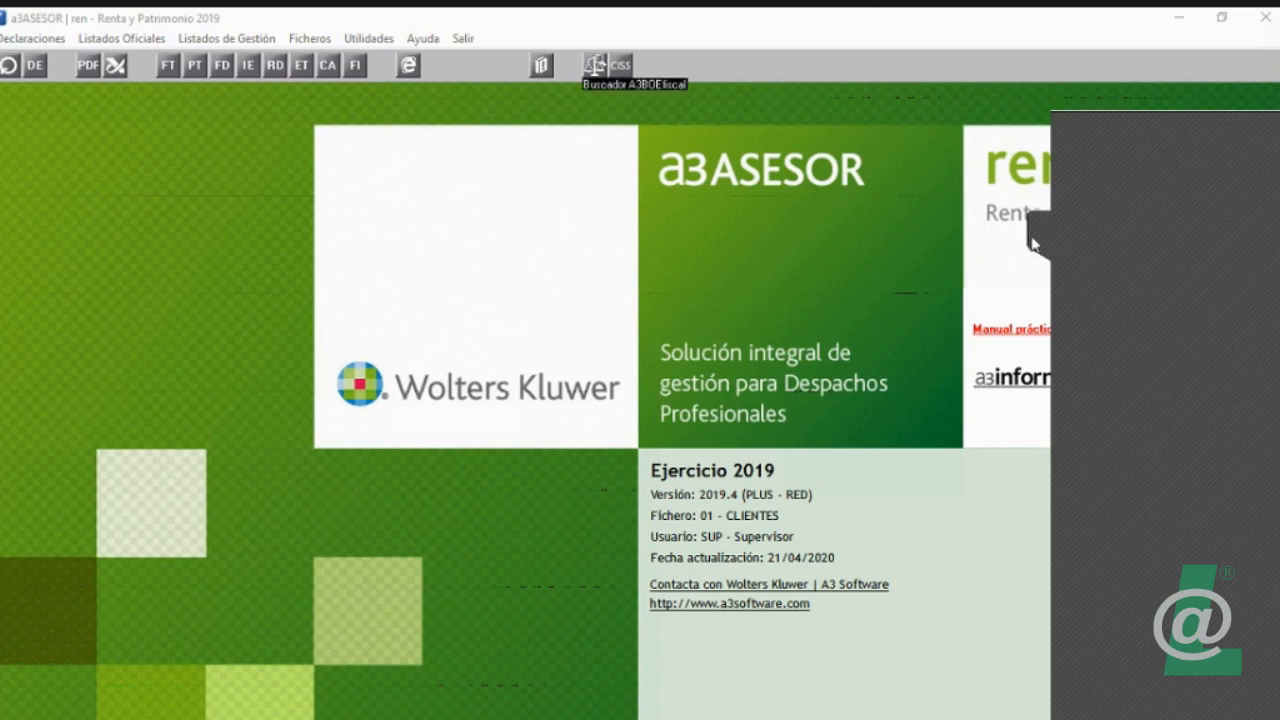
# Step: Check the a3informa communications from A3 Software, then close the window
pyautogui.click(1048, 223)
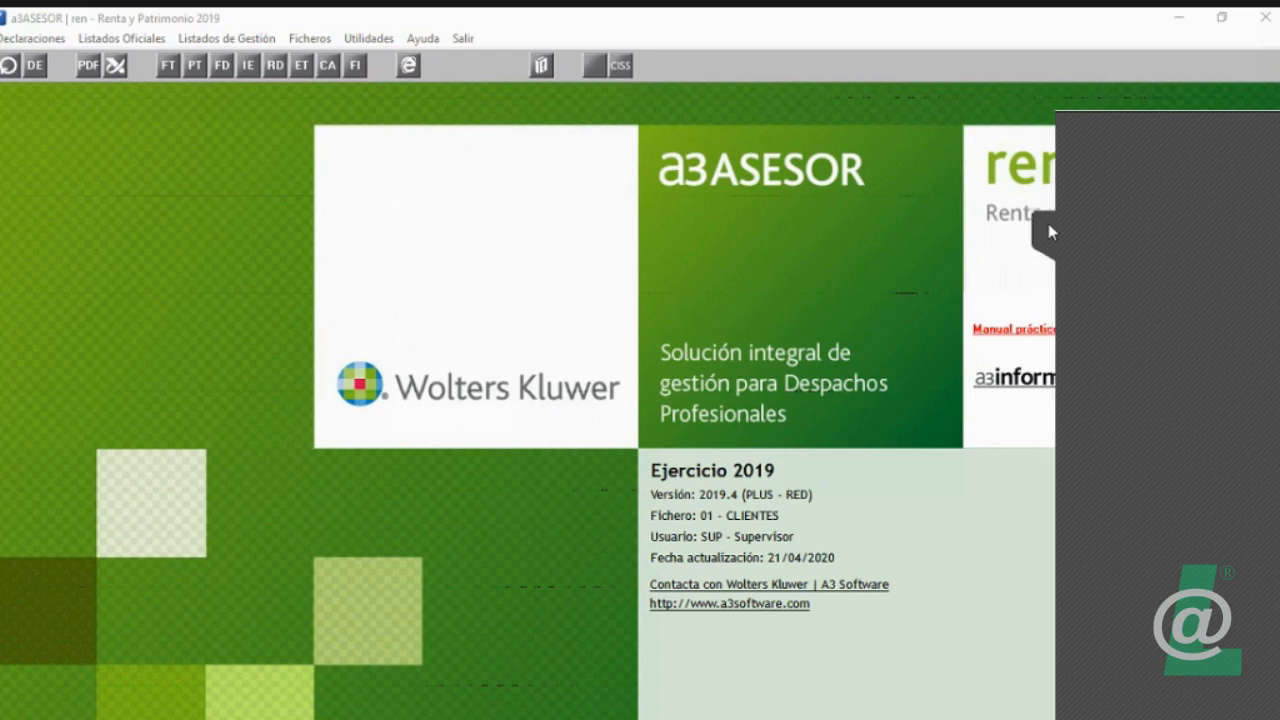
pyautogui.click(1010, 388)
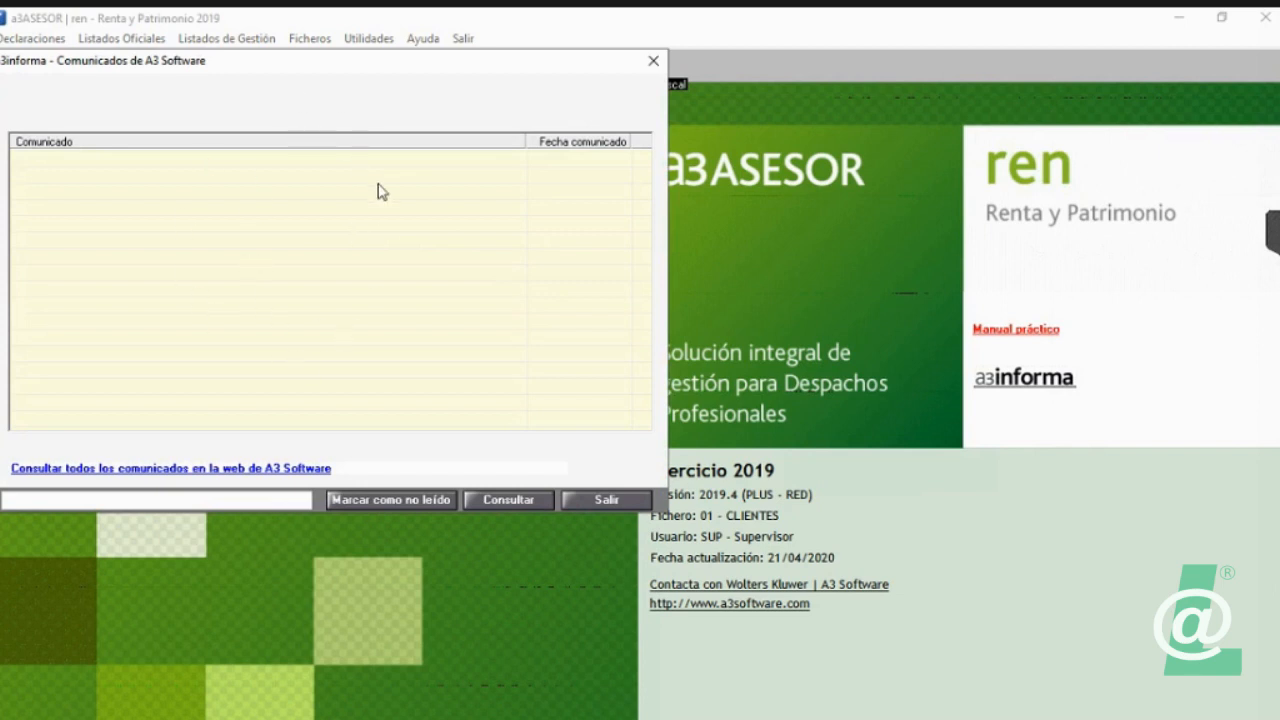
pyautogui.click(616, 504)
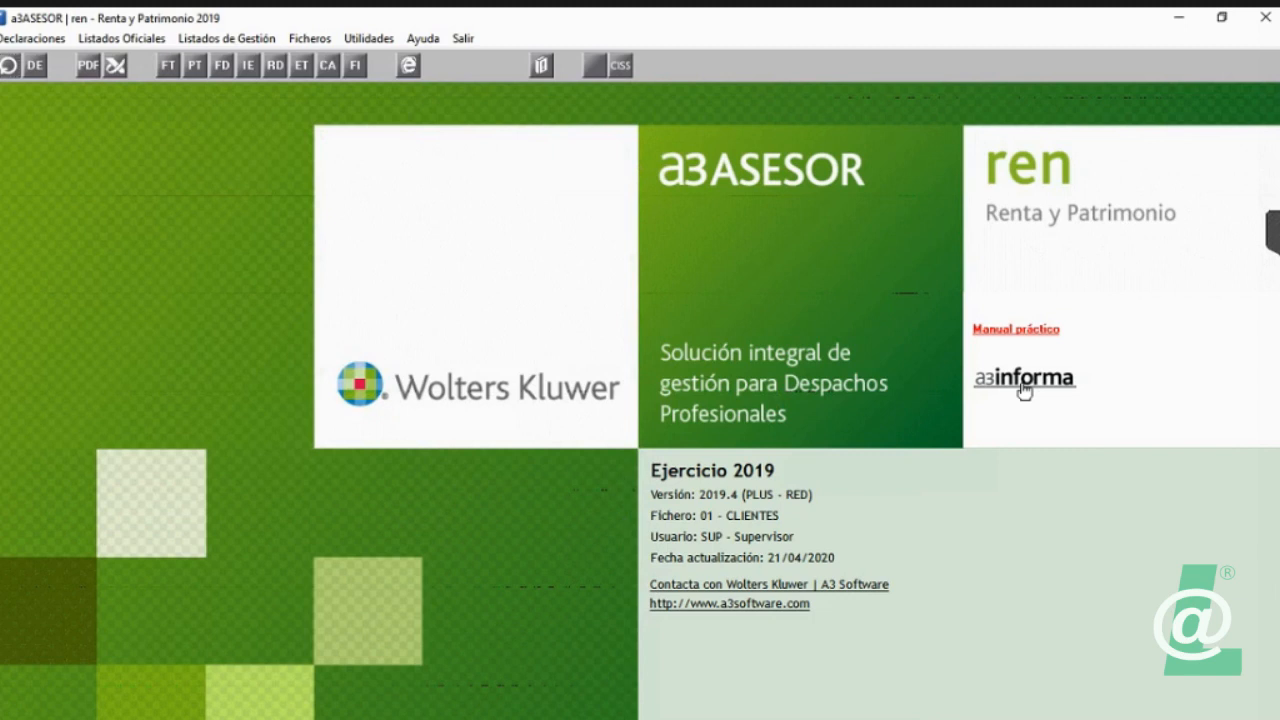
# Step: Create a new declarations file with code 16, description ARCHIVO 16 and year 2019
pyautogui.click(318, 43)
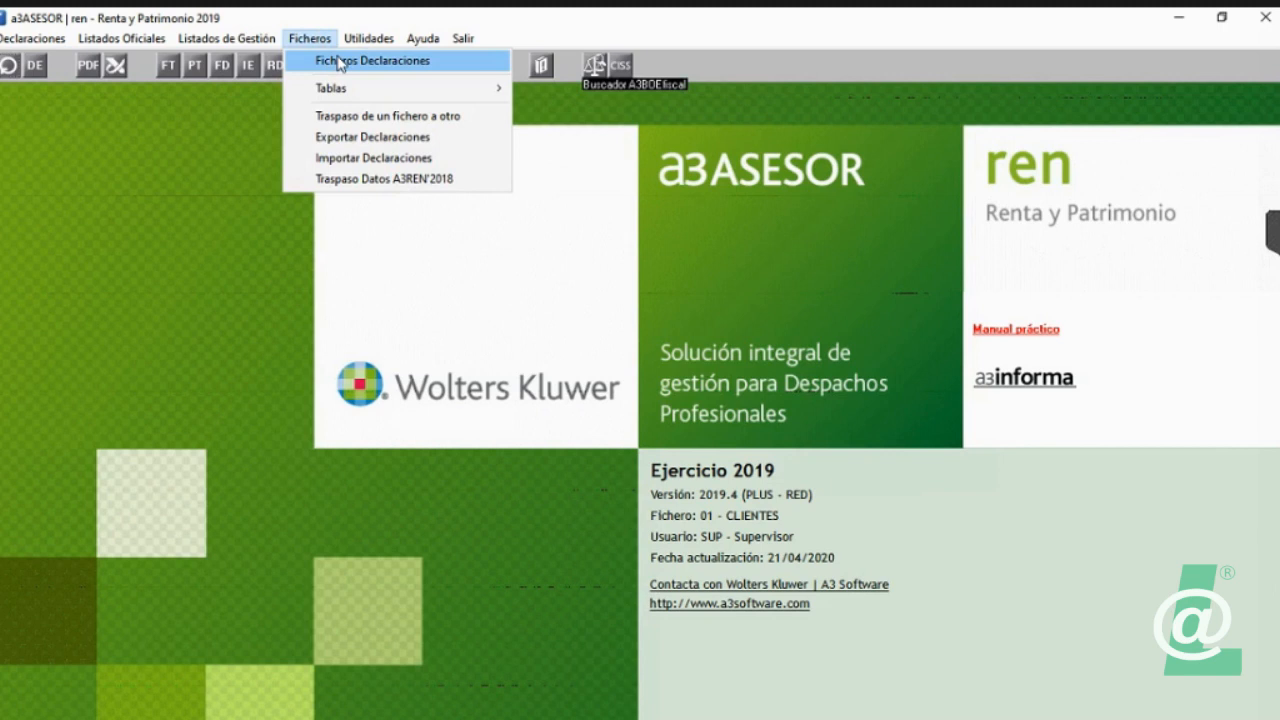
pyautogui.click(340, 62)
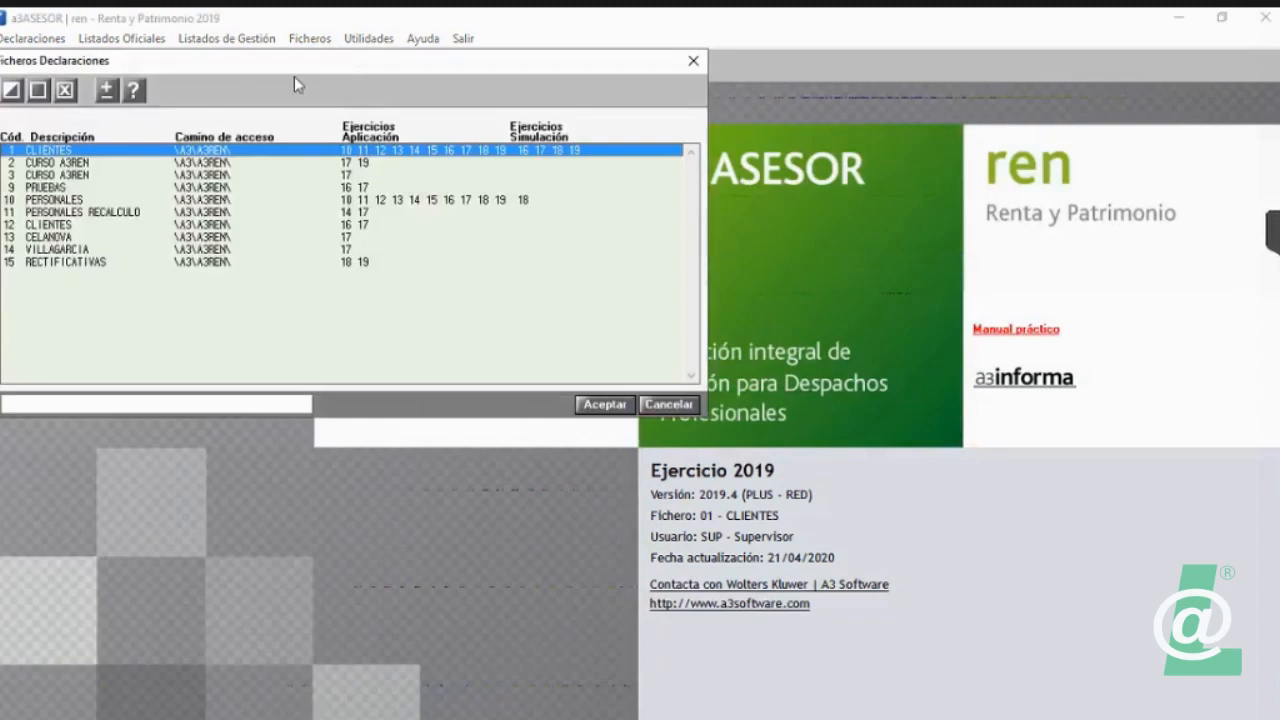
pyautogui.click(38, 95)
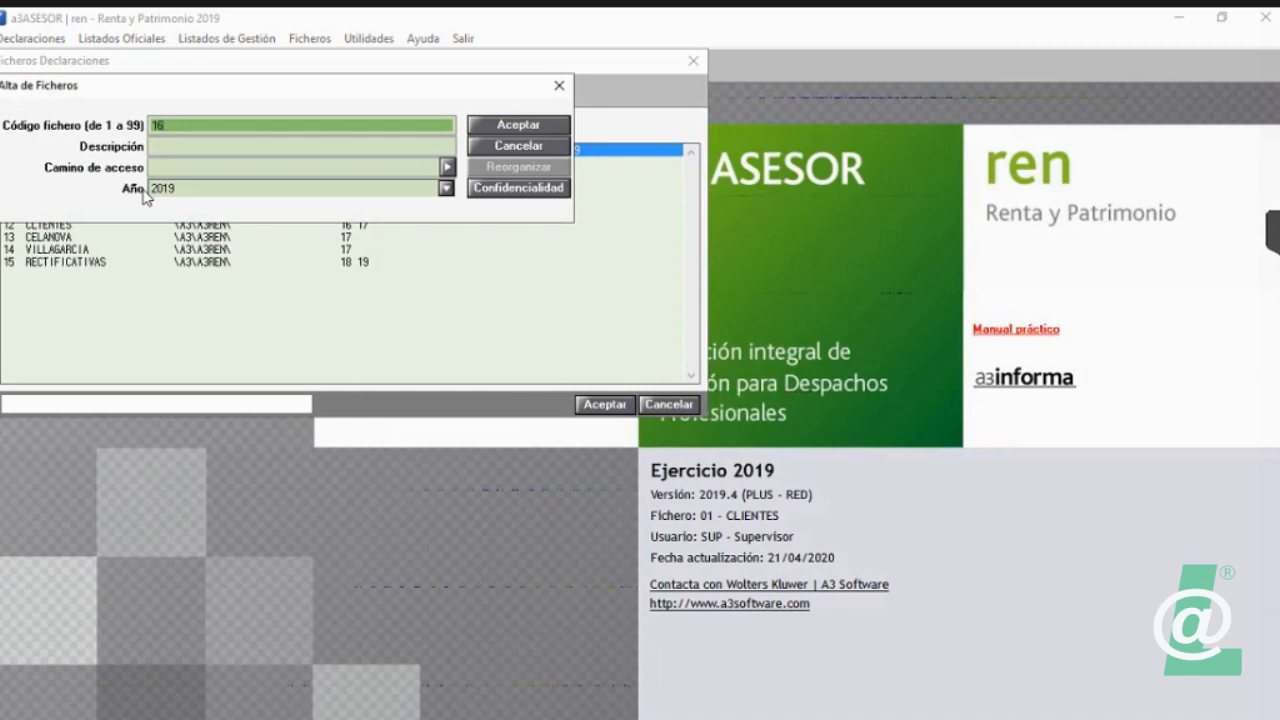
pyautogui.press('Tab')
pyautogui.write('ARCHIVO')
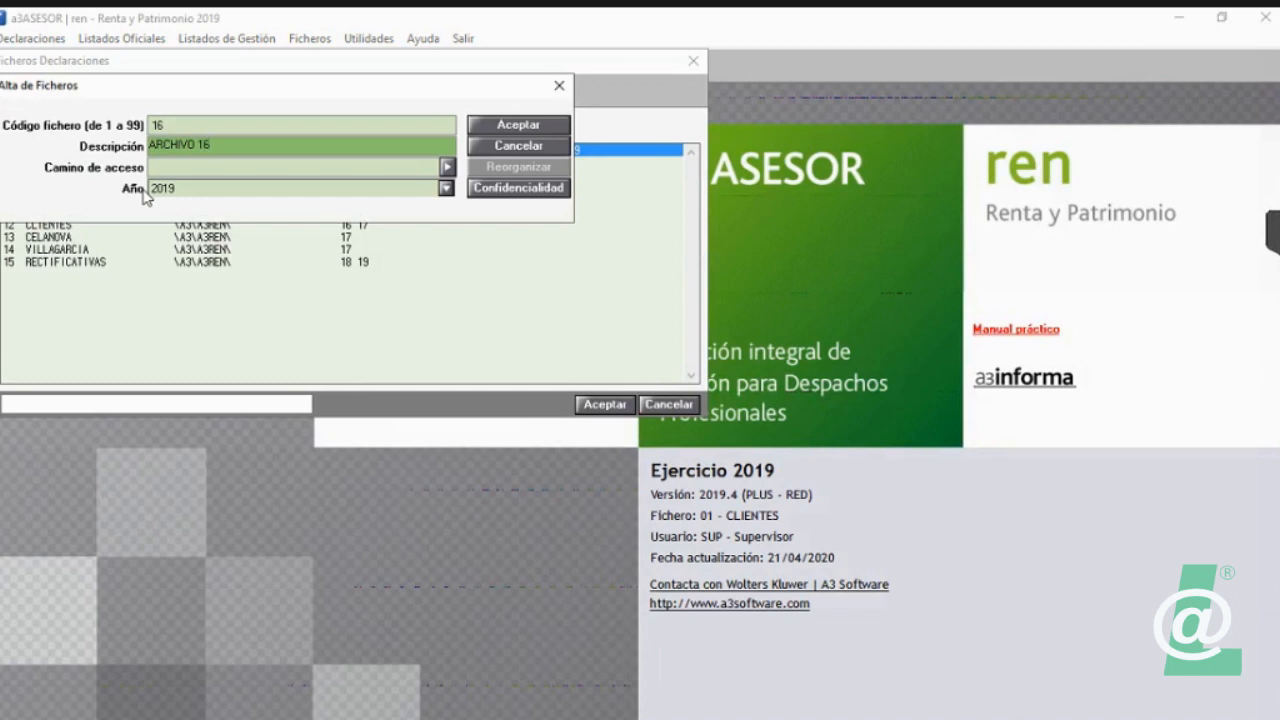
pyautogui.press('Return')
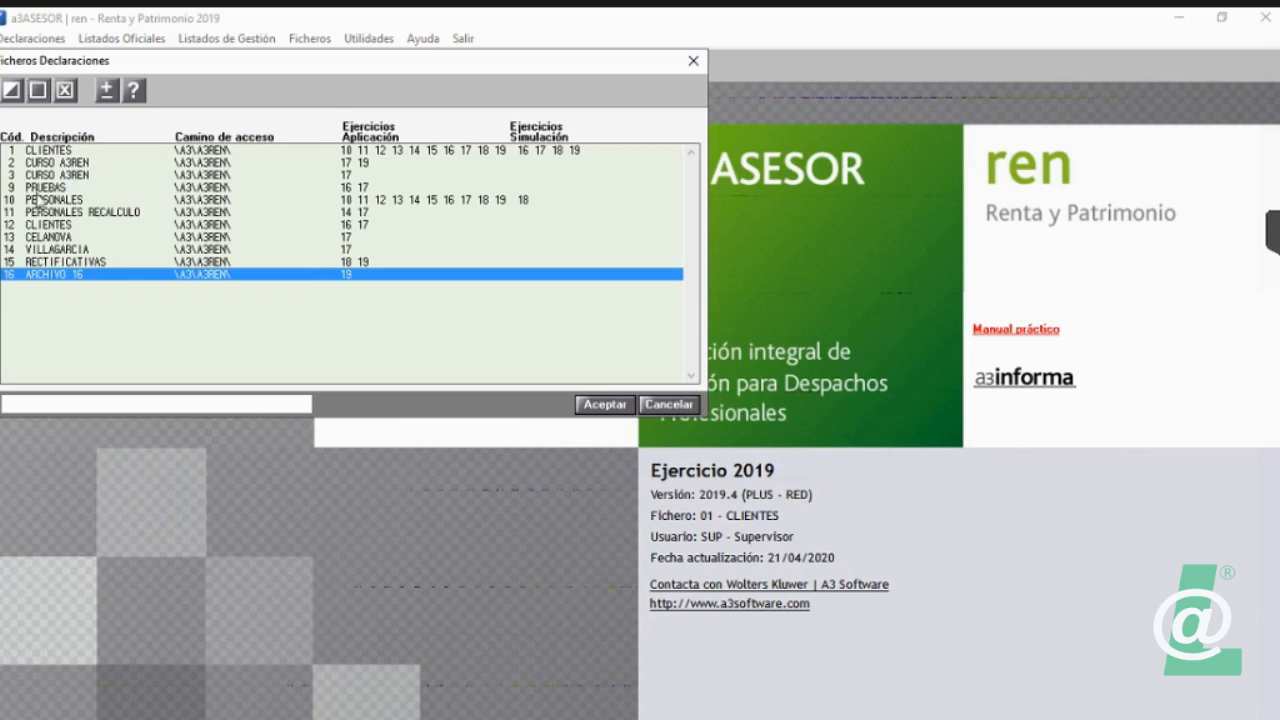
# Step: Activate the declarations file 1 CLIENTES and view its list of declarants
pyautogui.click(49, 150)
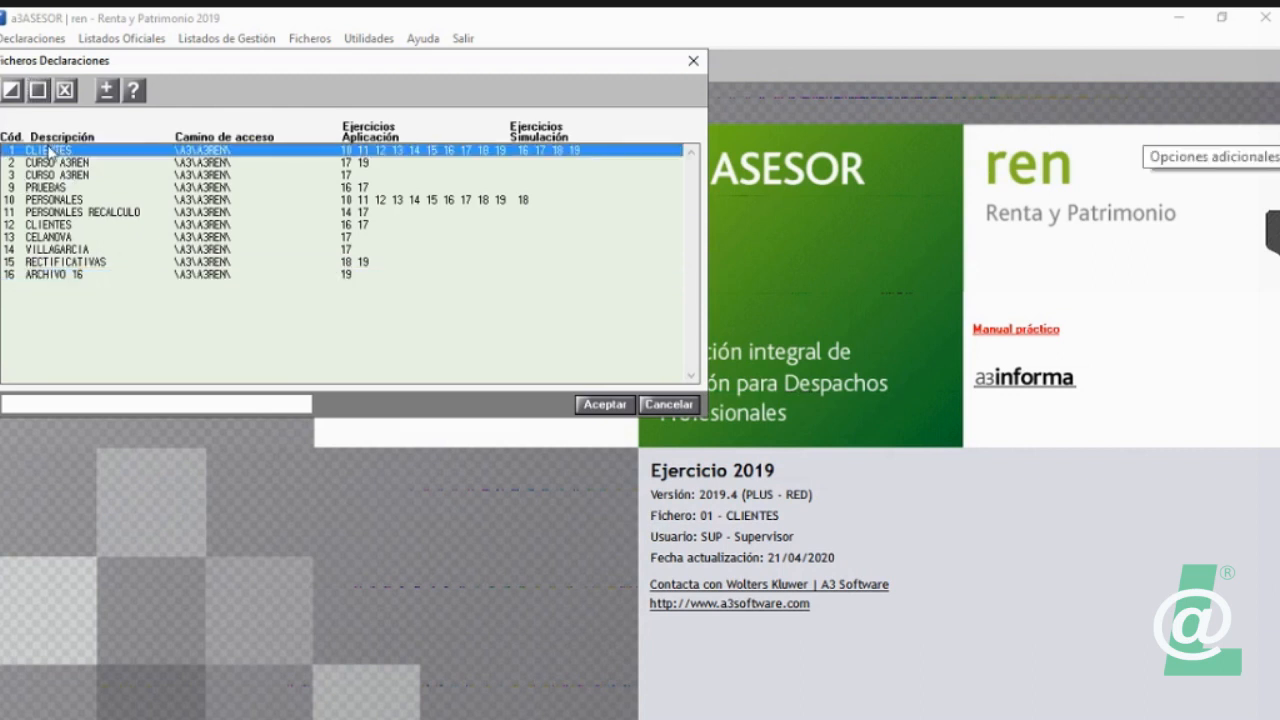
pyautogui.doubleClick(38, 151)
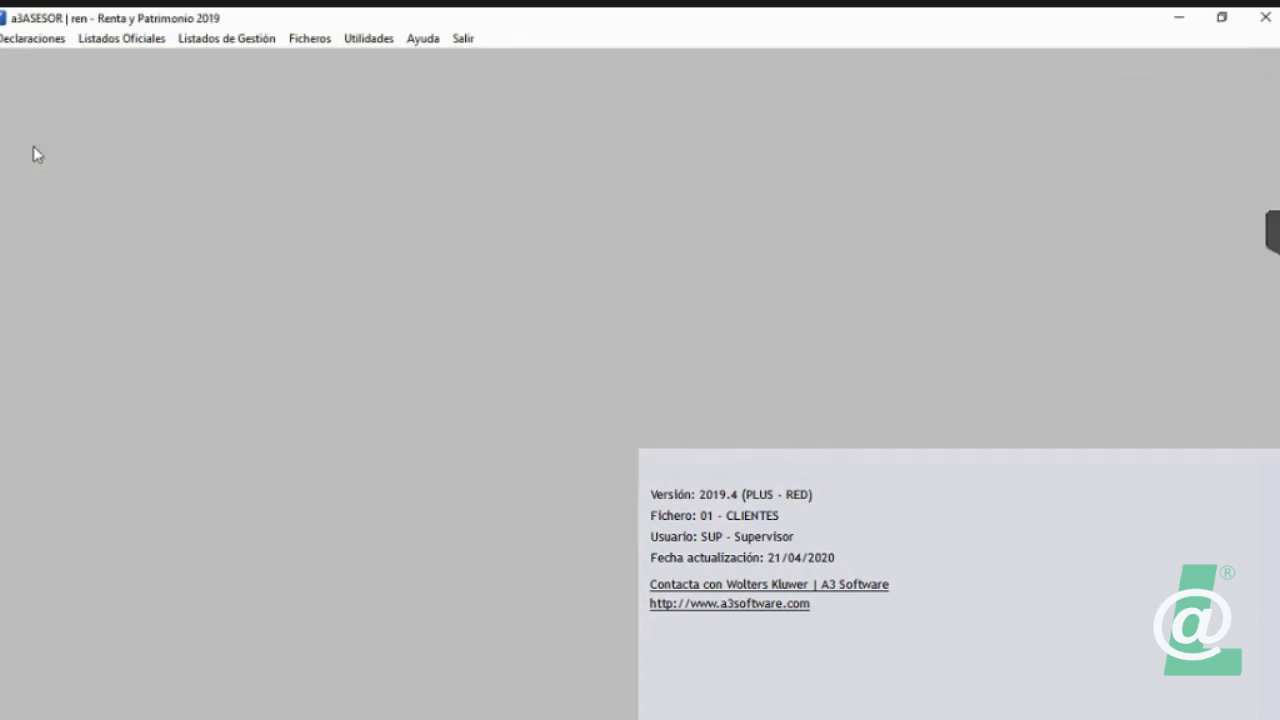
pyautogui.click(7, 66)
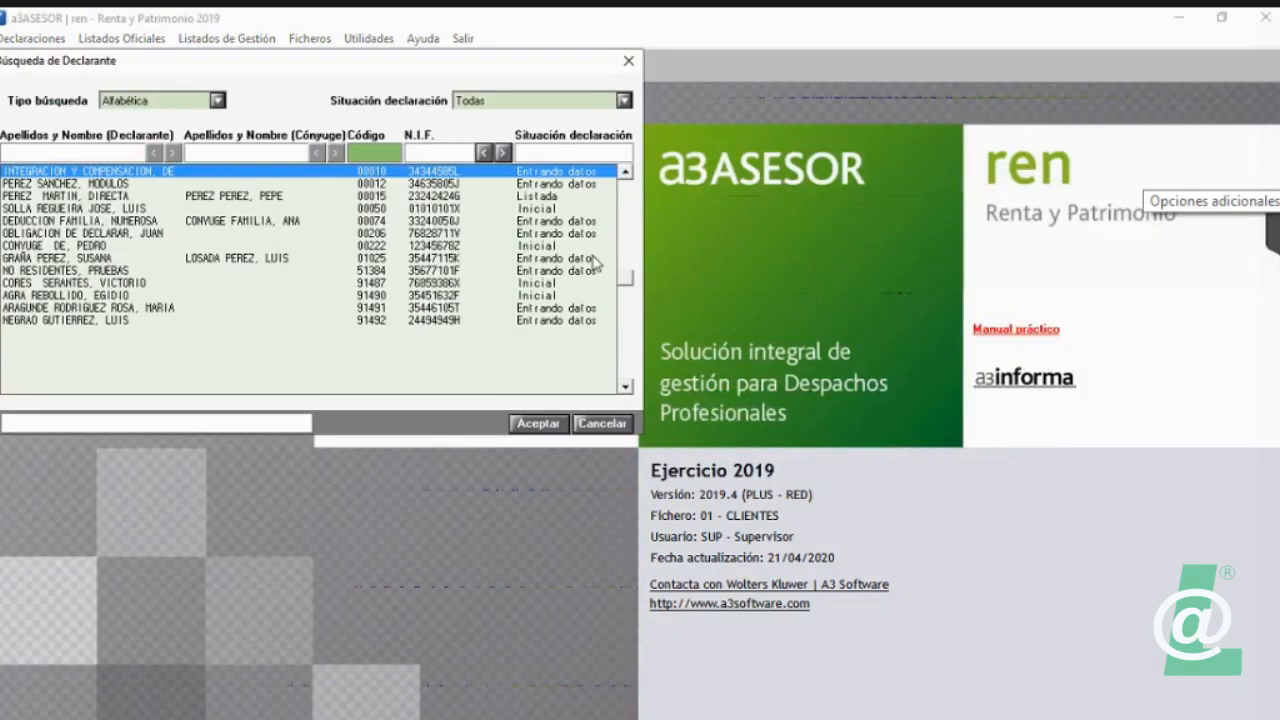
pyautogui.click(628, 60)
# Step: Activate the declarations file 2 CURSO A3REN and view its list of declarants
pyautogui.click(309, 38)
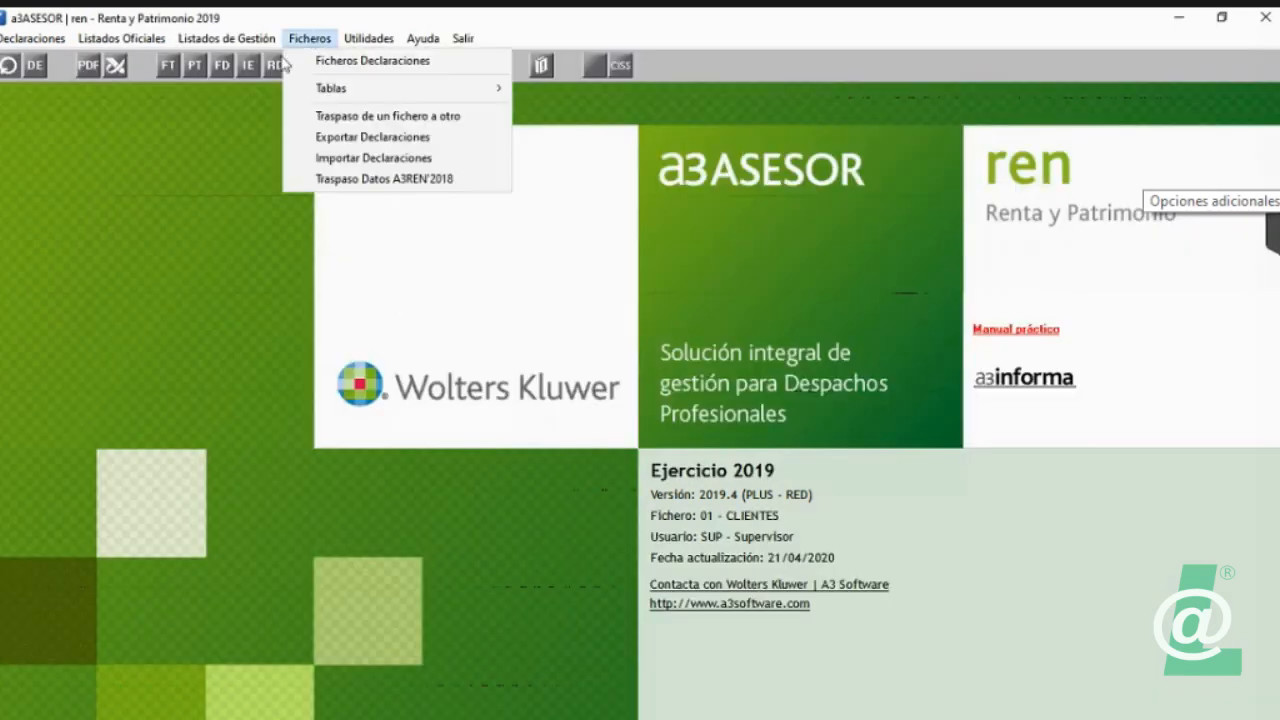
pyautogui.click(309, 61)
pyautogui.click(53, 163)
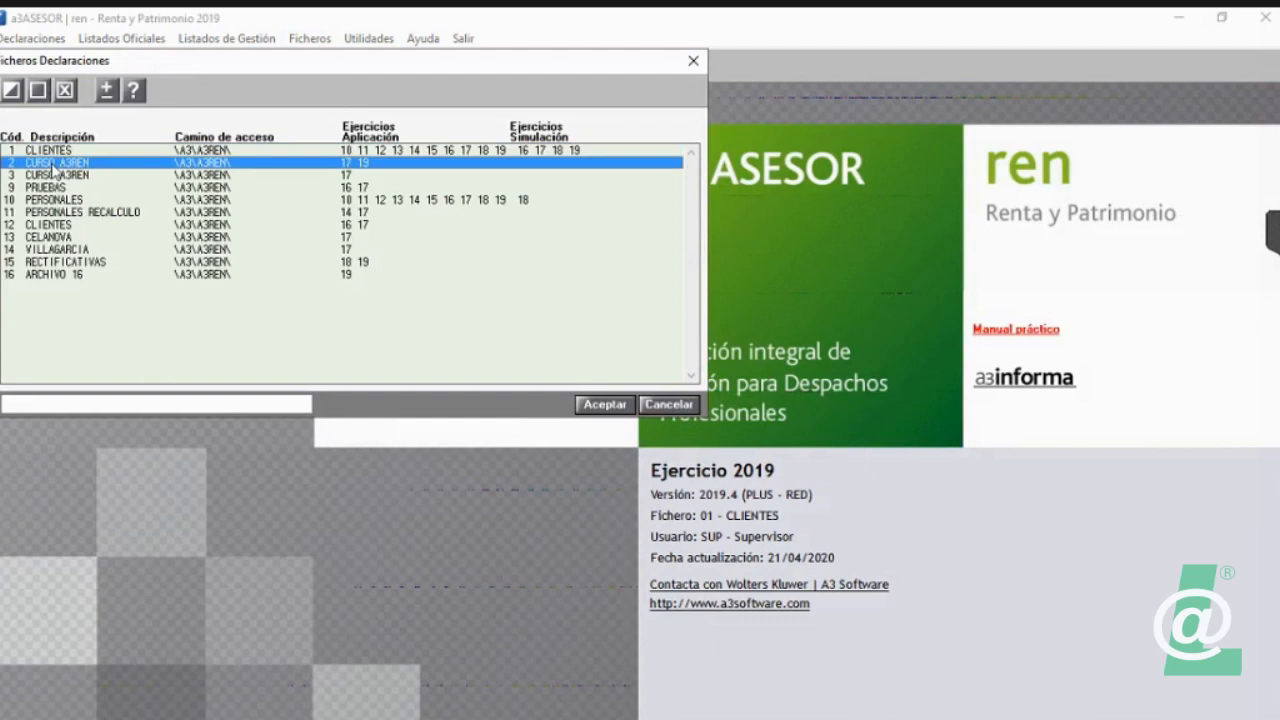
pyautogui.doubleClick(52, 165)
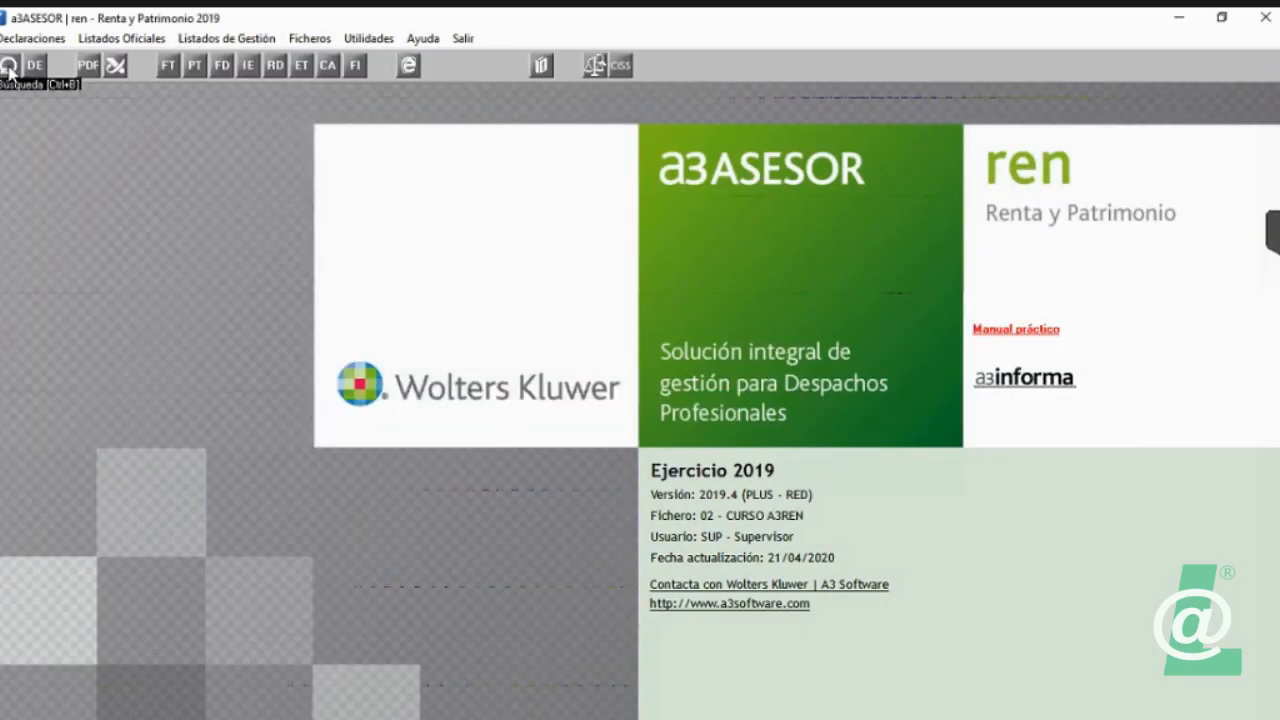
pyautogui.click(7, 66)
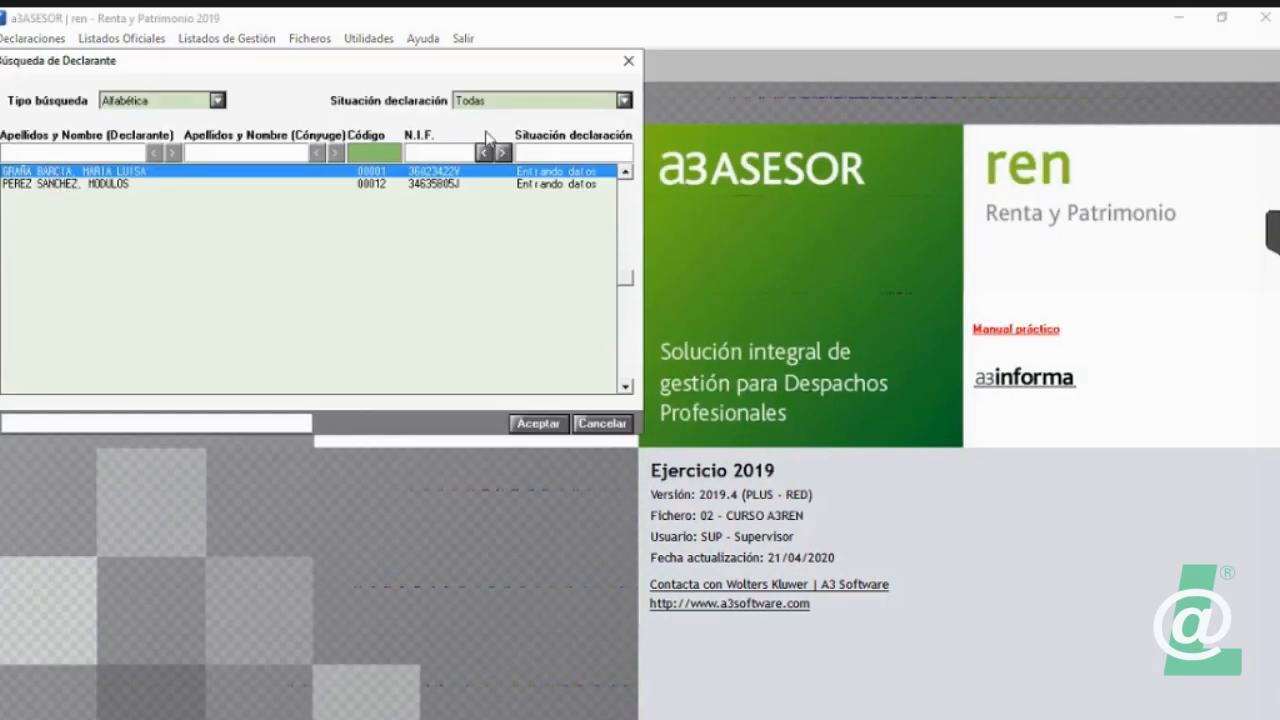
pyautogui.click(624, 64)
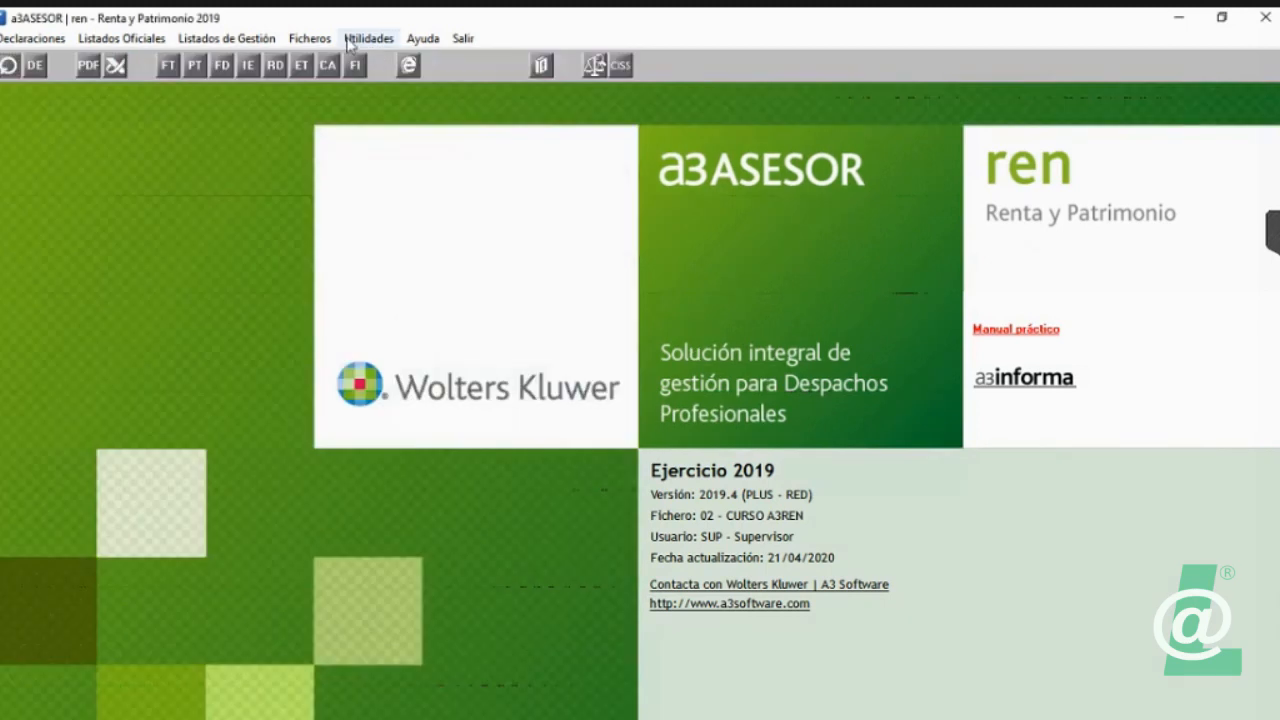
# Step: Switch the active declarations file back to 1 CLIENTES
pyautogui.click(310, 40)
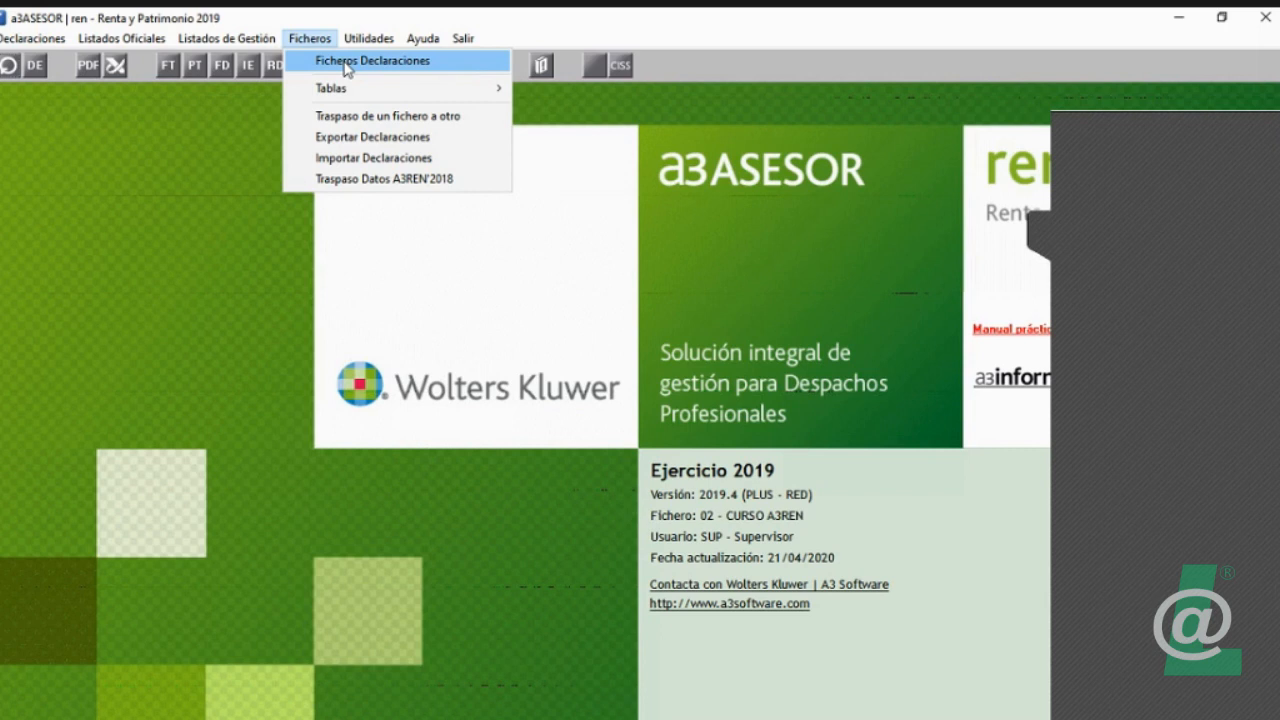
pyautogui.click(346, 62)
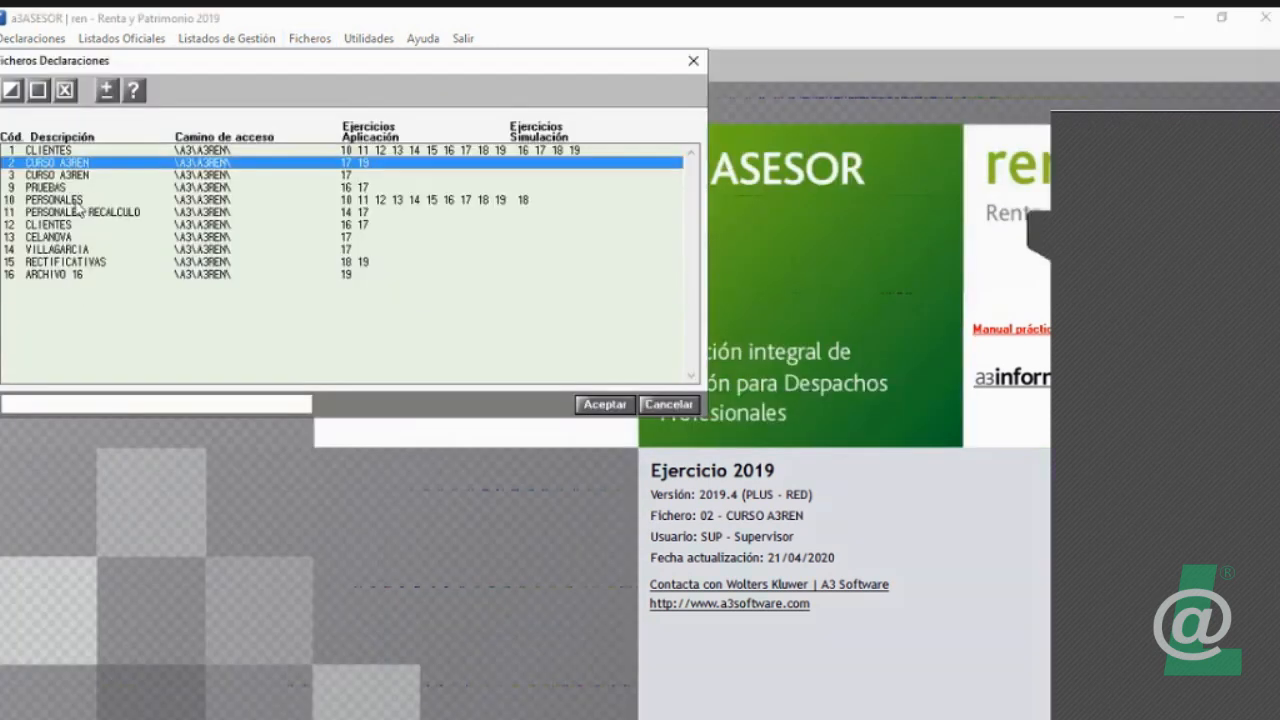
pyautogui.click(58, 262)
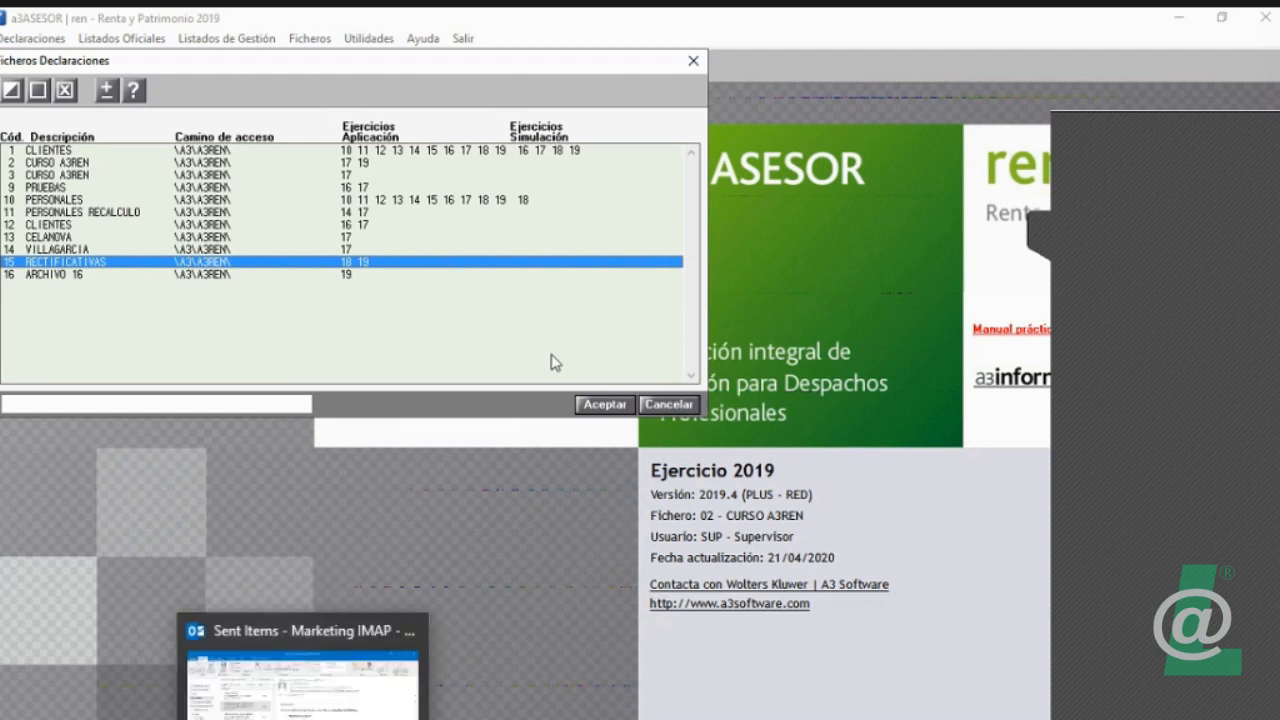
pyautogui.click(360, 150)
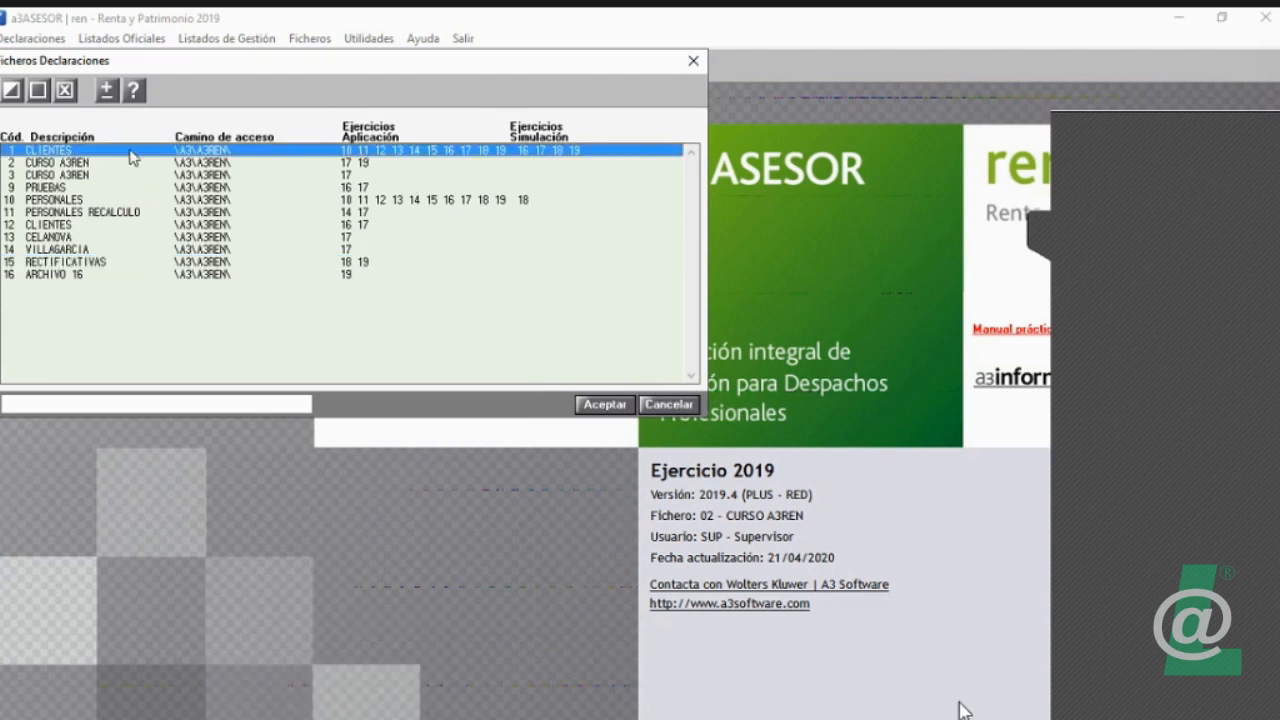
pyautogui.click(615, 405)
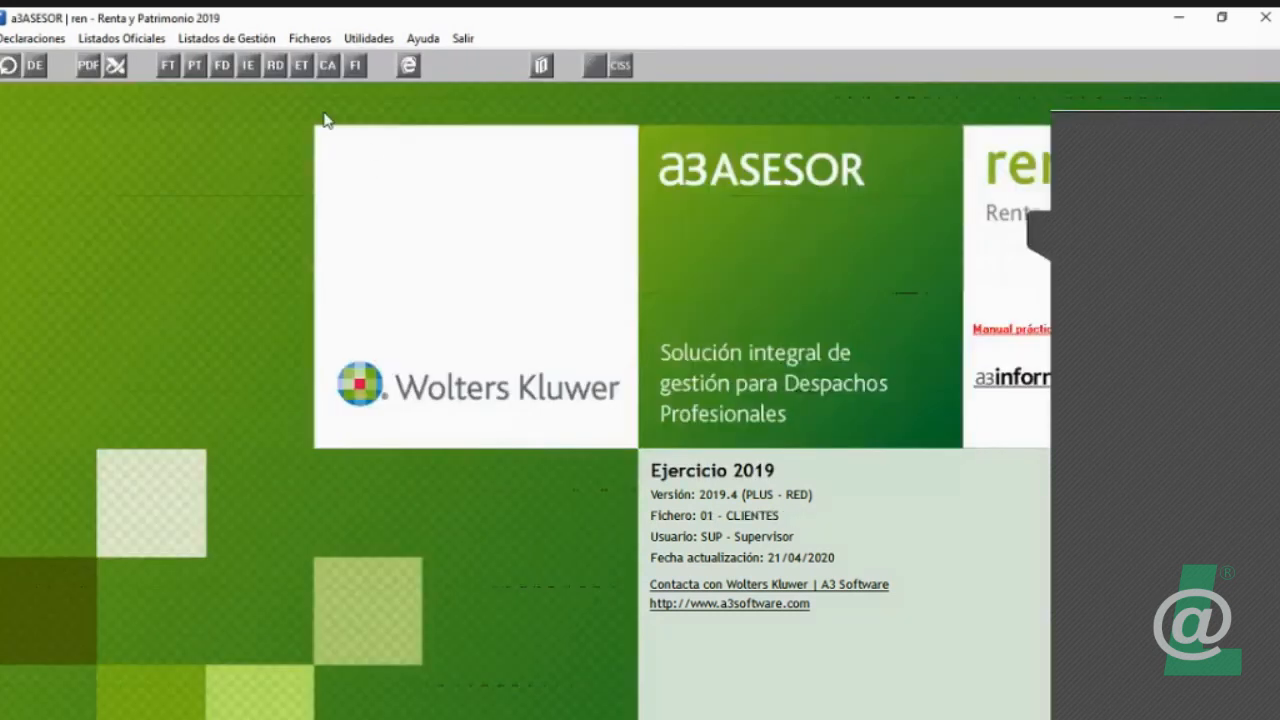
# Step: Start a transfer of declarants between files from CLIENTES, with 16 ARCHIVO 16 as the destination file
pyautogui.click(320, 42)
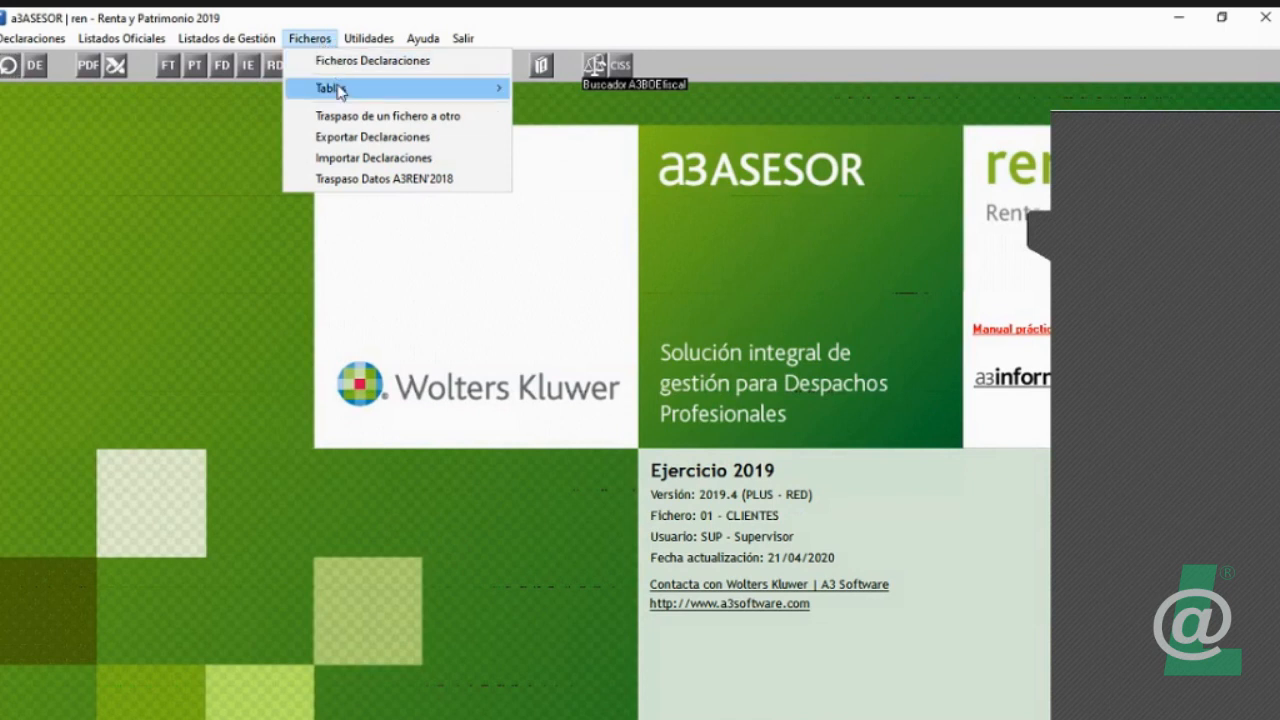
pyautogui.click(343, 118)
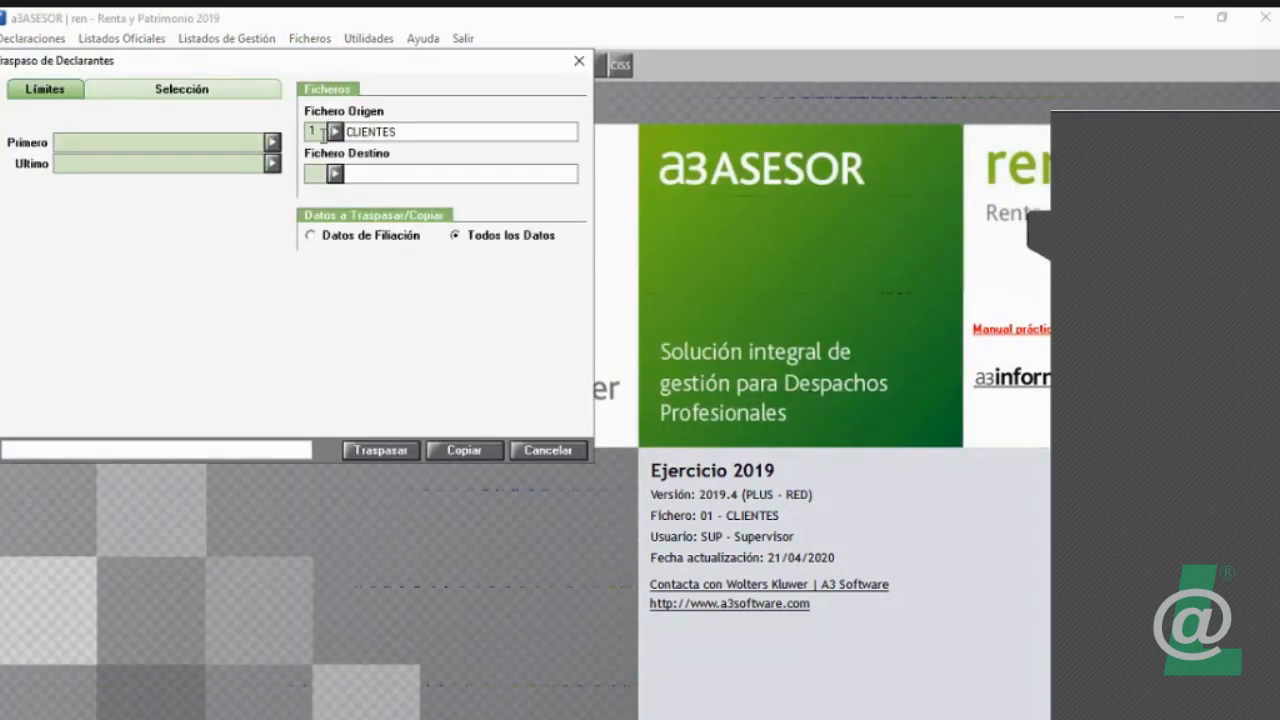
pyautogui.click(335, 175)
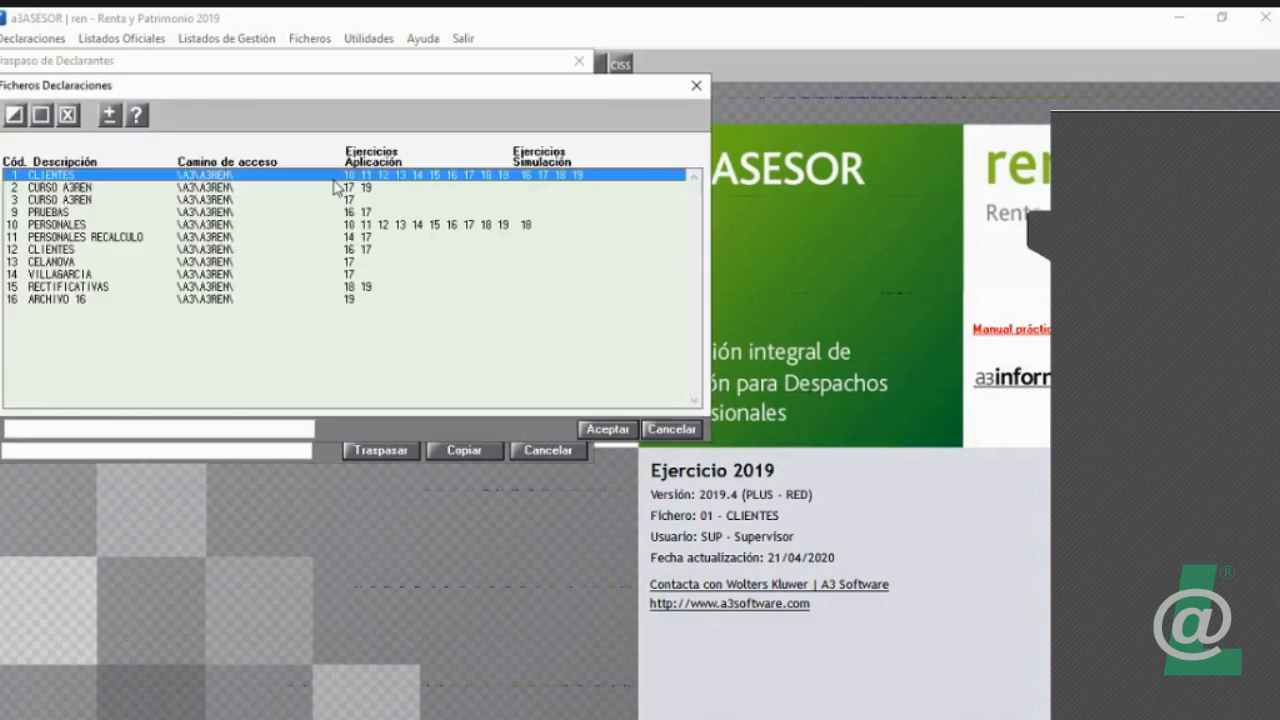
pyautogui.doubleClick(288, 300)
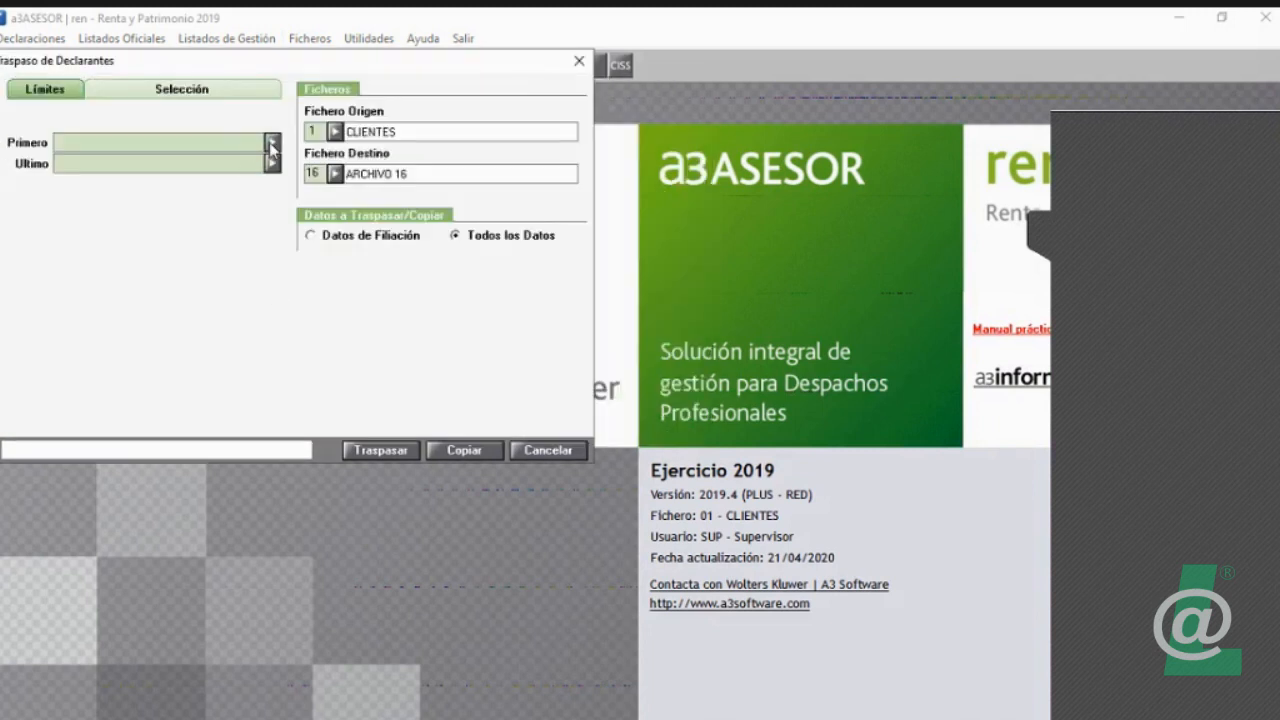
# Step: Limit the transfer to the eighth listed declarant as both first and last, and copy that declarant to the destination file
pyautogui.click(272, 142)
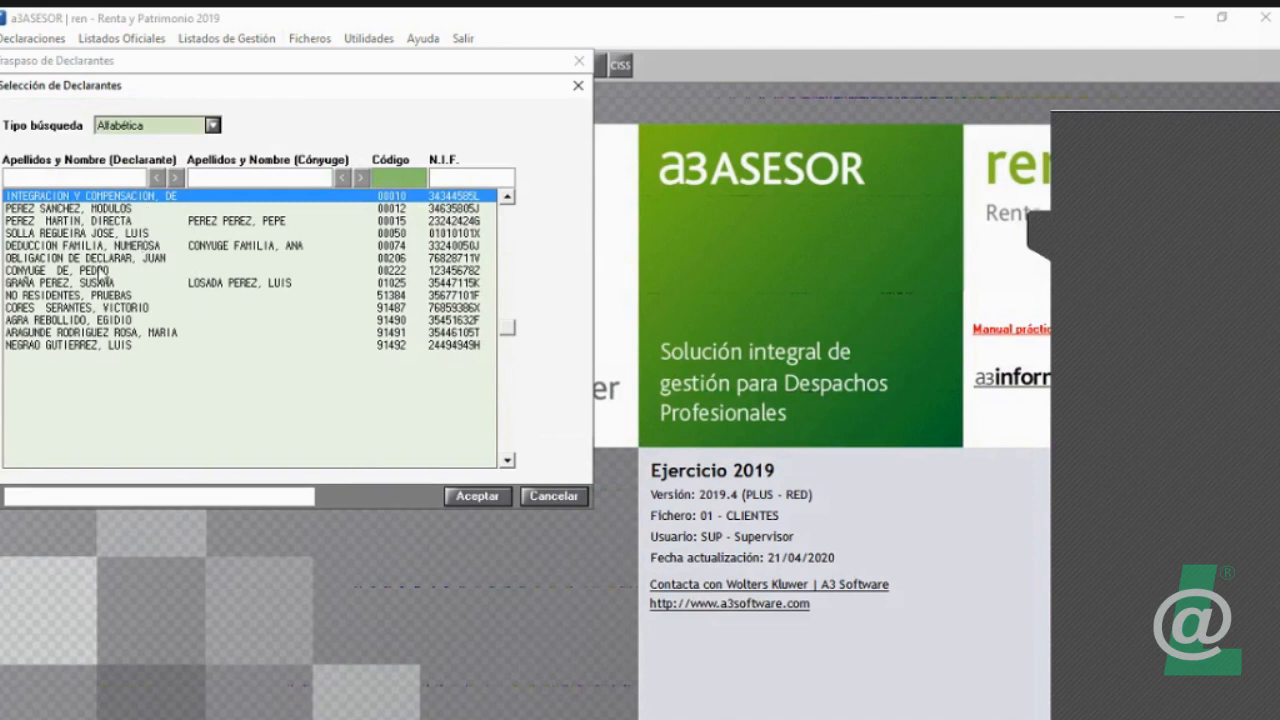
pyautogui.doubleClick(101, 283)
pyautogui.click(273, 164)
pyautogui.doubleClick(270, 285)
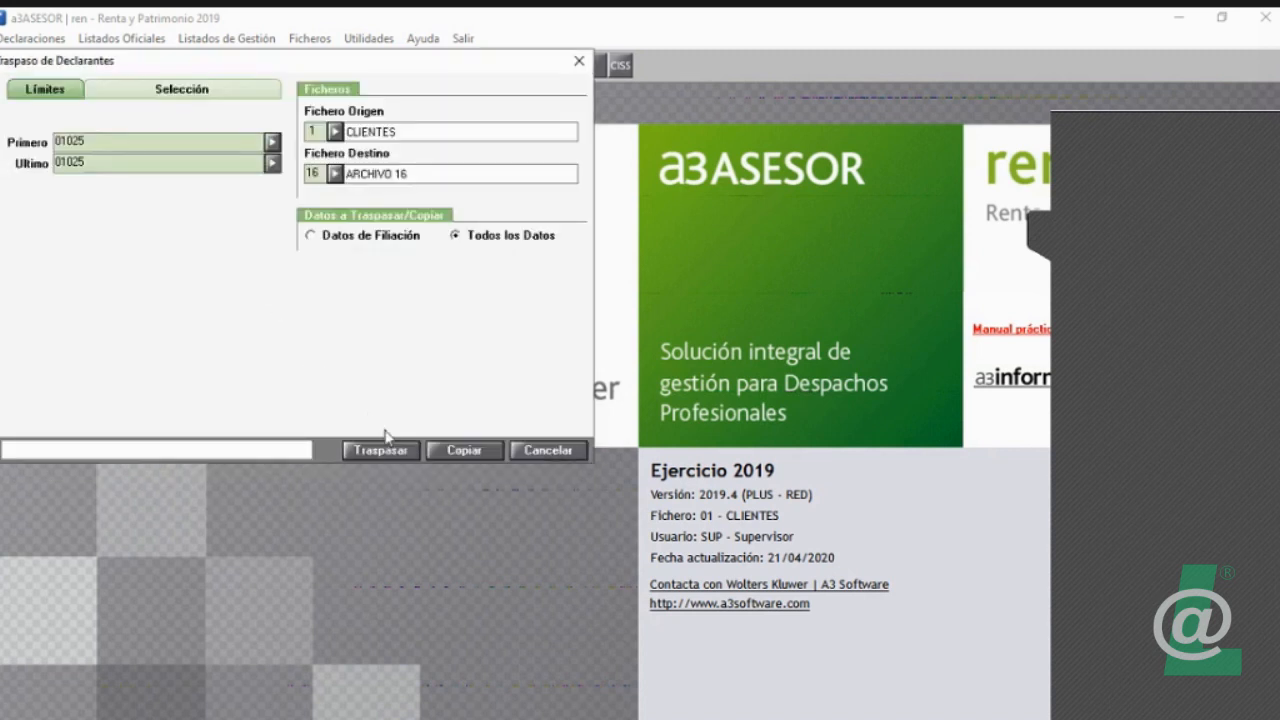
pyautogui.click(475, 452)
pyautogui.click(704, 452)
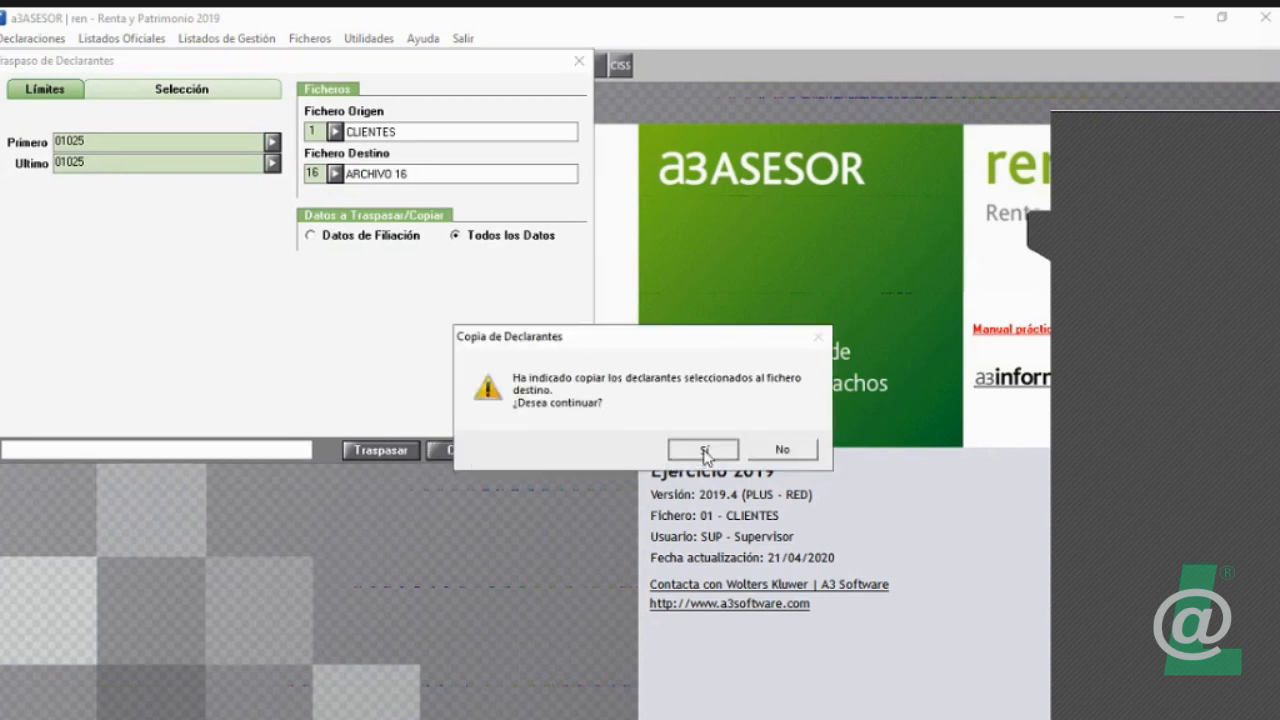
pyautogui.click(567, 451)
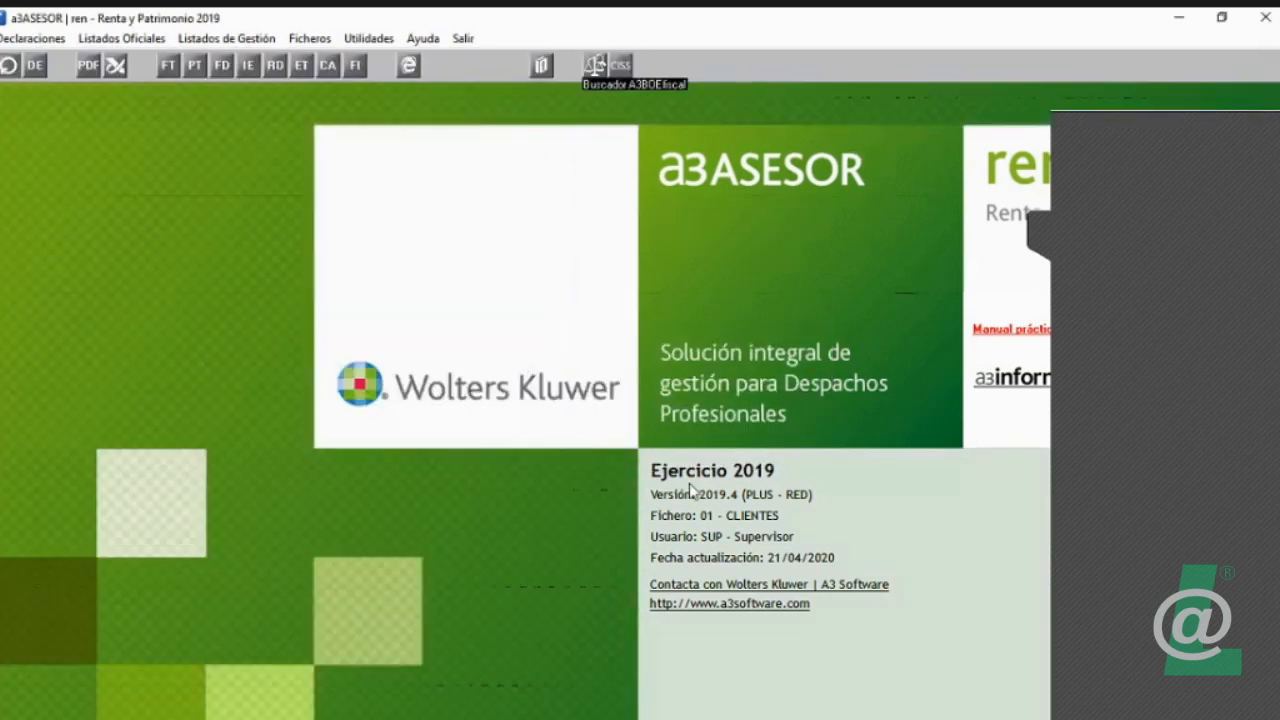
# Step: Activate the declarations file 16 ARCHIVO 16 and check its list of declarants for the copied record
pyautogui.click(310, 38)
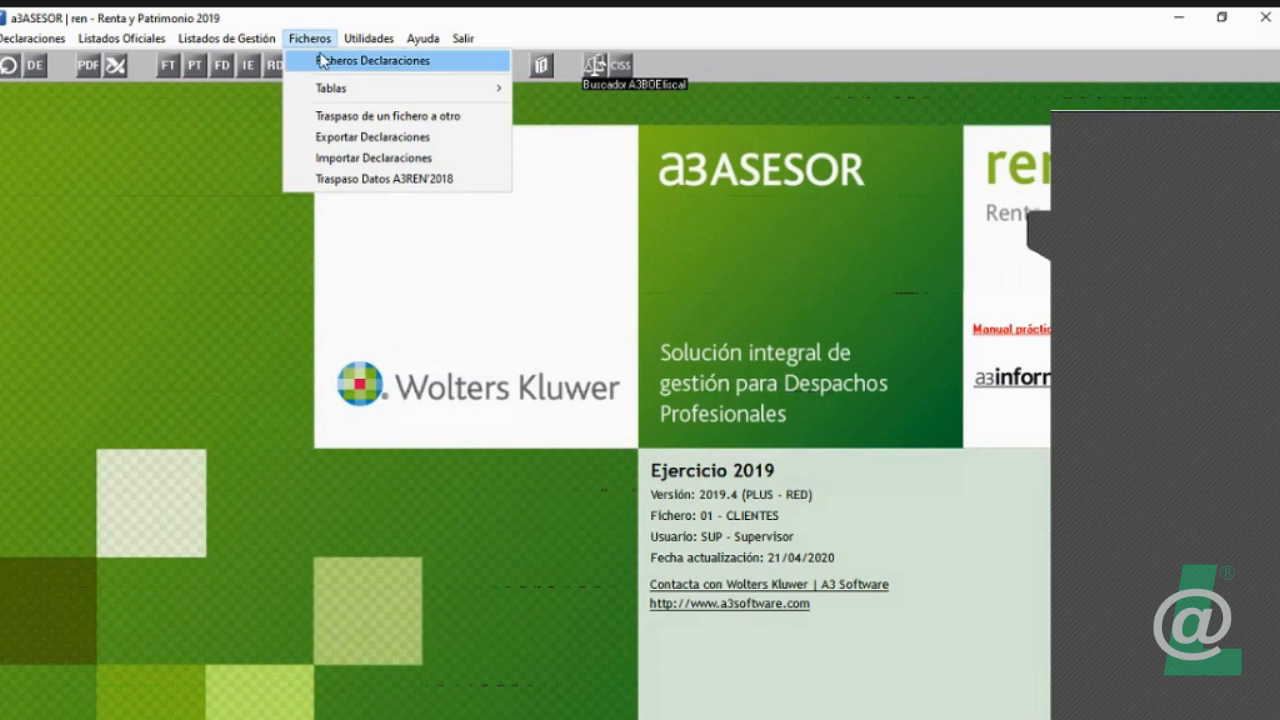
pyautogui.click(325, 62)
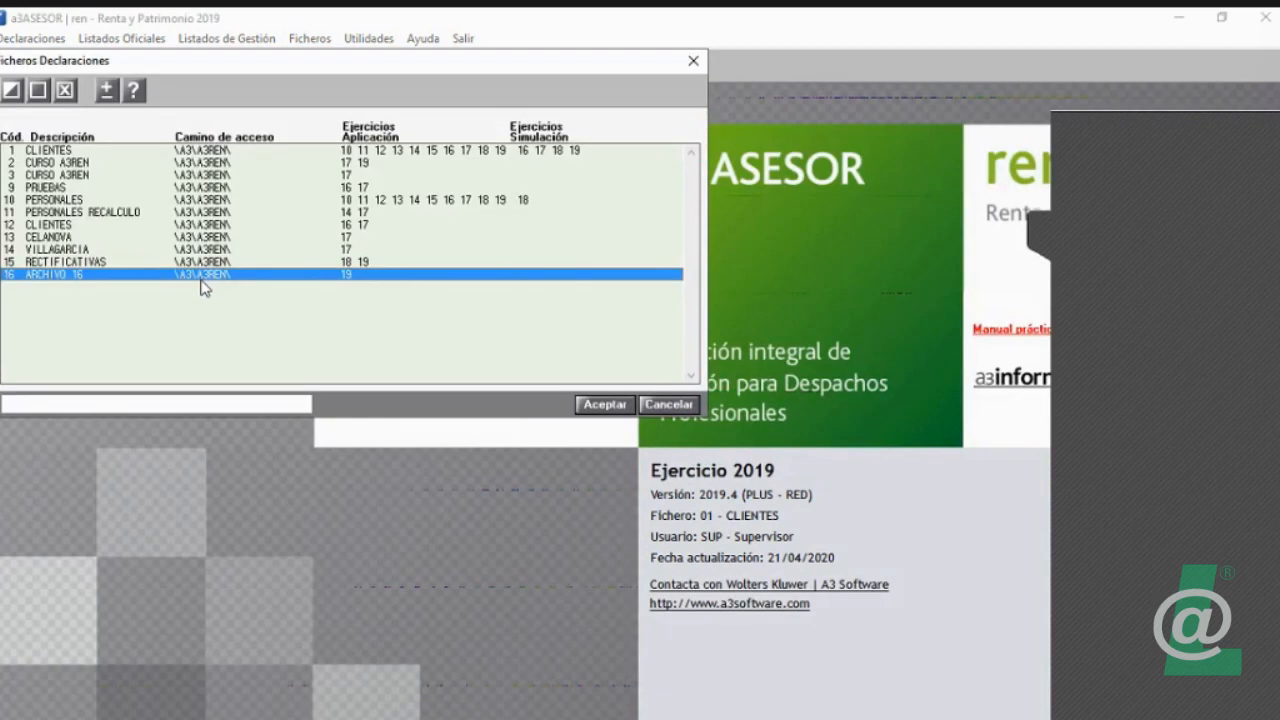
pyautogui.doubleClick(198, 278)
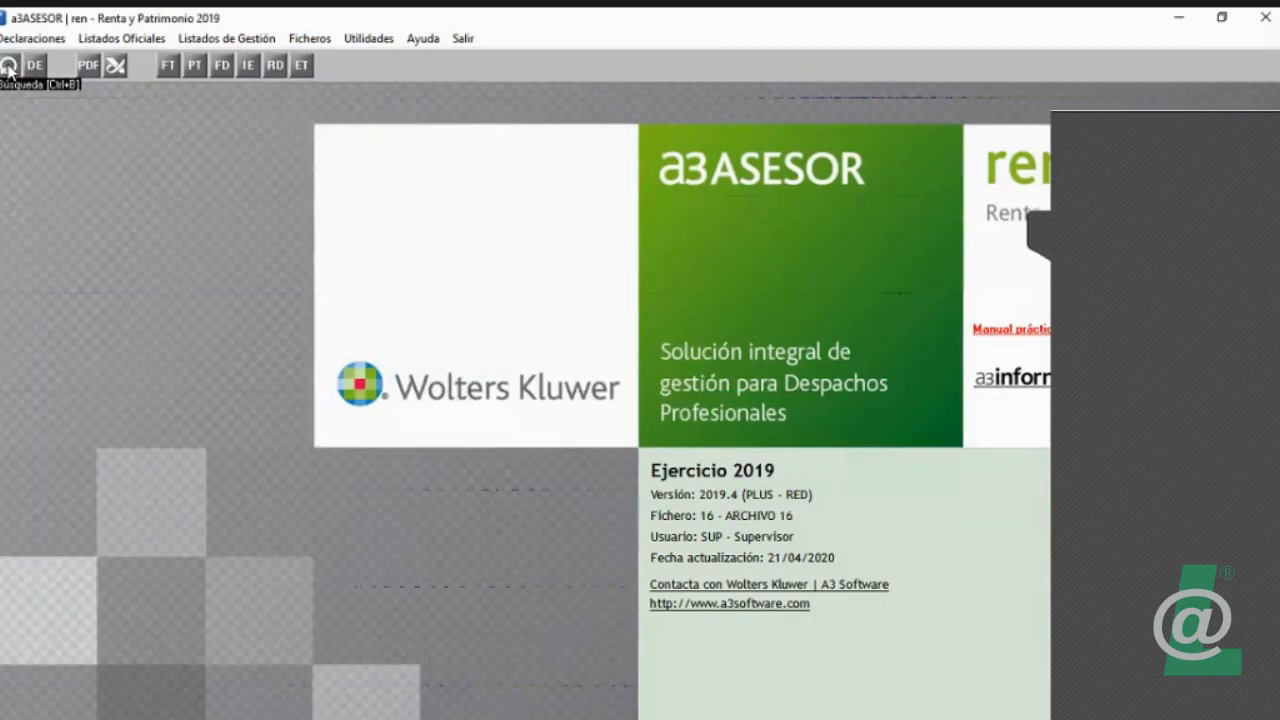
pyautogui.click(8, 66)
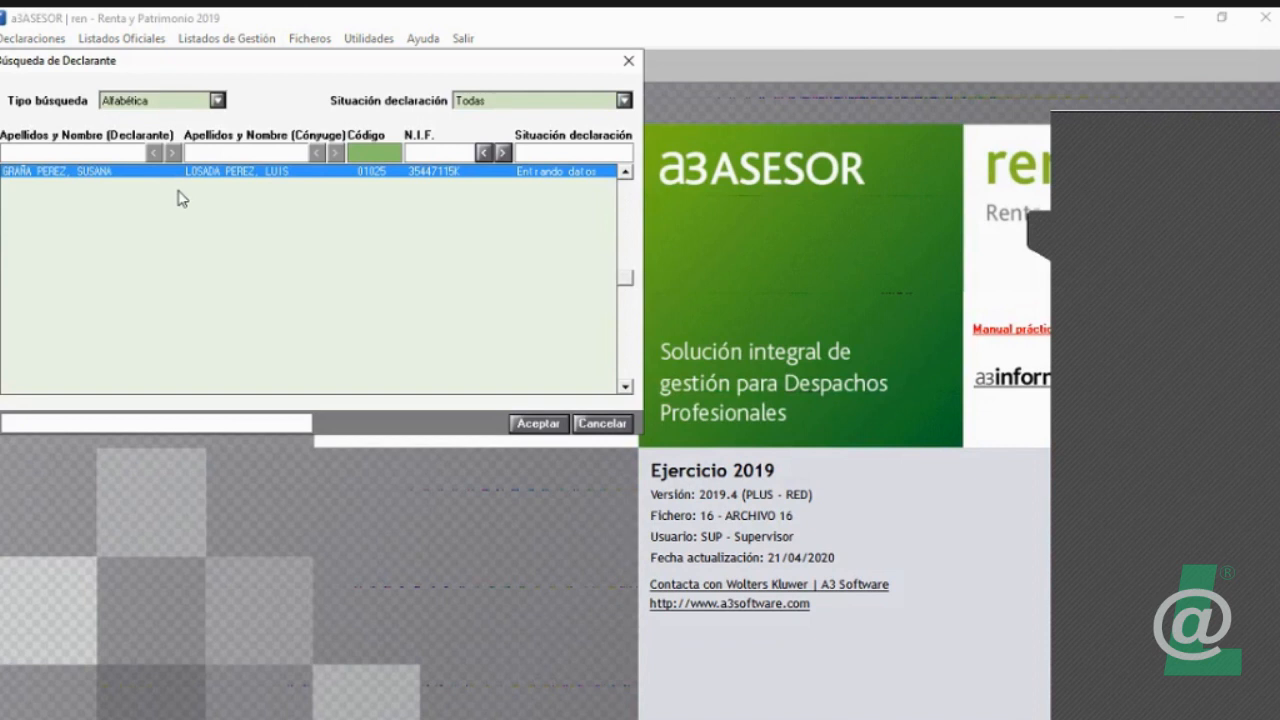
pyautogui.click(601, 423)
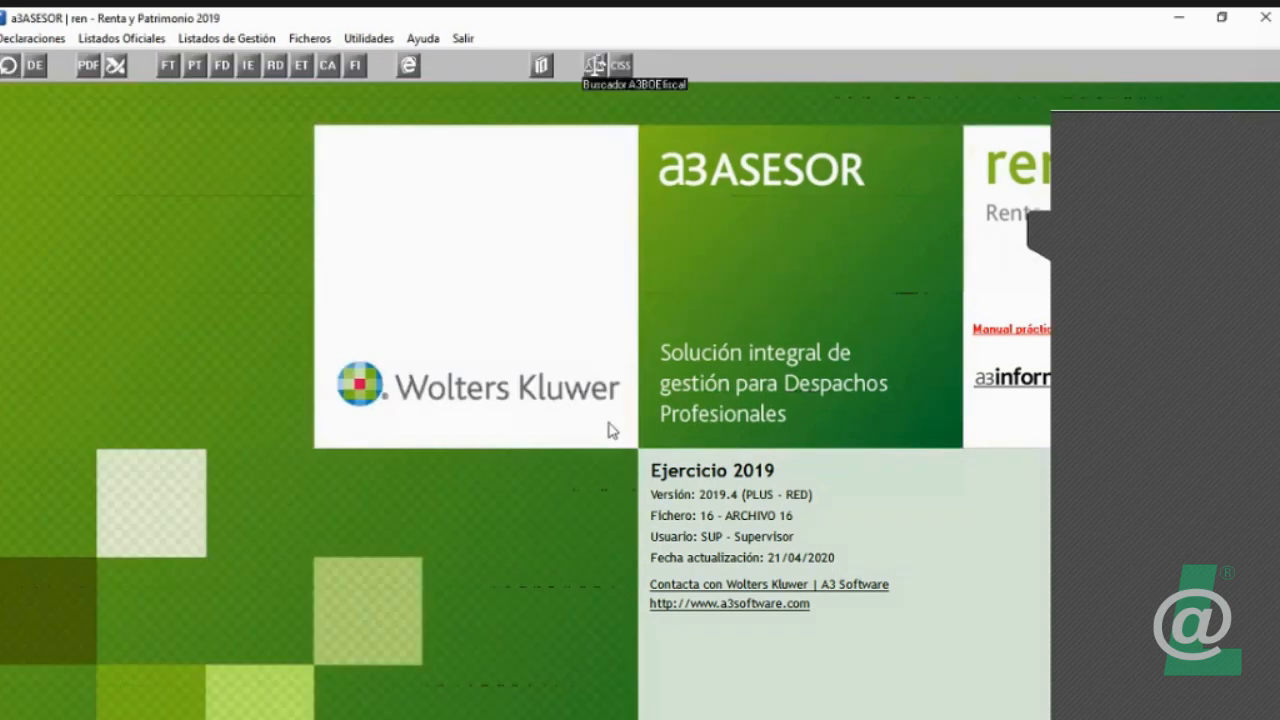
# Step: Switch the active declarations file from 16 ARCHIVO 16 to 1 CLIENTES
pyautogui.click(310, 38)
pyautogui.click(333, 59)
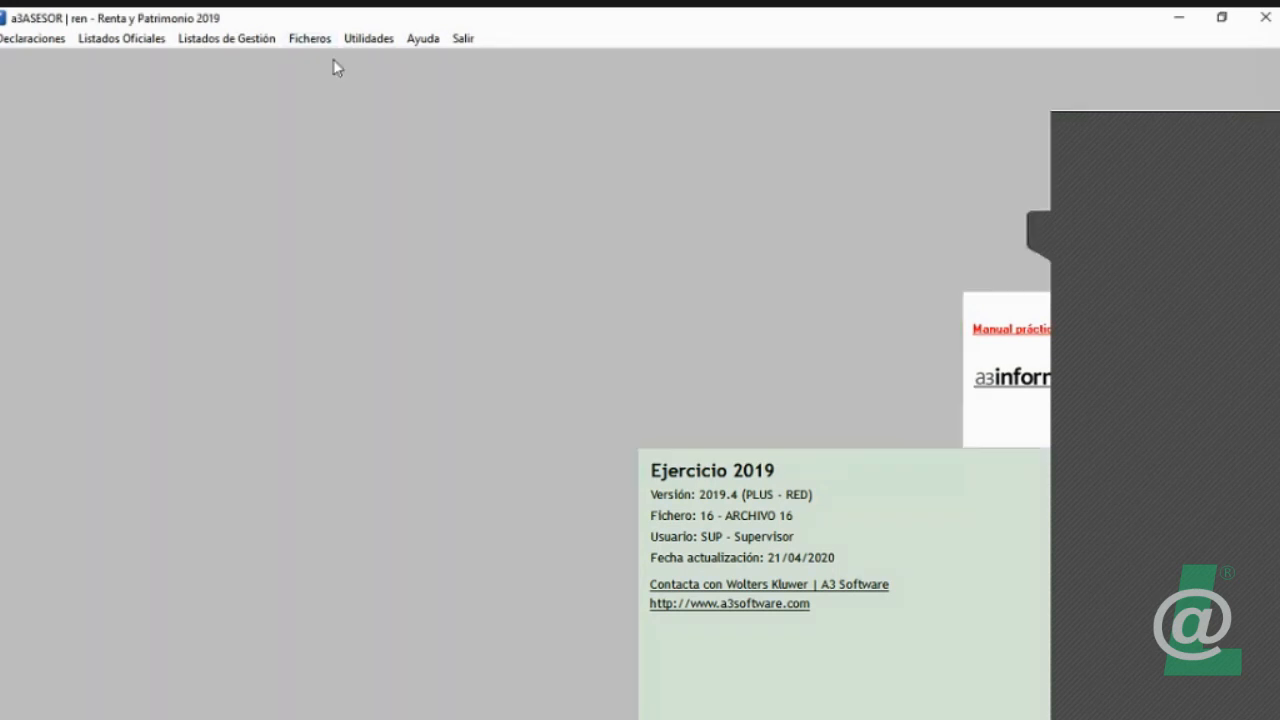
pyautogui.click(288, 150)
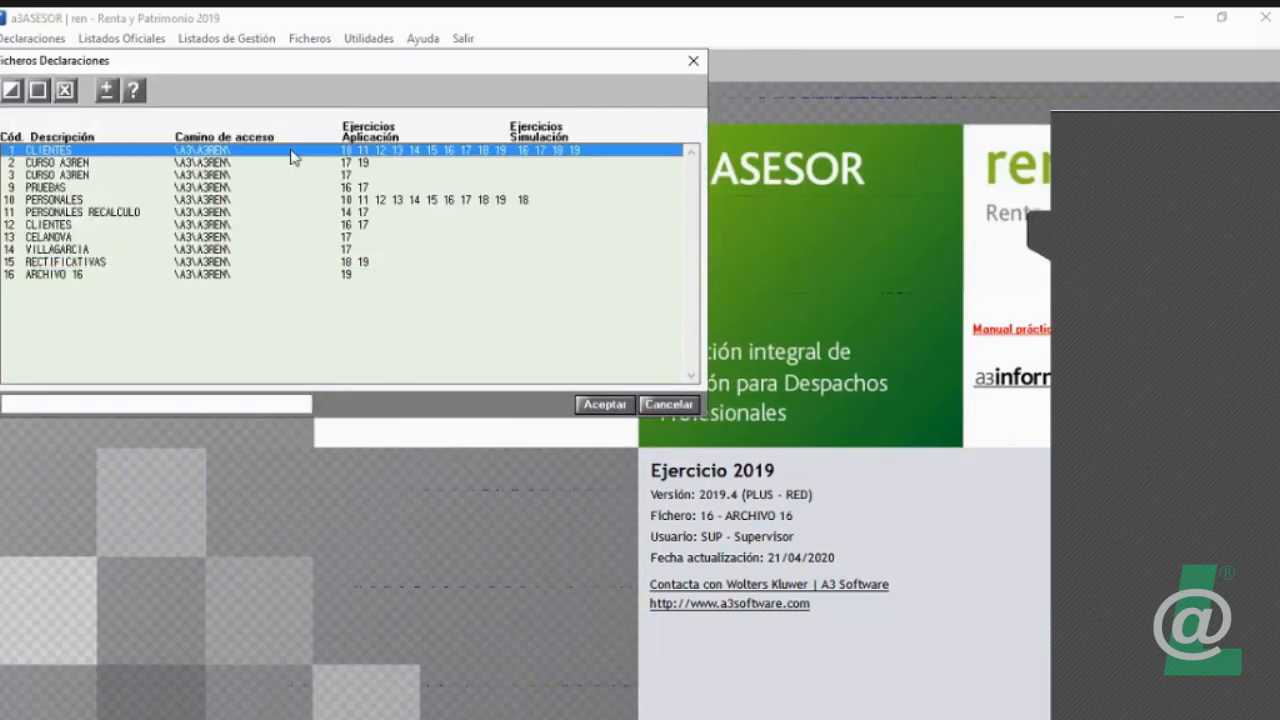
pyautogui.click(604, 405)
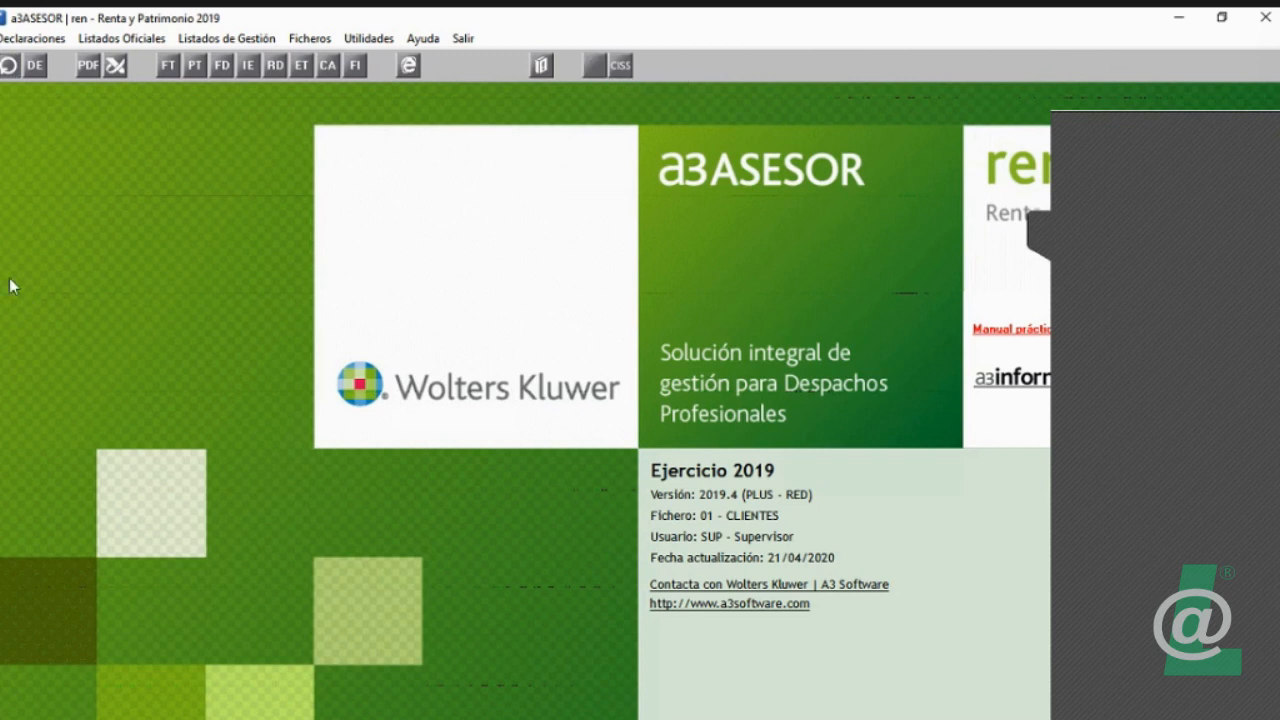
# Step: Open declarations maintenance for the CLIENTES file and load the eighth declarant in the search list
pyautogui.click(31, 40)
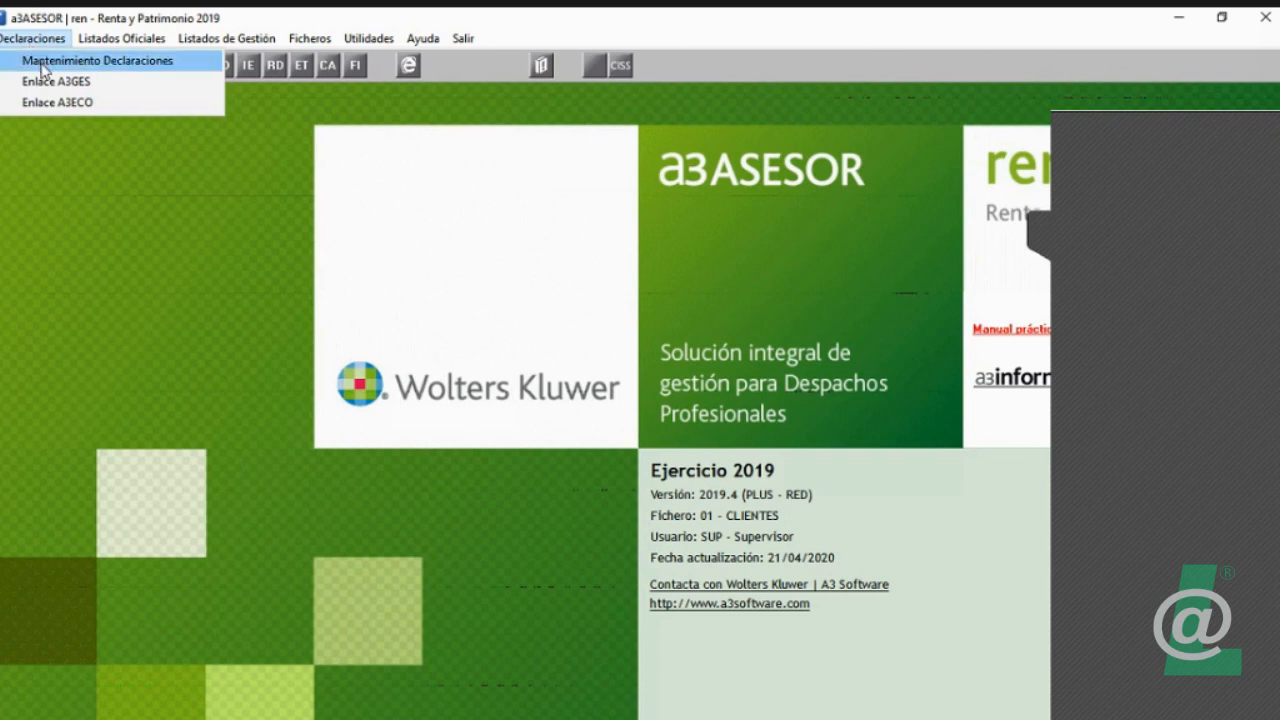
pyautogui.click(42, 64)
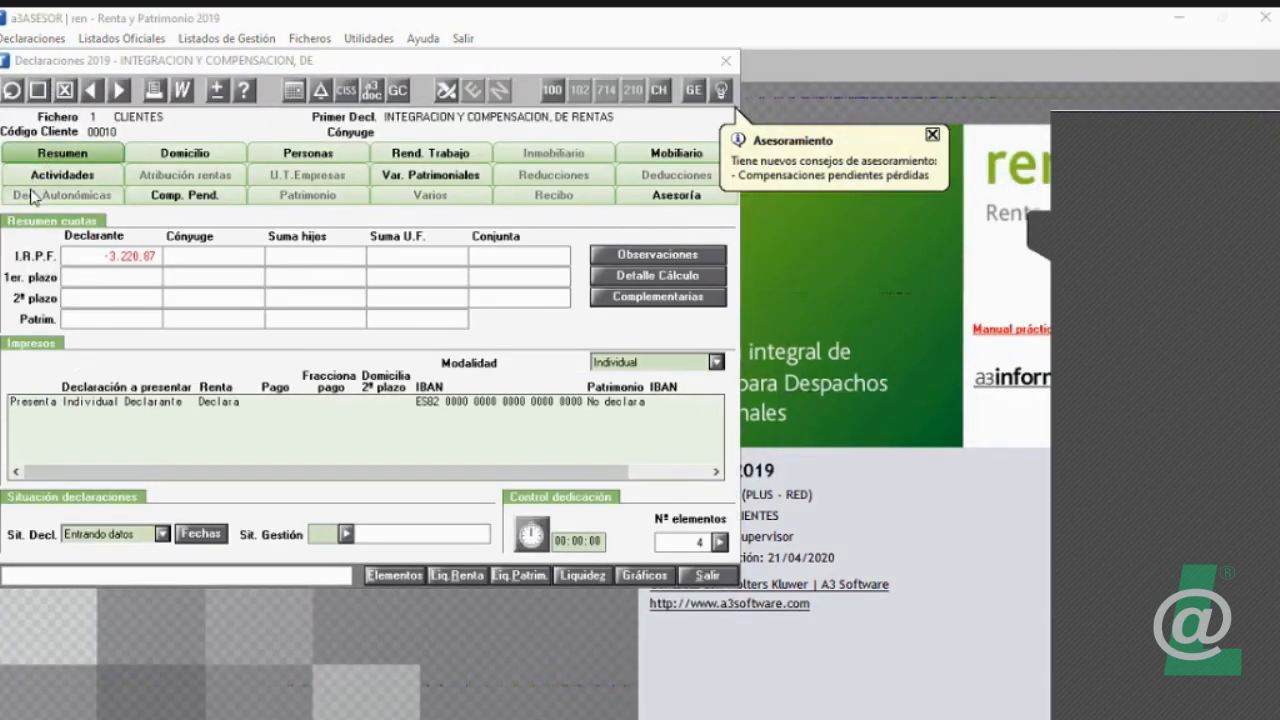
pyautogui.click(12, 91)
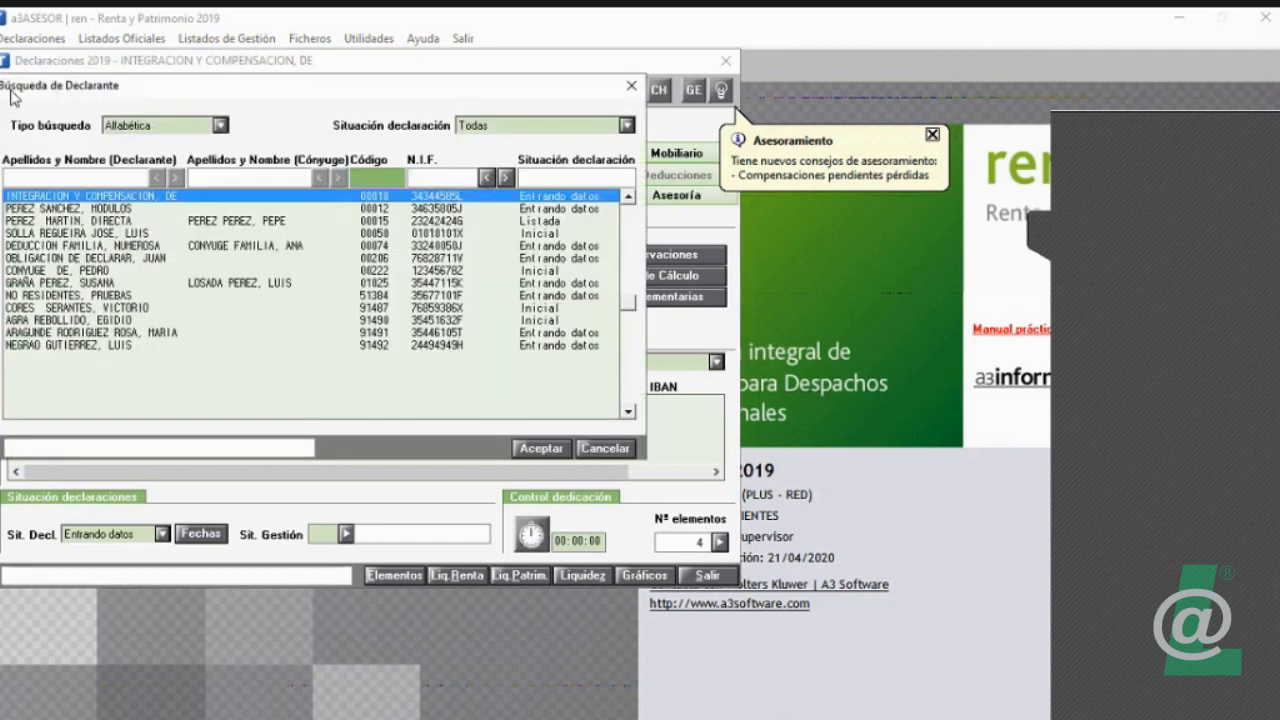
pyautogui.click(255, 285)
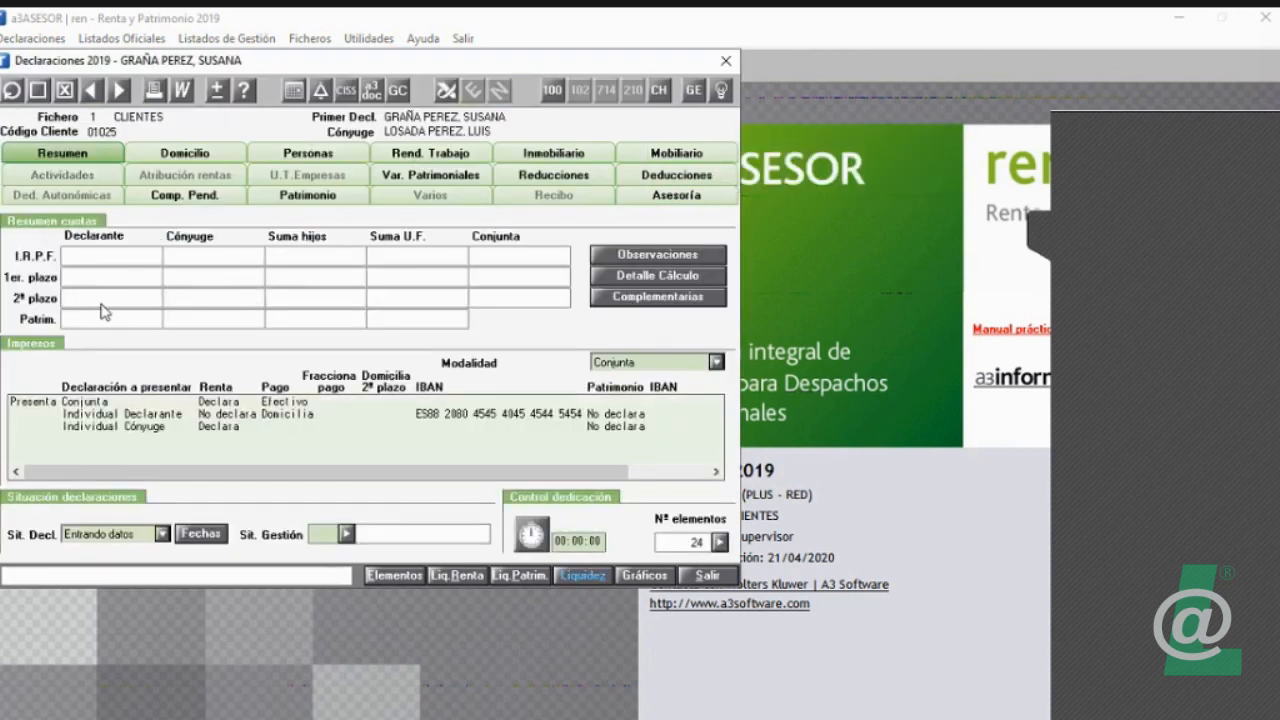
# Step: Start a new declarant record and go through its N.I.F., surname, first name and birth date fields
pyautogui.click(40, 92)
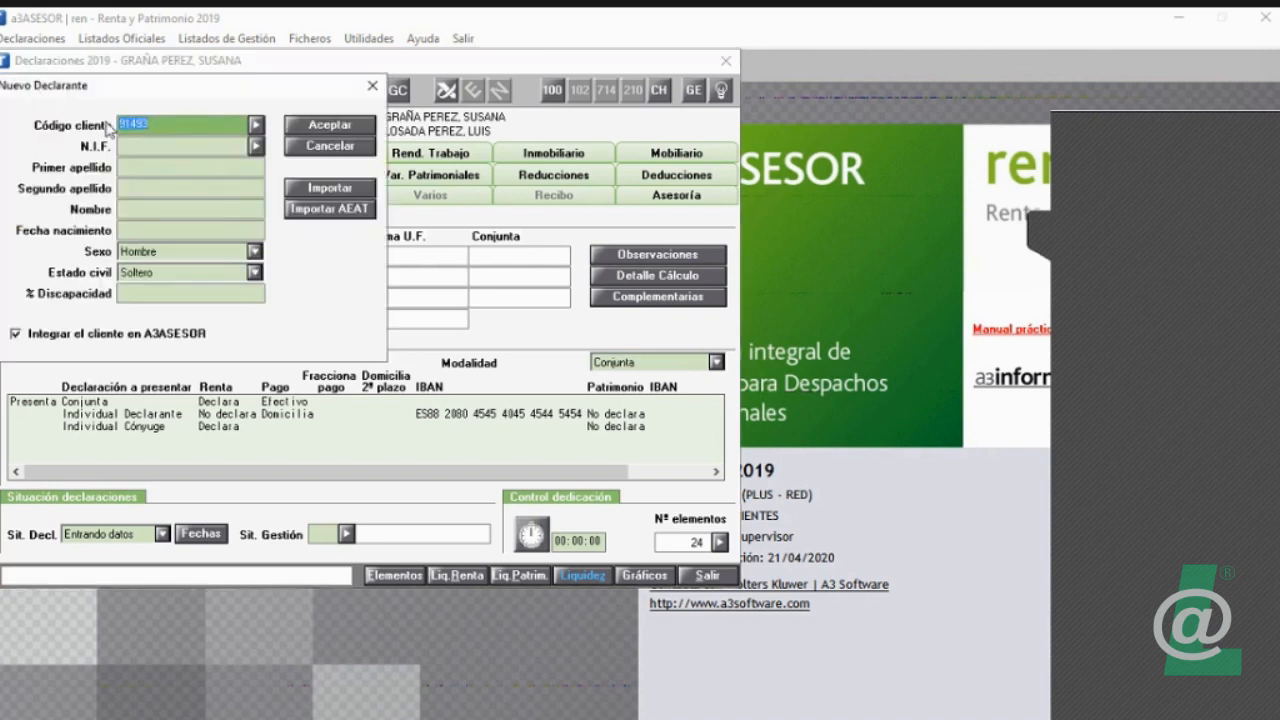
pyautogui.click(157, 146)
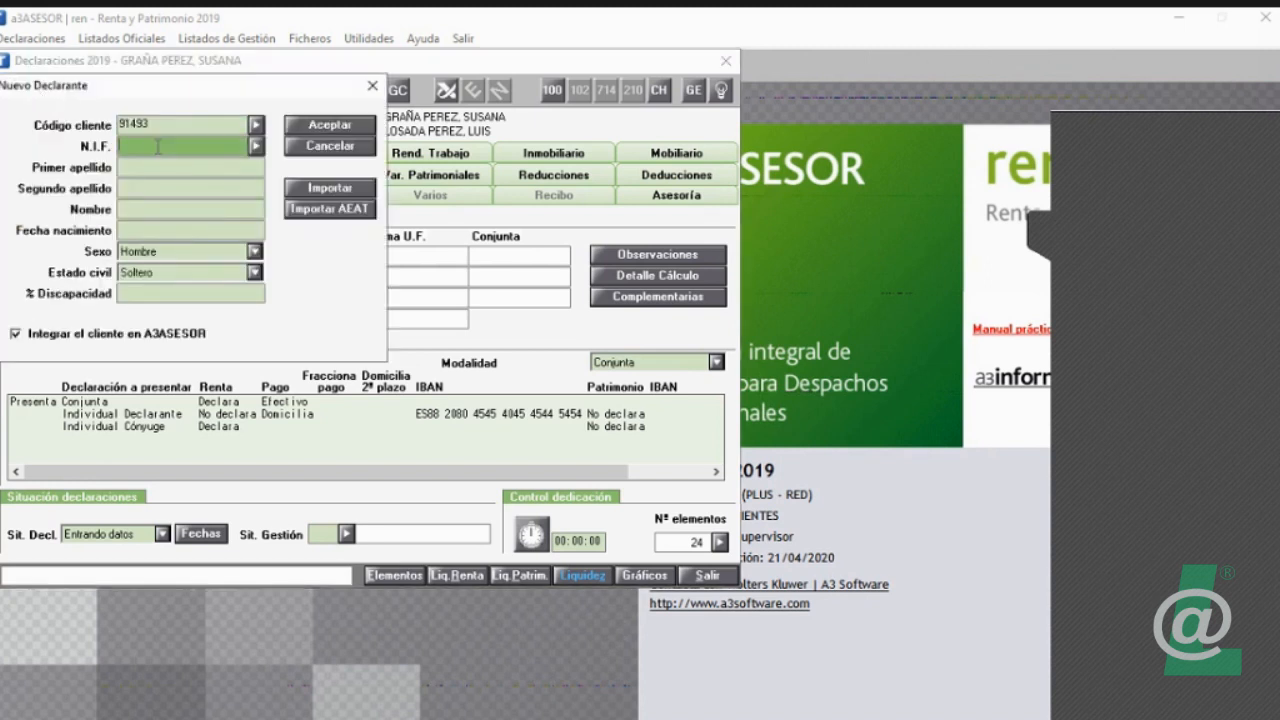
pyautogui.click(158, 166)
pyautogui.click(159, 188)
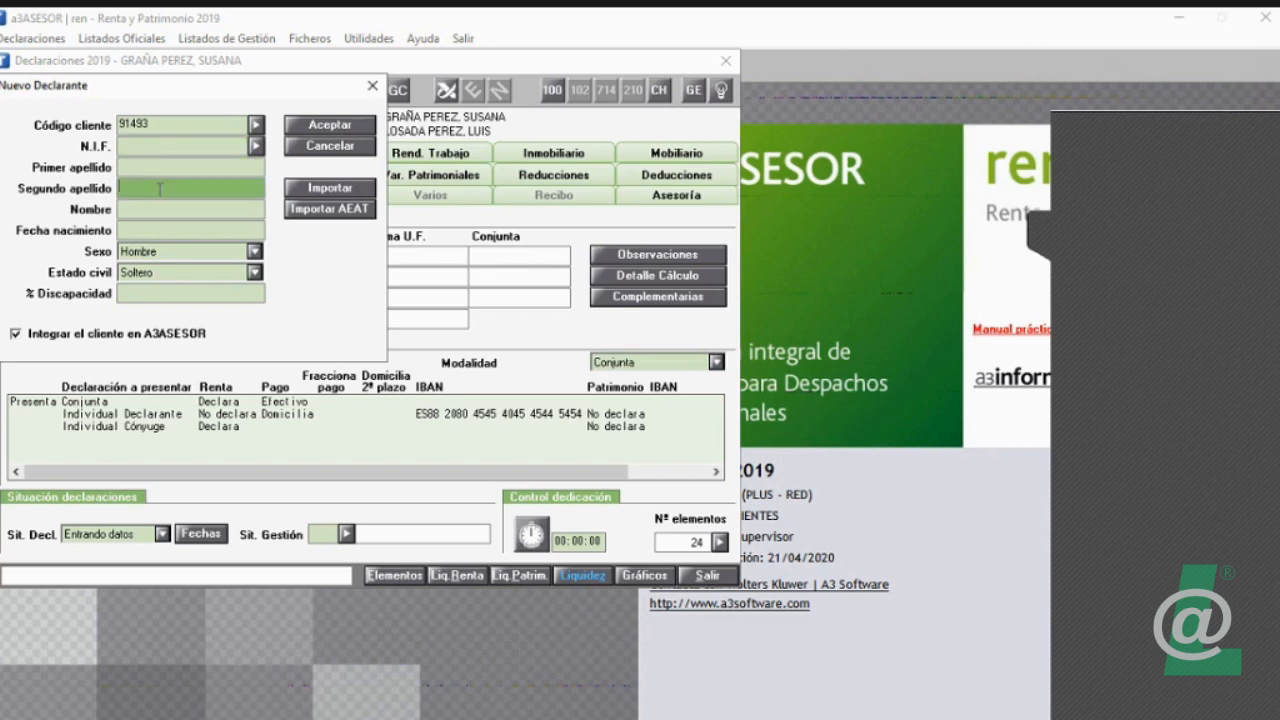
pyautogui.click(158, 209)
pyautogui.click(157, 230)
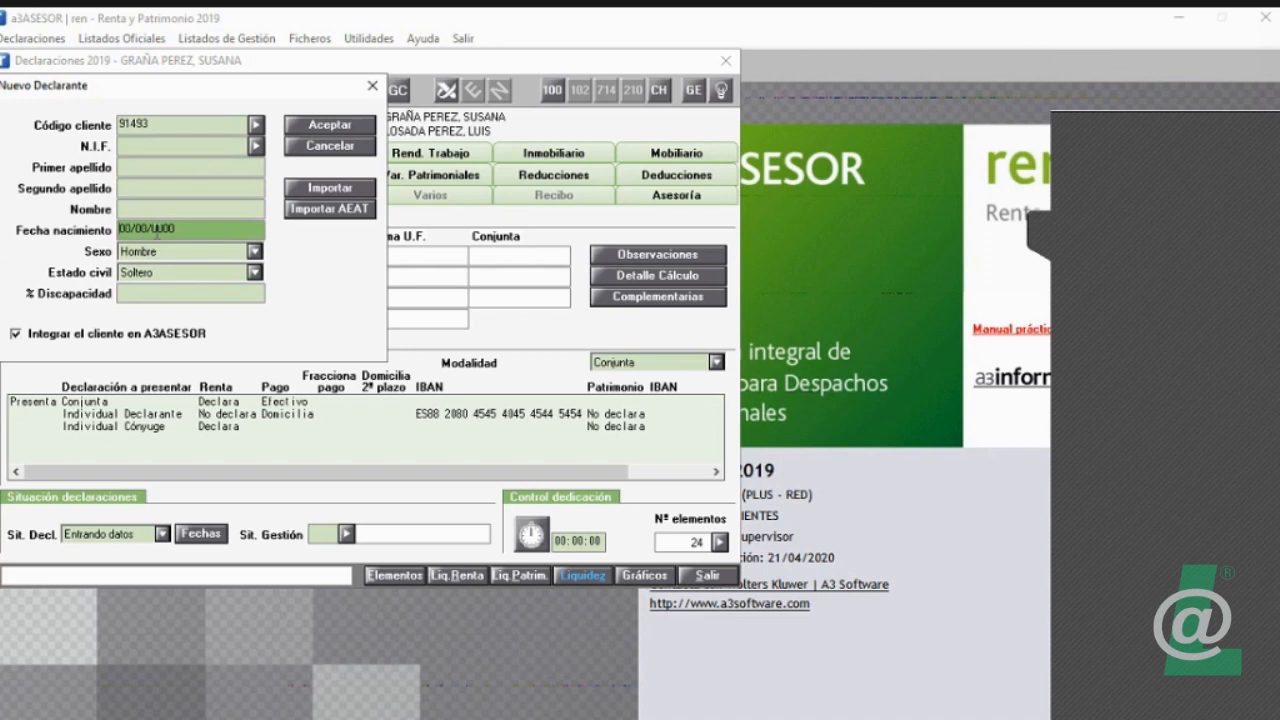
# Step: Browse the existing a3ASESOR clients further down the list and fill the new declarant's data from one registered only in REN
pyautogui.click(255, 126)
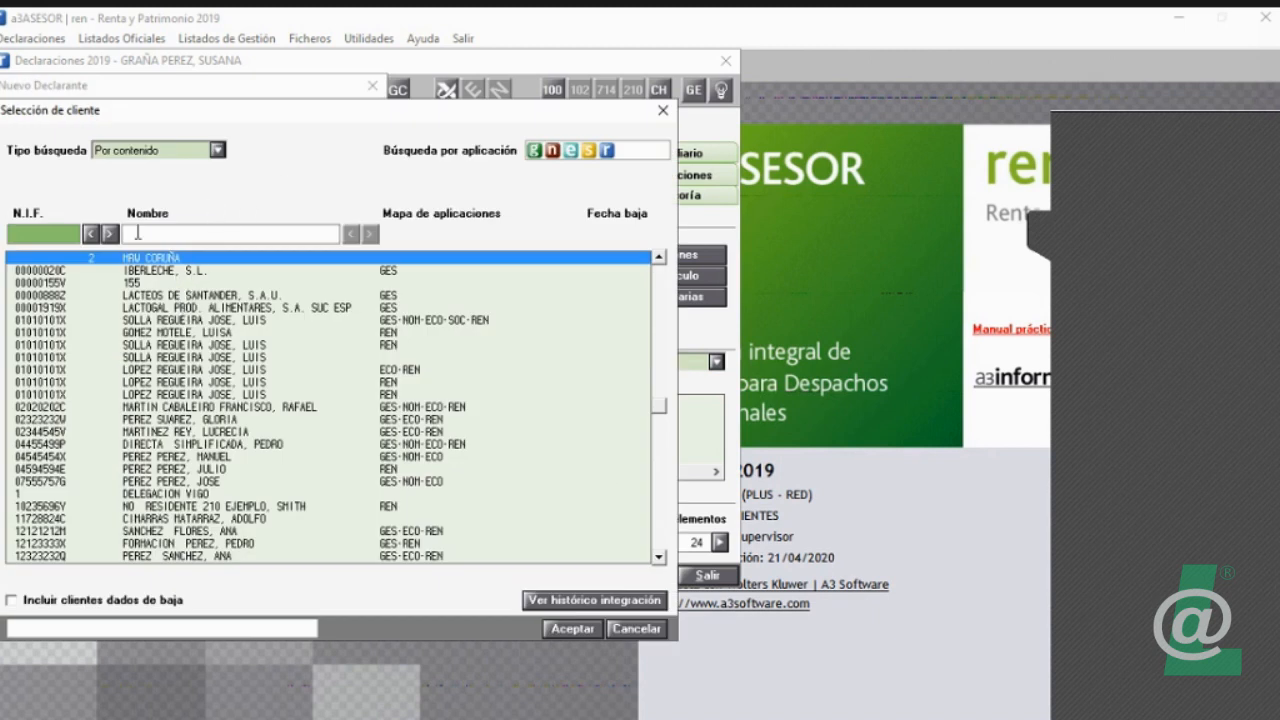
pyautogui.click(172, 151)
pyautogui.click(170, 157)
pyautogui.click(658, 525)
pyautogui.click(658, 525)
pyautogui.click(658, 525)
pyautogui.click(659, 337)
pyautogui.click(659, 337)
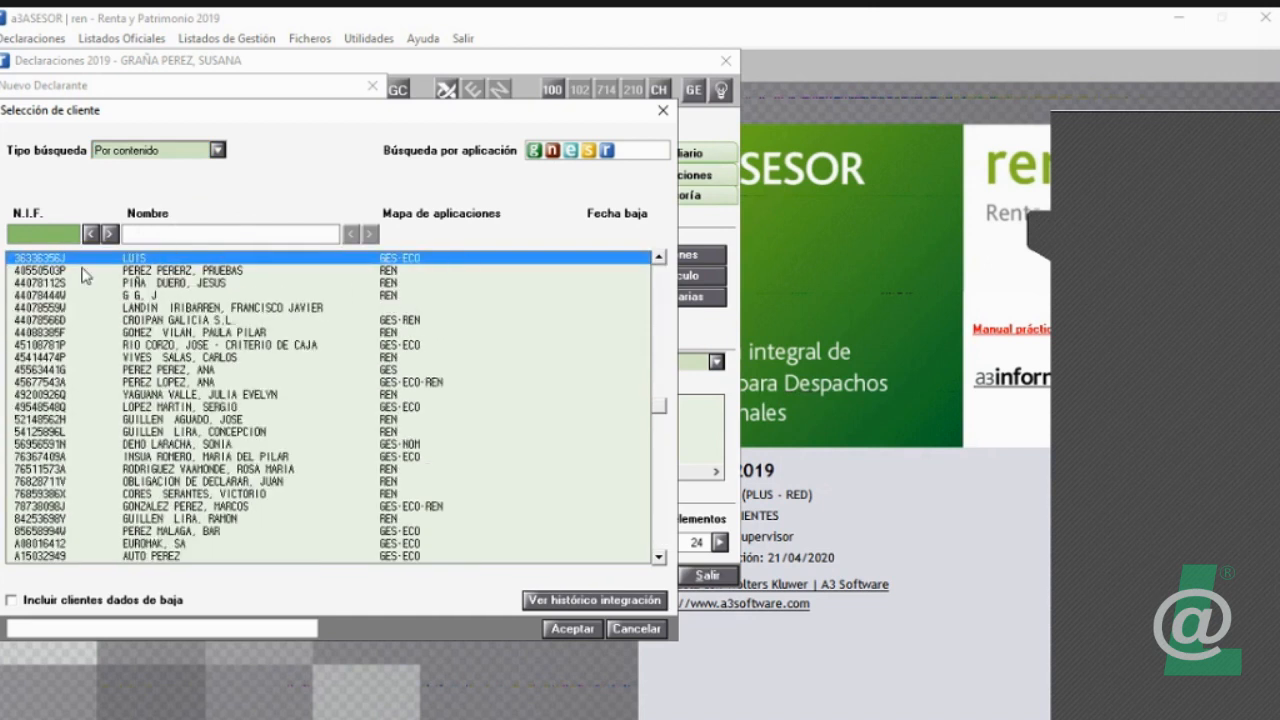
pyautogui.click(141, 358)
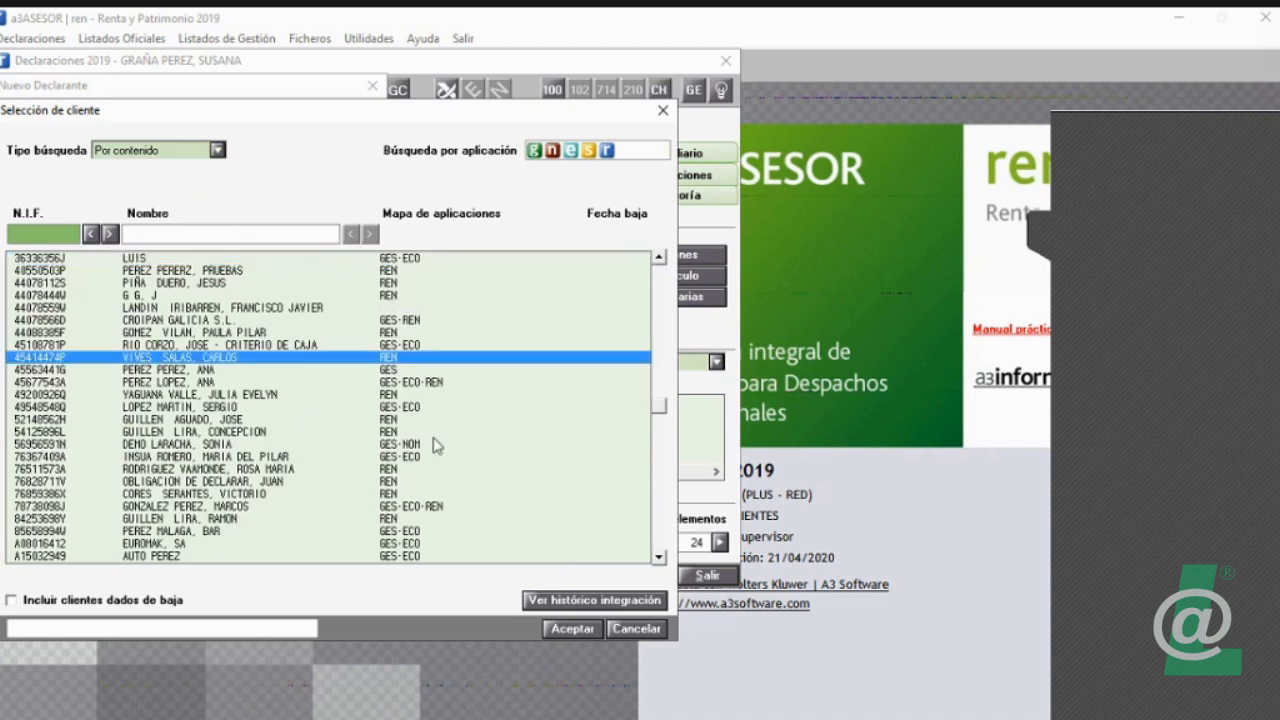
pyautogui.click(590, 630)
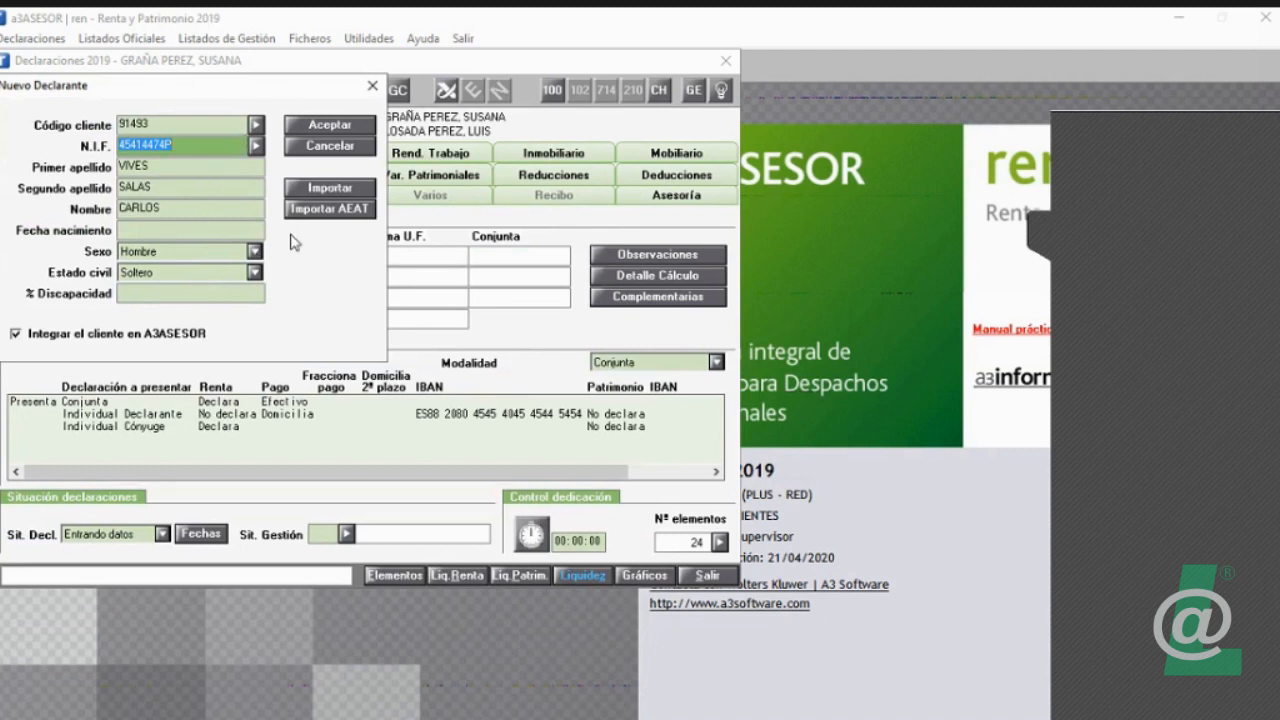
# Step: Import the declarant DEDUCCION FAMILIA, NUMEROSA from A3REN'2018 with all economic data, agreeing to continue over the existing record
pyautogui.click(336, 196)
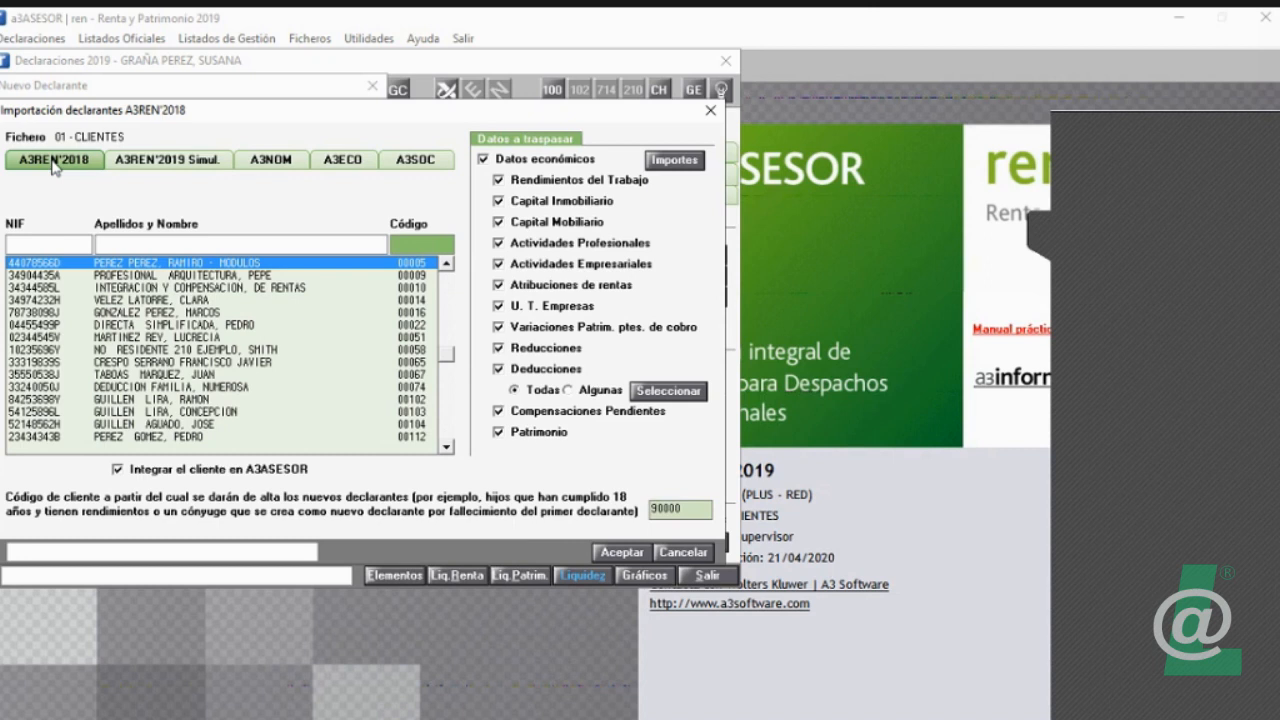
pyautogui.click(126, 388)
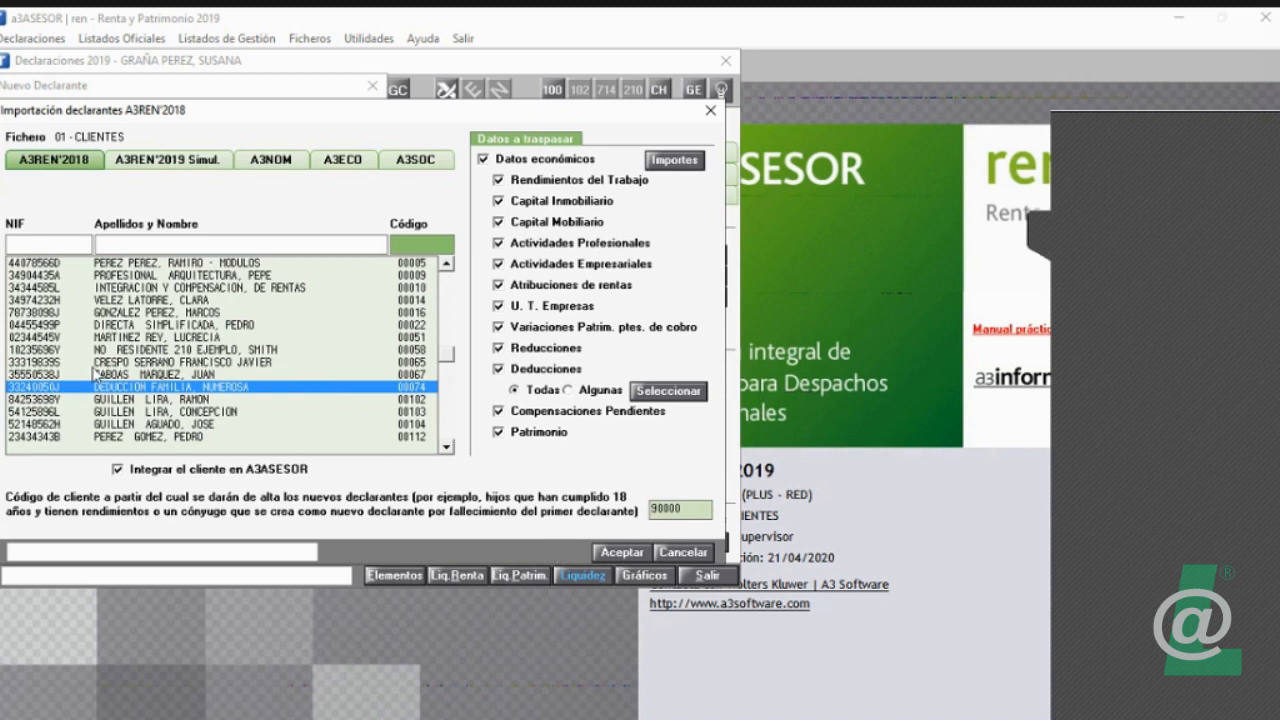
pyautogui.click(635, 553)
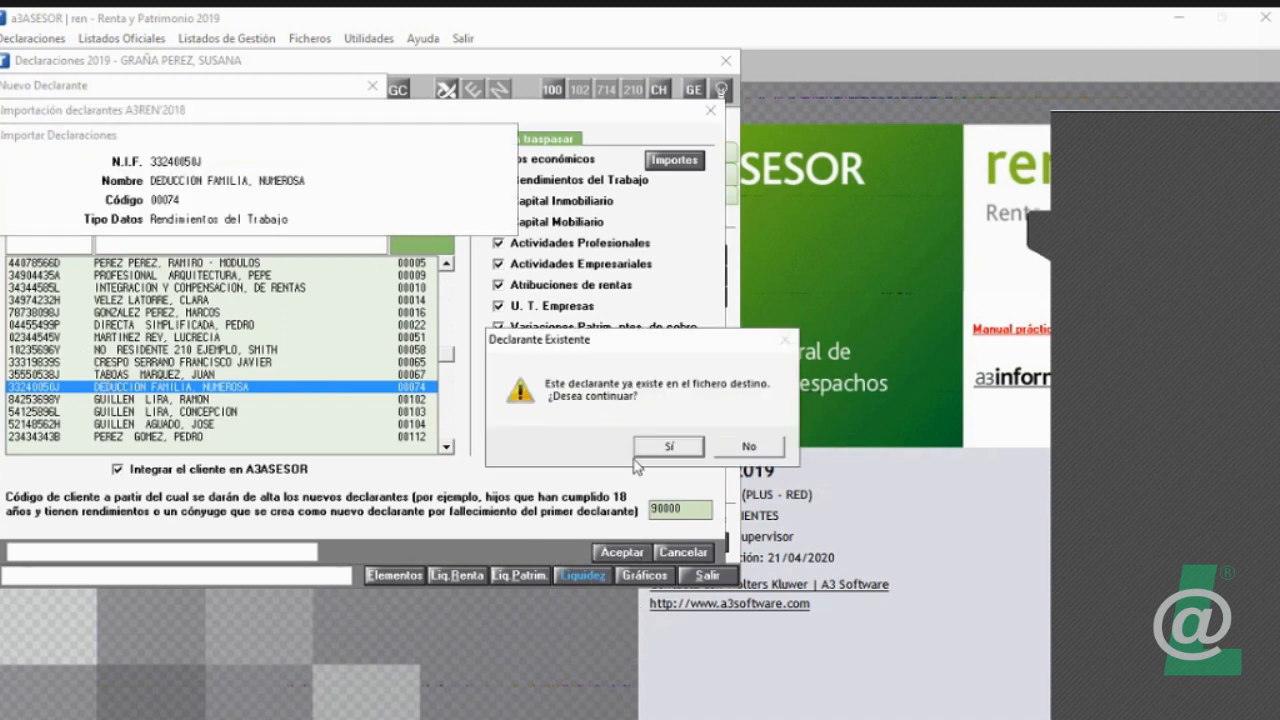
pyautogui.click(663, 448)
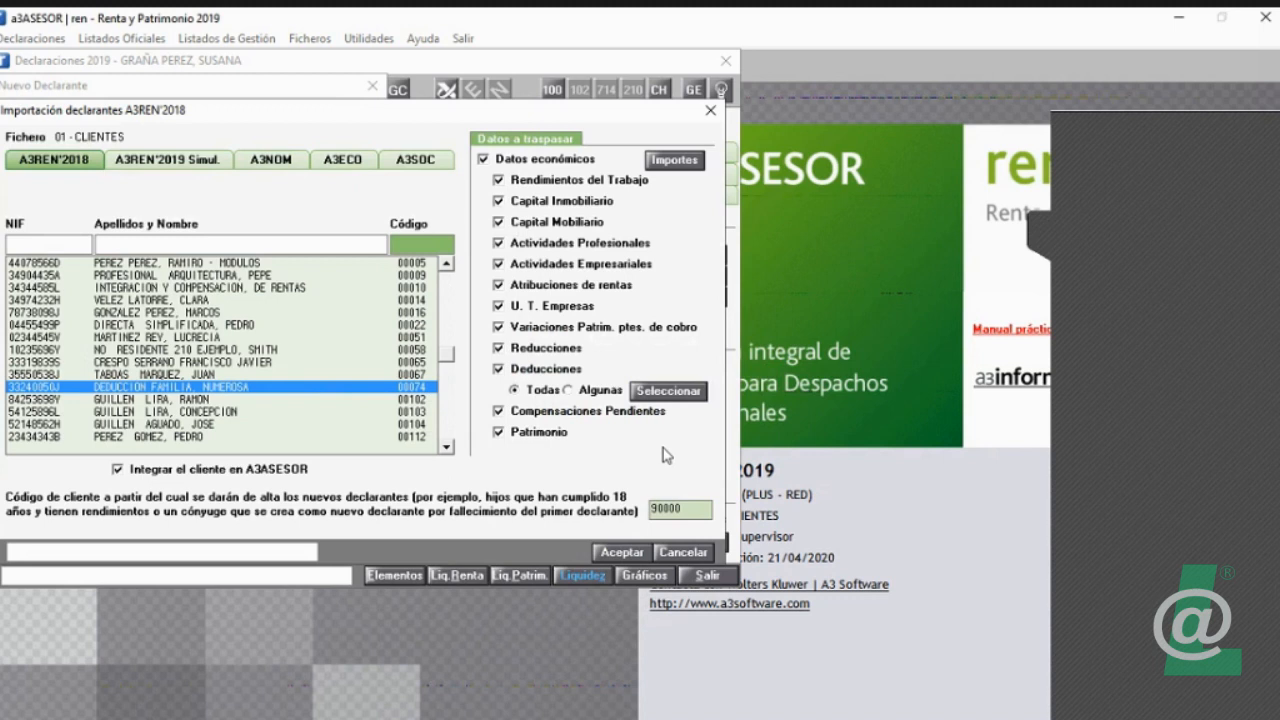
# Step: Try importing the same A3REN'2018 declarant again, decline to continue over the existing record, and go to the A3REN'2019 Simul. source
pyautogui.click(622, 552)
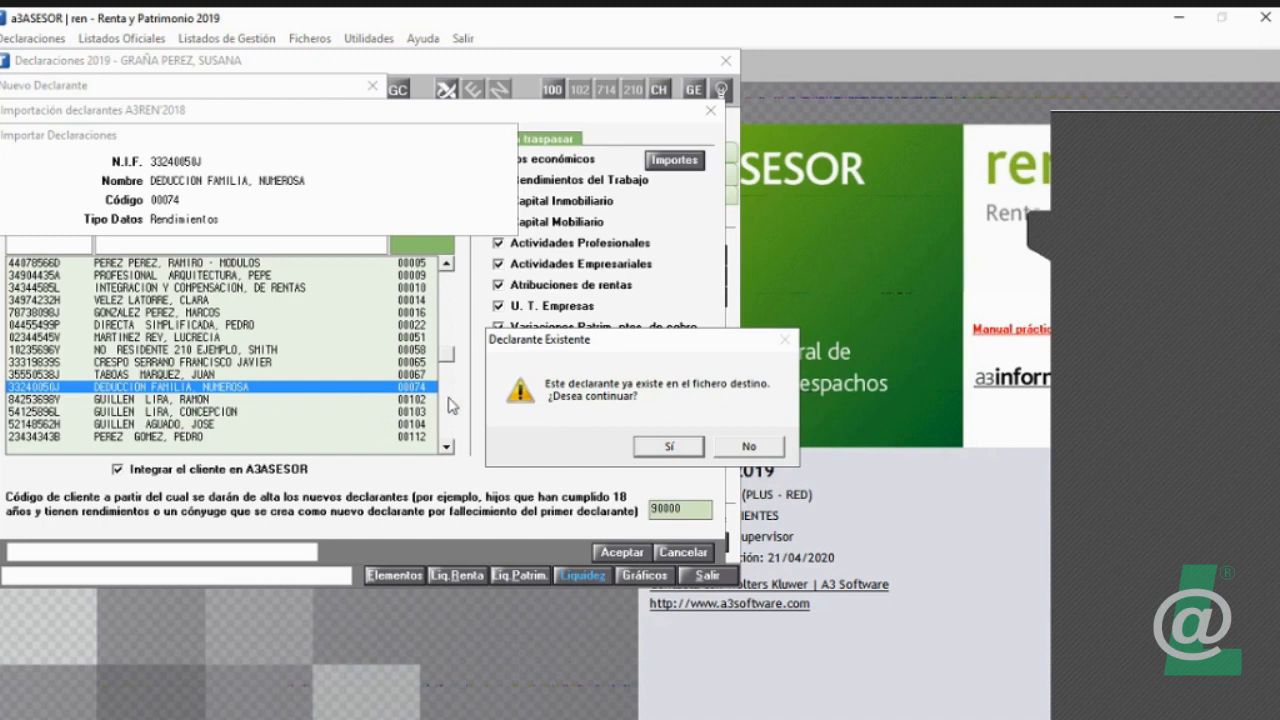
pyautogui.click(1239, 360)
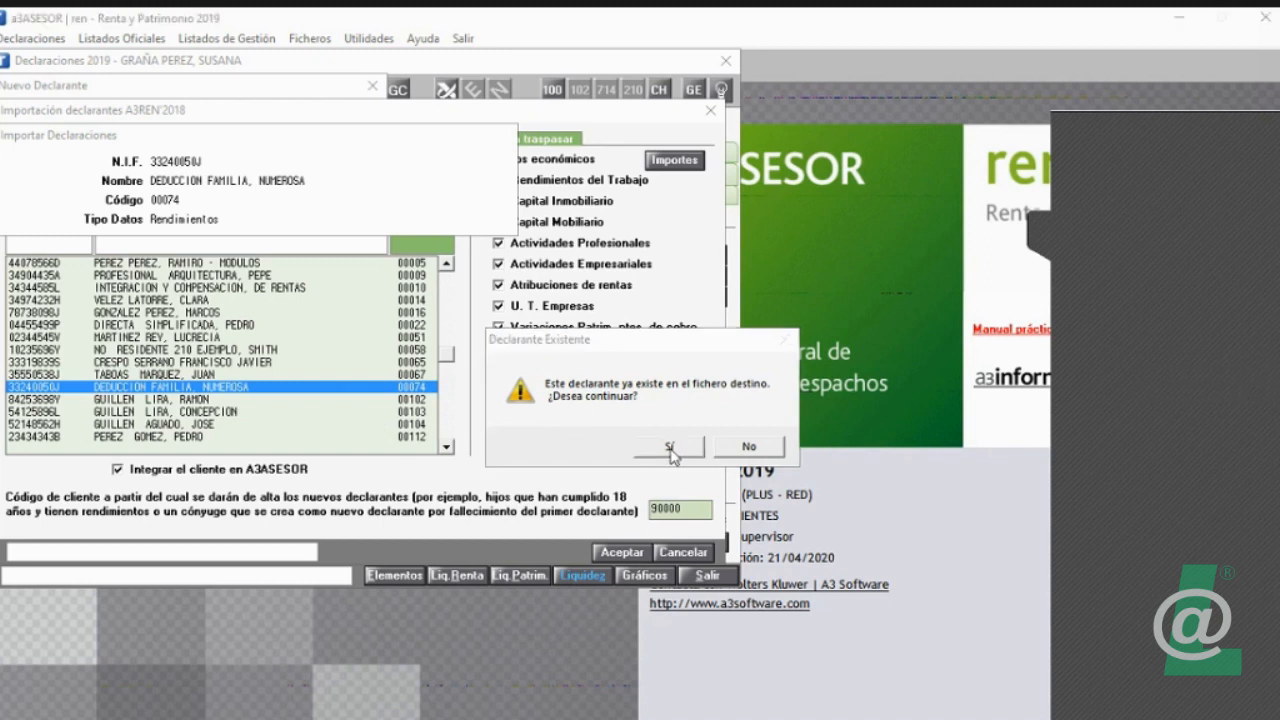
pyautogui.click(745, 446)
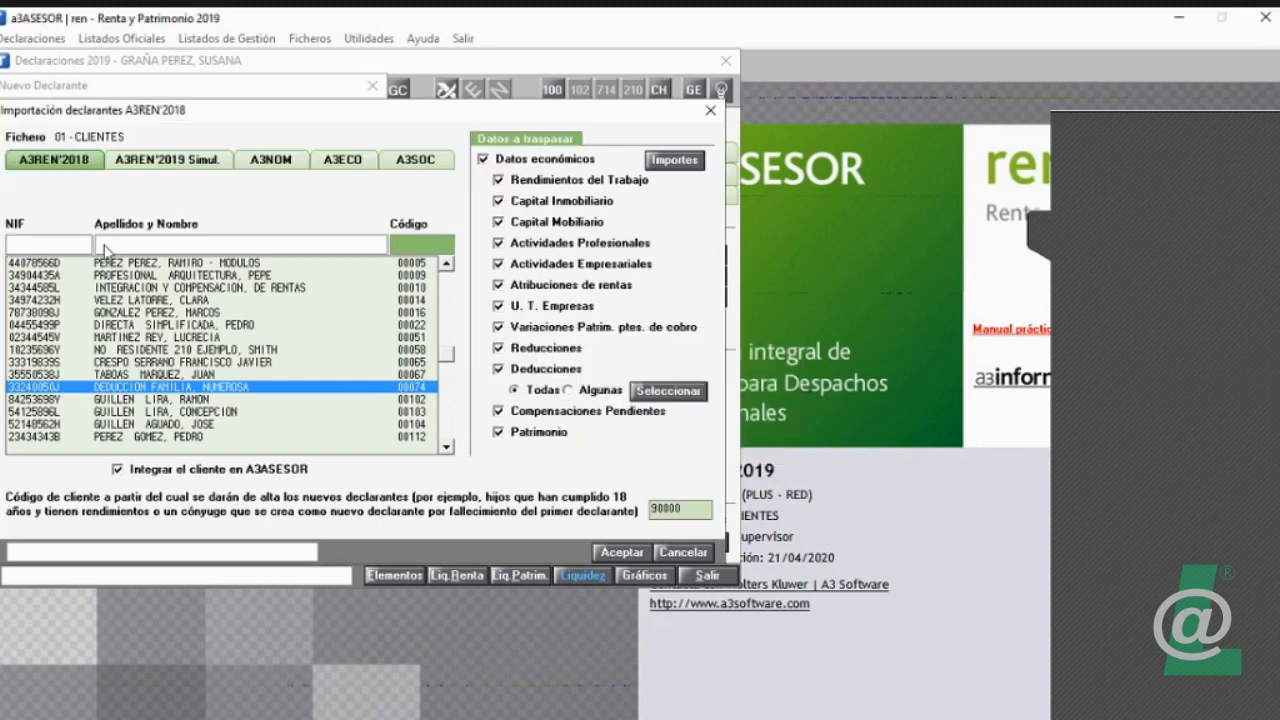
pyautogui.click(152, 162)
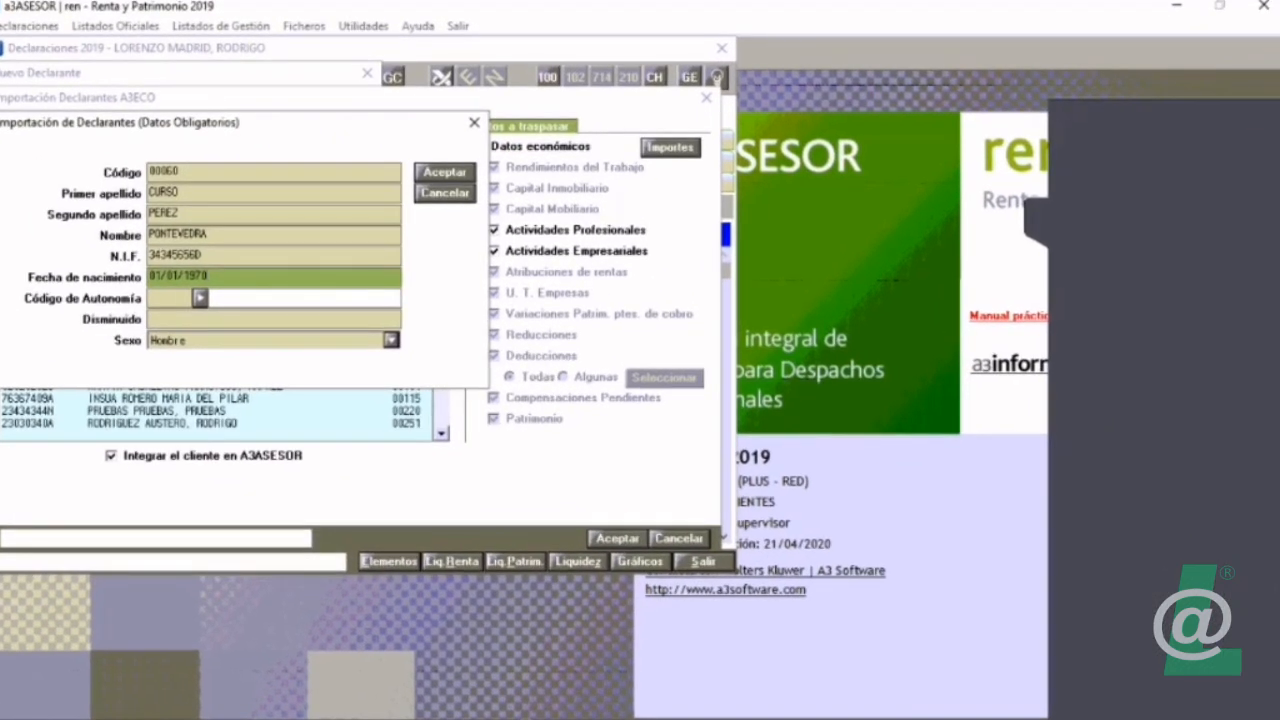
# Step: Set the Código de Autonomía to 11 (GALICIA) in the mandatory data and complete the A3ECO declarant import
pyautogui.press('Return')
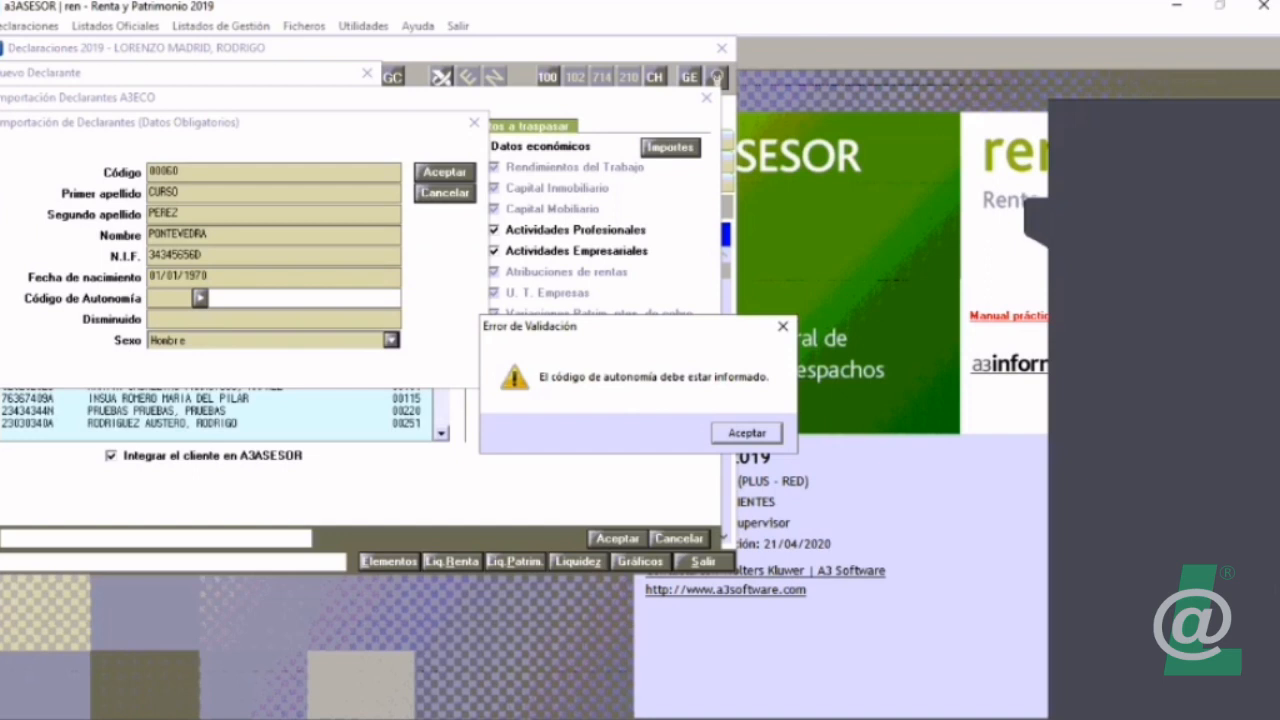
pyautogui.press('Return')
pyautogui.write('1')
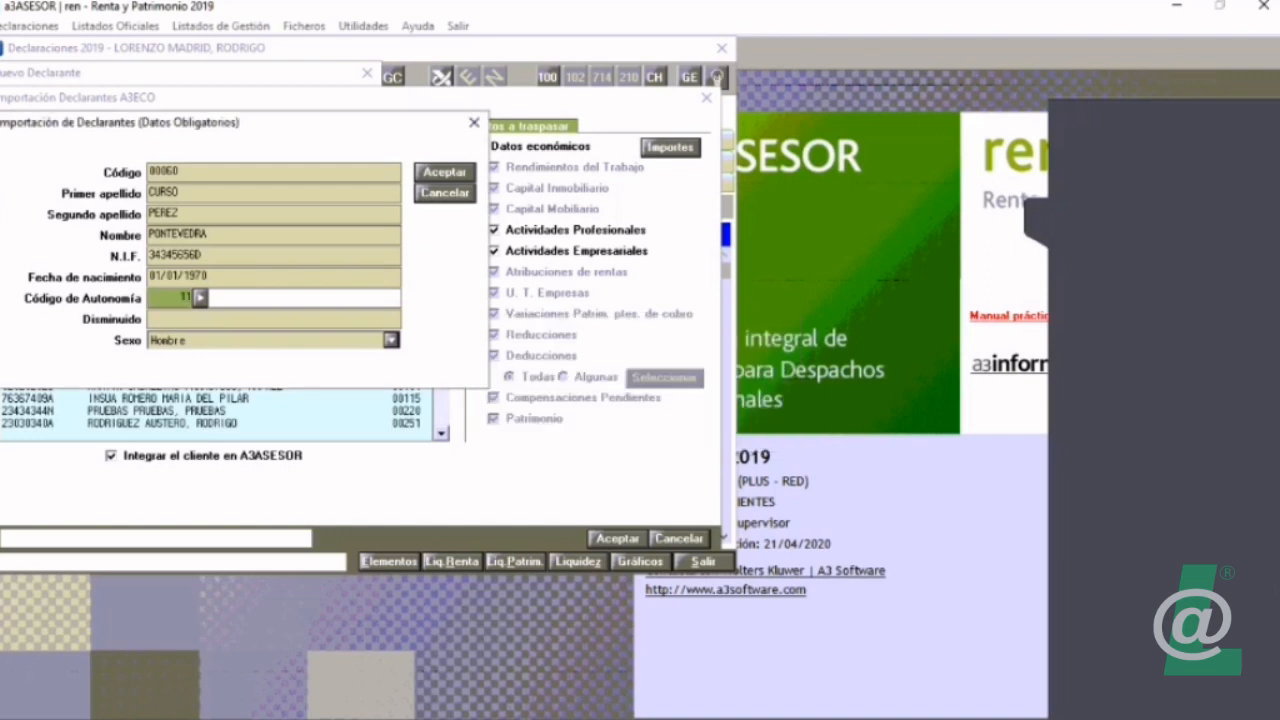
pyautogui.write('1')
pyautogui.press('Return')
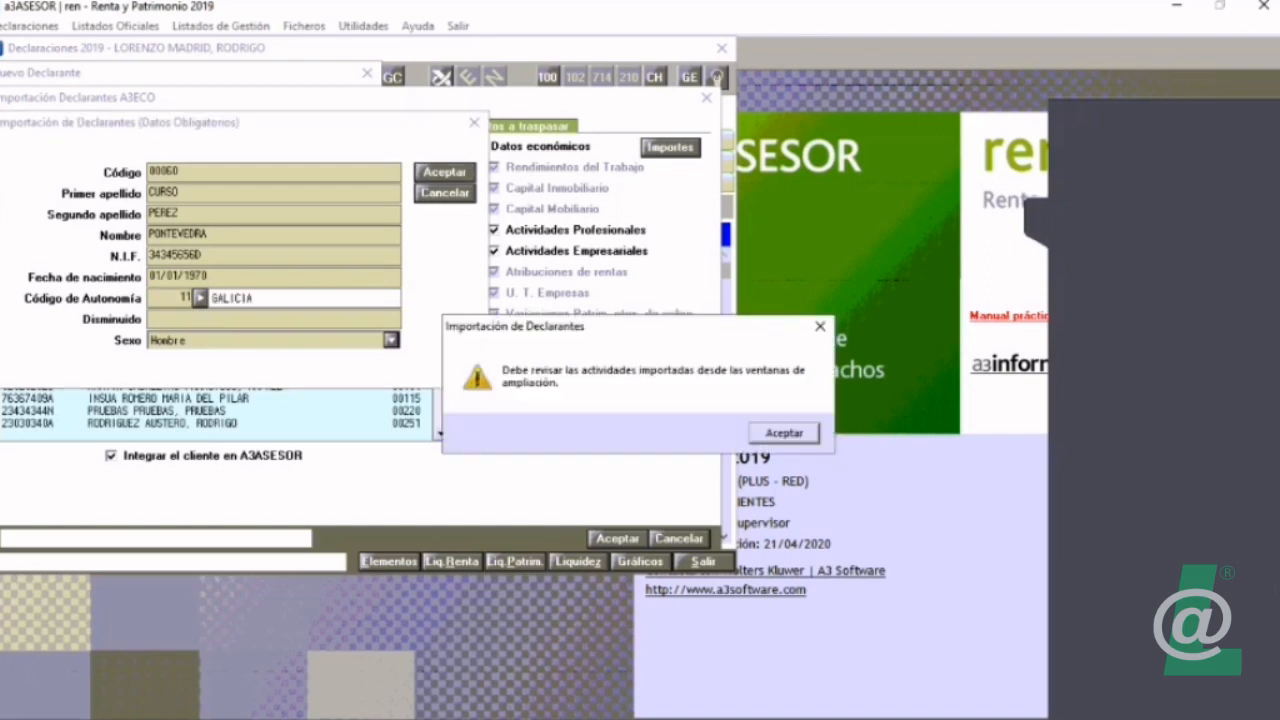
pyautogui.press('Return')
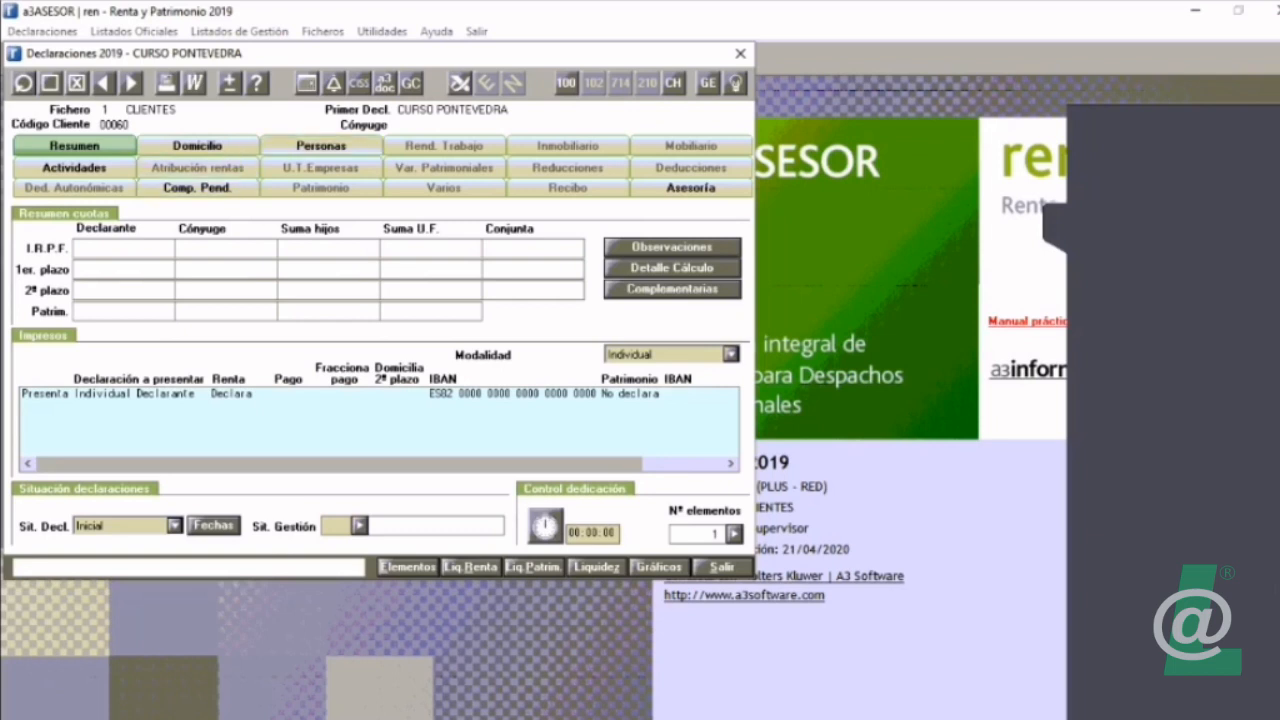
# Step: Open the imported declarant's activities, leave the new element selection without adding one, and list all elements with the TODOS filter
pyautogui.click(74, 168)
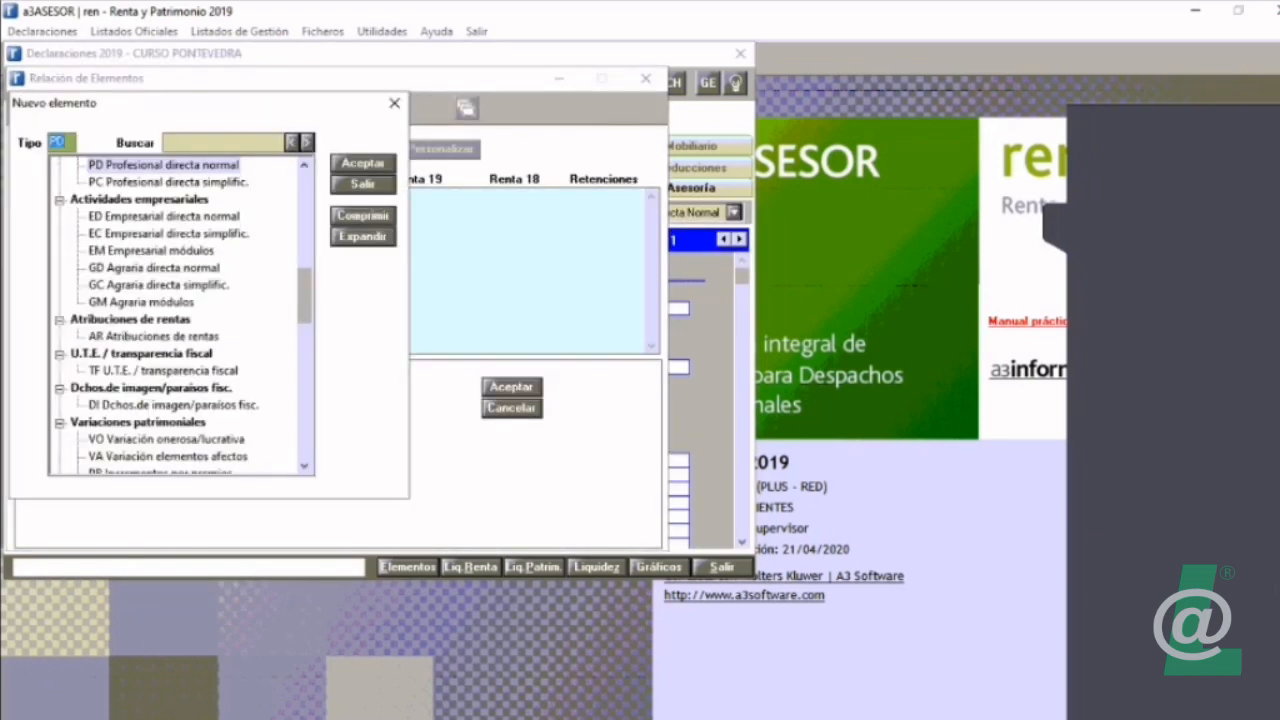
pyautogui.click(139, 200)
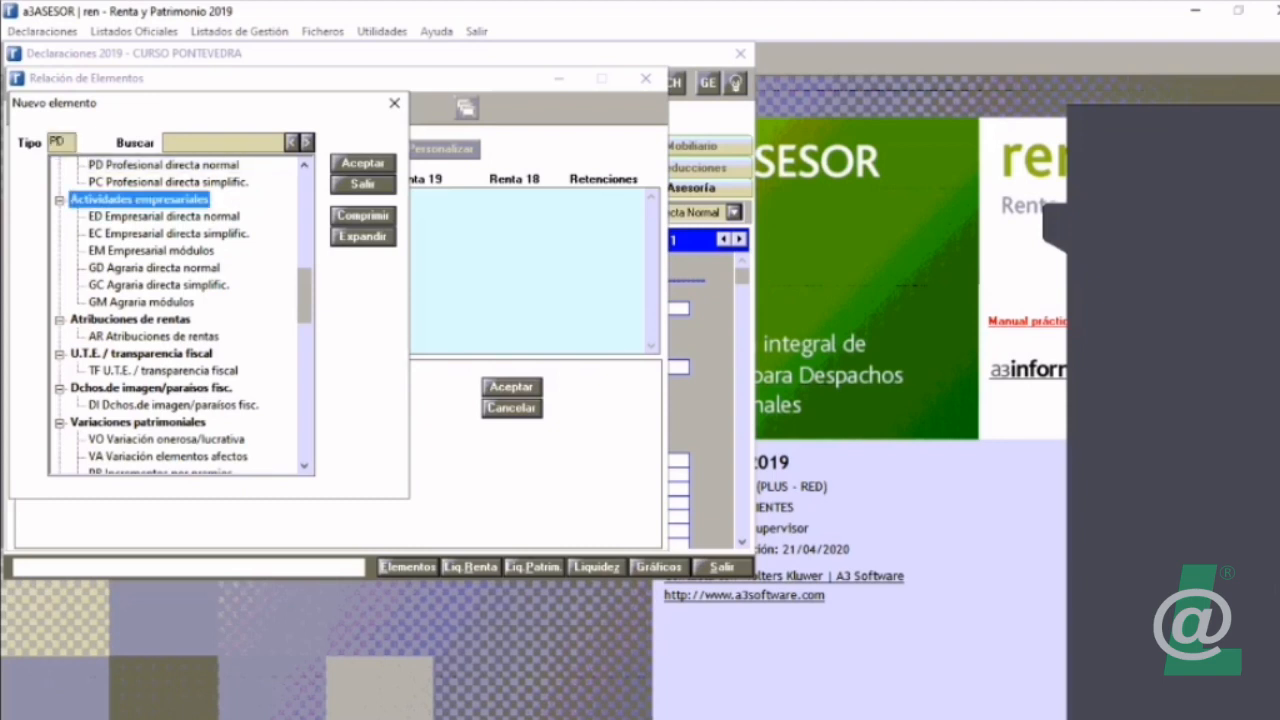
pyautogui.scroll(2, 181, 315)
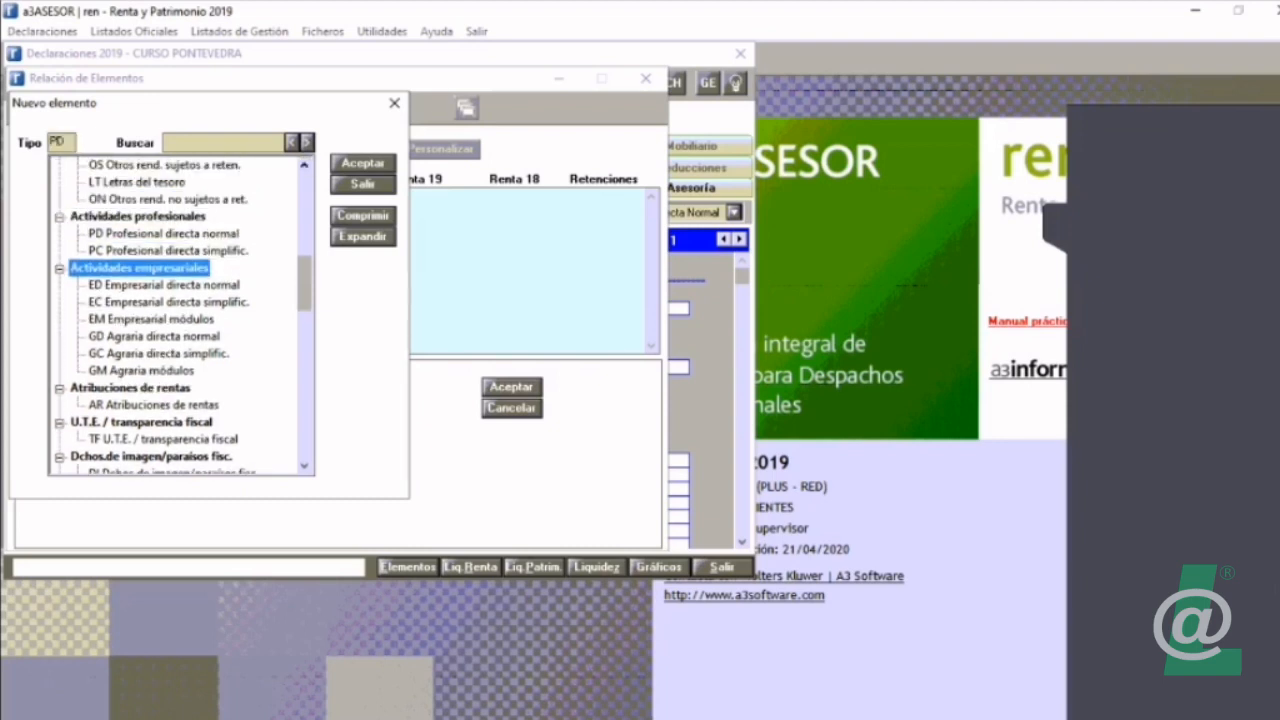
pyautogui.click(363, 184)
pyautogui.click(347, 149)
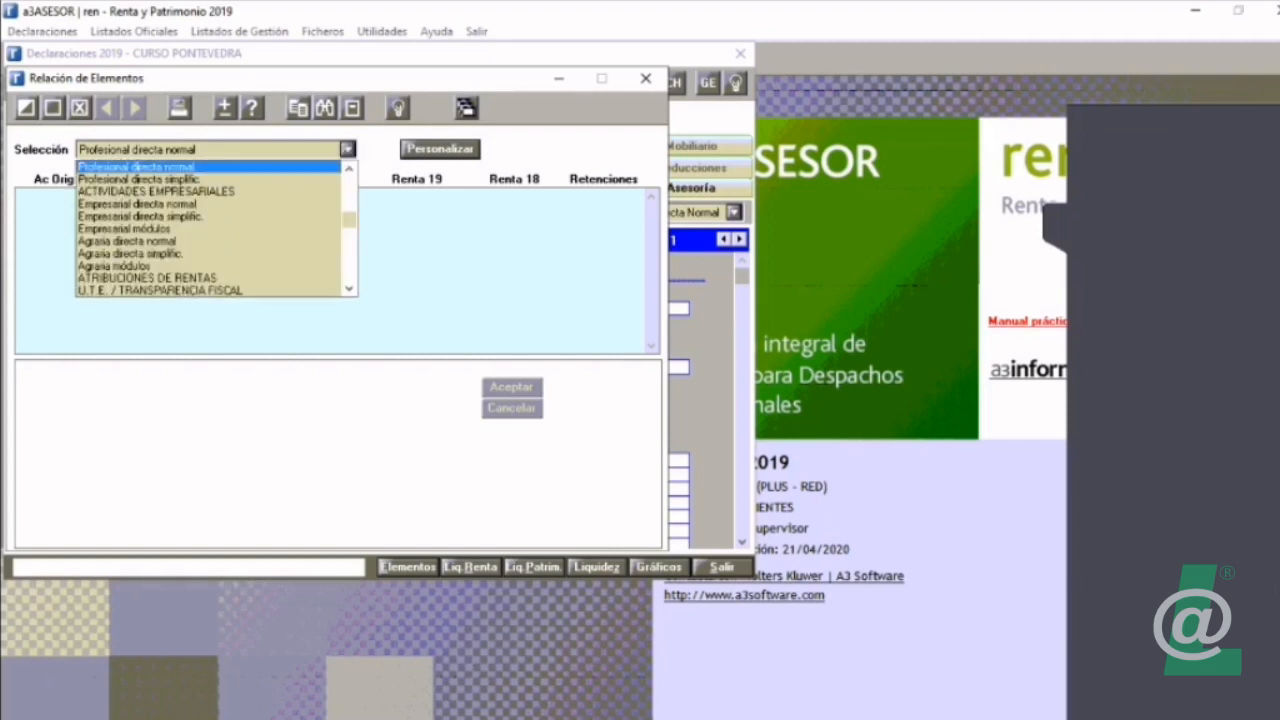
pyautogui.moveTo(349, 220); pyautogui.dragTo(349, 184)
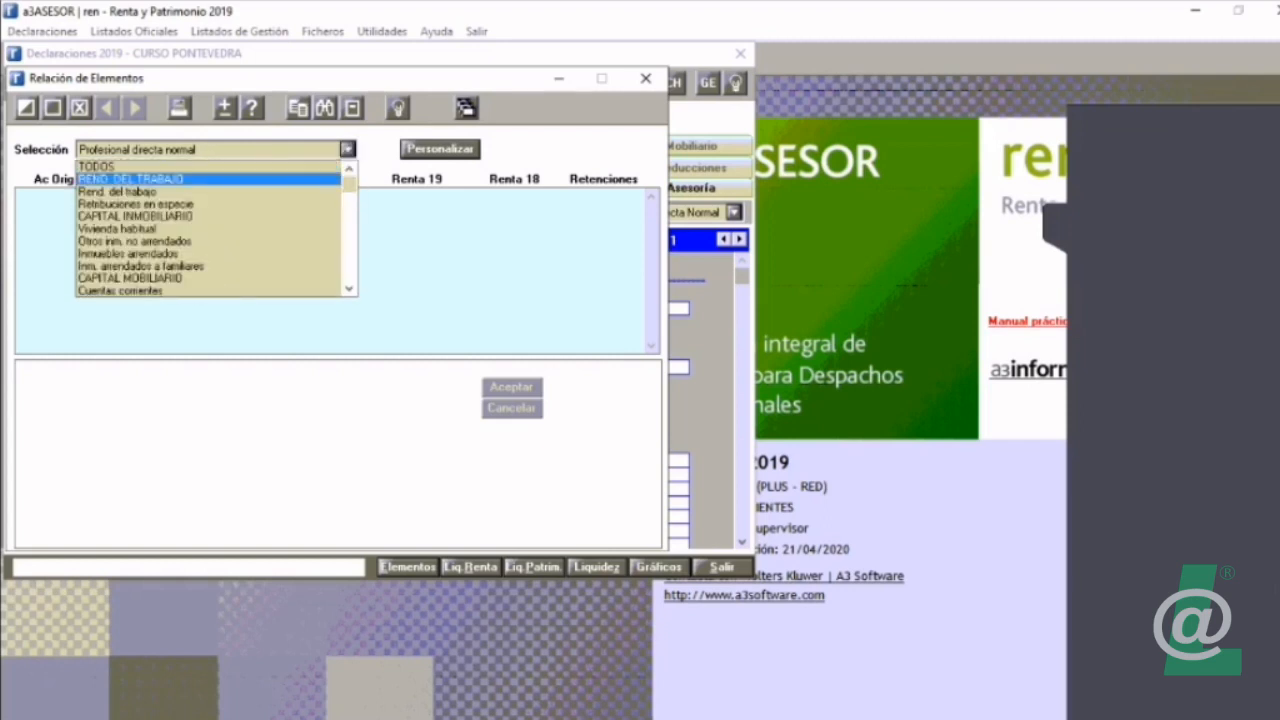
pyautogui.click(150, 167)
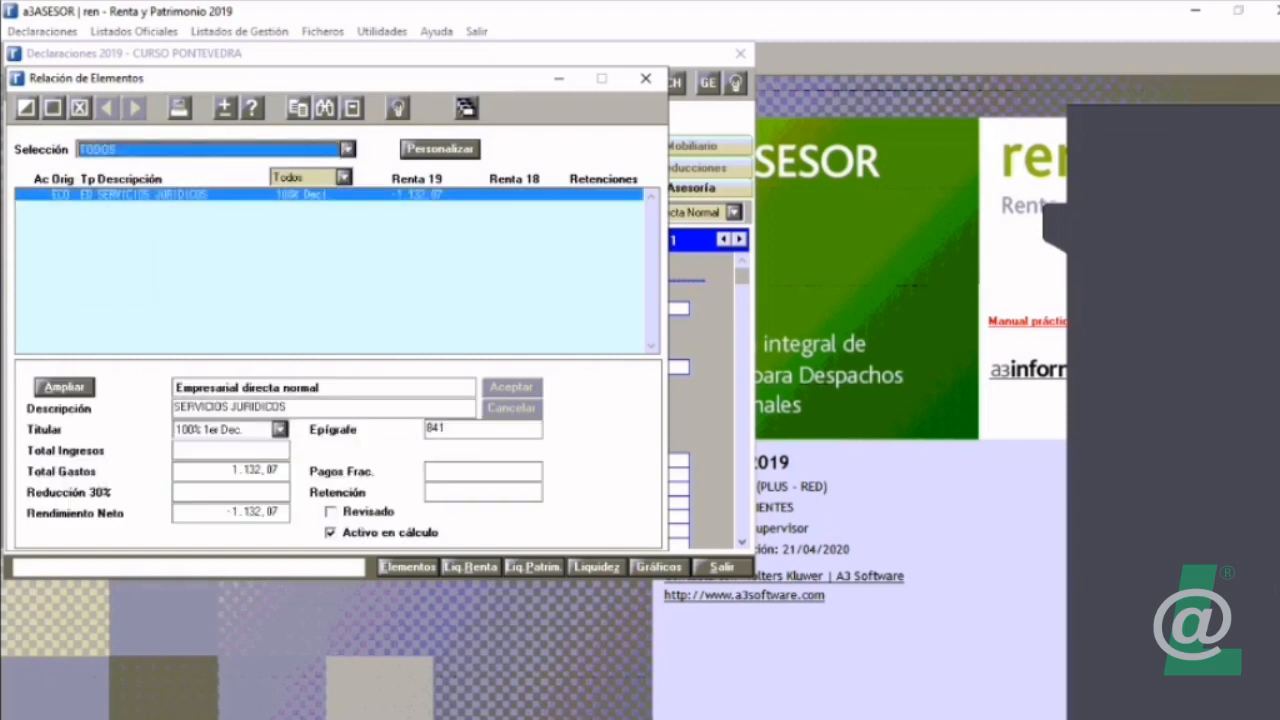
# Step: Examine the extended details of the SERVICIOS JURIDICOS activity imported from A3ECO, and return to the activities page
pyautogui.click(64, 386)
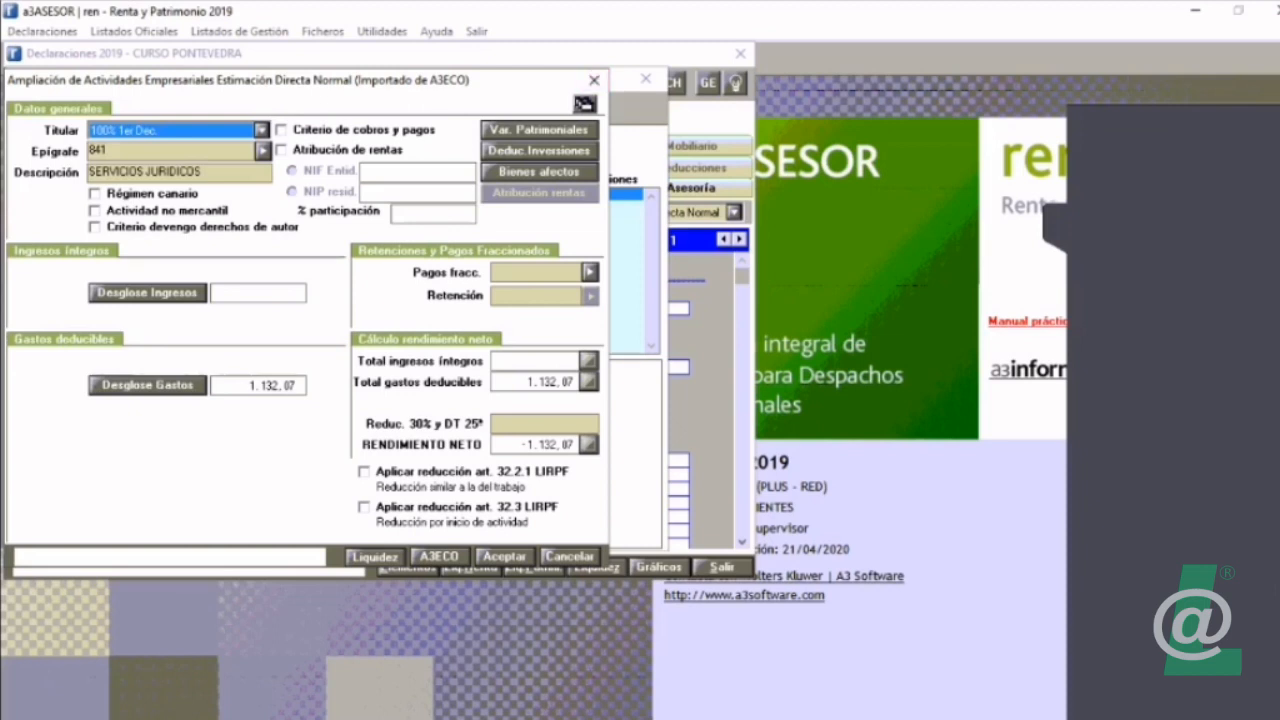
pyautogui.click(594, 80)
pyautogui.click(645, 79)
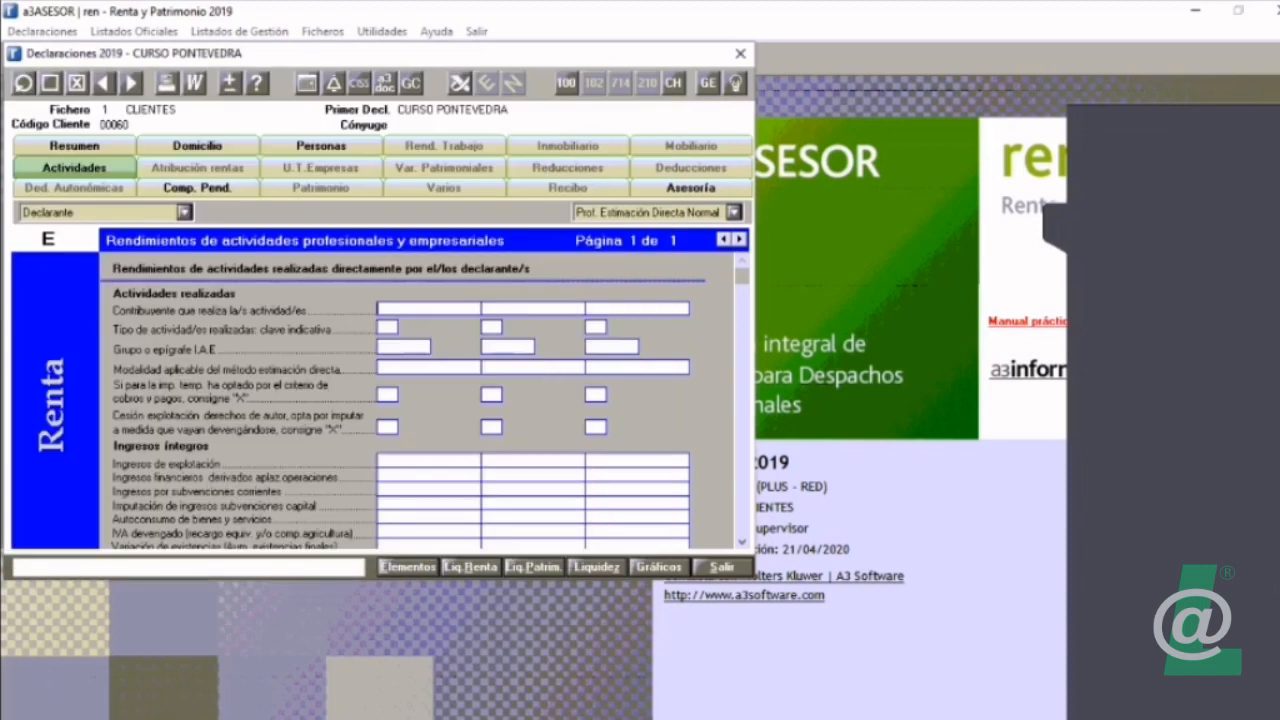
# Step: Leave the new declarant form without adding anyone, and open the Personas page of an existing married declarant in the CLIENTES file
pyautogui.click(50, 83)
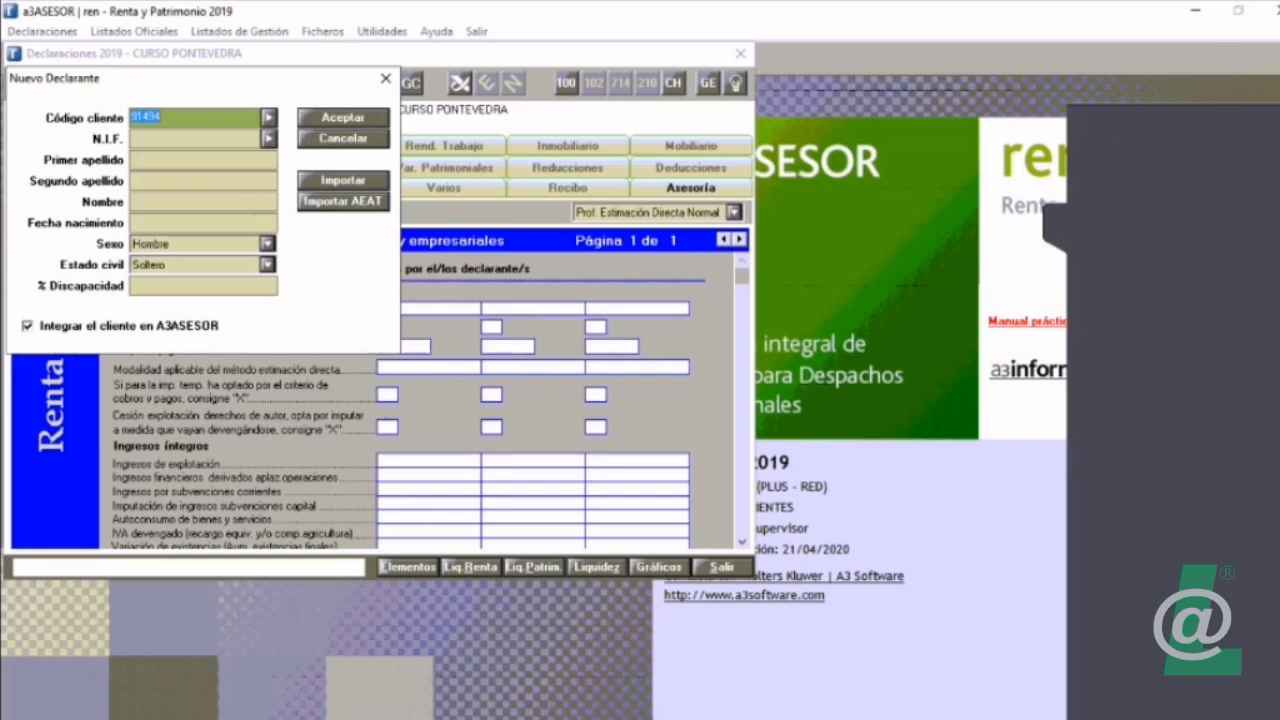
pyautogui.click(343, 139)
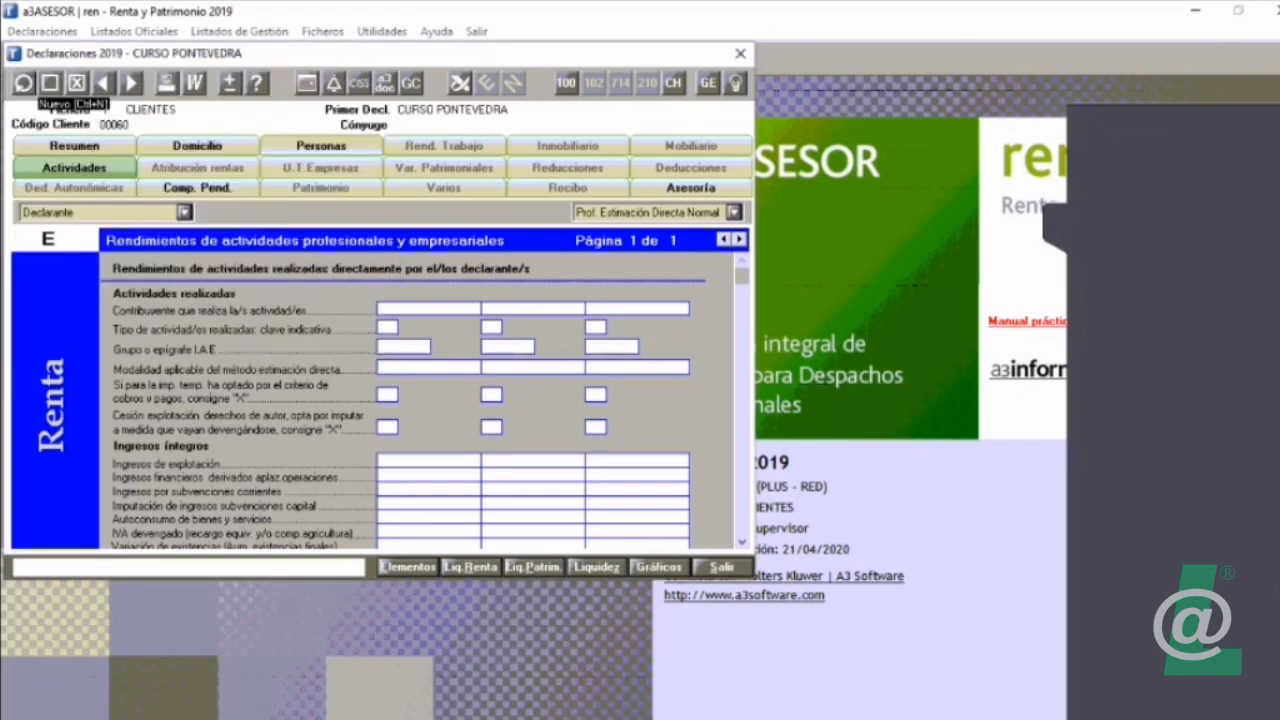
pyautogui.click(23, 83)
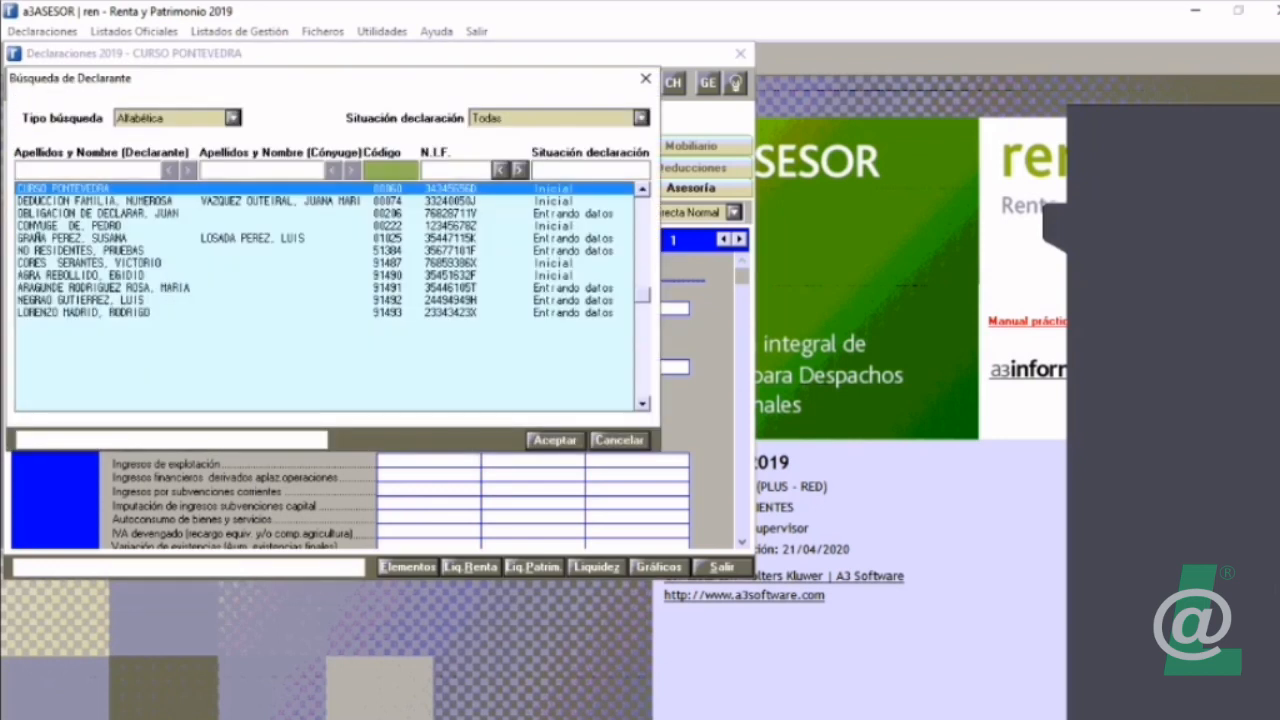
pyautogui.doubleClick(100, 238)
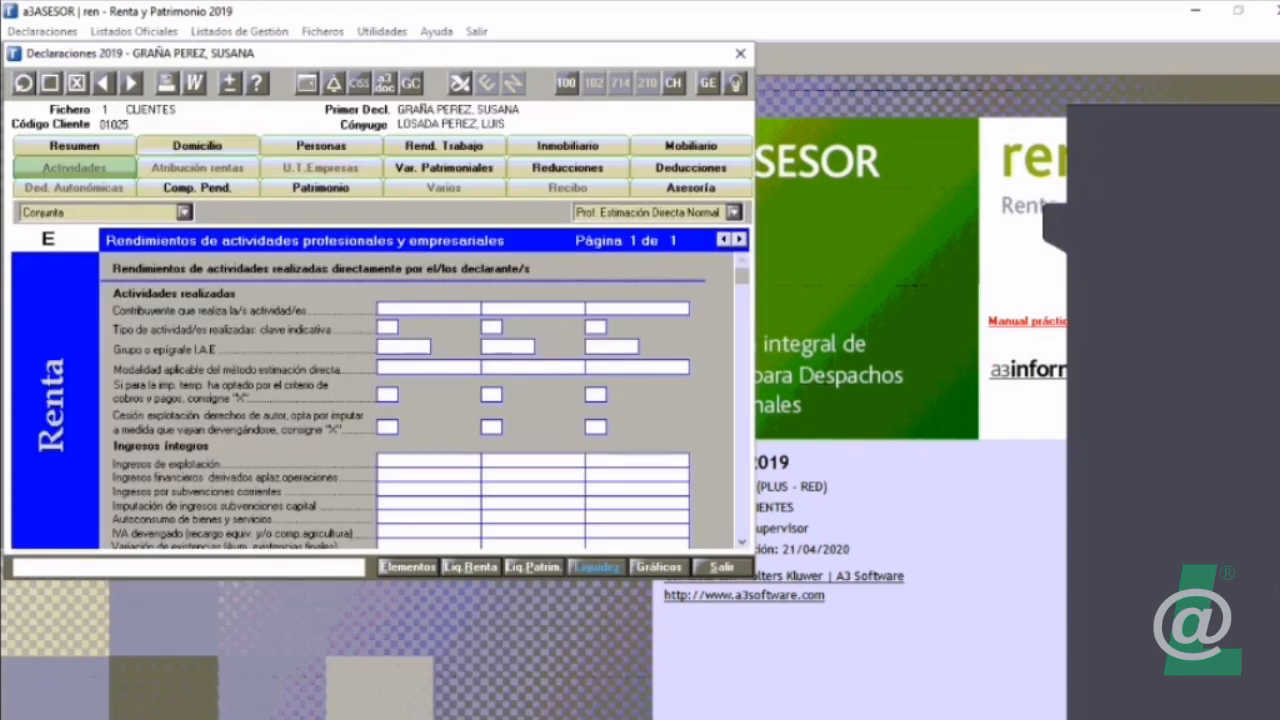
pyautogui.click(321, 146)
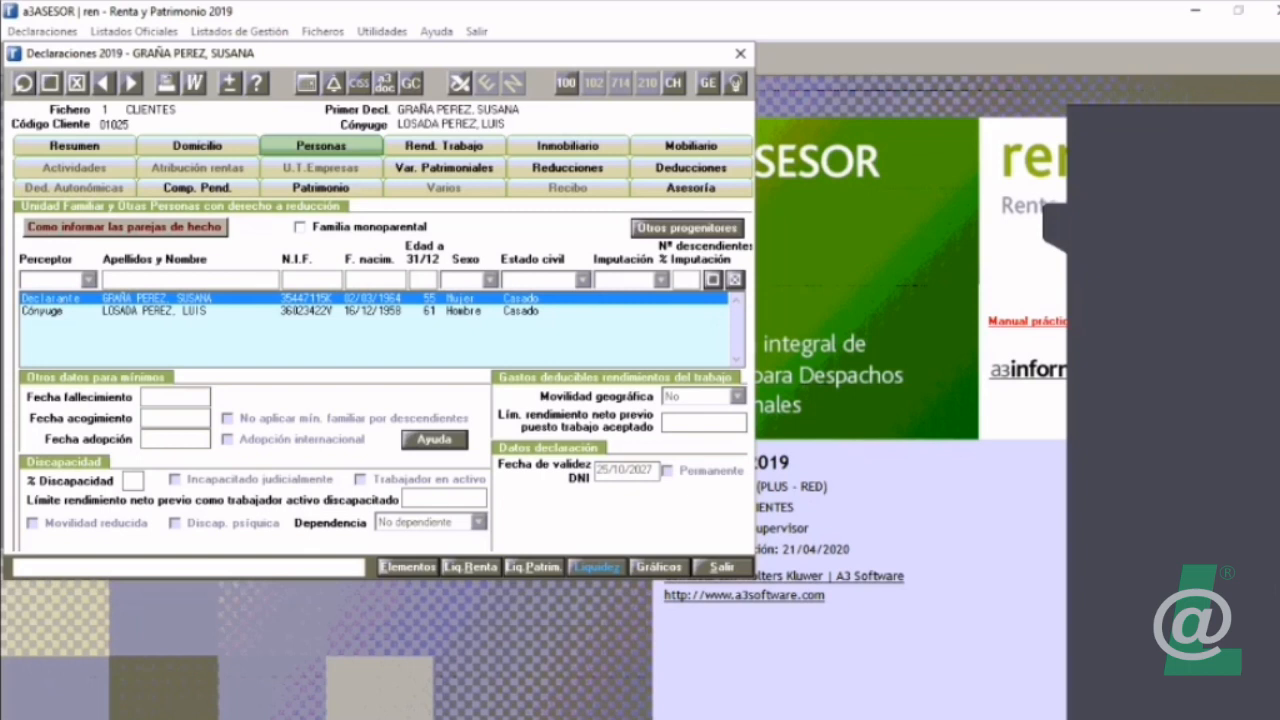
# Step: Review the services available from the AEAT website and the fiscal data consultation for the declarant and spouse, and return to Personas
pyautogui.click(459, 82)
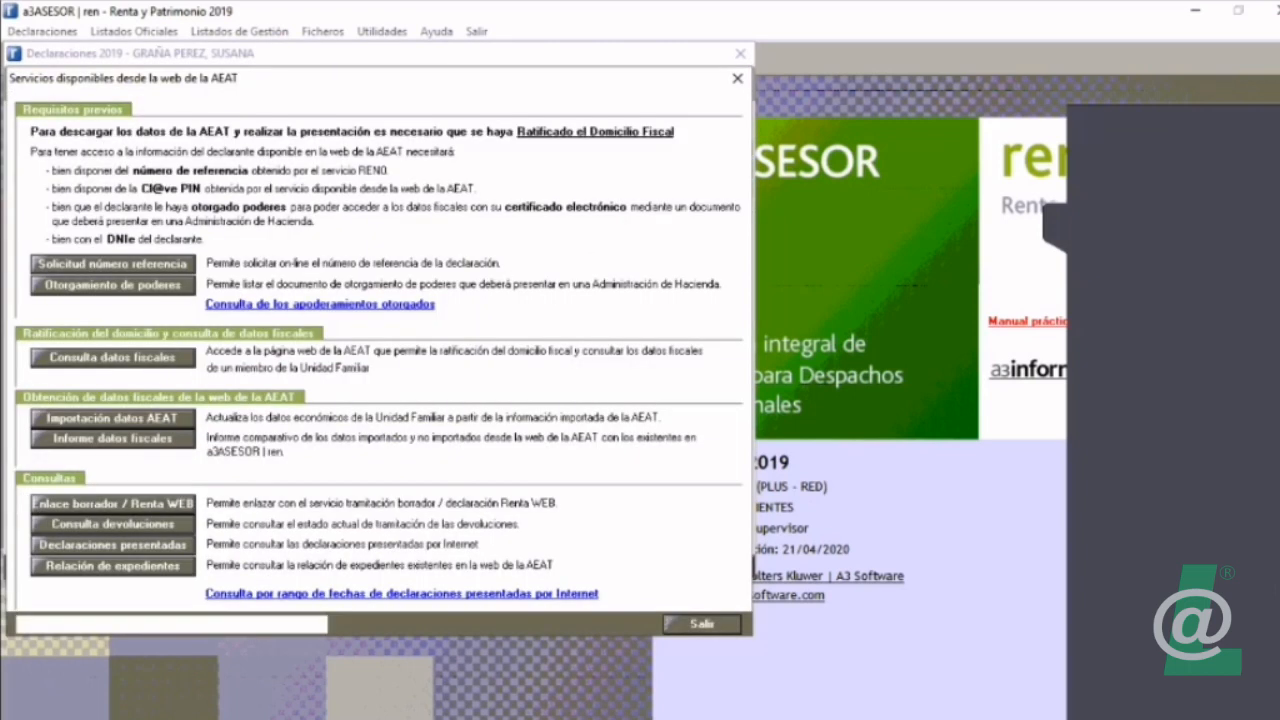
pyautogui.click(112, 357)
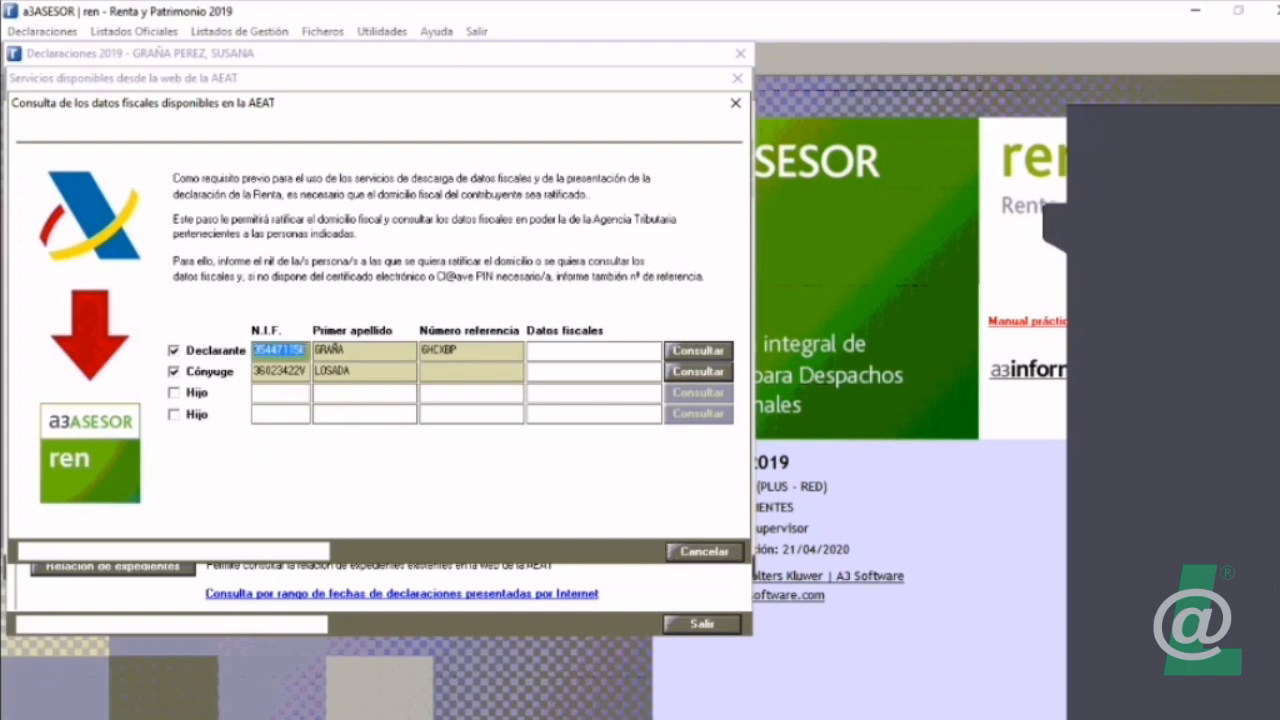
pyautogui.press('Escape')
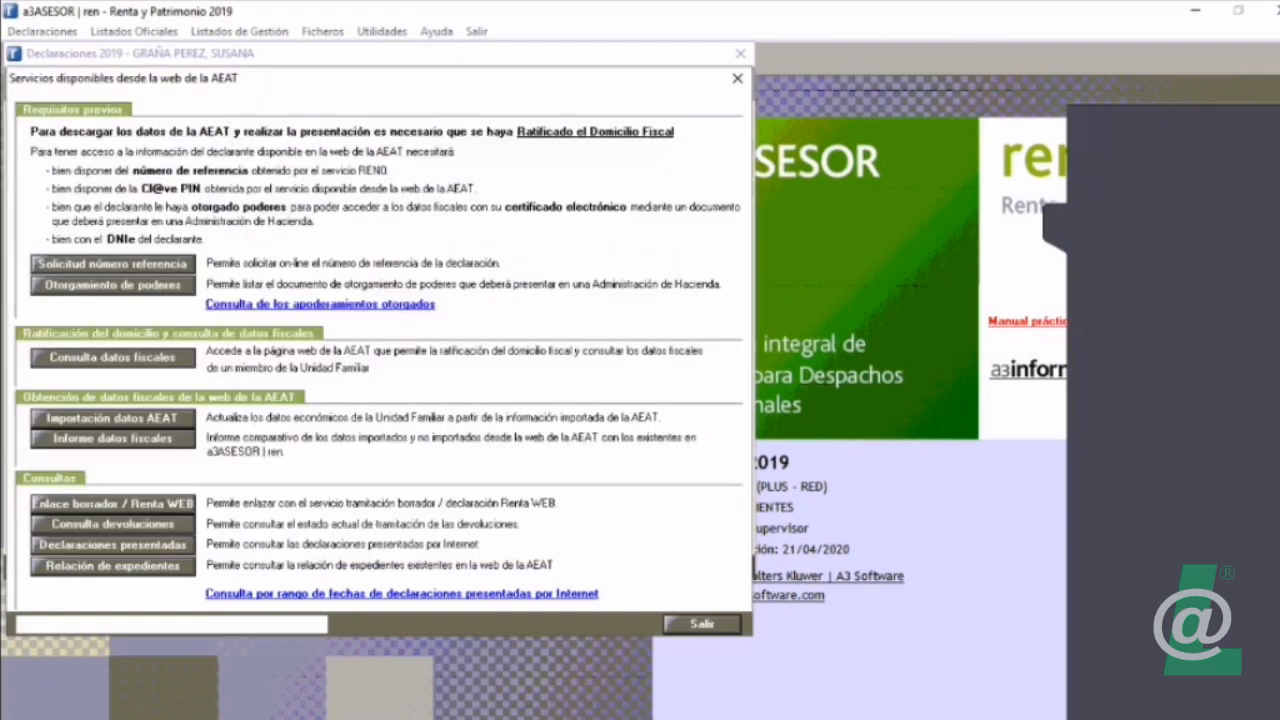
pyautogui.press('Escape')
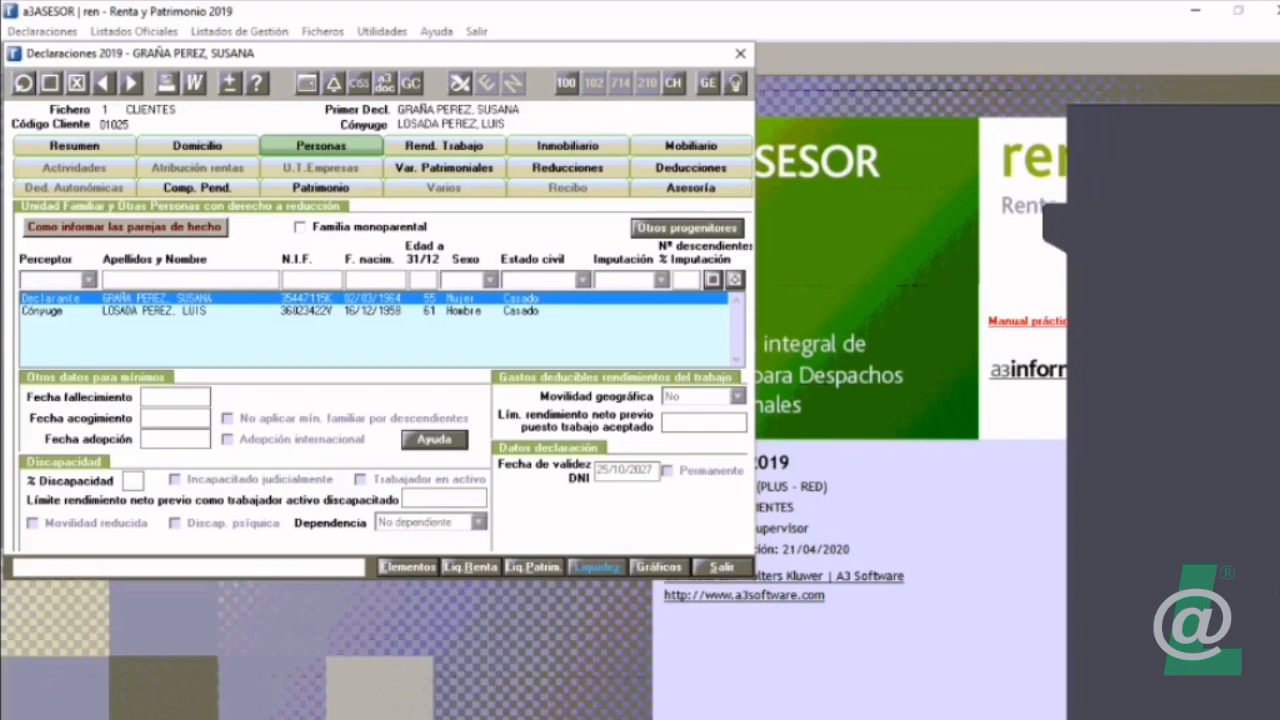
# Step: Leave the new declarant form and the CLIENTES declarations, and switch the working declarations file to 16 ARCHIVO 16
pyautogui.click(51, 83)
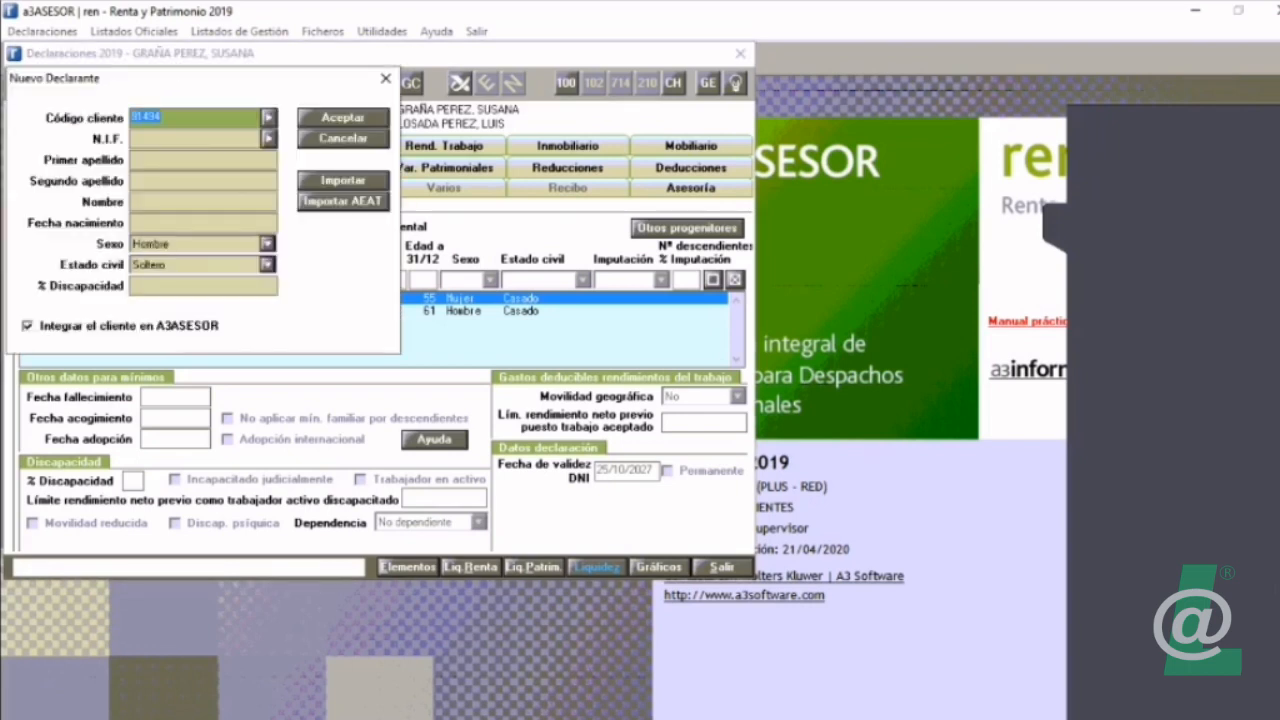
pyautogui.press('Escape')
pyautogui.press('Escape')
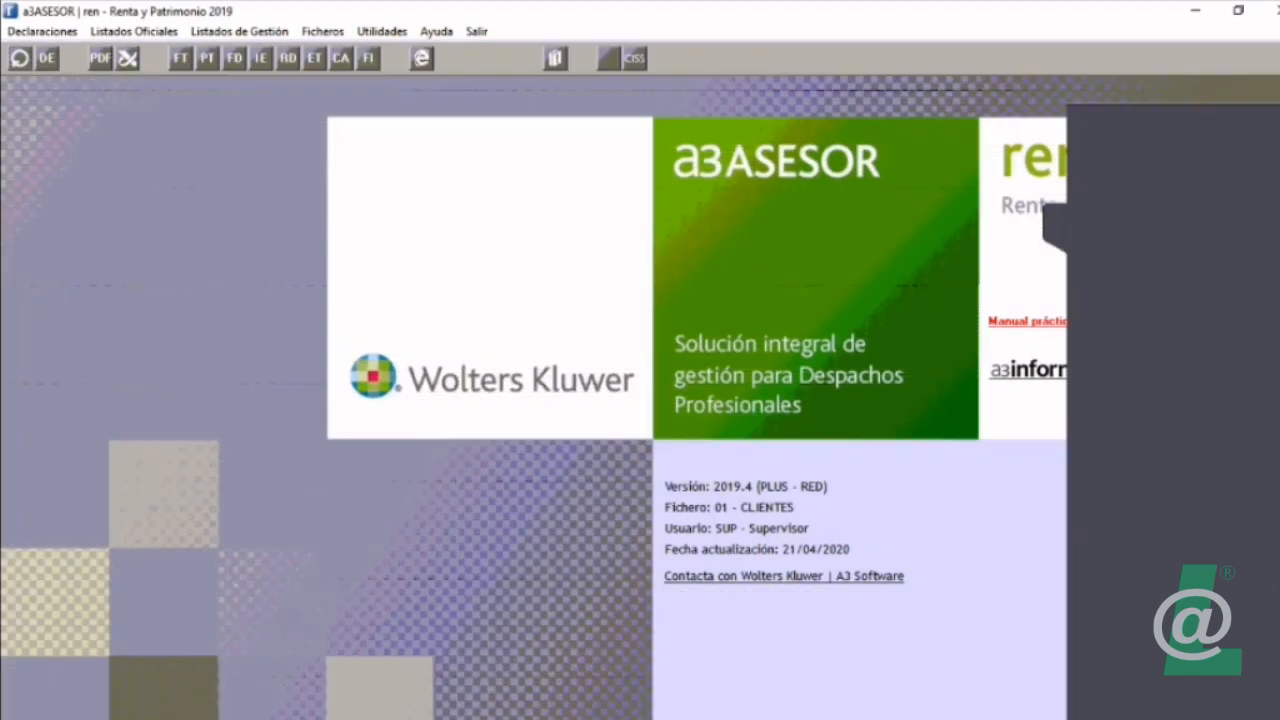
pyautogui.press('Down')
pyautogui.press('Down')
pyautogui.press('Down')
pyautogui.press('Down')
pyautogui.press('Down')
pyautogui.press('Down')
pyautogui.press('Down')
pyautogui.press('Down')
pyautogui.press('Down')
pyautogui.press('Down')
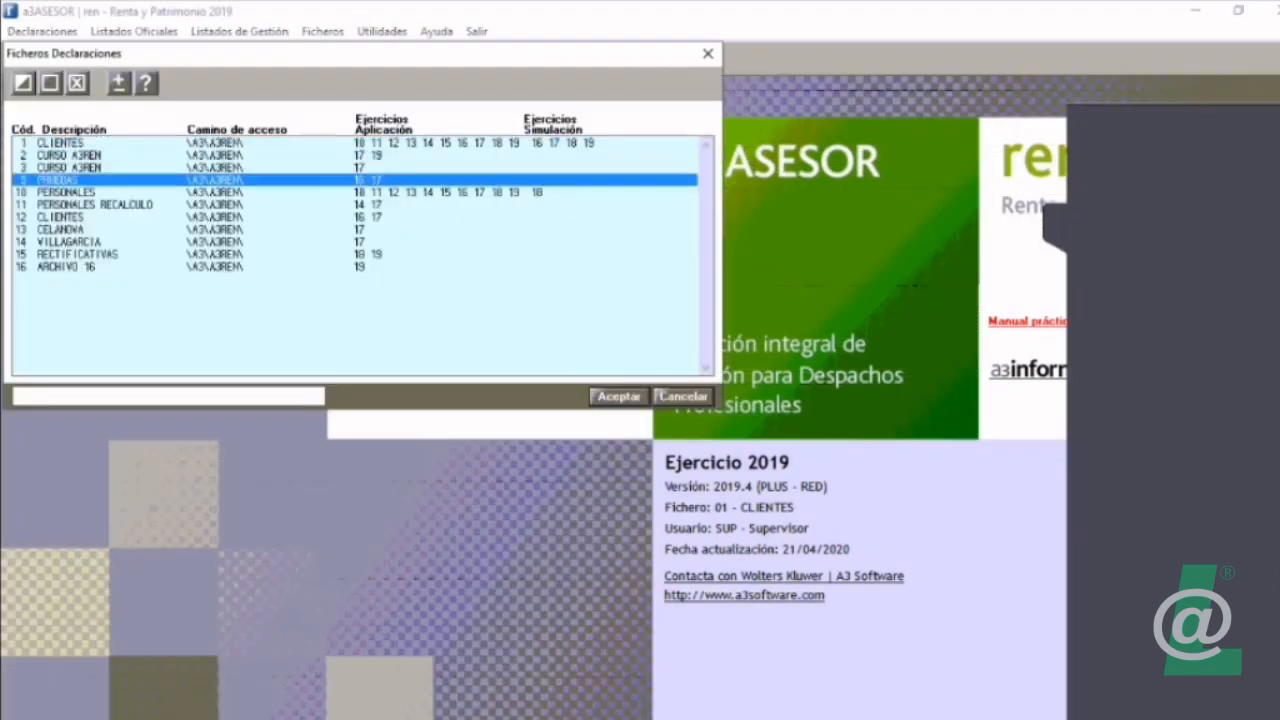
pyautogui.press('Return')
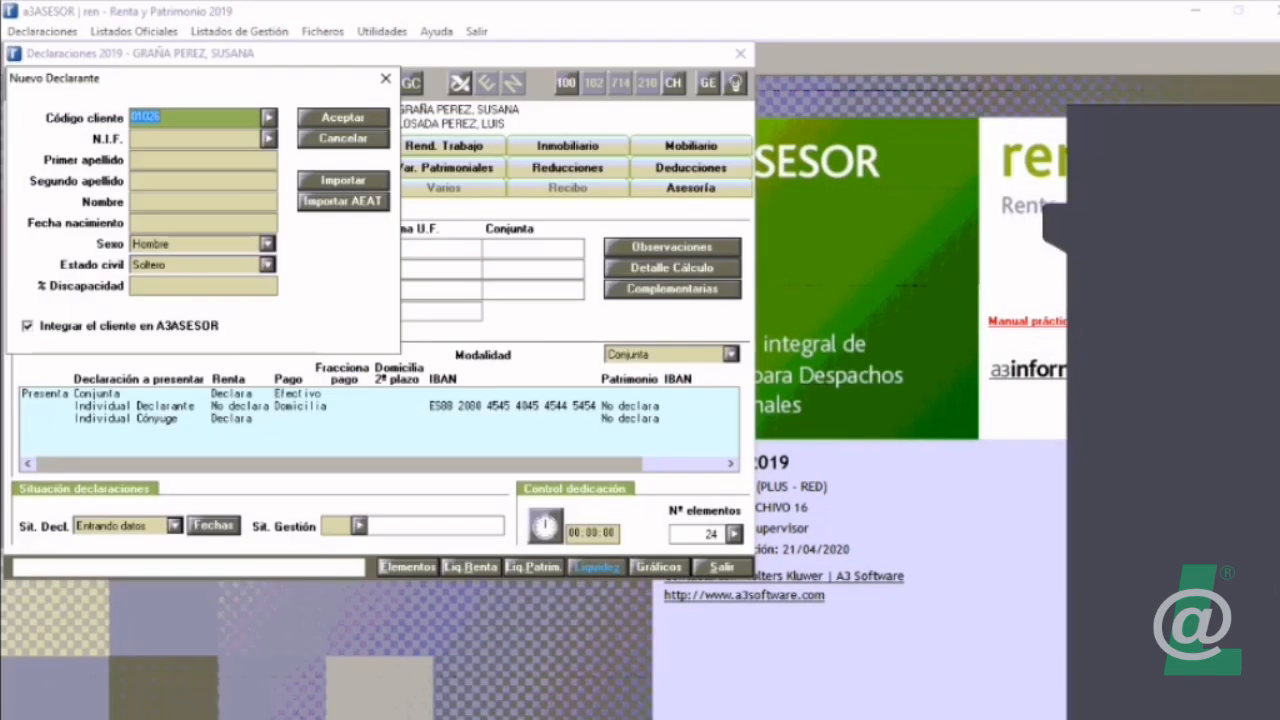
# Step: Try to register a declarant from AEAT fiscal data in ARCHIVO 16, giving the declarant's N.I.F. and first surname
pyautogui.click(343, 202)
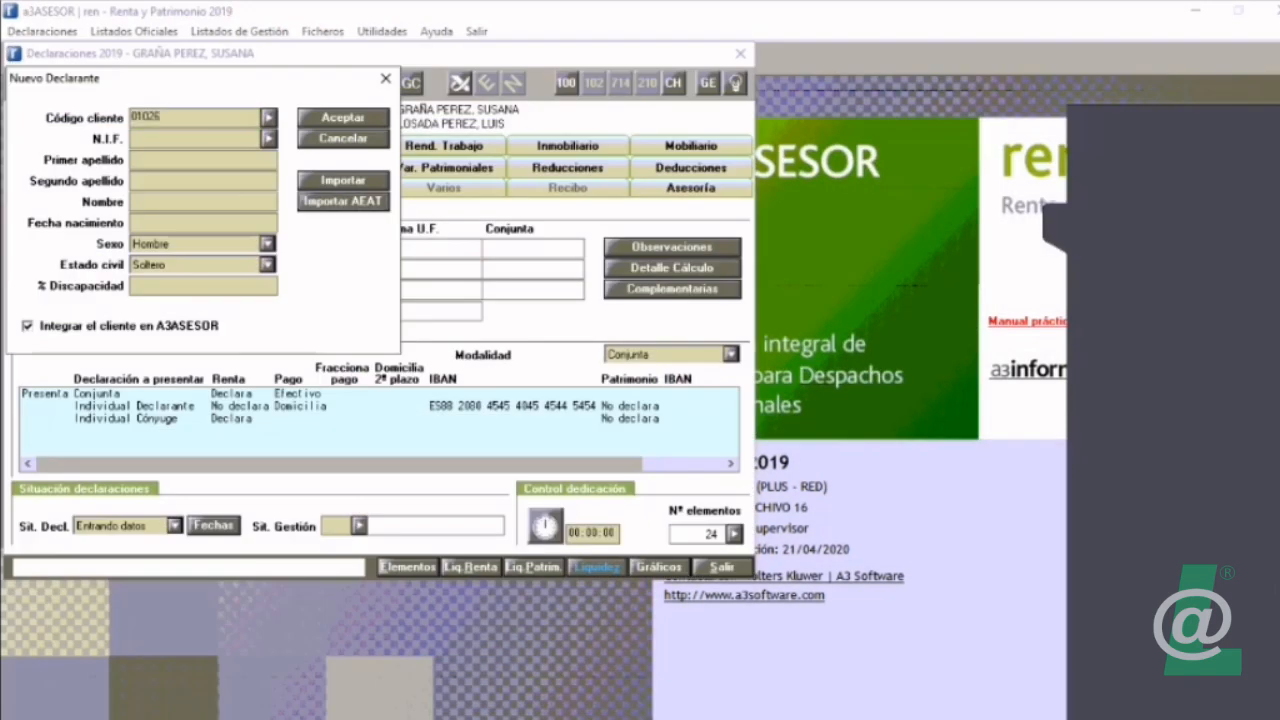
pyautogui.click(621, 552)
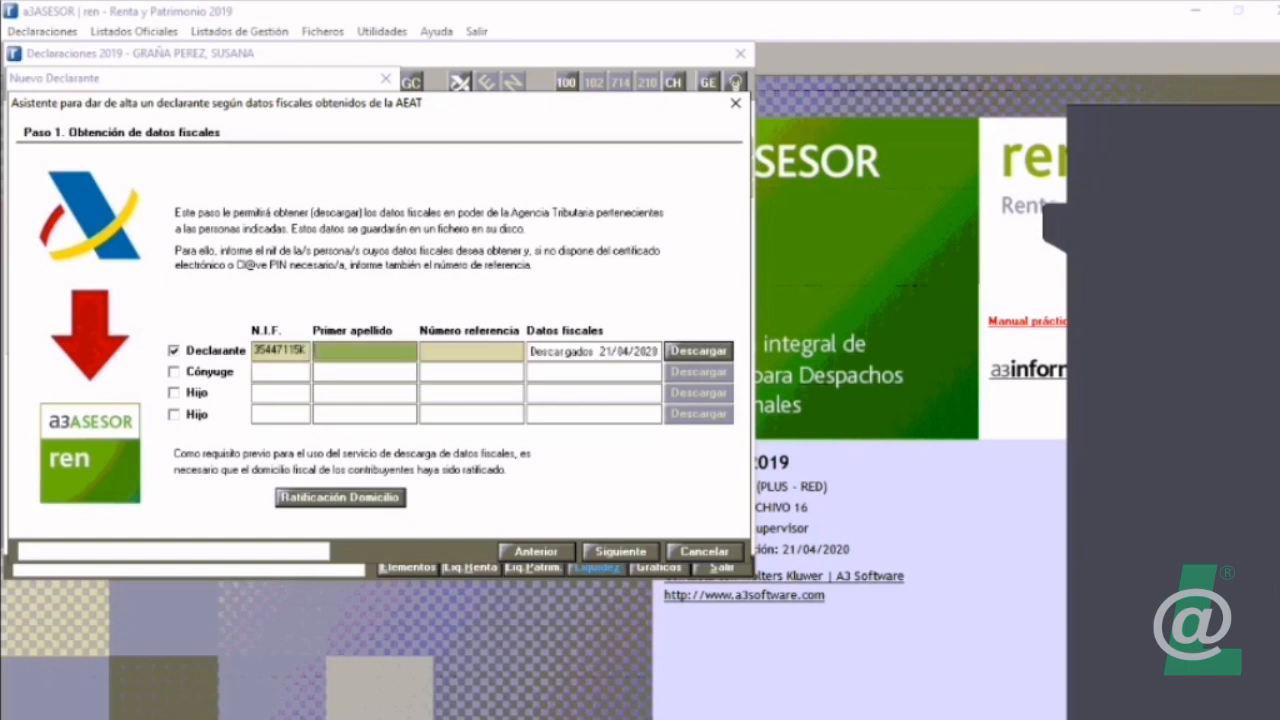
pyautogui.write('GRAÑA')
pyautogui.press('Tab')
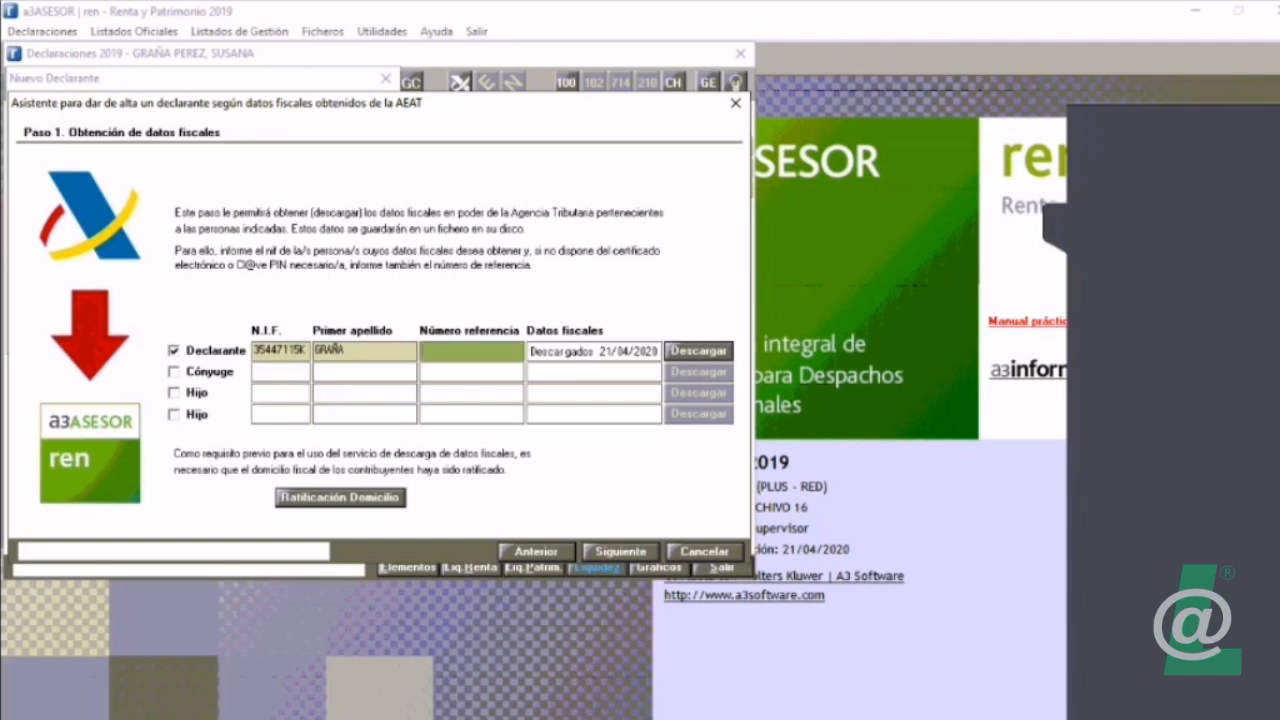
pyautogui.click(621, 552)
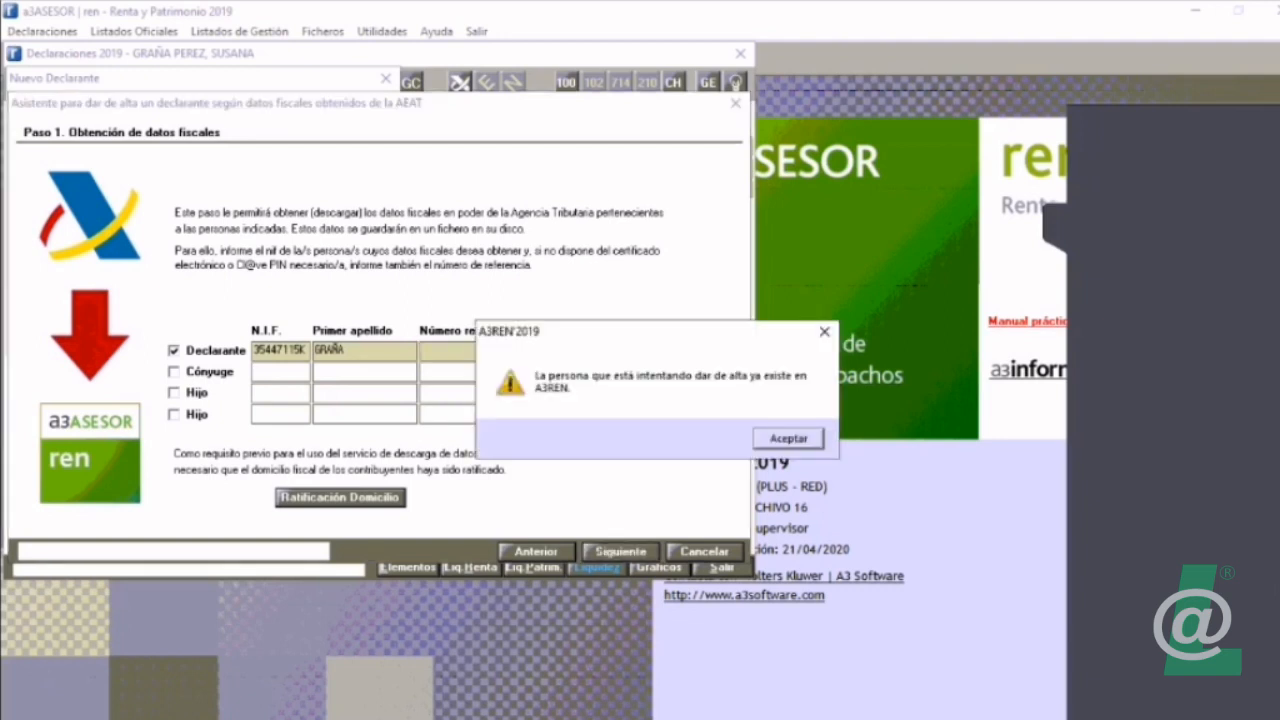
pyautogui.press('Return')
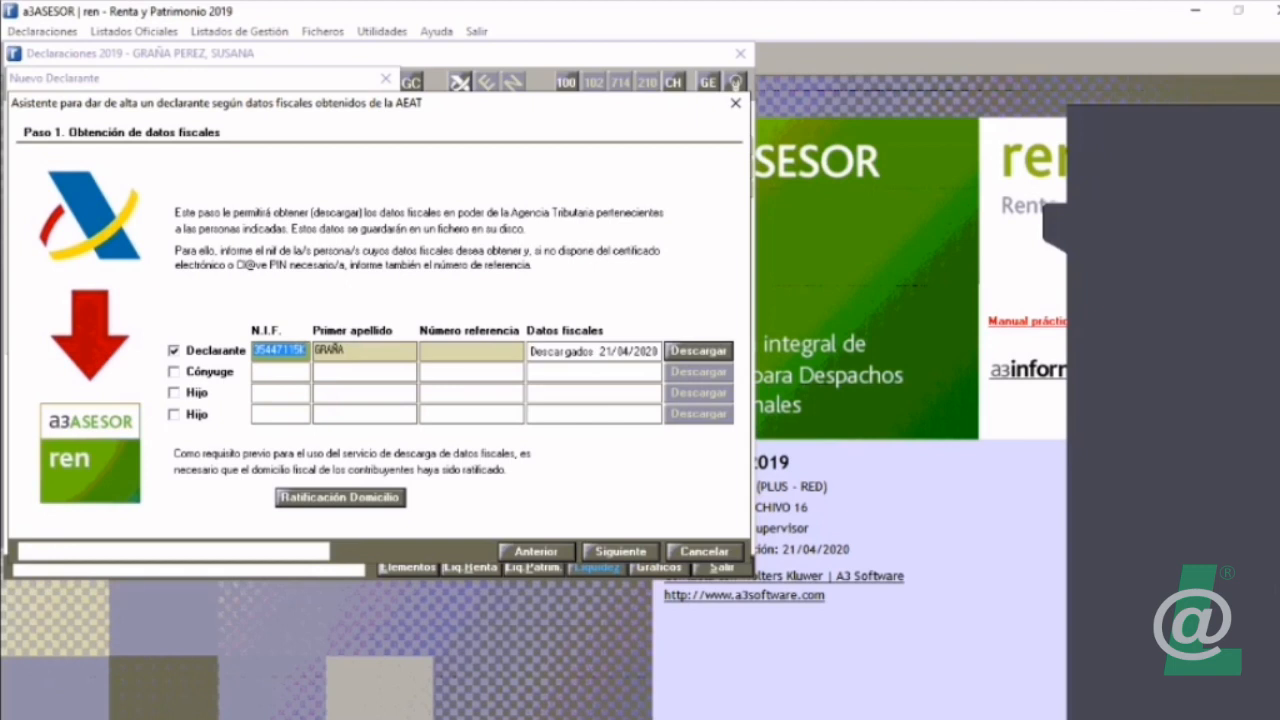
# Step: Cancel the AEAT registration assistant and delete the existing married declarant from ARCHIVO 16
pyautogui.press('Escape')
pyautogui.press('Escape')
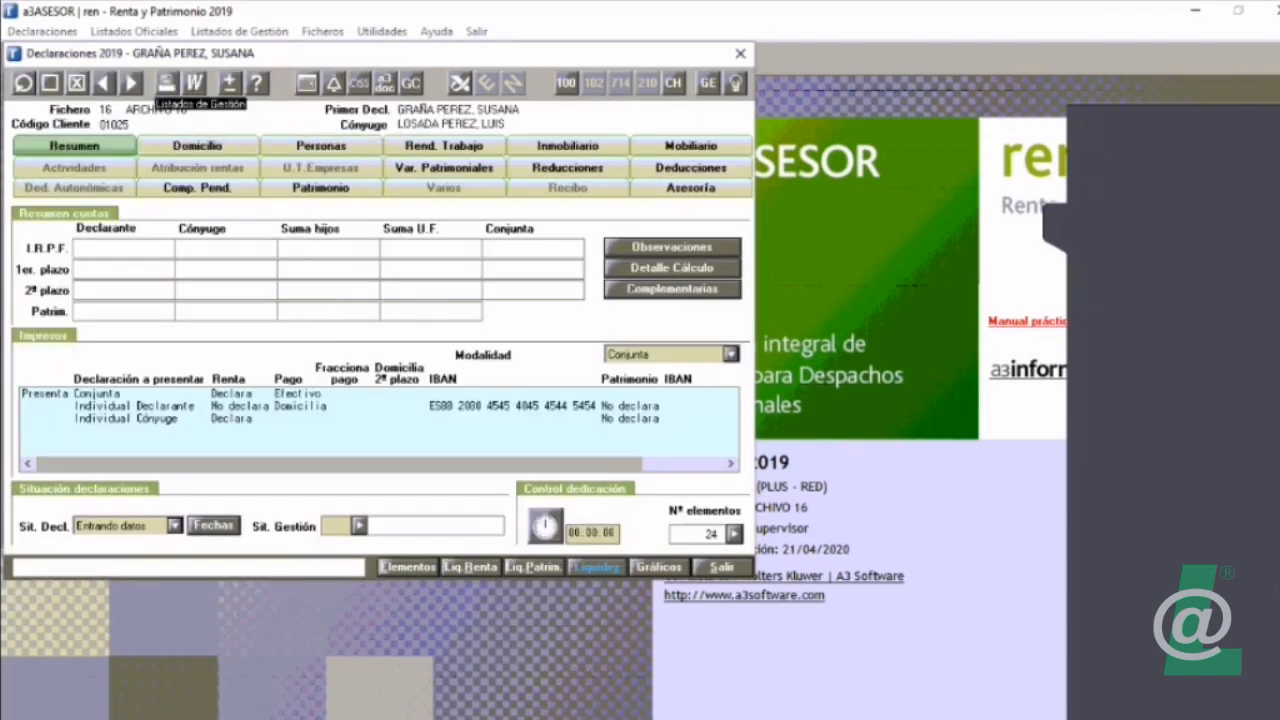
pyautogui.click(76, 83)
pyautogui.press('Return')
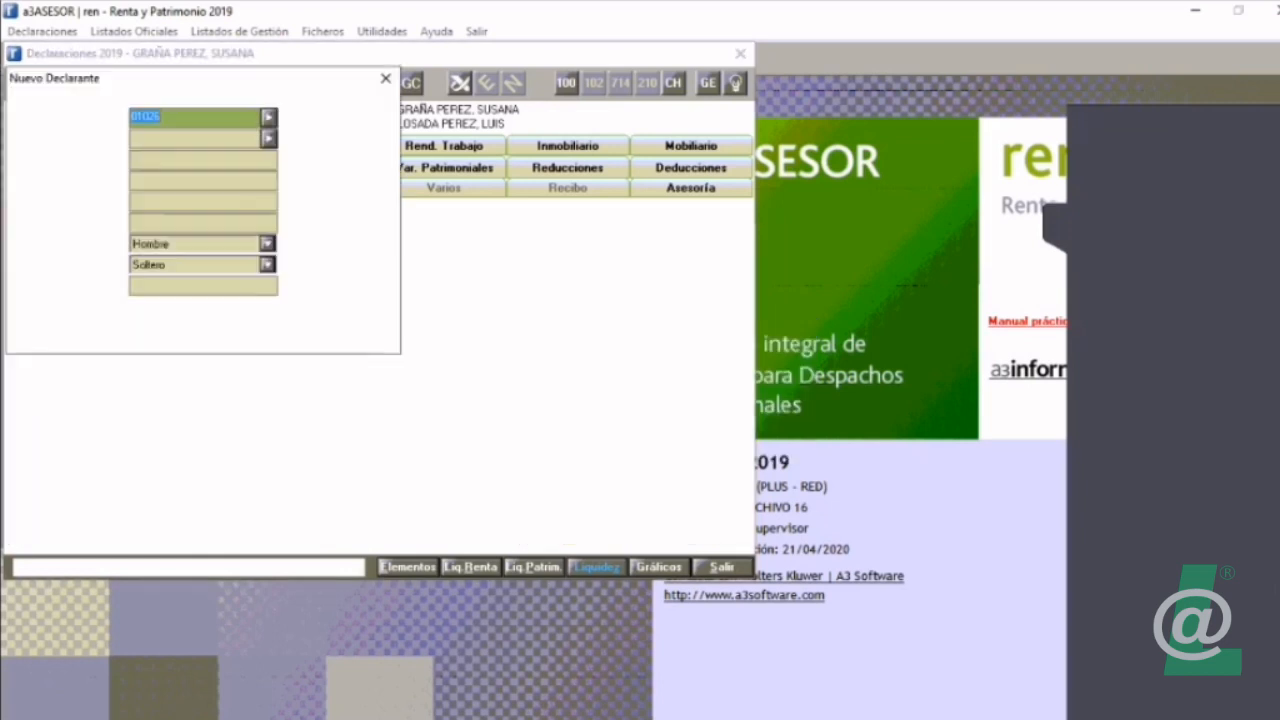
# Step: Start a new declarant import from AEAT and obtain the fiscal data with the declarant's N.I.F. and first surname
pyautogui.click(343, 202)
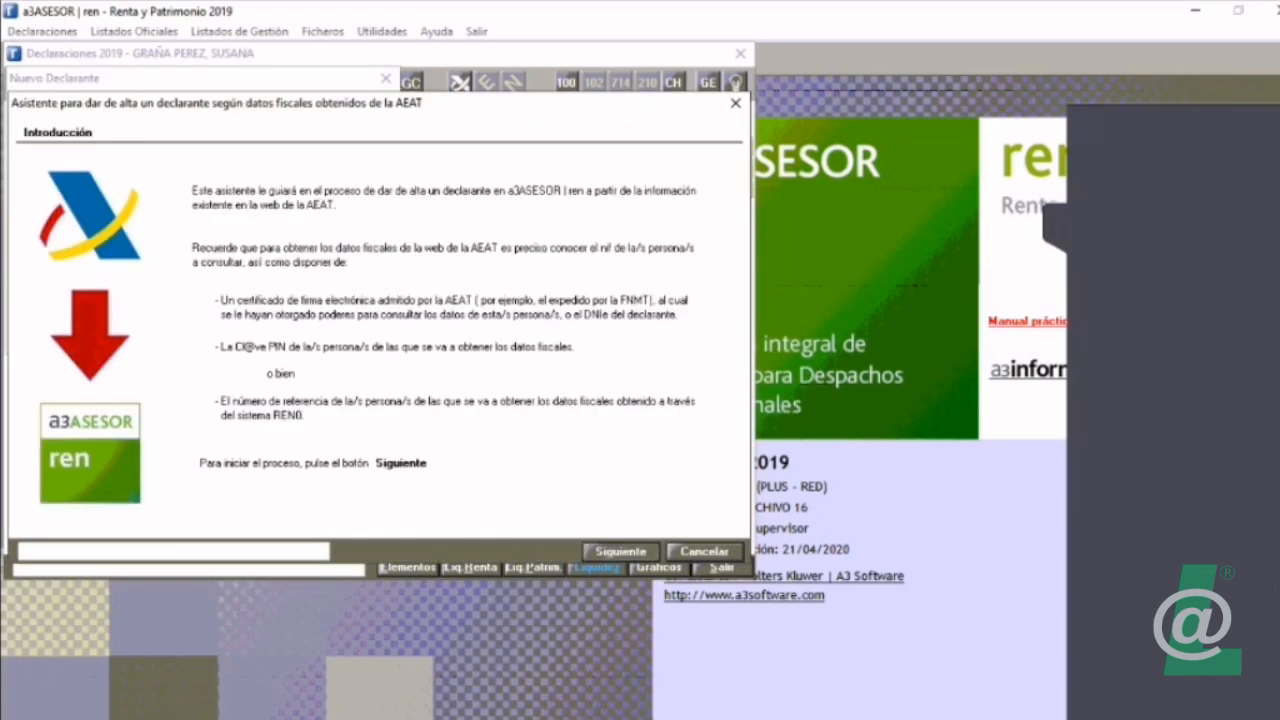
pyautogui.press('Return')
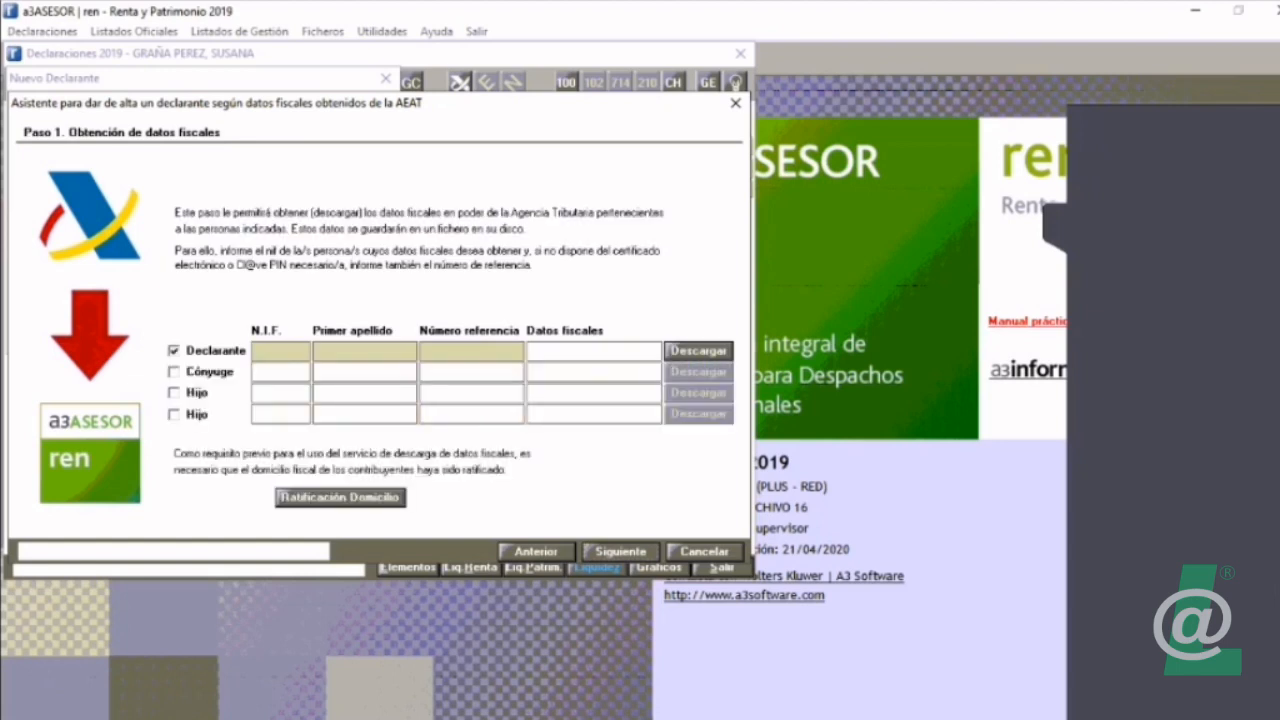
pyautogui.write('GRAÑA')
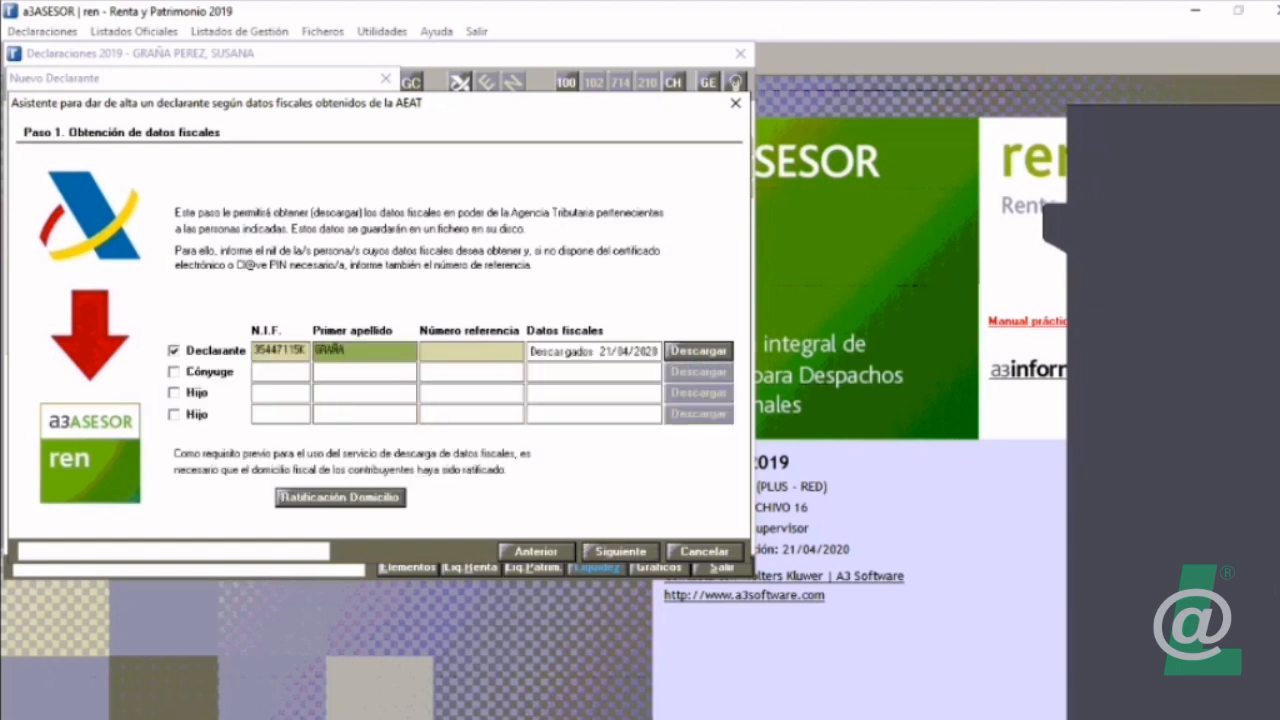
pyautogui.press('Return')
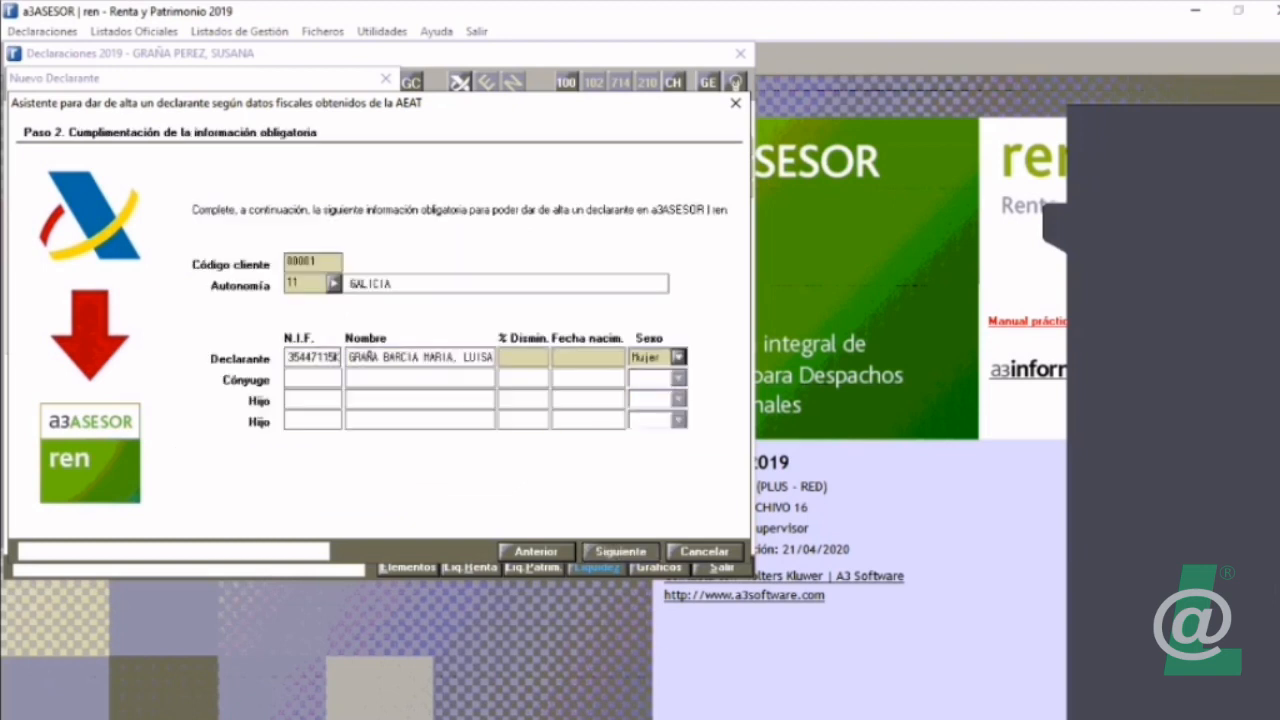
# Step: Enter the declarant's date of birth in the mandatory information and finish the registration with client integration in A3ASESOR
pyautogui.click(588, 357)
pyautogui.write('01011940')
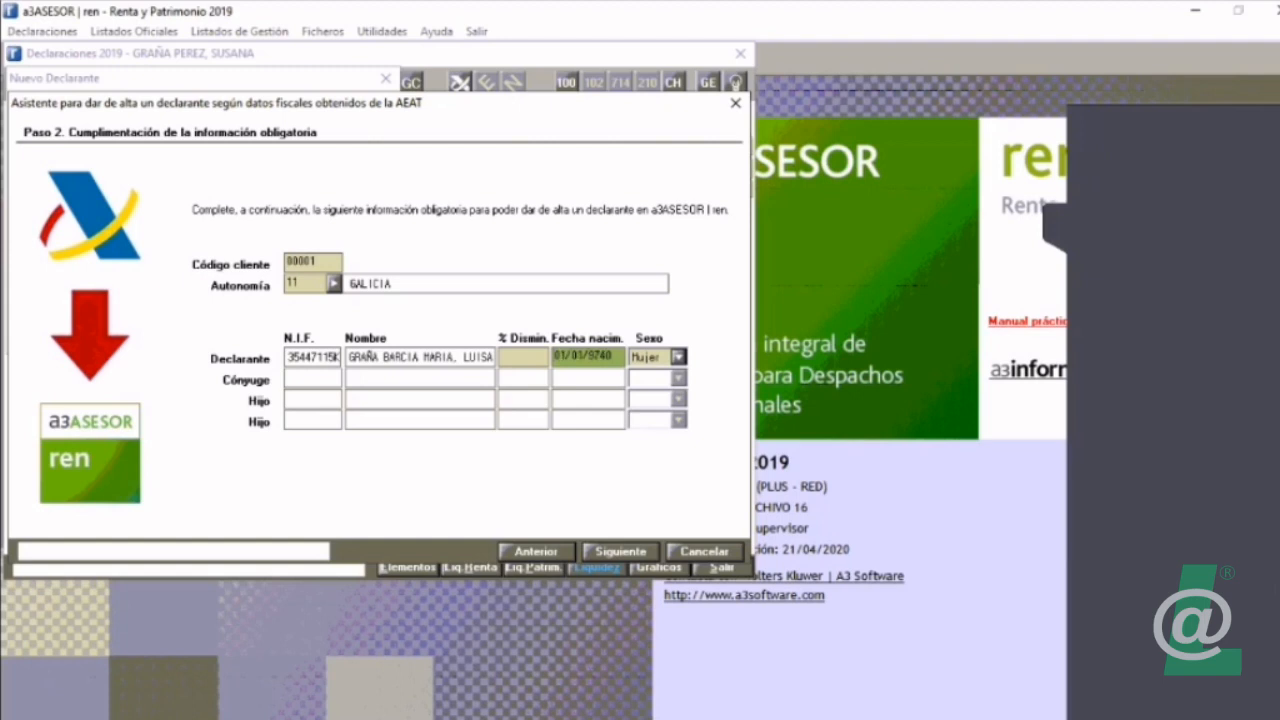
pyautogui.press('BackSpace')
pyautogui.press('BackSpace')
pyautogui.write('1974')
pyautogui.click(621, 552)
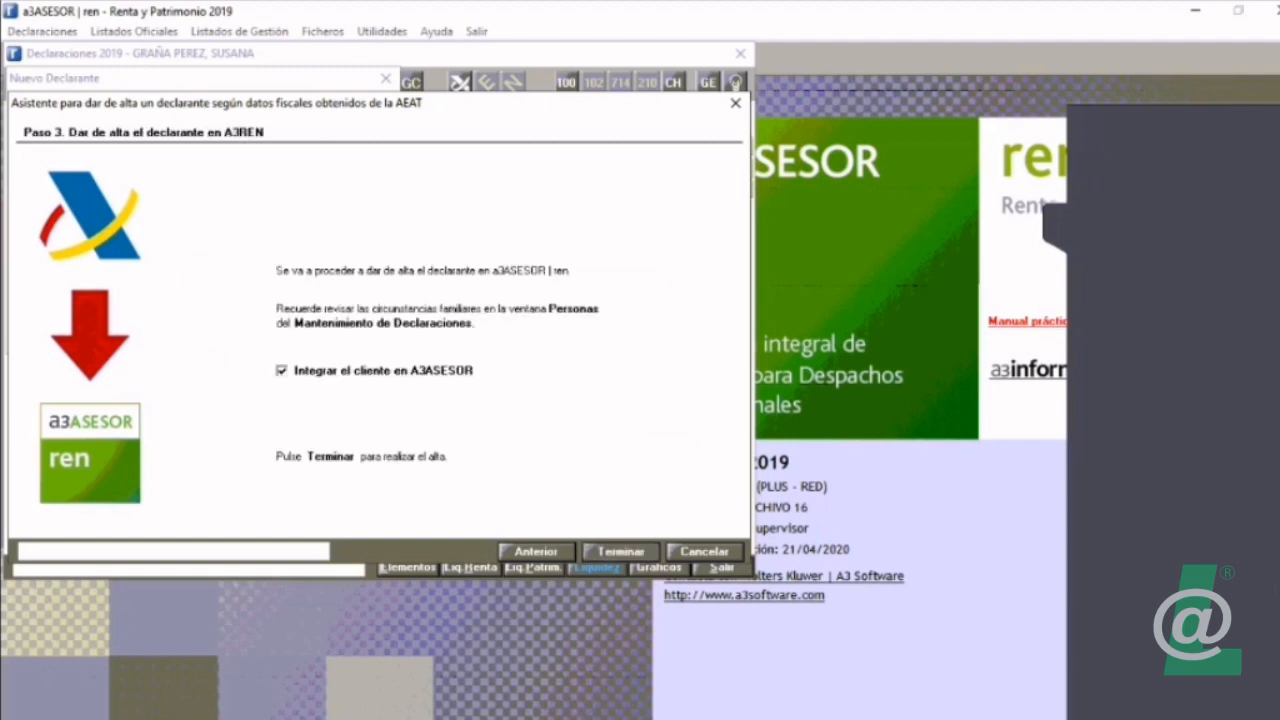
pyautogui.click(621, 552)
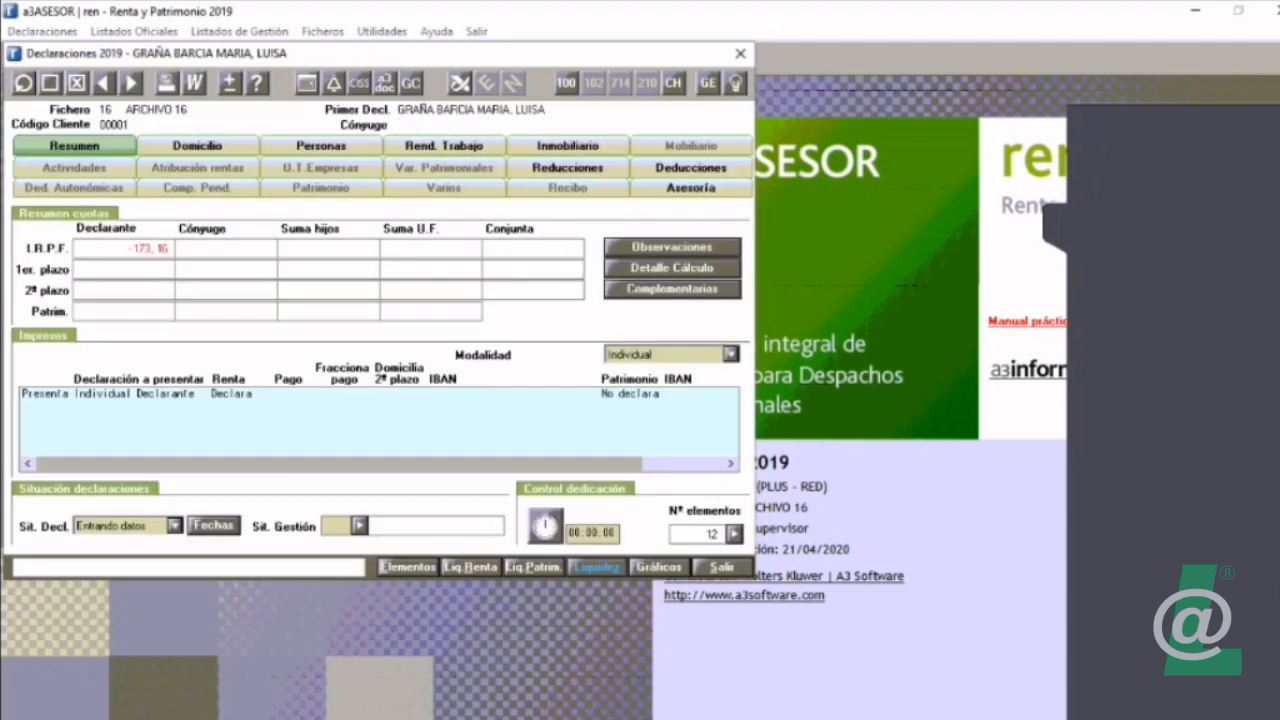
# Step: Examine the list of elements imported from AEAT for the new declarant, and exit the declarations
pyautogui.click(408, 567)
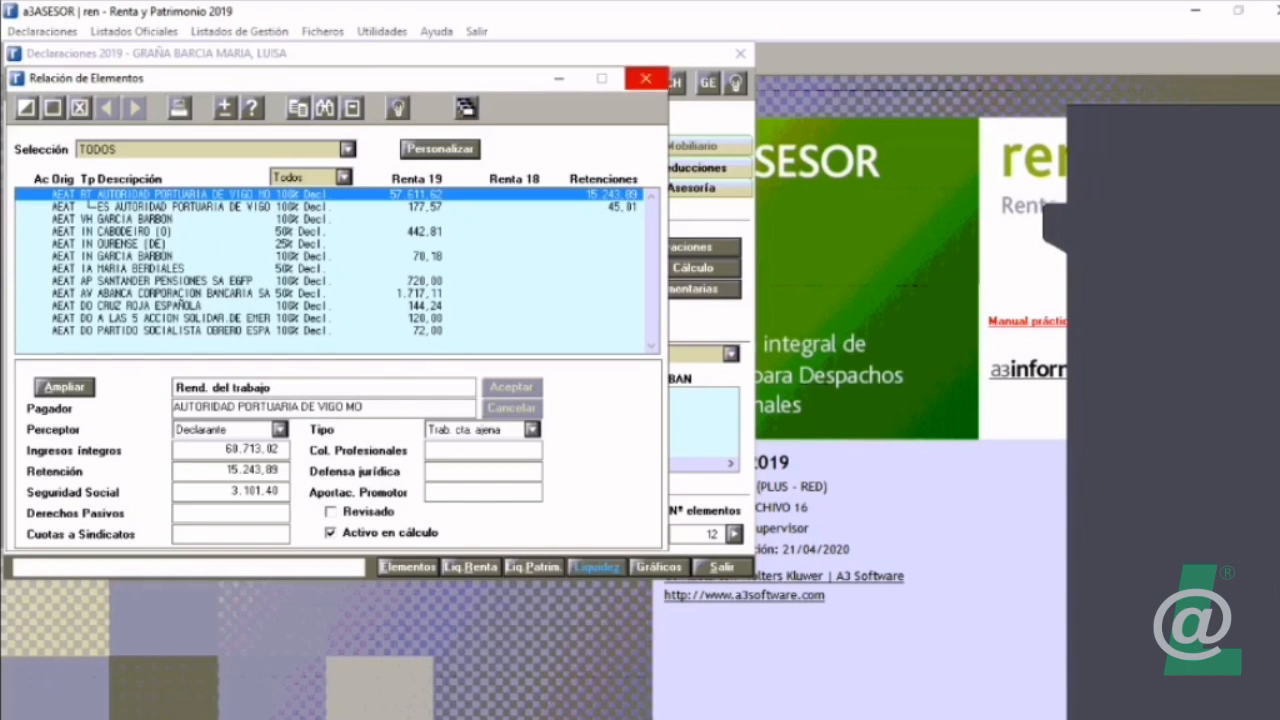
pyautogui.click(646, 78)
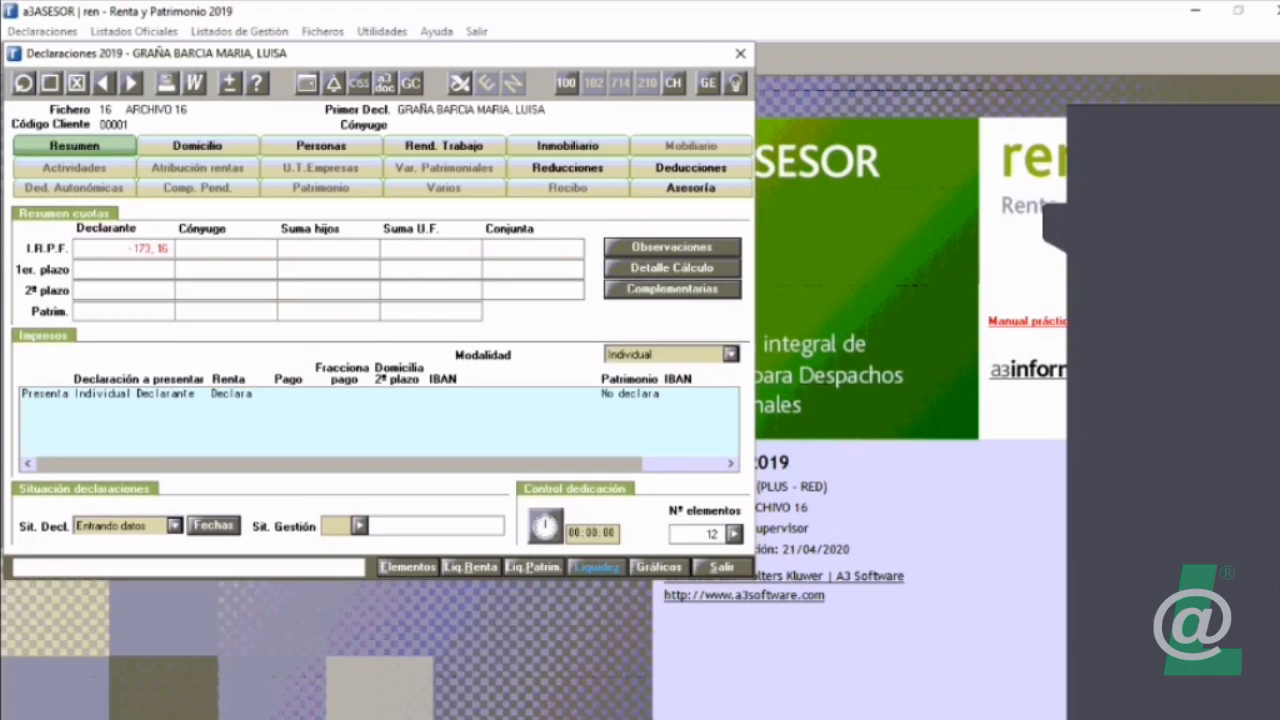
pyautogui.click(722, 567)
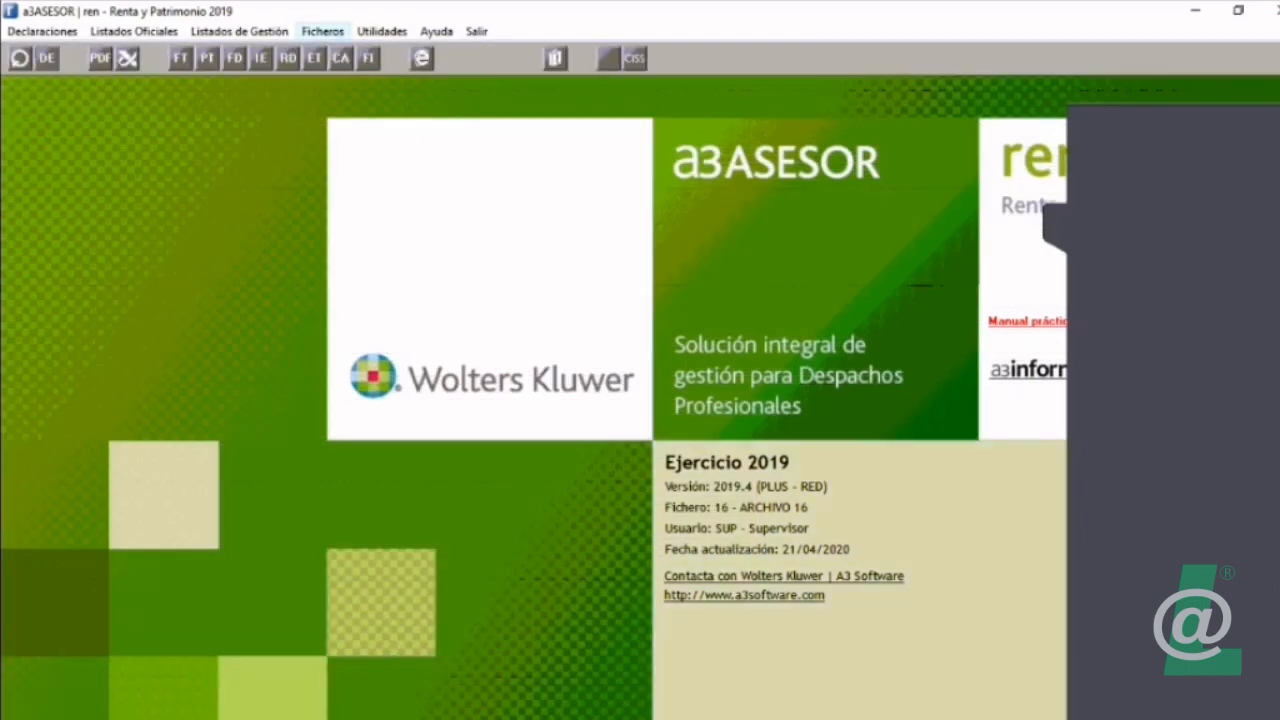
# Step: Switch the working declarations file back to 1 CLIENTES
pyautogui.click(322, 31)
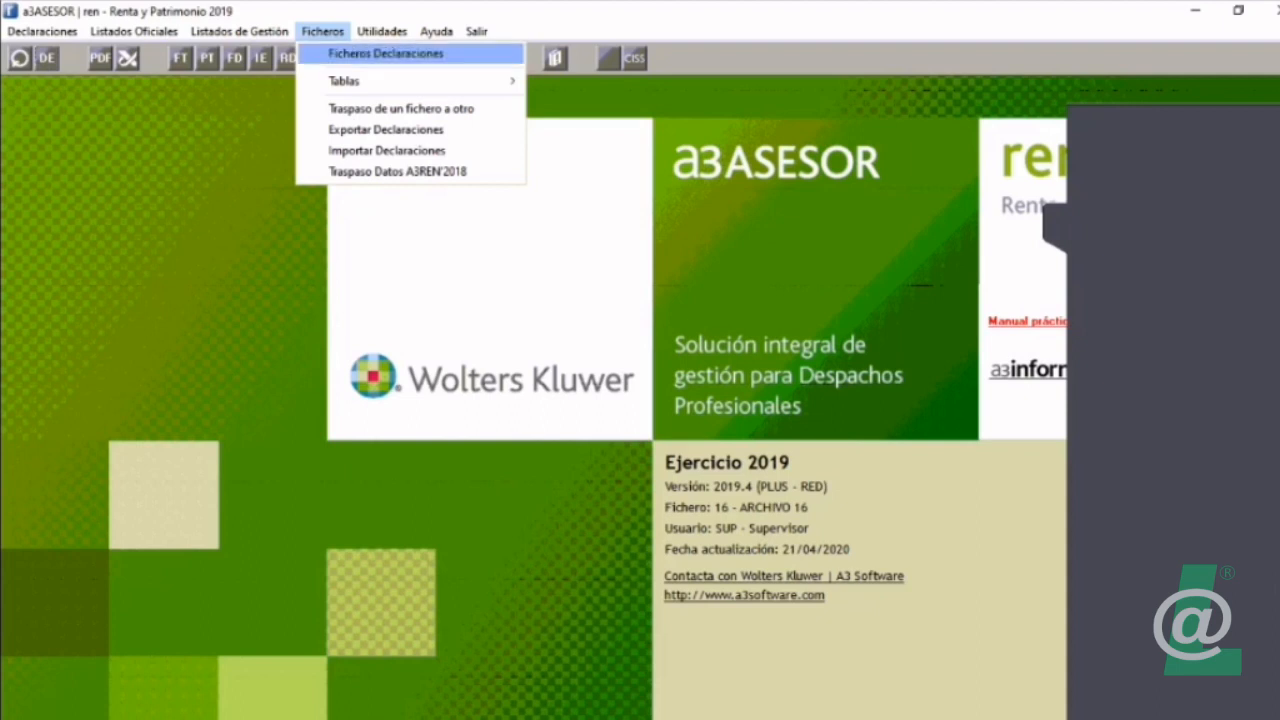
pyautogui.click(386, 54)
pyautogui.doubleClick(200, 143)
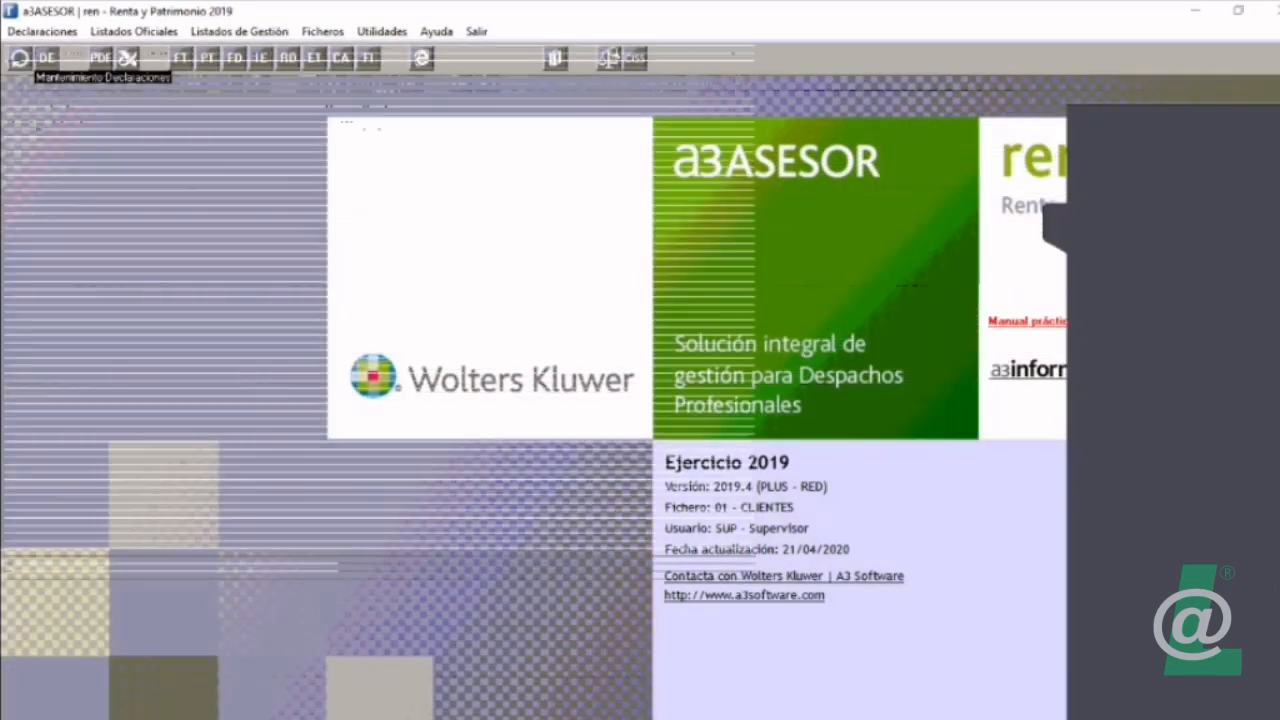
# Step: Find the married declarant used for the AEAT consultation among the CLIENTES declarants and open the Domicilio page
pyautogui.click(20, 58)
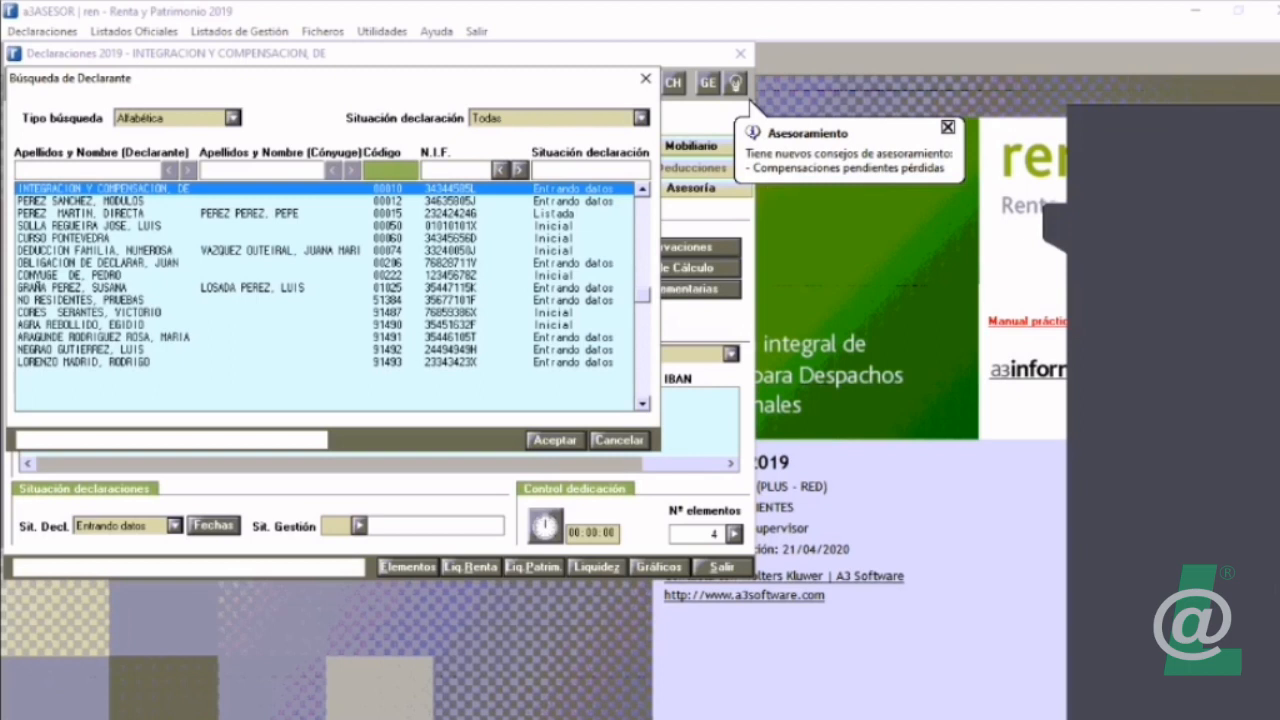
pyautogui.doubleClick(100, 288)
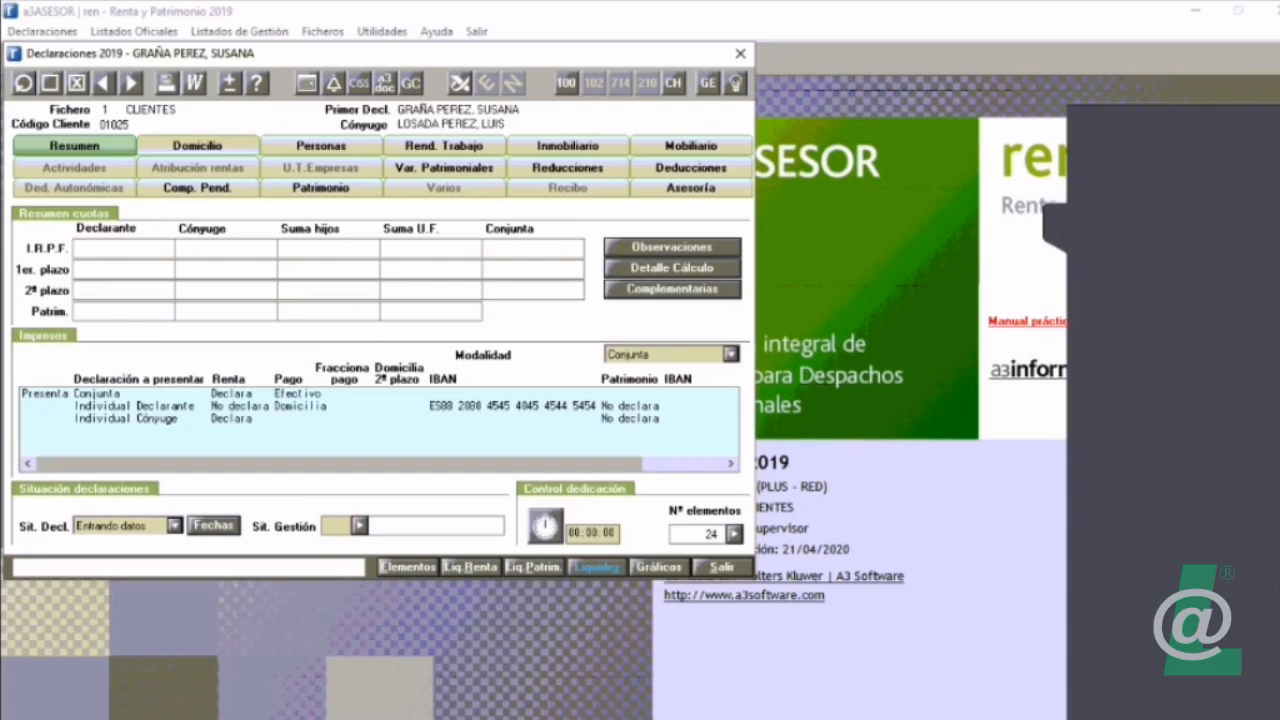
pyautogui.click(197, 145)
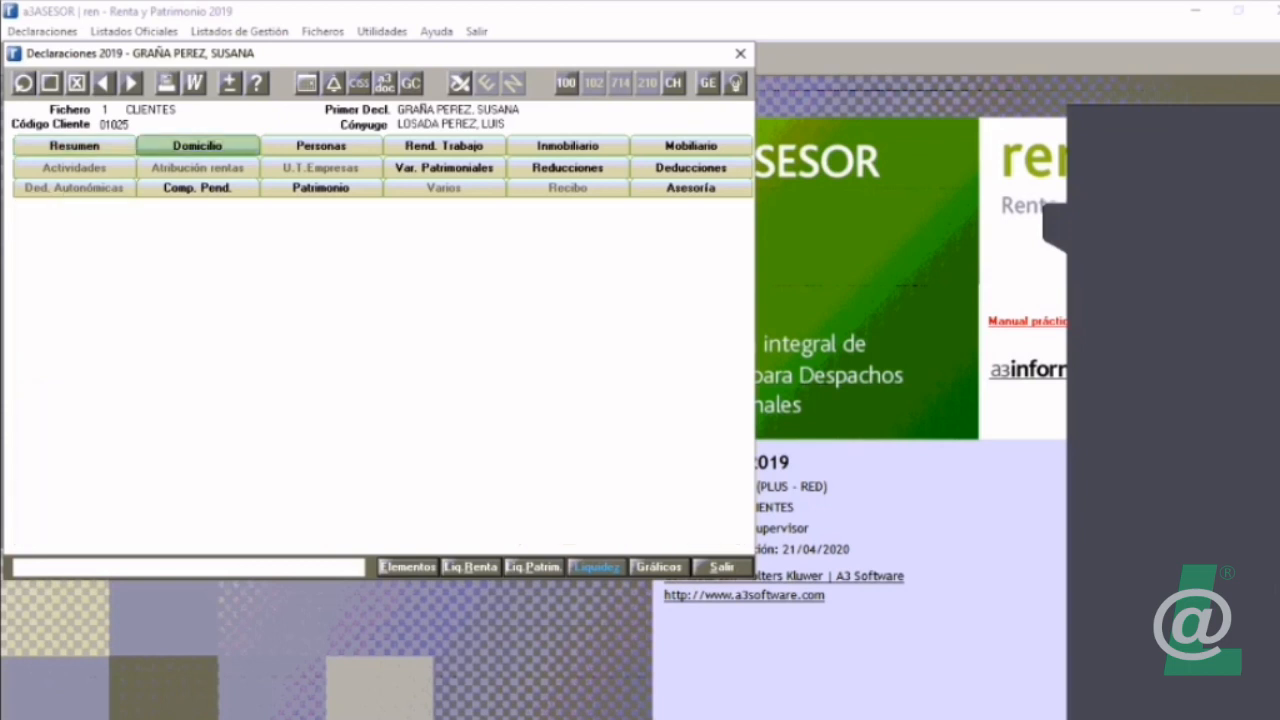
# Step: Check the cadastral references and ratification dates of the declarant and spouse in the Domicilio actual details
pyautogui.click(84, 486)
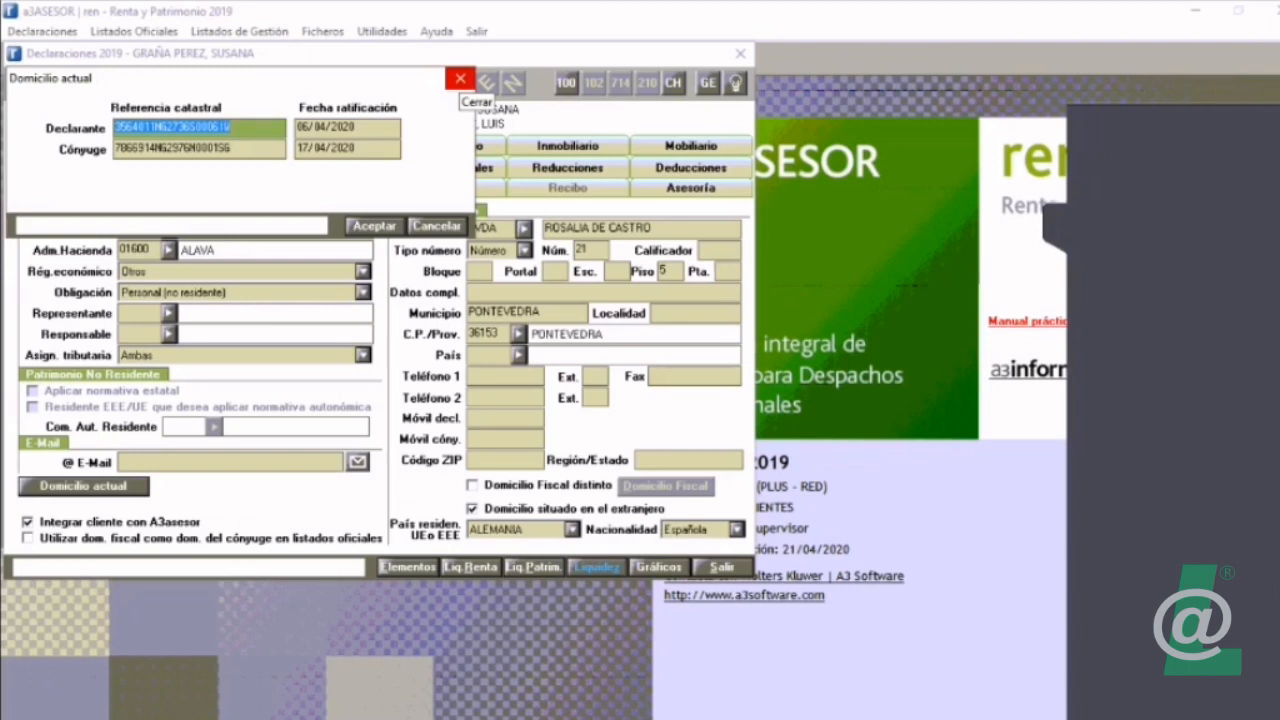
pyautogui.click(459, 79)
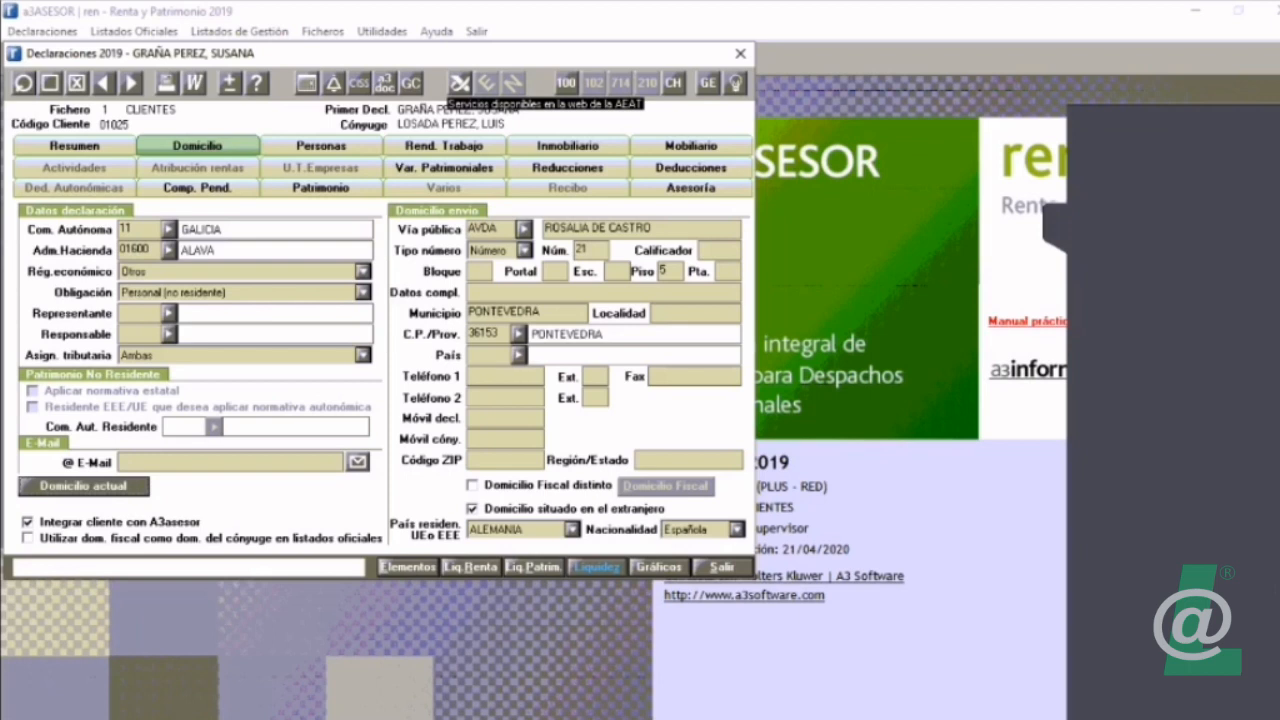
# Step: Open the domicile ratification from step 1 of the AEAT fiscal data import assistant for this declaration
pyautogui.click(459, 83)
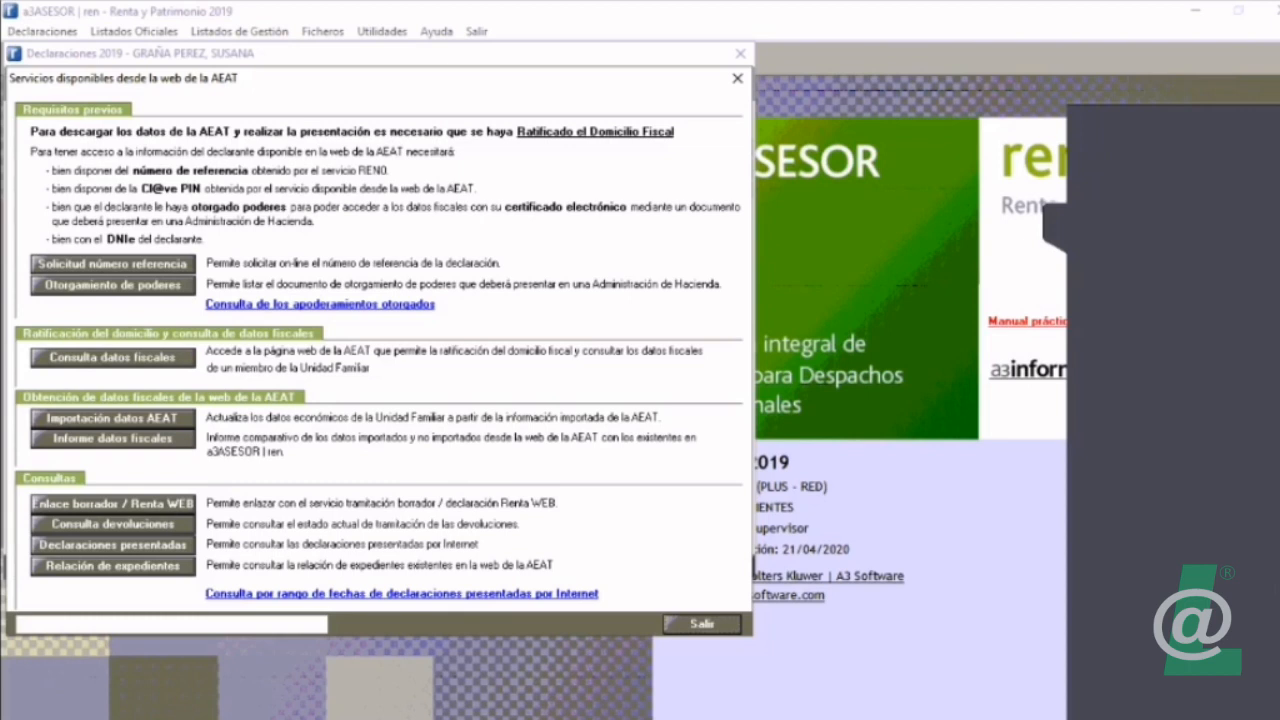
pyautogui.click(112, 417)
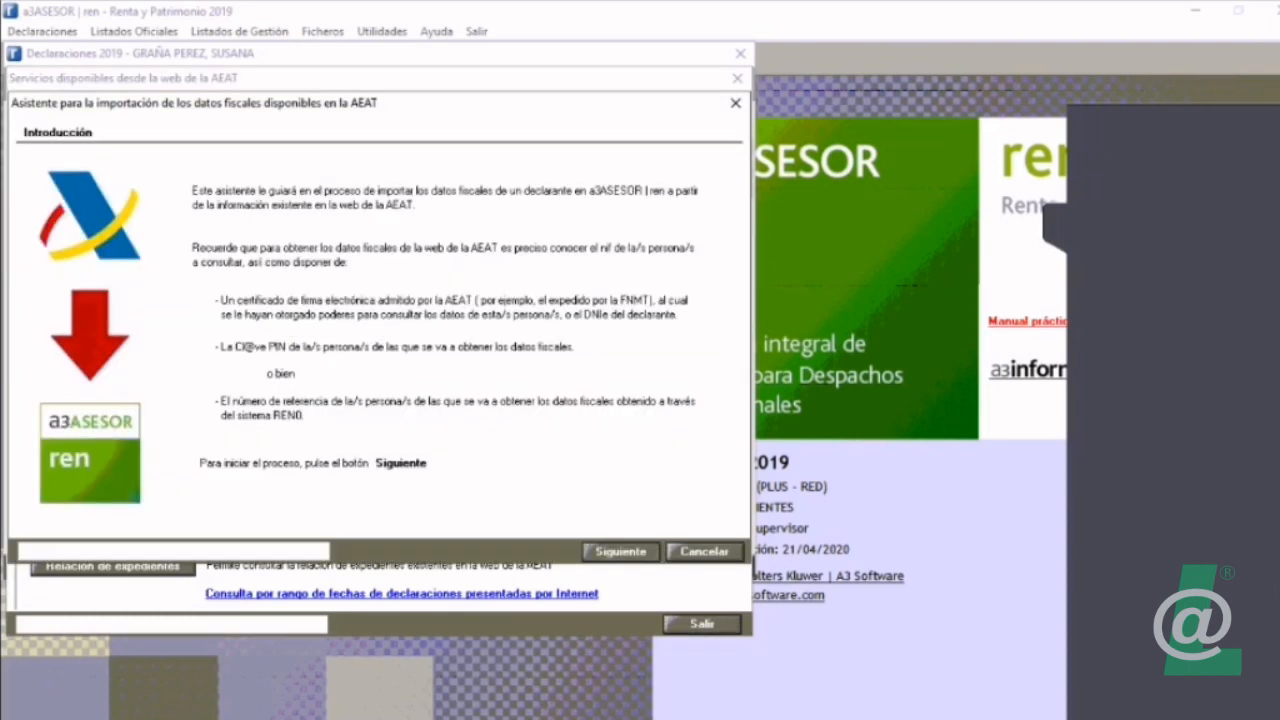
pyautogui.click(621, 552)
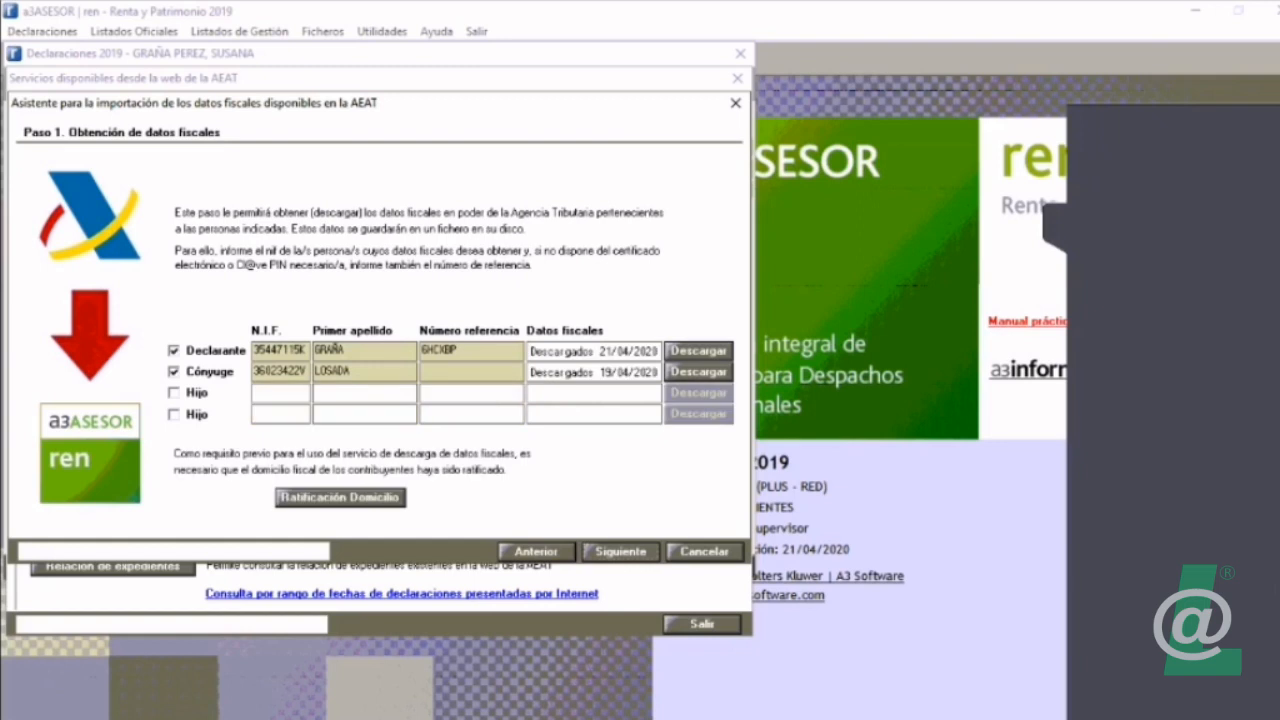
pyautogui.click(340, 497)
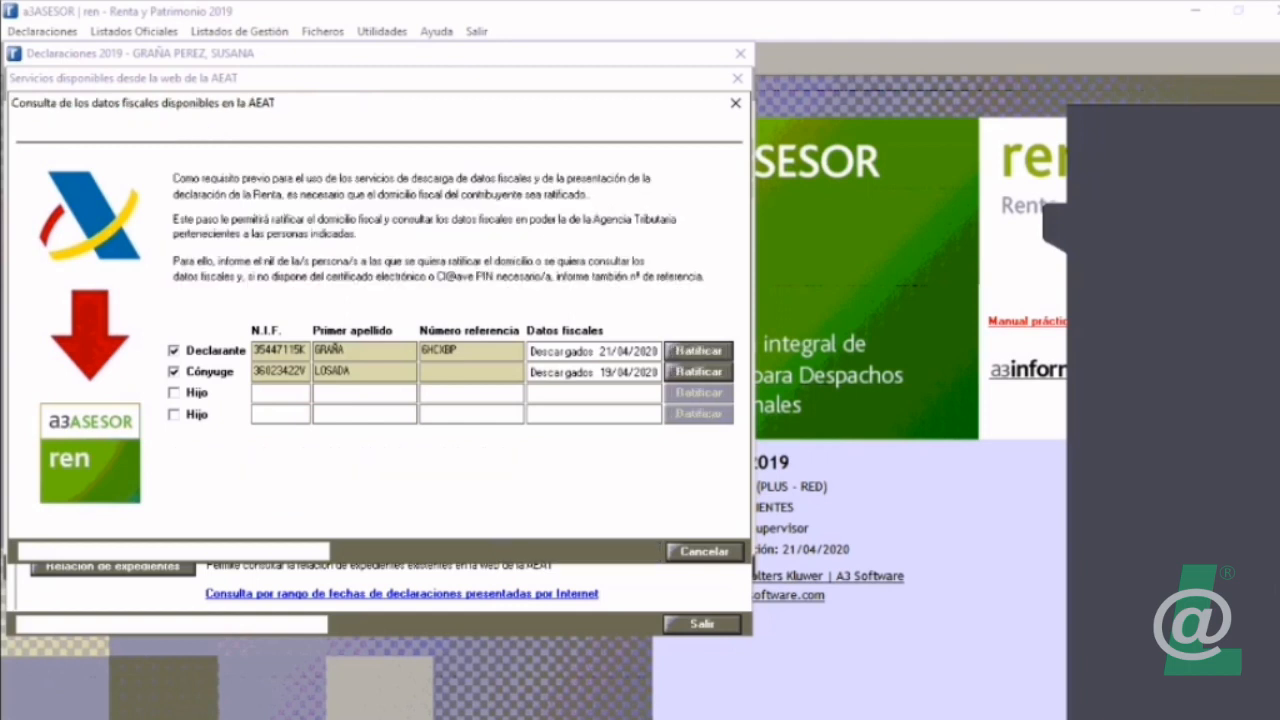
# Step: Consult the declarant's 2019 fiscal data at the AEAT through the ratification service, and exit the assistant and the declaration
pyautogui.click(471, 351)
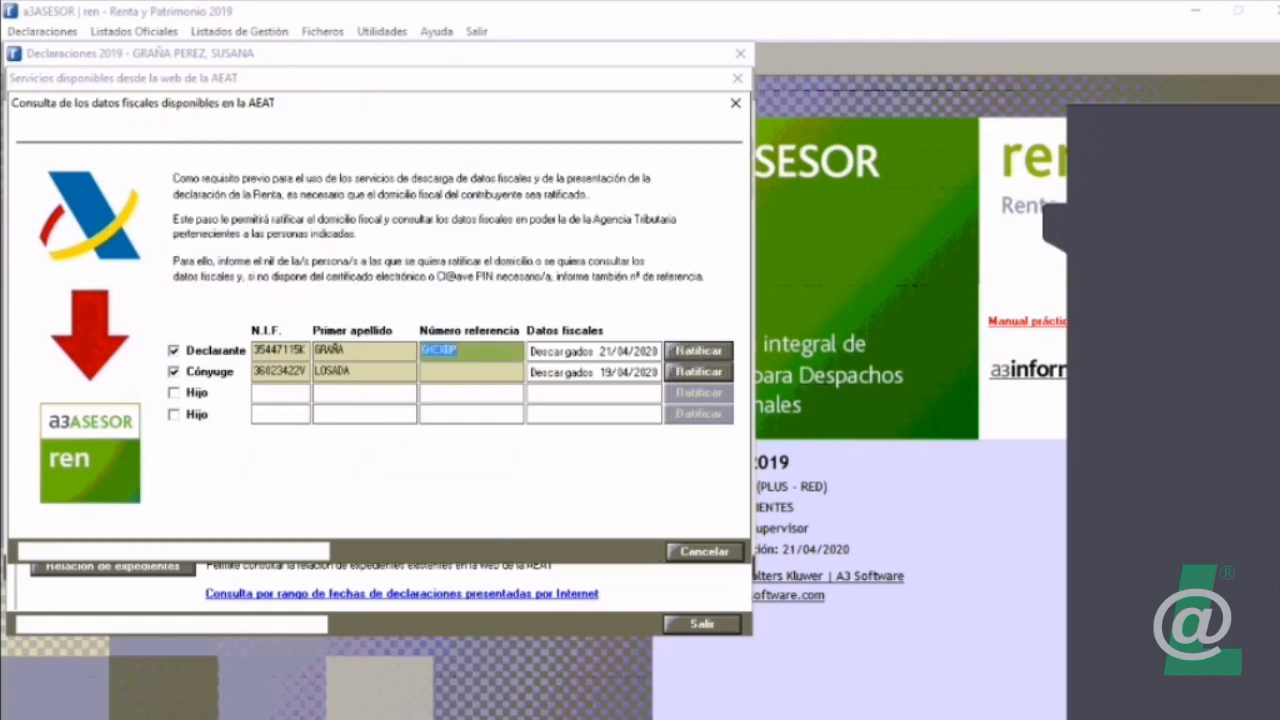
pyautogui.click(698, 350)
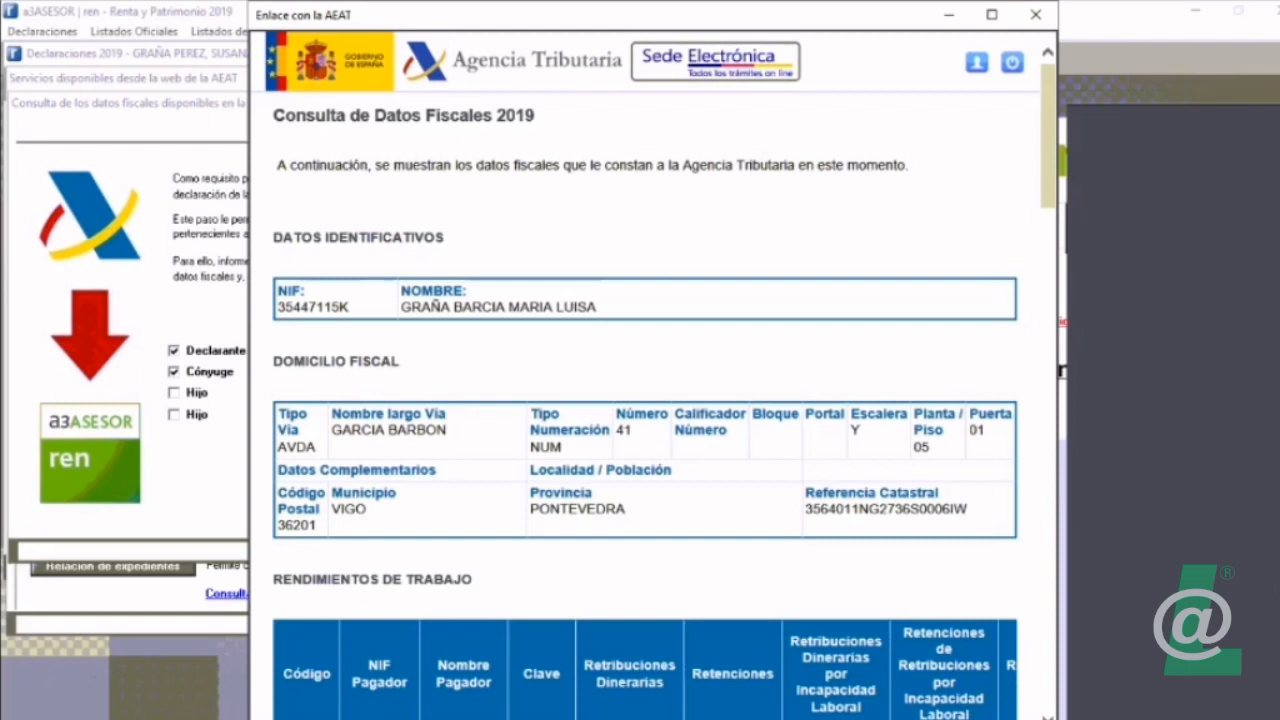
pyautogui.scroll(-10, 653, 375)
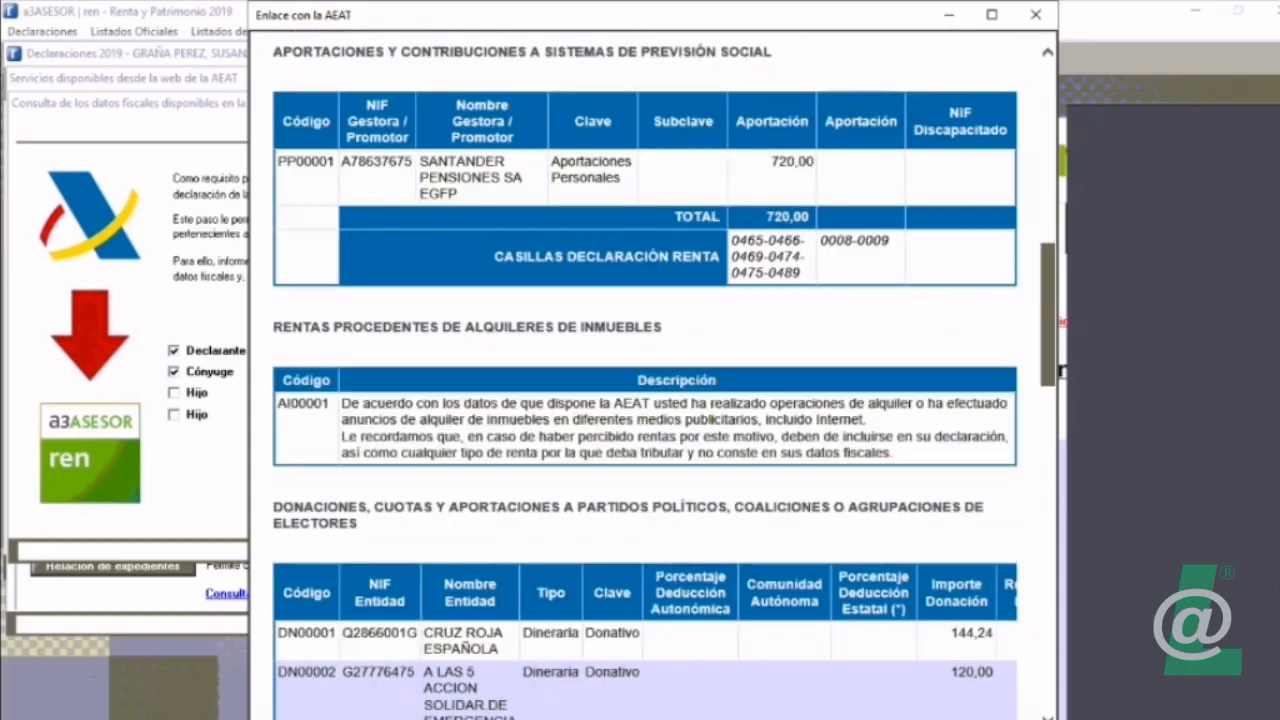
pyautogui.moveTo(1048, 315); pyautogui.dragTo(1048, 120)
pyautogui.click(1036, 15)
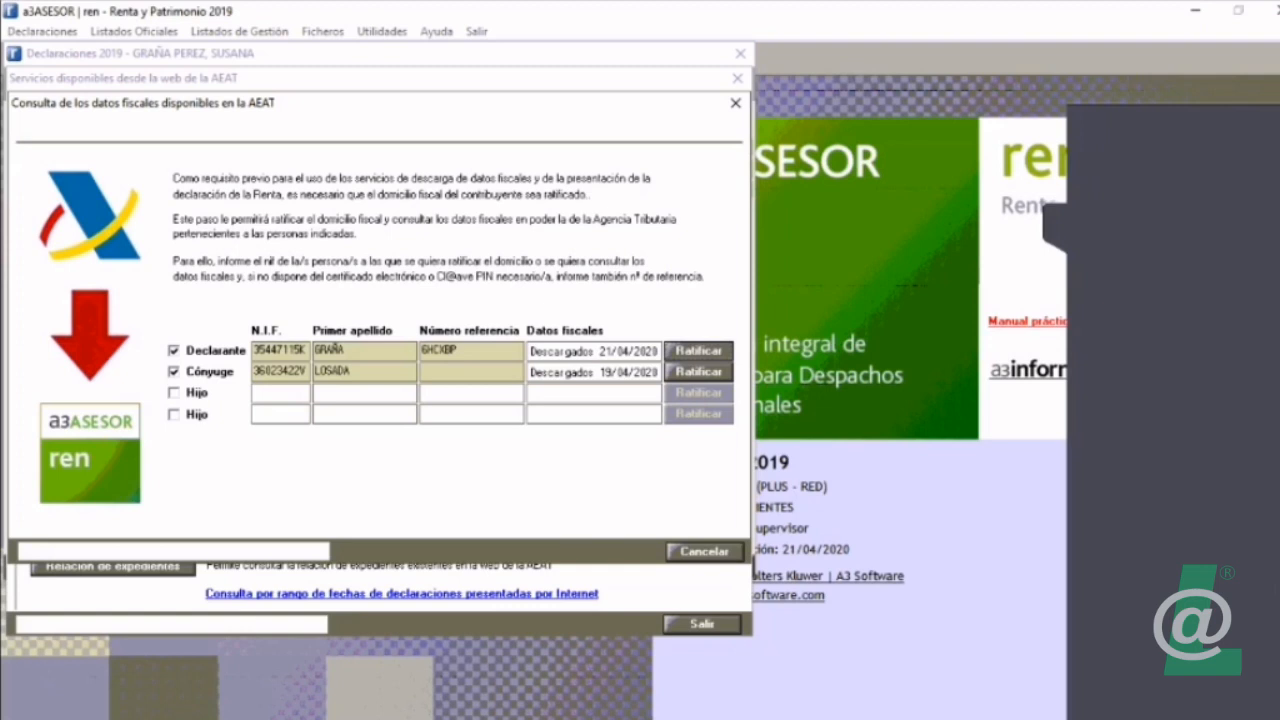
pyautogui.click(705, 552)
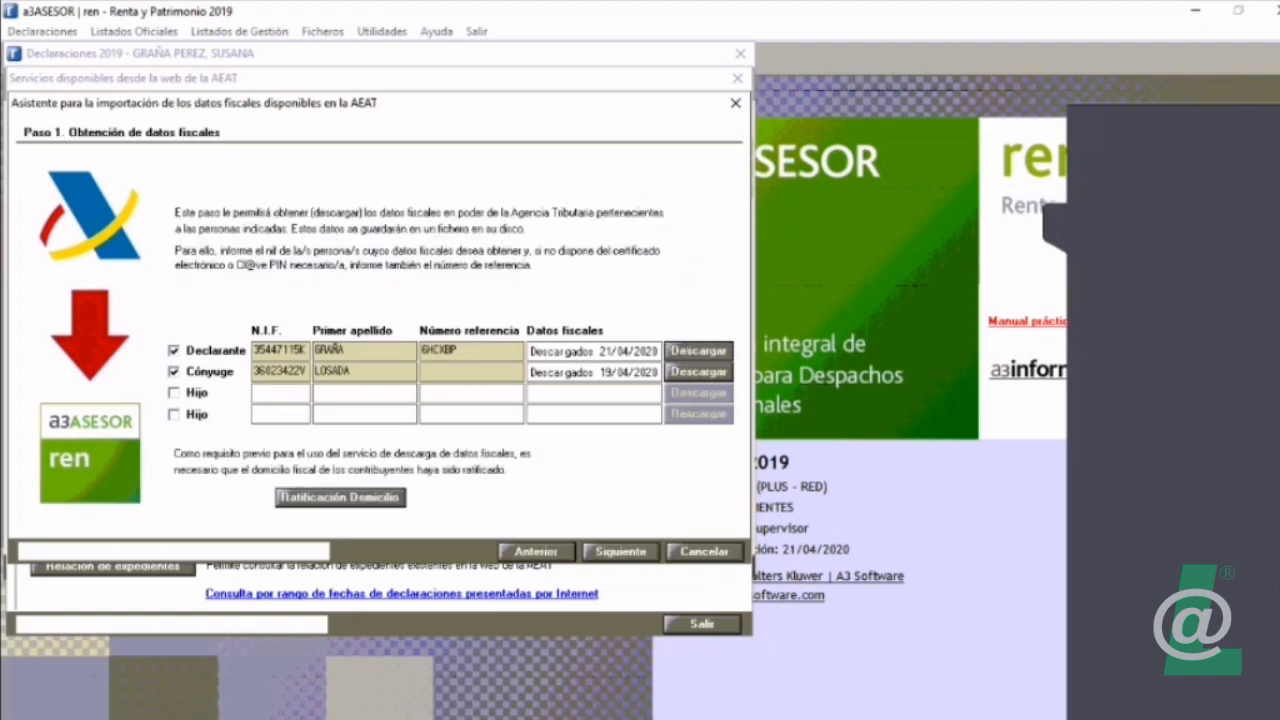
pyautogui.click(705, 552)
pyautogui.click(702, 624)
pyautogui.click(722, 567)
# Step: Open the Novedades A3REN'2019 help and its linked guide on how to ratify the declarants' fiscal domicile
pyautogui.click(436, 31)
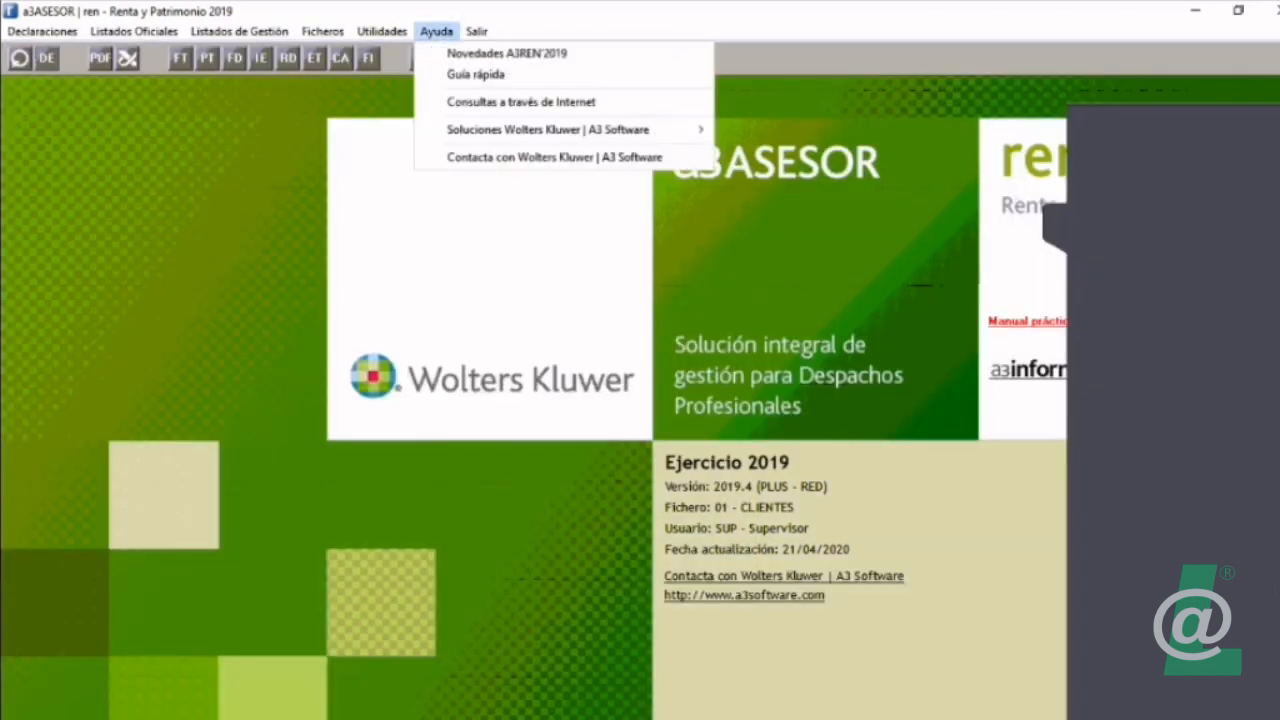
pyautogui.click(507, 54)
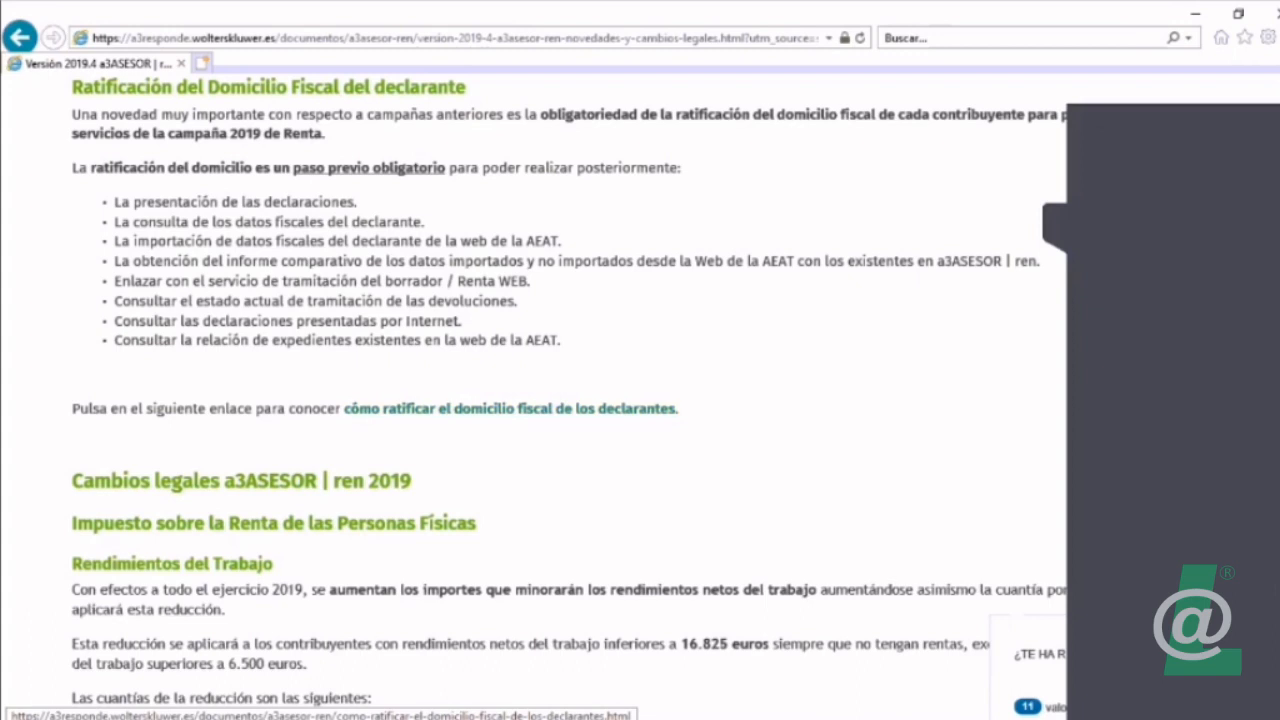
pyautogui.click(510, 409)
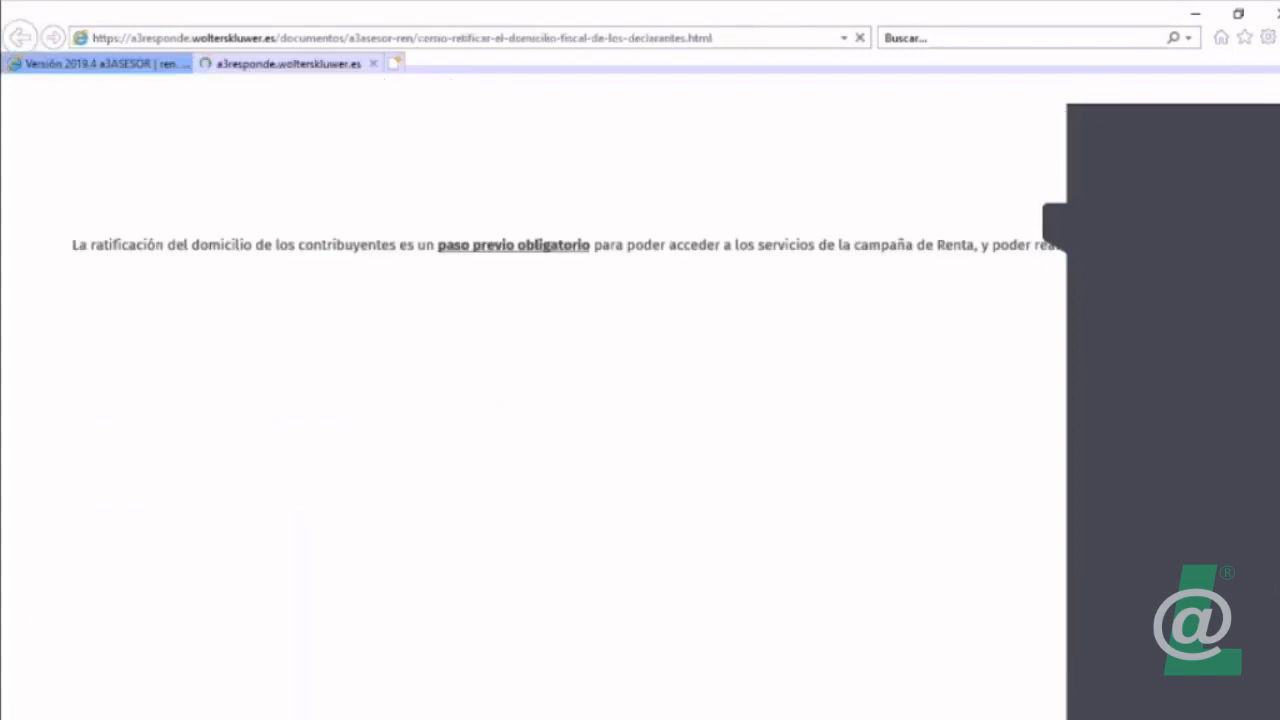
pyautogui.scroll(-5, 640, 400)
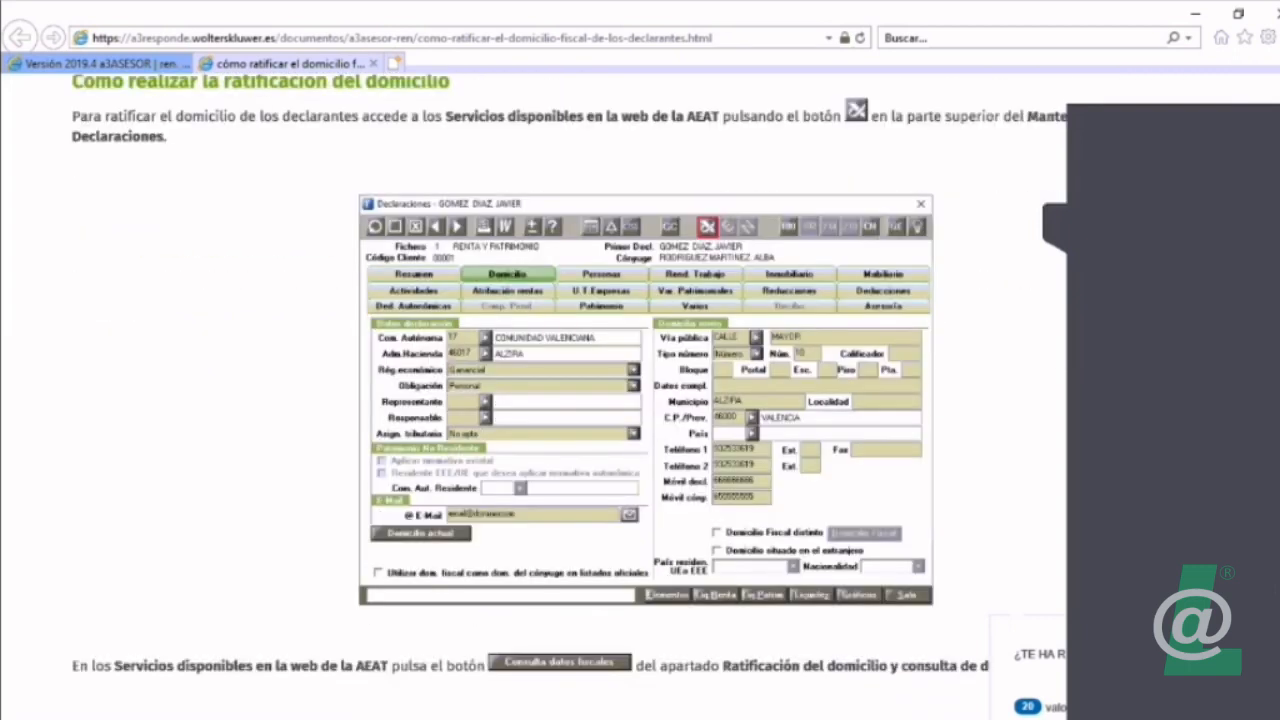
# Step: Switch to a3ASESOR ren, locate the AEAT web services in the declarations maintenance, and return to the ratification guide
pyautogui.hotkey('alt', 'Tab')
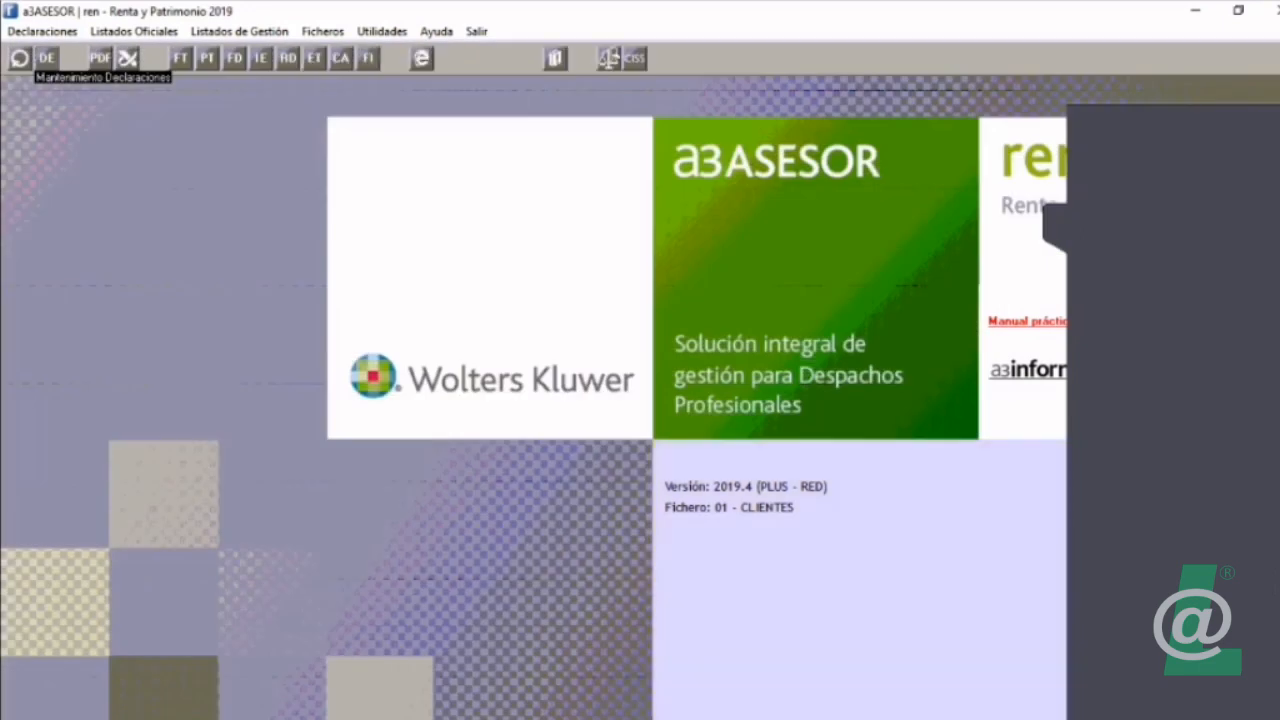
pyautogui.click(46, 58)
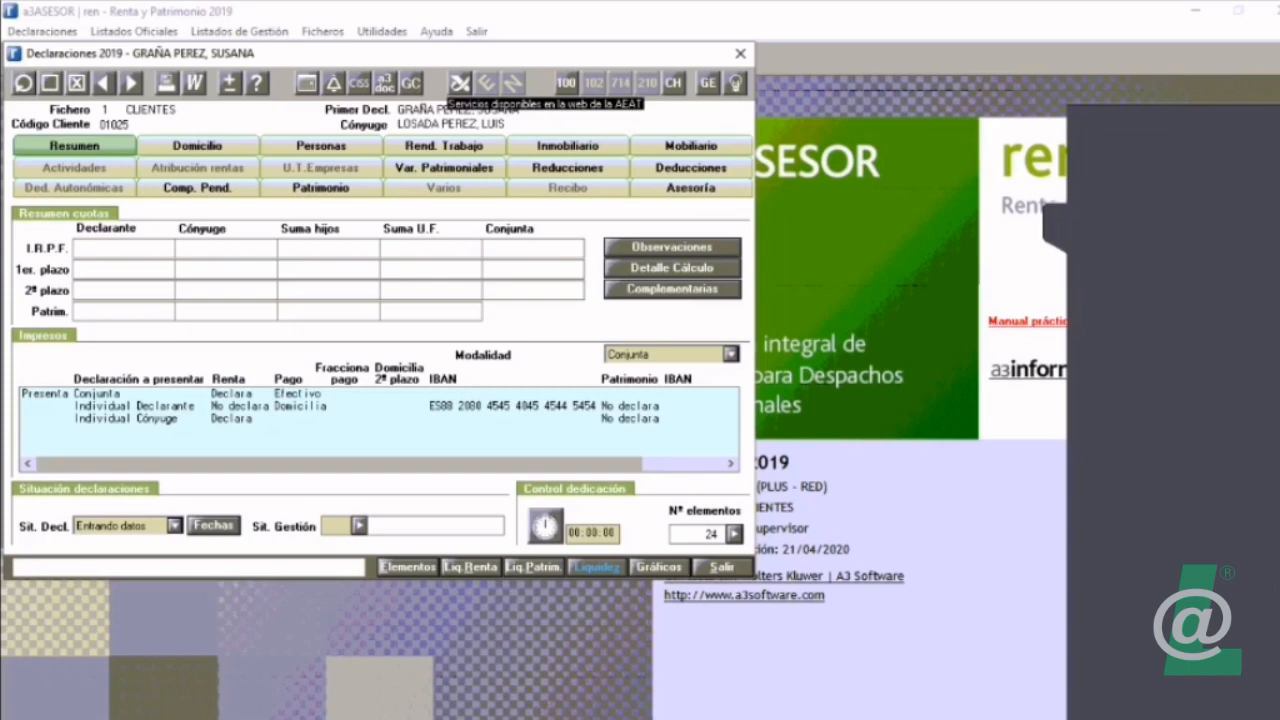
pyautogui.hotkey('alt', 'Tab')
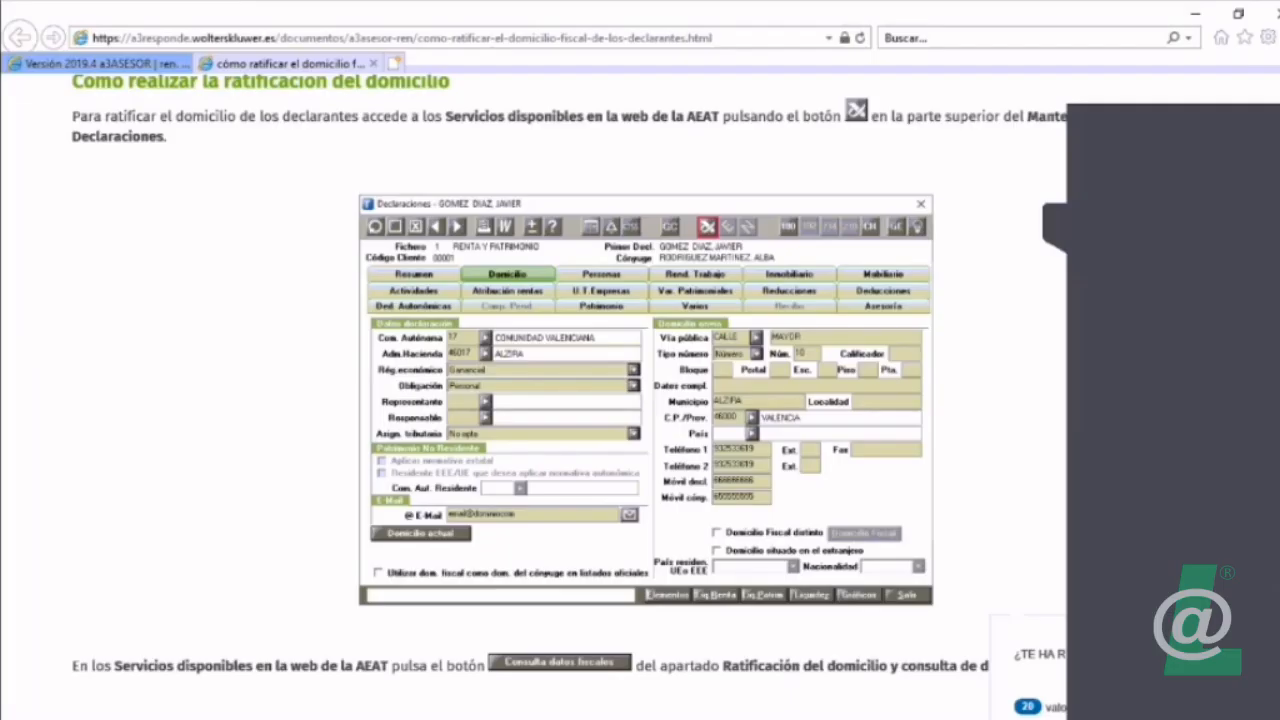
# Step: Read in the guide how to reach Consulta datos fiscales and choose the type of access to the AEAT
pyautogui.scroll(-5, 640, 400)
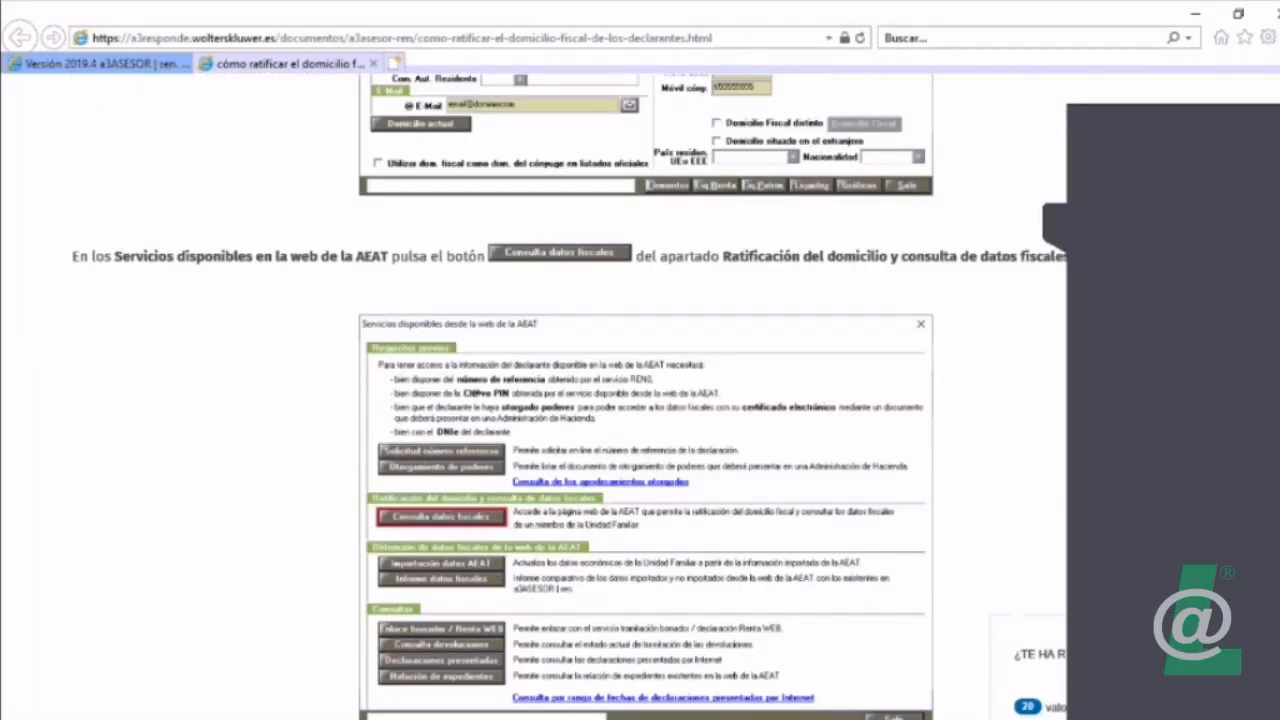
pyautogui.scroll(-7, 640, 400)
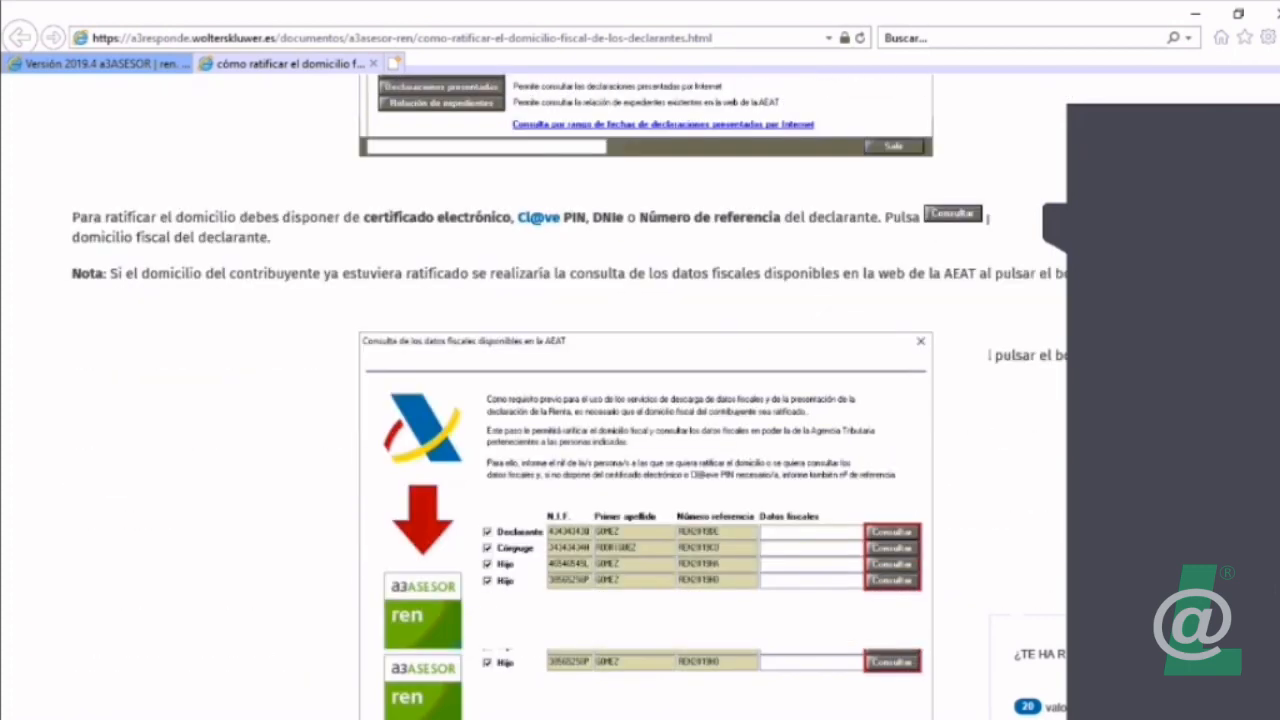
pyautogui.scroll(-1, 640, 400)
pyautogui.scroll(-3, 640, 400)
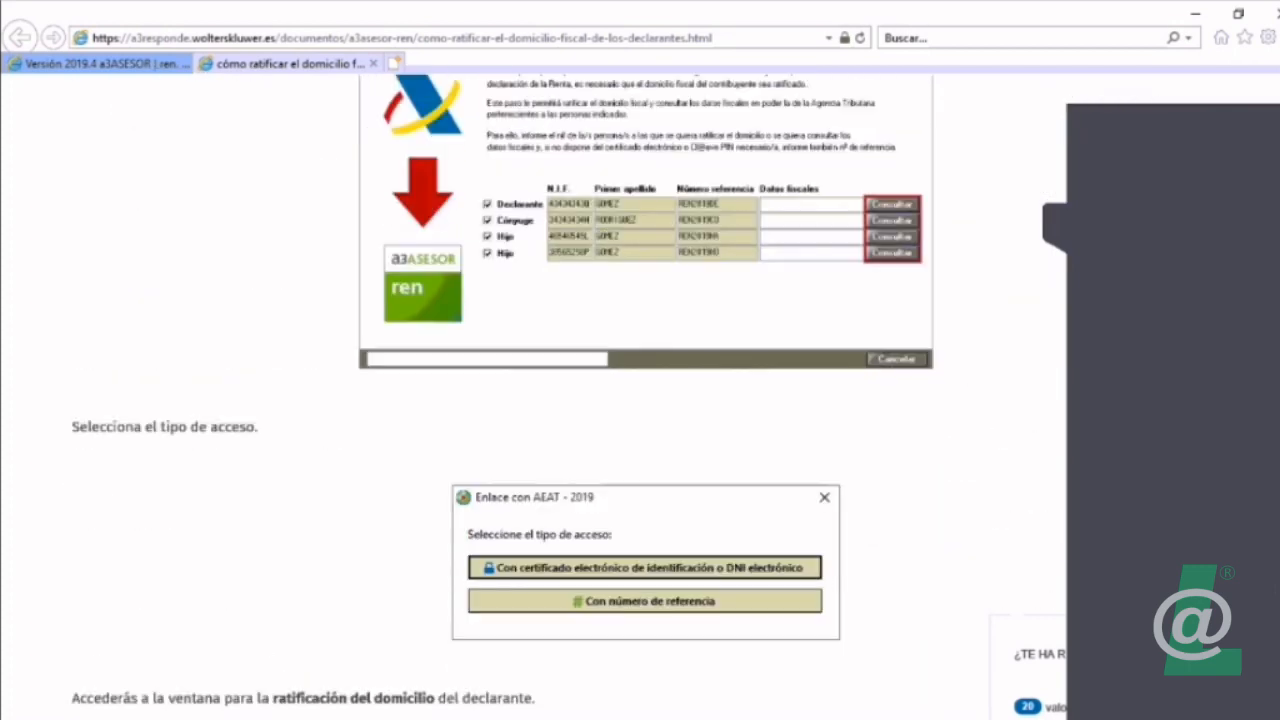
pyautogui.scroll(-1, 640, 400)
pyautogui.scroll(-3, 640, 400)
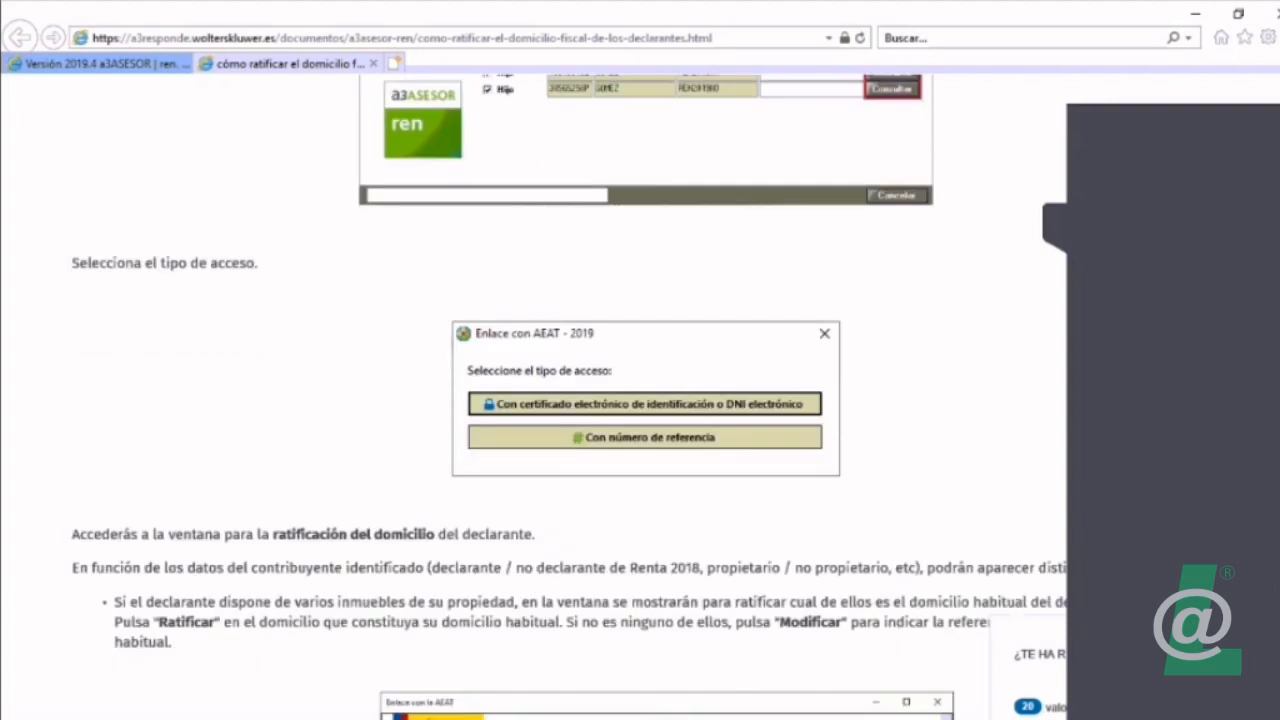
# Step: Examine the guide's ratification cases: several owned properties, a habitual domicile known to the AEAT, and an unknown domicile requiring the cadastral reference
pyautogui.scroll(-4, 640, 400)
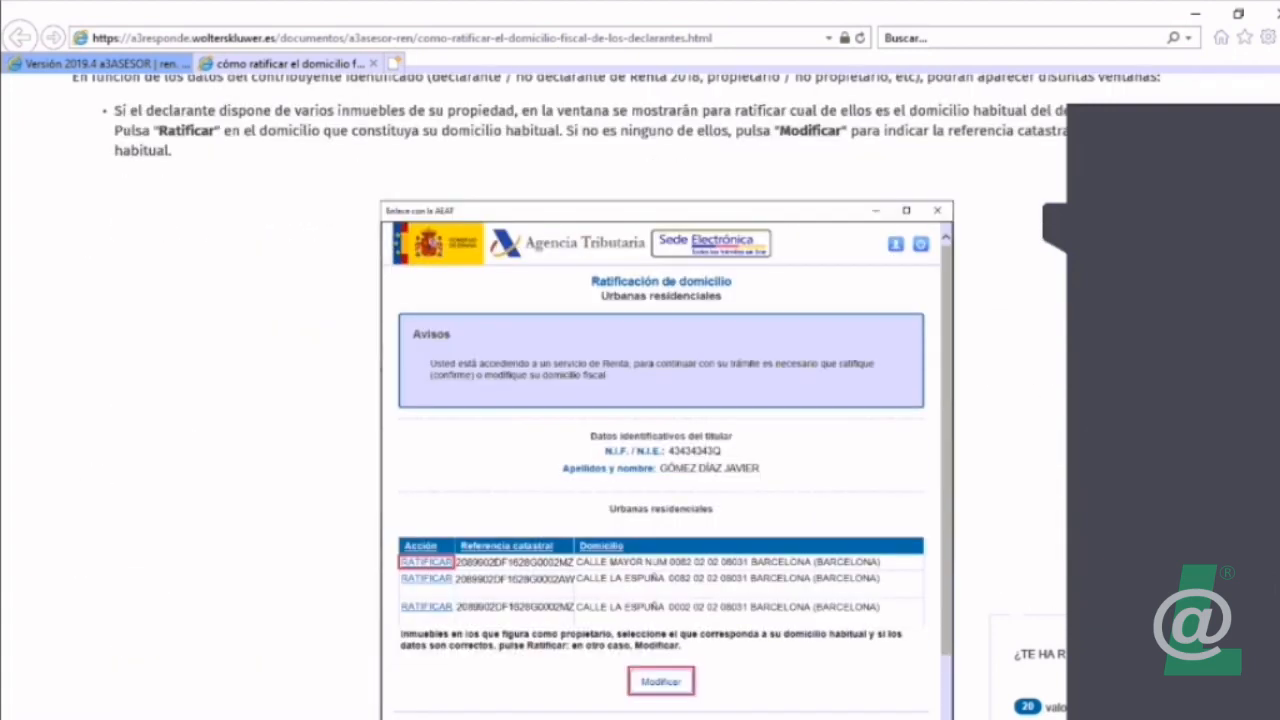
pyautogui.scroll(-1, 640, 400)
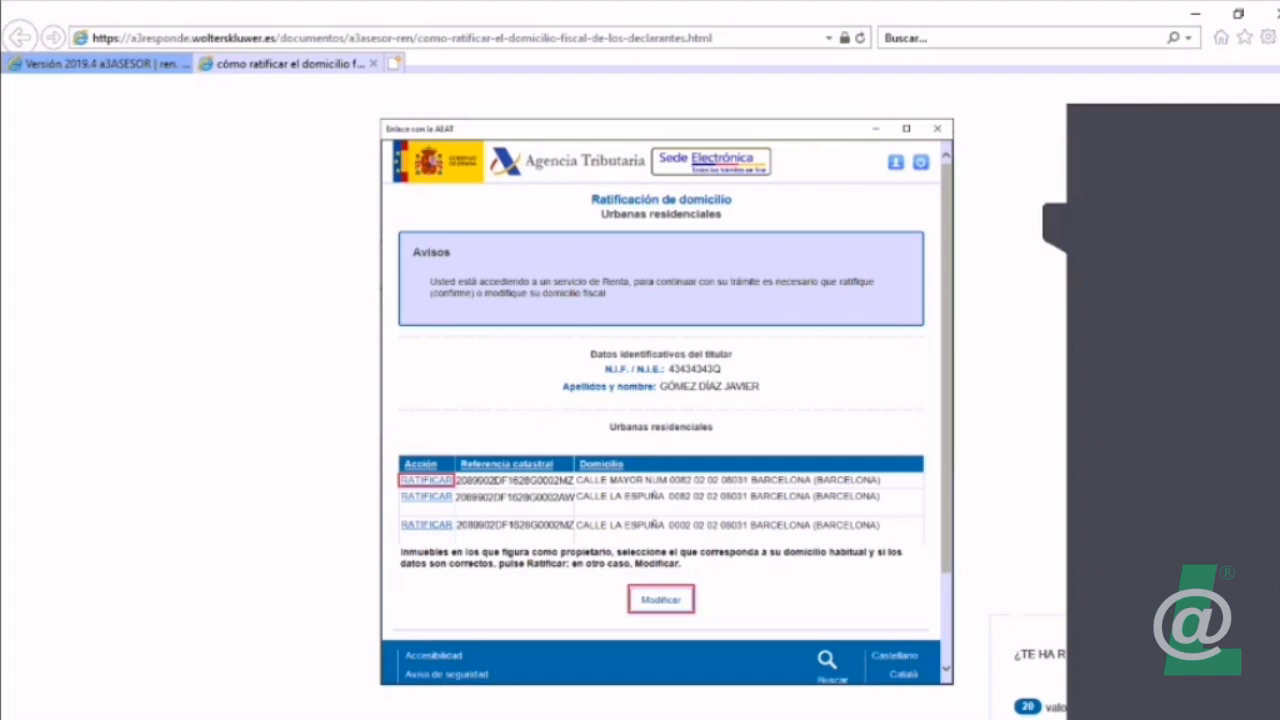
pyautogui.scroll(-7, 640, 400)
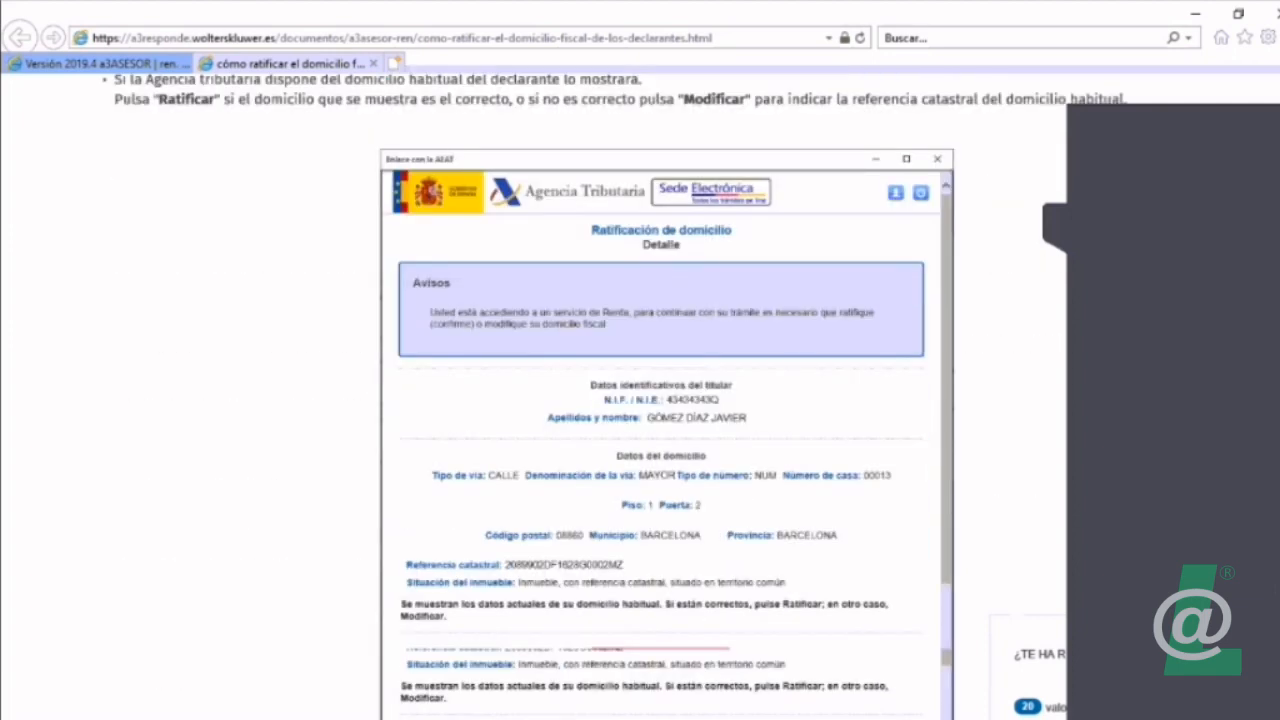
pyautogui.scroll(-1, 640, 400)
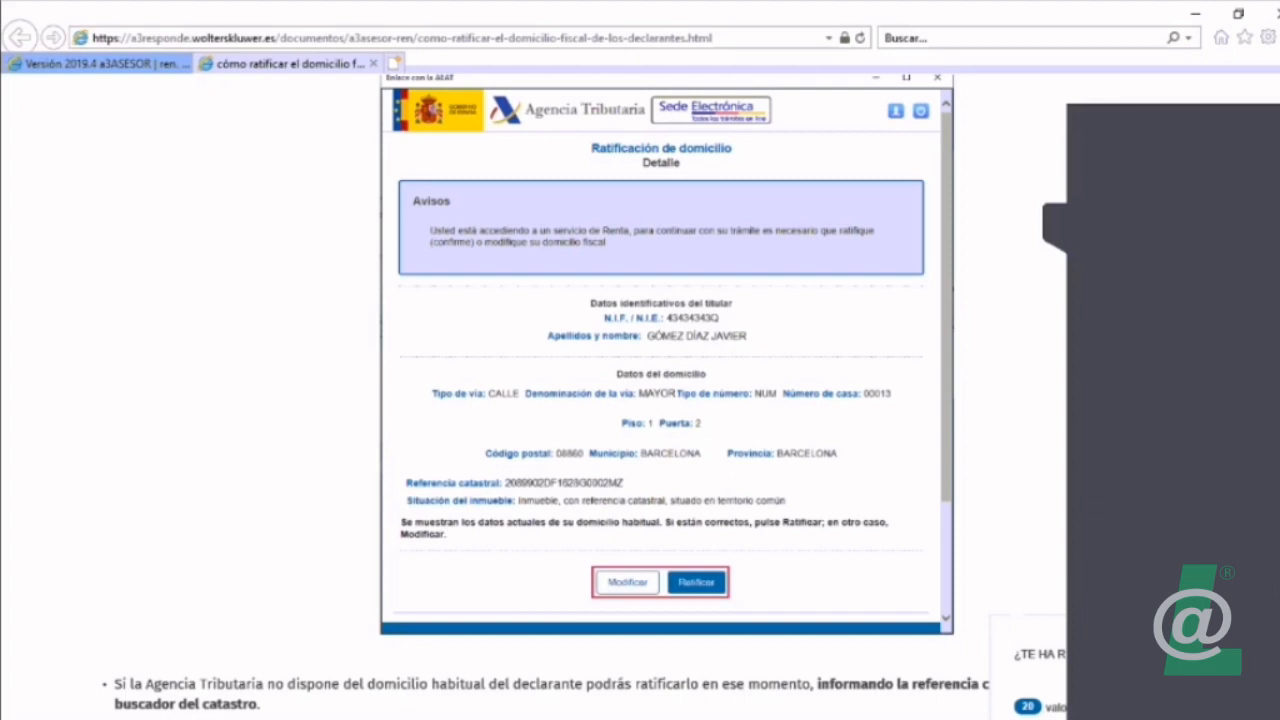
pyautogui.scroll(-4, 640, 400)
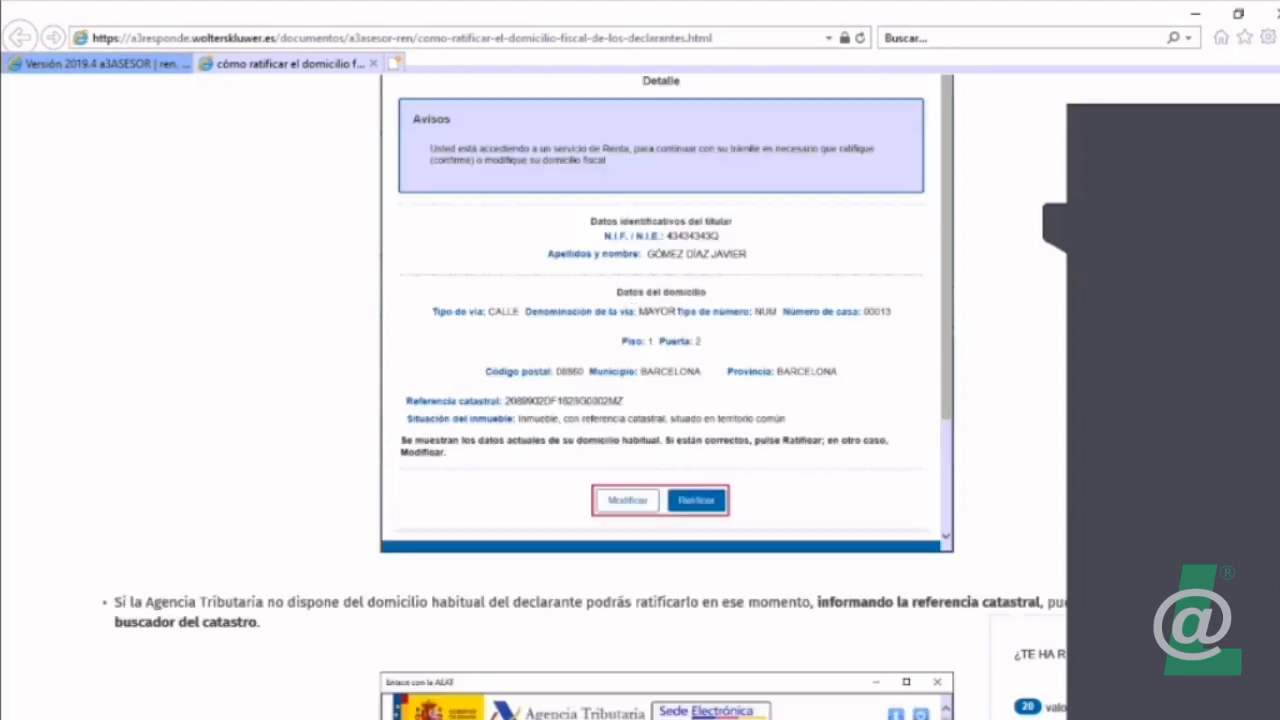
pyautogui.scroll(-2, 640, 400)
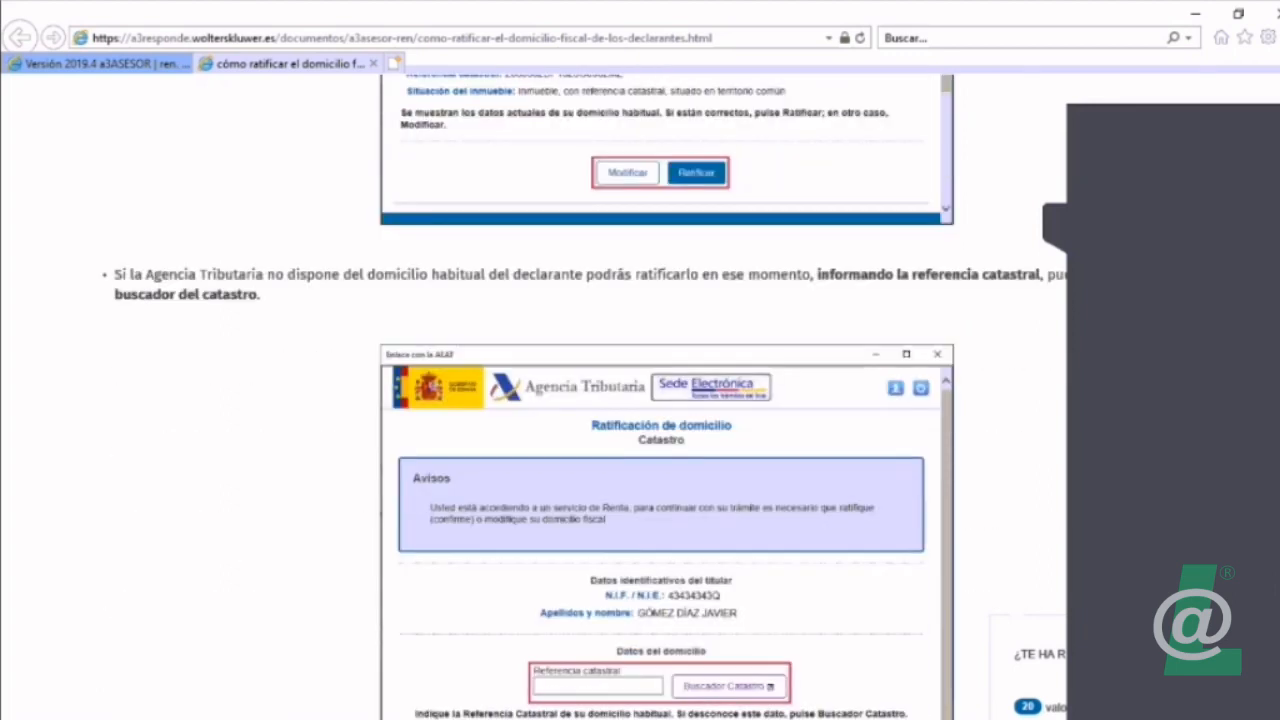
pyautogui.scroll(-1, 640, 400)
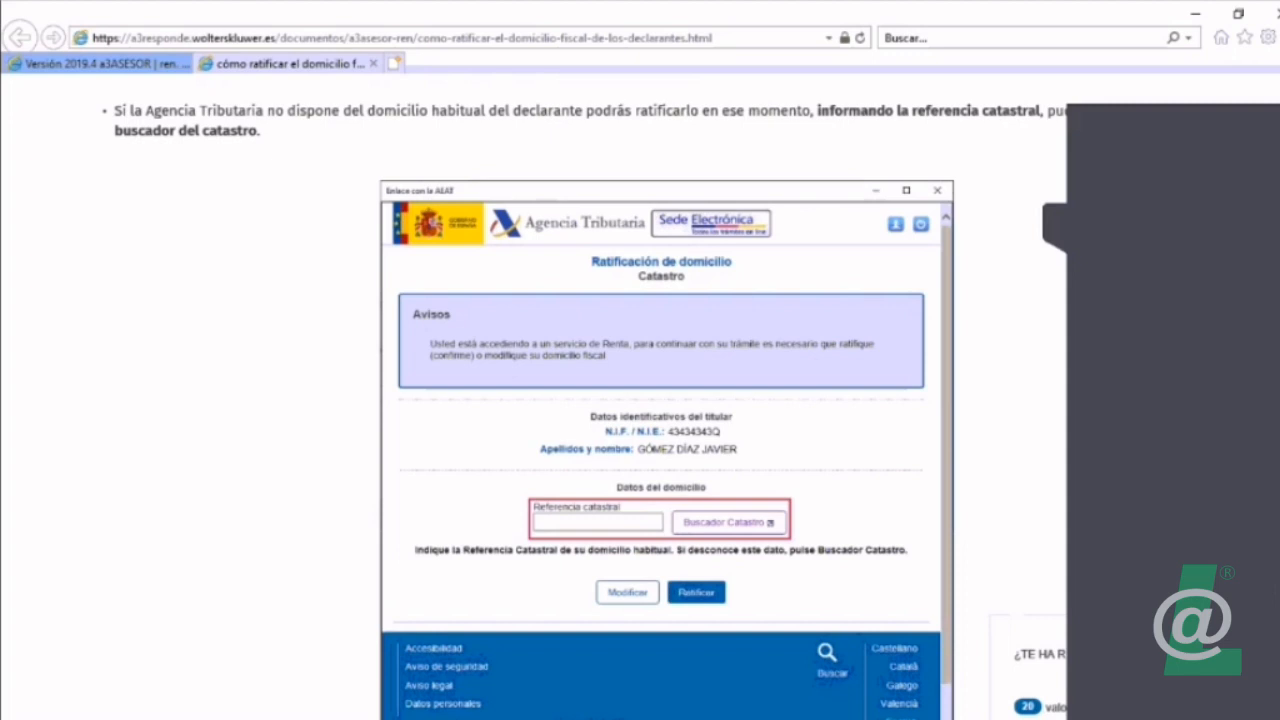
pyautogui.scroll(2, 640, 400)
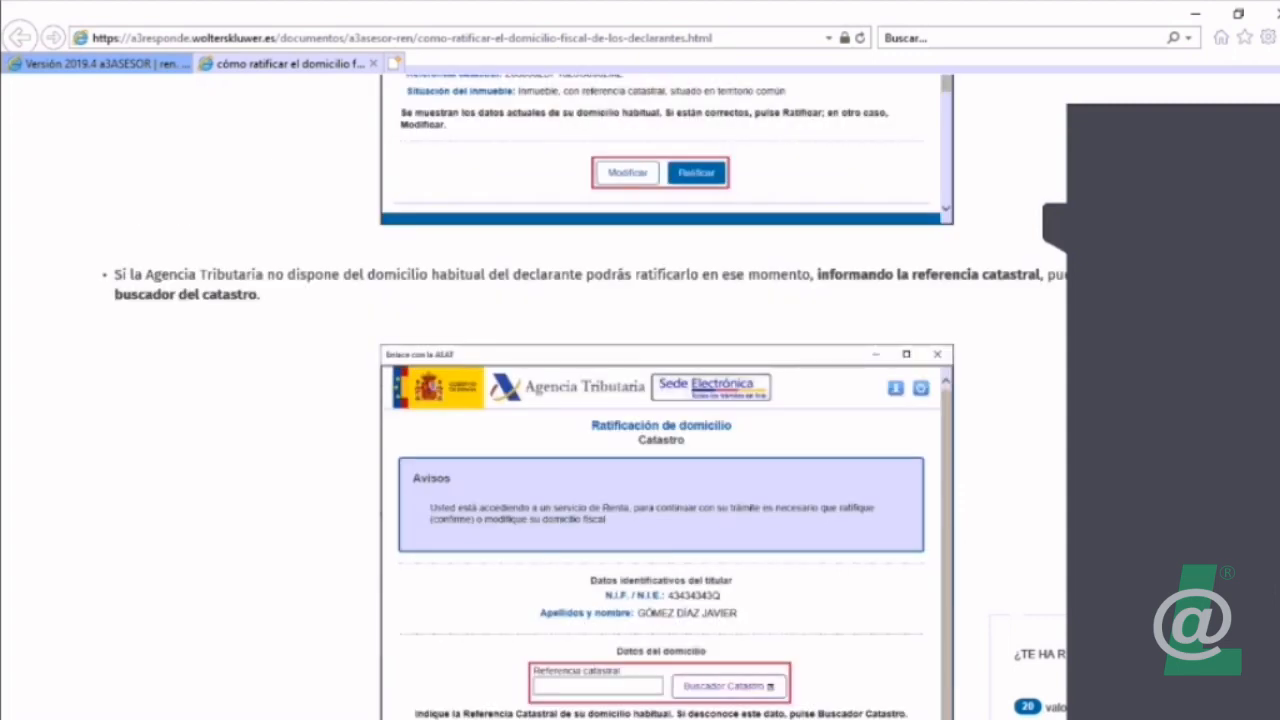
pyautogui.scroll(-2, 640, 400)
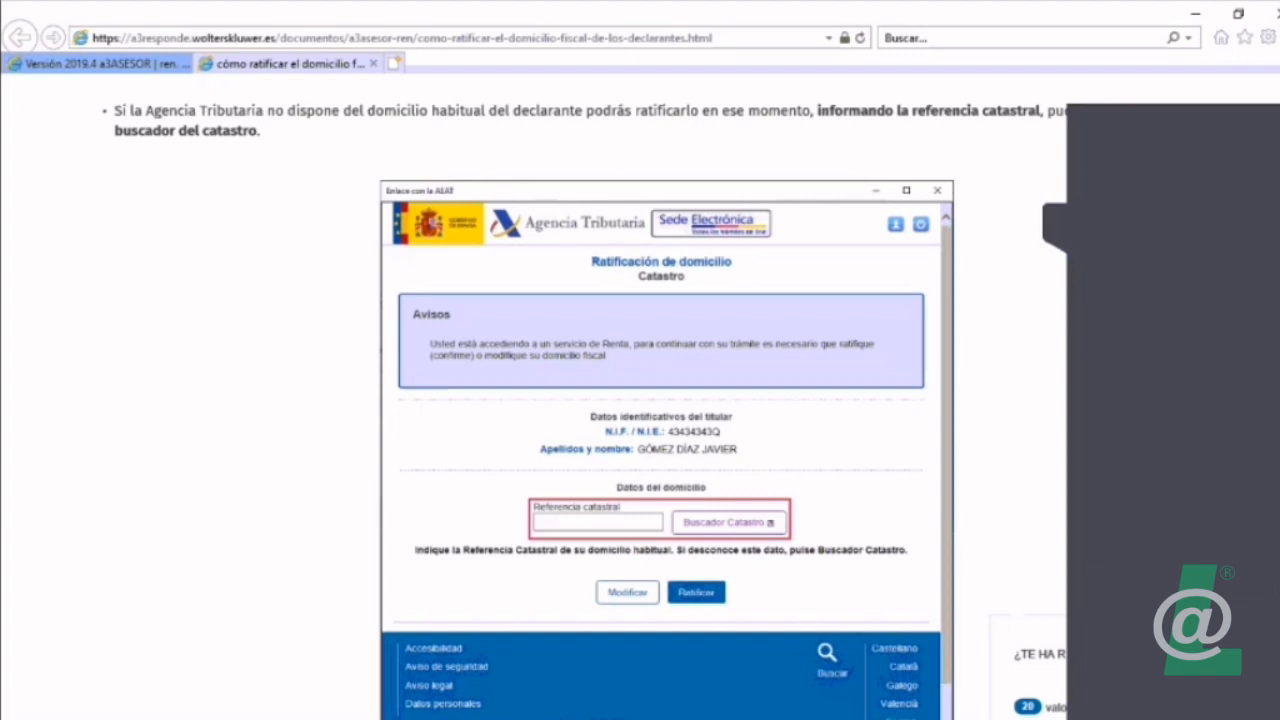
# Step: Read the guide's section on the ratification confirmation and the downloadable PDF receipt
pyautogui.scroll(-5, 640, 400)
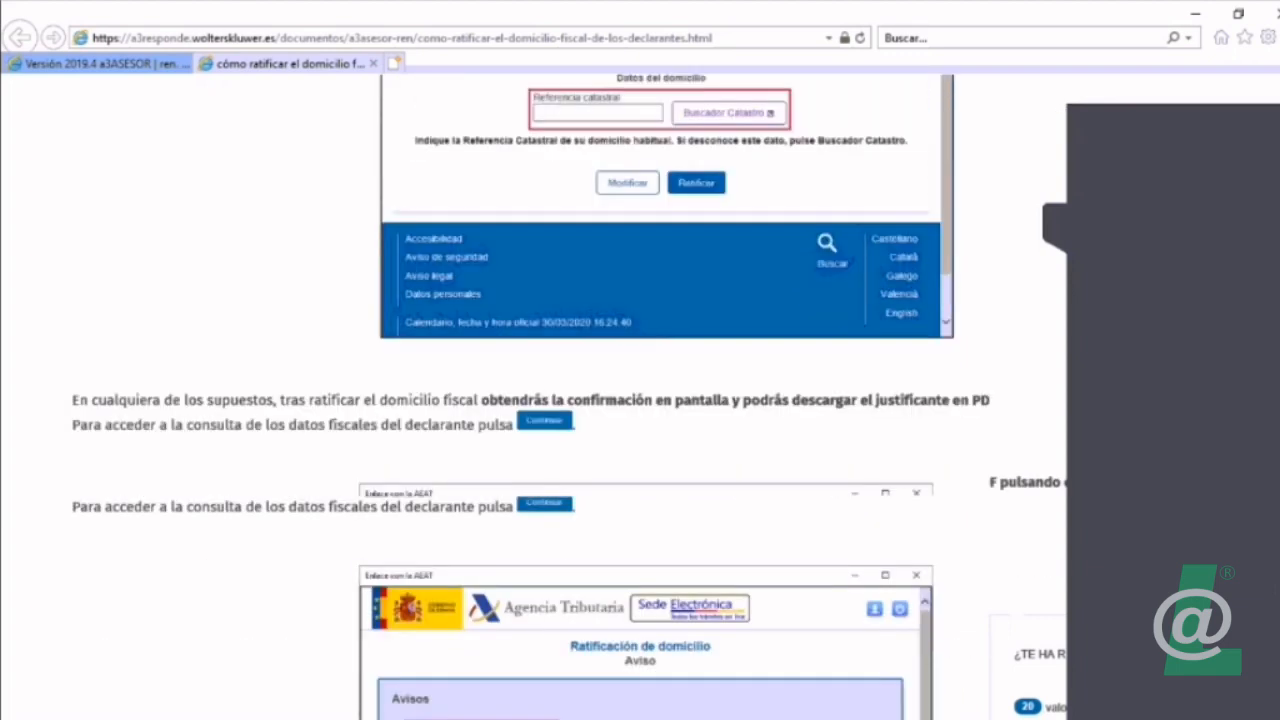
pyautogui.scroll(-1, 640, 400)
pyautogui.scroll(-1, 640, 400)
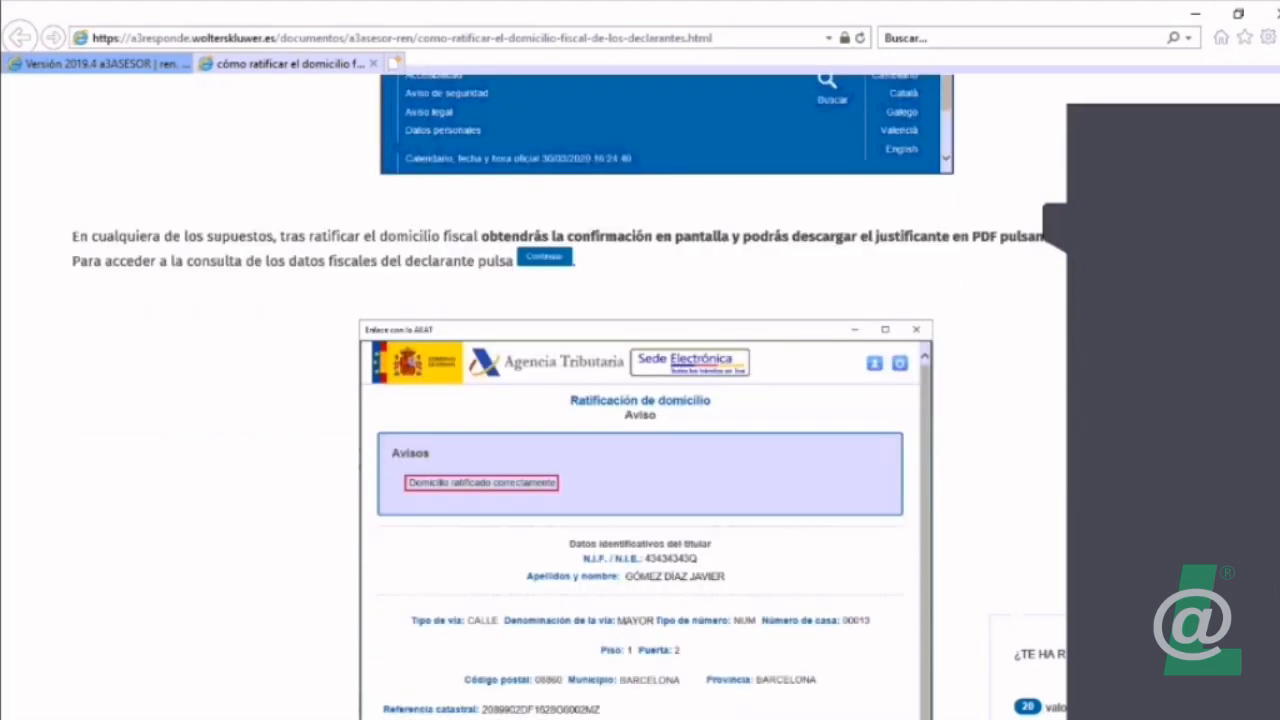
pyautogui.scroll(-2, 640, 400)
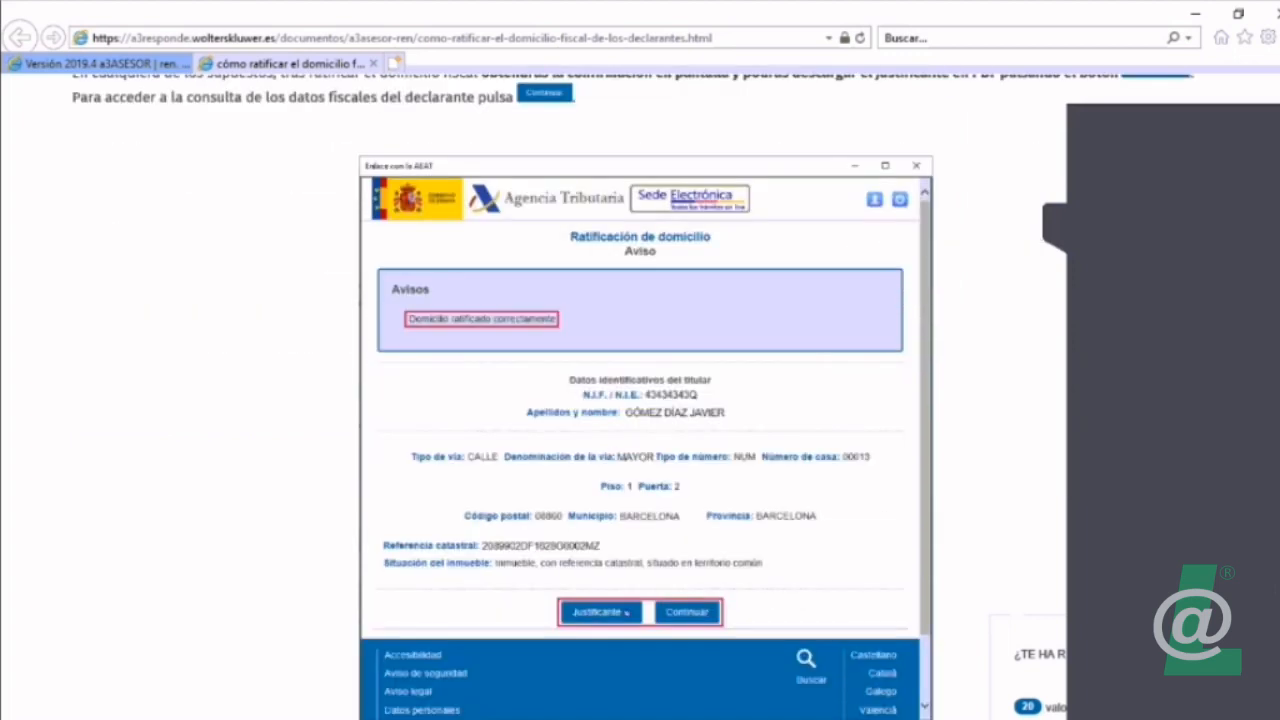
pyautogui.scroll(-6, 640, 400)
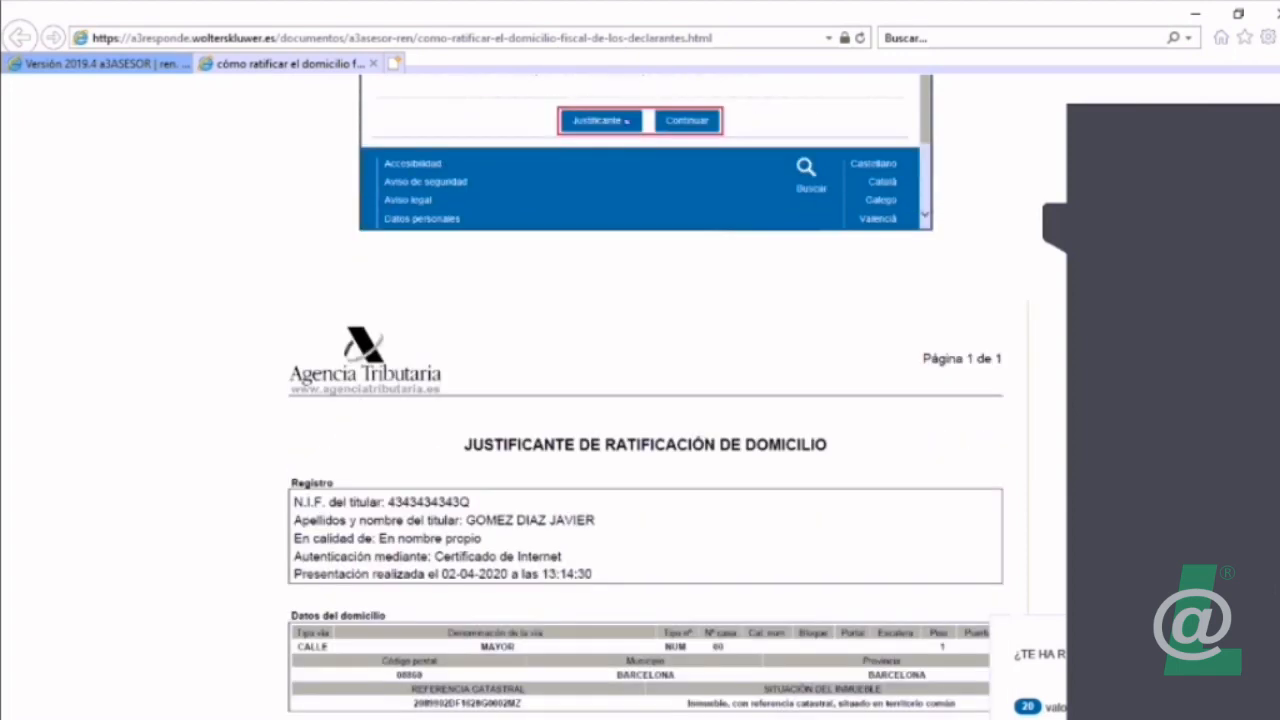
# Step: Review the guide's sample ratification receipt, the ratification confirmation screen, and the example requesting the cadastral reference
pyautogui.scroll(-3, 243, 335)
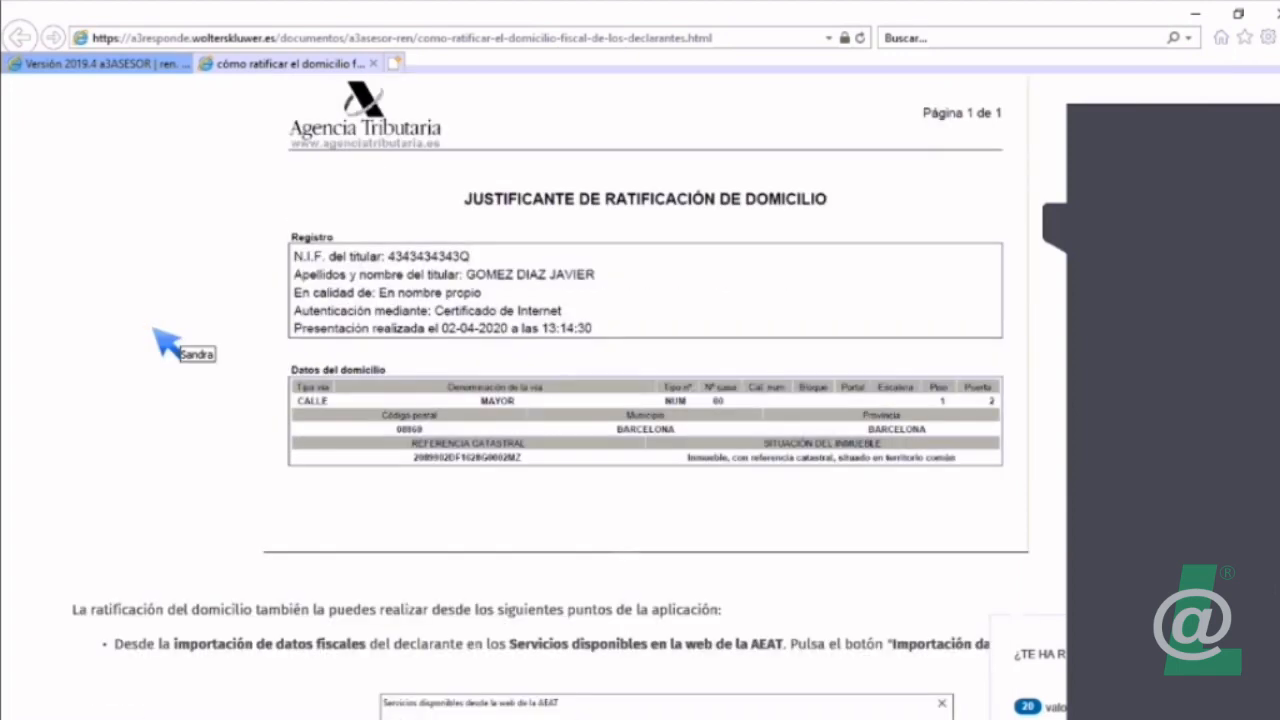
pyautogui.scroll(-1, 166, 345)
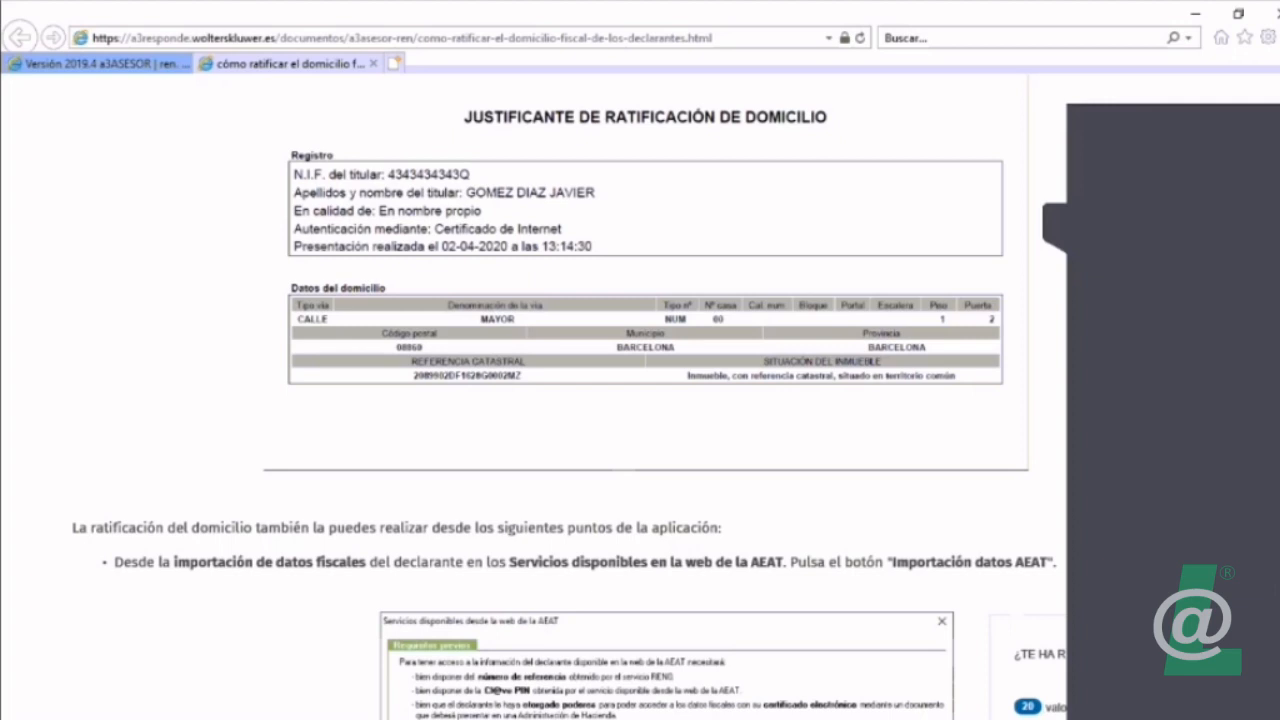
pyautogui.scroll(-1, 640, 400)
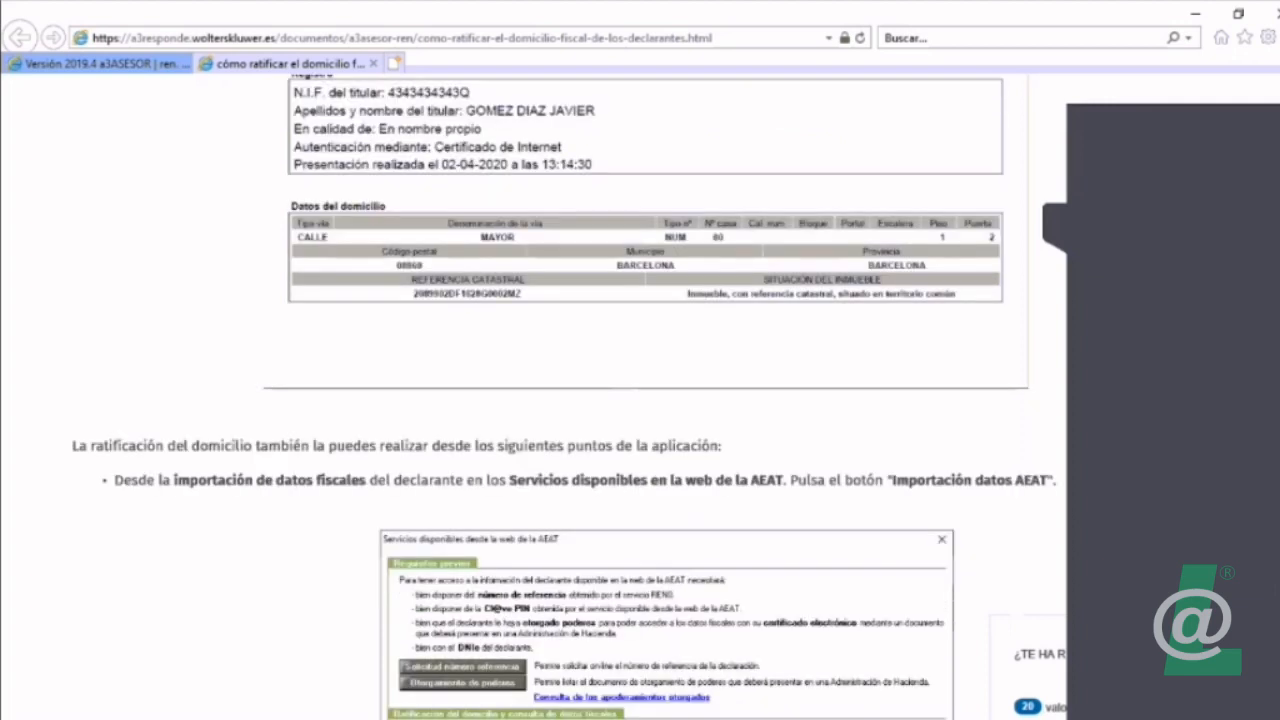
pyautogui.scroll(6, 640, 400)
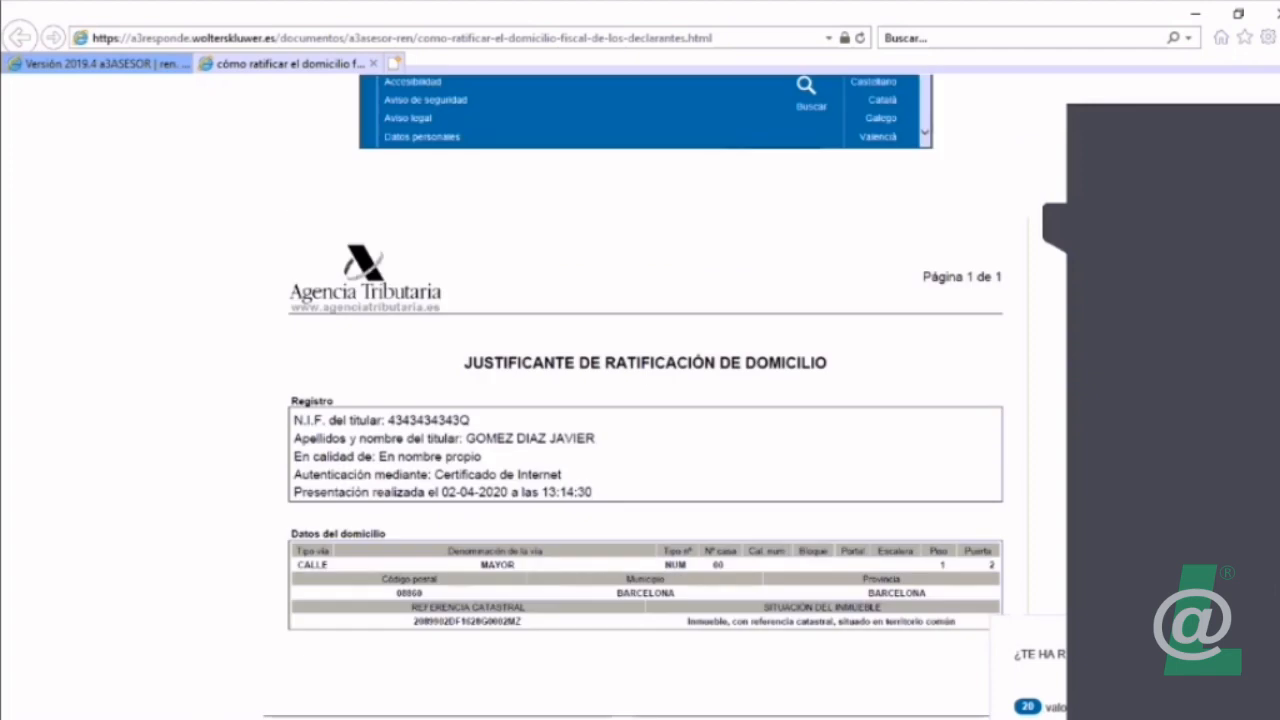
pyautogui.scroll(1, 640, 400)
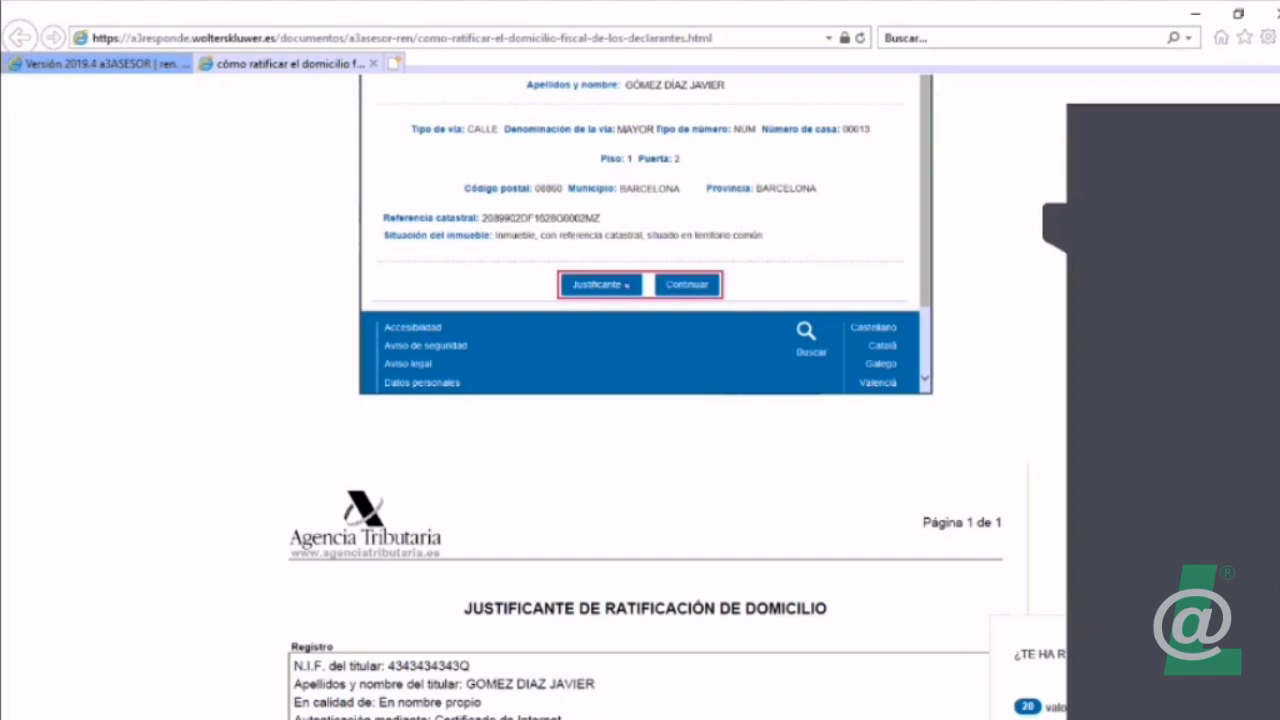
pyautogui.scroll(1, 640, 400)
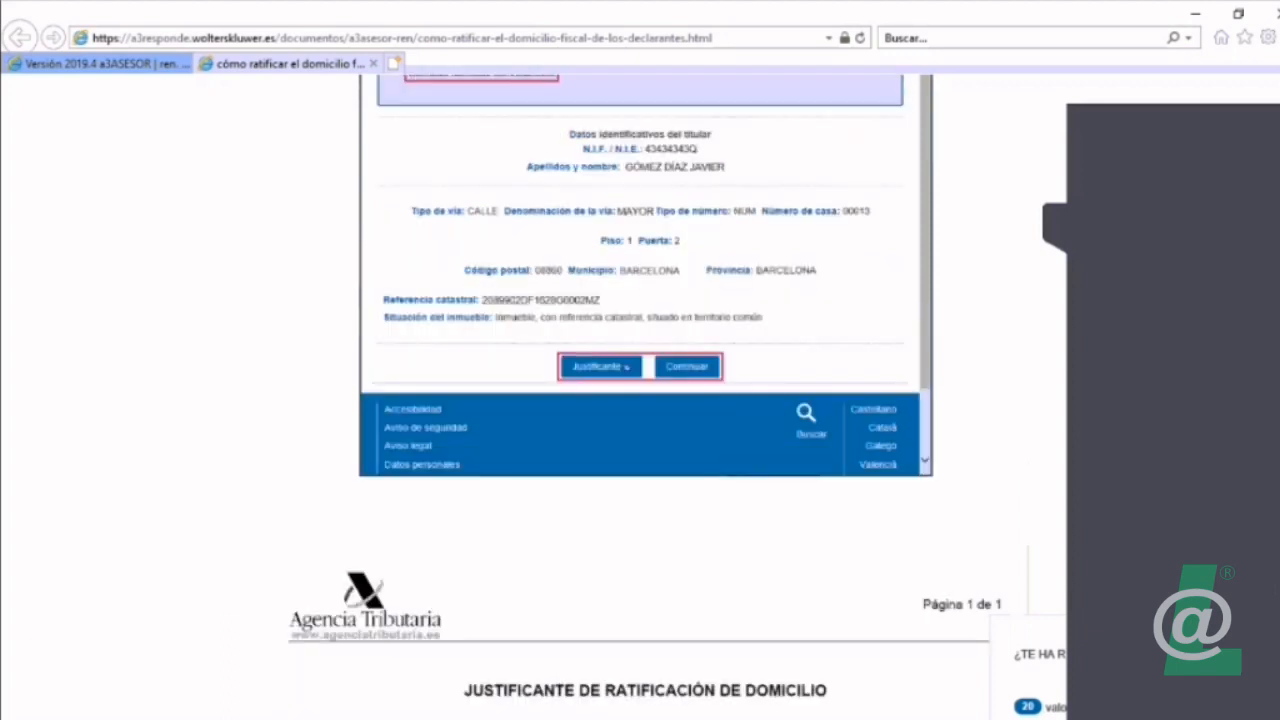
pyautogui.scroll(5, 640, 400)
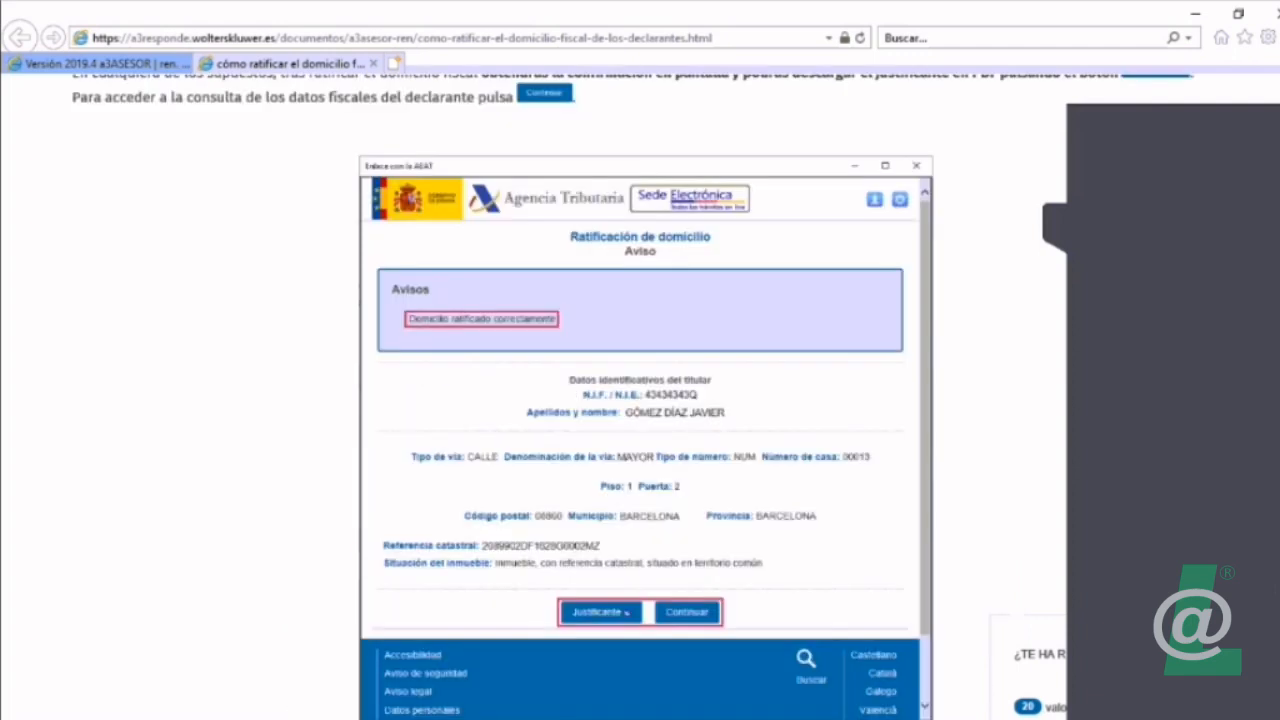
pyautogui.scroll(4, 640, 400)
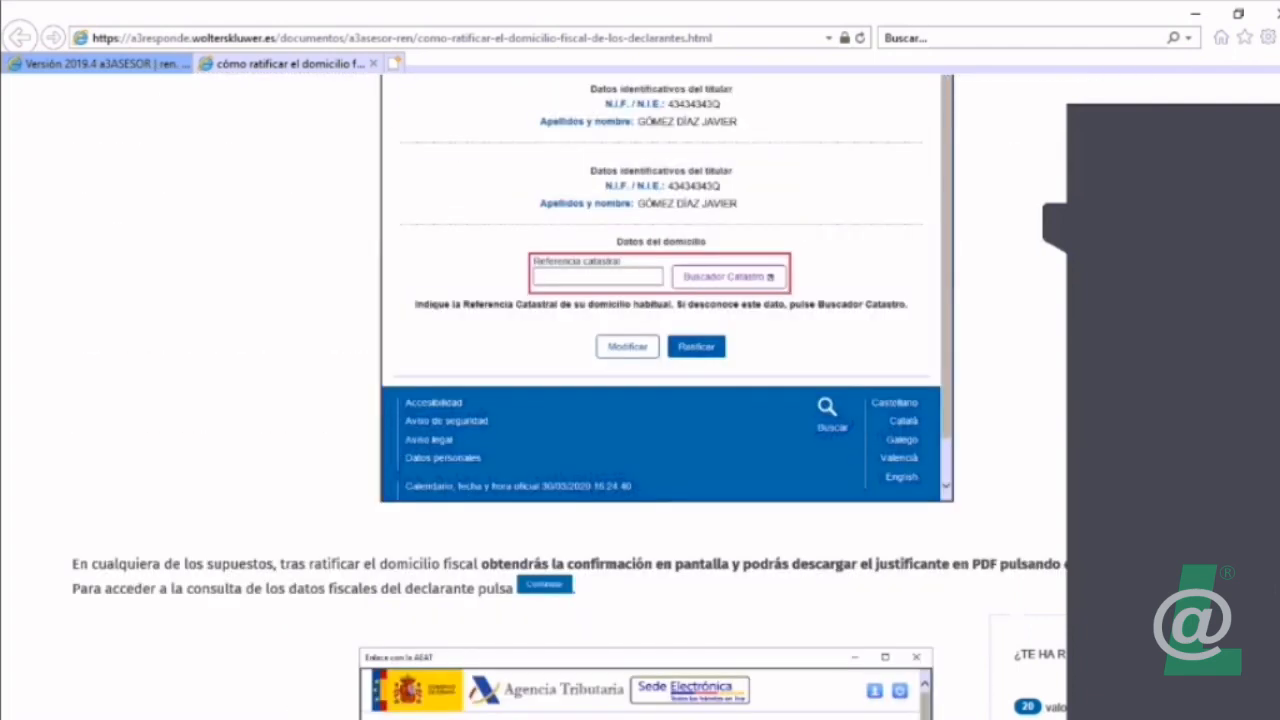
# Step: Close all the guide's browser tabs and open the AEAT web services for the 2019 declaration in a3ASESOR ren
pyautogui.click(1272, 14)
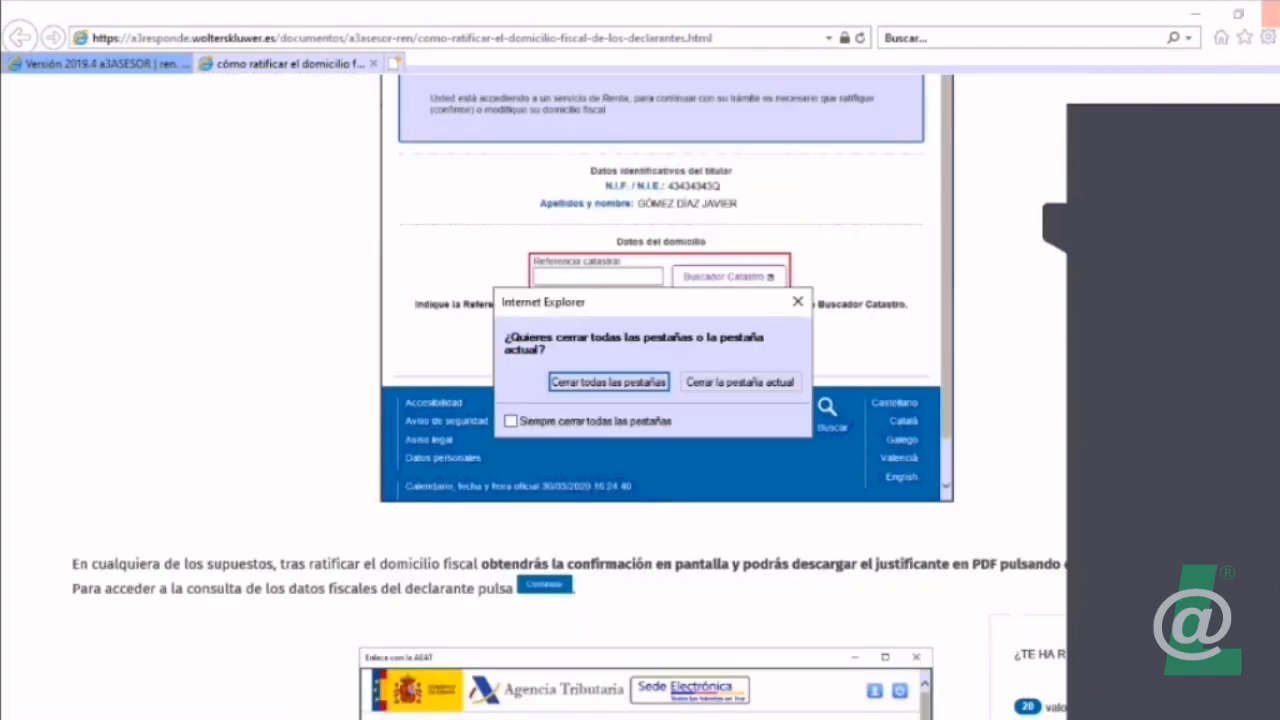
pyautogui.click(608, 382)
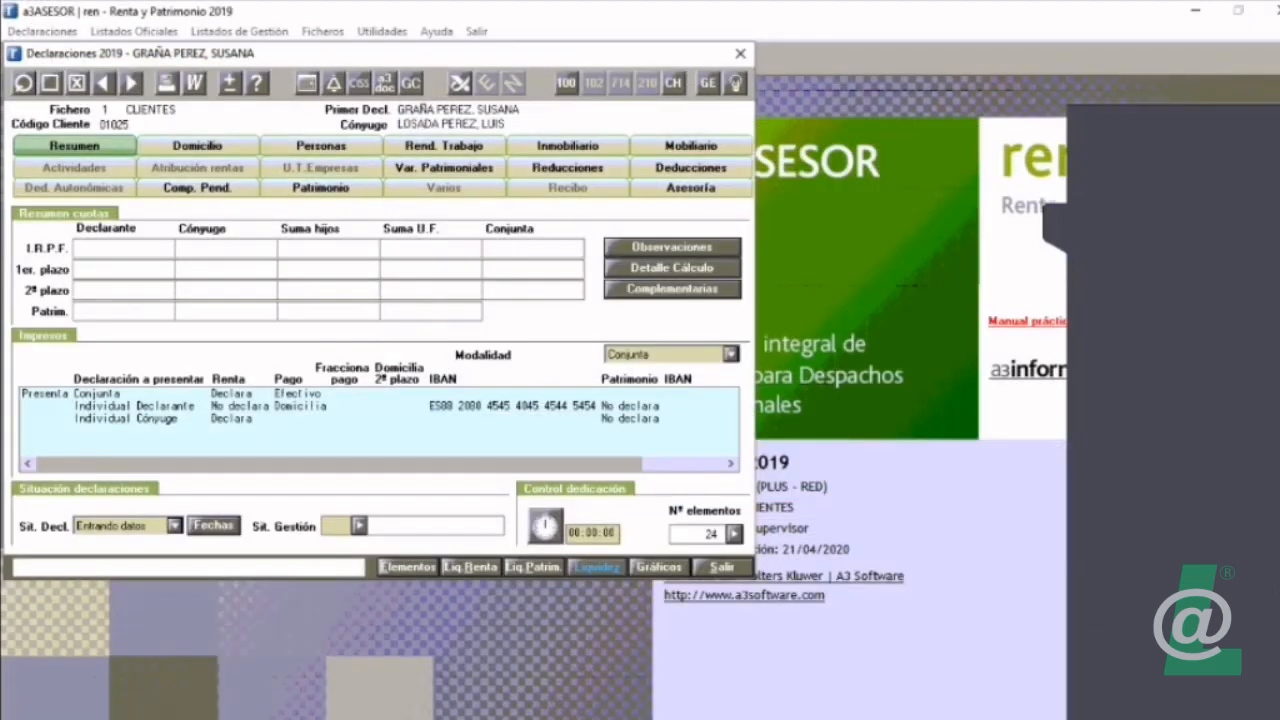
pyautogui.click(458, 84)
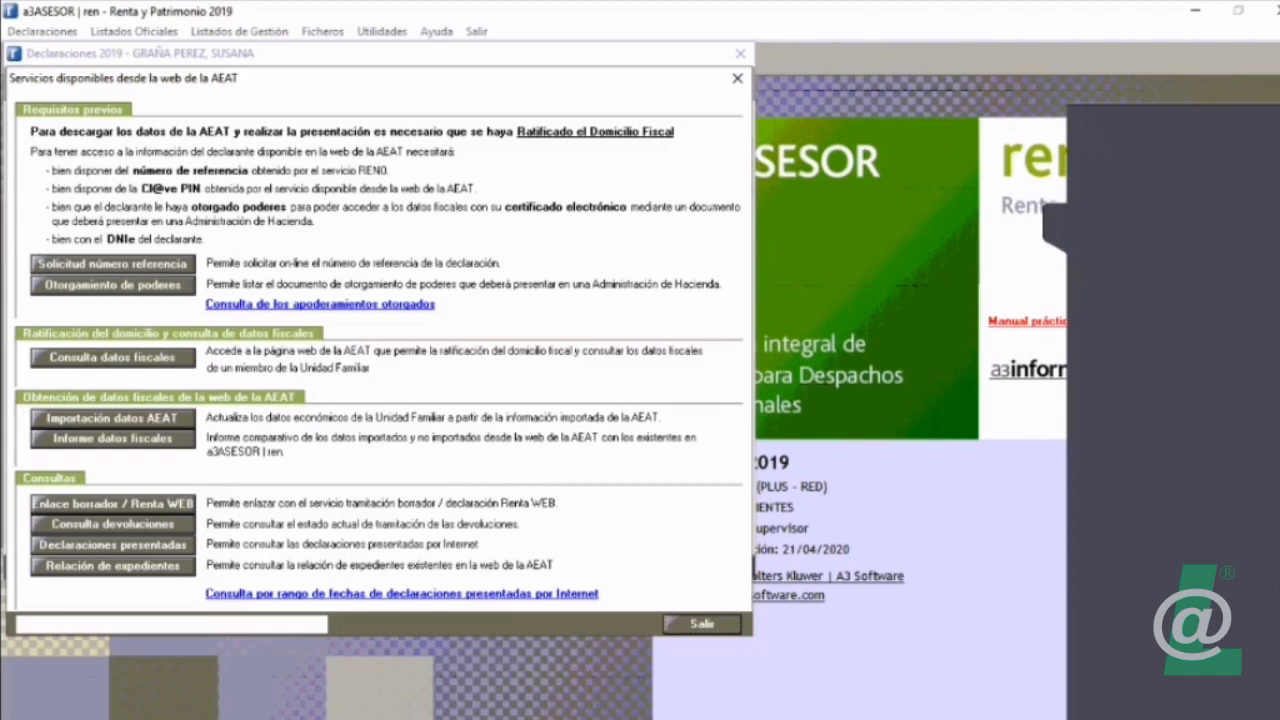
# Step: Open the reference number request and compare the data required under the DNI Permanente and No Declarante options, leaving both unselected
pyautogui.click(113, 264)
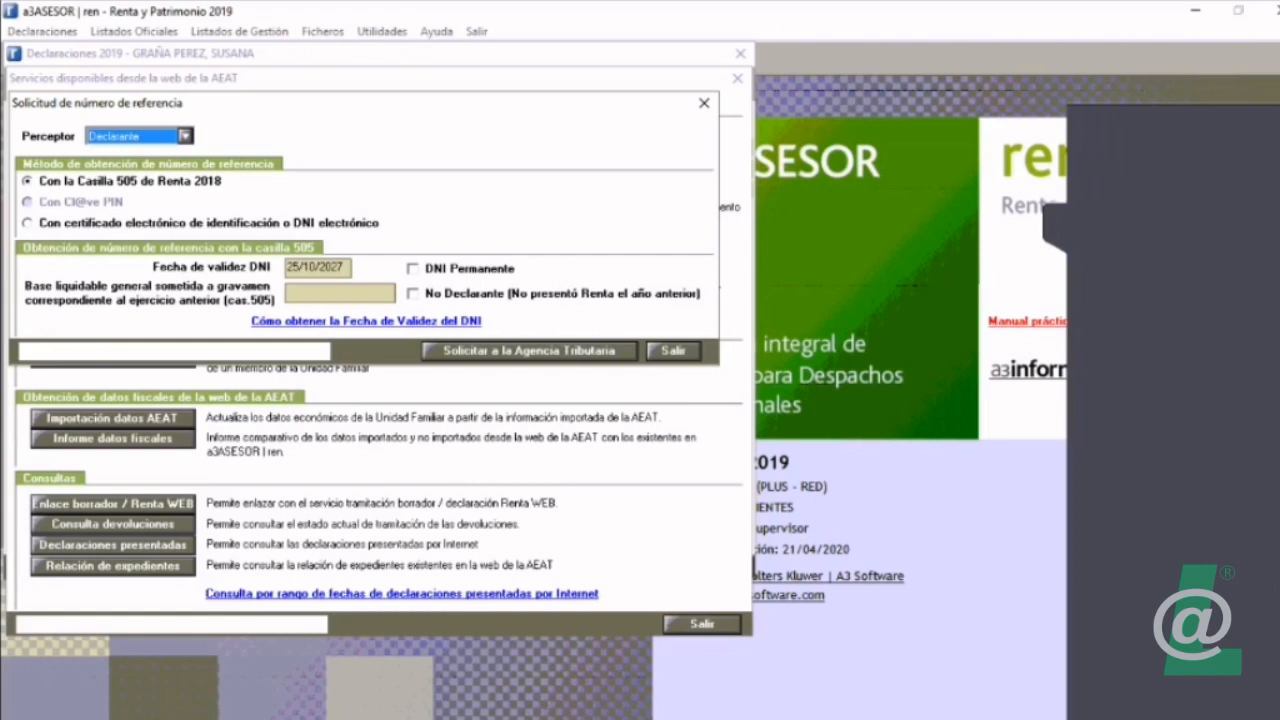
pyautogui.click(413, 269)
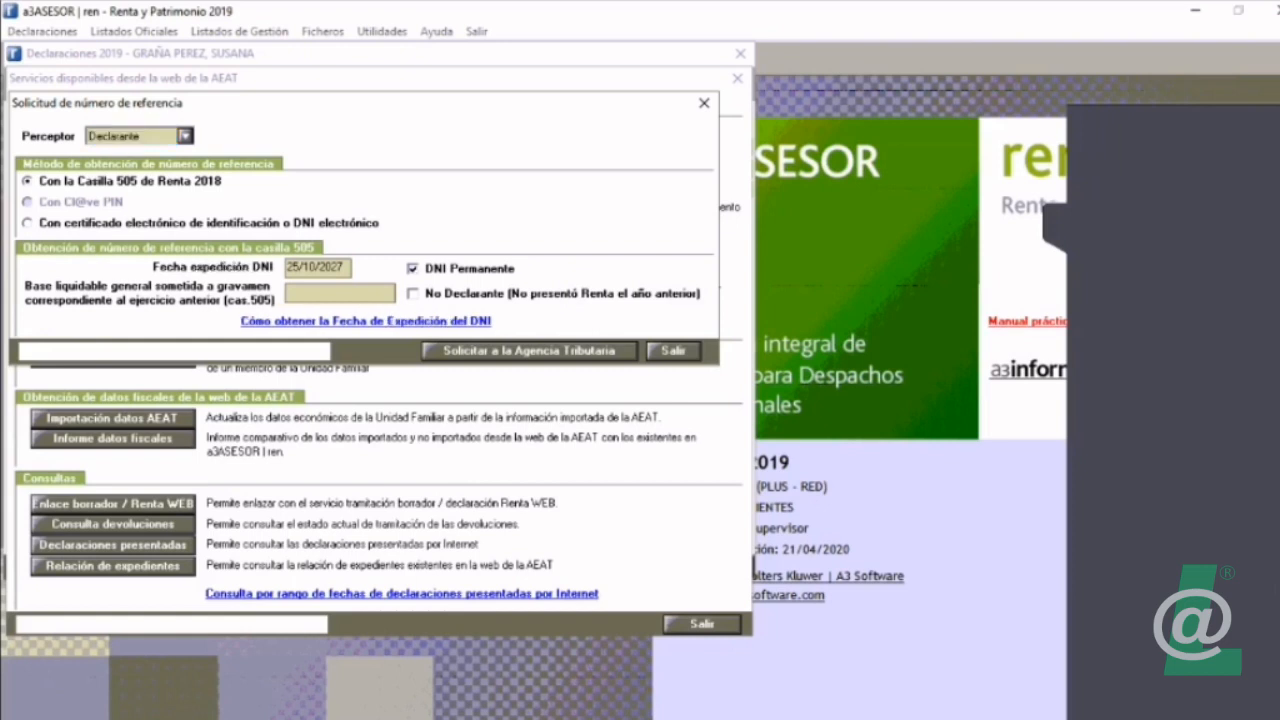
pyautogui.click(413, 269)
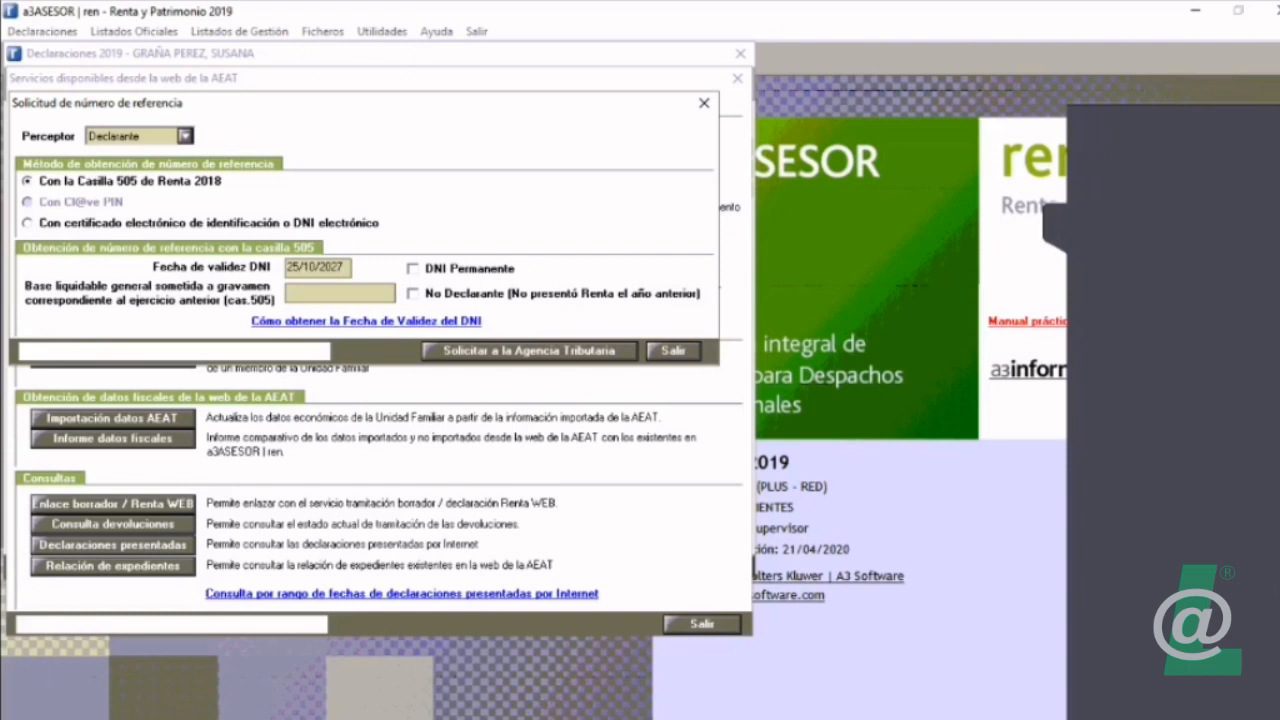
pyautogui.click(413, 294)
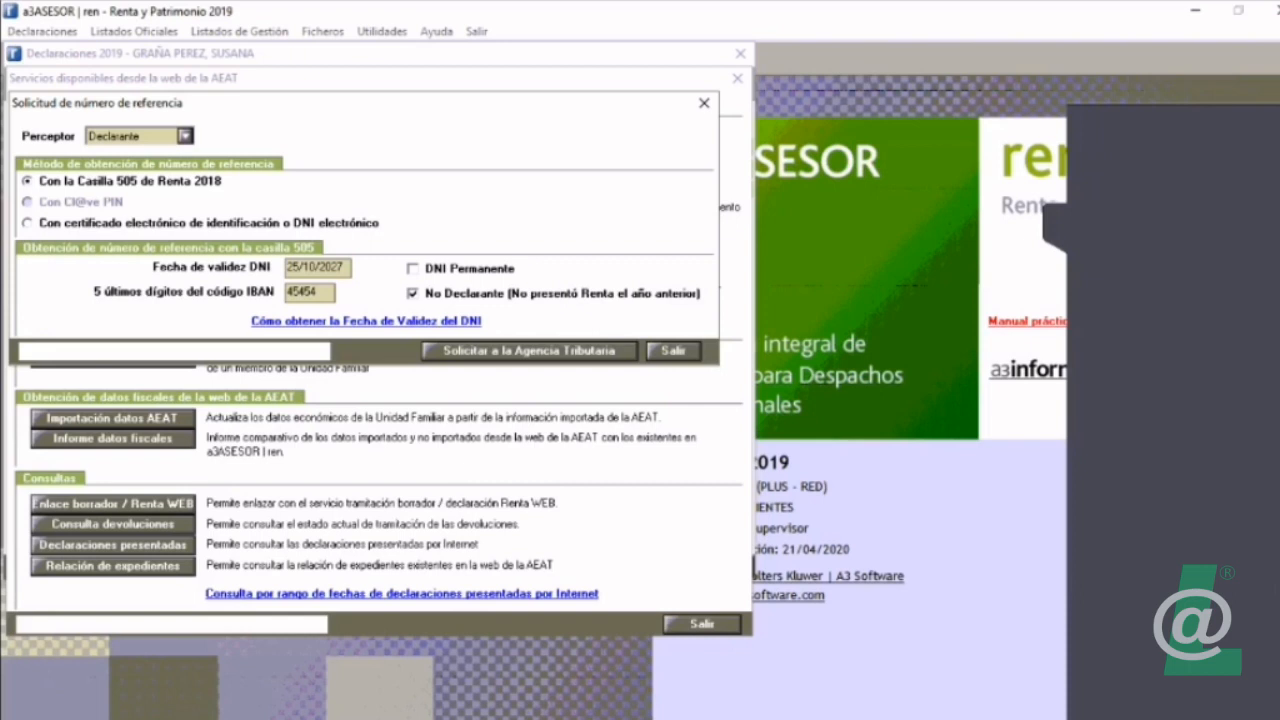
pyautogui.click(309, 293)
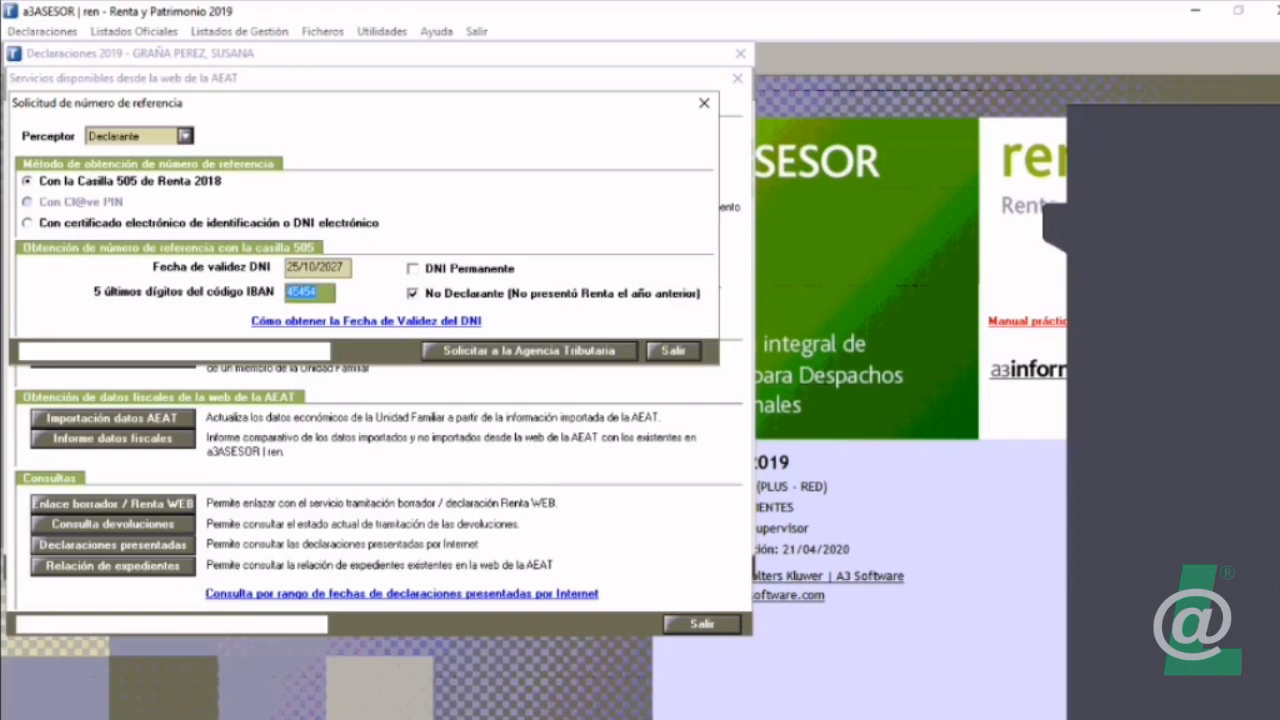
pyautogui.click(413, 294)
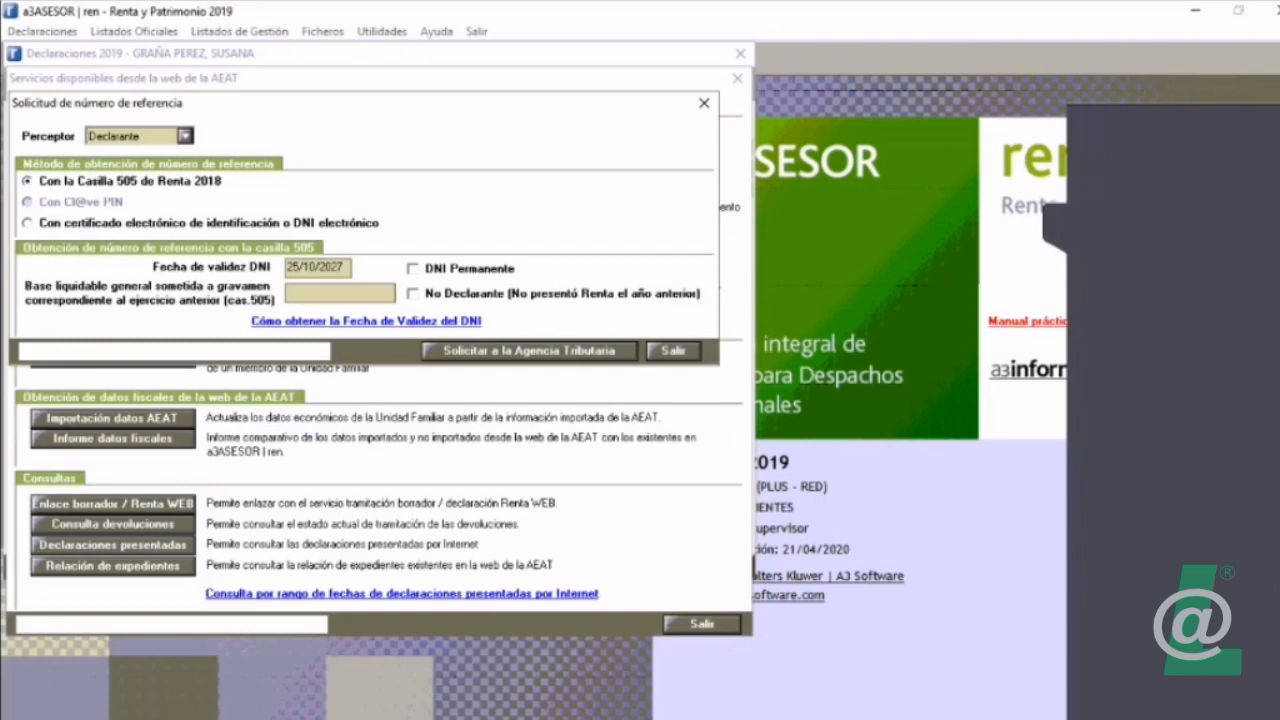
# Step: Check the permanent DNI date, the box 505 amount and the electronic certificate method in the reference number request, and leave without requesting it
pyautogui.click(412, 268)
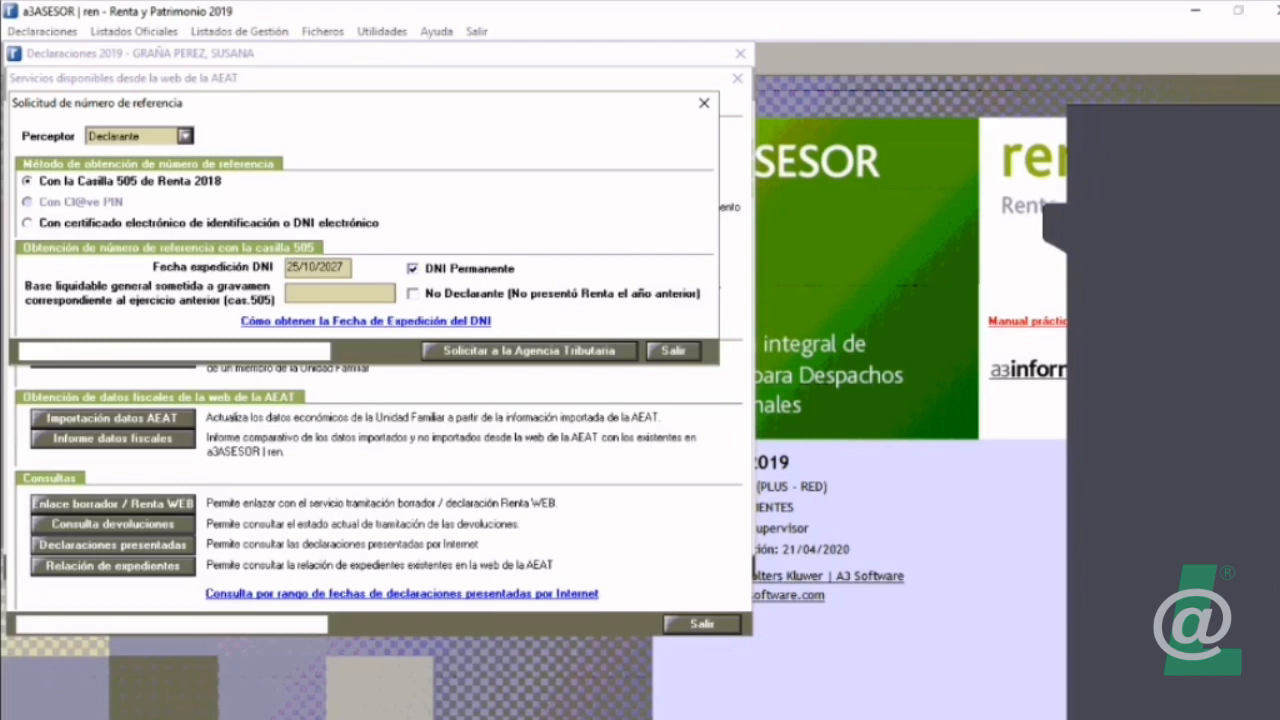
pyautogui.click(317, 268)
pyautogui.click(412, 268)
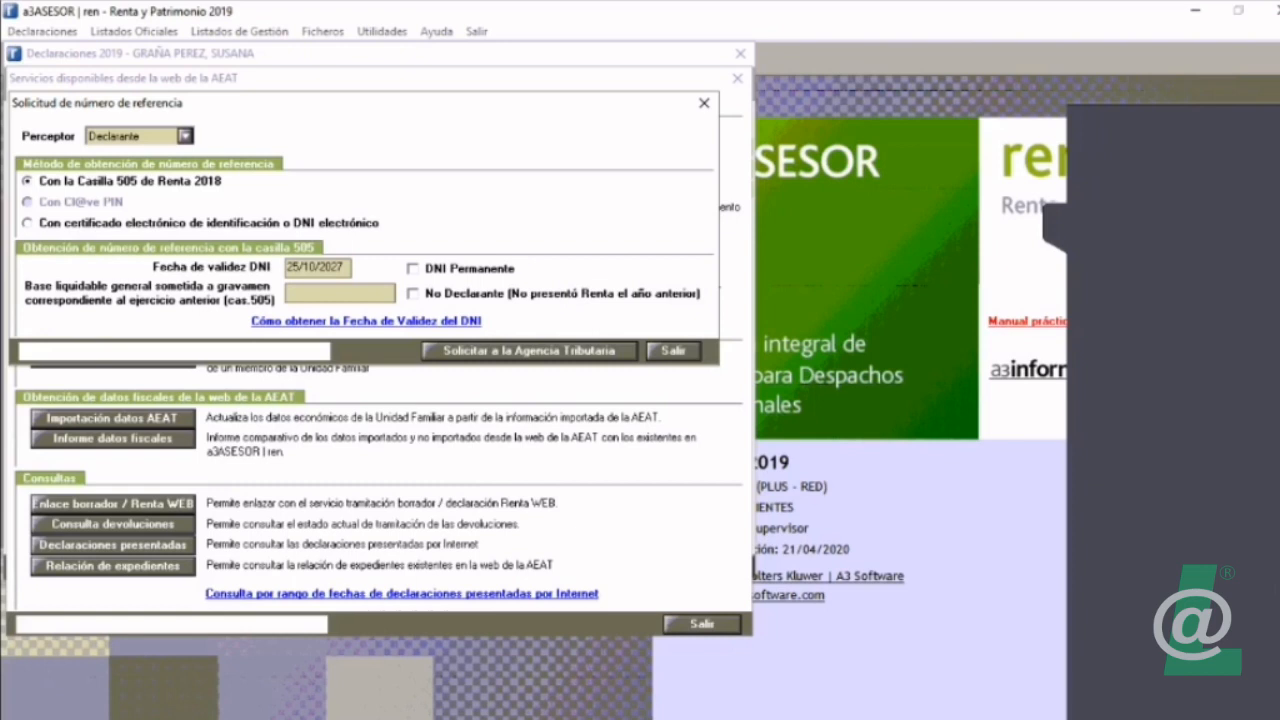
pyautogui.click(340, 293)
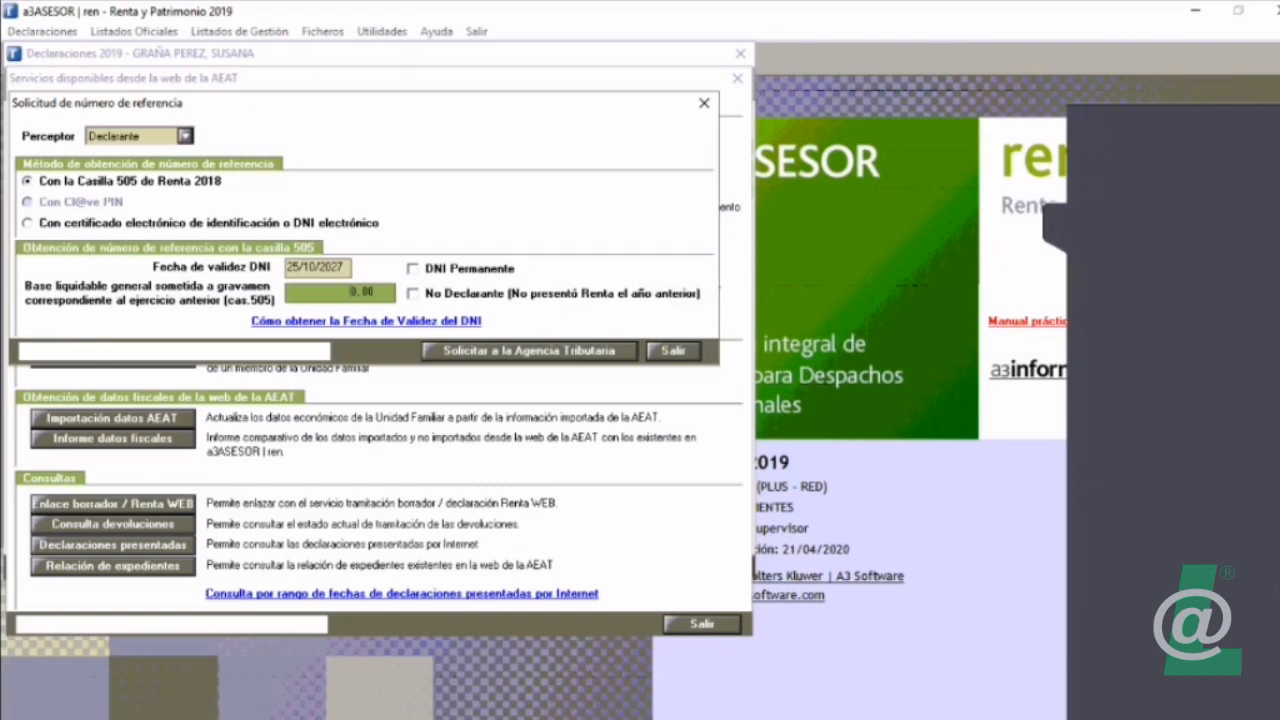
pyautogui.click(27, 223)
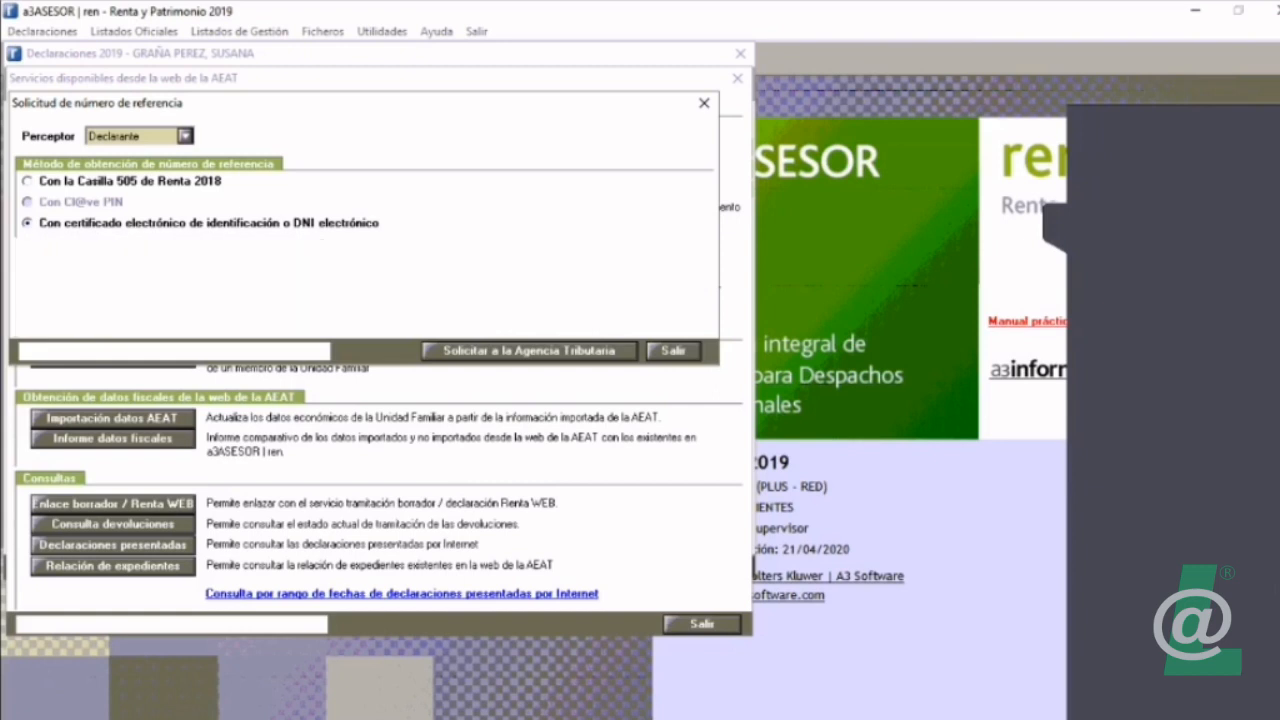
pyautogui.click(27, 181)
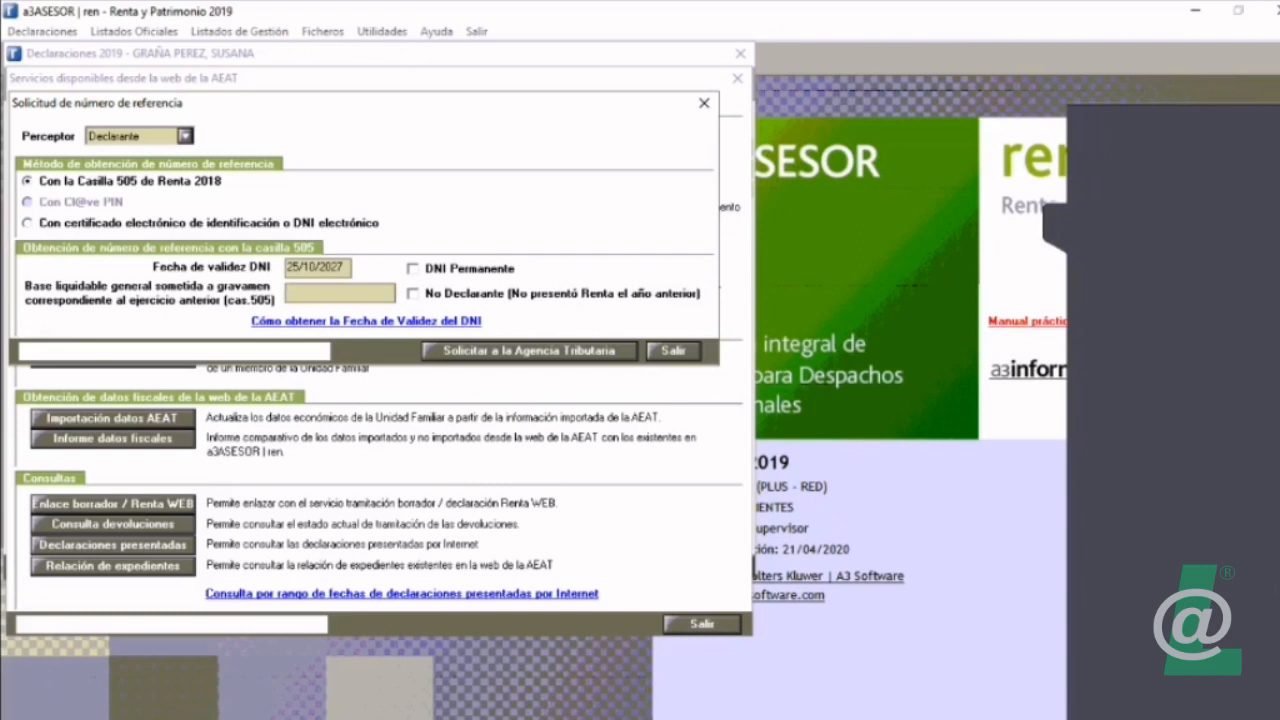
pyautogui.press('Escape')
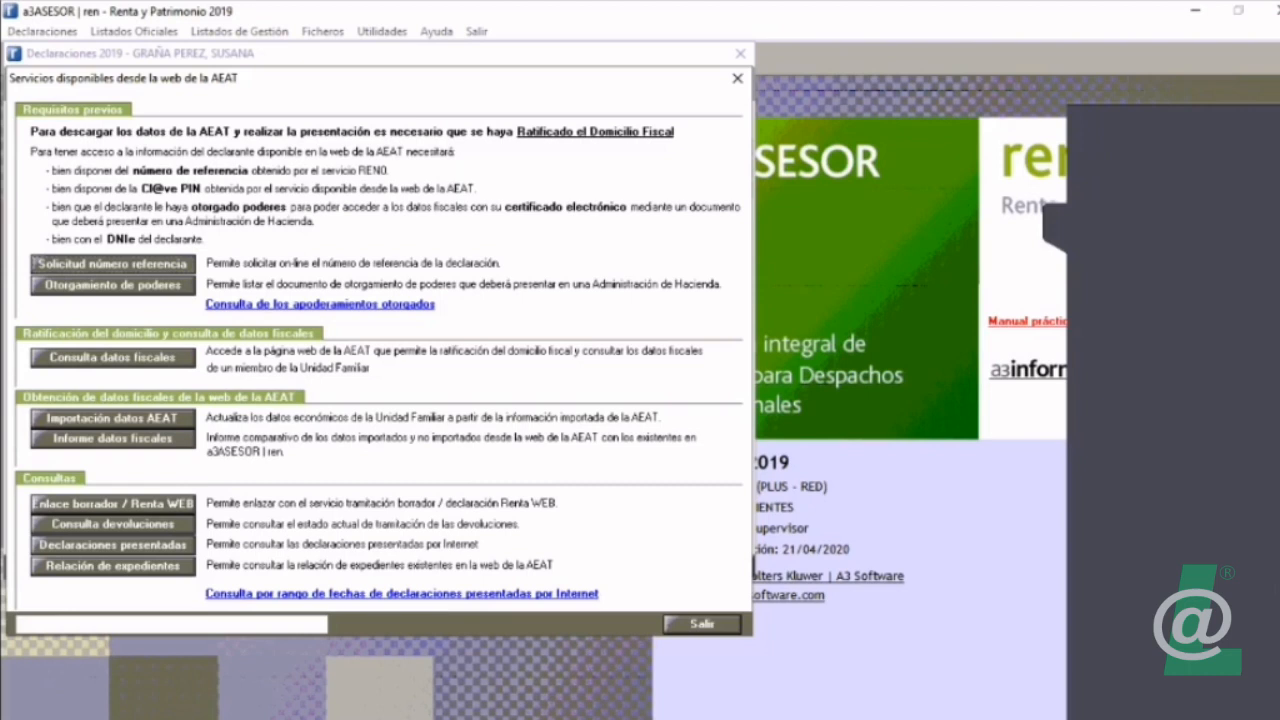
# Step: Check the reference number fields in step 1 of the AEAT data import assistant, and cancel the assistant
pyautogui.click(113, 418)
pyautogui.press('Return')
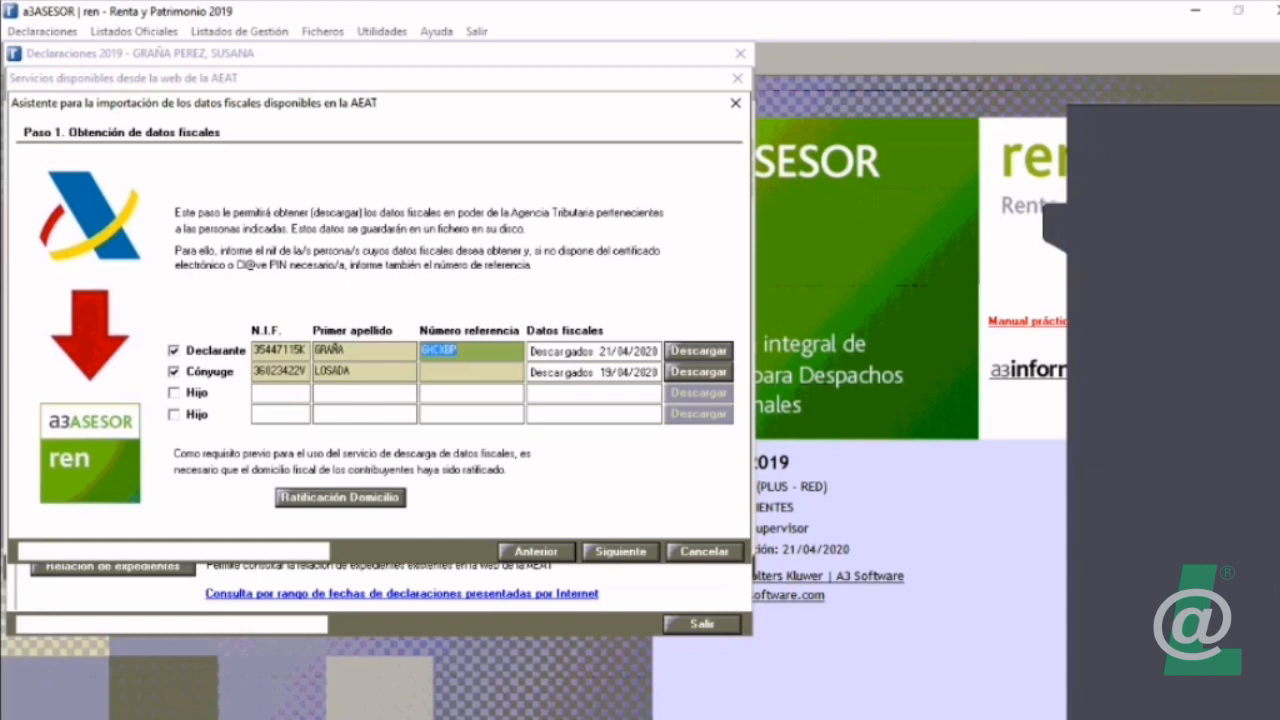
pyautogui.click(705, 552)
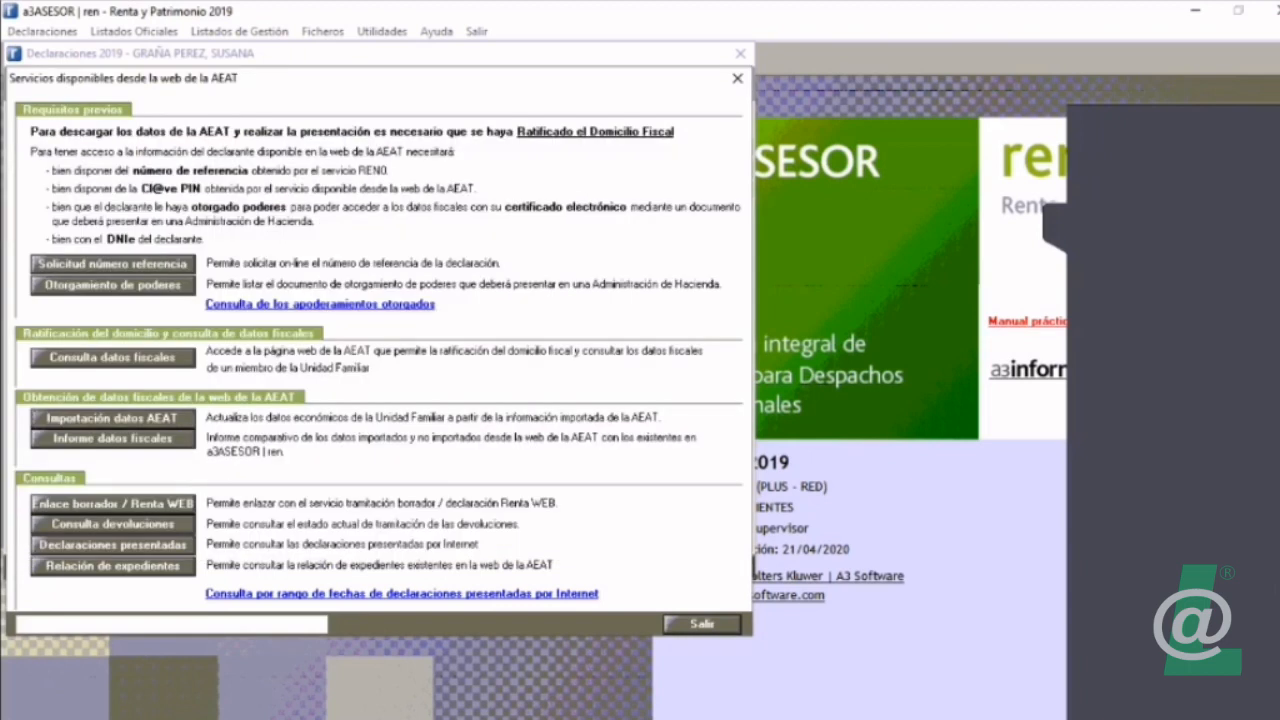
# Step: Link to the declarant's Renta WEB draft at the AEAT, look through its identification data form, and close the link
pyautogui.click(113, 504)
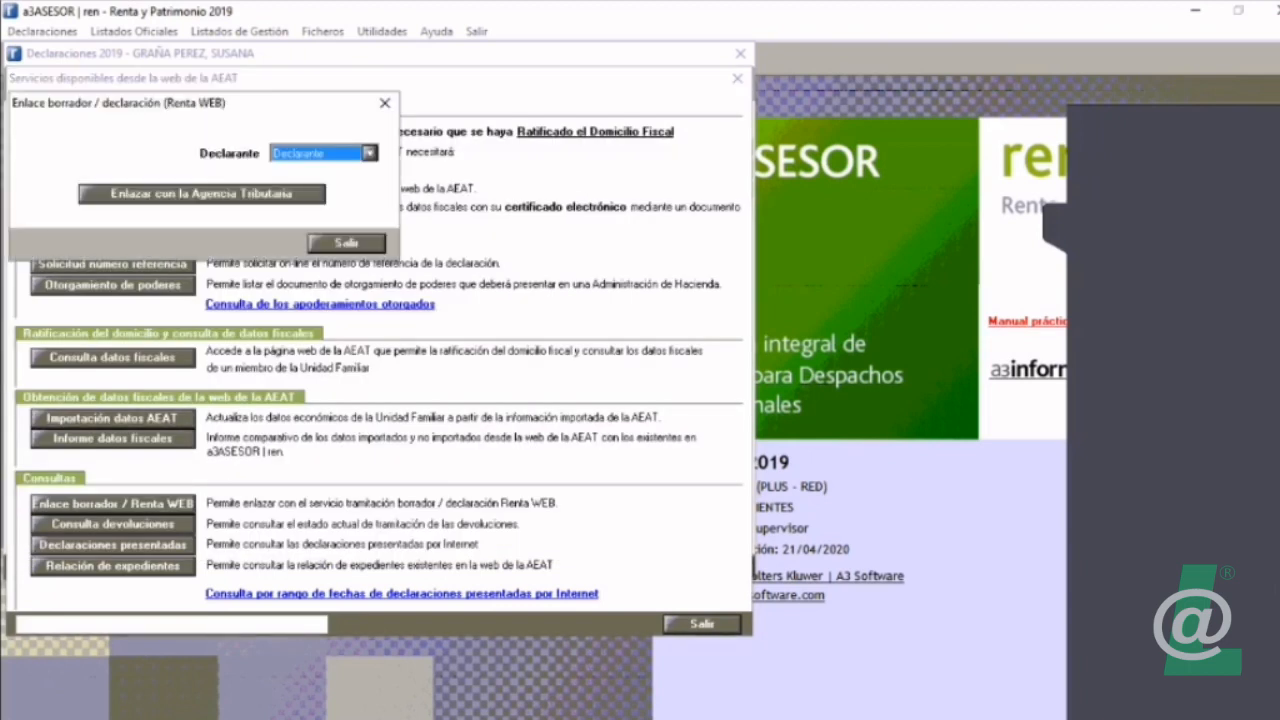
pyautogui.press('Tab')
pyautogui.press('Return')
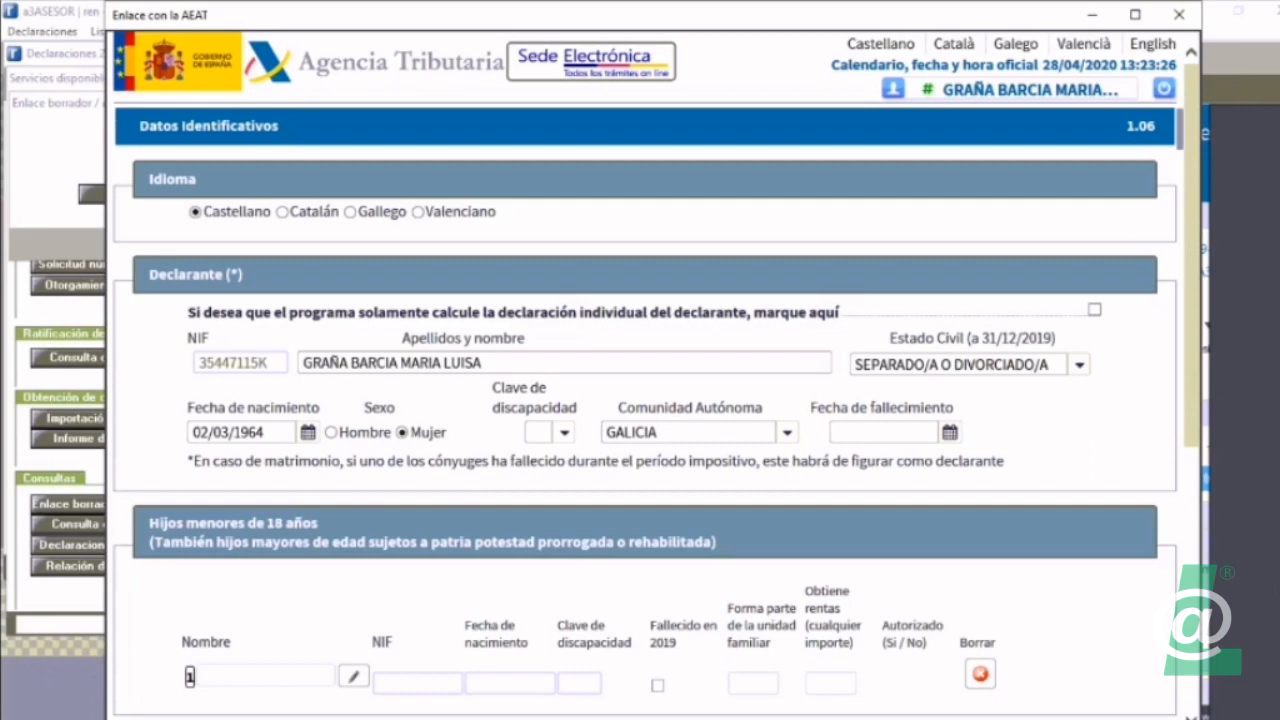
pyautogui.moveTo(1191, 250); pyautogui.dragTo(1191, 515)
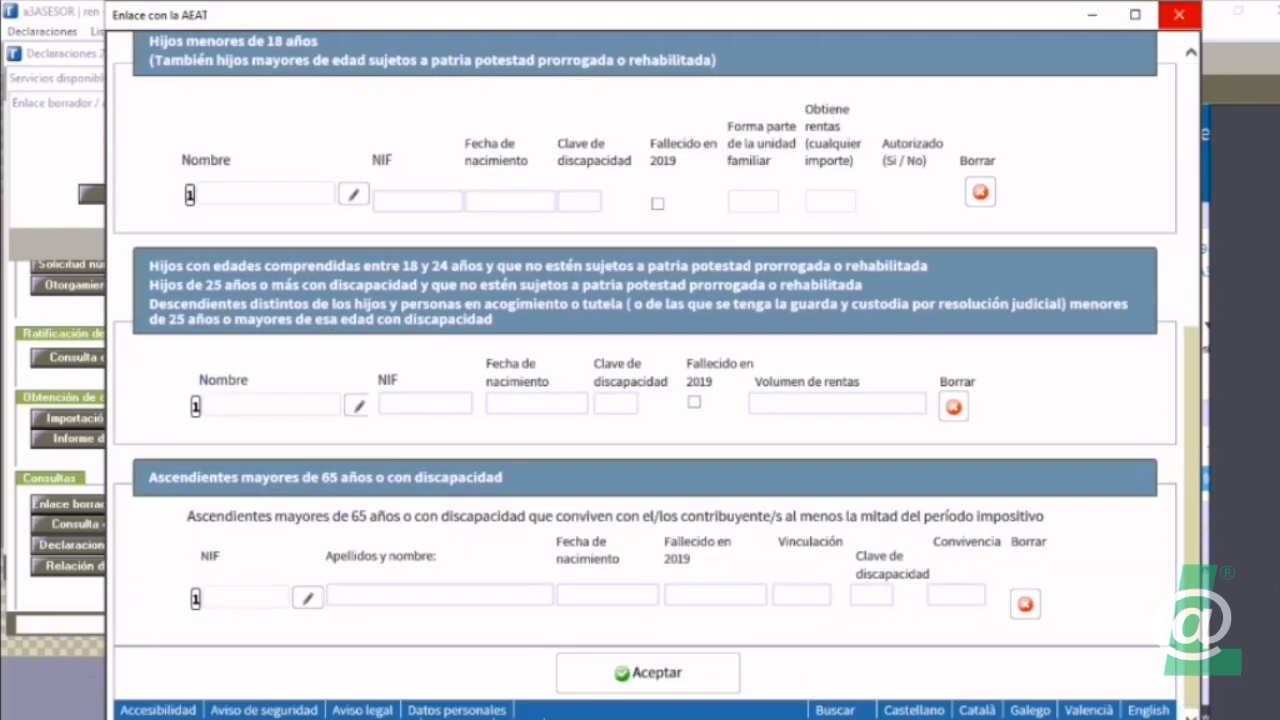
pyautogui.click(1179, 14)
pyautogui.press('Escape')
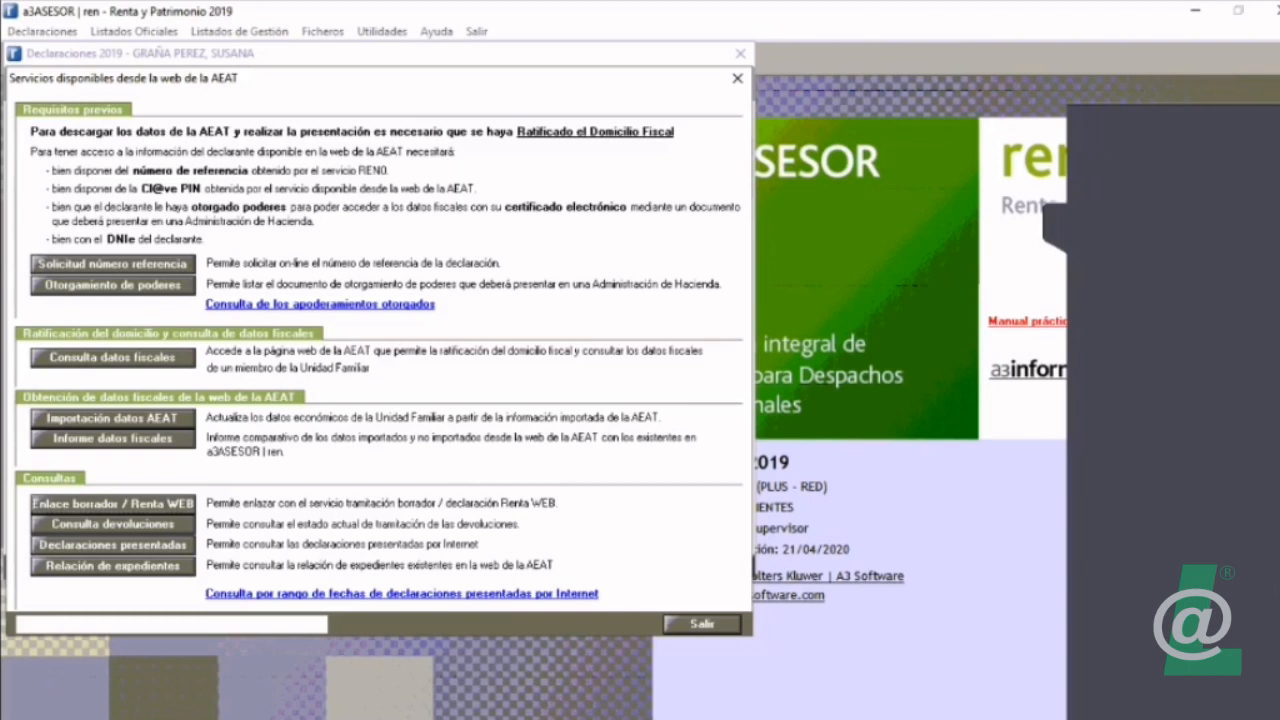
# Step: Advance the AEAT fiscal data import assistant to step 2, the work income selection, and hide the window help
pyautogui.click(113, 418)
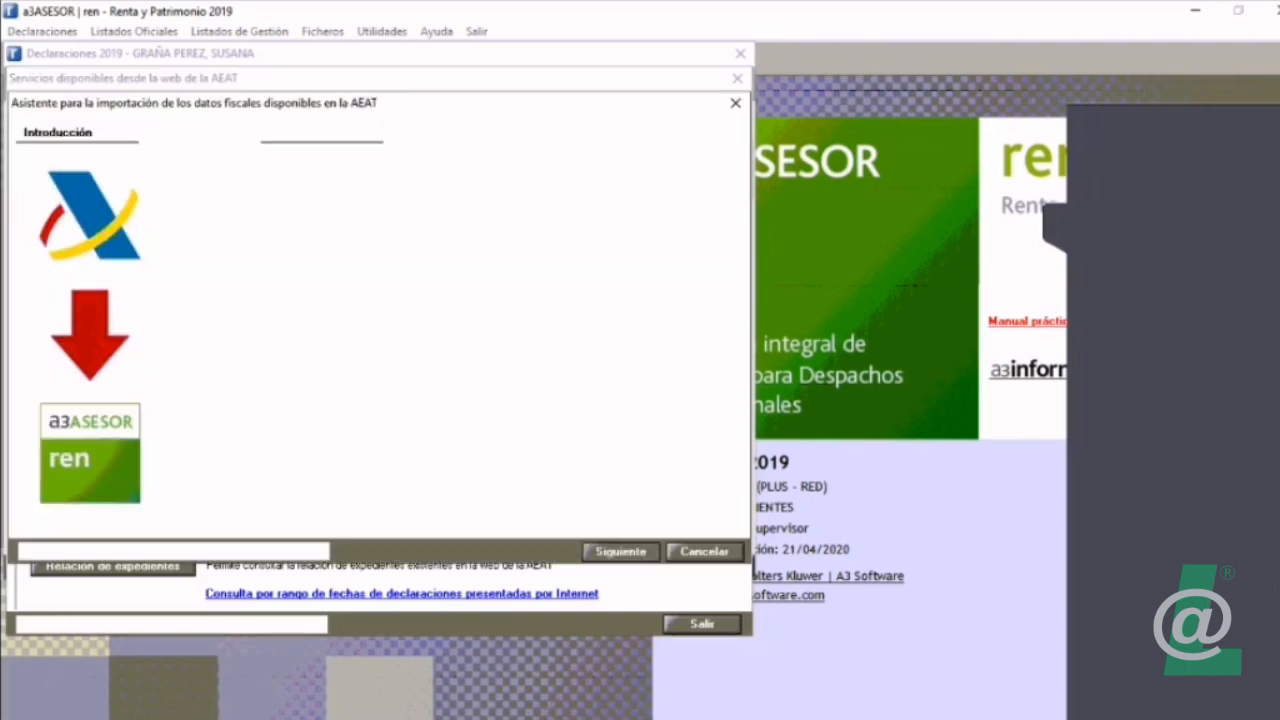
pyautogui.click(621, 552)
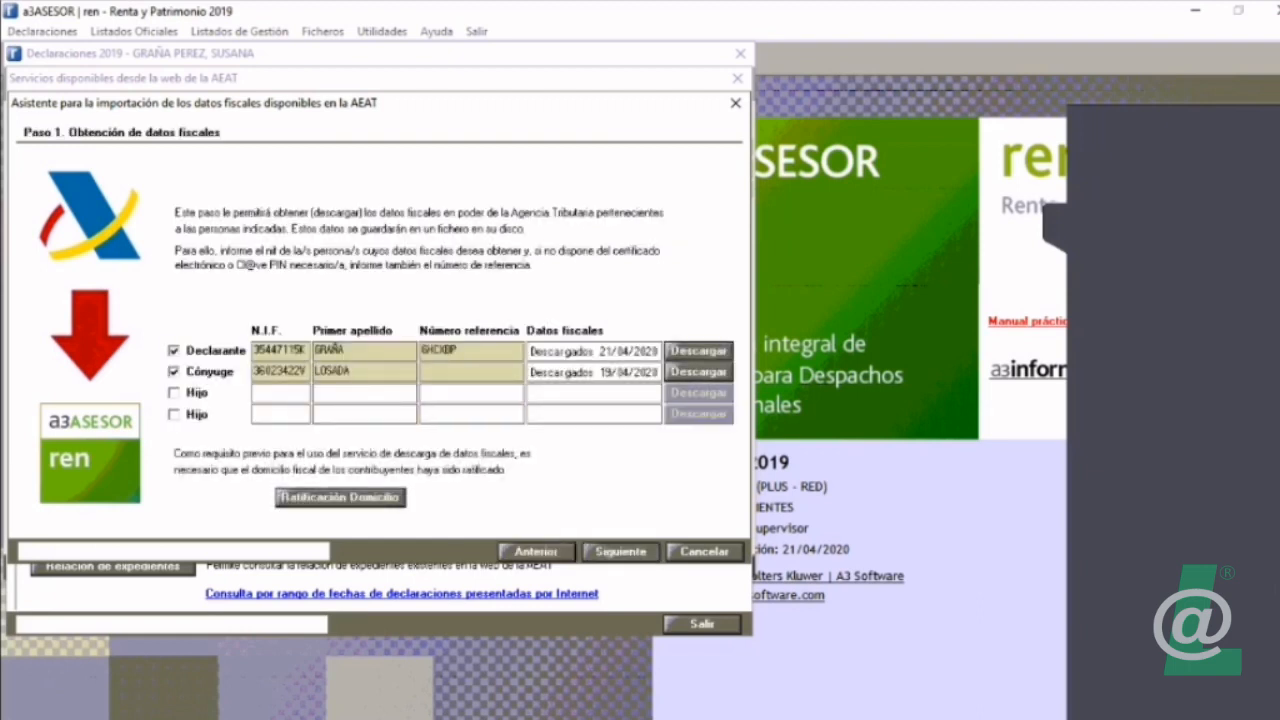
pyautogui.click(621, 552)
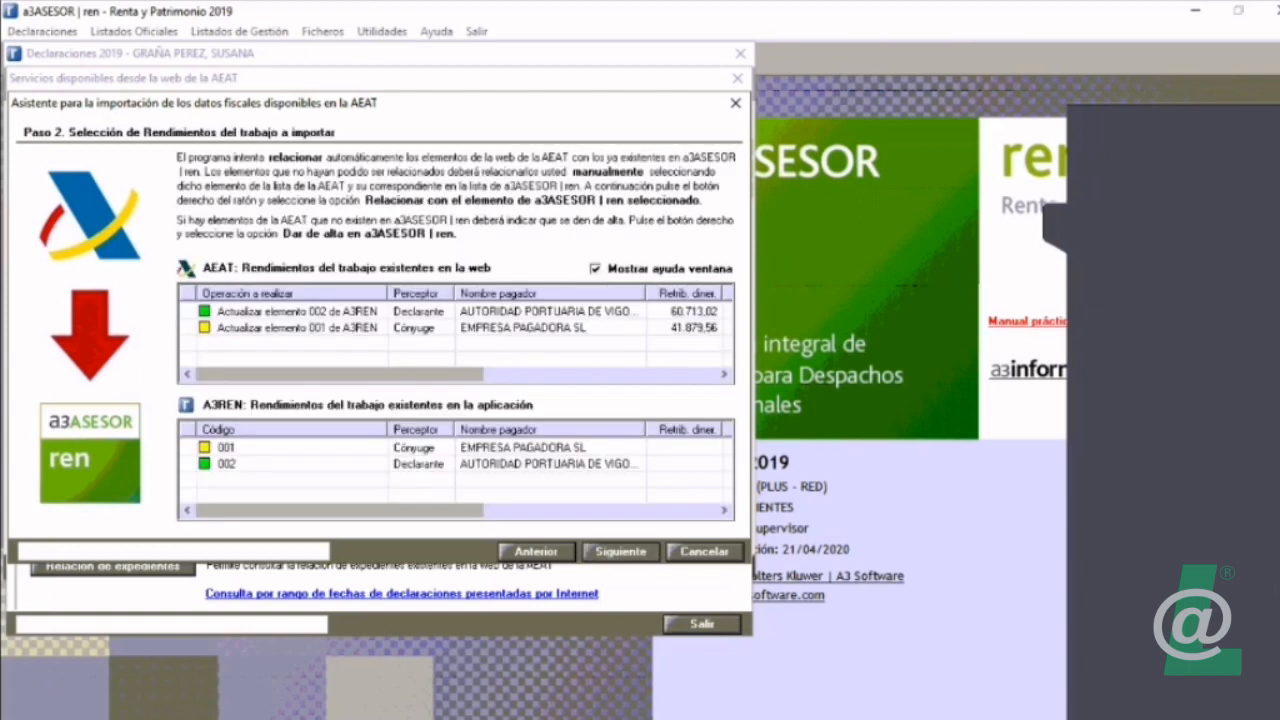
pyautogui.click(596, 269)
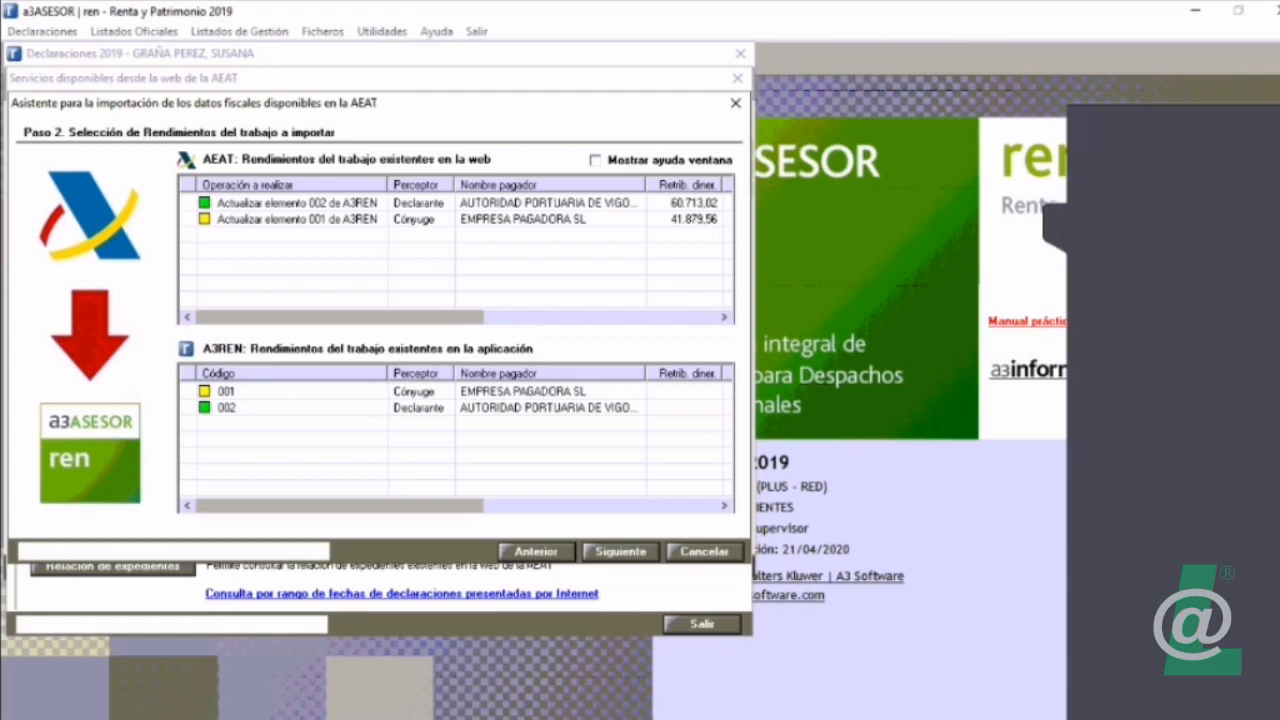
# Step: Inspect the work income matching by selecting application element 002 and the spouse's AEAT entry from EMPRESA PAGADORA SL
pyautogui.click(456, 408)
pyautogui.moveTo(400, 506)
pyautogui.mouseDown()
pyautogui.moveTo(613, 506)
pyautogui.moveTo(400, 506)
pyautogui.mouseUp()
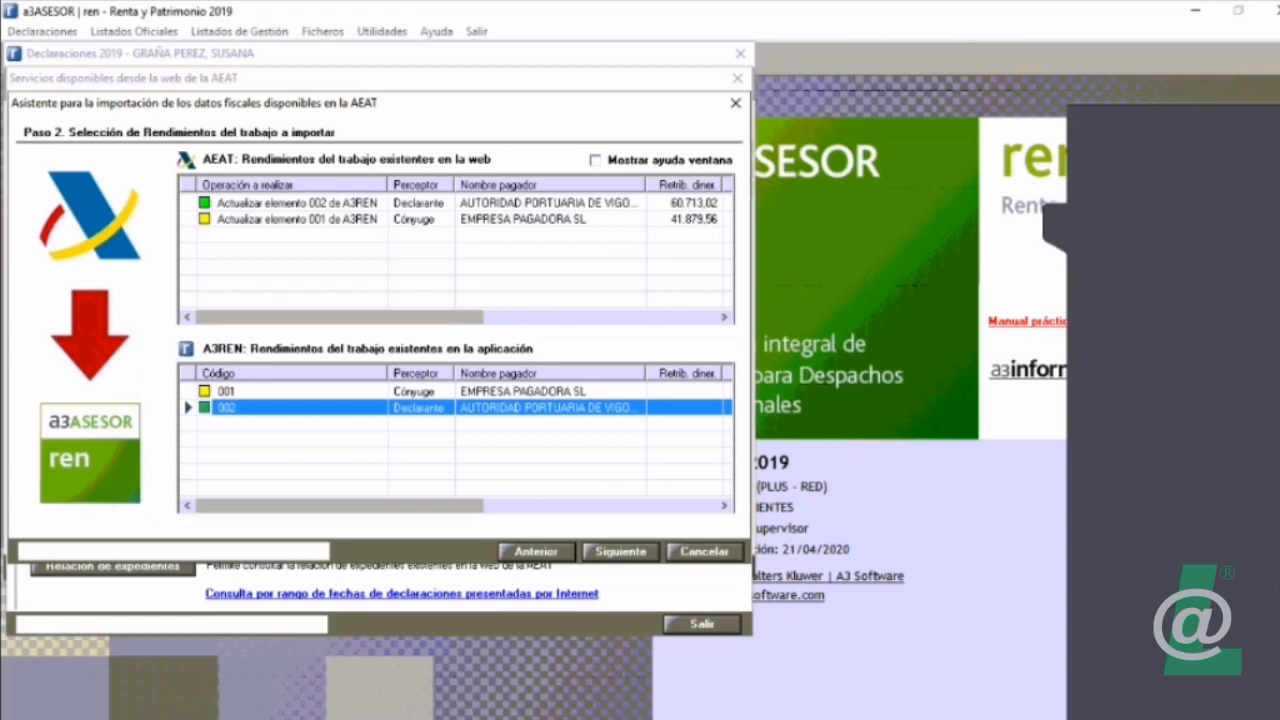
pyautogui.click(300, 218)
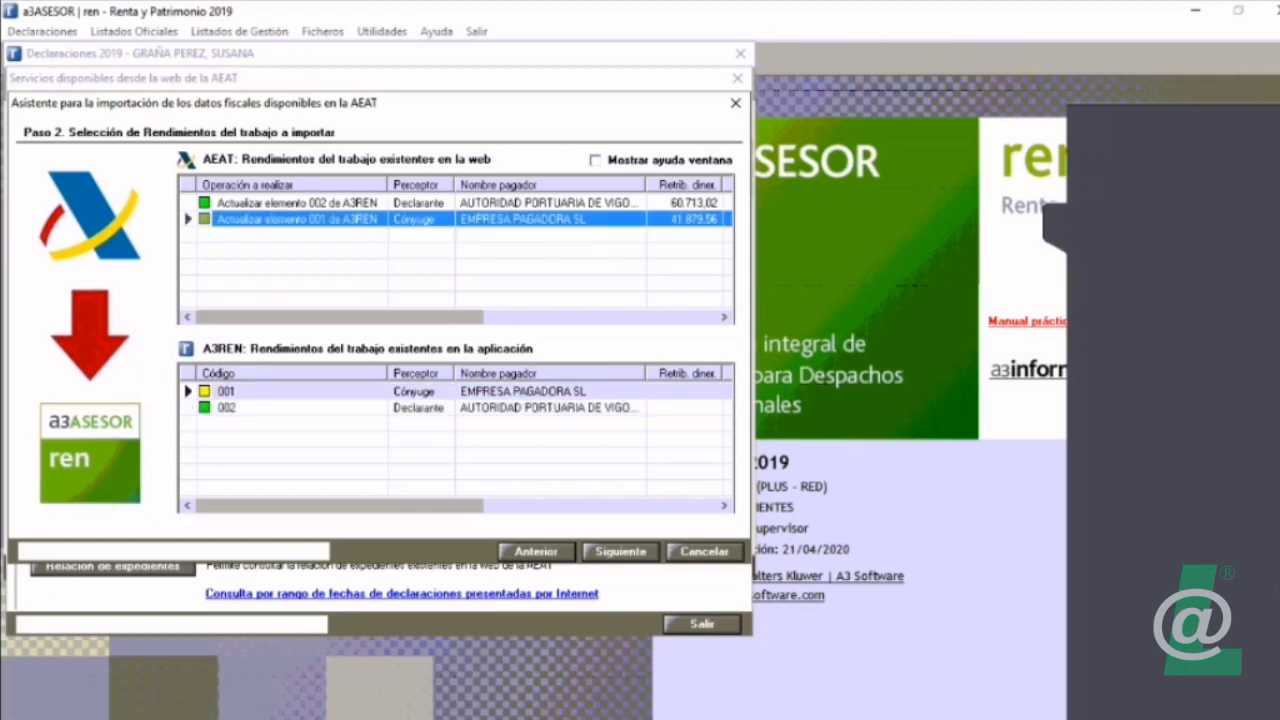
# Step: Compare the matched work income entries by selecting the declarant's and spouse's AEAT rows and application element 002
pyautogui.click(300, 203)
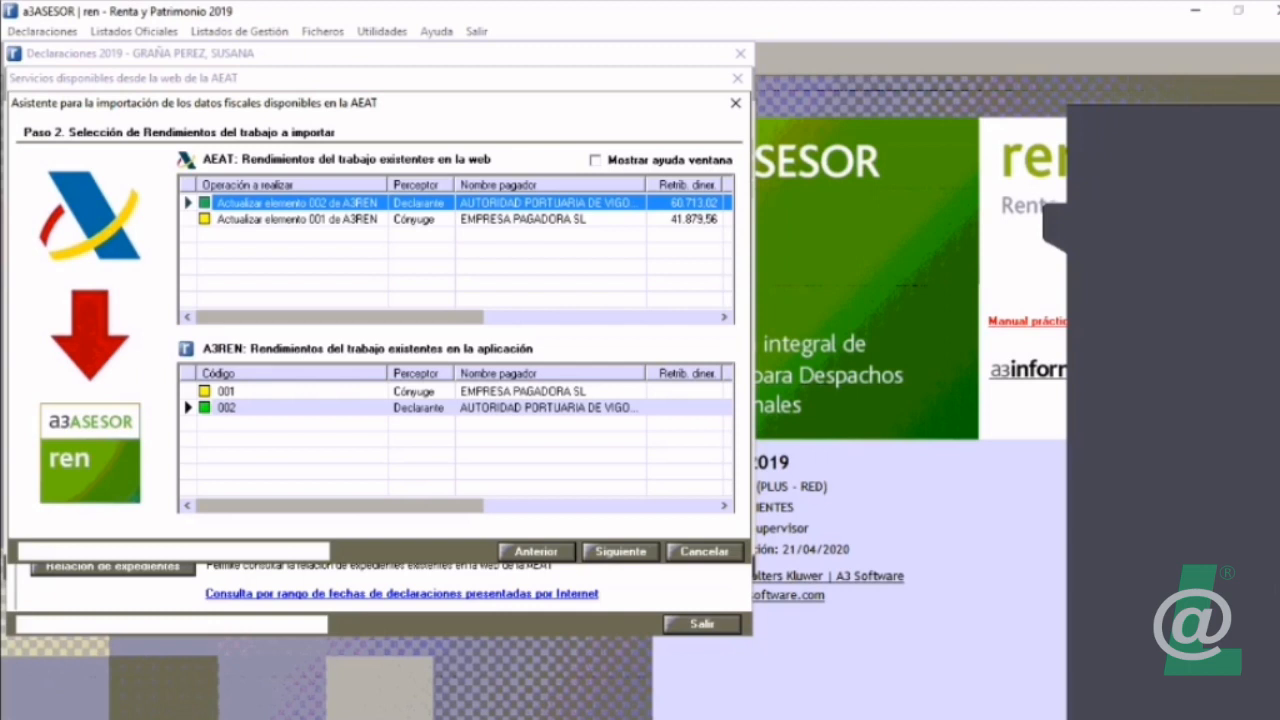
pyautogui.click(300, 219)
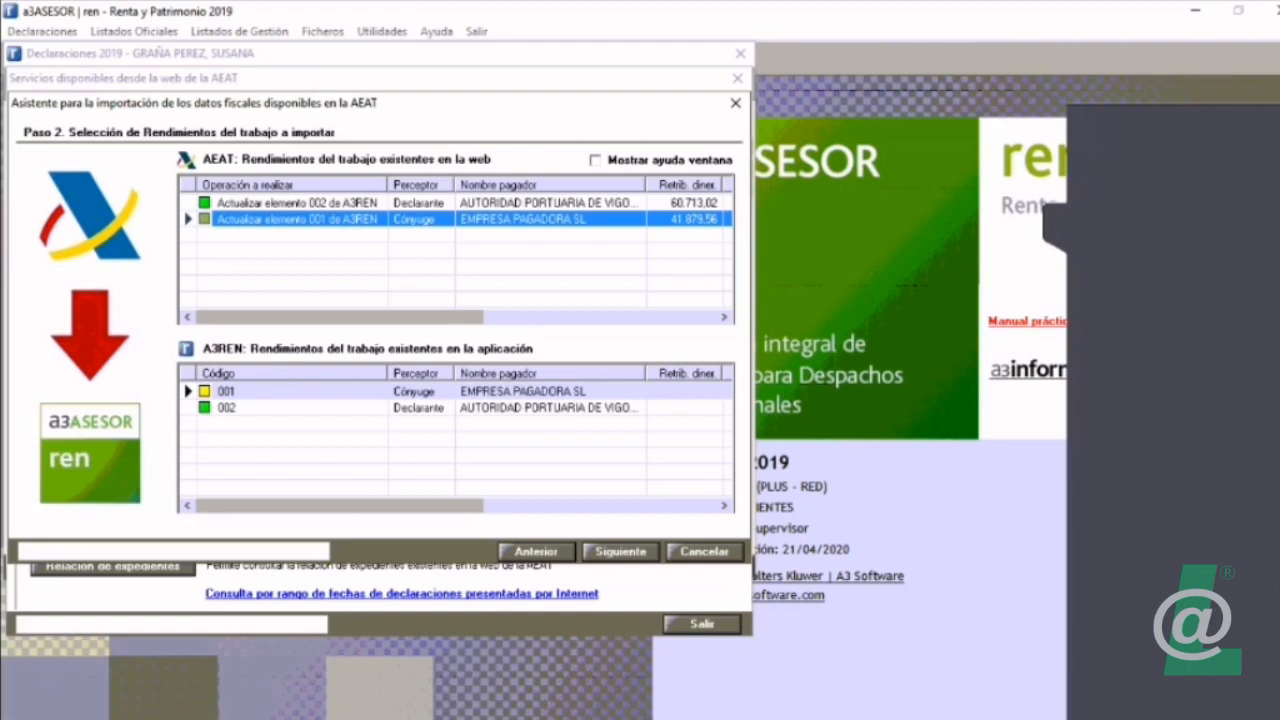
pyautogui.click(300, 203)
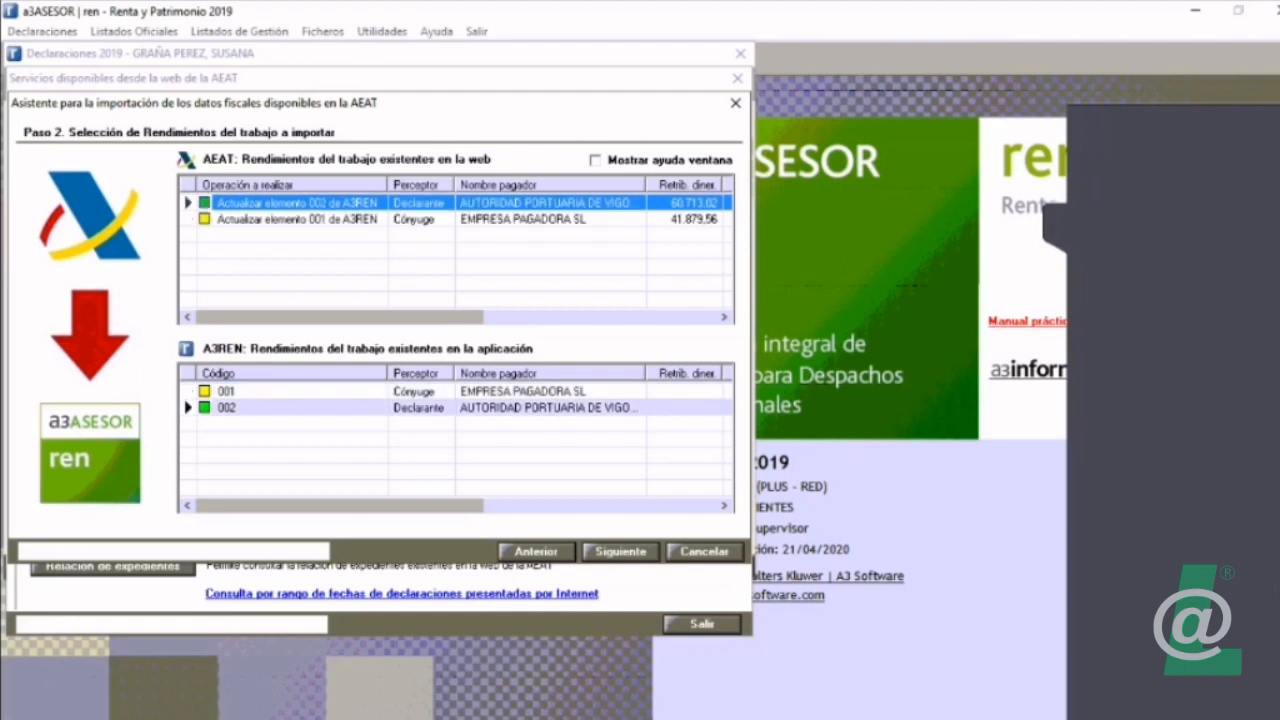
pyautogui.click(300, 408)
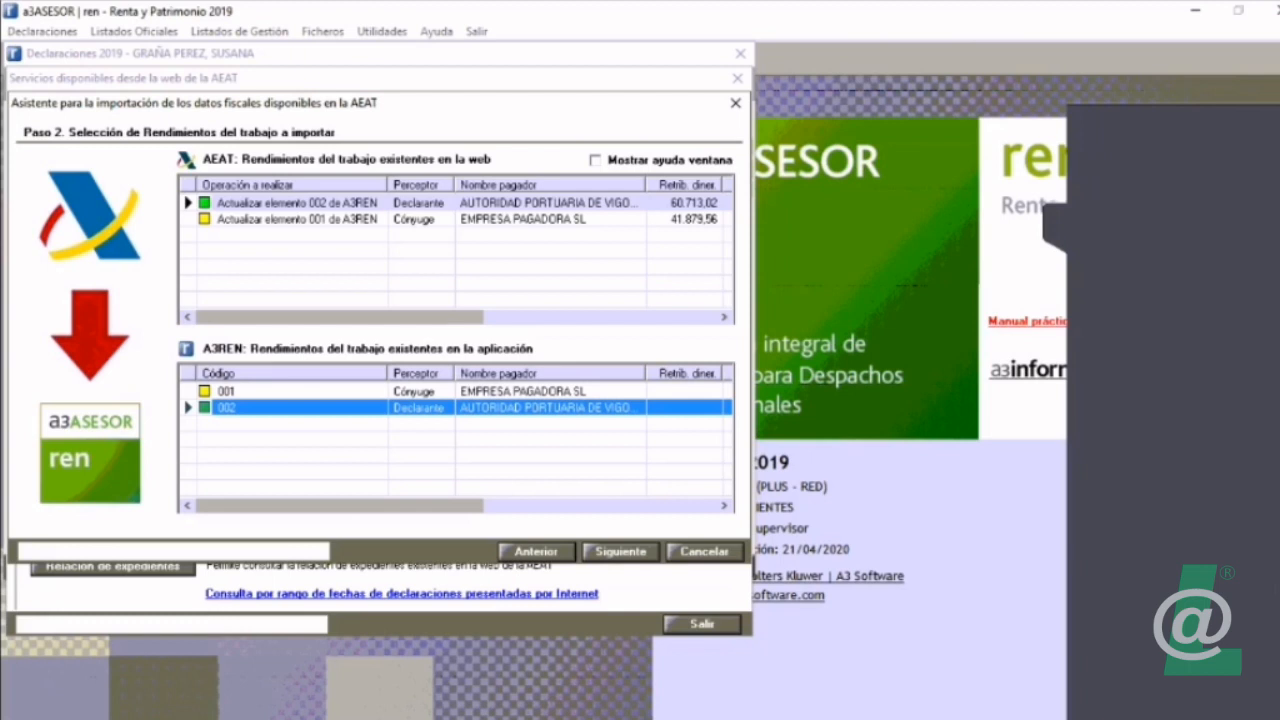
pyautogui.moveTo(340, 506)
pyautogui.mouseDown()
pyautogui.moveTo(552, 506)
pyautogui.moveTo(338, 506)
pyautogui.mouseUp()
# Step: Unlink the spouse's AEAT entry from EMPRESA PAGADORA SL, then cancel the import assistant and leave the AEAT services window
pyautogui.click(298, 219)
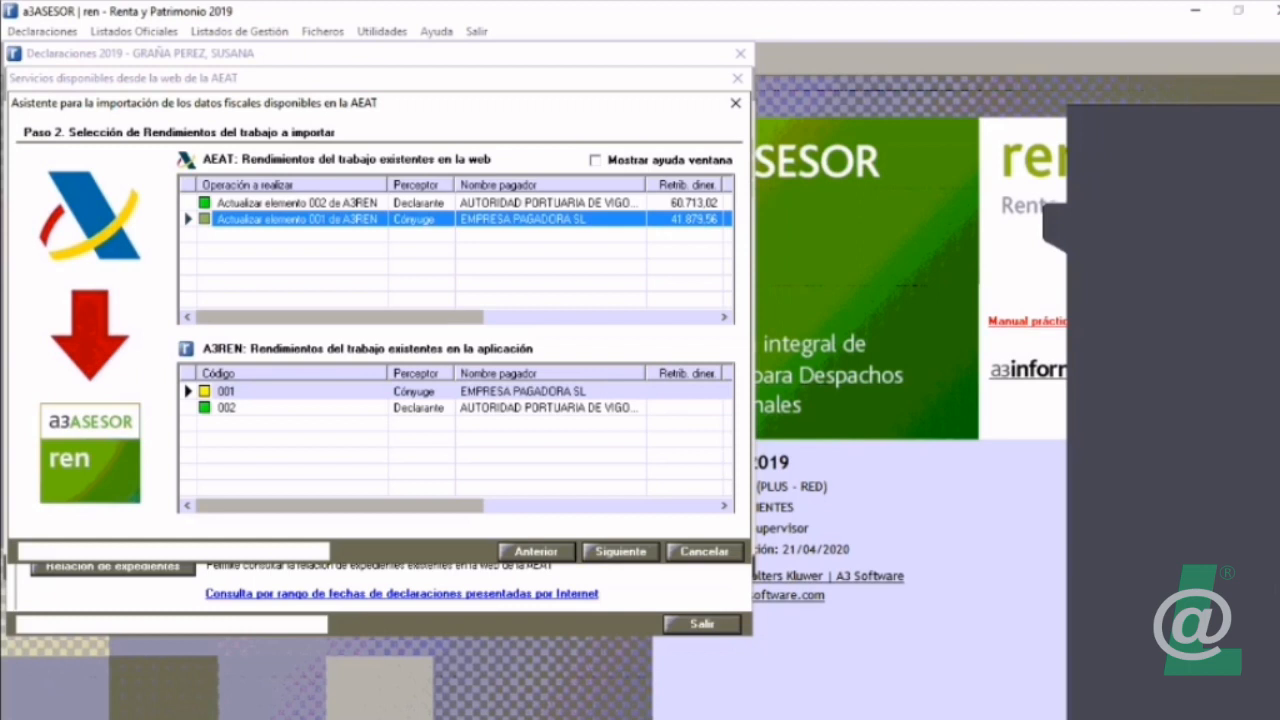
pyautogui.rightClick(321, 220)
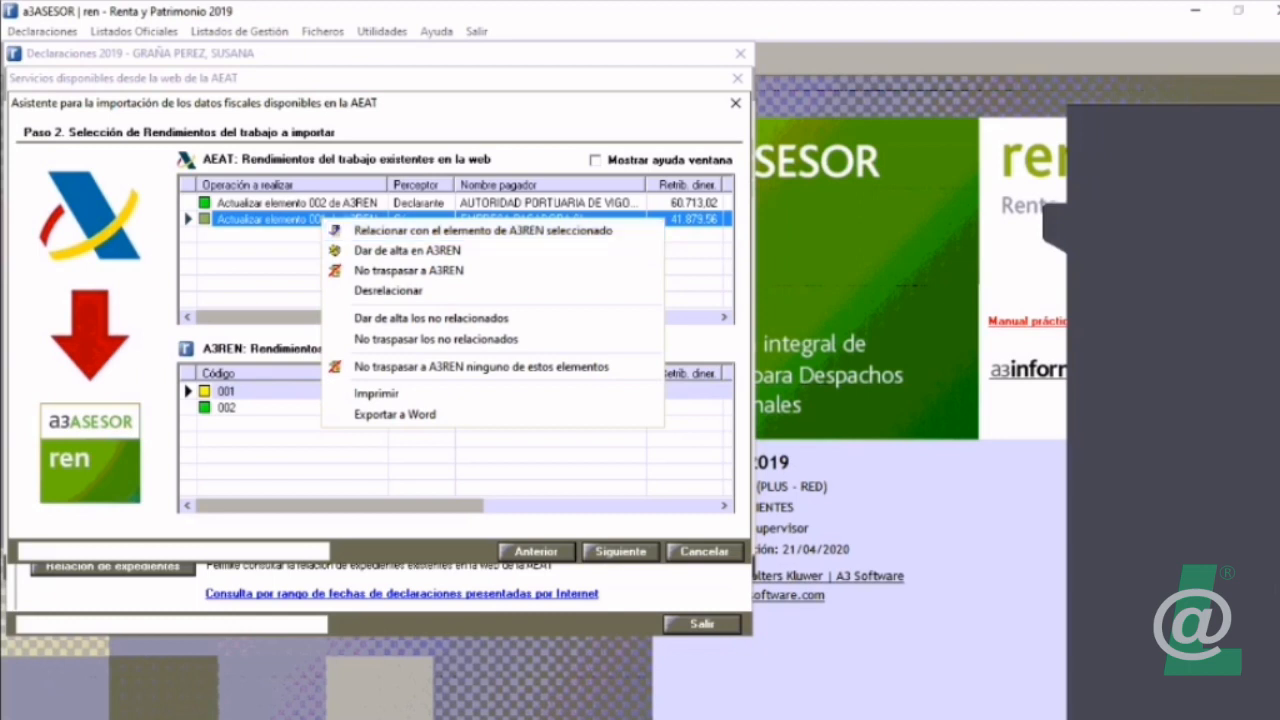
pyautogui.press('Escape')
pyautogui.click(296, 392)
pyautogui.rightClick(296, 392)
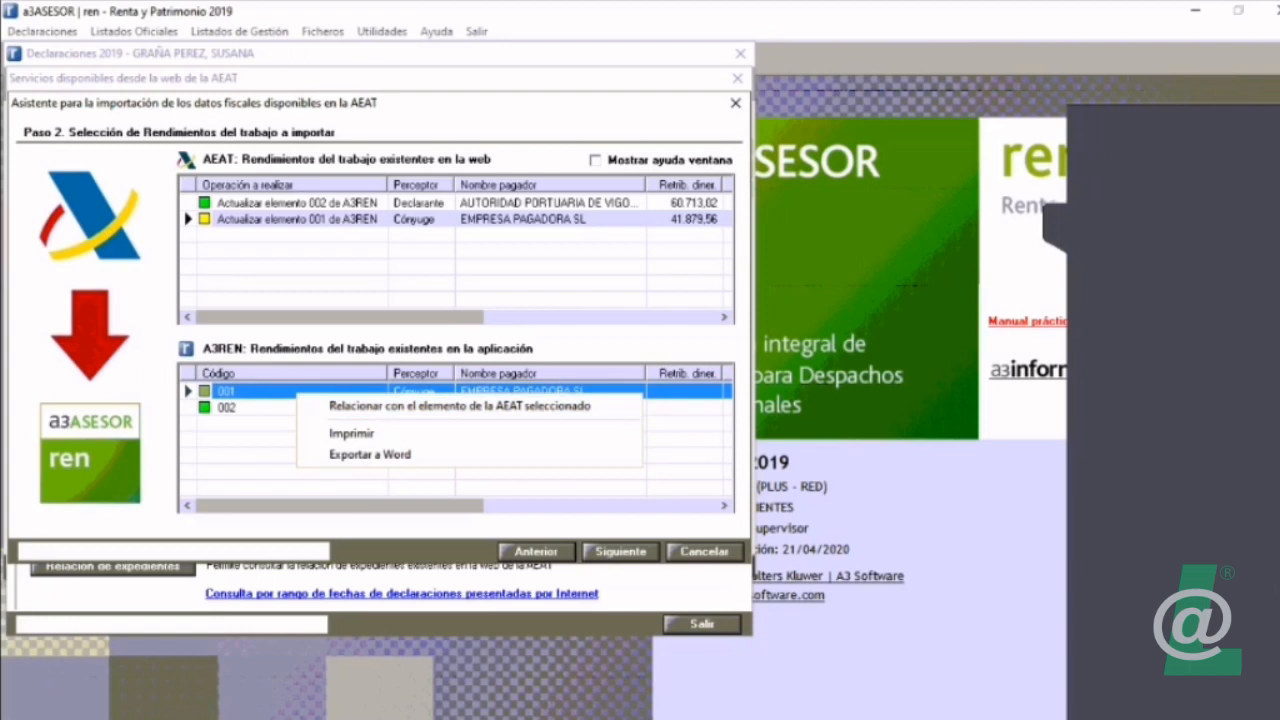
pyautogui.click(249, 219)
pyautogui.rightClick(249, 219)
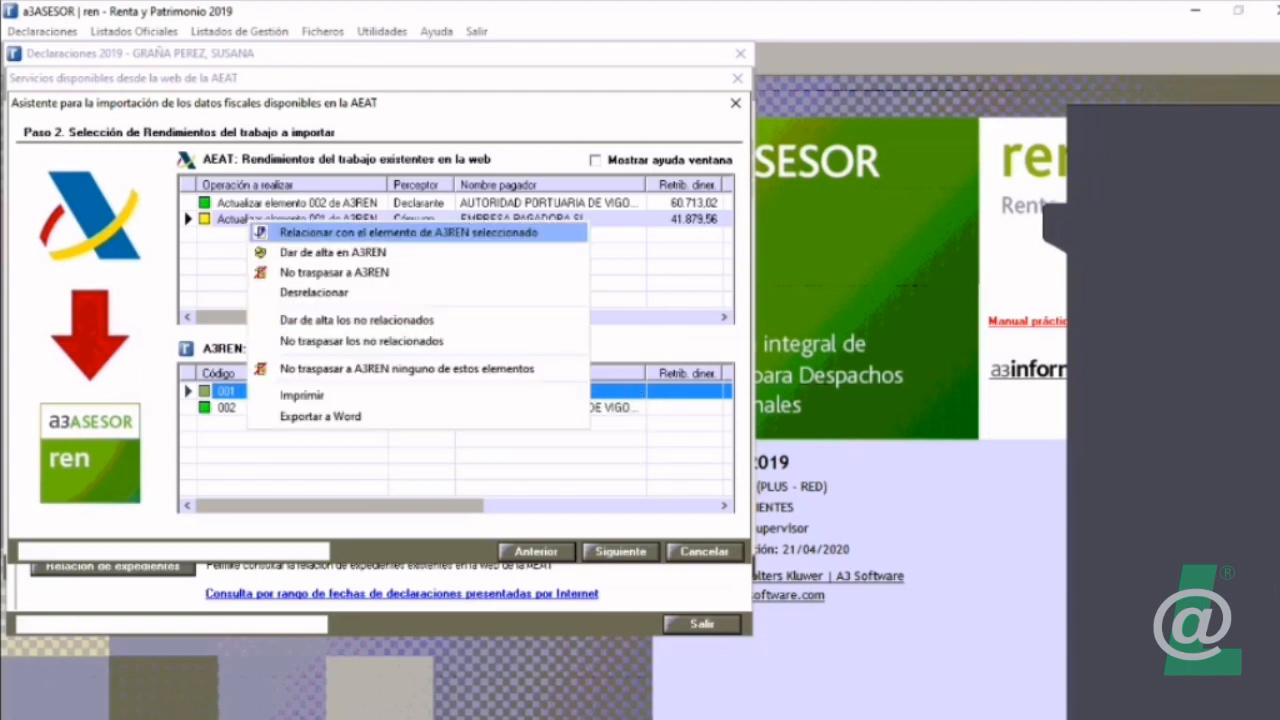
pyautogui.click(314, 292)
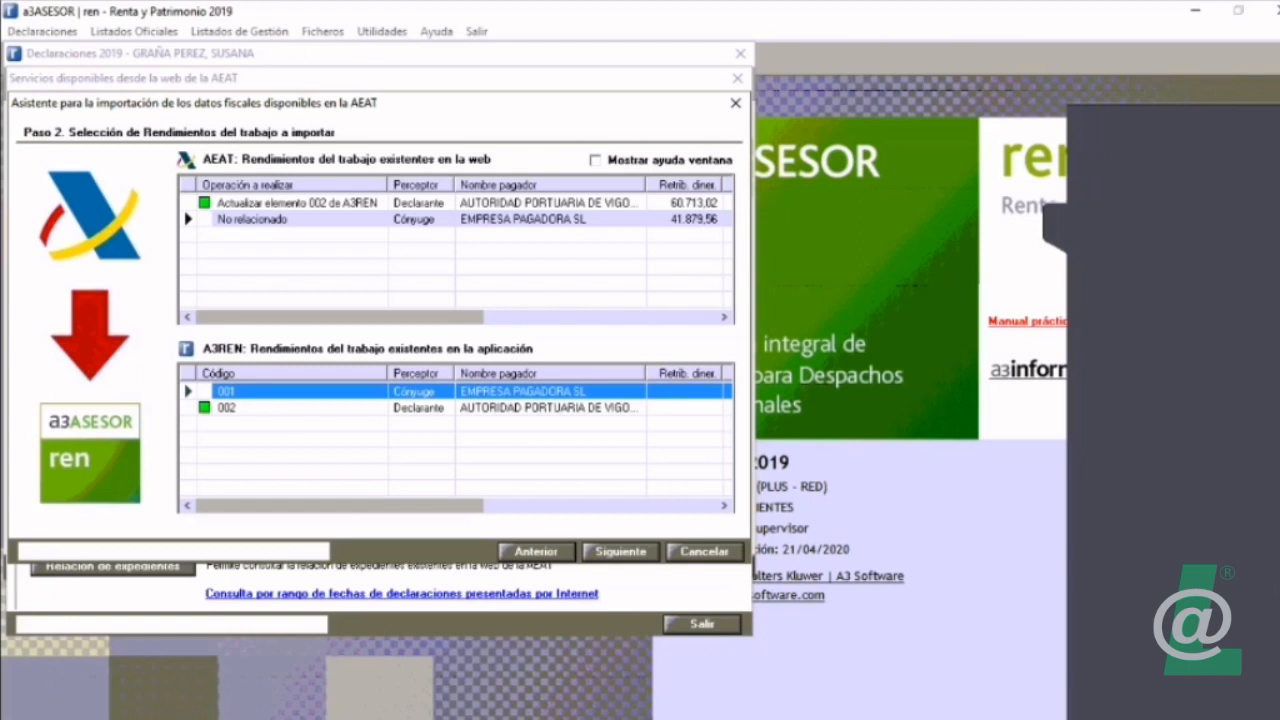
pyautogui.click(704, 552)
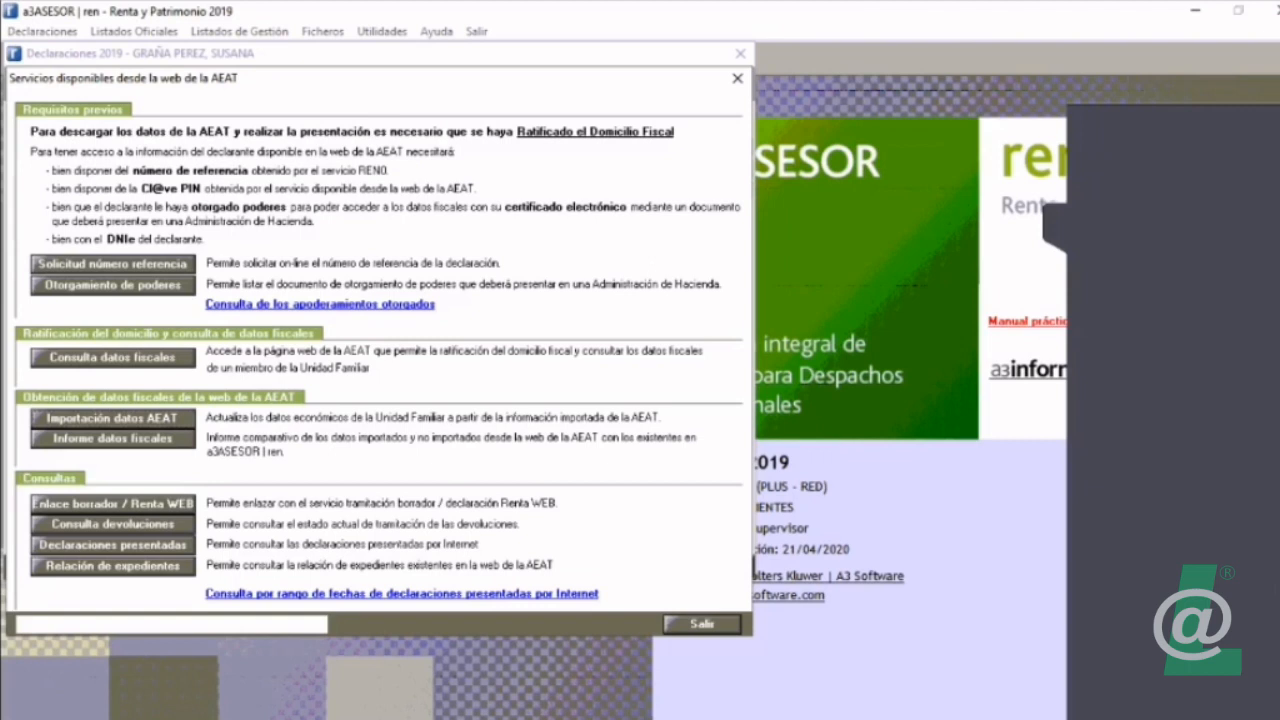
pyautogui.click(702, 623)
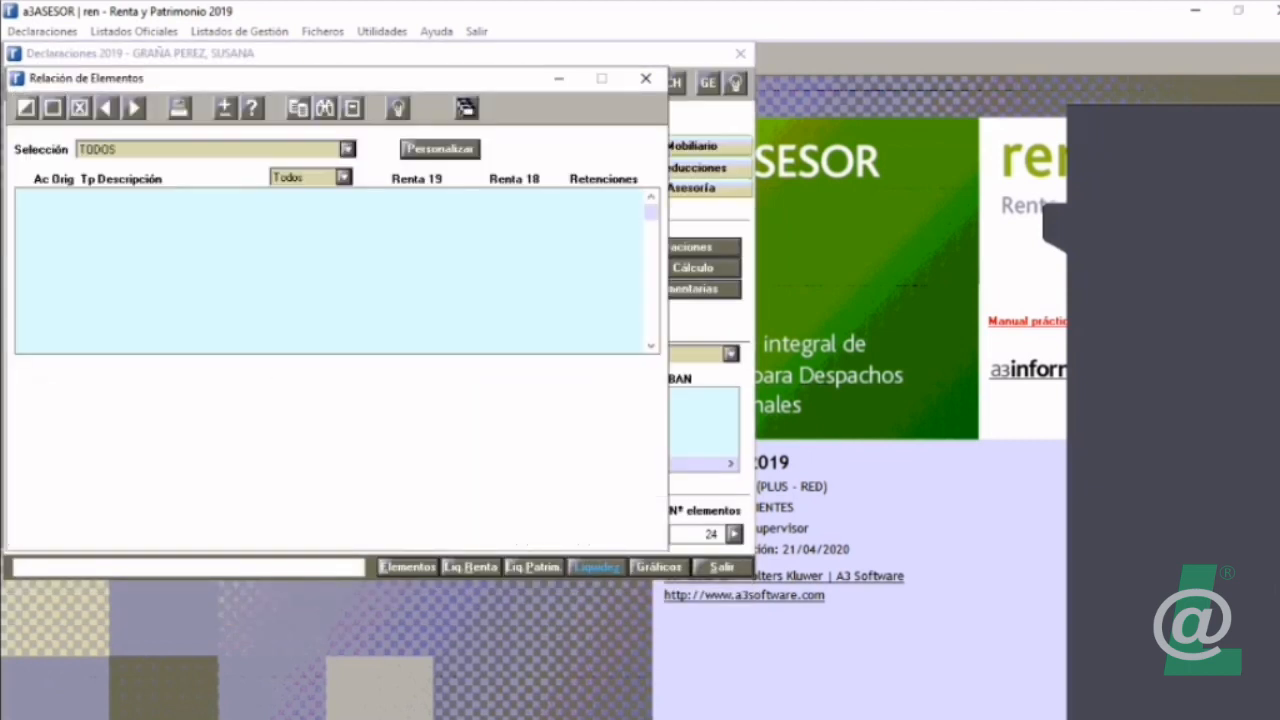
# Step: Open the spouse's EMPRESA PAGADORA SL work income element and set its payer name to PAGADORA
pyautogui.click(27, 108)
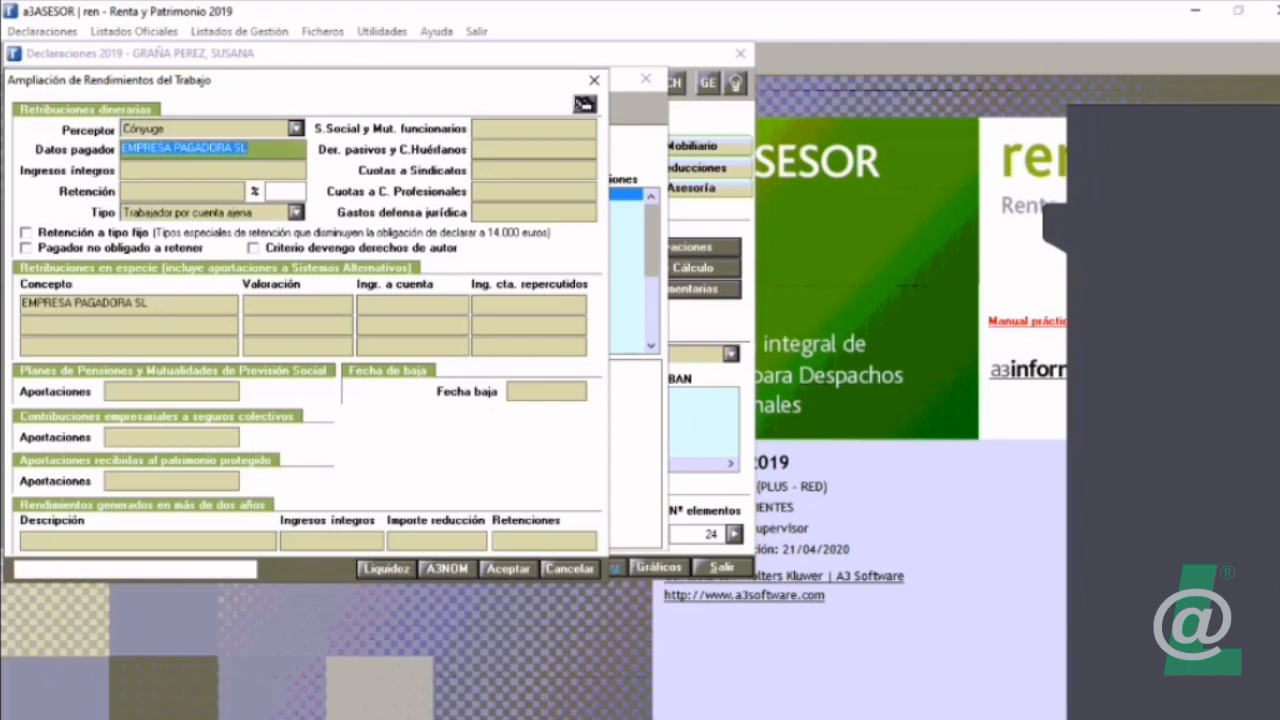
pyautogui.write('pagadora')
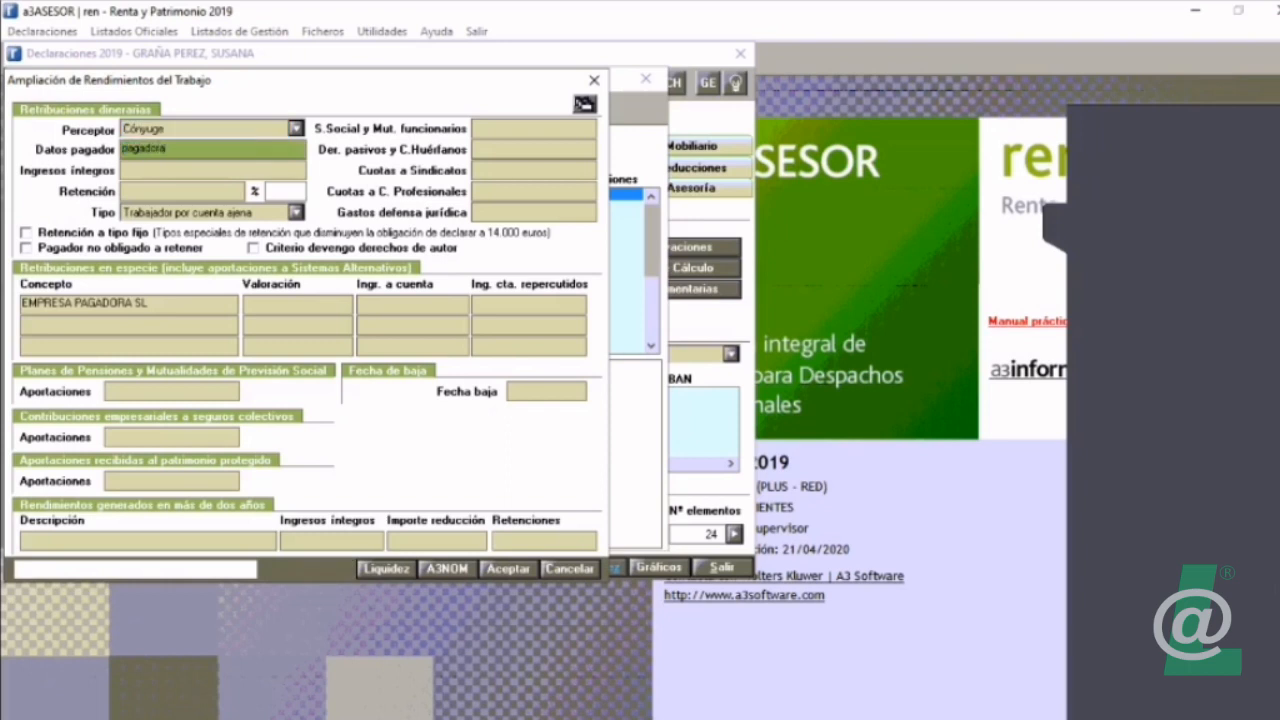
pyautogui.press('BackSpace')
pyautogui.press('BackSpace')
pyautogui.press('BackSpace')
pyautogui.press('BackSpace')
pyautogui.press('BackSpace')
pyautogui.press('BackSpace')
pyautogui.press('BackSpace')
pyautogui.press('BackSpace')
pyautogui.write('PAGADORA')
pyautogui.press('Return')
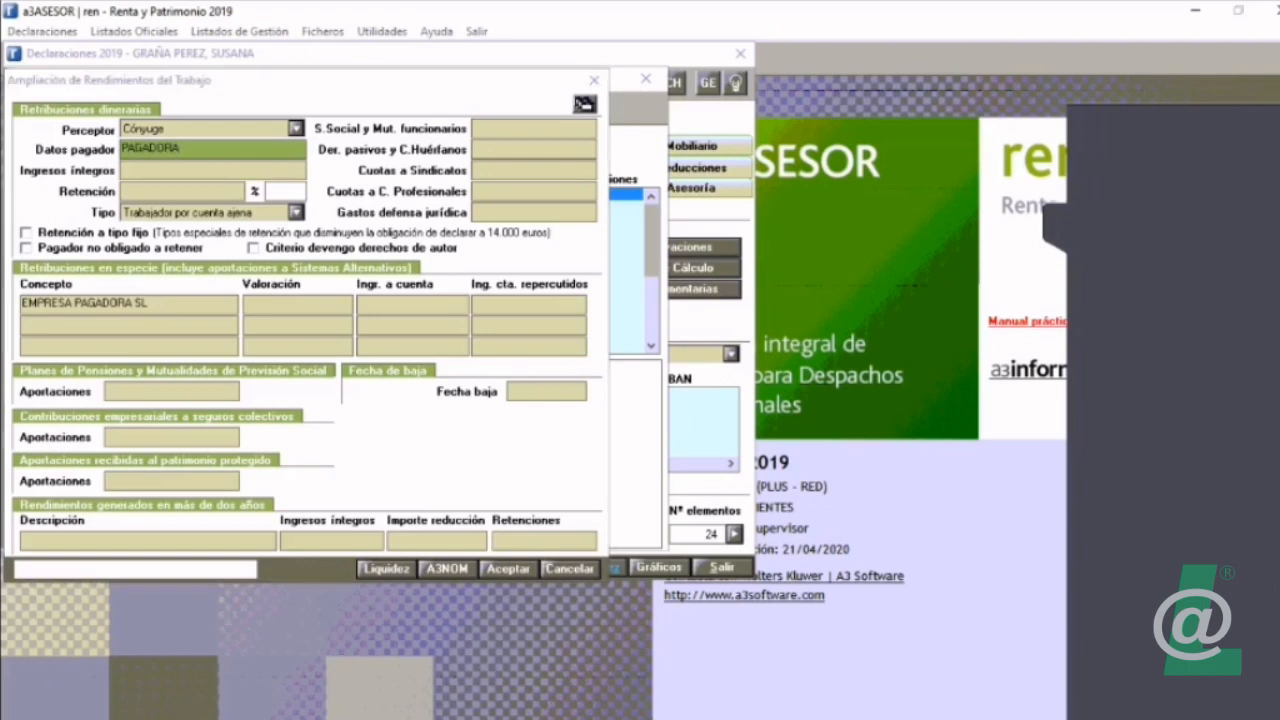
pyautogui.press('Return')
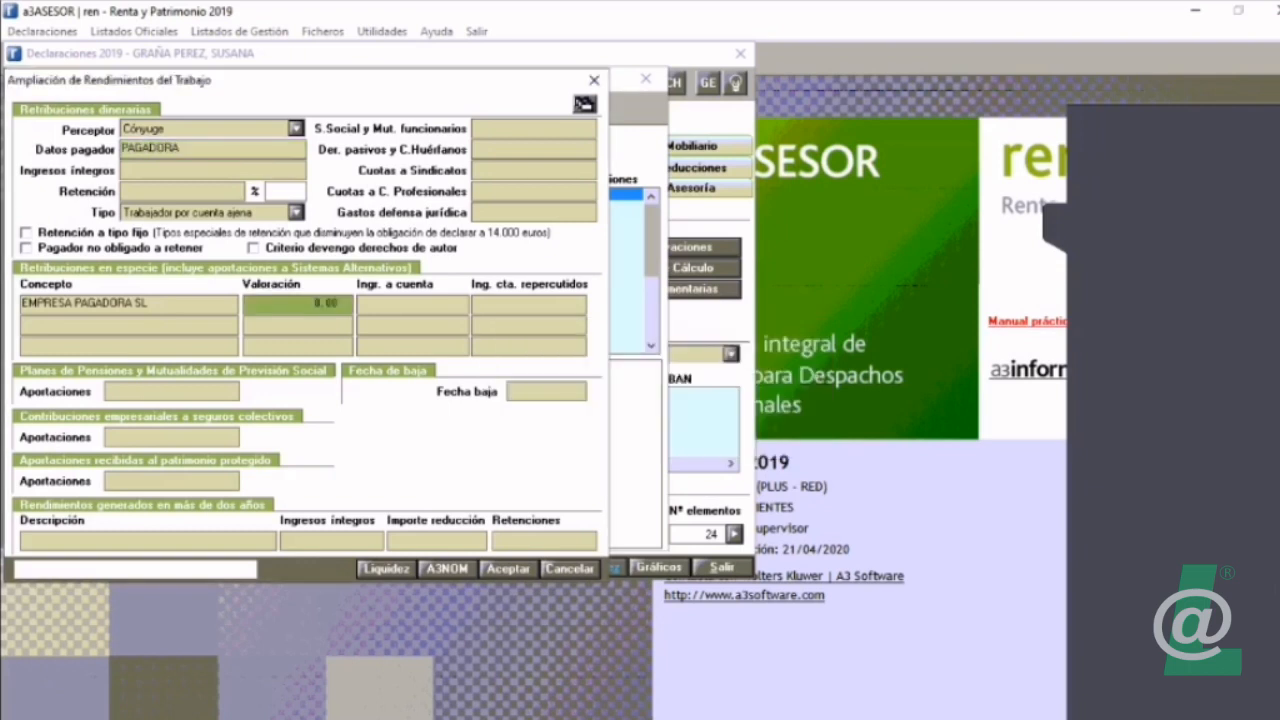
# Step: Clear the first in-kind remuneration concept of the spouse's work income element, accept the changes, and return to the declaration summary
pyautogui.click(128, 304)
pyautogui.press('Delete')
pyautogui.click(509, 569)
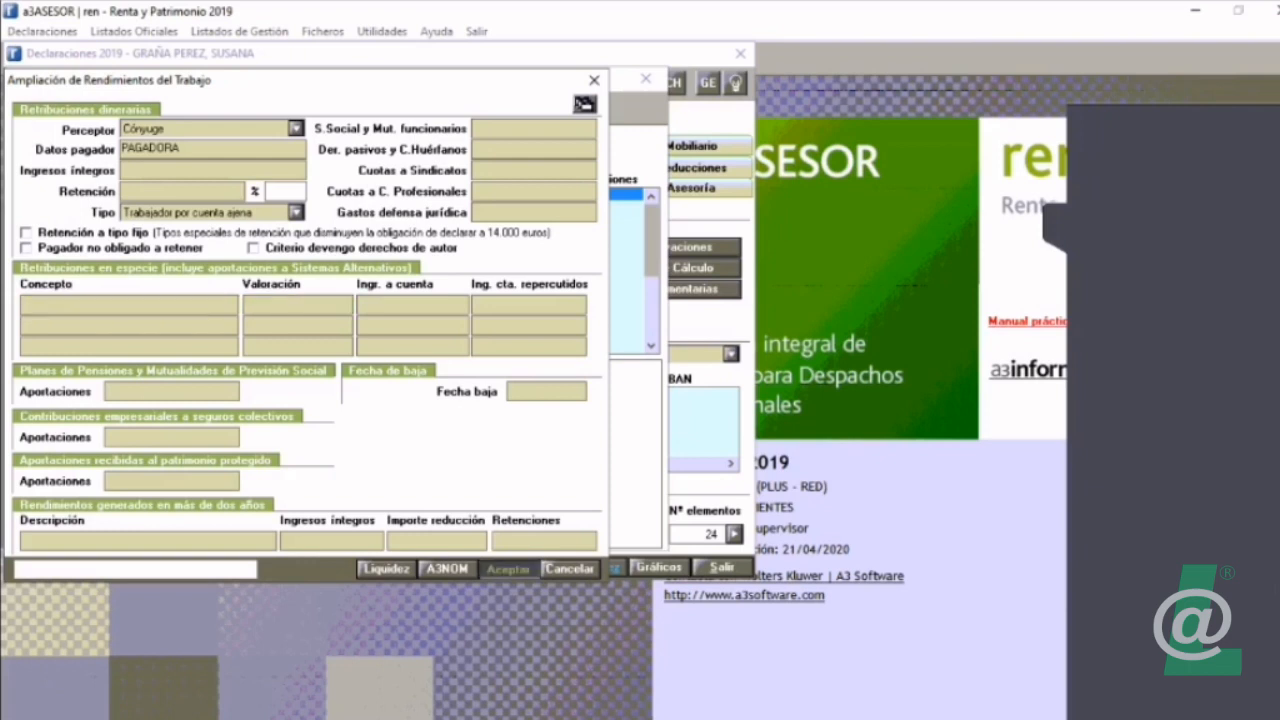
pyautogui.press('Escape')
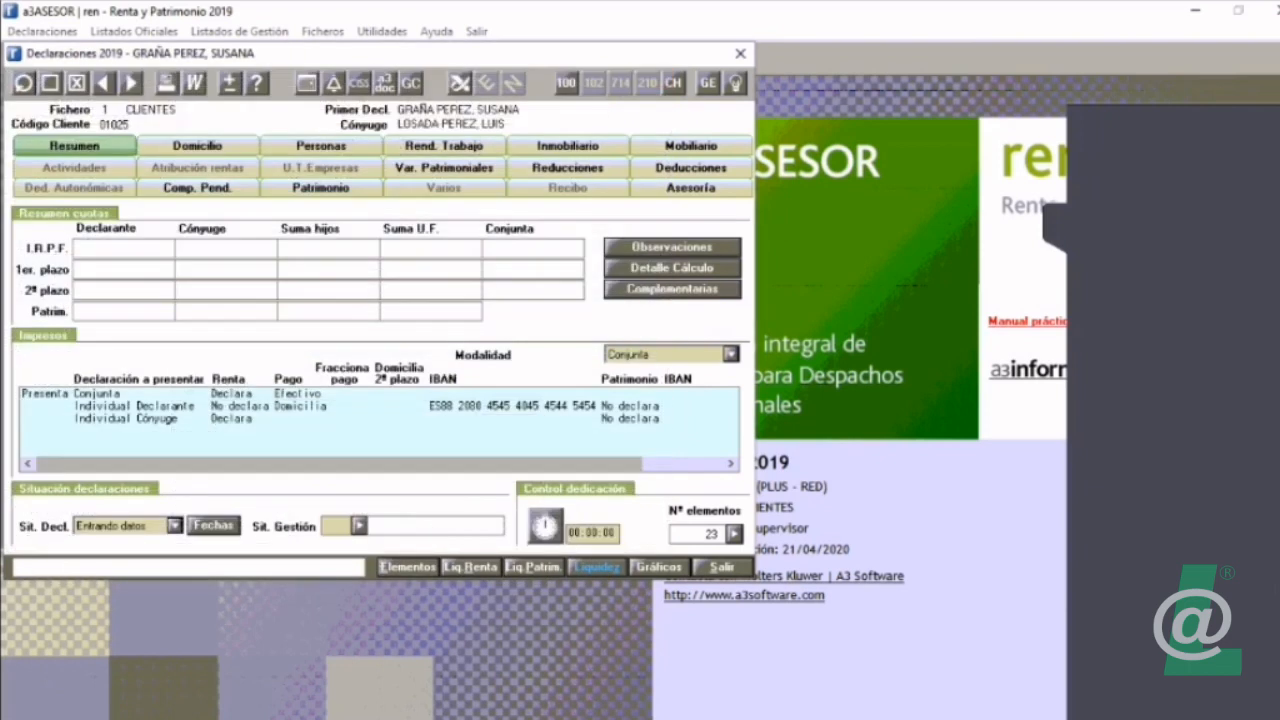
# Step: Restart the AEAT fiscal data import assistant and advance to step 2, the work income selection
pyautogui.click(458, 83)
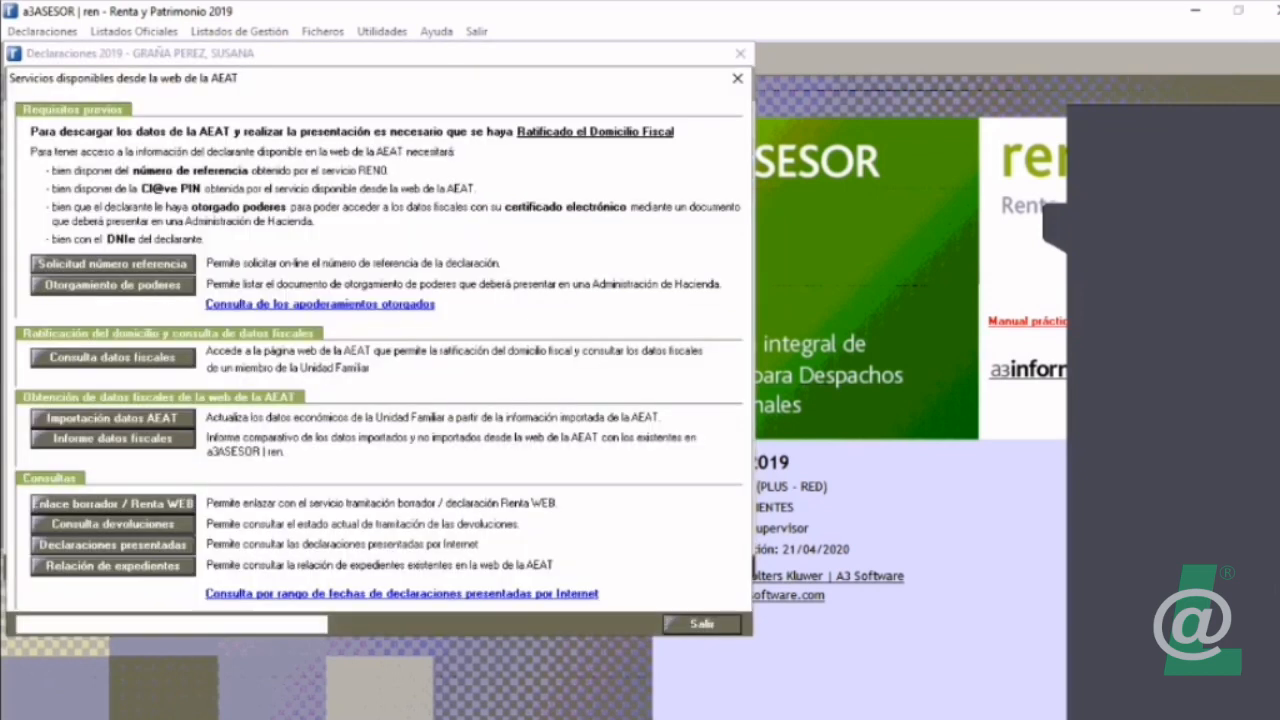
pyautogui.click(113, 418)
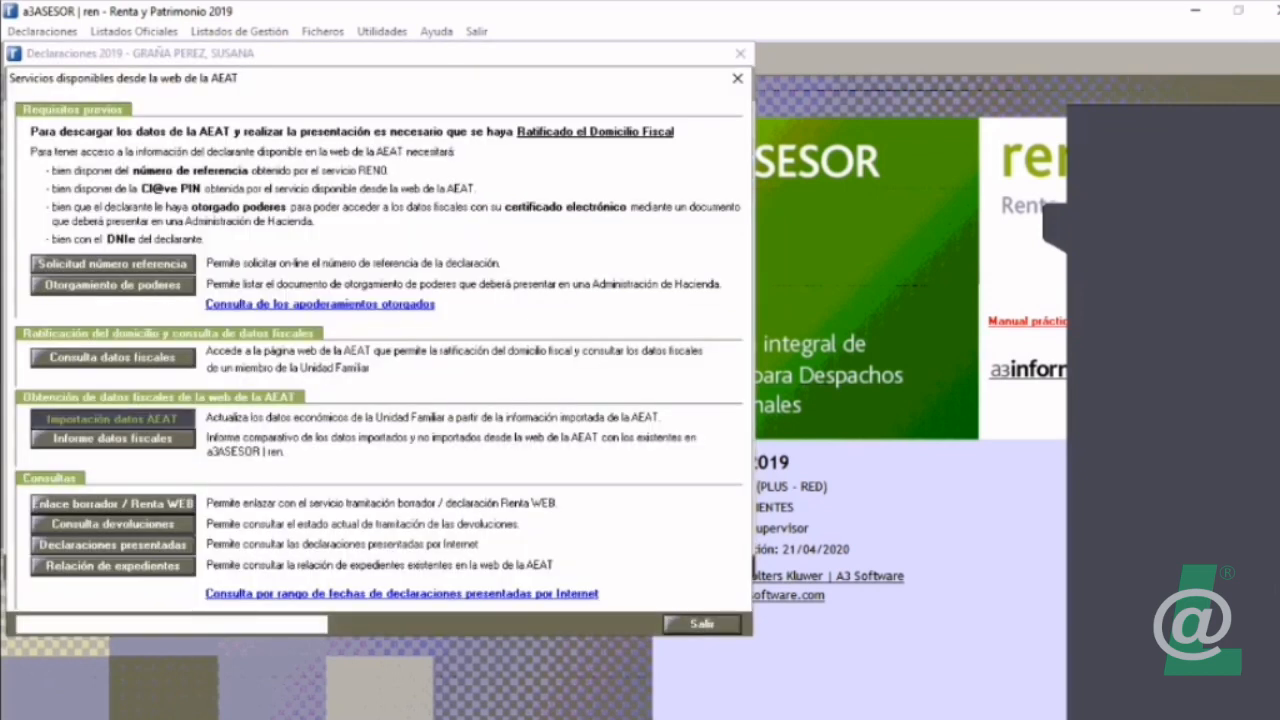
pyautogui.click(621, 552)
pyautogui.click(621, 552)
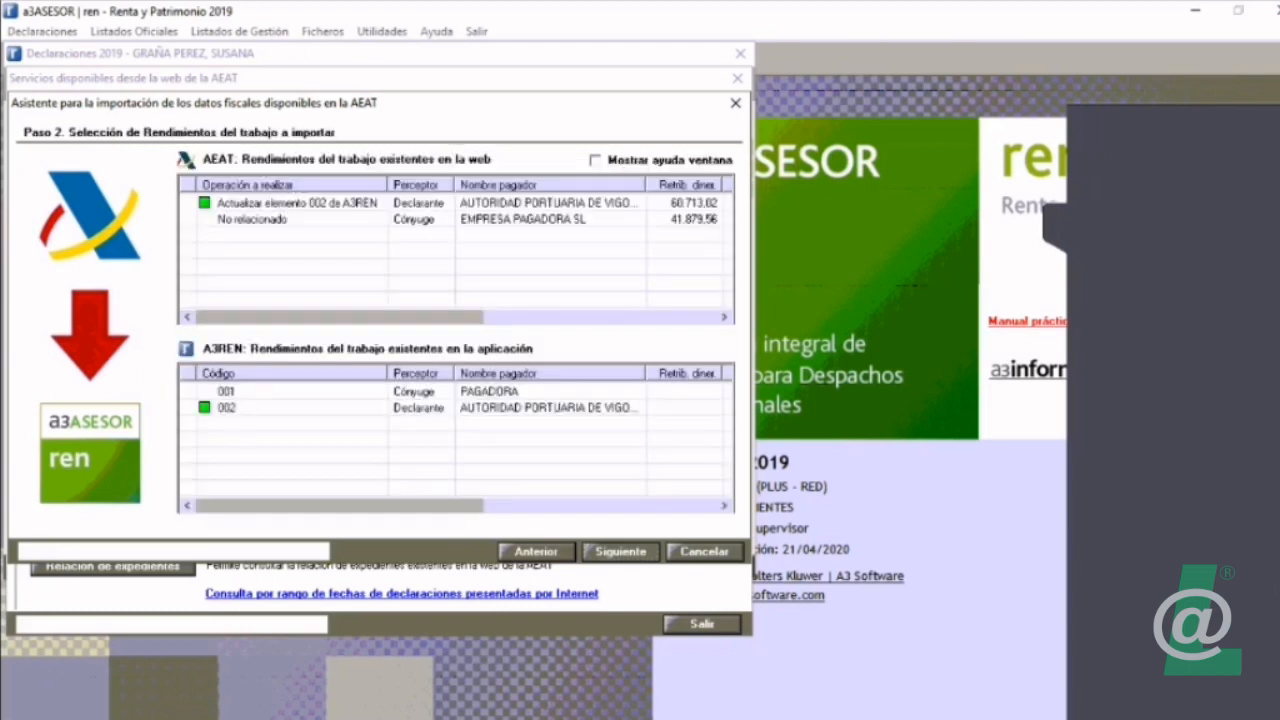
# Step: Link the spouse's AEAT entry from EMPRESA PAGADORA SL to application element 001, PAGADORA
pyautogui.click(523, 219)
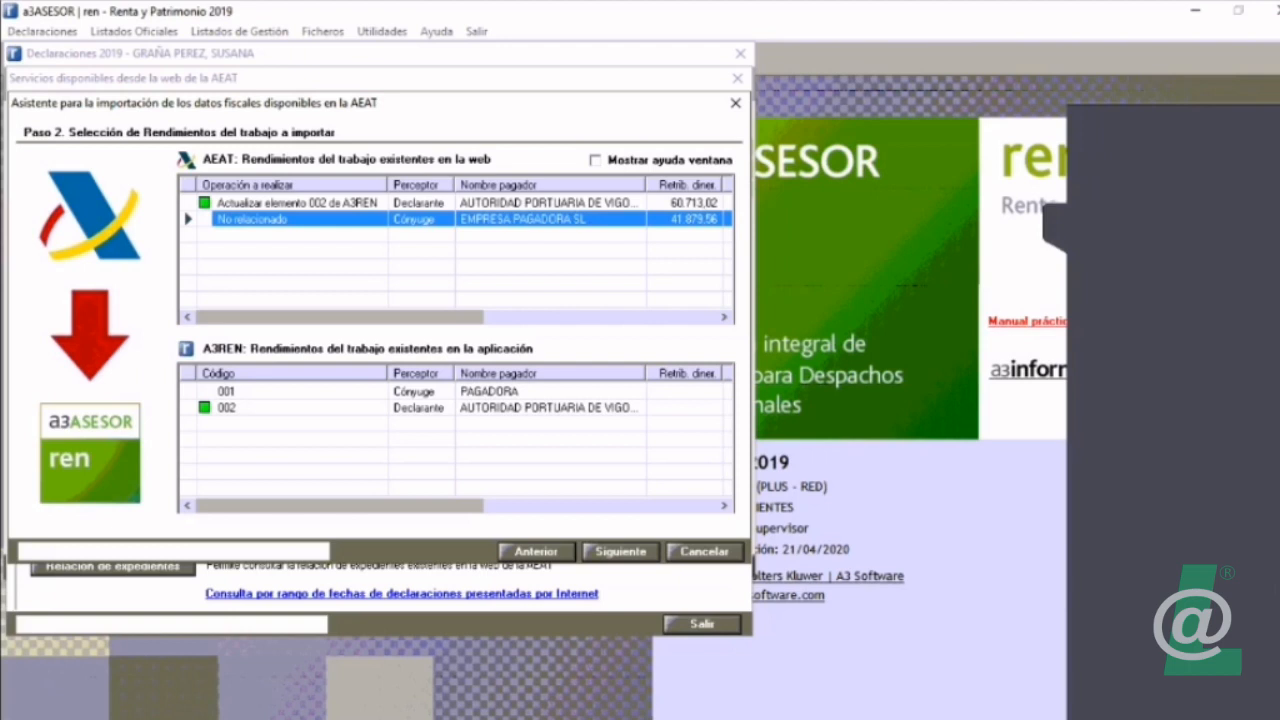
pyautogui.click(489, 392)
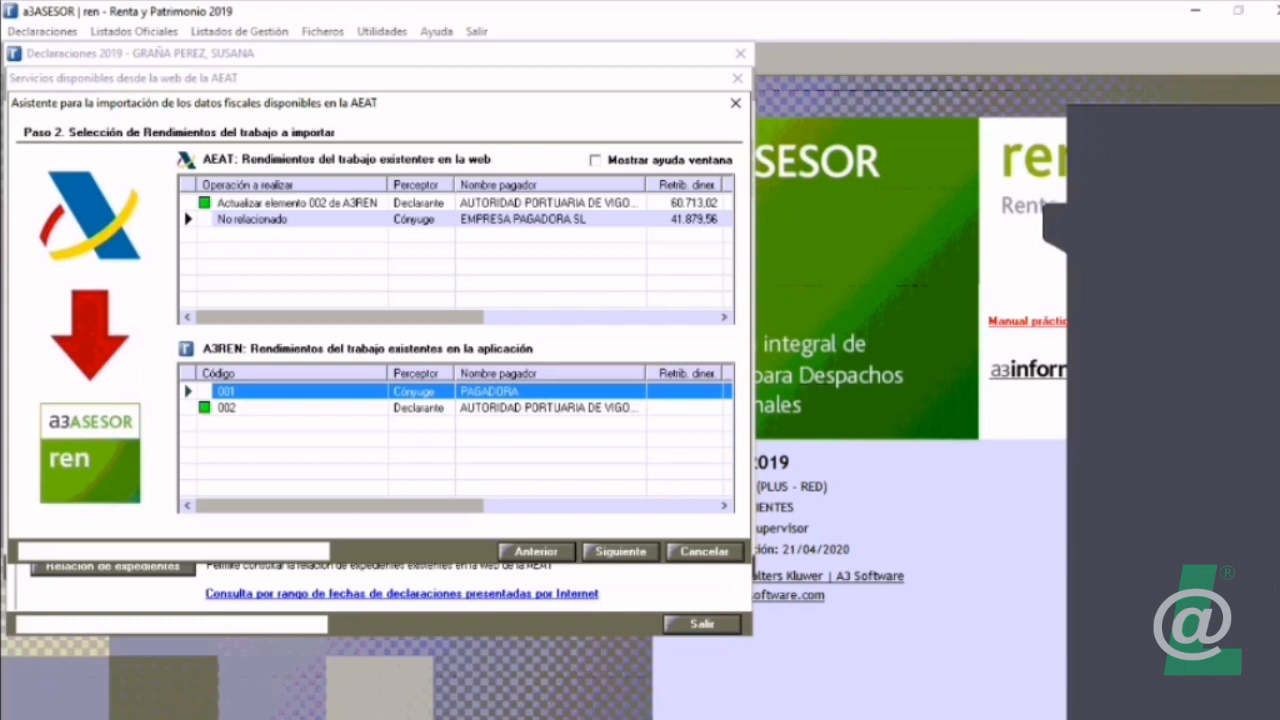
pyautogui.click(489, 219)
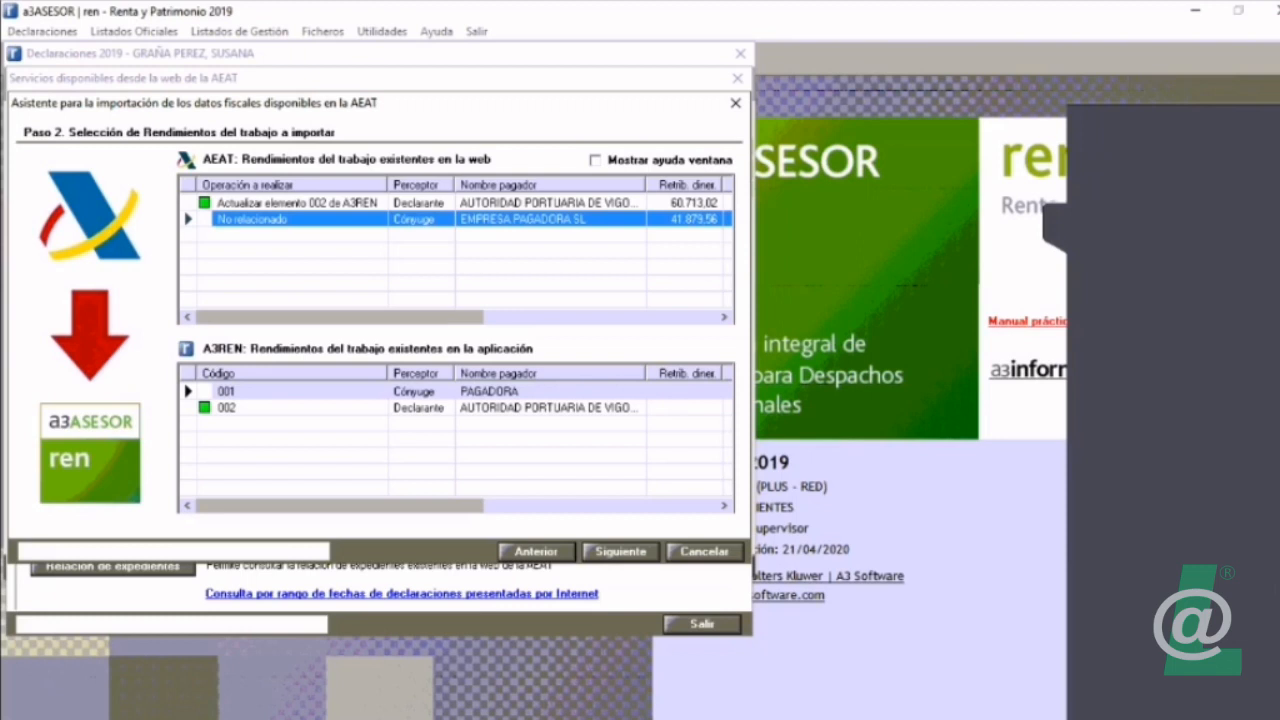
pyautogui.rightClick(270, 220)
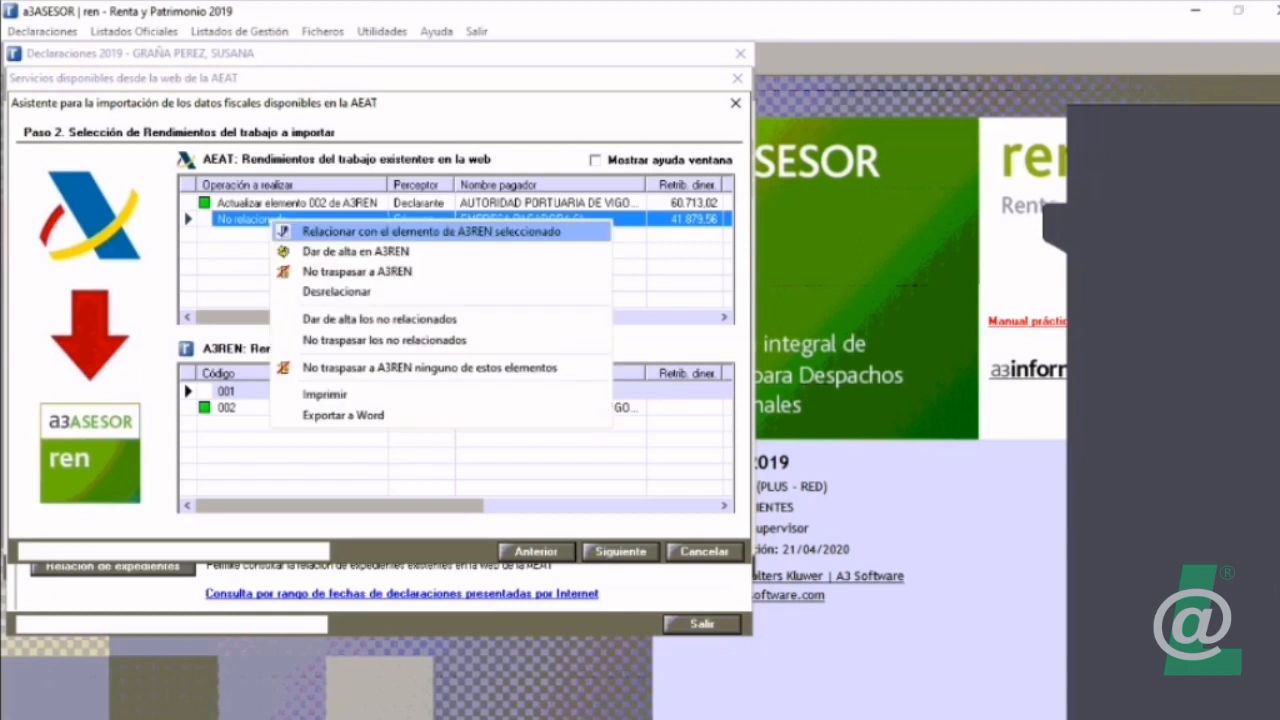
pyautogui.press('Return')
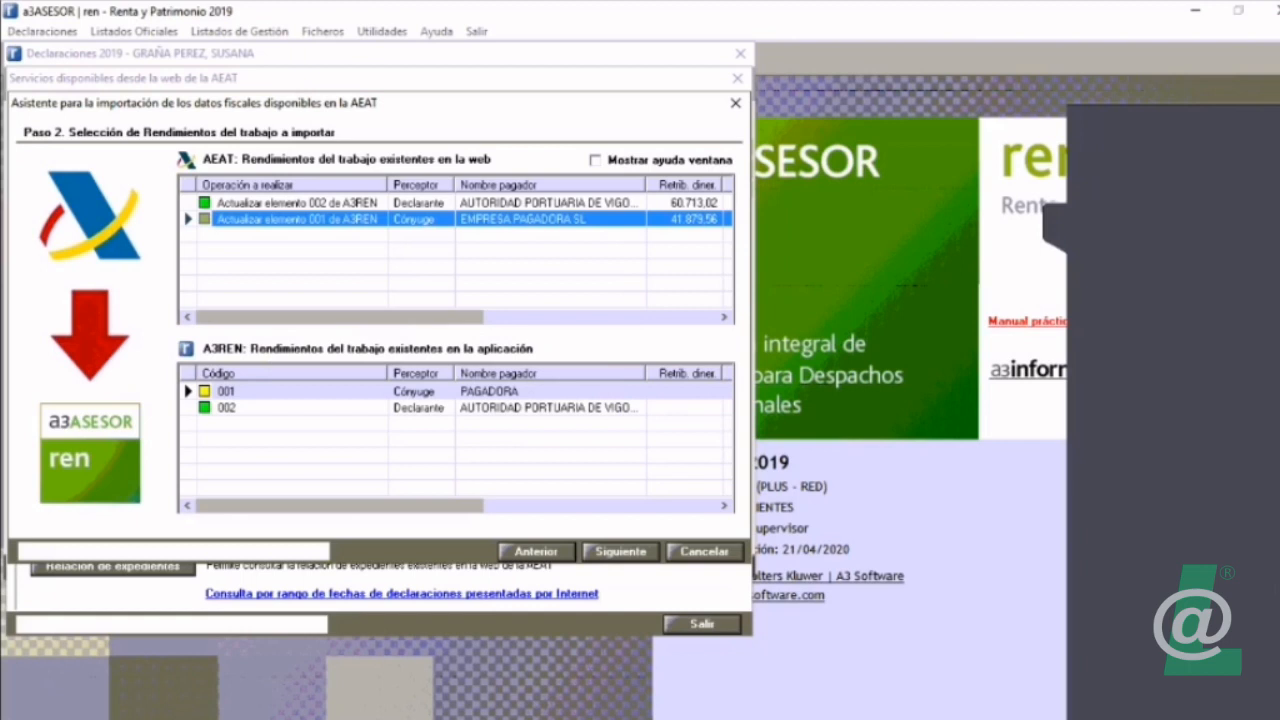
# Step: Set the spouse's EMPRESA PAGADORA SL entry to Dar de alta en A3REN, and compare it with application elements 001 and 002
pyautogui.click(300, 391)
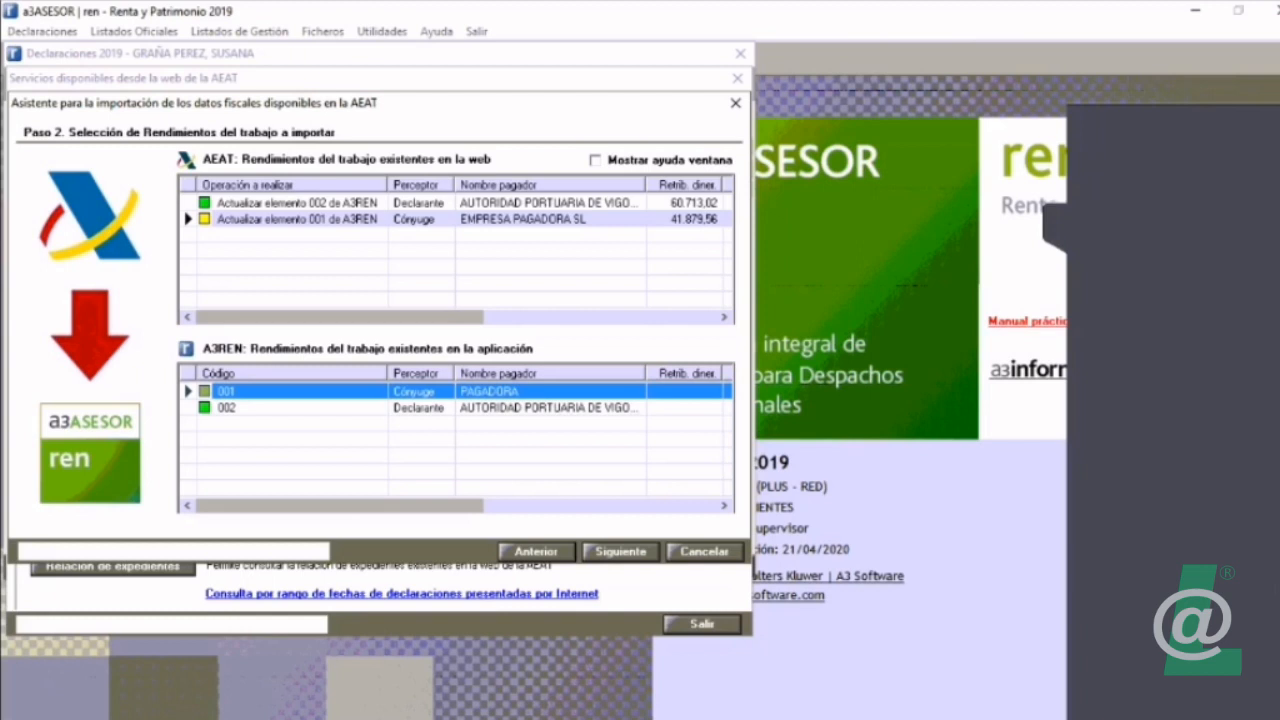
pyautogui.click(300, 219)
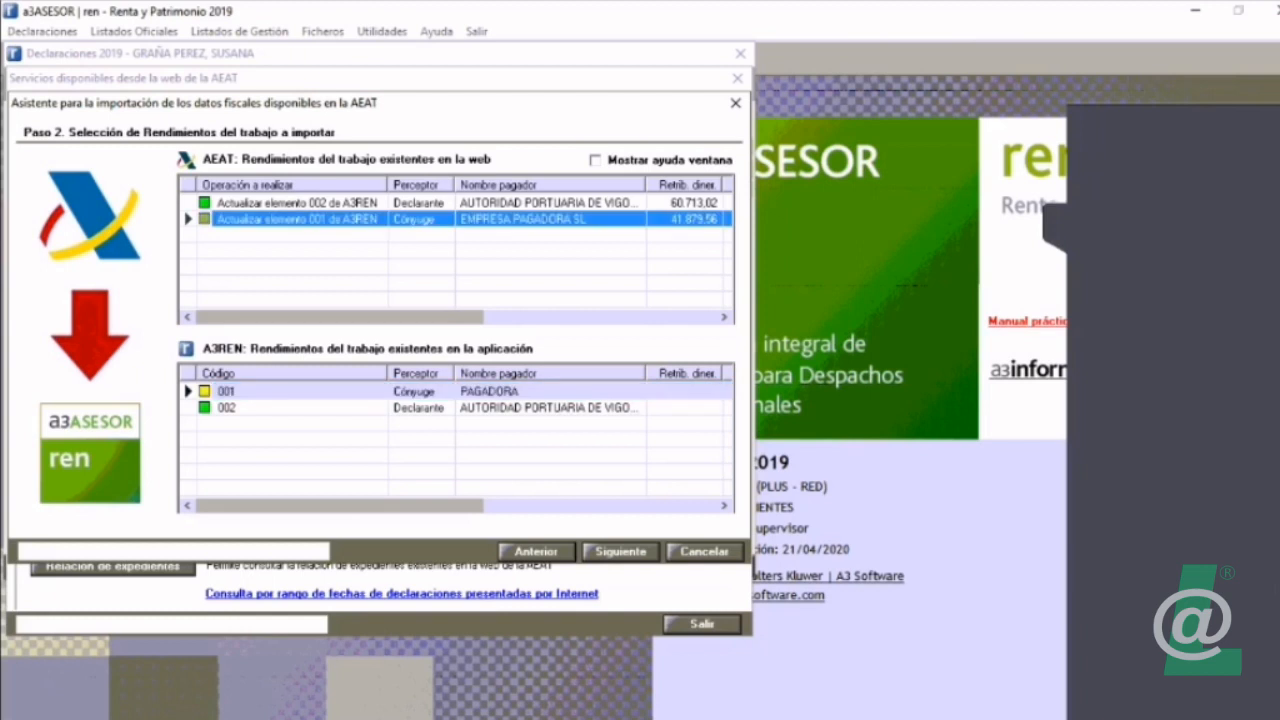
pyautogui.rightClick(315, 217)
pyautogui.click(402, 249)
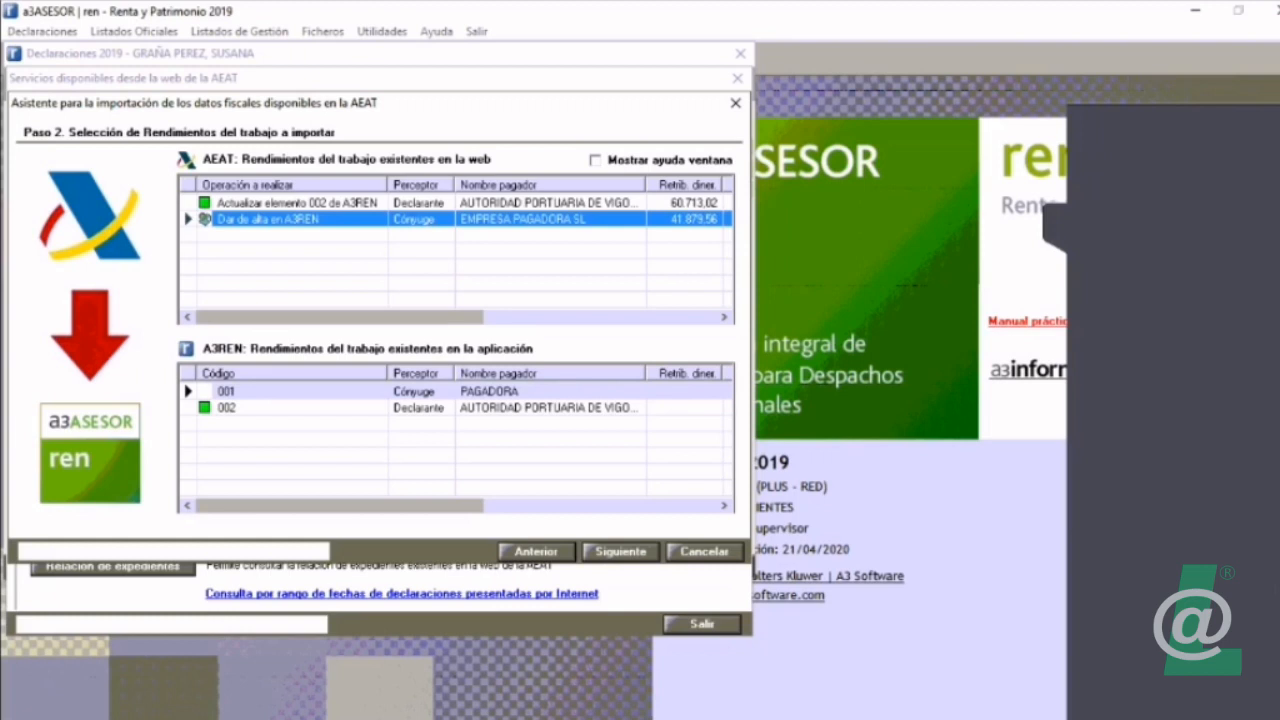
pyautogui.click(315, 391)
pyautogui.click(315, 408)
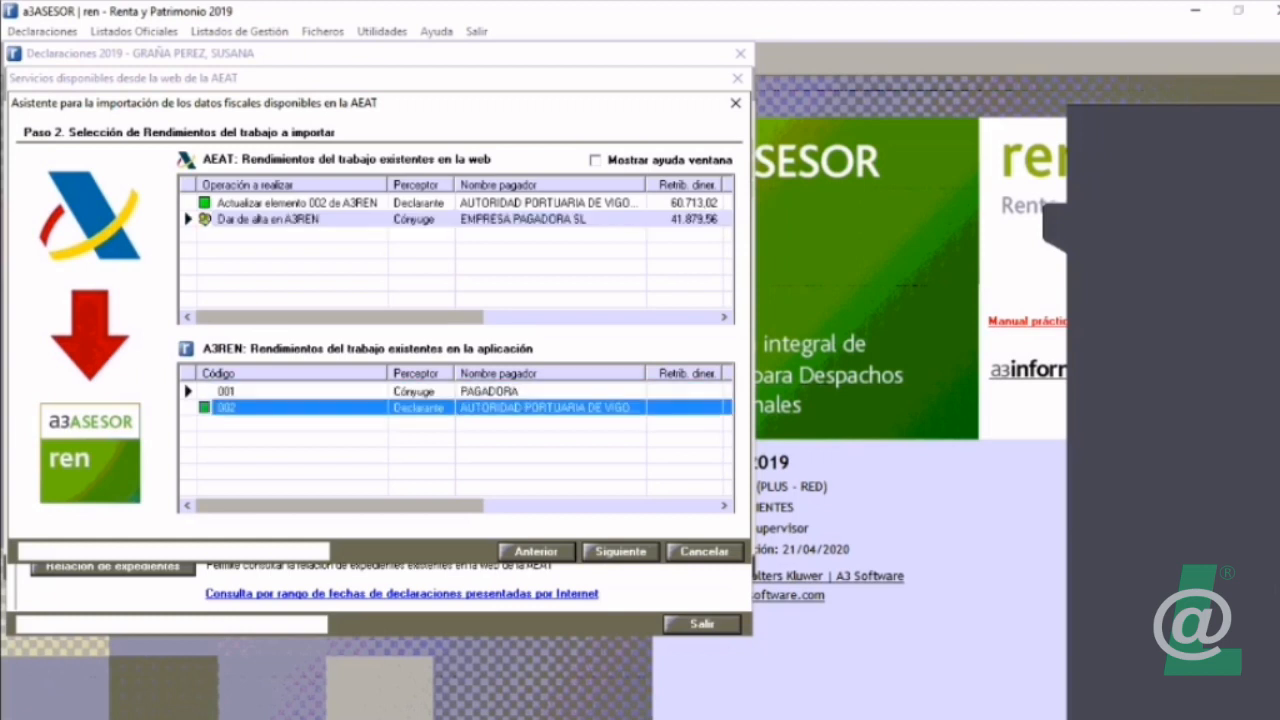
pyautogui.click(315, 219)
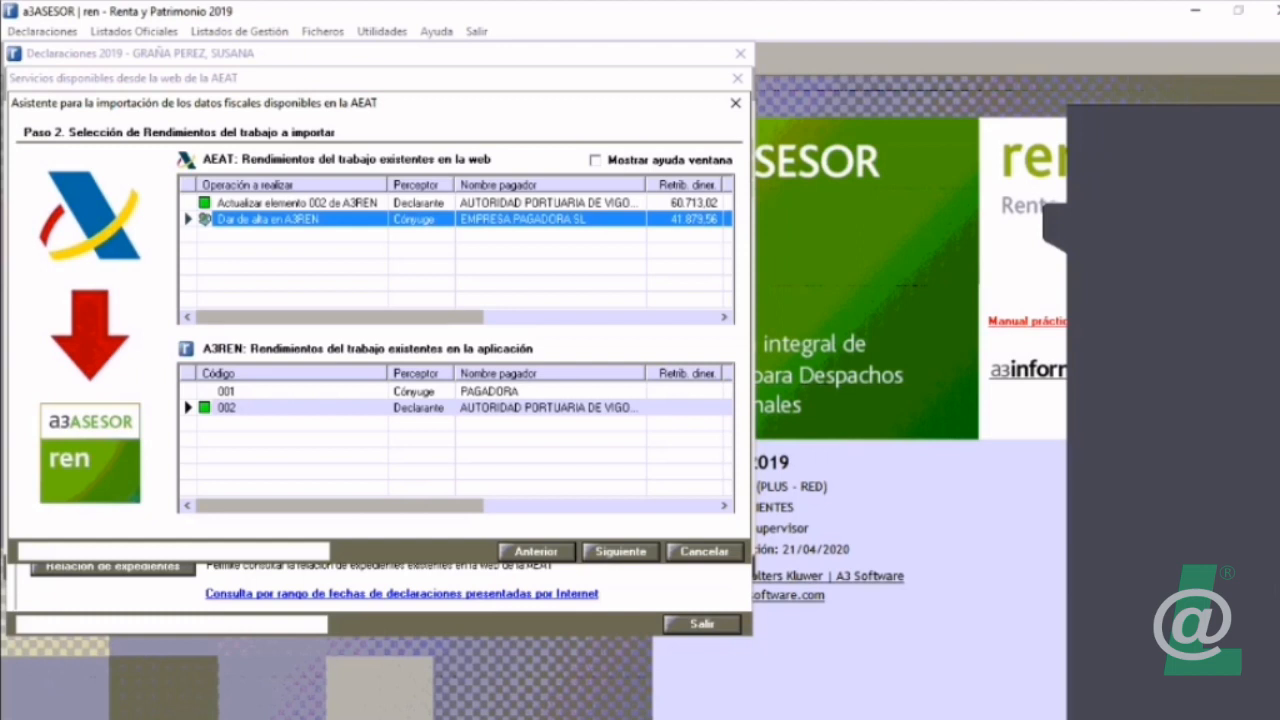
# Step: Set the spouse's EMPRESA PAGADORA SL entry to No traspasar a A3REN
pyautogui.click(300, 391)
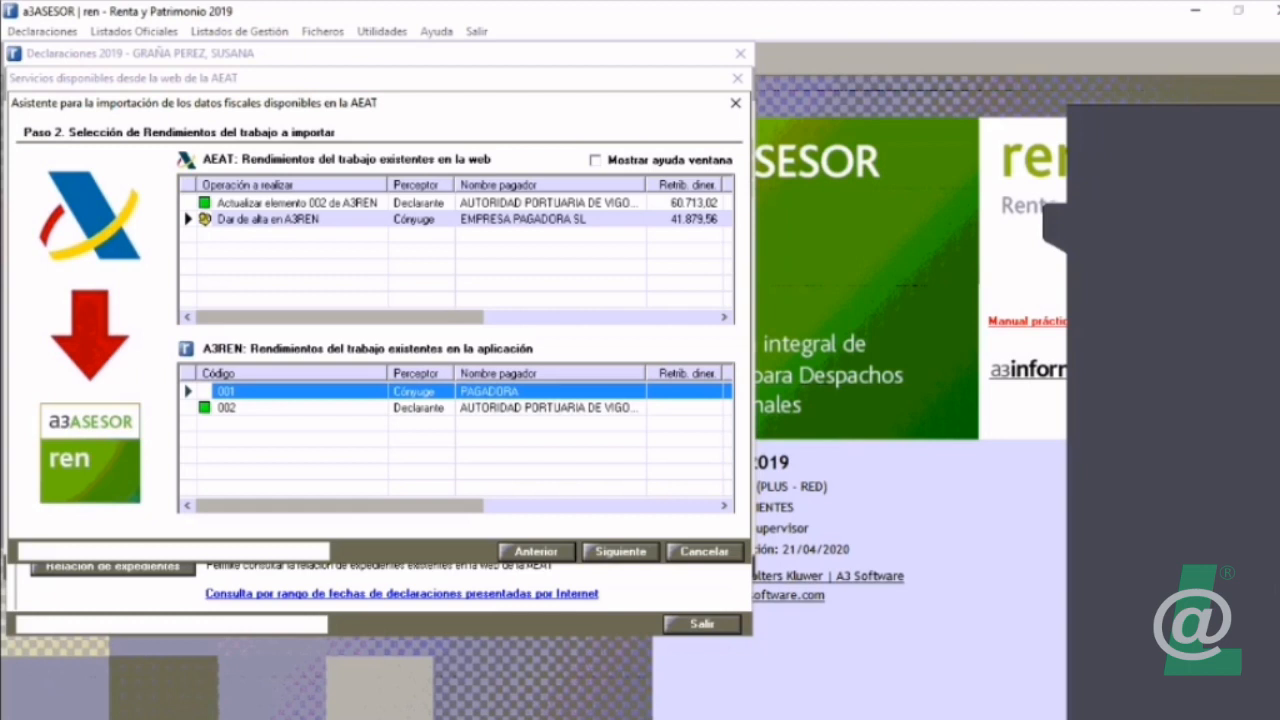
pyautogui.rightClick(351, 217)
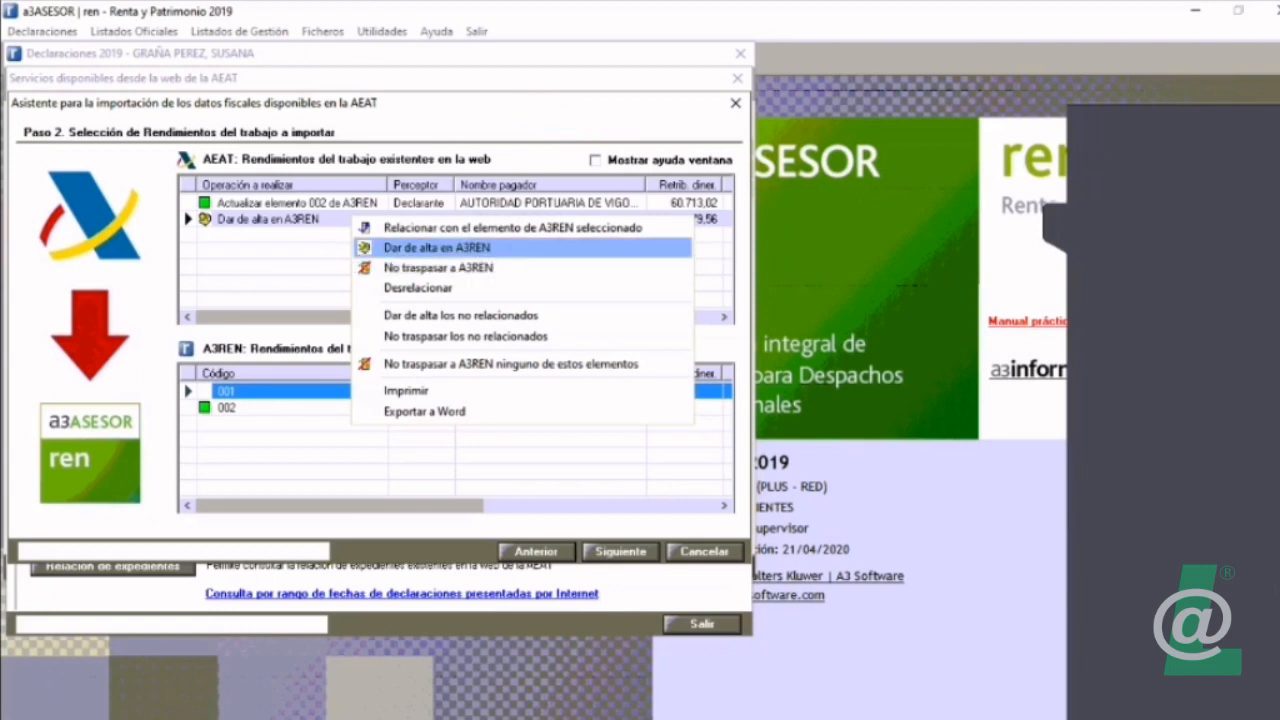
pyautogui.press('Return')
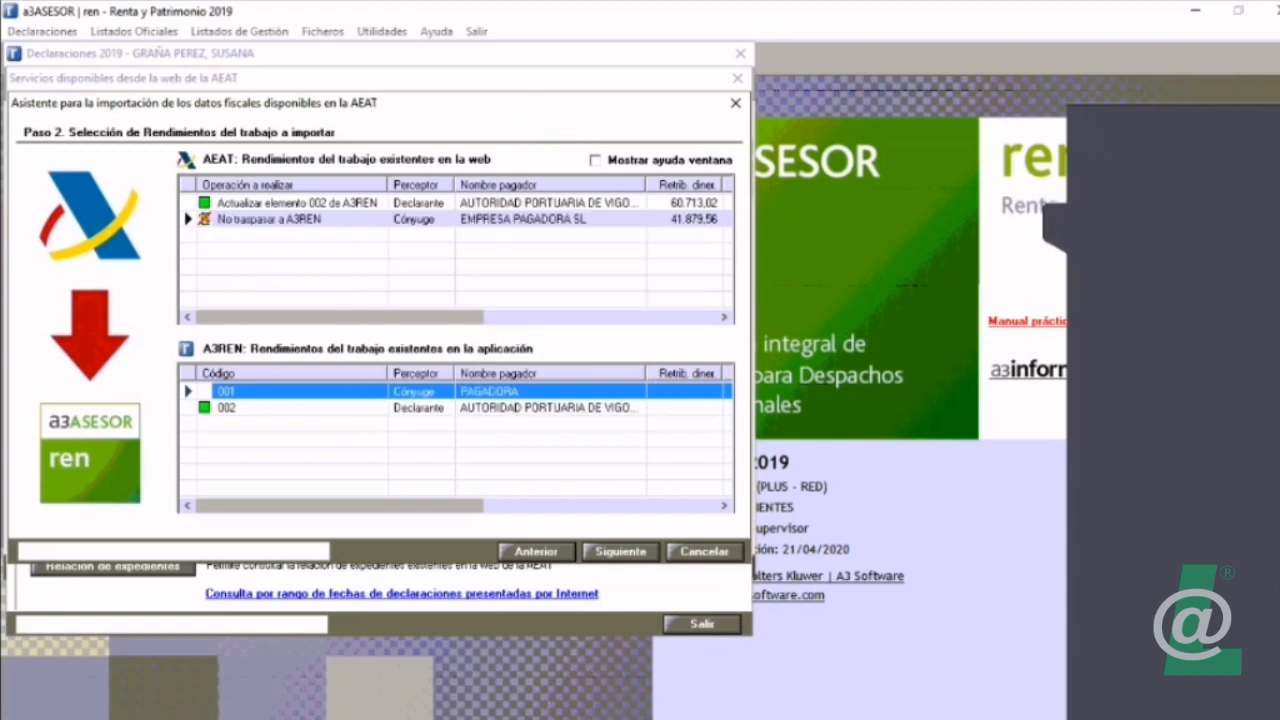
# Step: Relate the spouse's AEAT entry from EMPRESA PAGADORA SL to application element 001, PAGADORA
pyautogui.click(351, 219)
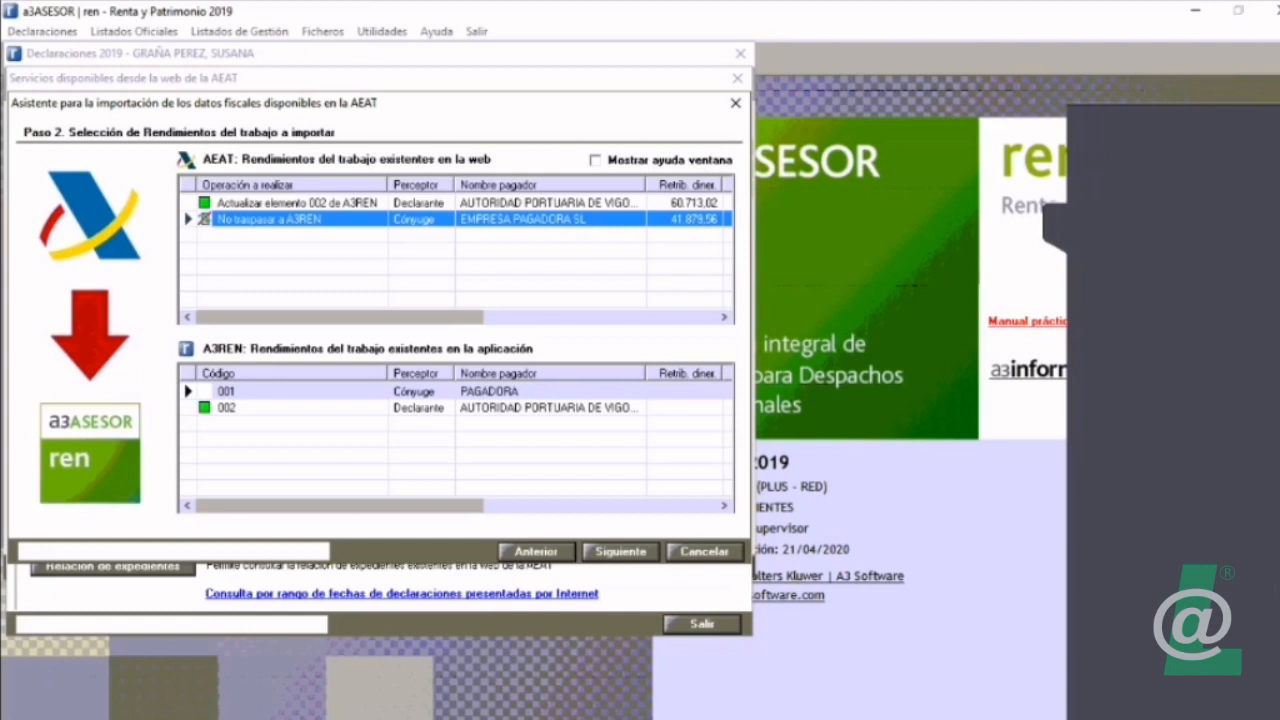
pyautogui.rightClick(335, 221)
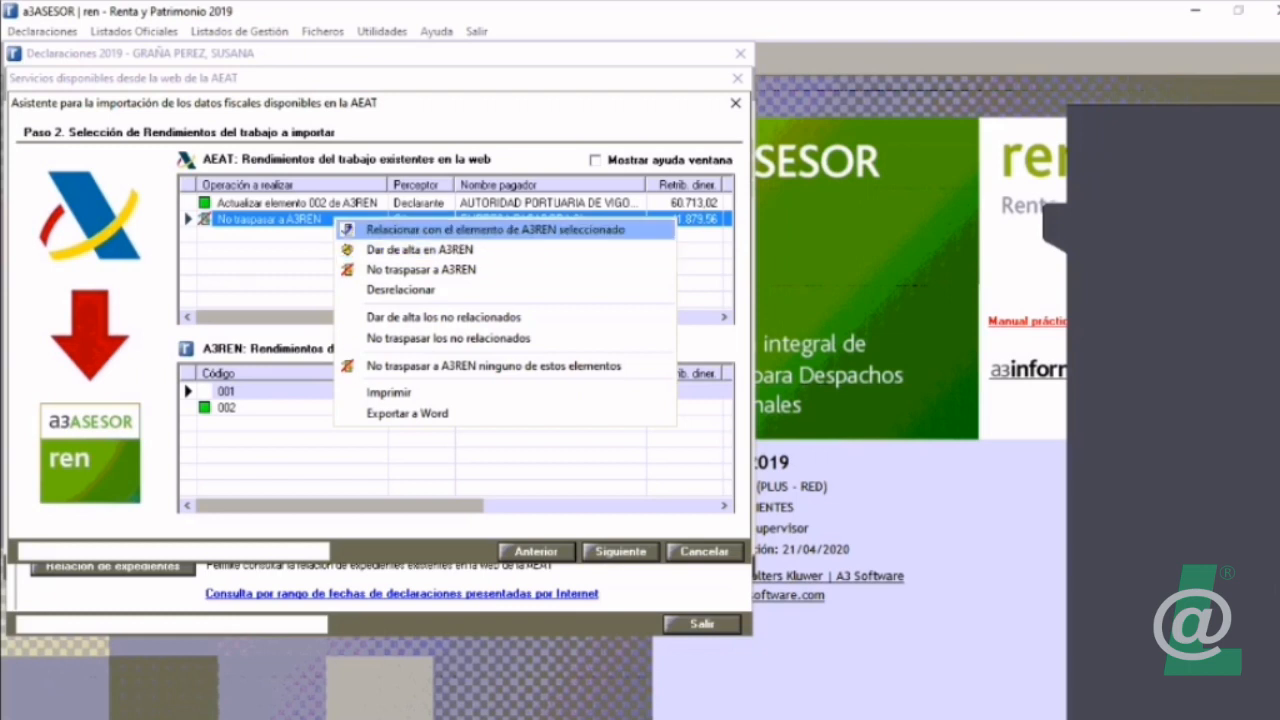
pyautogui.press('Return')
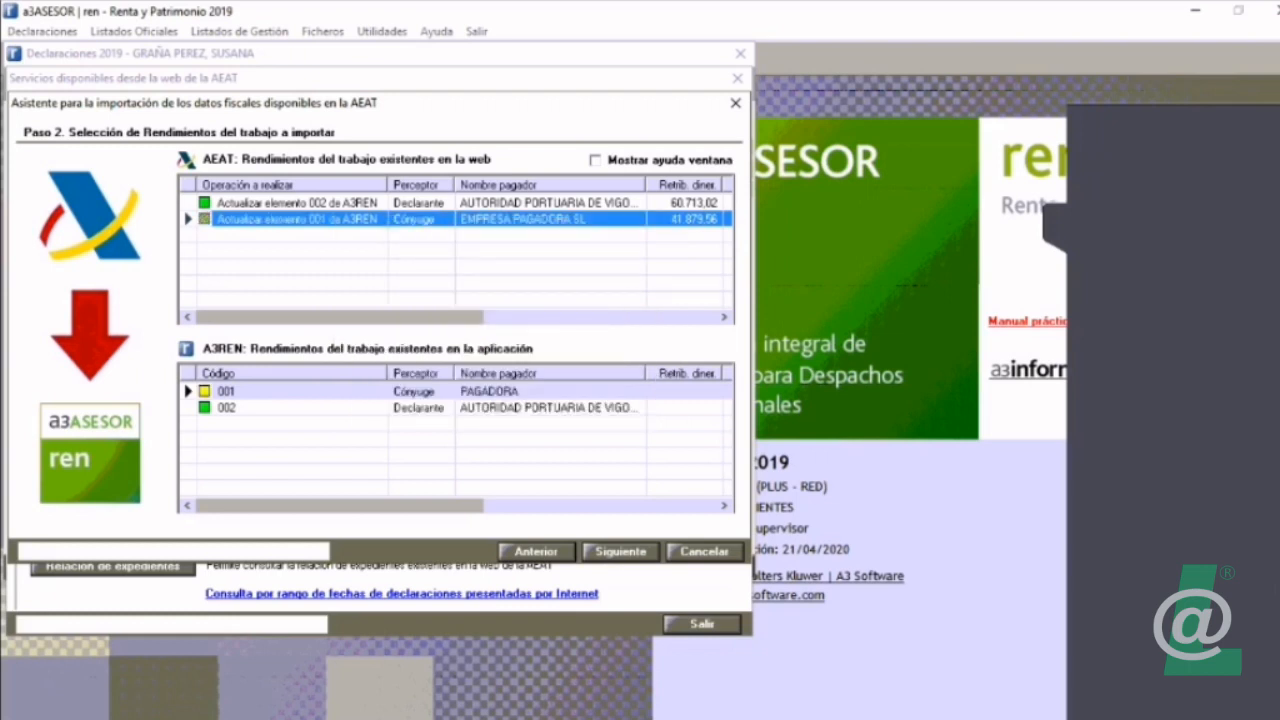
# Step: Accept the work income, share income and investment fund selections, advancing the assistant to step 5, Planes de pensiones
pyautogui.press('Return')
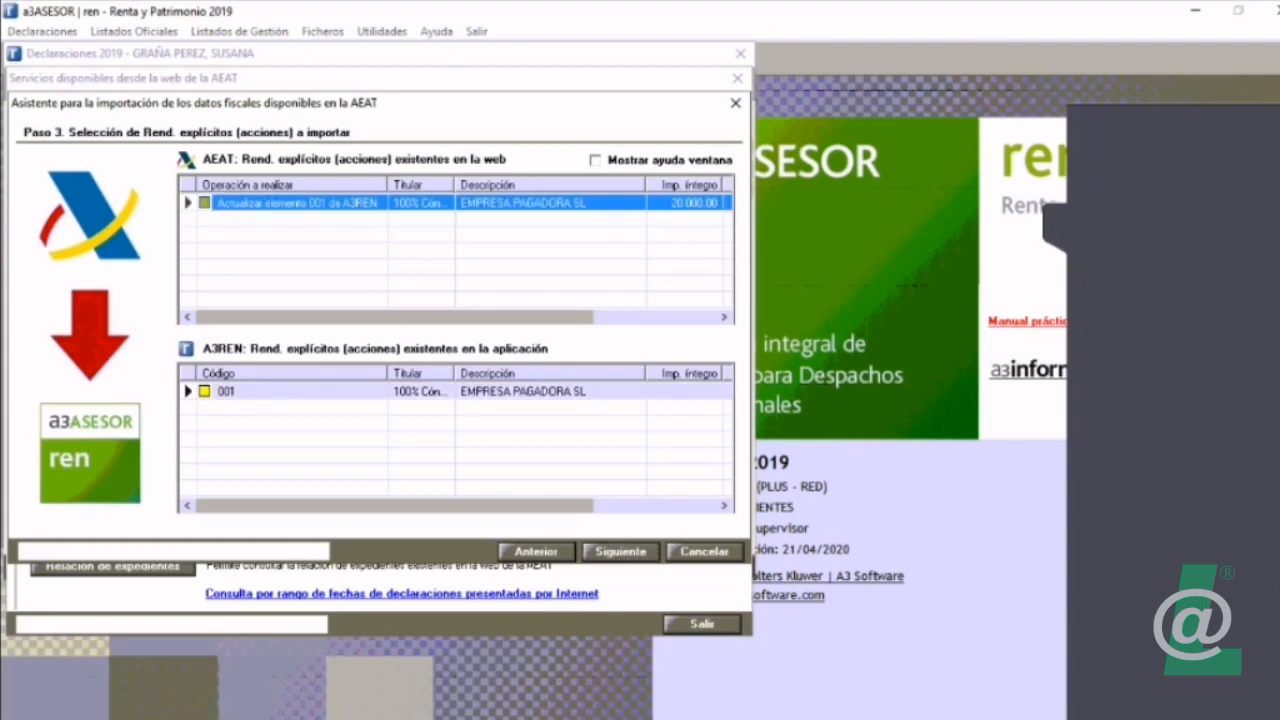
pyautogui.press('Return')
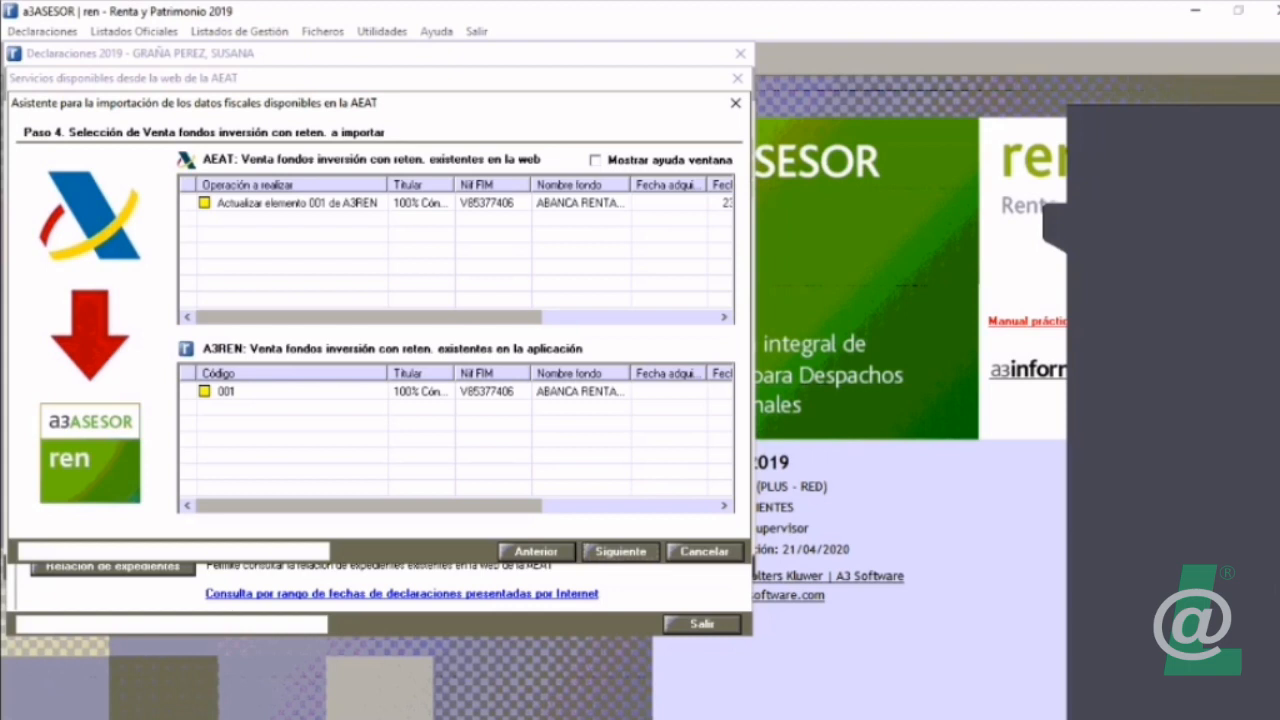
pyautogui.press('Return')
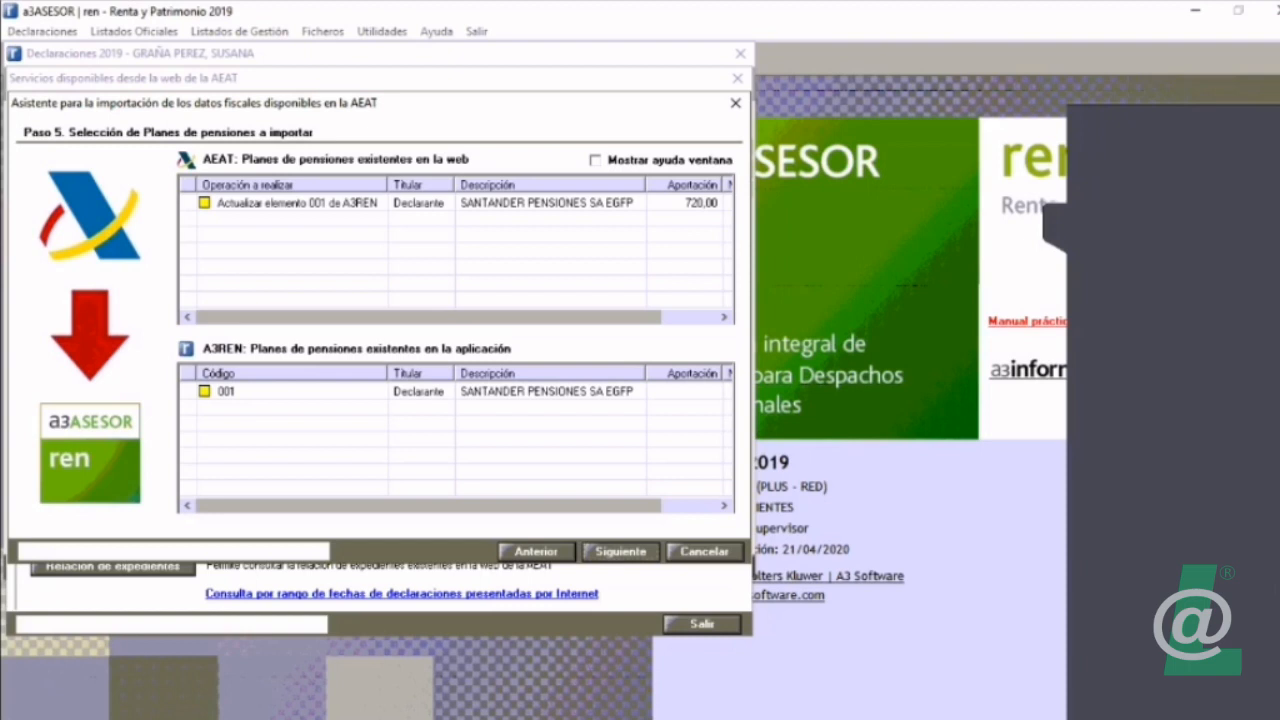
# Step: Examine the remaining pension plan columns, export the AEAT pension plans list to Word for review, and close the document
pyautogui.click(297, 203)
pyautogui.moveTo(428, 317); pyautogui.dragTo(482, 317)
pyautogui.moveTo(428, 506); pyautogui.dragTo(482, 506)
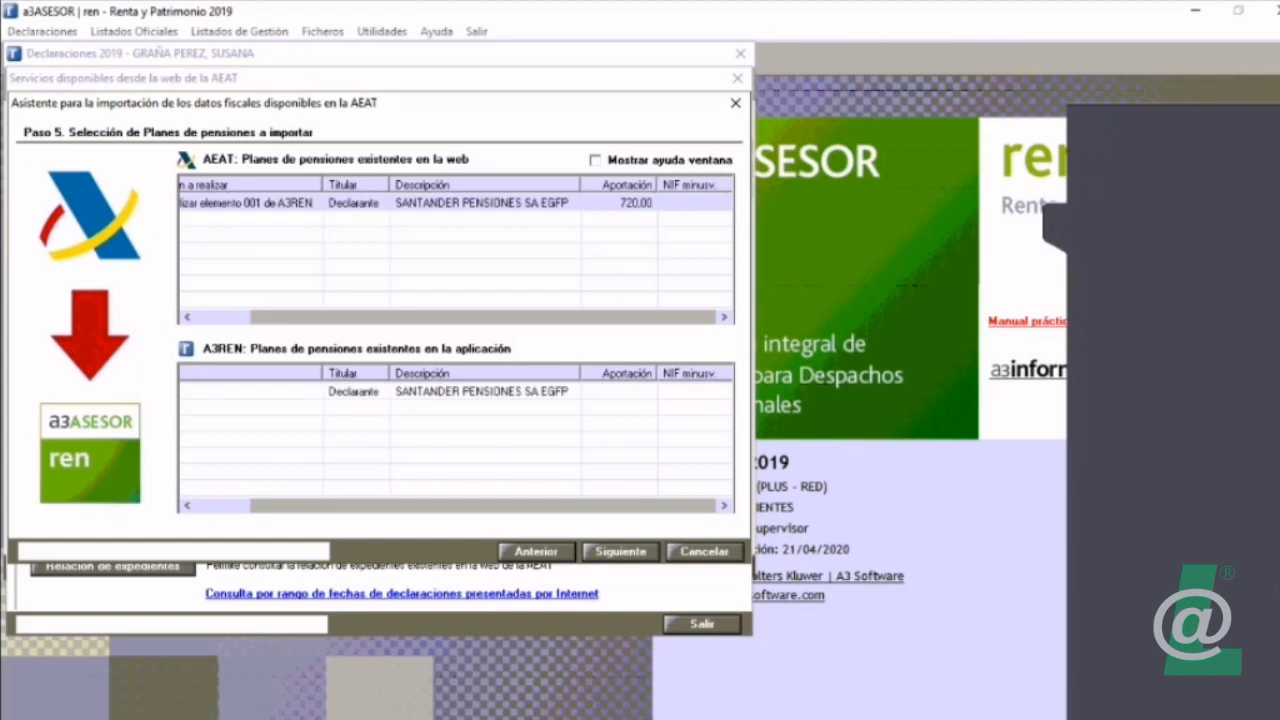
pyautogui.rightClick(437, 203)
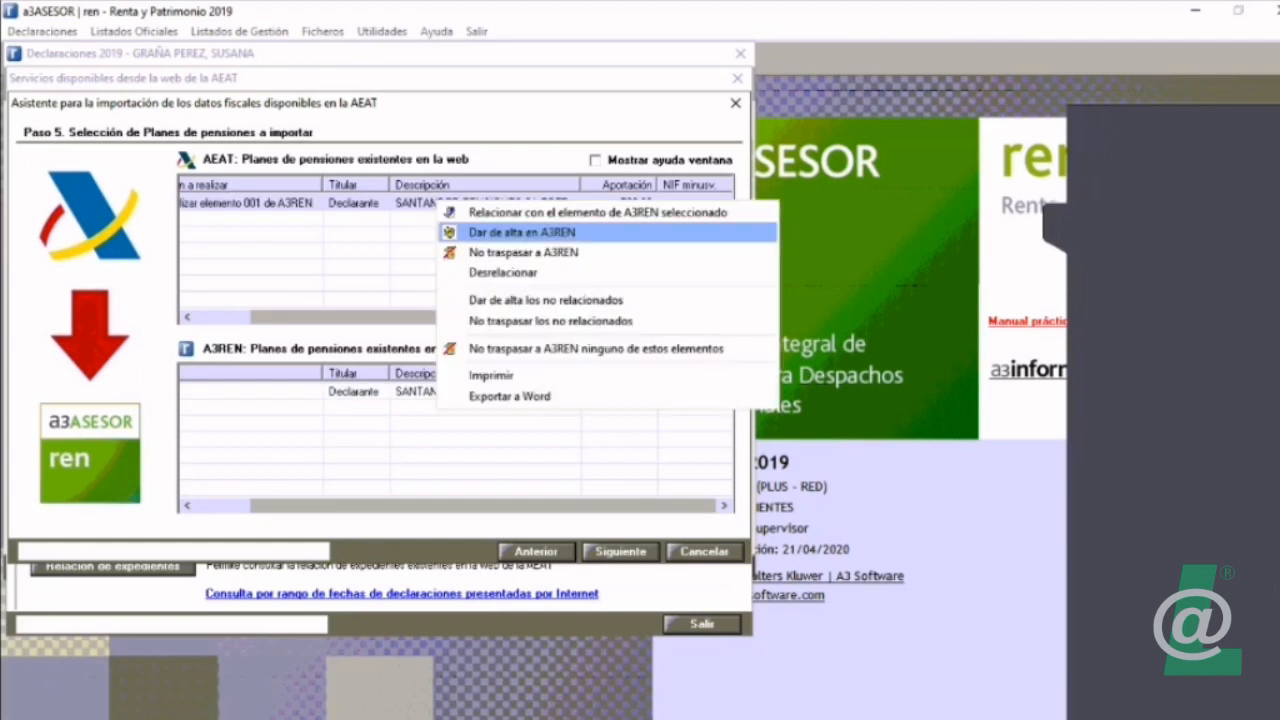
pyautogui.click(510, 397)
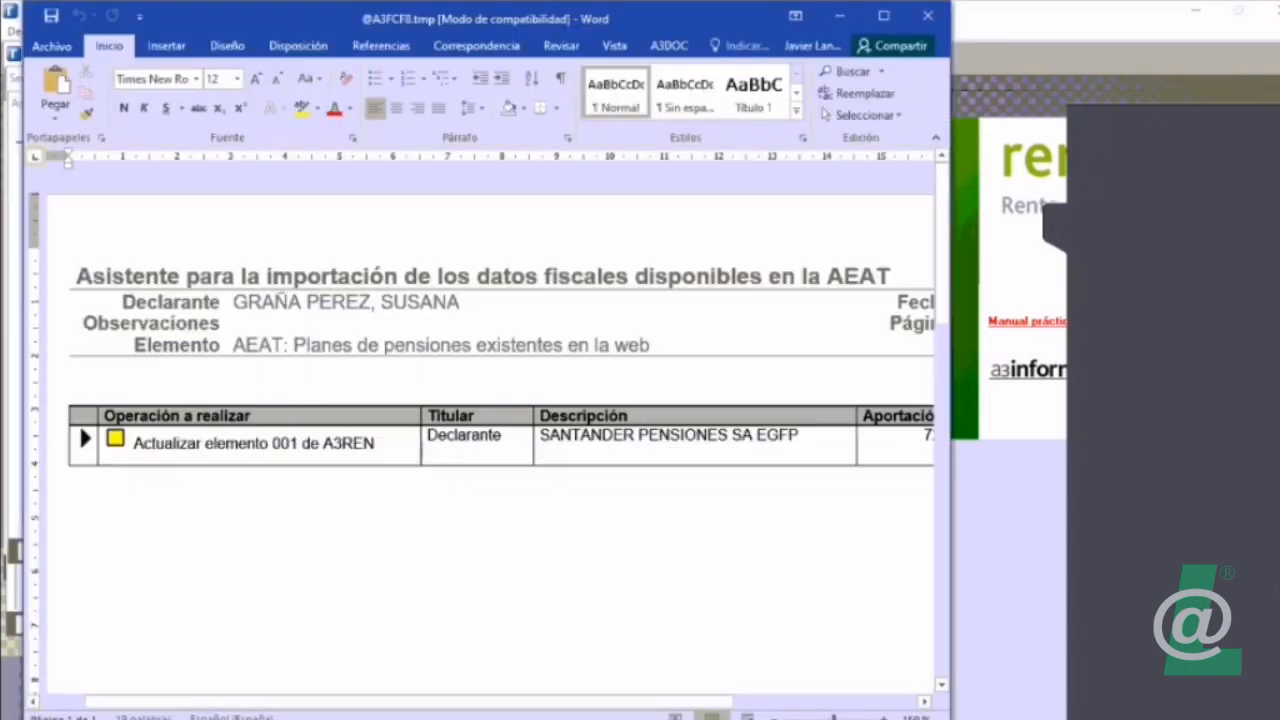
pyautogui.click(883, 16)
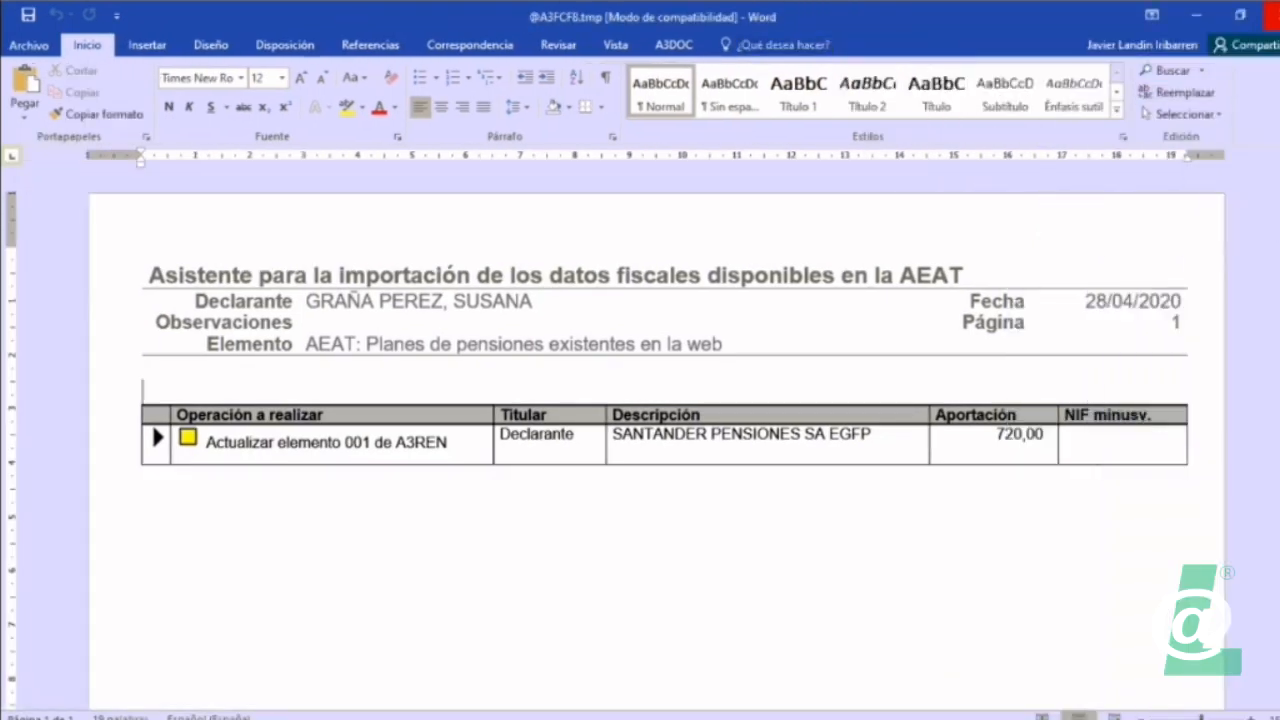
pyautogui.click(1272, 15)
pyautogui.click(224, 317)
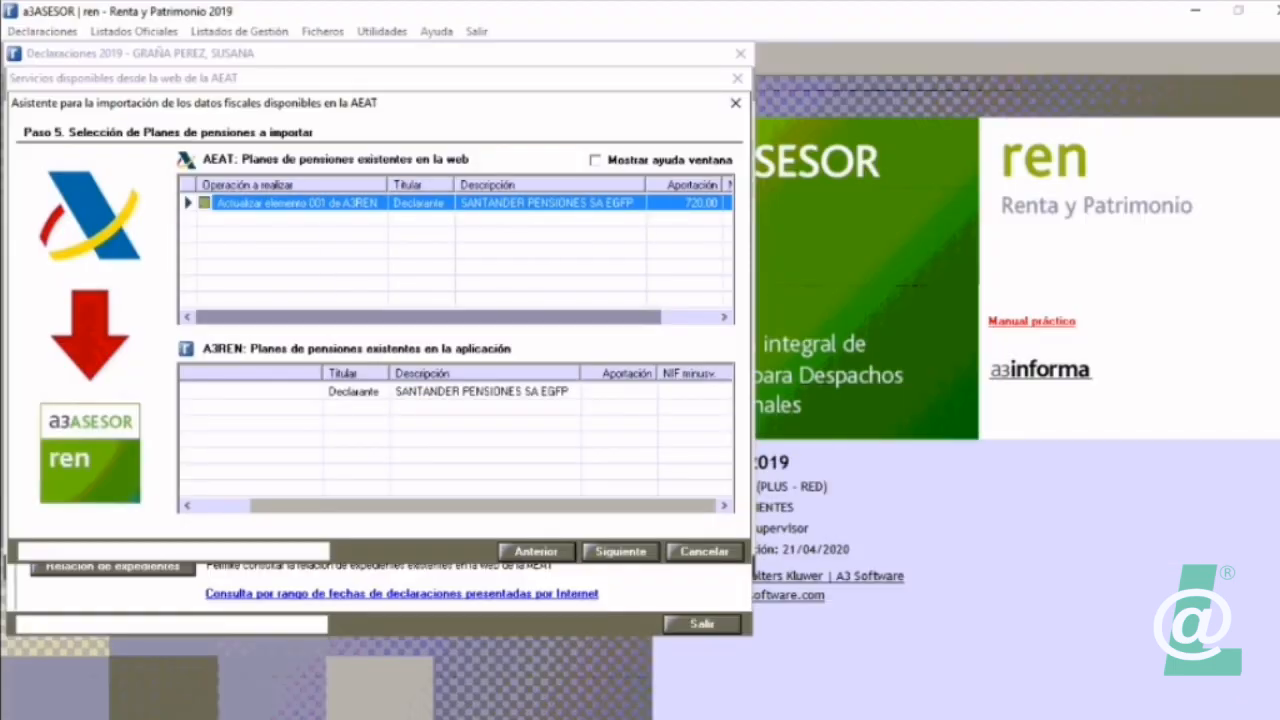
pyautogui.click(224, 506)
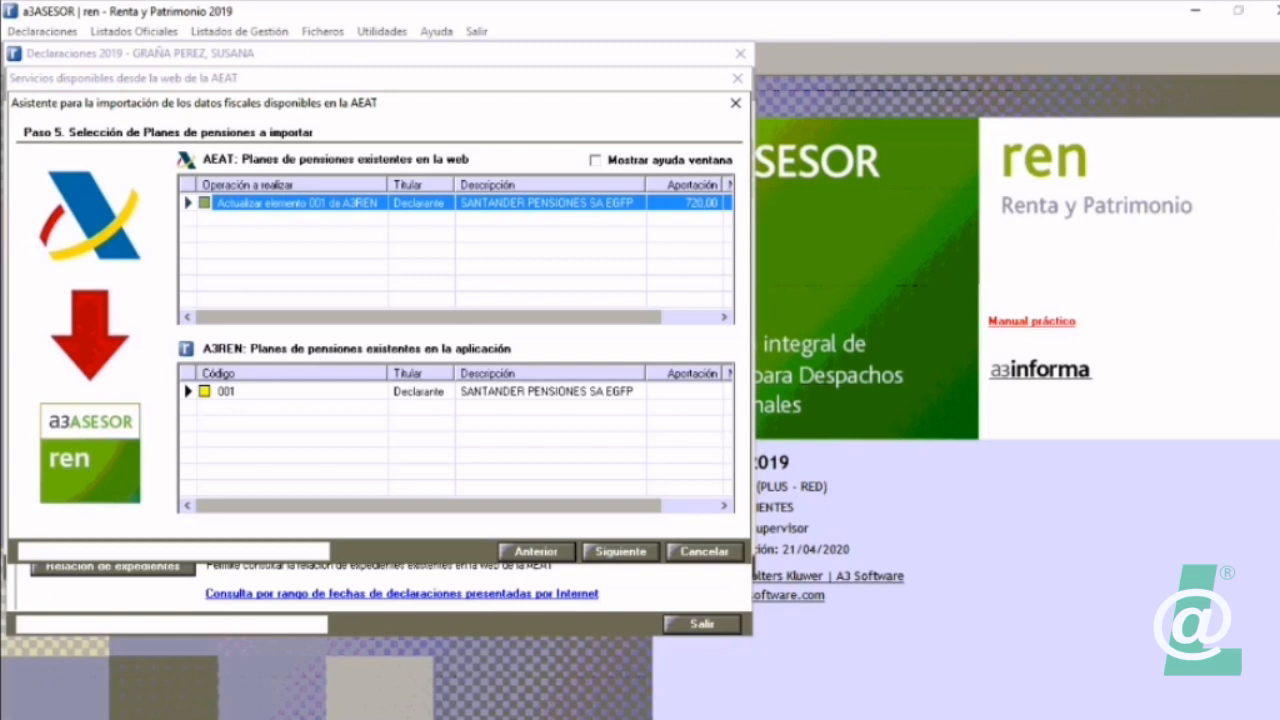
# Step: Advance to step 6, Donaciones, export the AEAT donations list to Word, and close the document after reviewing it
pyautogui.click(620, 552)
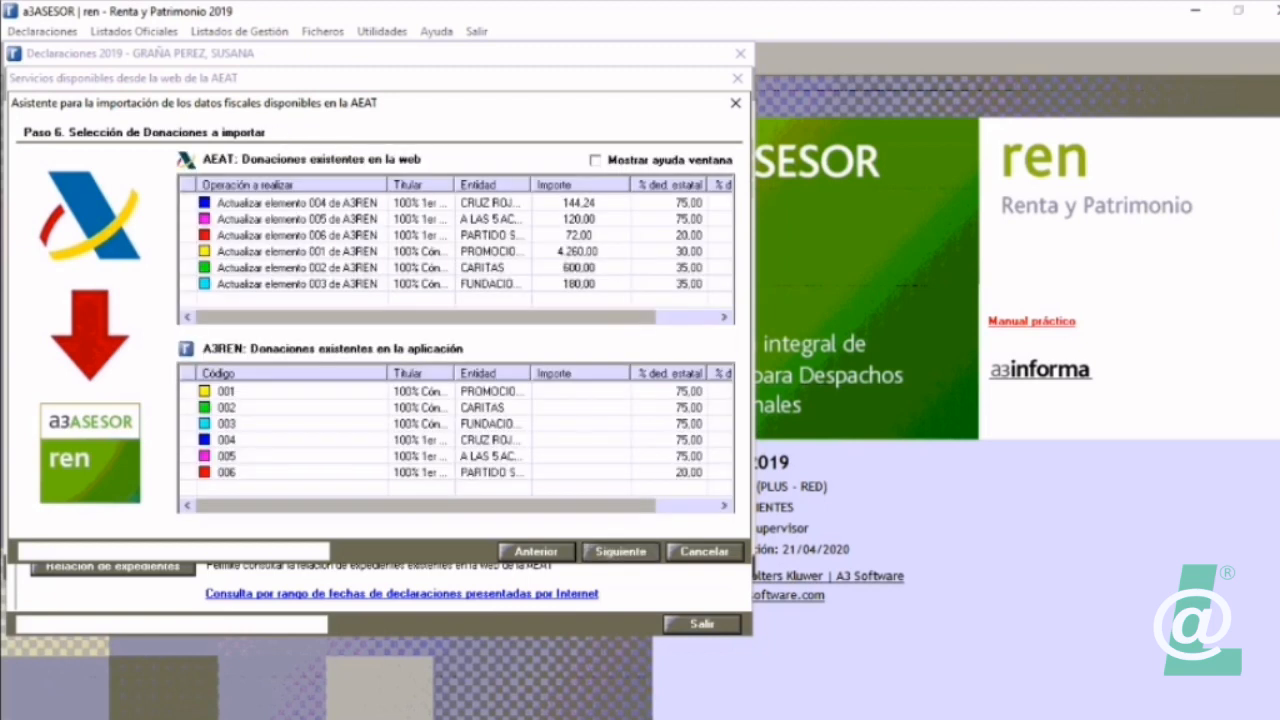
pyautogui.rightClick(325, 226)
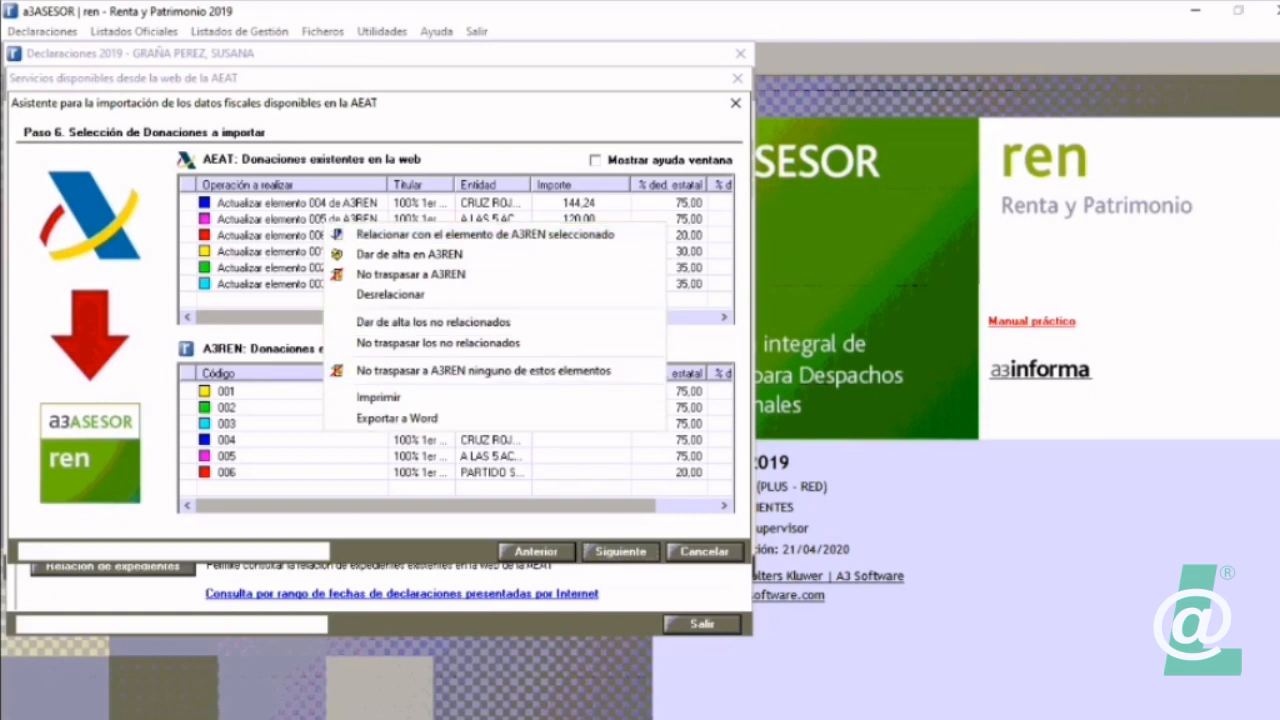
pyautogui.click(397, 418)
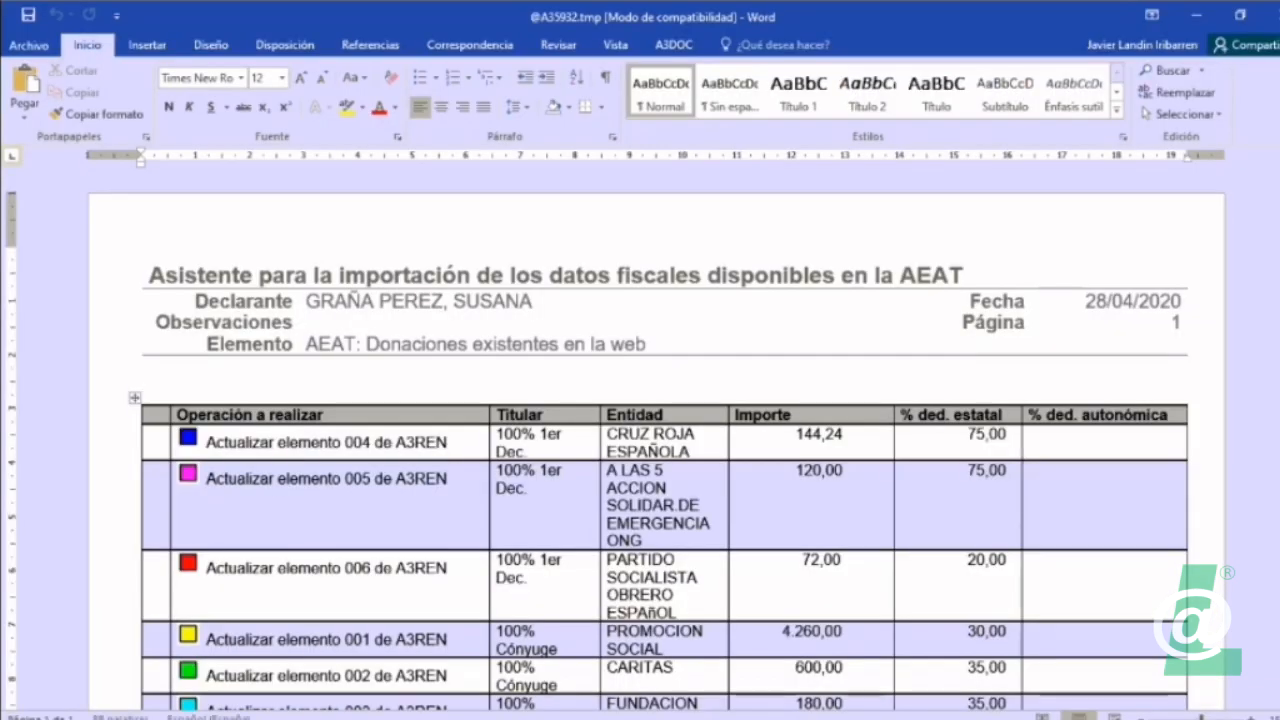
pyautogui.scroll(-2, 656, 450)
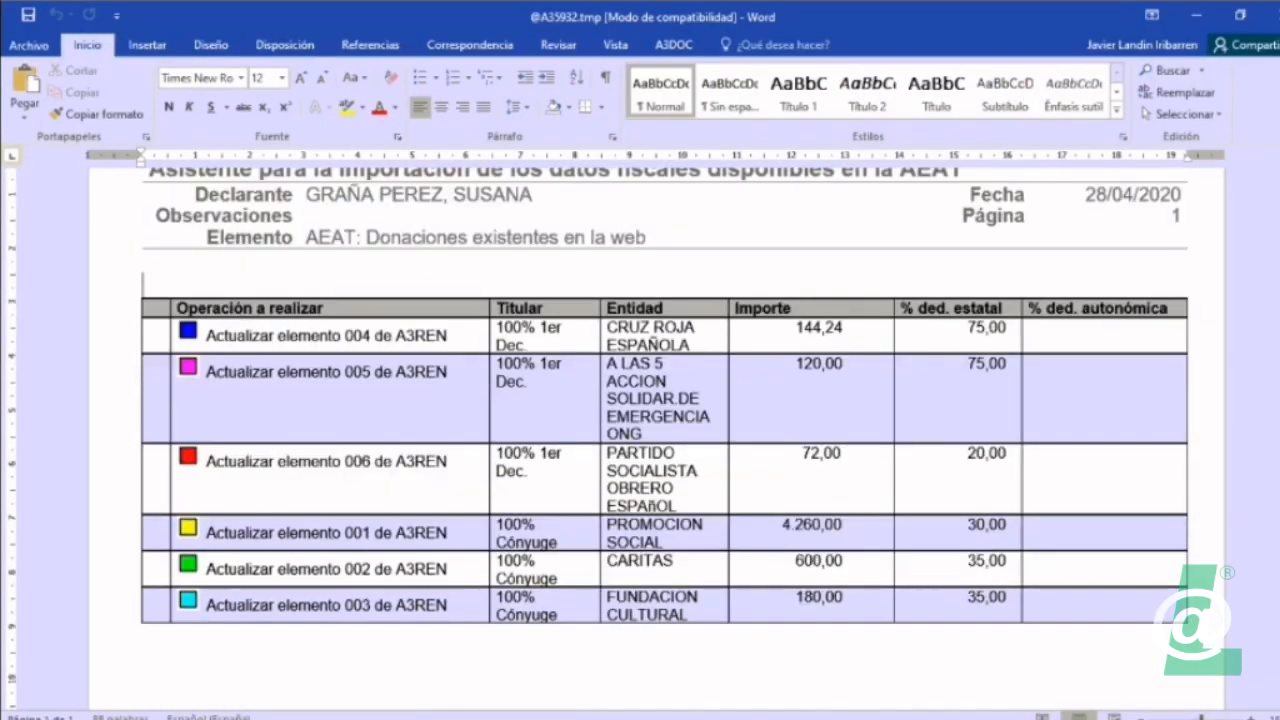
pyautogui.scroll(-8, 656, 450)
pyautogui.scroll(12, 656, 450)
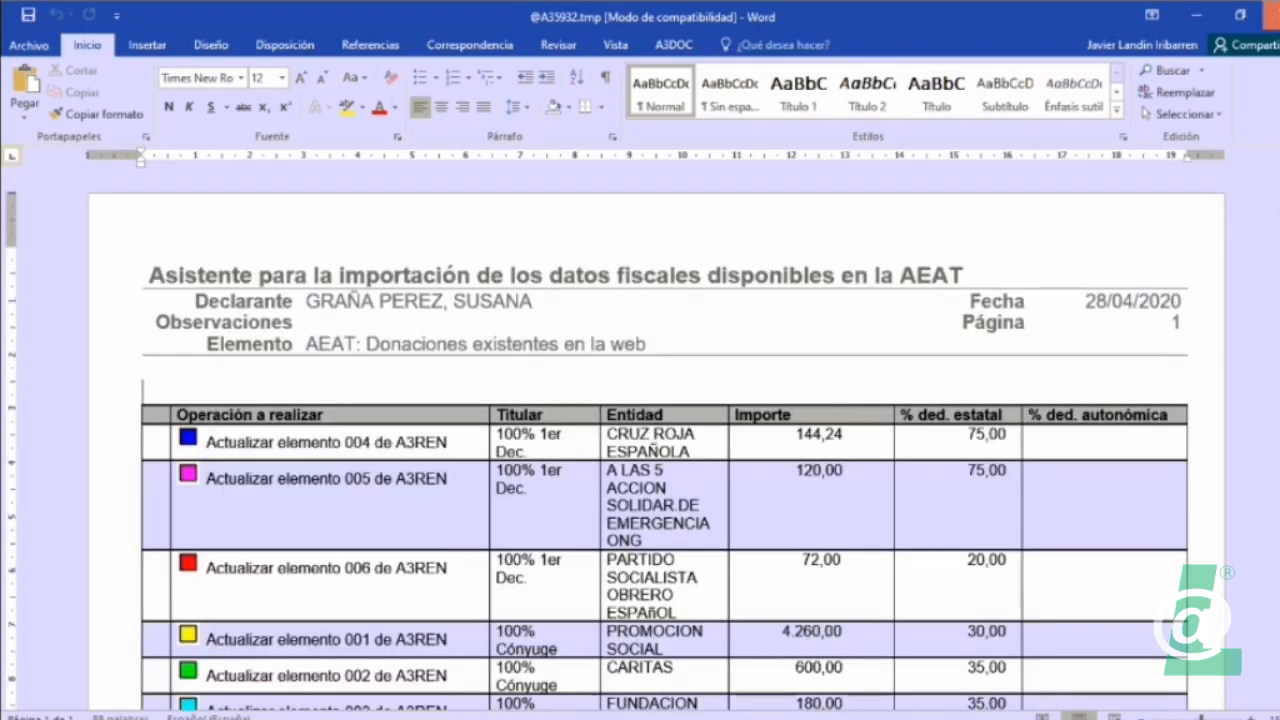
pyautogui.click(1272, 15)
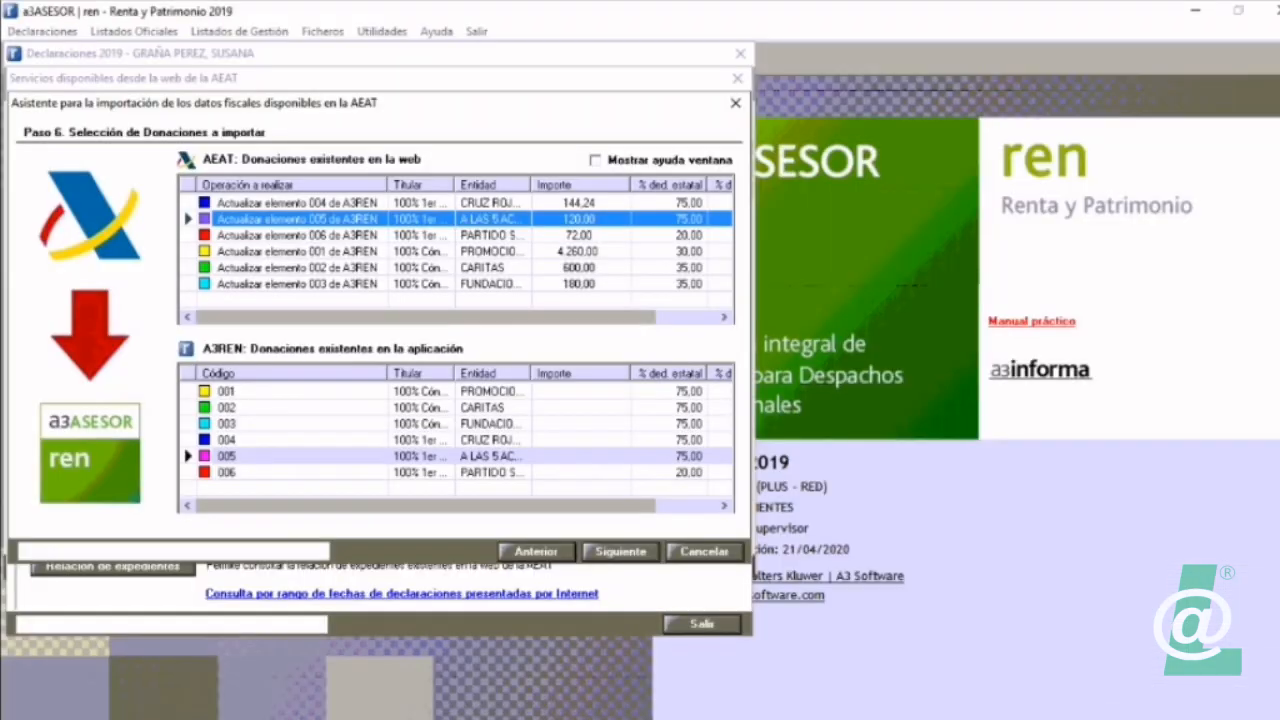
# Step: Advance to step 7, Préstamos hipotecarios, and select the unrelated AEAT loan from ABANCA CORPORACION BANCARIA
pyautogui.click(620, 552)
pyautogui.click(300, 203)
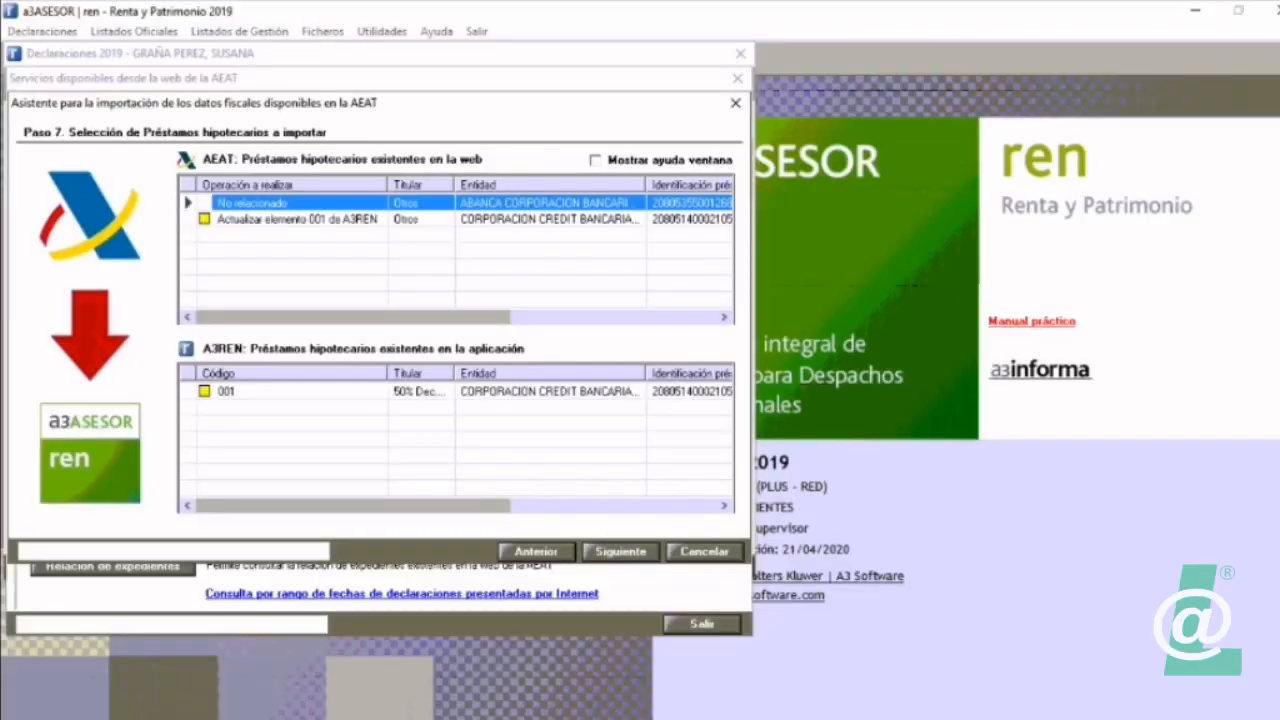
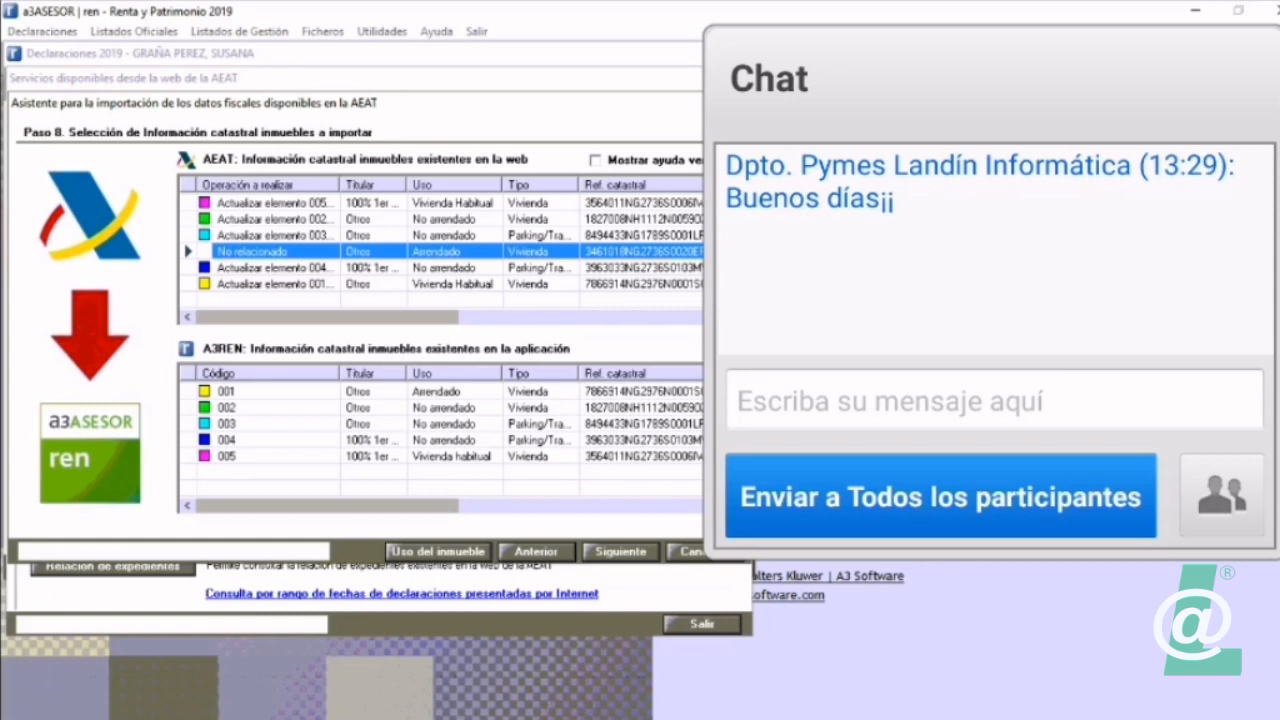
# Step: Mark the unrelated rented dwelling in the AEAT cadastral list to be registered in A3REN, and advance to step 9
pyautogui.rightClick(287, 254)
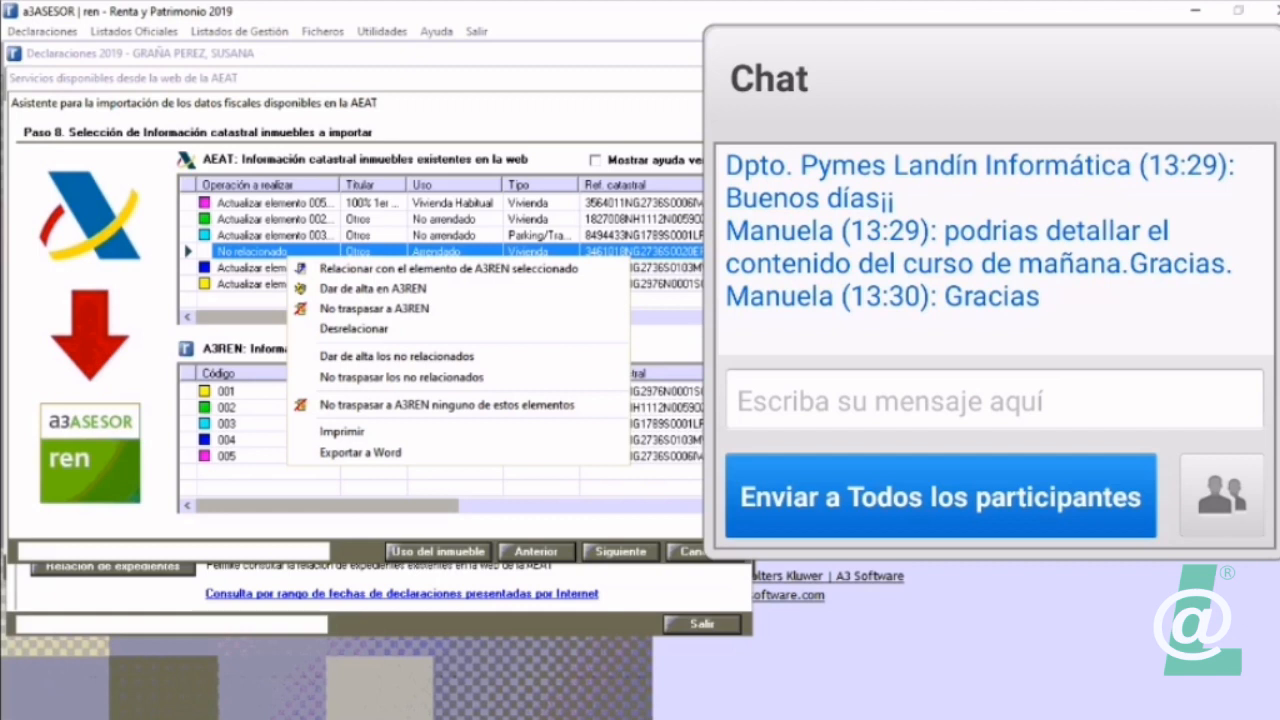
pyautogui.click(373, 289)
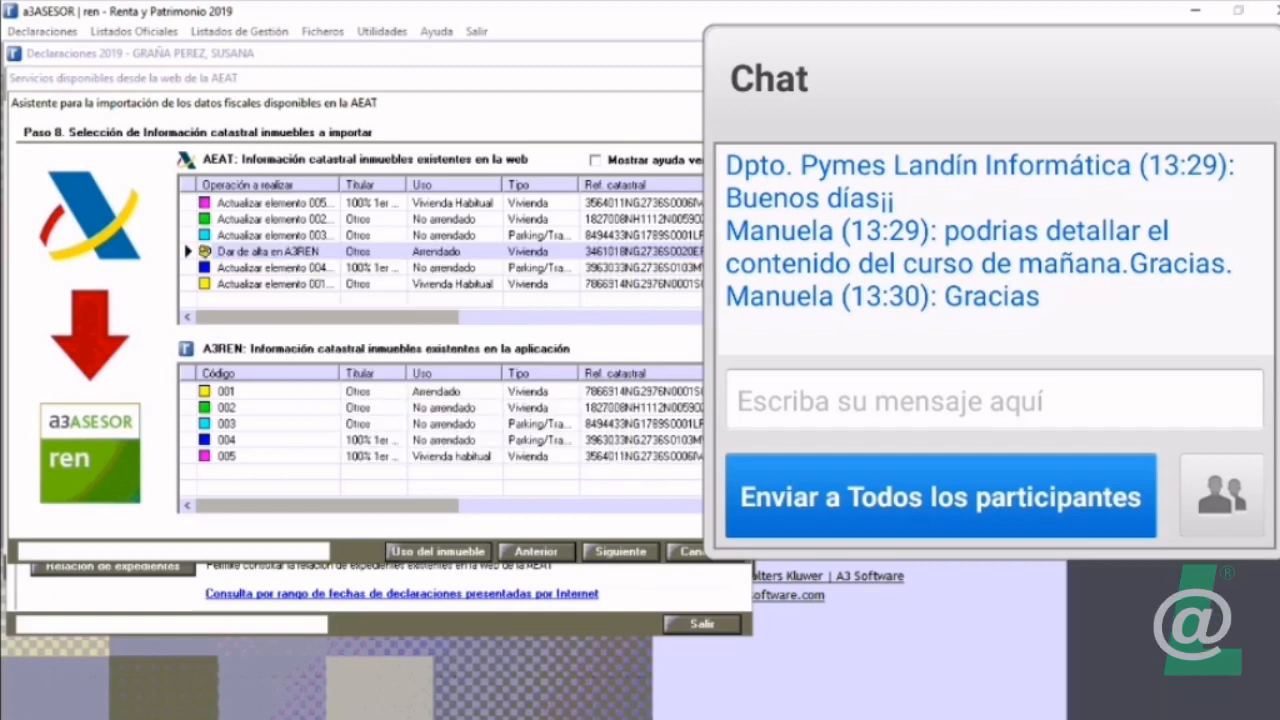
pyautogui.click(621, 552)
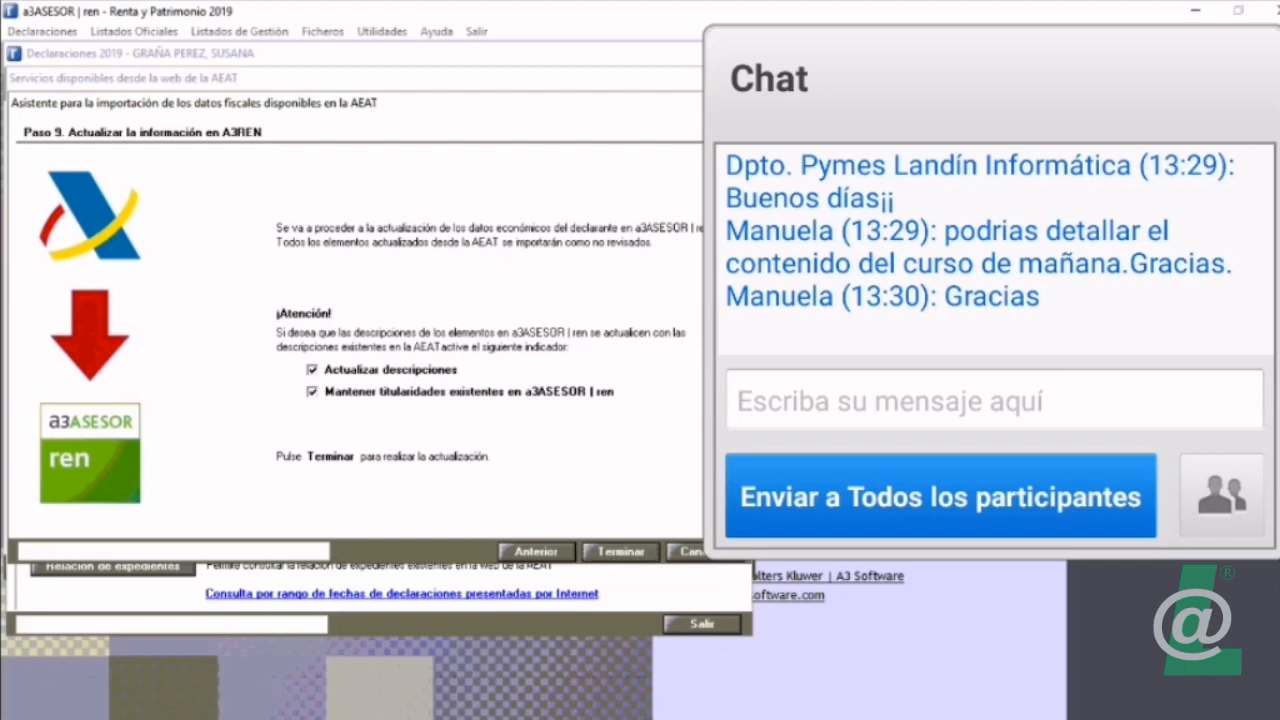
pyautogui.click(536, 551)
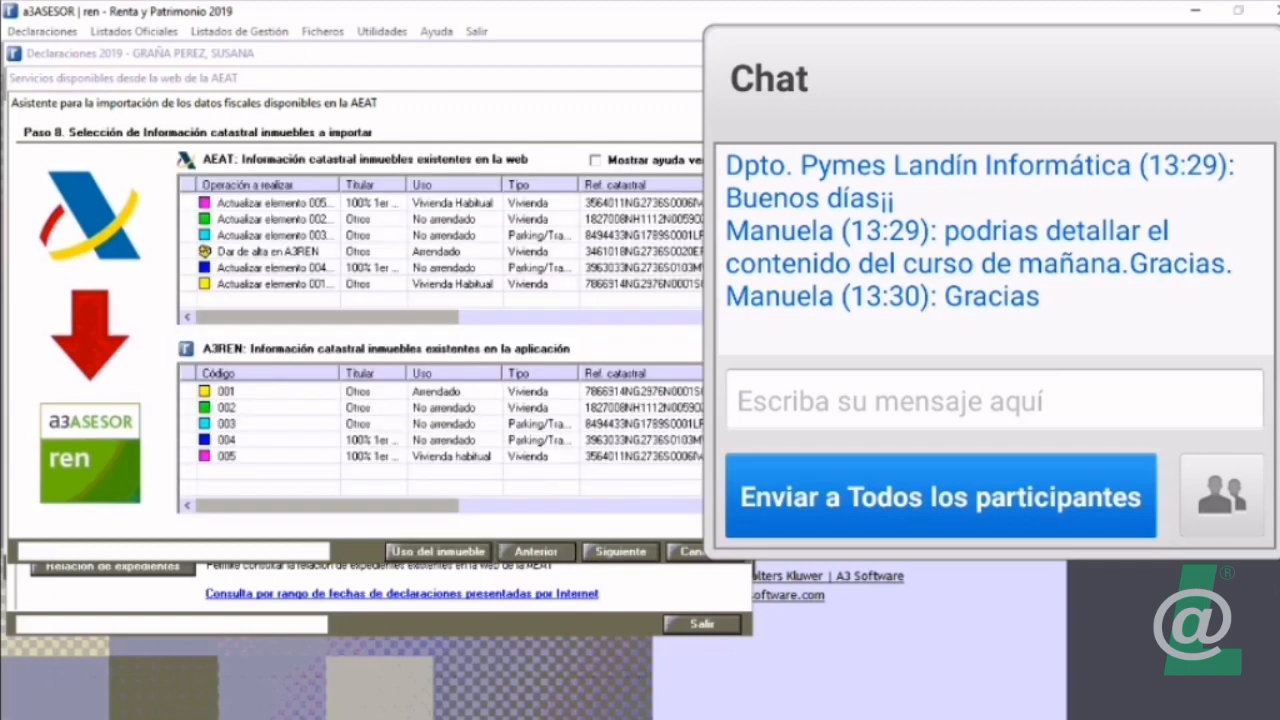
pyautogui.click(270, 218)
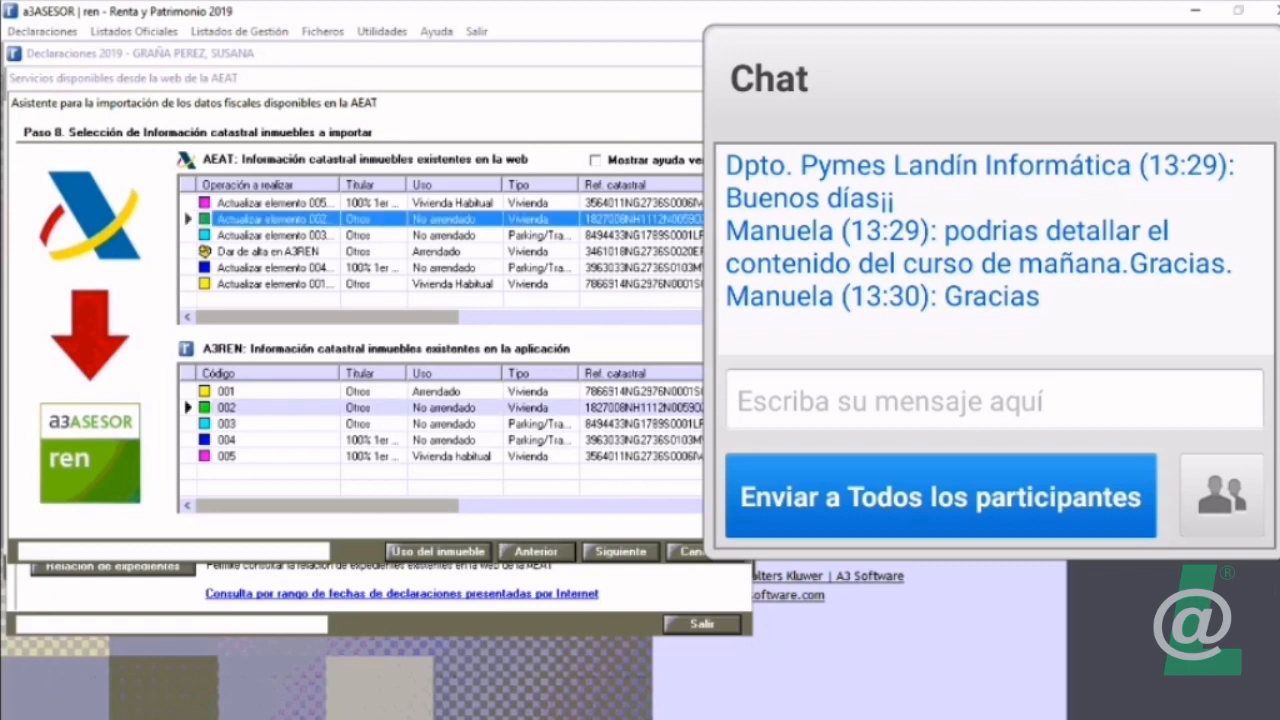
pyautogui.click(620, 551)
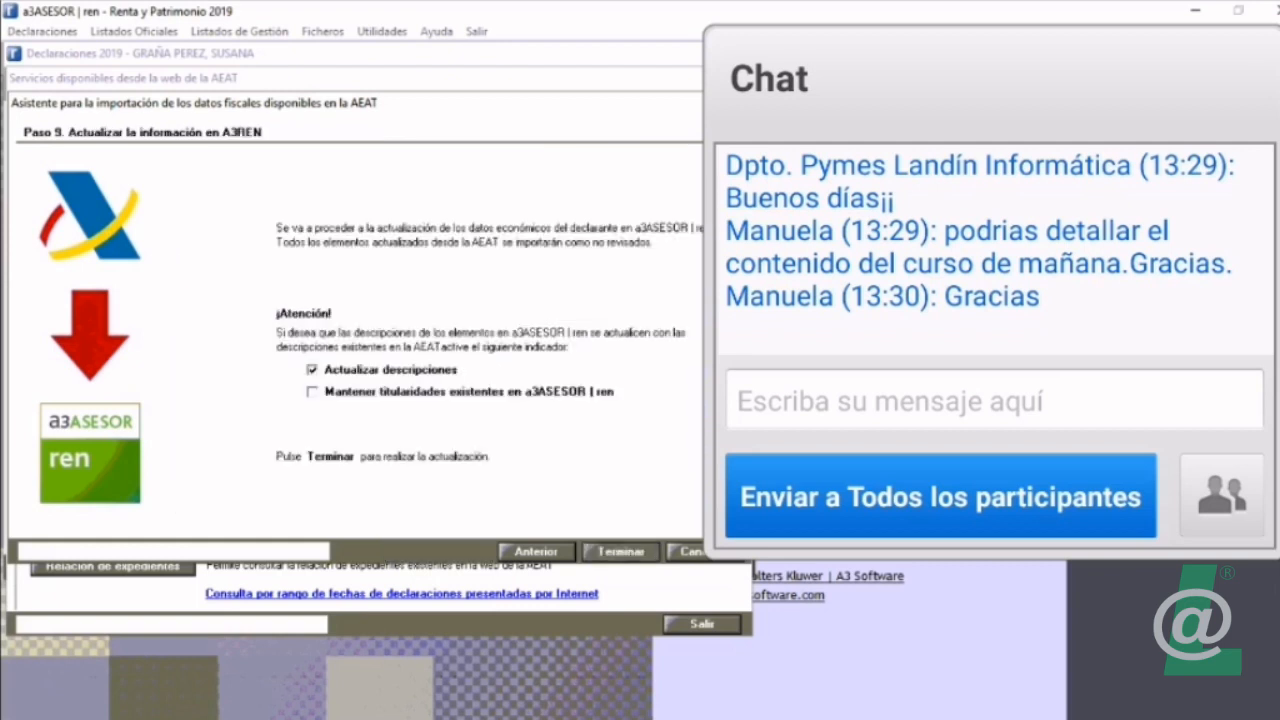
# Step: Finish the AEAT import with Actualizar descripciones enabled and Mantener titularidades existentes disabled, and leave the AEAT services window
pyautogui.click(312, 392)
pyautogui.click(312, 392)
pyautogui.click(620, 551)
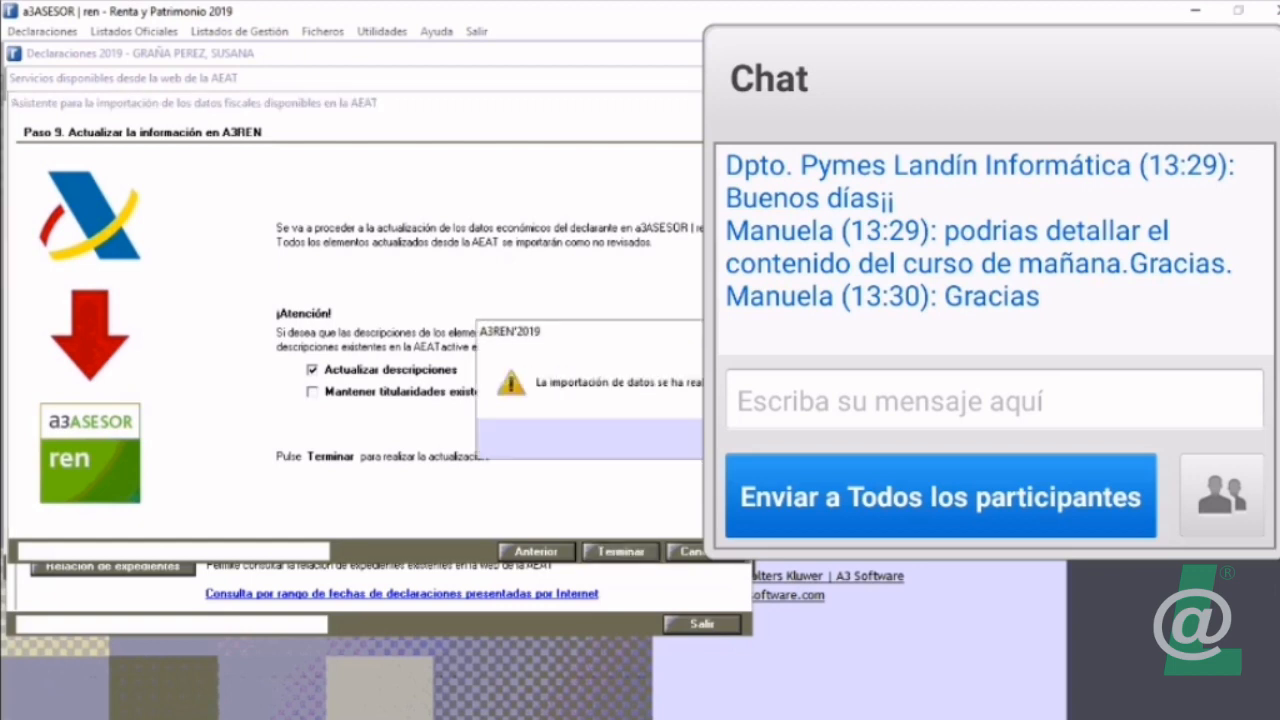
pyautogui.press('Return')
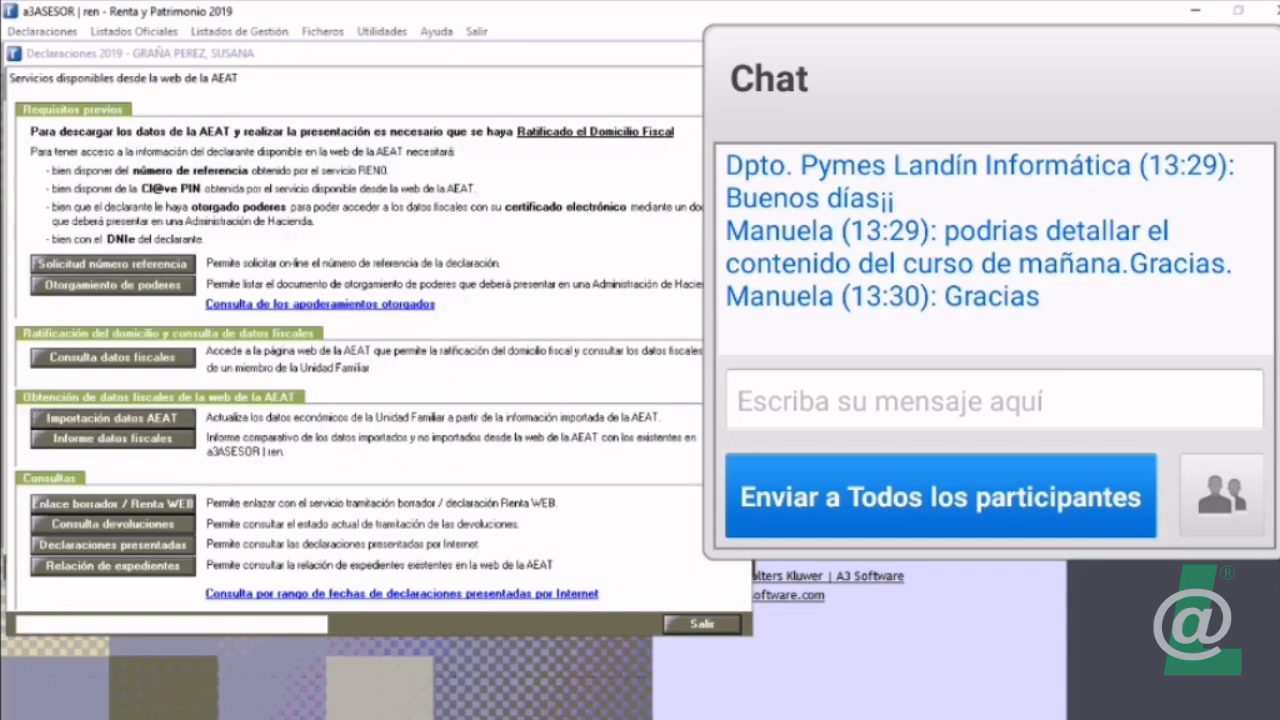
pyautogui.click(702, 624)
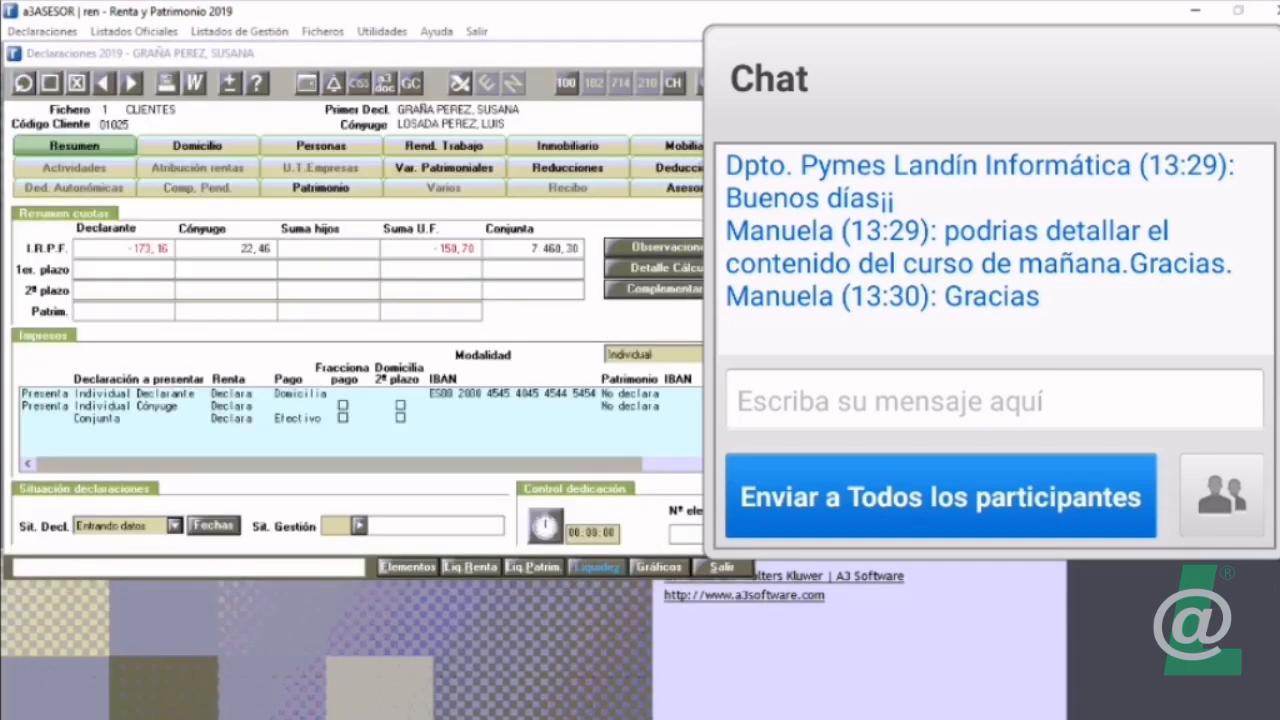
# Step: Set the spouse's gross work income from EMPRESA PAGADORA SL to 40.000,00 in the elements list and return to the declaration summary
pyautogui.click(407, 566)
pyautogui.click(64, 387)
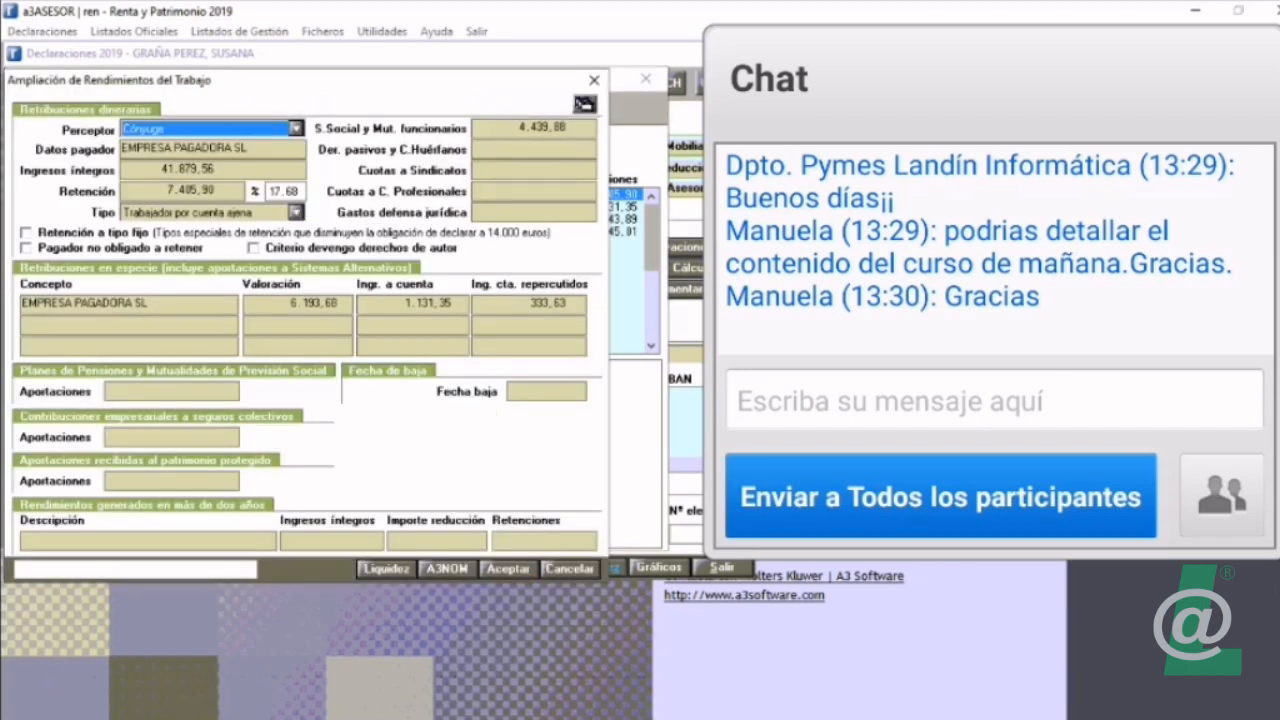
pyautogui.click(188, 169)
pyautogui.write('400000,00')
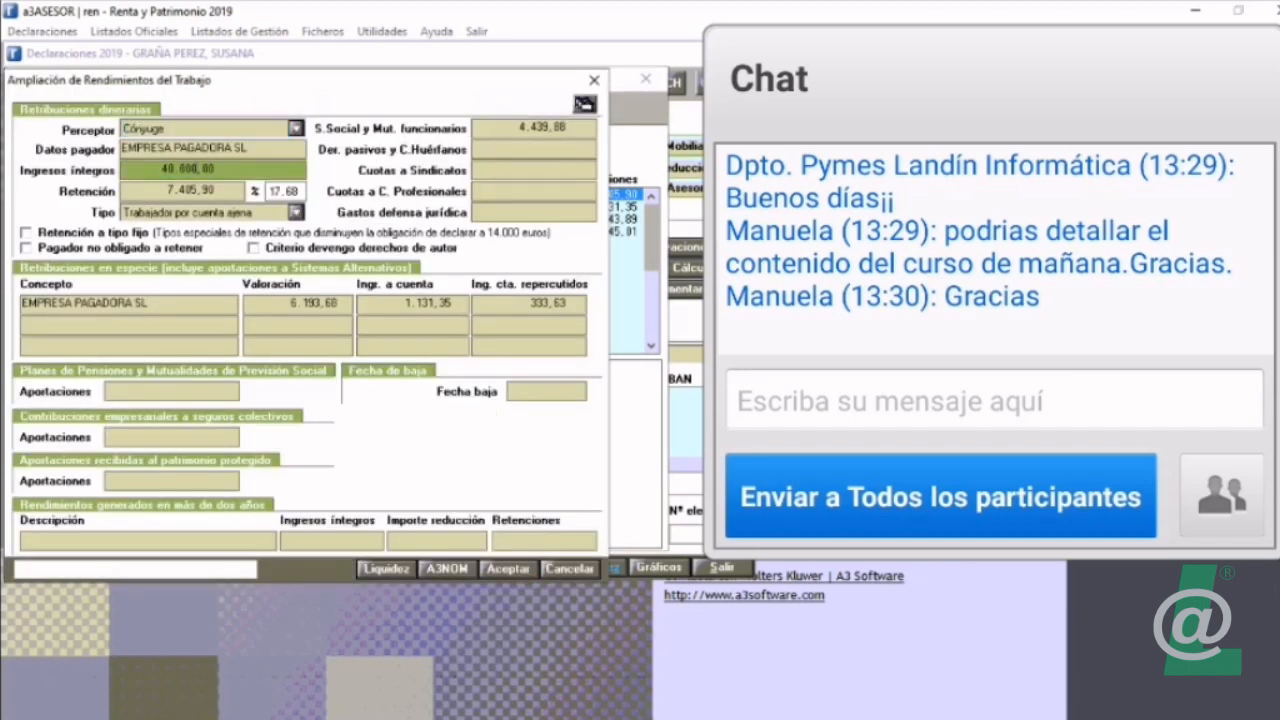
pyautogui.press('Return')
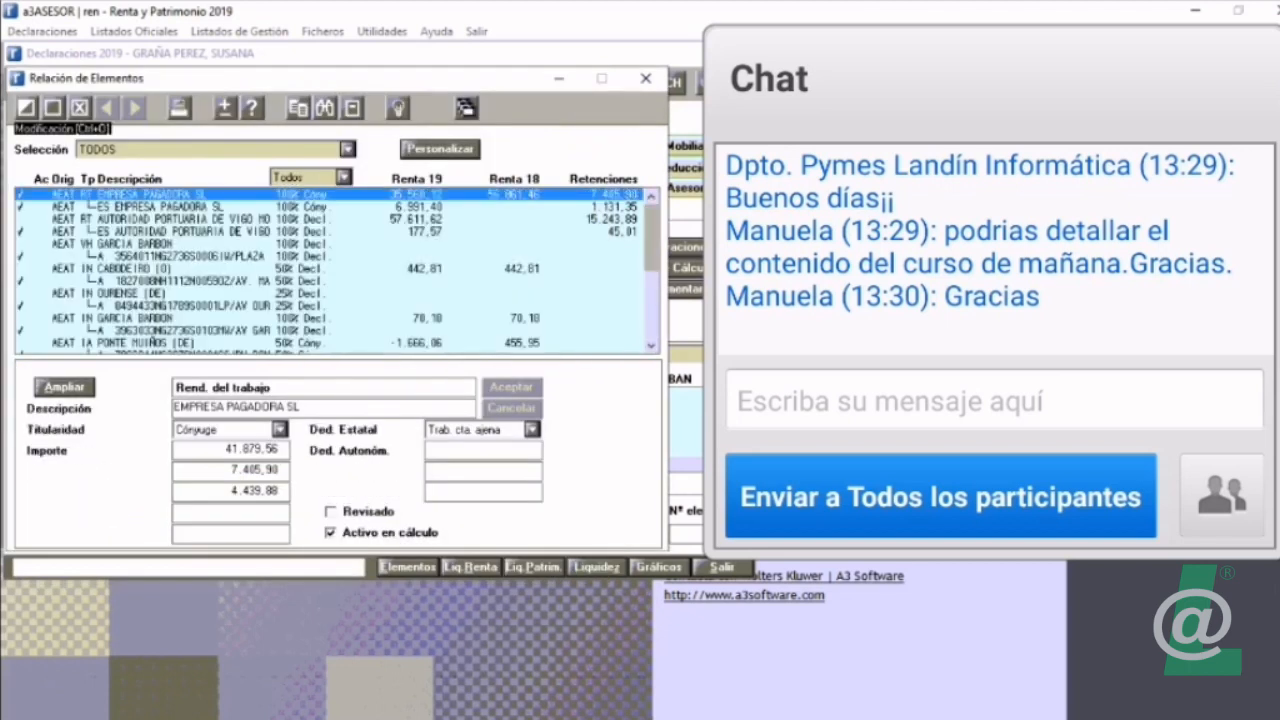
pyautogui.press('Escape')
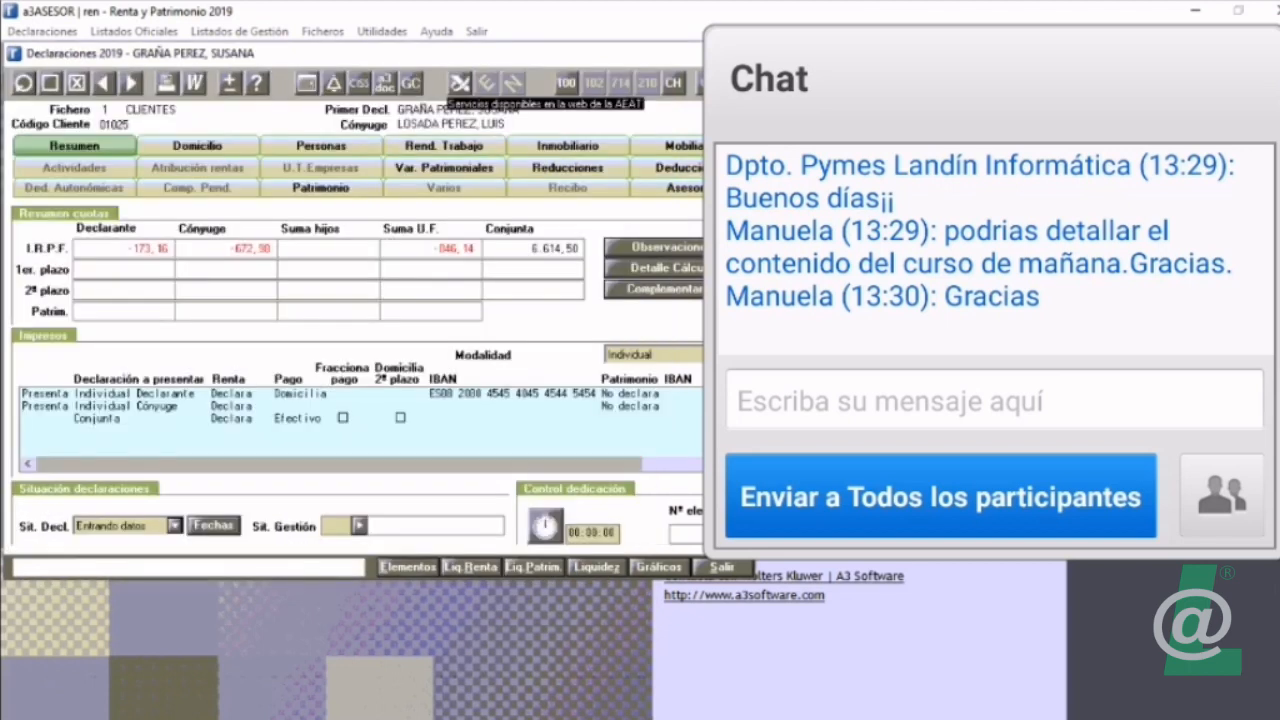
# Step: Generate the declarant's AEAT fiscal data report limited to items with differences and compare the work income tables in Word
pyautogui.click(460, 84)
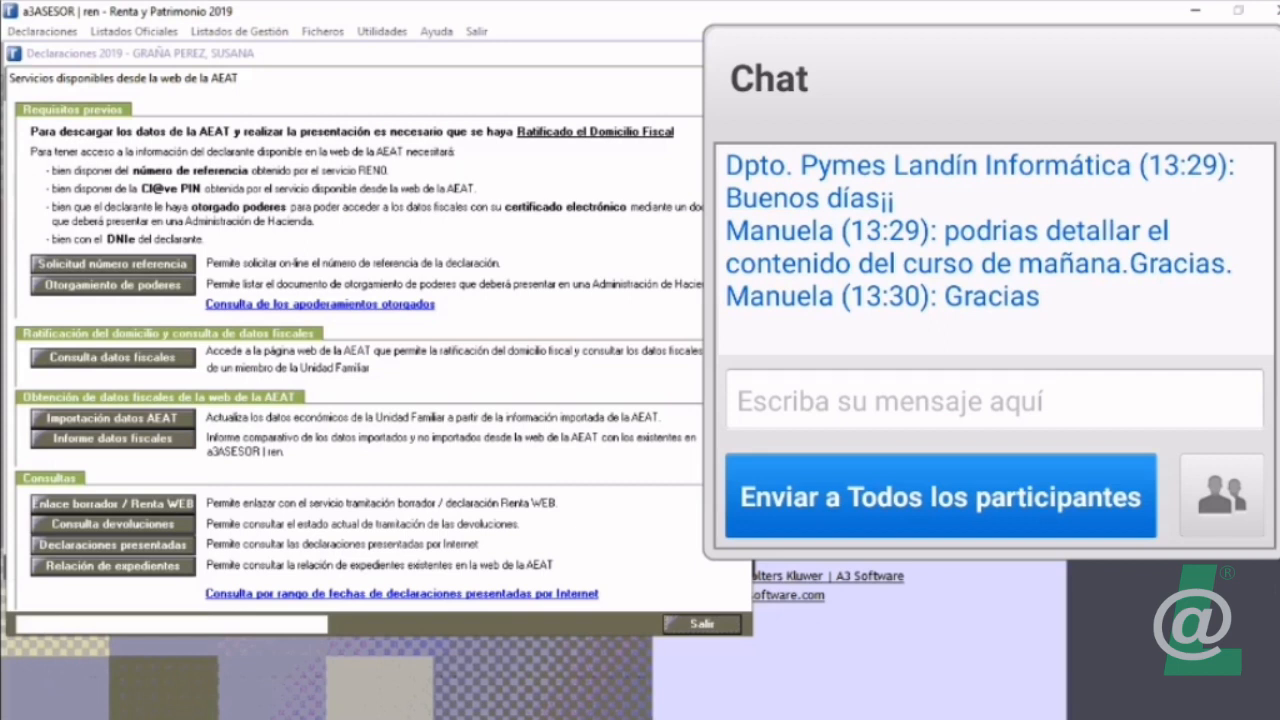
pyautogui.click(112, 439)
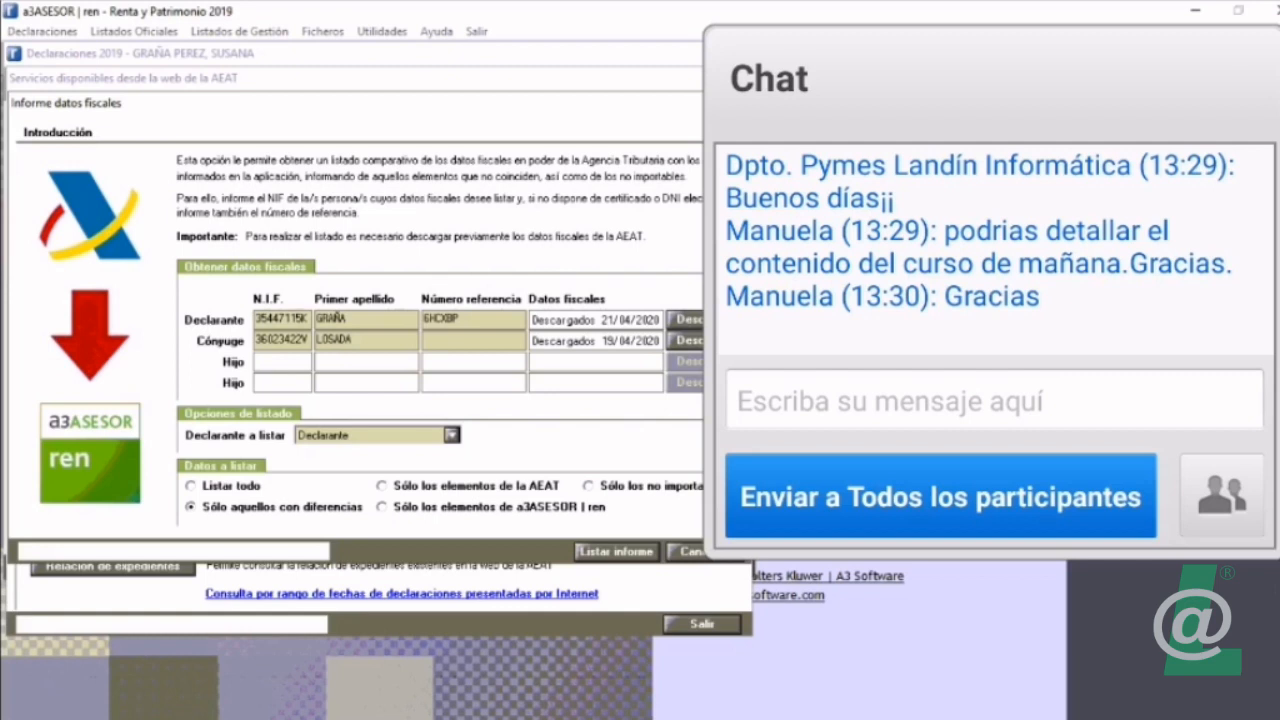
pyautogui.click(617, 552)
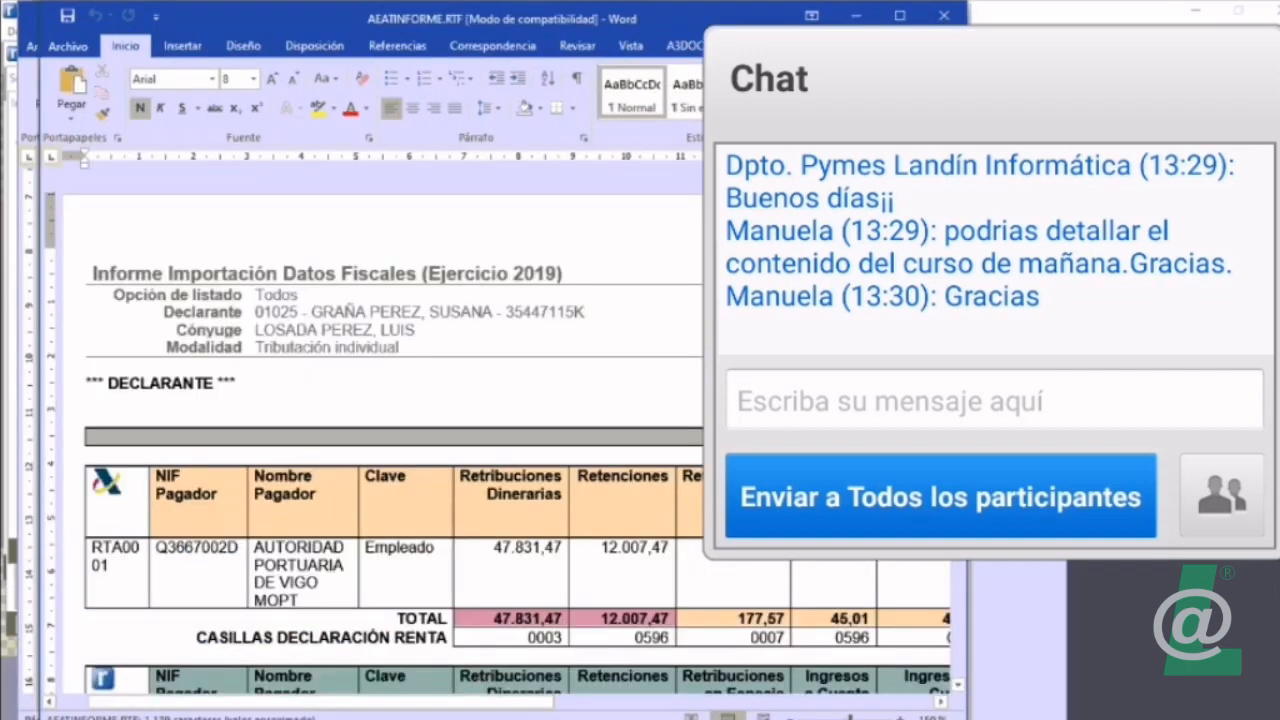
pyautogui.click(899, 15)
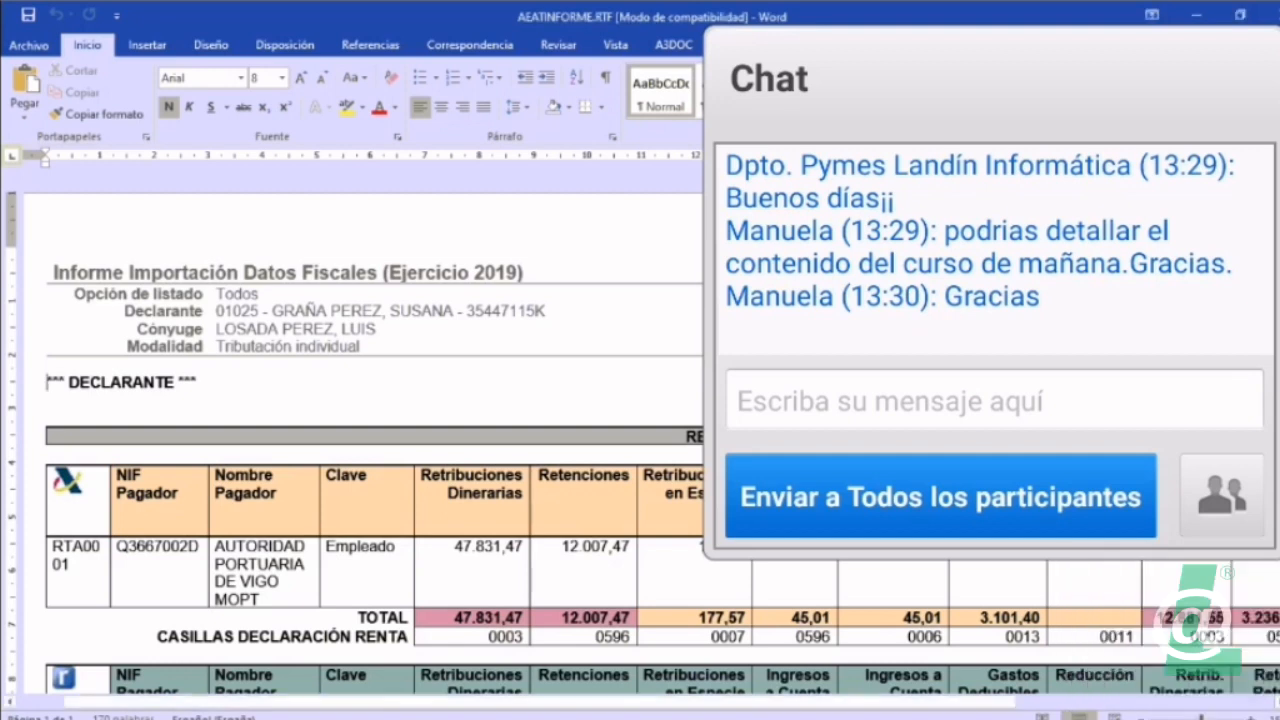
pyautogui.scroll(-5, 360, 430)
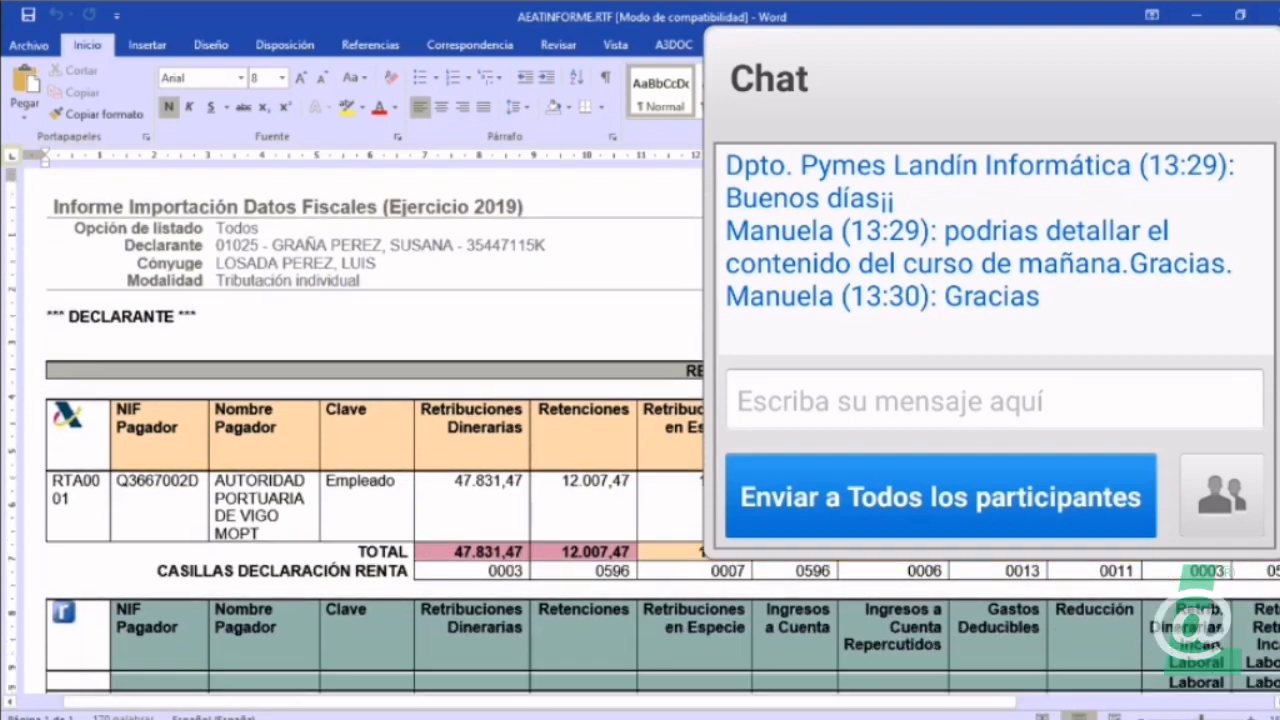
pyautogui.scroll(1, 360, 430)
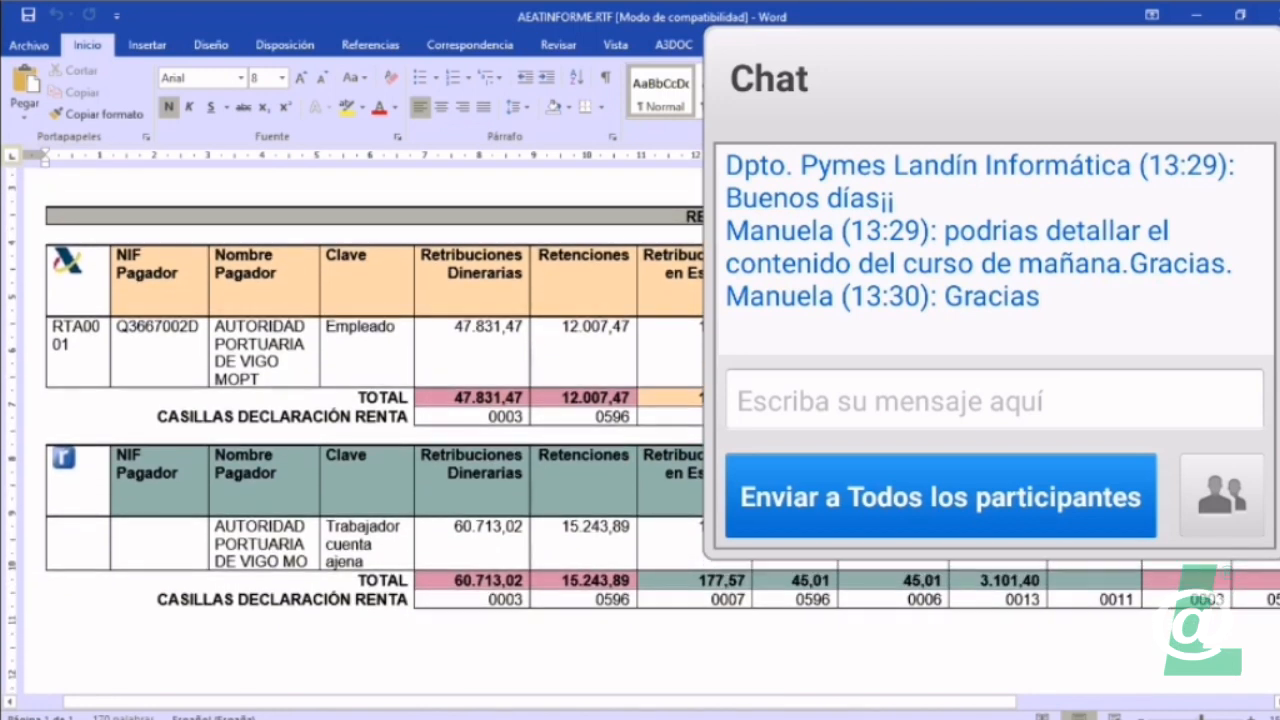
pyautogui.scroll(-2, 360, 430)
pyautogui.scroll(2, 360, 430)
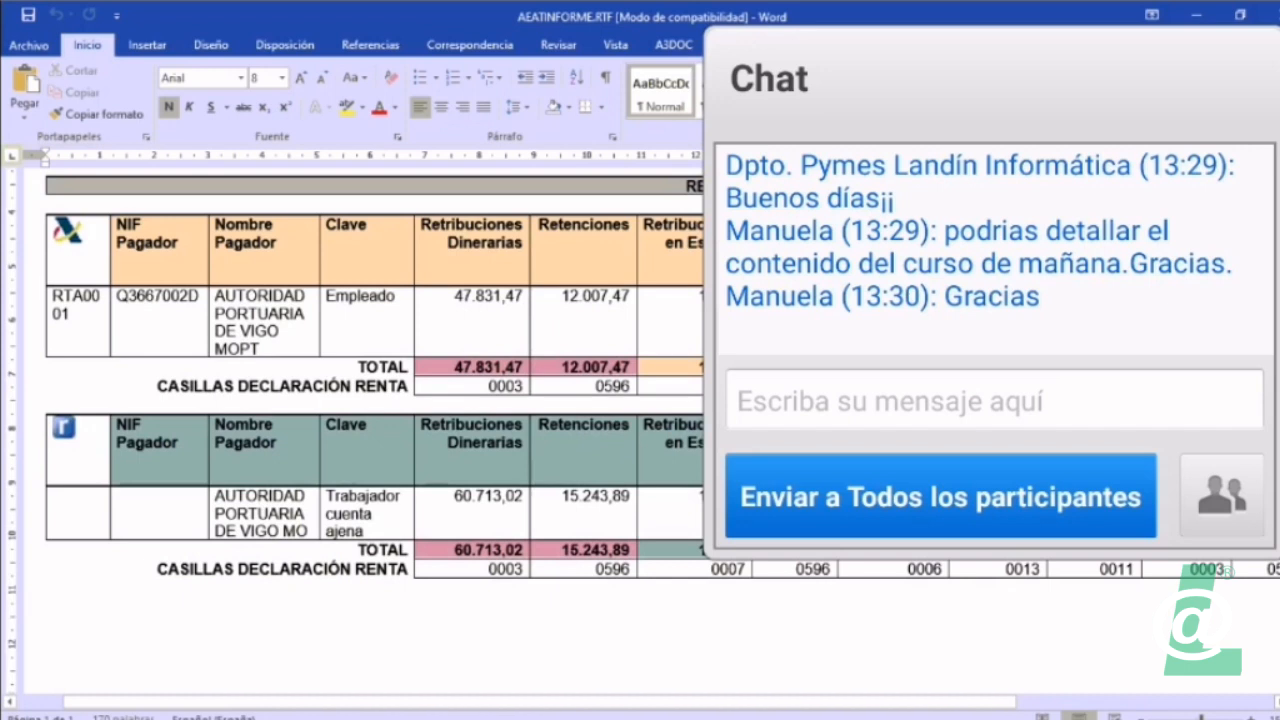
pyautogui.scroll(2, 360, 430)
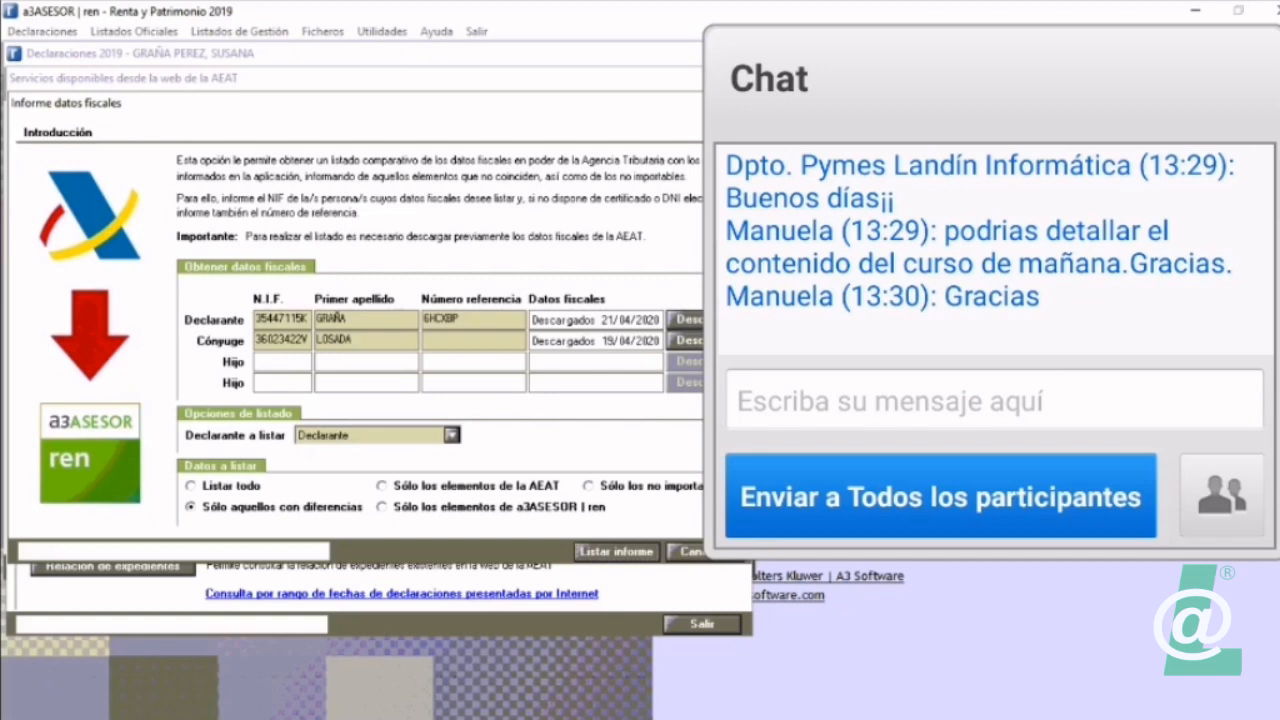
# Step: Try to list only the non-importable items in the declarant's fiscal data report
pyautogui.click(589, 486)
pyautogui.click(615, 551)
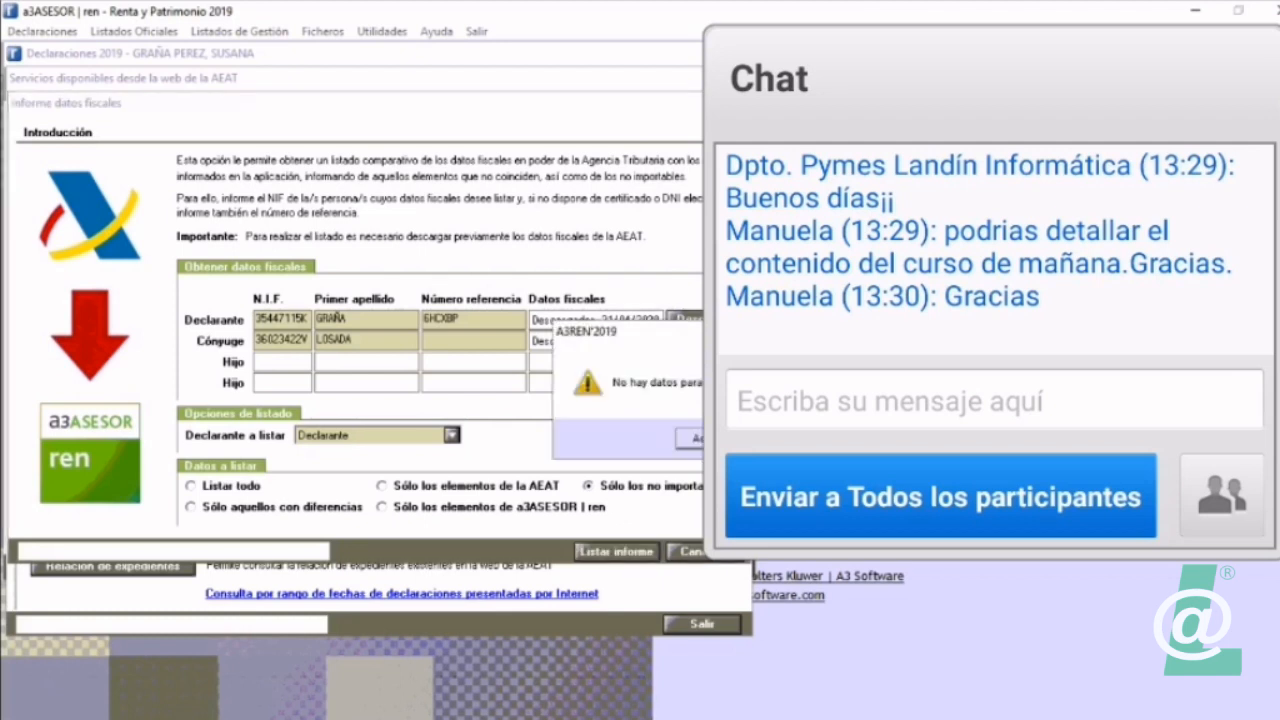
pyautogui.press('Return')
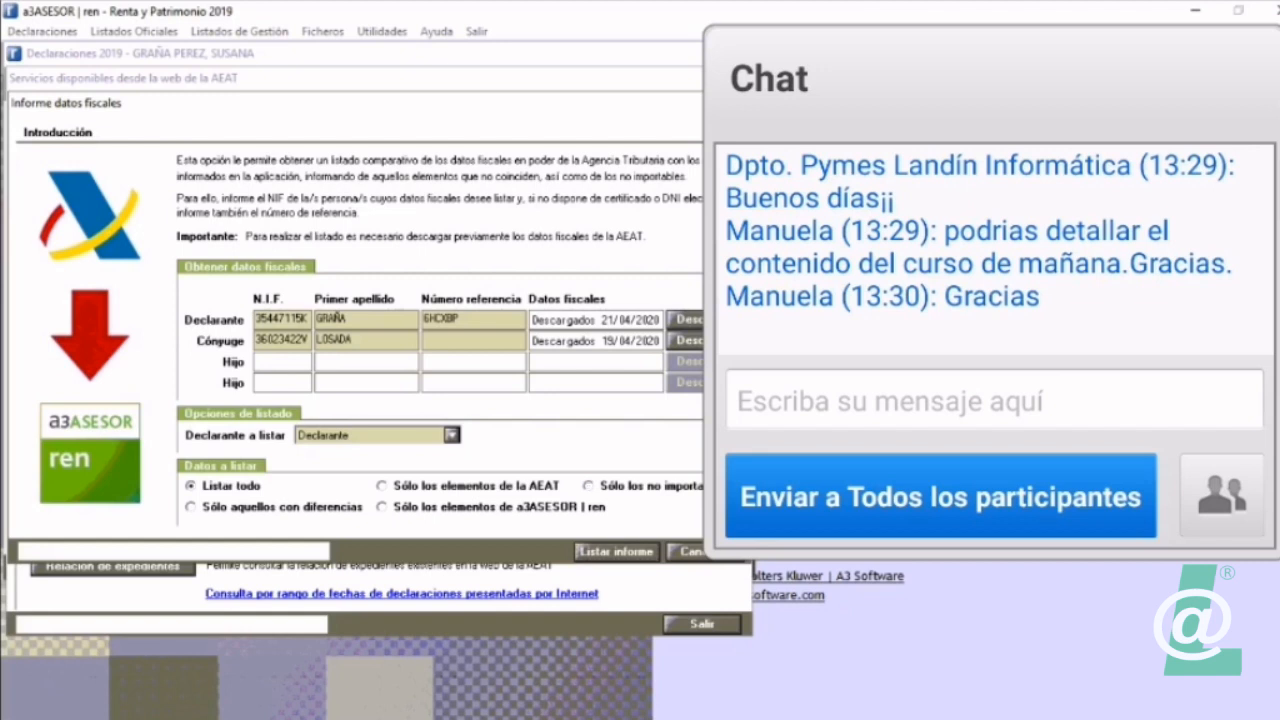
# Step: Generate the declarant's fiscal data report with Listar todo, review it in Word, and close the documents and the AEAT services window
pyautogui.hotkey('alt', 'Tab')
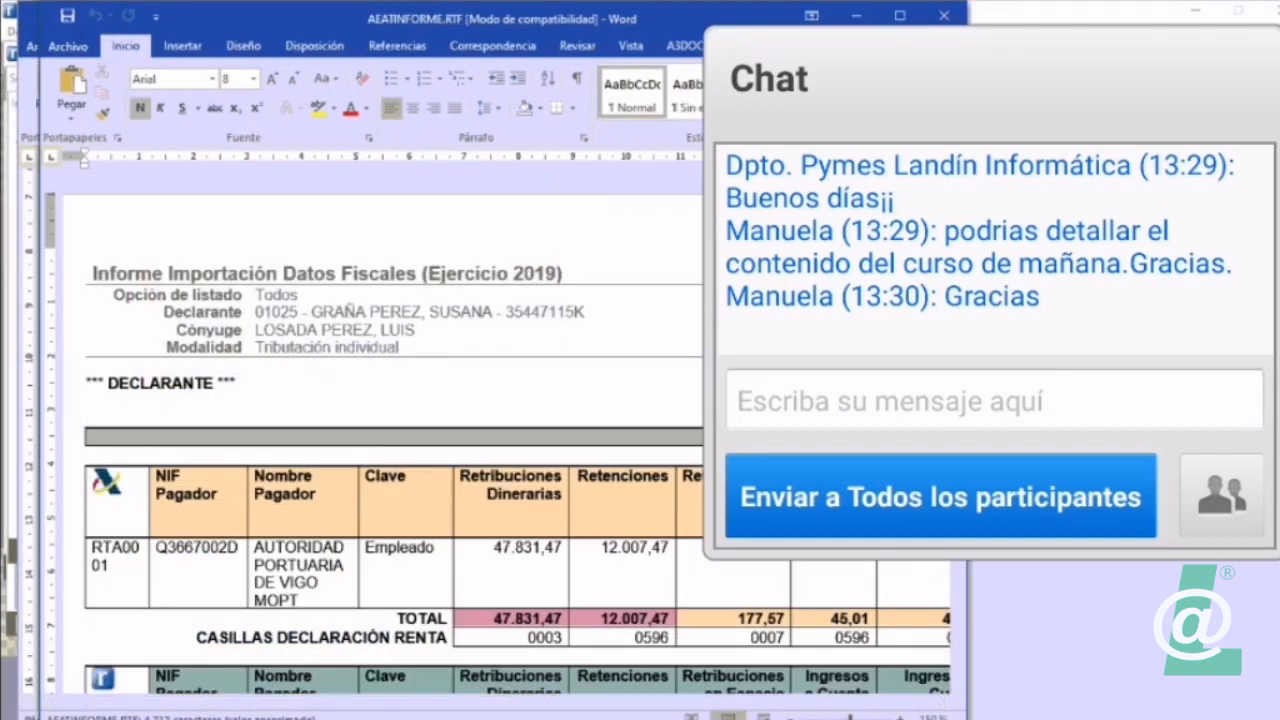
pyautogui.click(900, 15)
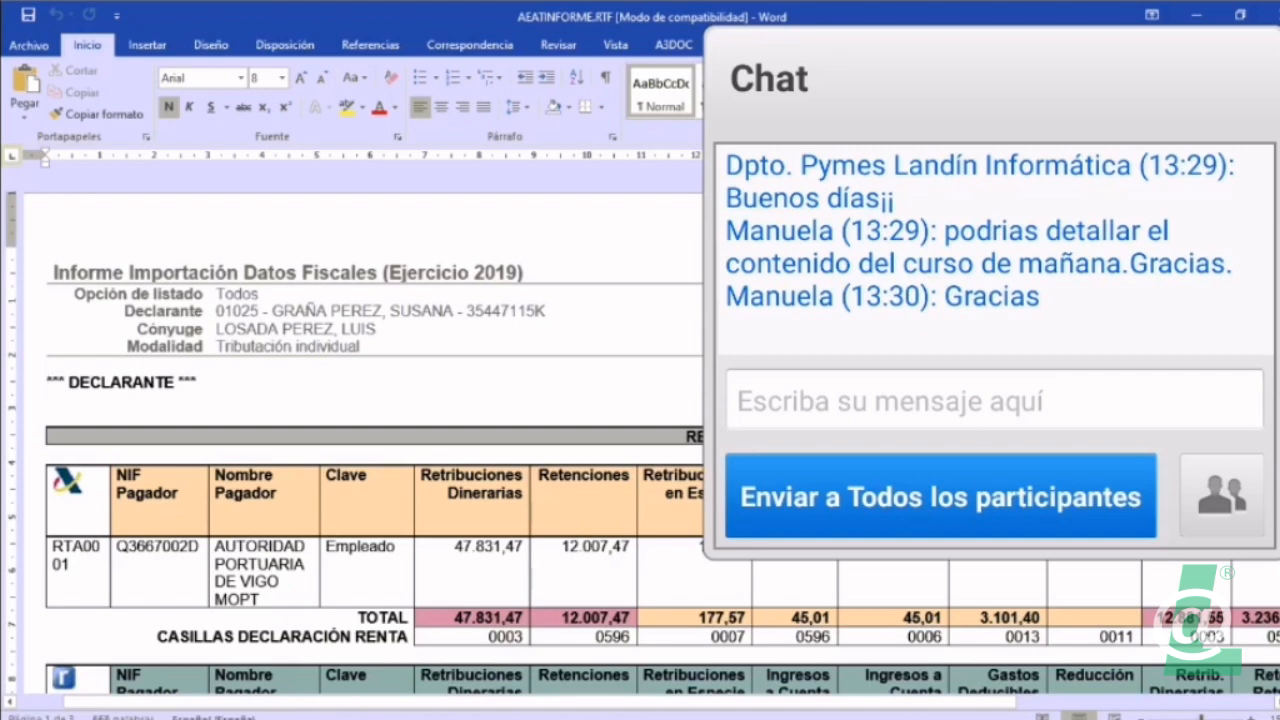
pyautogui.scroll(-3, 370, 440)
pyautogui.scroll(-4, 370, 440)
pyautogui.scroll(-7, 370, 440)
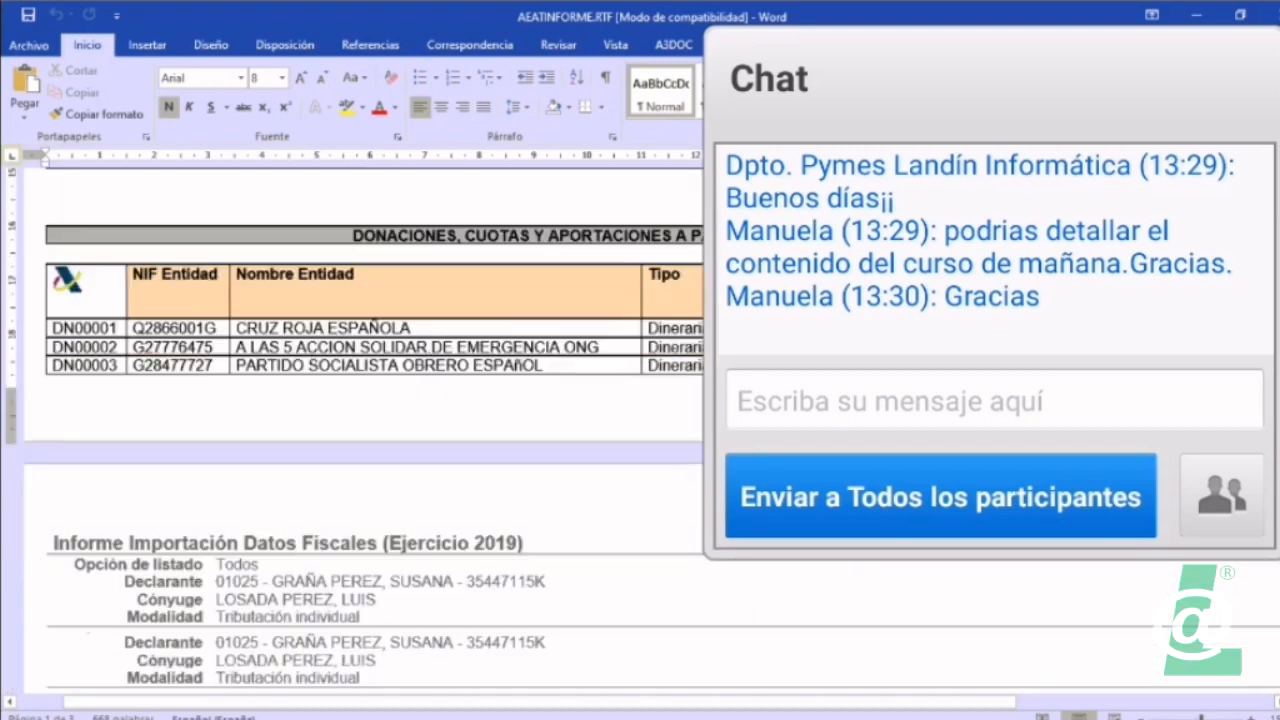
pyautogui.scroll(-10, 370, 440)
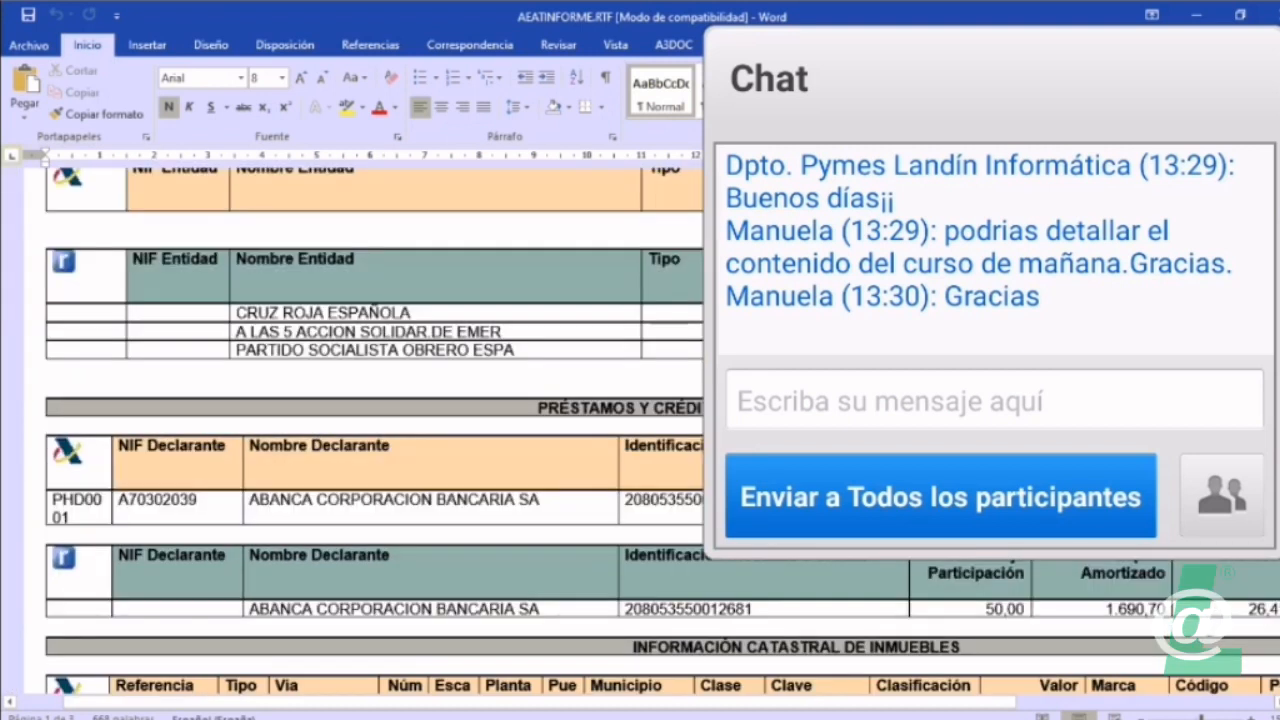
pyautogui.scroll(-10, 370, 440)
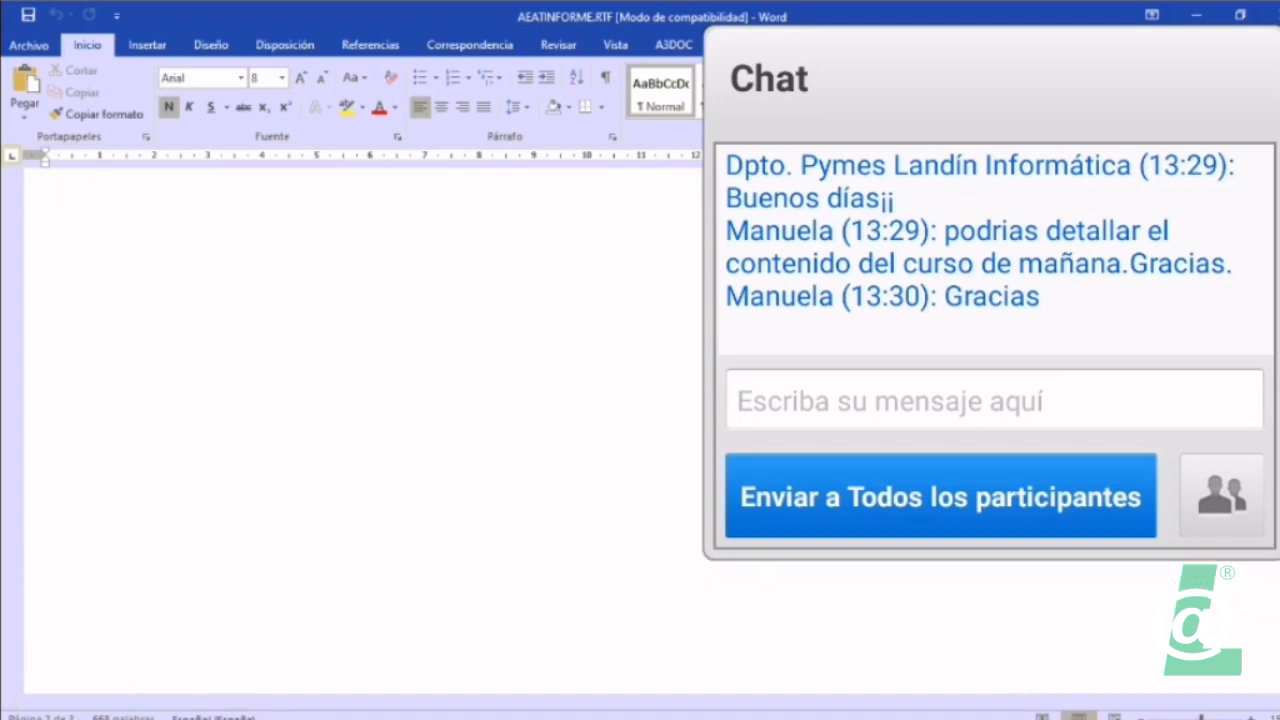
pyautogui.click(1272, 14)
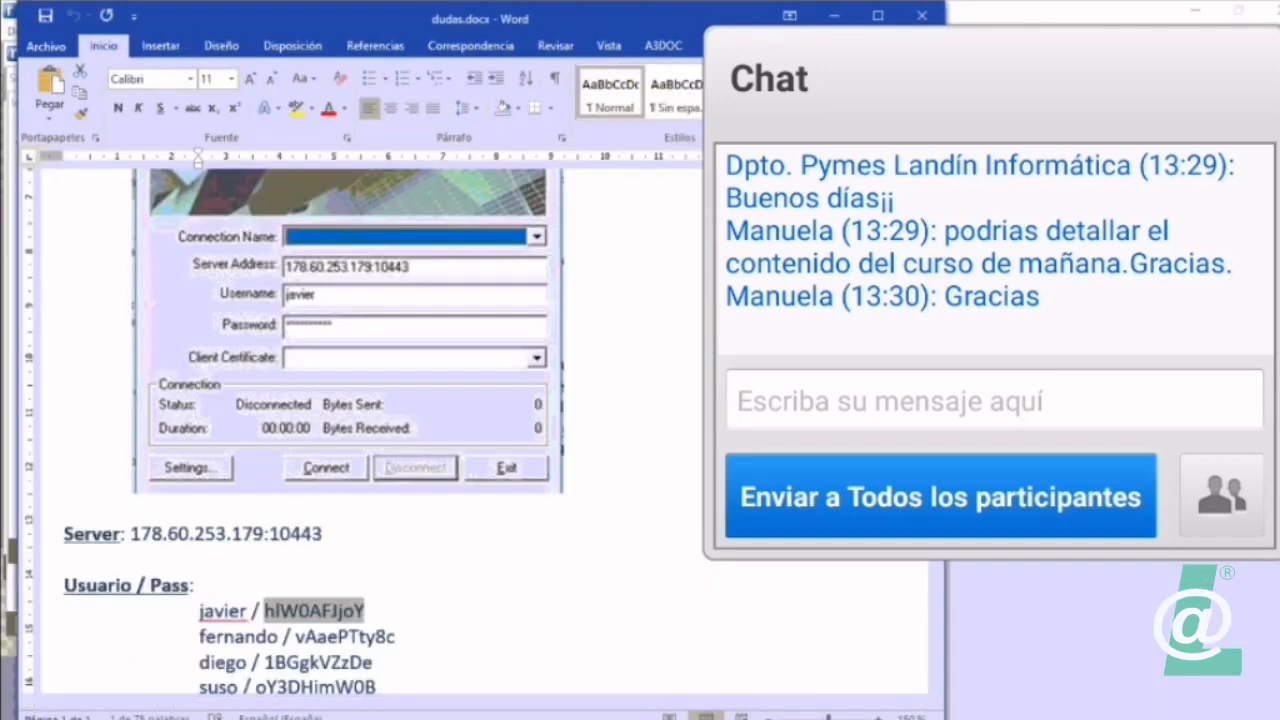
pyautogui.click(921, 15)
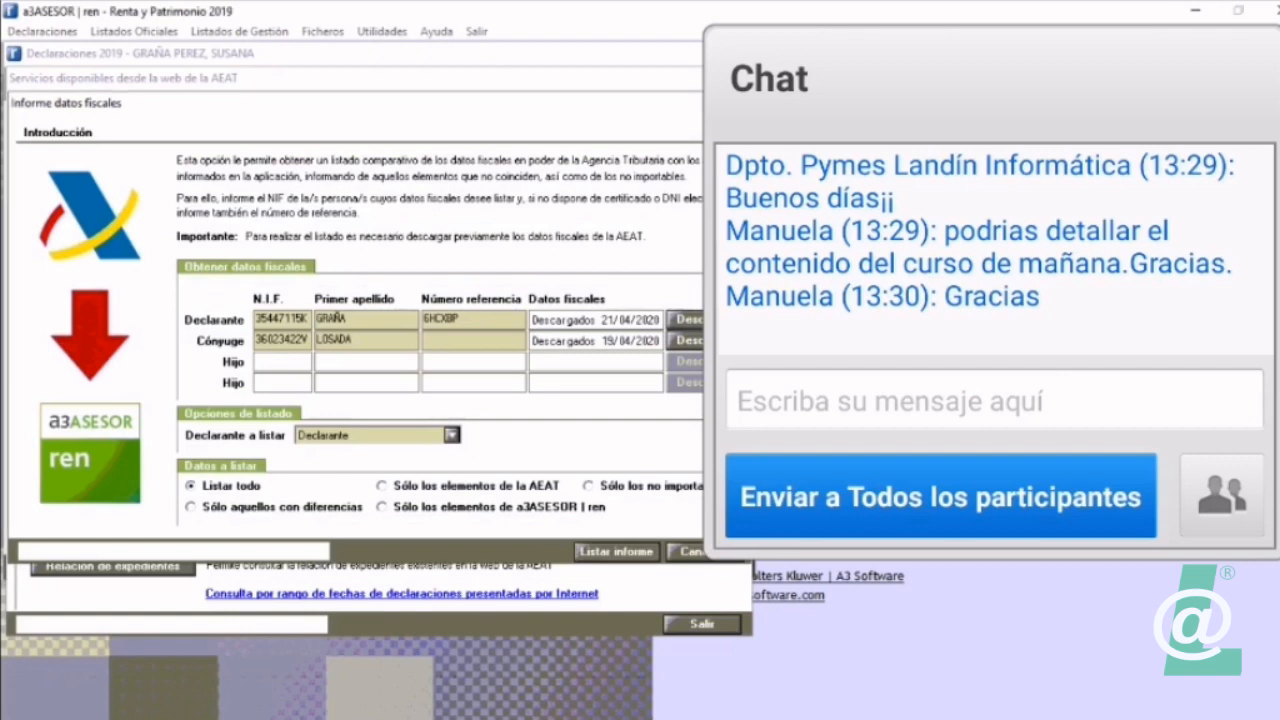
pyautogui.press('Escape')
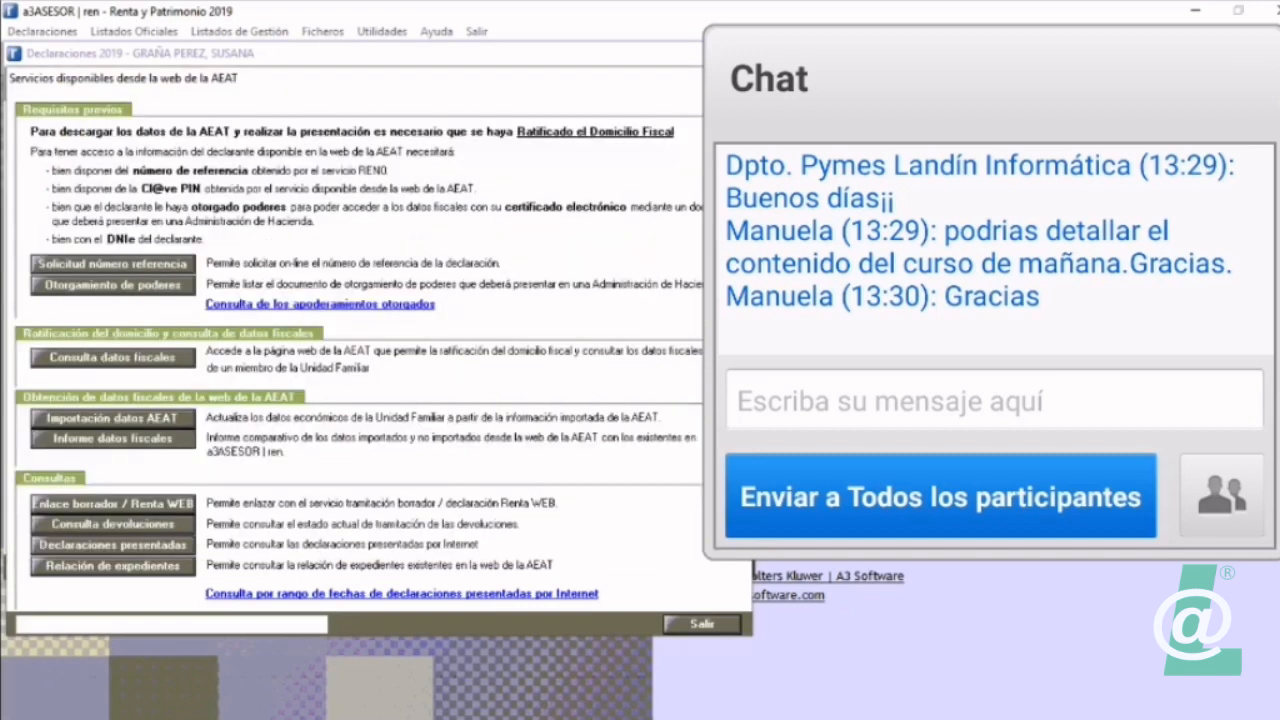
pyautogui.press('Escape')
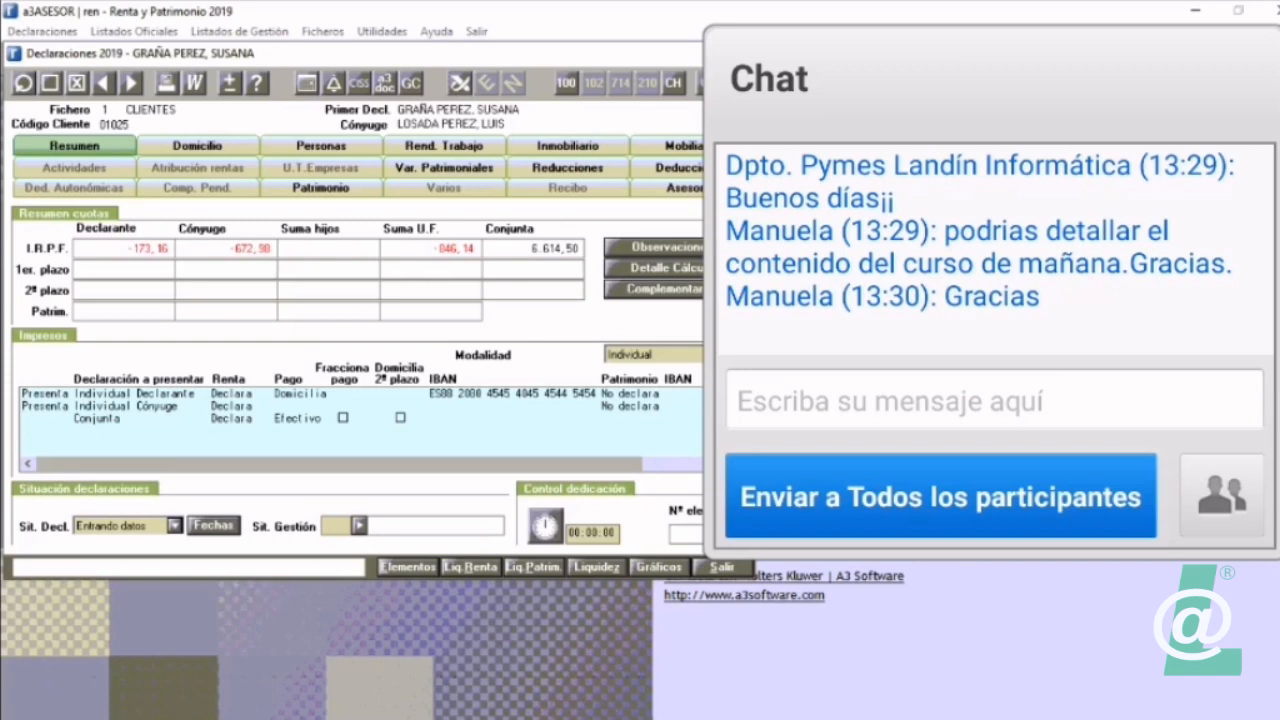
# Step: Examine the declaration's elements list for the AEAT origin of each entry, and close it
pyautogui.click(407, 566)
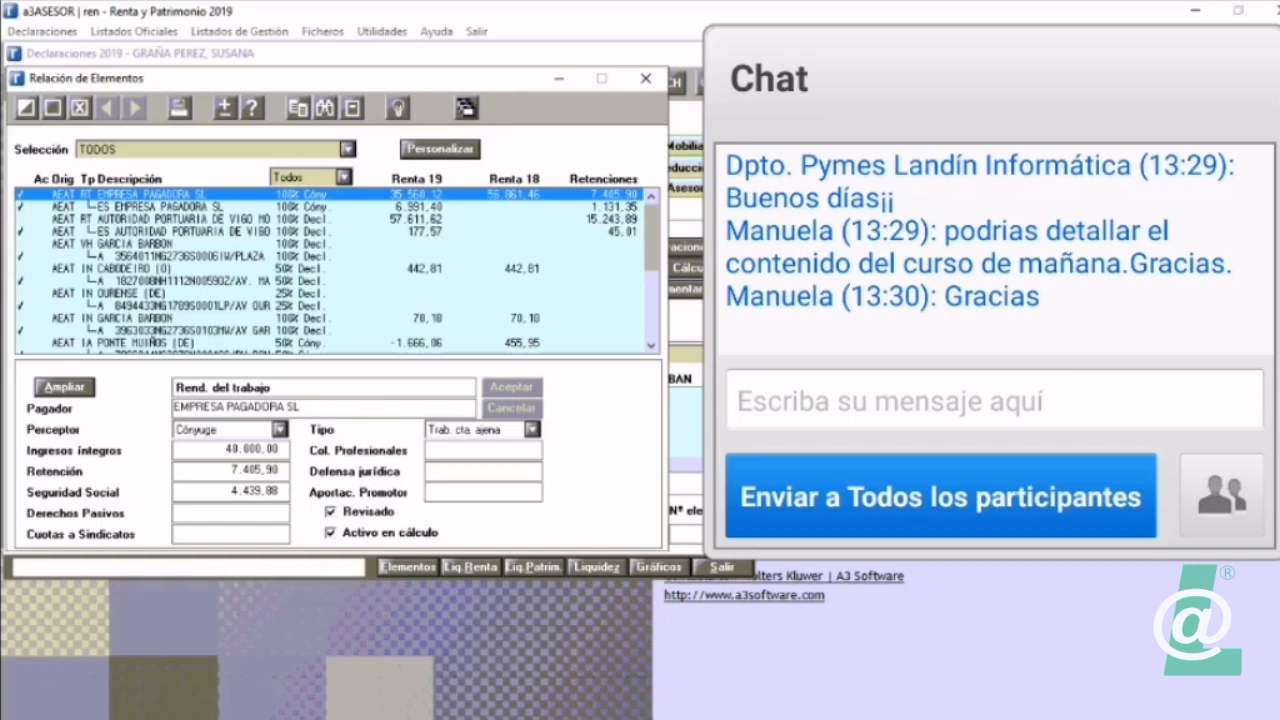
pyautogui.scroll(-4, 337, 270)
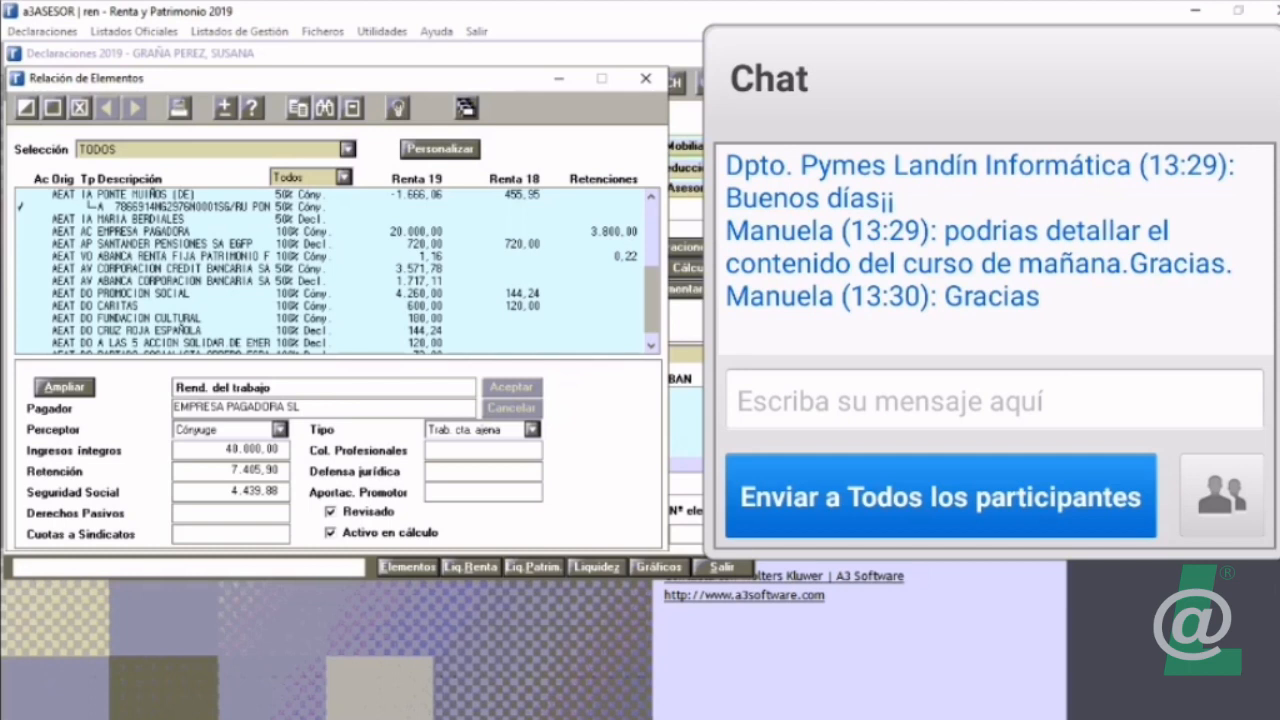
pyautogui.click(646, 78)
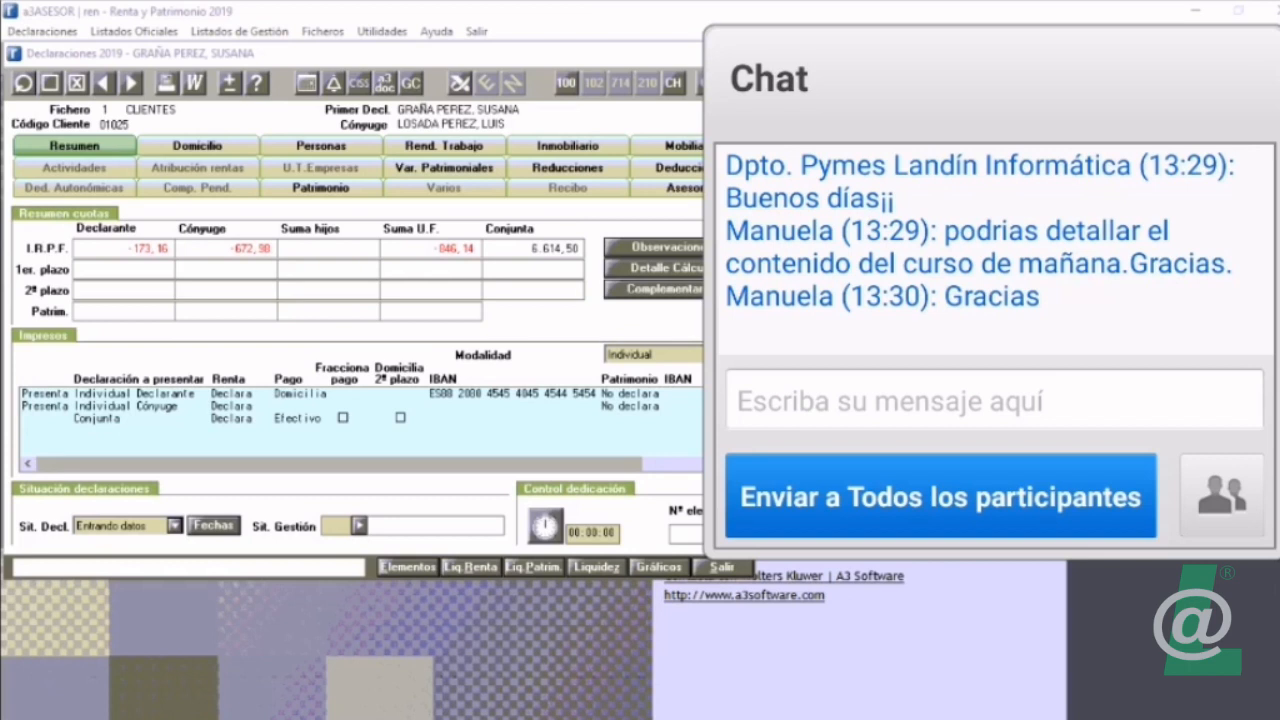
# Step: Try the Conjunta modality for the family unit's declaration, and return it to Individual
pyautogui.click(714, 354)
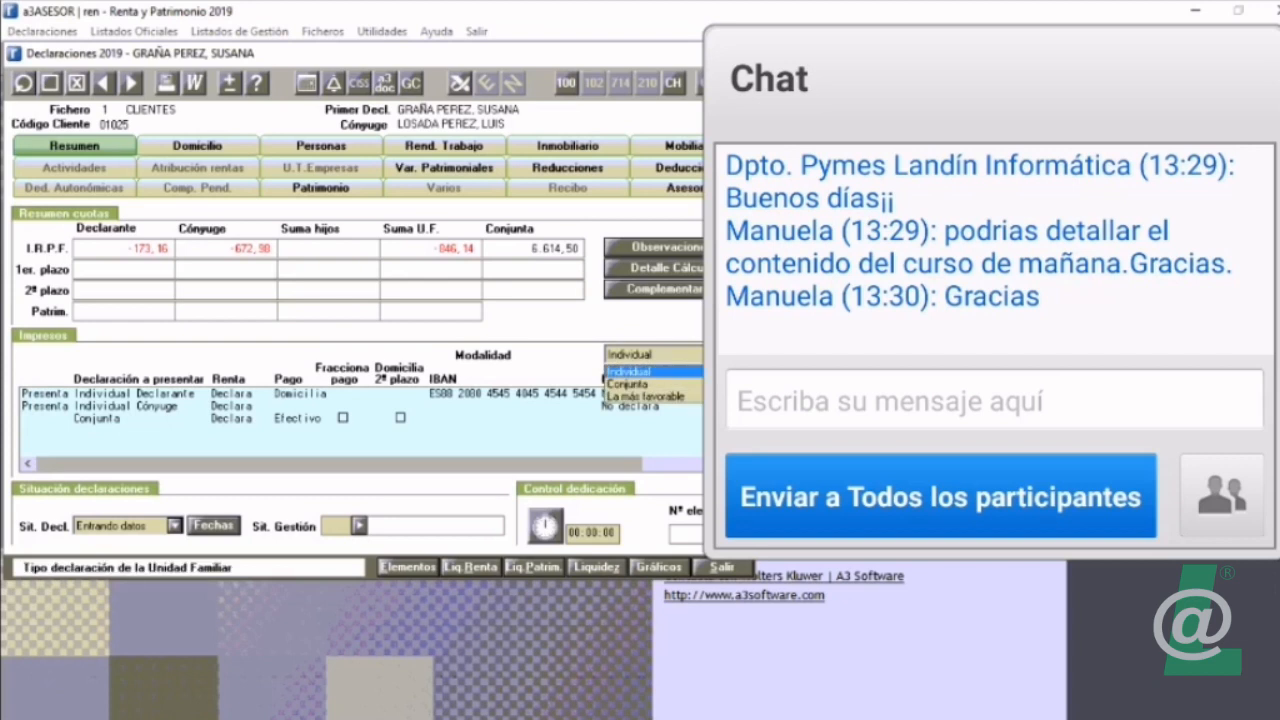
pyautogui.press('Down')
pyautogui.press('Down')
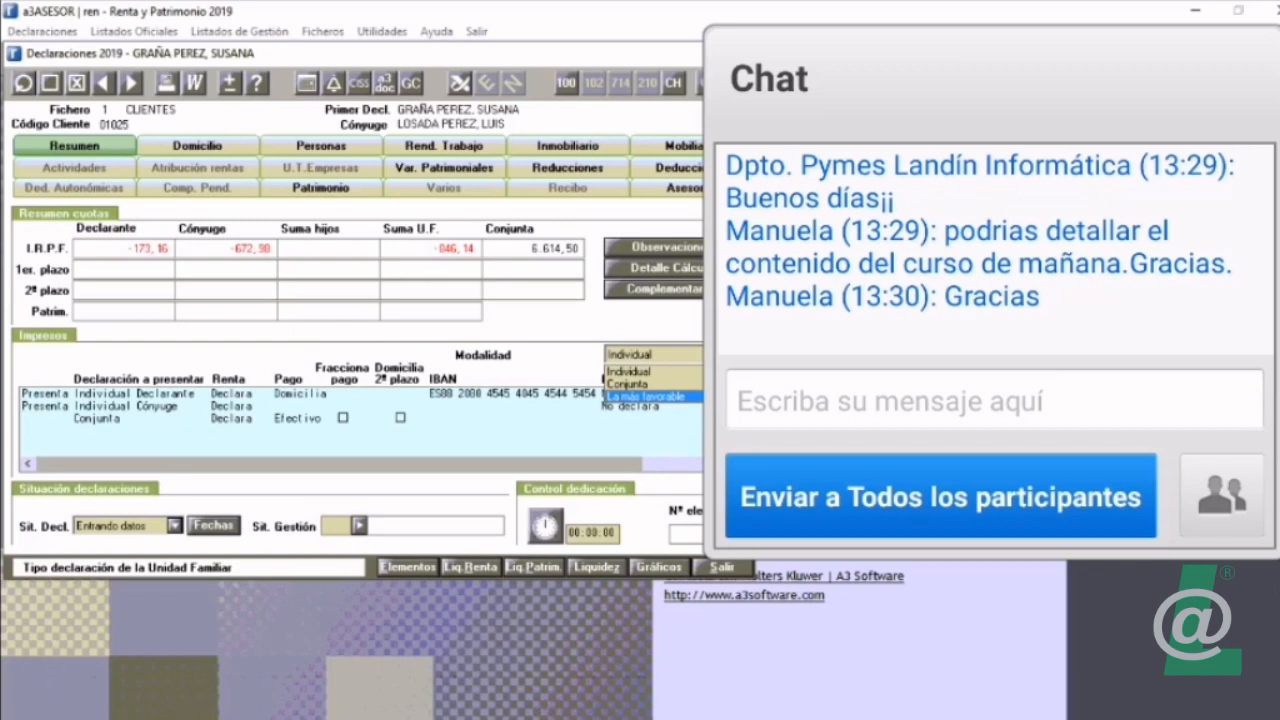
pyautogui.press('Escape')
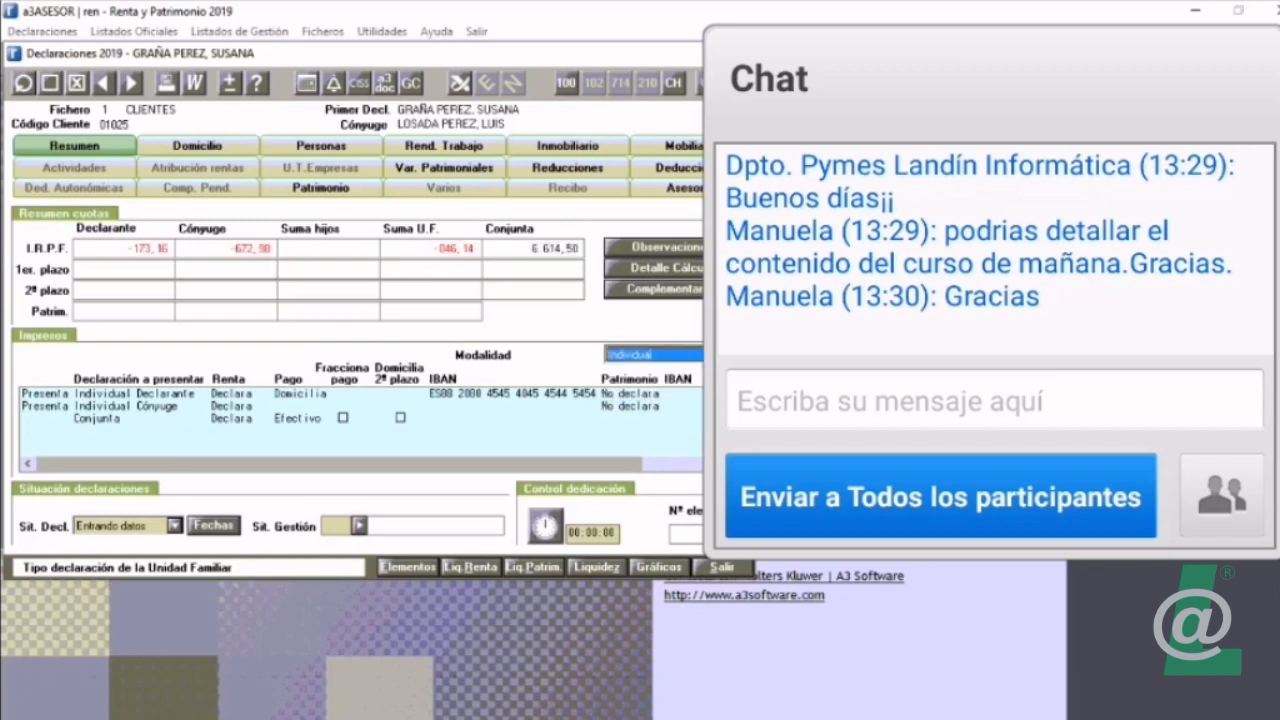
pyautogui.click(714, 354)
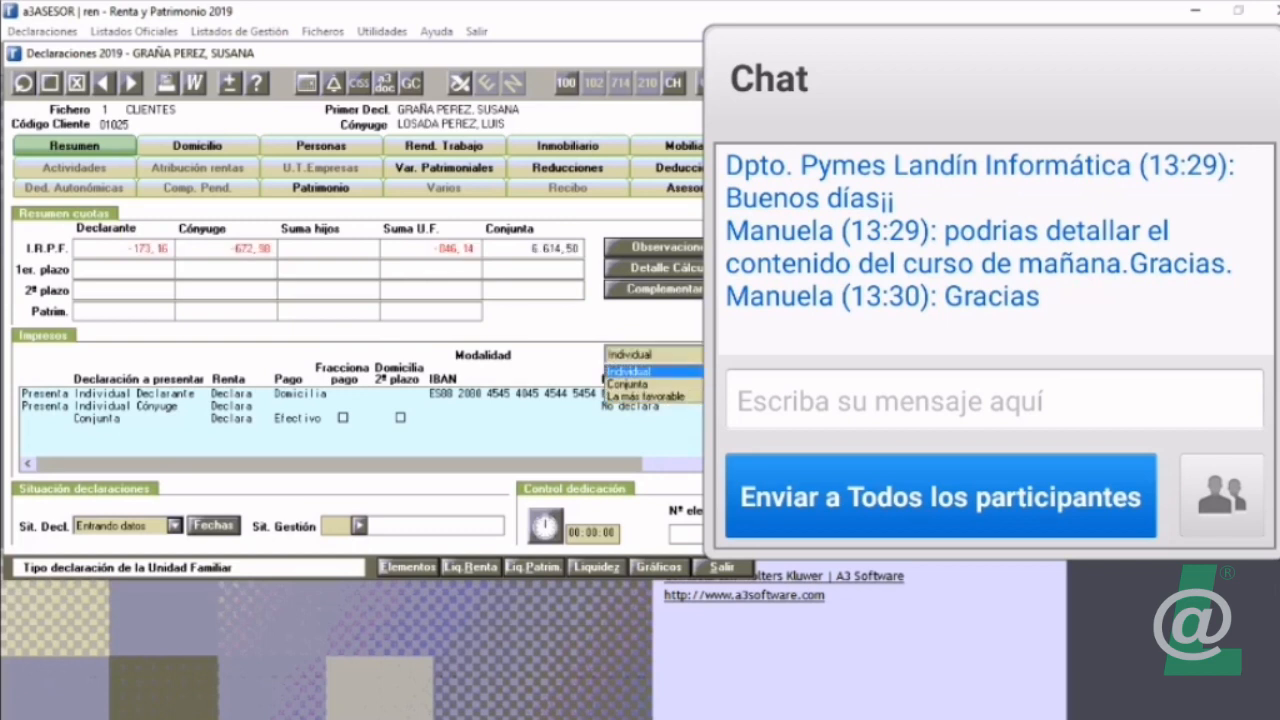
pyautogui.click(712, 384)
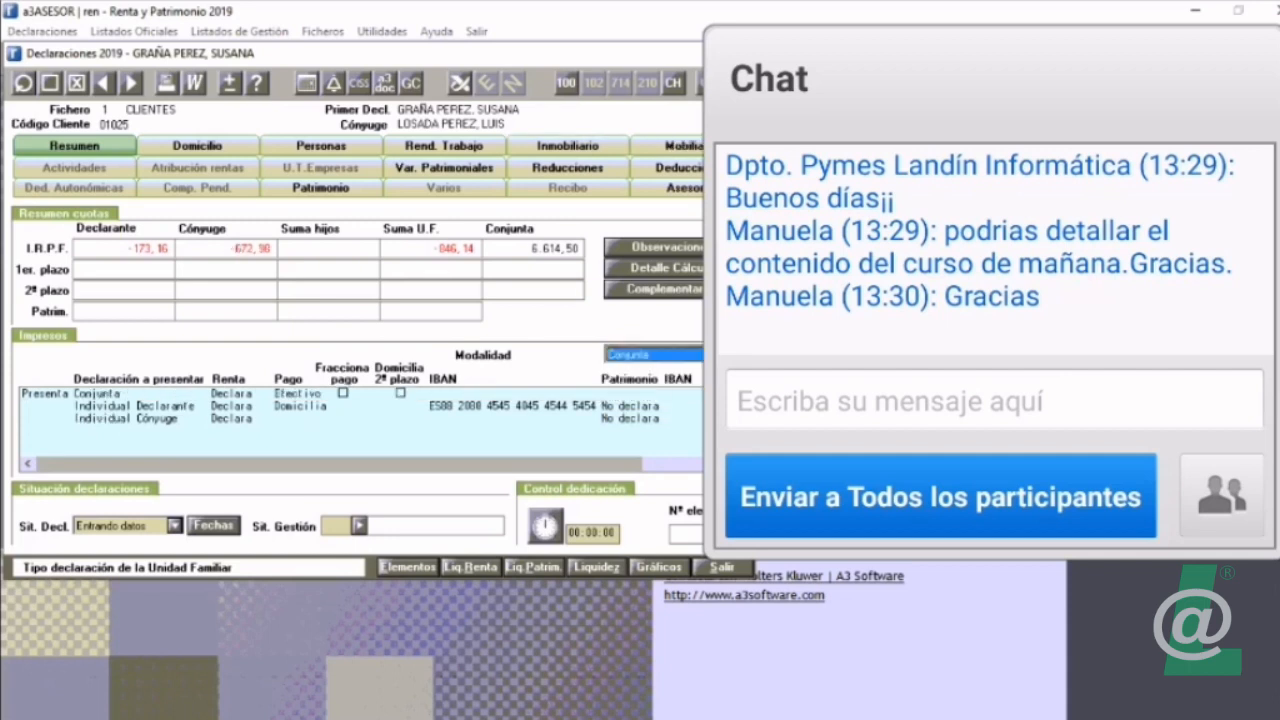
pyautogui.click(300, 393)
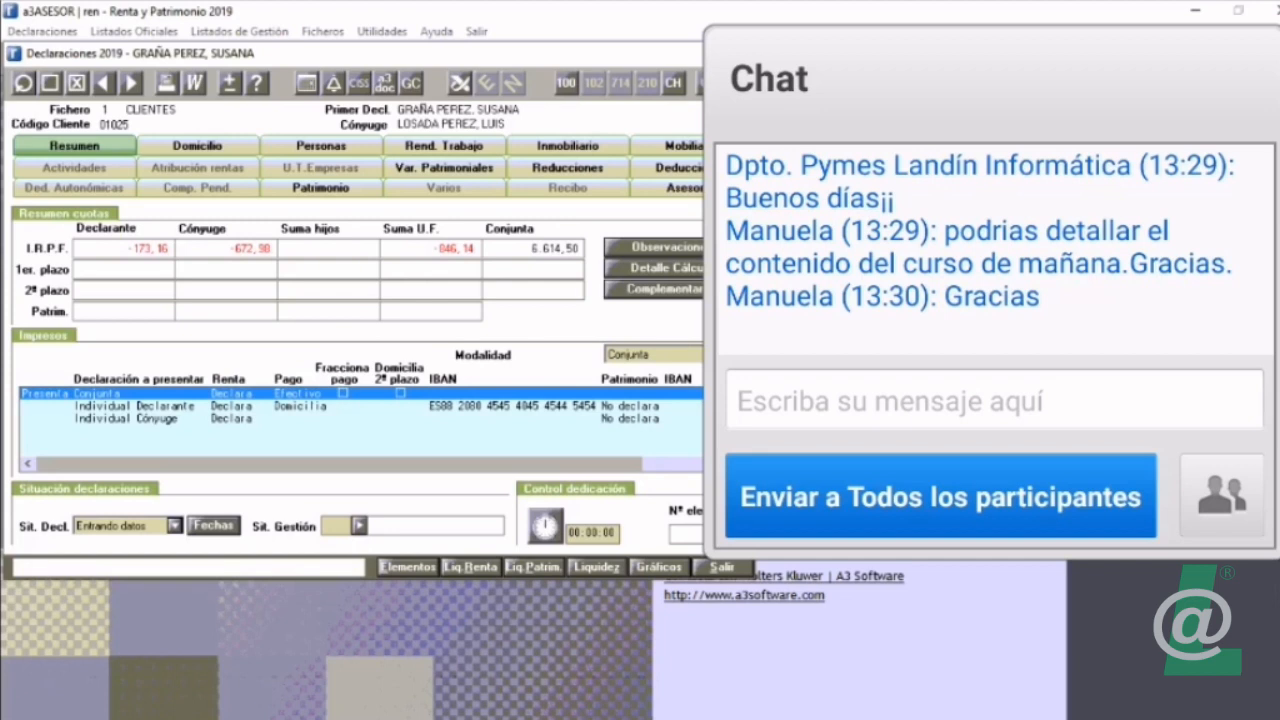
pyautogui.click(714, 354)
pyautogui.click(712, 369)
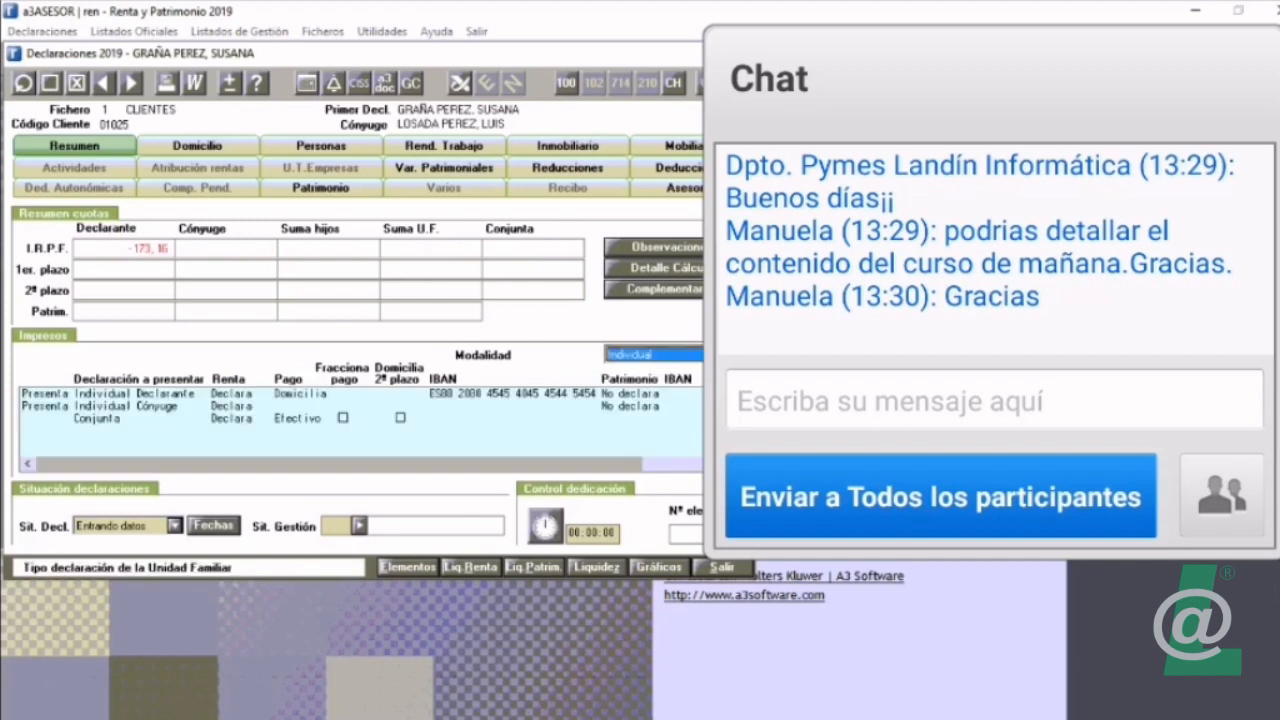
# Step: Open the declarant's individual filing details and copy the IBAN from the client's existing bank account record
pyautogui.click(300, 393)
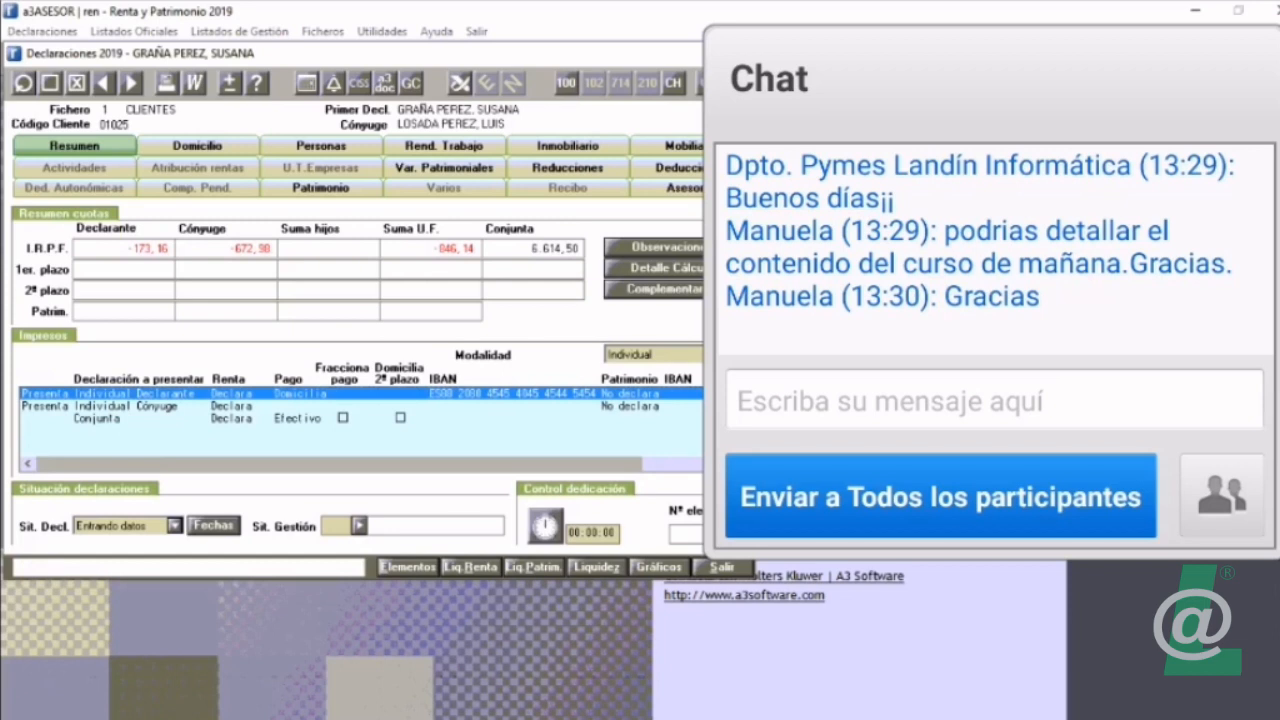
pyautogui.doubleClick(300, 393)
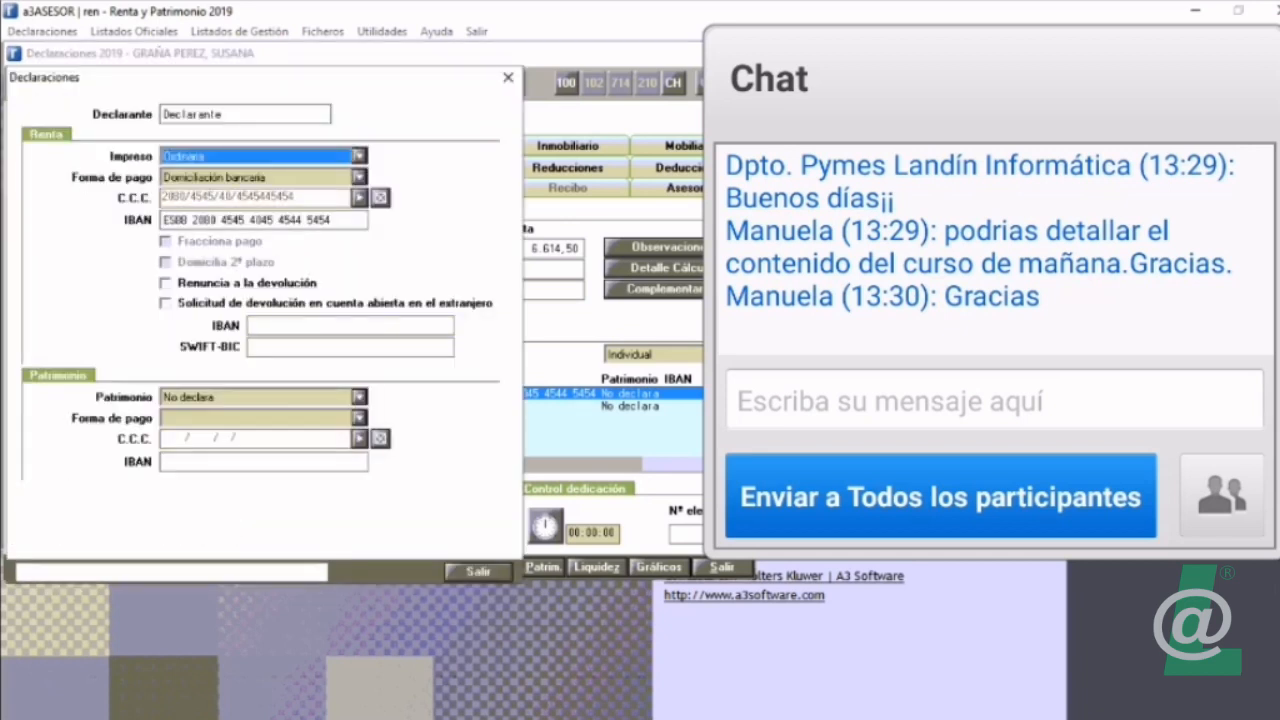
pyautogui.click(360, 198)
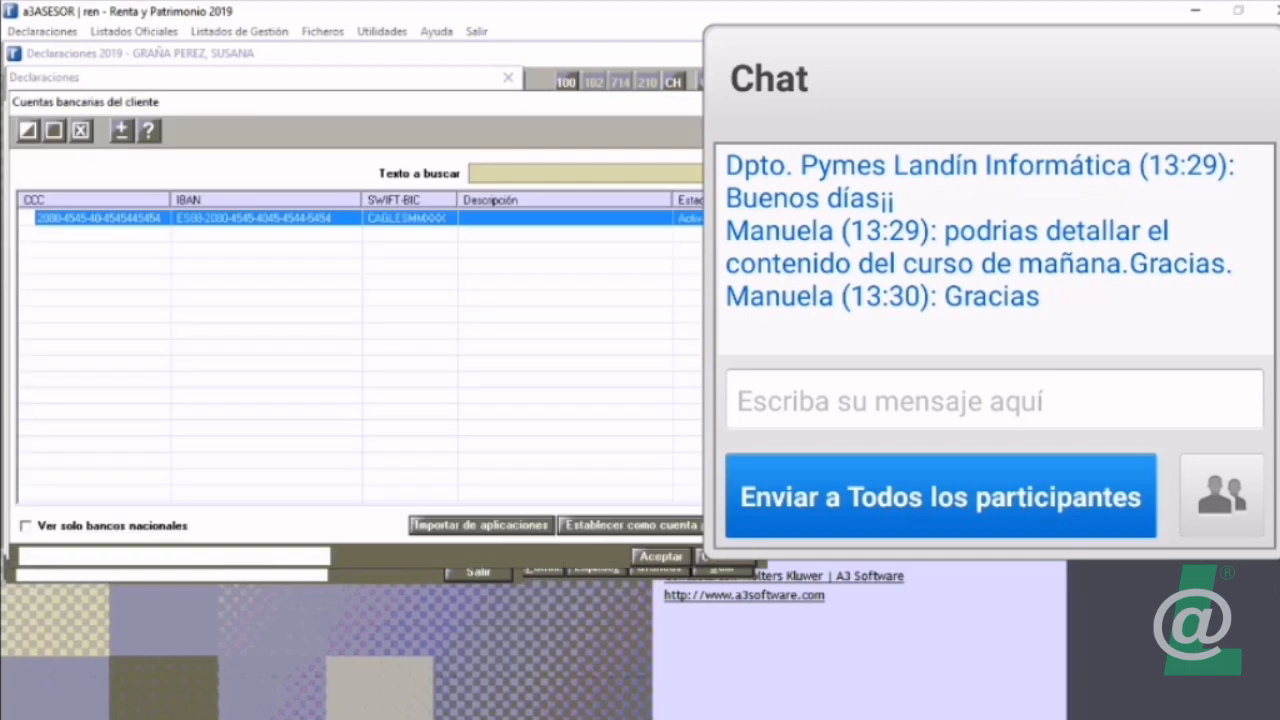
pyautogui.click(28, 130)
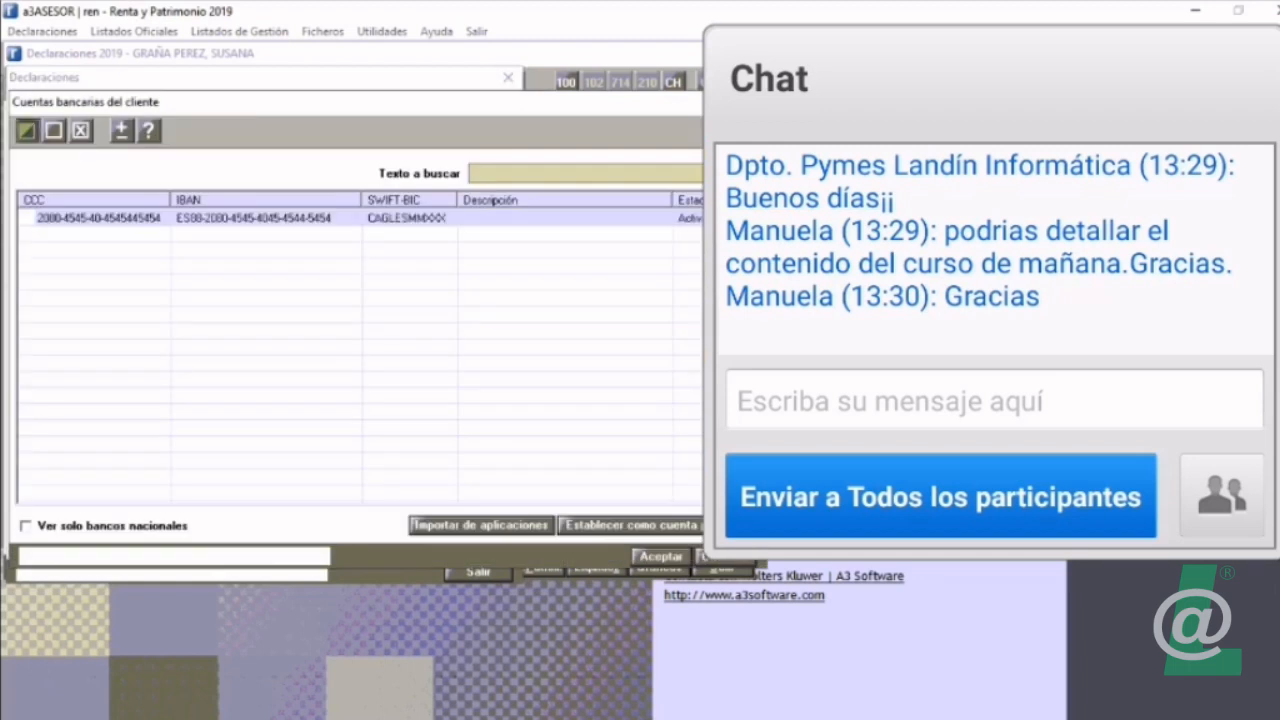
pyautogui.click(200, 218)
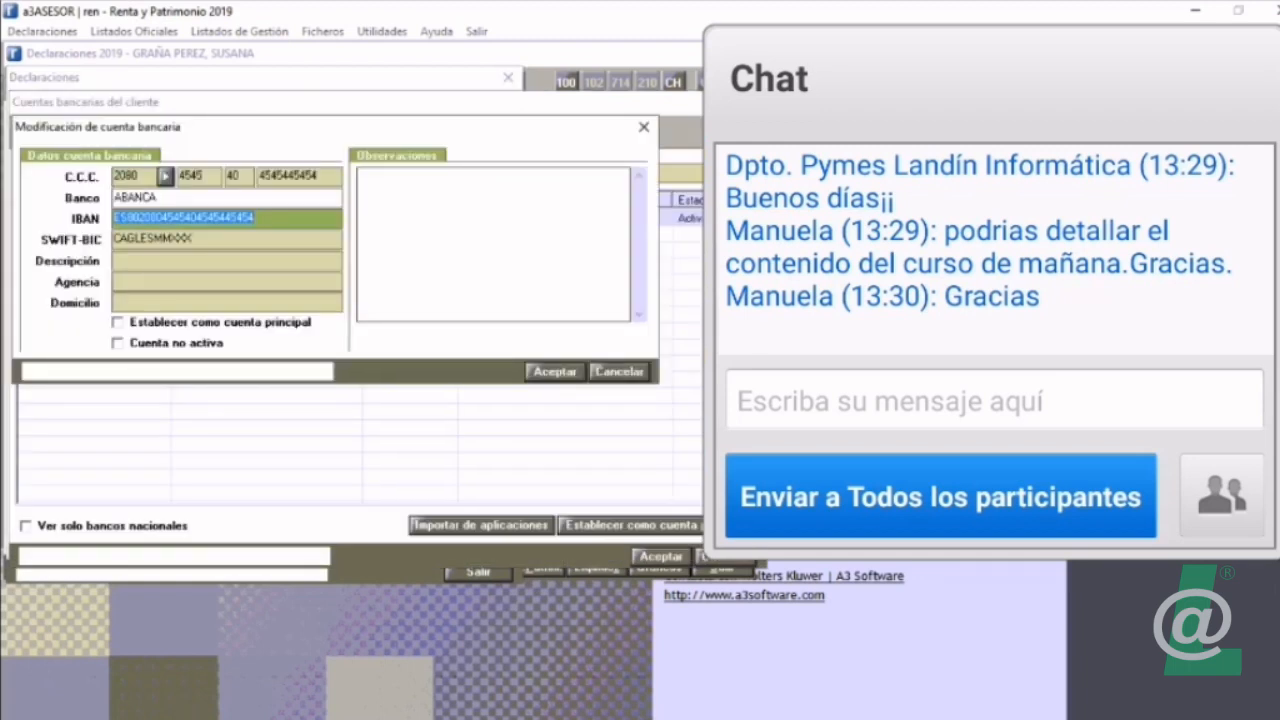
pyautogui.press('Escape')
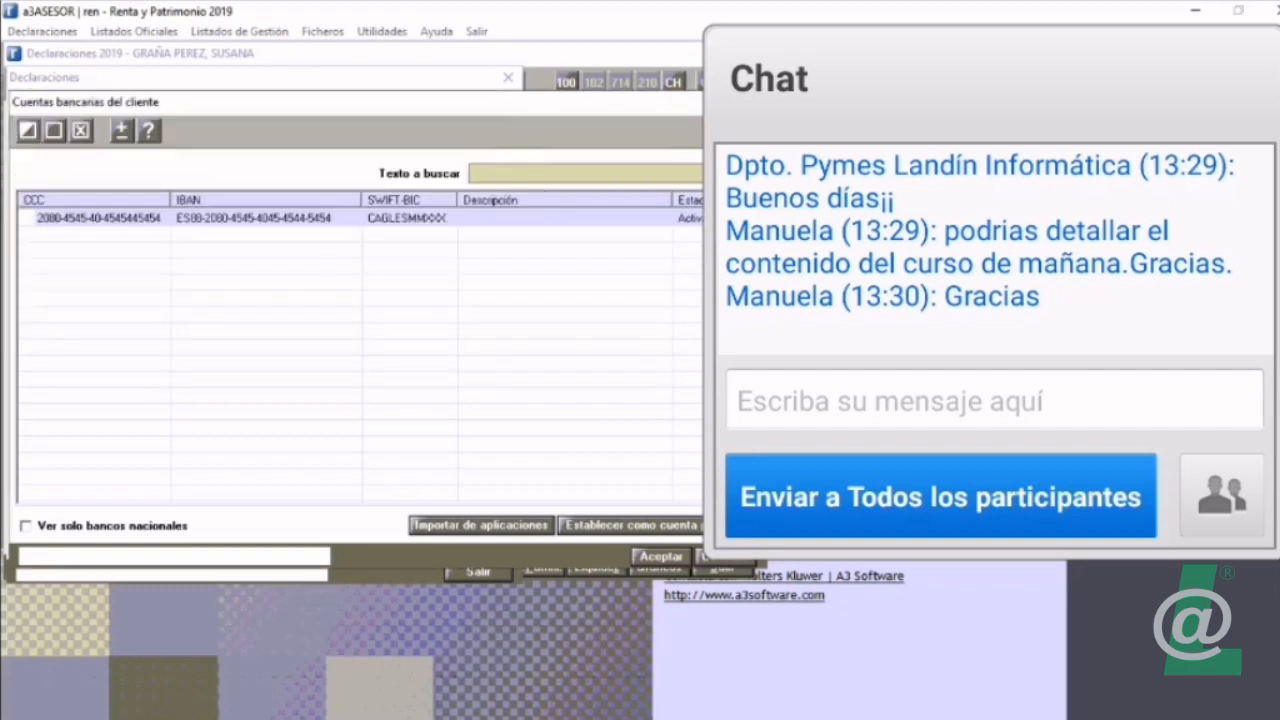
# Step: Try to add a client bank account using the copied IBAN, and close the bank account and filing details windows
pyautogui.click(54, 130)
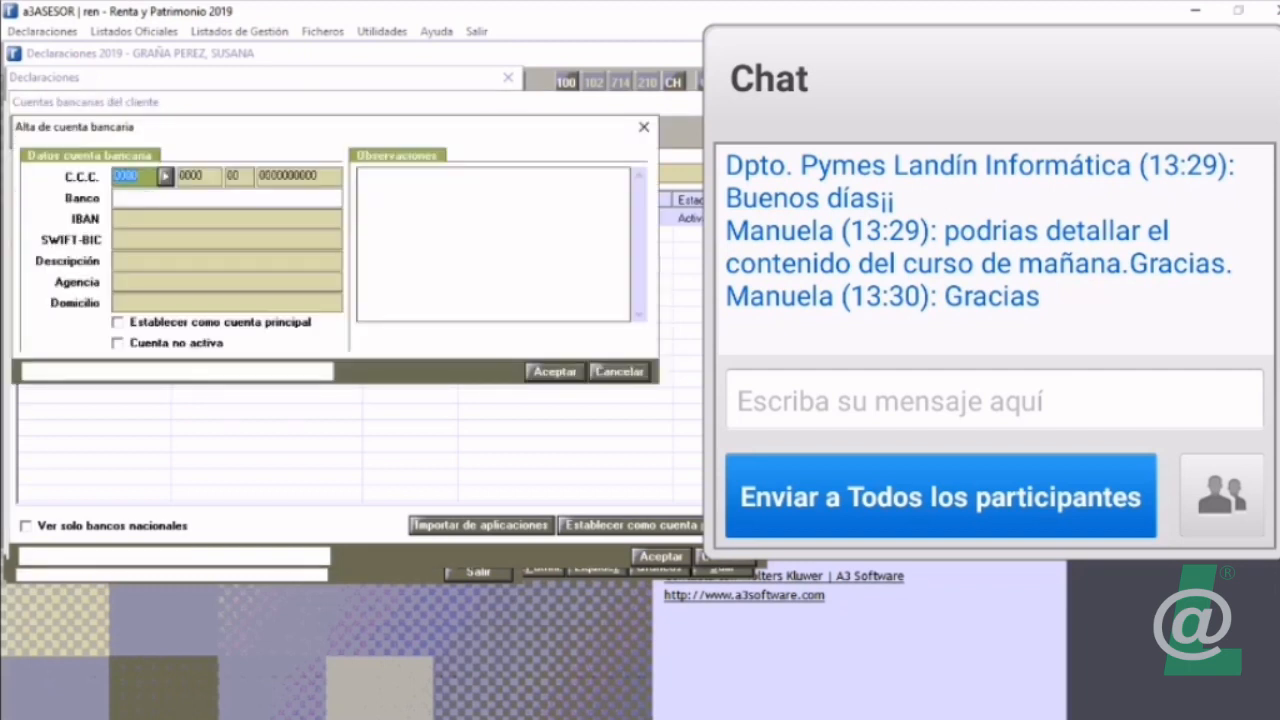
pyautogui.click(200, 218)
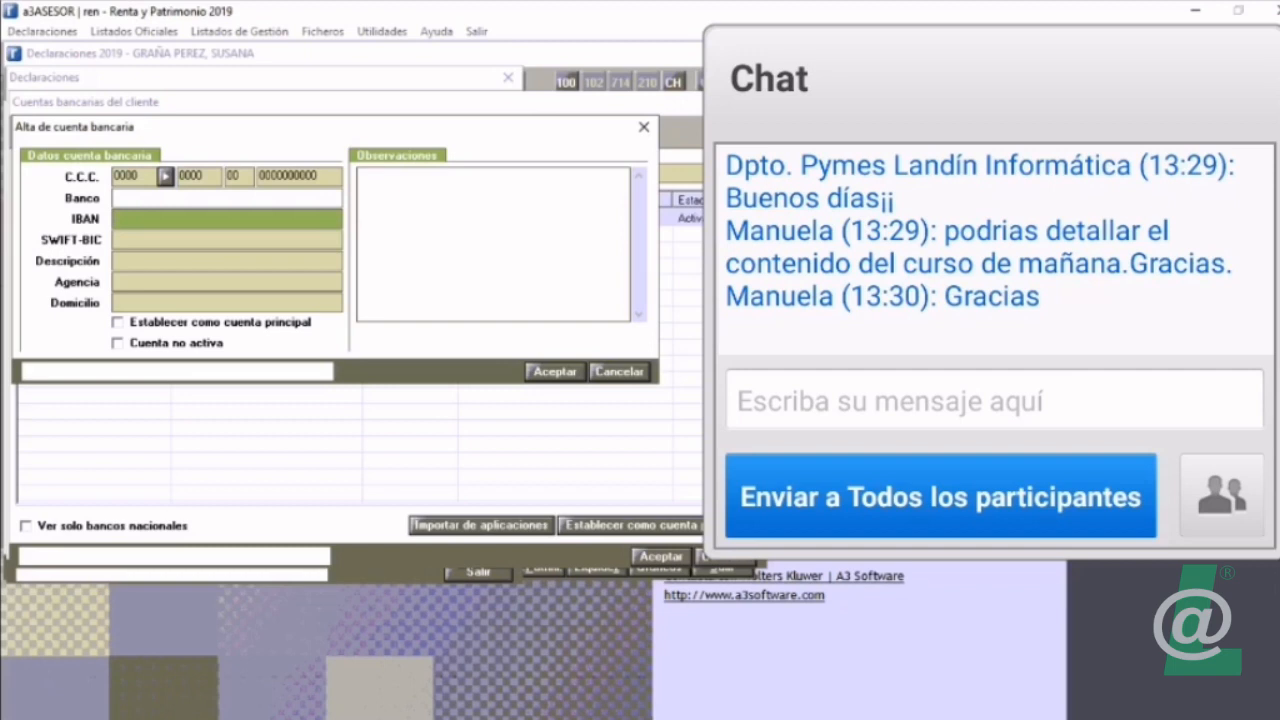
pyautogui.rightClick(150, 217)
pyautogui.click(200, 305)
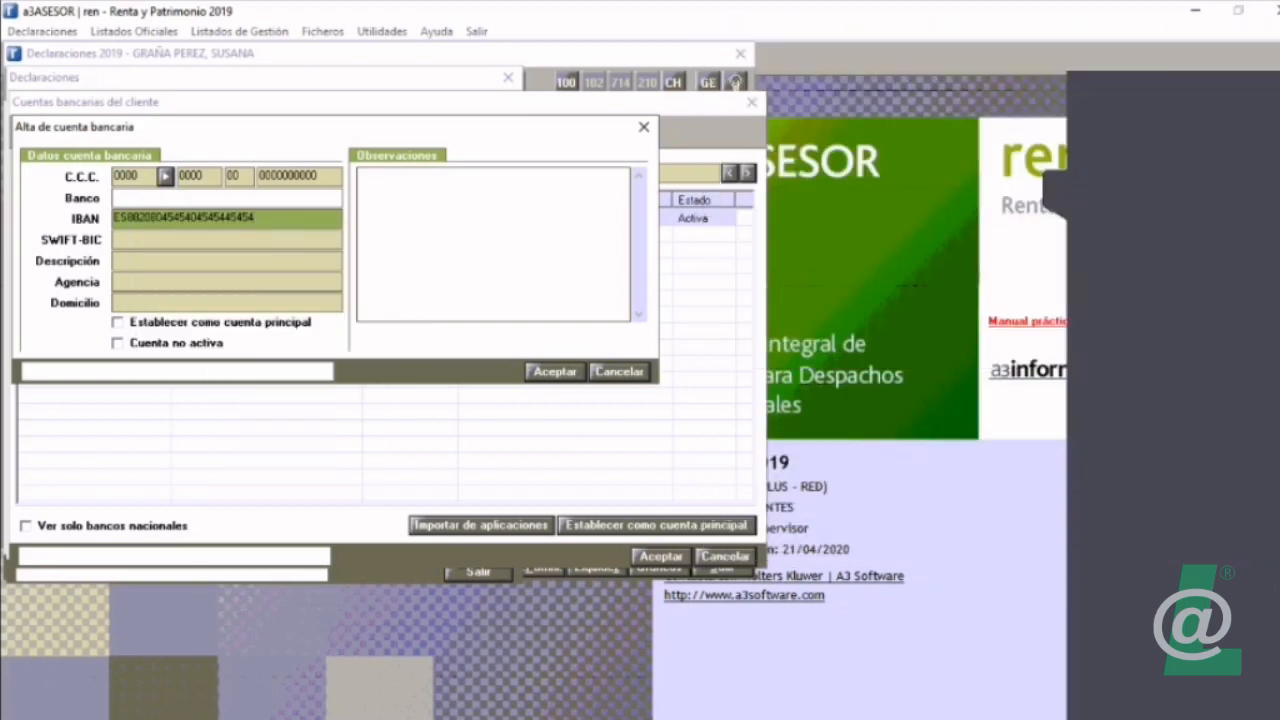
pyautogui.press('Tab')
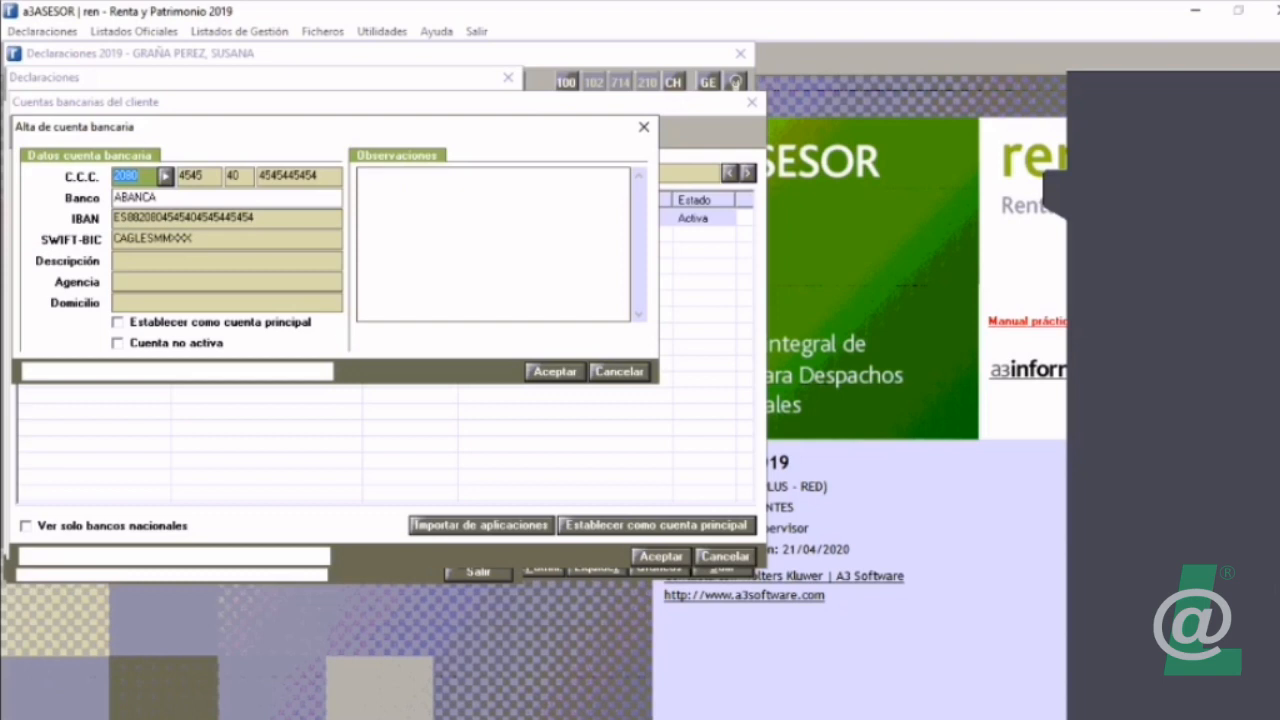
pyautogui.click(184, 218)
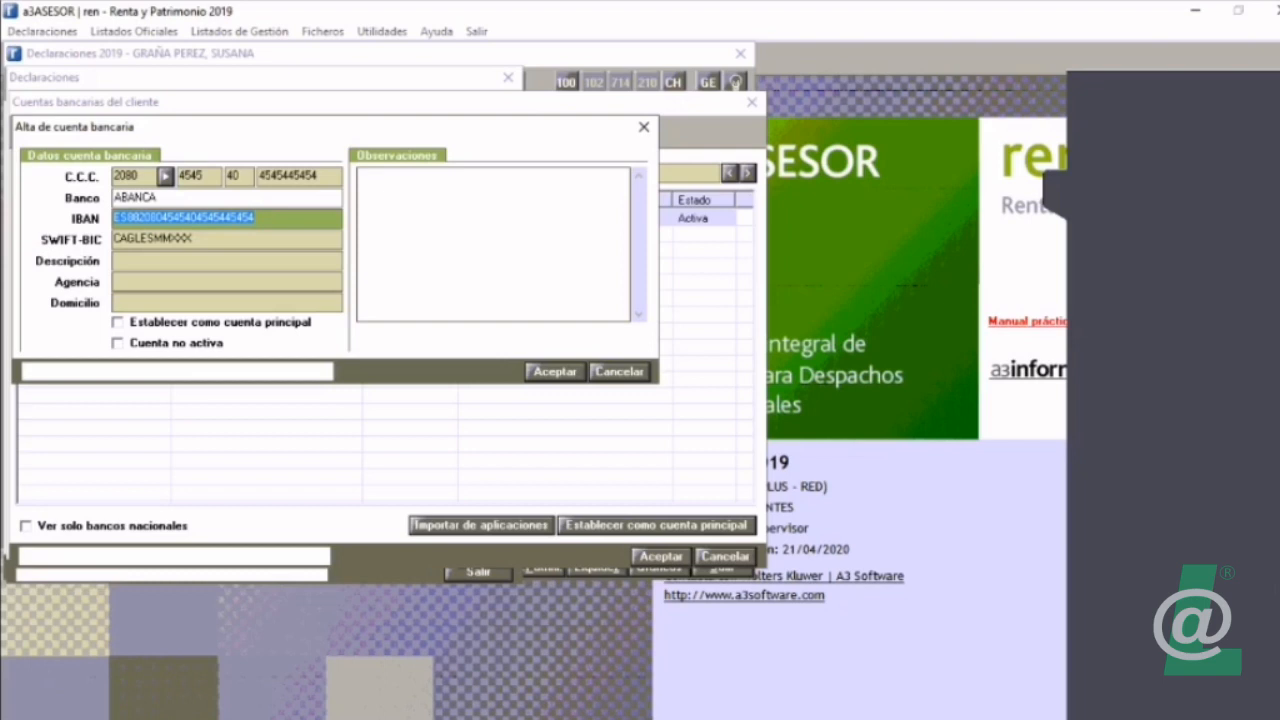
pyautogui.click(184, 218)
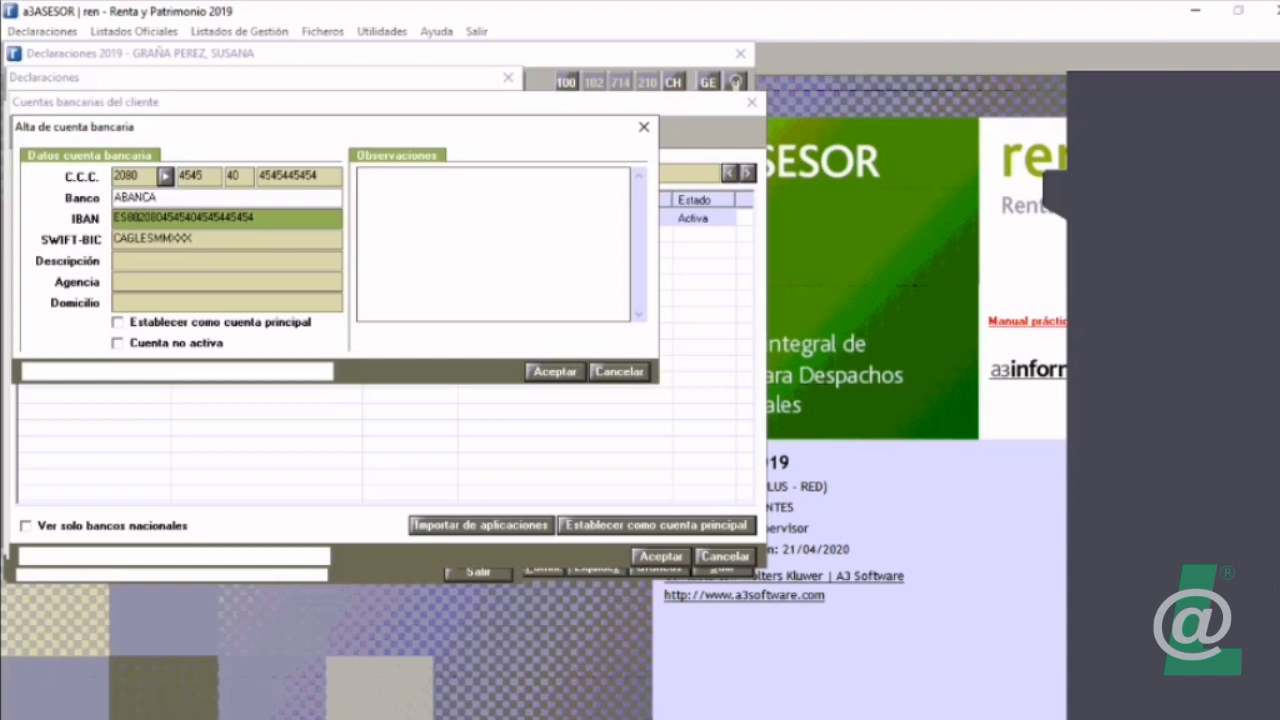
pyautogui.doubleClick(184, 218)
pyautogui.doubleClick(184, 218)
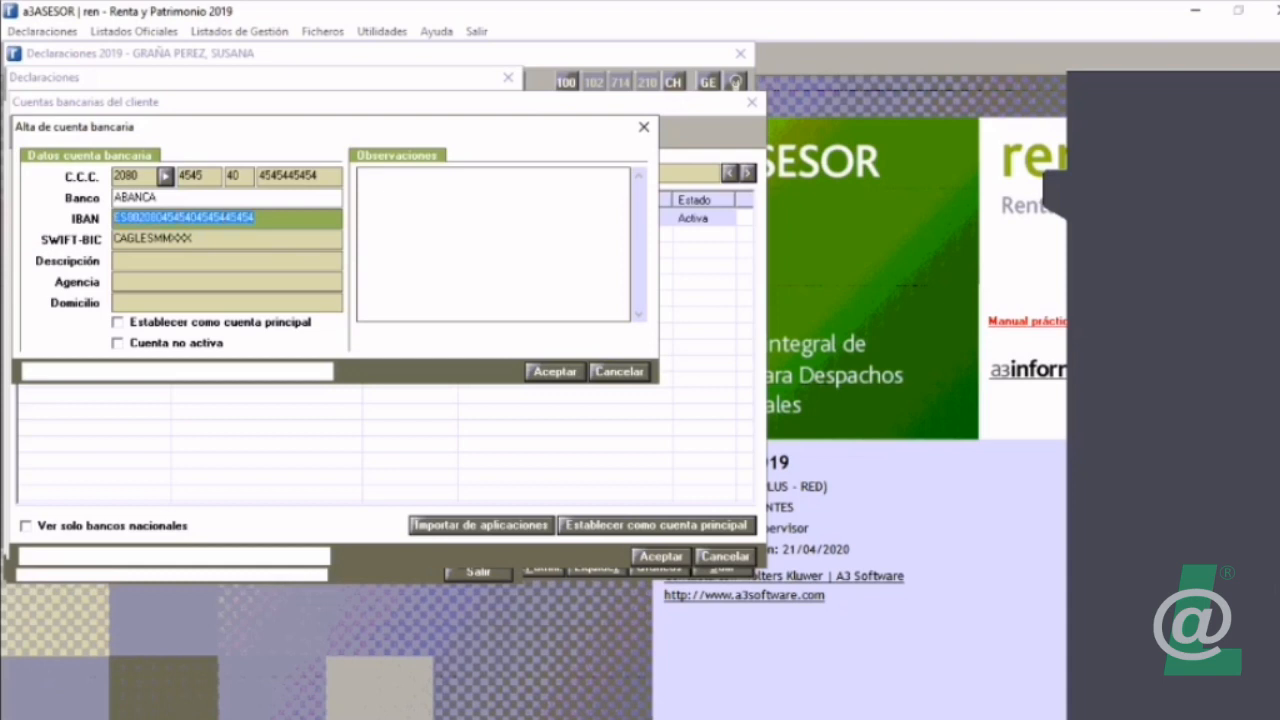
pyautogui.press('Return')
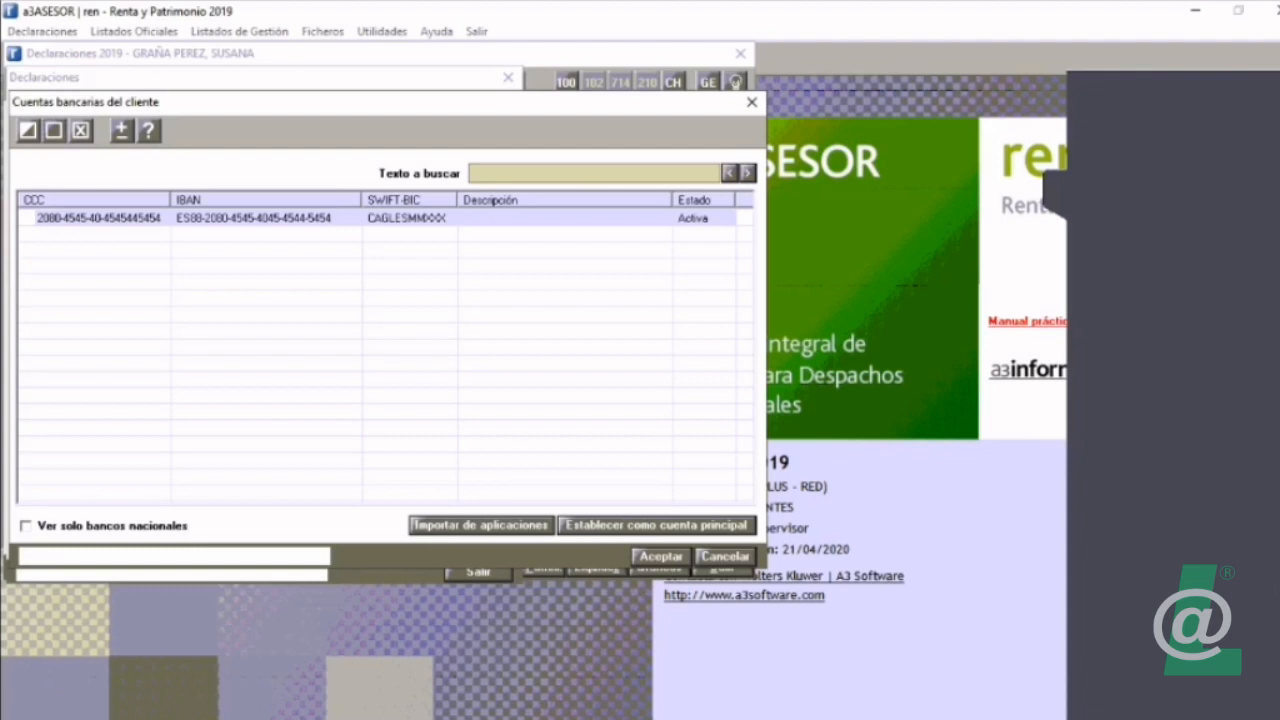
pyautogui.press('Return')
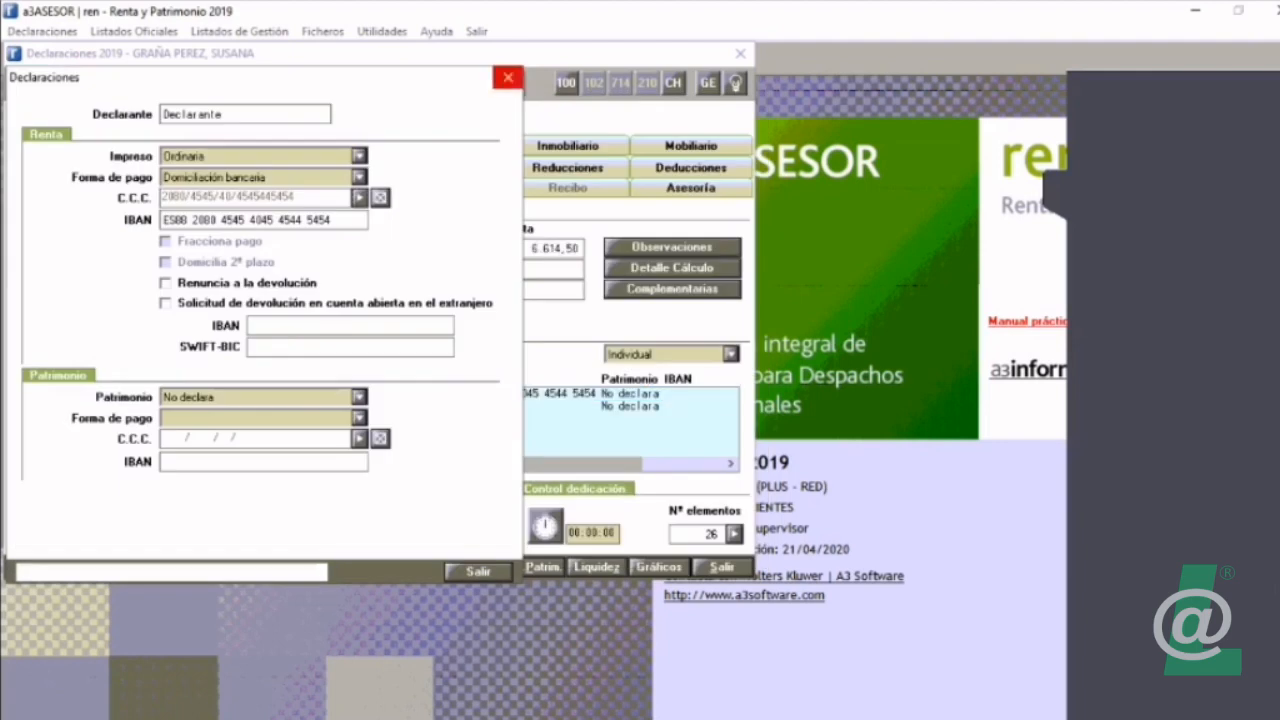
pyautogui.click(508, 77)
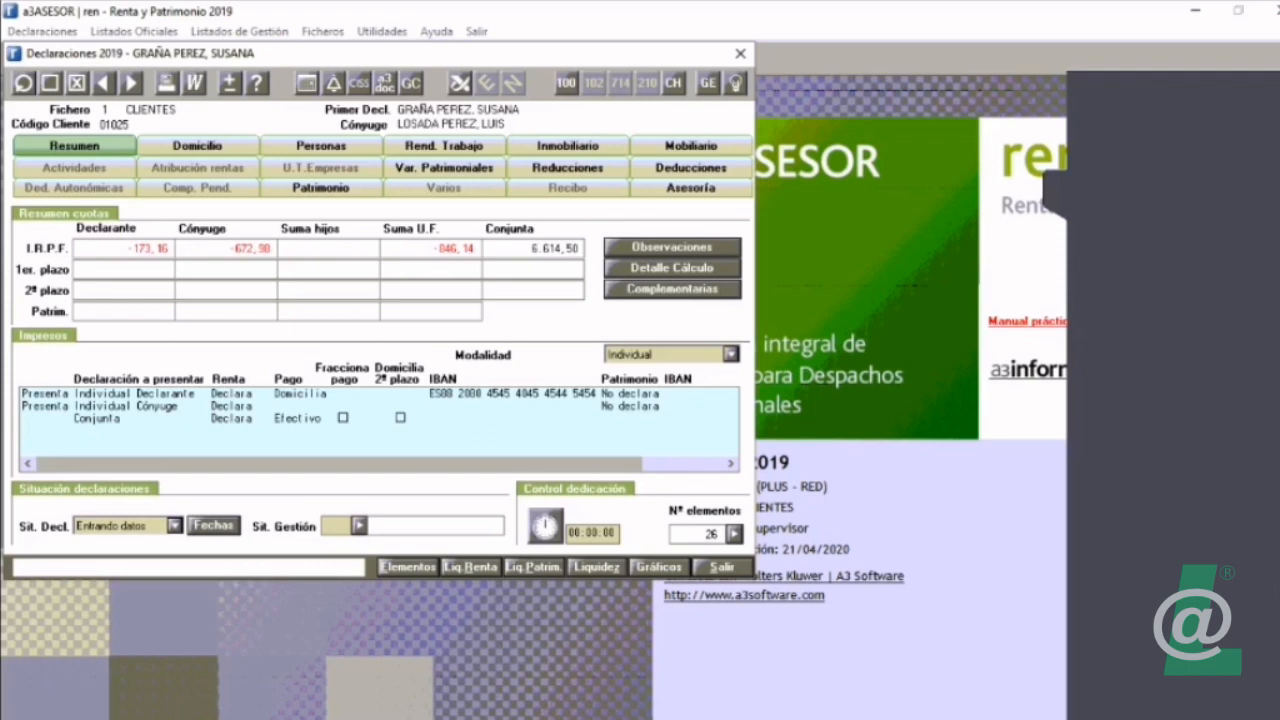
# Step: Try Complementaria for the first declarant's IRPF filing in Declaración Complementaria, and set it back to No presenta
pyautogui.click(672, 289)
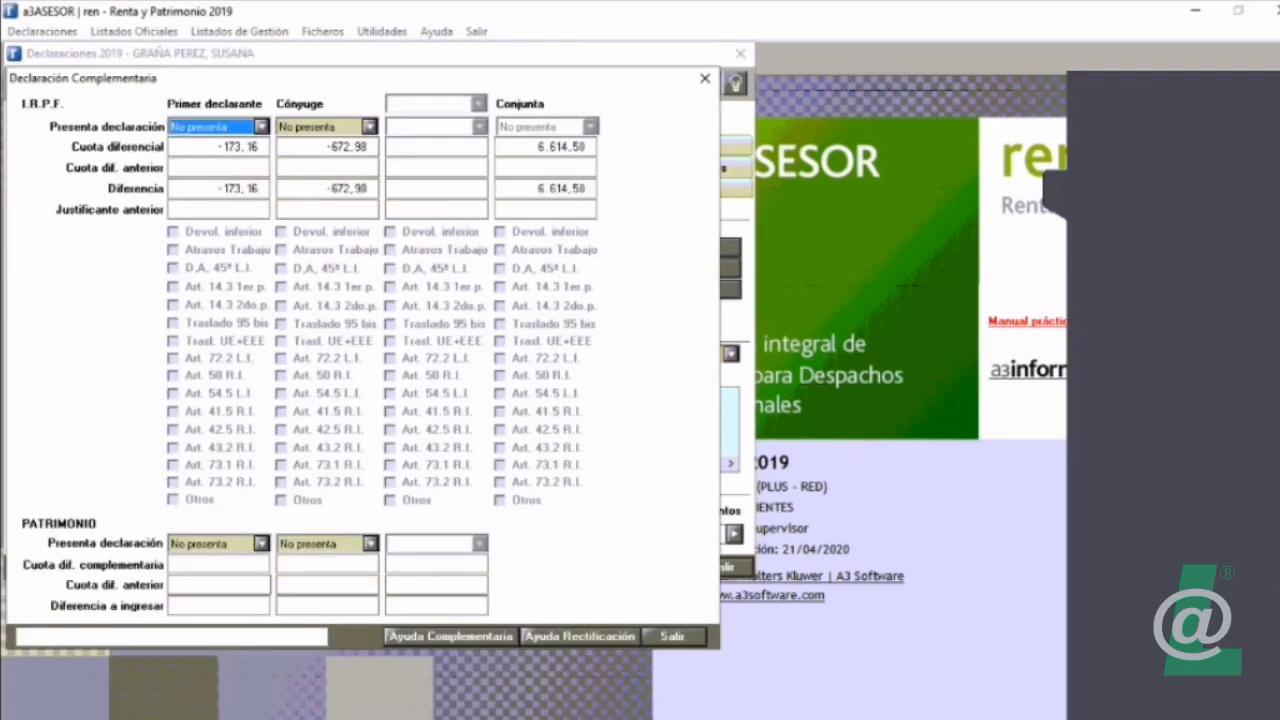
pyautogui.click(262, 127)
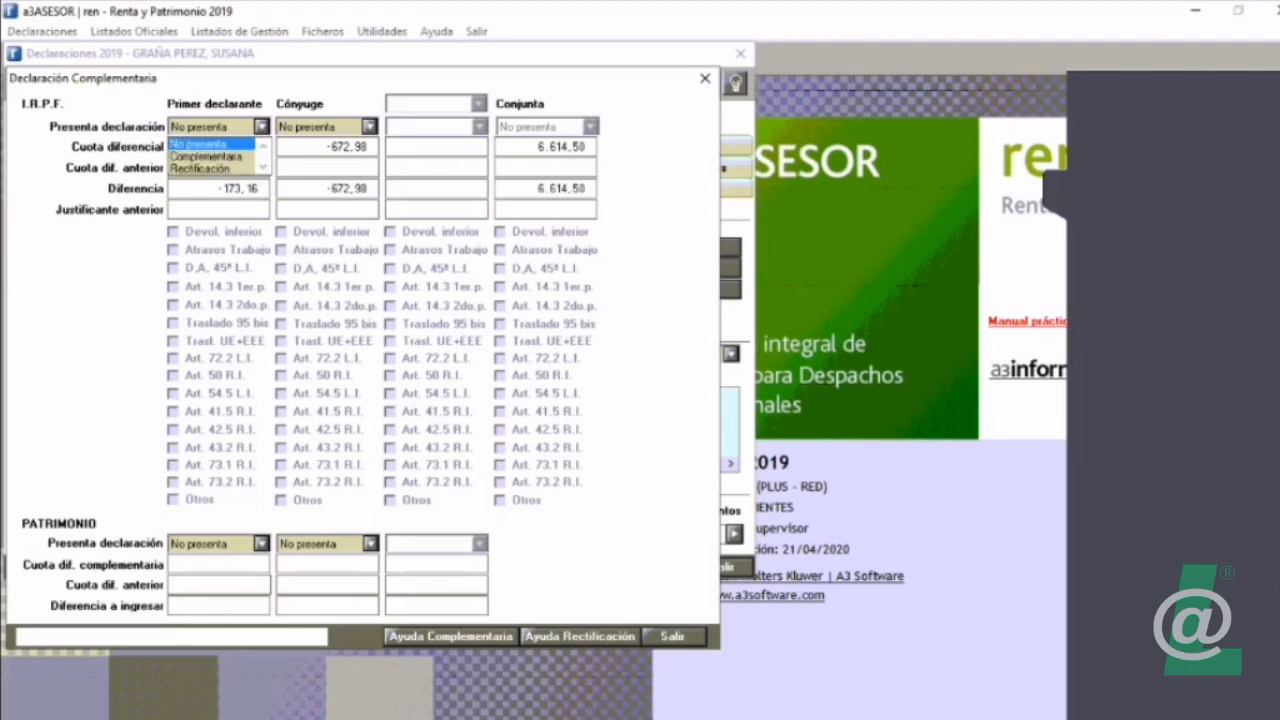
pyautogui.click(207, 157)
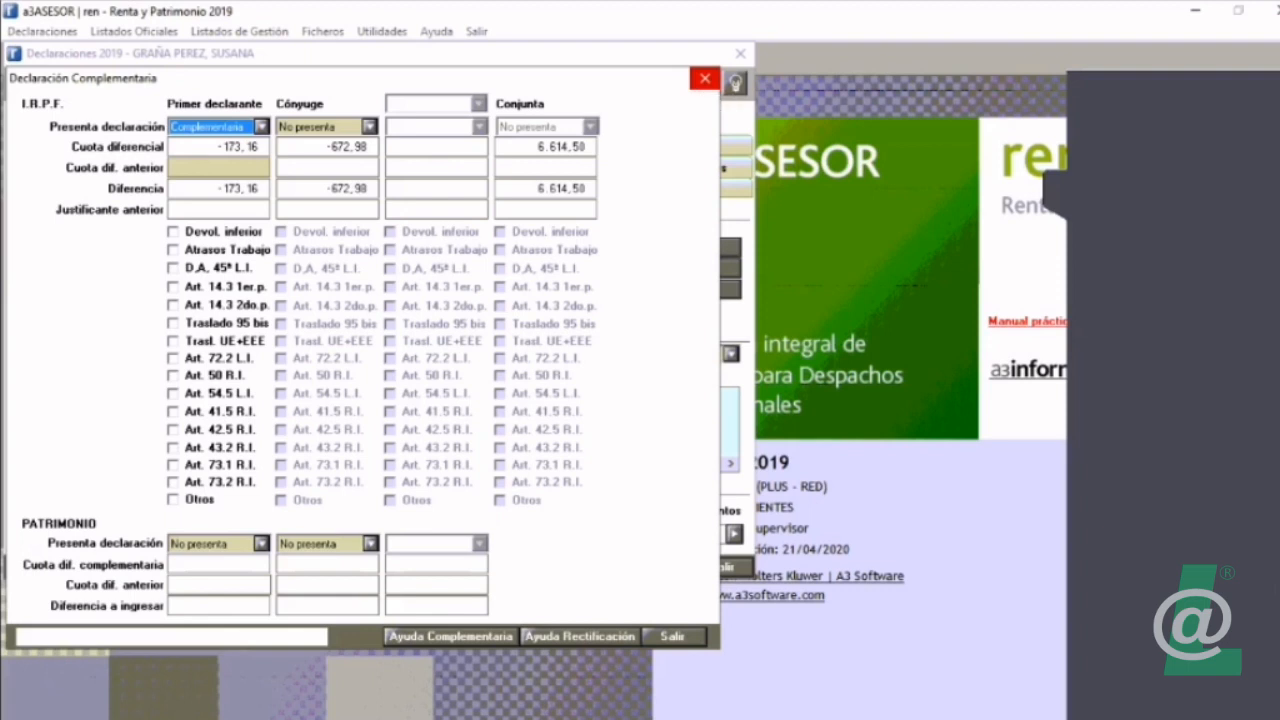
pyautogui.press('Tab')
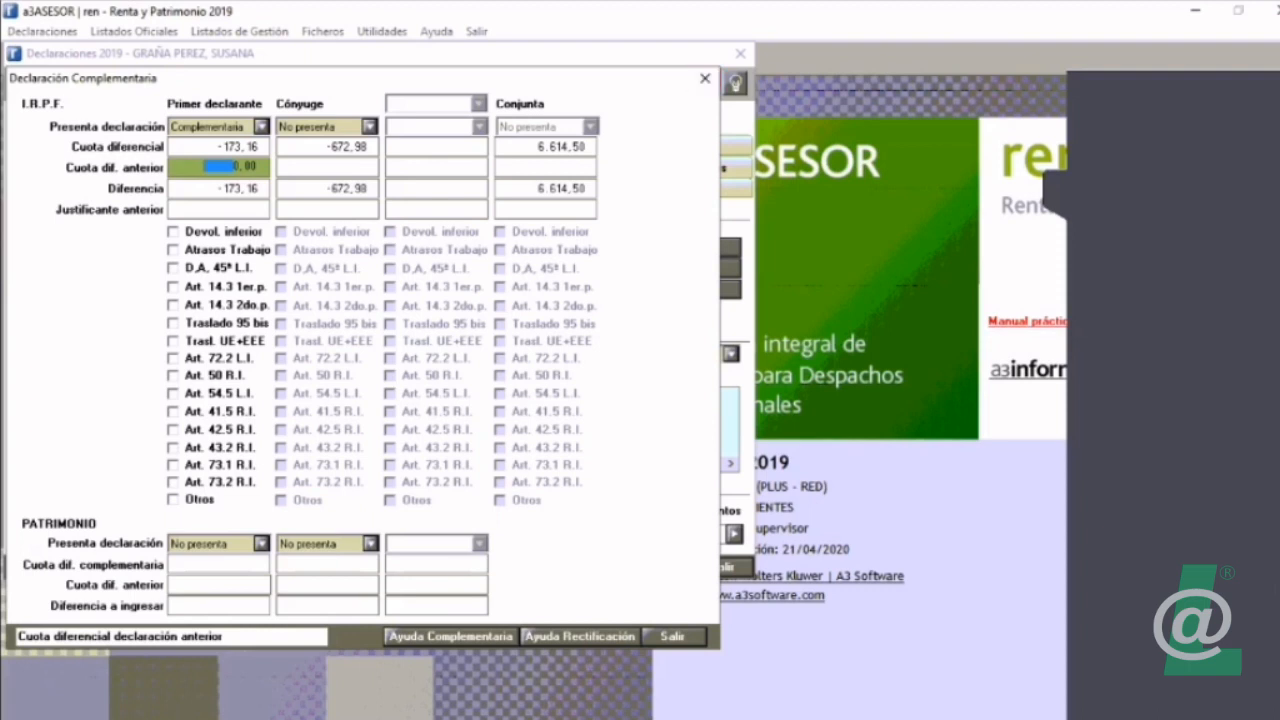
pyautogui.click(262, 127)
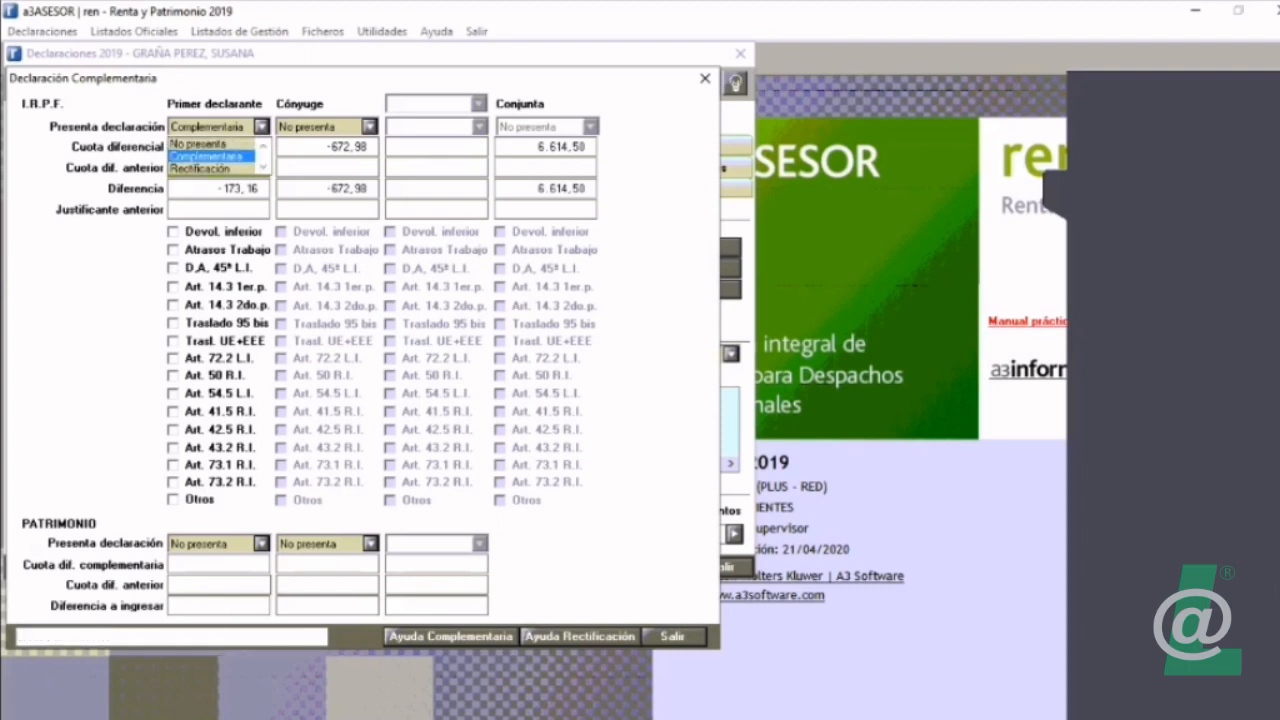
pyautogui.click(208, 143)
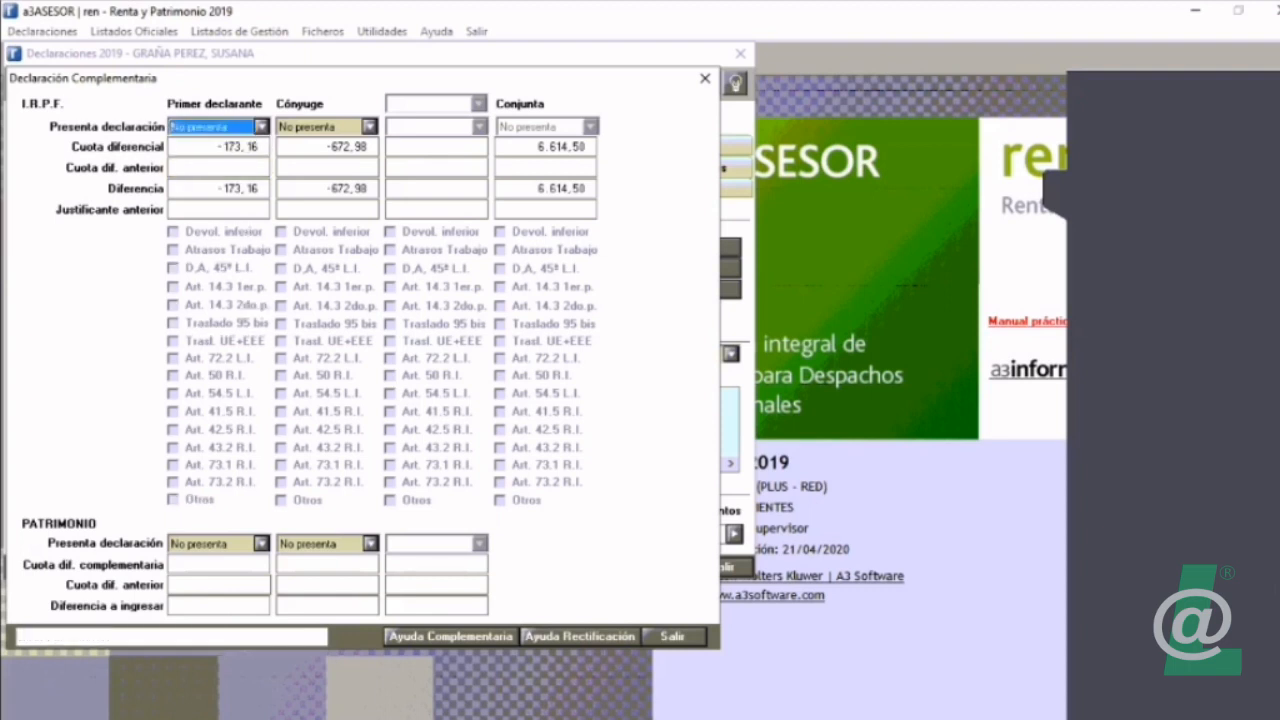
# Step: Try Rectificación for the first declarant's IRPF filing, and return it to No presenta
pyautogui.click(262, 127)
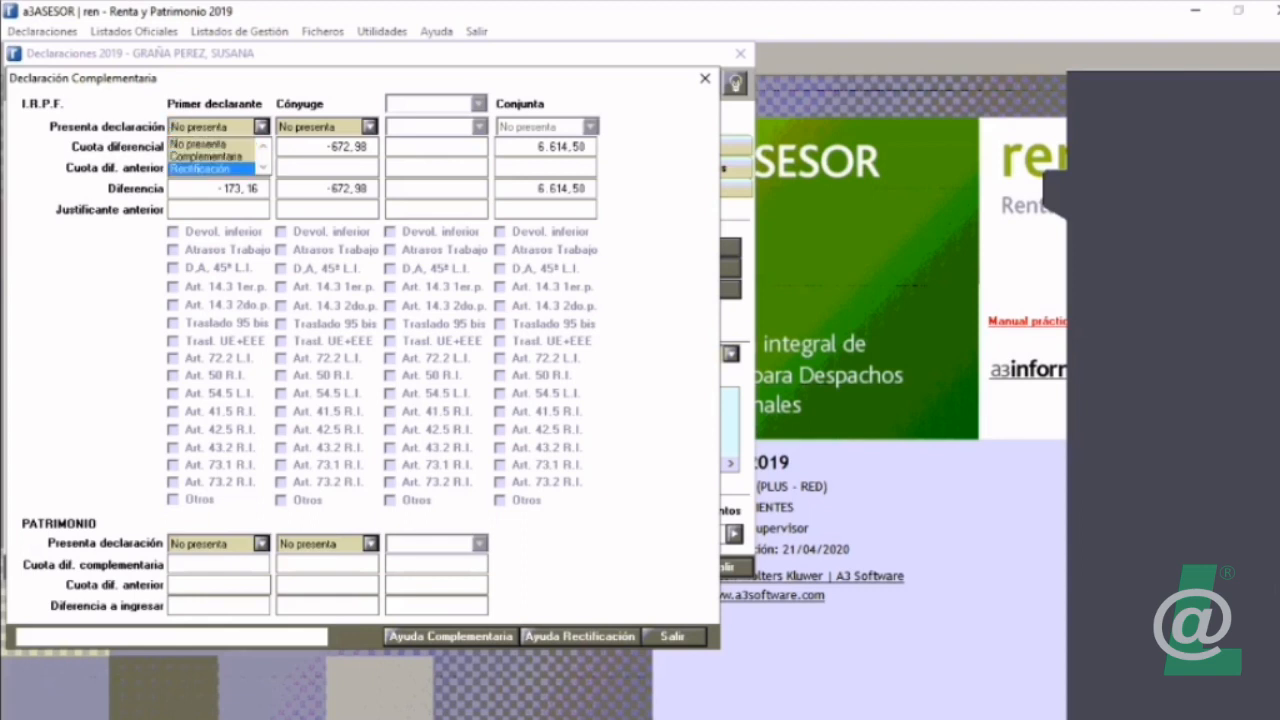
pyautogui.press('Return')
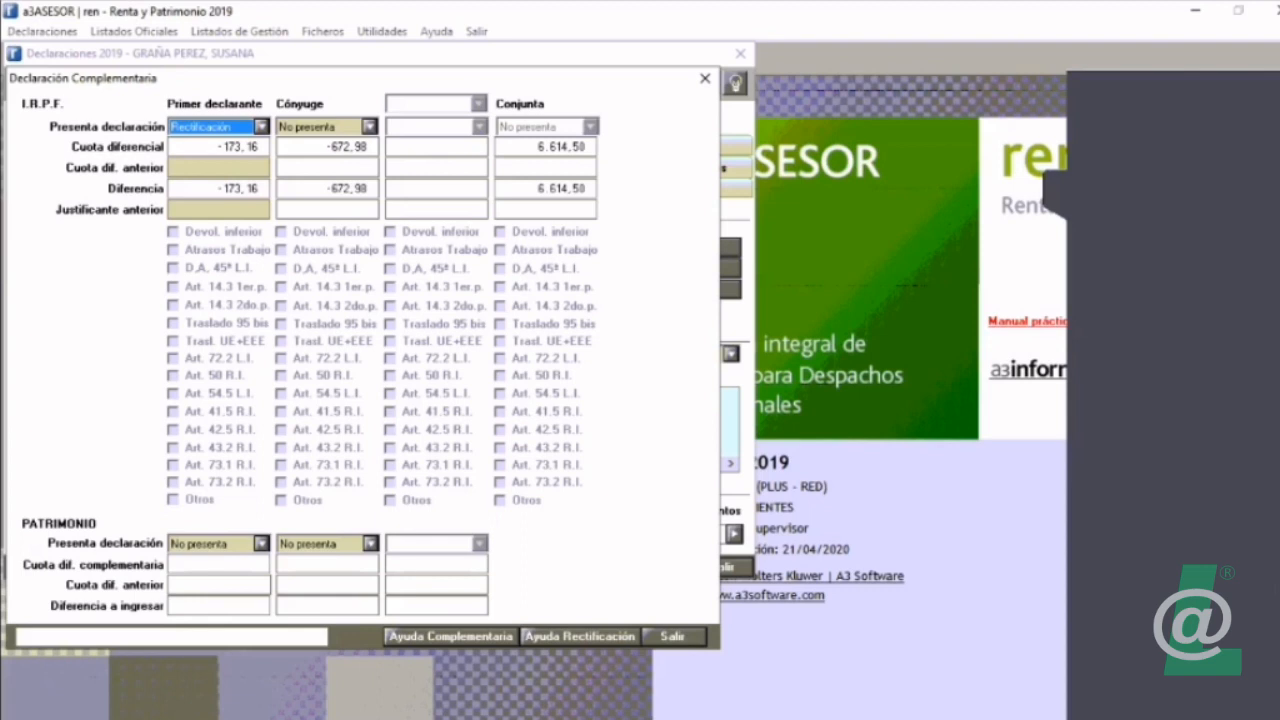
pyautogui.click(262, 127)
pyautogui.click(210, 144)
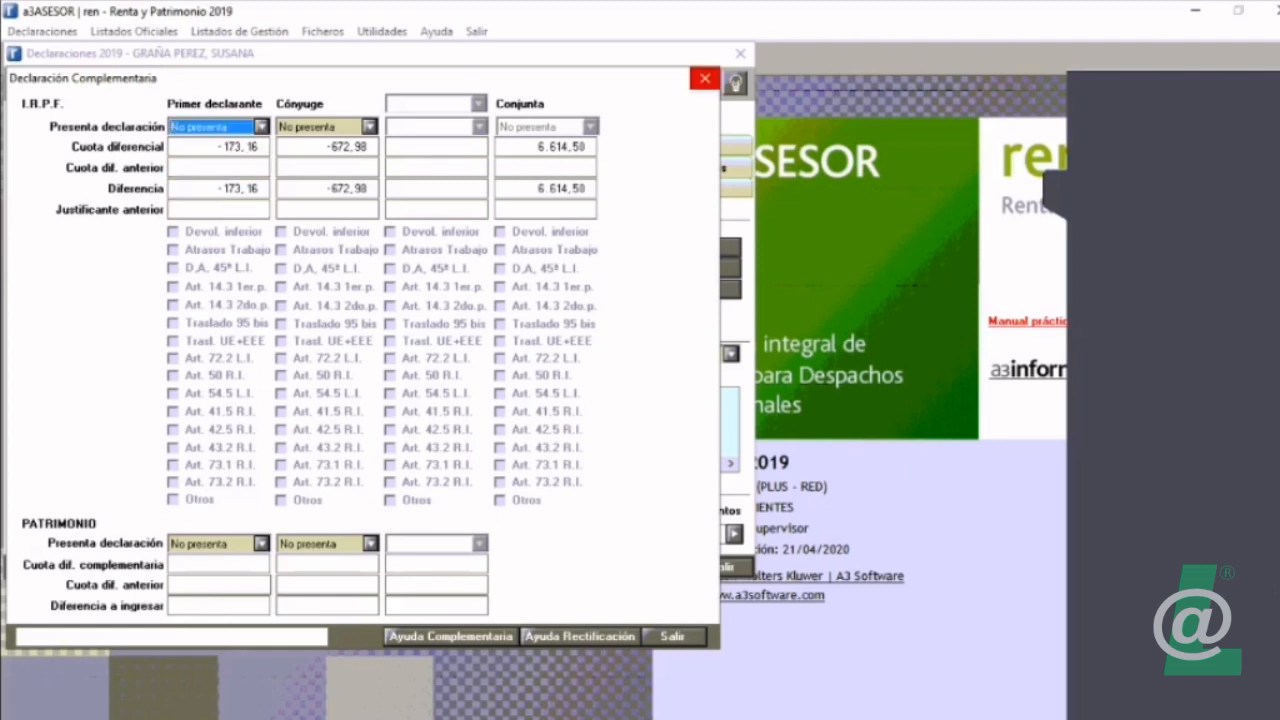
# Step: Try Rectificación for the first declarant with its Cuota dif. anterior and Justificante anterior fields, restore No presenta, and close Declaración Complementaria
pyautogui.click(262, 127)
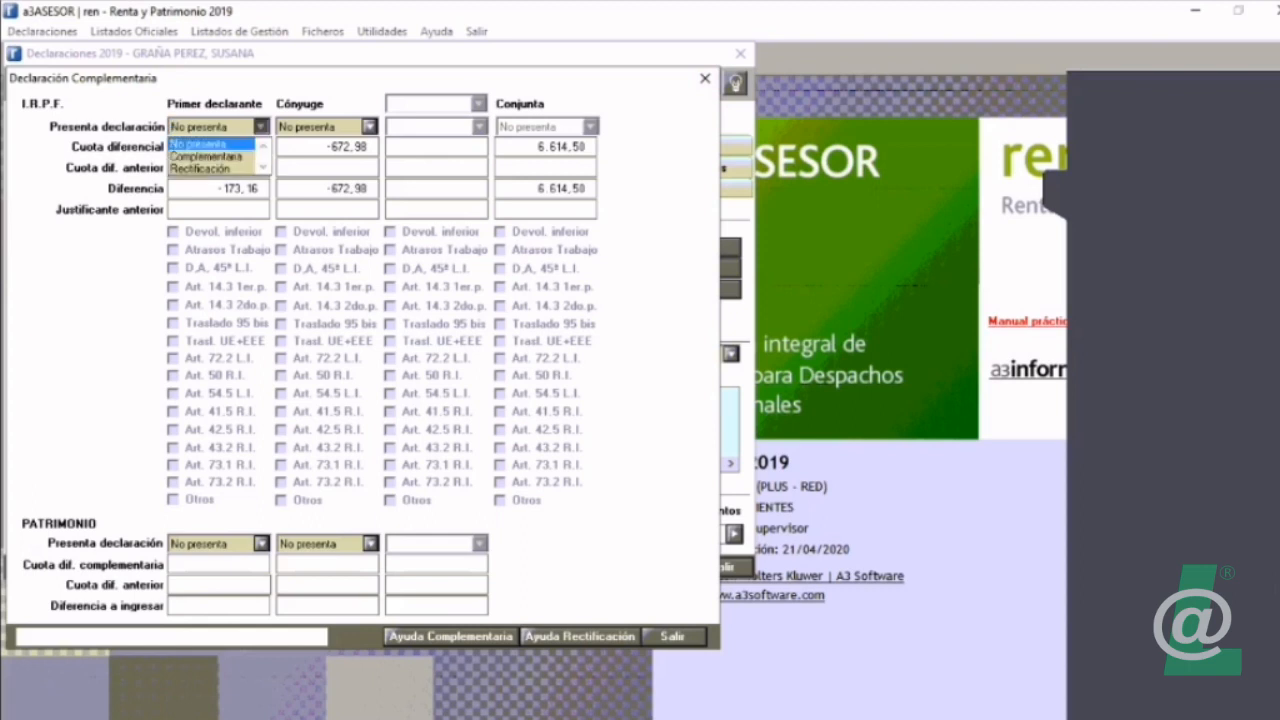
pyautogui.press('Return')
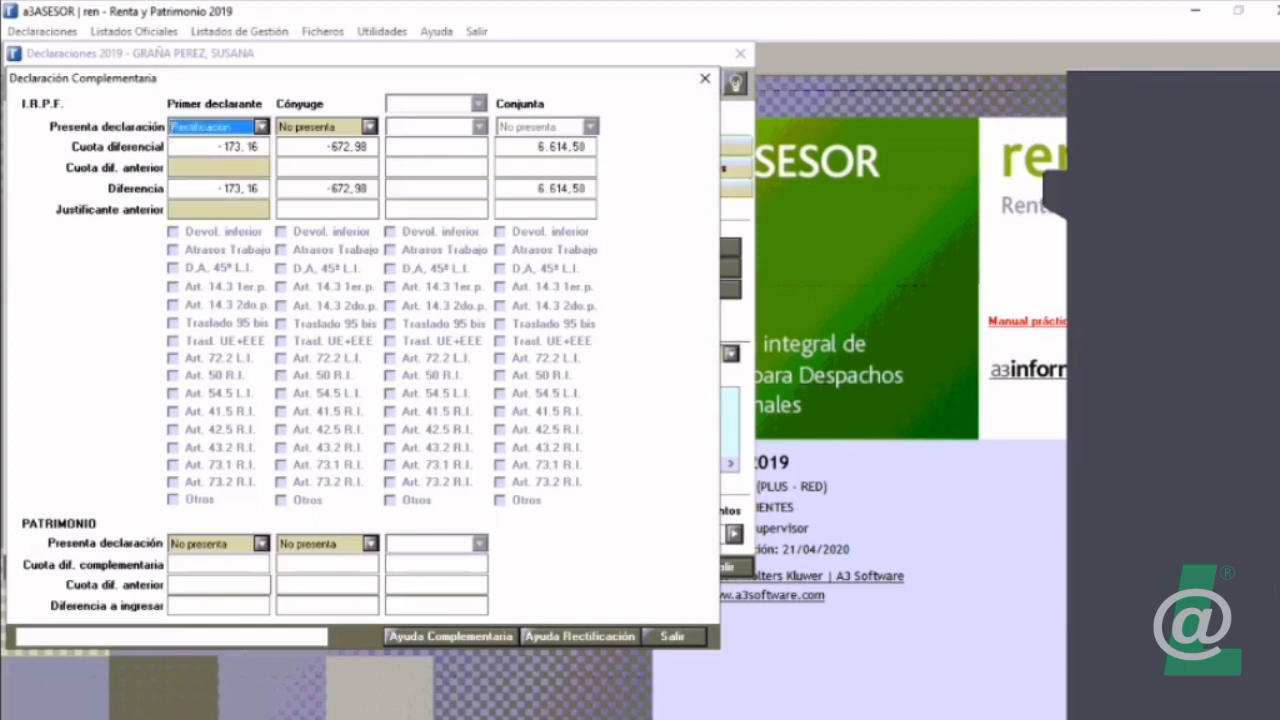
pyautogui.click(219, 167)
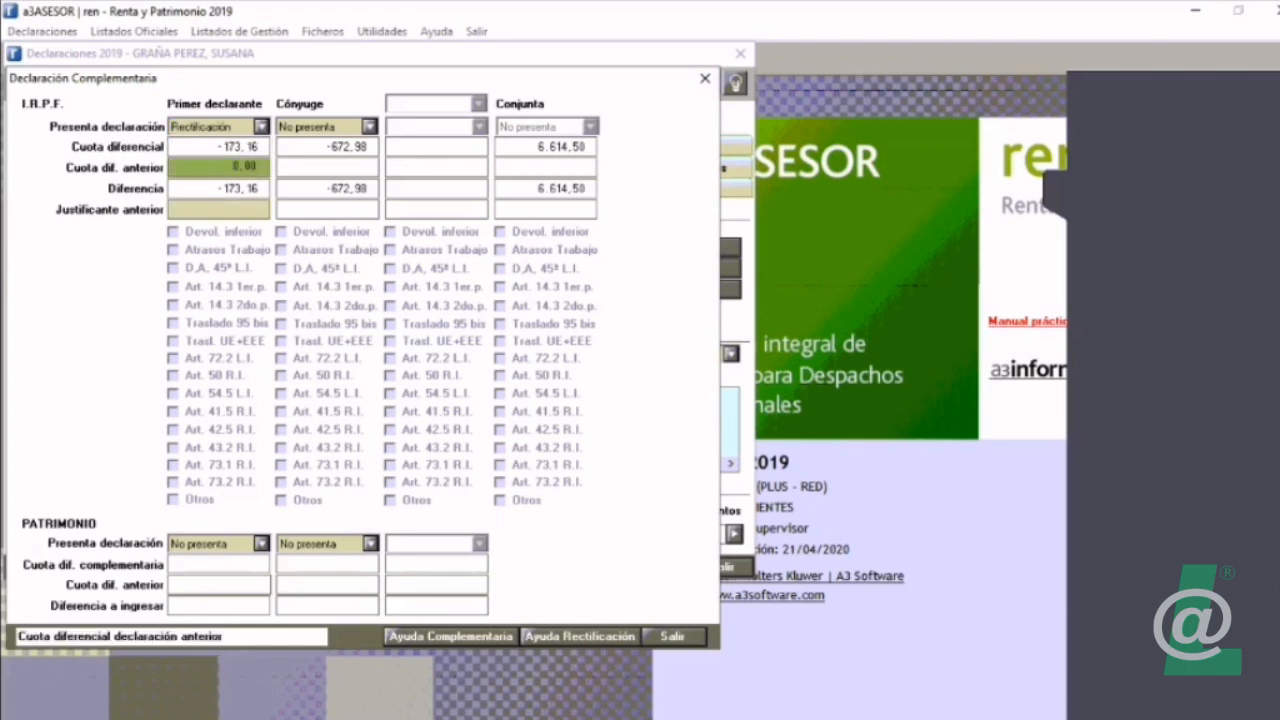
pyautogui.click(219, 209)
pyautogui.click(219, 167)
pyautogui.click(261, 127)
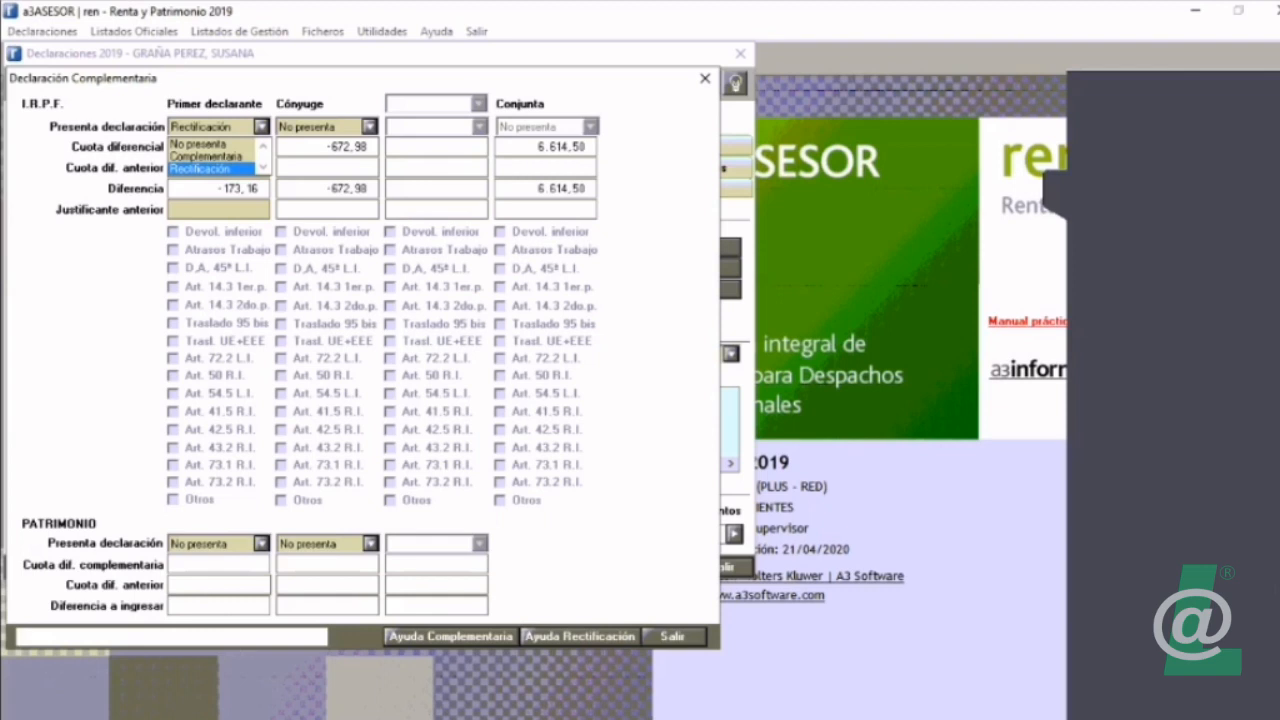
pyautogui.click(200, 145)
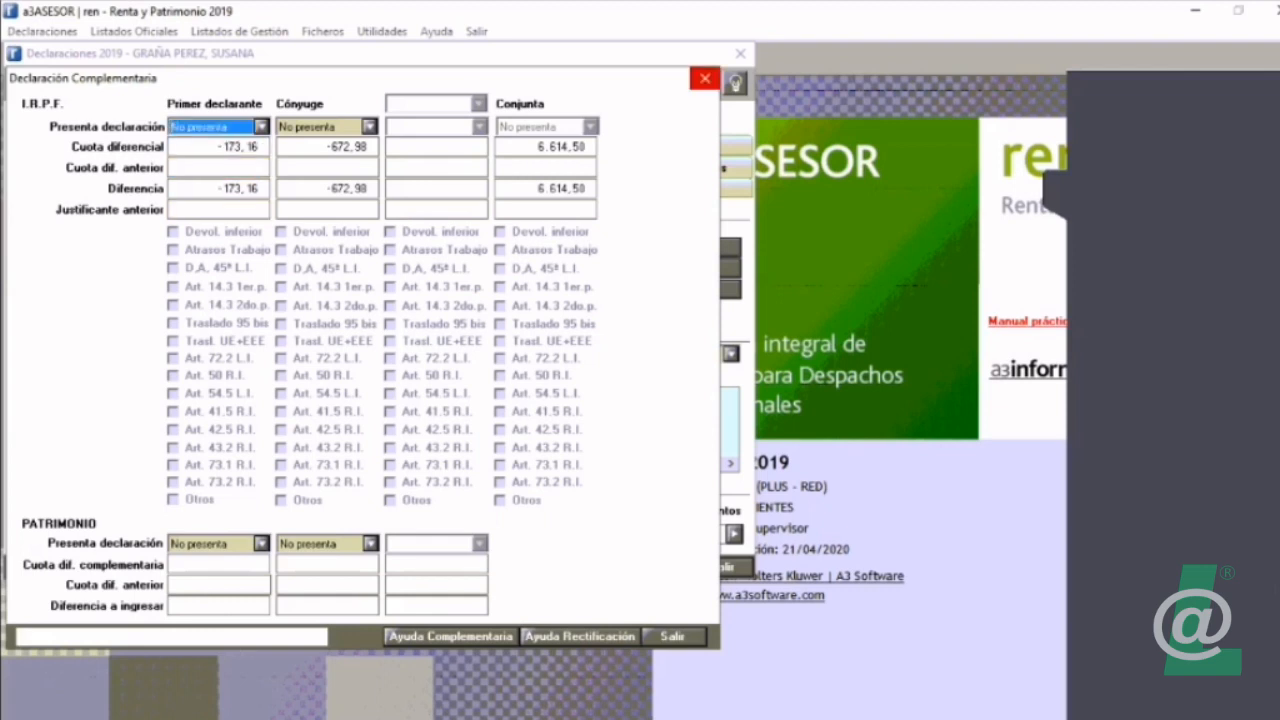
pyautogui.click(705, 78)
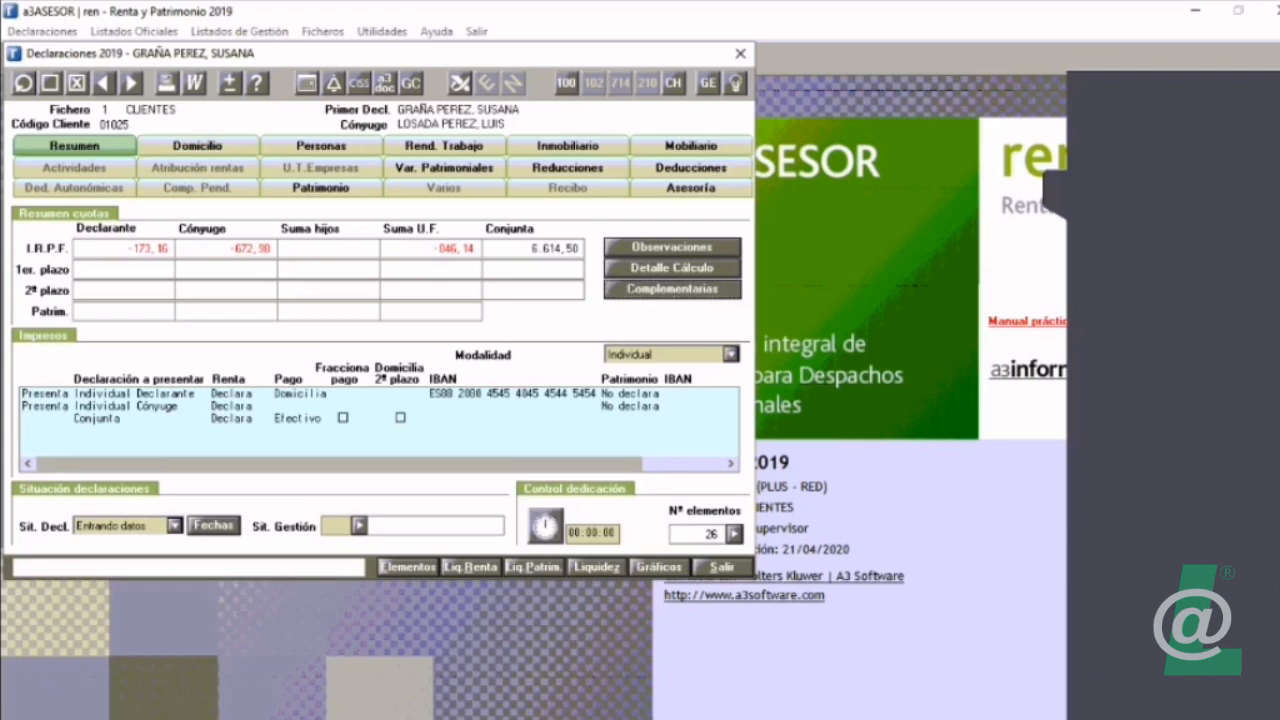
# Step: Check the declaration's Observaciones without adding any, and read through the declarant's detailed IRPF calculation, from the filing obligation to the withholdings
pyautogui.click(672, 246)
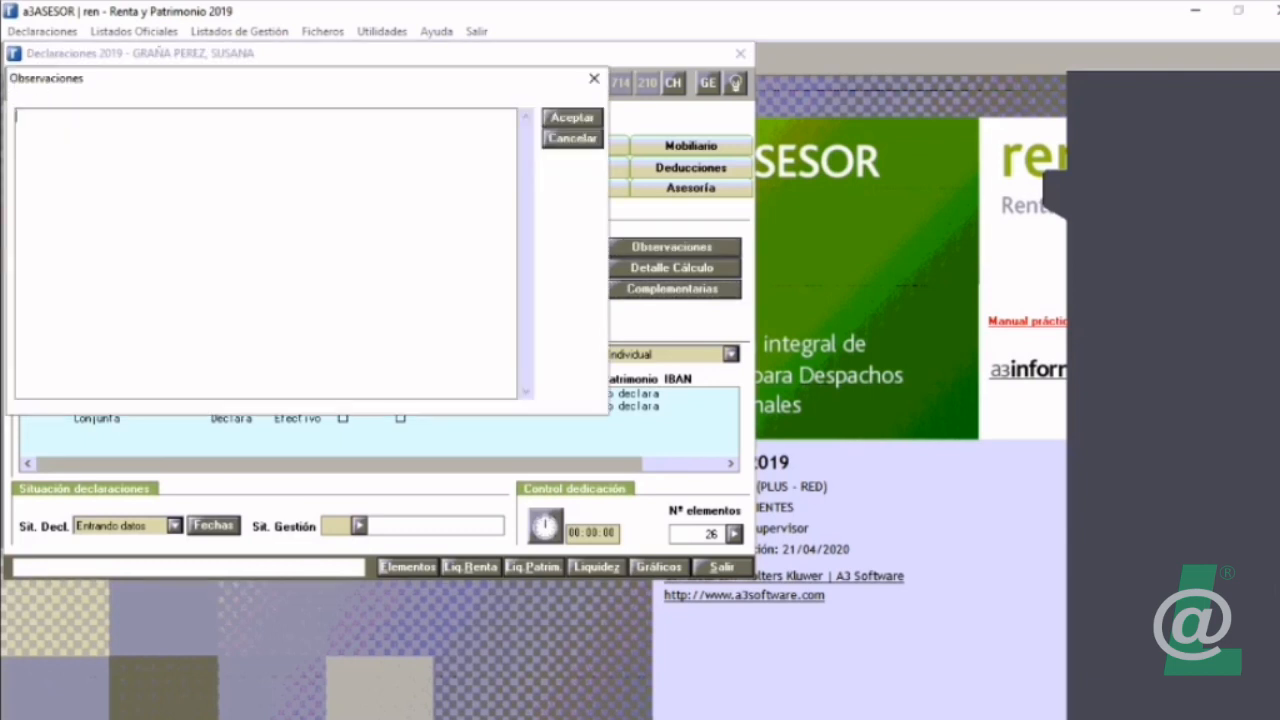
pyautogui.click(573, 139)
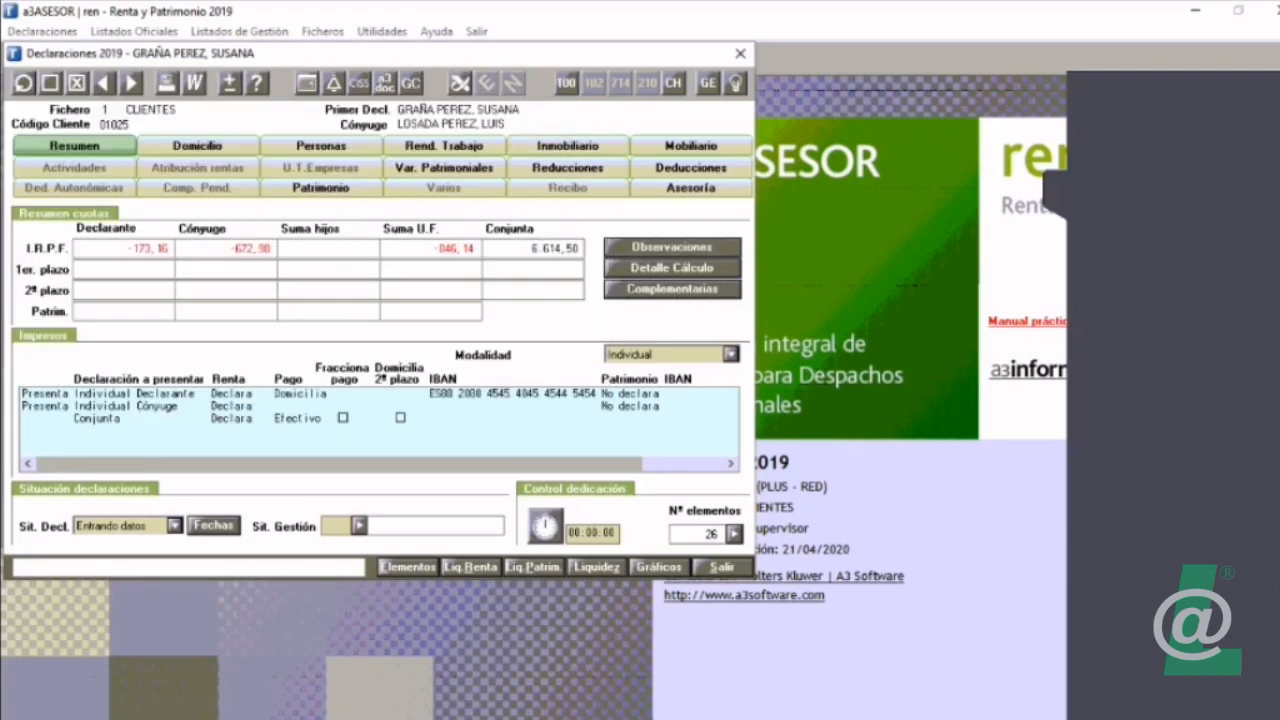
pyautogui.click(672, 267)
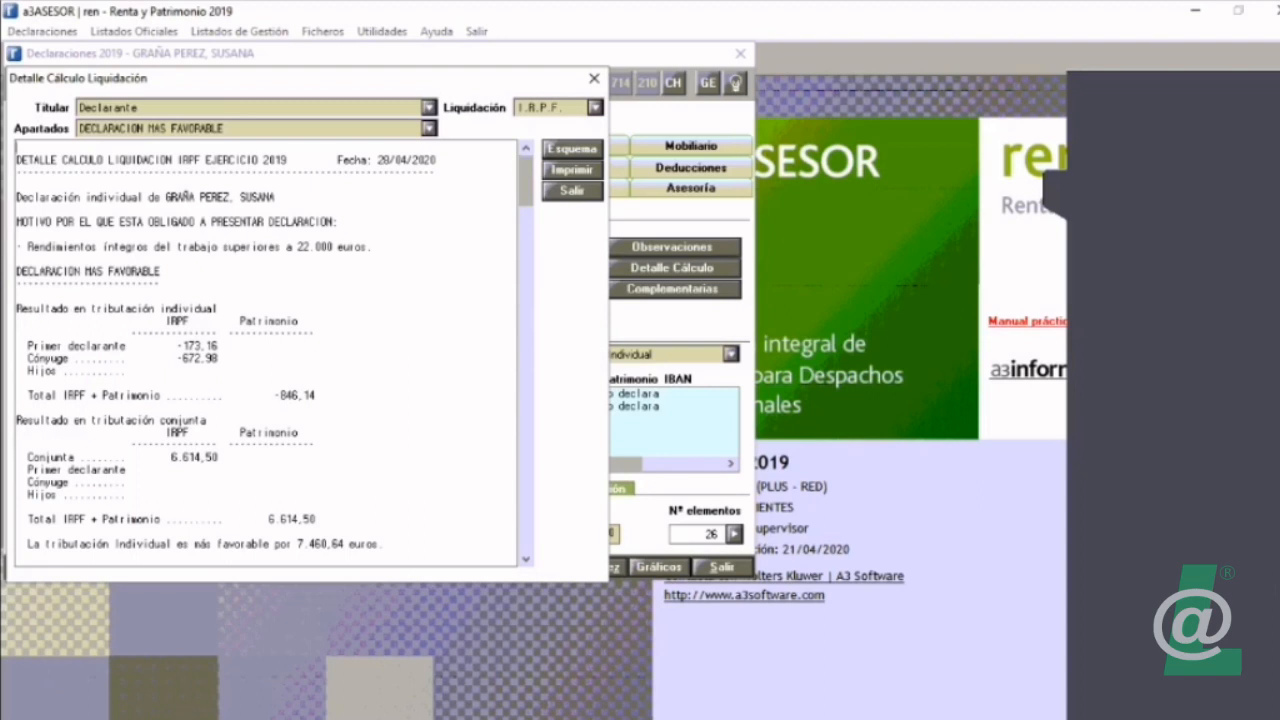
pyautogui.moveTo(22, 221); pyautogui.dragTo(366, 246)
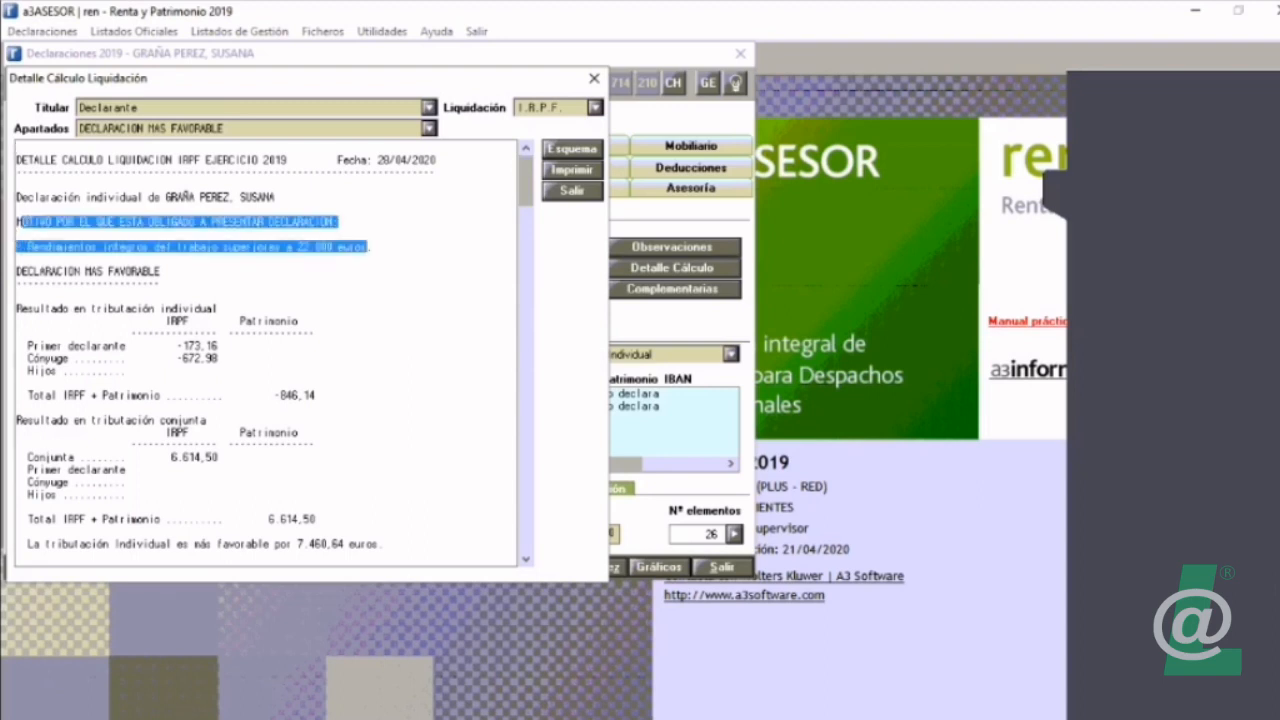
pyautogui.scroll(-11, 267, 353)
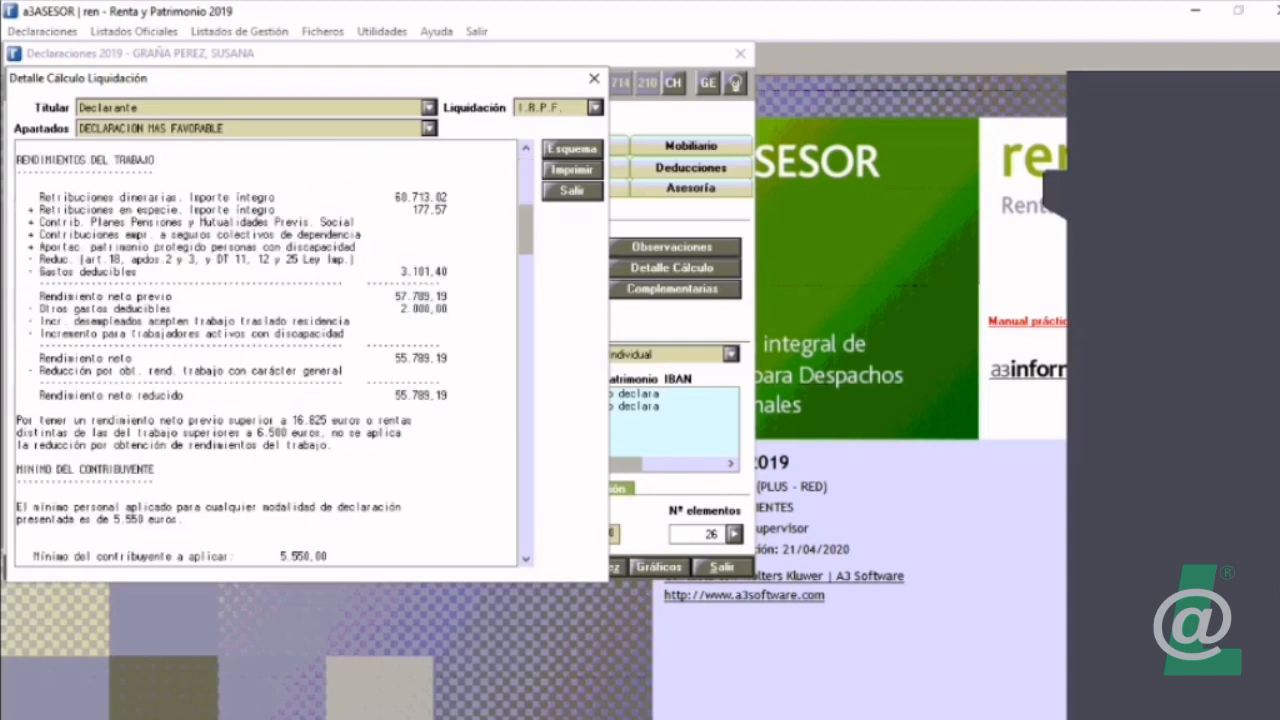
pyautogui.scroll(-11, 267, 353)
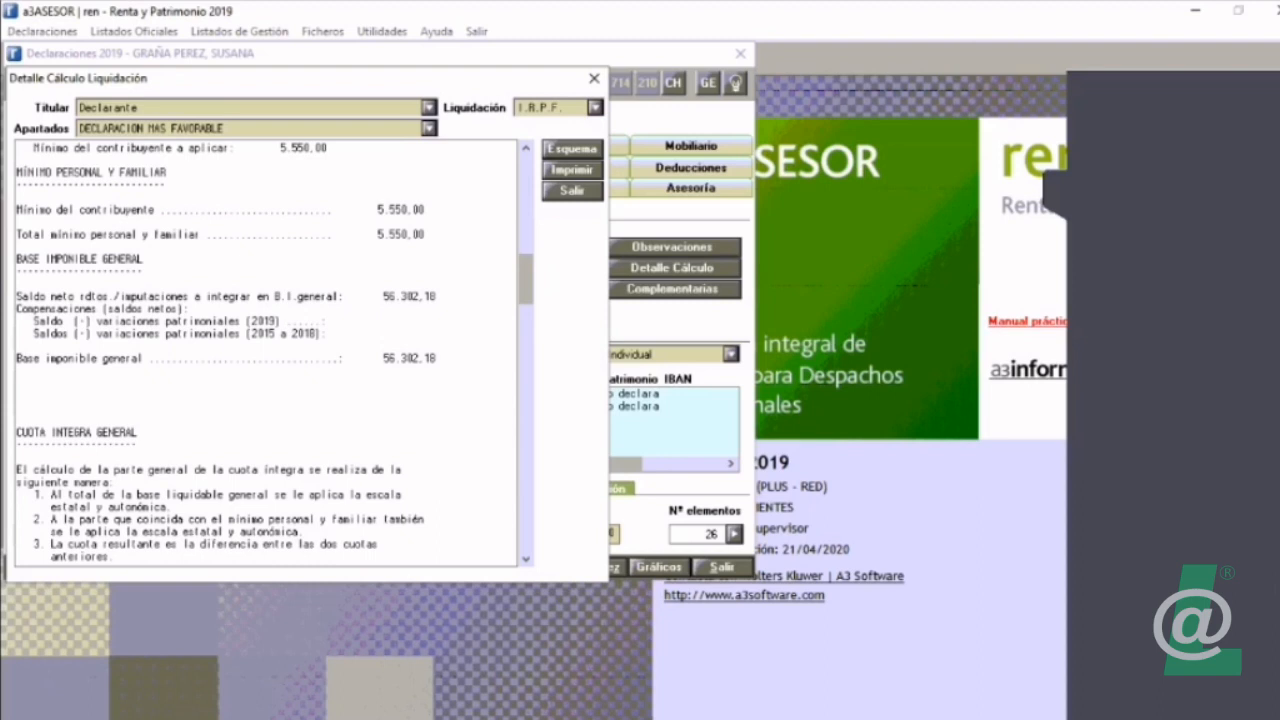
pyautogui.scroll(-11, 267, 353)
pyautogui.scroll(-11, 267, 353)
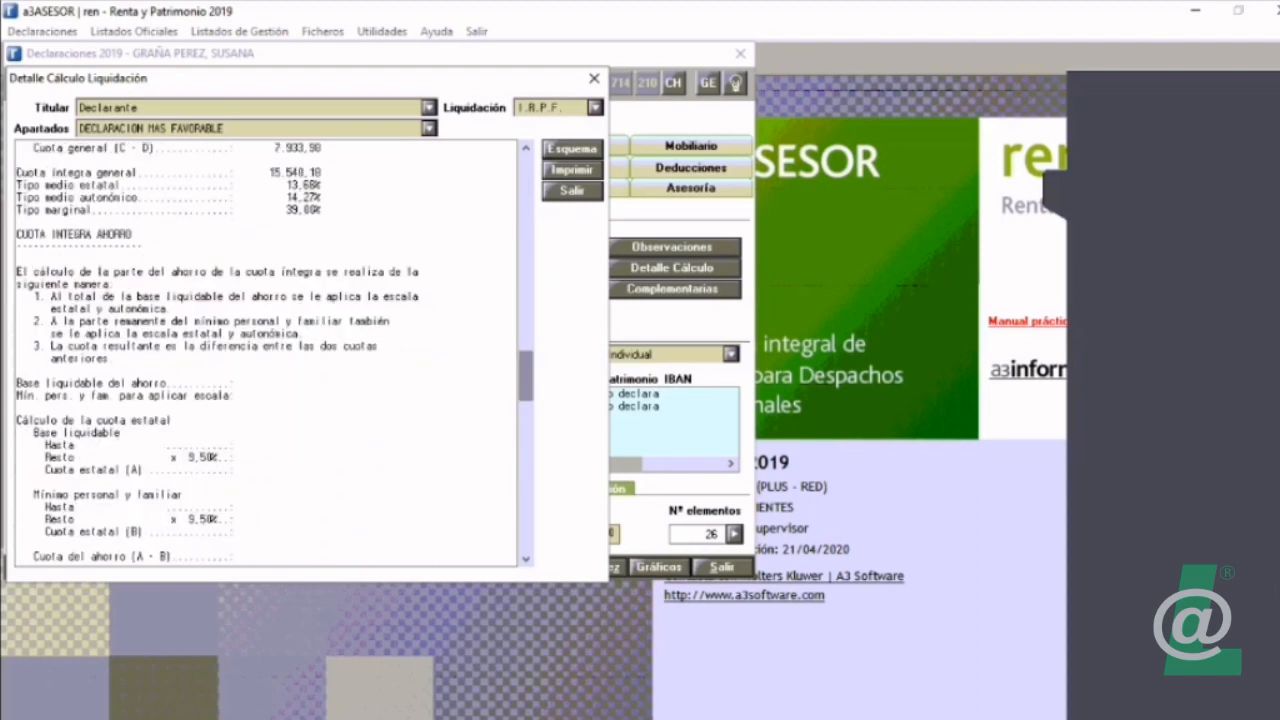
pyautogui.scroll(-9, 267, 353)
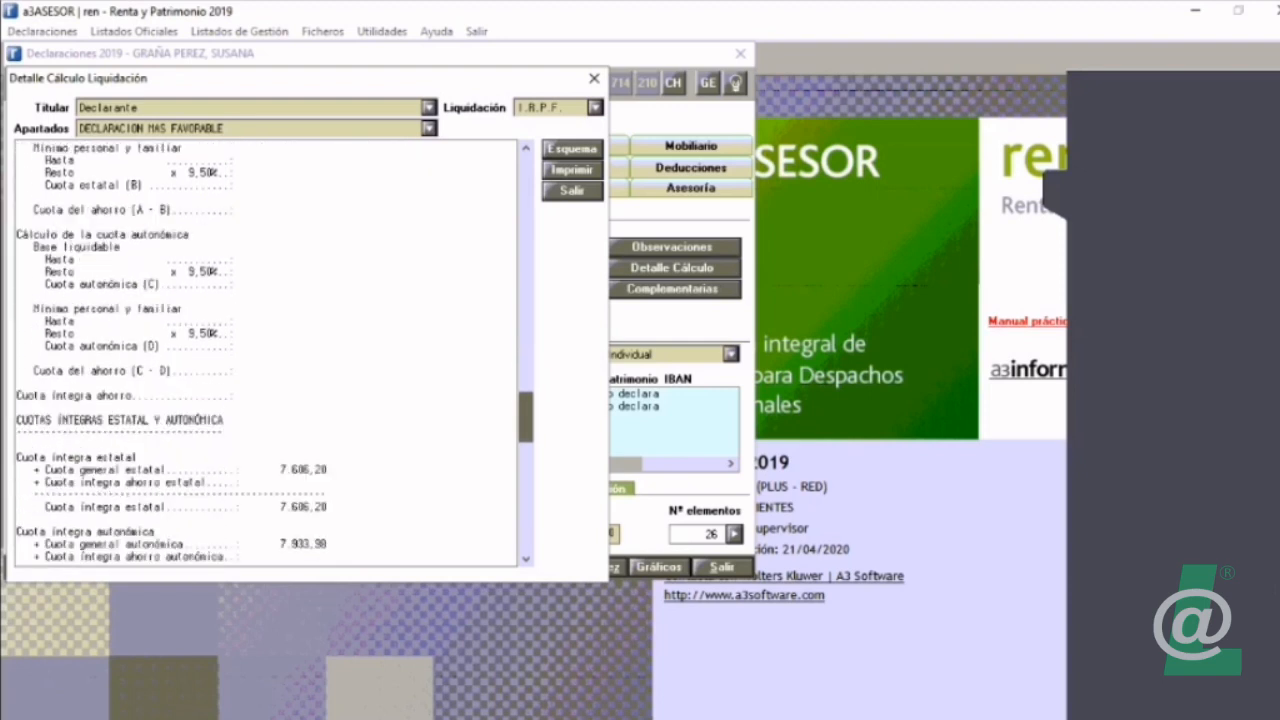
pyautogui.scroll(-15, 267, 353)
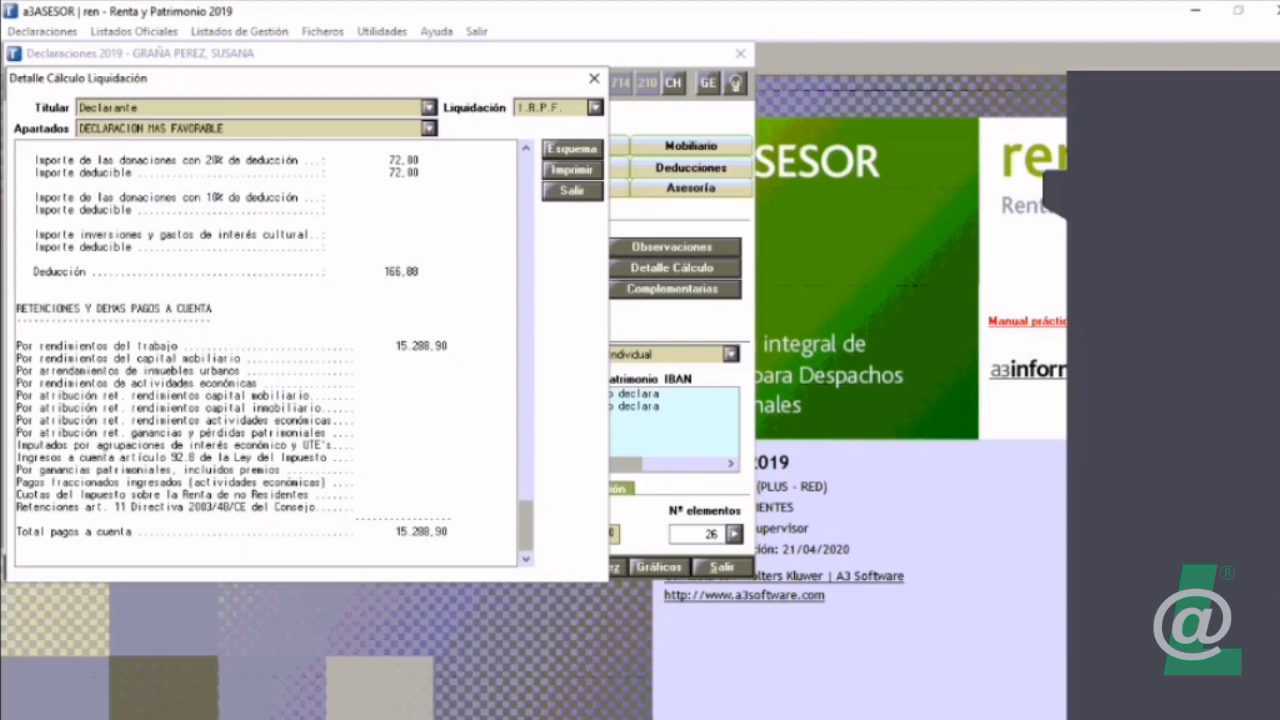
# Step: Examine the Esquema de la liquidación down to the Cuota diferencial, and return to the declaration summary
pyautogui.click(573, 149)
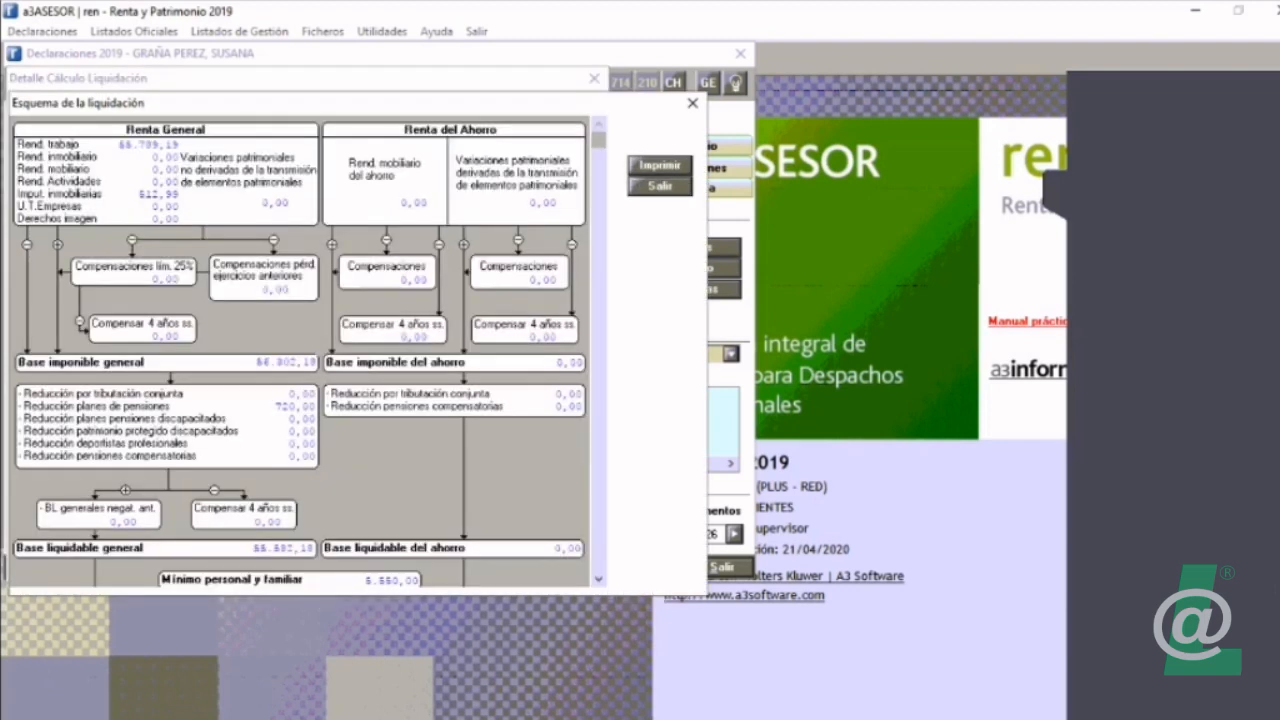
pyautogui.scroll(-10, 300, 350)
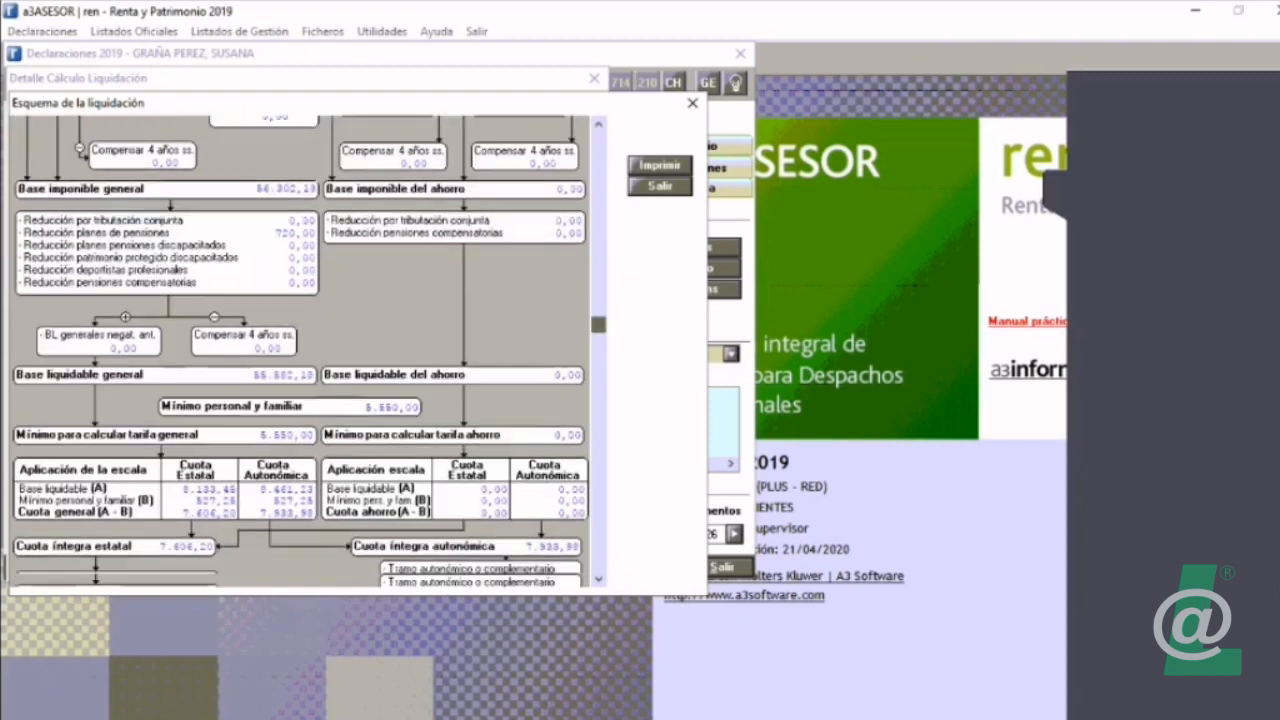
pyautogui.scroll(-3, 300, 350)
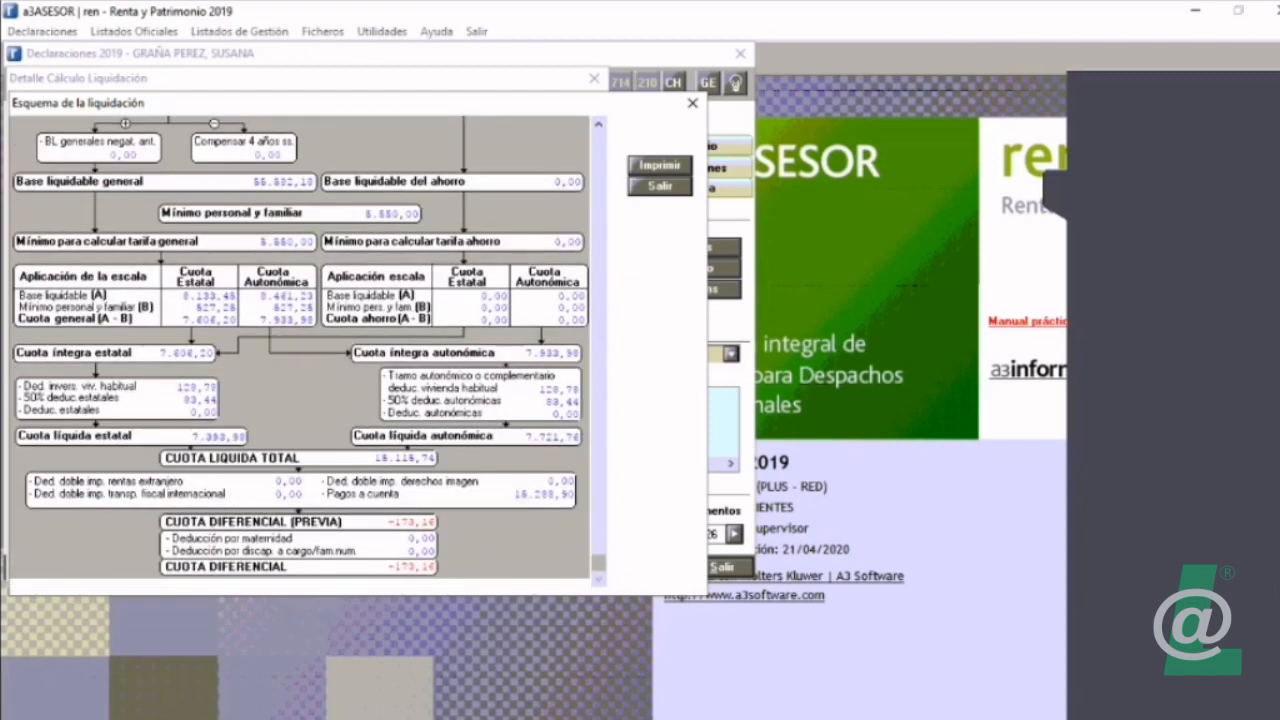
pyautogui.press('Escape')
pyautogui.press('Escape')
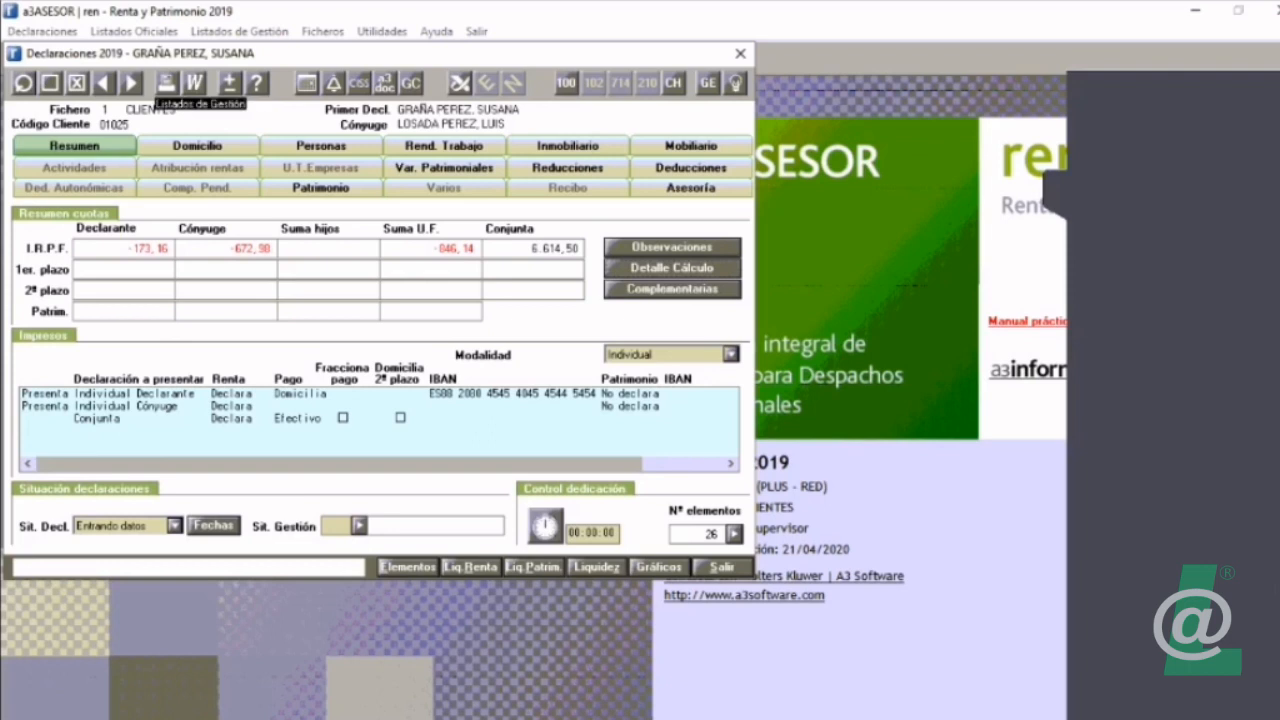
# Step: Set the Informe Económico Fiscal to list only Comparativa liq. renta año anterior and Observaciones for all declarants
pyautogui.click(166, 83)
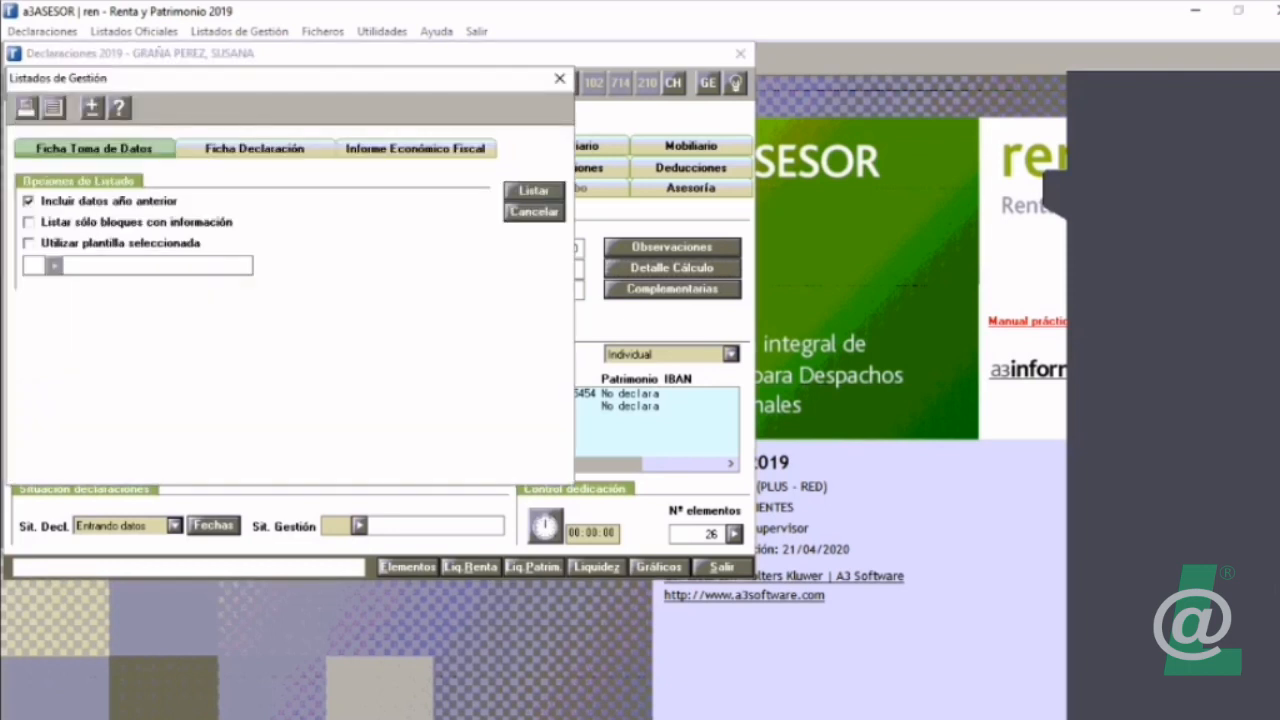
pyautogui.click(416, 149)
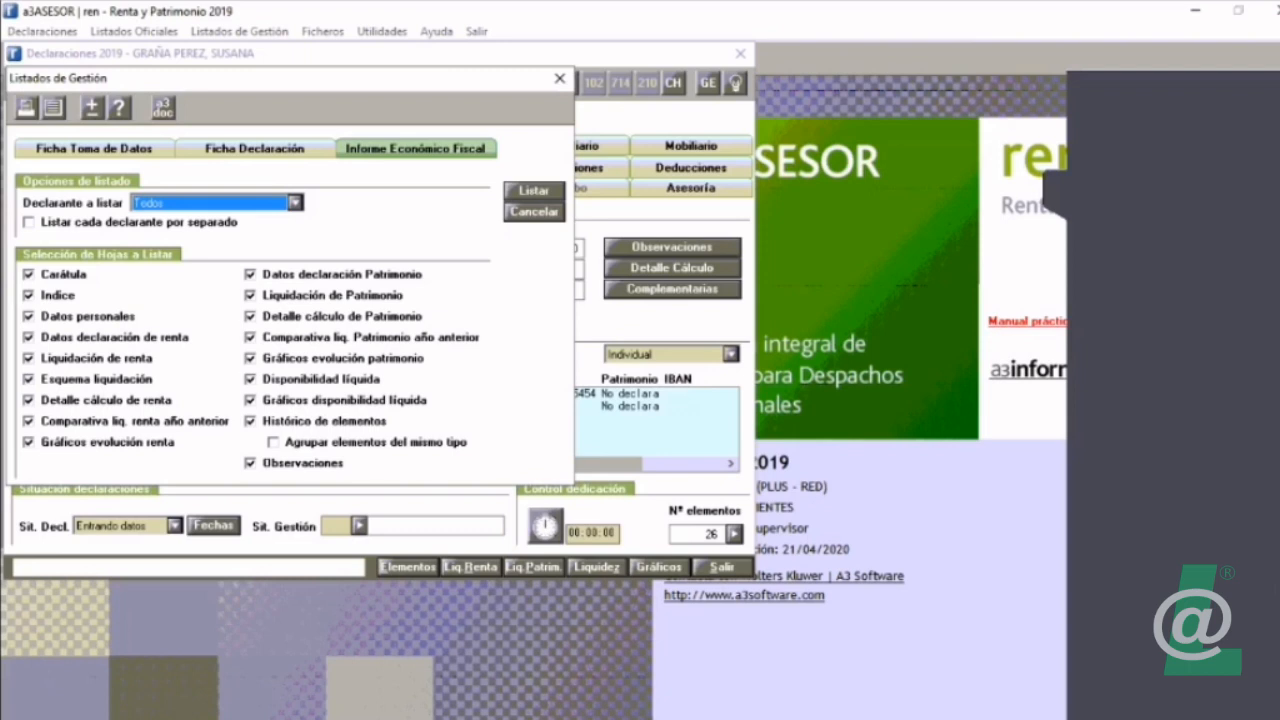
pyautogui.click(29, 275)
pyautogui.click(29, 295)
pyautogui.click(29, 316)
pyautogui.click(29, 337)
pyautogui.click(29, 358)
pyautogui.click(29, 379)
pyautogui.click(29, 400)
pyautogui.click(29, 442)
pyautogui.click(251, 274)
pyautogui.click(251, 295)
pyautogui.click(251, 316)
pyautogui.click(251, 337)
pyautogui.click(251, 358)
pyautogui.click(251, 379)
pyautogui.click(251, 400)
pyautogui.click(251, 463)
pyautogui.click(251, 463)
pyautogui.click(251, 421)
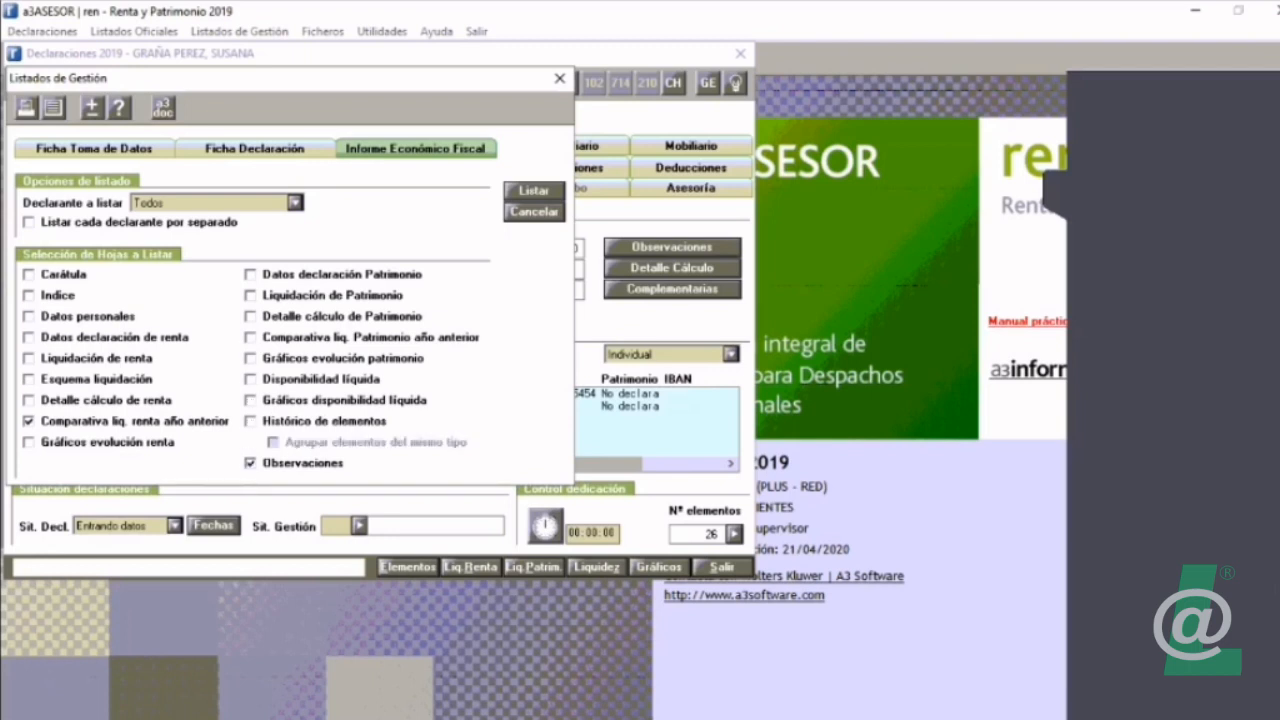
pyautogui.click(534, 191)
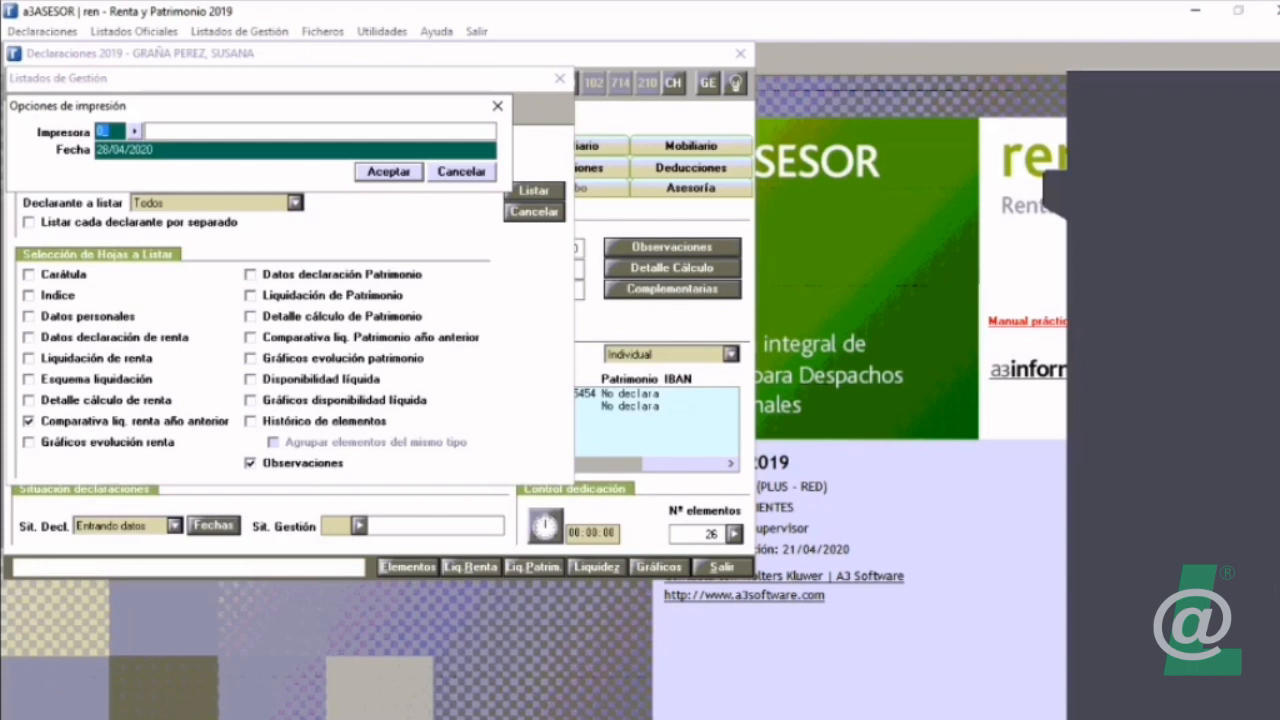
pyautogui.click(391, 166)
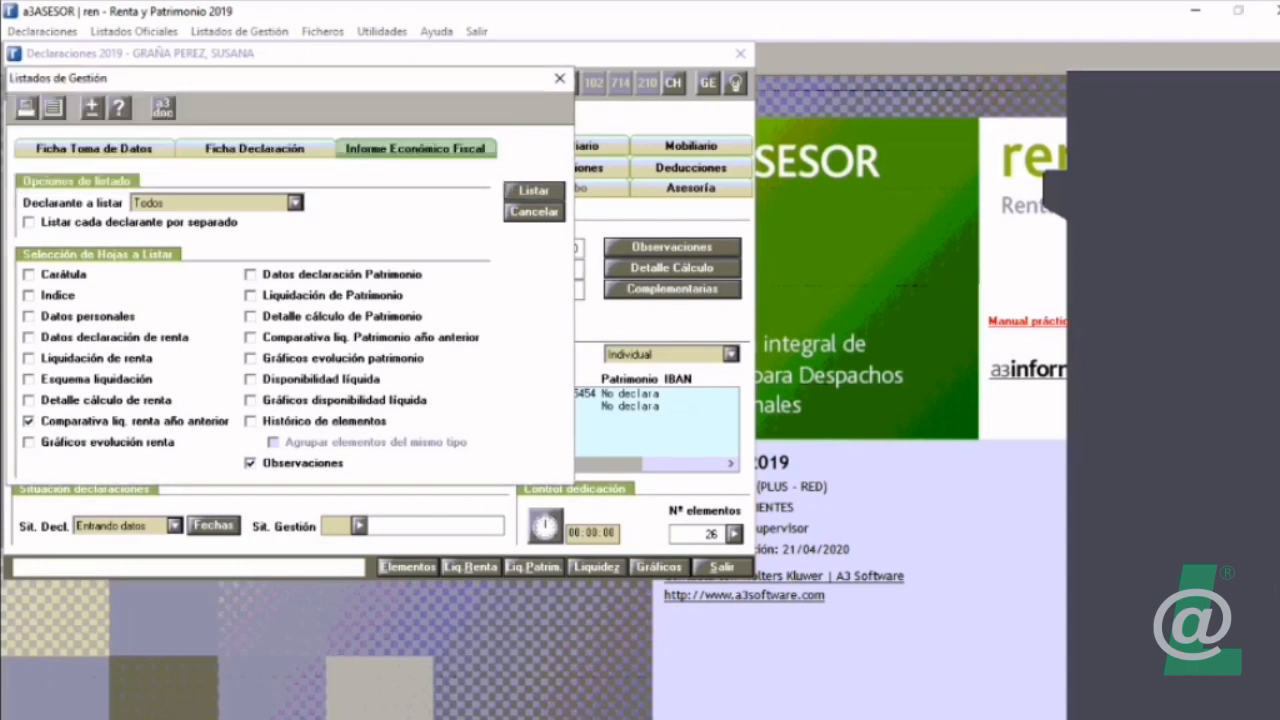
pyautogui.click(534, 191)
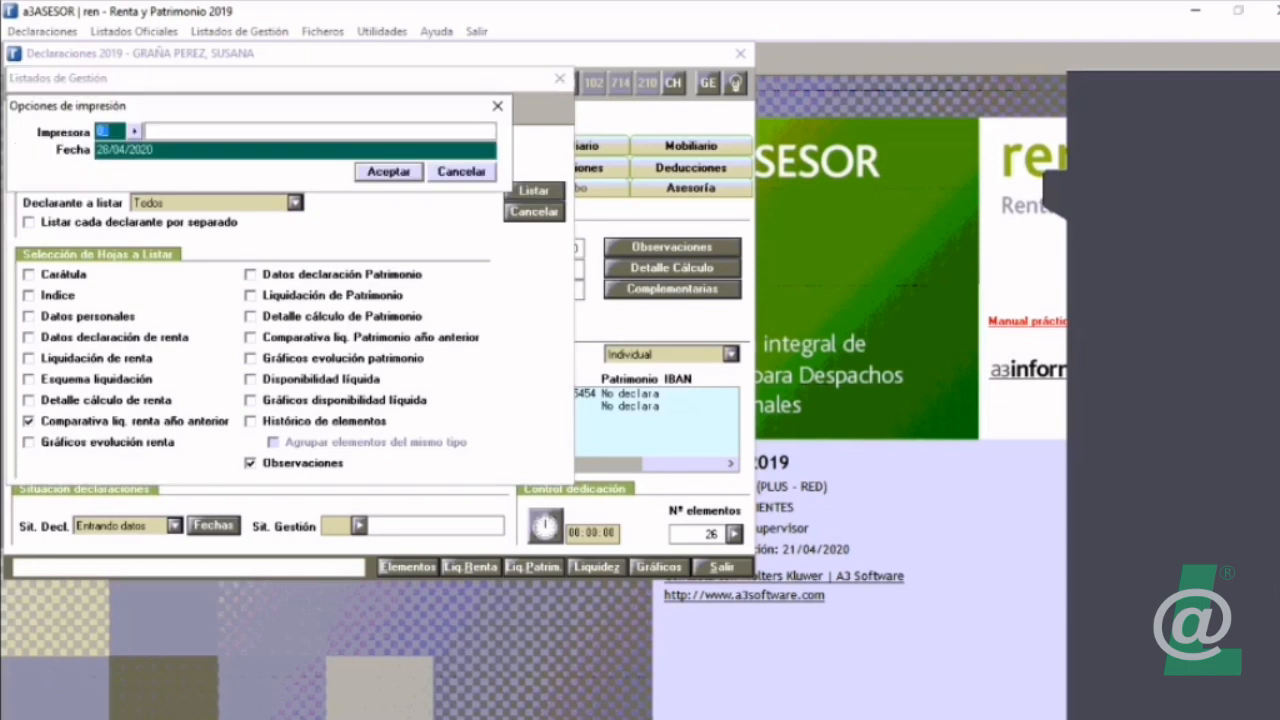
pyautogui.click(461, 172)
# Step: Generate the report in Word, examine the Comparativa de rendimientos for declarant and spouse, and close the document
pyautogui.click(52, 108)
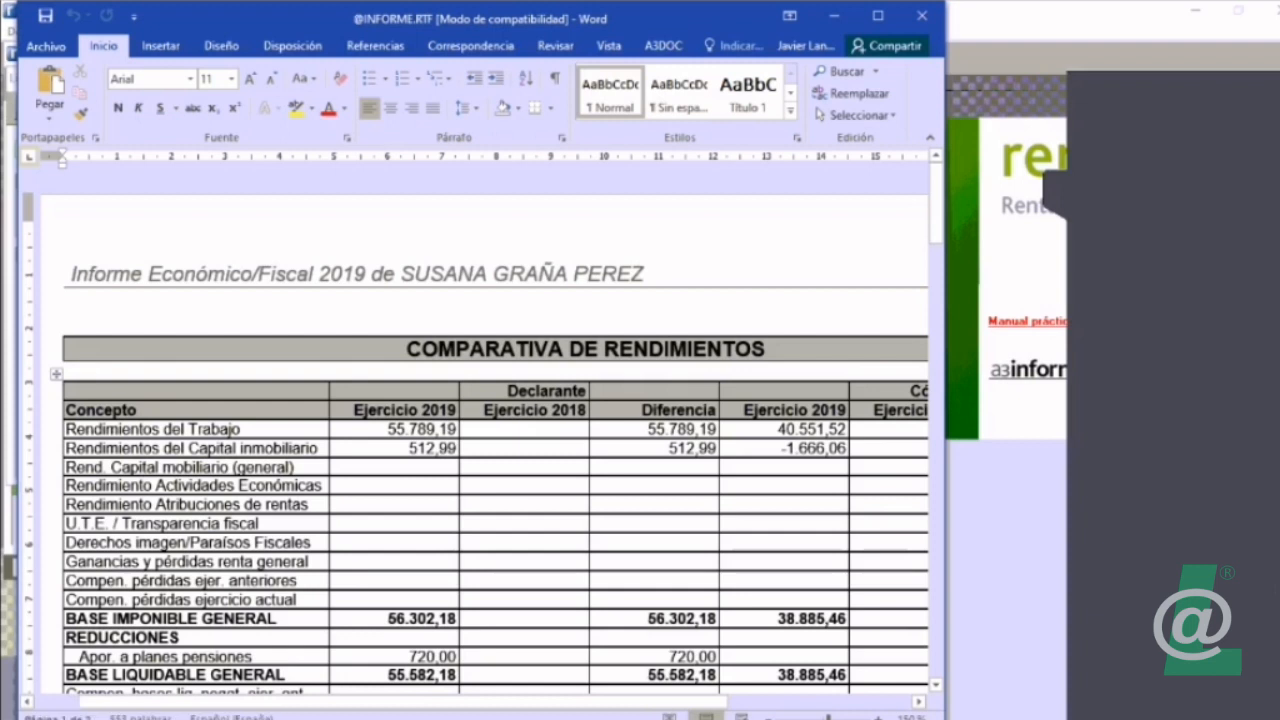
pyautogui.click(586, 429)
pyautogui.click(669, 429)
pyautogui.click(778, 429)
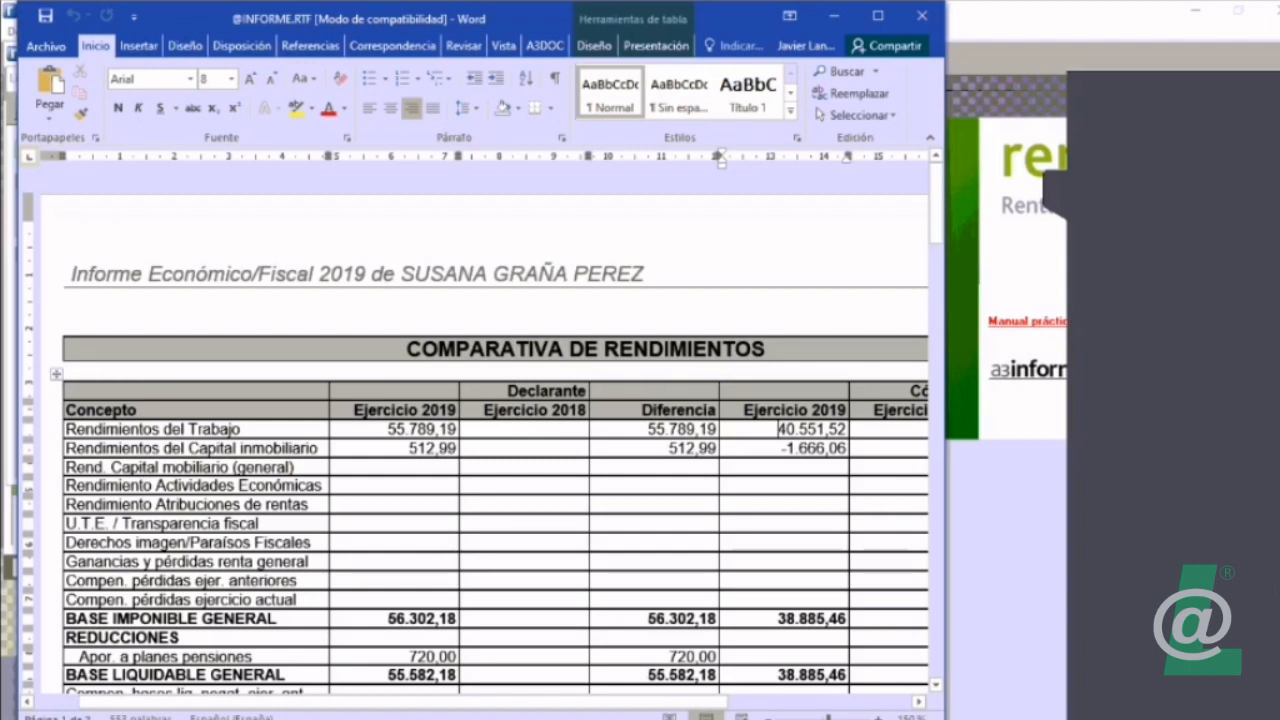
pyautogui.click(877, 15)
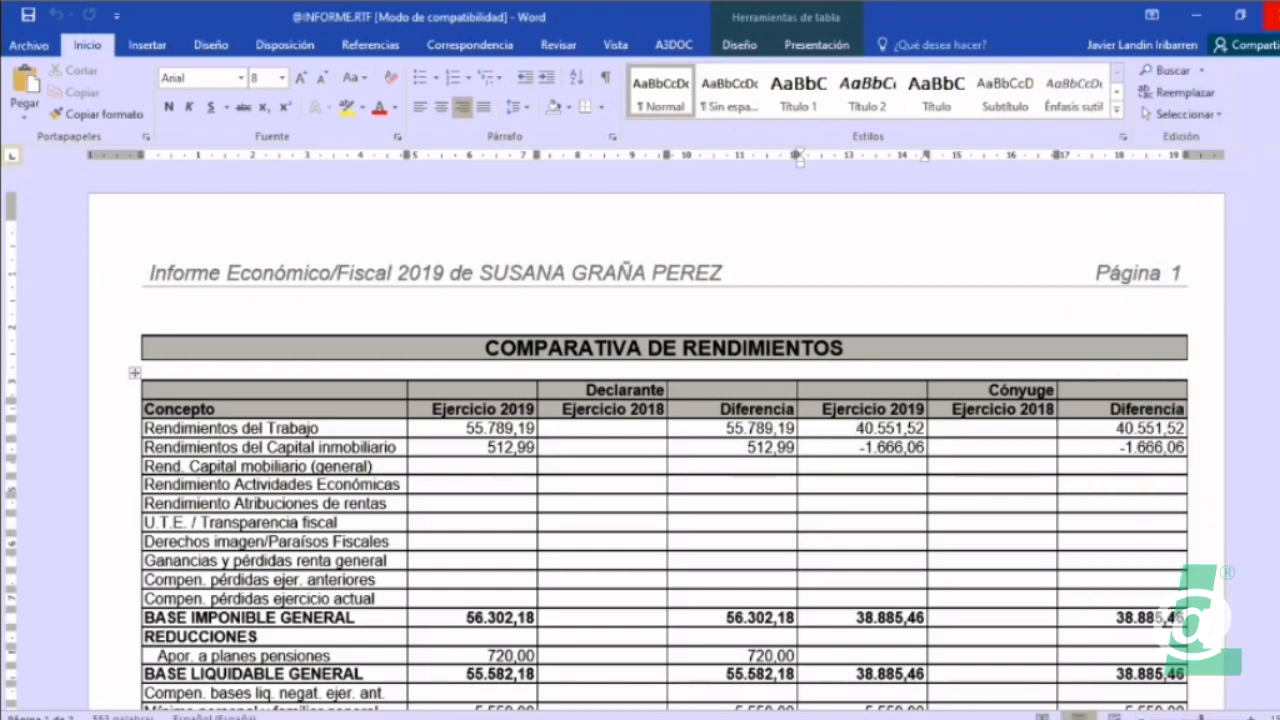
pyautogui.click(1273, 15)
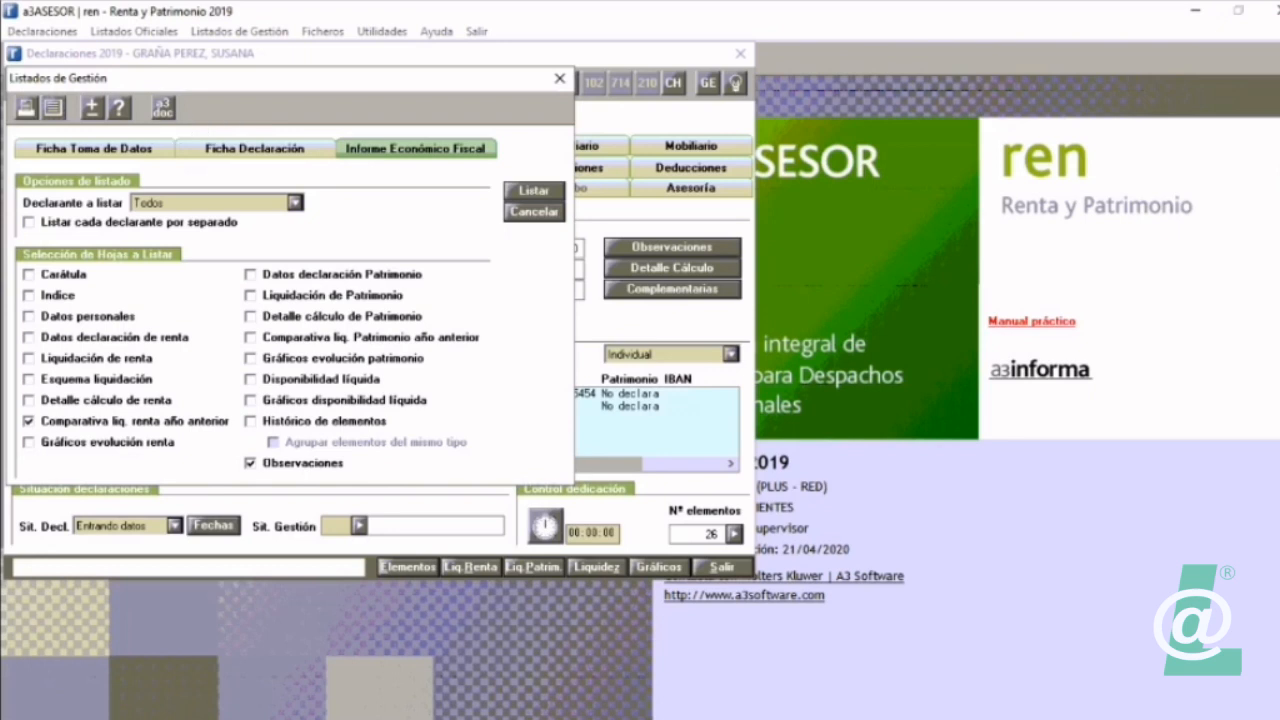
# Step: Replace the prior-year comparison with Liquidación de renta, generate the report in Word, and return to the declaration summary
pyautogui.click(29, 359)
pyautogui.click(29, 421)
pyautogui.click(53, 108)
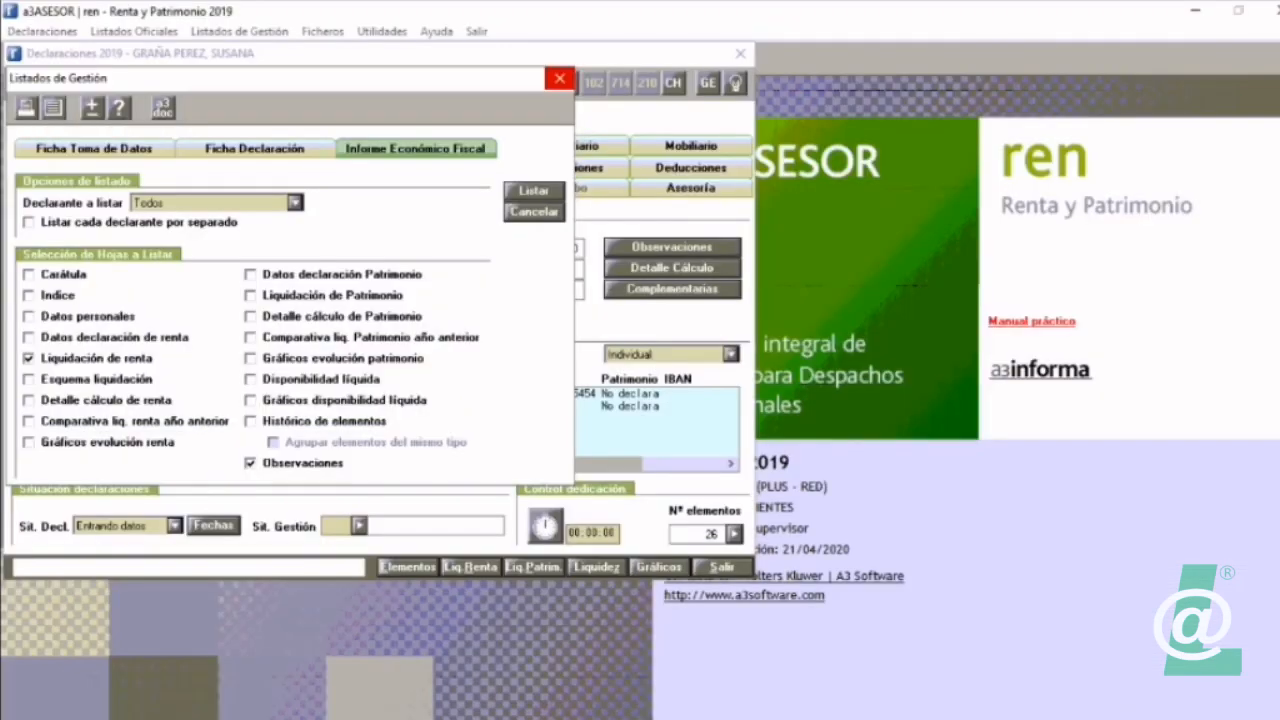
pyautogui.press('Escape')
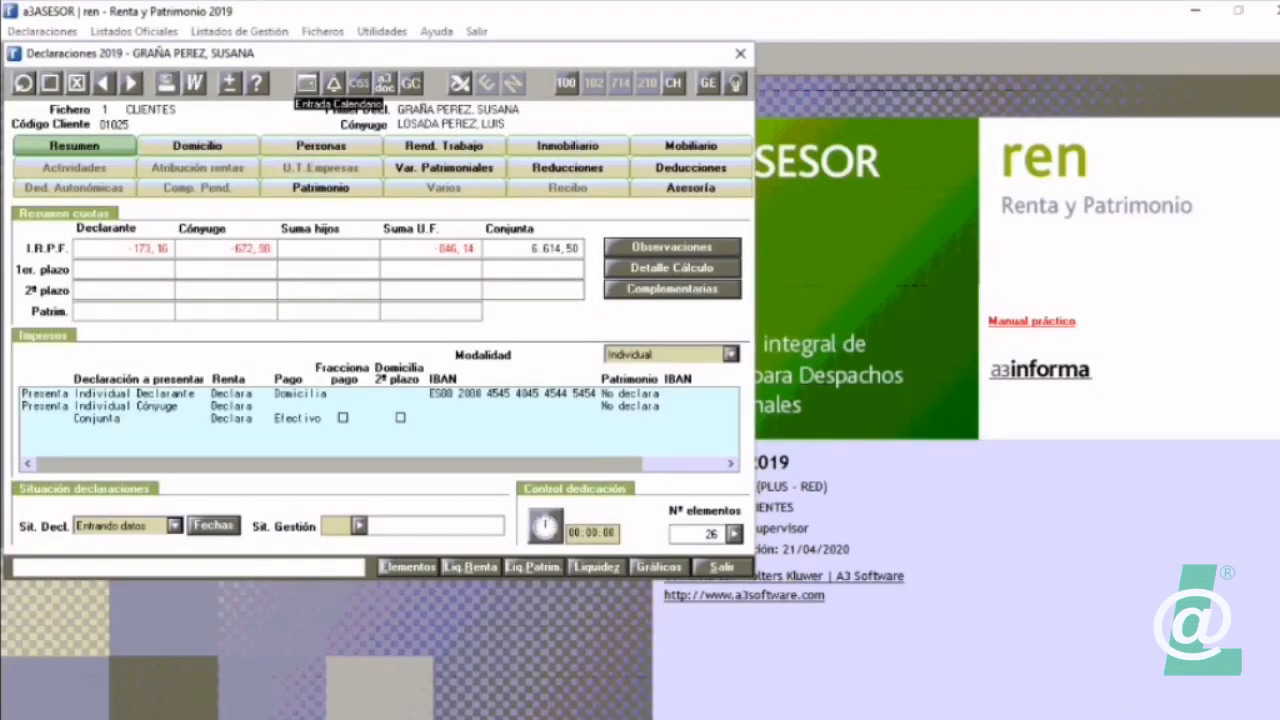
# Step: Create a new notice for the declarant with the subject "Cita con cliente"
pyautogui.click(334, 83)
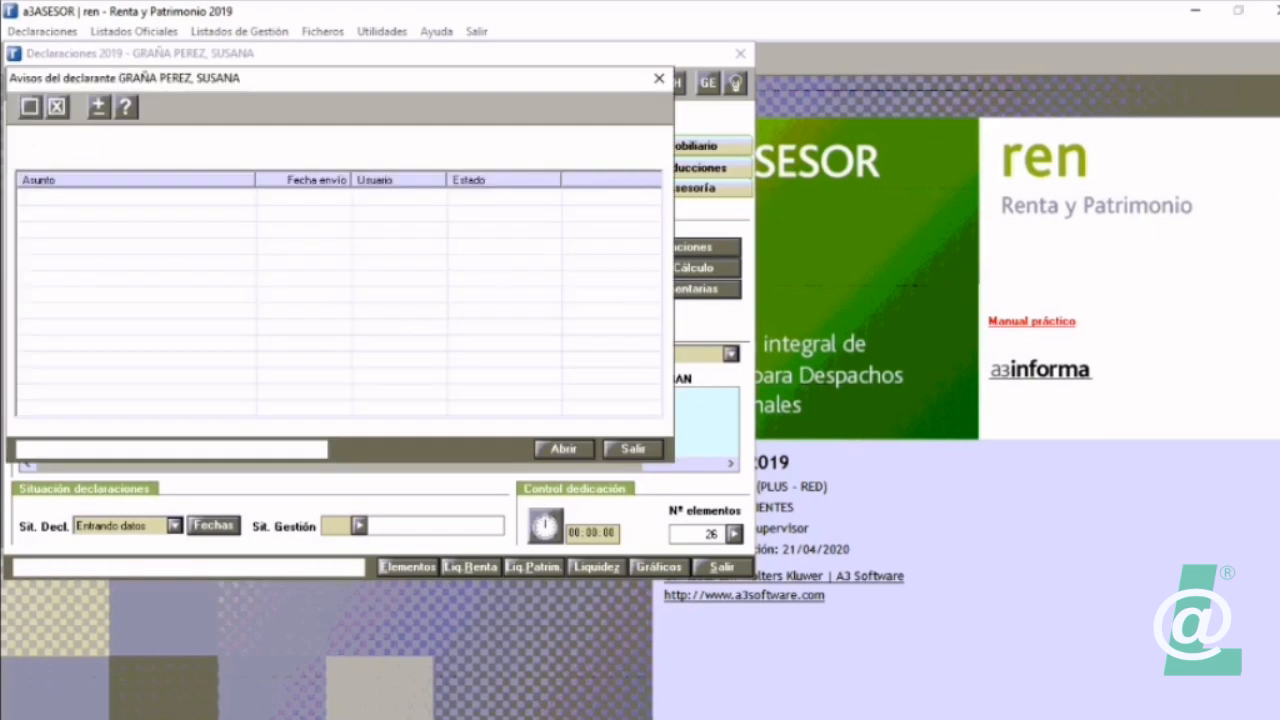
pyautogui.click(30, 106)
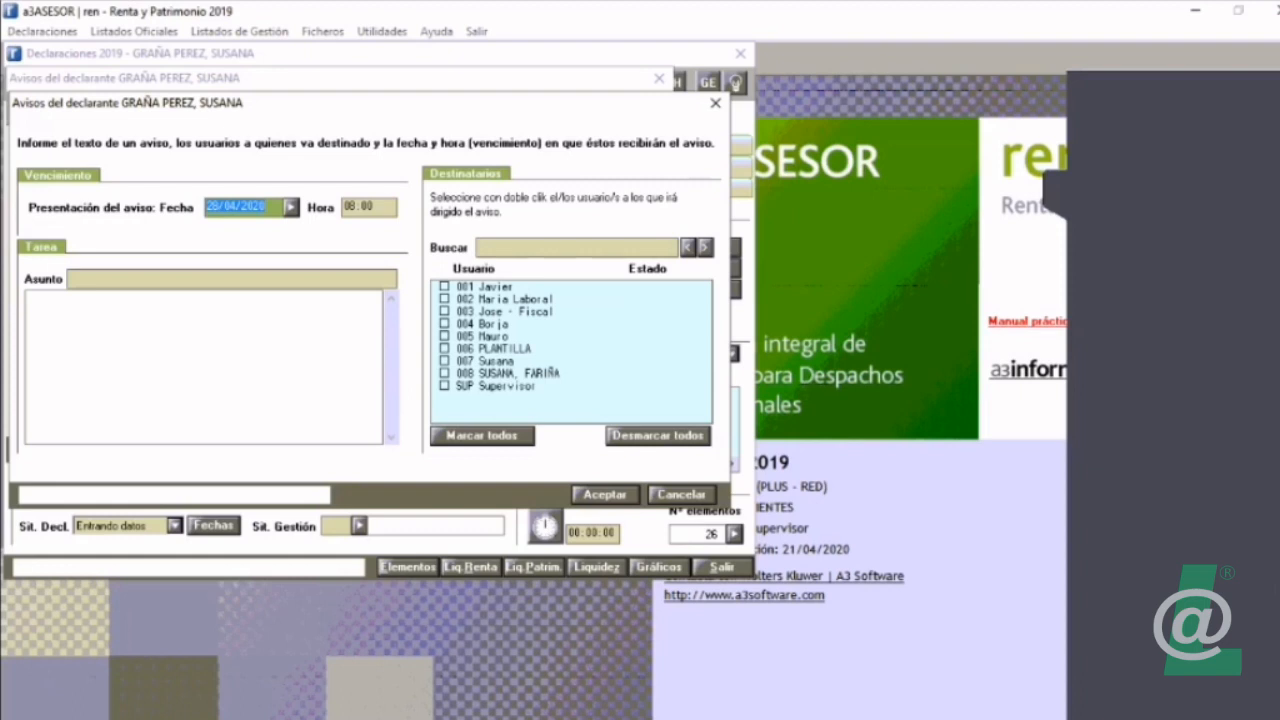
pyautogui.click(232, 279)
pyautogui.write('quedo e')
pyautogui.press('BackSpace')
pyautogui.press('BackSpace')
pyautogui.press('BackSpace')
pyautogui.press('BackSpace')
pyautogui.press('BackSpace')
pyautogui.press('BackSpace')
pyautogui.press('BackSpace')
pyautogui.write('Qita con cliente')
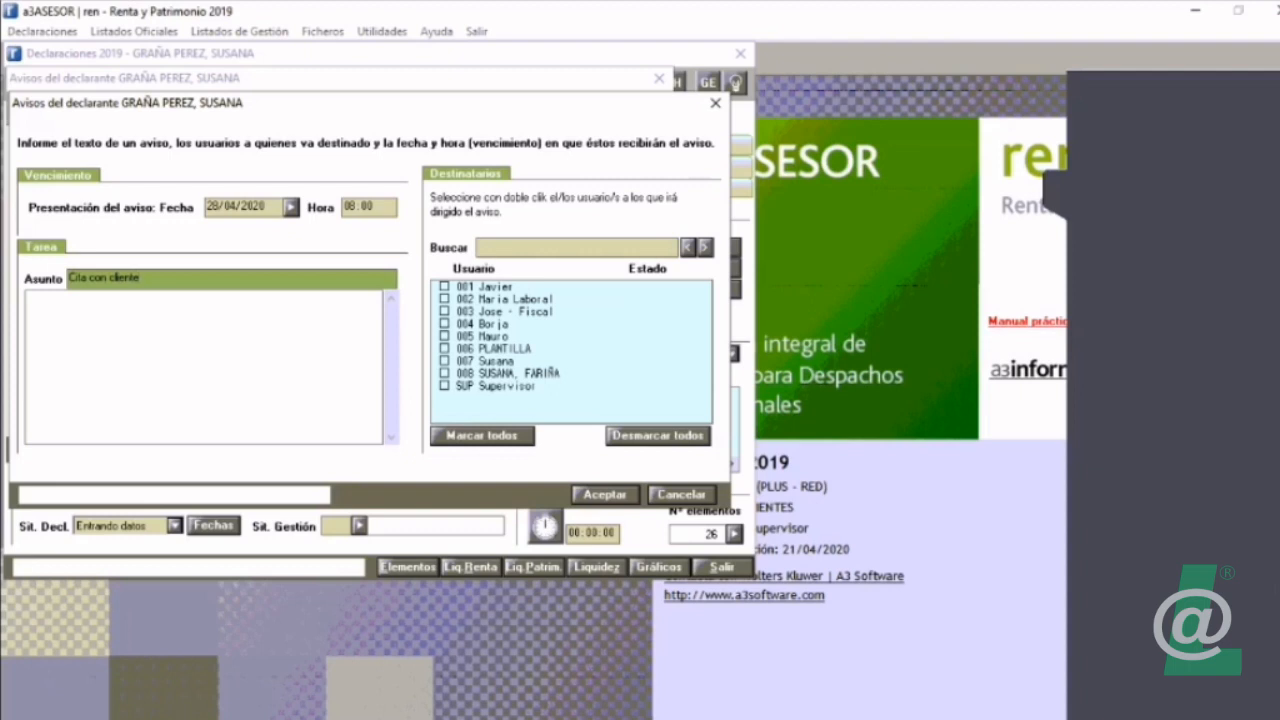
# Step: Address the notice to the Fiscal user 003 and enter "Cita en nuestras oficinas" as its text
pyautogui.doubleClick(504, 312)
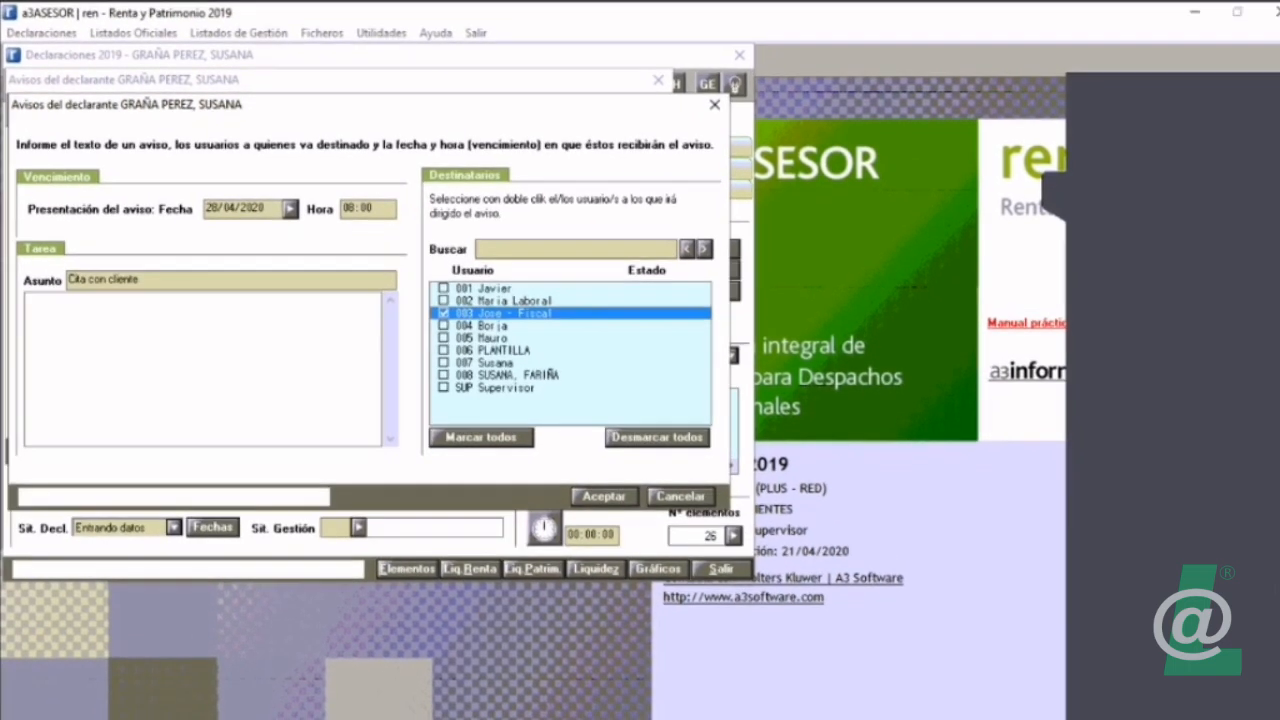
pyautogui.click(30, 300)
pyautogui.write('Cita a')
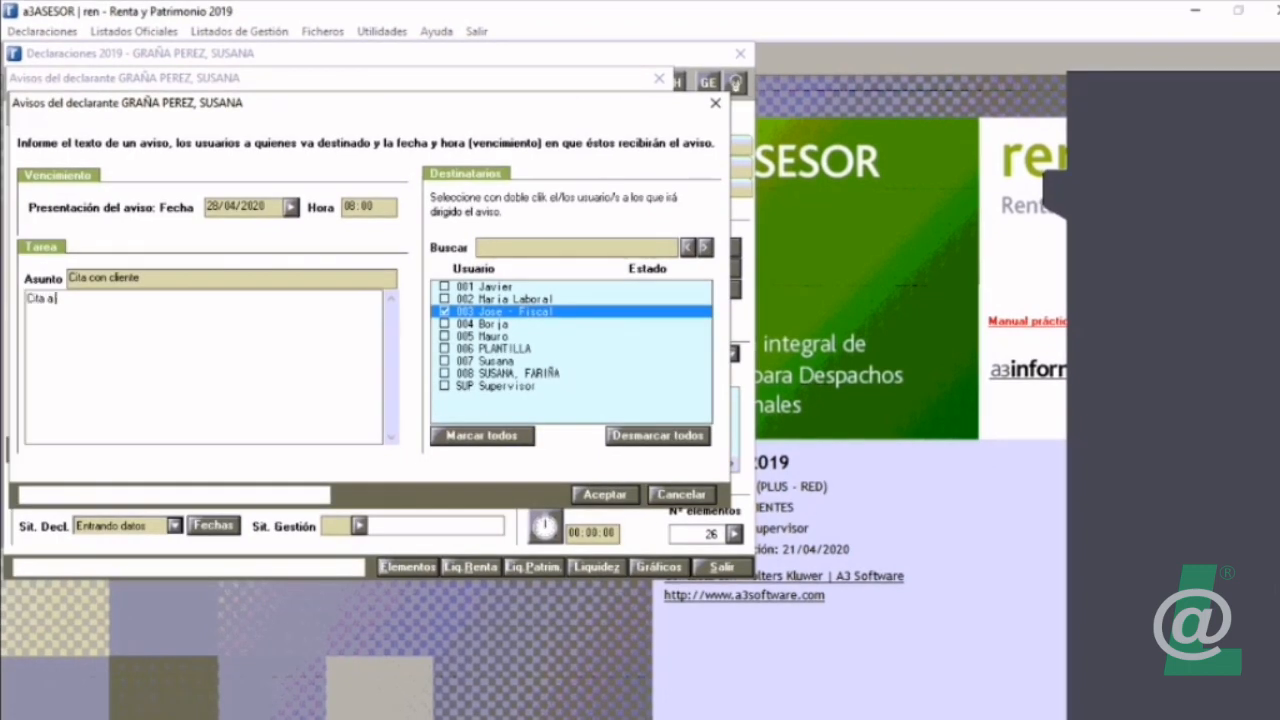
pyautogui.press('BackSpace')
pyautogui.write('en nuestras oficinas')
# Step: Set the notice's presentation time to 15:00, save it, and leave the declarant's notices list
pyautogui.click(358, 207)
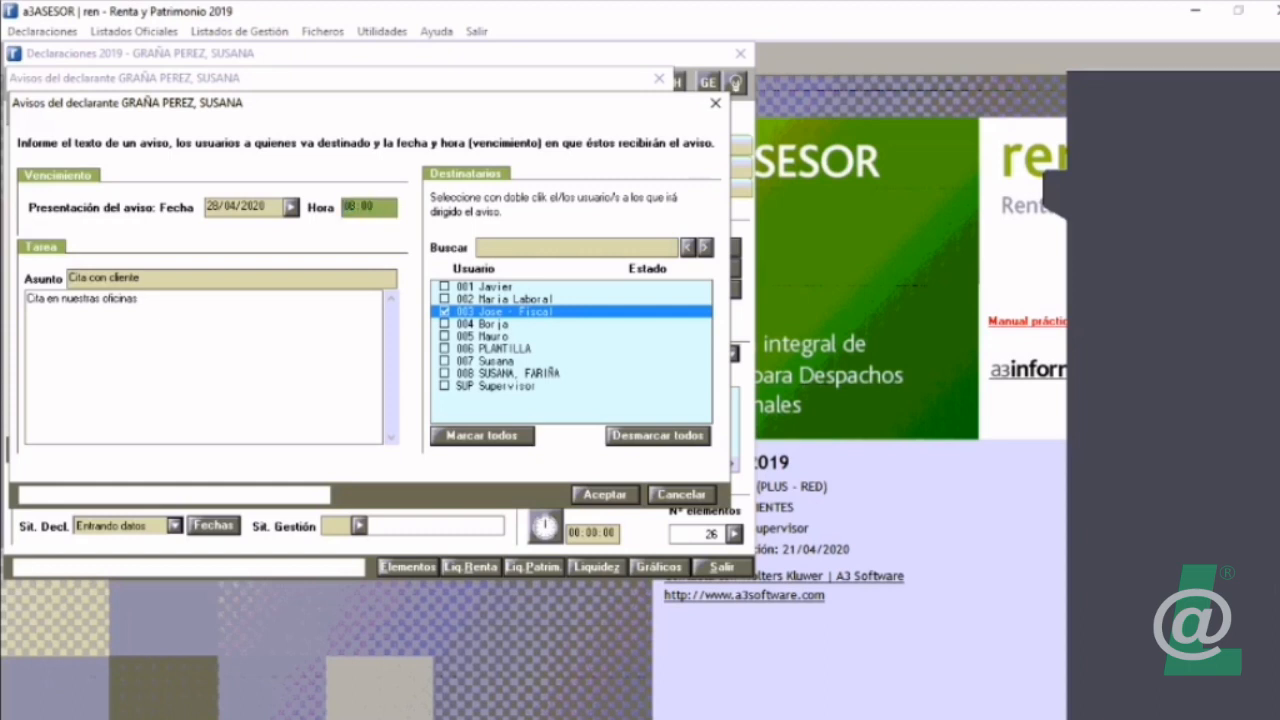
pyautogui.moveTo(356, 207); pyautogui.dragTo(343, 207)
pyautogui.write('15')
pyautogui.click(605, 495)
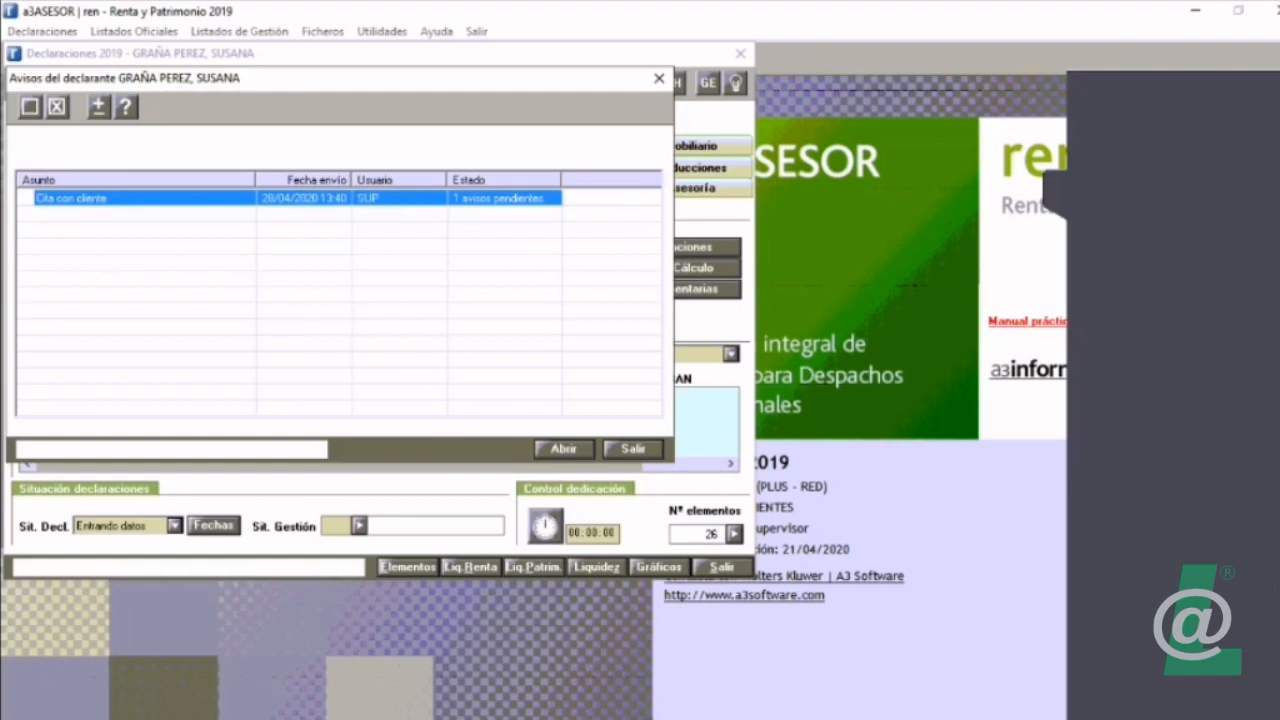
pyautogui.click(633, 449)
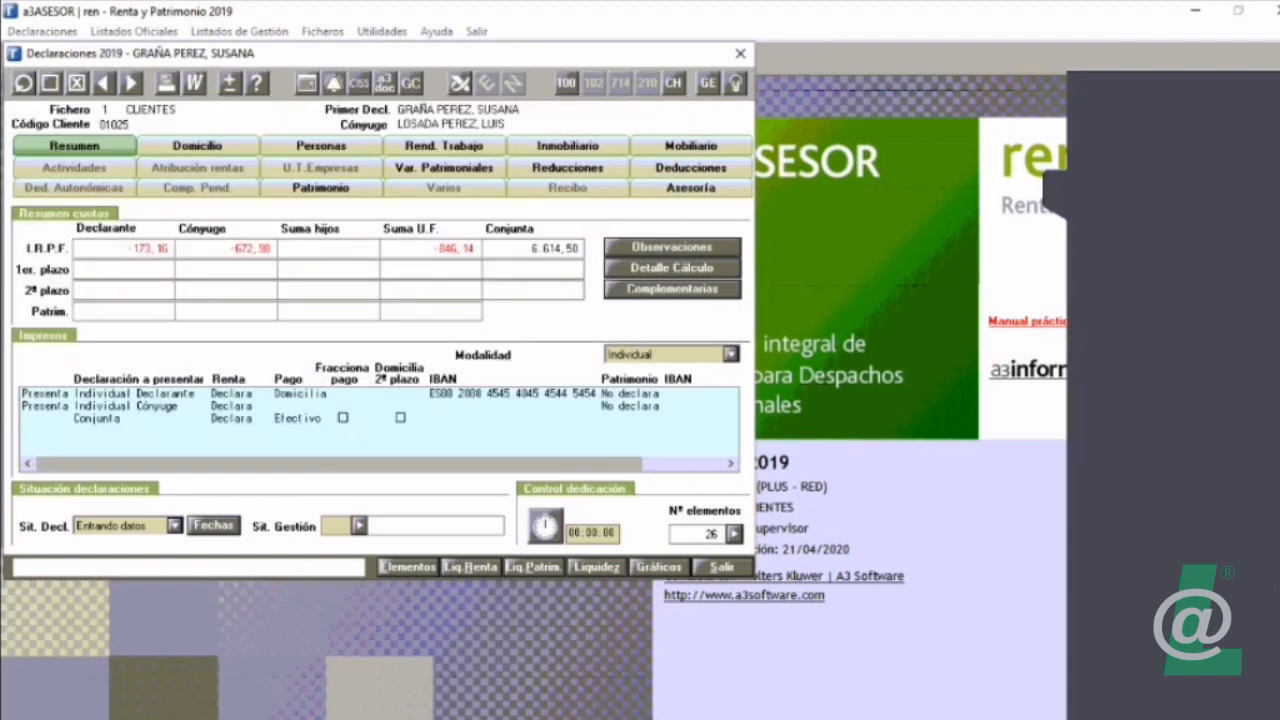
# Step: Close and reopen the declaration, check the declarant's notices list, and close both windows
pyautogui.click(721, 566)
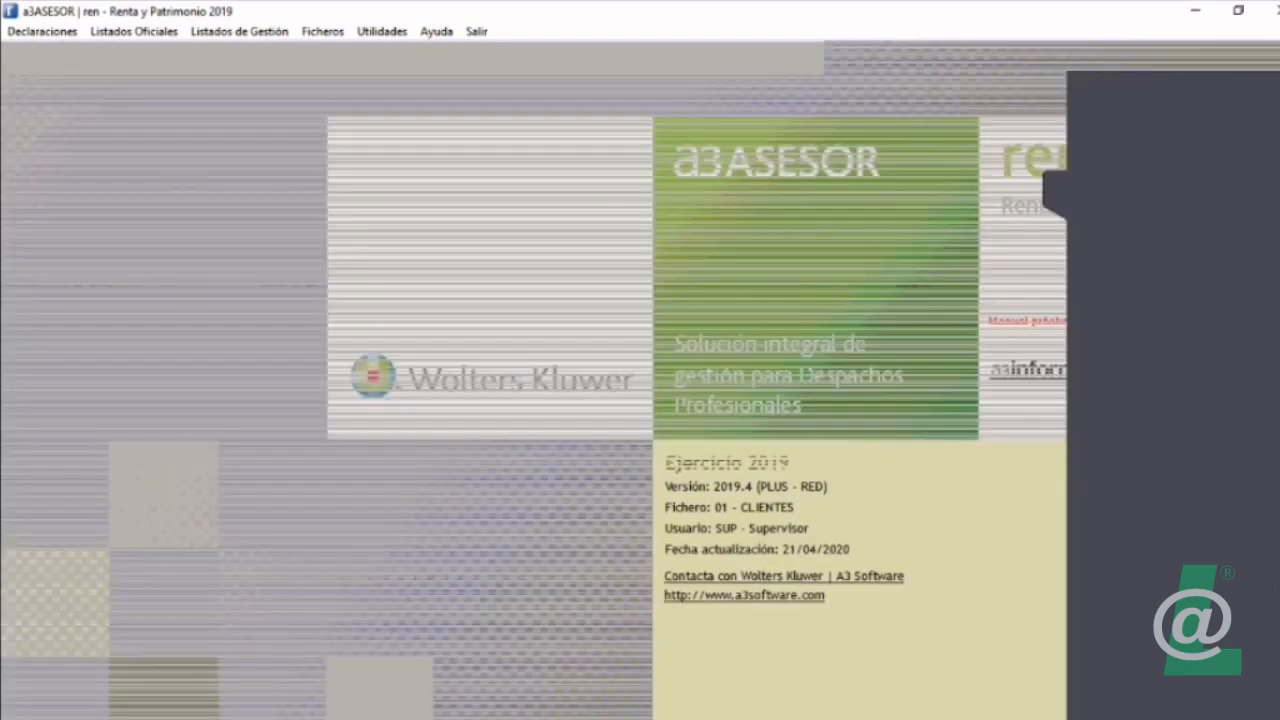
pyautogui.click(44, 57)
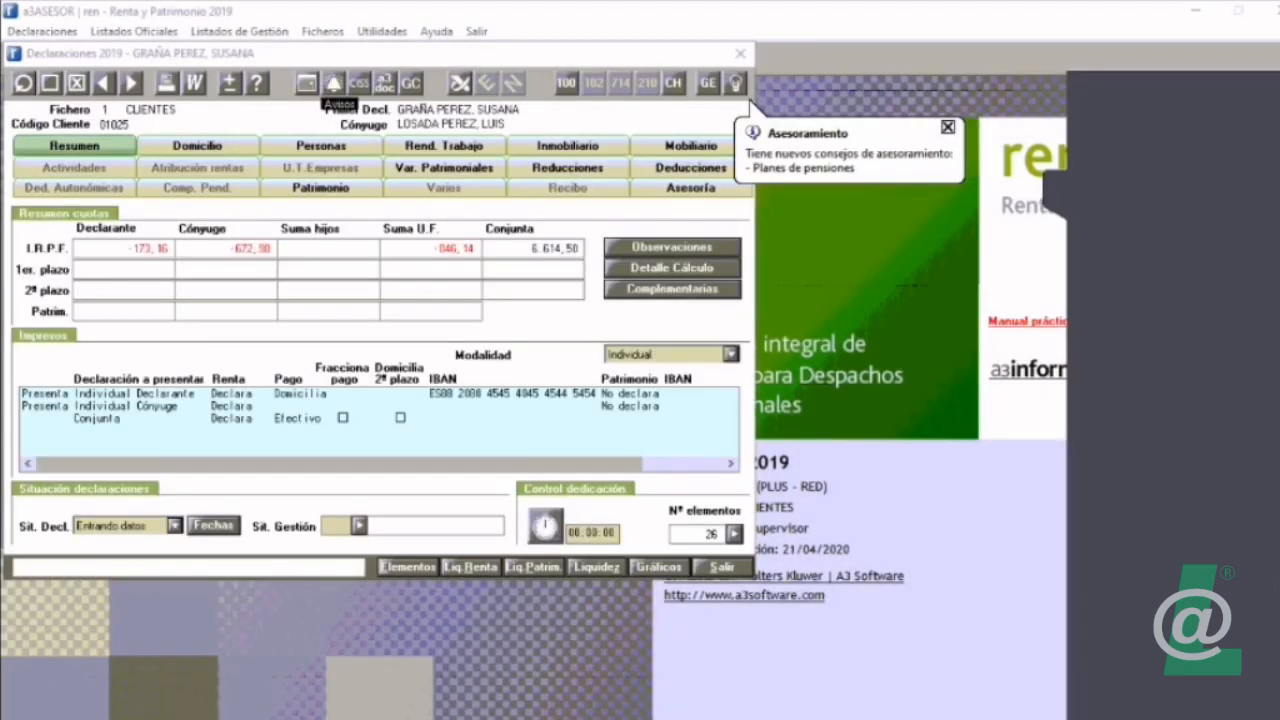
pyautogui.click(334, 83)
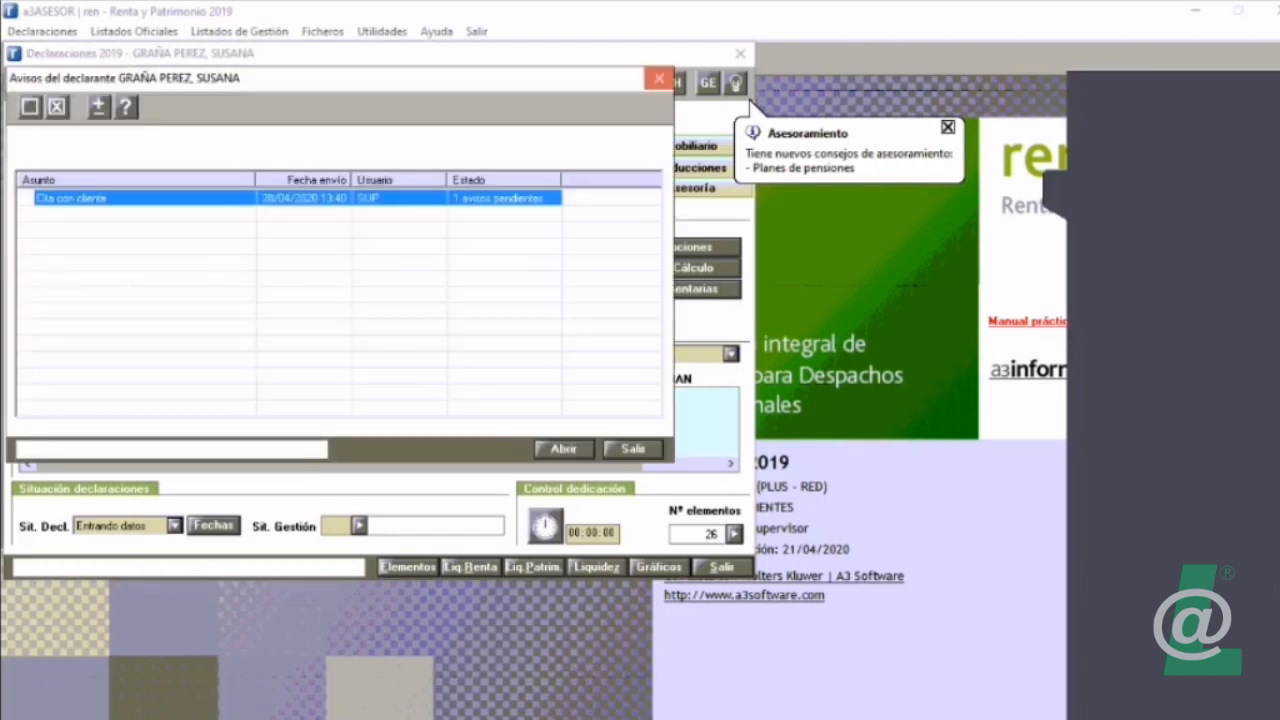
pyautogui.click(659, 78)
pyautogui.click(740, 54)
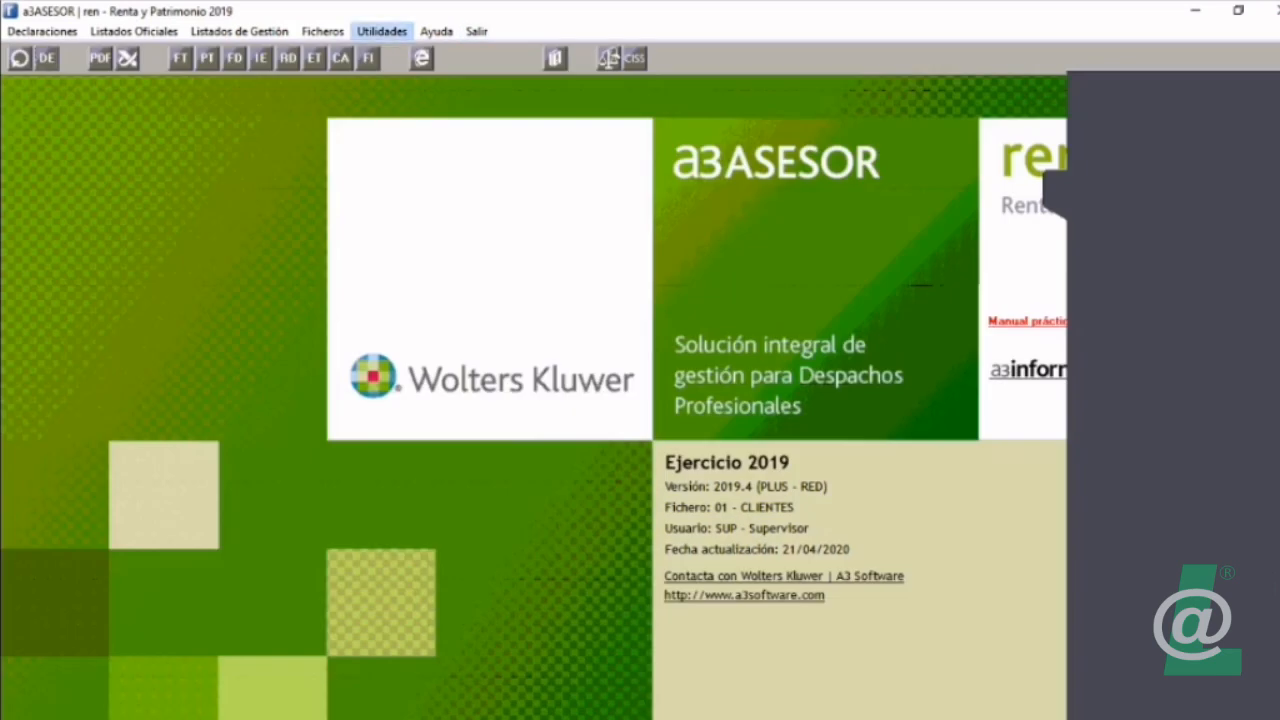
# Step: Review the details of the "Cita con cliente" notice in Avisos enviados por usuario and close the list
pyautogui.click(382, 31)
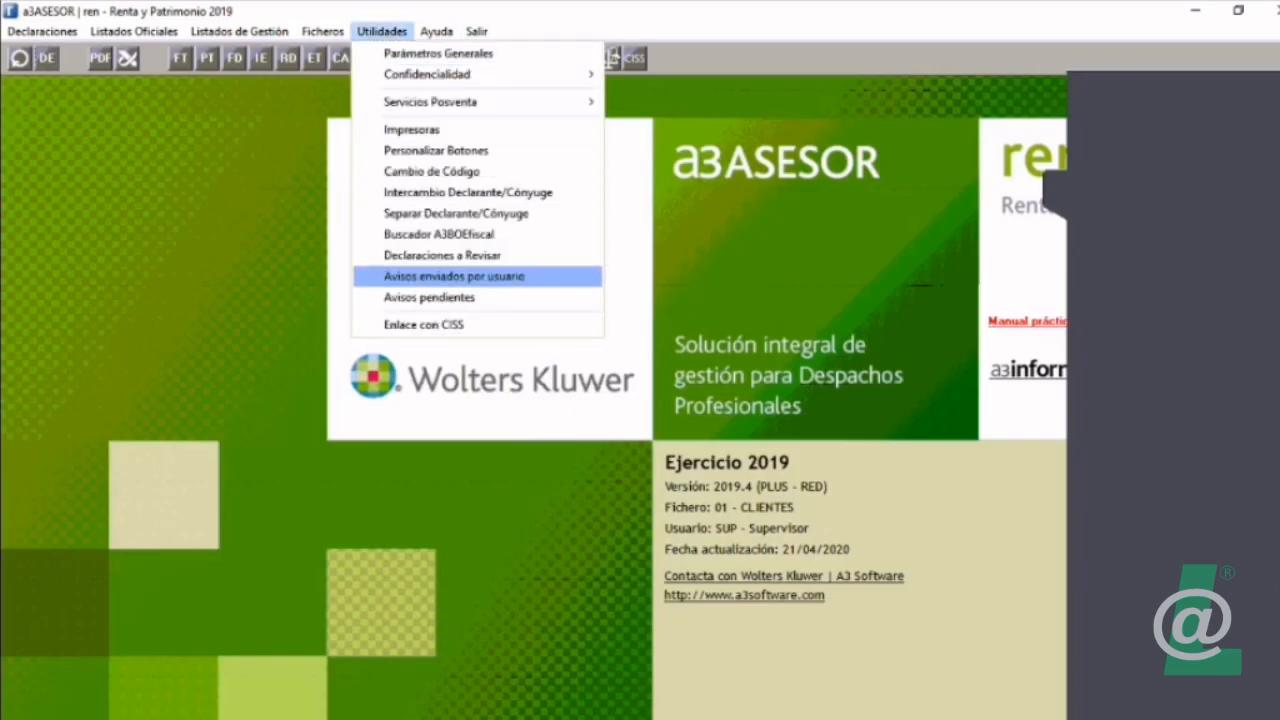
pyautogui.click(454, 276)
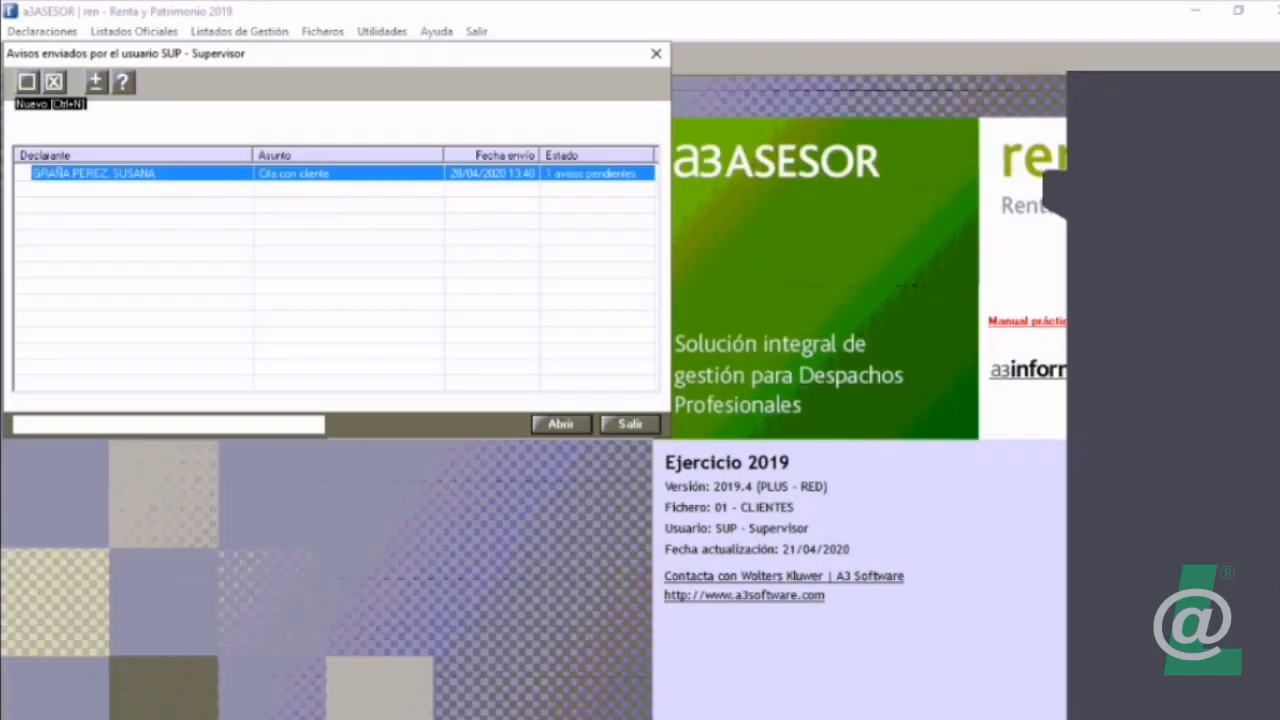
pyautogui.doubleClick(94, 174)
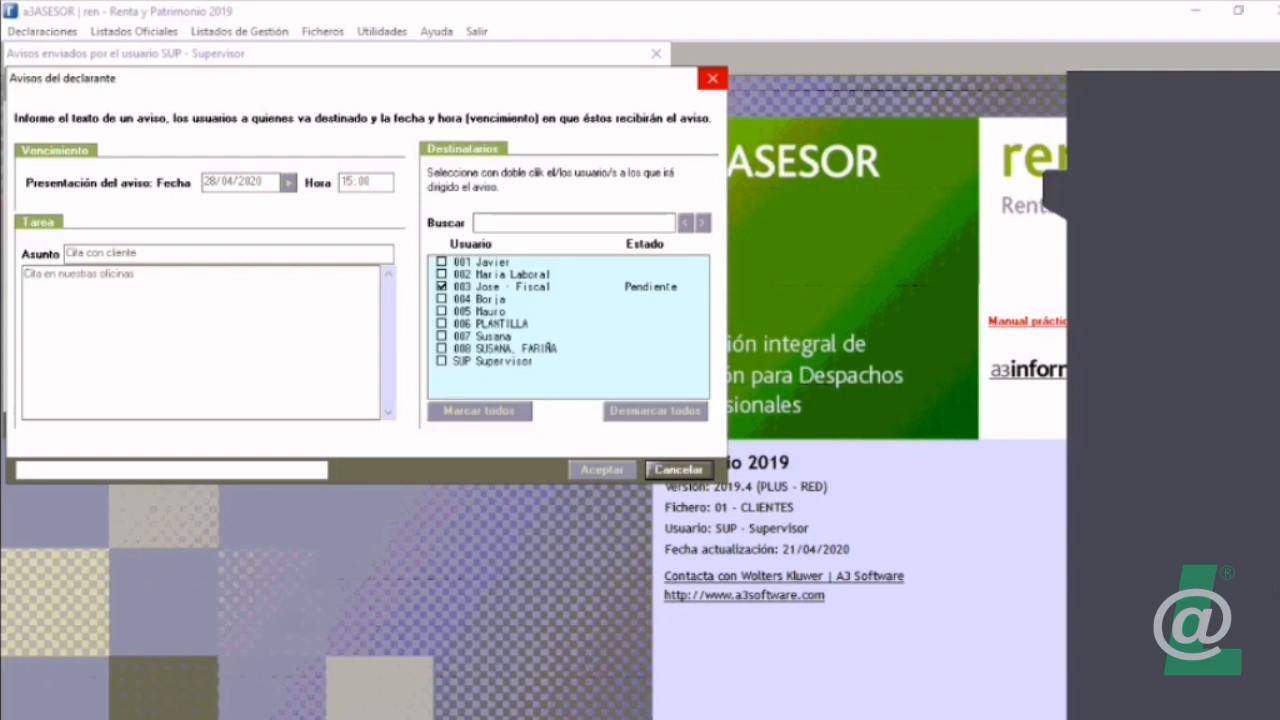
pyautogui.click(712, 78)
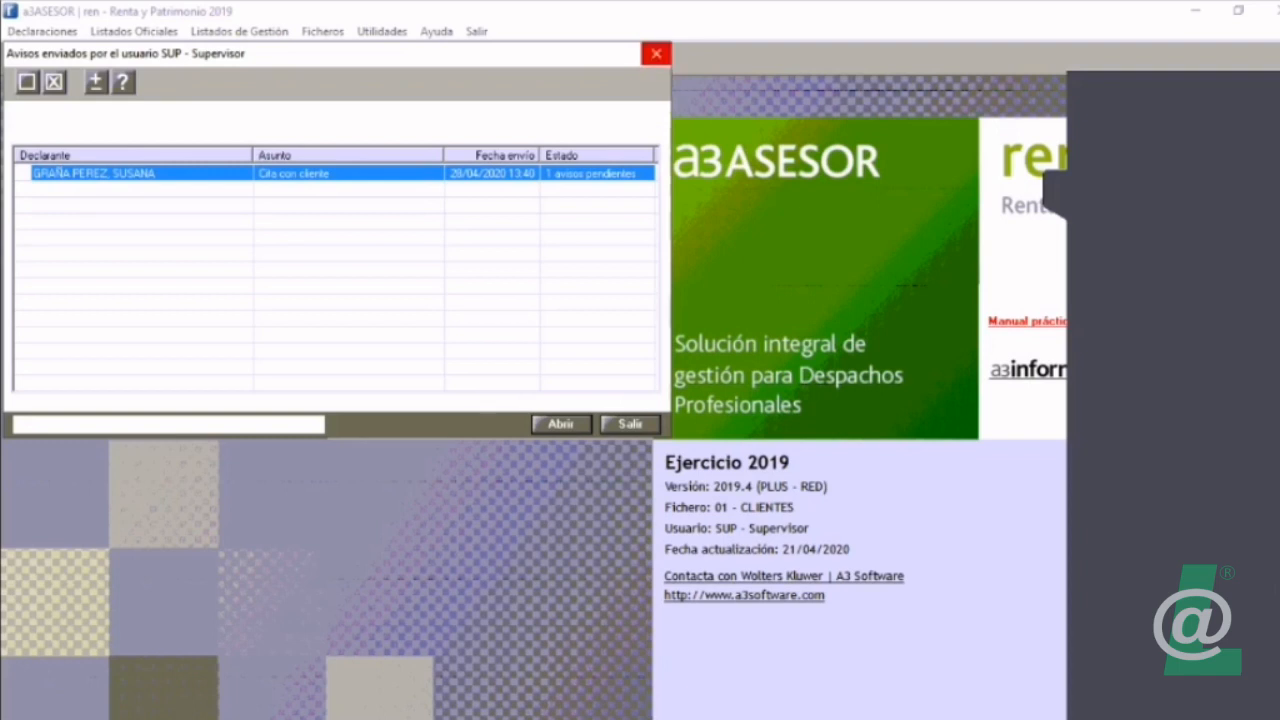
pyautogui.click(656, 53)
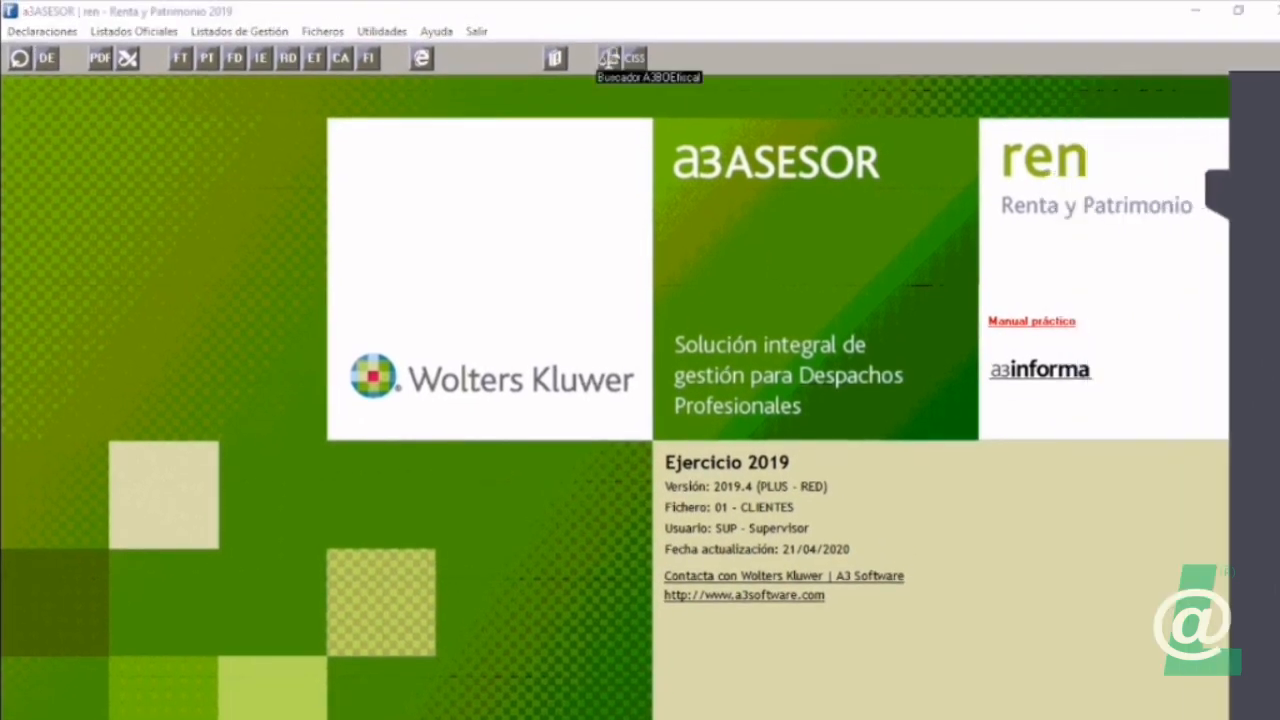
# Step: Open the declaration's Asesoramiento, read the pension plan advice for the spouse, and leave the declaration
pyautogui.click(47, 58)
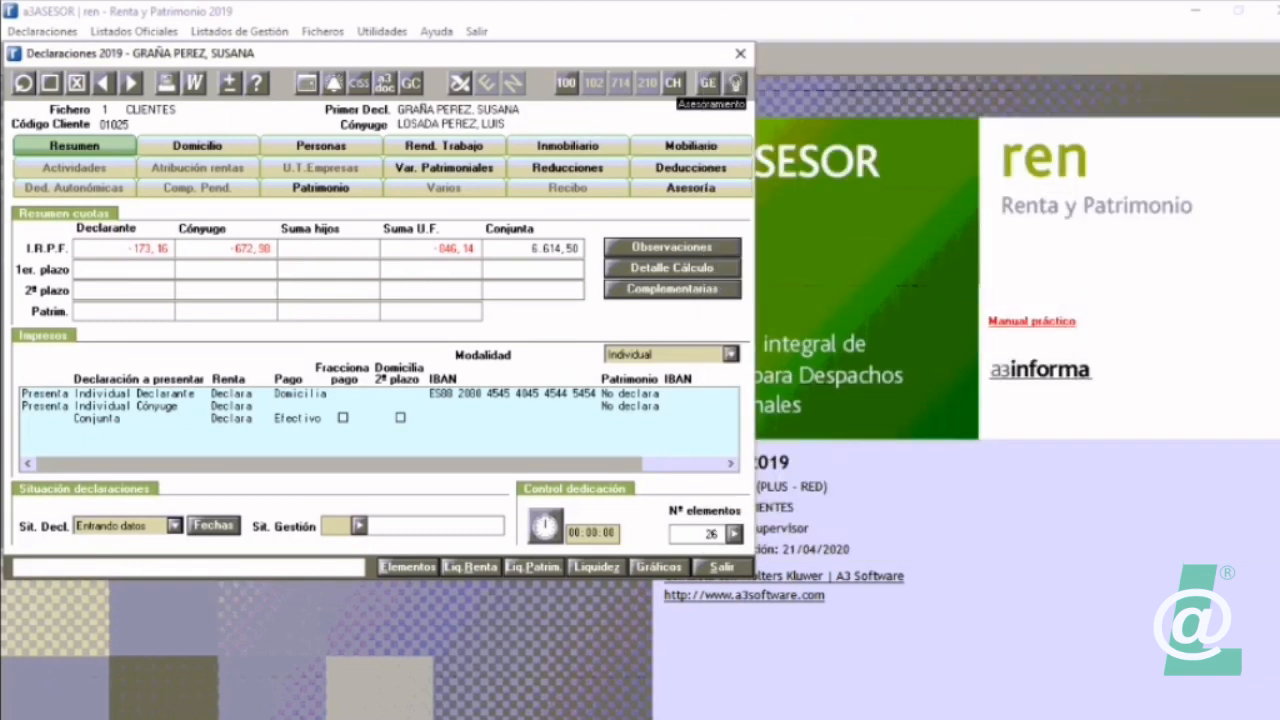
pyautogui.click(735, 83)
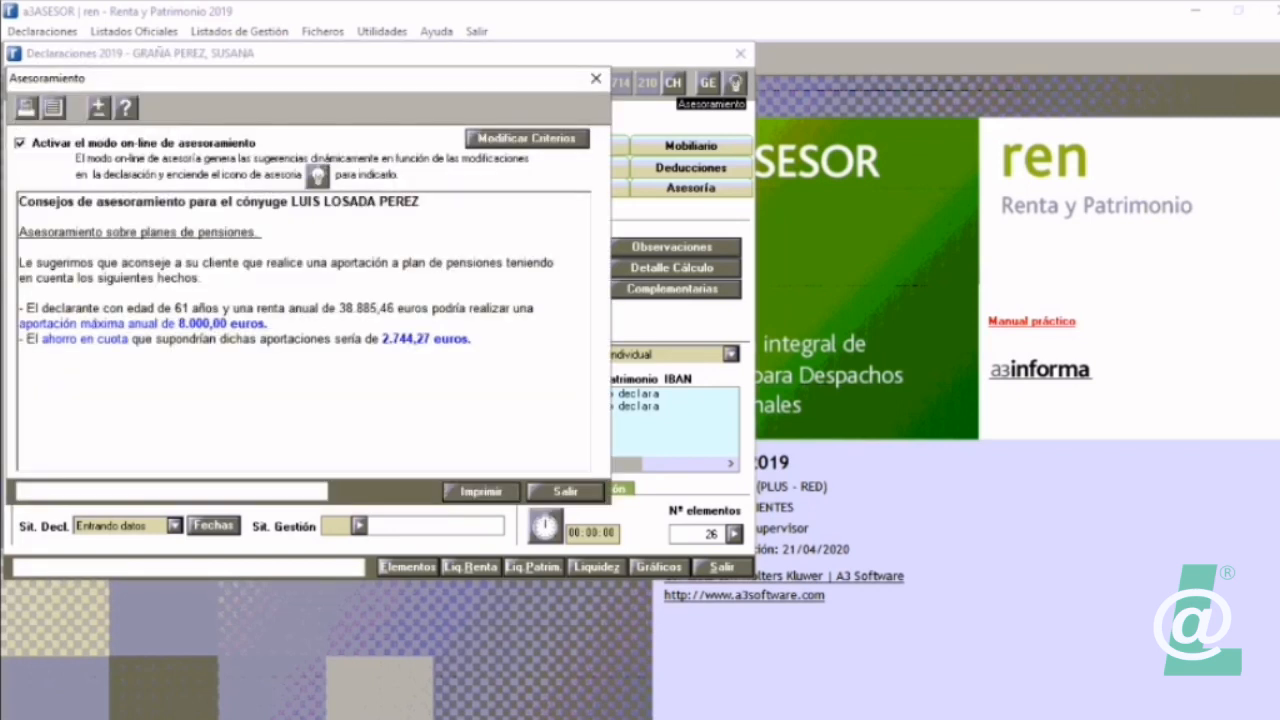
pyautogui.moveTo(19, 200); pyautogui.dragTo(472, 338)
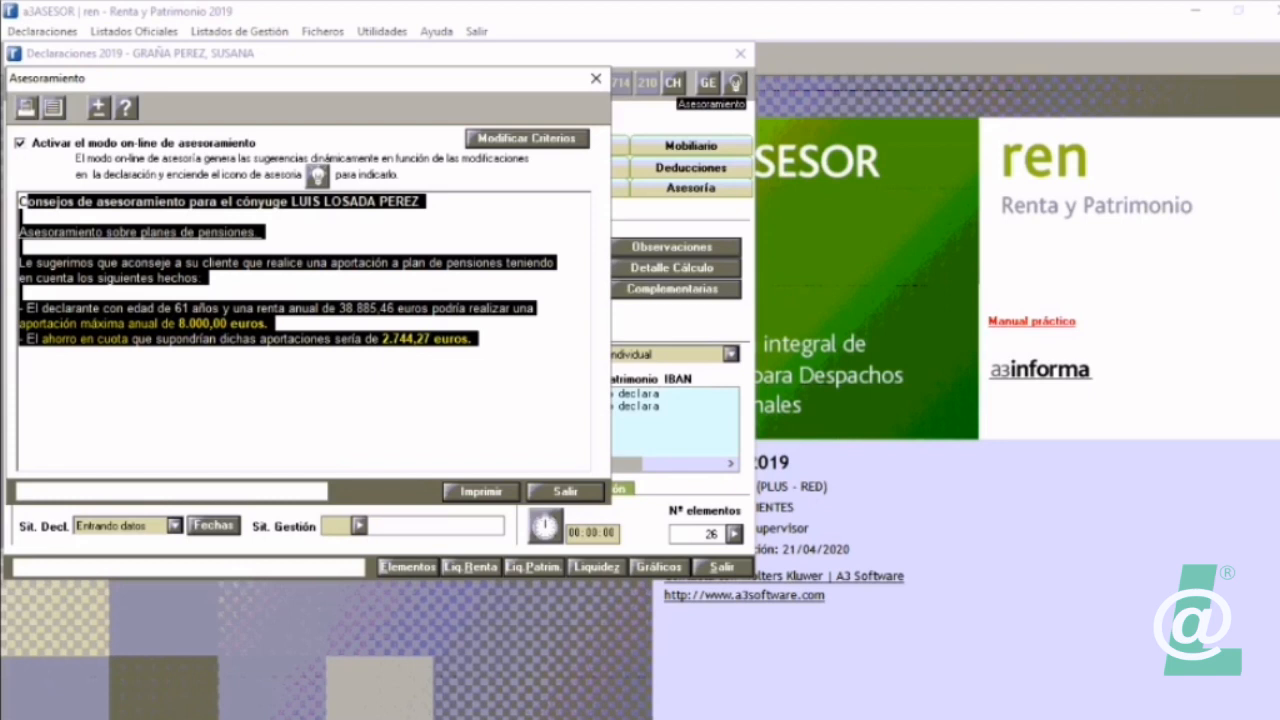
pyautogui.moveTo(474, 338); pyautogui.dragTo(353, 338)
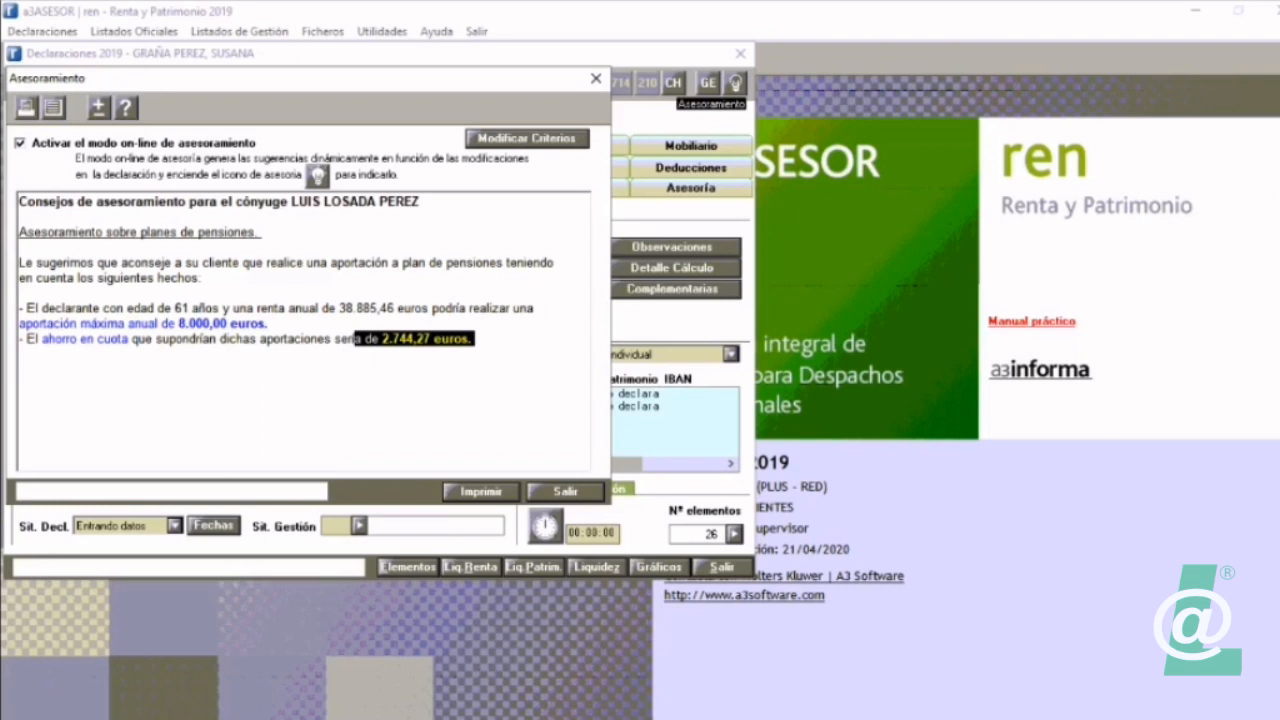
pyautogui.press('Escape')
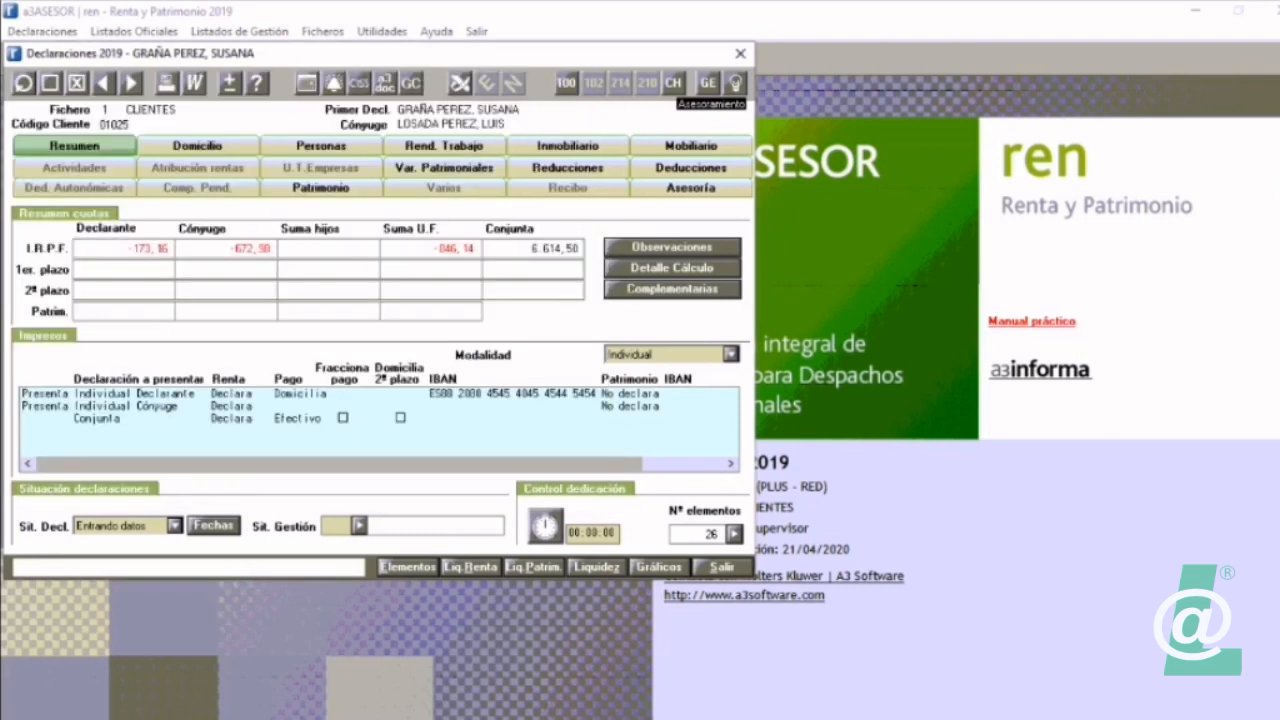
pyautogui.click(722, 567)
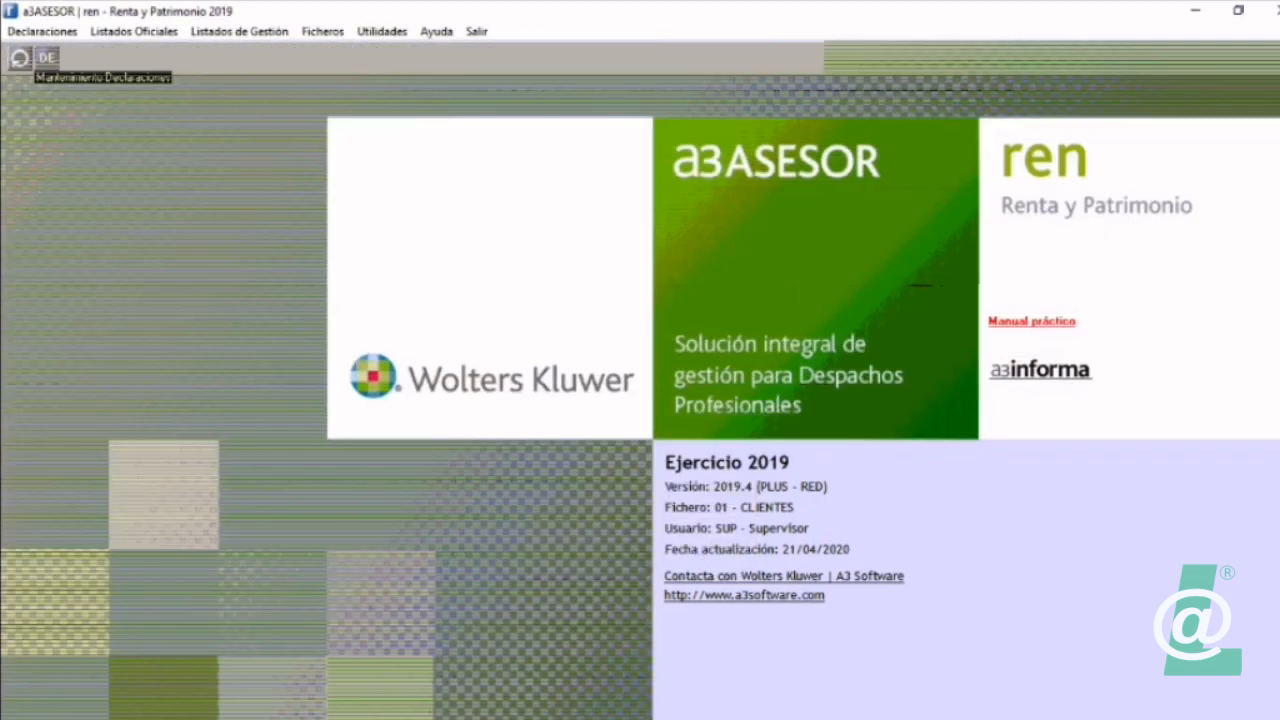
# Step: Run the Listado Asesoramiento on screen for Declarantes a los que ofrecer un plan de pensiones, and close the report
pyautogui.click(240, 32)
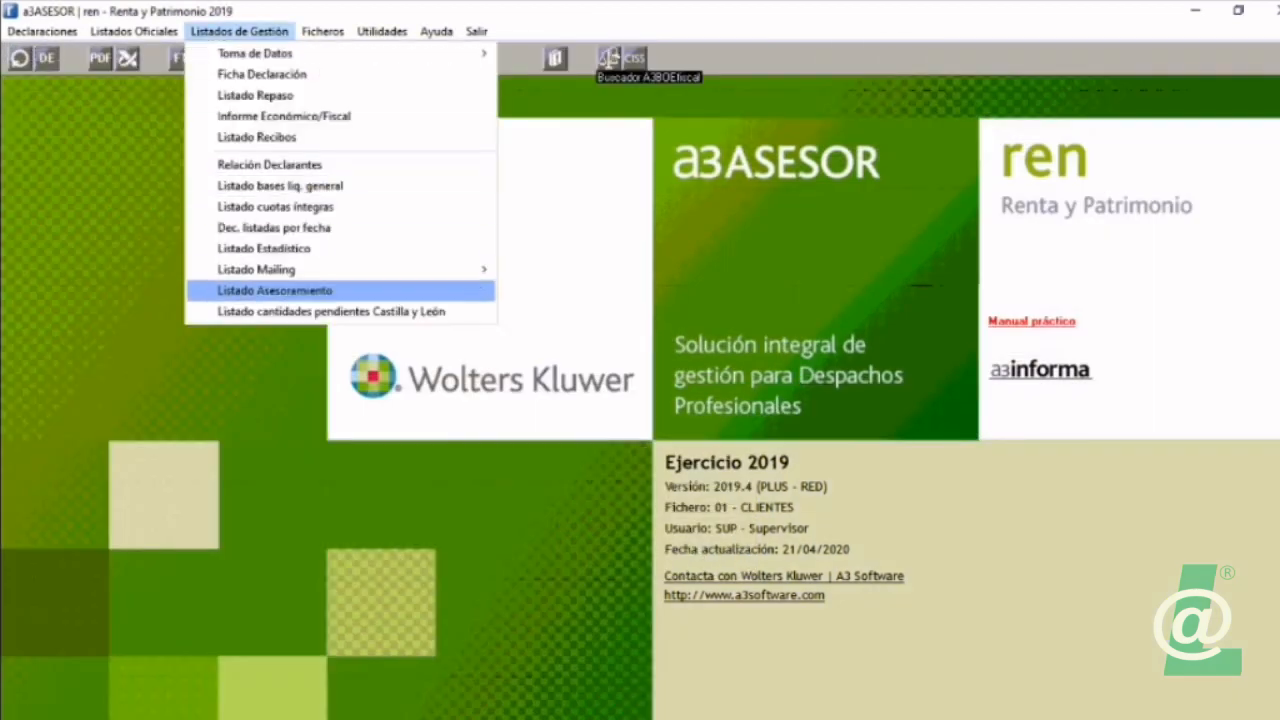
pyautogui.click(275, 291)
pyautogui.click(429, 135)
pyautogui.click(429, 135)
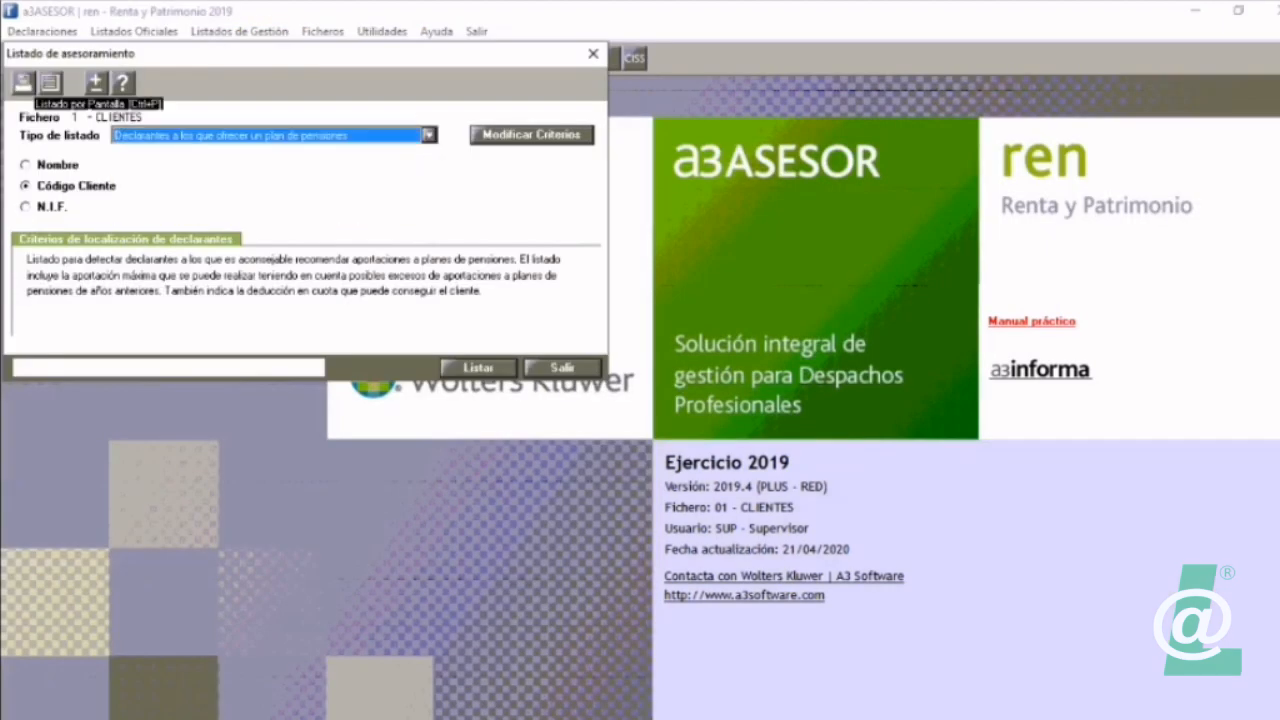
pyautogui.click(50, 82)
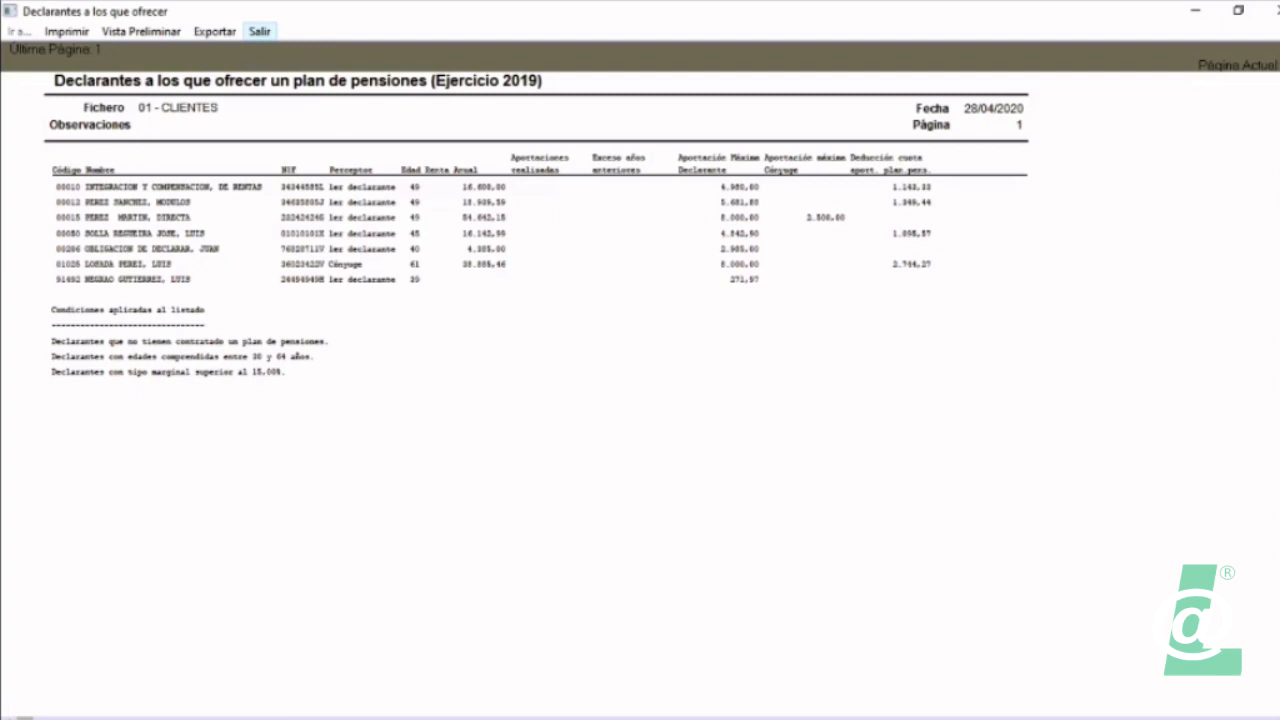
pyautogui.click(259, 31)
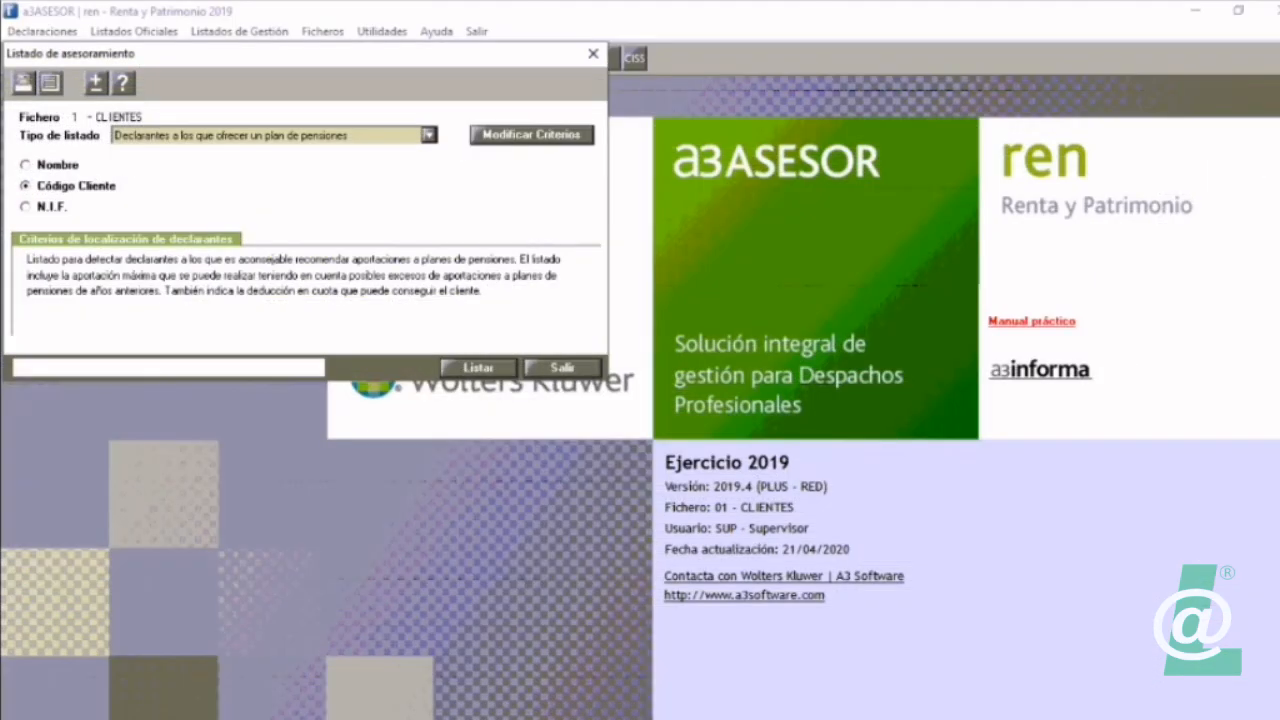
# Step: Run the on-screen advisory listing for Declarantes a los que aconsejar amortización de hipoteca
pyautogui.click(429, 135)
pyautogui.press('Down')
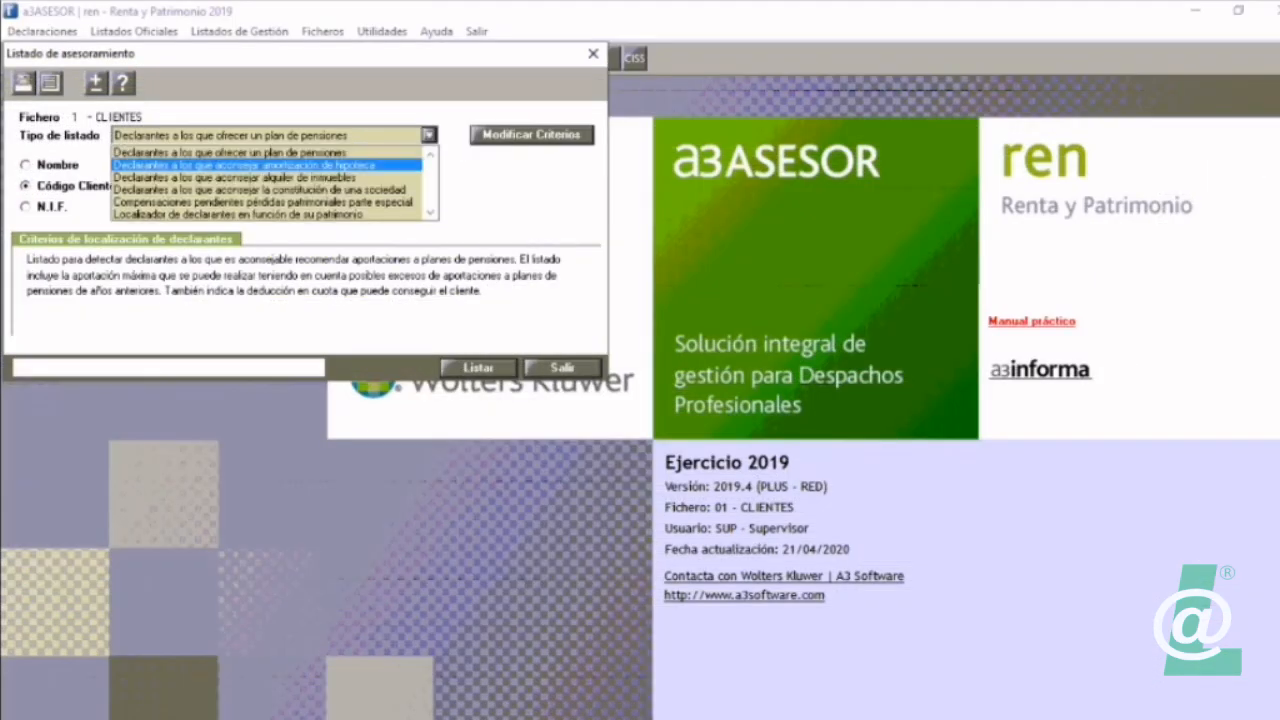
pyautogui.press('Return')
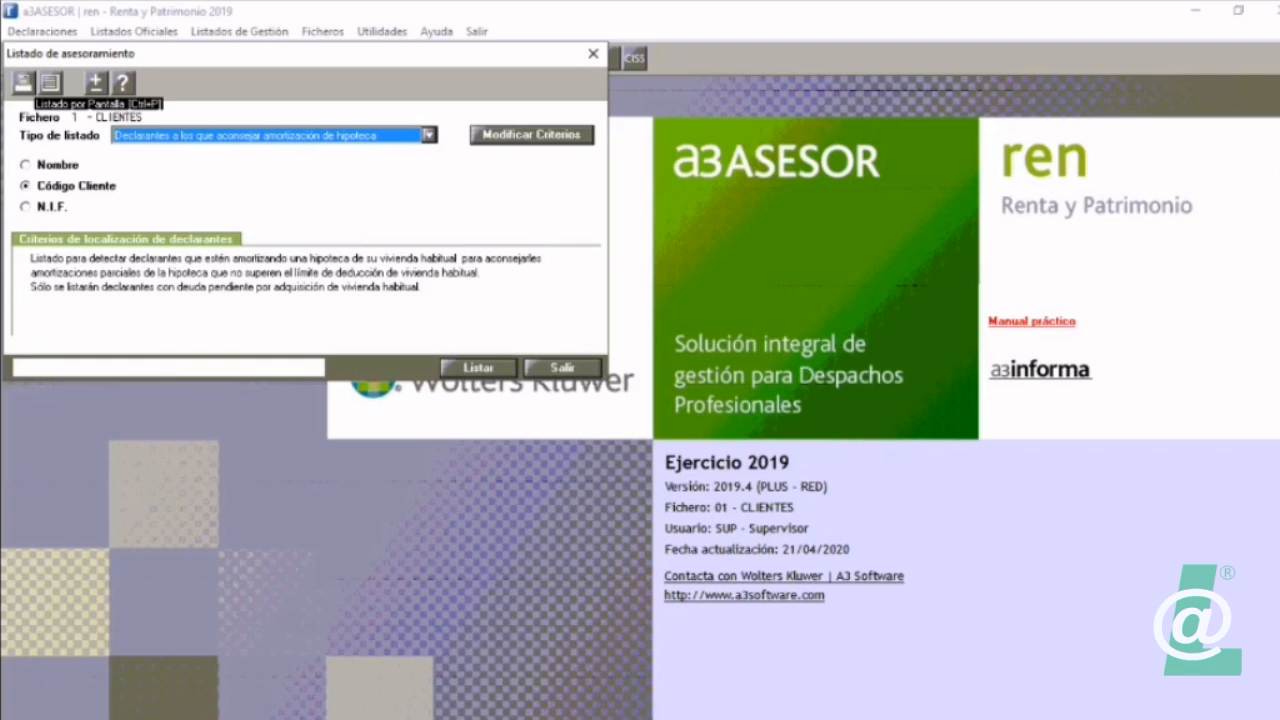
pyautogui.click(24, 83)
pyautogui.press('Return')
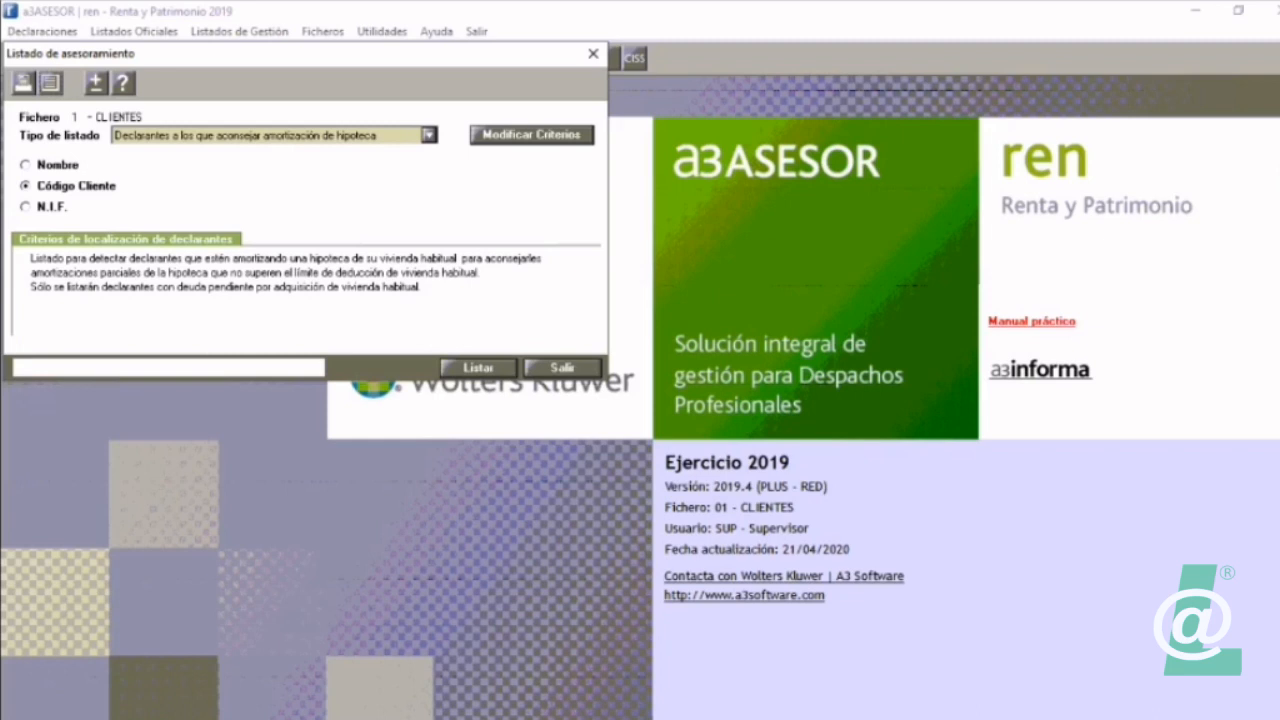
# Step: Run the on-screen advisory listing for Declarantes a los que aconsejar alquiler de inmuebles
pyautogui.click(429, 135)
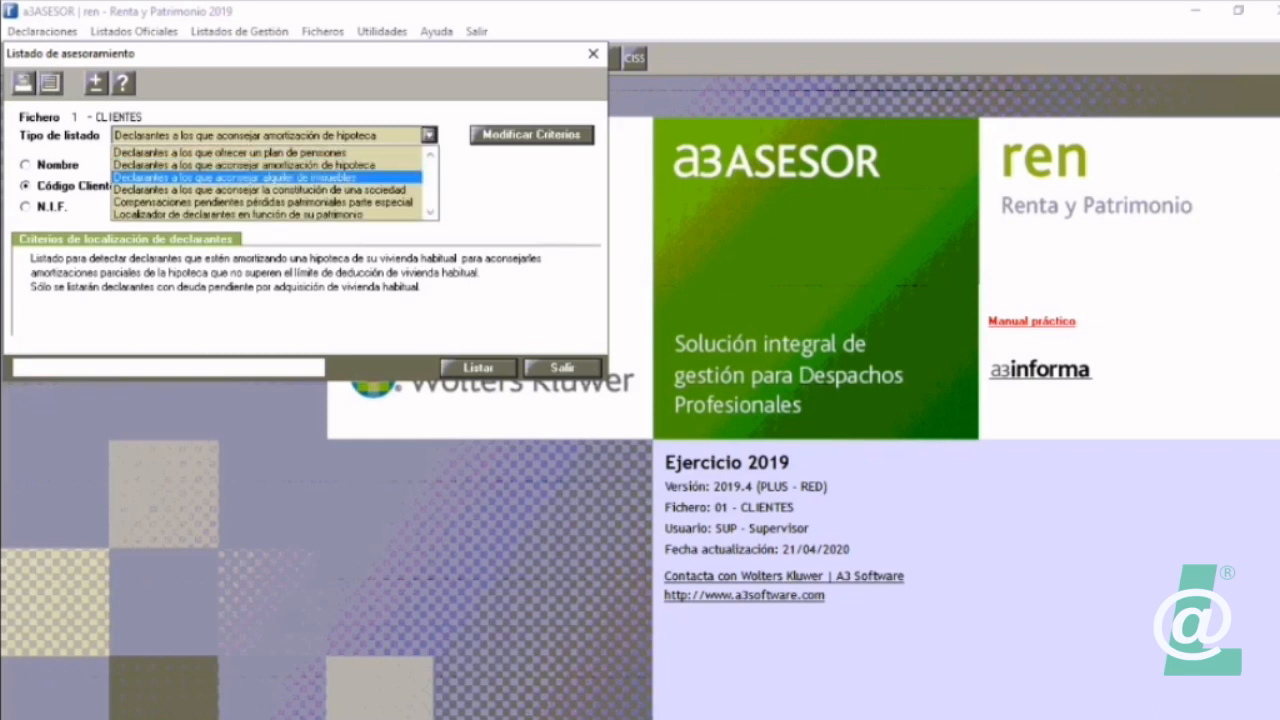
pyautogui.click(266, 177)
pyautogui.click(49, 83)
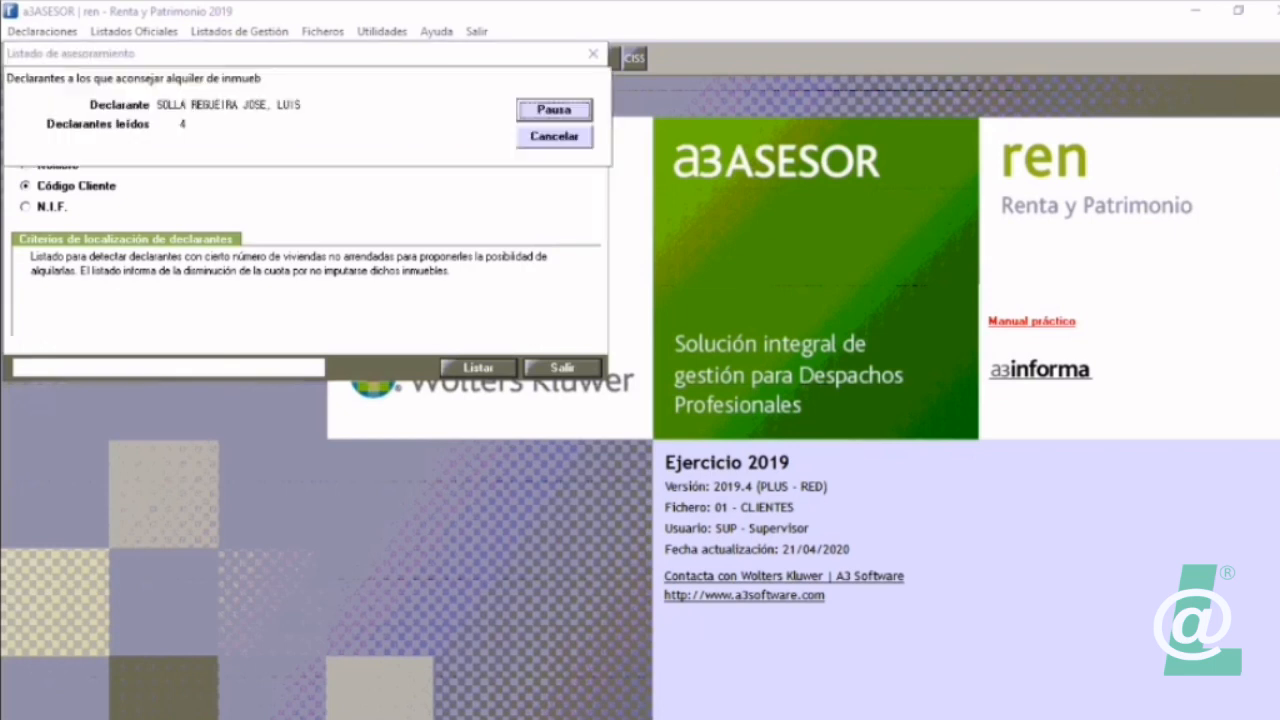
pyautogui.press('Return')
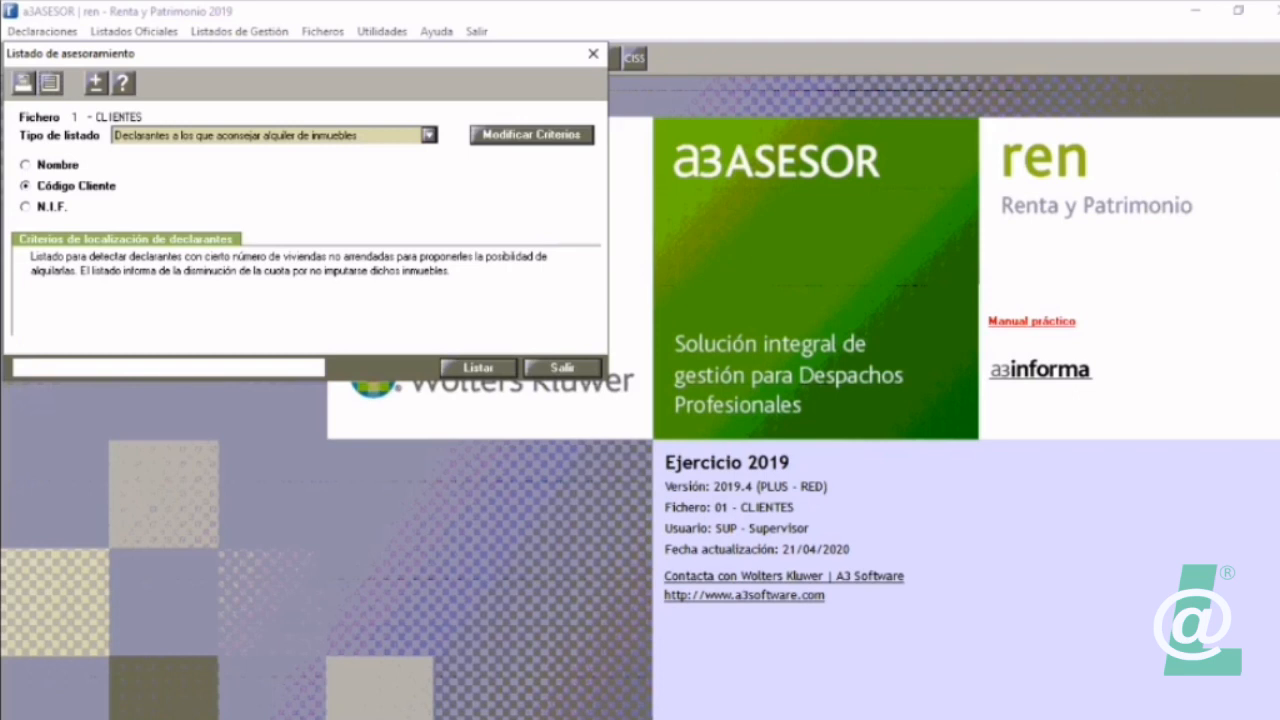
# Step: Run the on-screen advisory listing for Declarantes a los que aconsejar la constitución de una sociedad
pyautogui.click(429, 135)
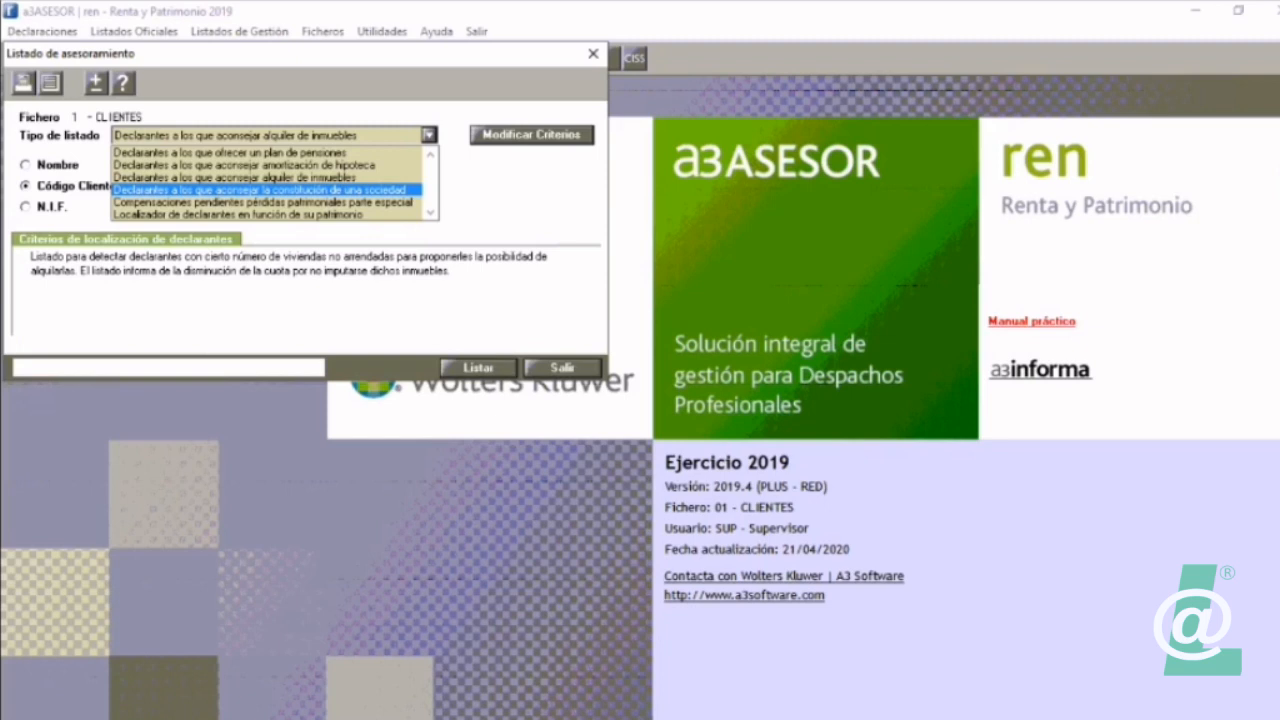
pyautogui.press('Return')
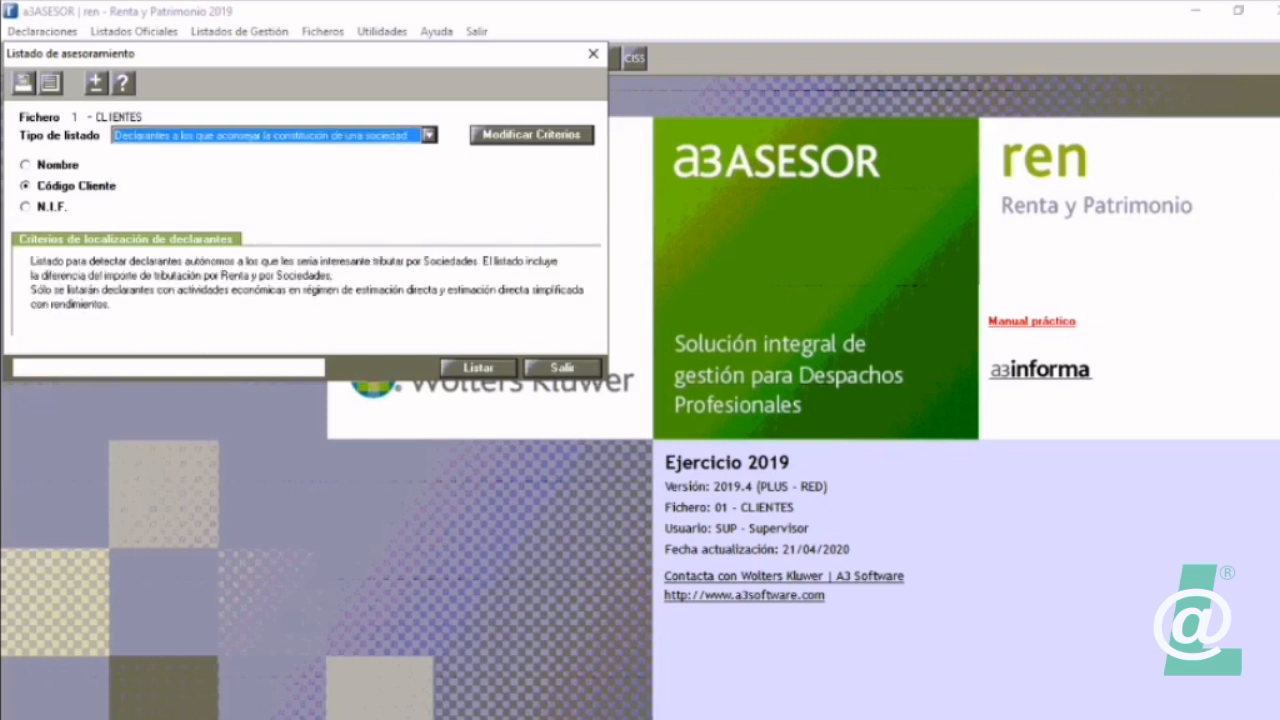
pyautogui.click(50, 84)
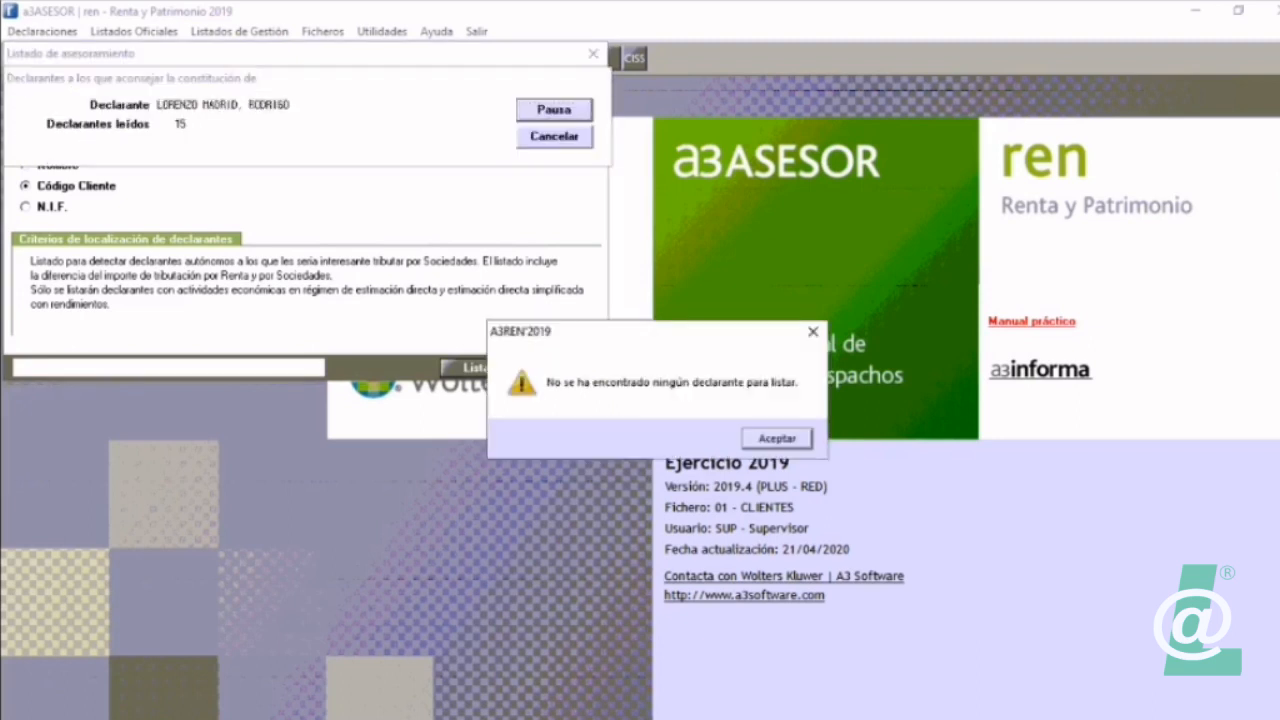
# Step: Review the types available for the advisory listing, keep Declarantes a los que aconsejar la constitución de una sociedad, and leave the listing
pyautogui.press('Return')
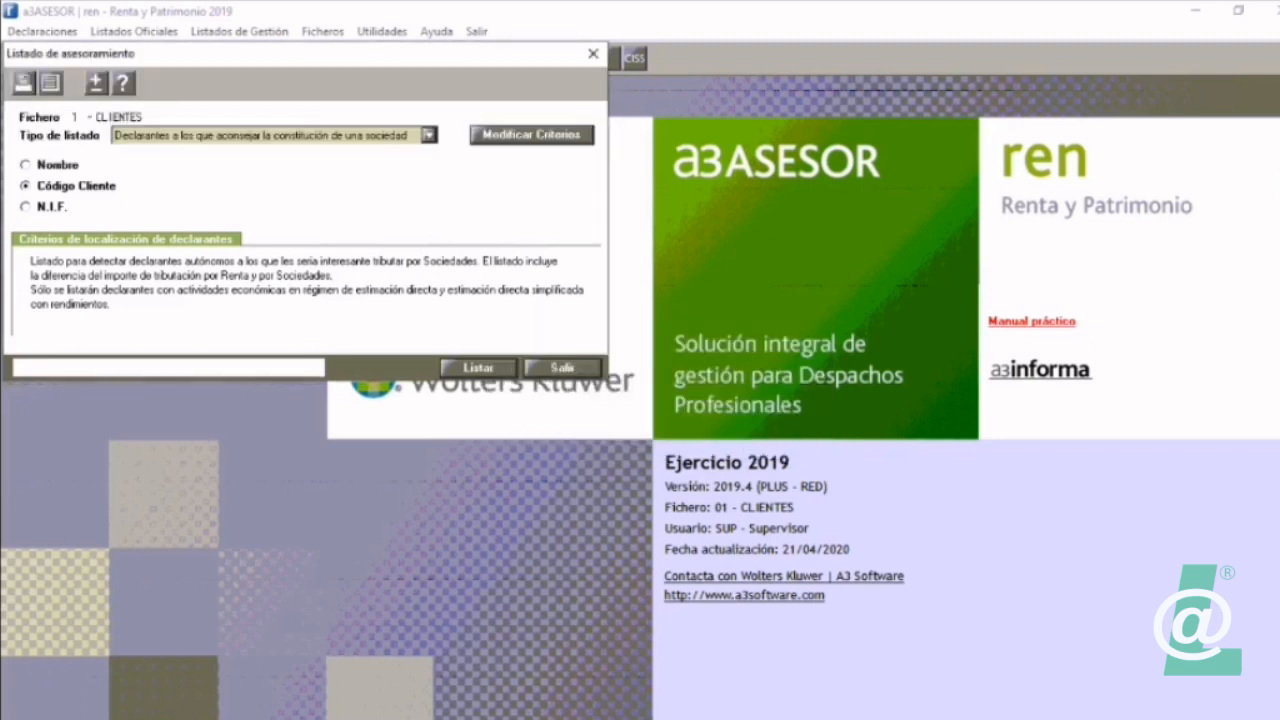
pyautogui.click(429, 135)
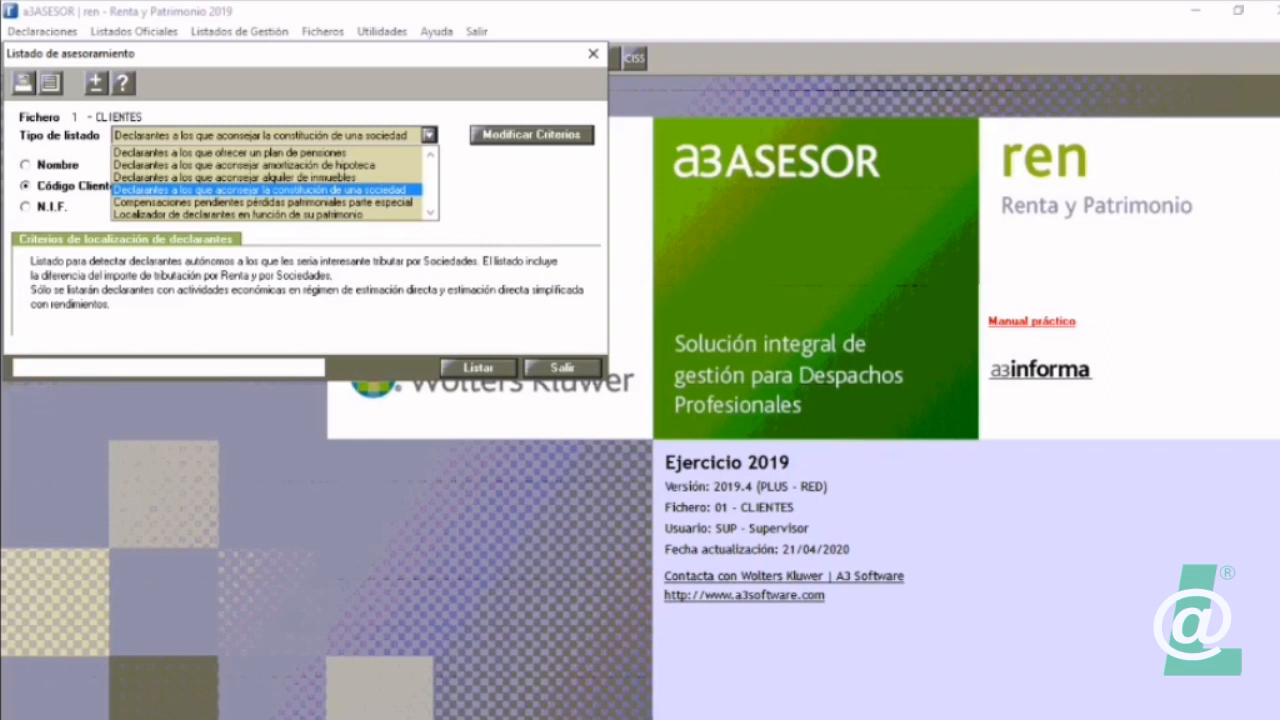
pyautogui.click(265, 190)
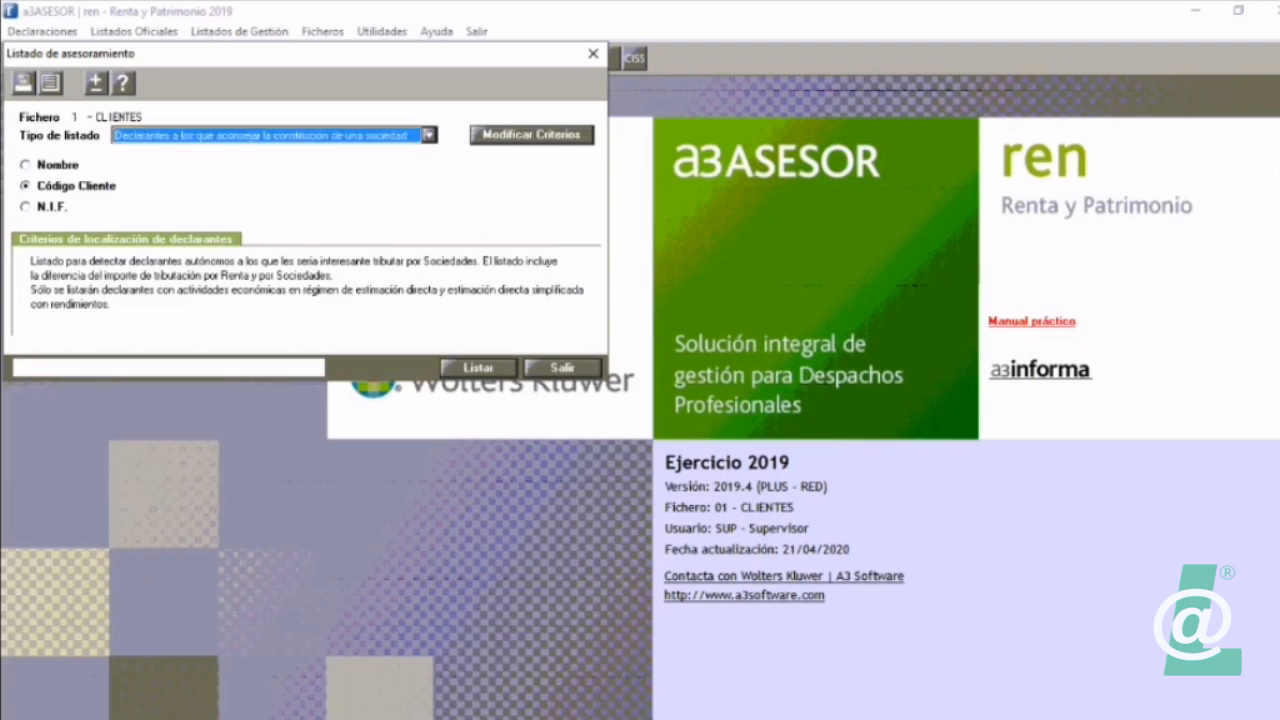
pyautogui.click(562, 368)
# Step: Open the declarant's 2019 declaration, read its Asesoramiento advice about pension plans, and close the advice
pyautogui.click(46, 58)
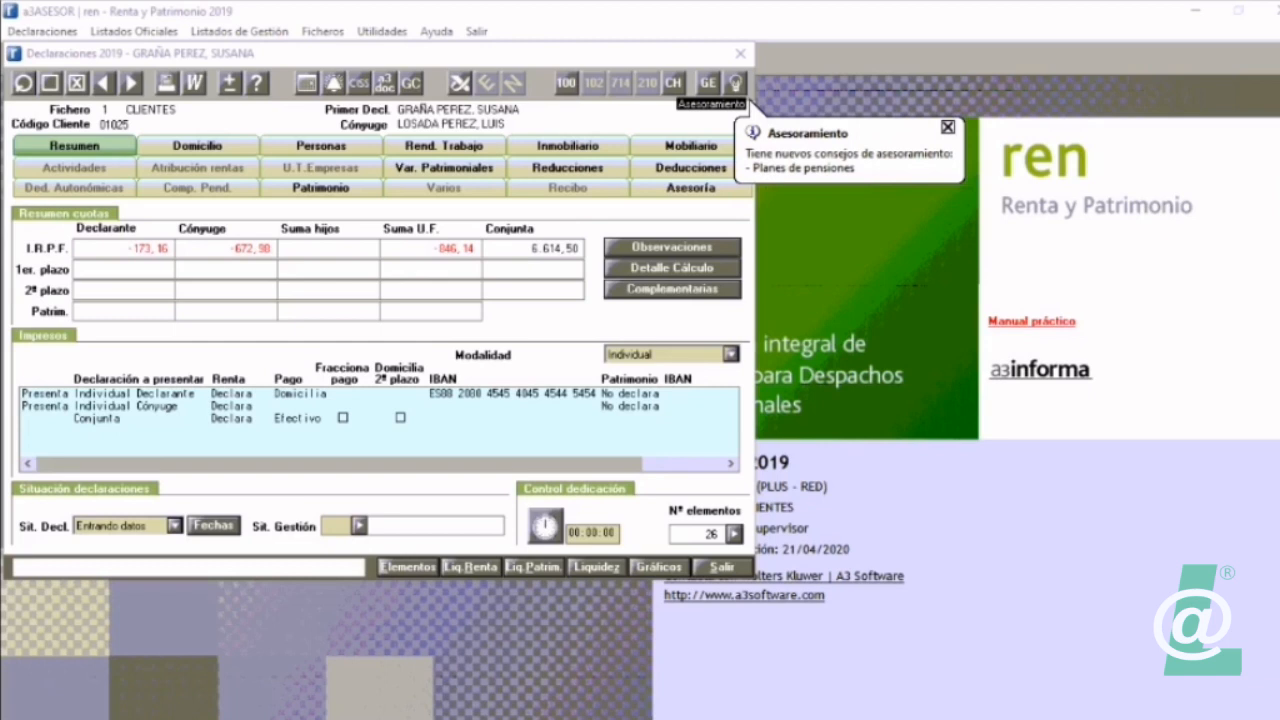
pyautogui.click(735, 82)
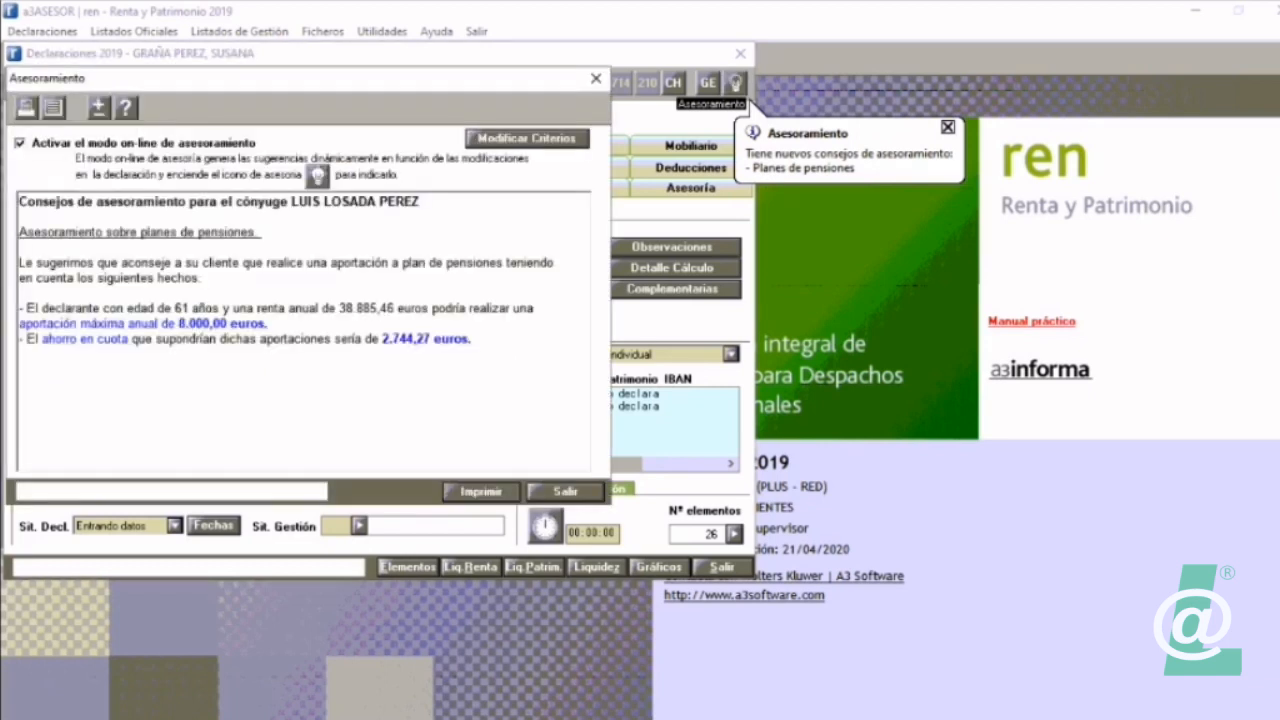
pyautogui.click(596, 78)
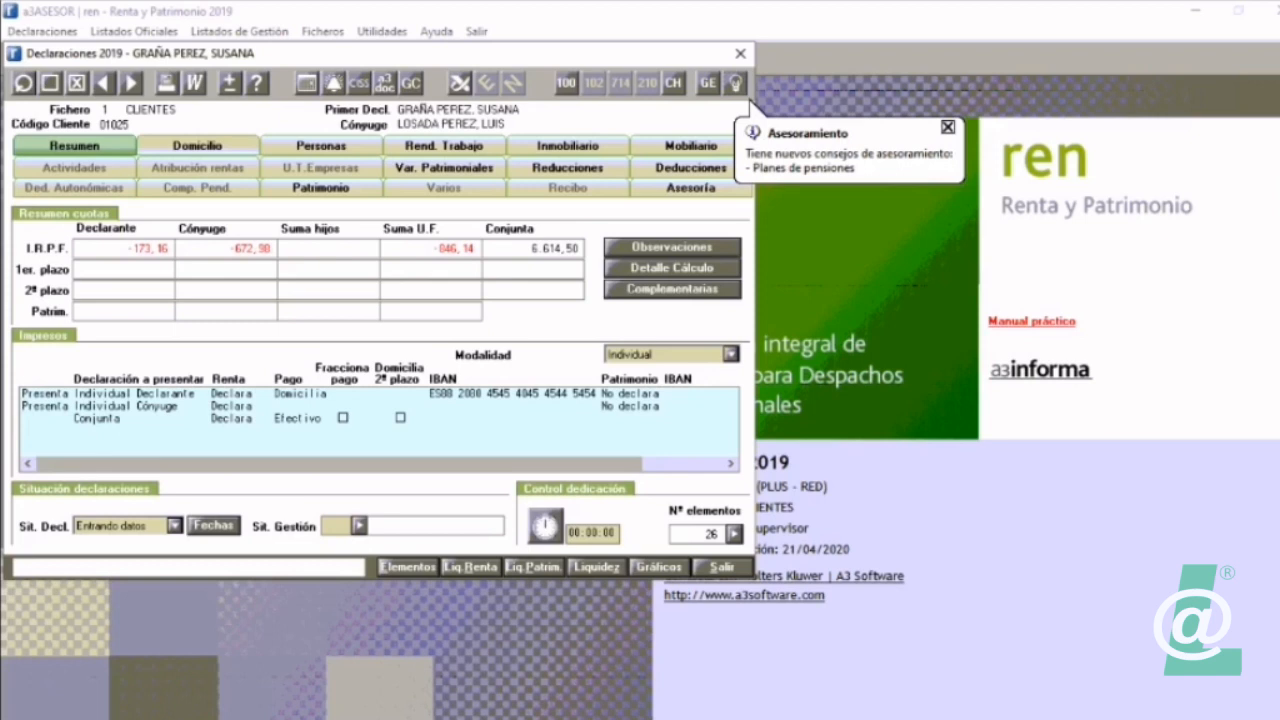
# Step: In the declaration's Domicilio data, set the Adm. Hacienda code to 36600, Pontevedra
pyautogui.click(198, 146)
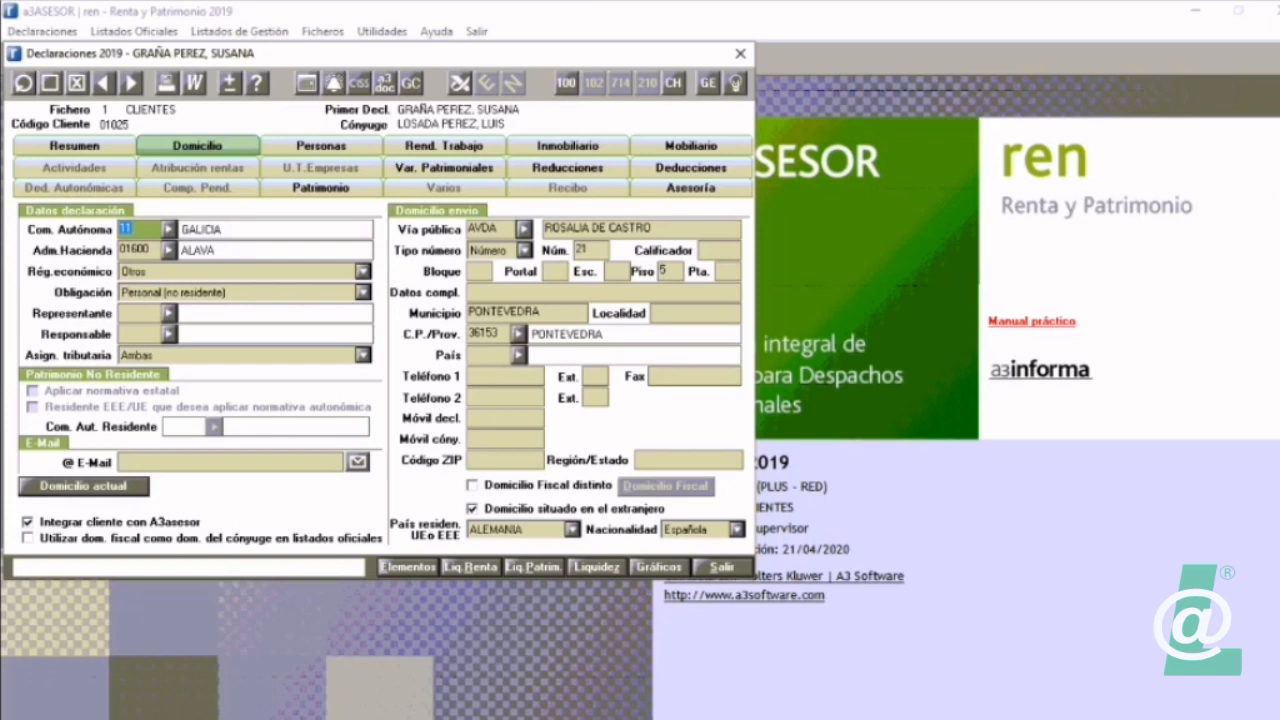
pyautogui.click(136, 250)
pyautogui.write('36')
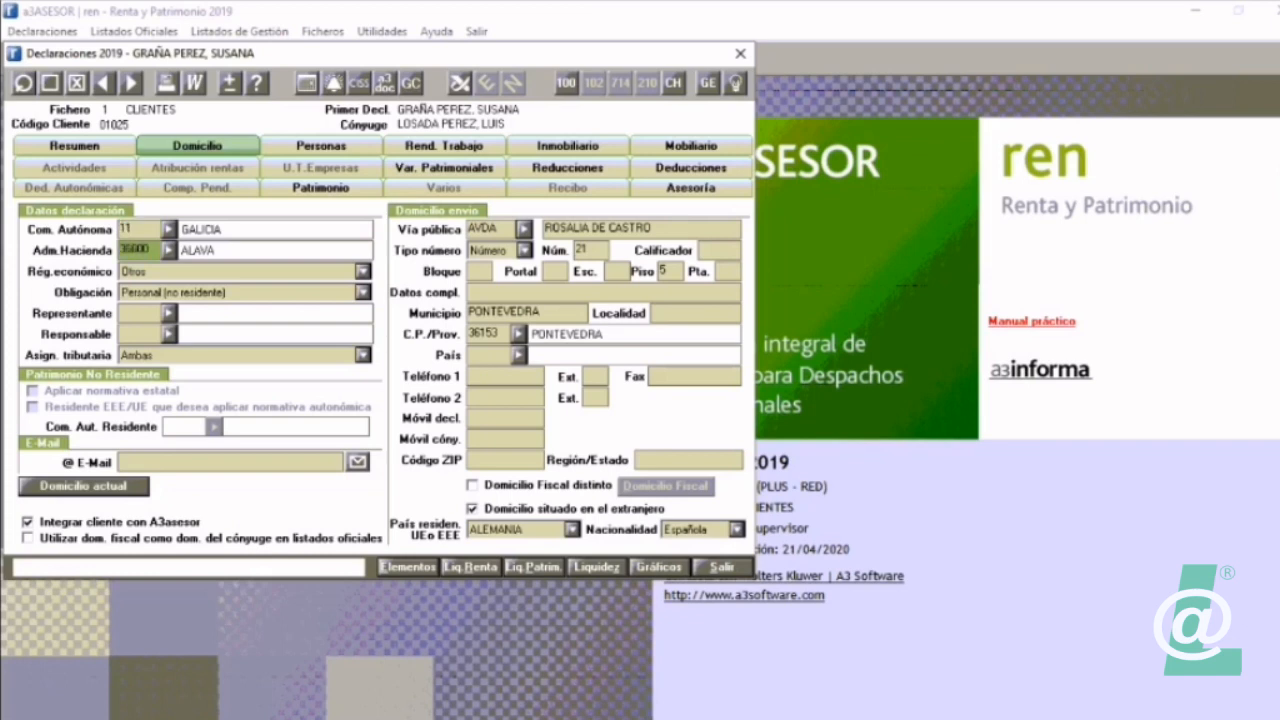
pyautogui.write('6')
pyautogui.press('Tab')
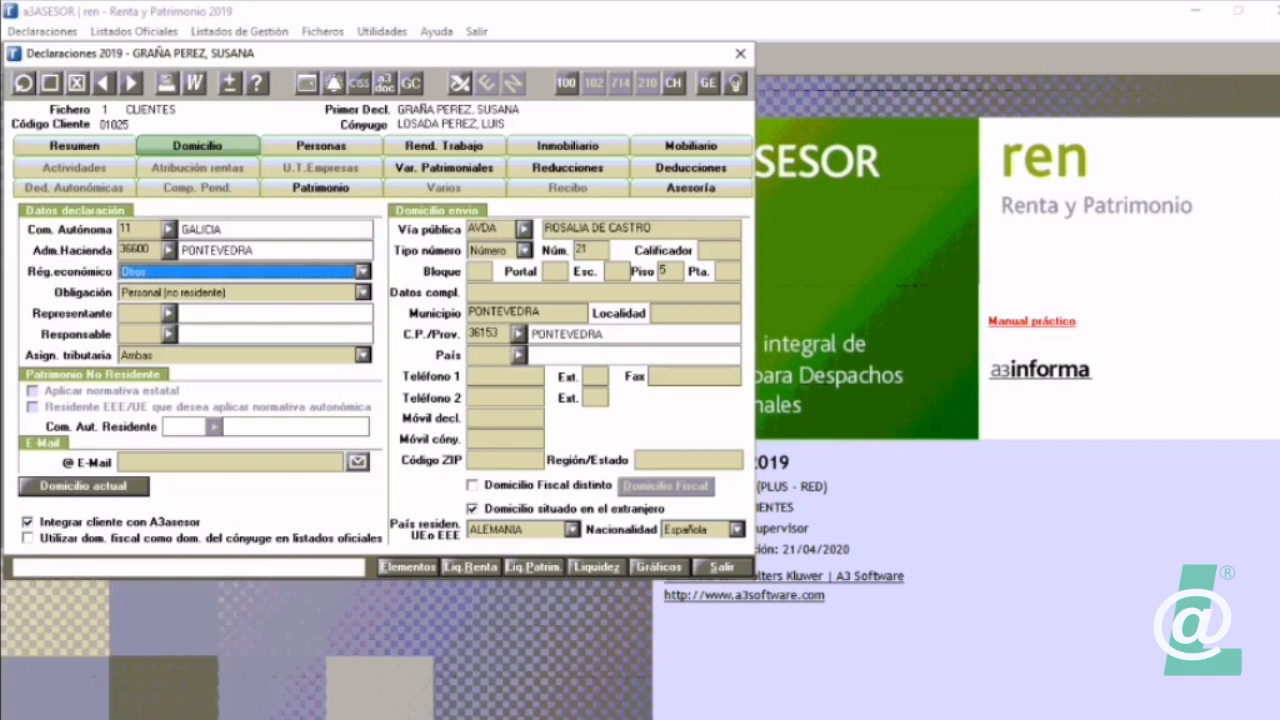
# Step: Set the declarant's Obligación to Personal, leaving the Rég. económico as Otros
pyautogui.click(363, 271)
pyautogui.click(363, 271)
pyautogui.click(363, 292)
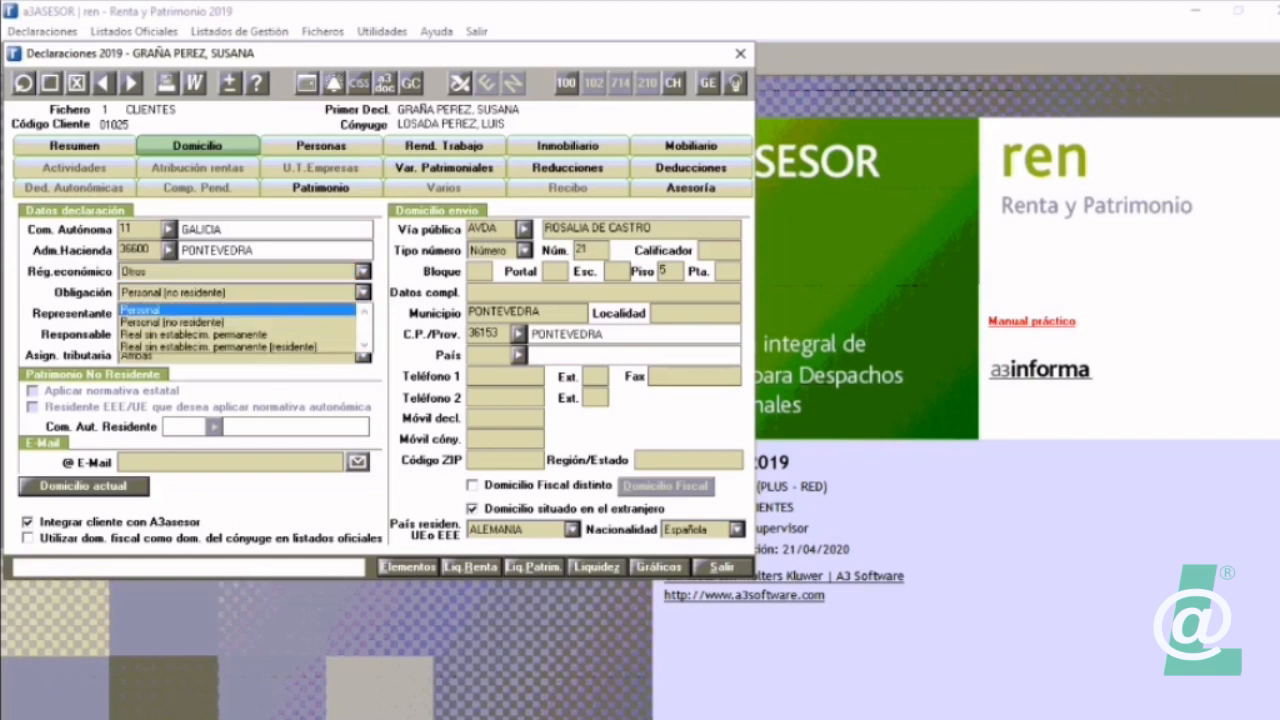
pyautogui.click(200, 310)
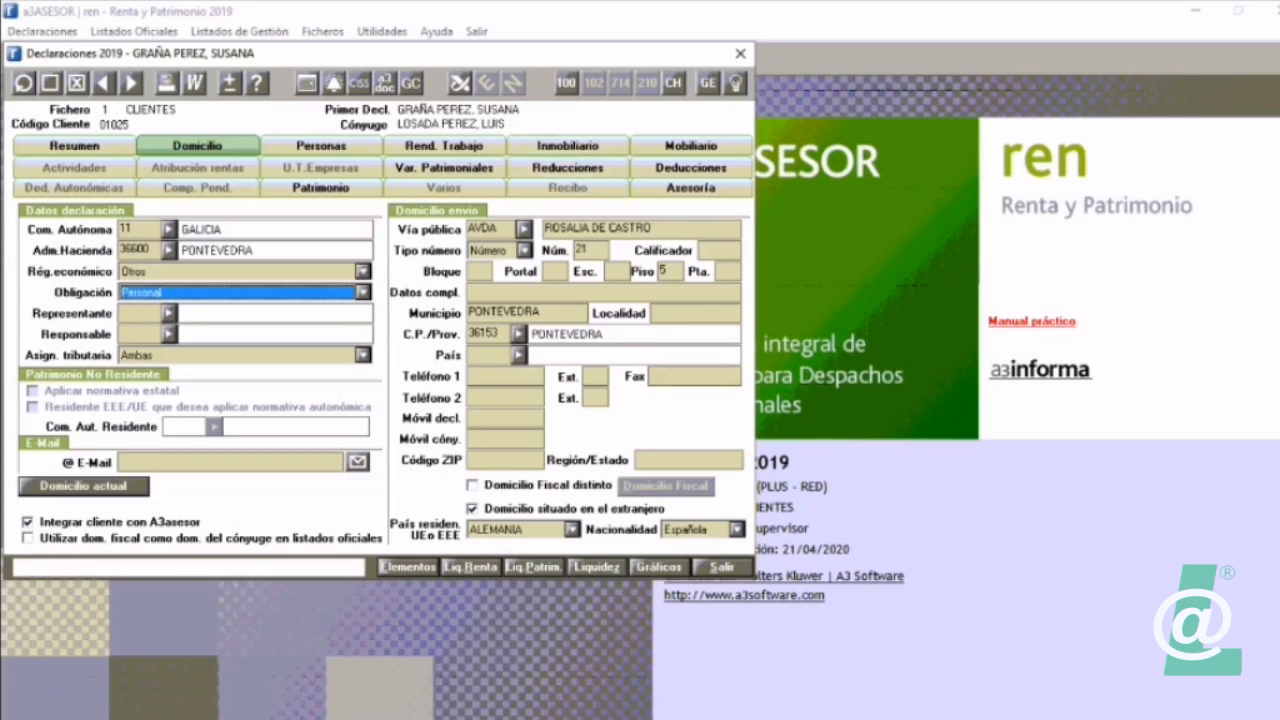
# Step: Open the NO RESIDENTES, PRUEBAS declaration and choose 20 NO RESIDENTES as its Com. Autónoma
pyautogui.click(23, 83)
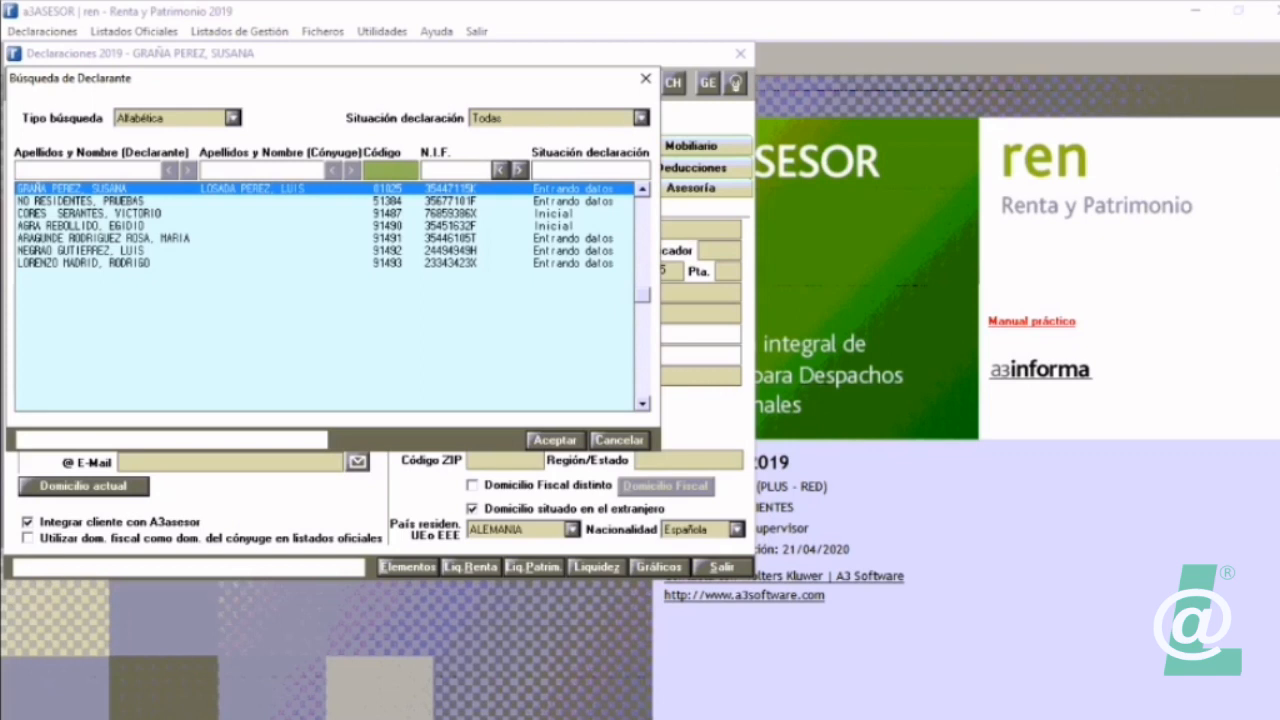
pyautogui.doubleClick(80, 201)
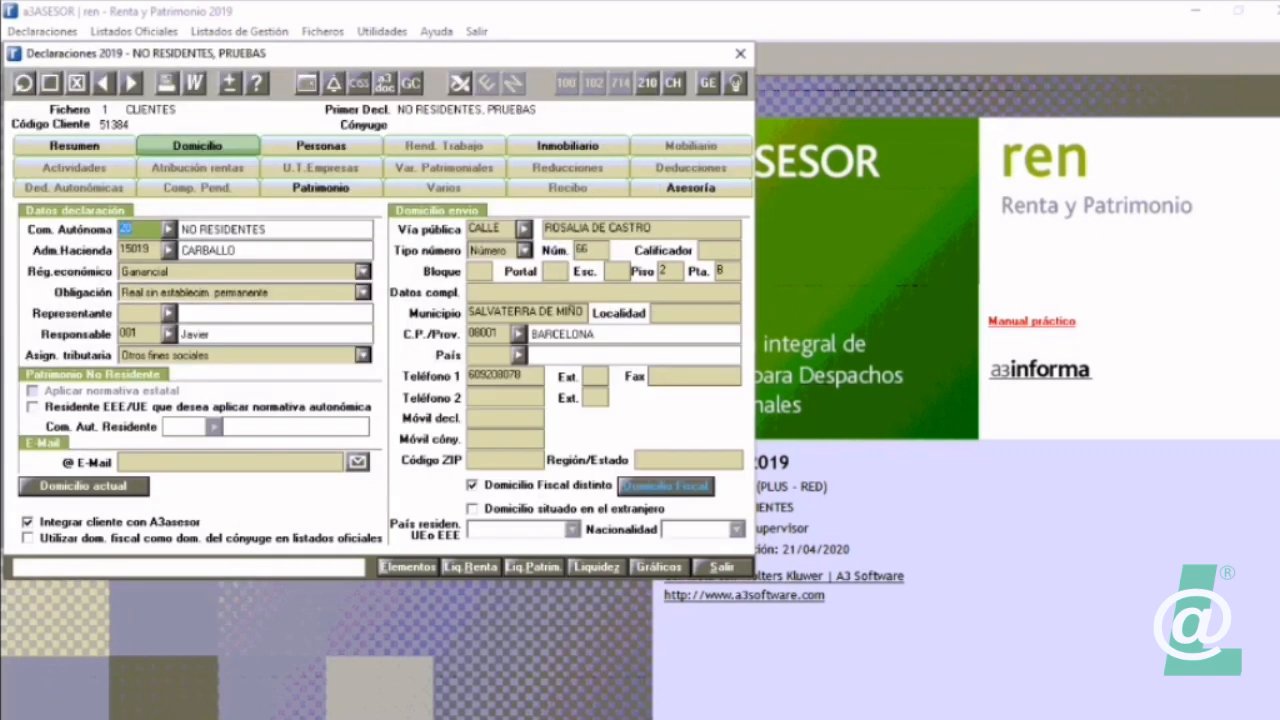
pyautogui.click(169, 230)
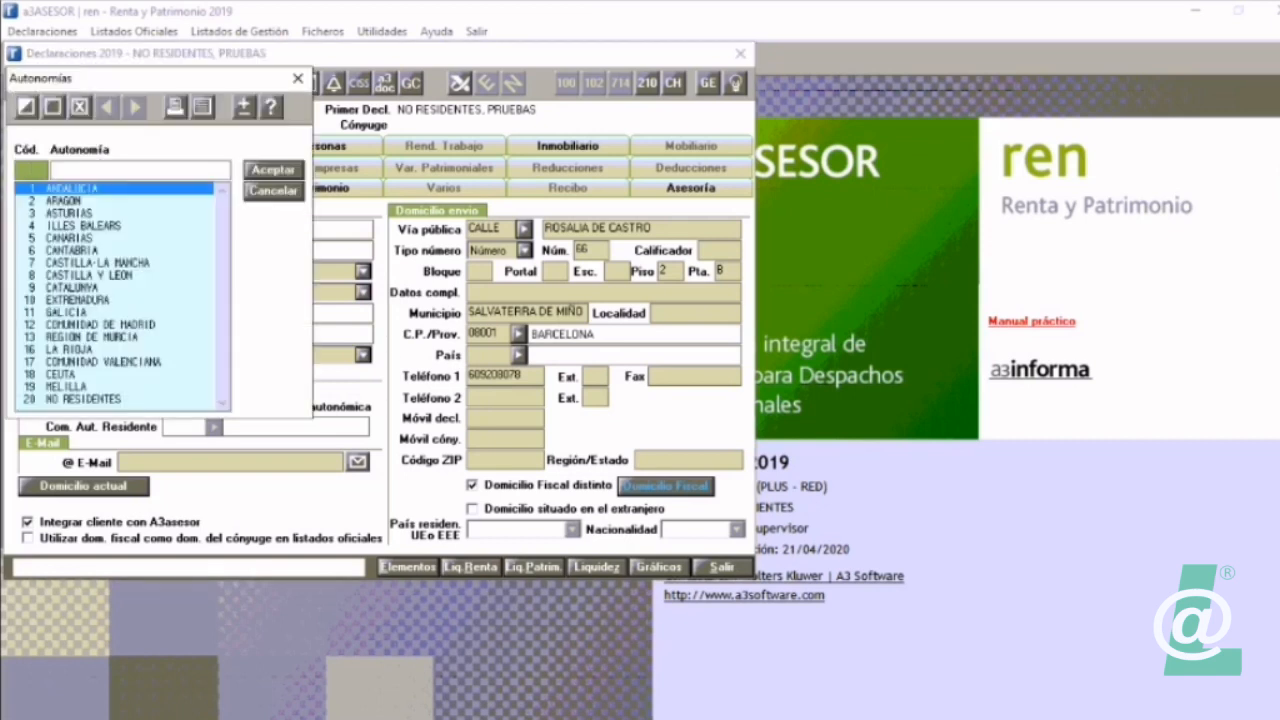
pyautogui.click(83, 399)
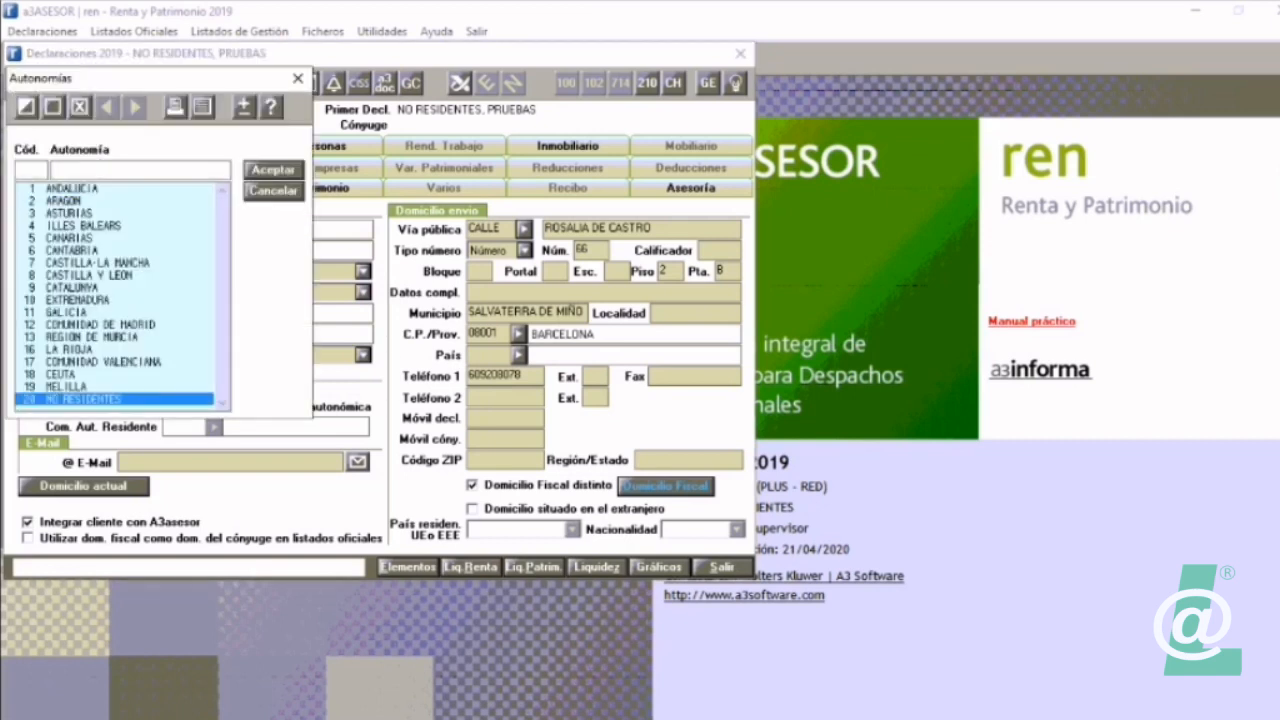
pyautogui.press('Return')
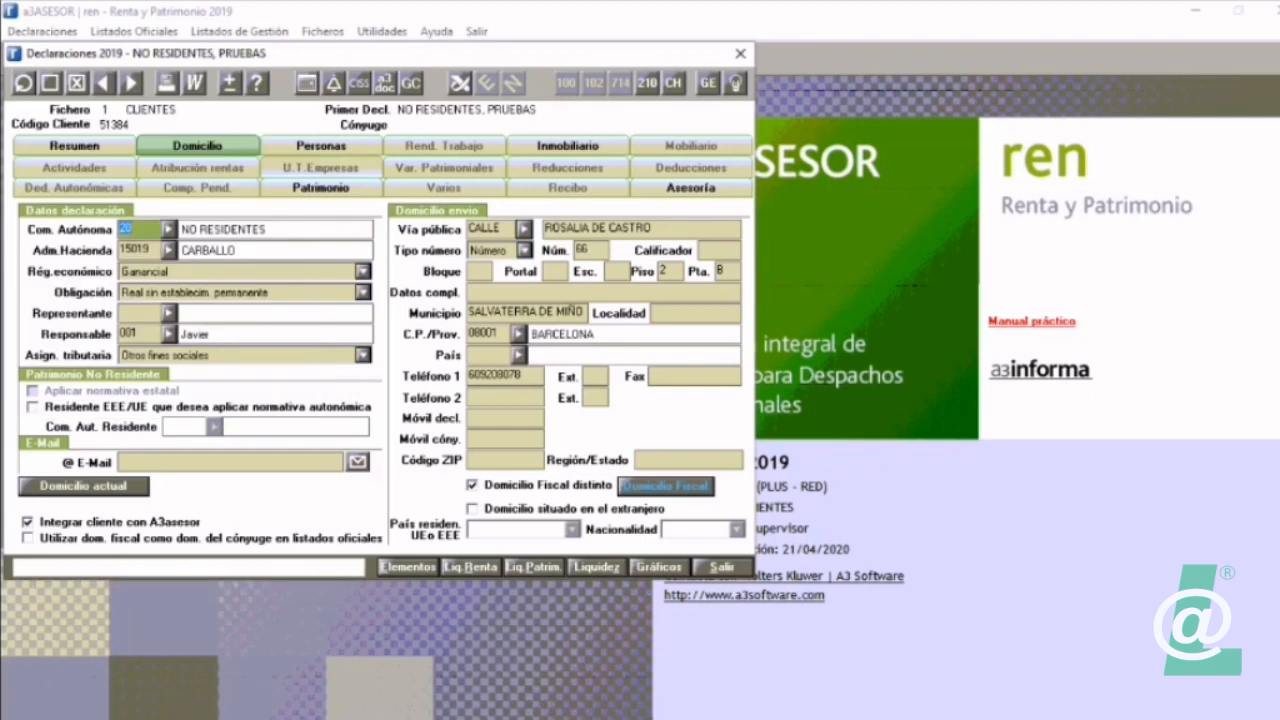
# Step: Try Personal (no residente) as the Obligación of the non-resident test declaration
pyautogui.click(363, 292)
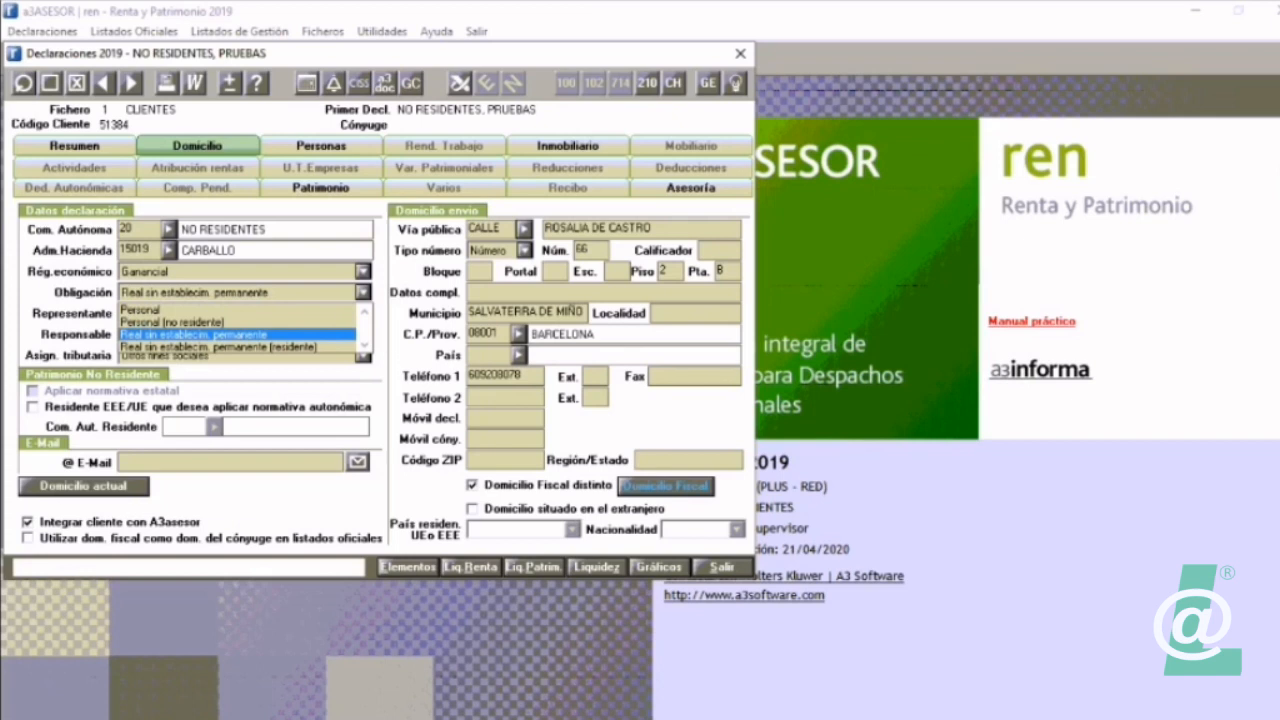
pyautogui.press('Up')
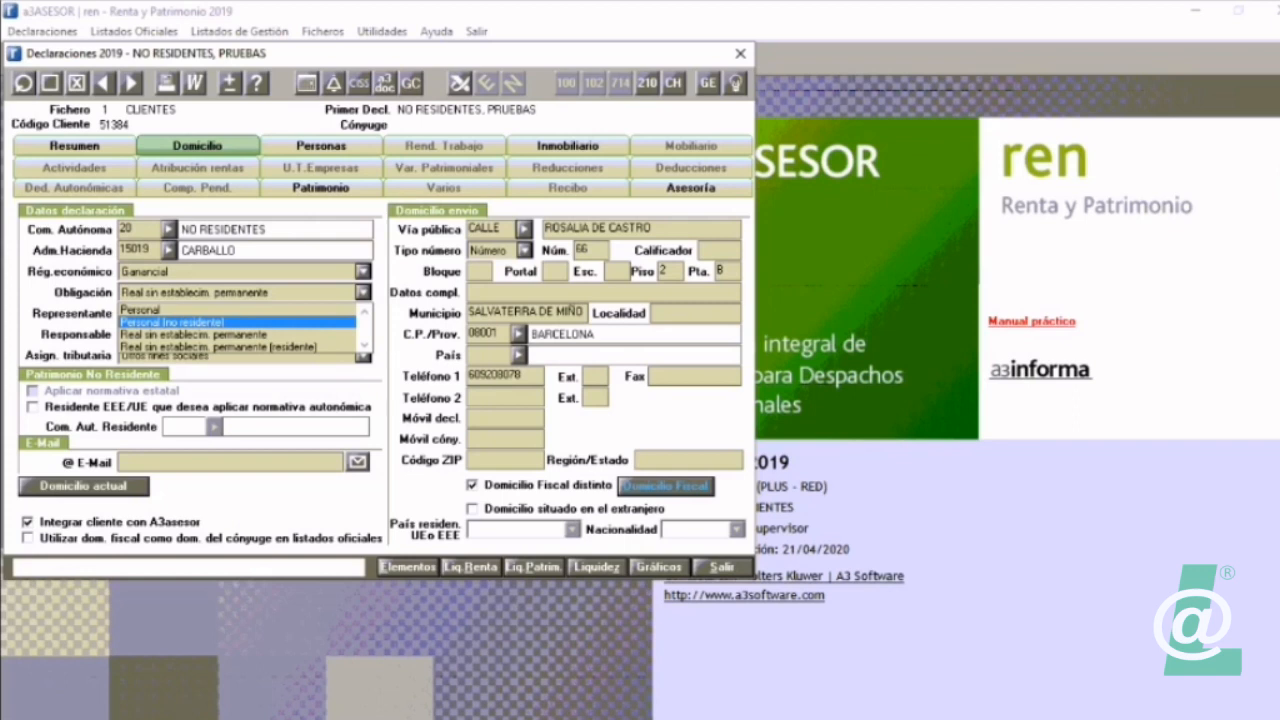
pyautogui.press('Return')
pyautogui.press('Tab')
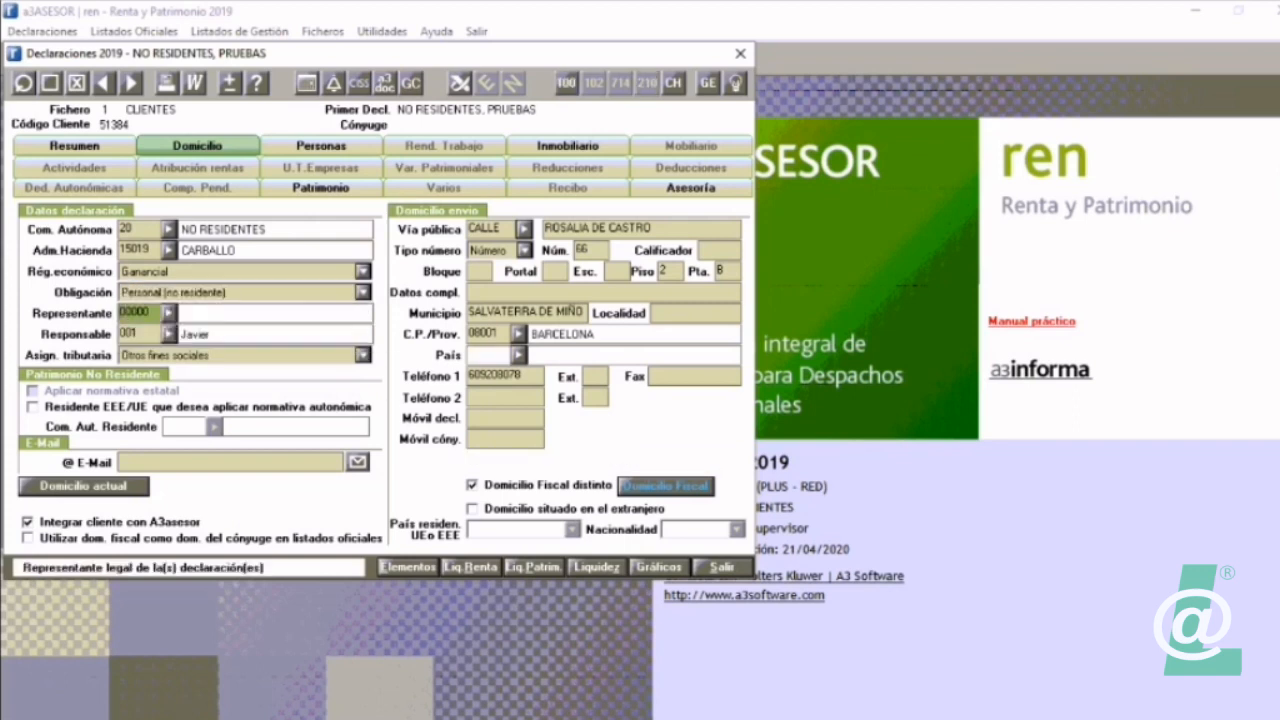
# Step: Return the non-resident declaration's Obligación to Real sin establecim. permanente
pyautogui.click(363, 292)
pyautogui.click(220, 334)
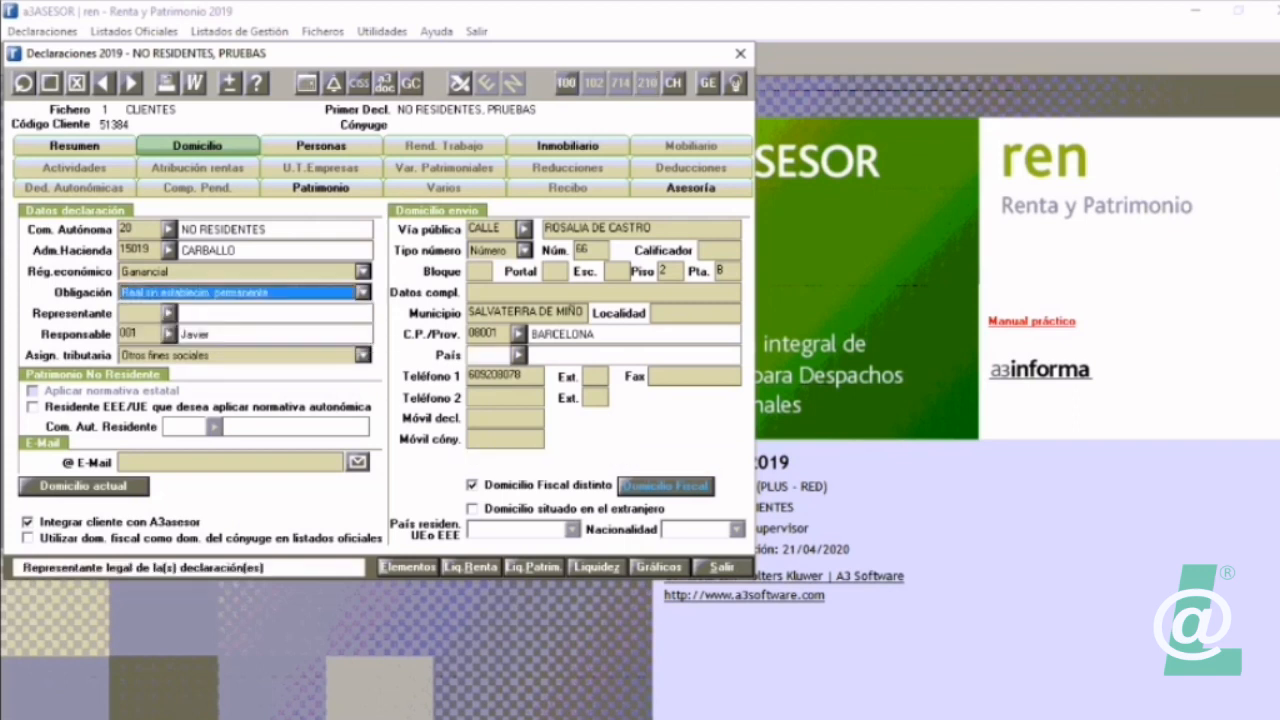
pyautogui.press('Tab')
pyautogui.click(363, 292)
pyautogui.press('Return')
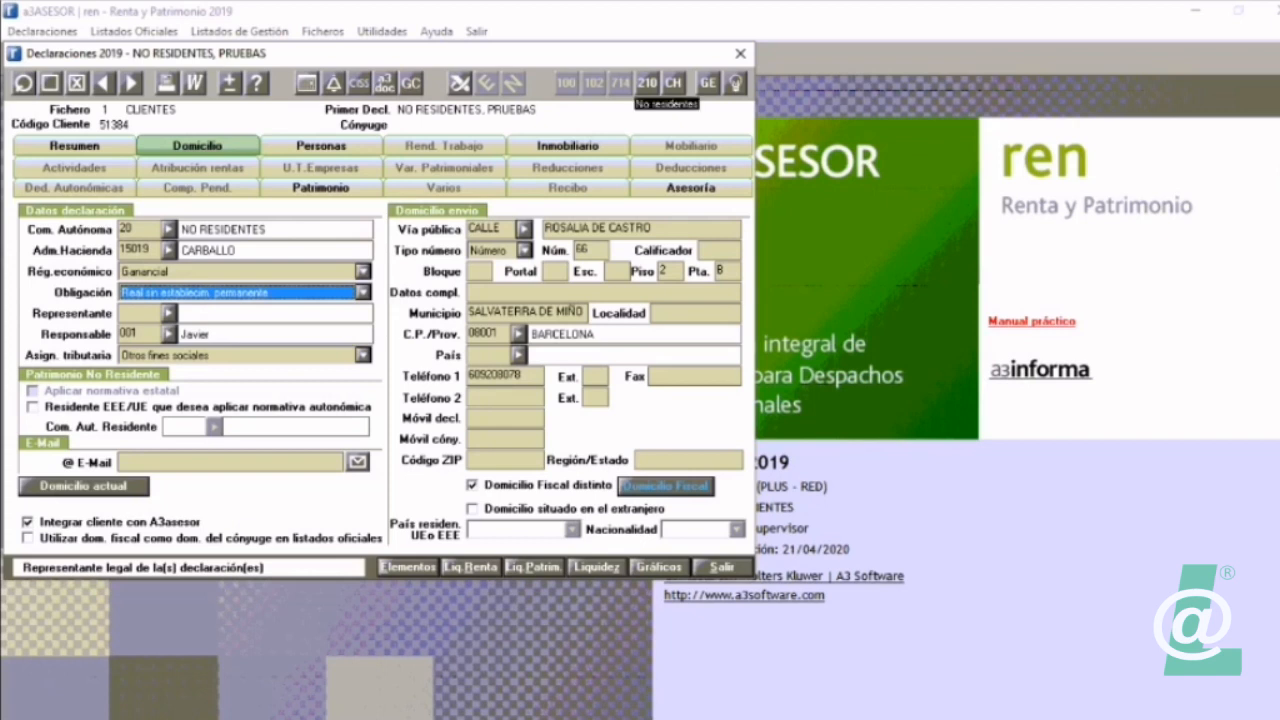
# Step: View the non-resident modelo 210 listing and filing options, close the declaration, and look at the available official listings
pyautogui.click(647, 82)
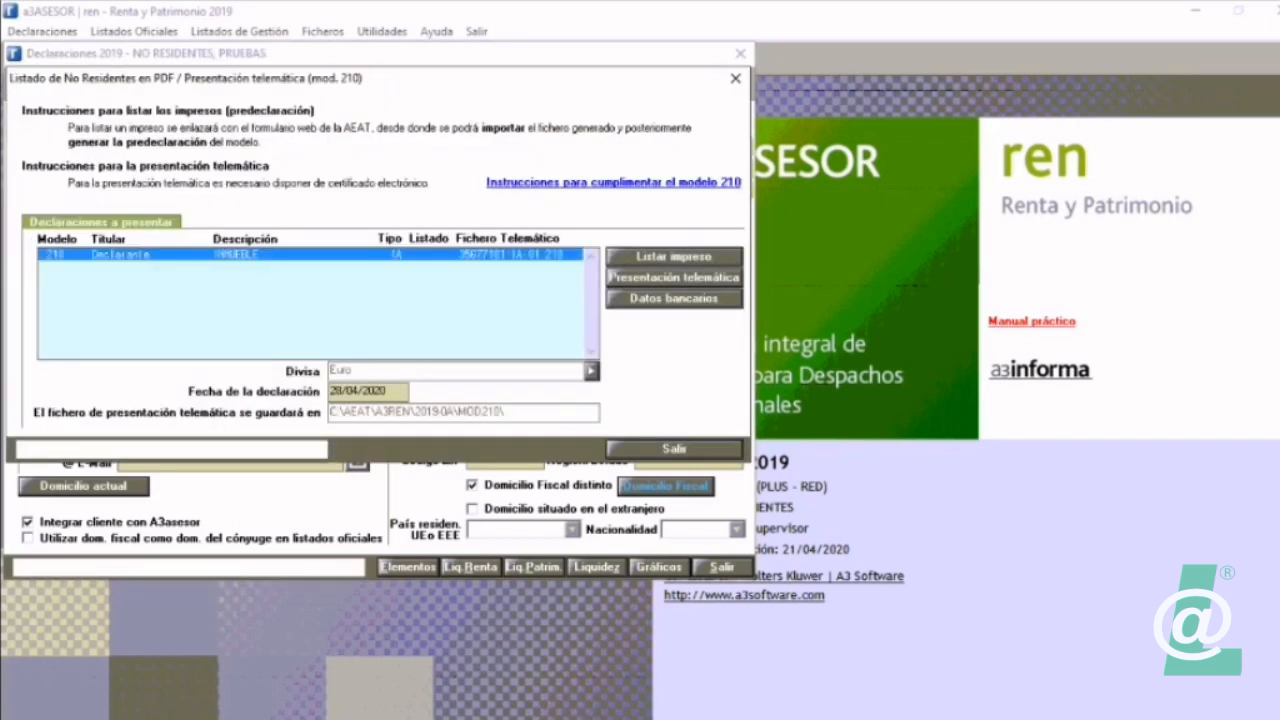
pyautogui.click(612, 448)
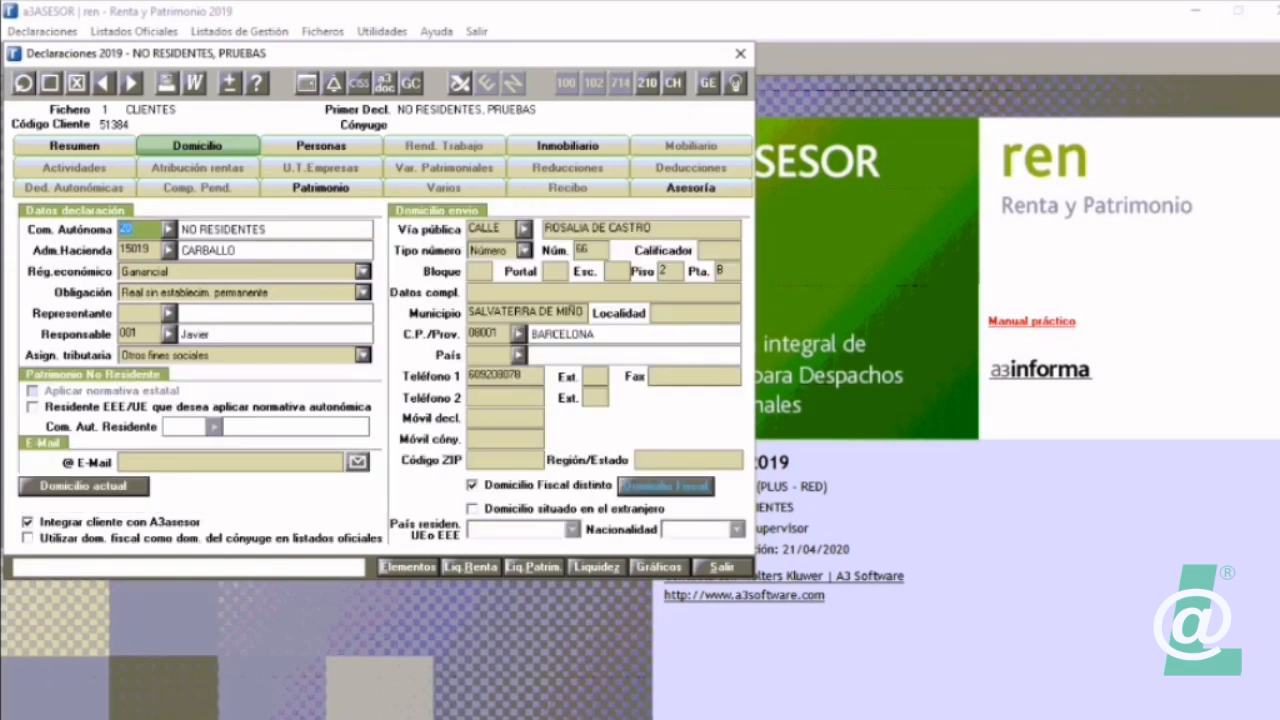
pyautogui.click(722, 566)
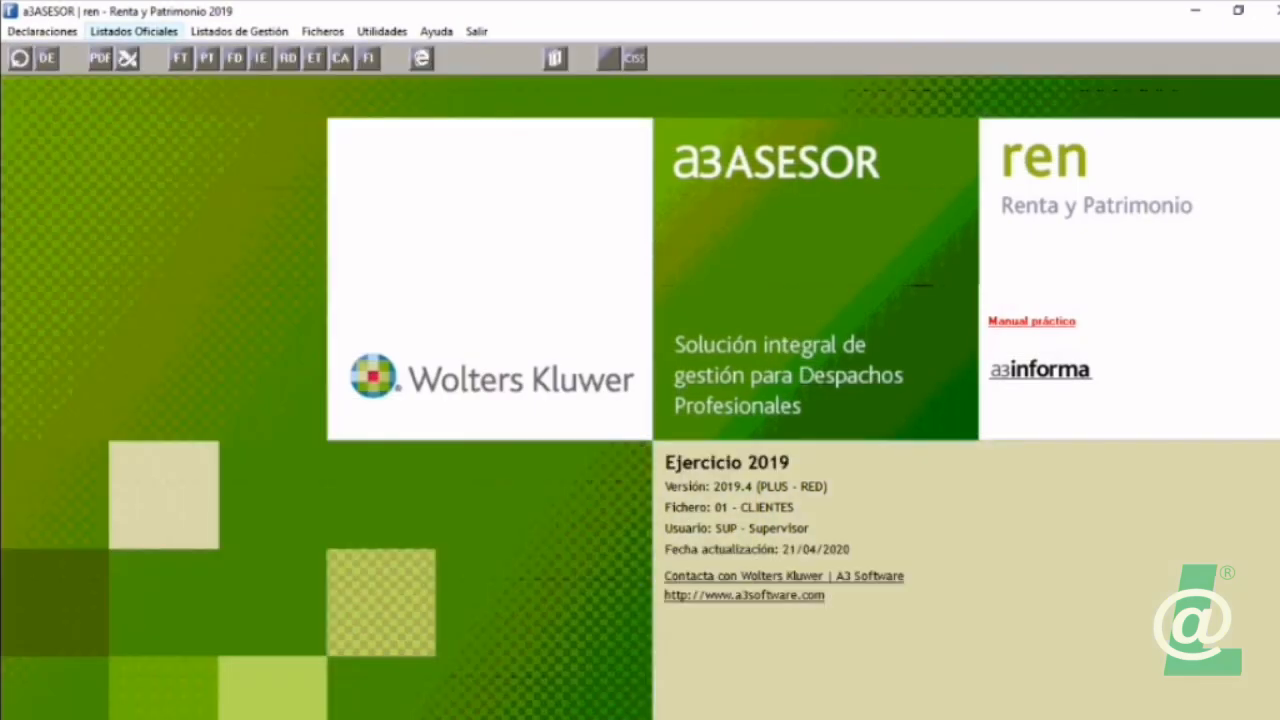
pyautogui.click(134, 31)
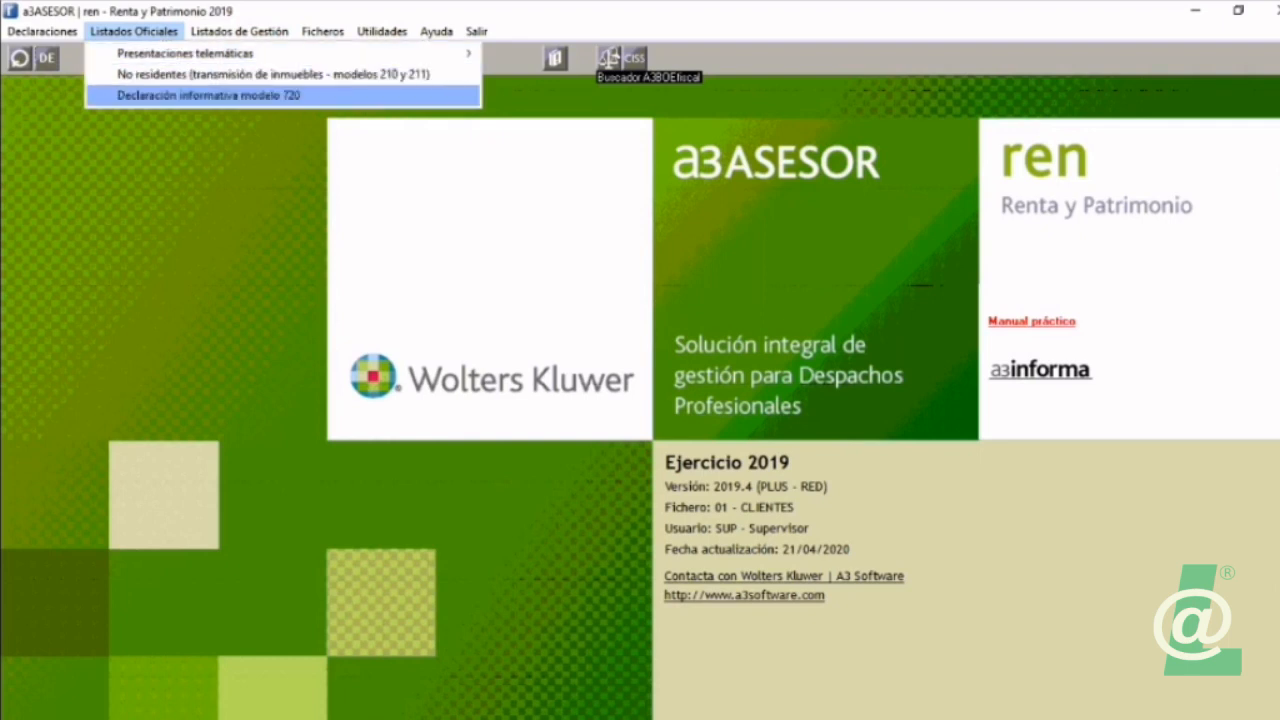
# Step: Reopen the non-resident declaration and view its Domicilio data and the Domicilio actual cadastral details, cancelling without changes
pyautogui.moveTo(42, 31)
pyautogui.click(110, 54)
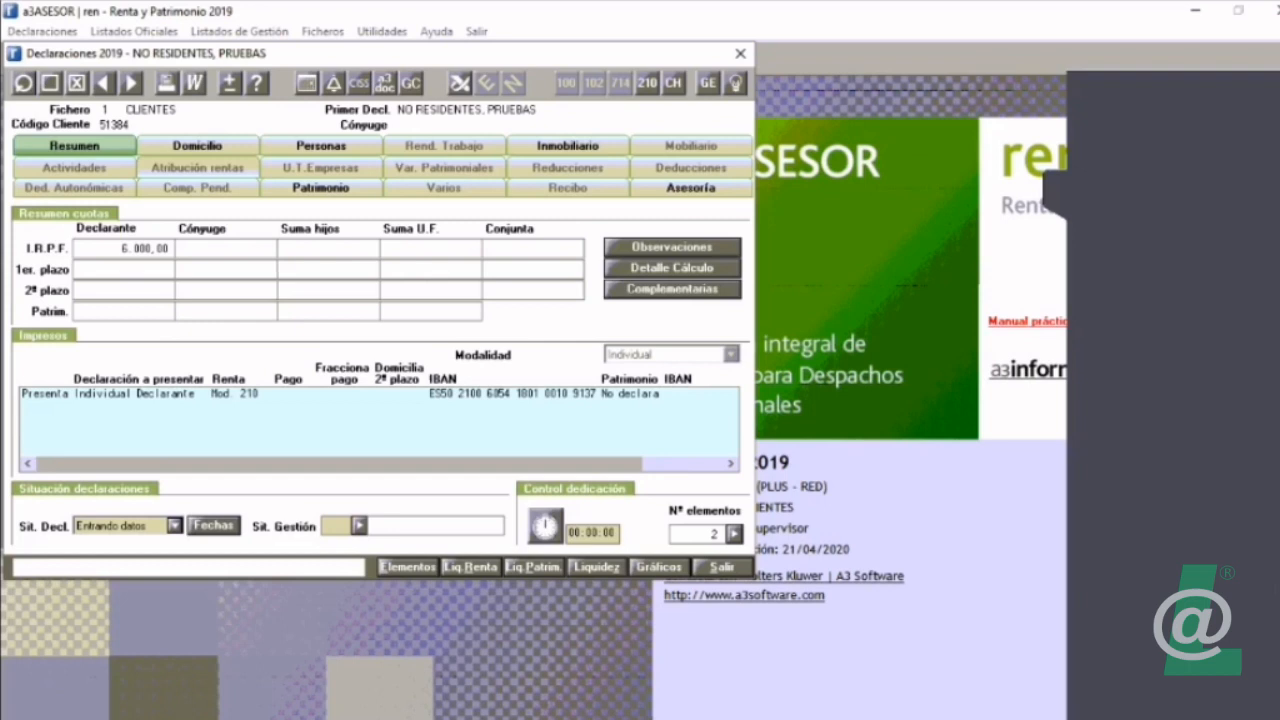
pyautogui.click(197, 145)
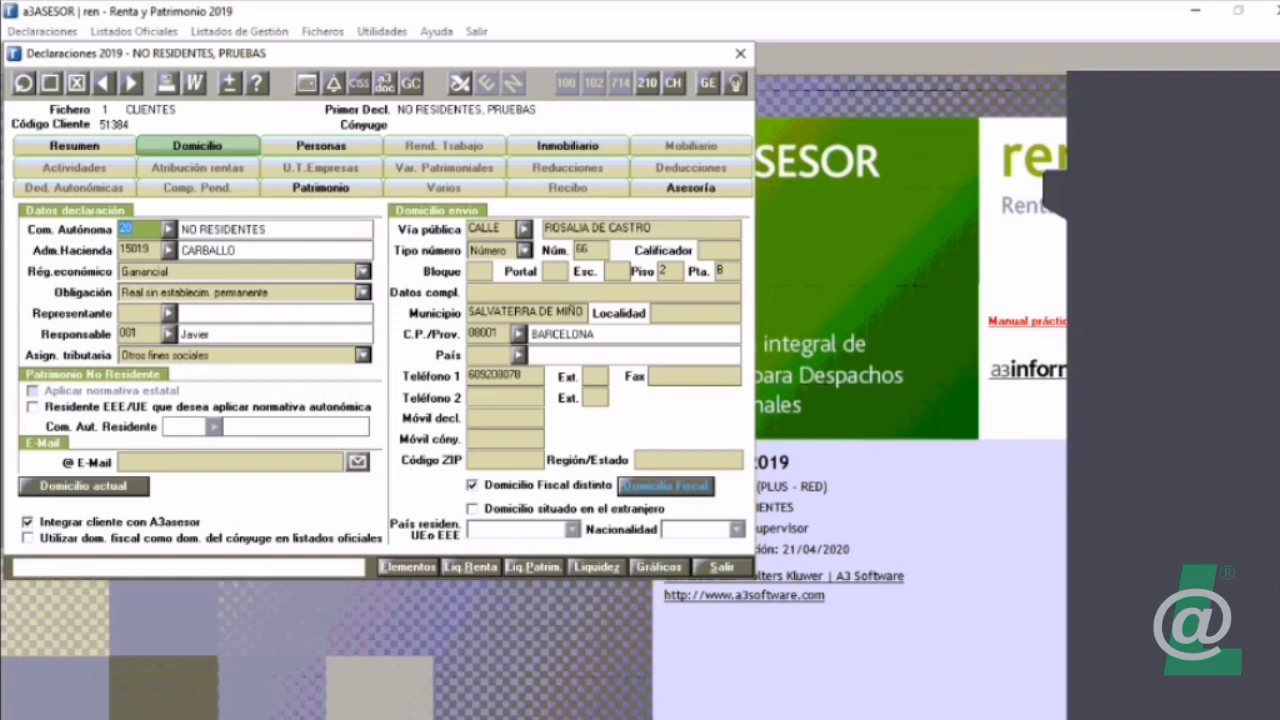
pyautogui.click(641, 229)
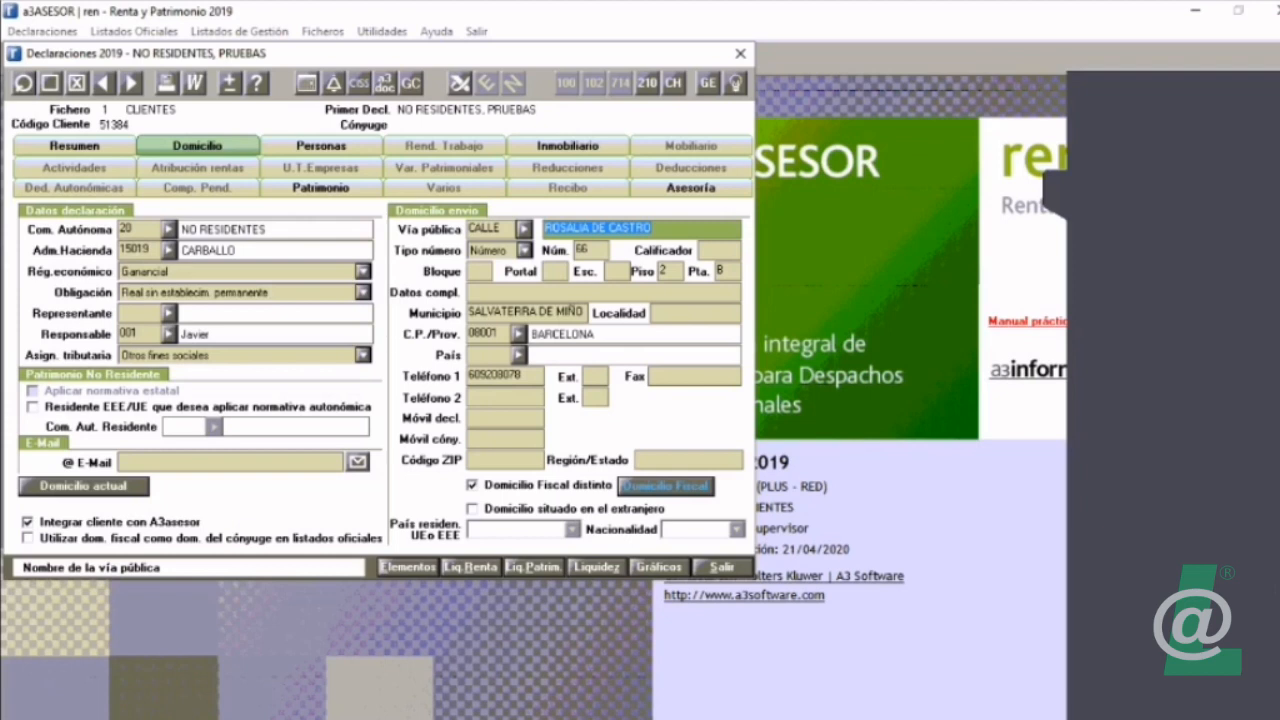
pyautogui.click(84, 486)
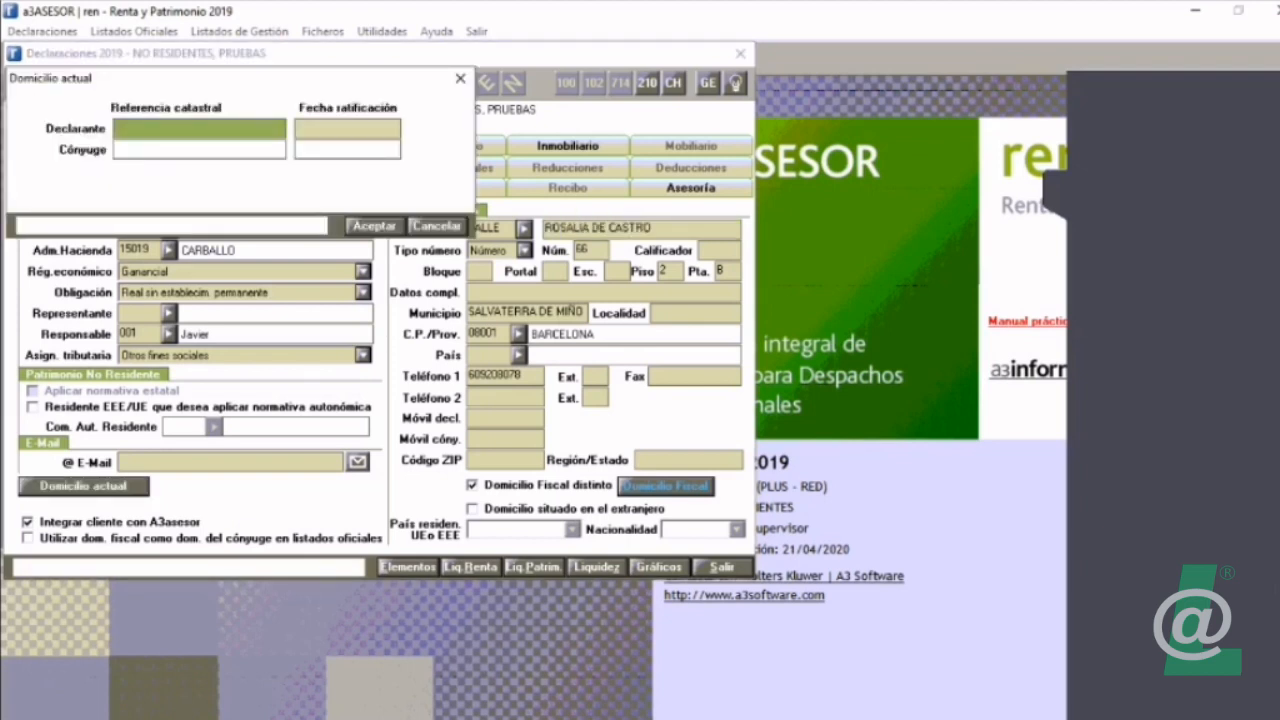
pyautogui.click(436, 226)
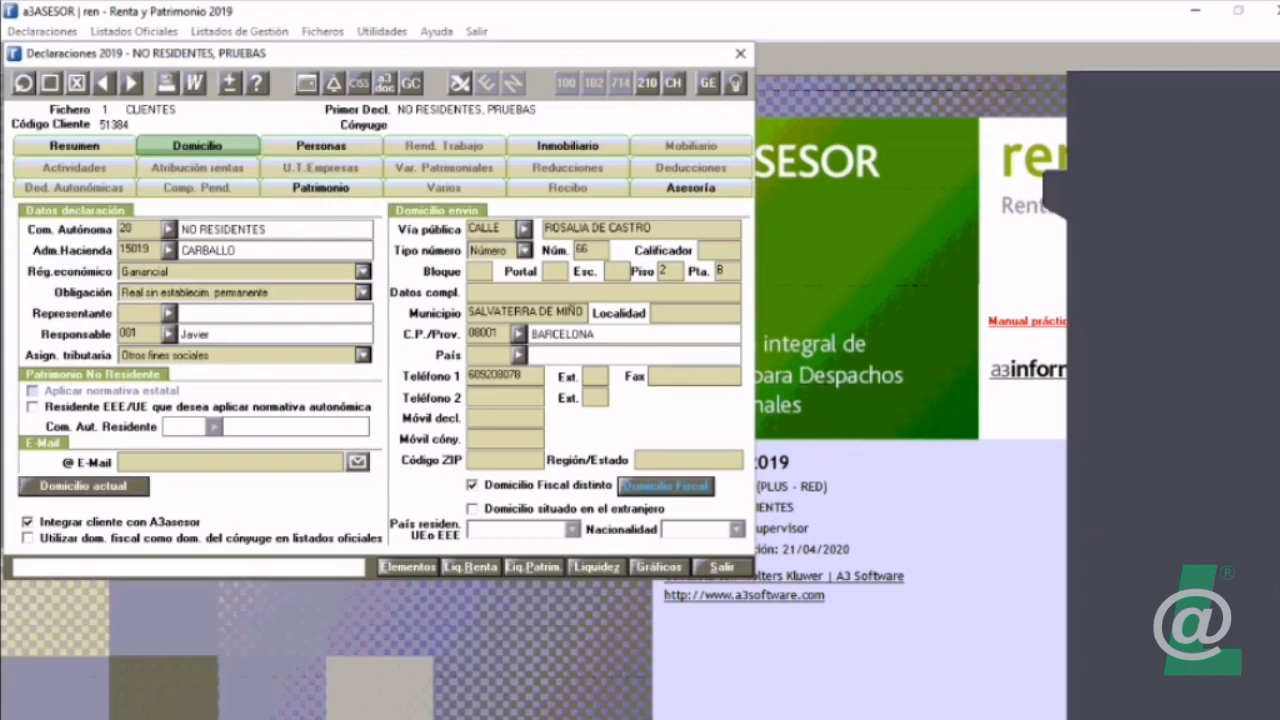
# Step: Switch to the declaration of the declarant with a spouse and show the family members under Personas
pyautogui.click(22, 84)
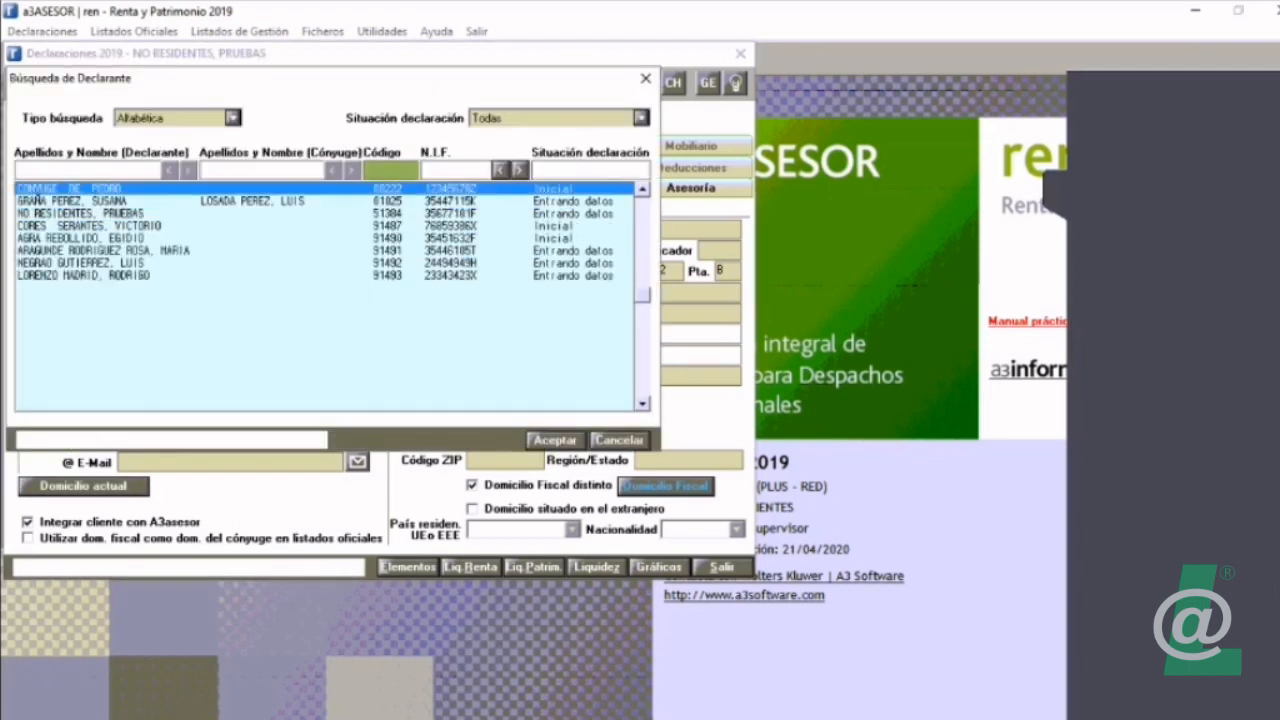
pyautogui.press('Down')
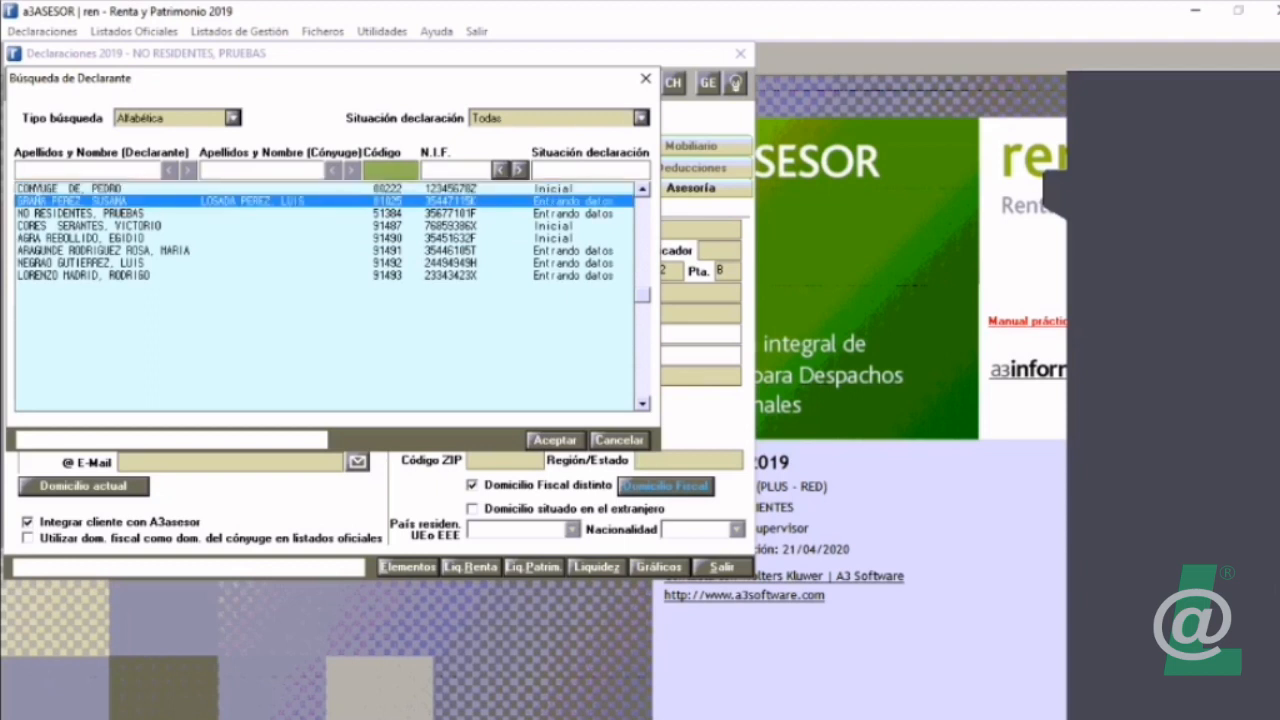
pyautogui.press('Return')
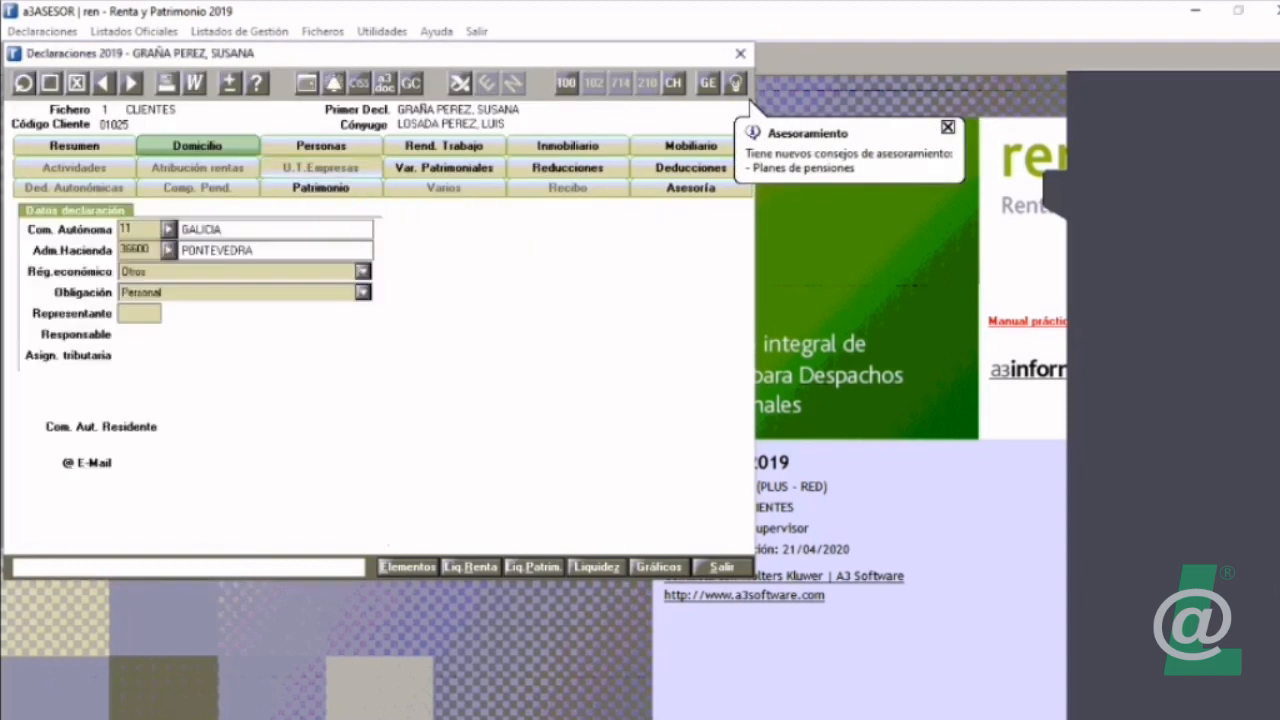
pyautogui.click(321, 146)
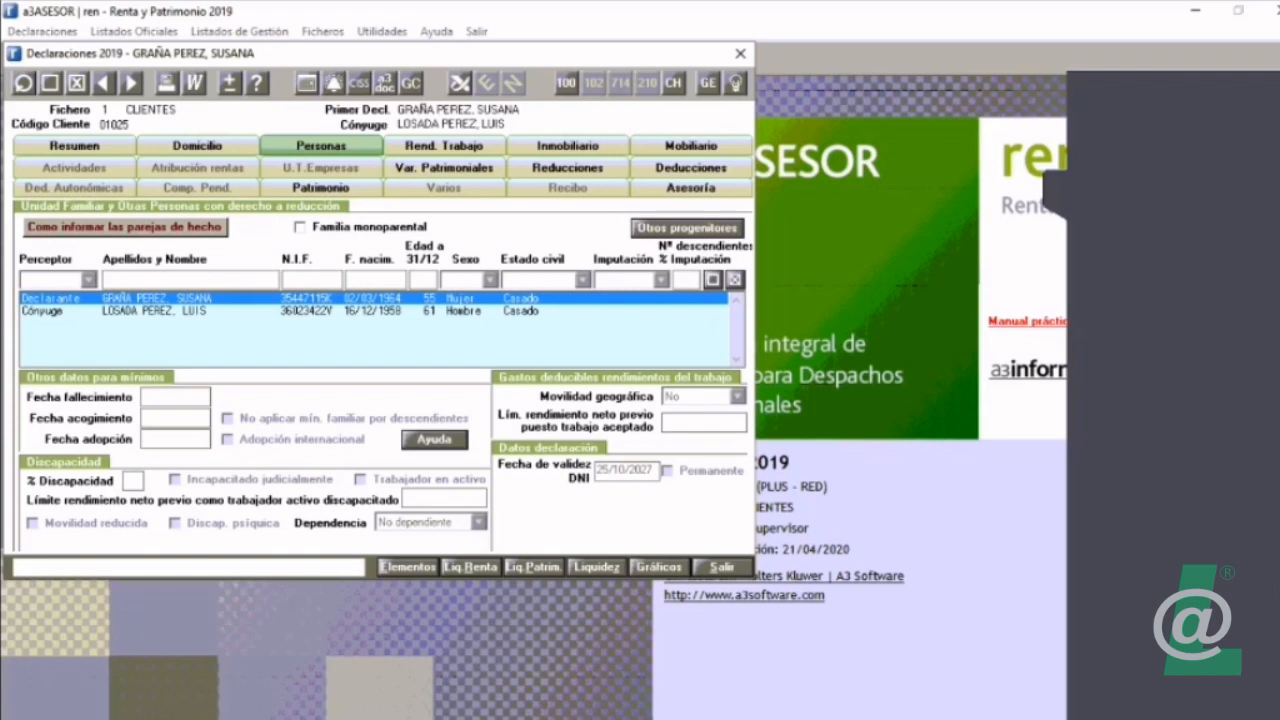
# Step: Change the declarant's Estado civil to Soltero and save the person's line
pyautogui.doubleClick(520, 298)
pyautogui.click(583, 280)
pyautogui.press('Up')
pyautogui.press('Return')
pyautogui.click(713, 280)
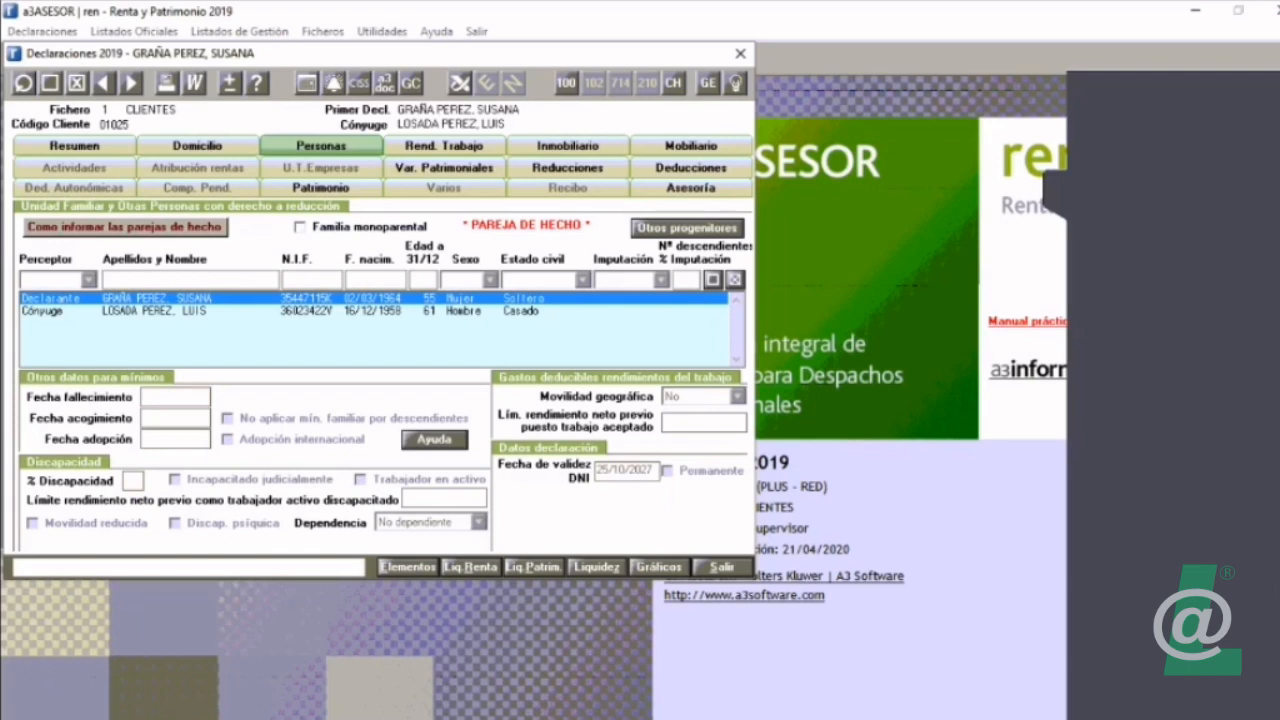
# Step: Change the spouse's Estado civil to Soltero and save the person's line
pyautogui.doubleClick(155, 311)
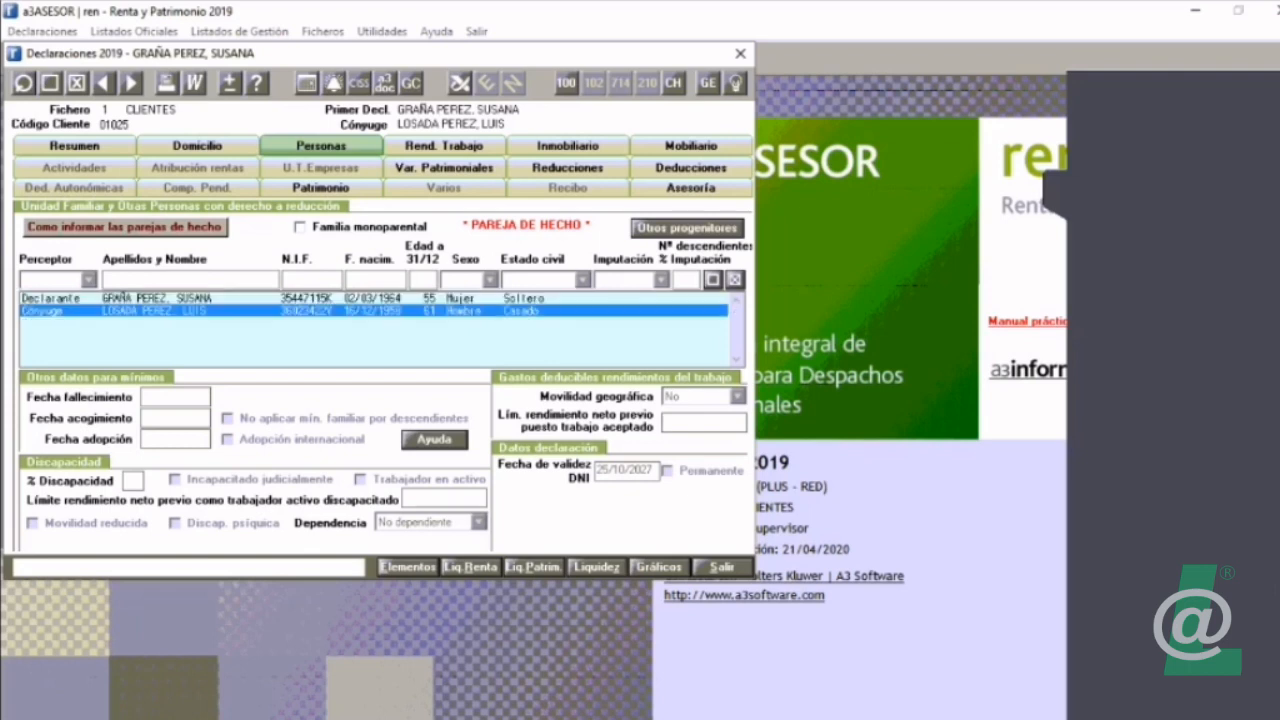
pyautogui.click(583, 280)
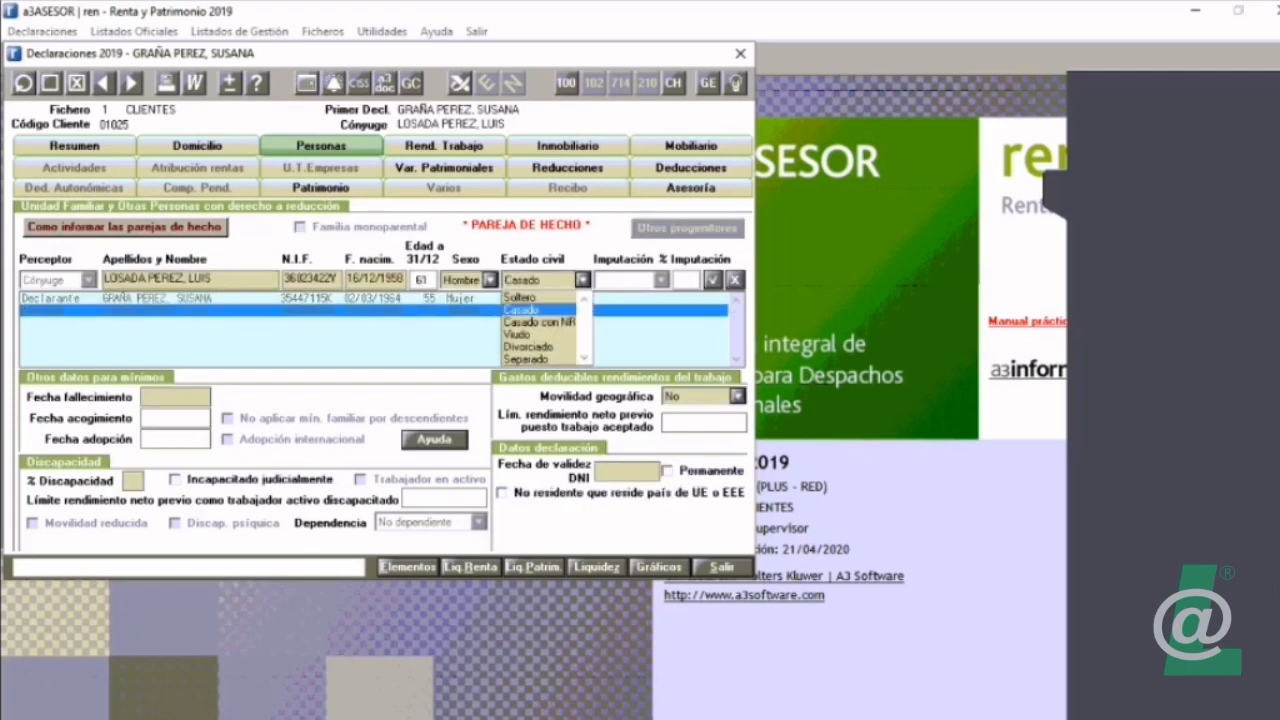
pyautogui.click(524, 298)
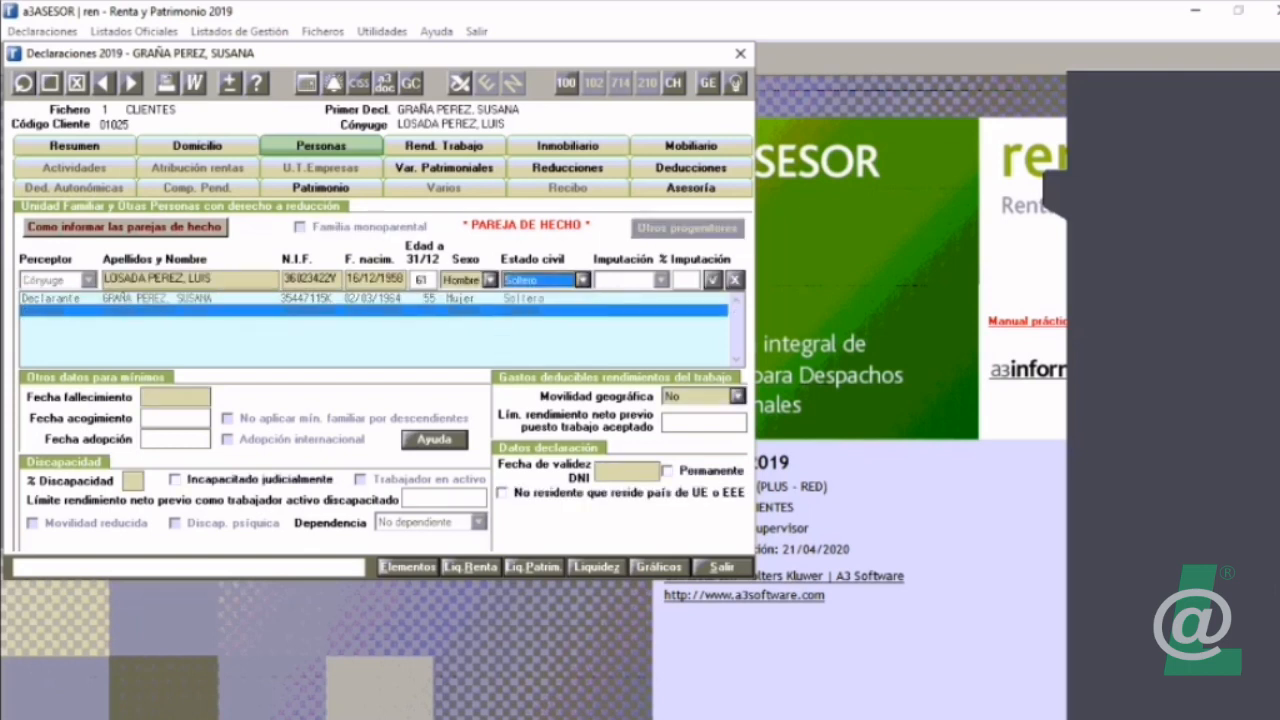
pyautogui.click(713, 280)
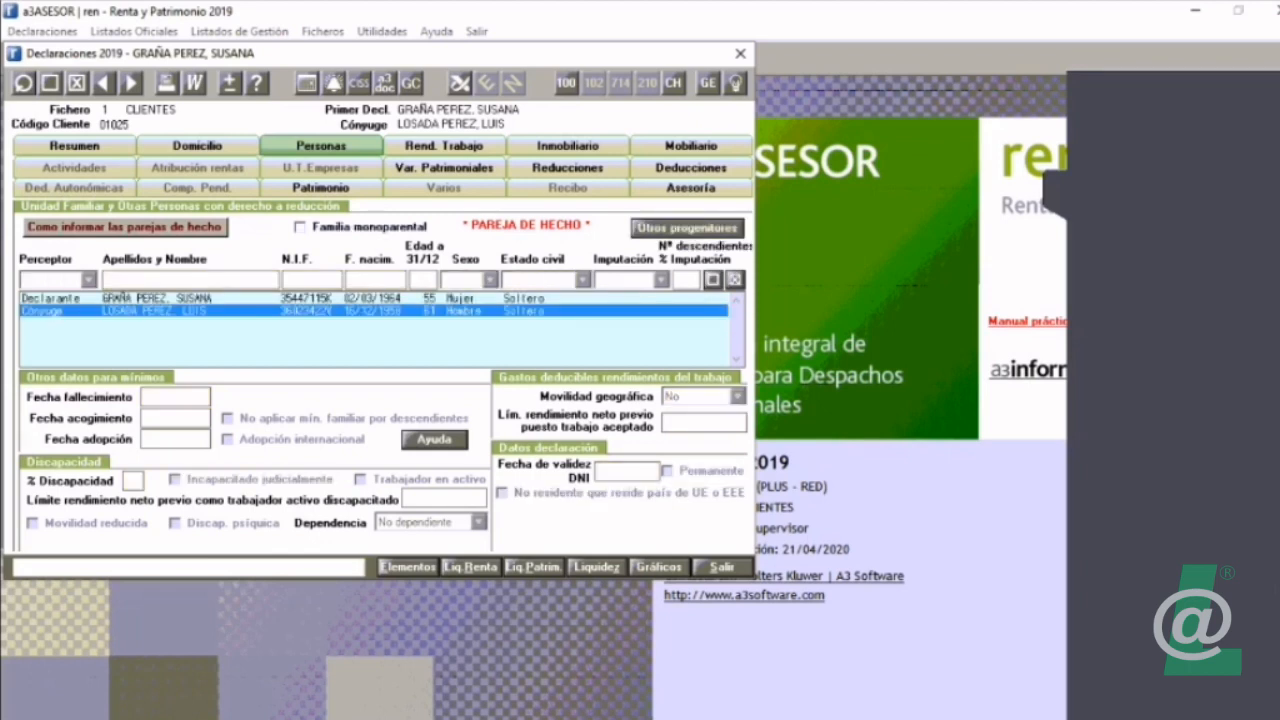
# Step: Set the Estado civil of both the declarant and the spouse back to Casado, saving each line
pyautogui.doubleClick(155, 298)
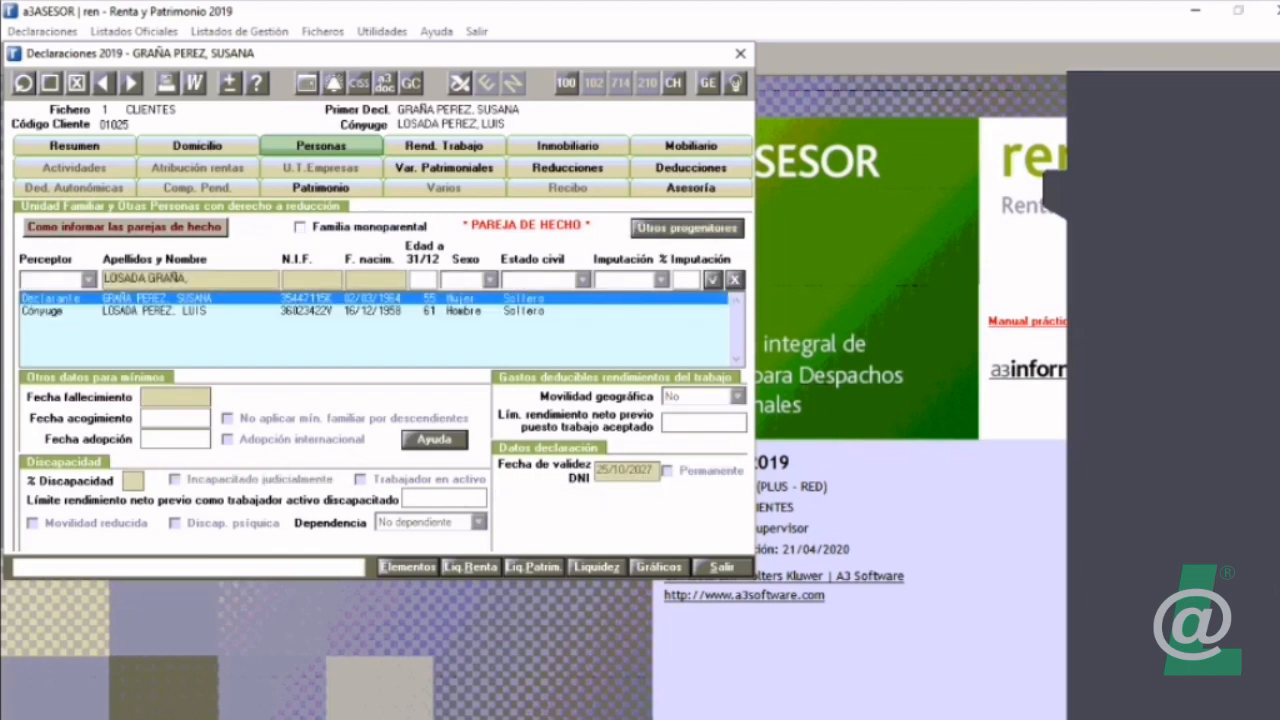
pyautogui.click(583, 280)
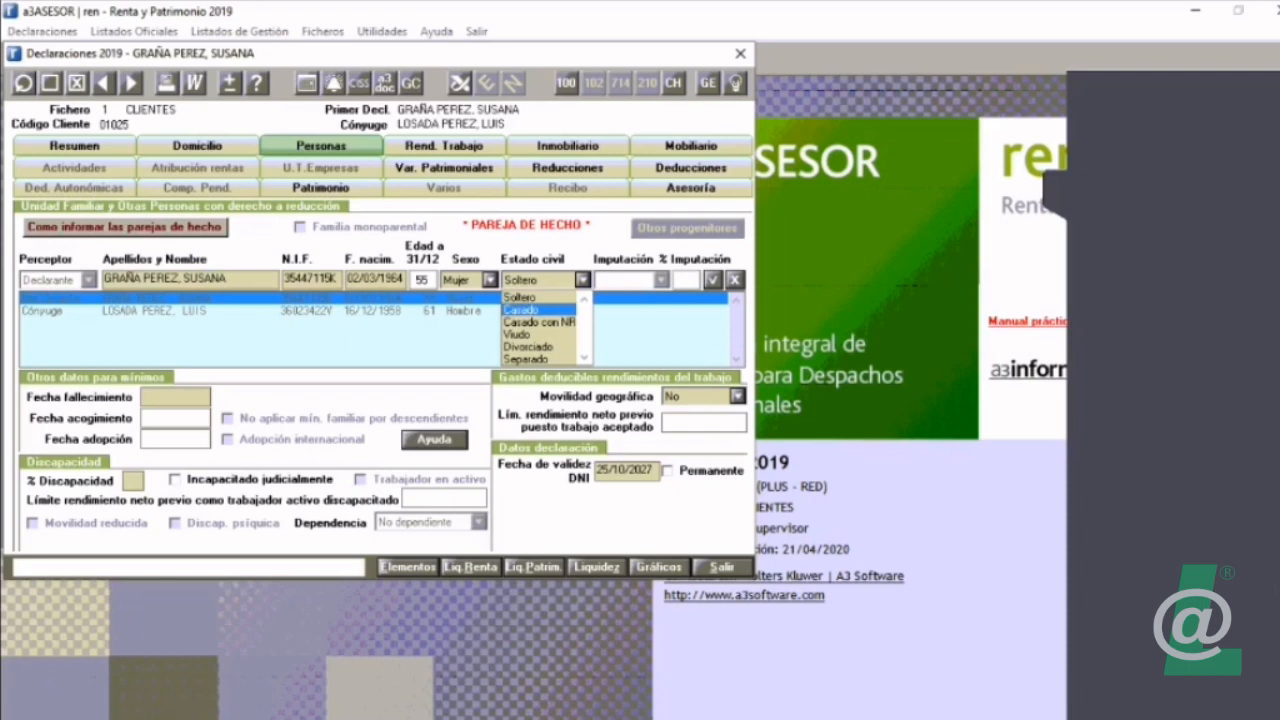
pyautogui.click(522, 310)
pyautogui.click(713, 280)
pyautogui.doubleClick(155, 311)
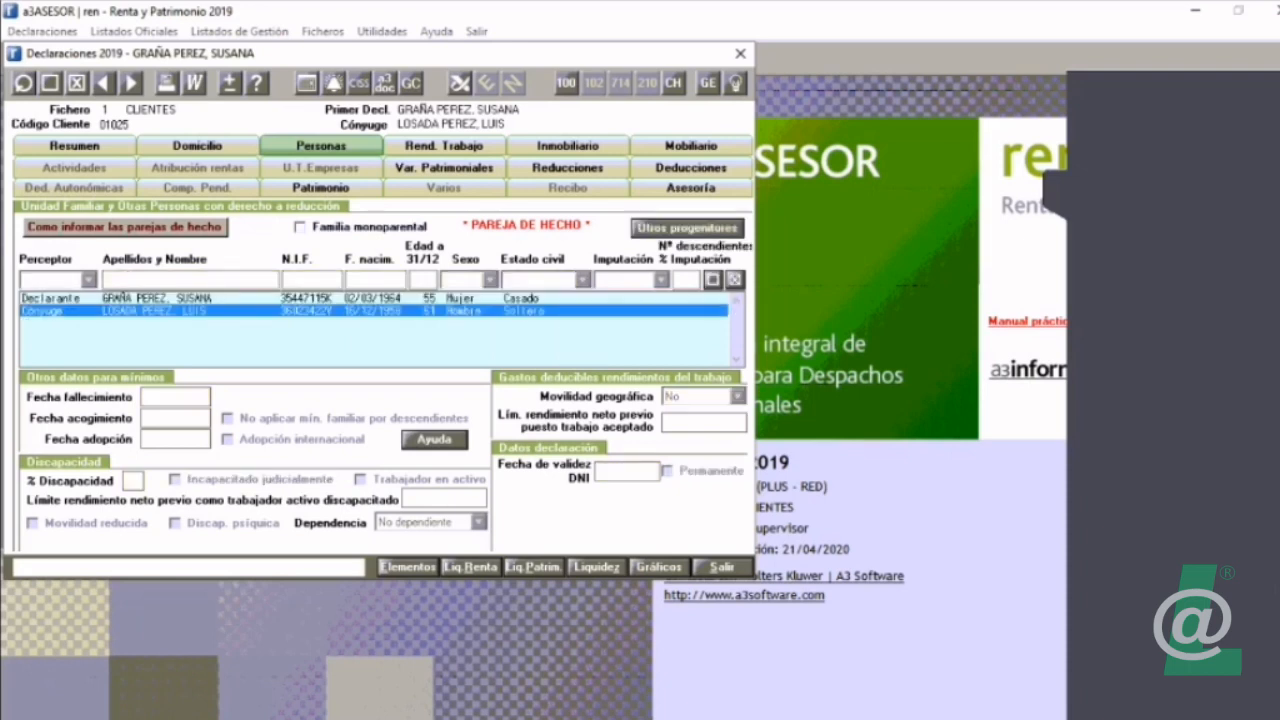
pyautogui.click(583, 280)
pyautogui.click(522, 310)
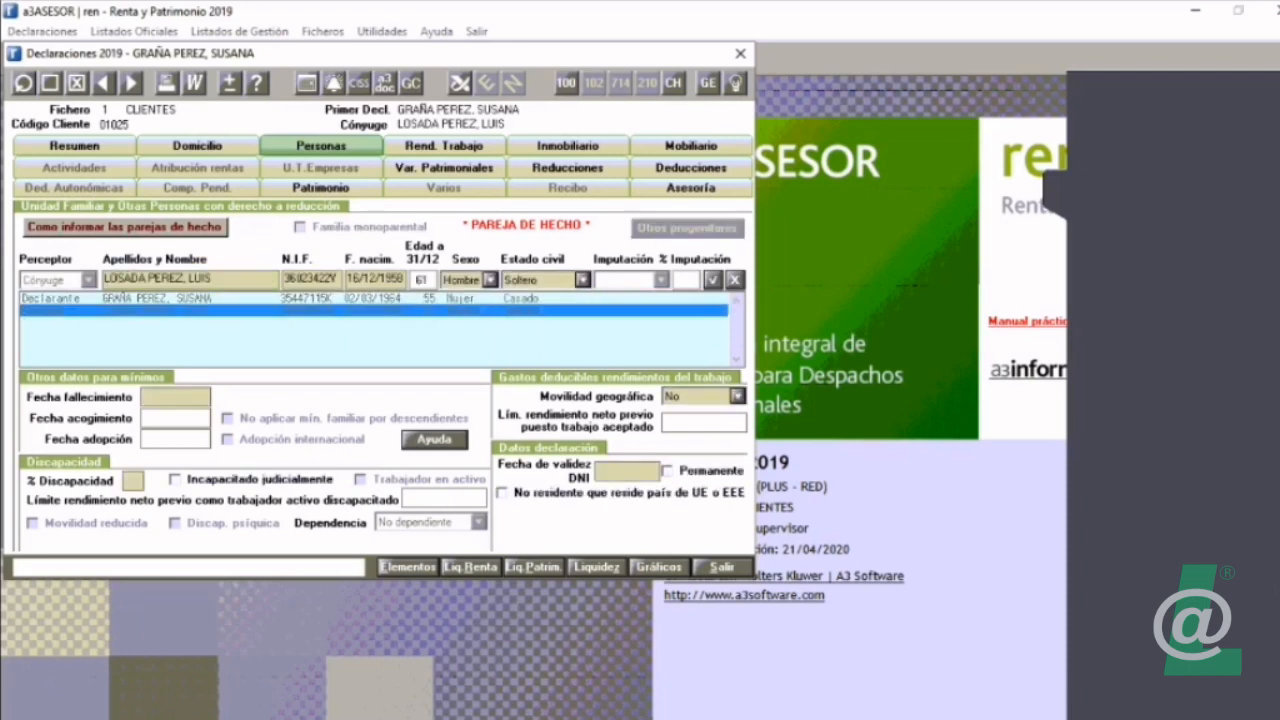
pyautogui.click(713, 280)
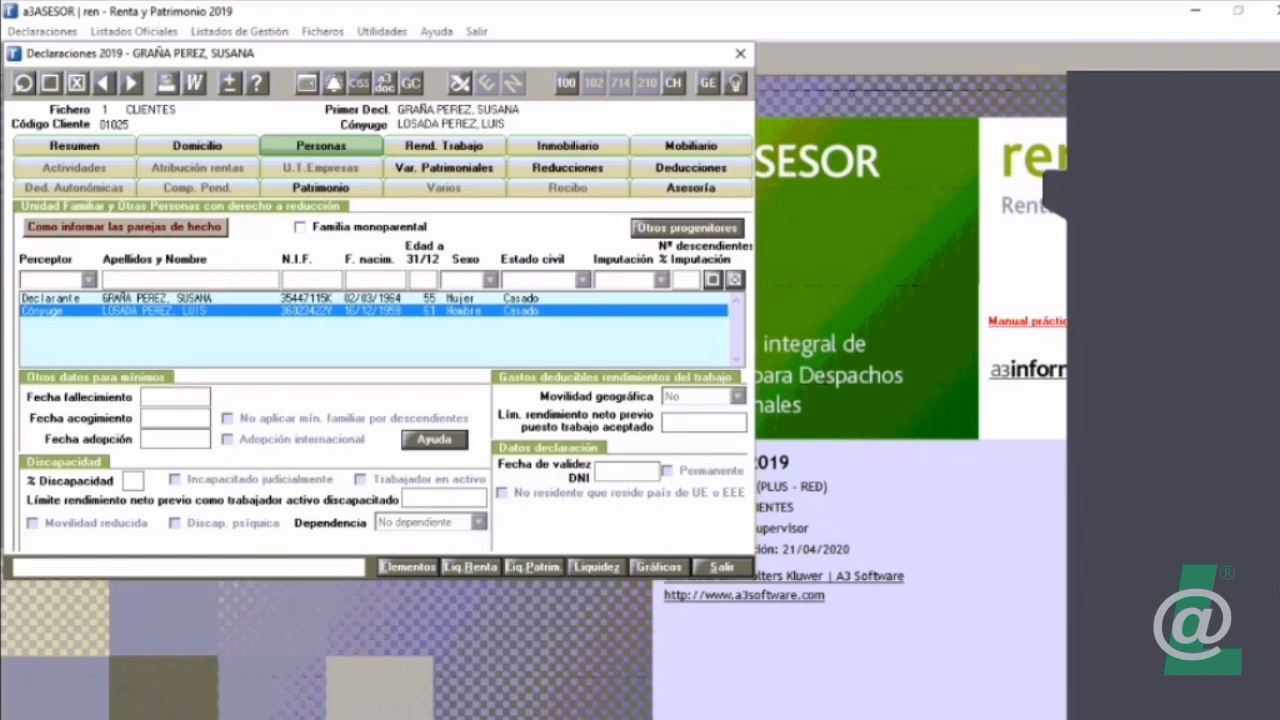
# Step: Add a Hijo to the family unit with the child's full name, N.I.F. and date of birth, and save the line
pyautogui.click(713, 280)
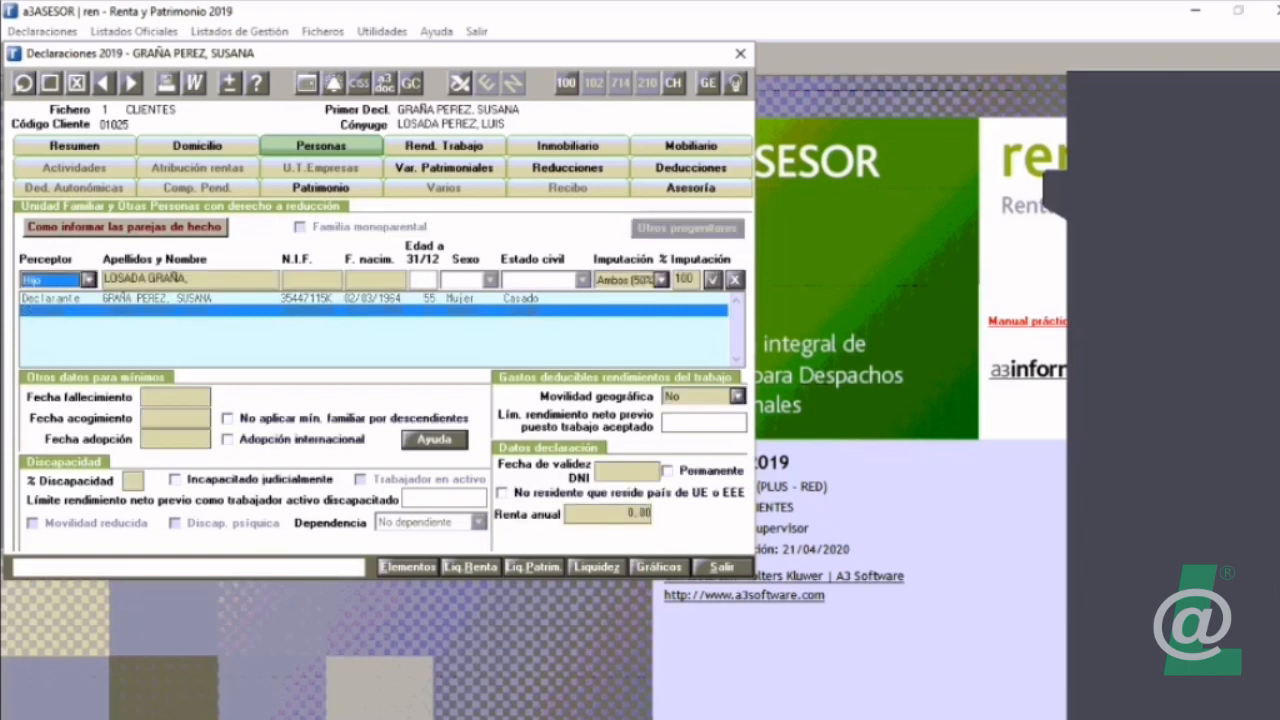
pyautogui.press('Tab')
pyautogui.press('End')
pyautogui.write('ANA')
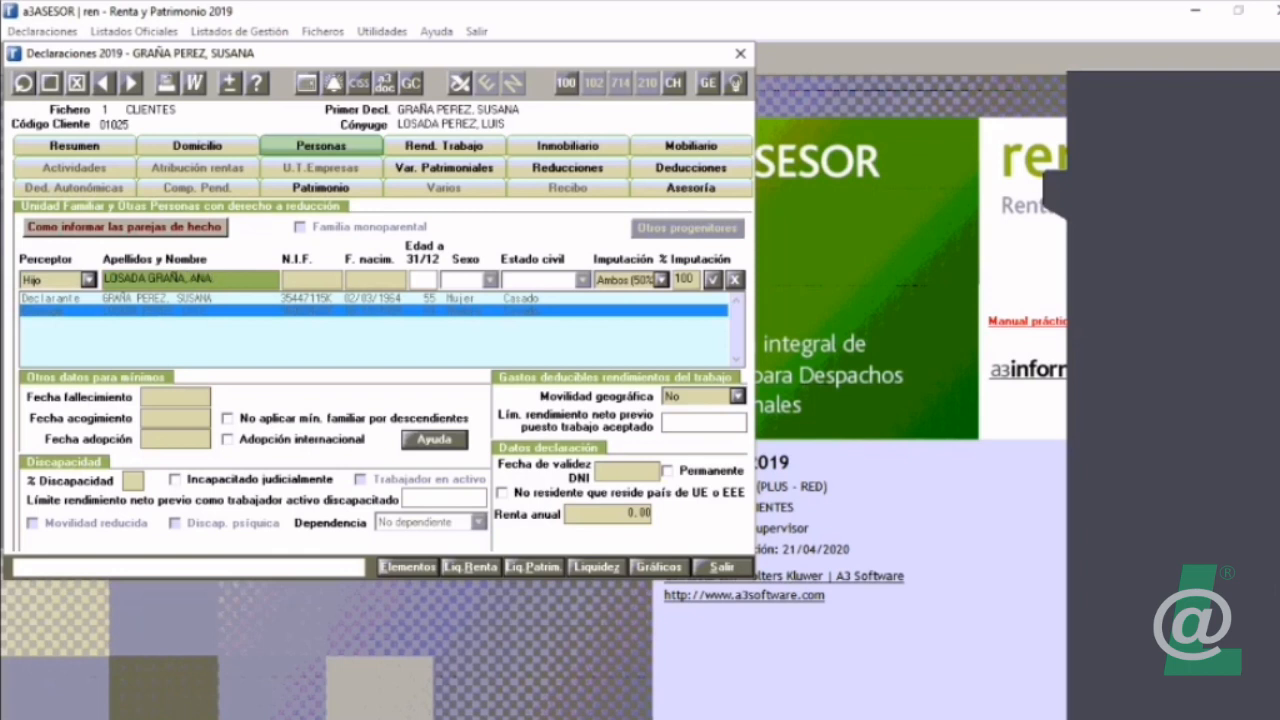
pyautogui.press('Tab')
pyautogui.write('343')
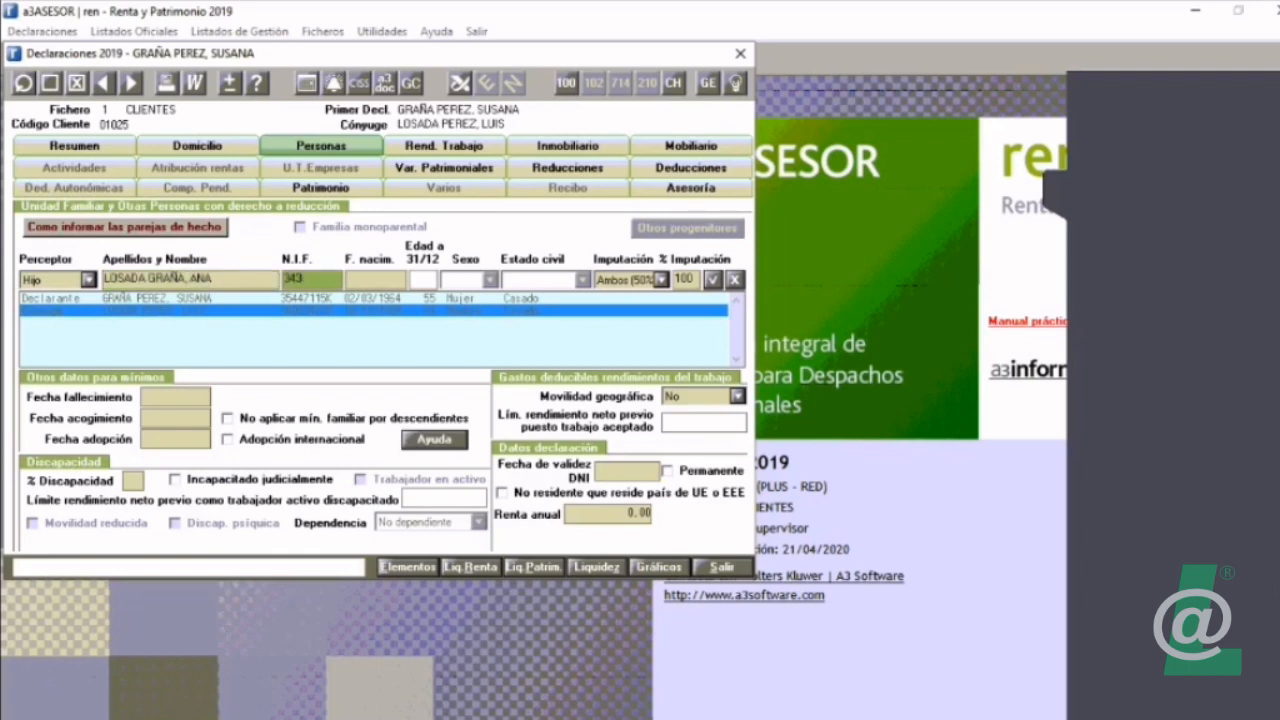
pyautogui.write('4431')
pyautogui.press('Tab')
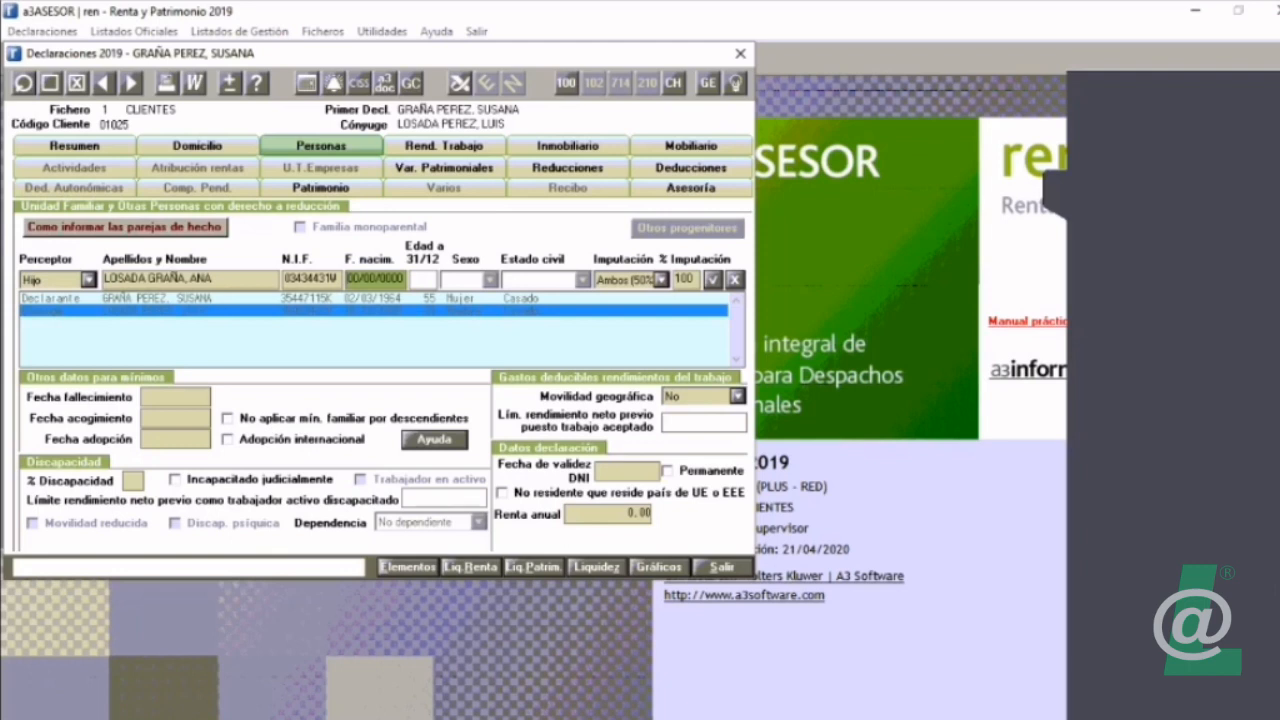
pyautogui.write('0101')
pyautogui.write('5')
pyautogui.press('Return')
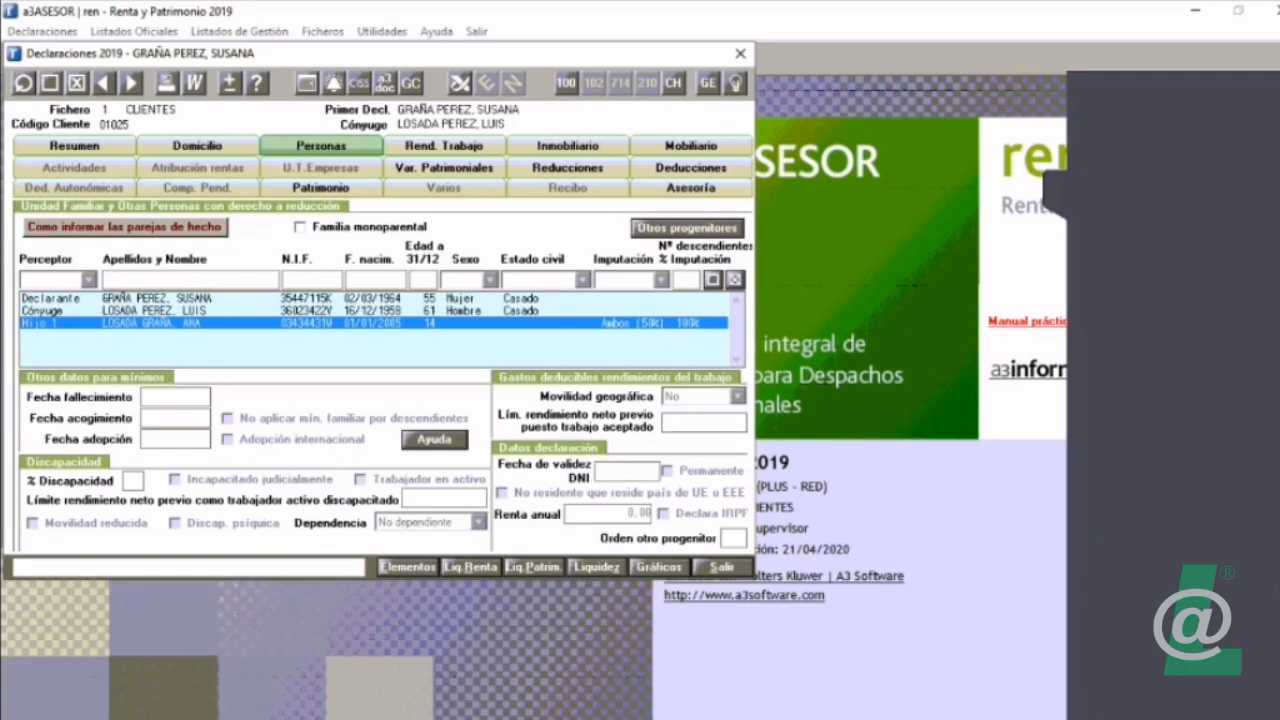
# Step: Start a second Hijo line and enter the child's full name, replacing the proposed second surname
pyautogui.click(713, 280)
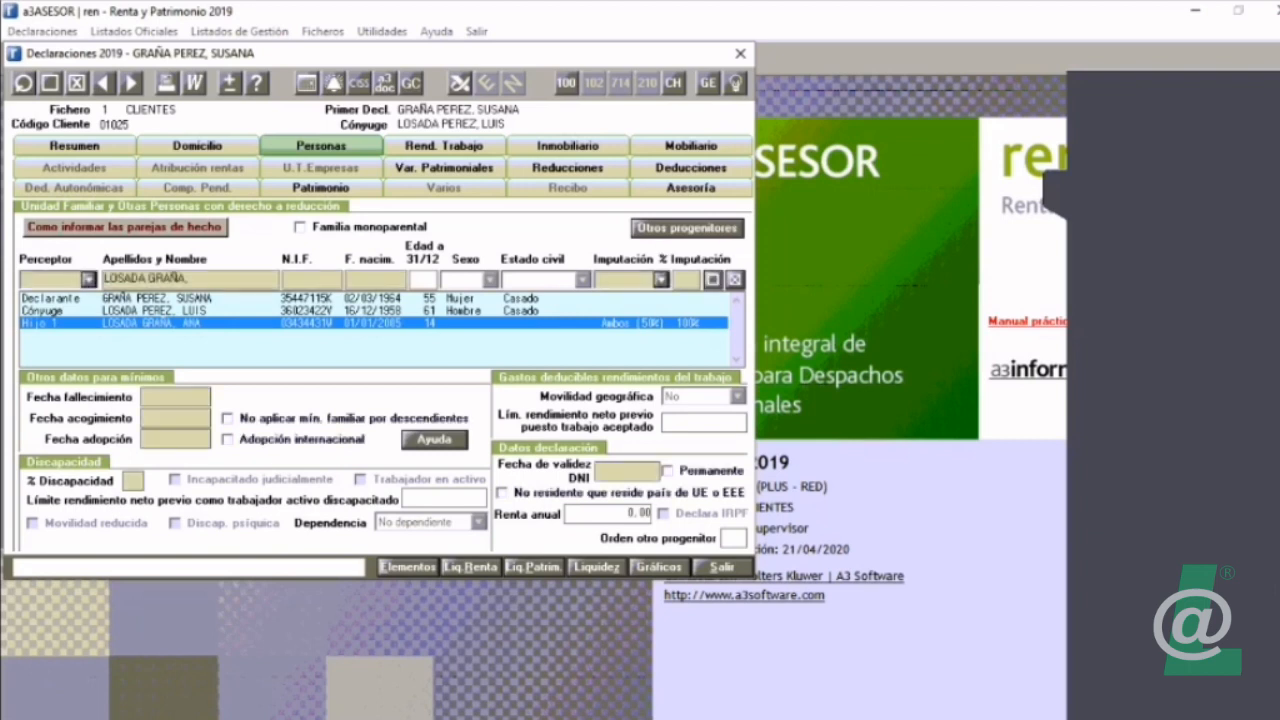
pyautogui.press('Tab')
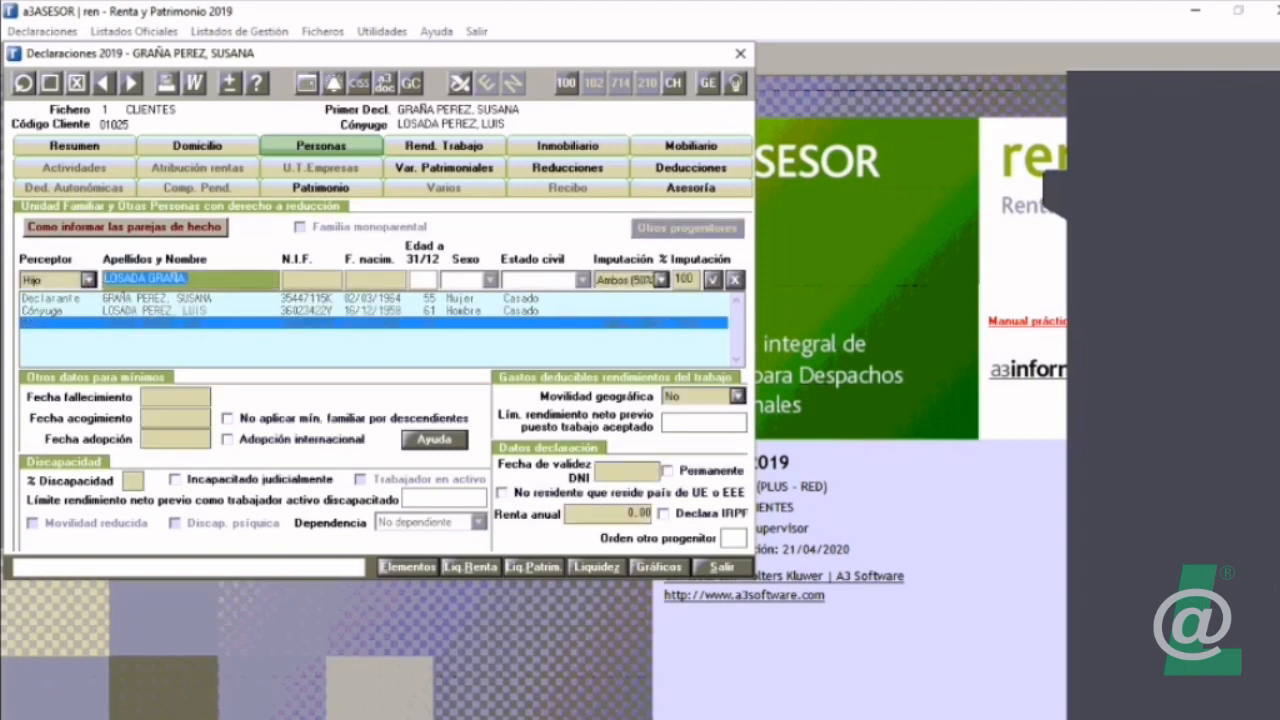
pyautogui.press('End')
pyautogui.press('BackSpace')
pyautogui.press('BackSpace')
pyautogui.press('BackSpace')
pyautogui.press('BackSpace')
pyautogui.press('BackSpace')
pyautogui.press('BackSpace')
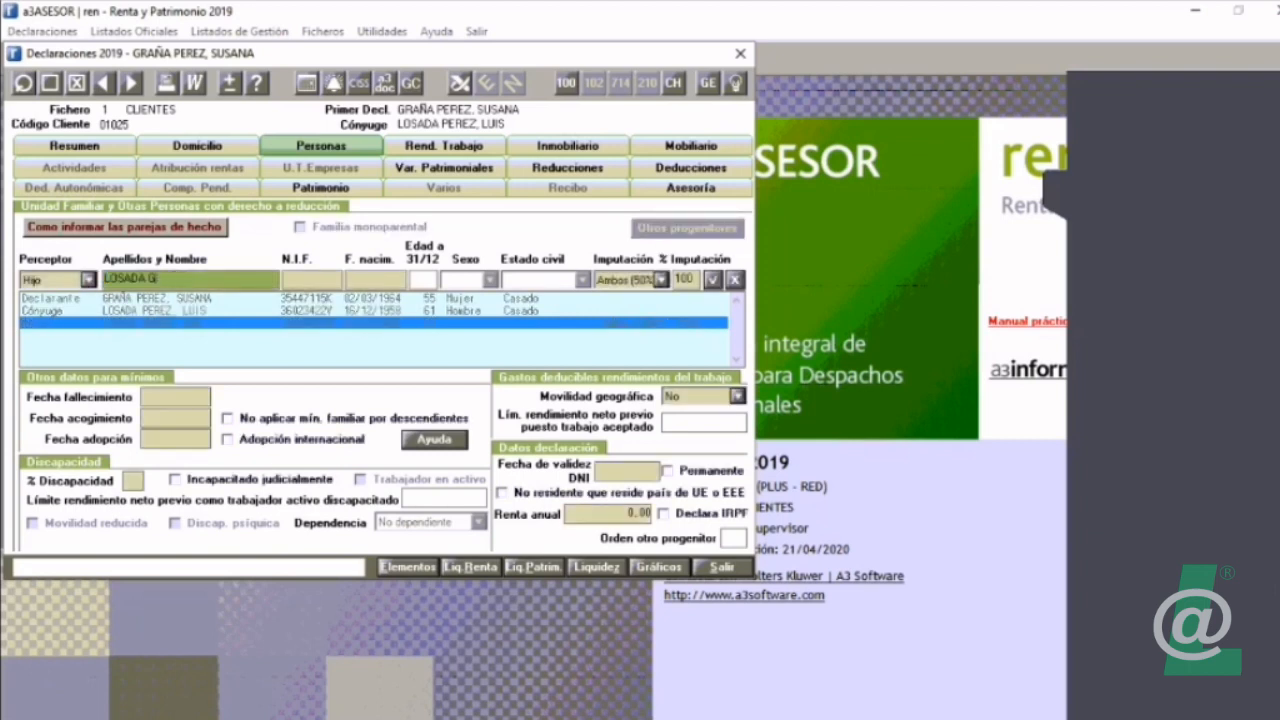
pyautogui.write('PEREZ, JUAN')
# Step: Leave the second child's N.I.F. empty, enter the date of birth and save the line
pyautogui.press('Tab')
pyautogui.press('Tab')
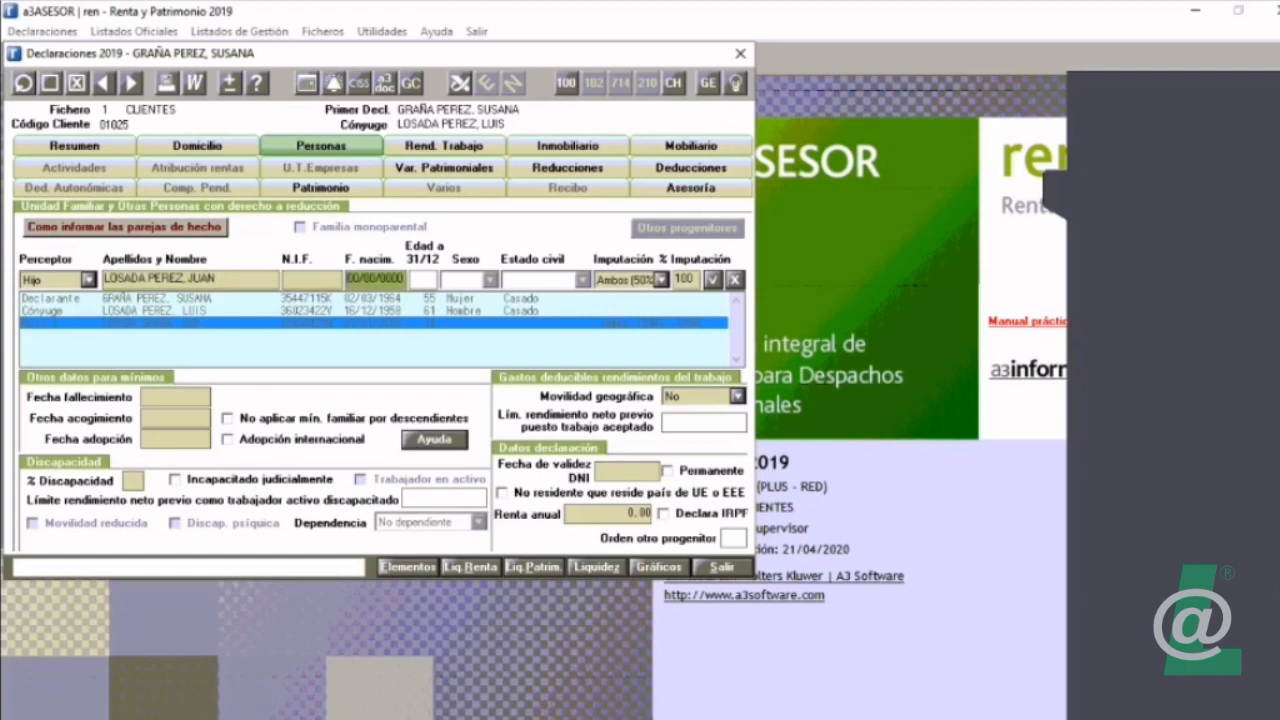
pyautogui.write('01012000')
pyautogui.write('19')
pyautogui.click(713, 280)
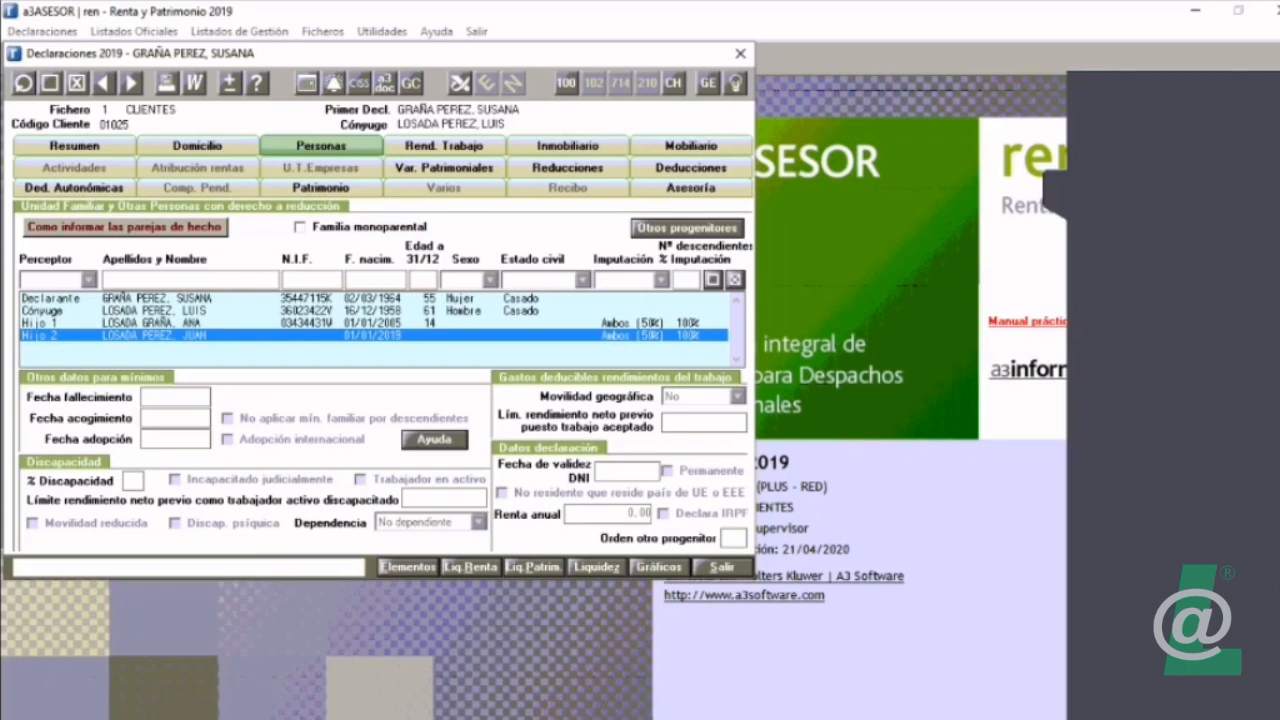
# Step: View the second child's line and the Otros progenitores data, leaving both without changes
pyautogui.doubleClick(155, 335)
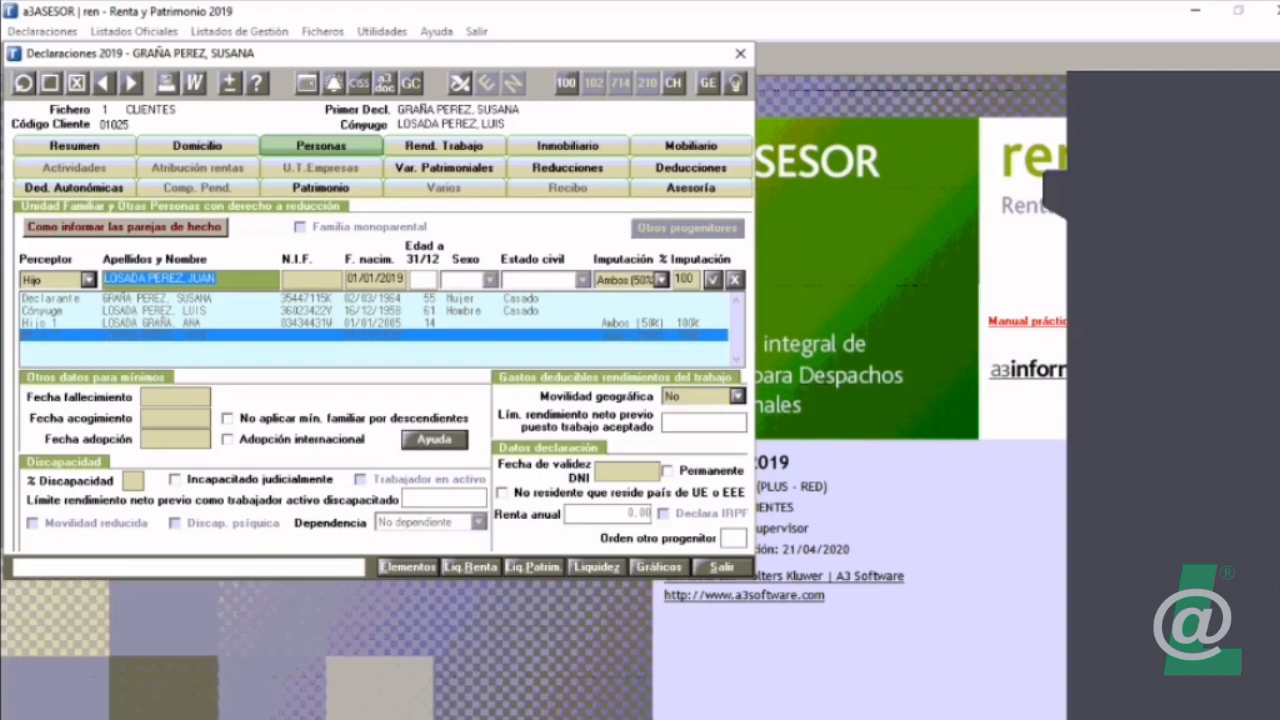
pyautogui.press('Escape')
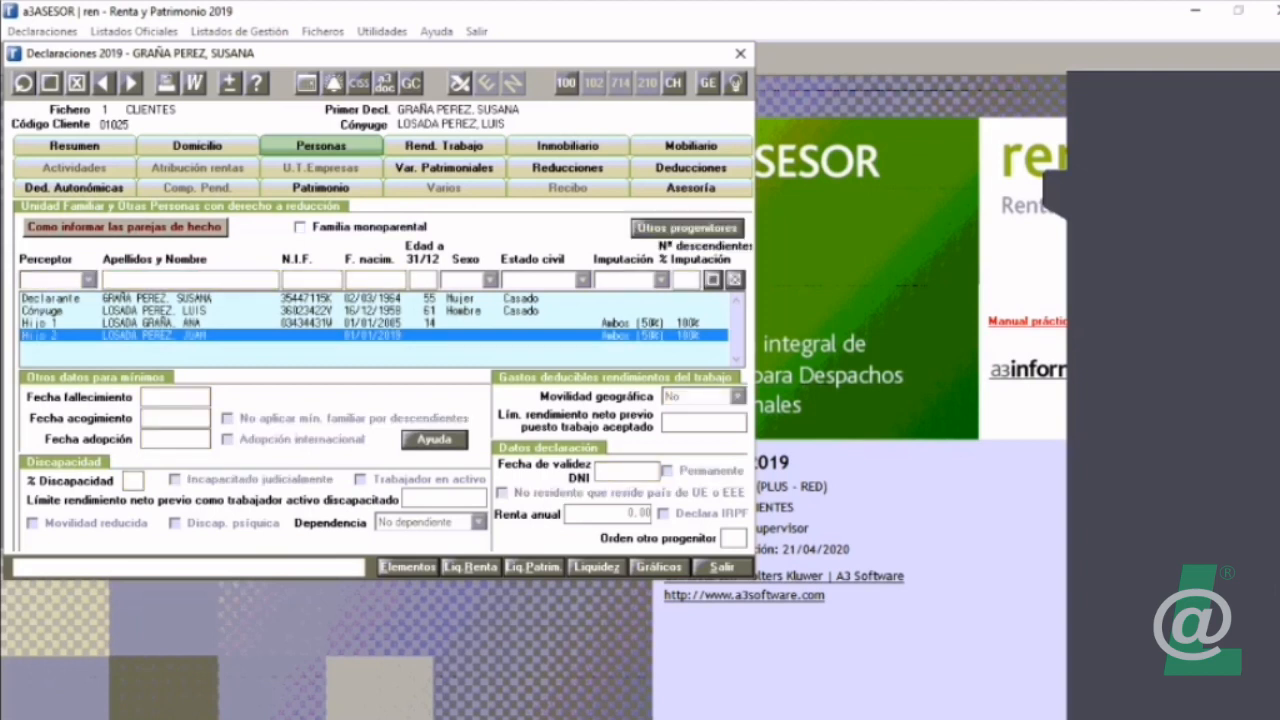
pyautogui.click(687, 228)
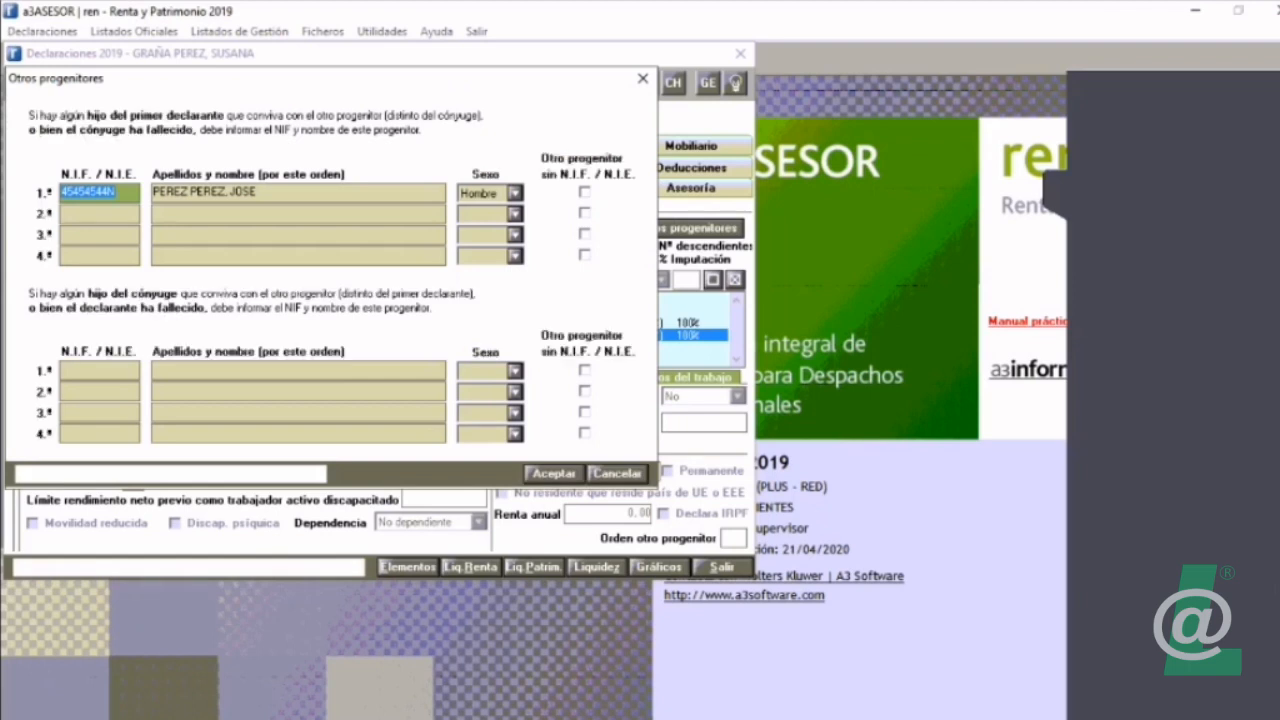
pyautogui.press('Escape')
# Step: Set the second child's Imputación to Cónyuge and save the line
pyautogui.doubleClick(155, 335)
pyautogui.click(661, 280)
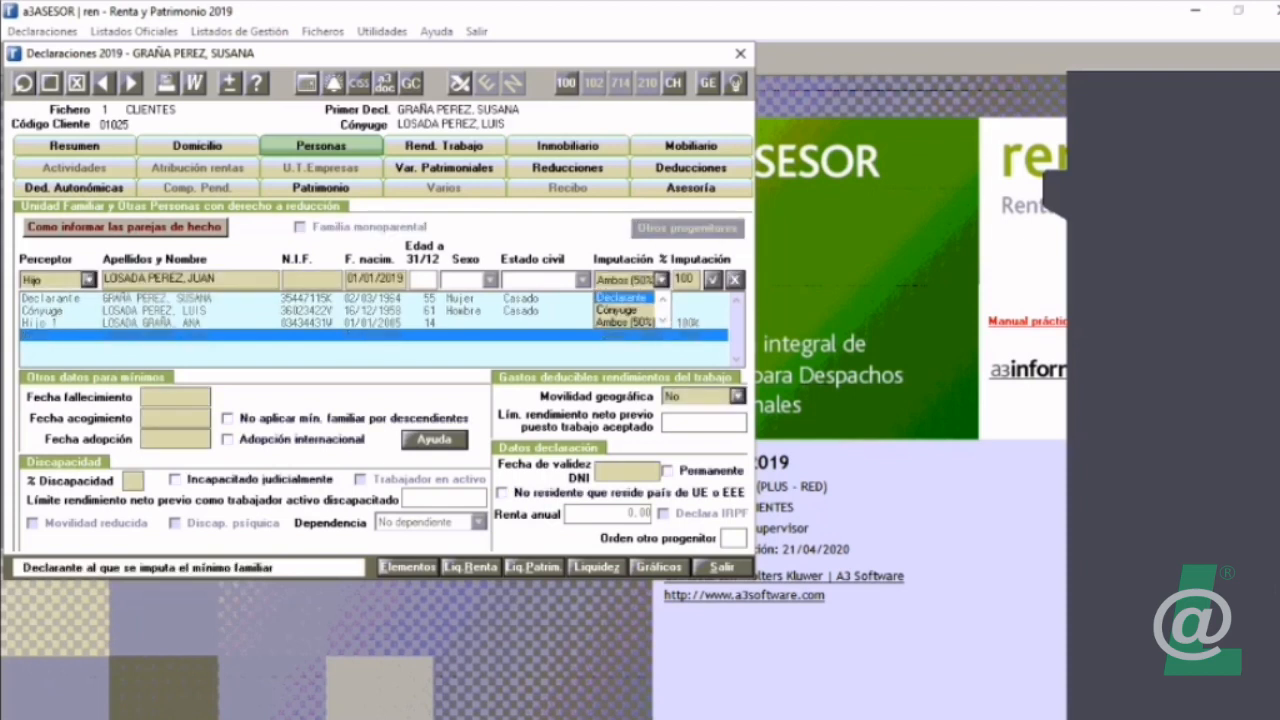
pyautogui.press('Down')
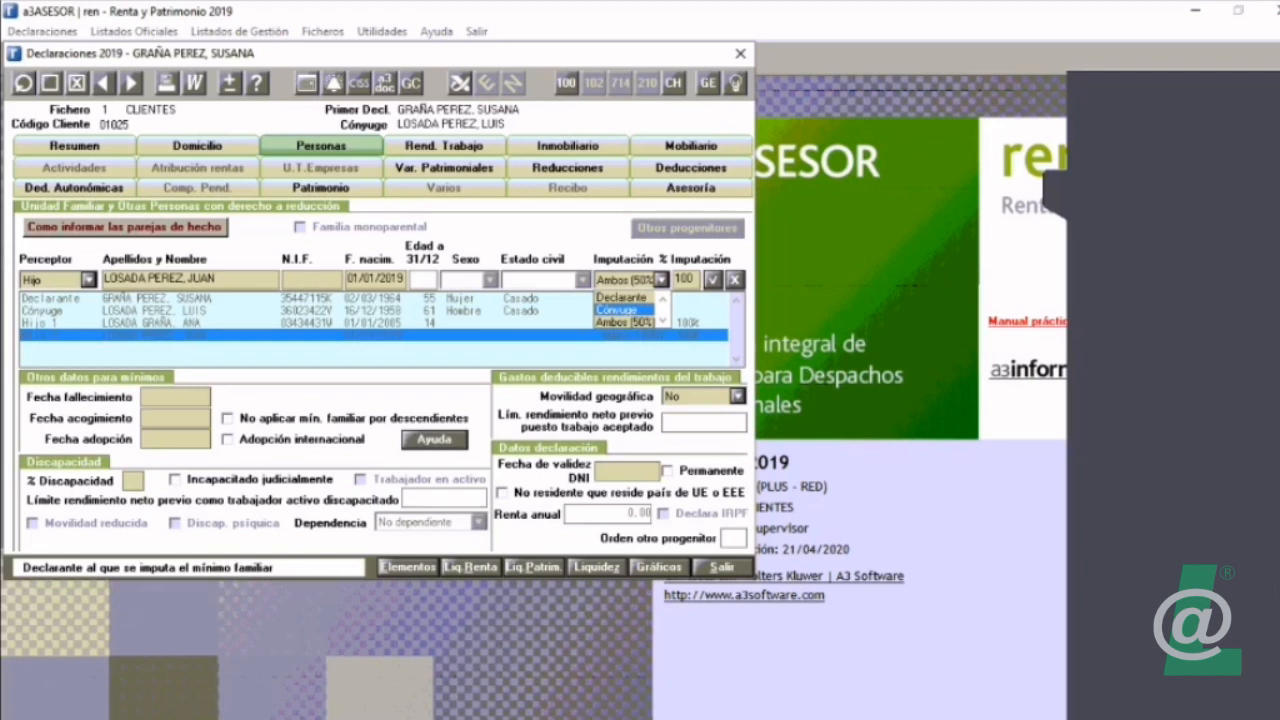
pyautogui.click(617, 310)
pyautogui.click(713, 280)
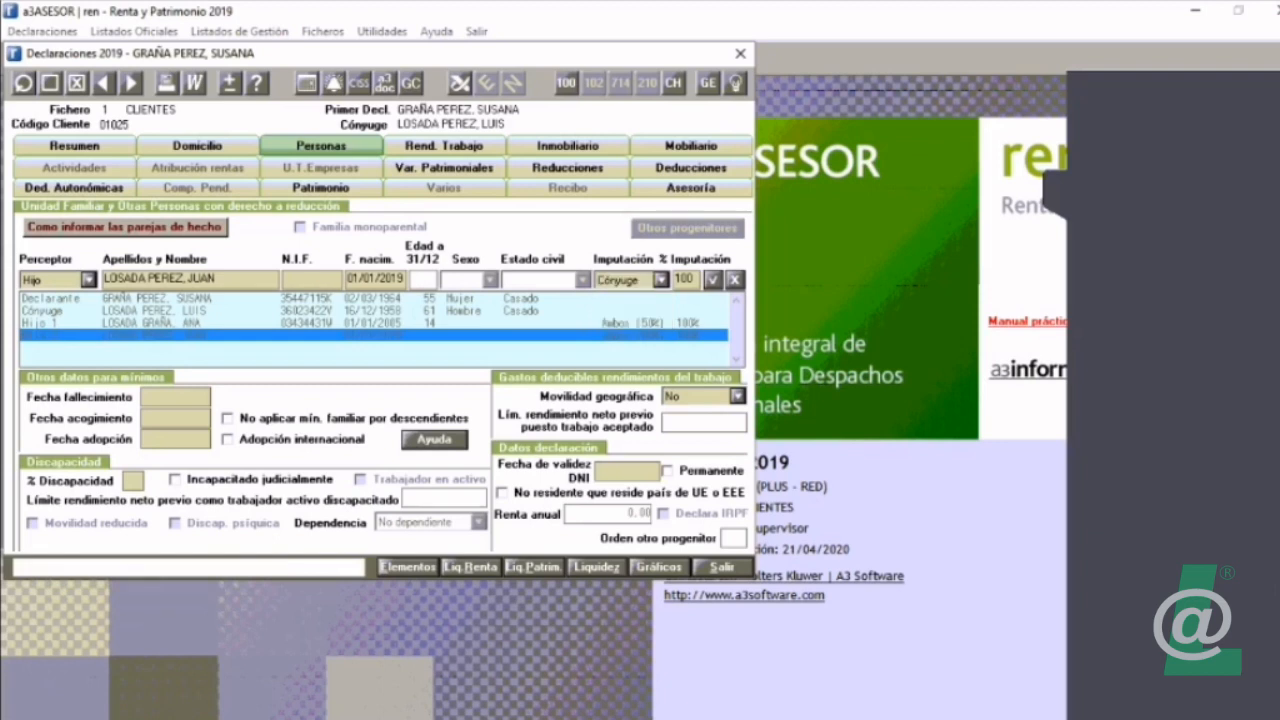
# Step: Set the second child's % Imputación to 50 and save the line
pyautogui.doubleClick(155, 335)
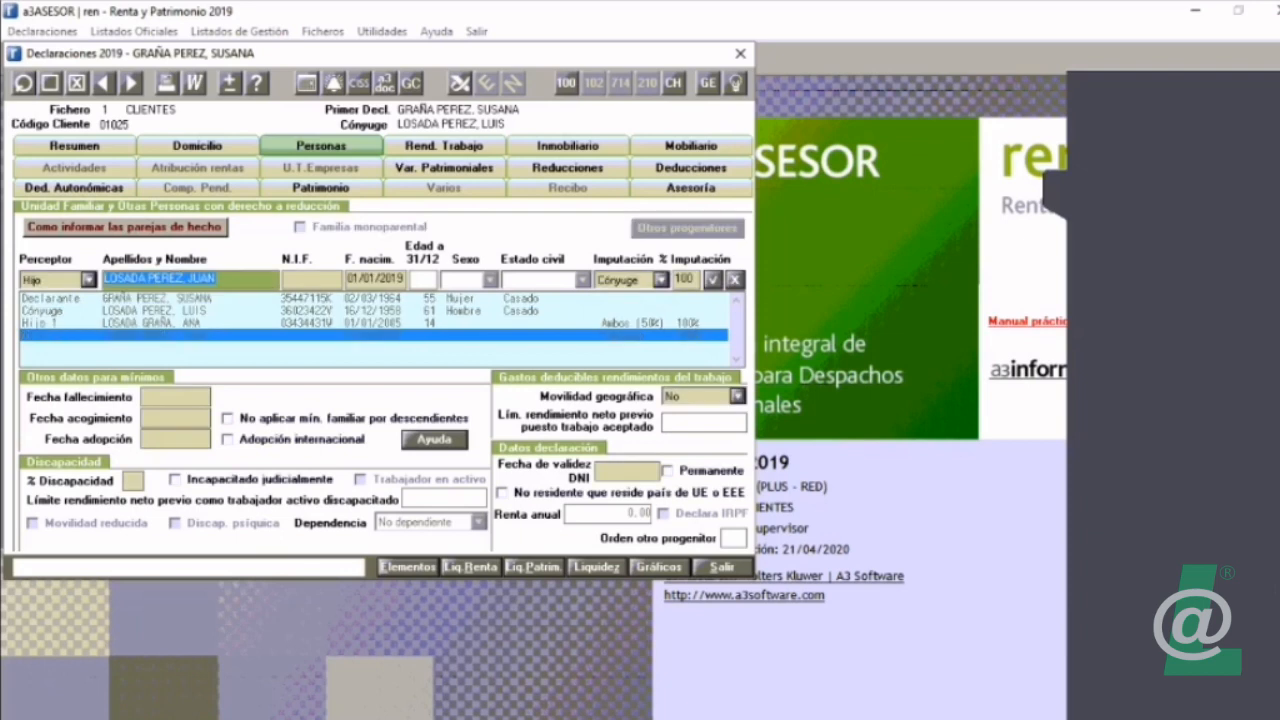
pyautogui.click(684, 280)
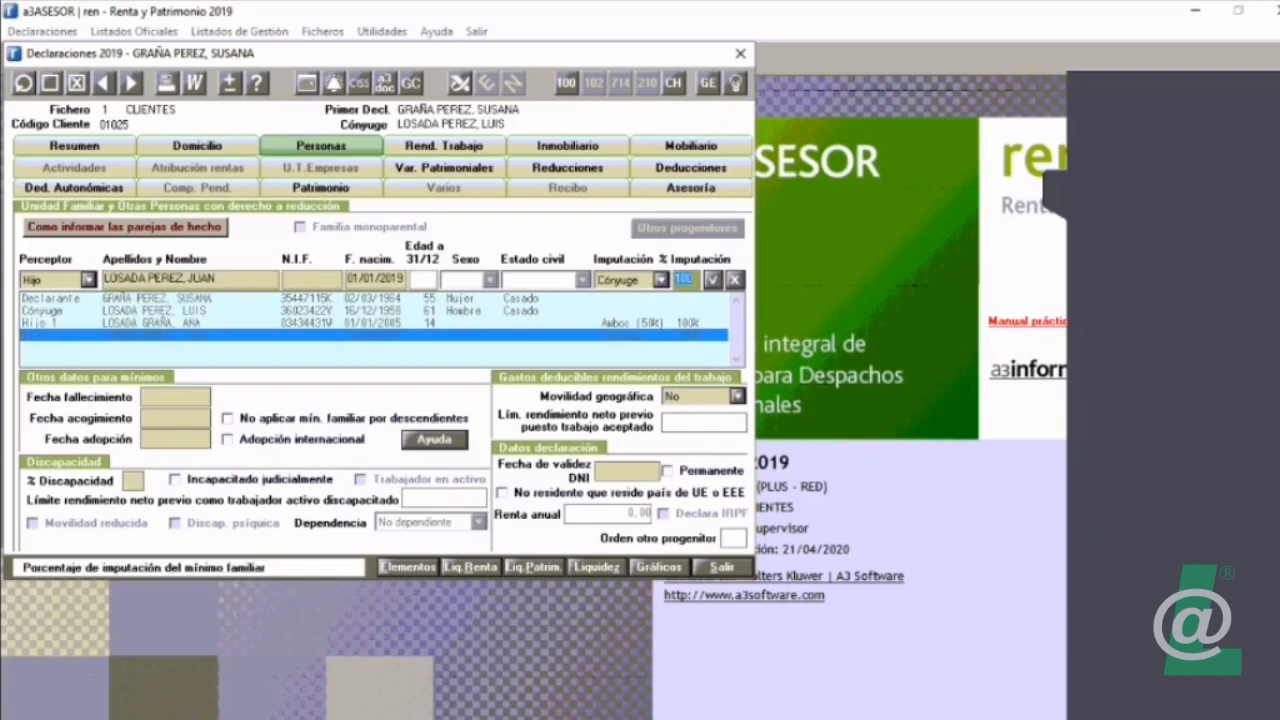
pyautogui.write('50')
pyautogui.press('Return')
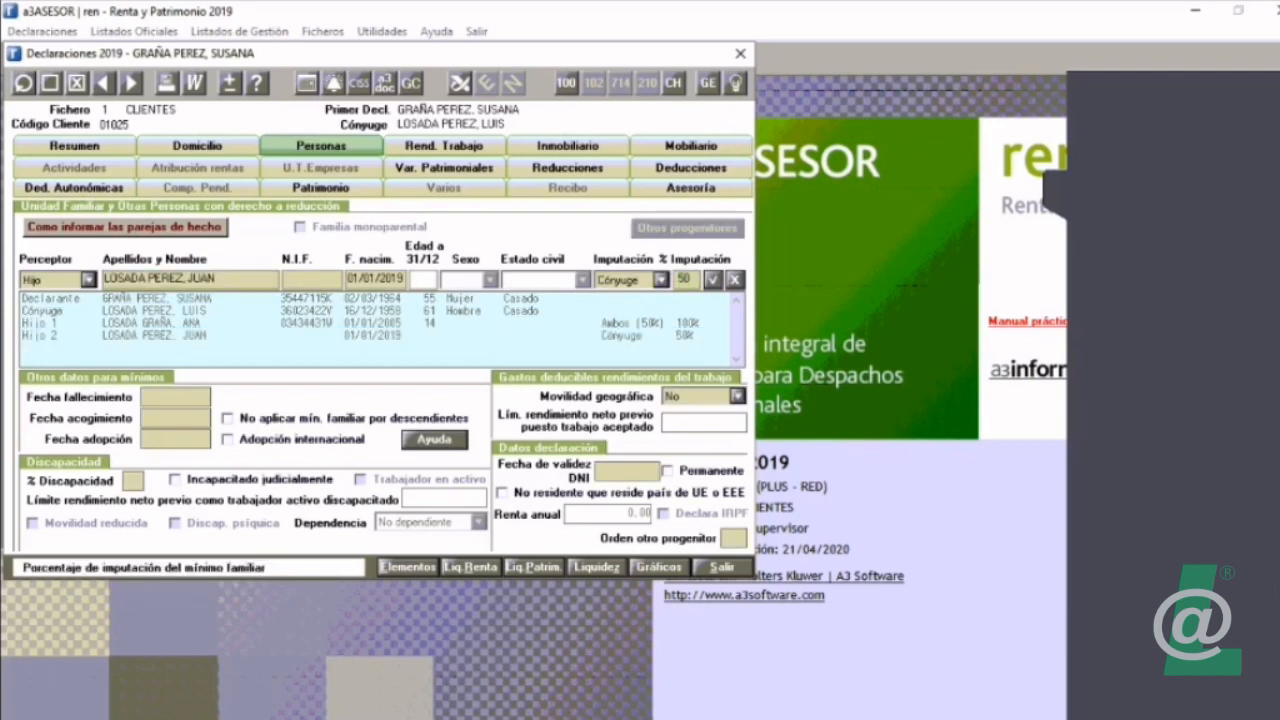
# Step: Check the second child's Orden otro progenitor field and the numbered parents in Otros progenitores, cancelling without changes
pyautogui.doubleClick(155, 335)
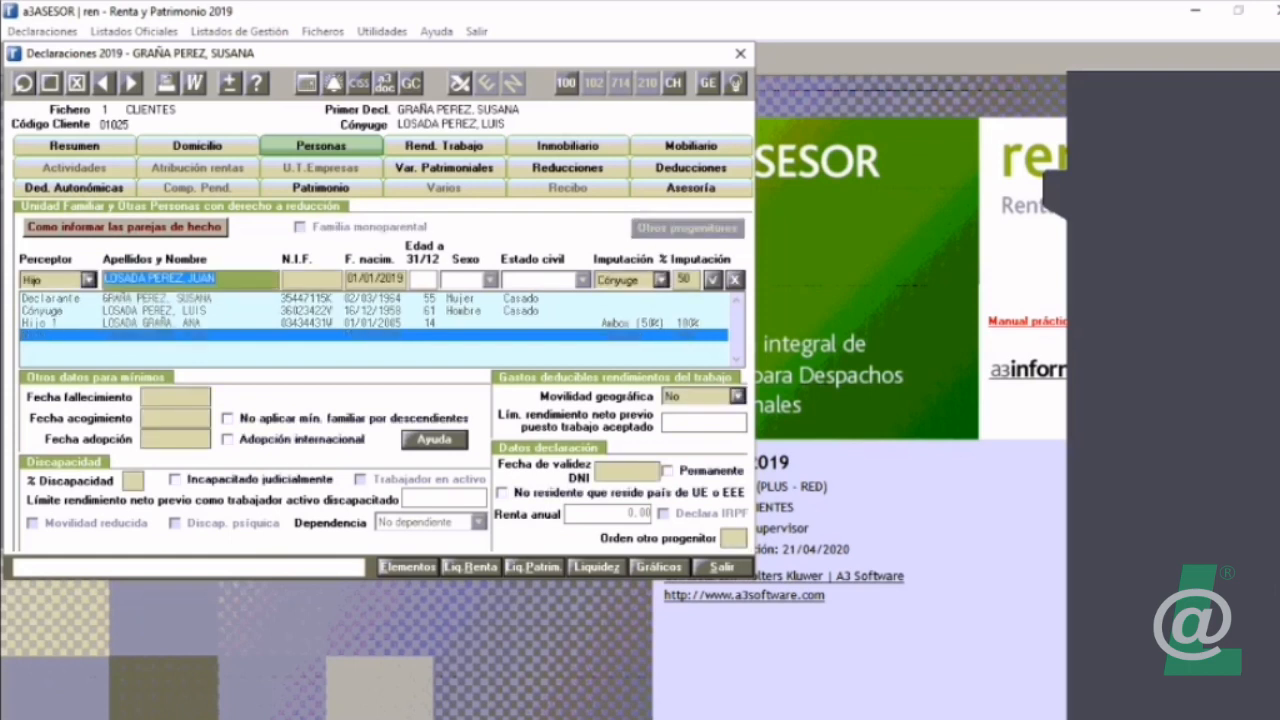
pyautogui.click(733, 538)
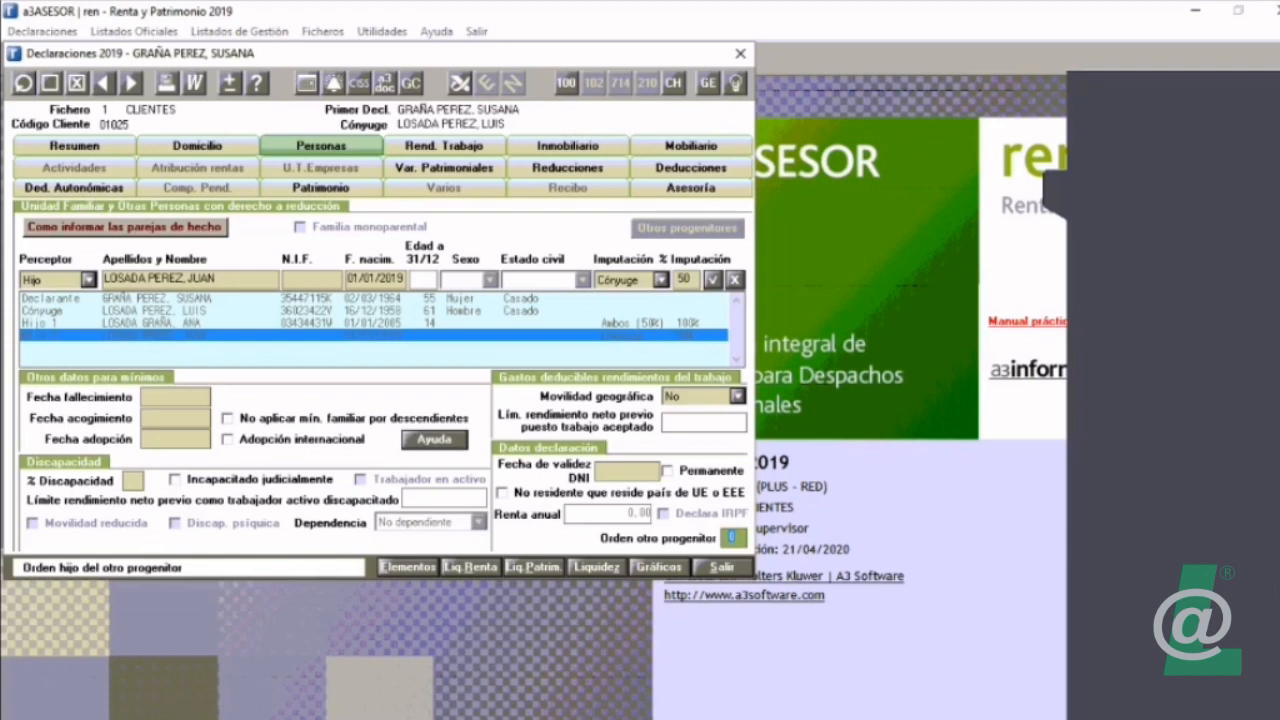
pyautogui.click(712, 280)
pyautogui.click(687, 228)
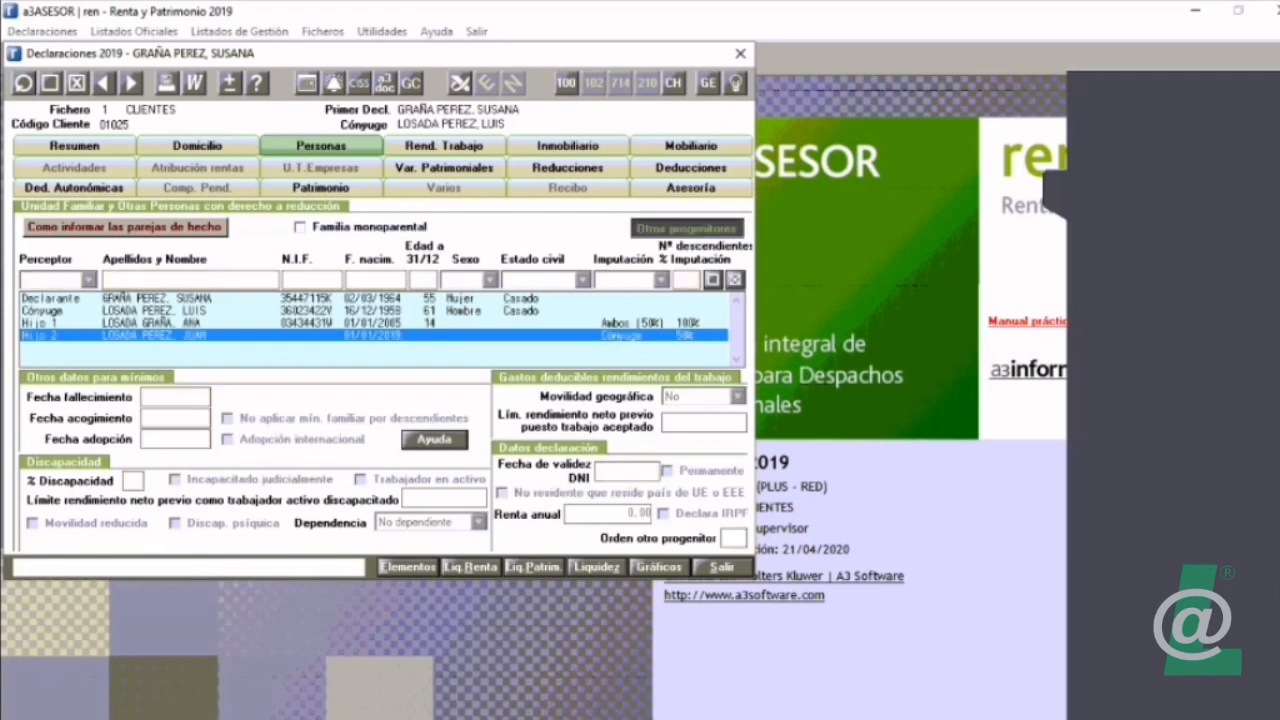
pyautogui.click(100, 214)
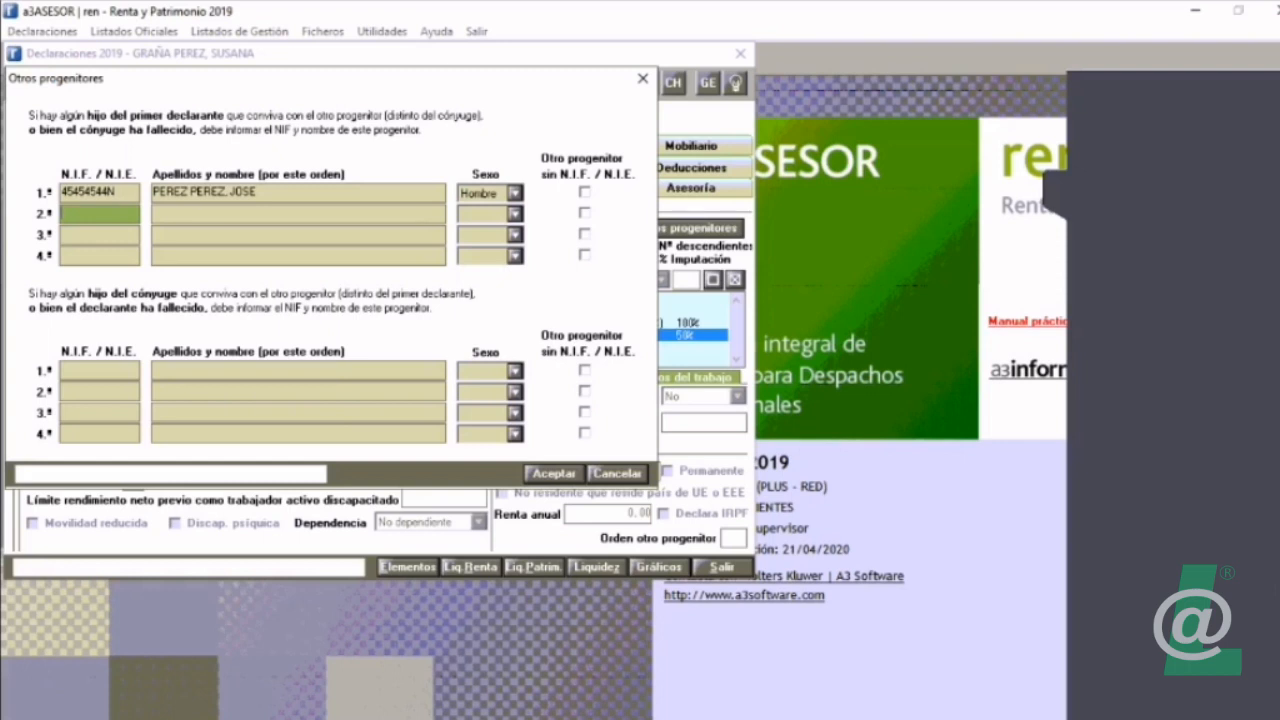
pyautogui.click(616, 473)
# Step: Set the second child's Orden otro progenitor to 1 and save the line
pyautogui.doubleClick(190, 336)
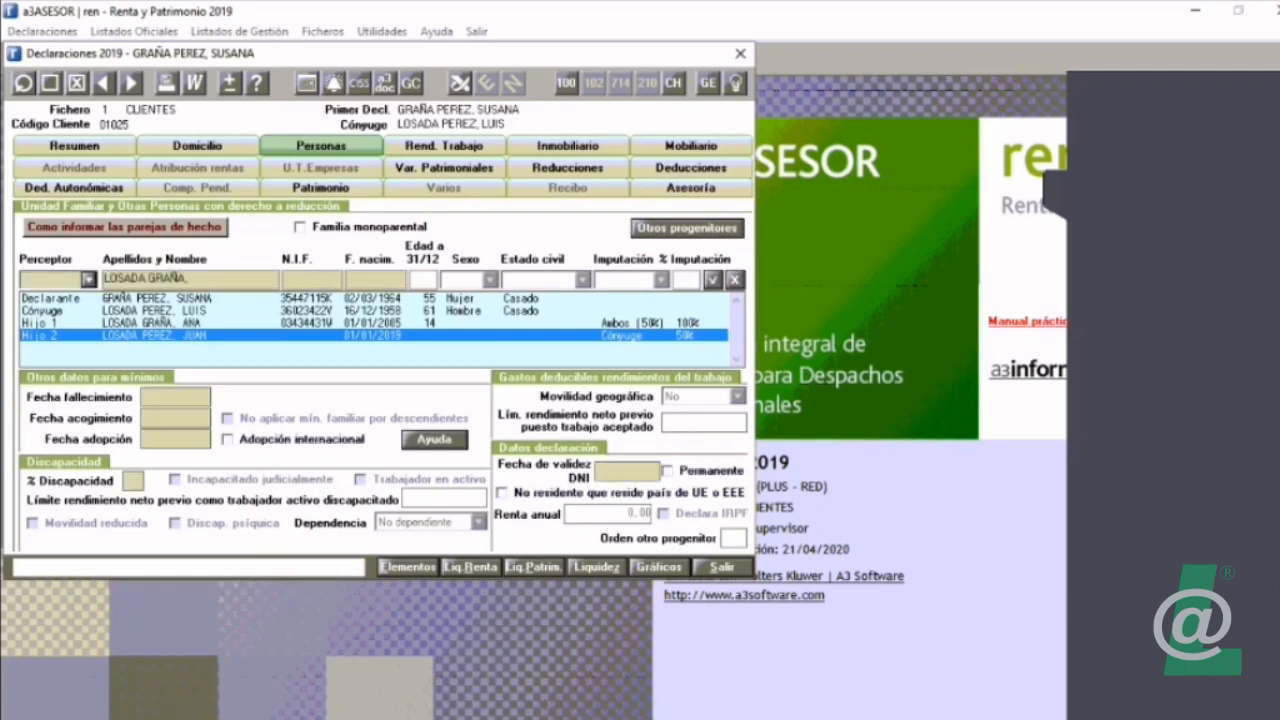
pyautogui.click(733, 538)
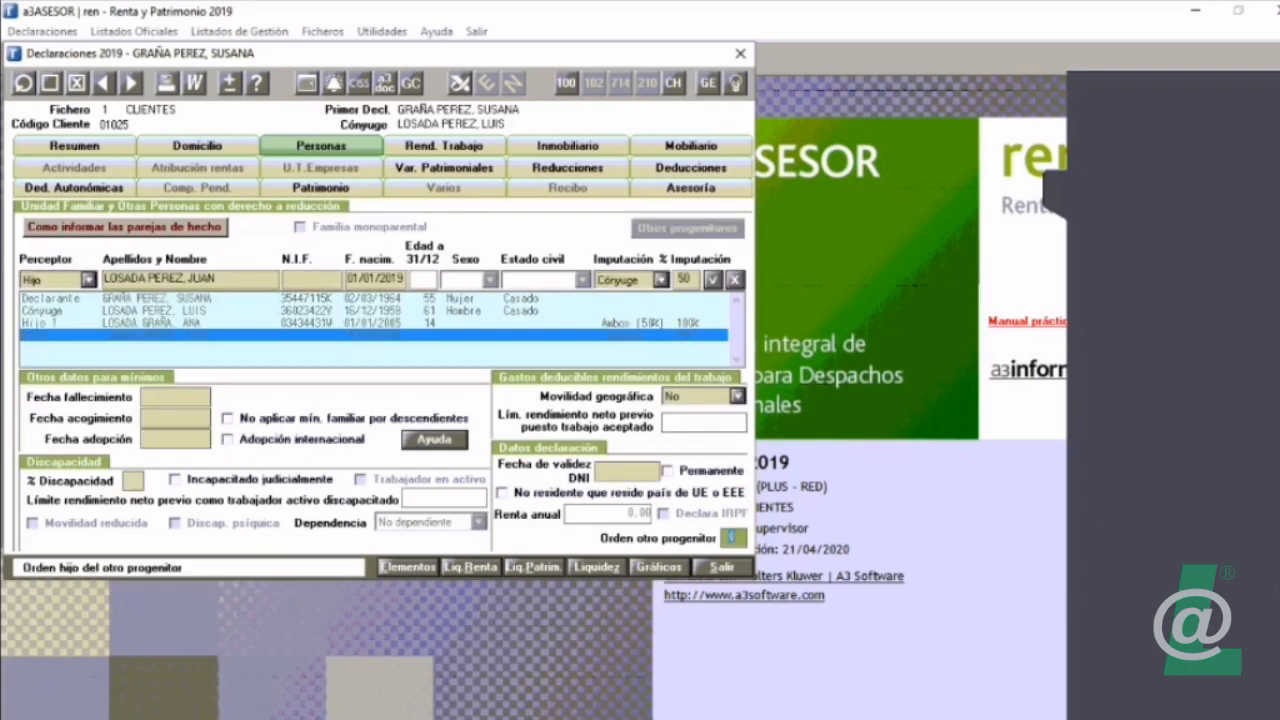
pyautogui.write('1')
pyautogui.press('Return')
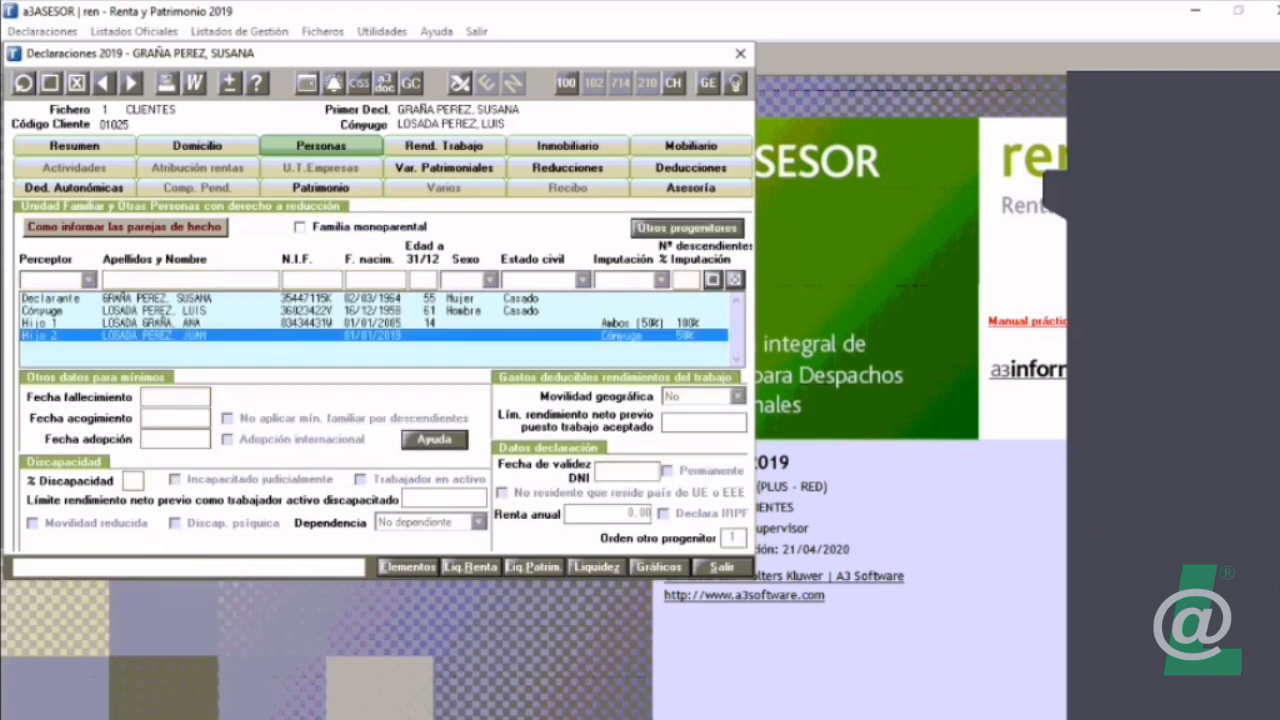
# Step: Review the declarant's DNI validity date, % Discapacidad and Movilidad geográfica options in the Personas line, and save it without changes
pyautogui.doubleClick(157, 299)
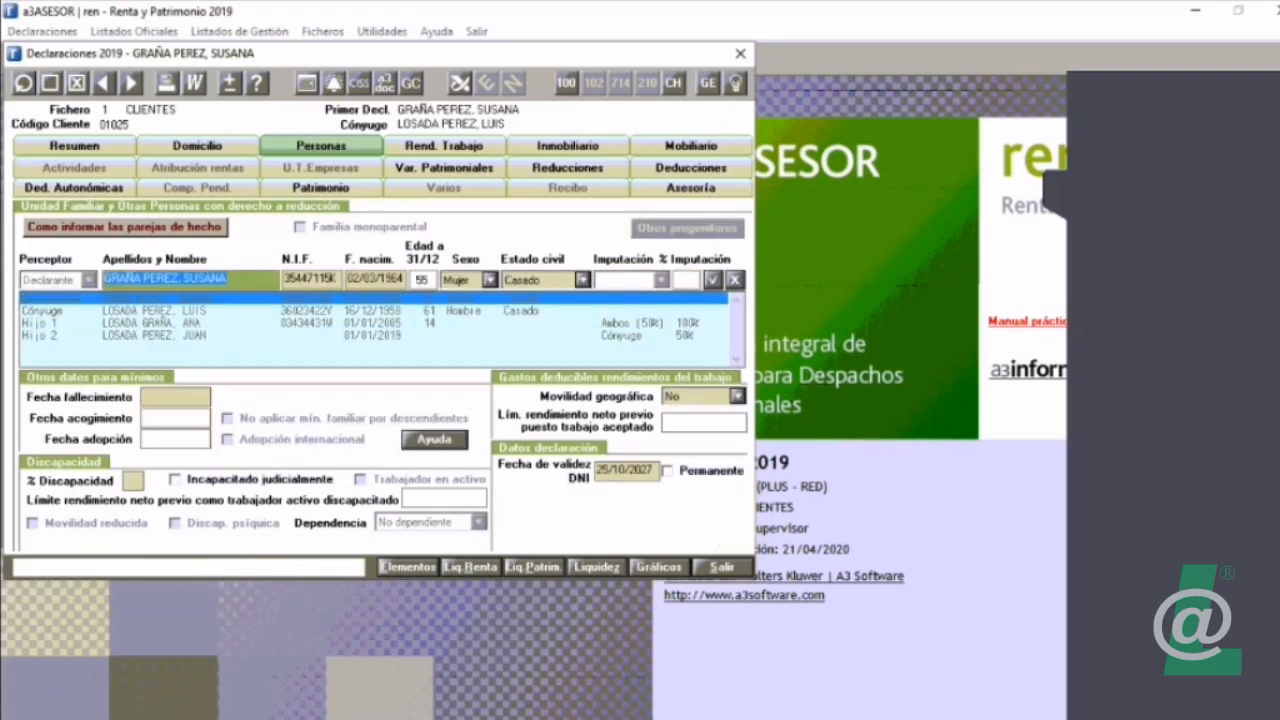
pyautogui.click(627, 470)
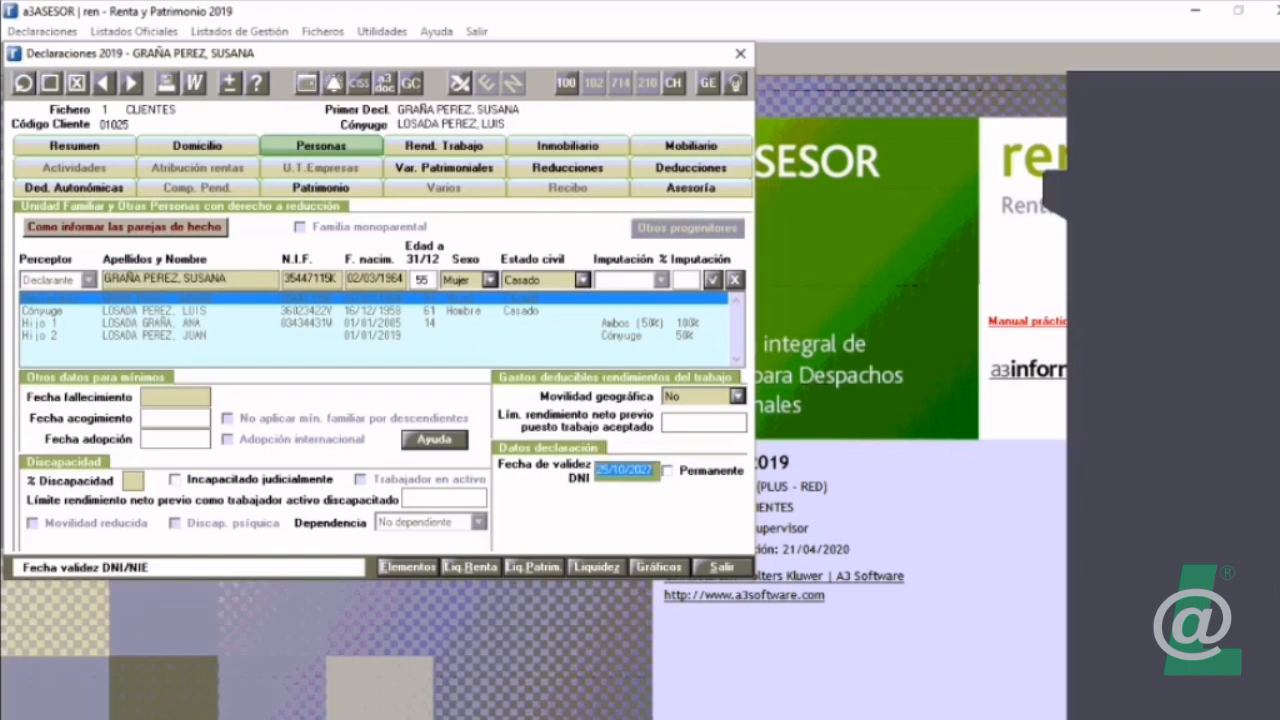
pyautogui.click(133, 481)
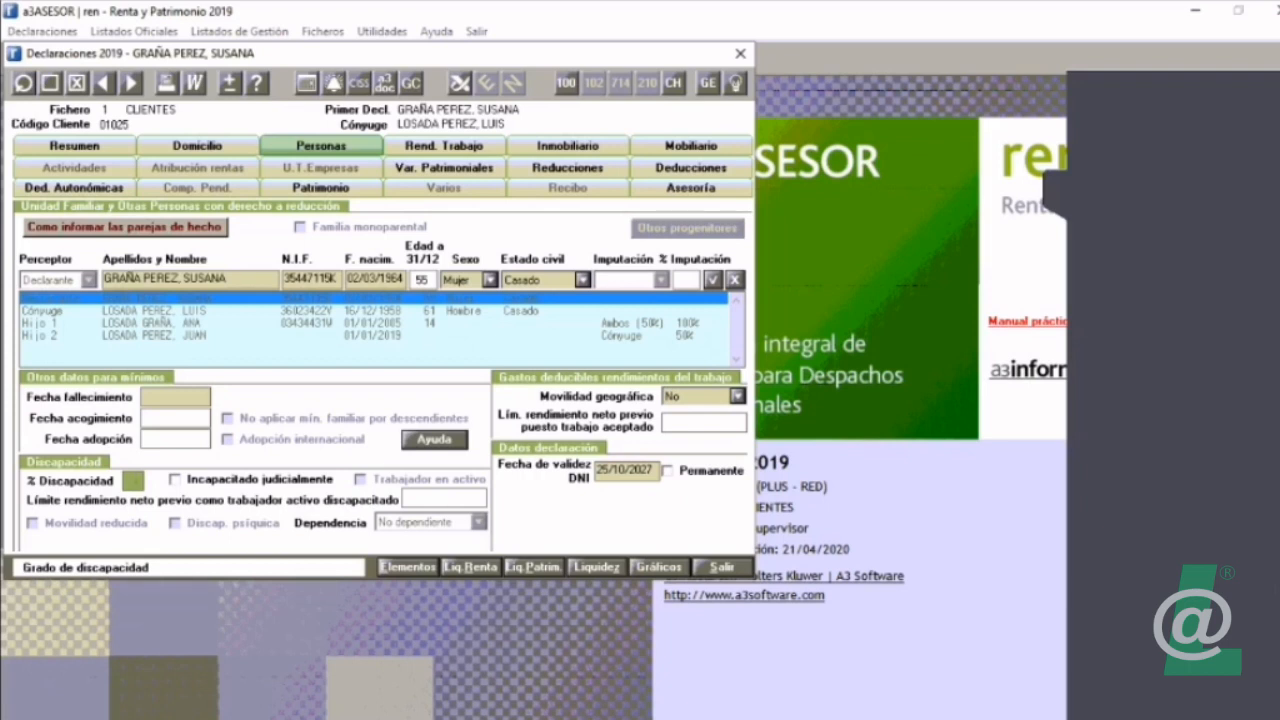
pyautogui.click(738, 397)
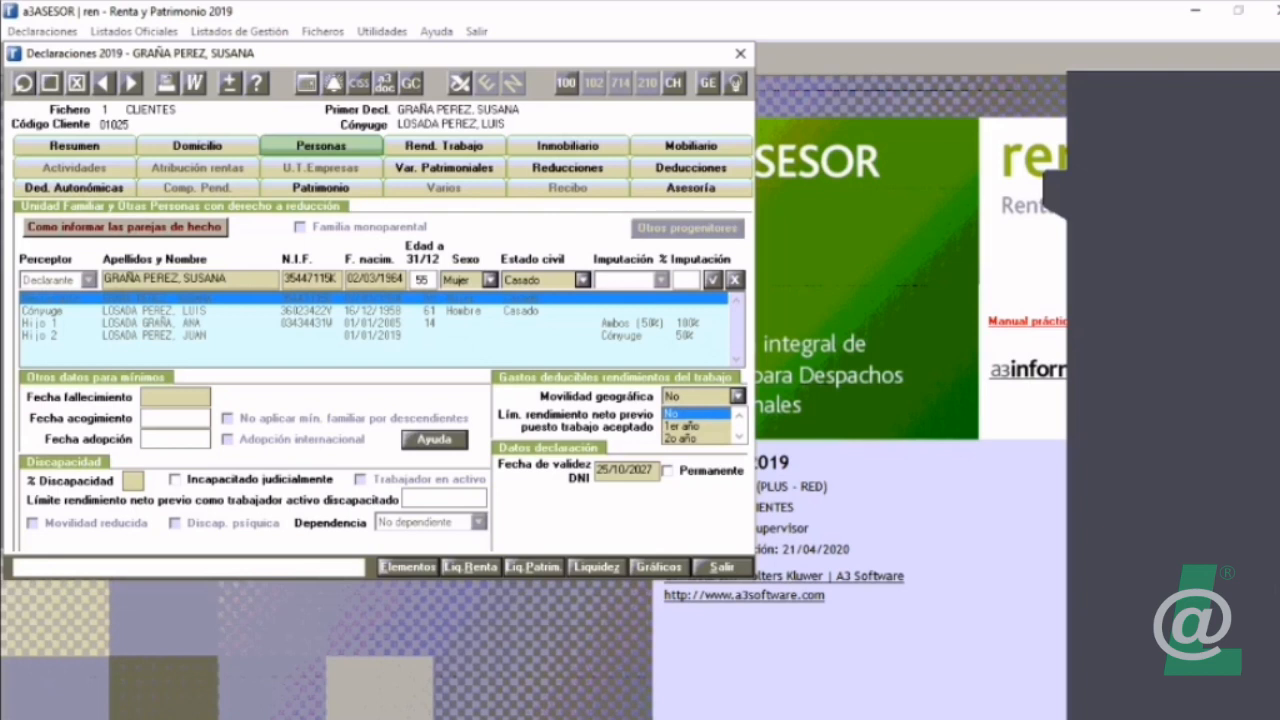
pyautogui.click(738, 397)
pyautogui.click(713, 280)
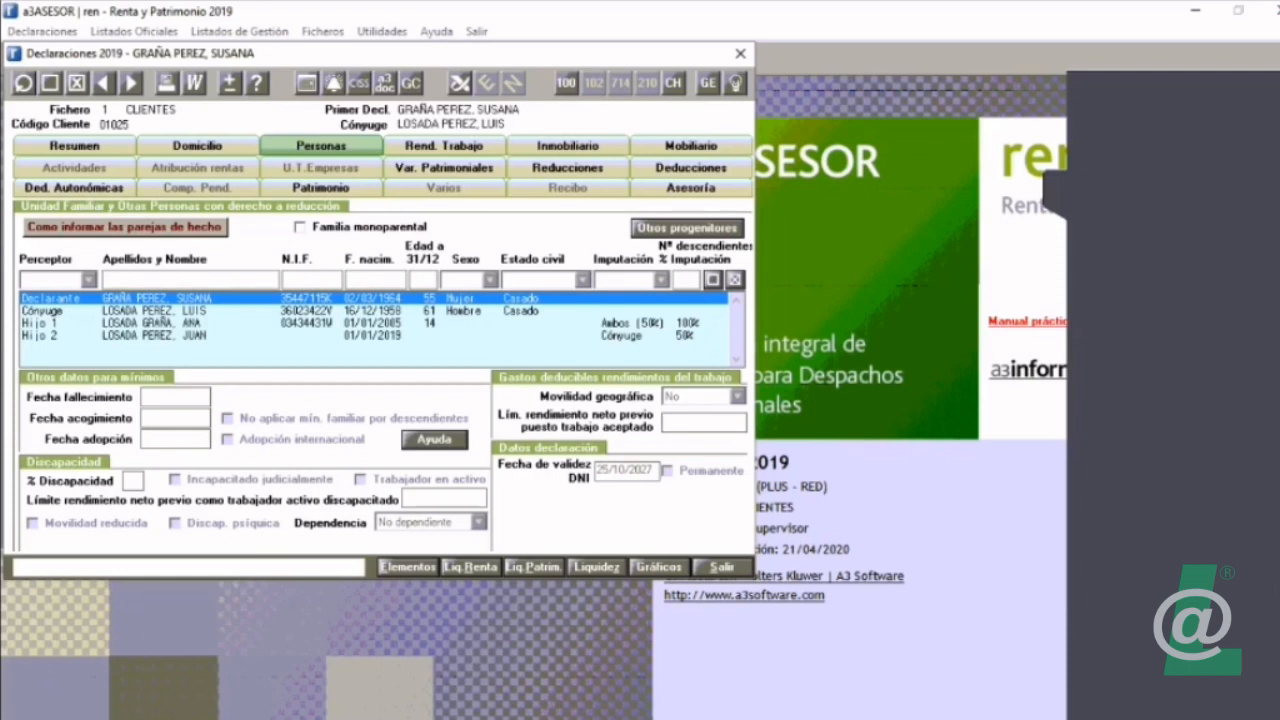
pyautogui.press('super')
pyautogui.press('super')
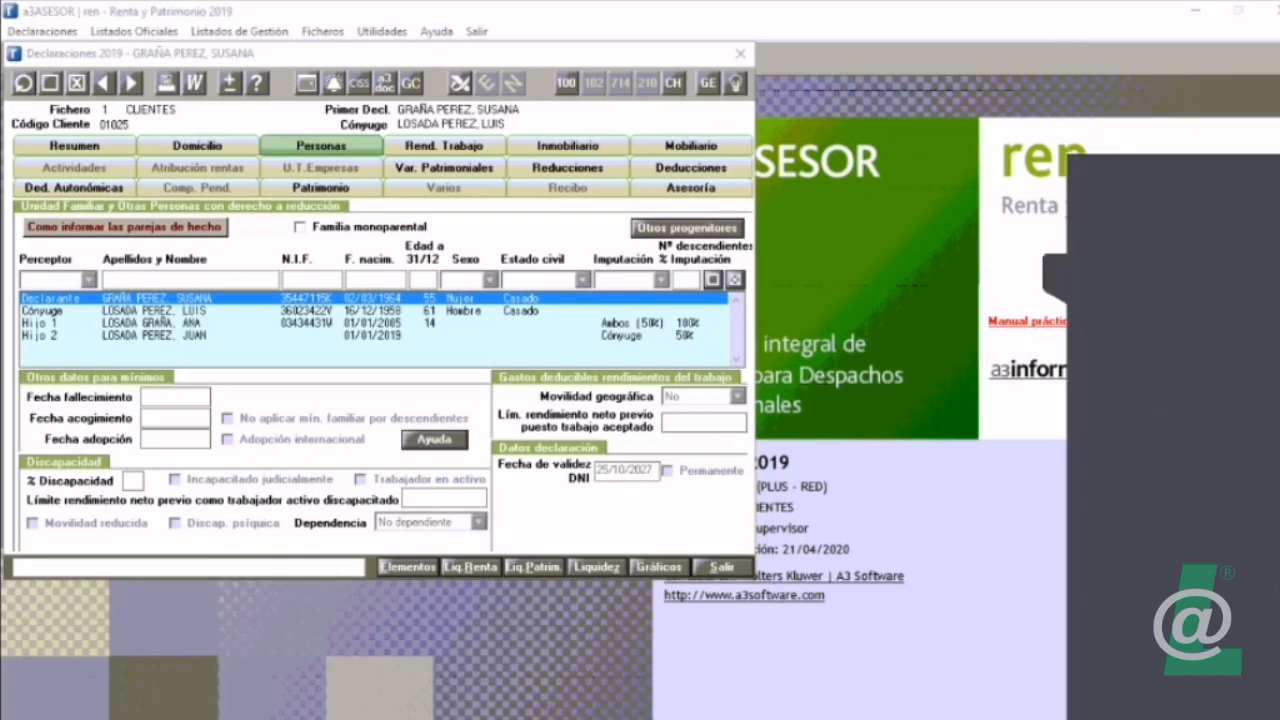
pyautogui.click(1078, 374)
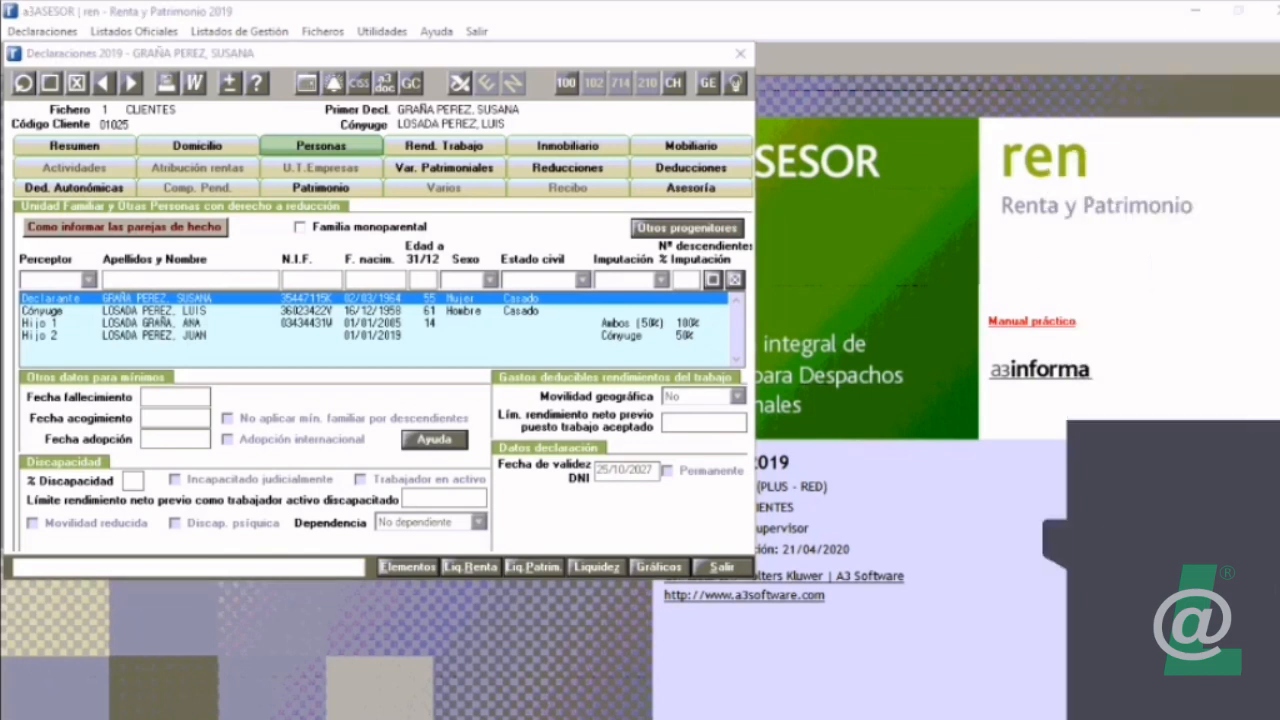
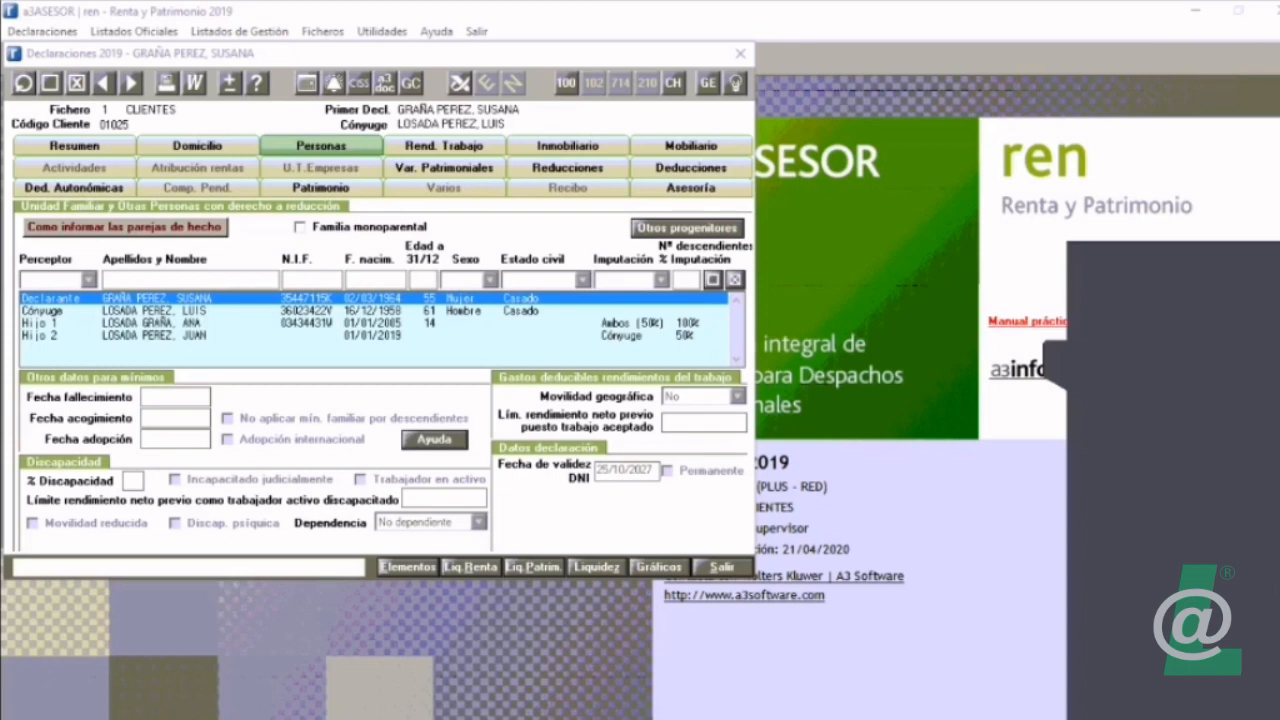
# Step: Open the list of elements, move the Liquidación Renta 2019 window clear of the declaration and close the list
pyautogui.click(408, 567)
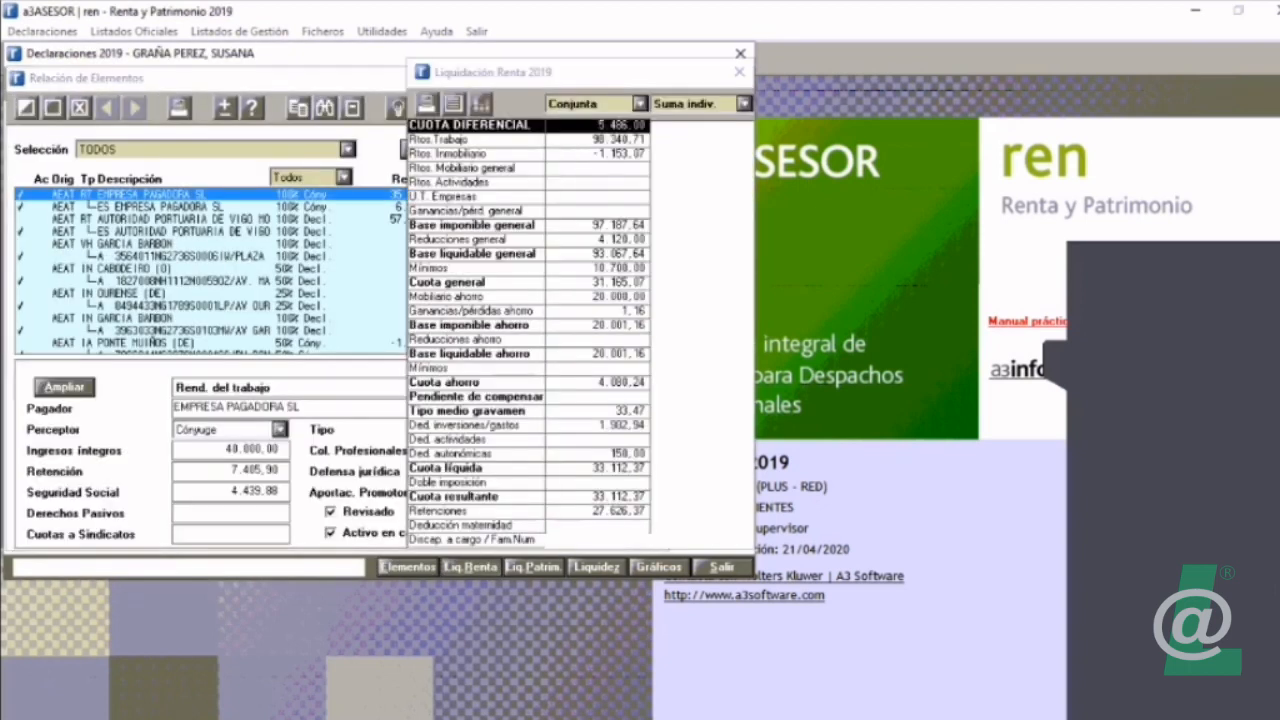
pyautogui.moveTo(580, 72); pyautogui.dragTo(1026, 70)
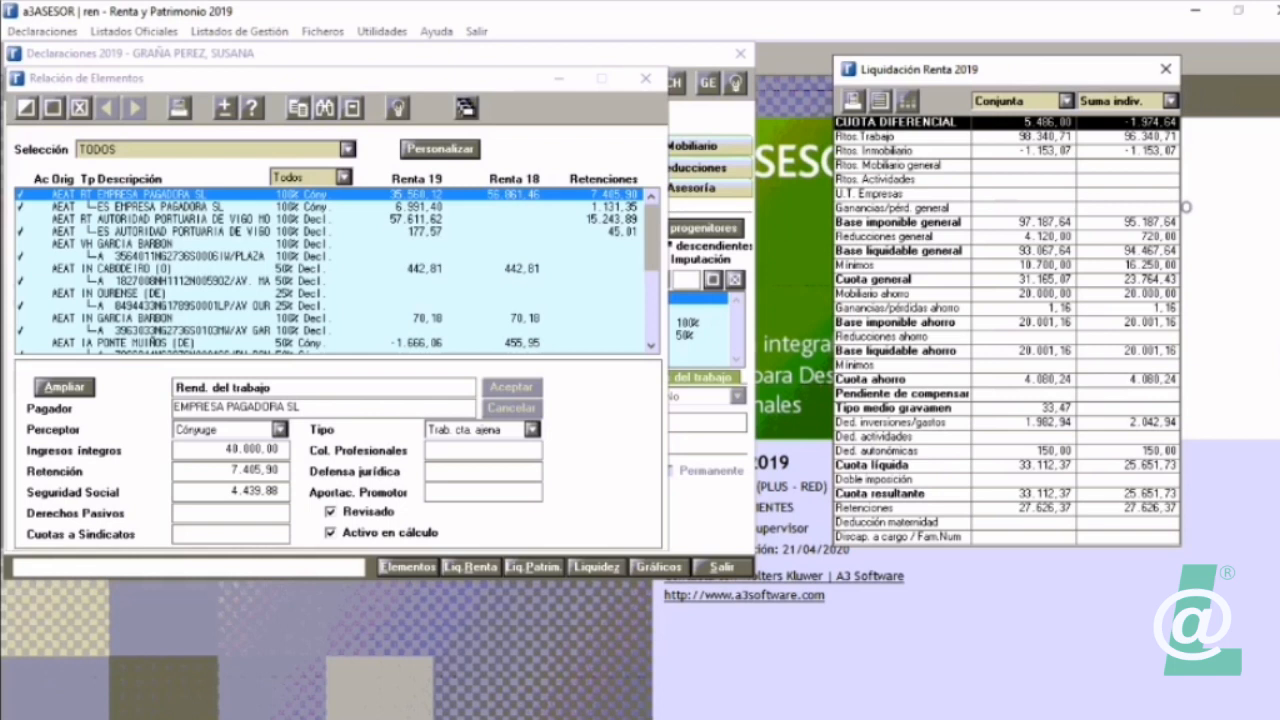
pyautogui.click(645, 78)
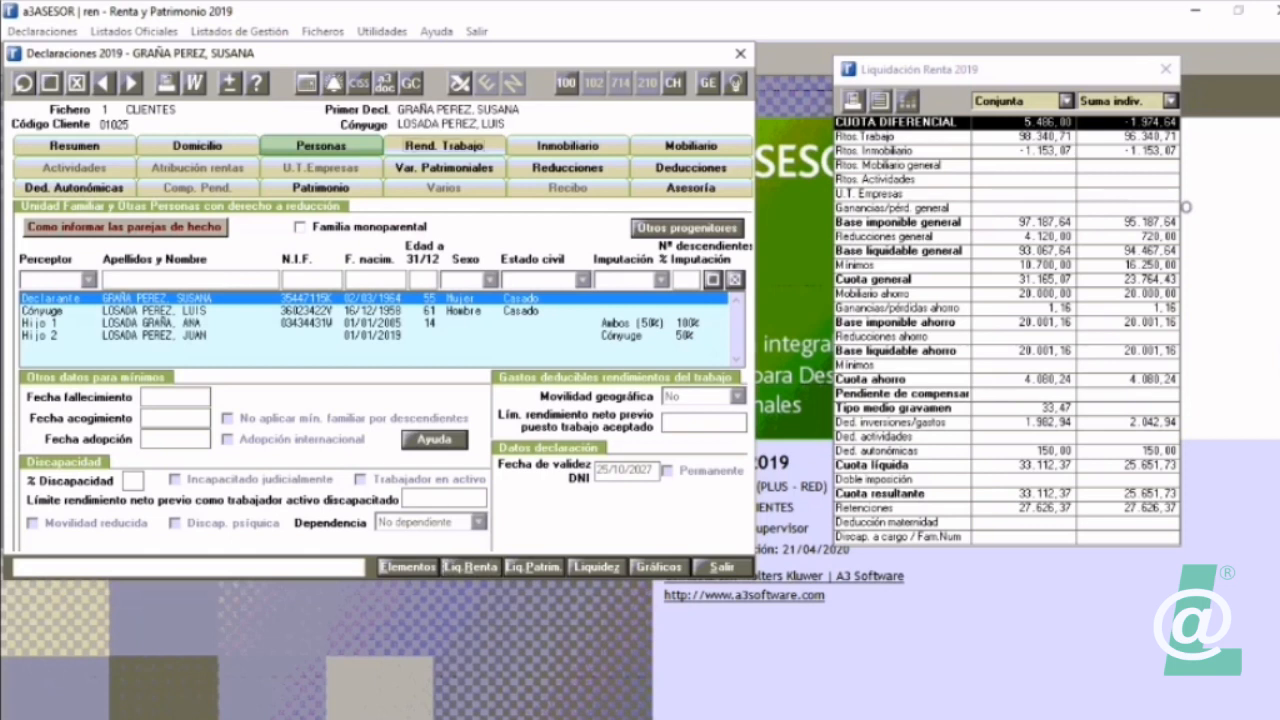
# Step: Look through the declaration's Rend. Trabajo, Inmobiliario and Actividades pages and return to Personas
pyautogui.click(444, 145)
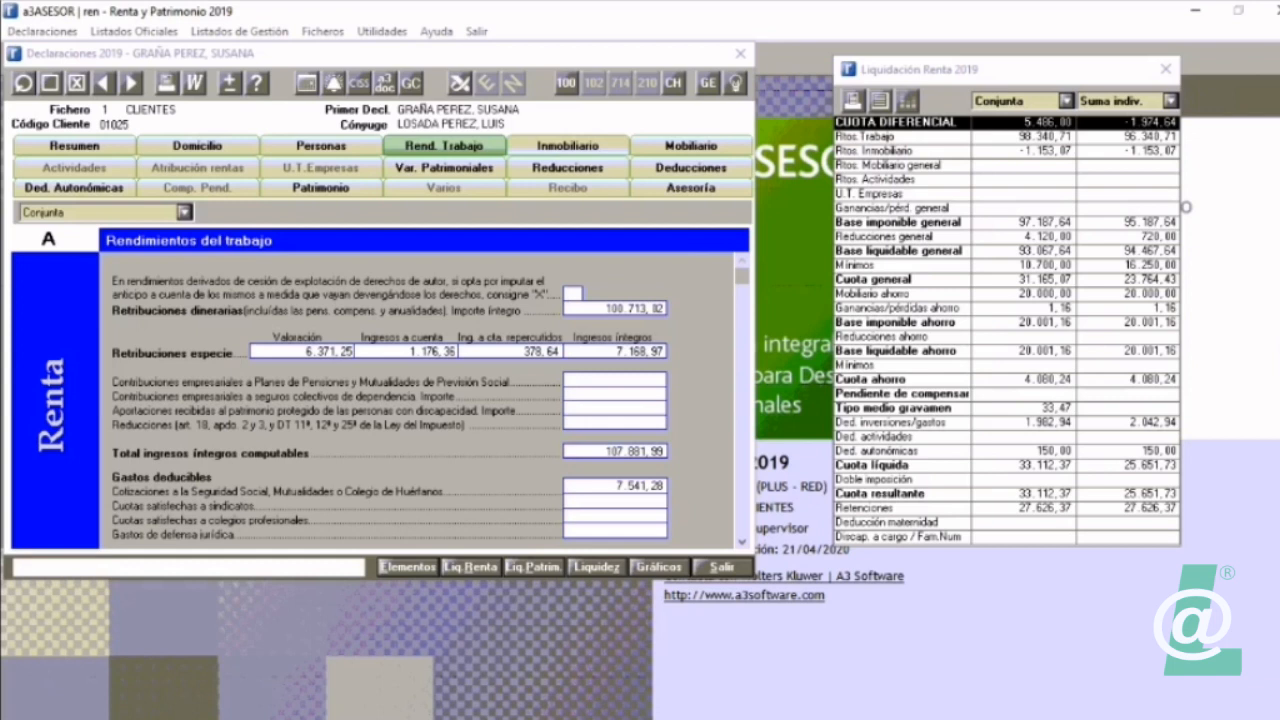
pyautogui.click(567, 145)
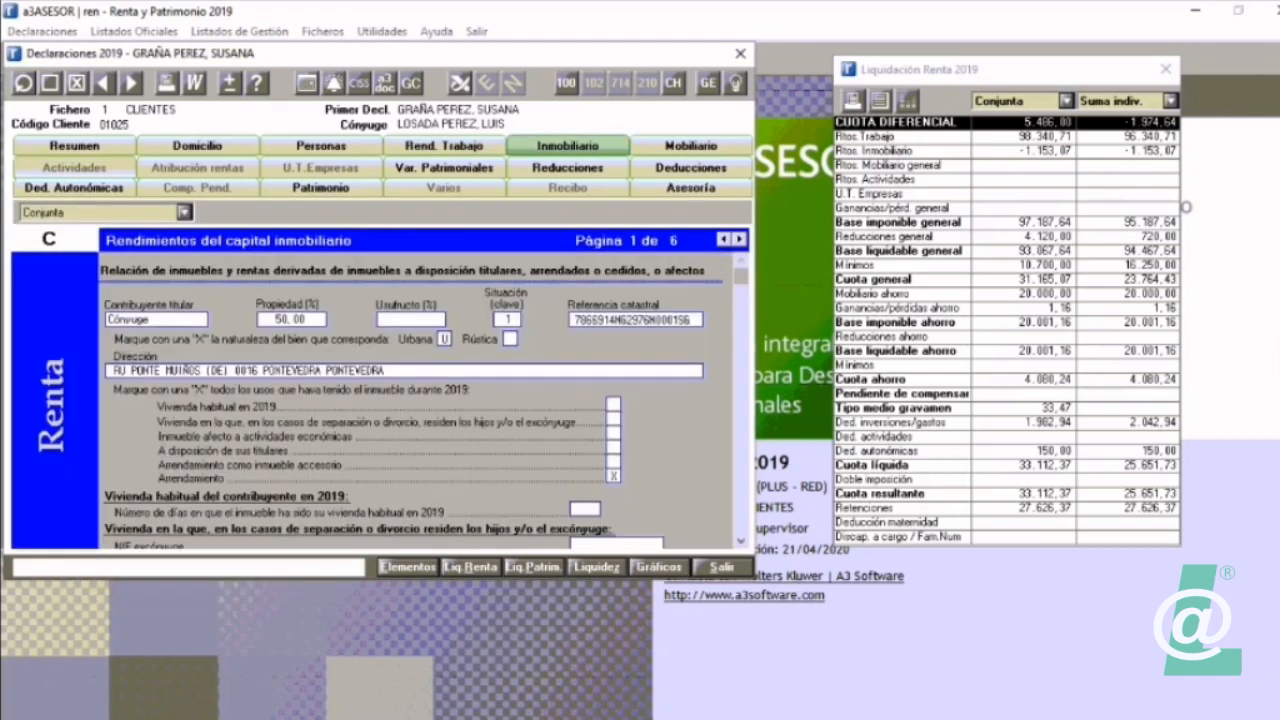
pyautogui.click(74, 167)
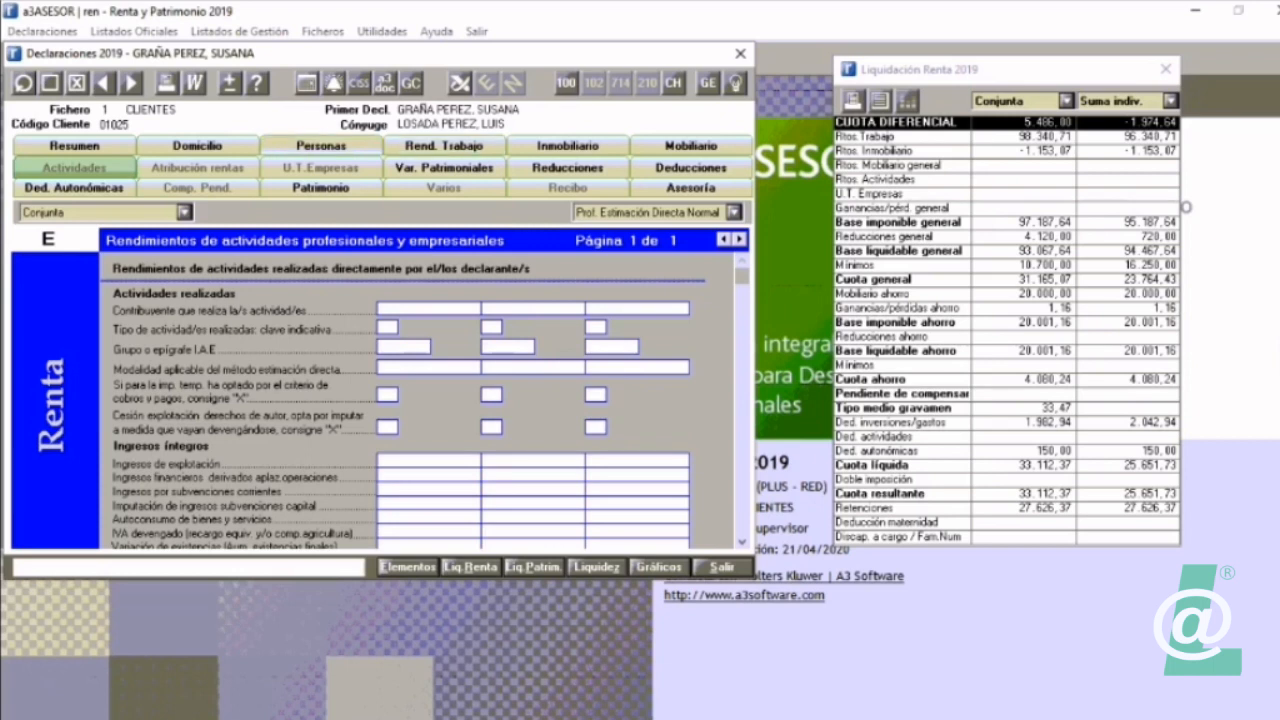
pyautogui.click(320, 145)
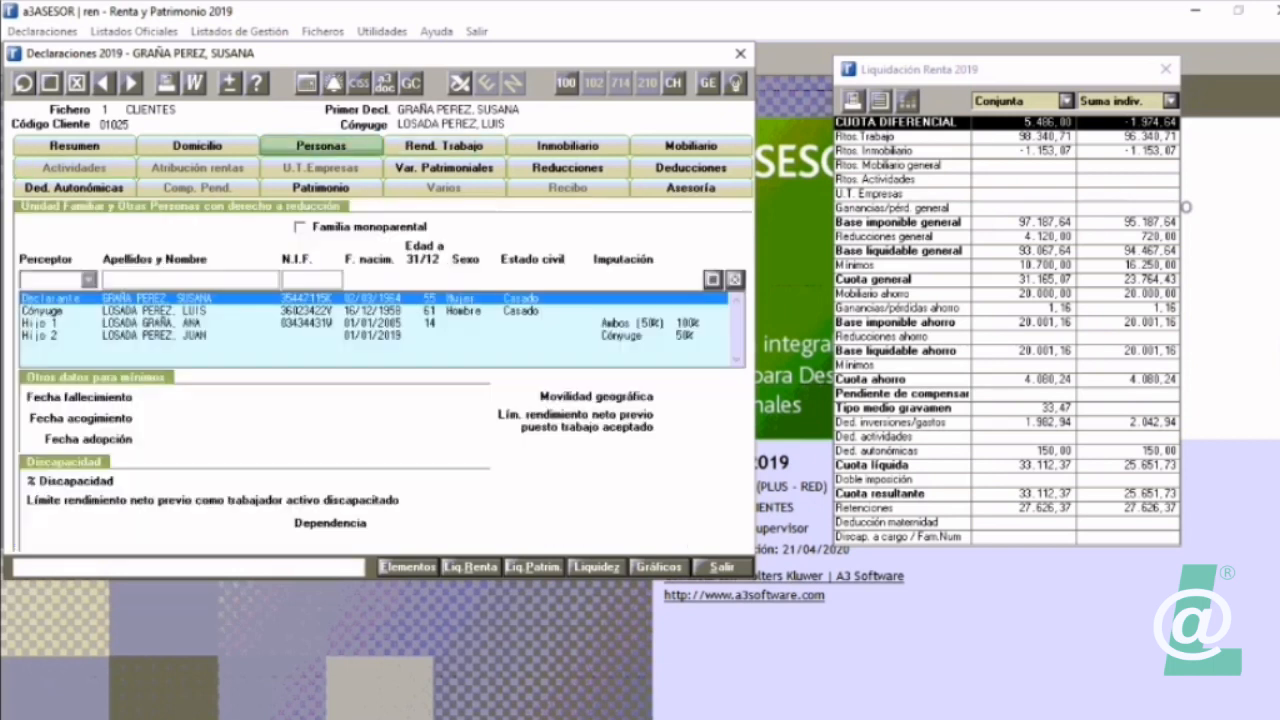
# Step: Review the income, property and deduction entries in the Relación de Elementos and close it
pyautogui.click(407, 566)
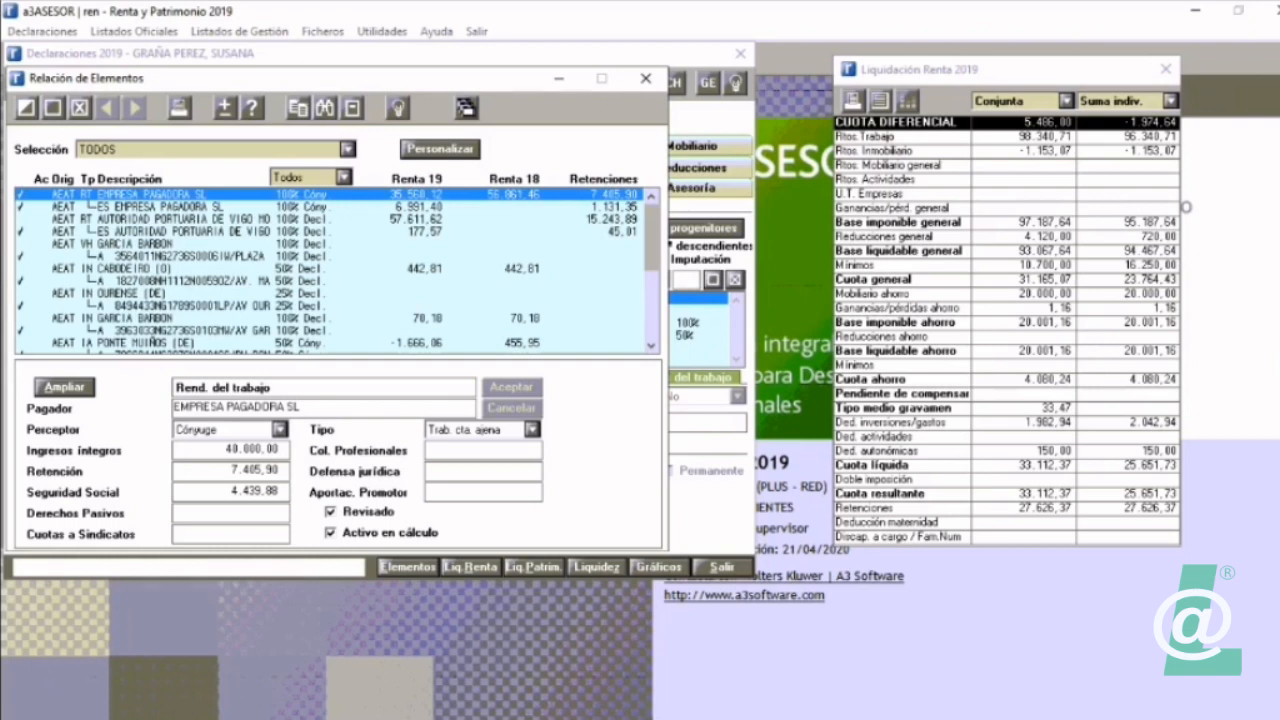
pyautogui.scroll(-4, 335, 270)
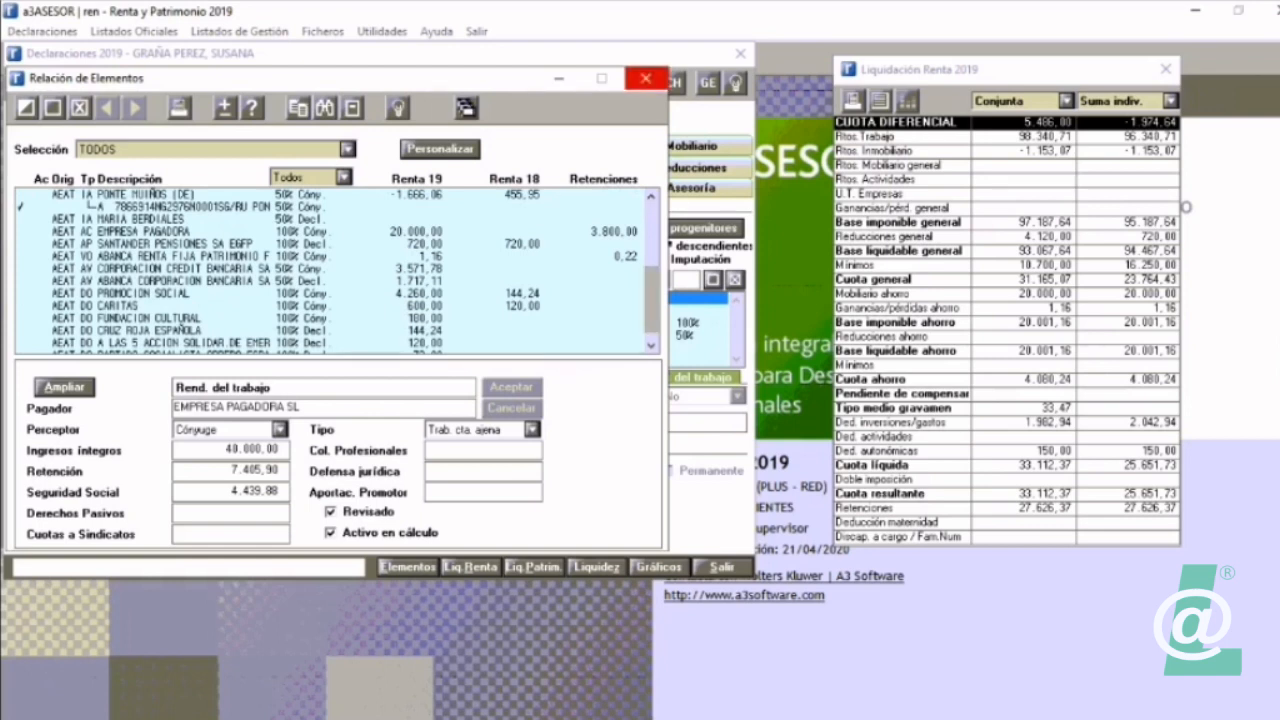
pyautogui.click(645, 78)
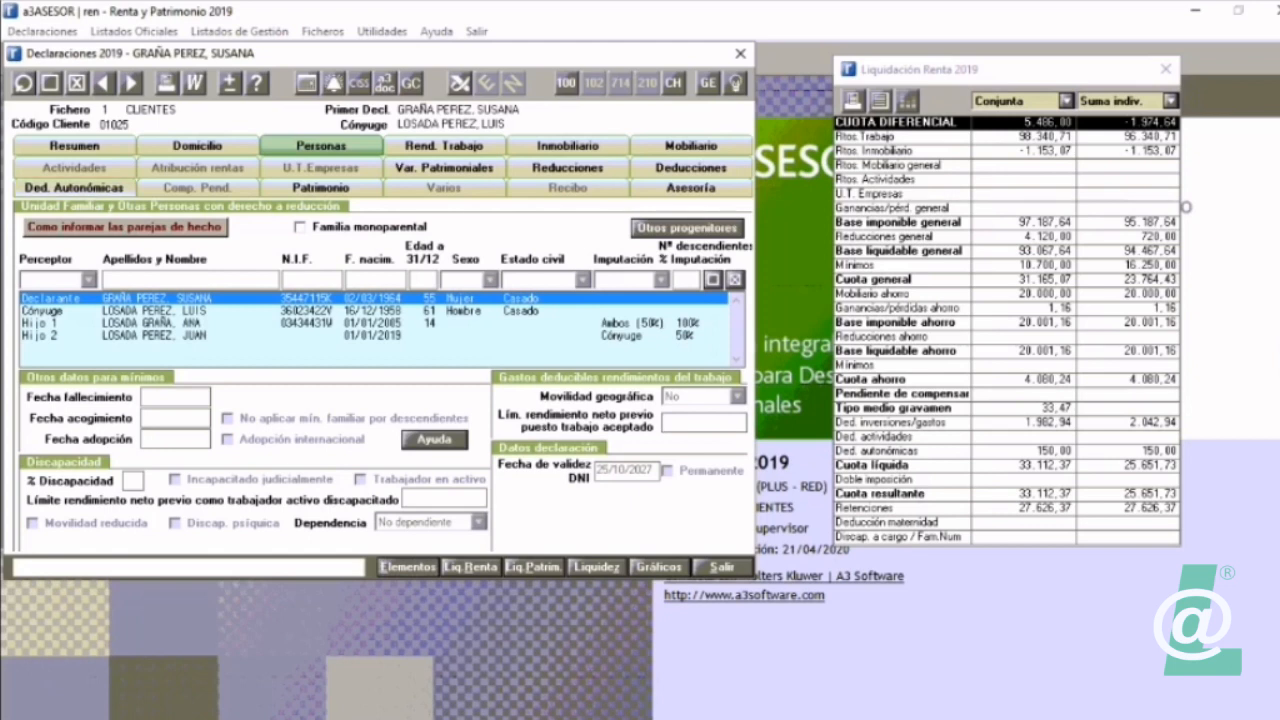
# Step: Change the declaration's Com. Autónoma to Aragón and view the regional deductions it offers
pyautogui.click(74, 188)
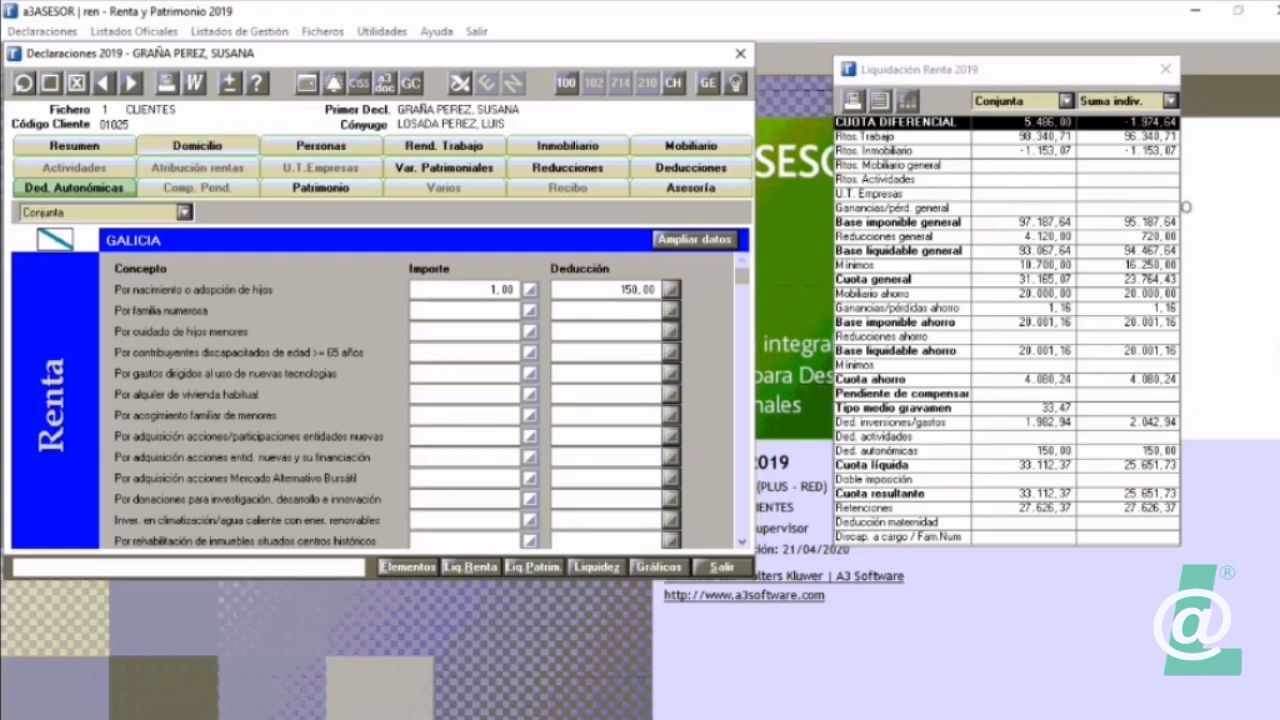
pyautogui.click(197, 145)
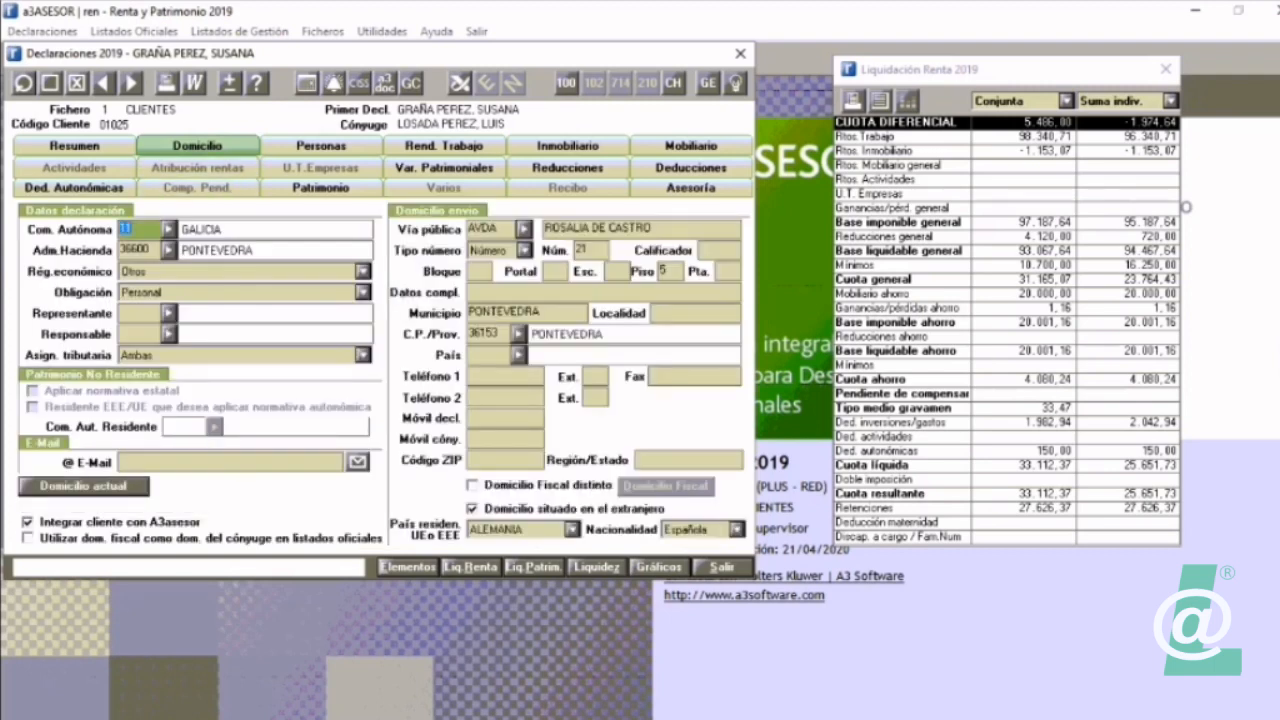
pyautogui.click(169, 229)
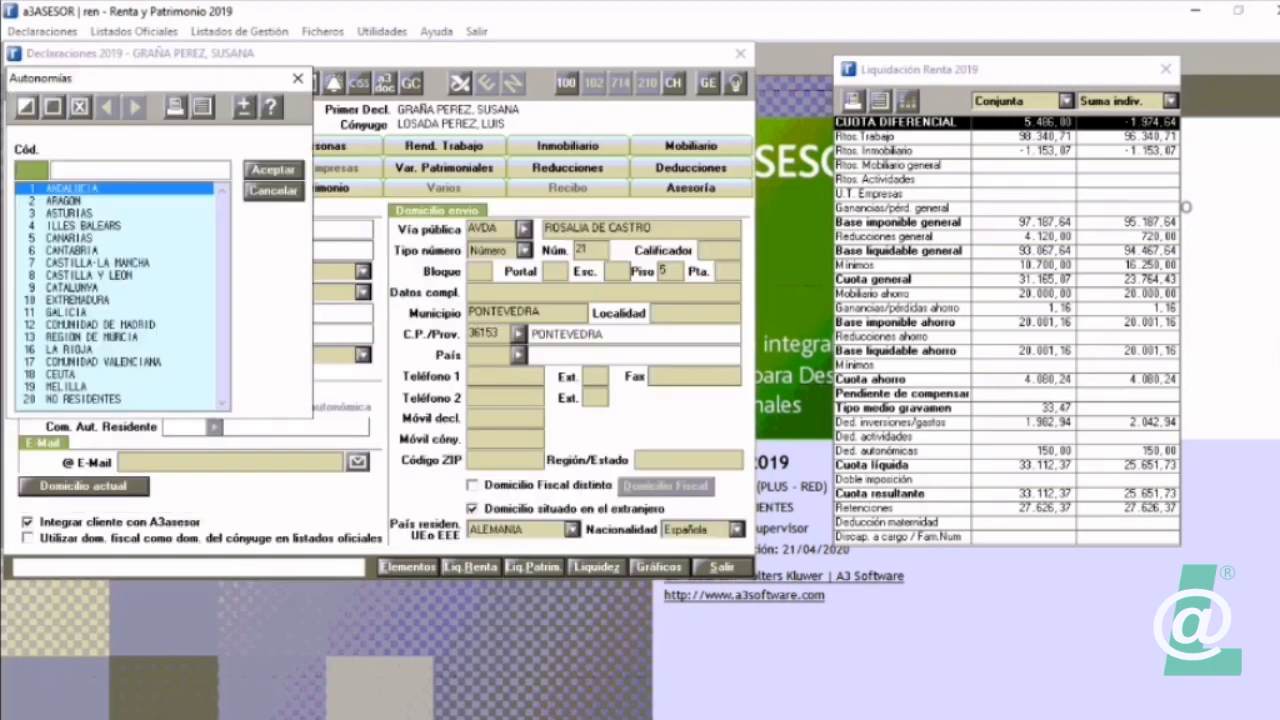
pyautogui.press('Down')
pyautogui.press('Return')
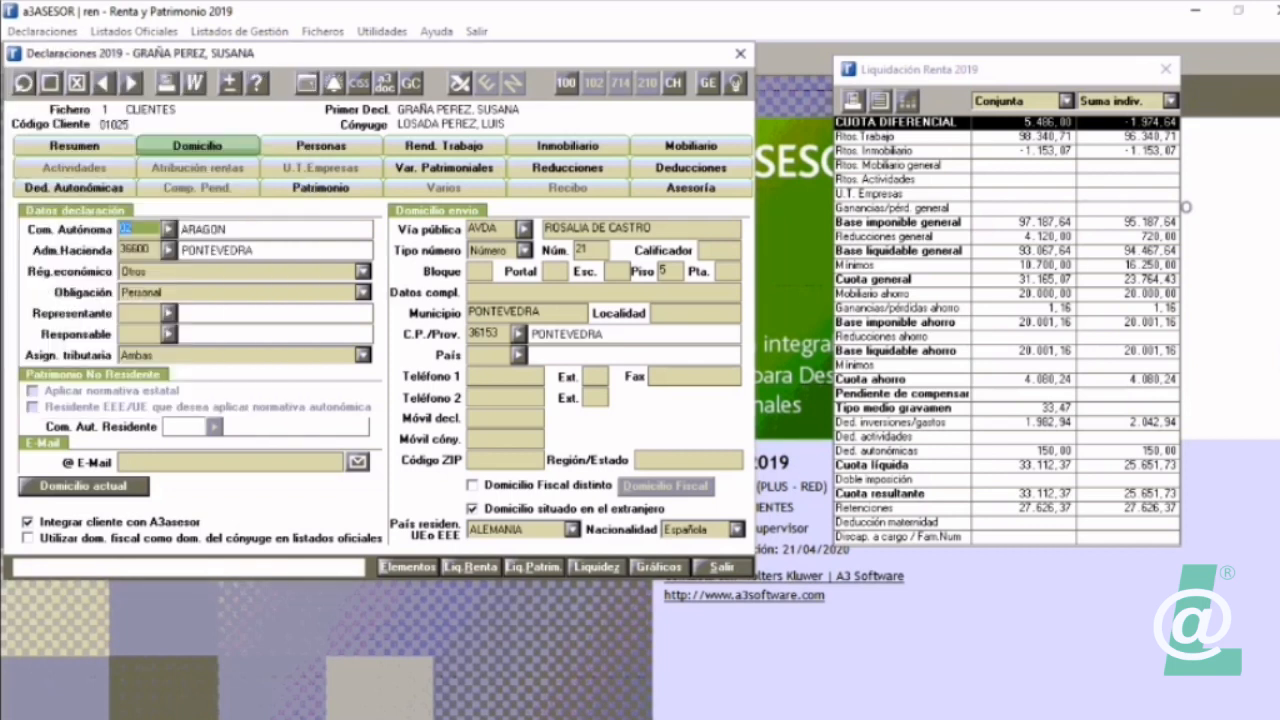
pyautogui.click(74, 188)
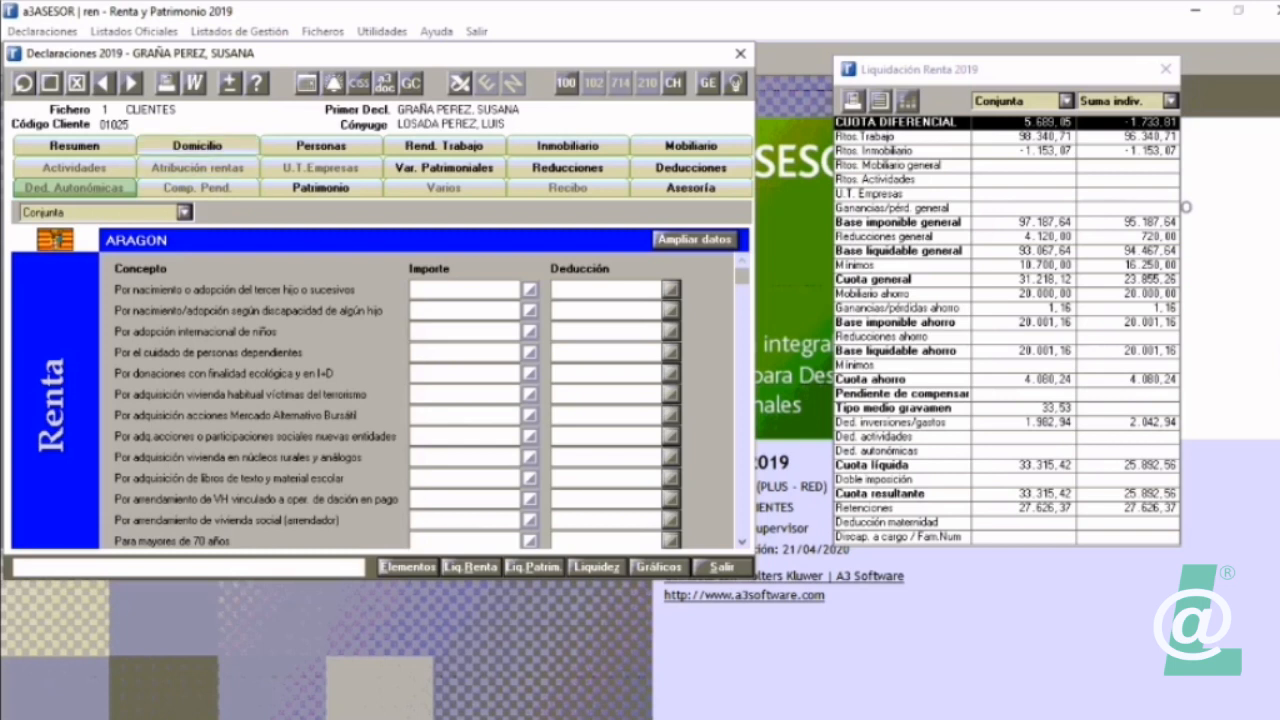
# Step: Set the Com. Autónoma back to code 11 (Galicia) and reopen its regional deductions
pyautogui.click(197, 145)
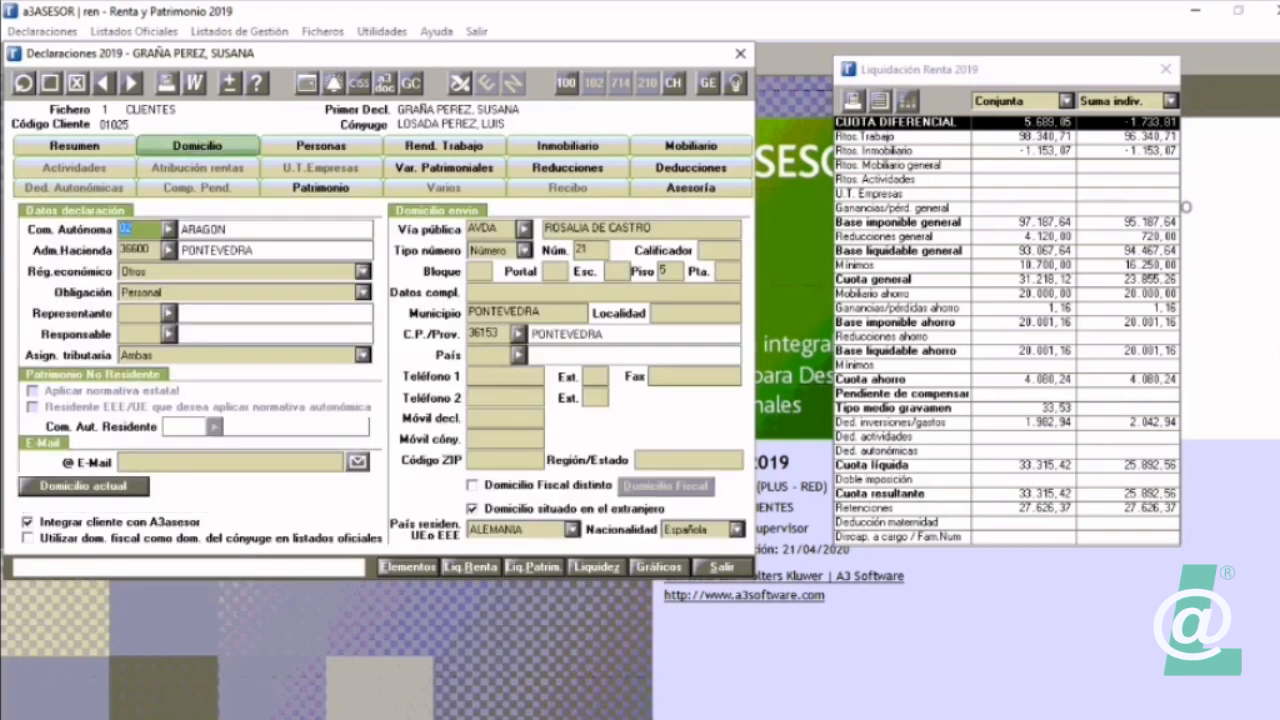
pyautogui.write('11')
pyautogui.press('Tab')
pyautogui.click(74, 188)
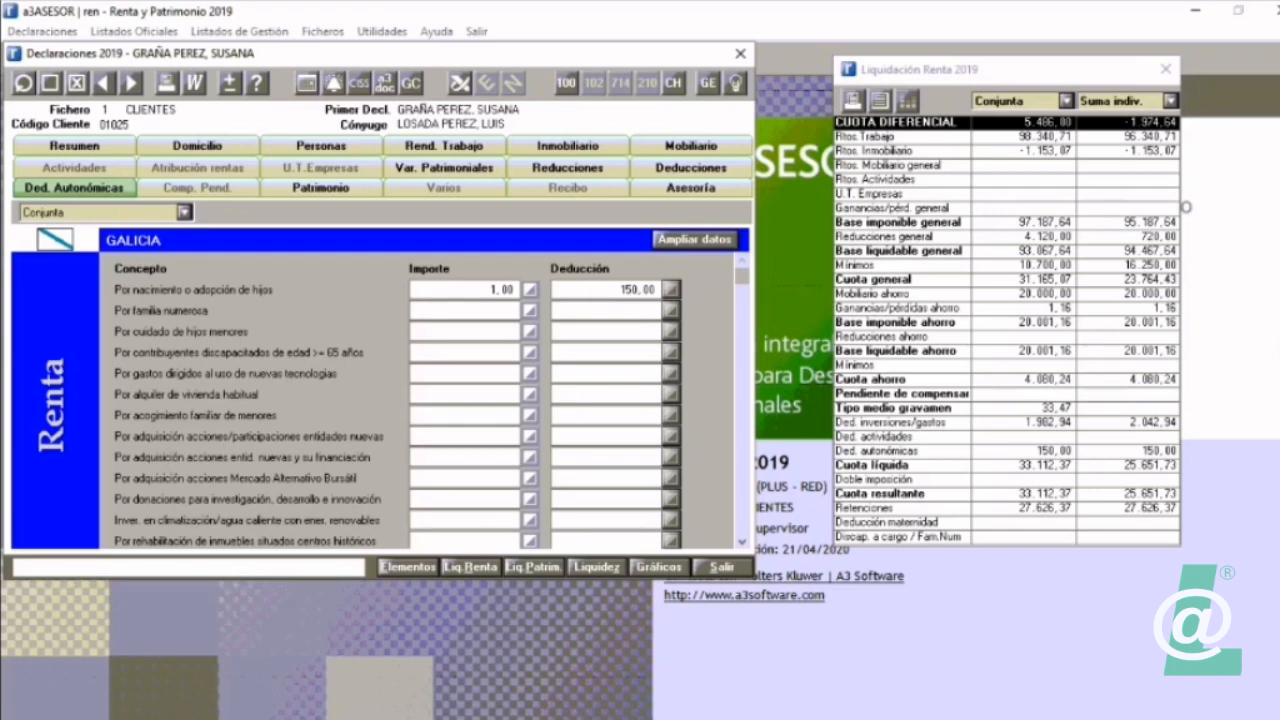
# Step: Filter the Relación de Elementos to the DEDUCCIONES group
pyautogui.click(408, 567)
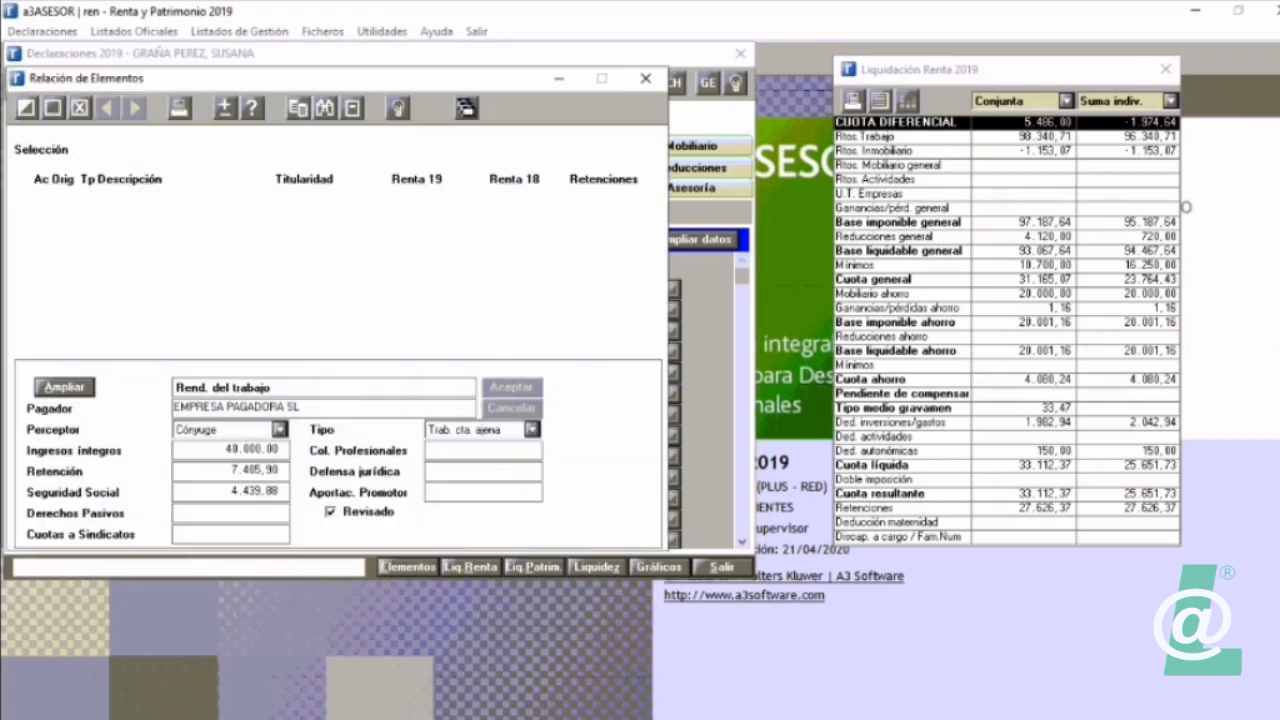
pyautogui.click(347, 149)
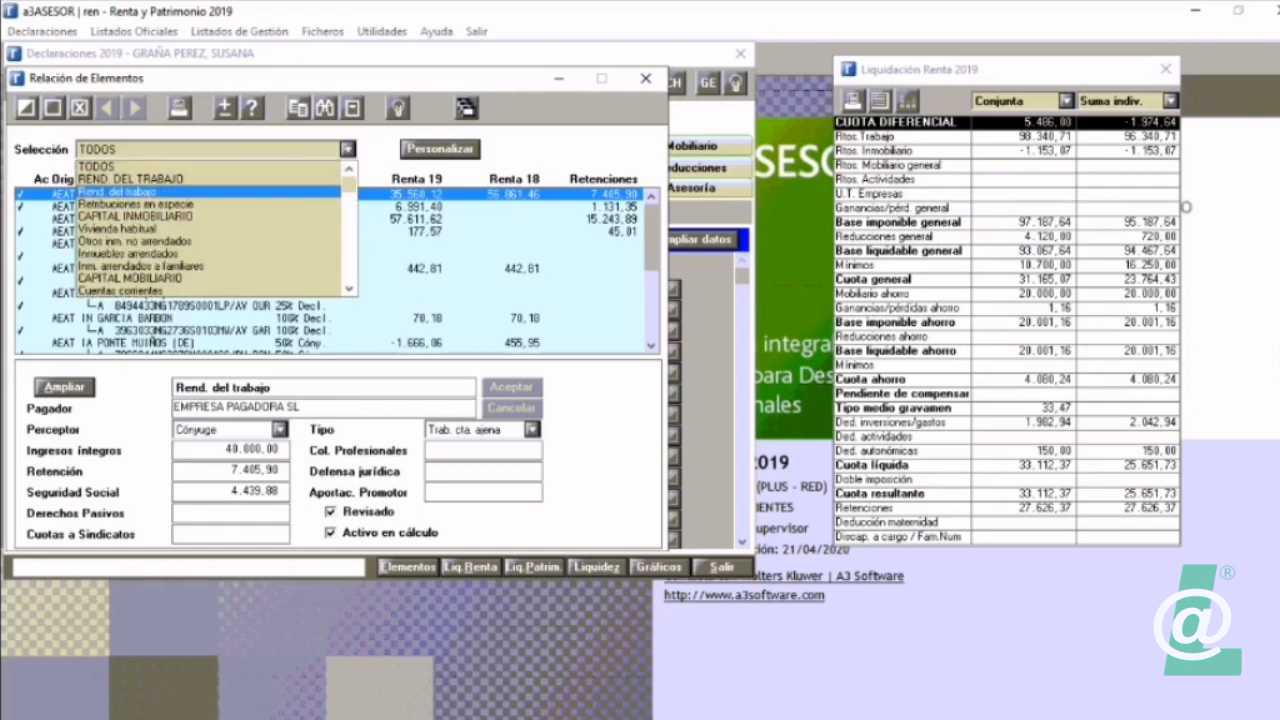
pyautogui.scroll(-10, 215, 228)
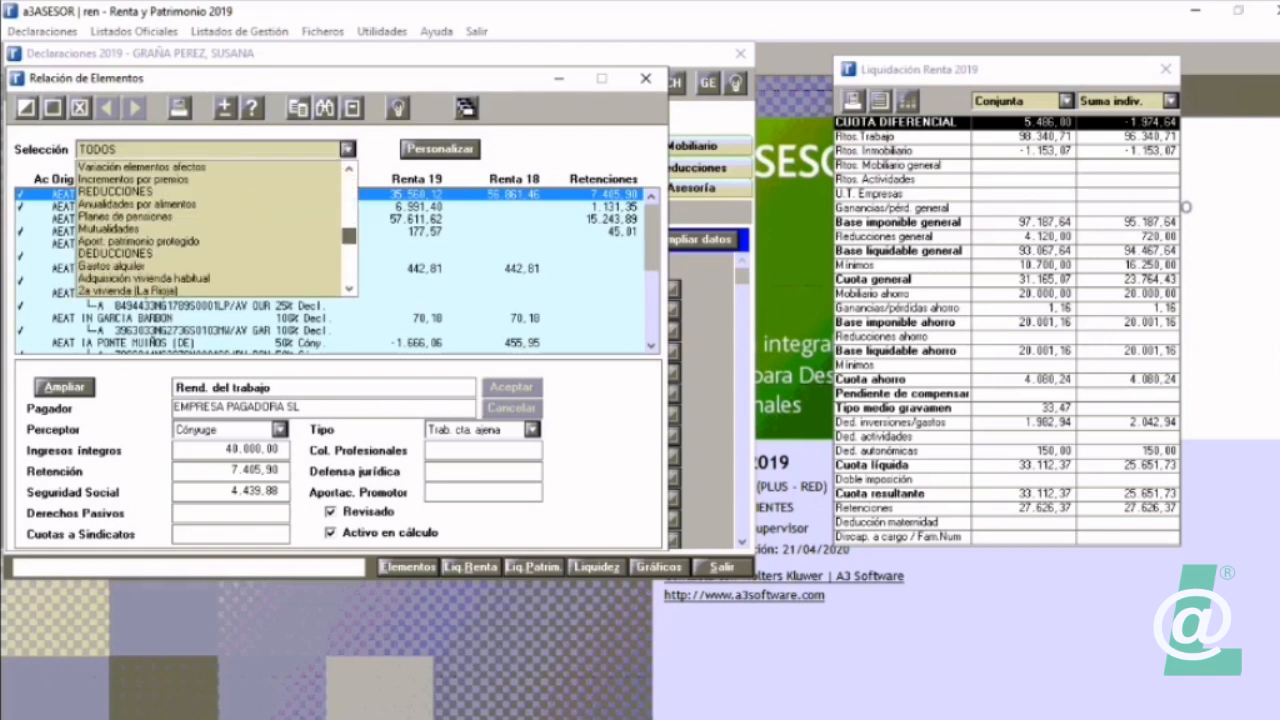
pyautogui.scroll(5, 215, 228)
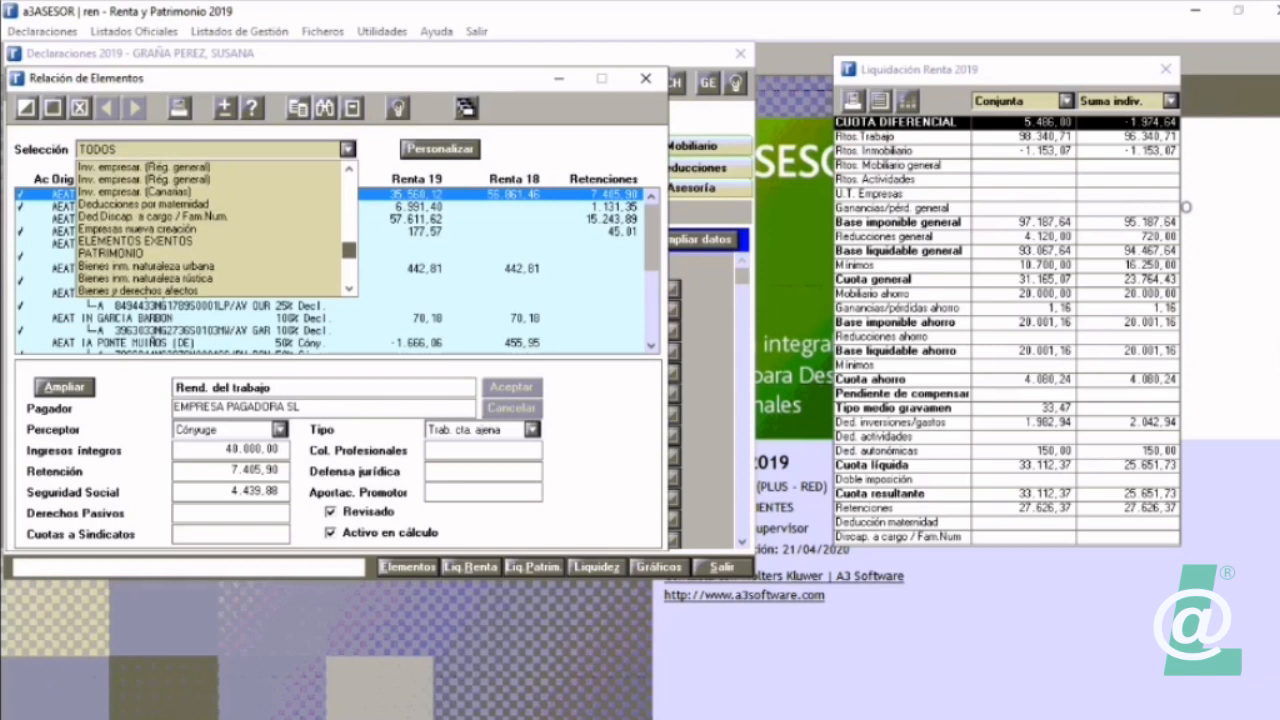
pyautogui.scroll(3, 215, 228)
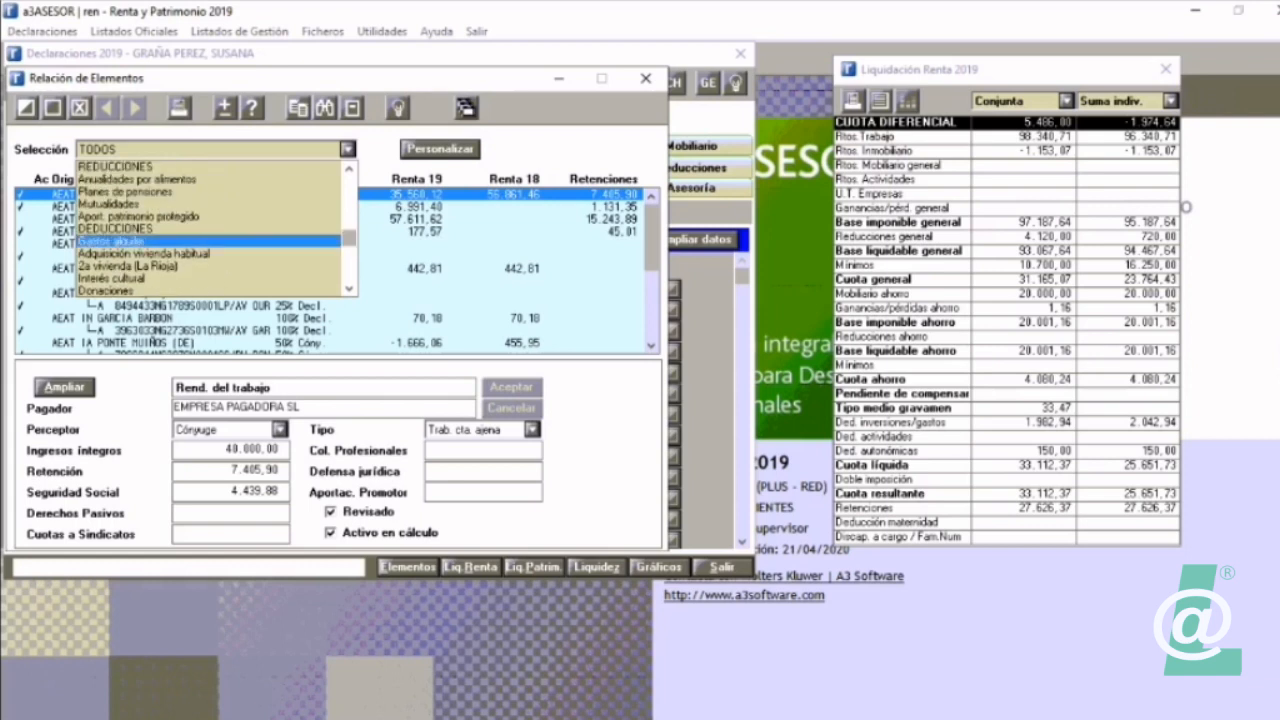
pyautogui.click(210, 228)
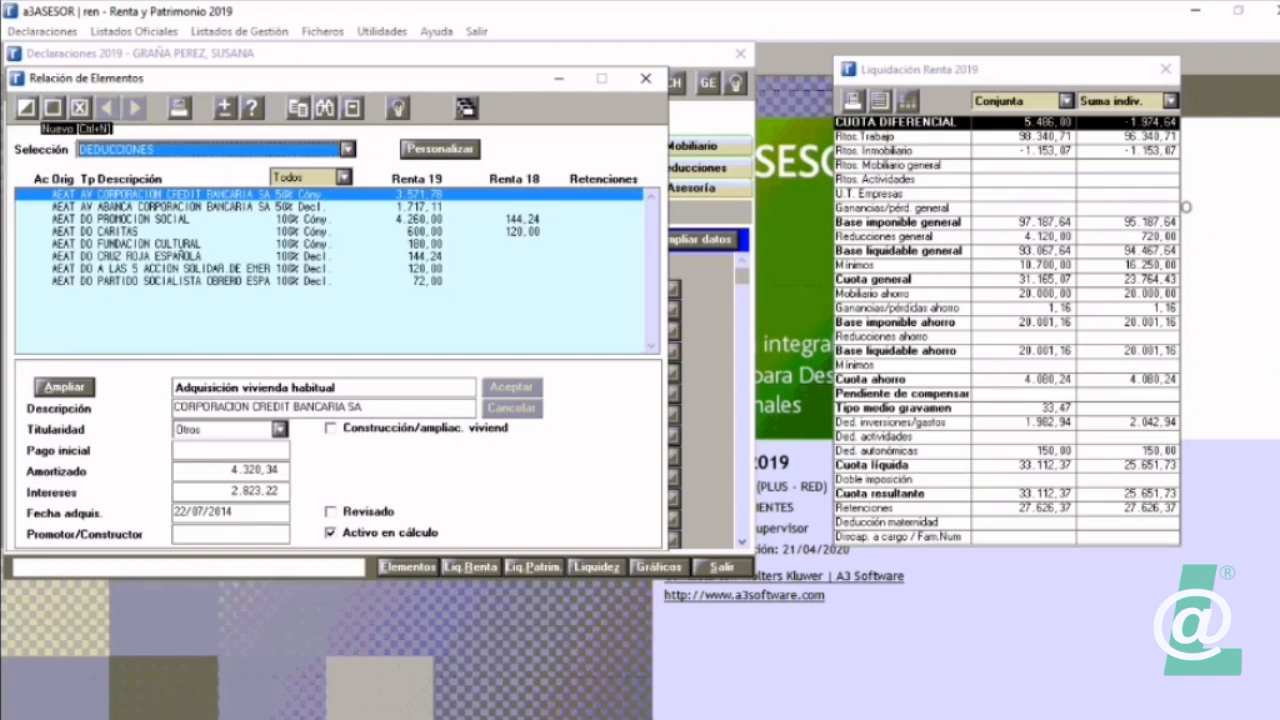
# Step: Try a new Gastos alquiler element with Ded. Autonóm. set to Sí, cancel it and close the list of elements
pyautogui.click(27, 107)
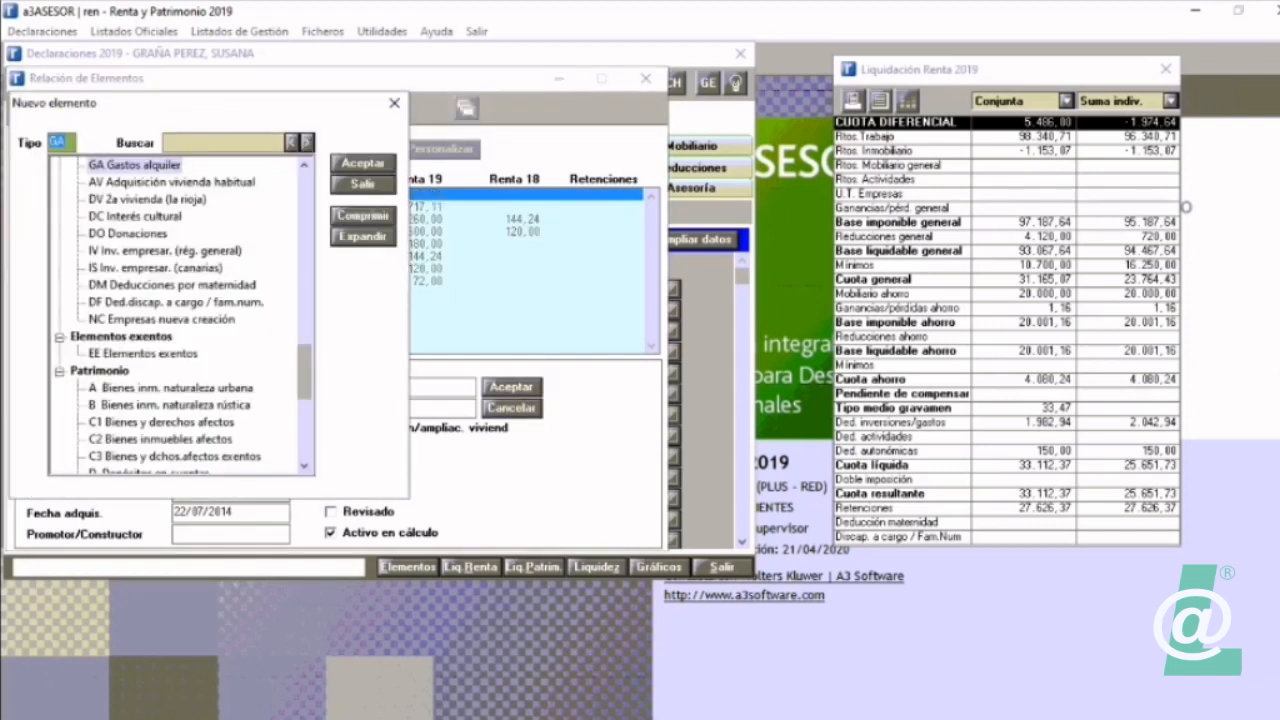
pyautogui.doubleClick(135, 165)
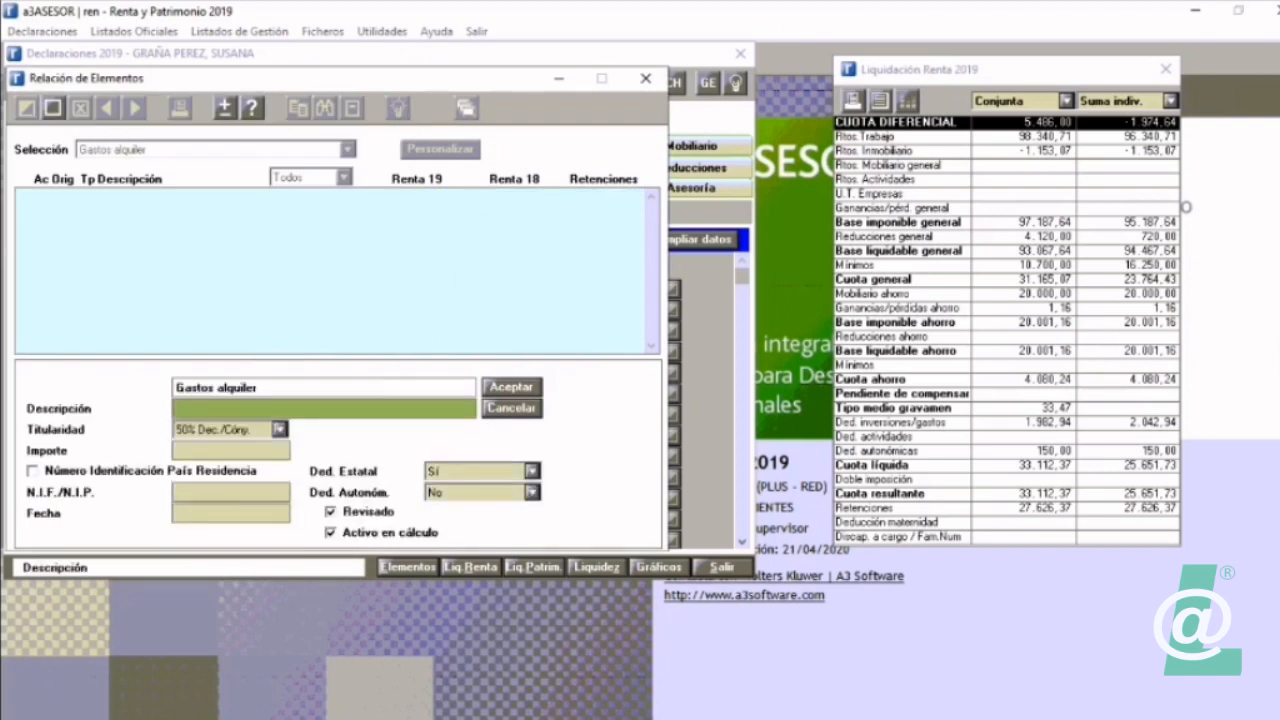
pyautogui.click(532, 492)
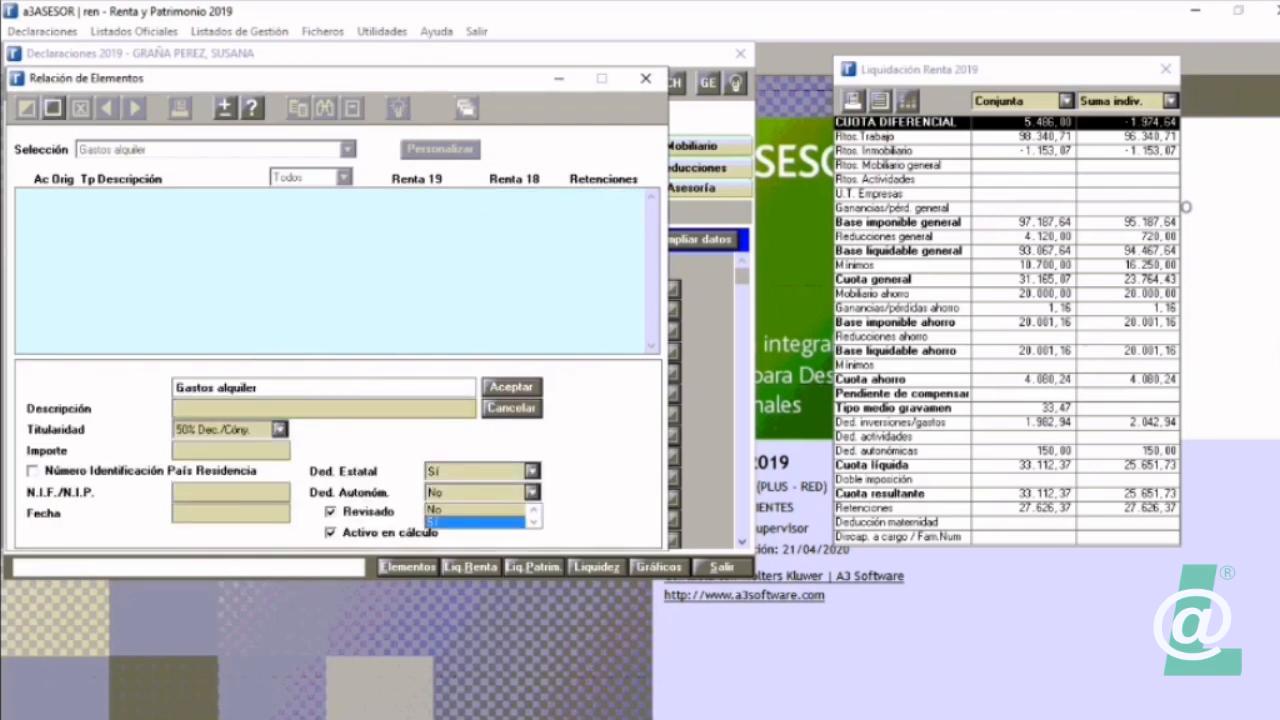
pyautogui.click(475, 522)
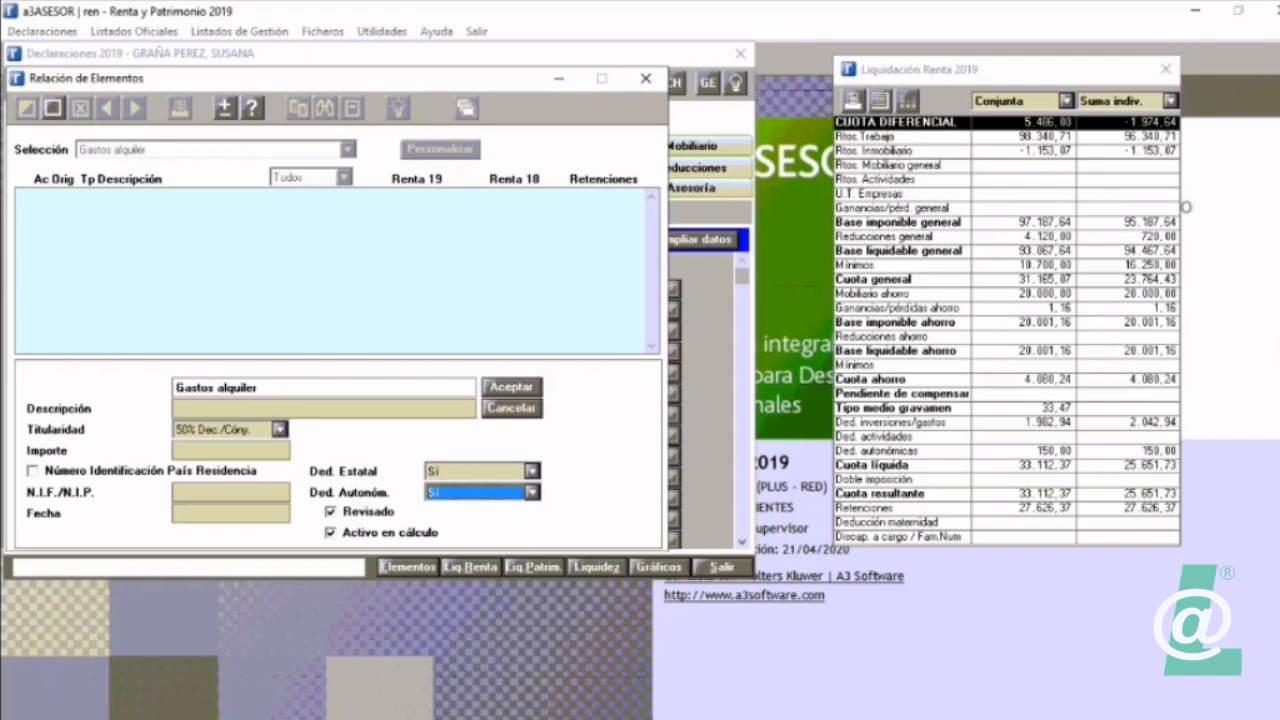
pyautogui.click(512, 408)
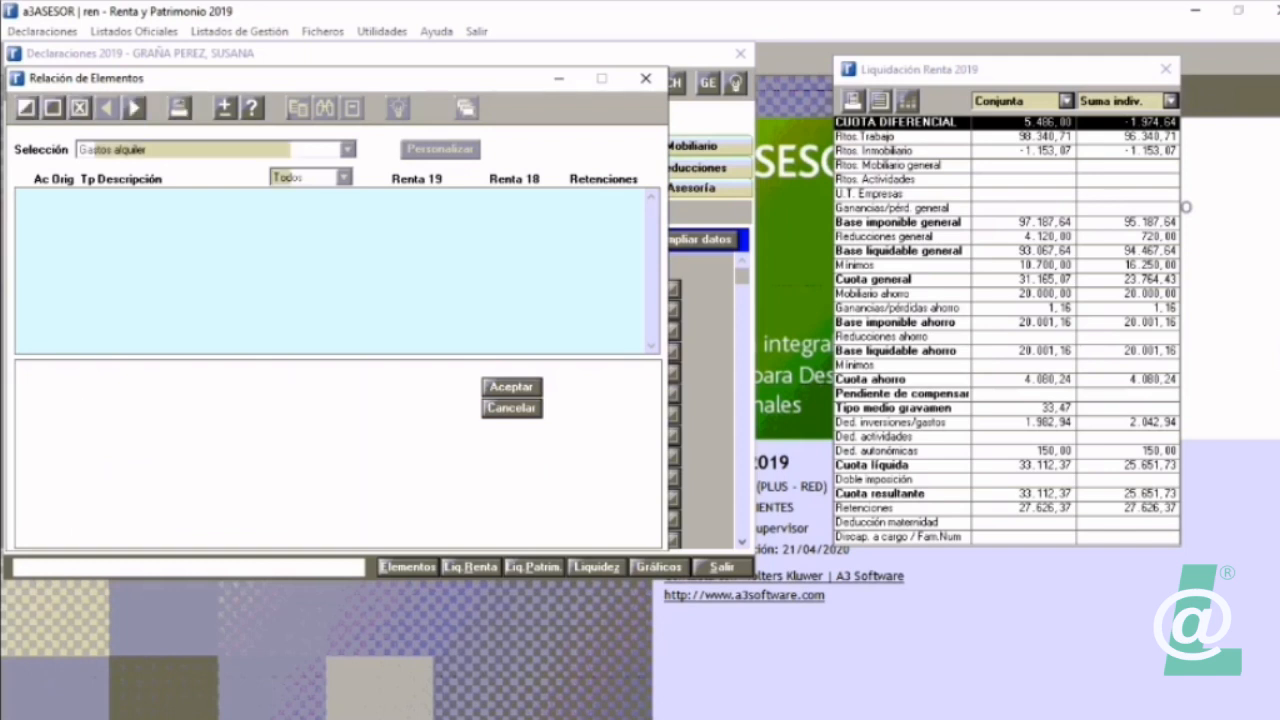
pyautogui.click(646, 78)
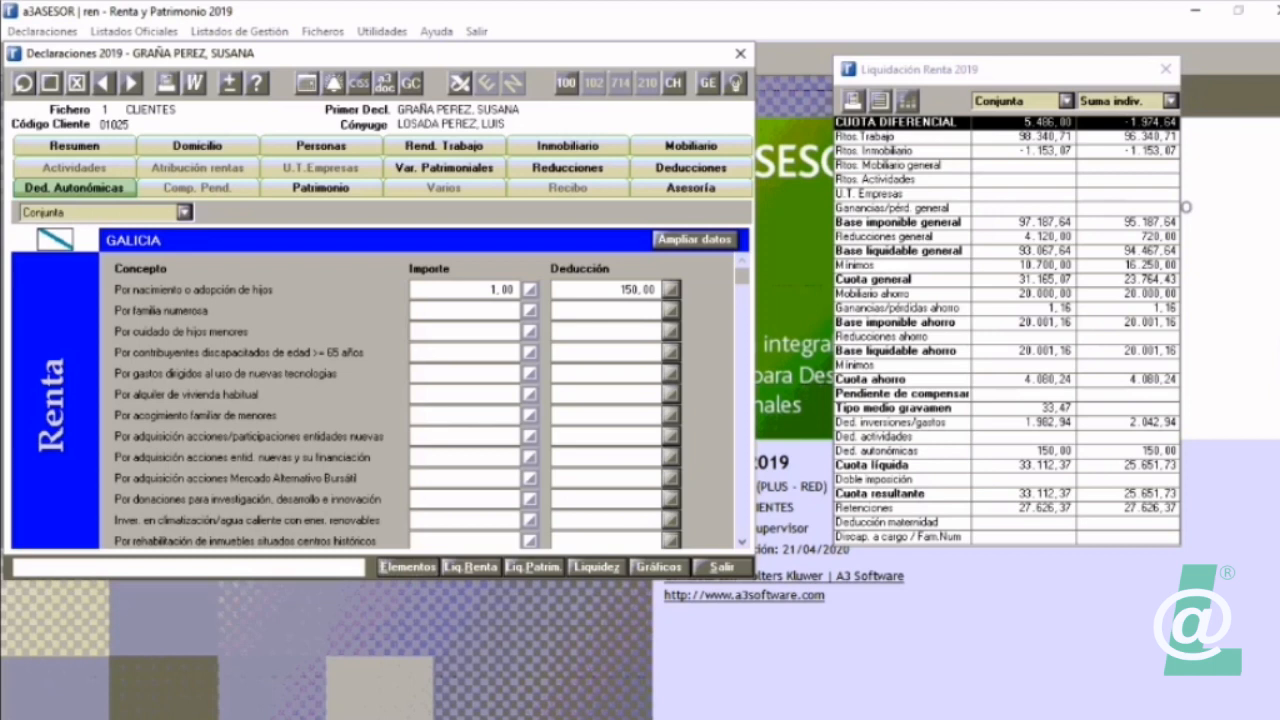
# Step: Open the extended data for Galicia's regional deductions and mark the declaration as Familia numerosa
pyautogui.click(694, 239)
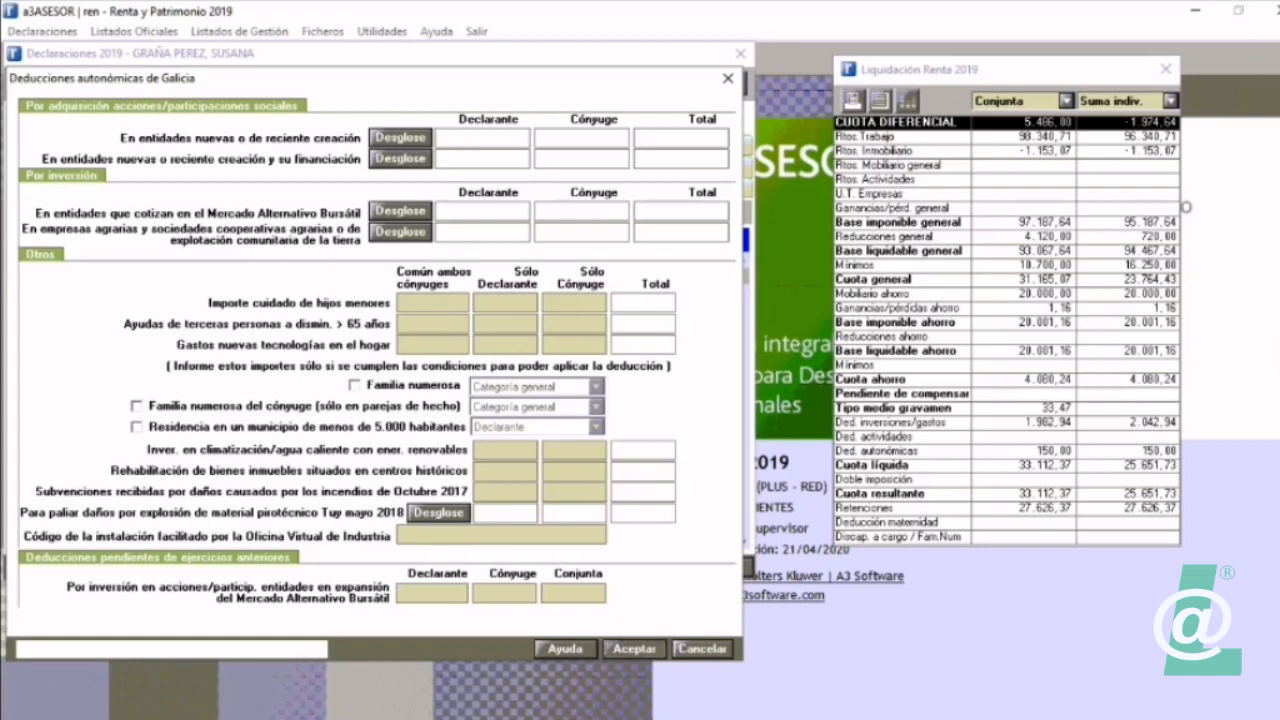
pyautogui.click(355, 385)
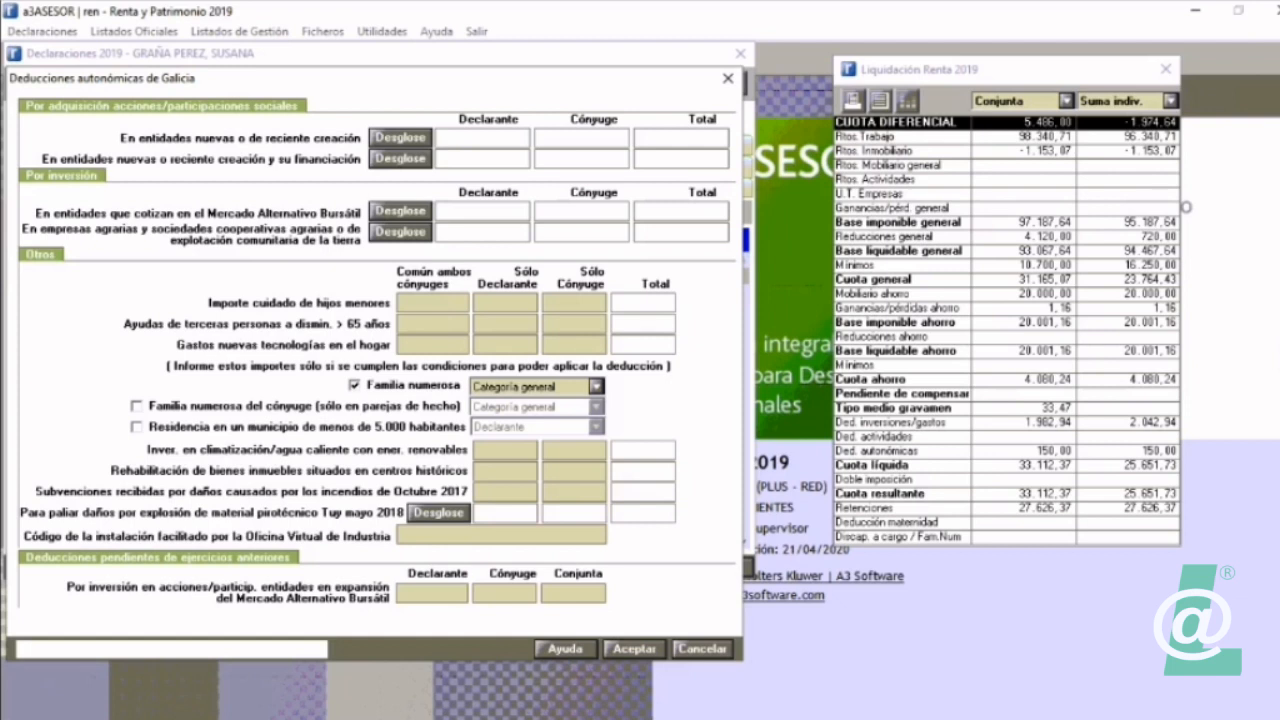
# Step: Read the help on Galicia's regional deductions, including the conditions for birth and adoption of children and the other deductions
pyautogui.click(565, 649)
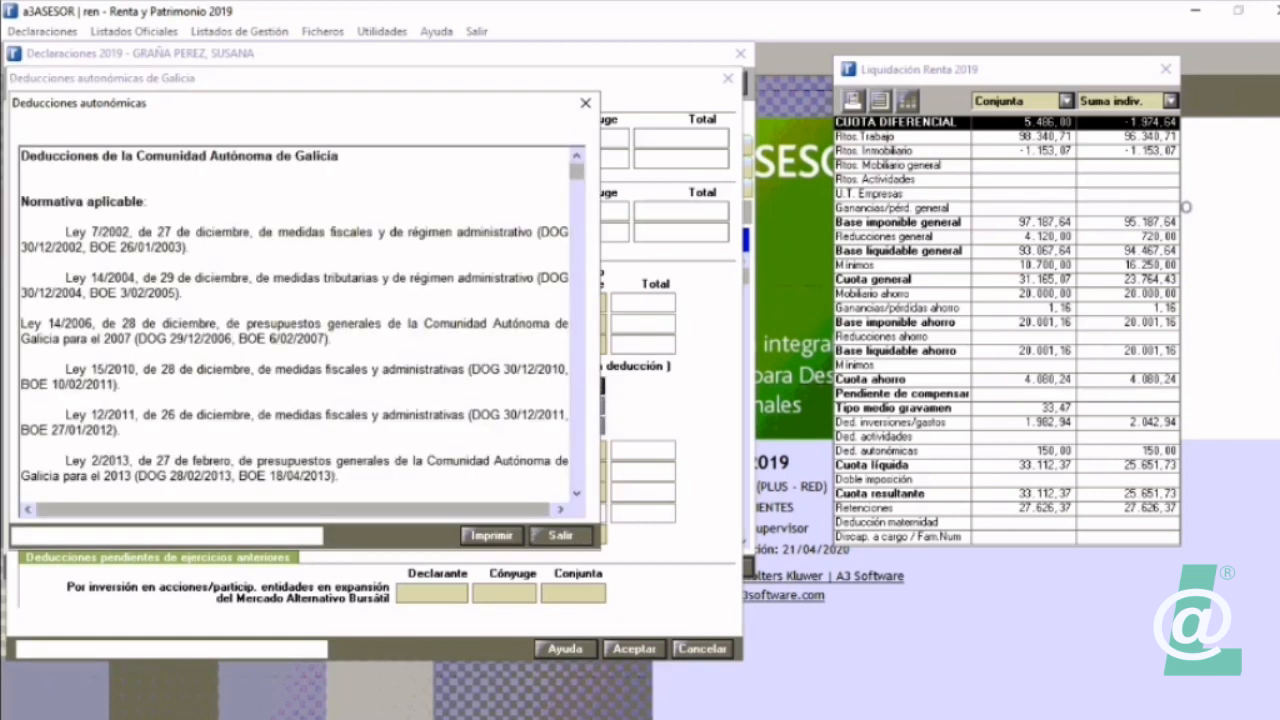
pyautogui.scroll(-6, 296, 330)
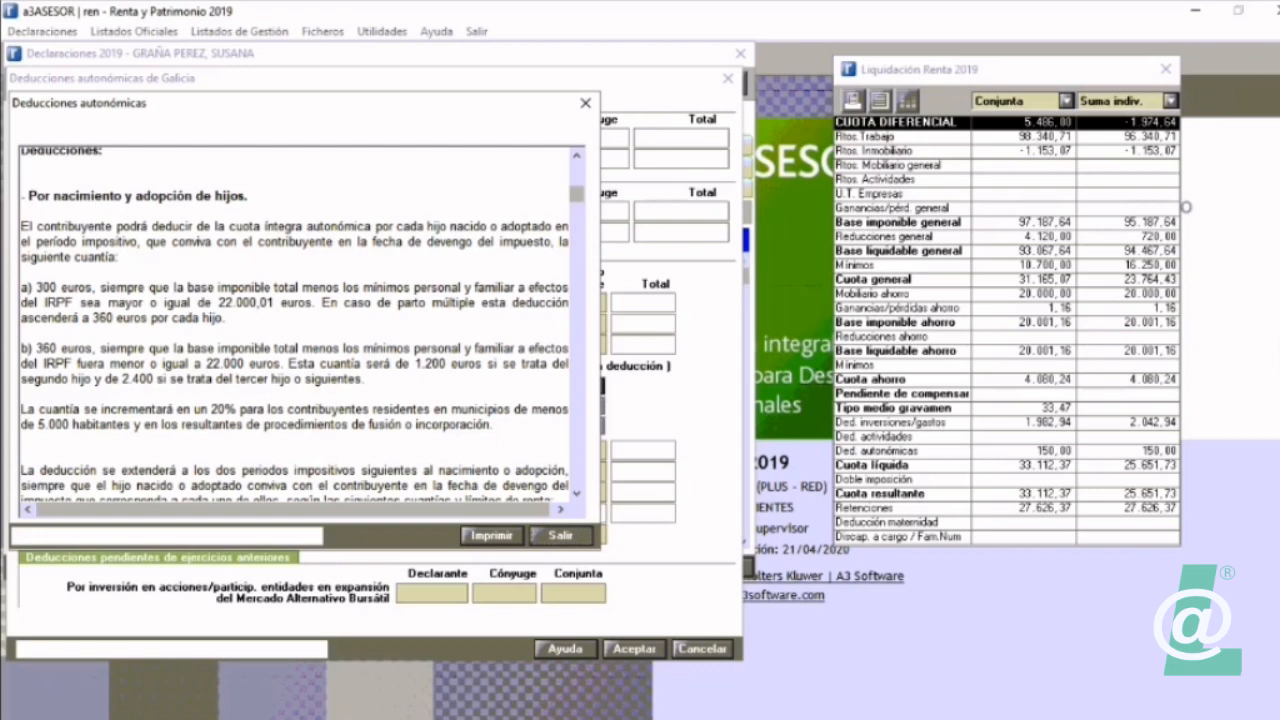
pyautogui.moveTo(20, 226); pyautogui.dragTo(237, 486)
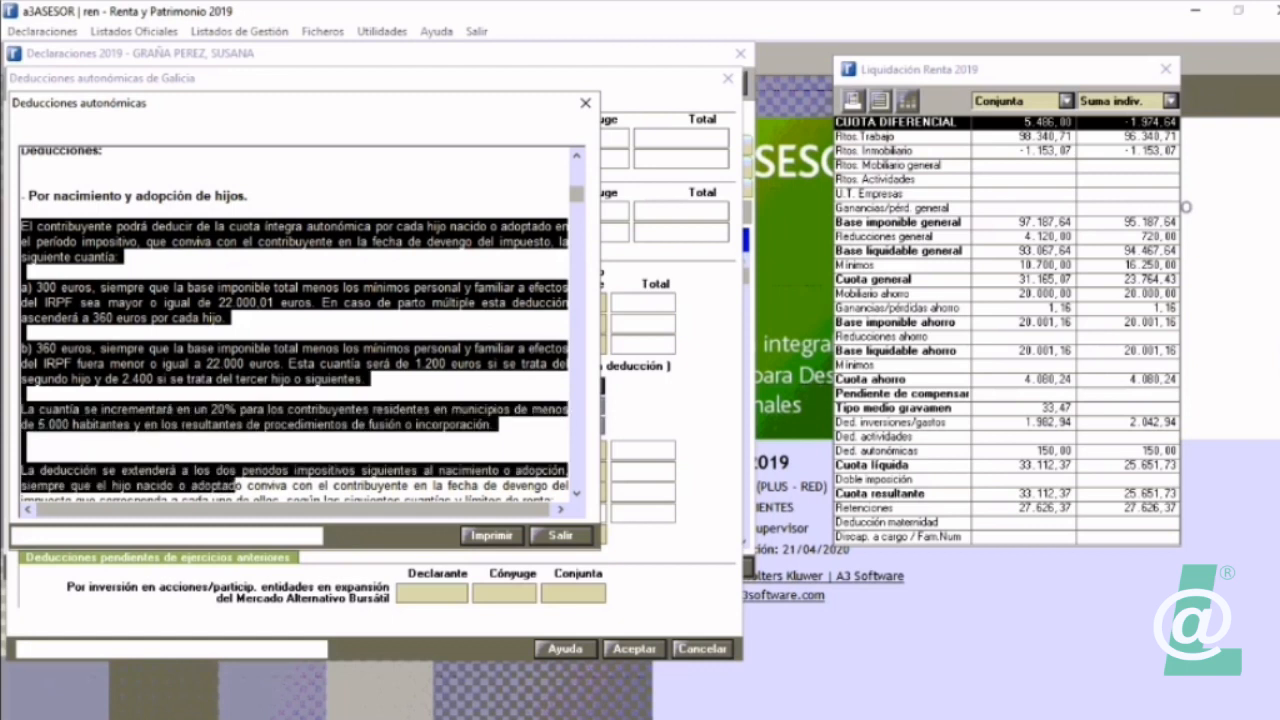
pyautogui.scroll(-7, 296, 330)
pyautogui.scroll(-10, 296, 330)
pyautogui.scroll(-10, 296, 330)
pyautogui.scroll(-10, 296, 330)
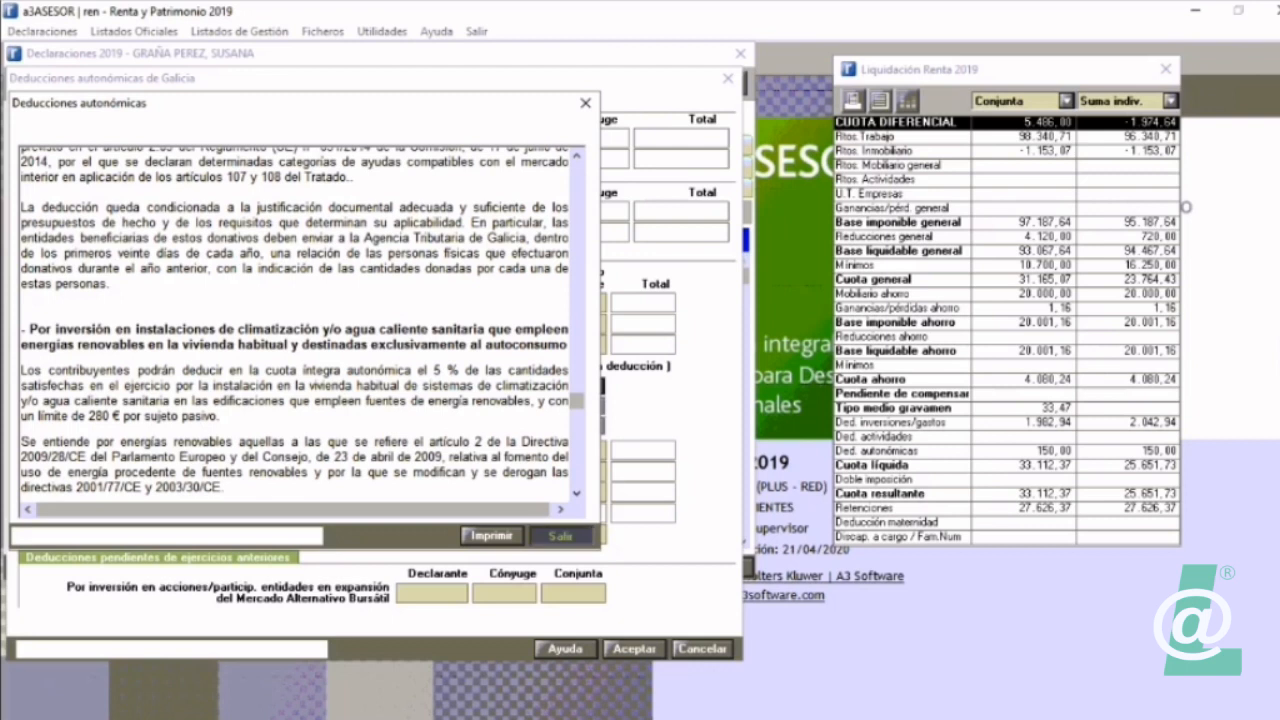
# Step: Close the deductions help and the list of elements, and view the categories of balances pending compensation in Comp. Pend
pyautogui.click(561, 536)
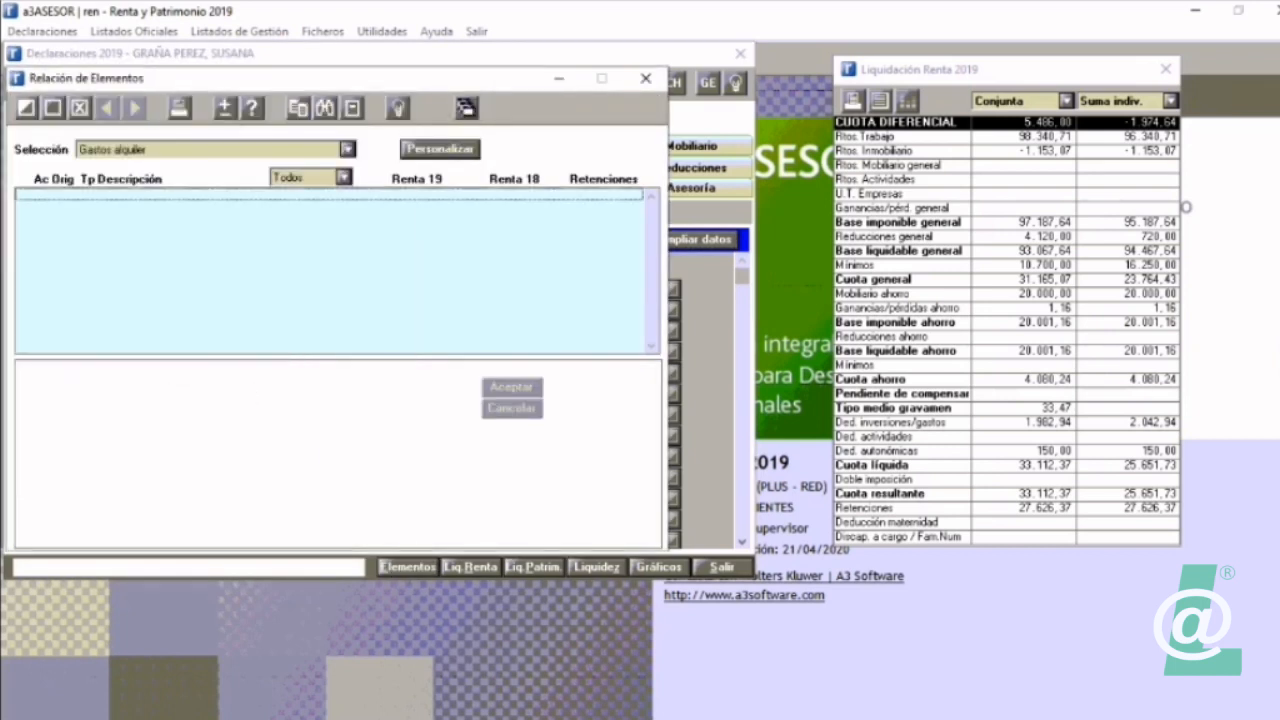
pyautogui.click(646, 78)
pyautogui.click(197, 188)
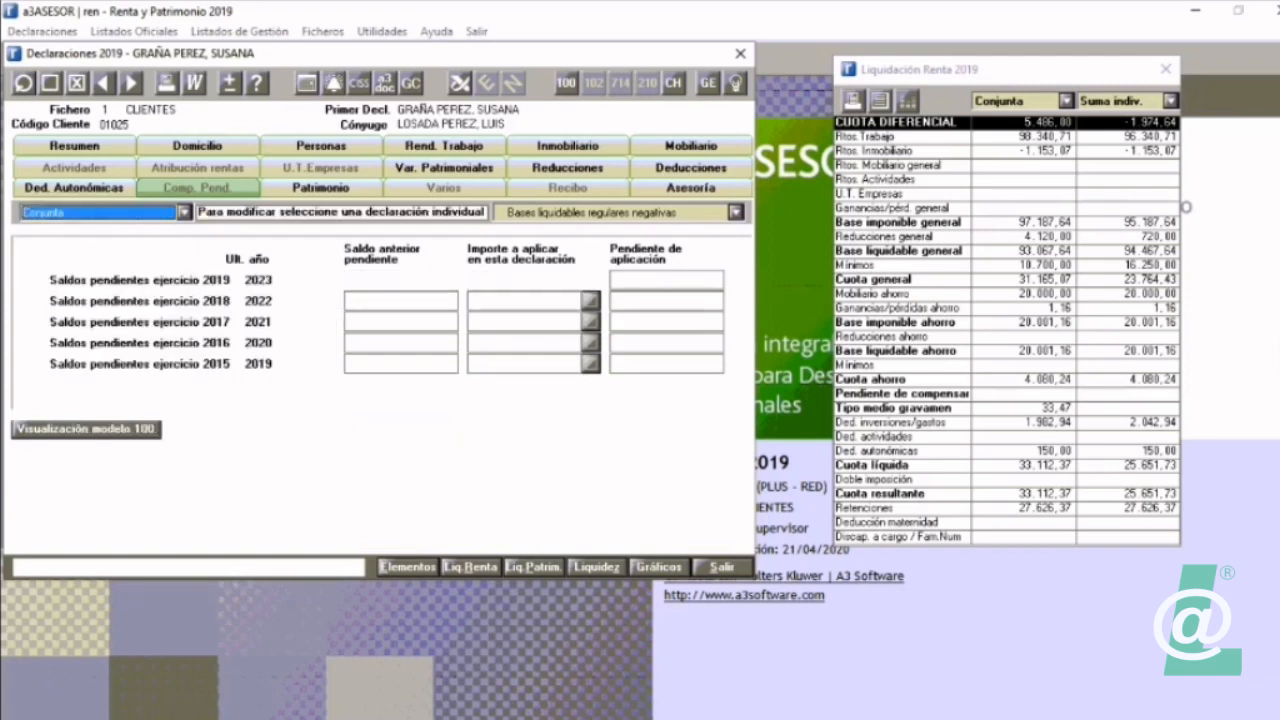
pyautogui.click(736, 212)
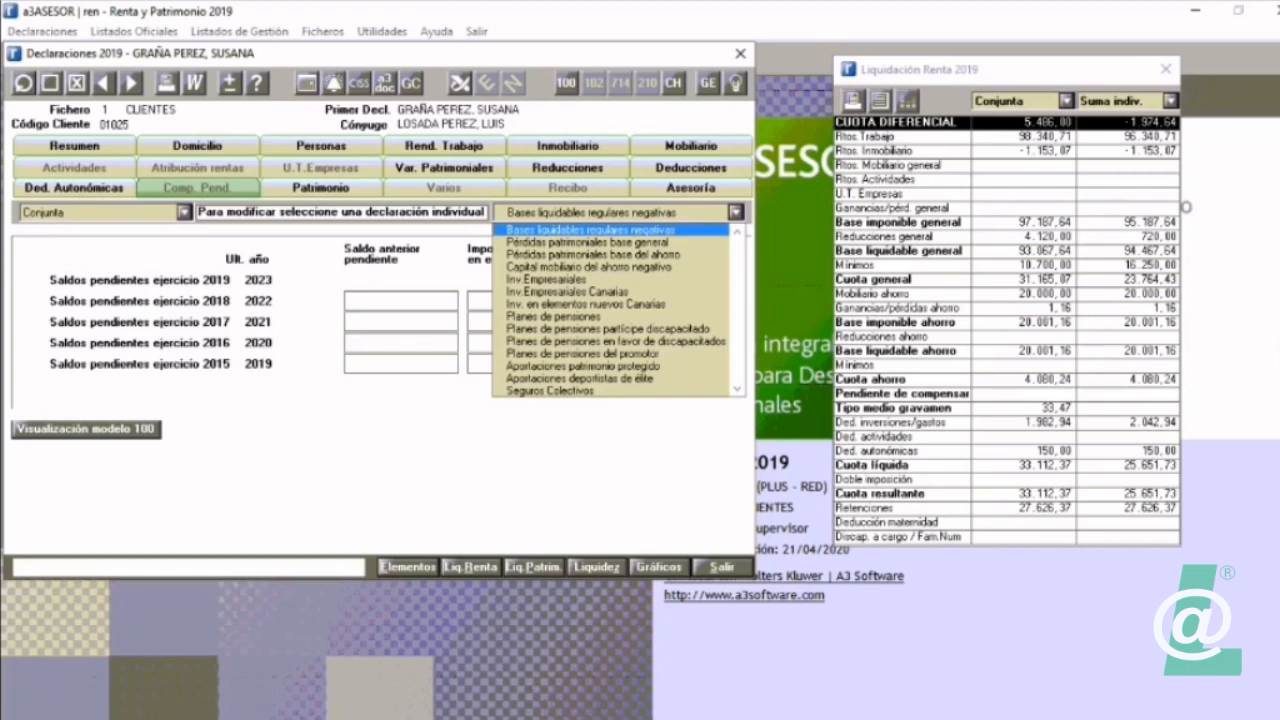
# Step: Show the Varios data of the declaration for the Declarante
pyautogui.click(444, 188)
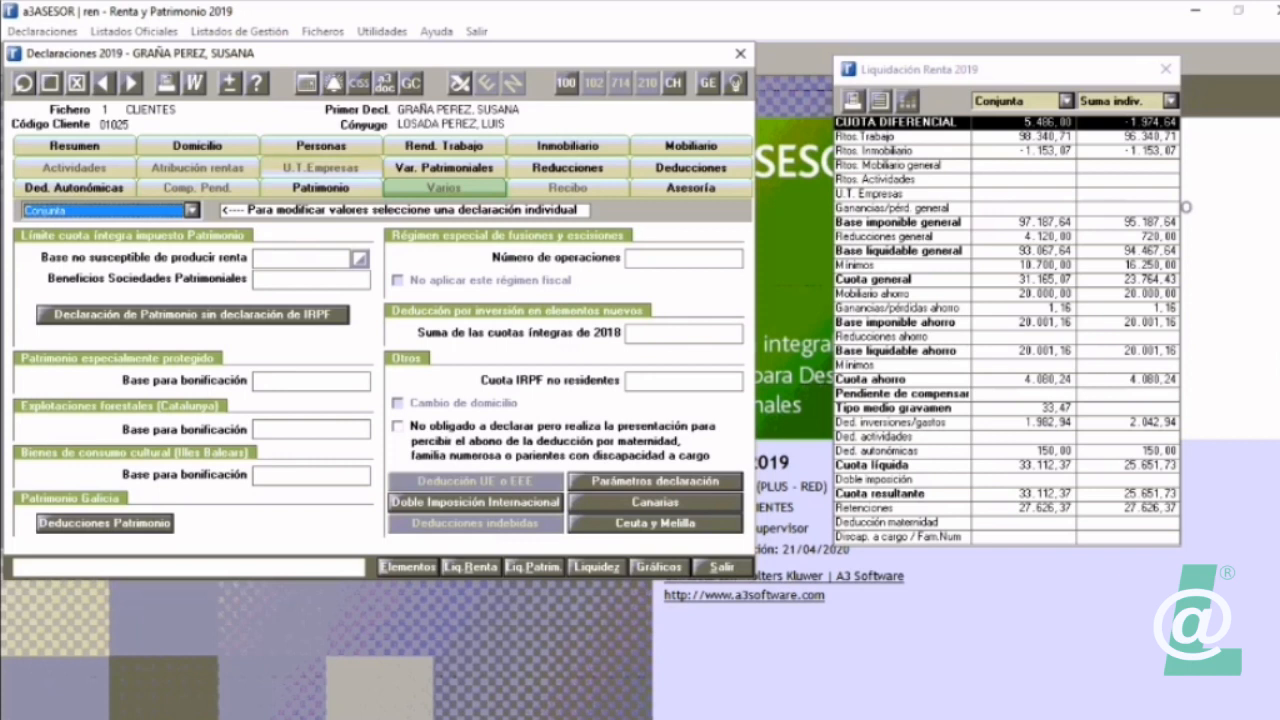
pyautogui.click(192, 210)
pyautogui.click(50, 229)
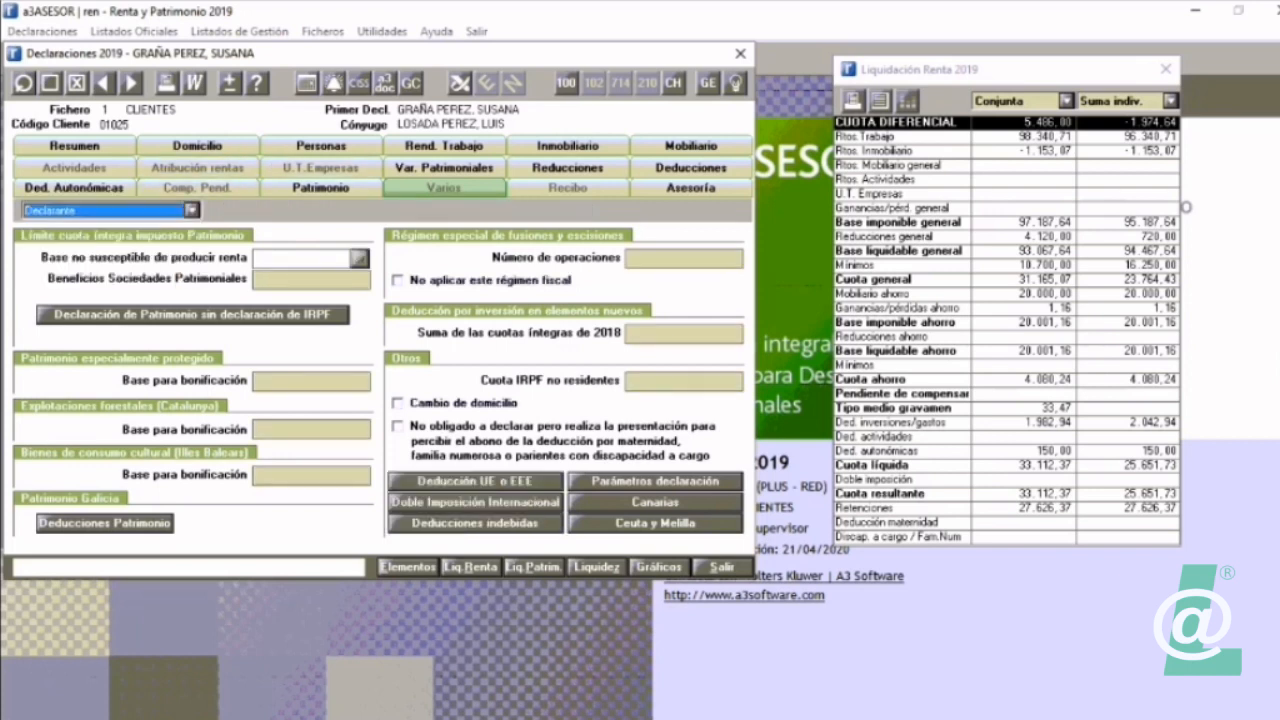
# Step: Try a new Deducciones Indebidas entry of type Deduc. vivienda. Parte estatal, review the other types, discard the entry and leave the dialog
pyautogui.click(475, 523)
pyautogui.click(679, 307)
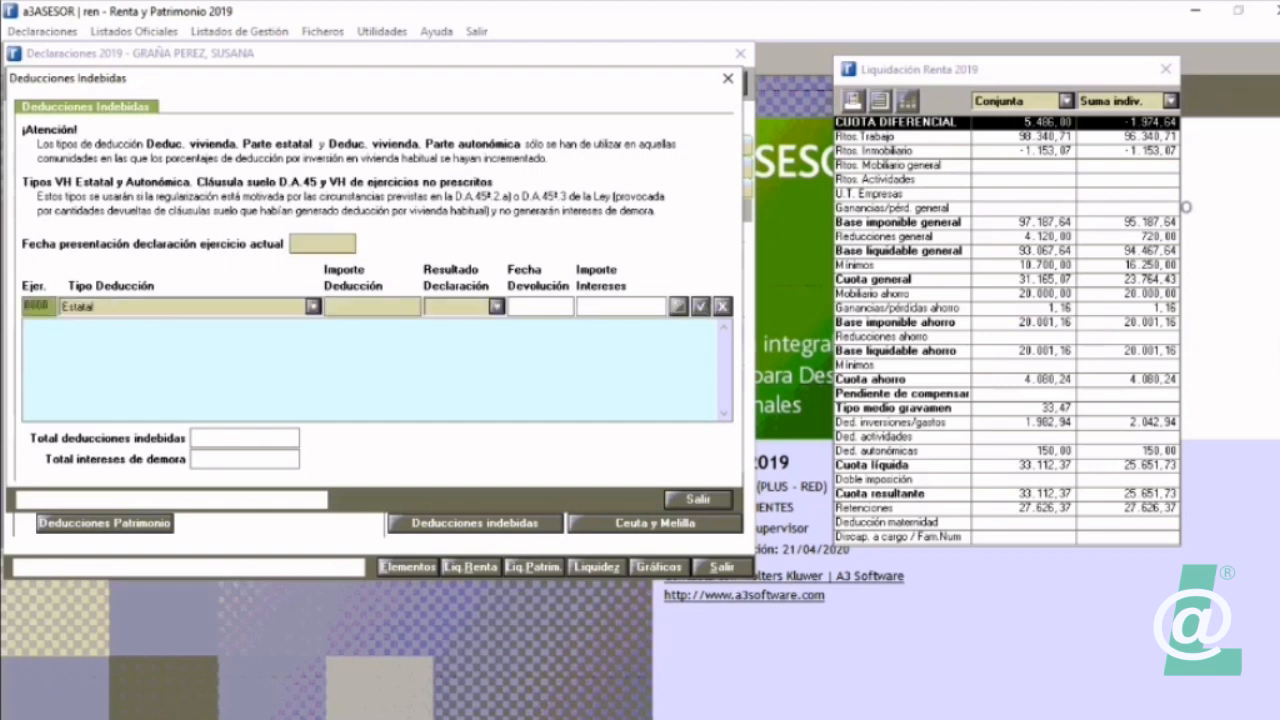
pyautogui.click(313, 307)
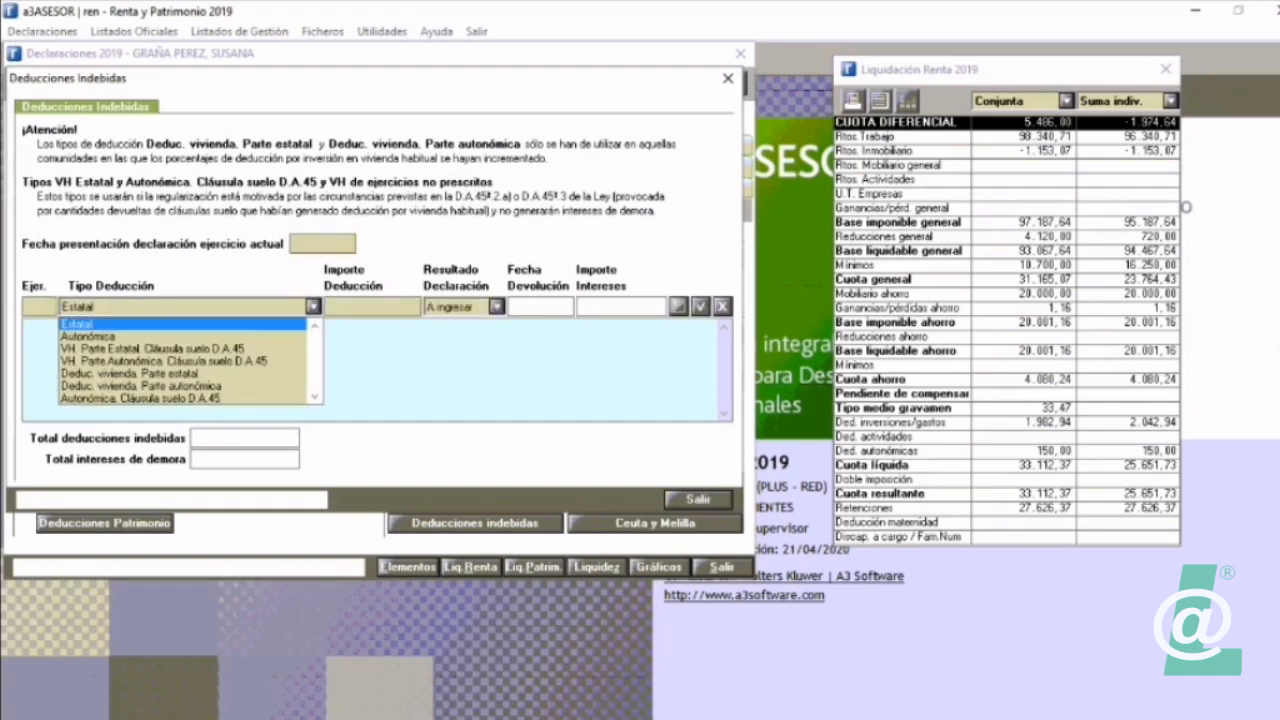
pyautogui.press('Down')
pyautogui.press('Down')
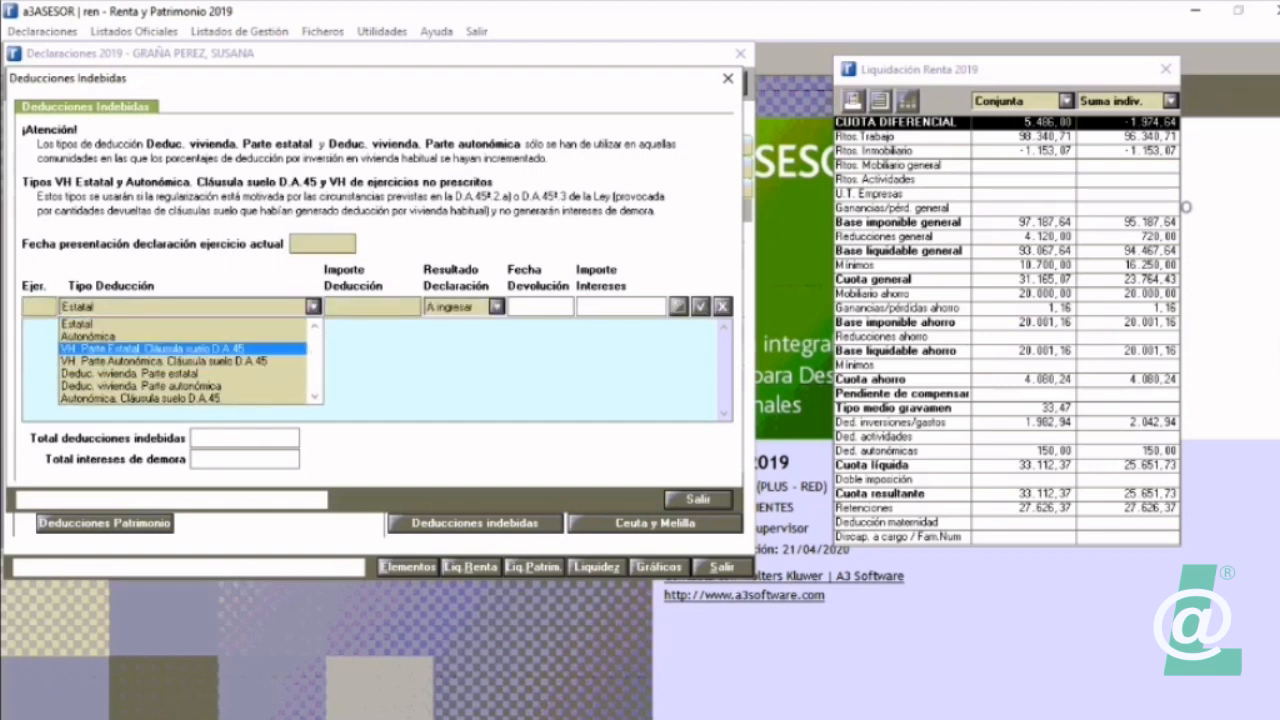
pyautogui.press('Down')
pyautogui.press('Down')
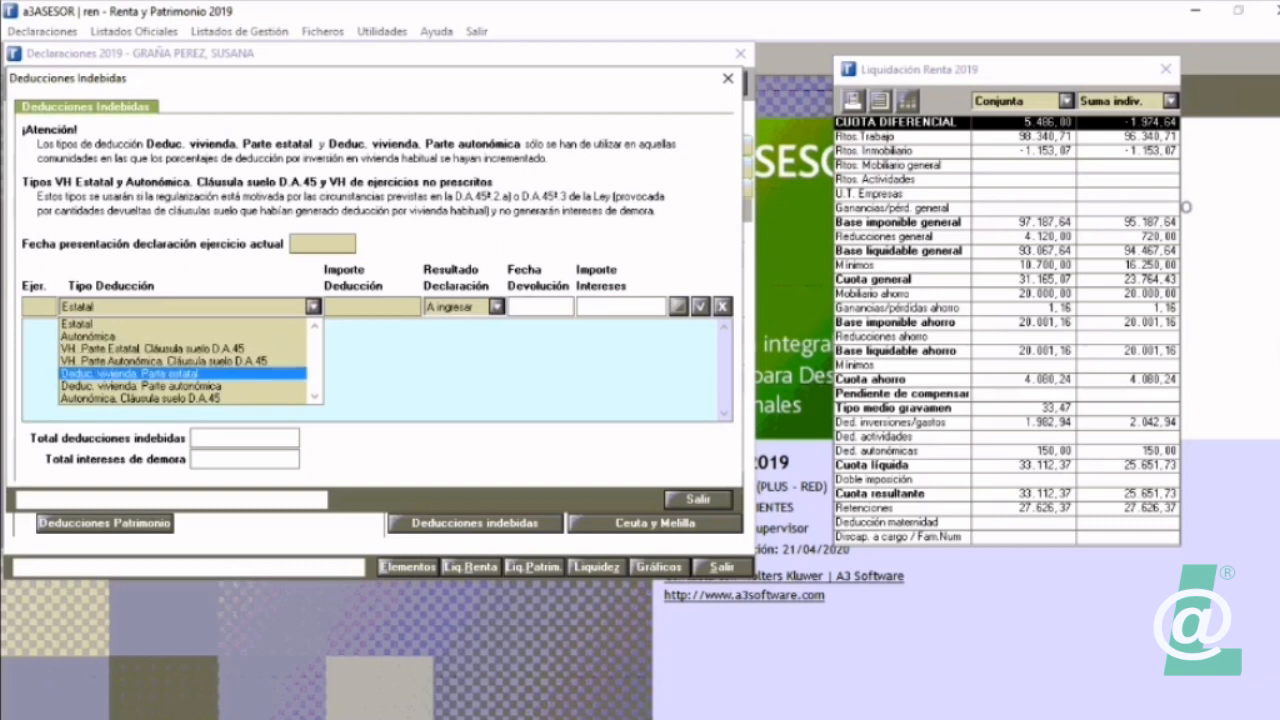
pyautogui.press('Return')
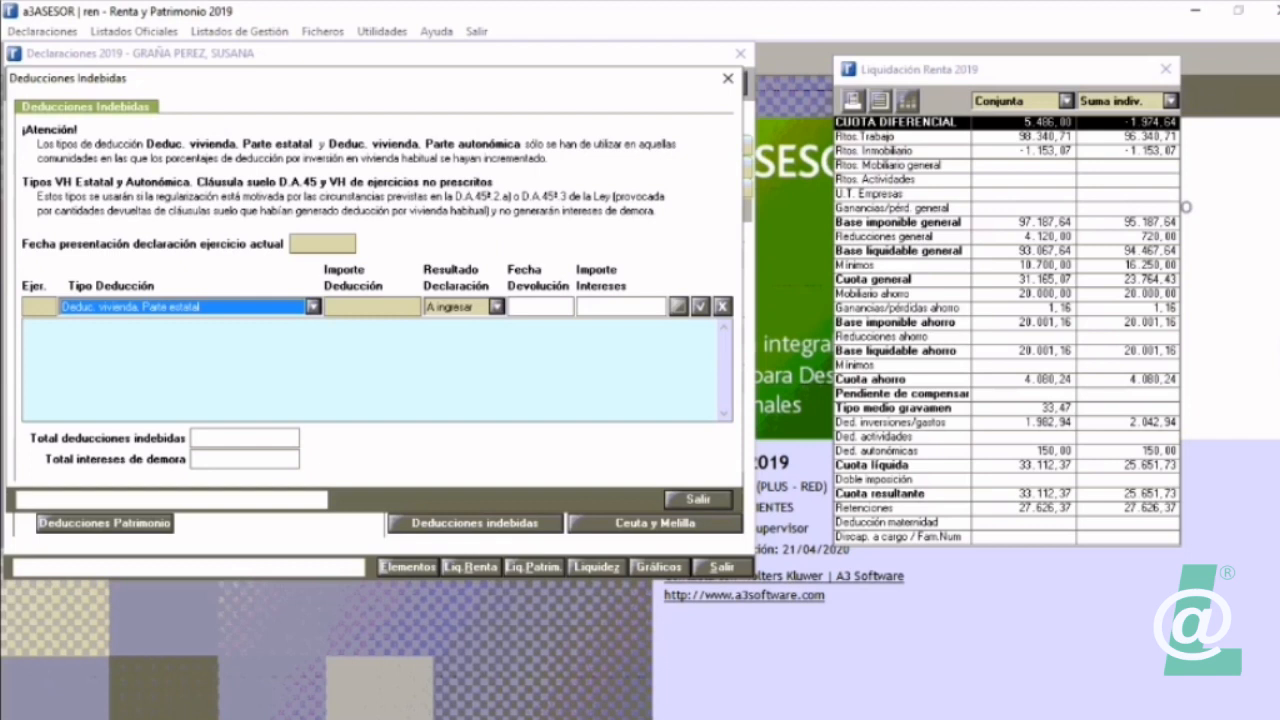
pyautogui.hotkey('alt', 'Down')
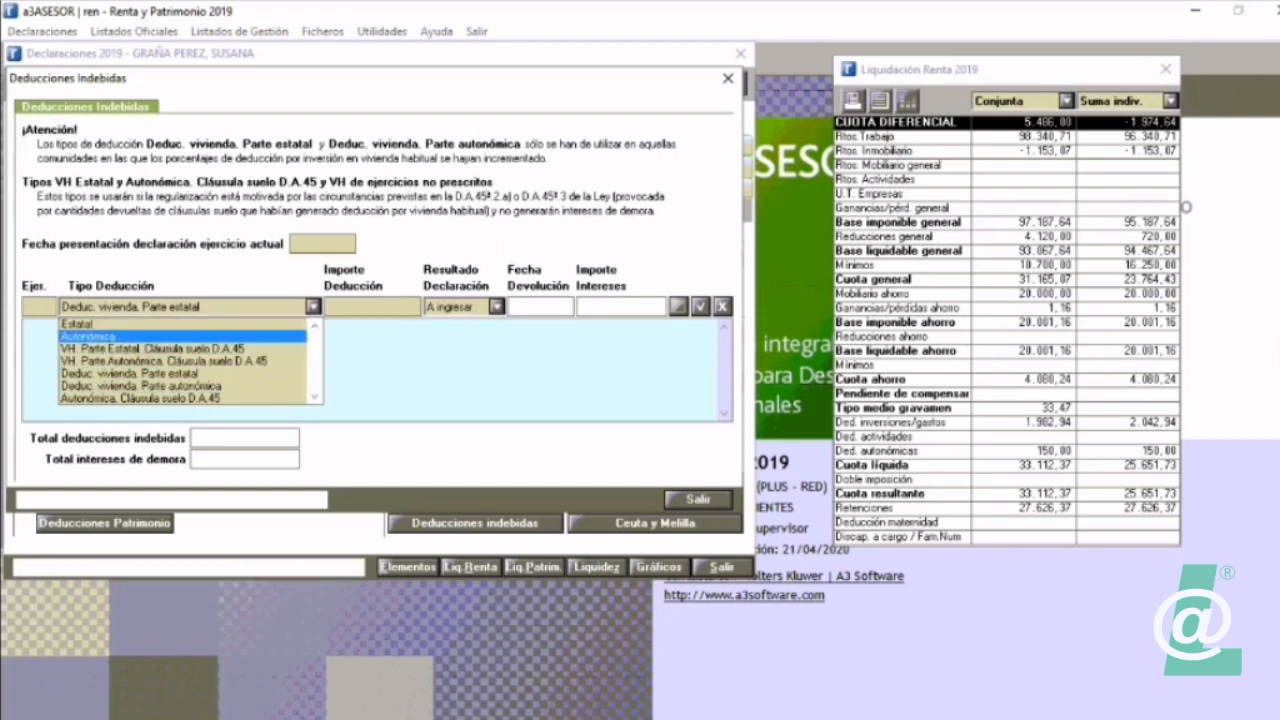
pyautogui.press('Escape')
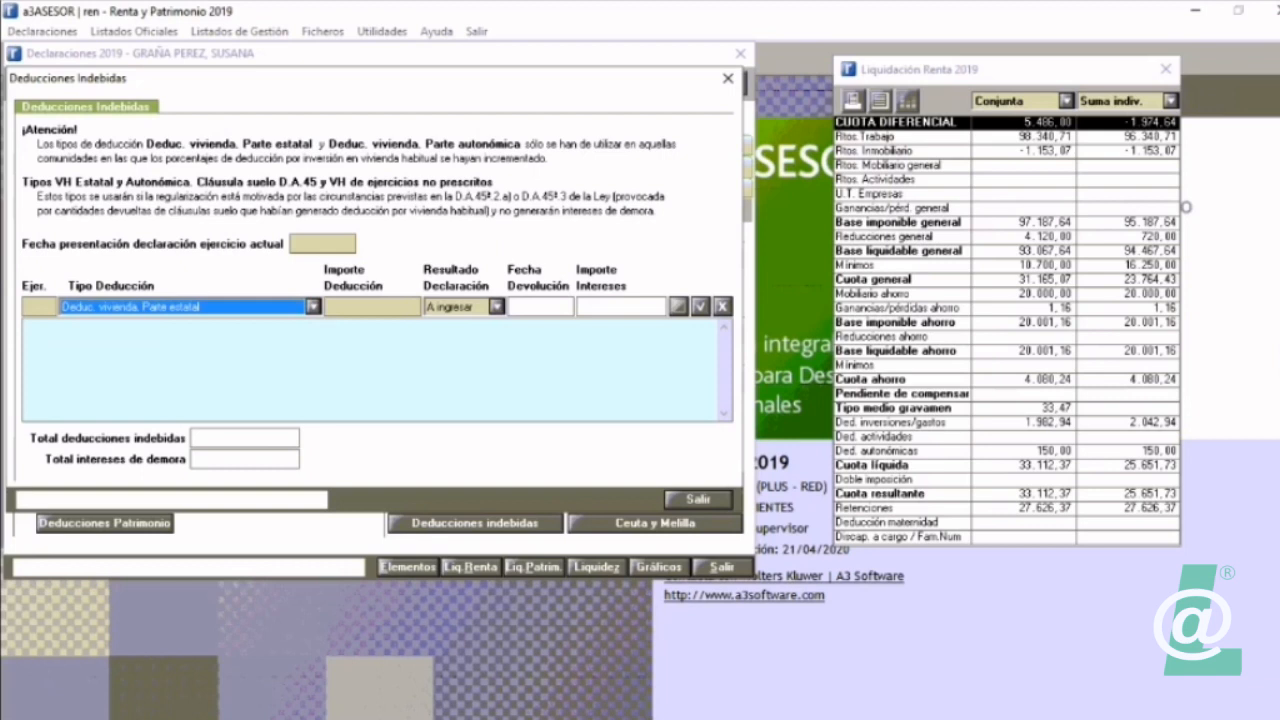
pyautogui.click(723, 307)
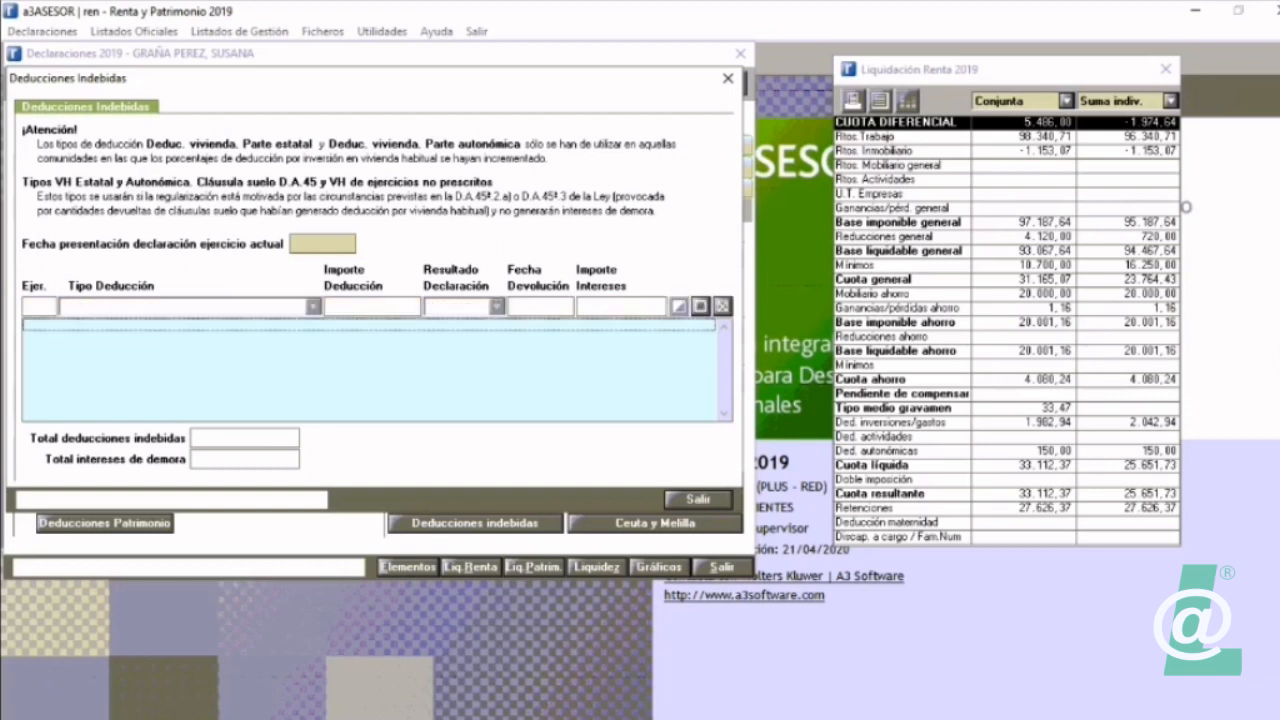
pyautogui.click(698, 499)
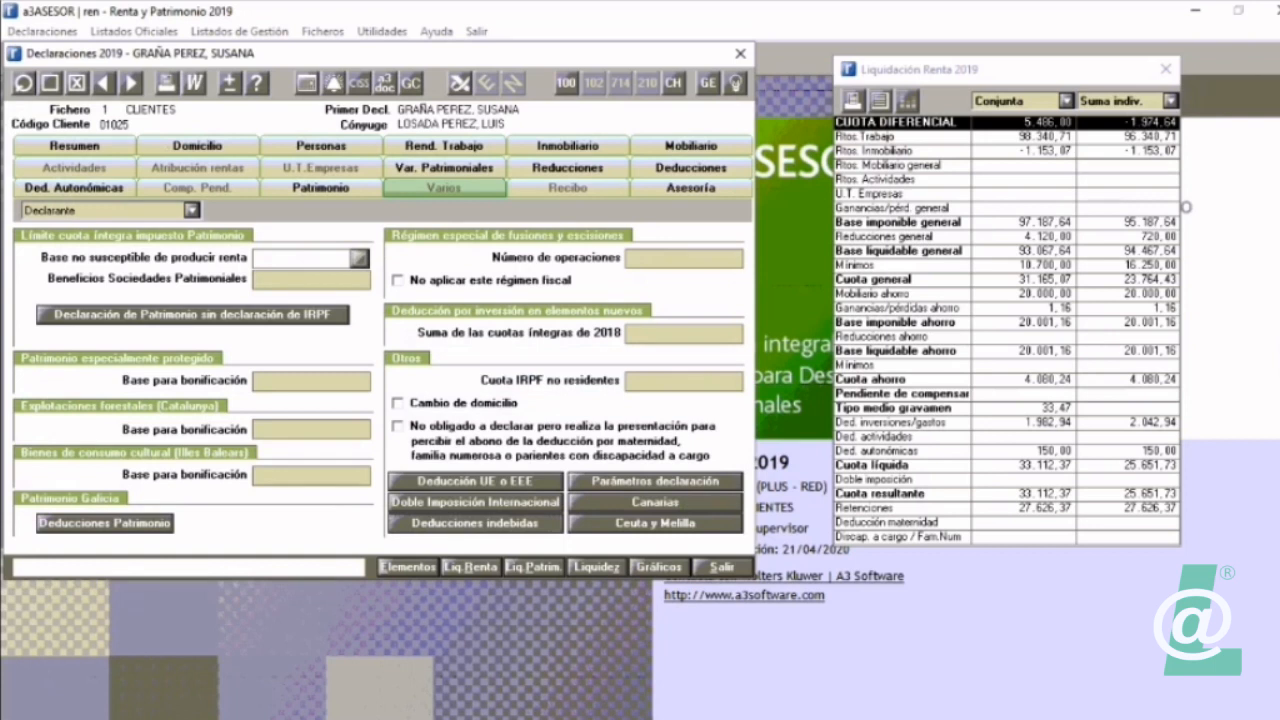
# Step: Check the Doble Imposición Internacional data of the declarant
pyautogui.click(475, 501)
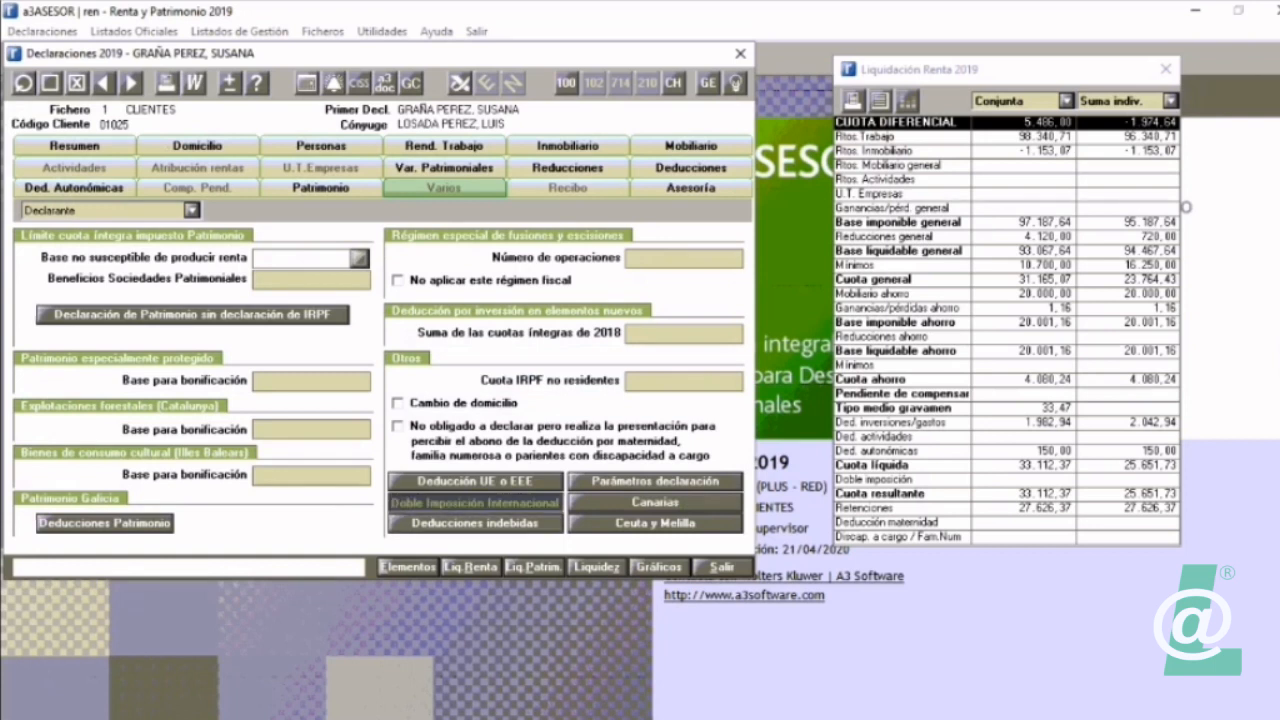
pyautogui.click(662, 583)
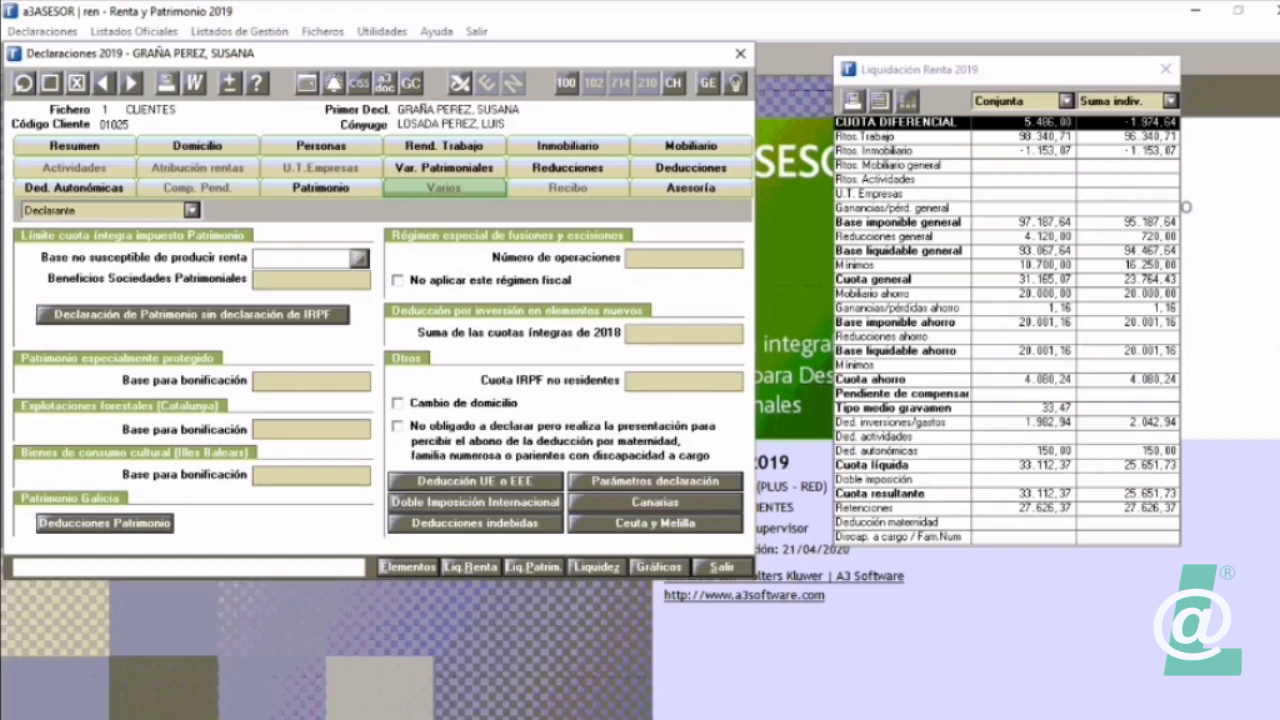
# Step: Open the Relación de Elementos and set its selection to TODOS
pyautogui.hotkey('alt', 'e')
pyautogui.click(348, 149)
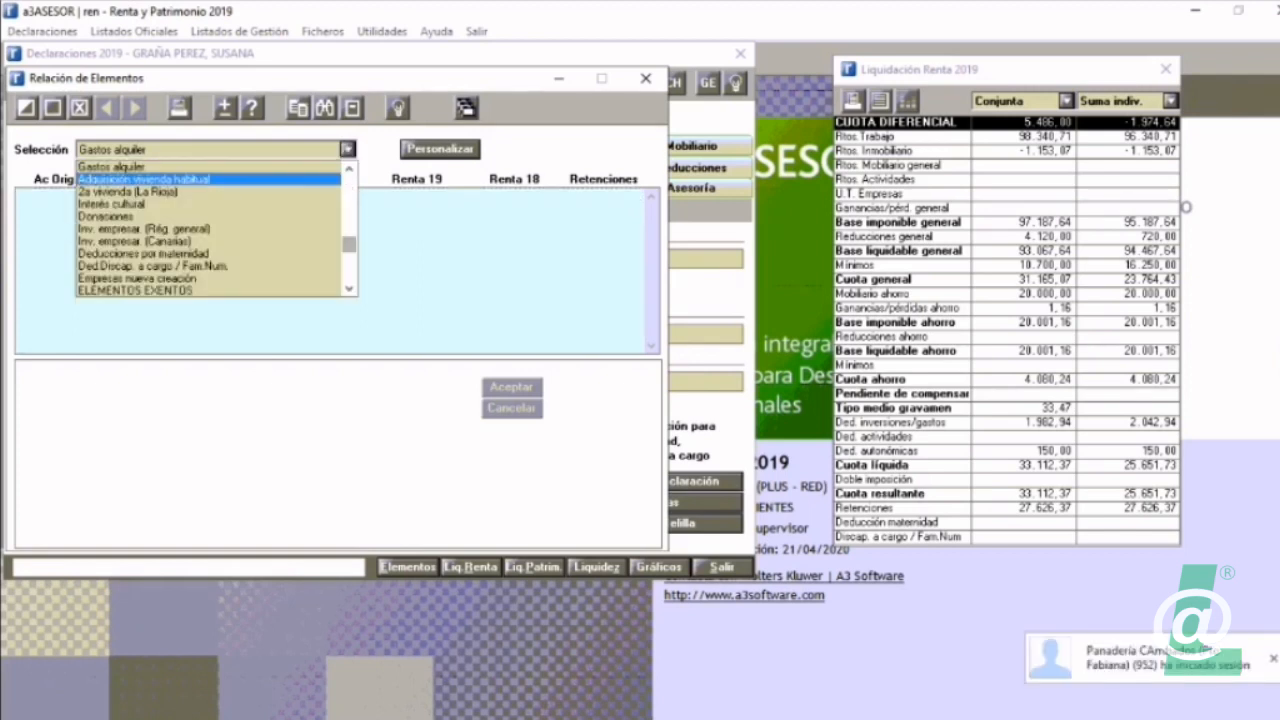
pyautogui.moveTo(349, 245); pyautogui.dragTo(349, 182)
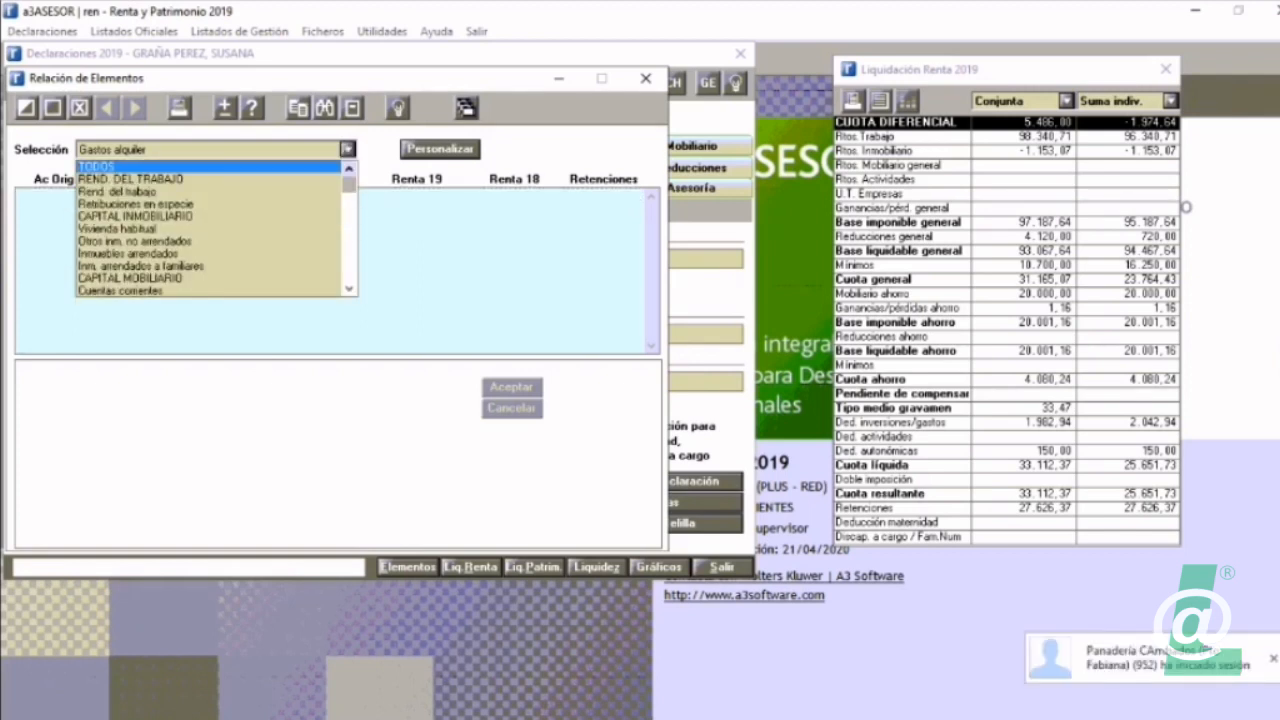
pyautogui.click(97, 166)
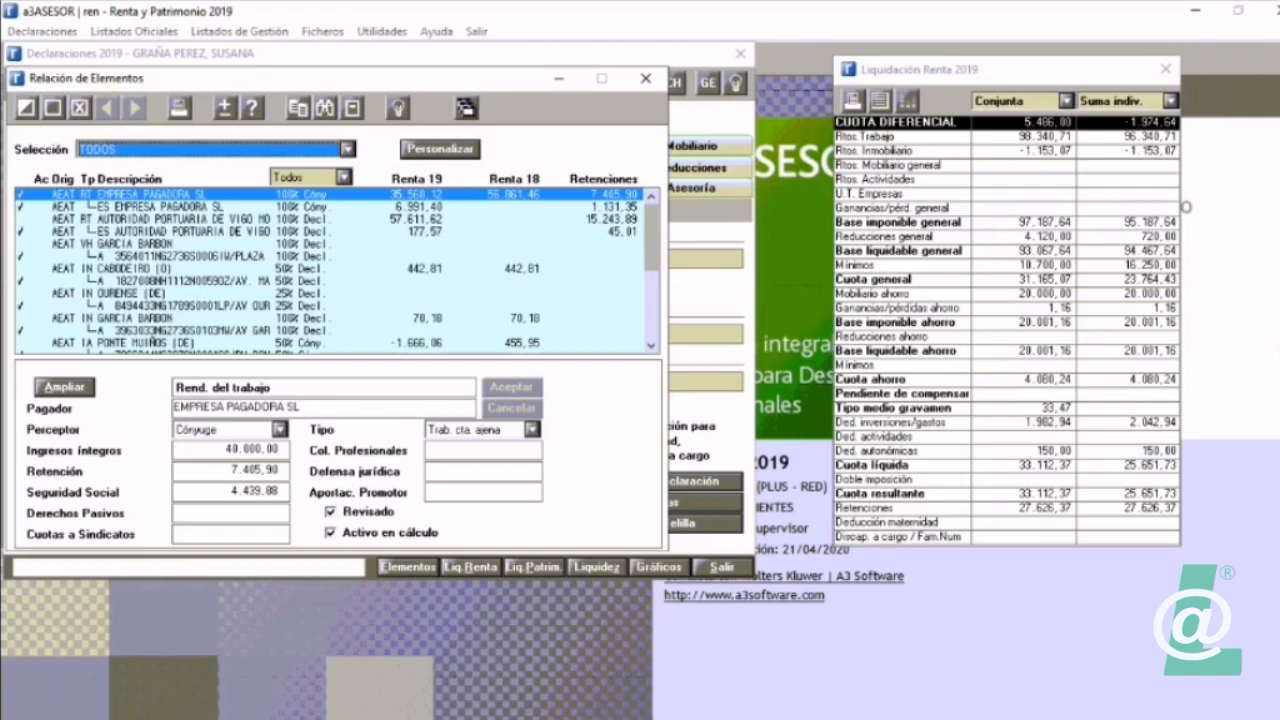
# Step: Widen and reposition the Liquidación Renta 2019 window to show the Declarante and Cónyuge columns beside the list of elements
pyautogui.moveTo(950, 69); pyautogui.dragTo(860, 79)
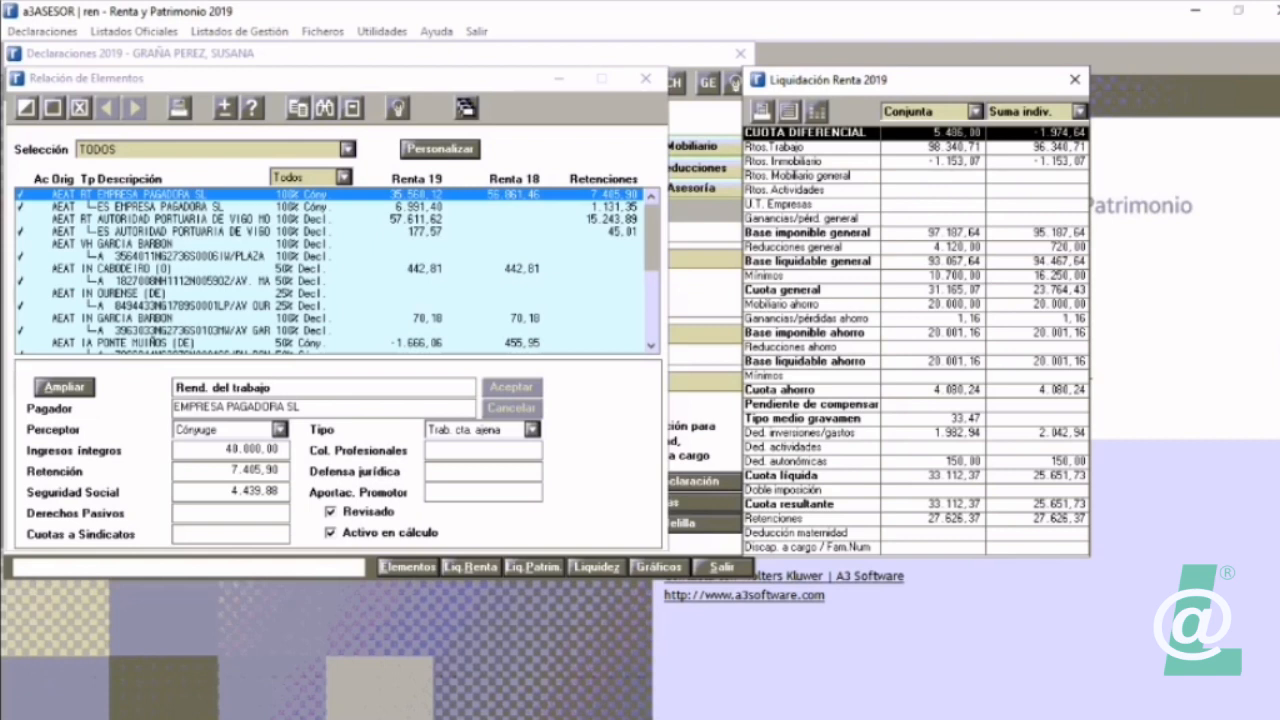
pyautogui.moveTo(1090, 185); pyautogui.dragTo(1276, 212)
pyautogui.moveTo(1000, 80); pyautogui.dragTo(943, 81)
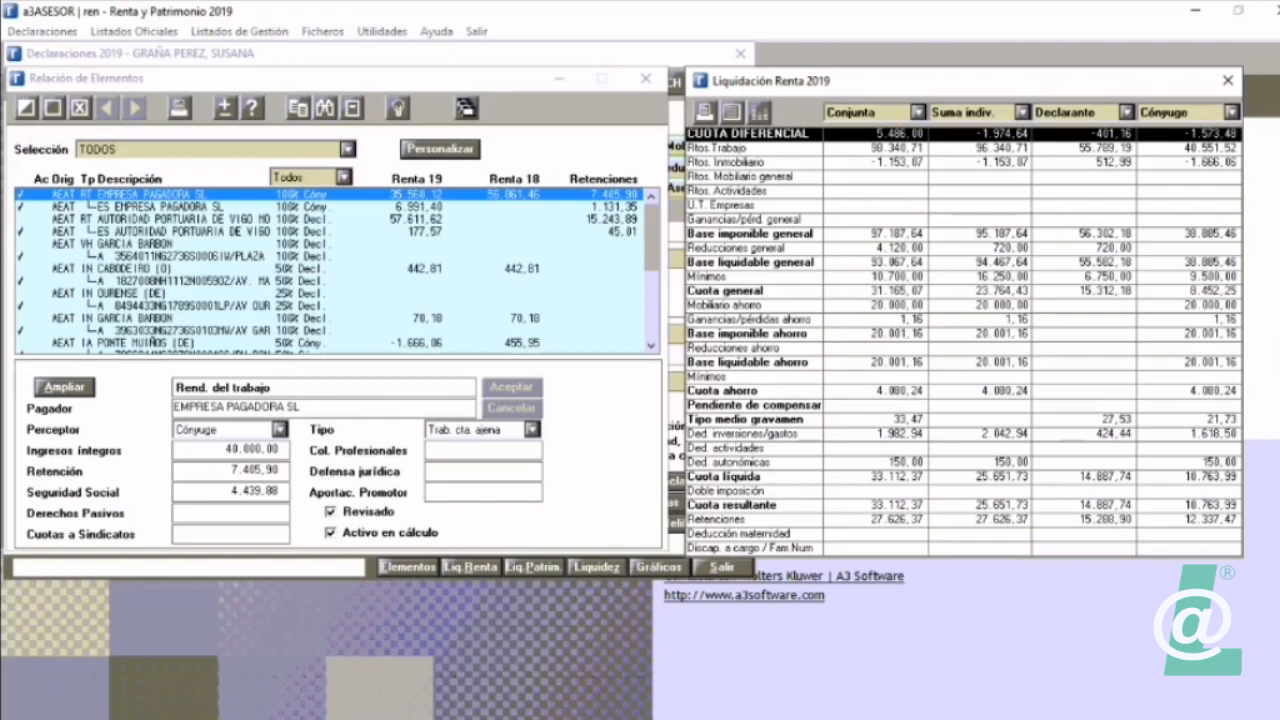
# Step: Switch the third column of the Liquidación Renta 2019 window to Hijo 1 and return it to Declarante
pyautogui.click(1127, 112)
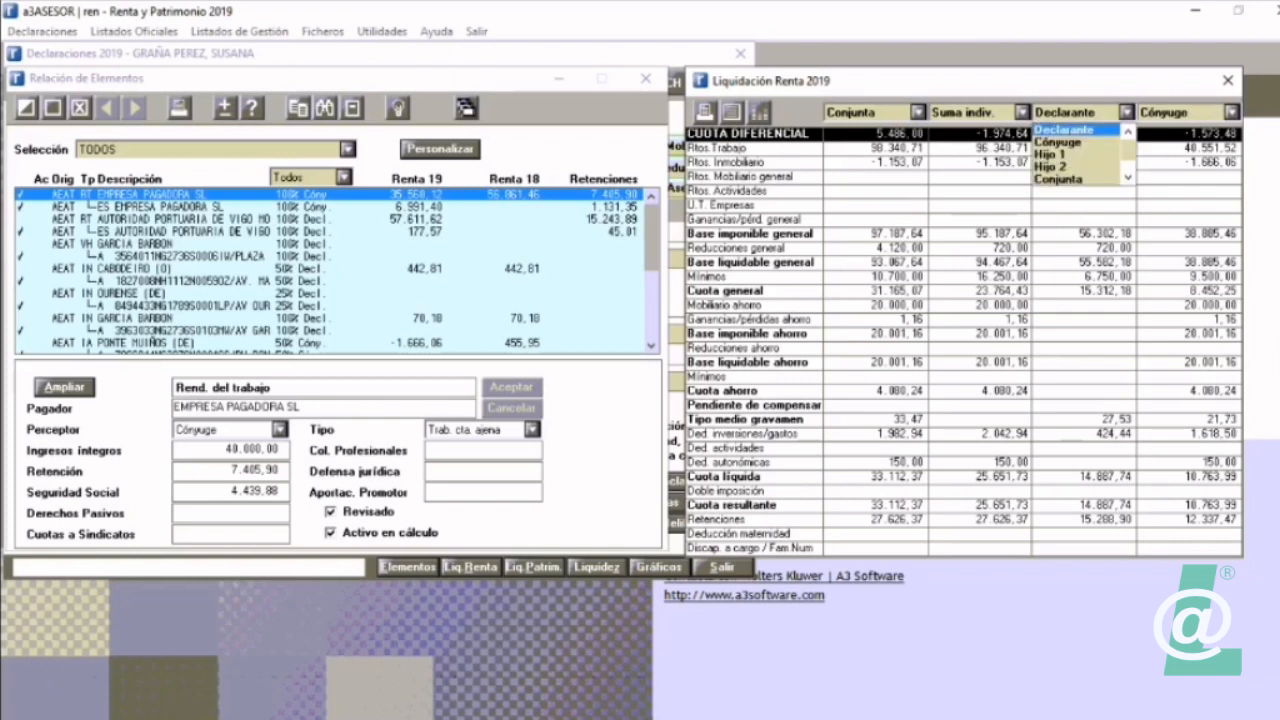
pyautogui.press('Return')
pyautogui.click(1127, 112)
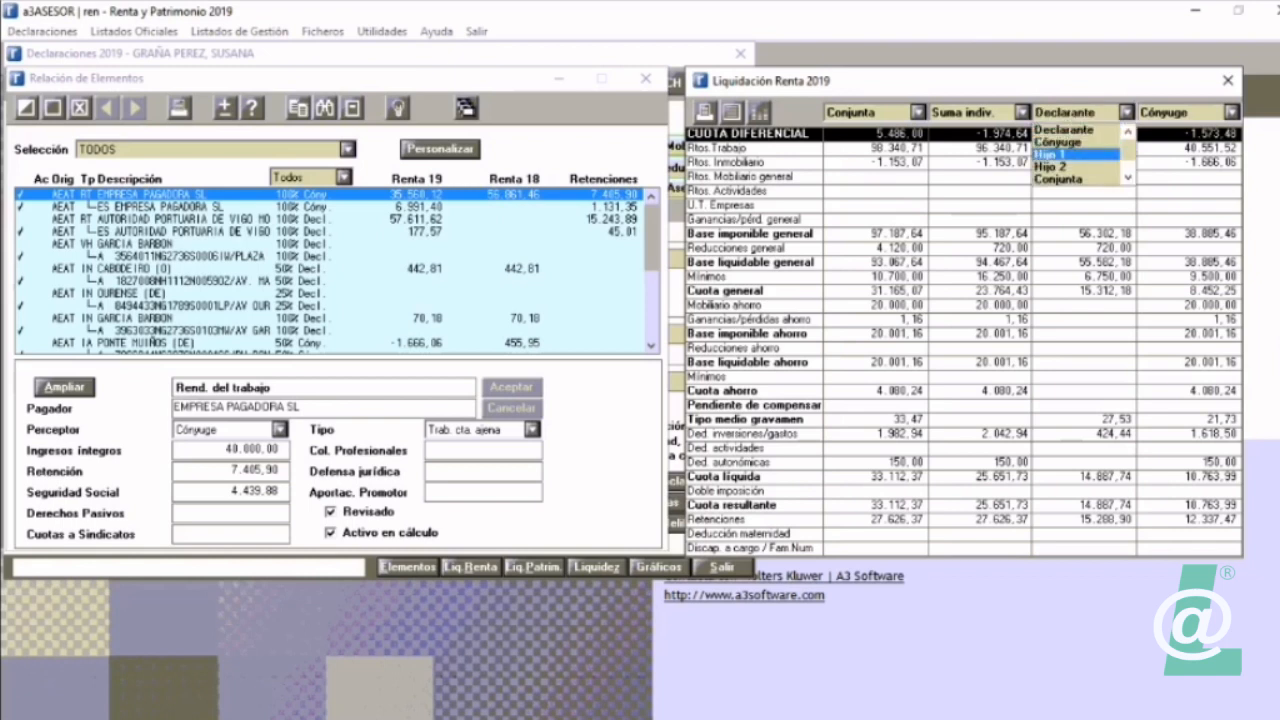
pyautogui.click(1078, 153)
pyautogui.click(1127, 112)
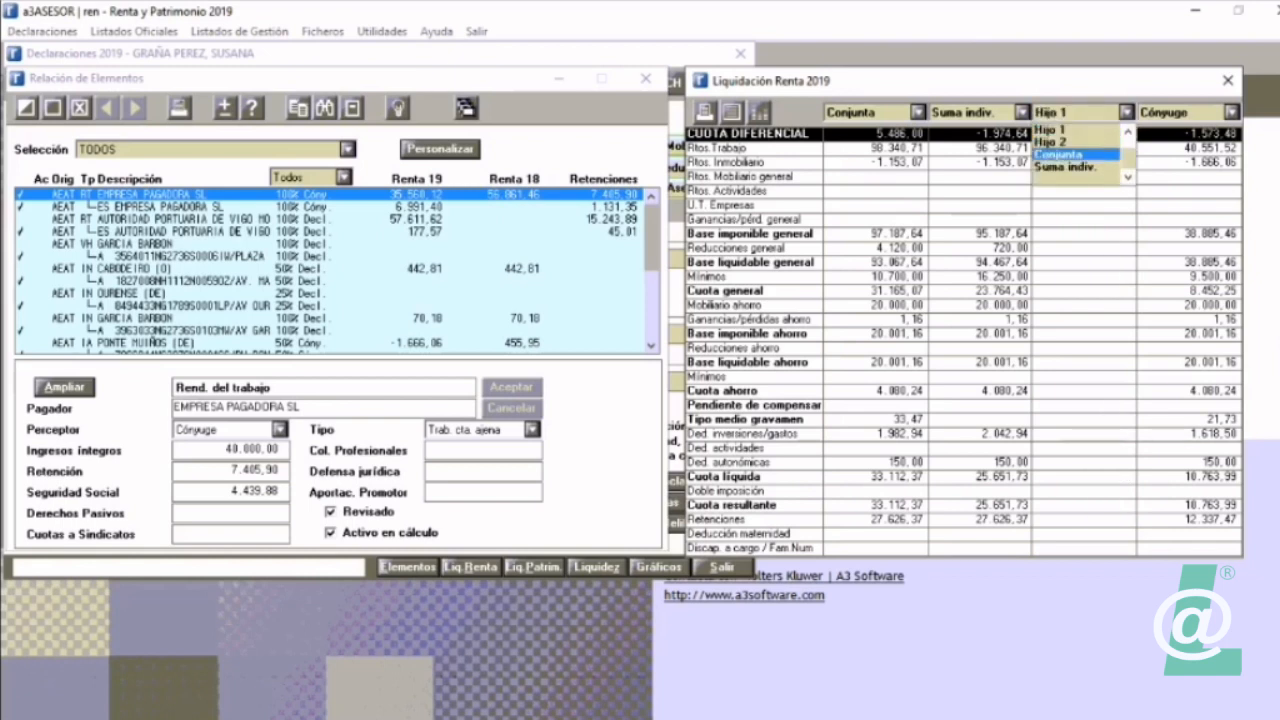
pyautogui.click(1128, 132)
pyautogui.press('Up')
pyautogui.press('Up')
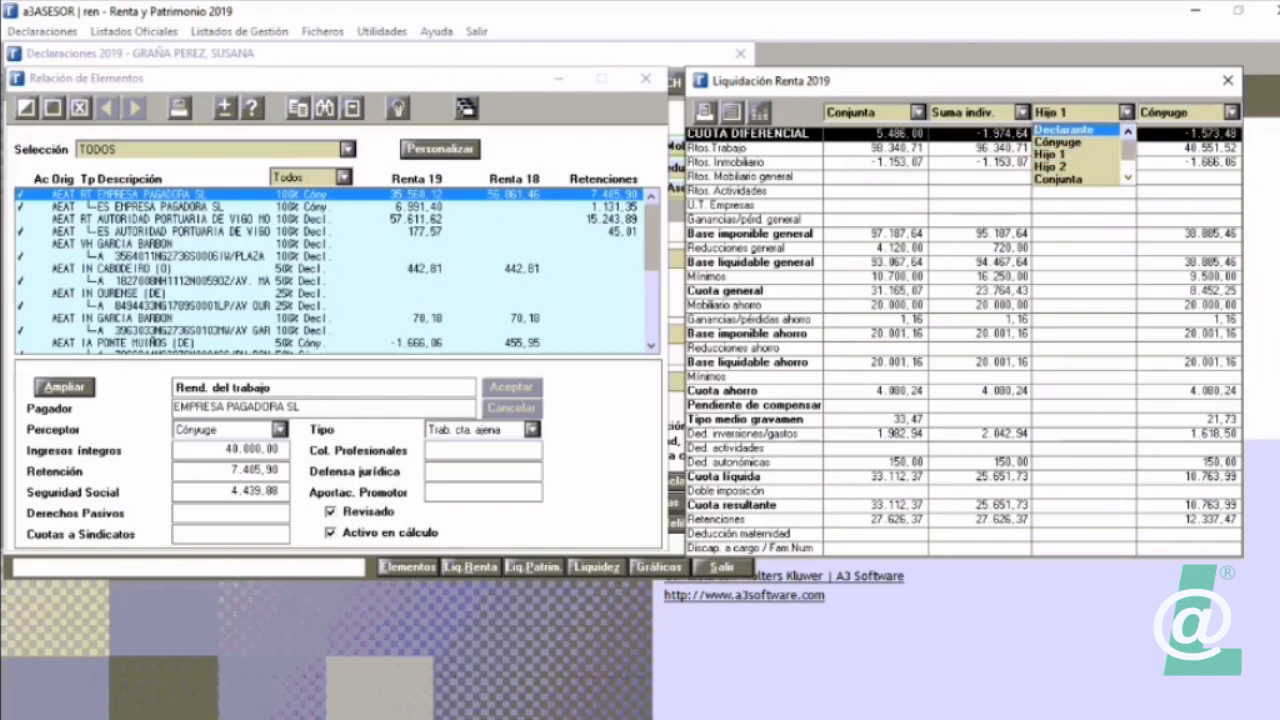
pyautogui.press('Return')
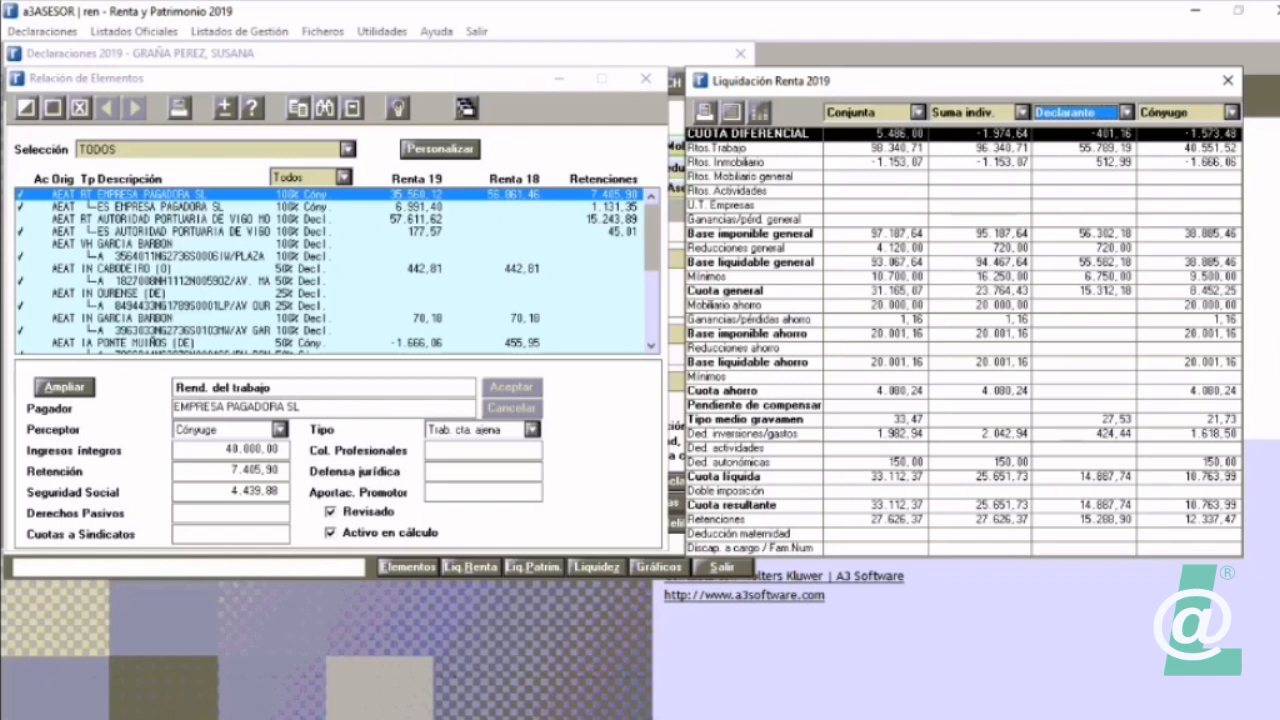
# Step: View the declarant's detailed I.R.P.F. calculation, including its Esquema, and close the detail
pyautogui.click(731, 112)
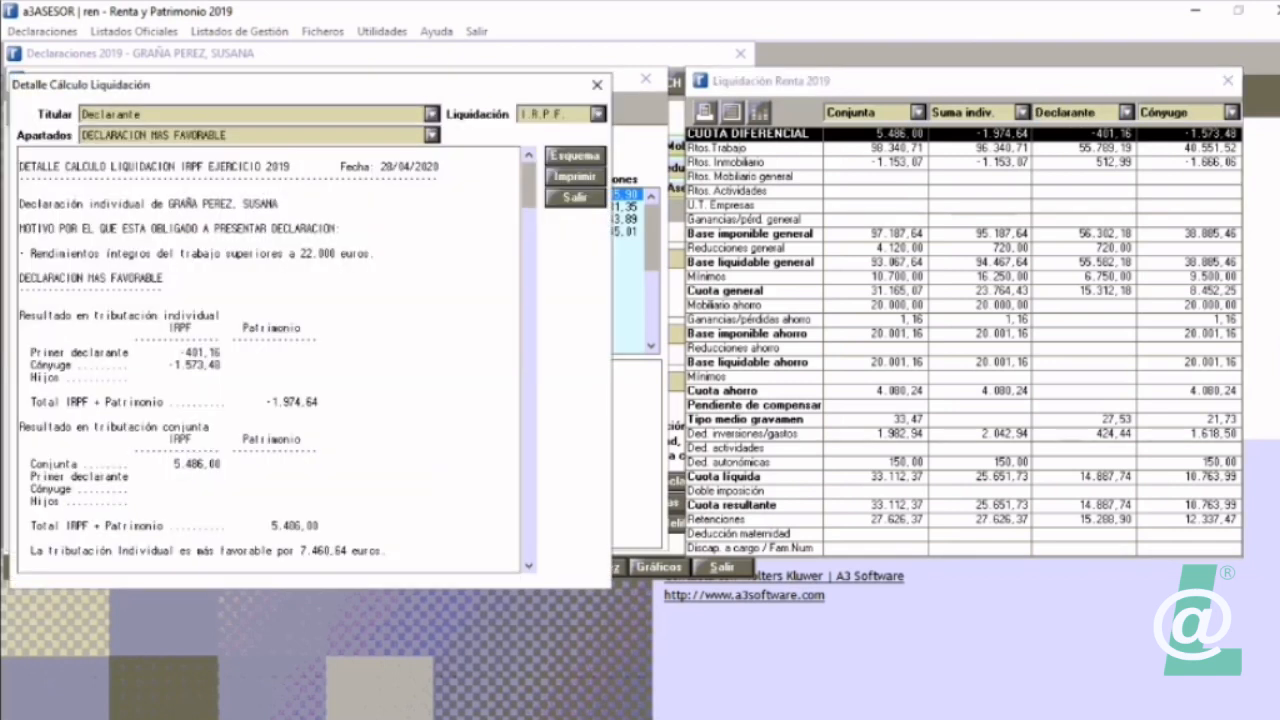
pyautogui.click(575, 156)
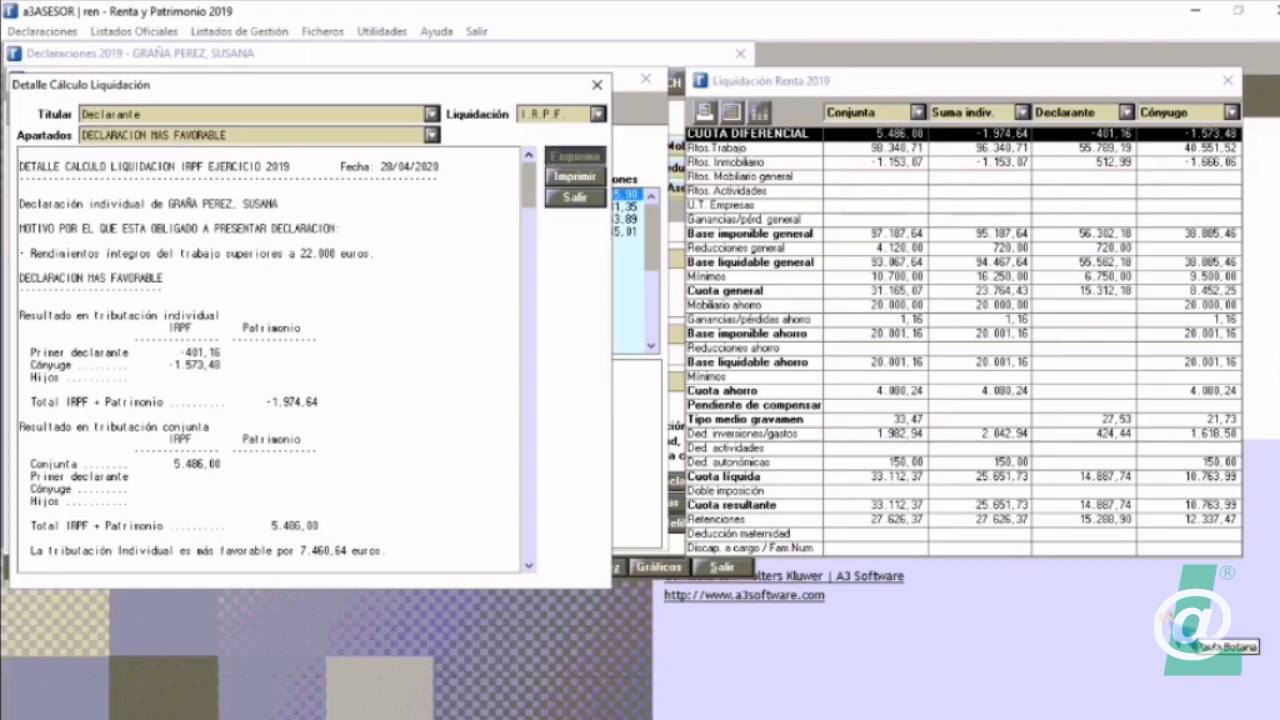
pyautogui.click(695, 110)
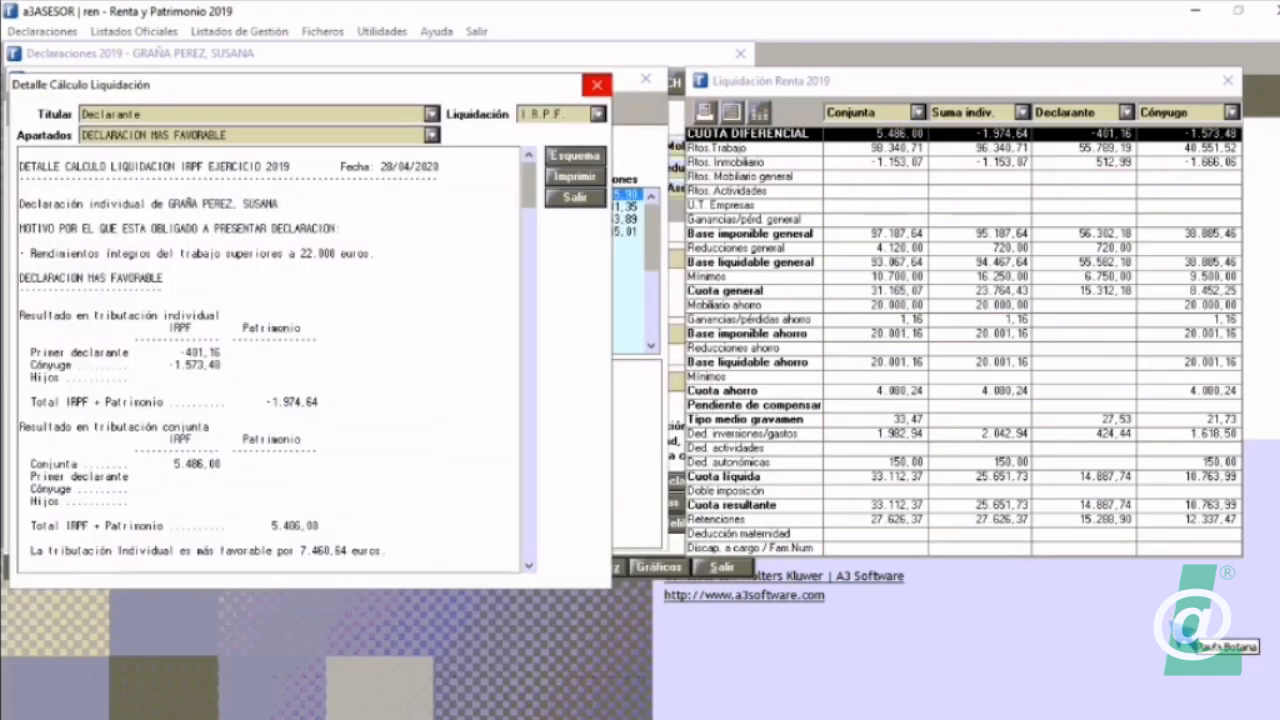
pyautogui.click(597, 85)
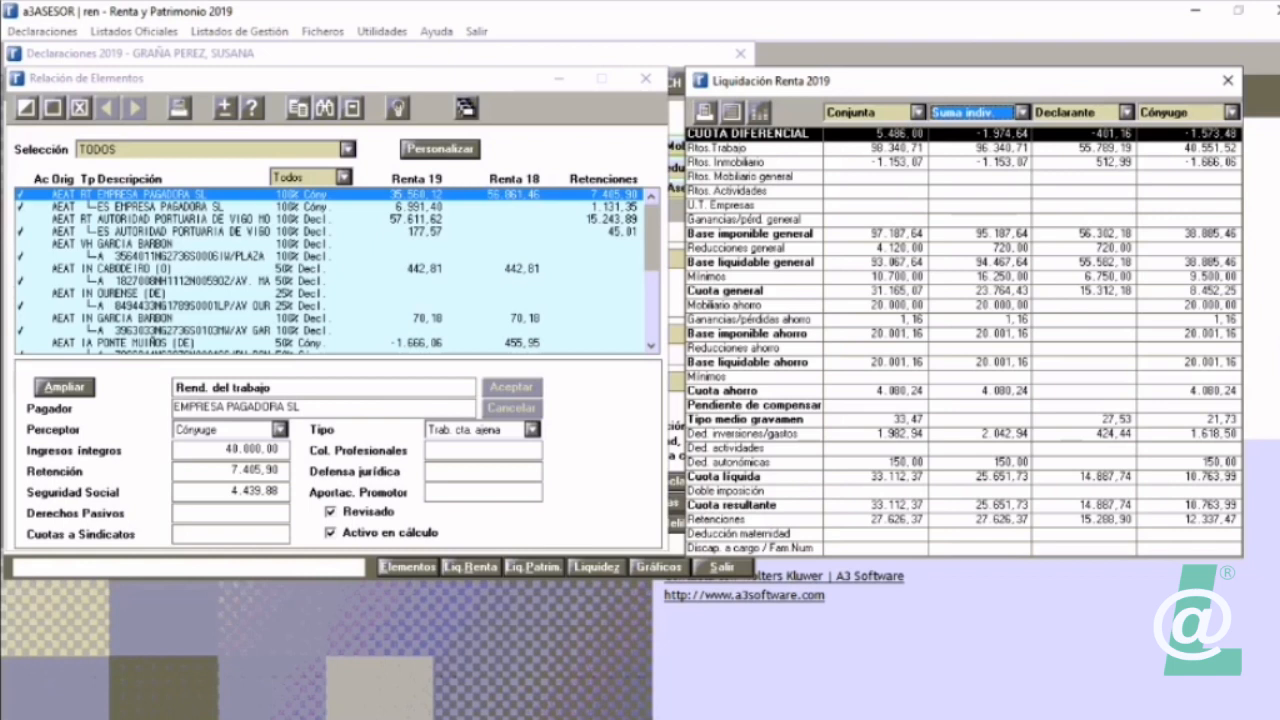
# Step: Exclude the spouse's EMPRESA PAGADORA SL work income from the calculation, check the effect on the settlement, and include it again
pyautogui.click(27, 107)
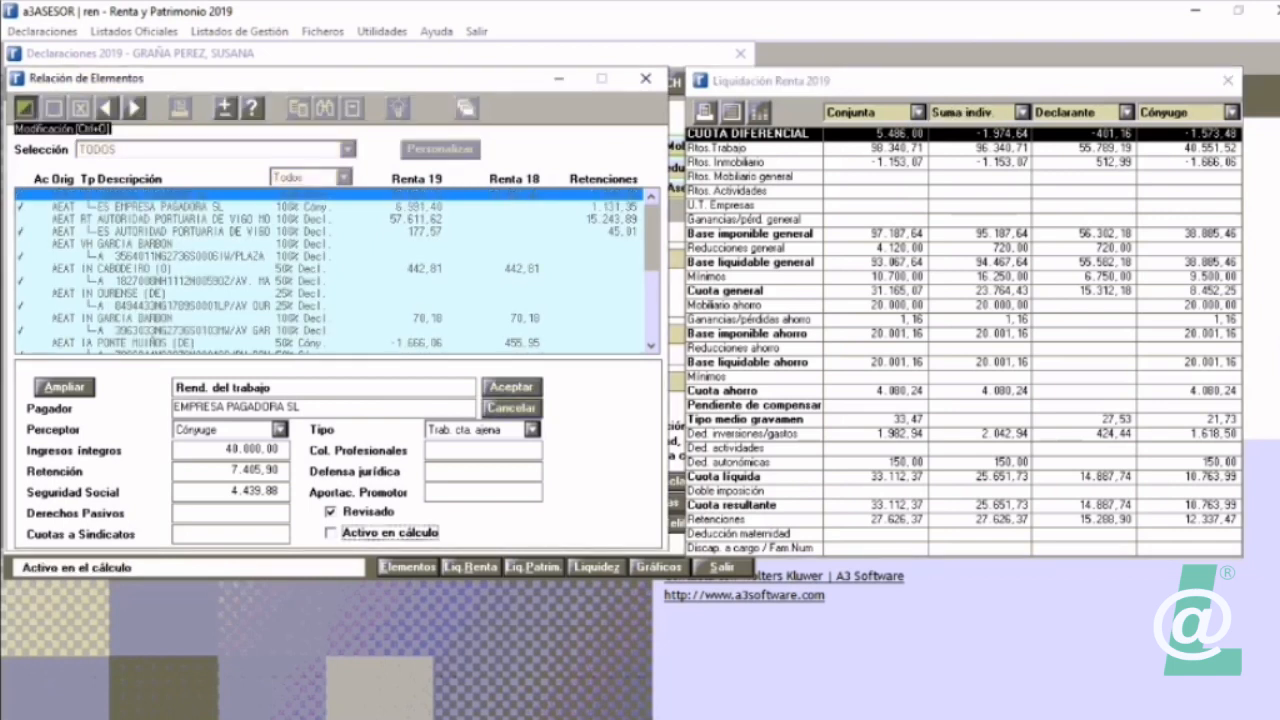
pyautogui.press('Return')
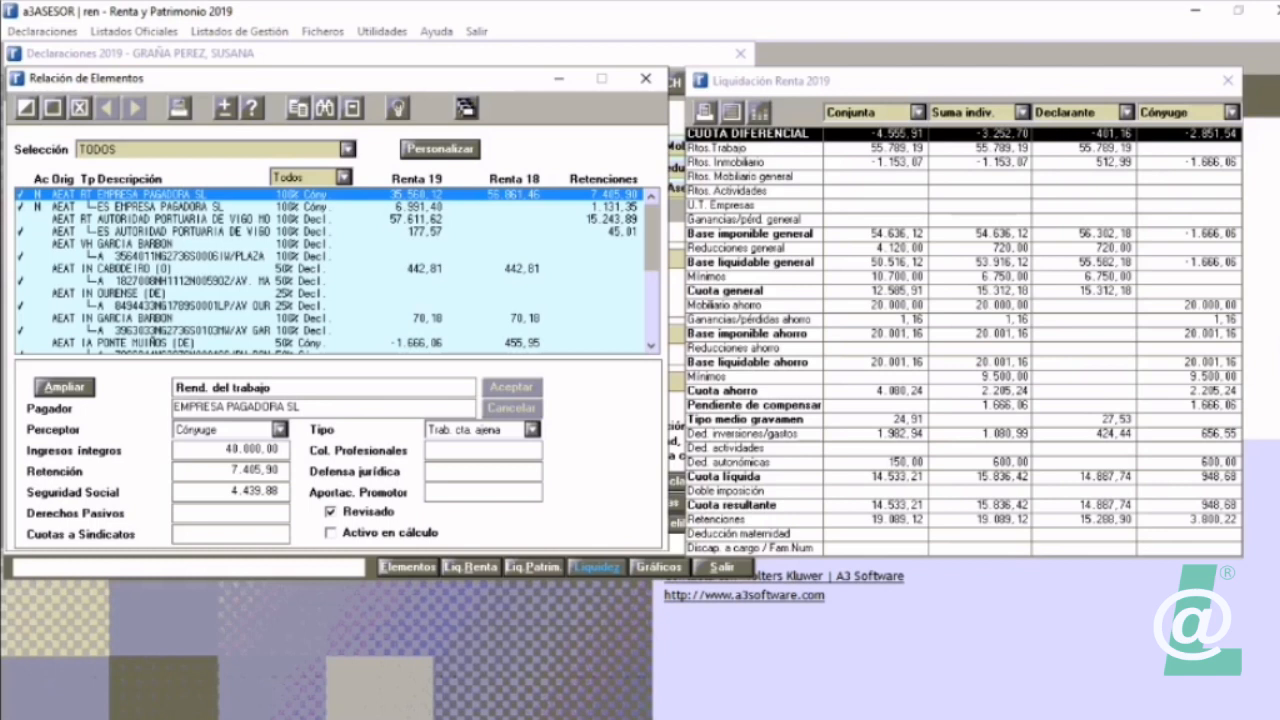
pyautogui.click(331, 533)
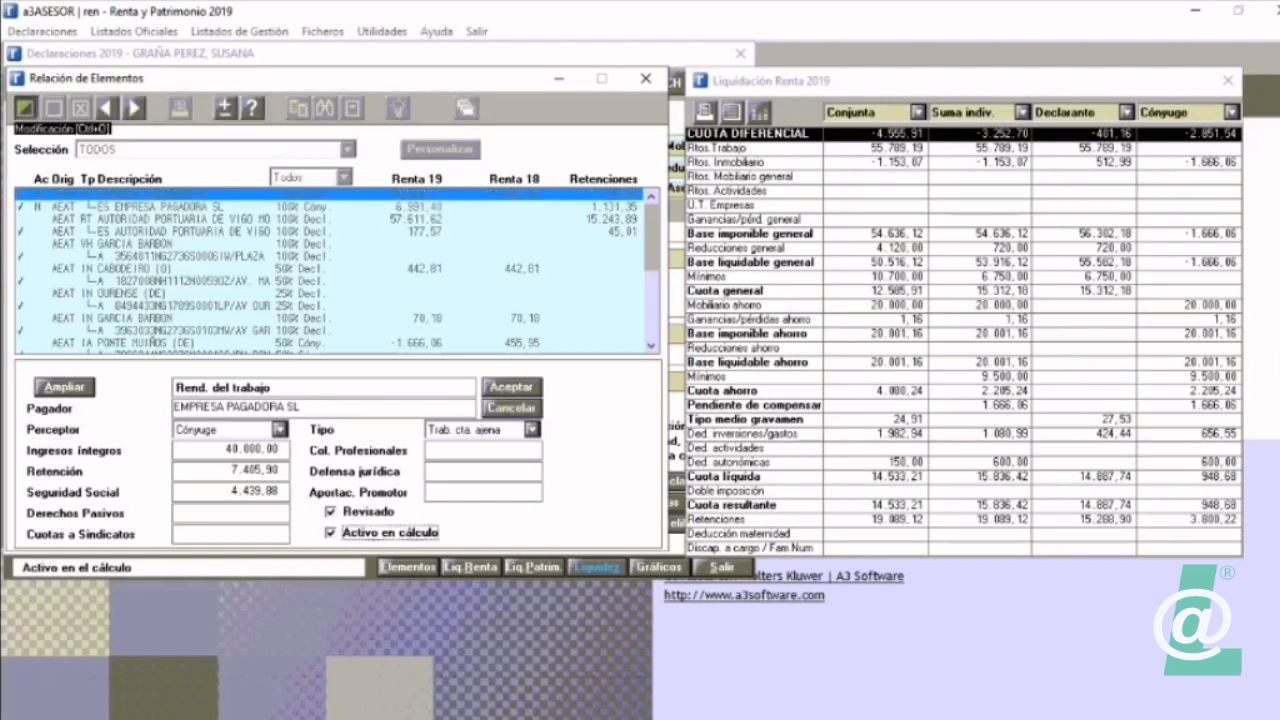
pyautogui.press('Return')
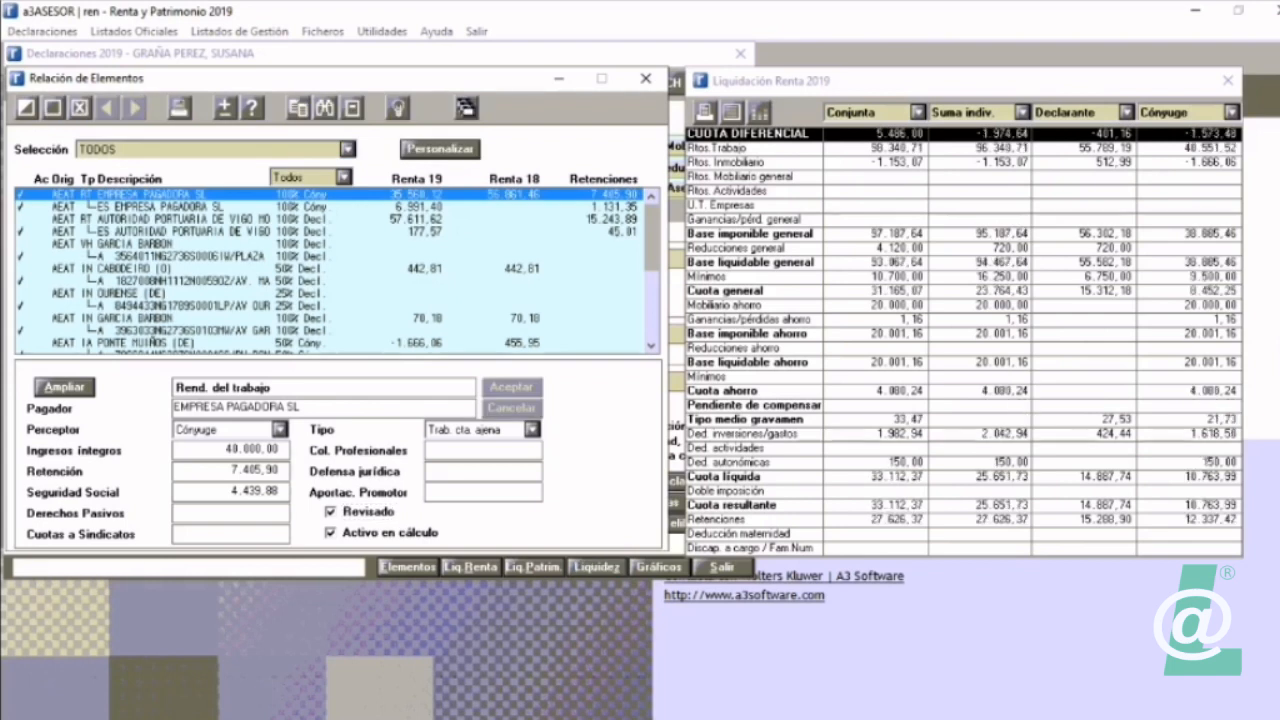
# Step: Turn Activo en cálculo off again for the spouse's EMPRESA PAGADORA SL work income
pyautogui.click(331, 533)
pyautogui.press('Return')
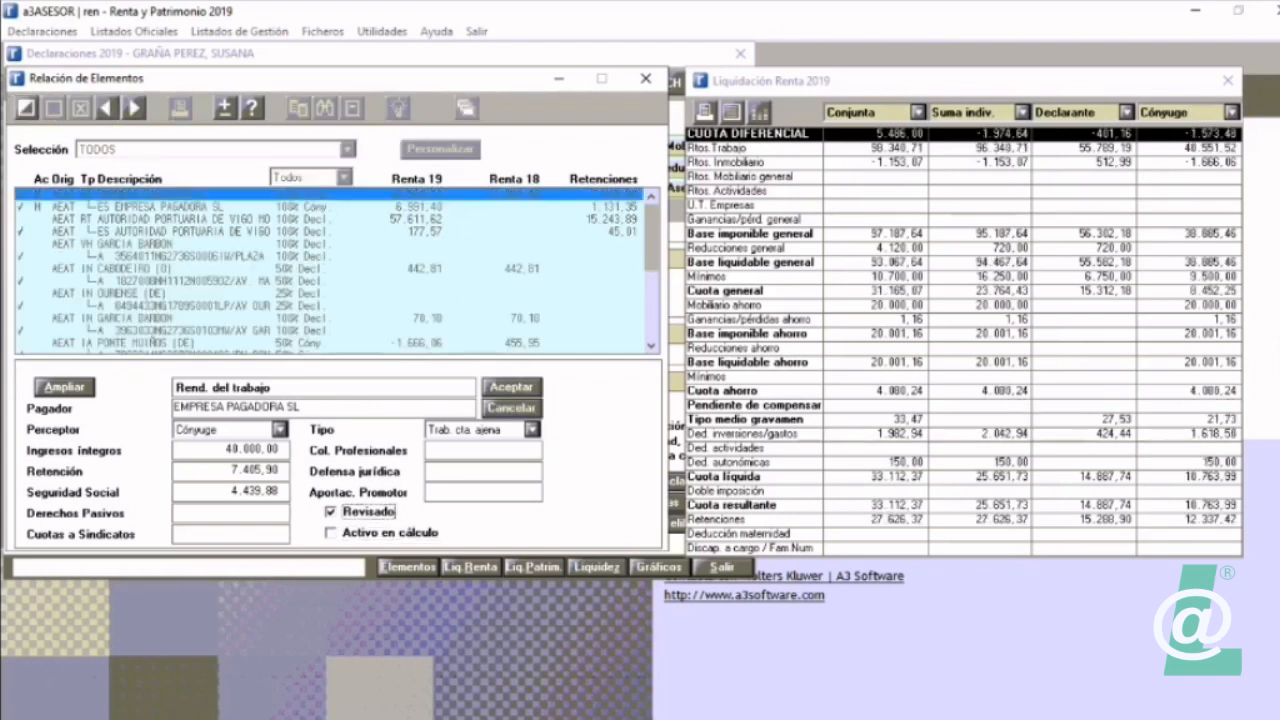
# Step: Save the exclusion of the spouse's EMPRESA PAGADORA SL work income, and turn its Activo en cálculo on again
pyautogui.click(160, 207)
pyautogui.click(160, 195)
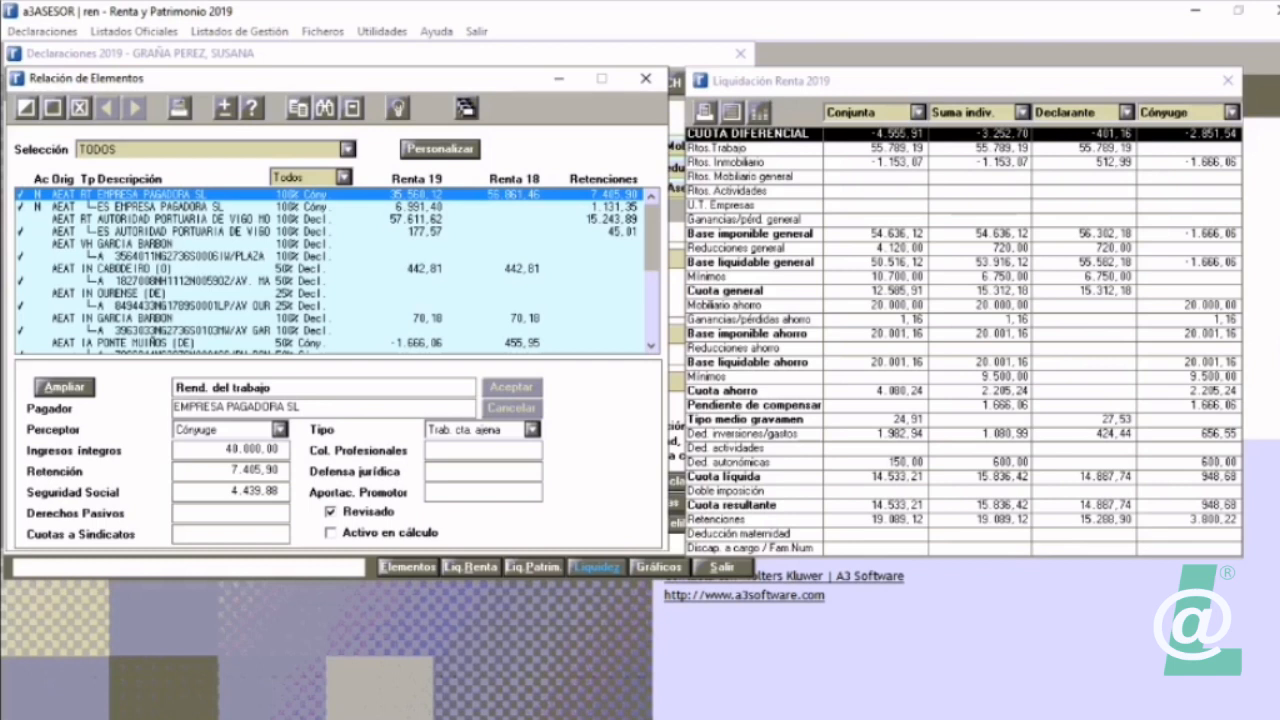
pyautogui.click(27, 107)
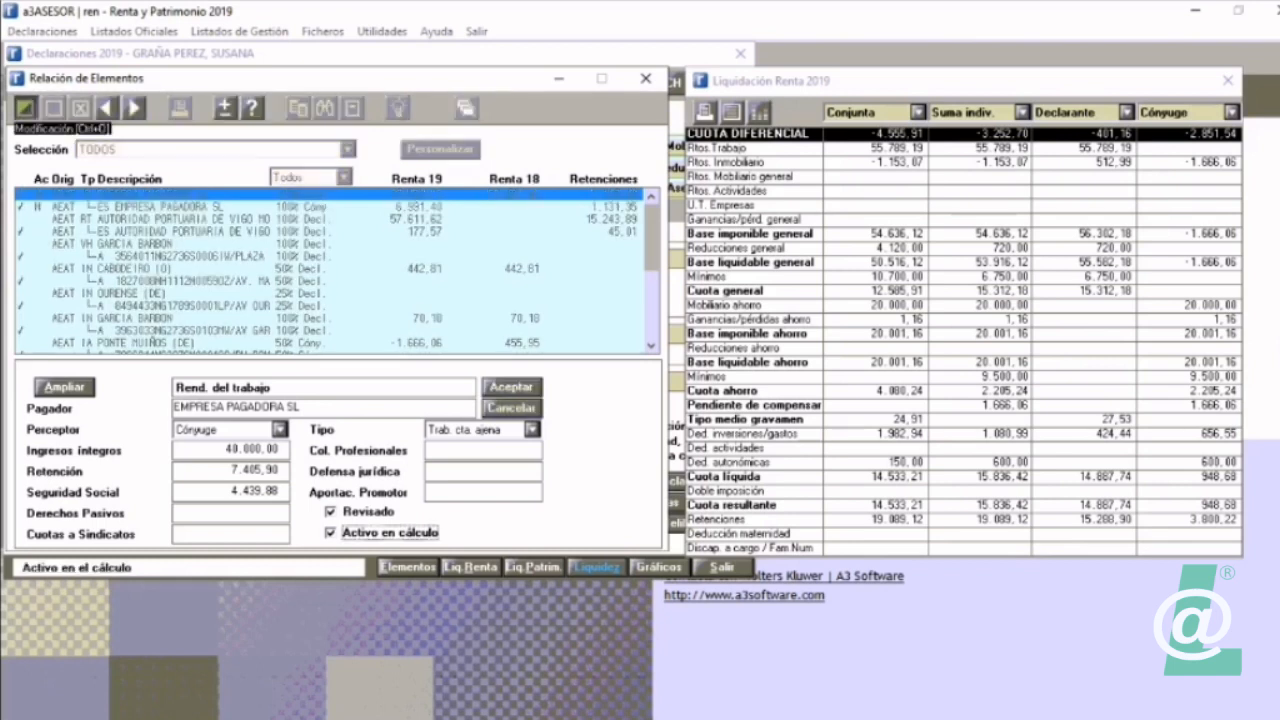
pyautogui.press('Return')
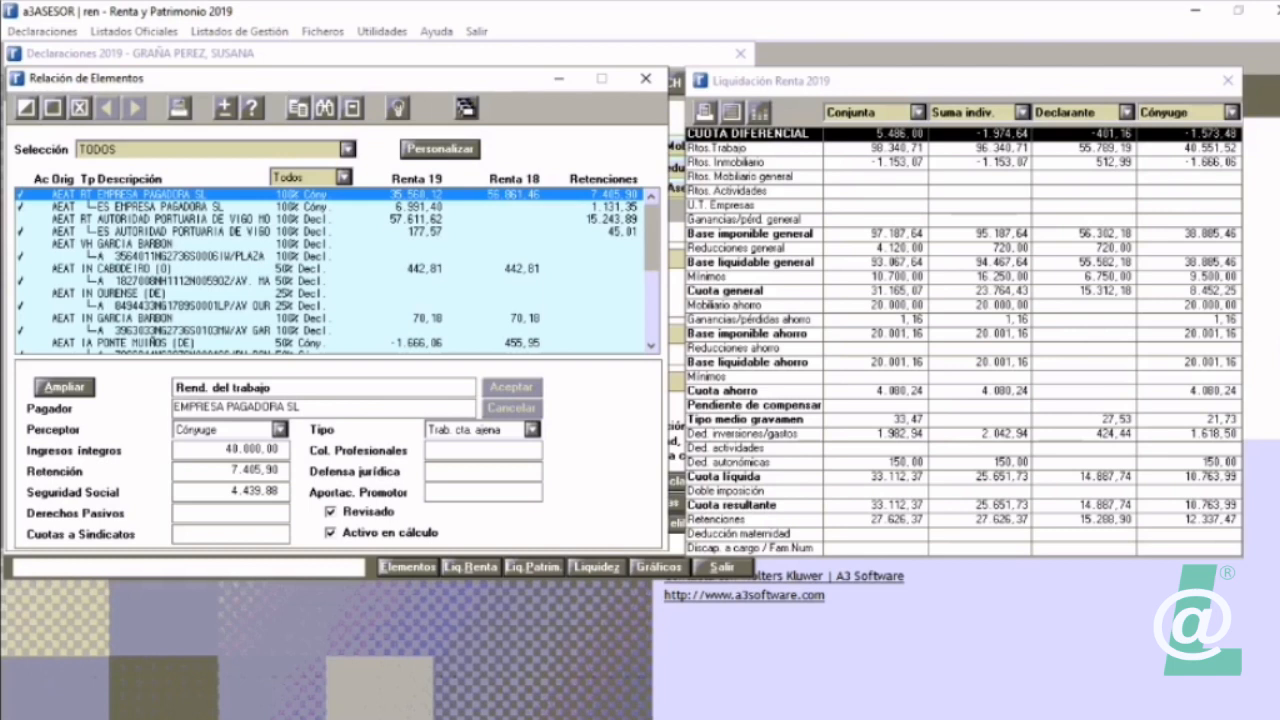
# Step: Exclude the EMPRESA PAGADORA SL work income from the calculation once more to compare the settlement, and reactivate it
pyautogui.click(331, 533)
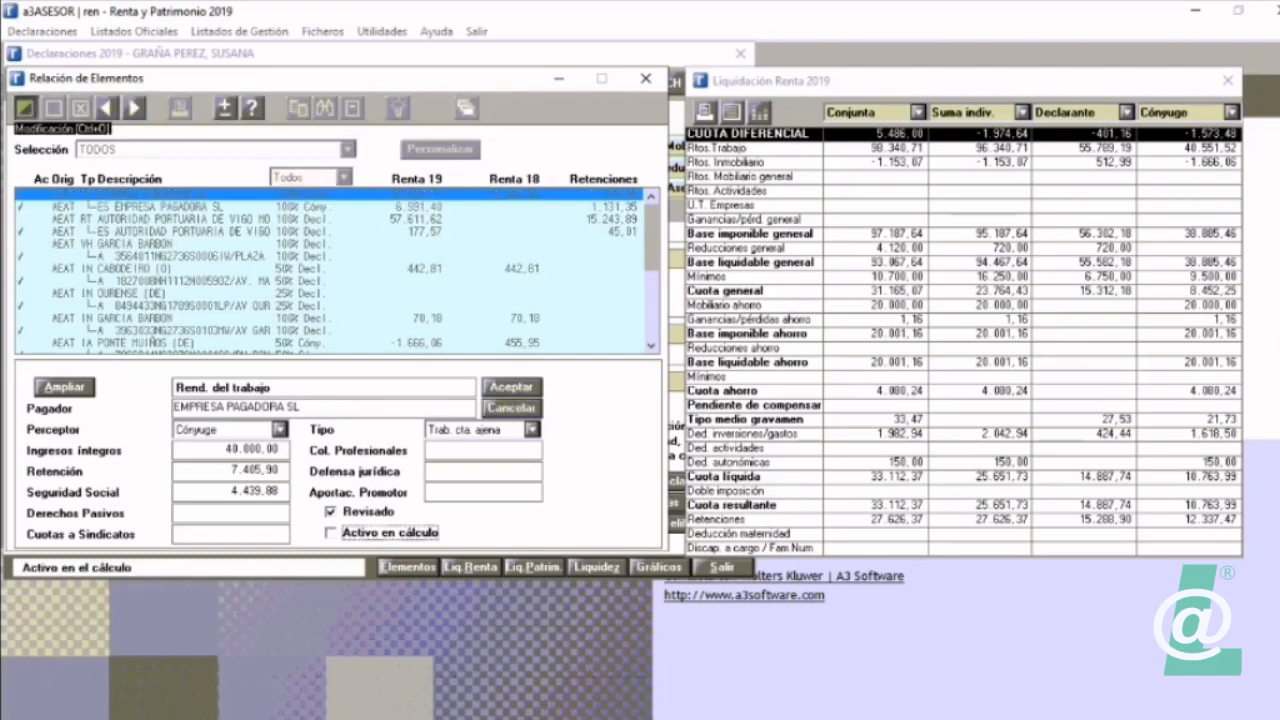
pyautogui.click(512, 387)
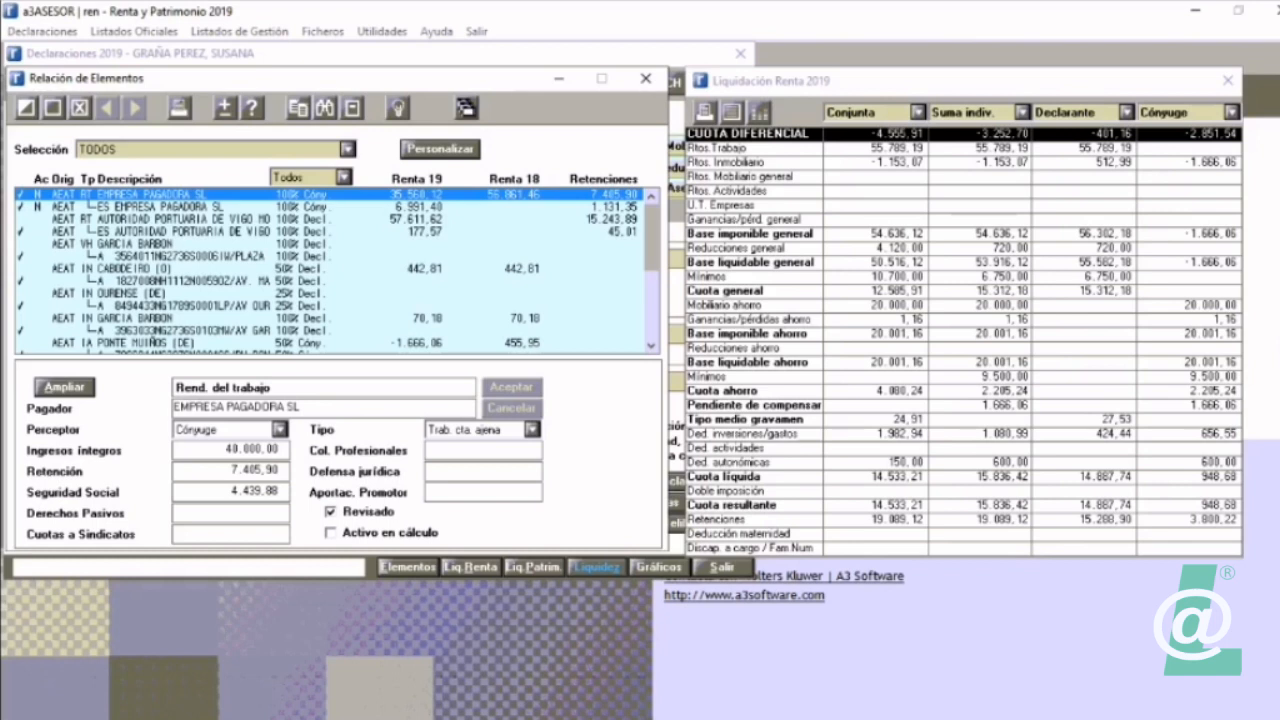
pyautogui.click(26, 107)
pyautogui.click(512, 387)
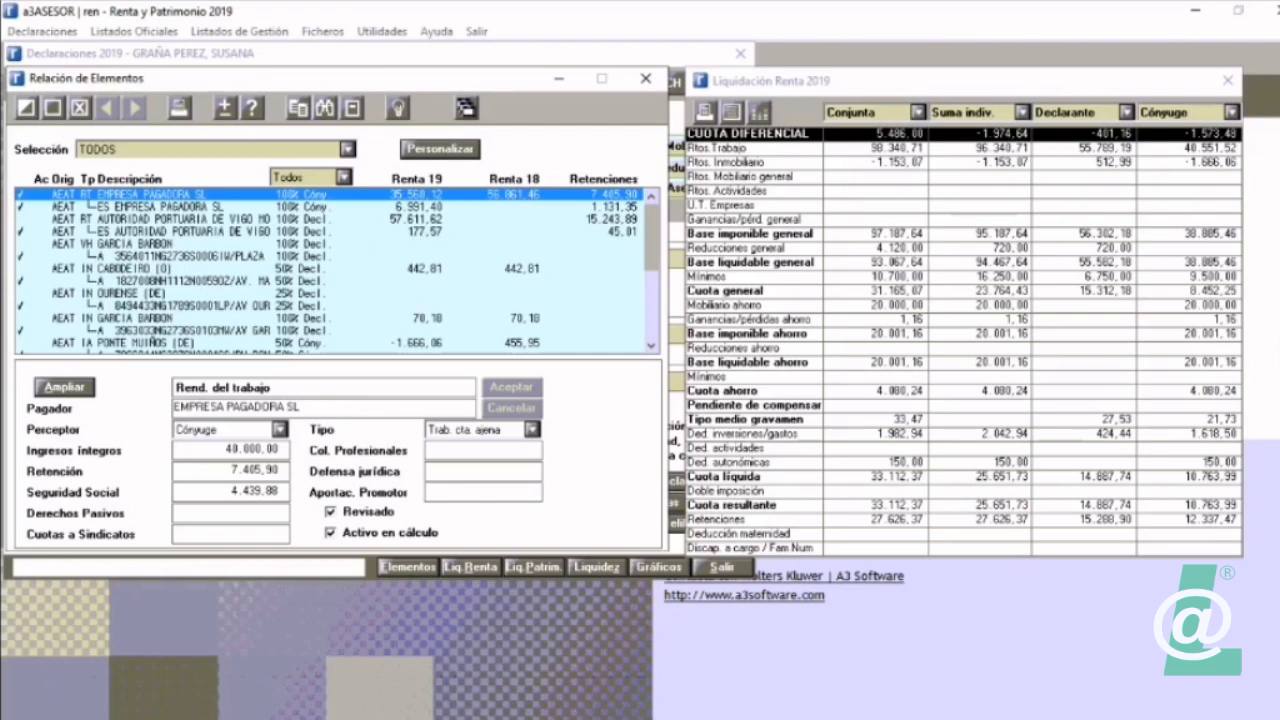
# Step: Hide the Retenciones column through the elements list's personalisation settings, and show it again
pyautogui.click(440, 149)
pyautogui.click(298, 298)
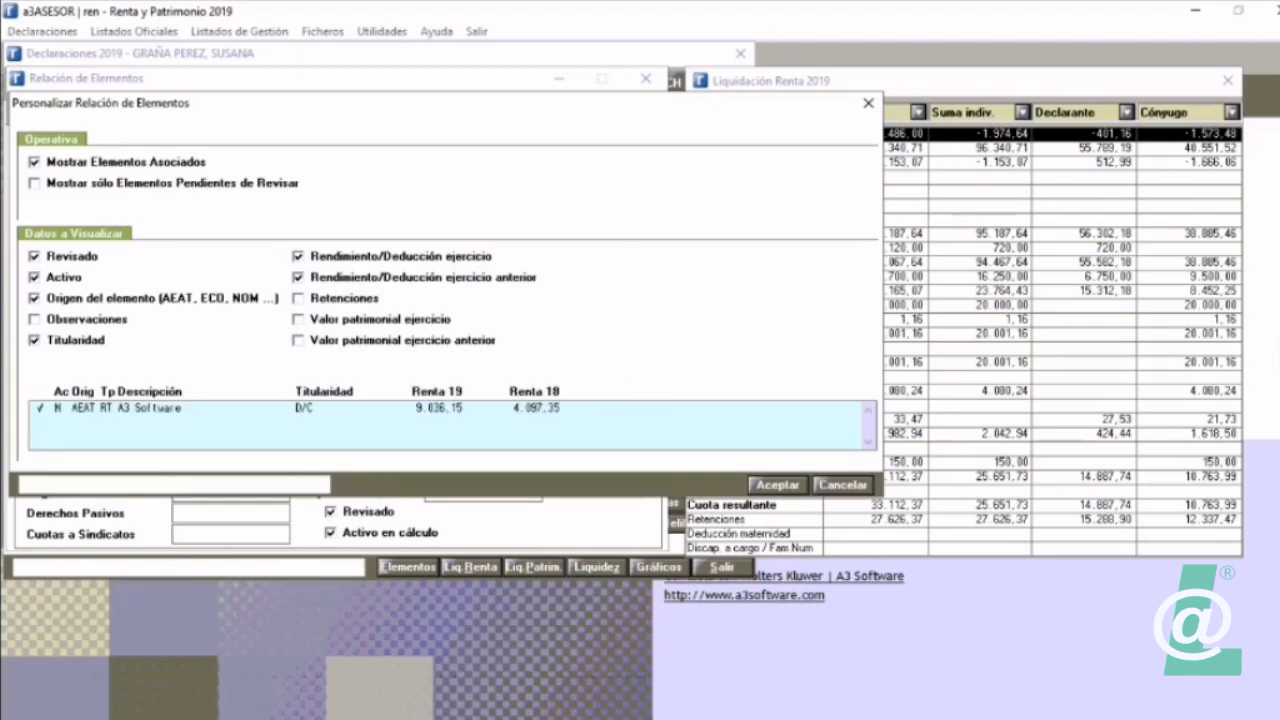
pyautogui.click(778, 485)
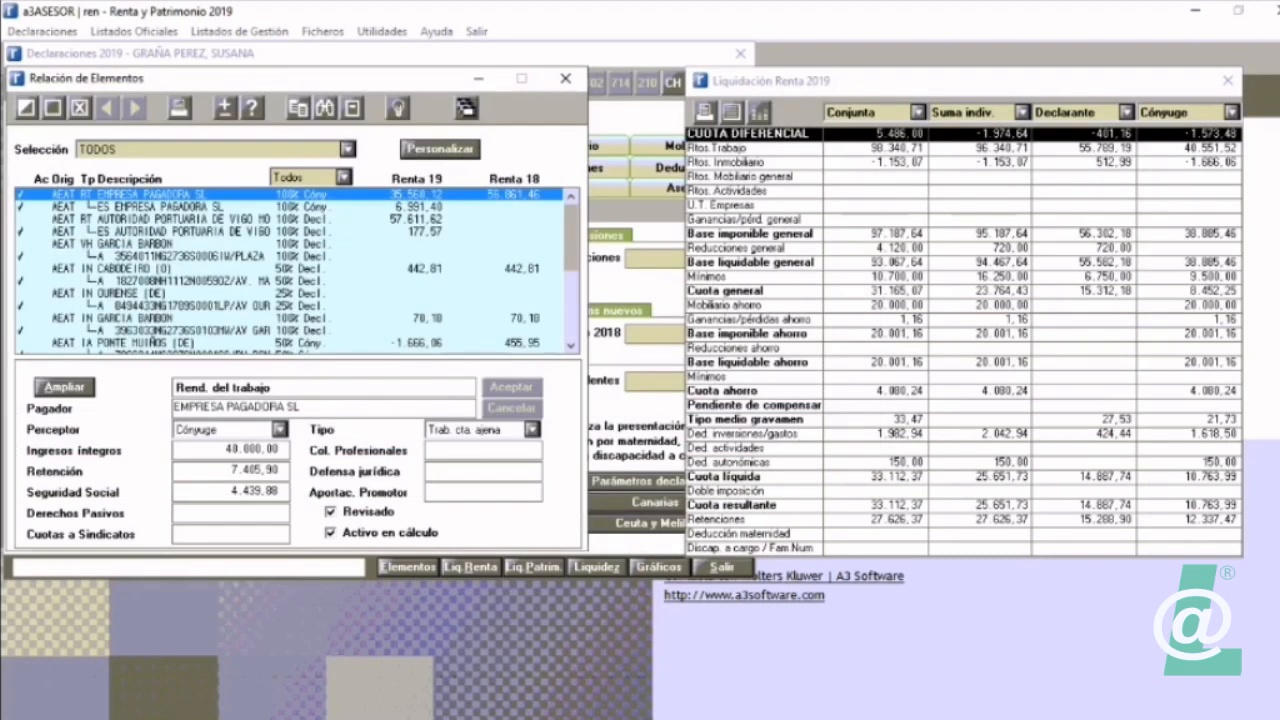
pyautogui.click(440, 149)
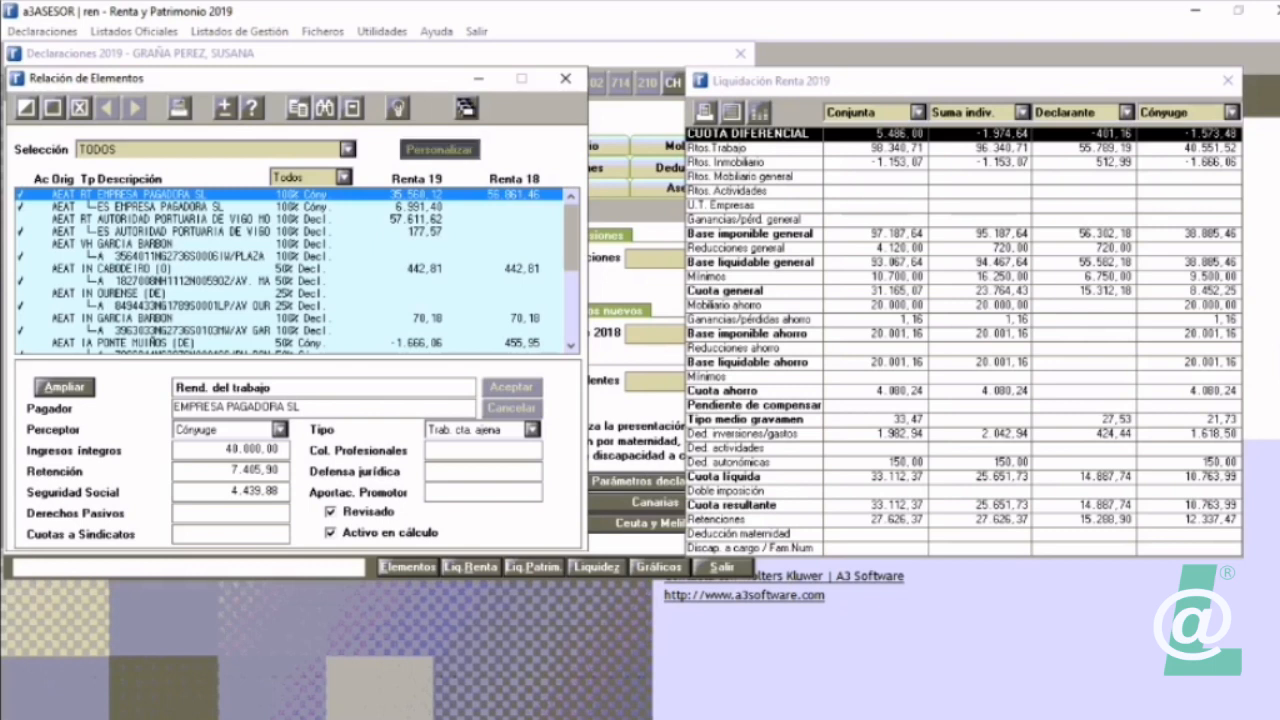
pyautogui.click(298, 298)
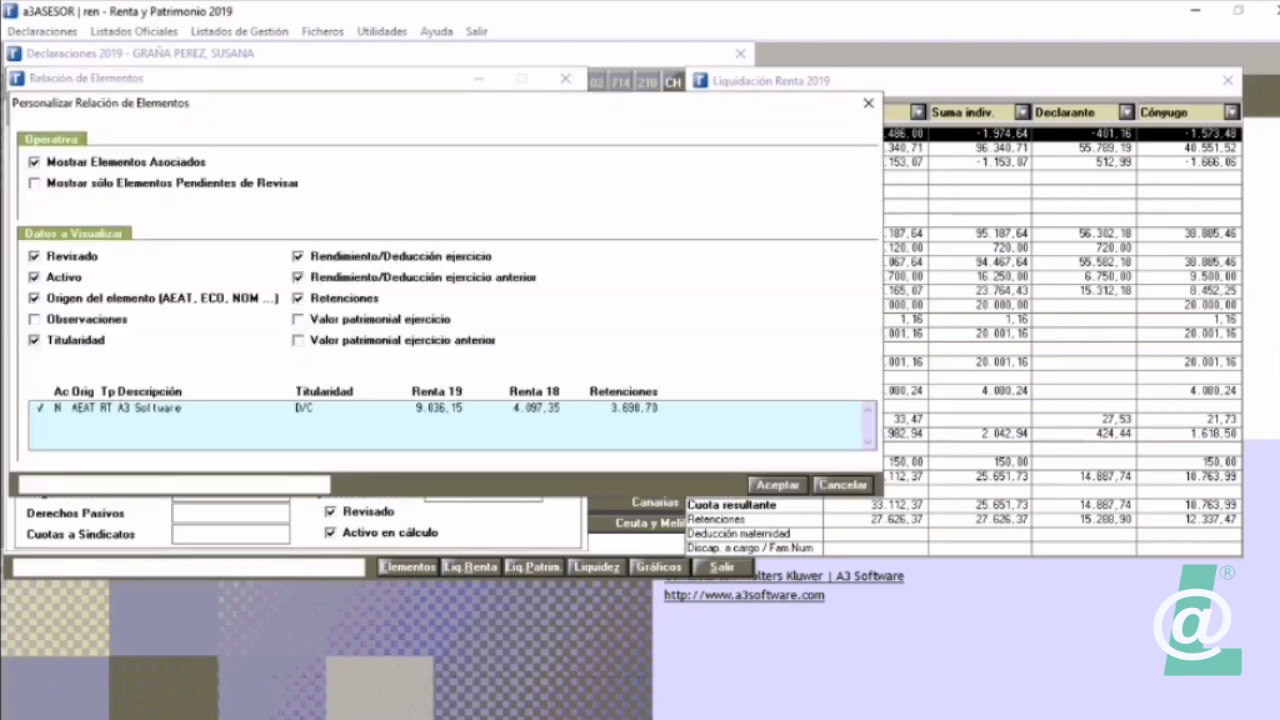
pyautogui.click(778, 485)
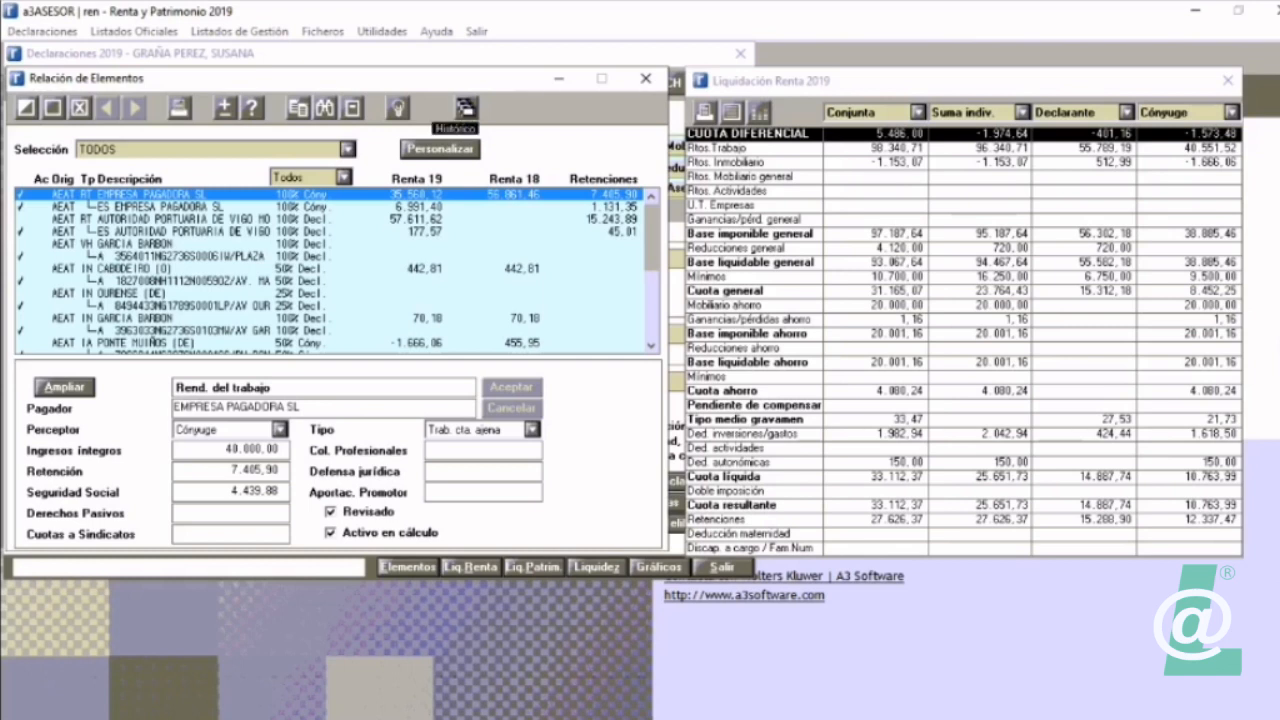
# Step: View the EMPRESA PAGADORA SL element history, review the Histórico de elementos report in Word, and close both
pyautogui.click(465, 107)
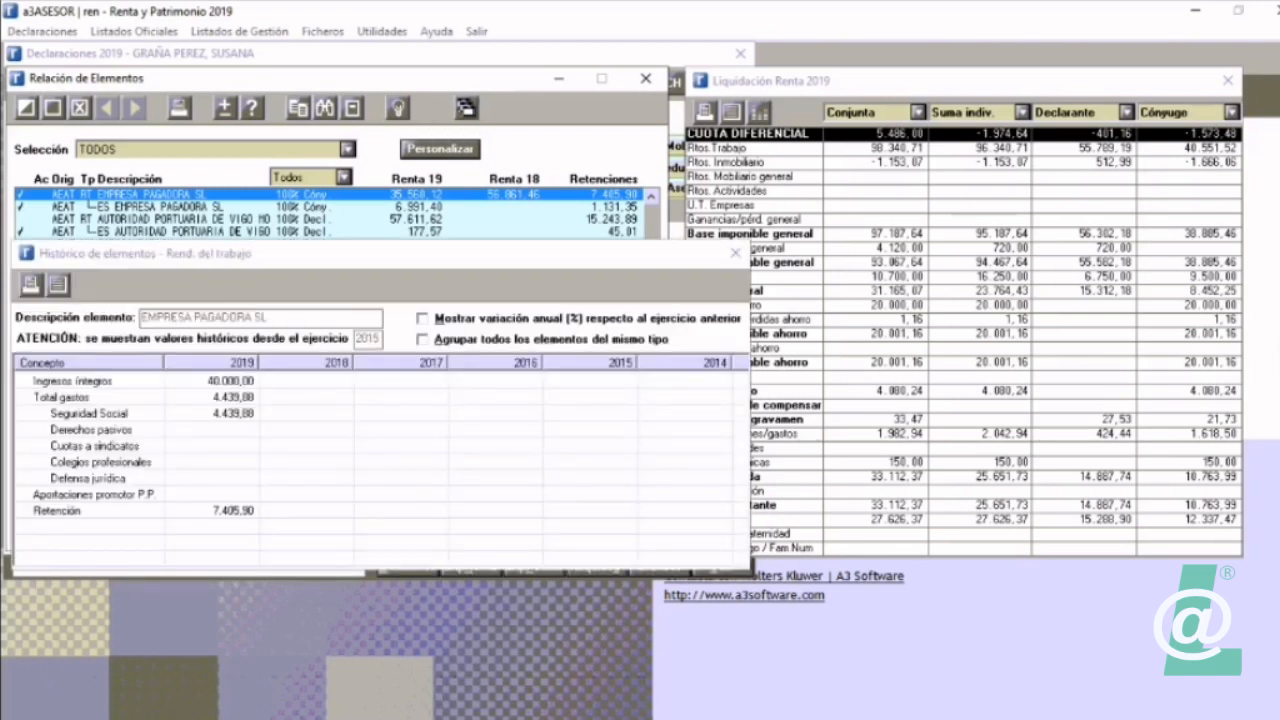
pyautogui.click(31, 284)
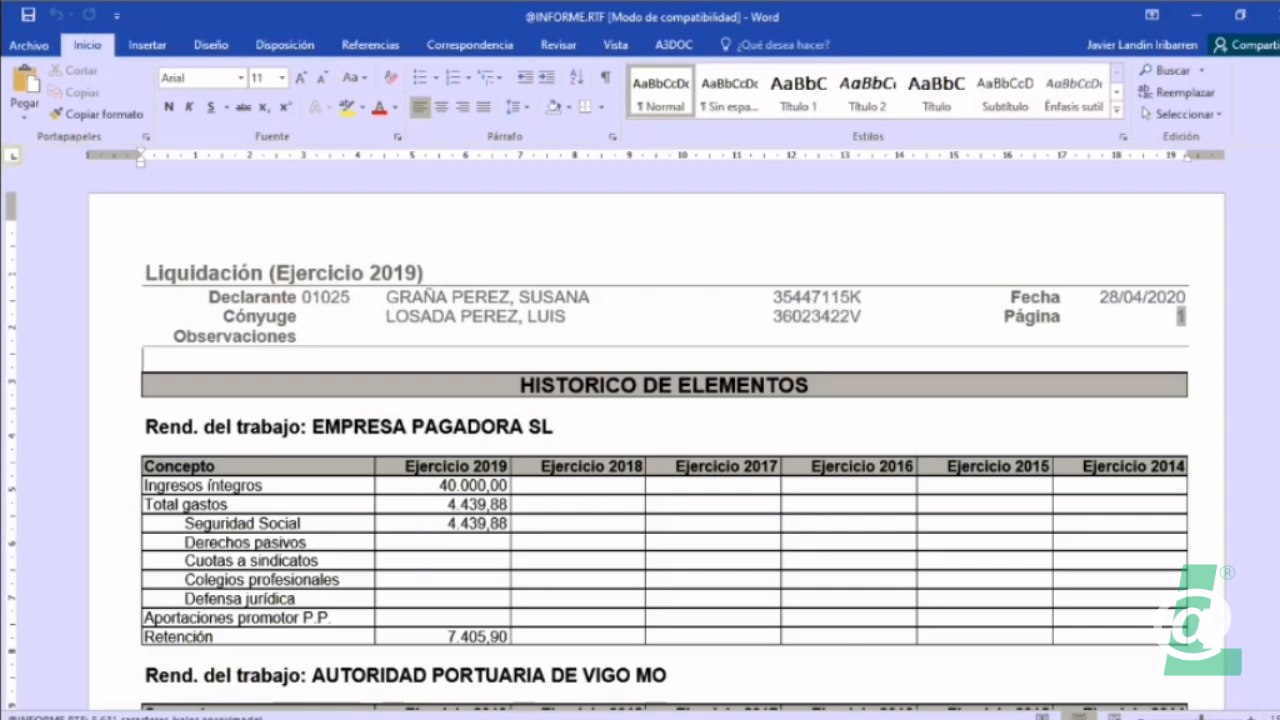
pyautogui.scroll(-1, 664, 440)
pyautogui.scroll(-6, 664, 440)
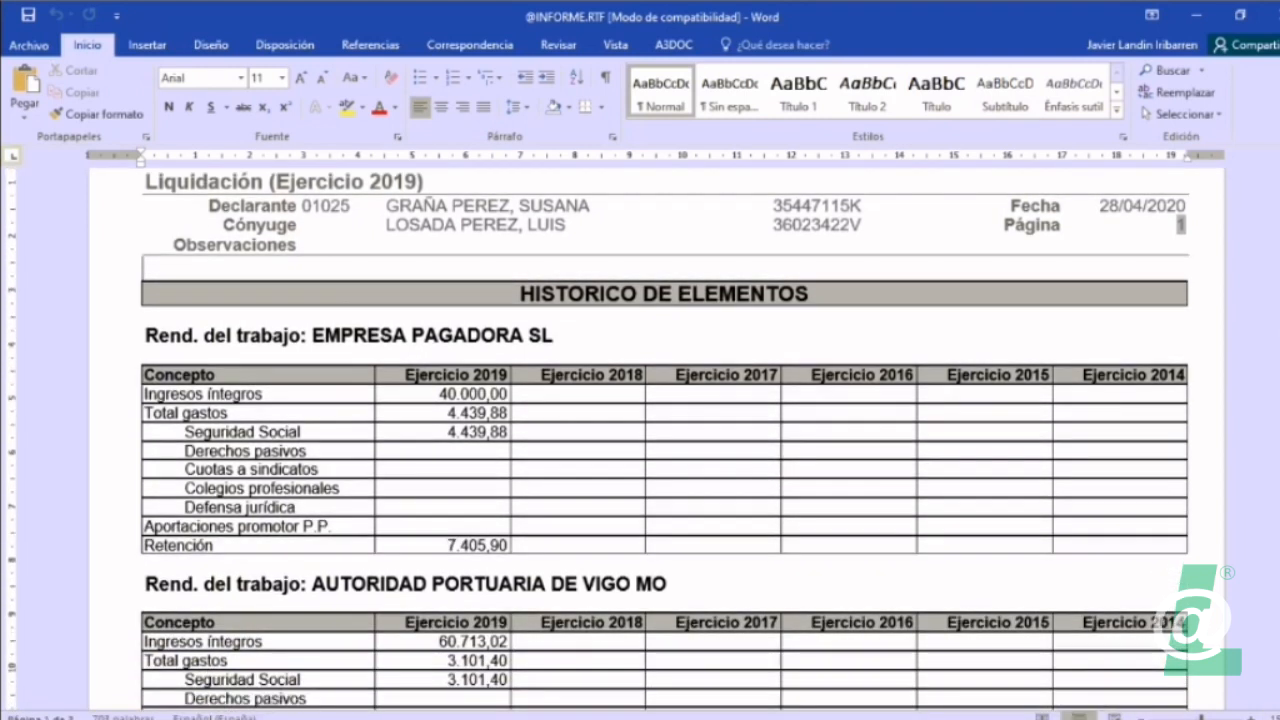
pyautogui.scroll(-2, 664, 440)
pyautogui.scroll(-10, 664, 440)
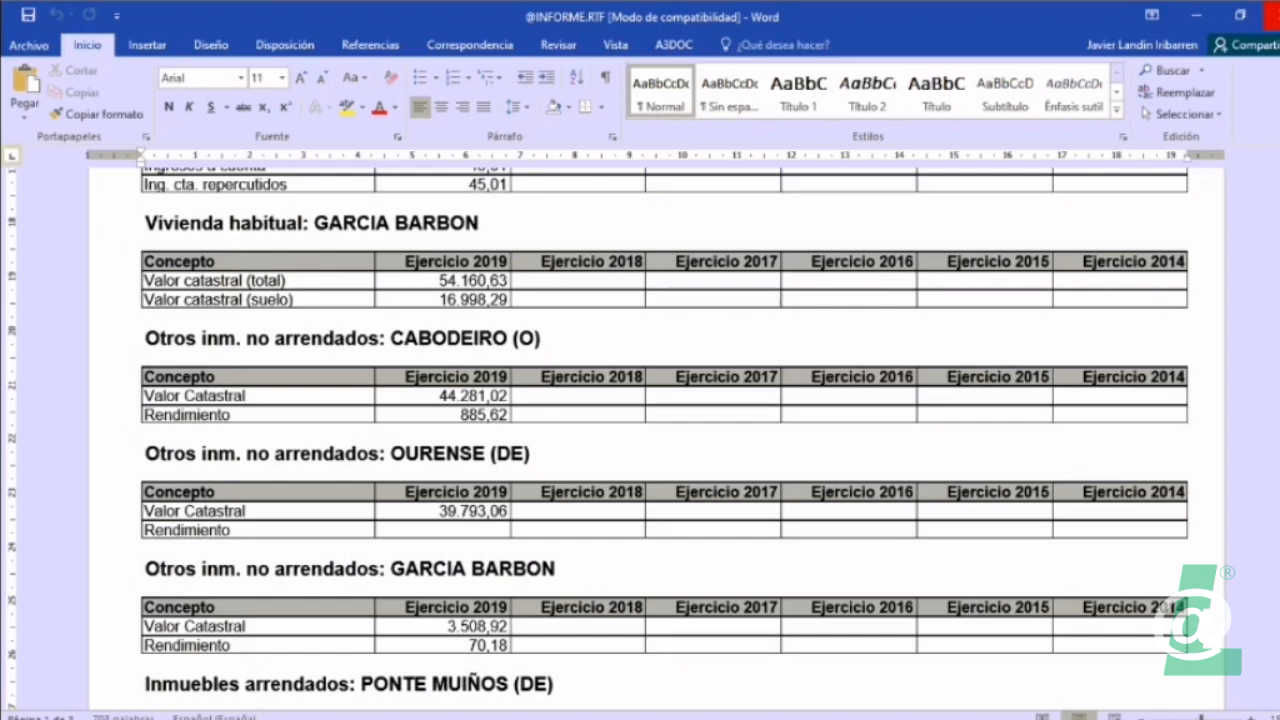
pyautogui.click(1272, 15)
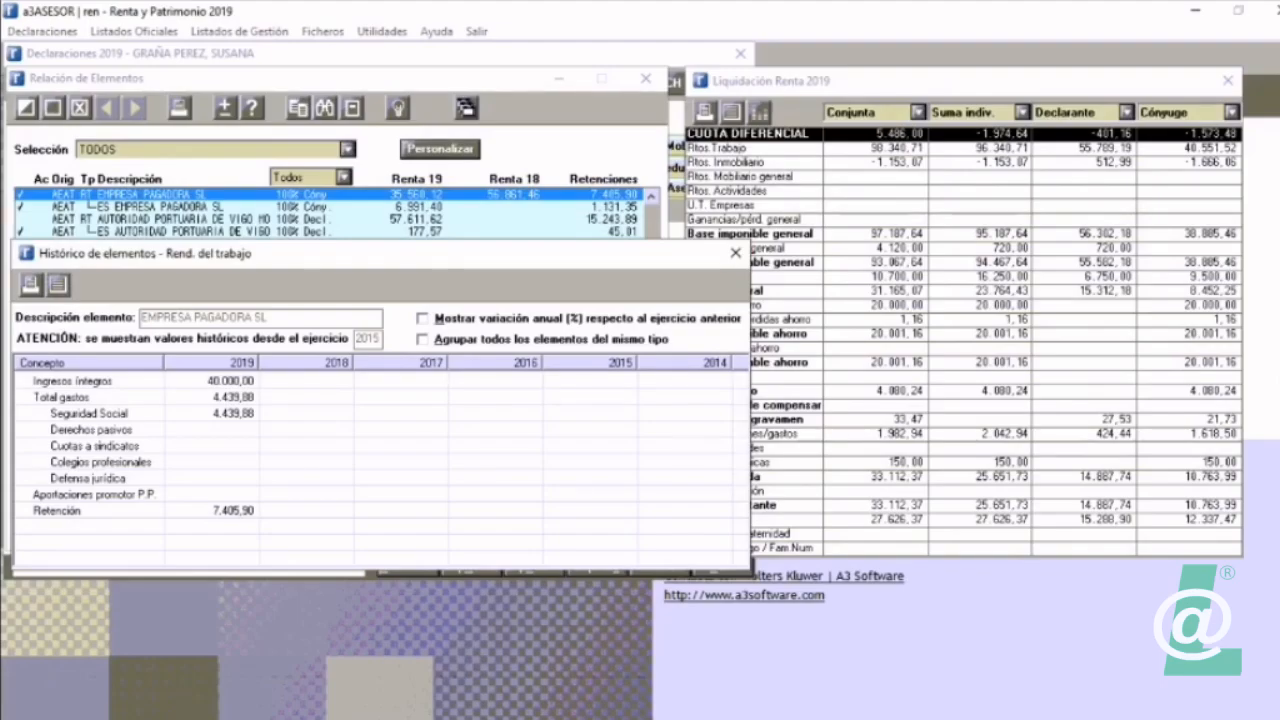
pyautogui.click(735, 253)
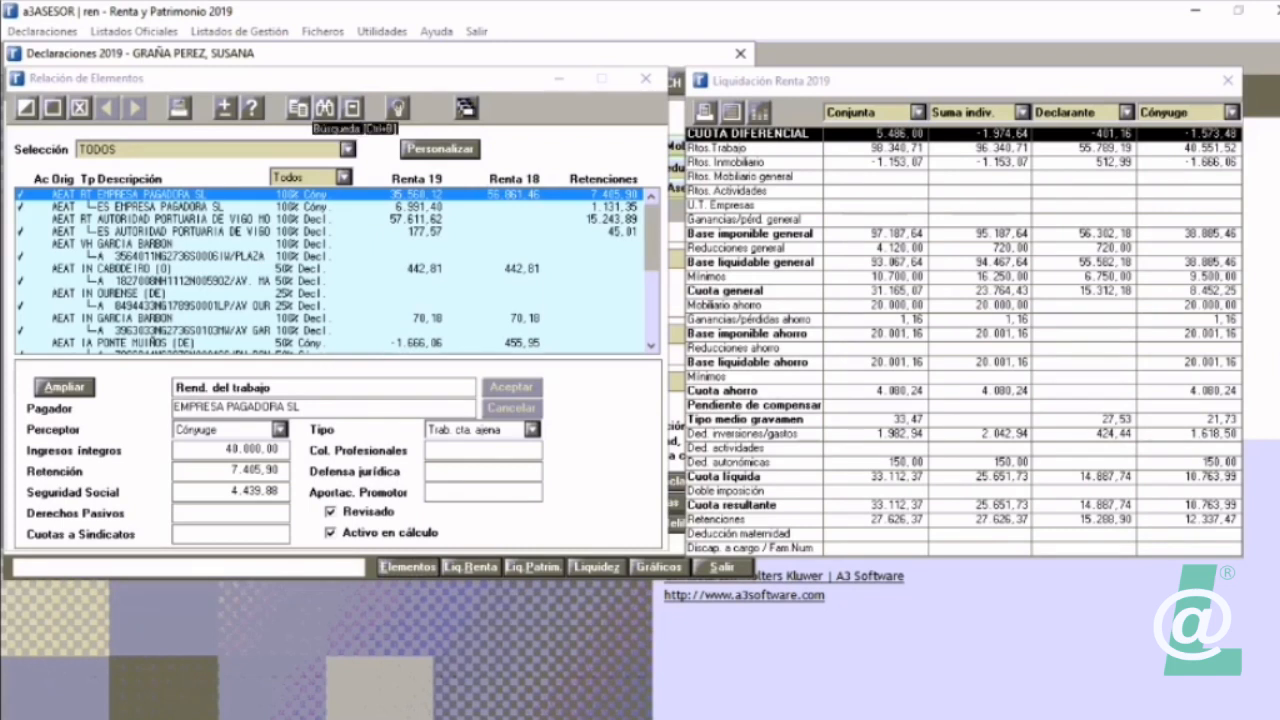
# Step: Search the elements list for "garcia", stepping through the matches, and close the search
pyautogui.click(324, 107)
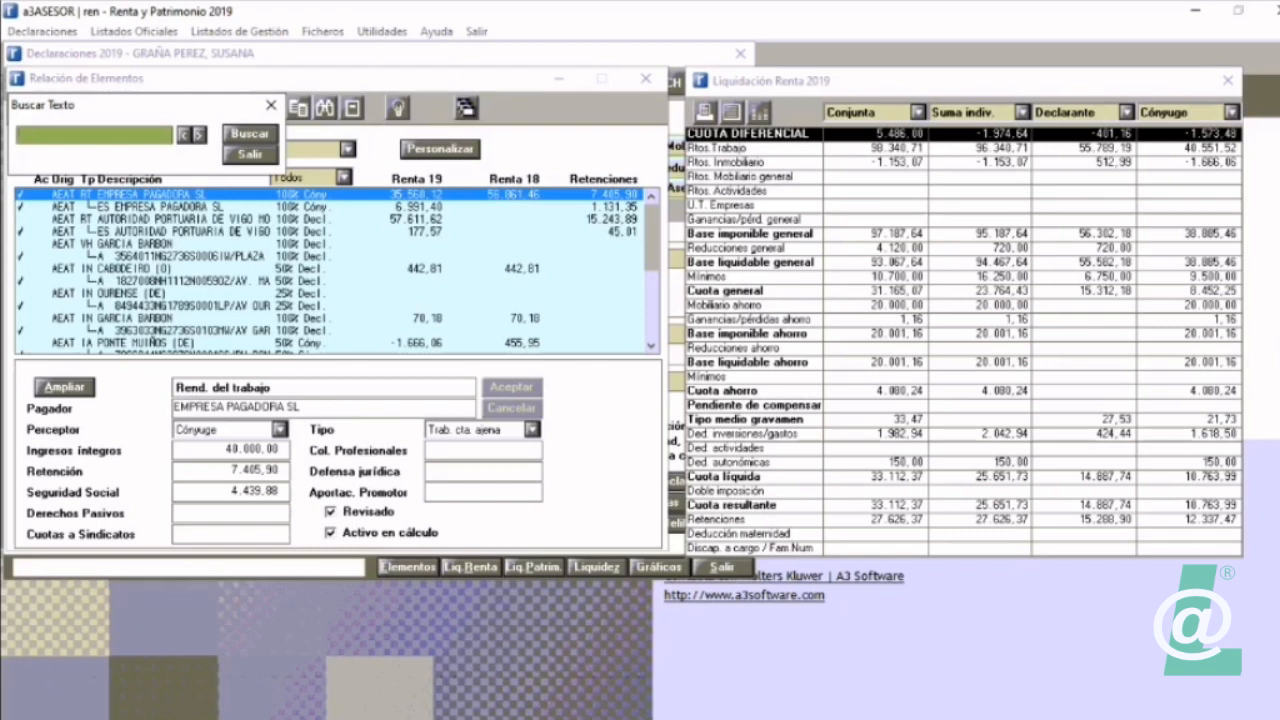
pyautogui.write('garcia')
pyautogui.press('Return')
pyautogui.press('Return')
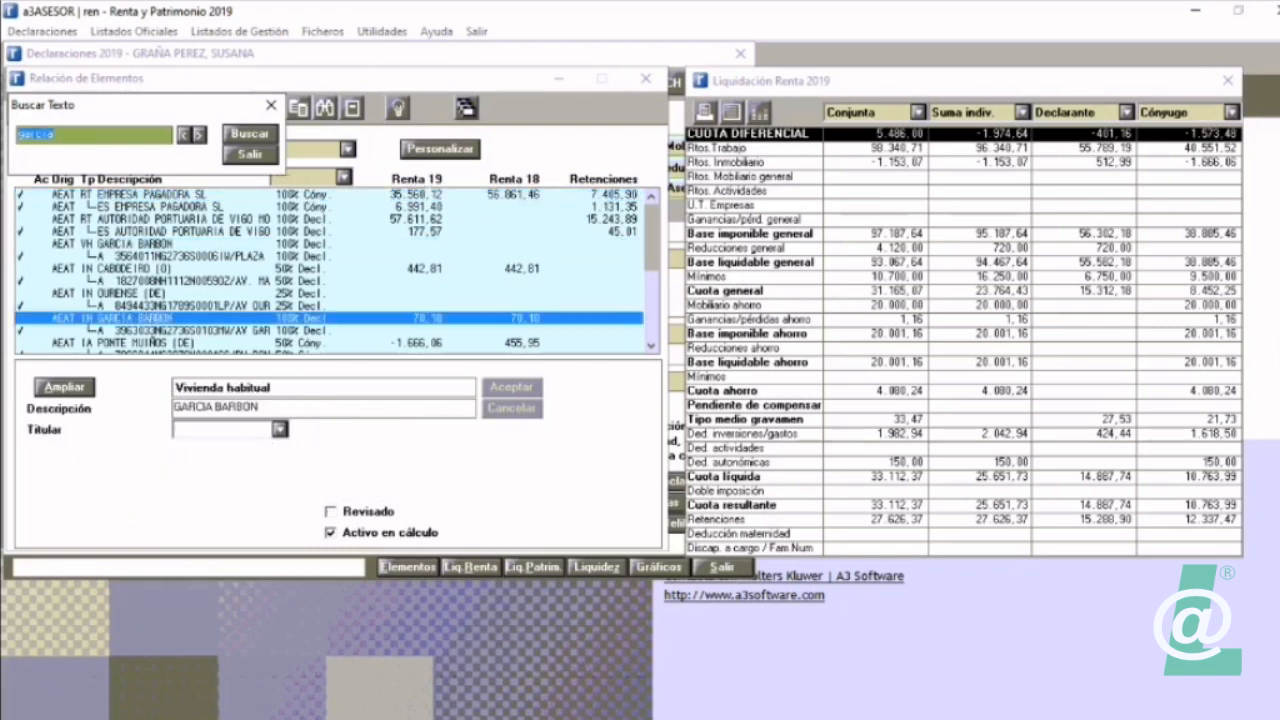
pyautogui.press('Return')
pyautogui.press('Return')
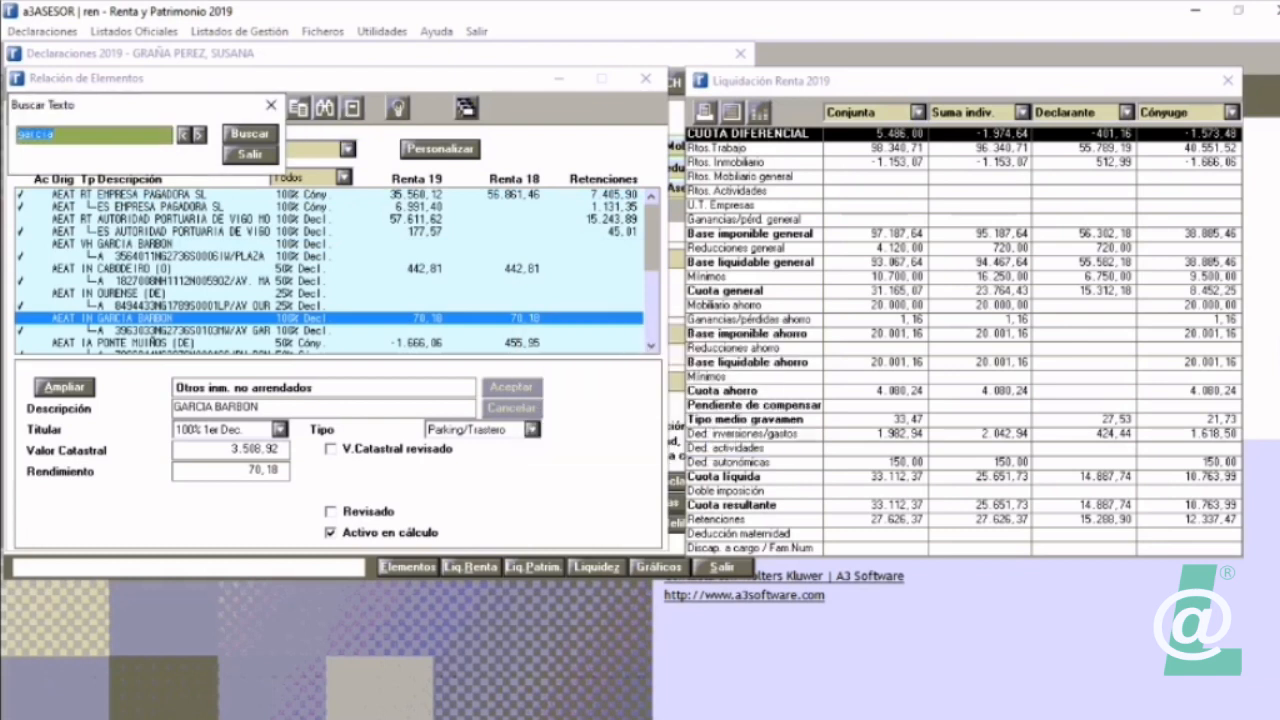
pyautogui.click(249, 154)
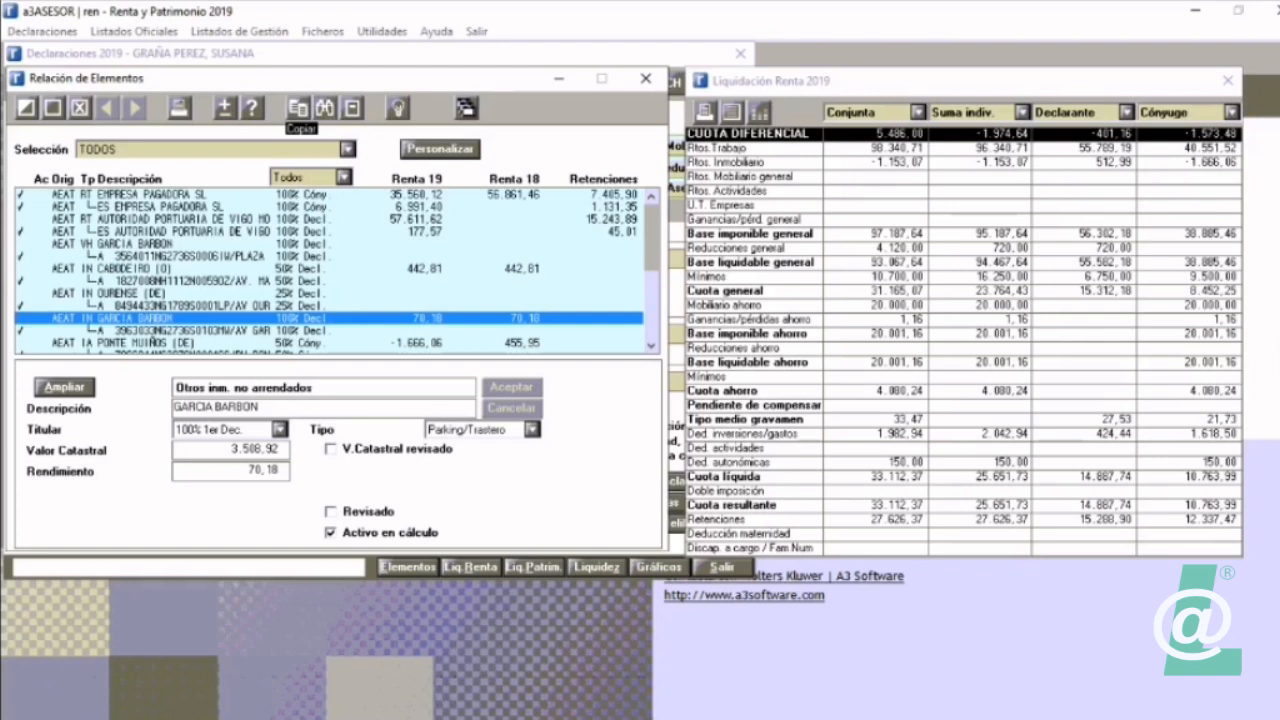
# Step: Browse the elements list from the EMPRESA PAGADORA SL work income, examining each element's details, and stop on the rented property PONTE MUIÑOS (DE)
pyautogui.click(230, 194)
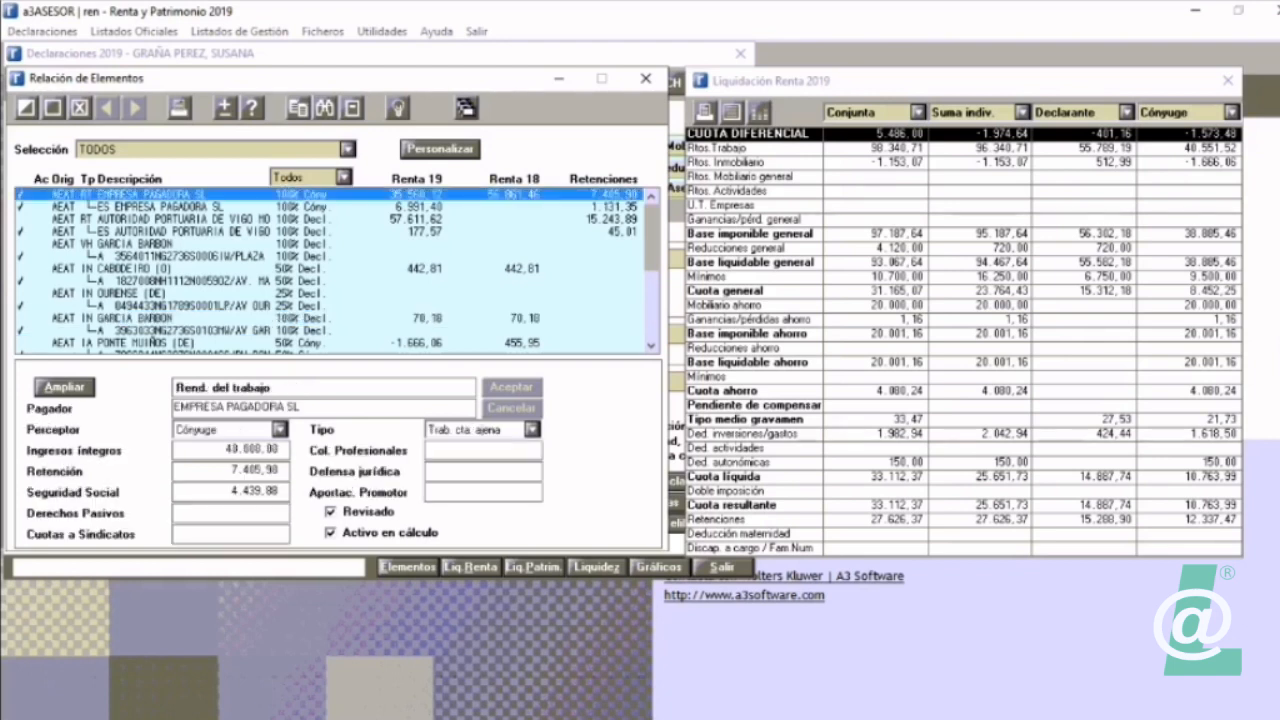
pyautogui.press('Down')
pyautogui.press('Down')
pyautogui.press('Down')
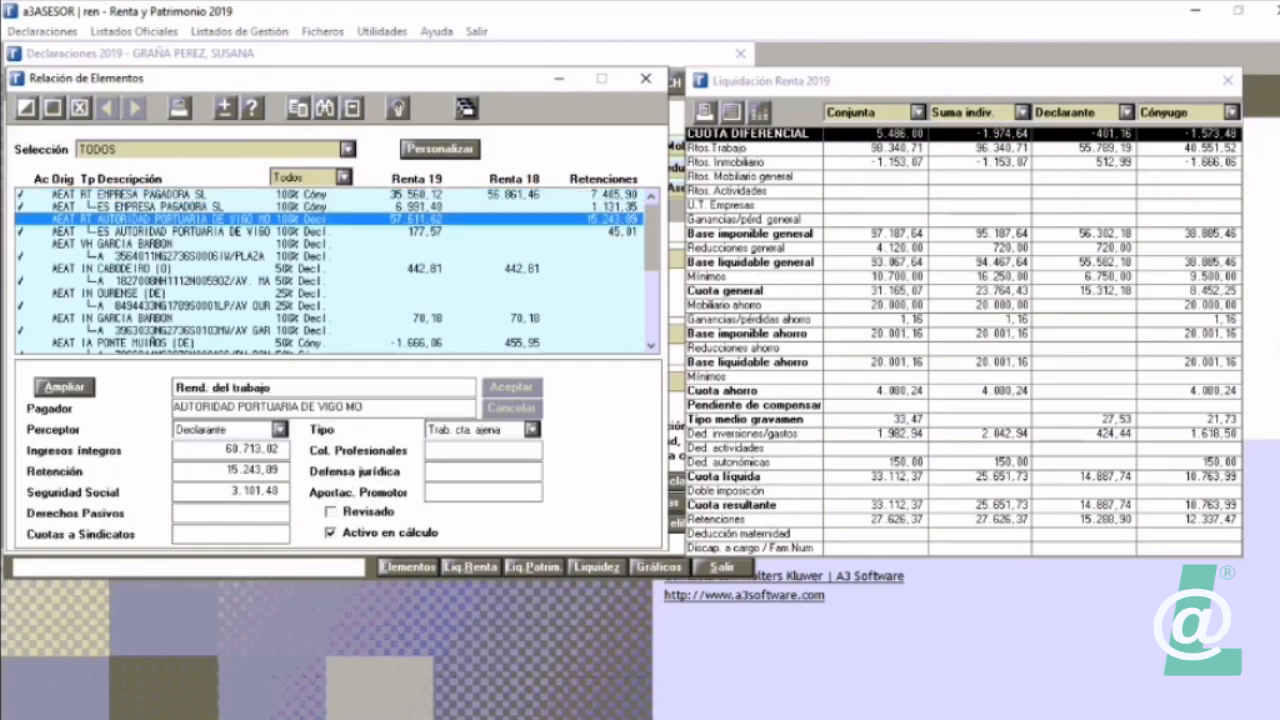
pyautogui.press('Down')
pyautogui.press('Down')
pyautogui.press('Down')
pyautogui.press('Down')
pyautogui.press('Down')
pyautogui.press('Down')
pyautogui.press('Down')
pyautogui.press('Down')
pyautogui.press('Down')
pyautogui.press('Down')
pyautogui.press('Down')
pyautogui.press('Down')
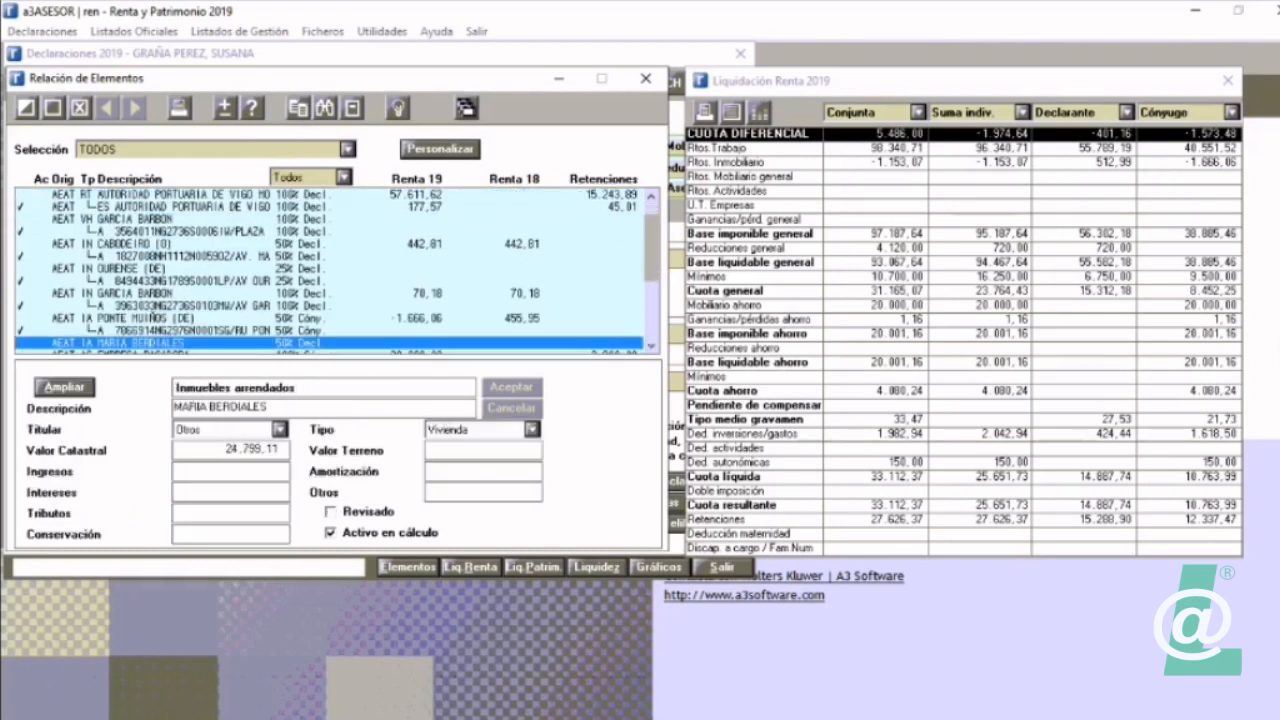
pyautogui.press('Down')
pyautogui.press('Down')
pyautogui.press('Down')
pyautogui.press('Down')
pyautogui.press('Down')
pyautogui.press('Down')
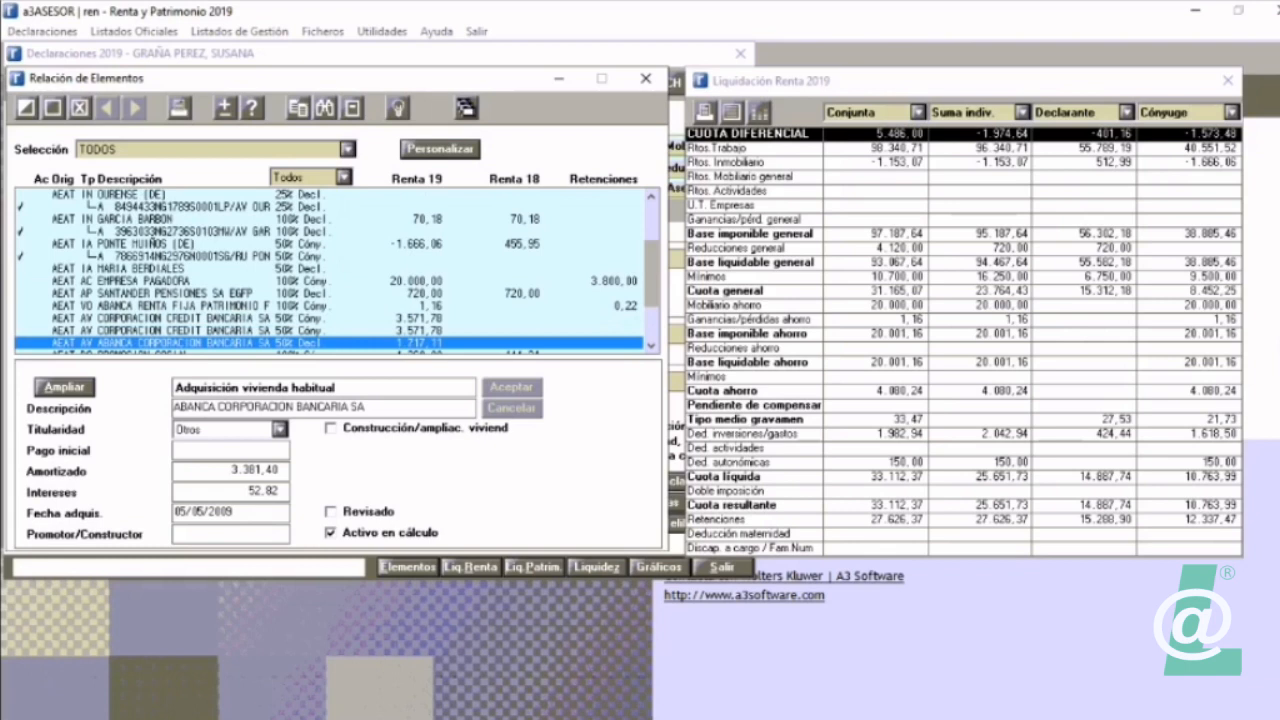
pyautogui.press('Up')
pyautogui.press('Up')
pyautogui.press('Up')
pyautogui.press('Up')
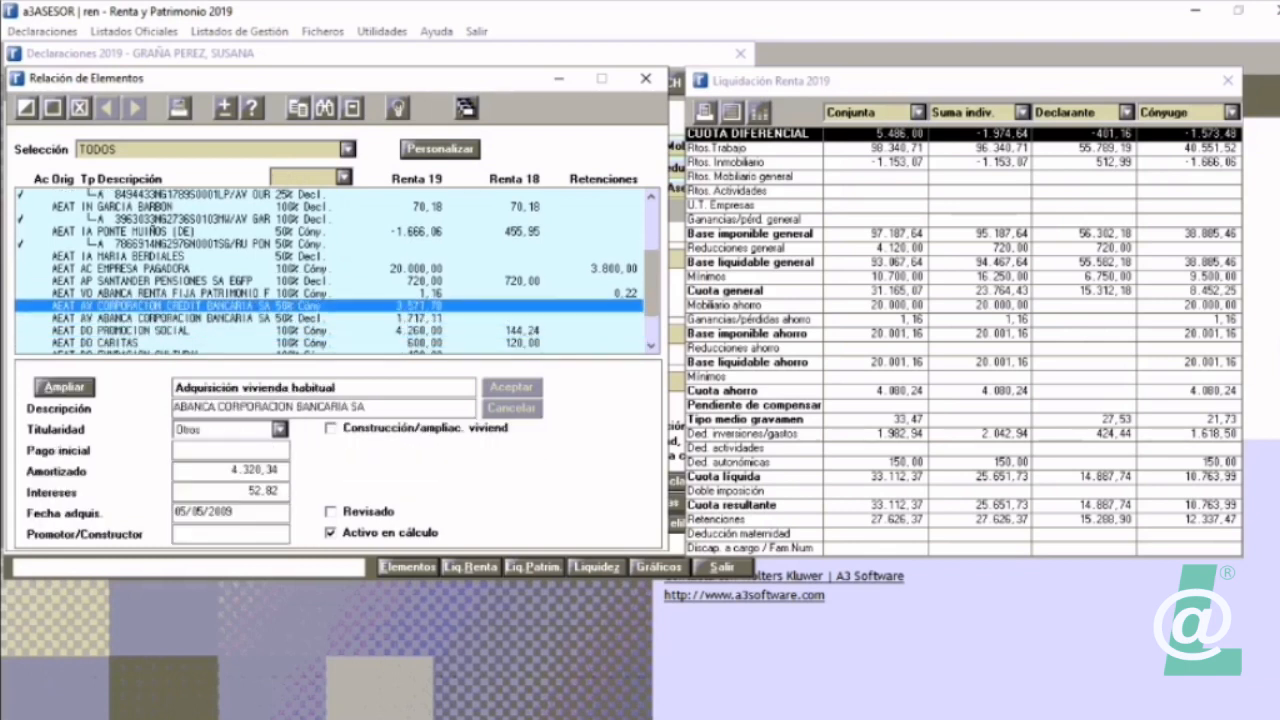
pyautogui.press('Up')
pyautogui.press('Up')
pyautogui.press('Up')
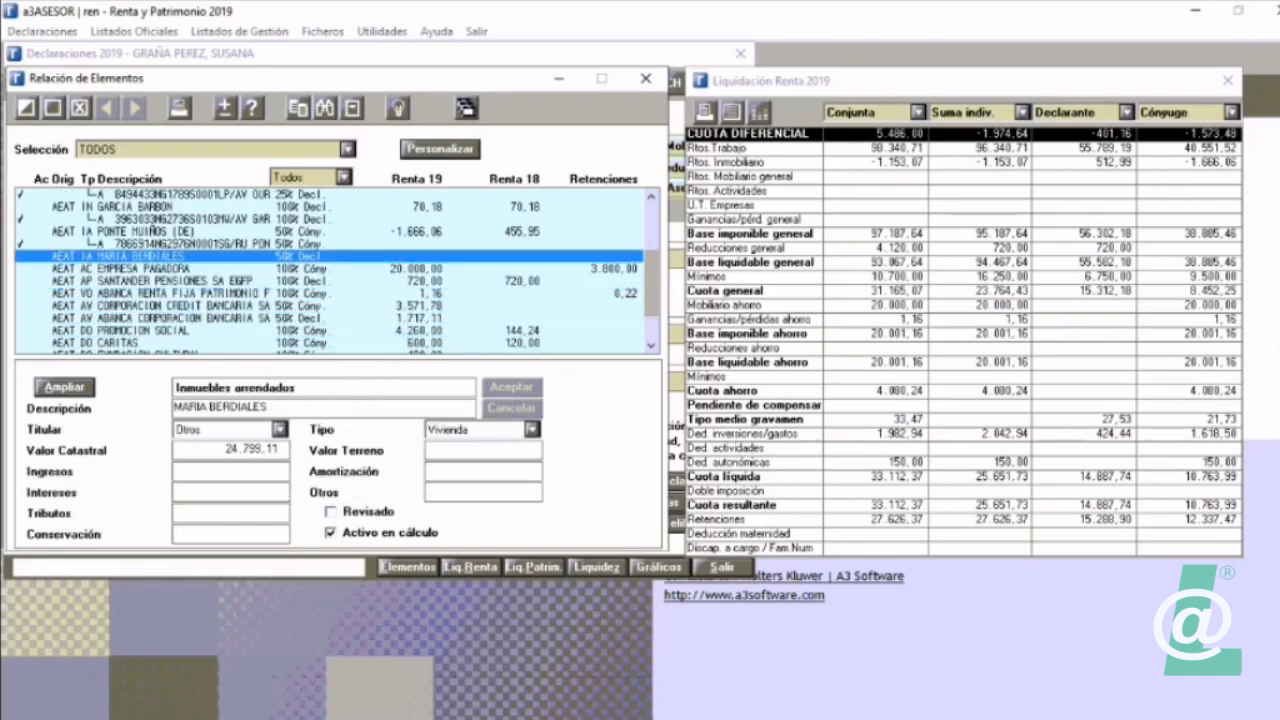
pyautogui.press('Up')
pyautogui.press('Up')
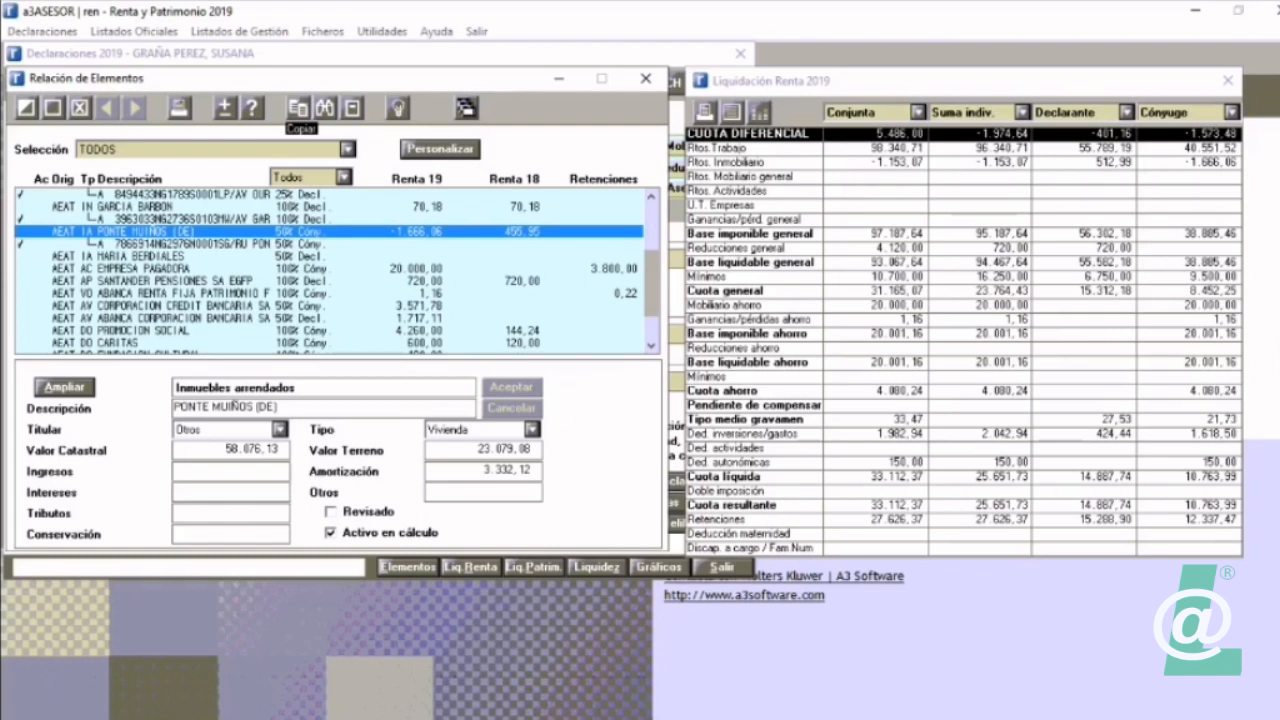
# Step: Start copying the rented property PONTE MUIÑOS (DE) to other declarants and choose the last listed declarant as destination
pyautogui.click(298, 107)
pyautogui.click(497, 299)
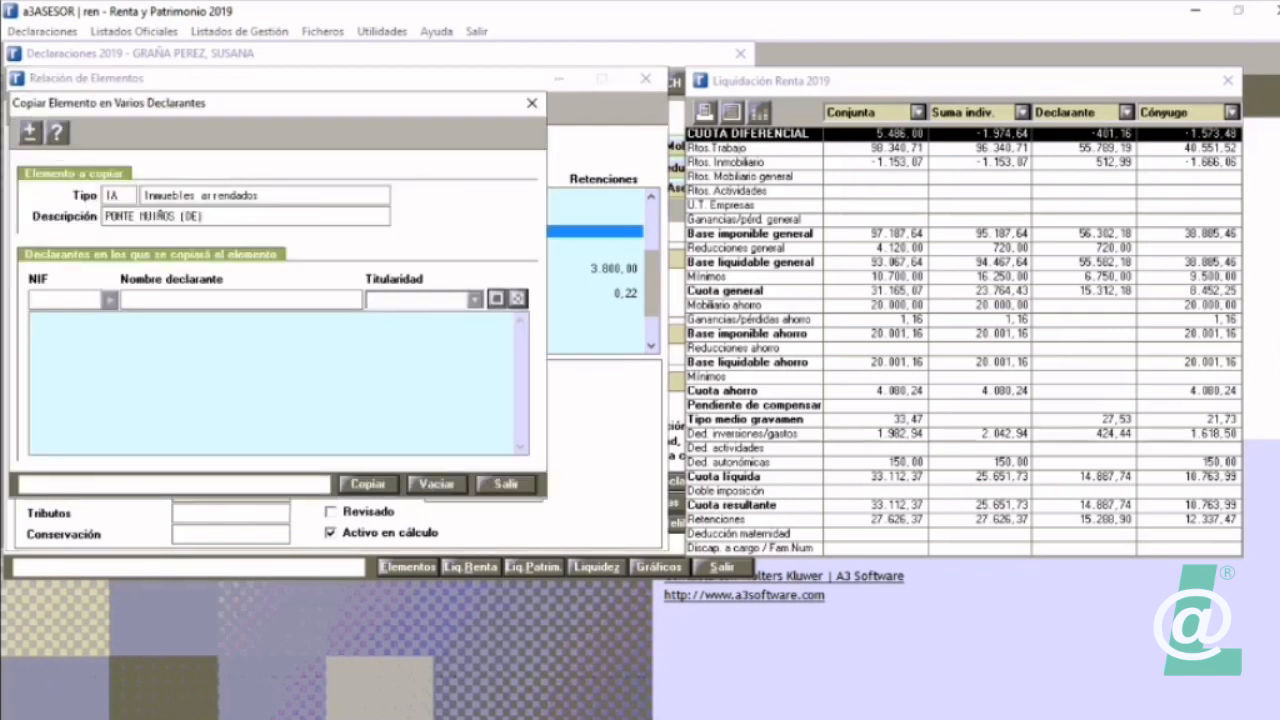
pyautogui.click(110, 299)
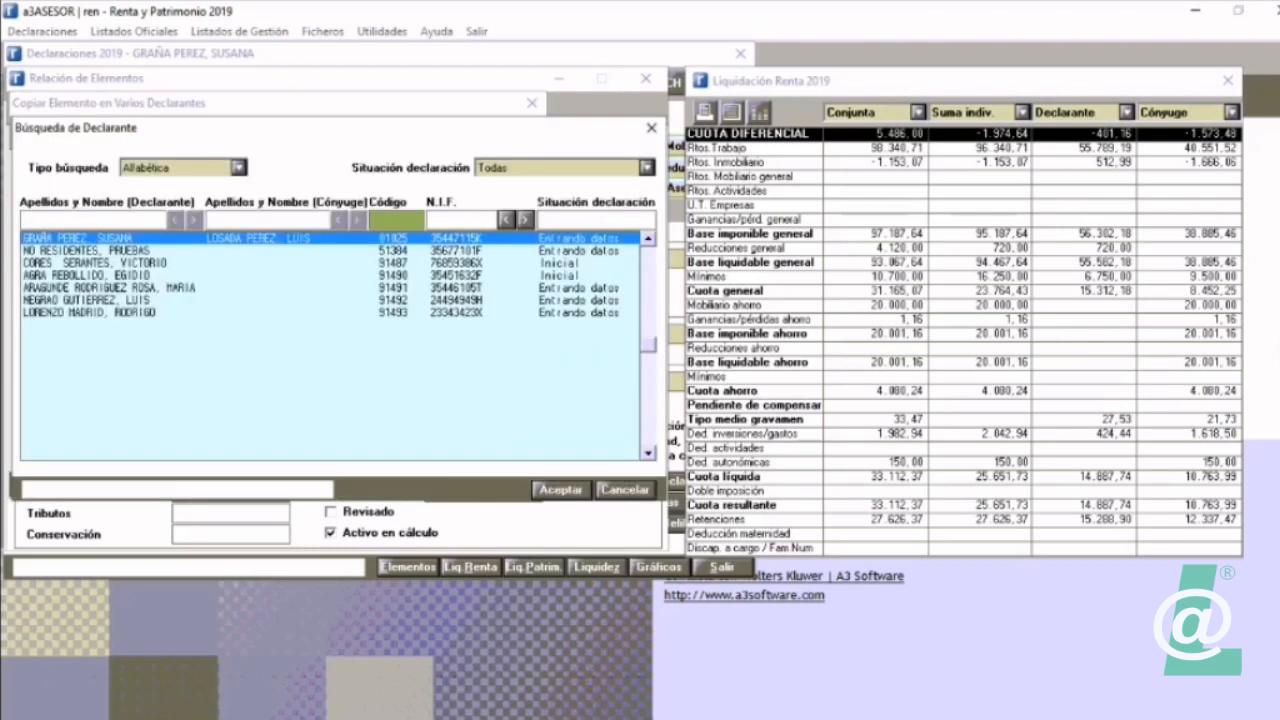
pyautogui.click(110, 313)
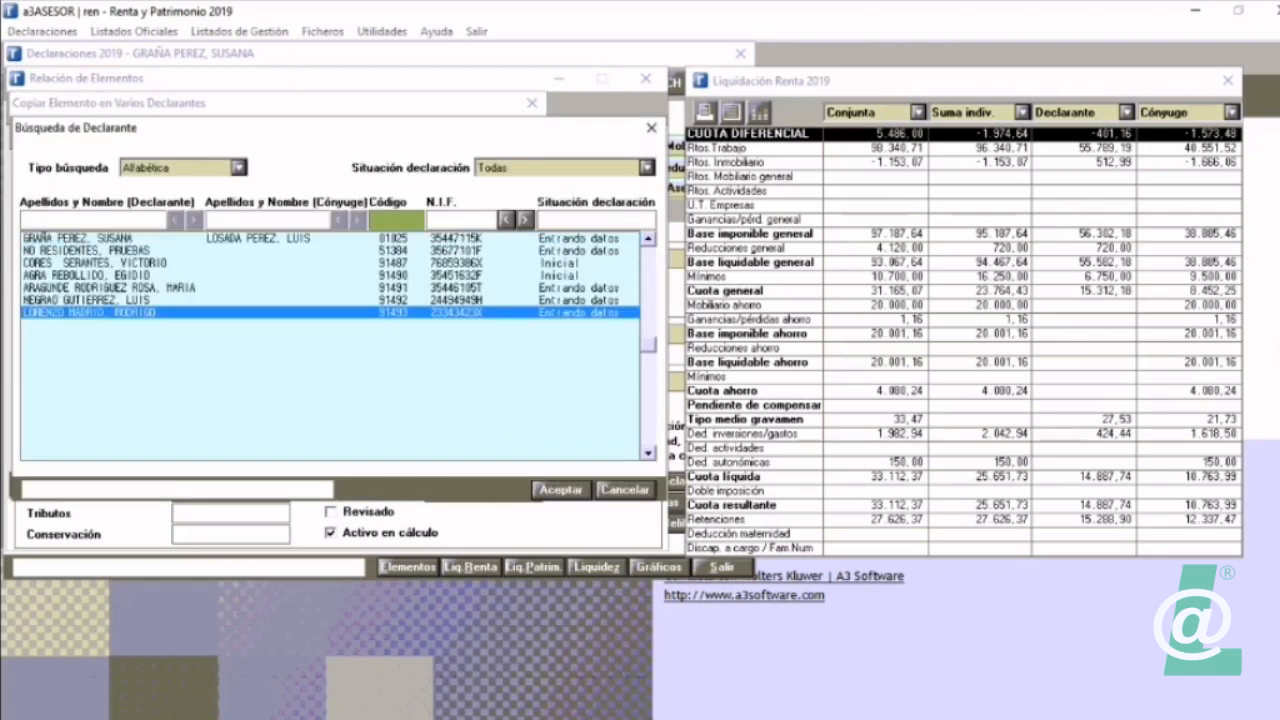
pyautogui.click(561, 490)
# Step: Set the Titularidad for the destination declarant to Otros, assigning 25% to the Declarante
pyautogui.click(474, 299)
pyautogui.click(415, 330)
pyautogui.click(131, 168)
pyautogui.click(75, 186)
pyautogui.click(175, 167)
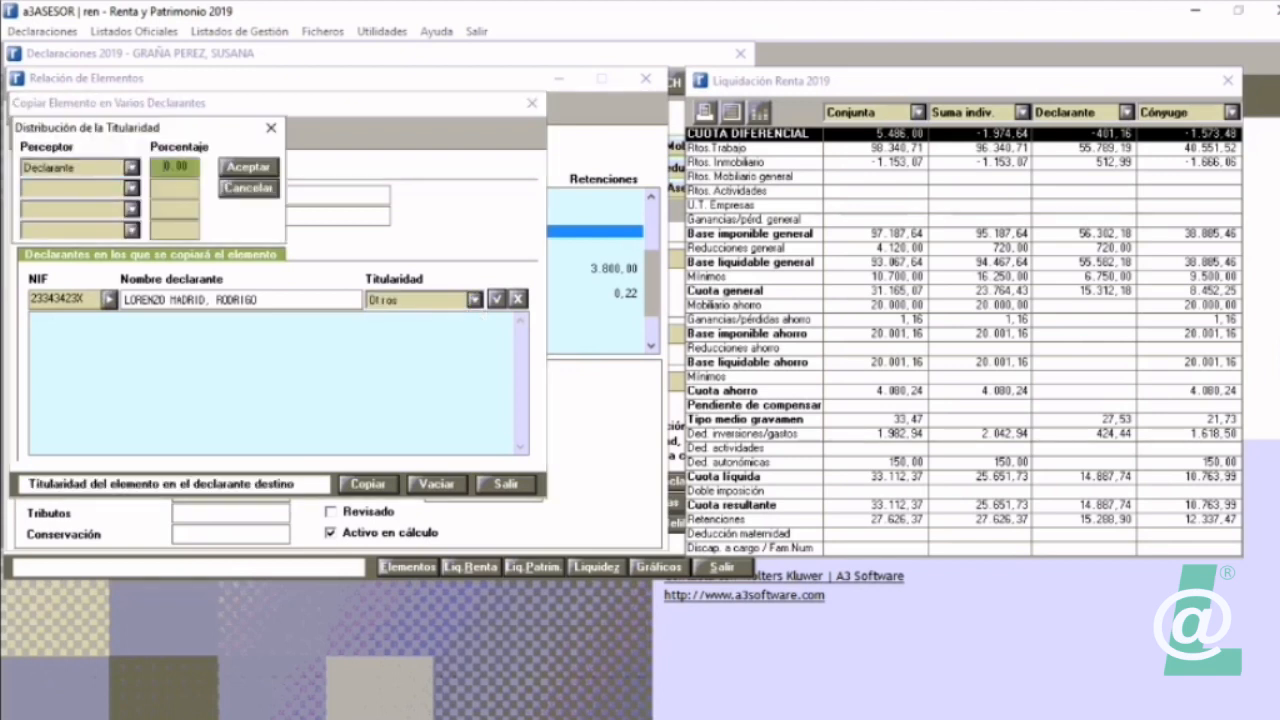
pyautogui.write('25')
pyautogui.click(248, 167)
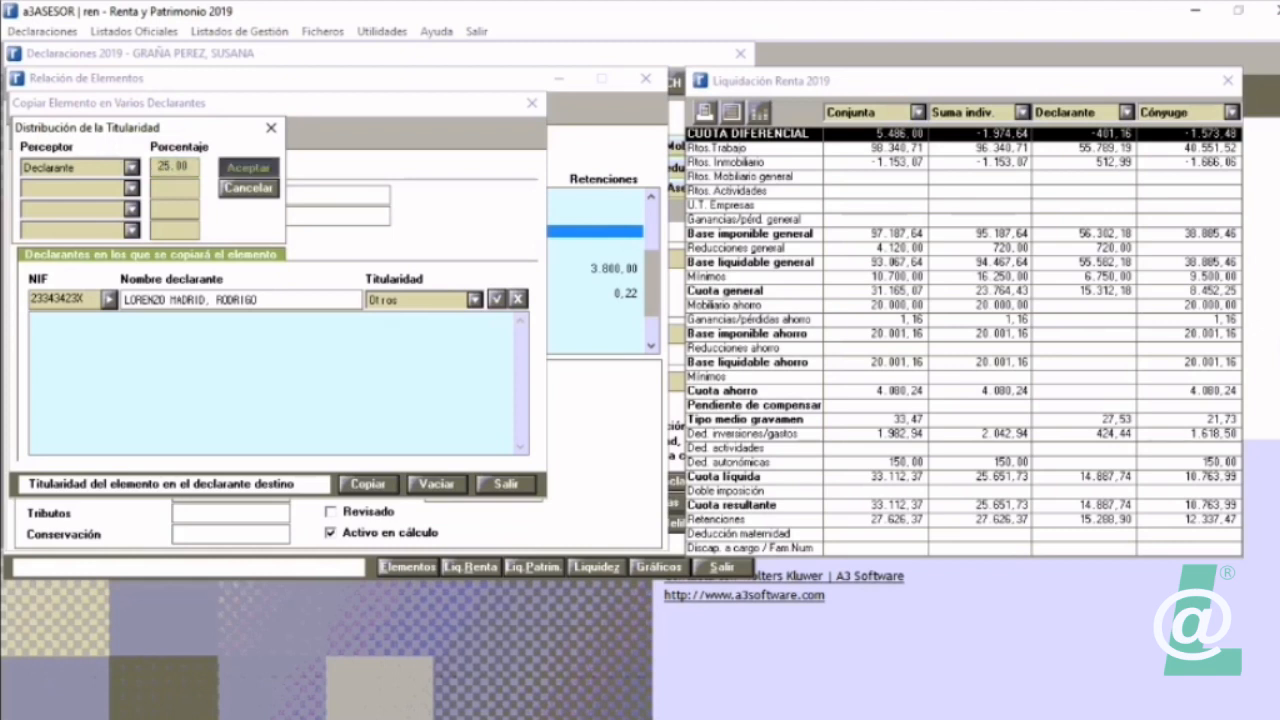
# Step: Add the chosen declarant to the destination list and copy the PONTE MUIÑOS (DE) element to that declarant
pyautogui.press('Return')
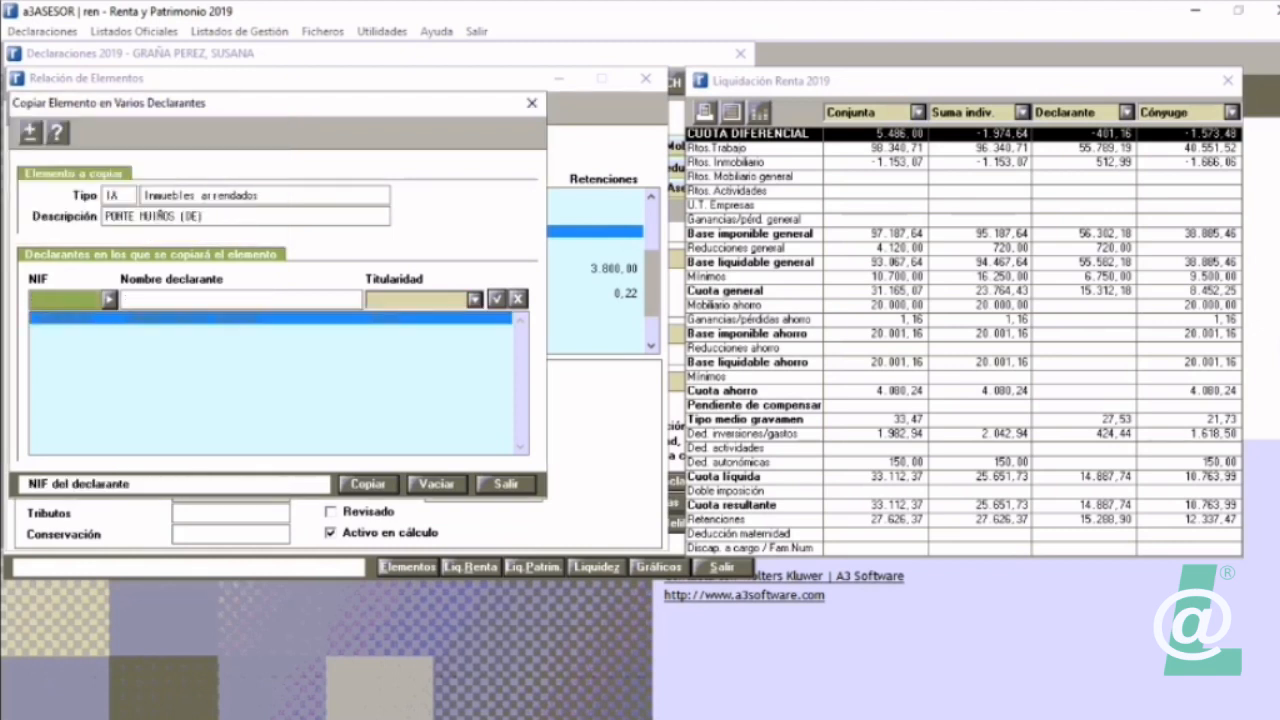
pyautogui.press('Escape')
pyautogui.click(368, 484)
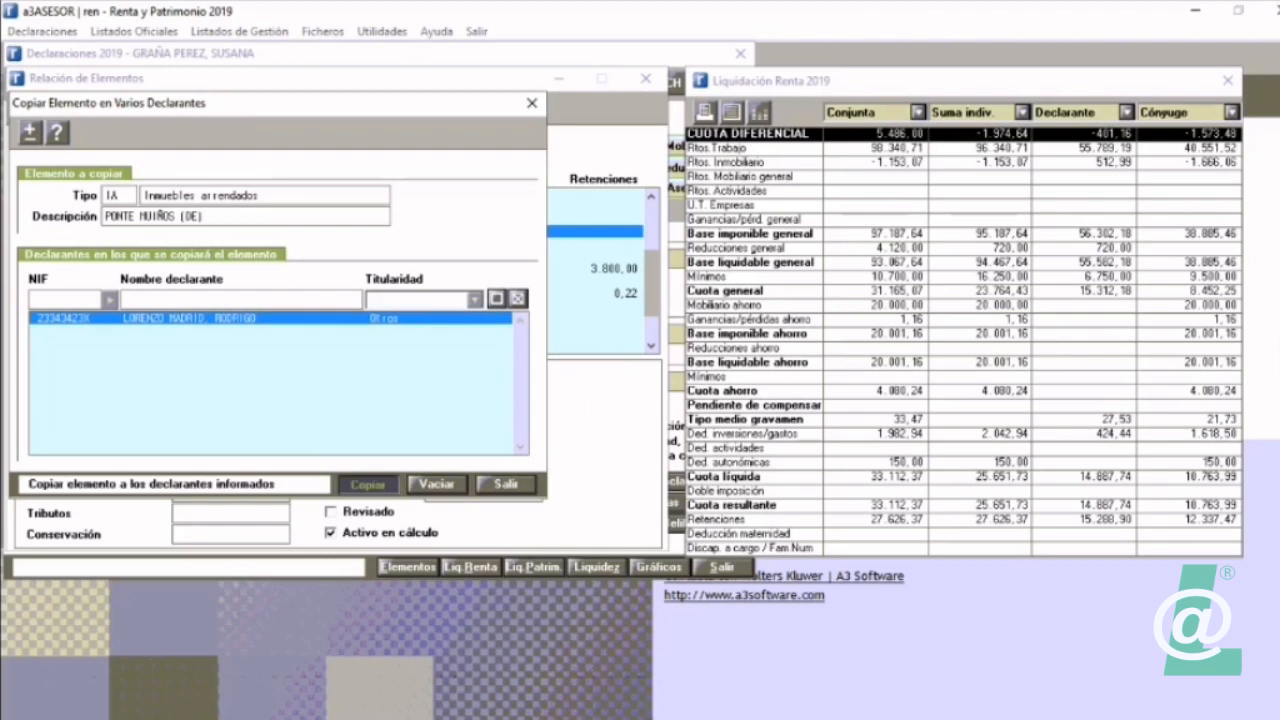
# Step: Finish copying the element to the chosen declarant, and close the elements list and the current declaration
pyautogui.click(721, 447)
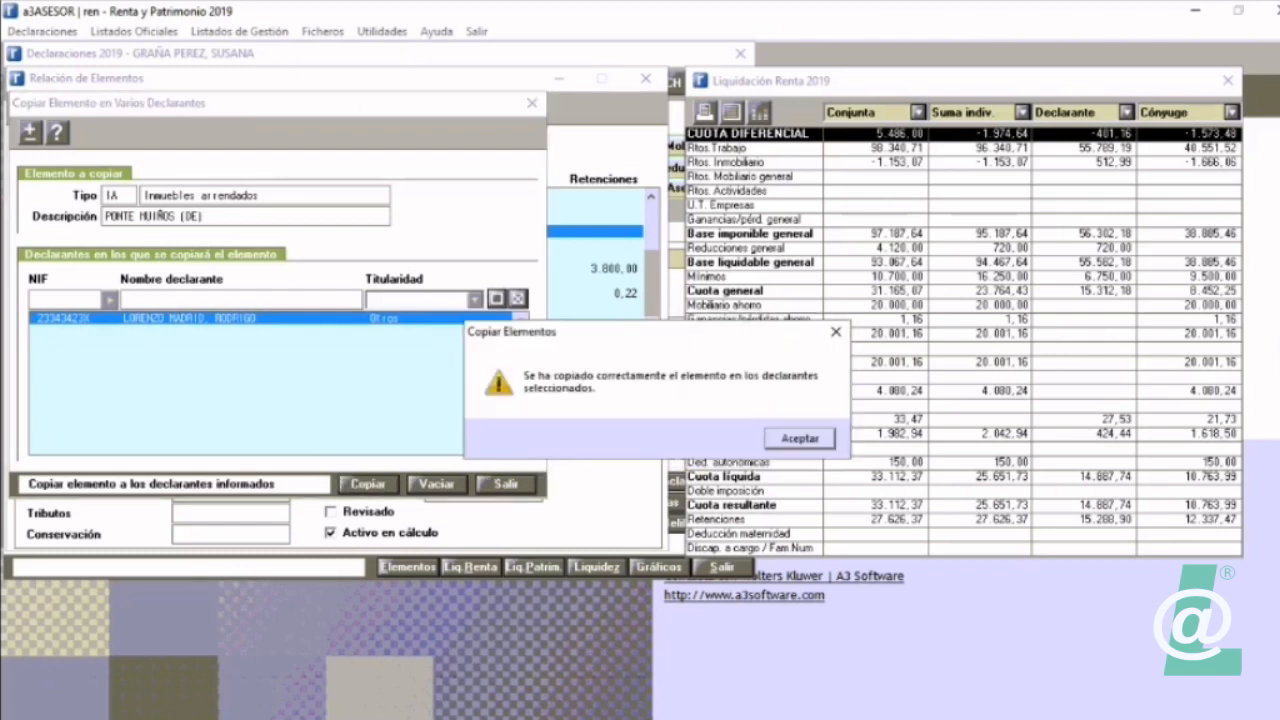
pyautogui.click(799, 438)
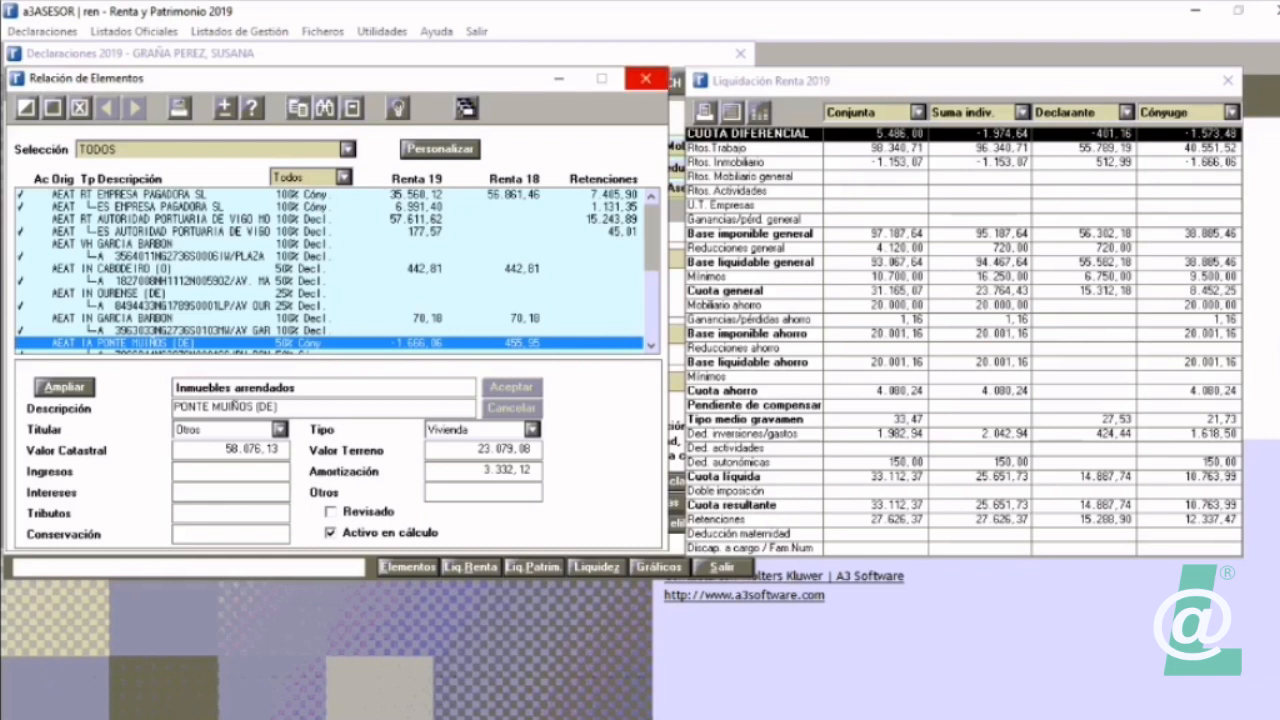
pyautogui.click(645, 78)
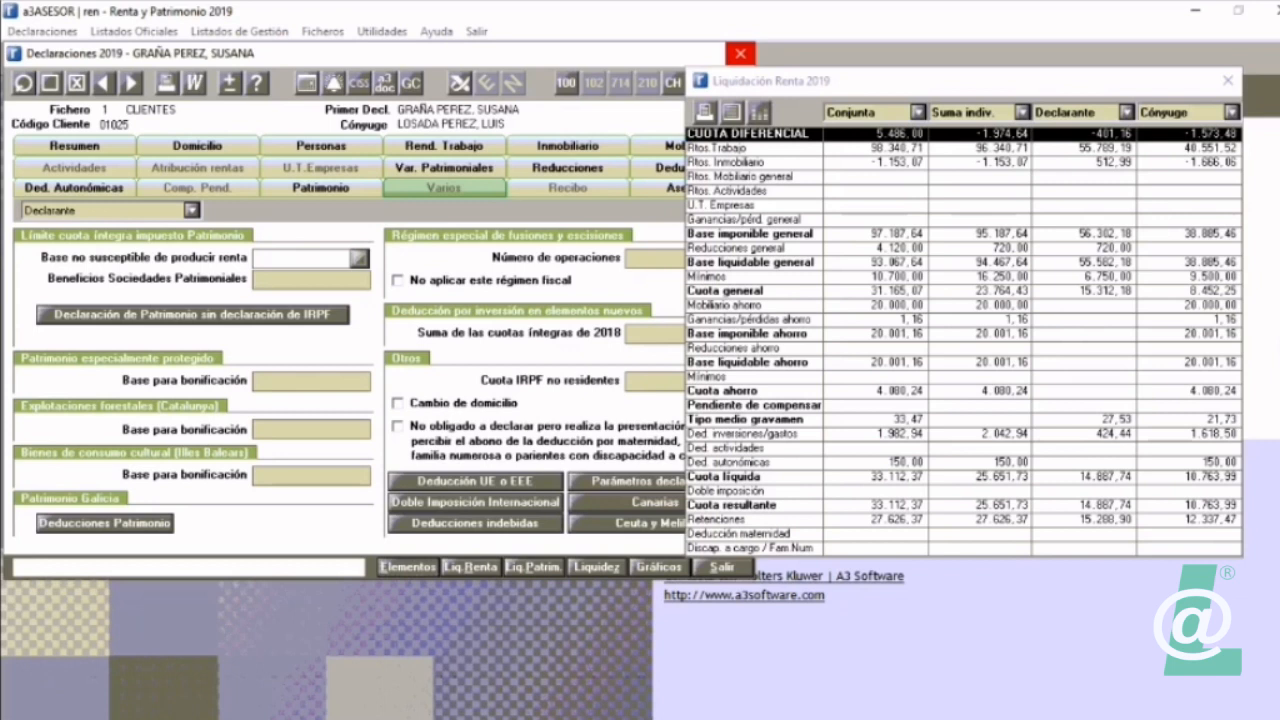
pyautogui.click(740, 53)
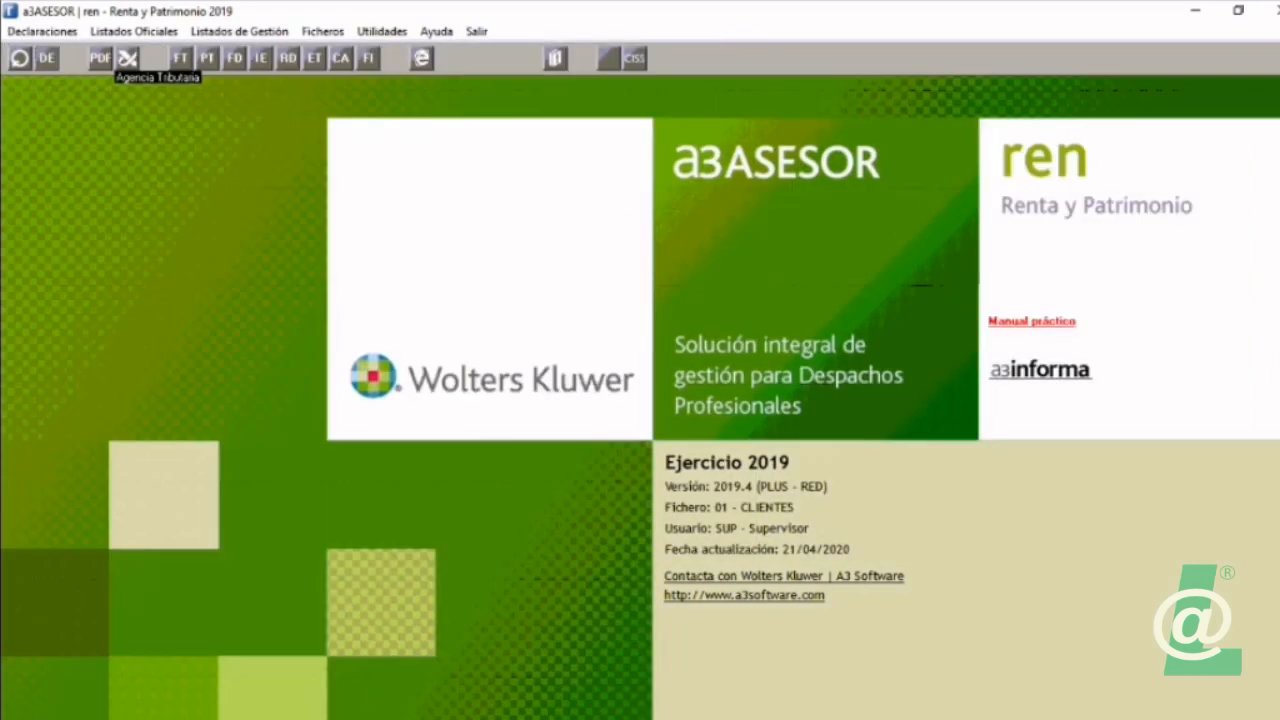
# Step: Open the destination declarant's declaration and examine the copied PONTE MUIÑOS (DE) property among its Inmobiliario elements
pyautogui.click(19, 58)
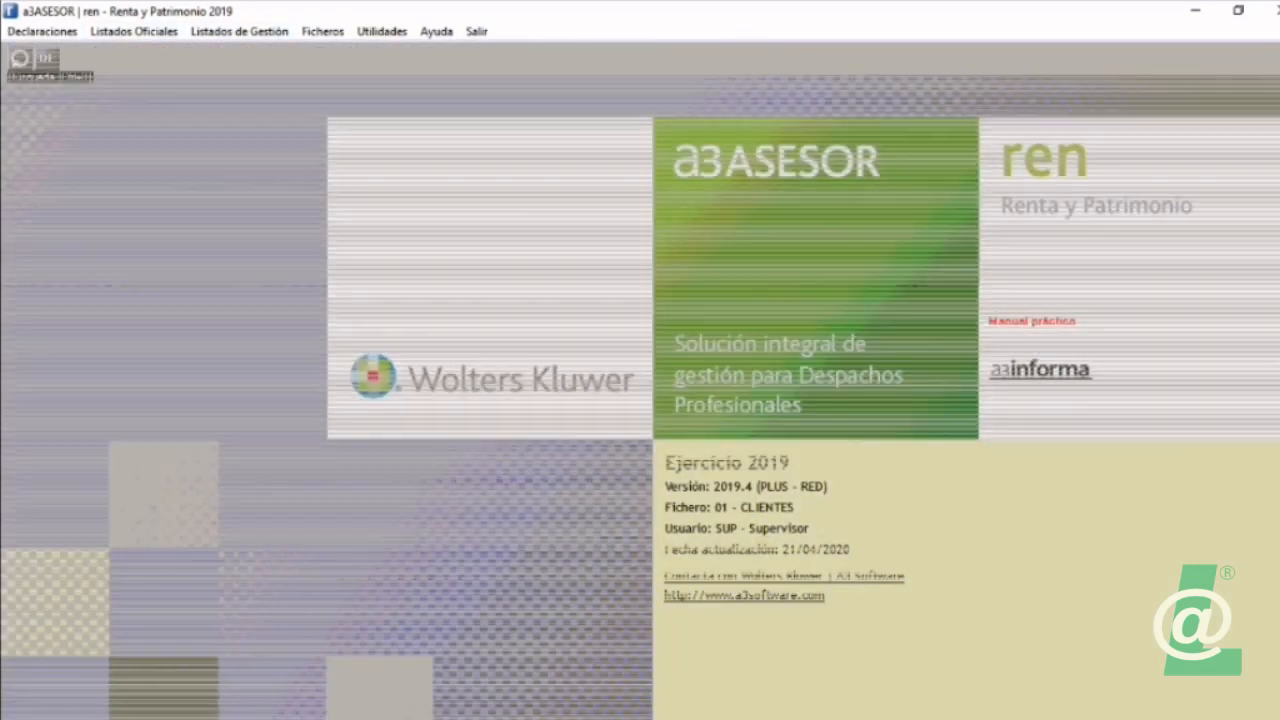
pyautogui.press('Down')
pyautogui.press('Down')
pyautogui.press('Down')
pyautogui.press('Down')
pyautogui.press('Down')
pyautogui.press('Down')
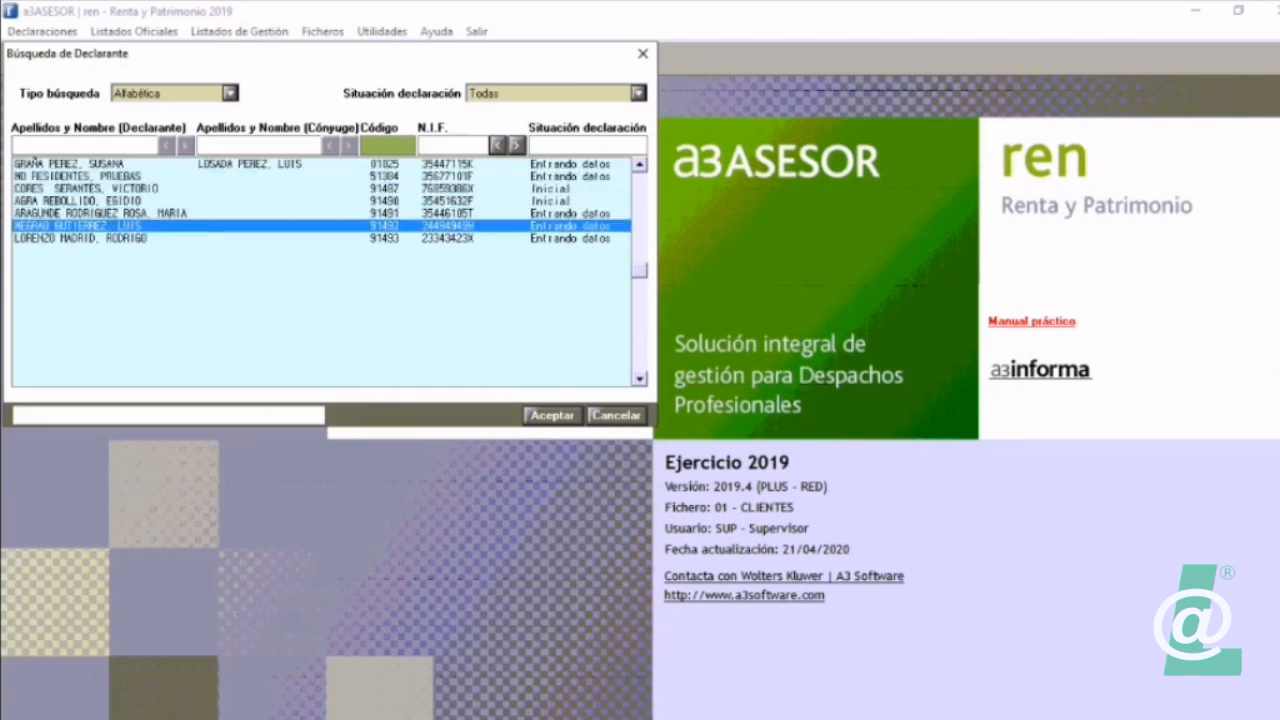
pyautogui.press('Escape')
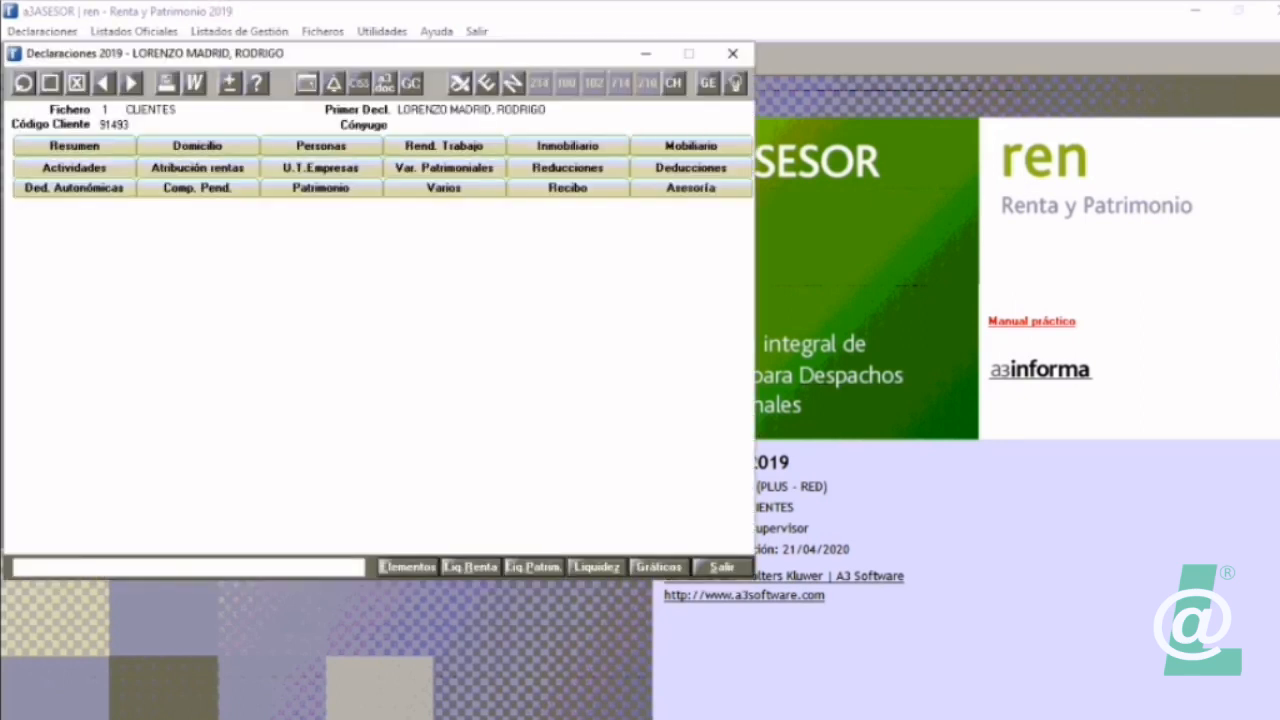
pyautogui.click(567, 145)
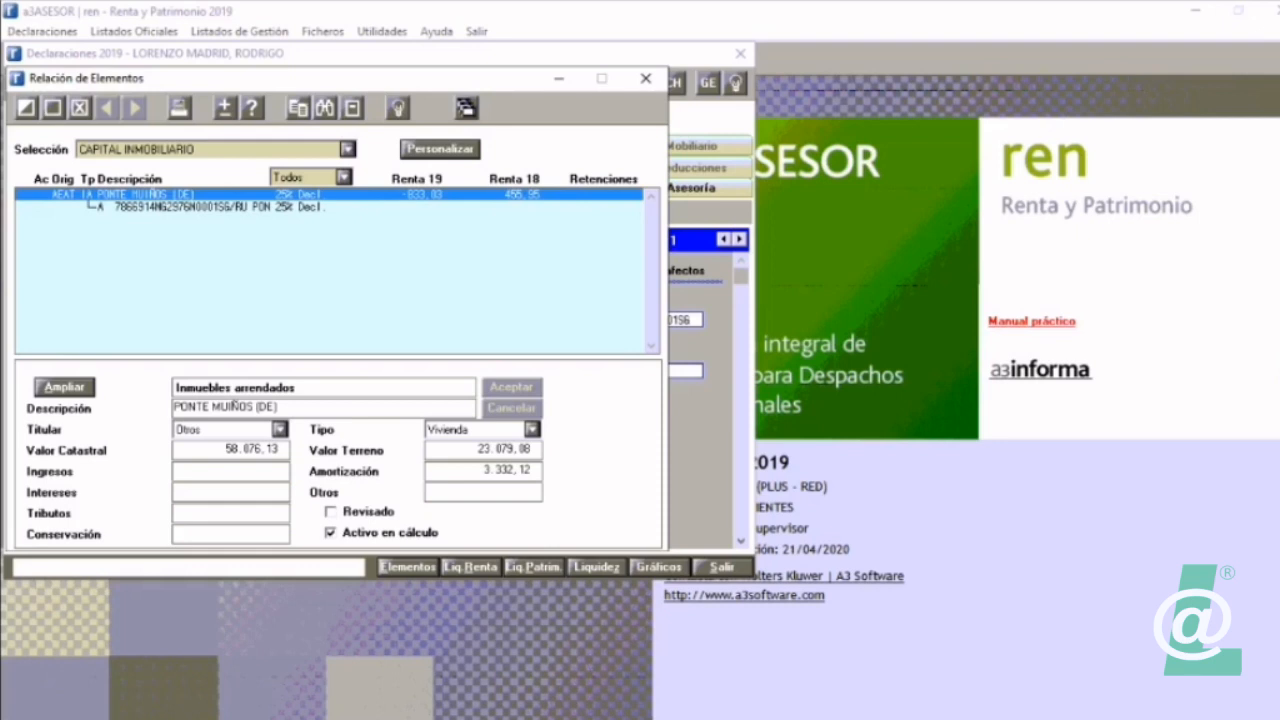
# Step: Close the elements list and reopen the original declarant's declaration, the one that includes a spouse
pyautogui.click(646, 78)
pyautogui.click(22, 82)
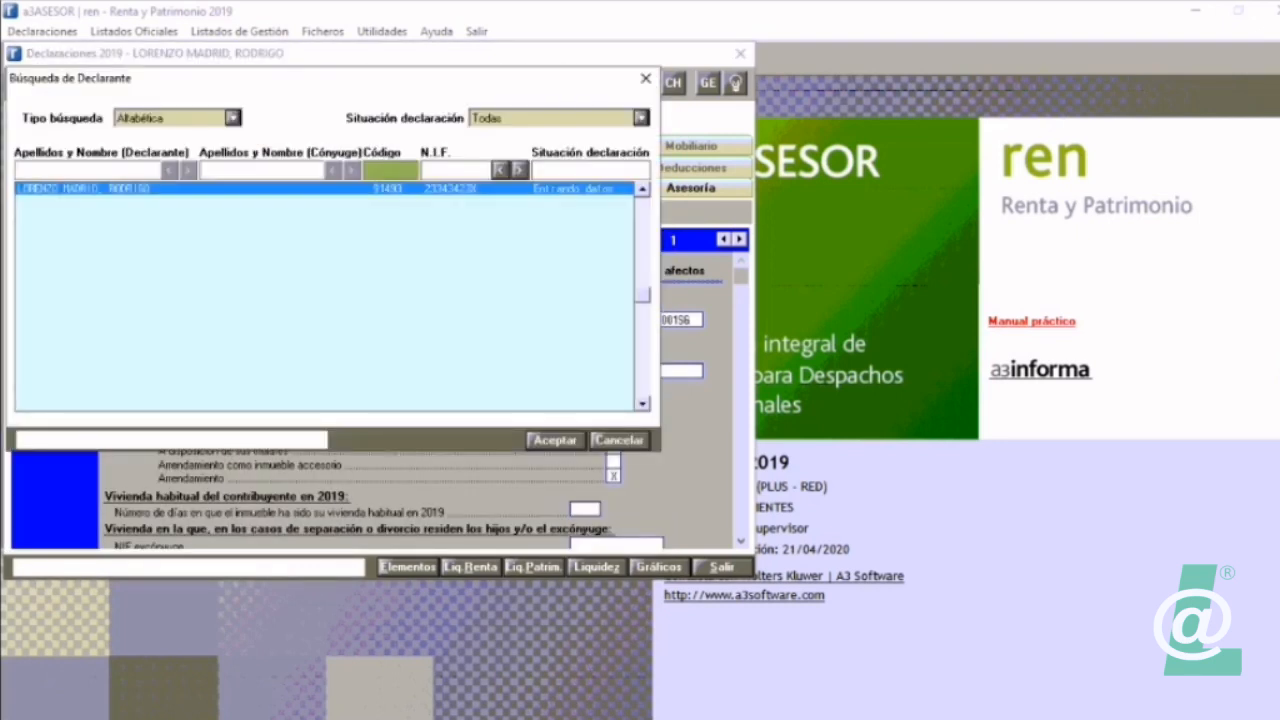
pyautogui.press('pageup')
pyautogui.press('Down')
pyautogui.press('Down')
pyautogui.press('Down')
pyautogui.press('Down')
pyautogui.press('Down')
pyautogui.press('Down')
pyautogui.press('Down')
pyautogui.press('Down')
pyautogui.press('Return')
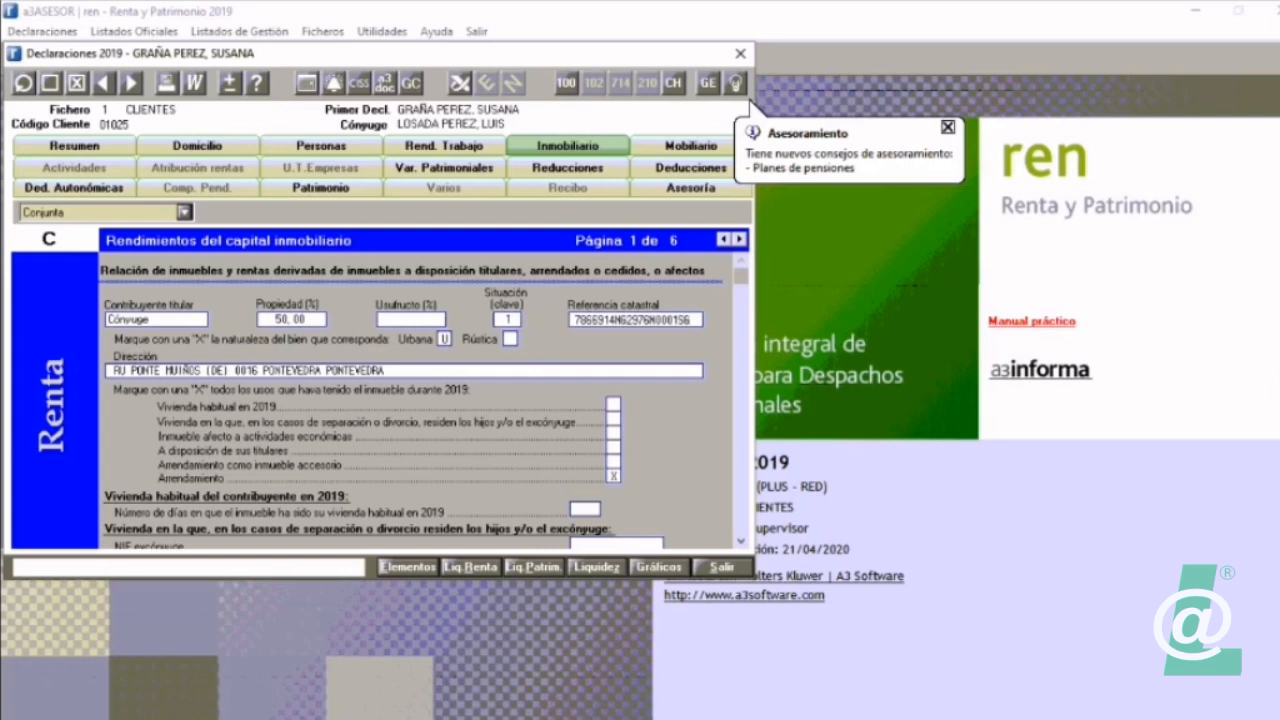
# Step: Display the elements list with the selection TODOS, with the Renta settlement window placed beside it
pyautogui.click(408, 567)
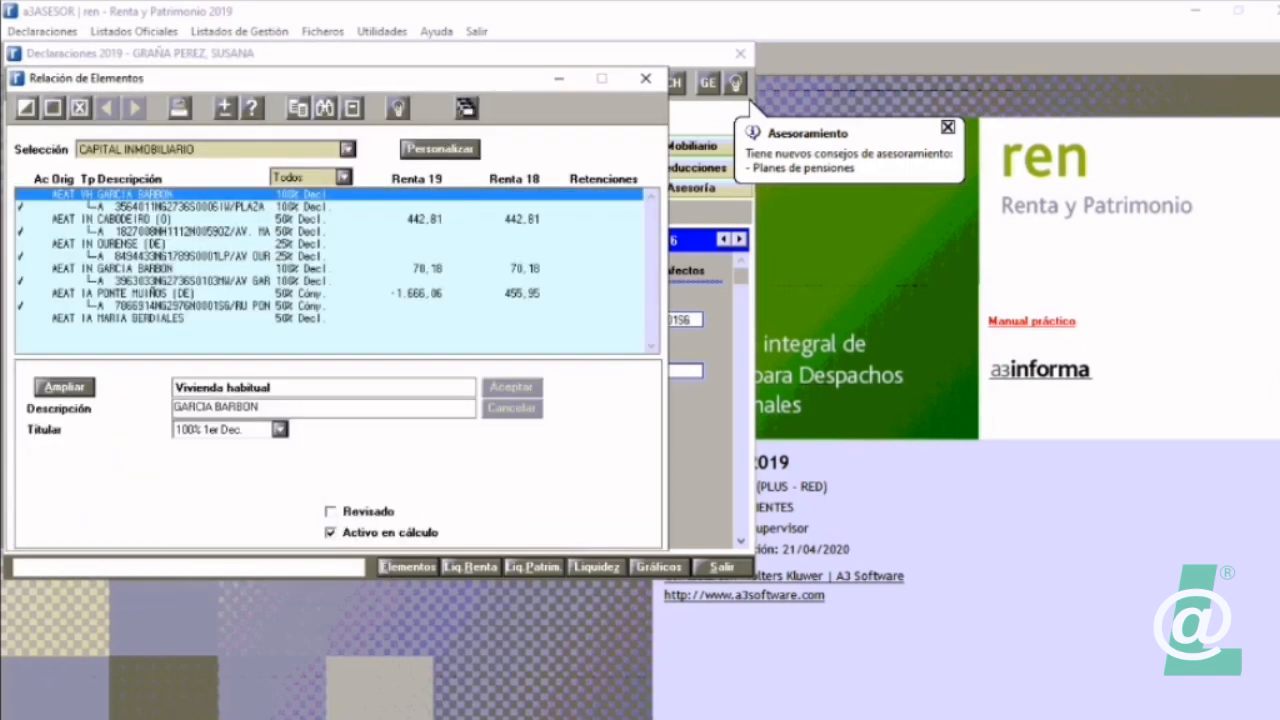
pyautogui.click(470, 567)
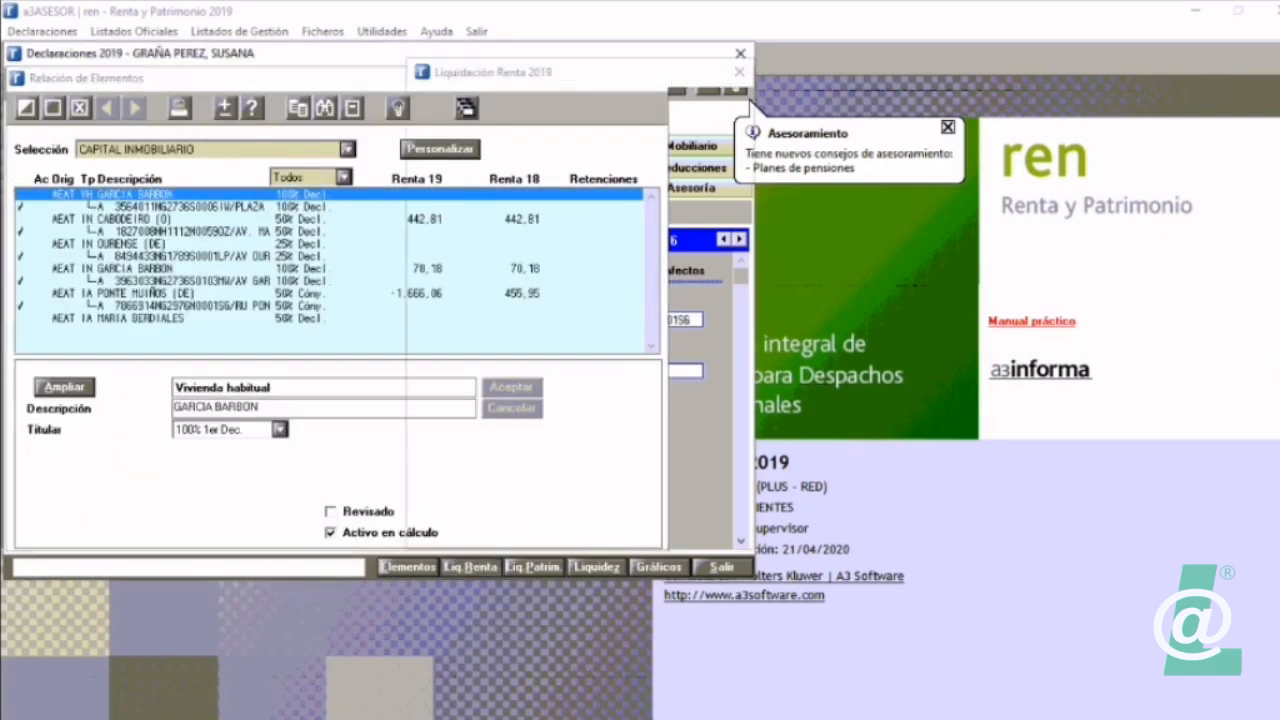
pyautogui.moveTo(590, 73); pyautogui.dragTo(969, 63)
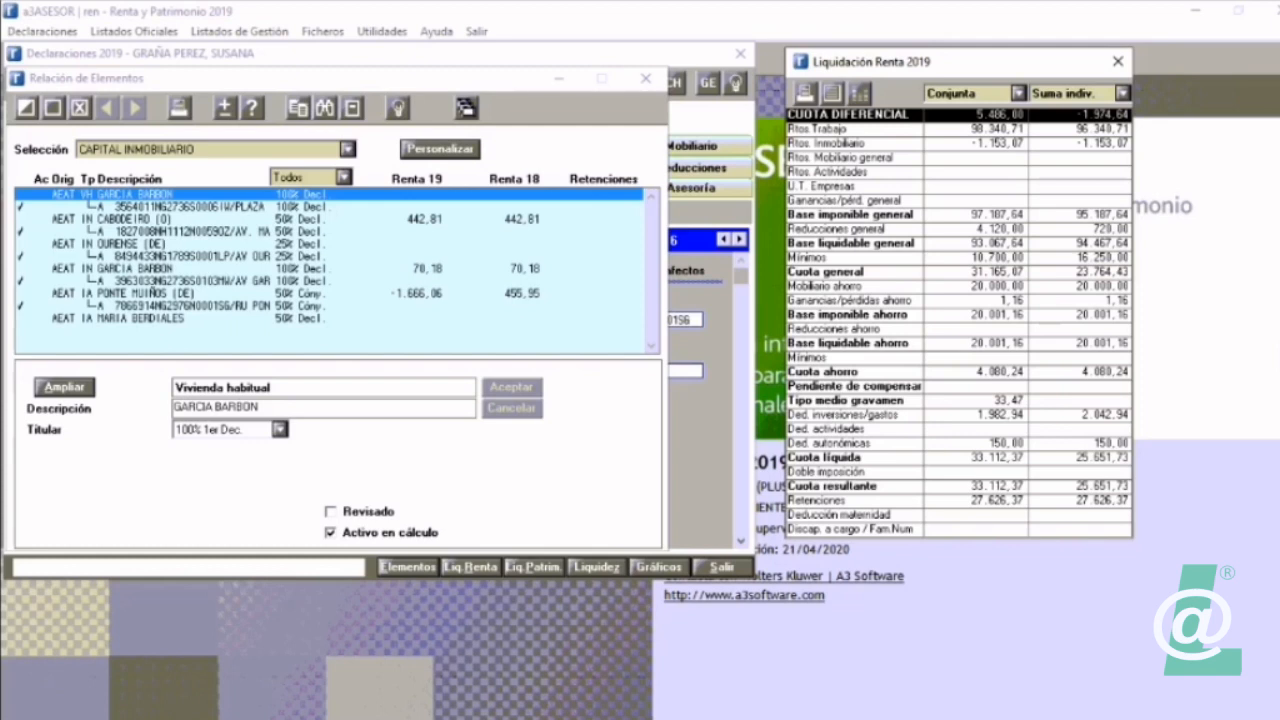
pyautogui.click(348, 149)
pyautogui.scroll(2, 210, 228)
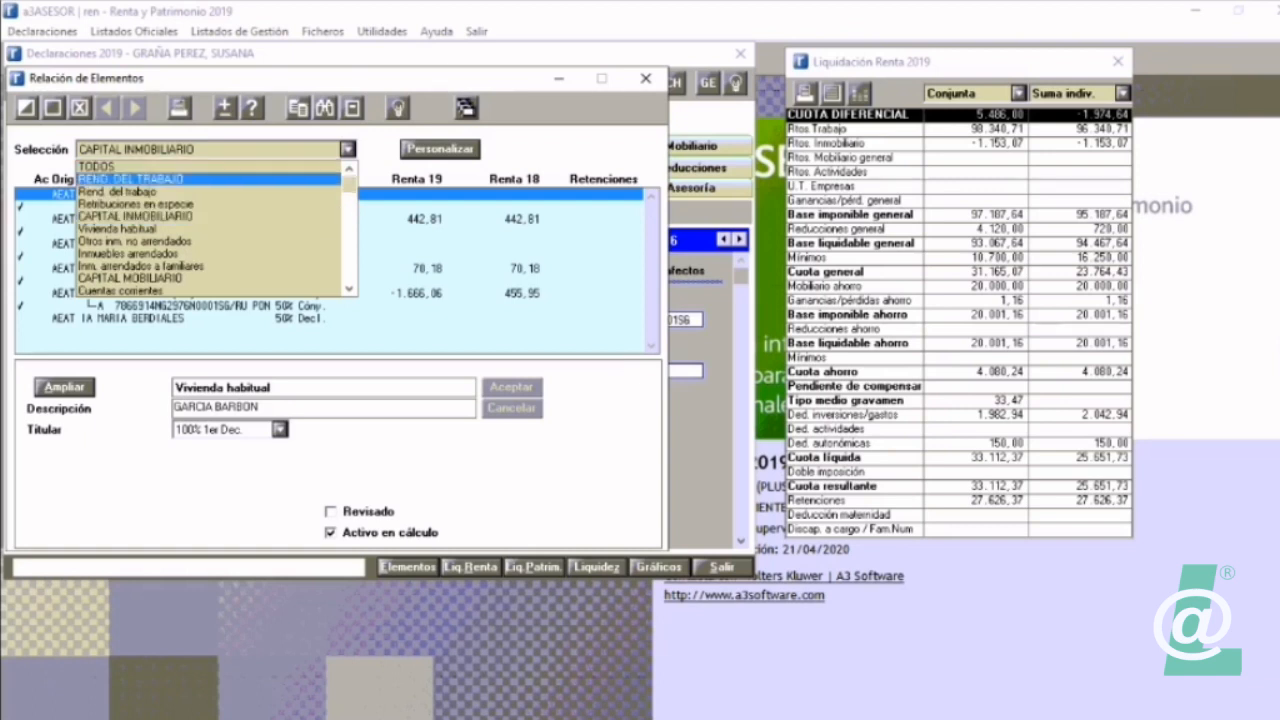
pyautogui.click(150, 167)
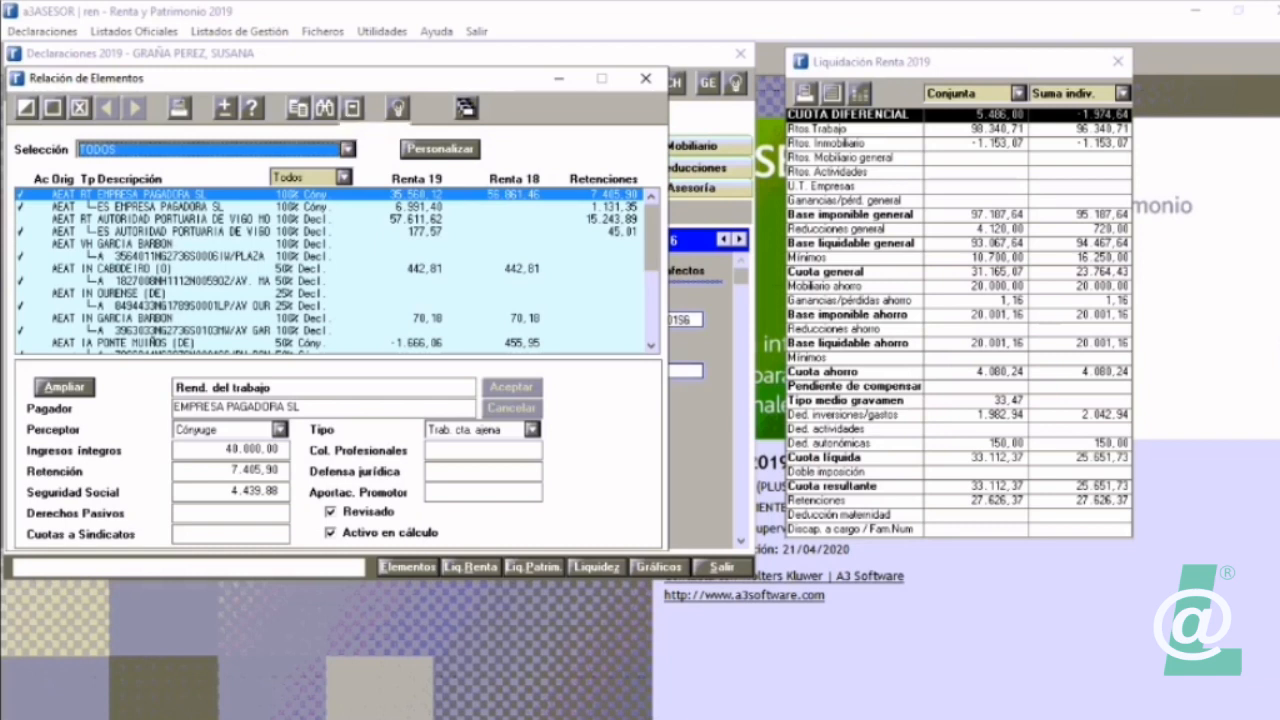
# Step: Add the observation "observaciones" to the EMPRESA PAGADORA SL work income element
pyautogui.click(352, 108)
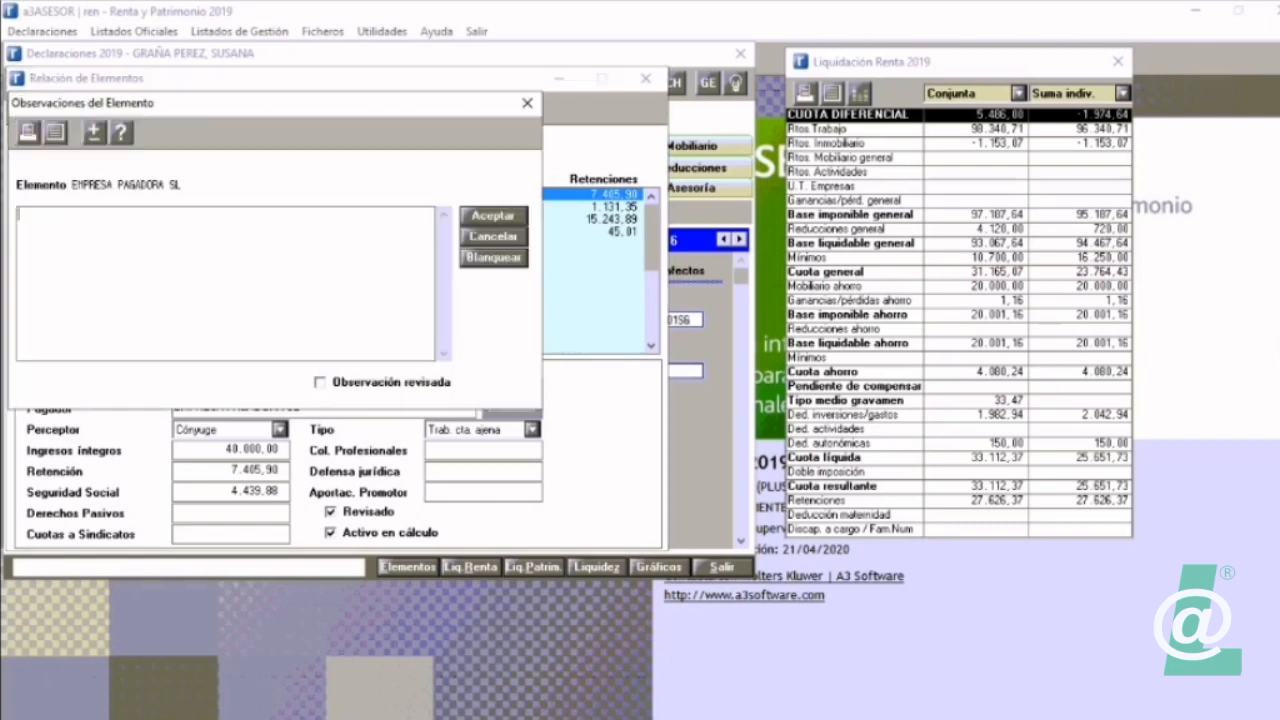
pyautogui.write('observaciones')
pyautogui.click(320, 382)
pyautogui.click(320, 382)
pyautogui.write('b')
pyautogui.press('Escape')
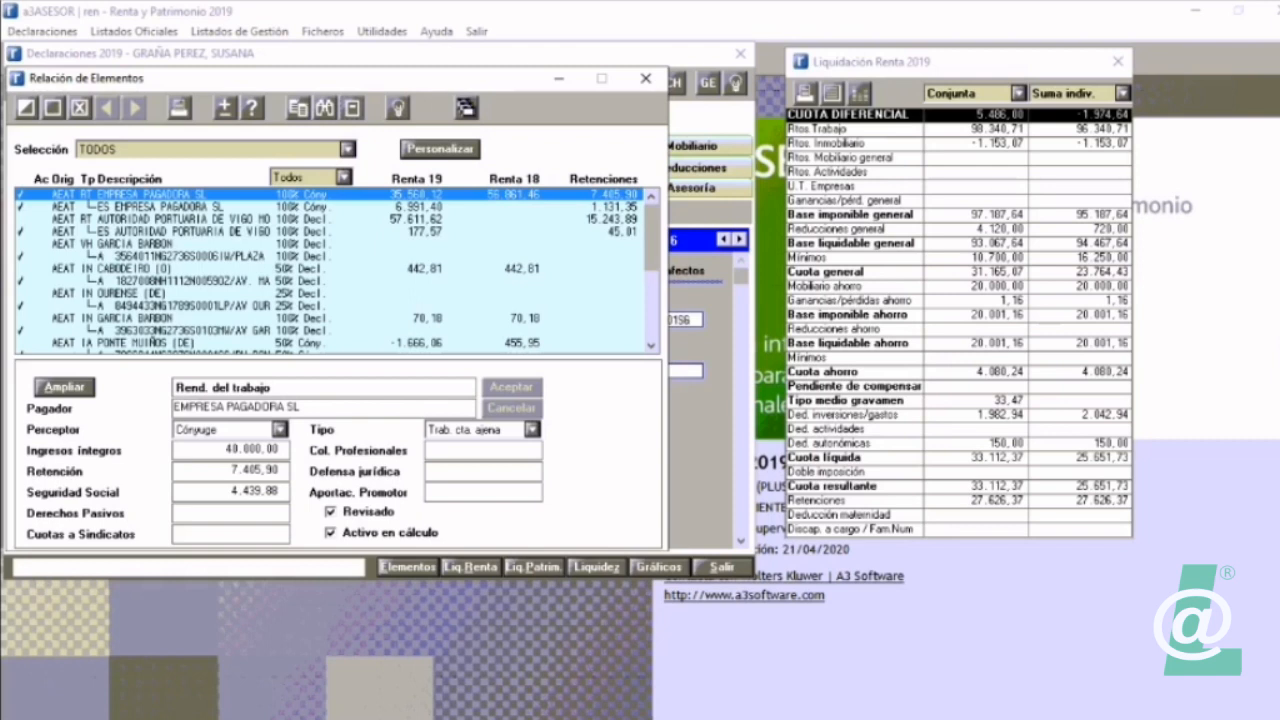
# Step: Customise the elements list to also show the Observaciones data
pyautogui.click(440, 149)
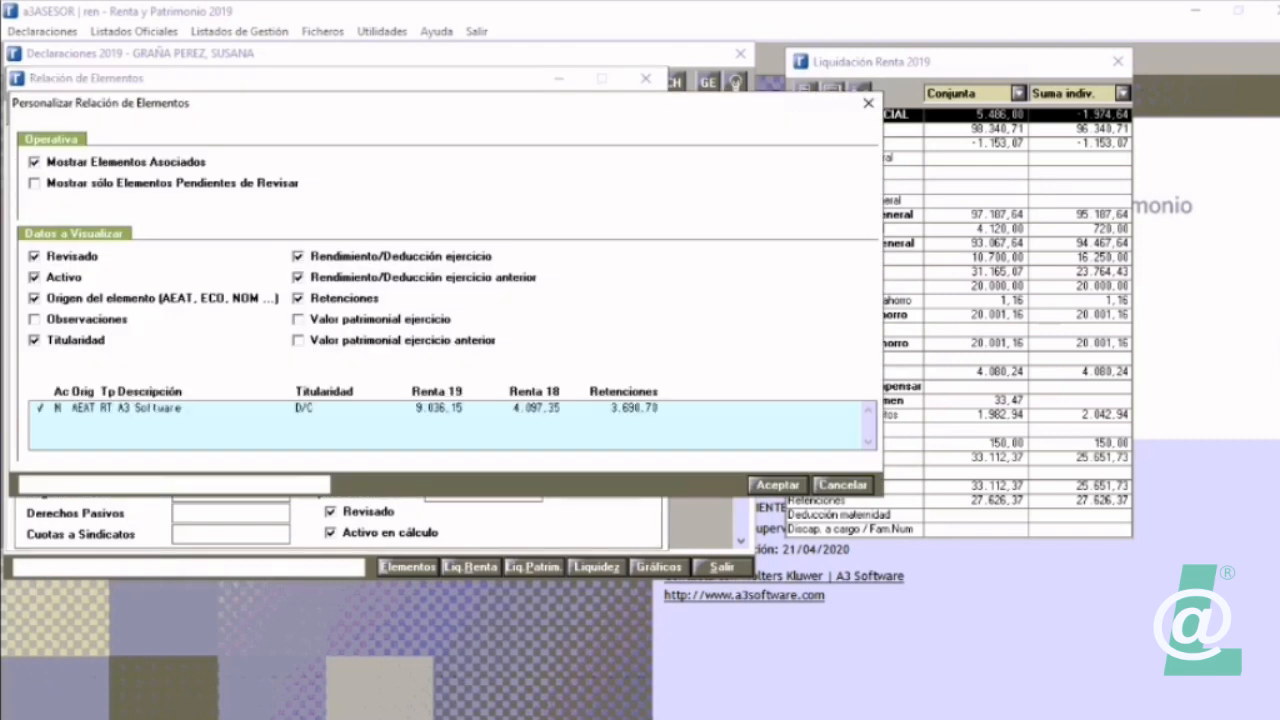
pyautogui.click(35, 320)
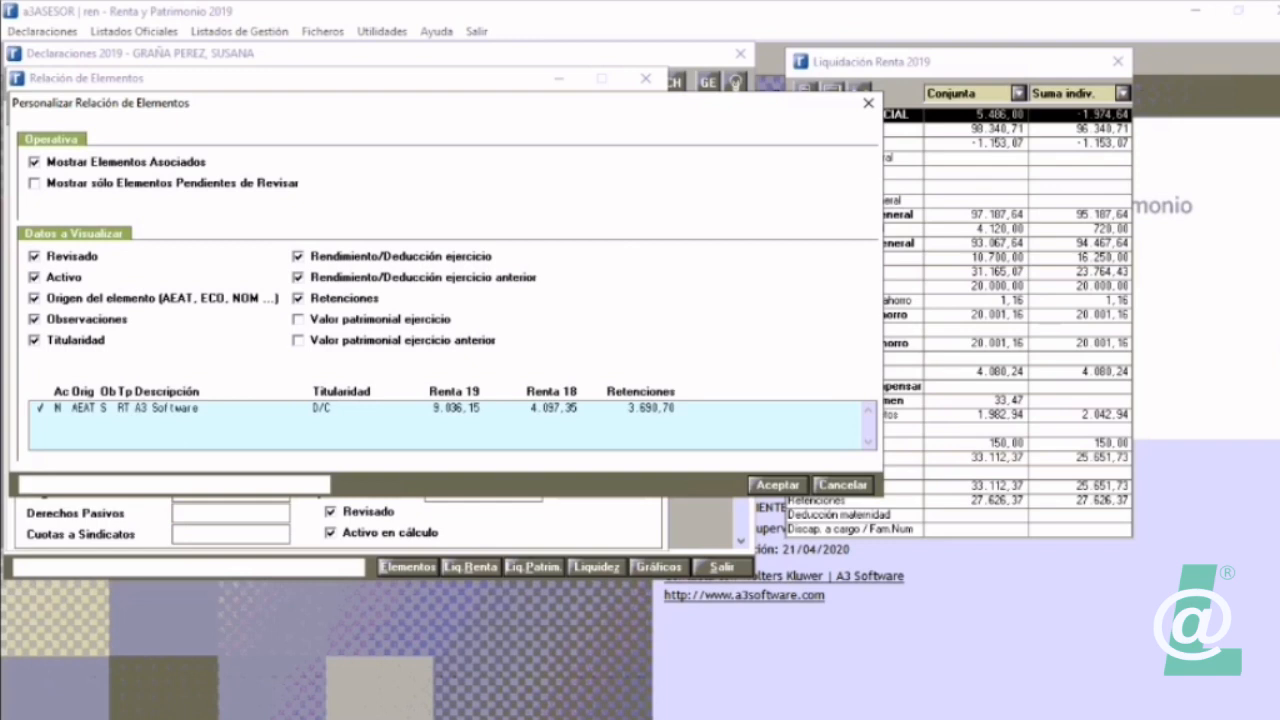
pyautogui.click(777, 484)
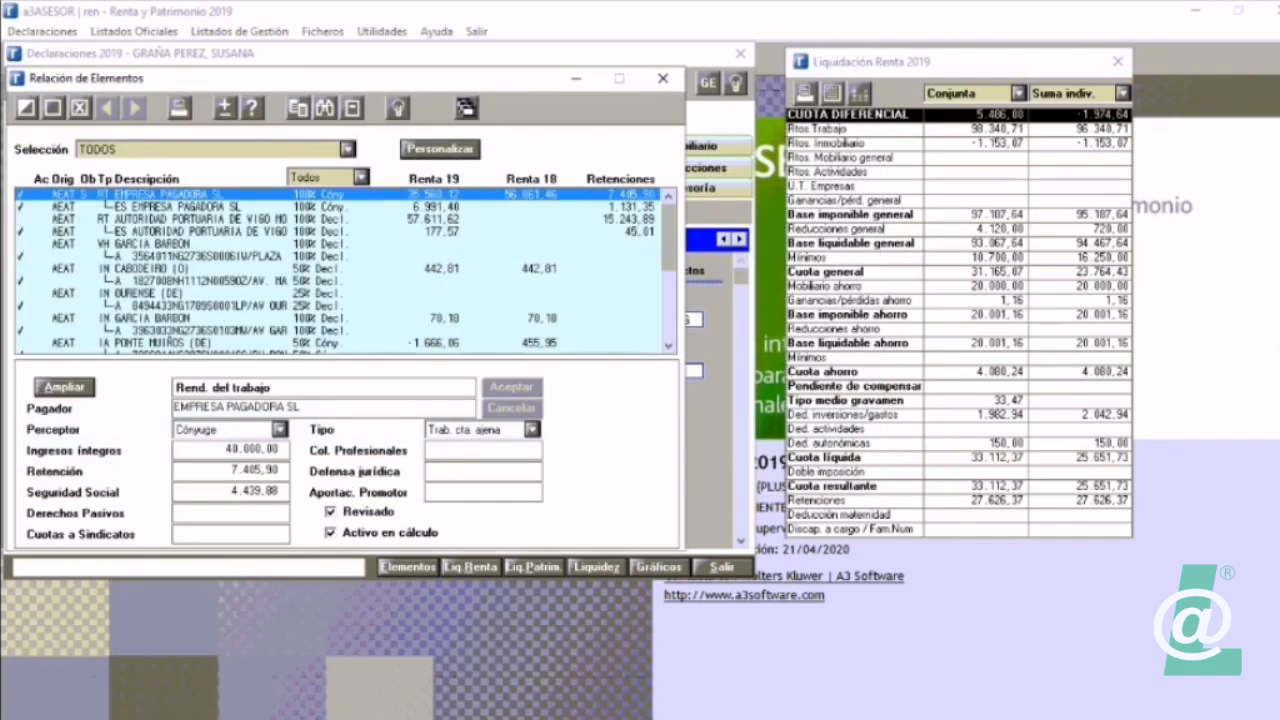
# Step: Browse the first elements of the list to examine their observations marker, returning to the EMPRESA PAGADORA SL work income
pyautogui.press('Down')
pyautogui.press('Down')
pyautogui.press('Down')
pyautogui.press('Down')
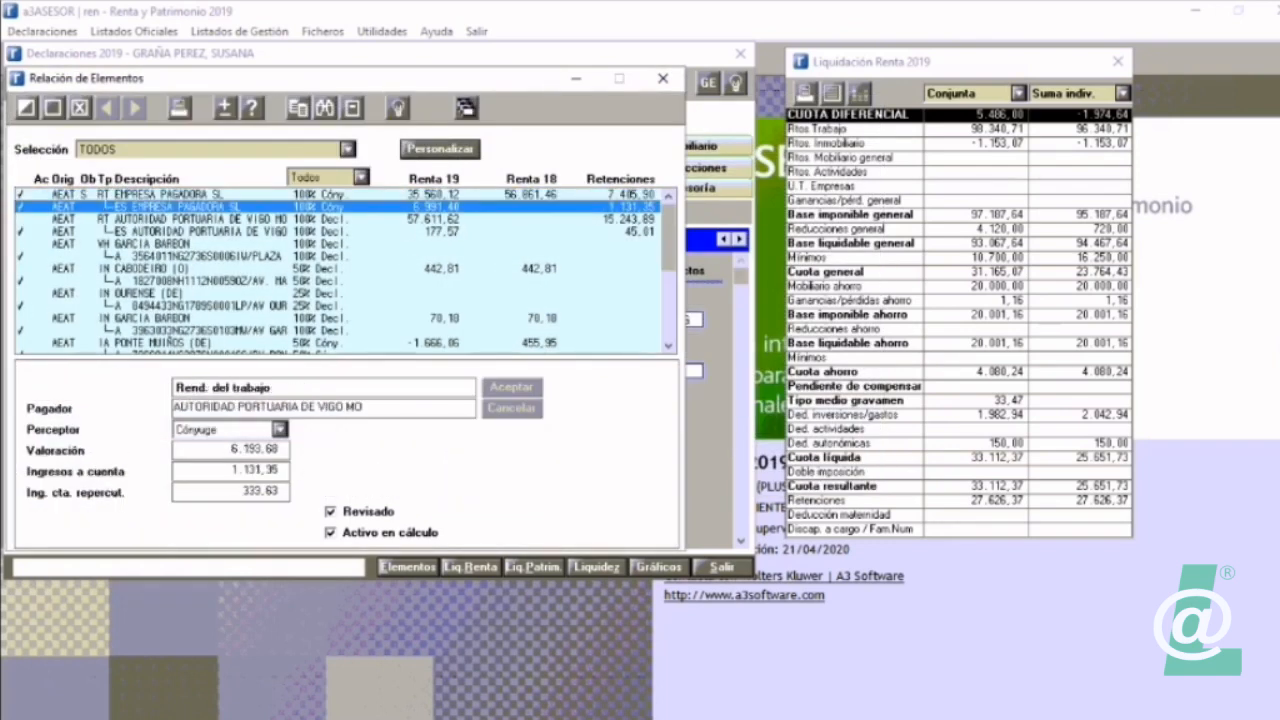
pyautogui.press('Up')
pyautogui.press('Up')
pyautogui.press('Up')
pyautogui.press('Up')
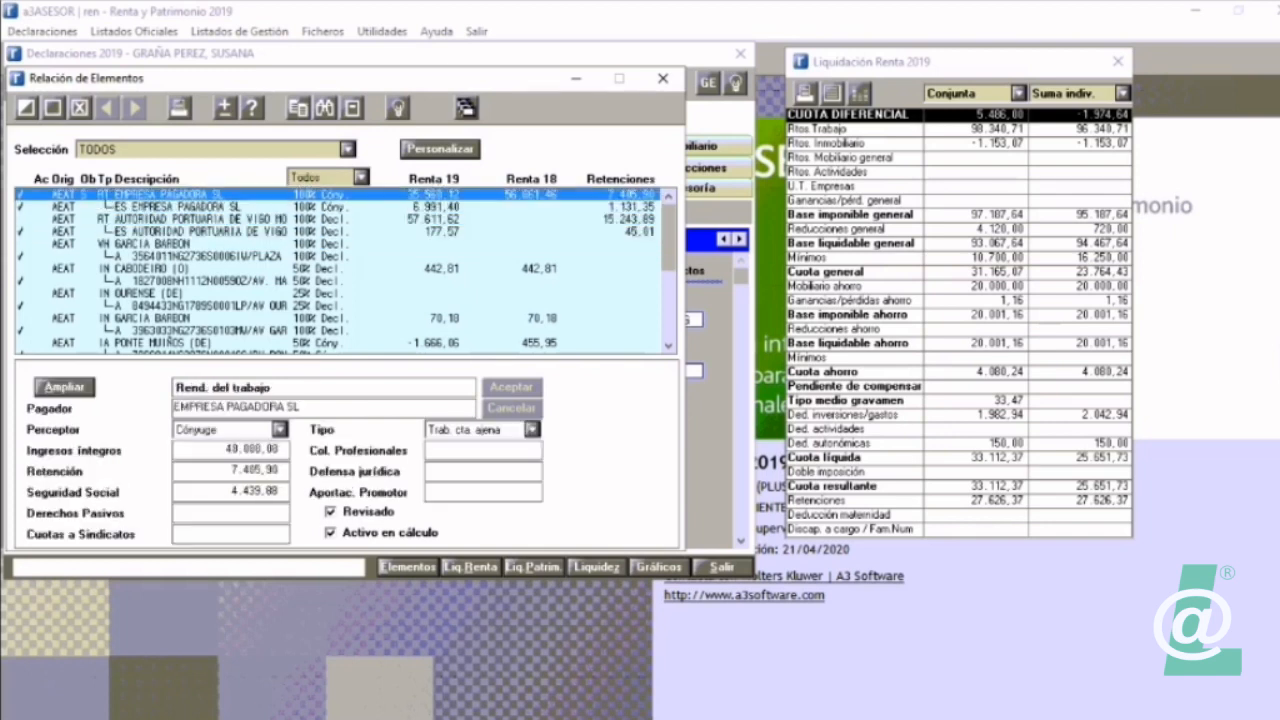
pyautogui.press('Down')
pyautogui.press('Down')
pyautogui.press('Down')
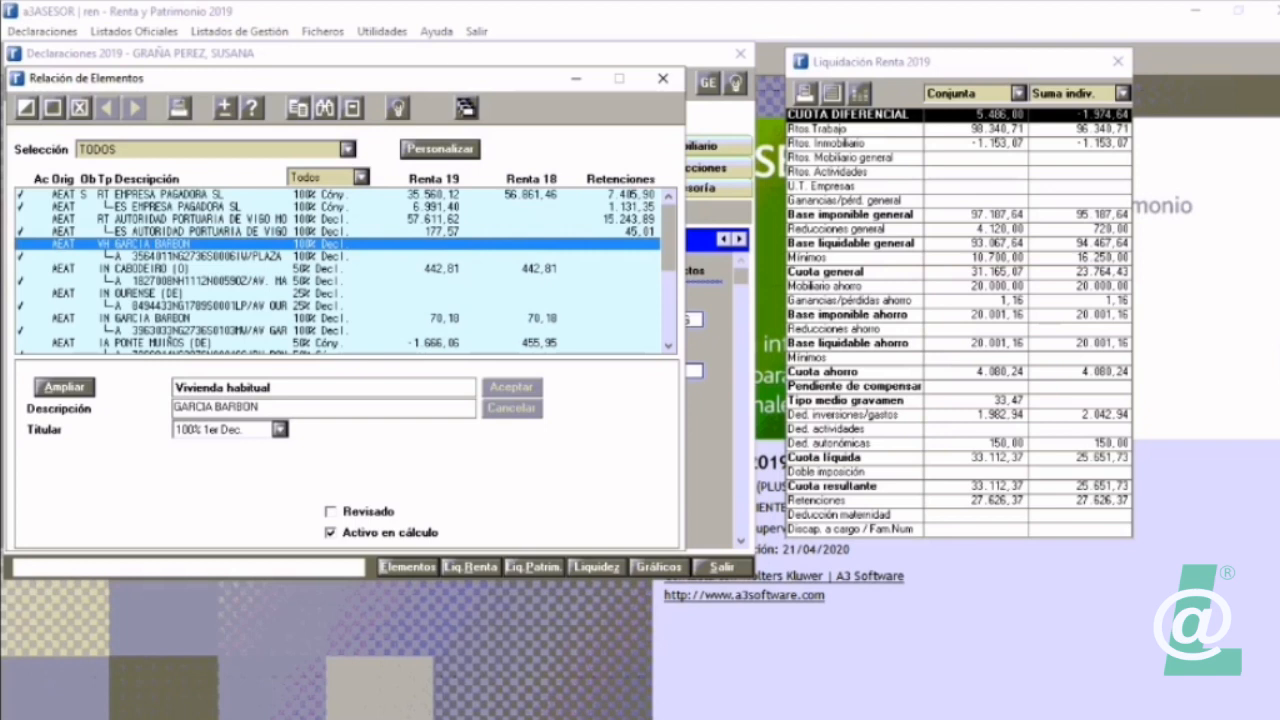
pyautogui.press('Down')
pyautogui.press('Up')
pyautogui.press('Up')
pyautogui.press('Up')
pyautogui.press('Up')
pyautogui.press('Up')
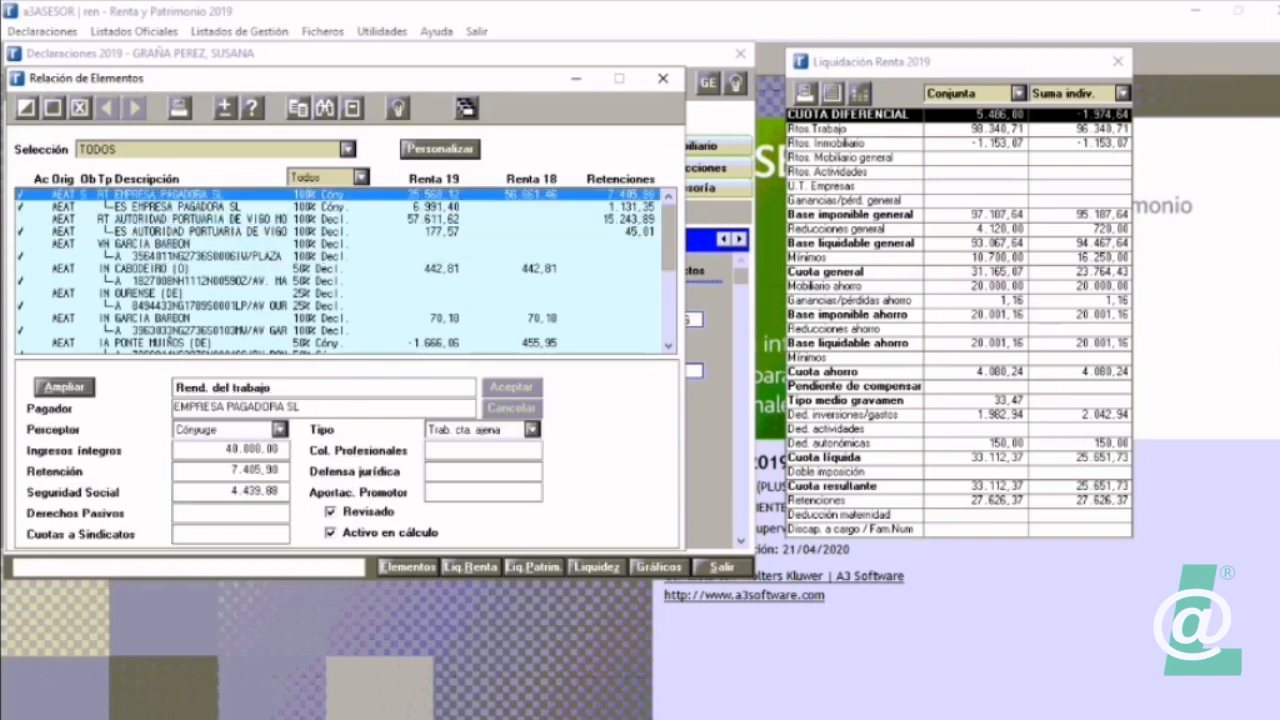
# Step: View the elements list filtered by Declarante and by Cónyuge, and restore the holder filter to Todos
pyautogui.click(361, 177)
pyautogui.press('Down')
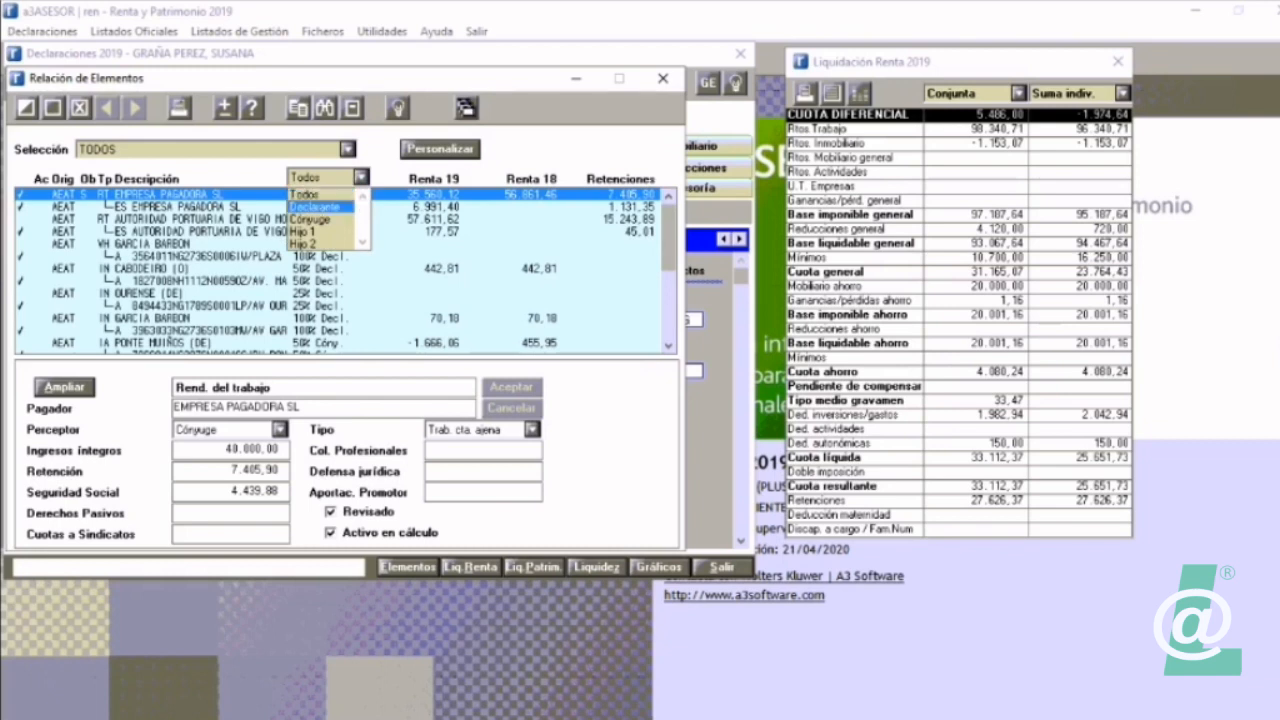
pyautogui.press('Return')
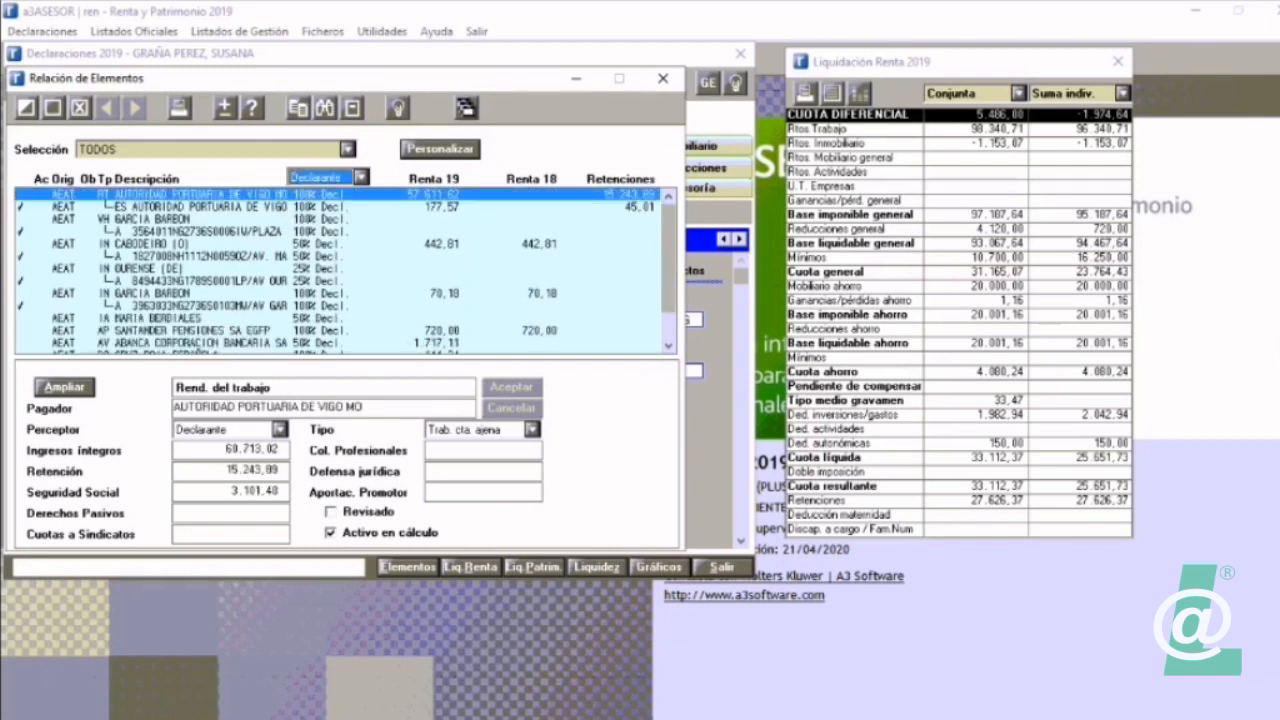
pyautogui.click(361, 177)
pyautogui.press('Down')
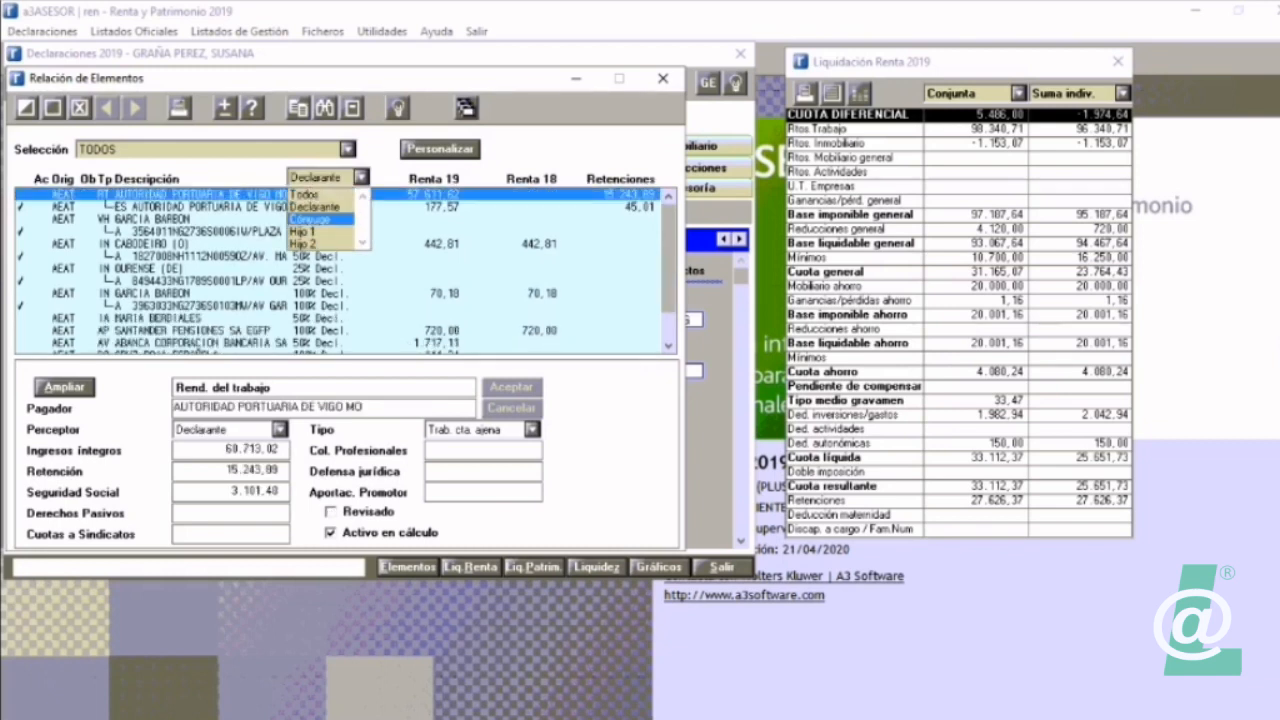
pyautogui.press('Return')
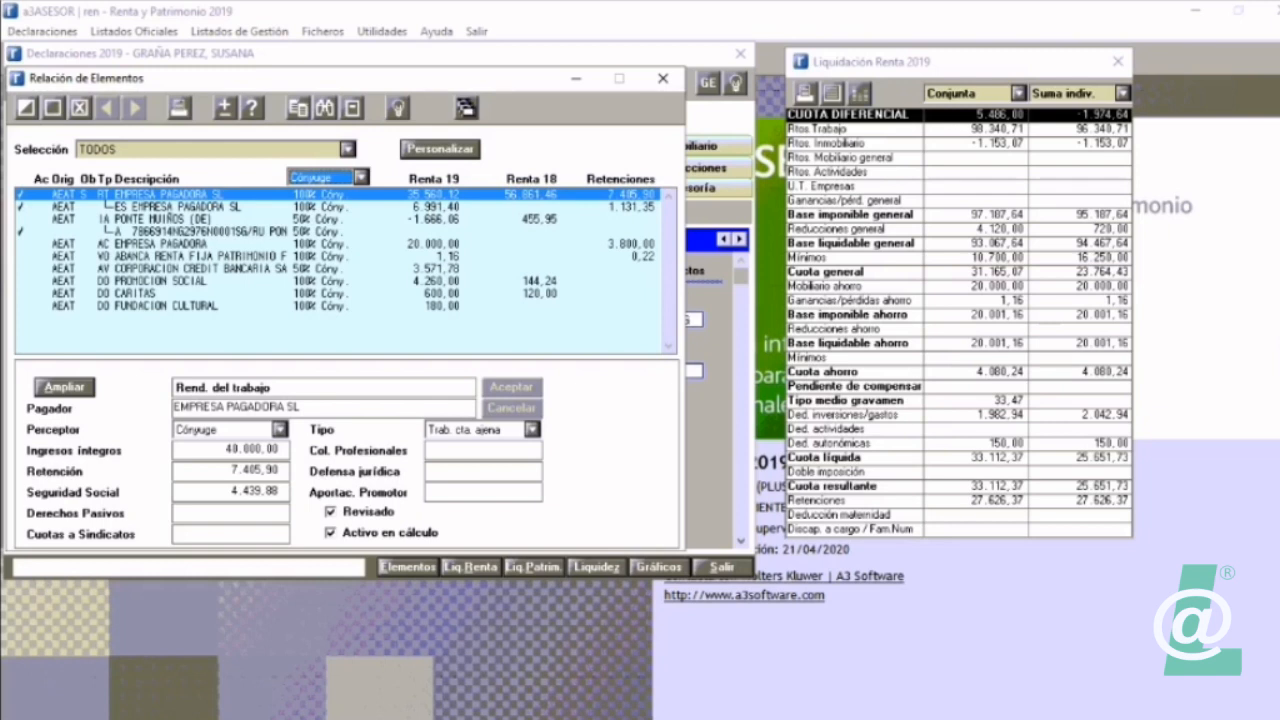
pyautogui.click(361, 178)
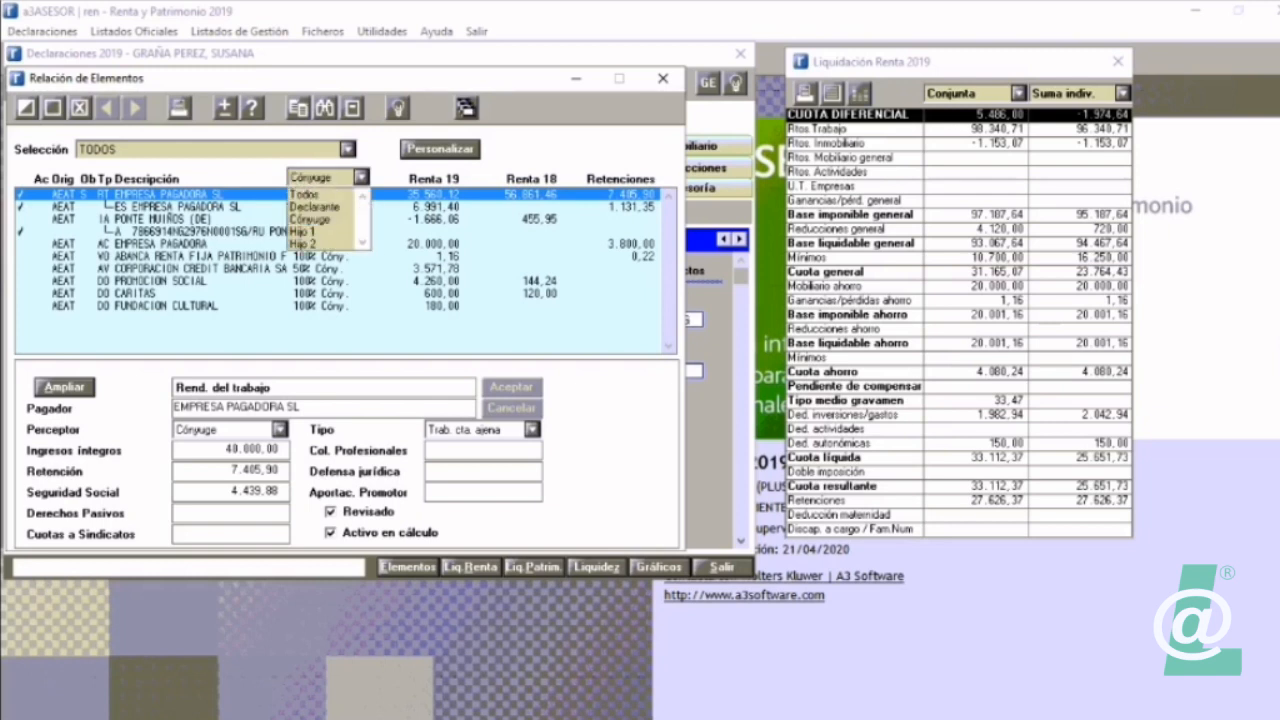
pyautogui.click(305, 195)
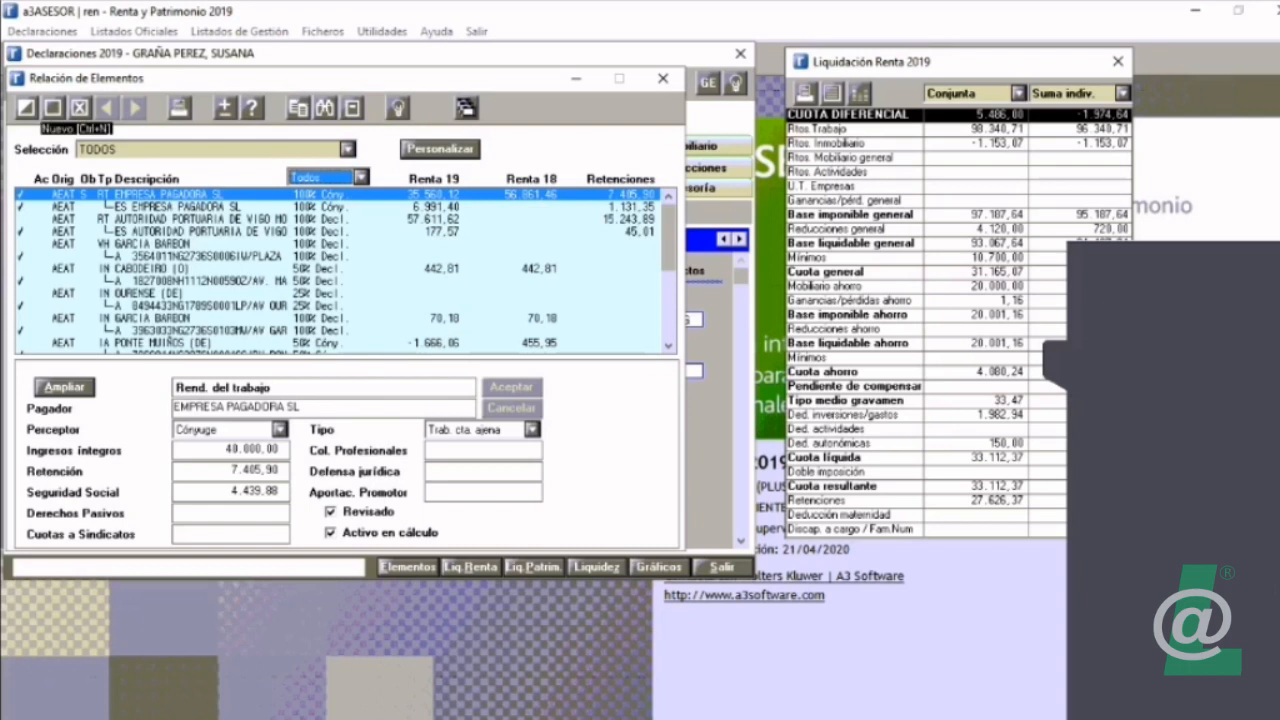
# Step: Preview the Listado de Repaso on screen for all declarants and close it
pyautogui.click(178, 107)
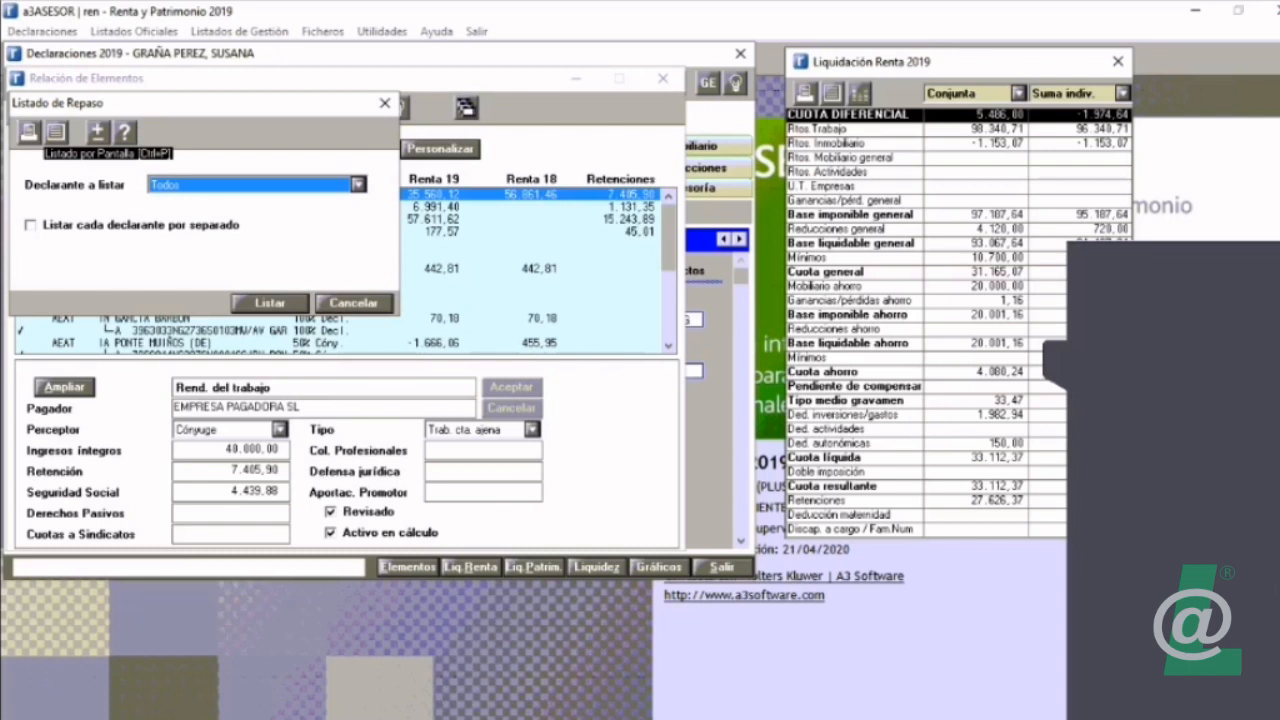
pyautogui.click(56, 131)
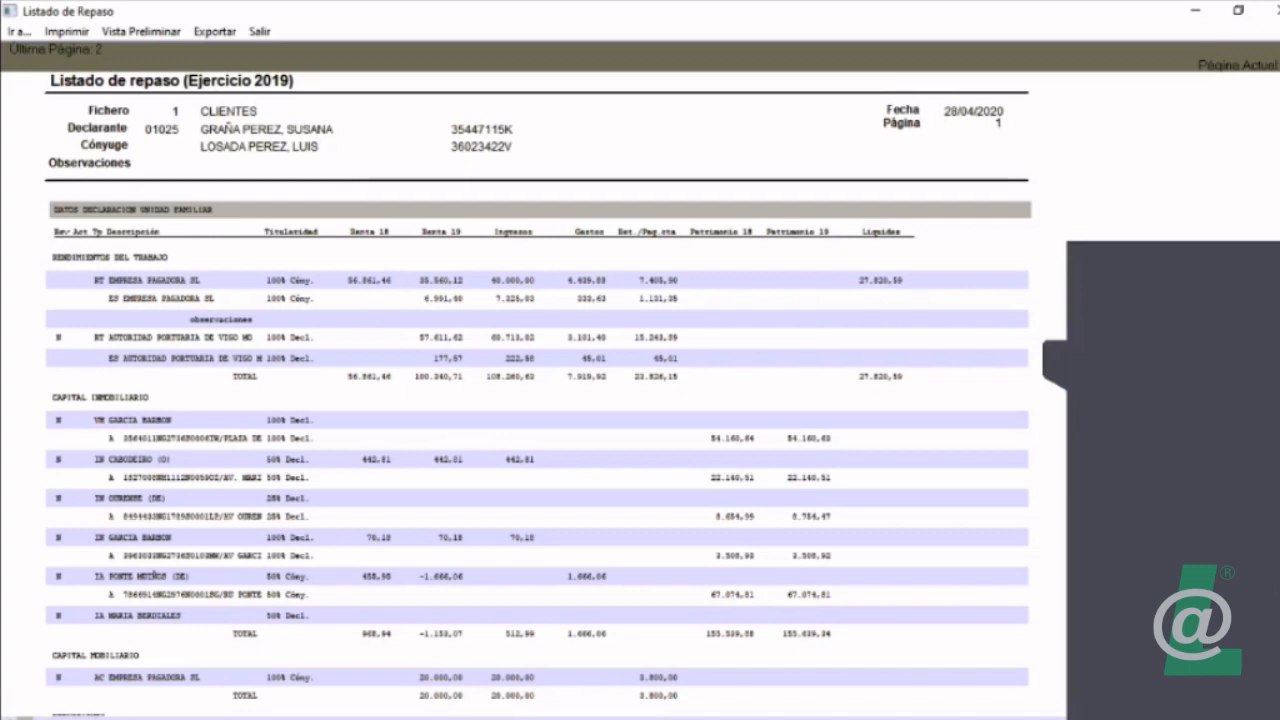
pyautogui.click(259, 31)
pyautogui.press('Escape')
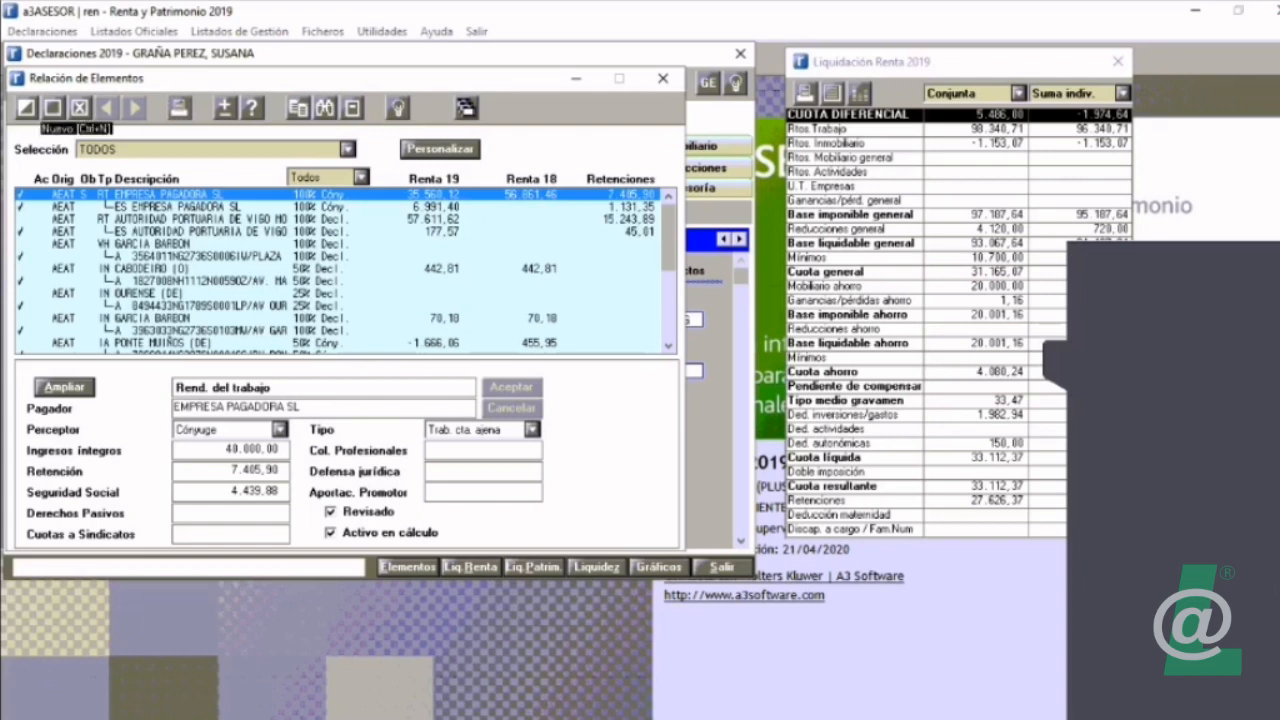
# Step: View the element types available for a new element and leave without adding one
pyautogui.click(27, 107)
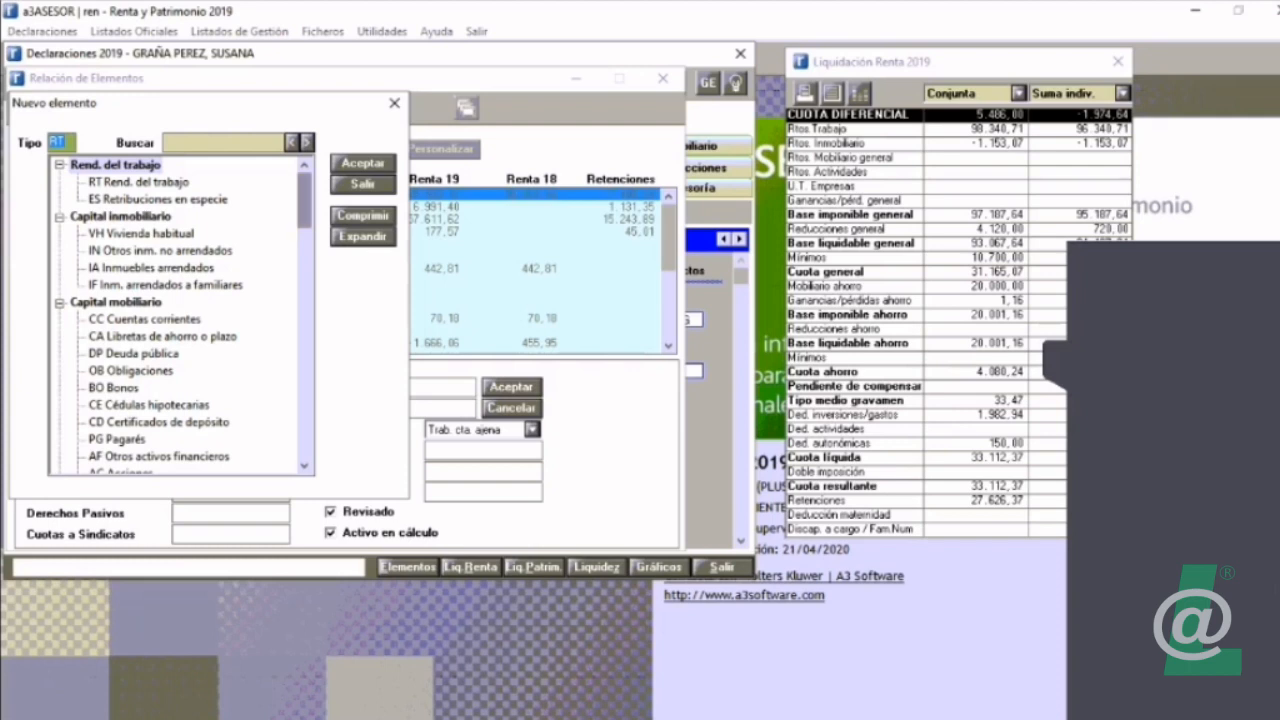
pyautogui.click(363, 184)
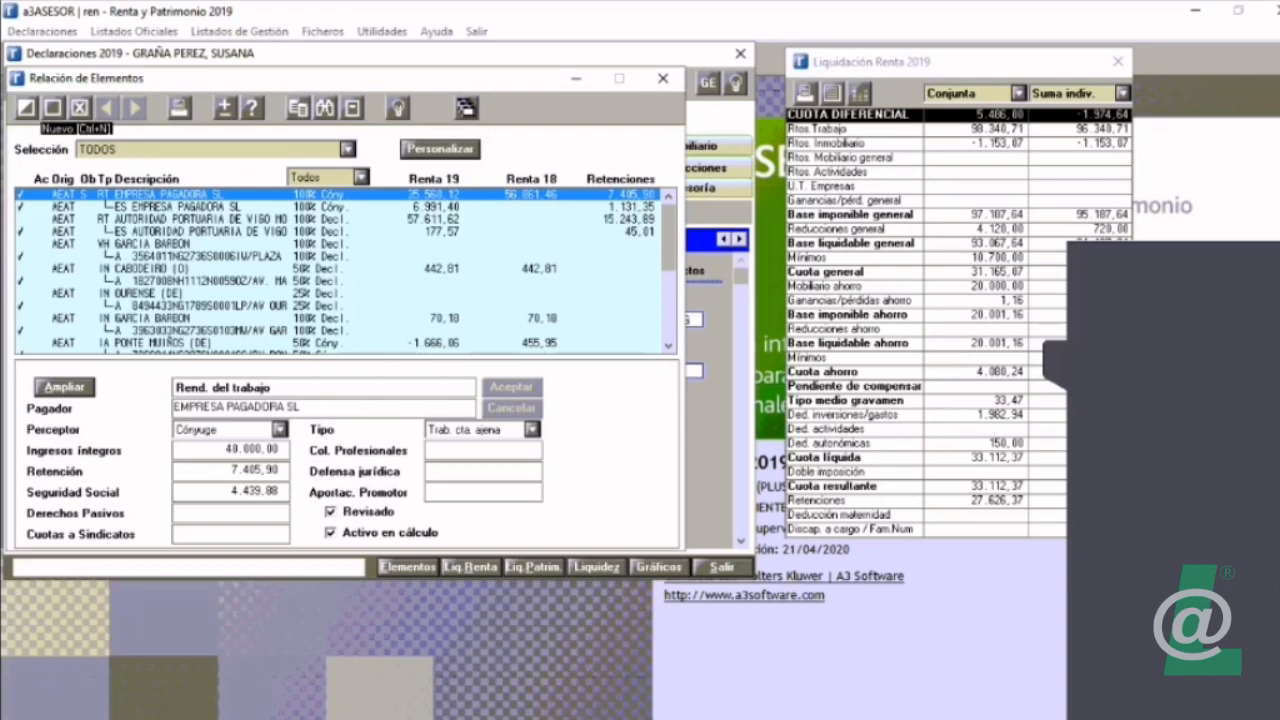
# Step: Start a new element of type RT Rend. del trabajo from the collapsed list of element types
pyautogui.click(26, 107)
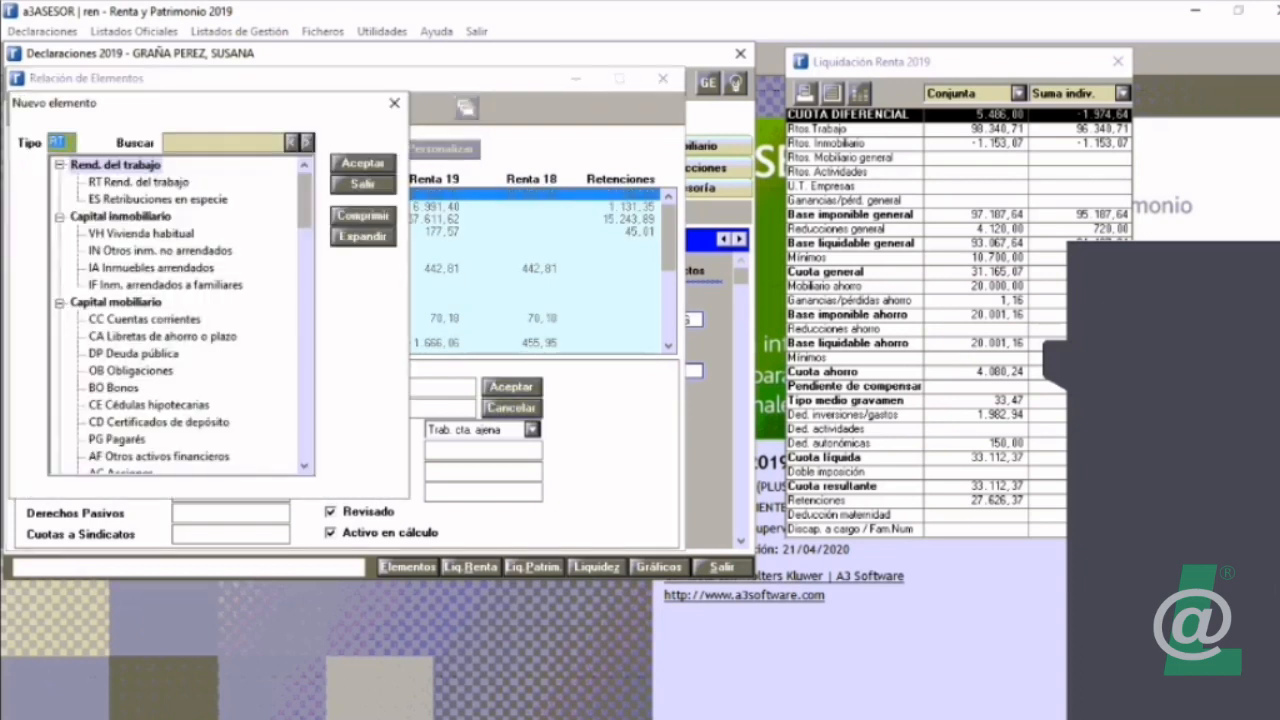
pyautogui.click(363, 216)
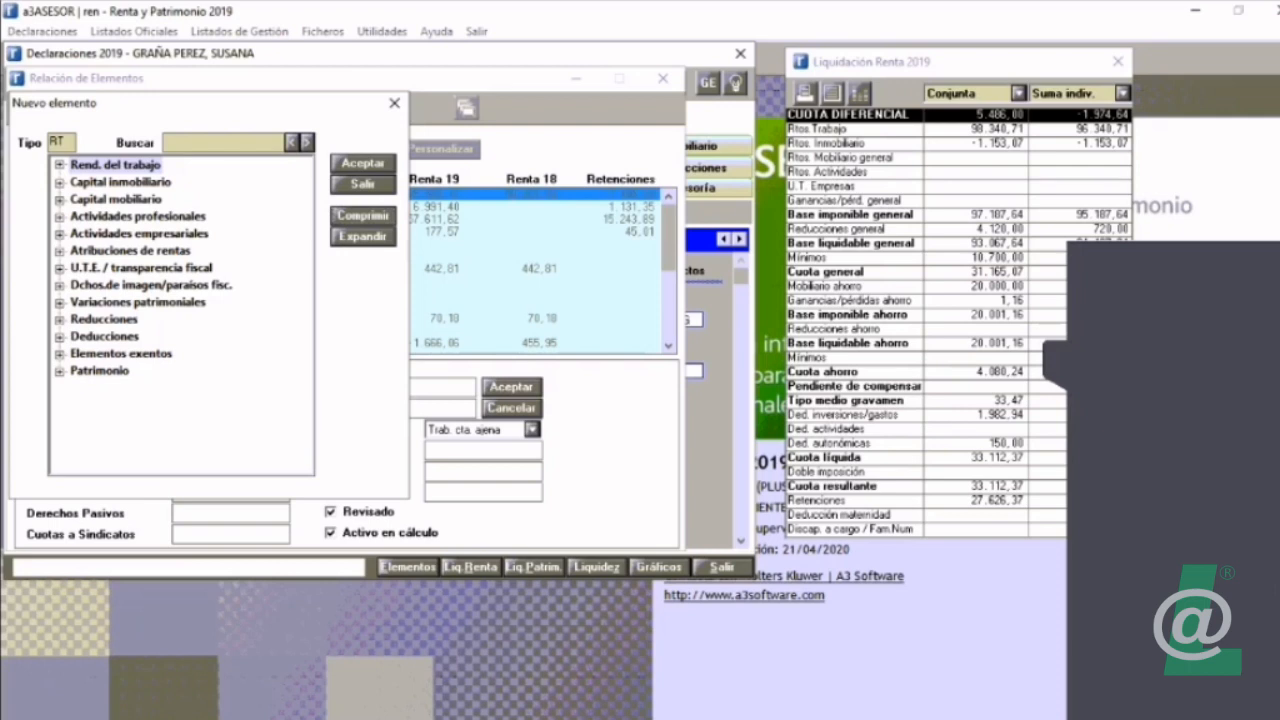
pyautogui.click(60, 165)
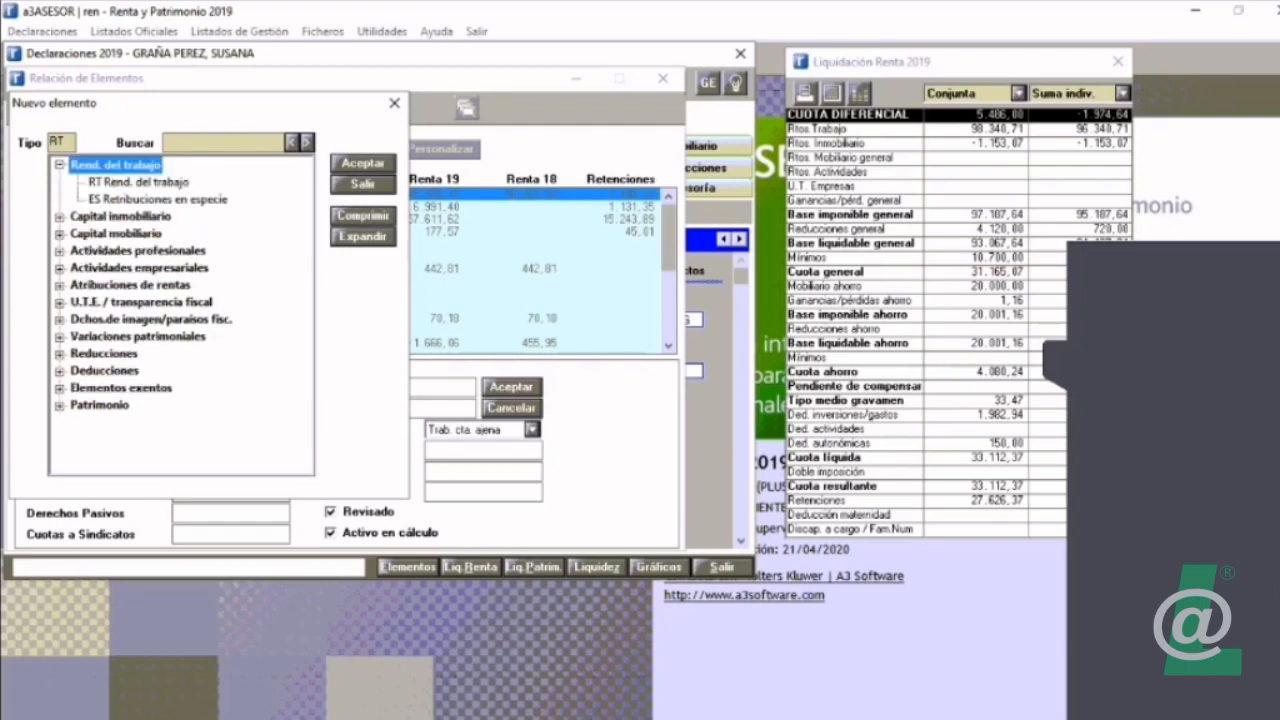
pyautogui.click(138, 182)
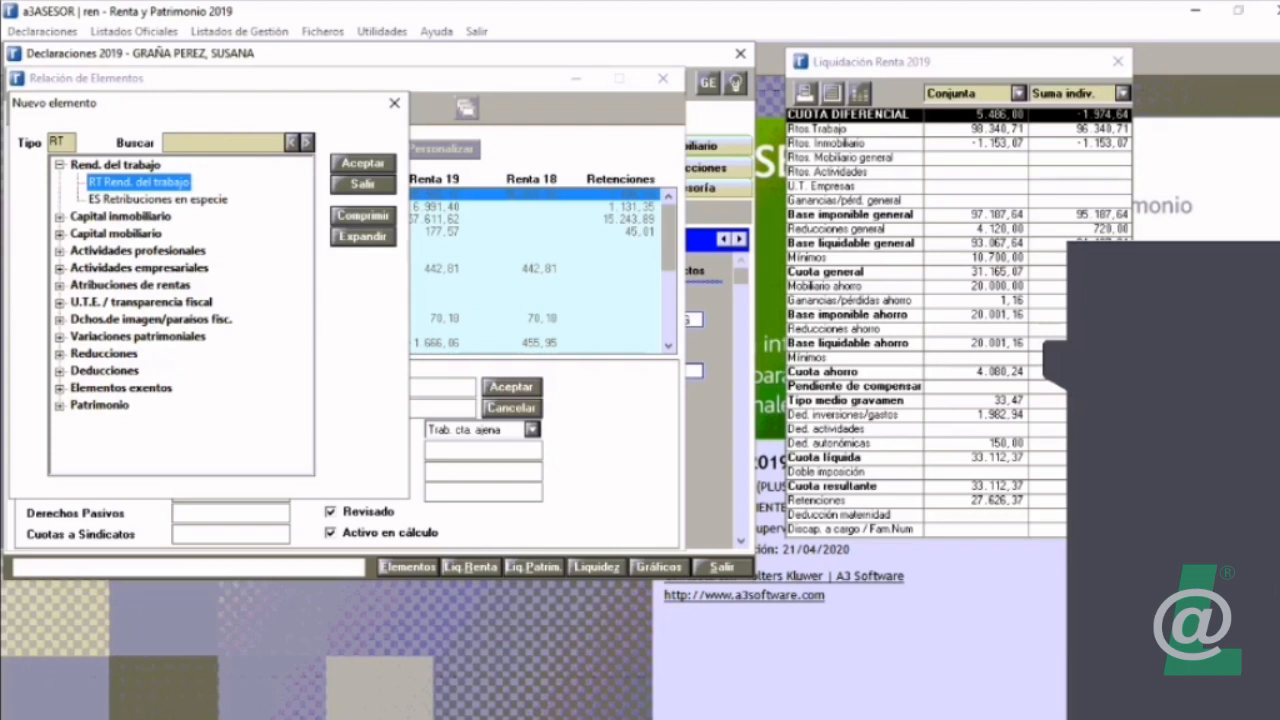
pyautogui.click(363, 163)
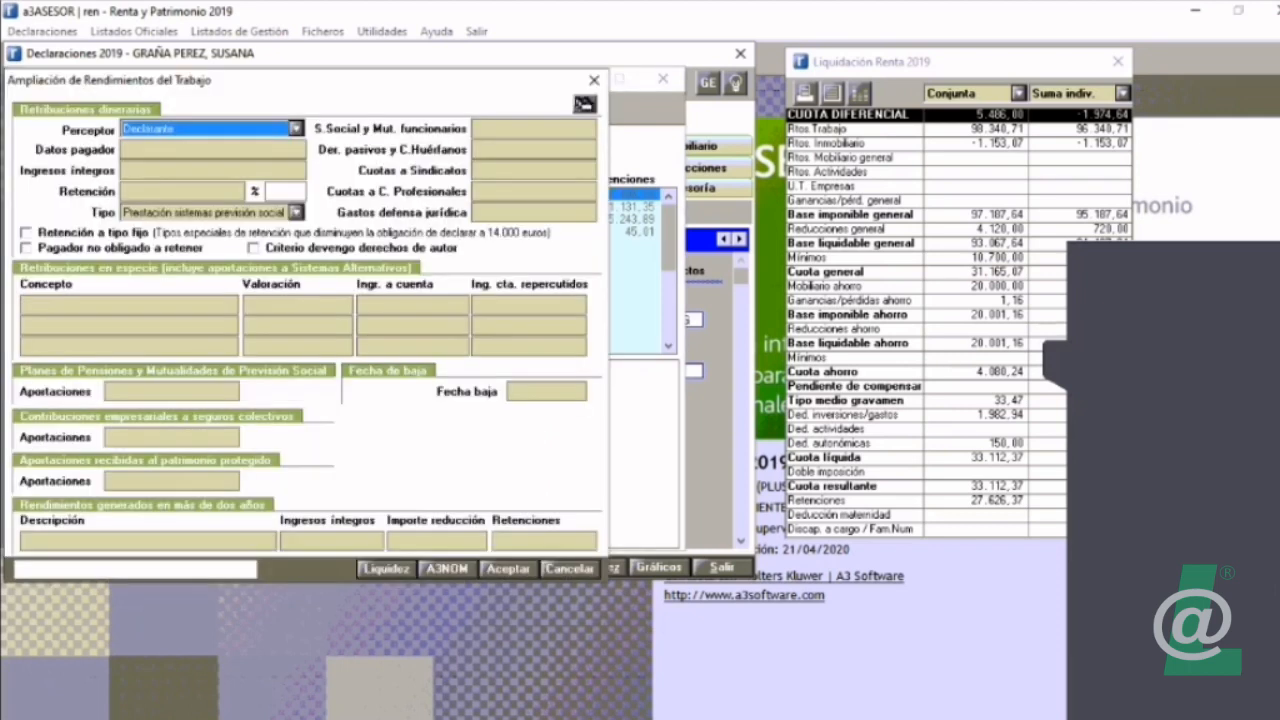
# Step: Enter a3software as the payer, with gross income of 10.000,00 and a withholding of 1.200,00
pyautogui.click(212, 150)
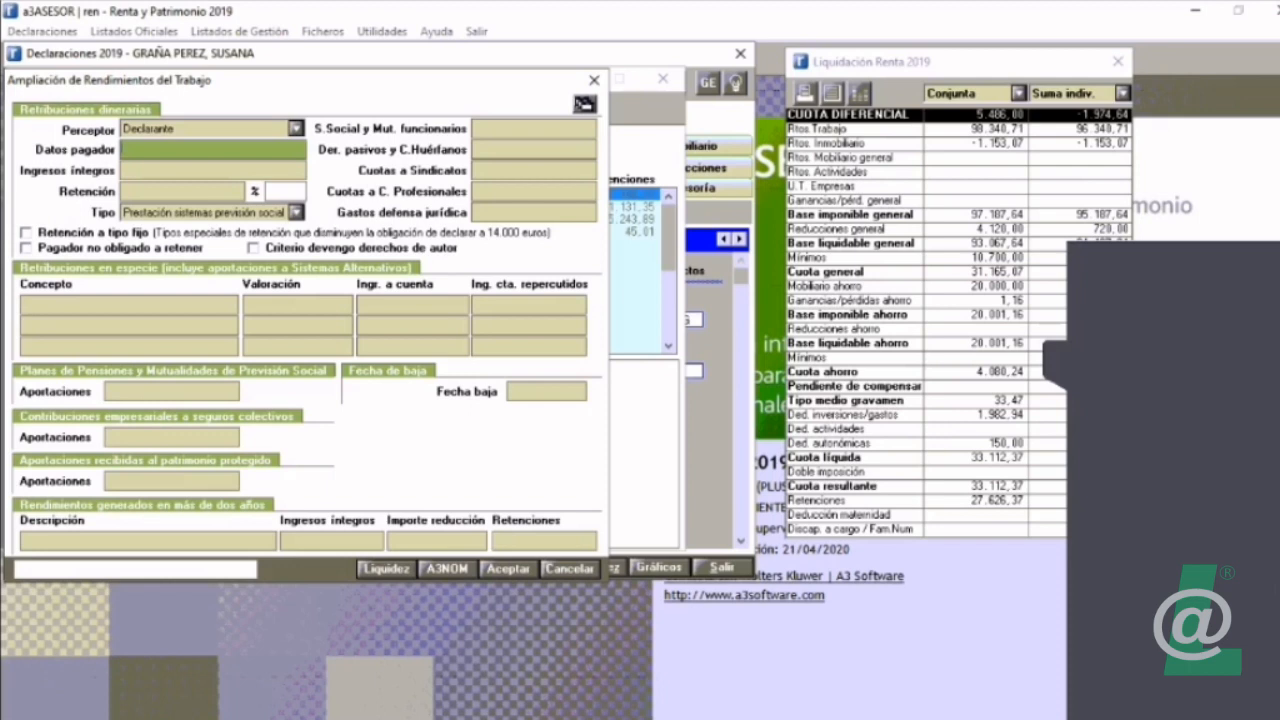
pyautogui.write('a3software')
pyautogui.press('Tab')
pyautogui.write('10000')
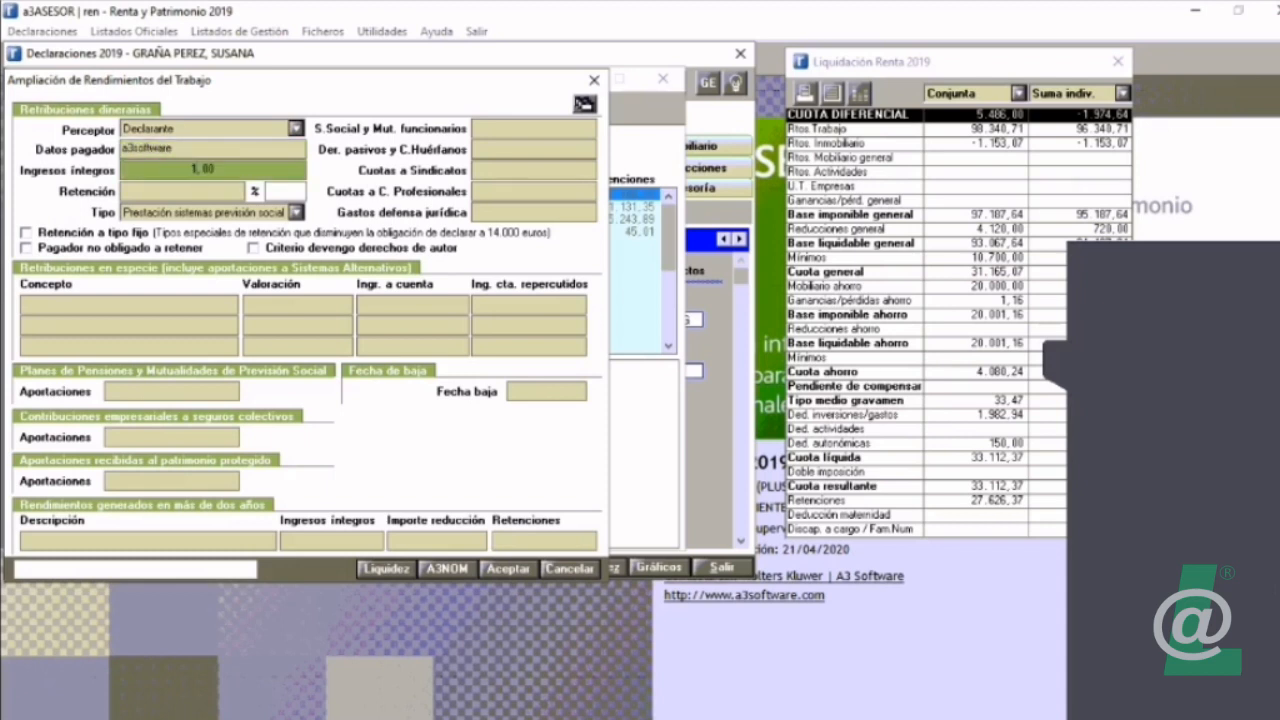
pyautogui.press('Tab')
pyautogui.write('1200')
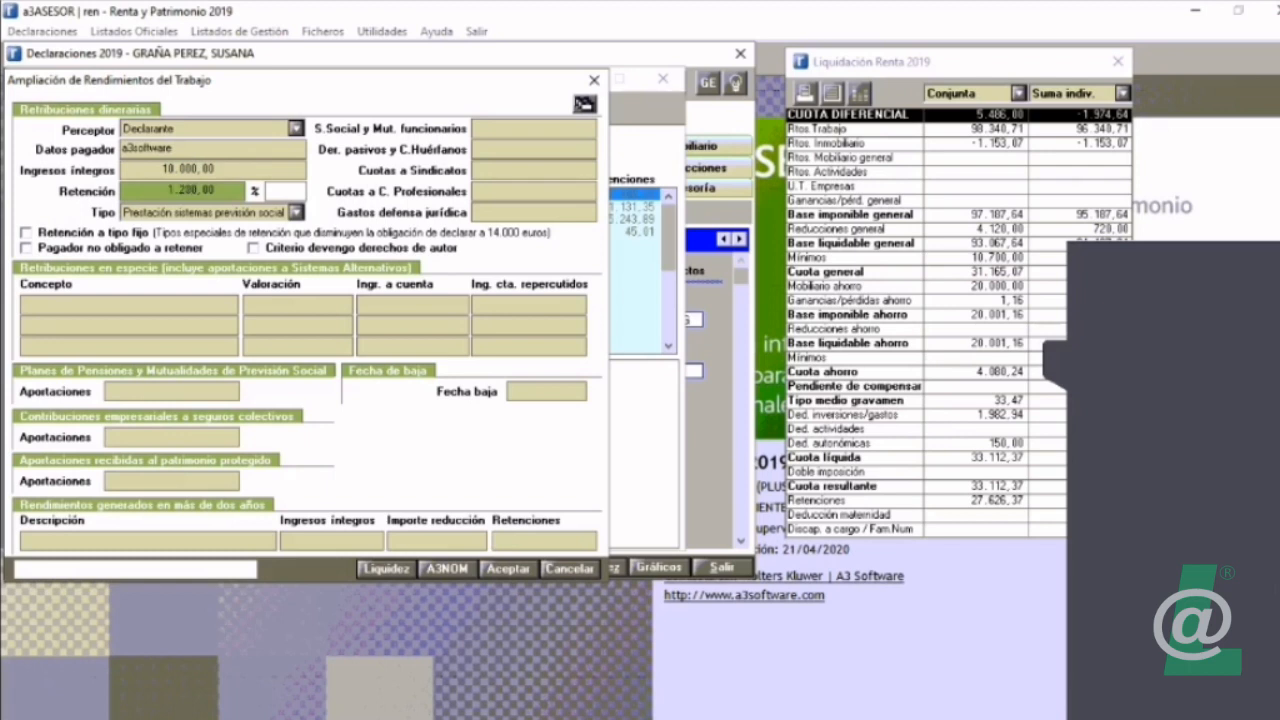
# Step: Set the declarant's S.Social y Mut. funcionarios contribution to 2.000,00
pyautogui.press('Tab')
pyautogui.press('Tab')
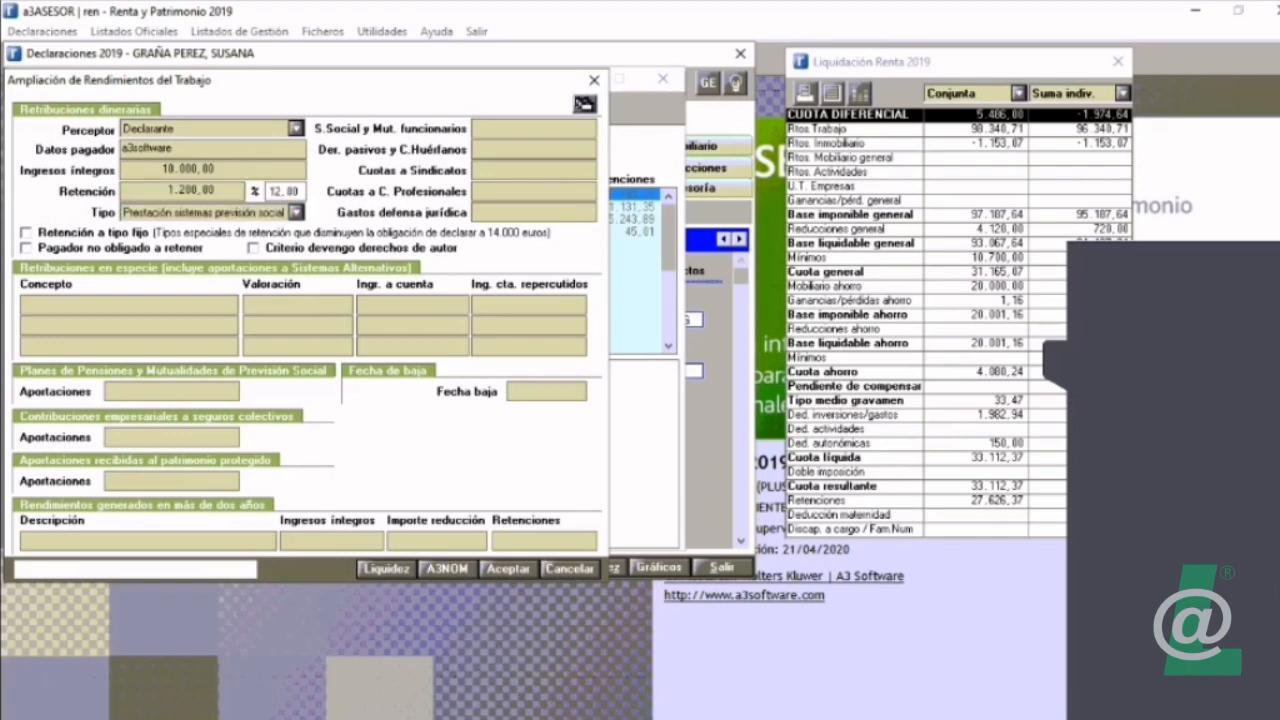
pyautogui.write('20,')
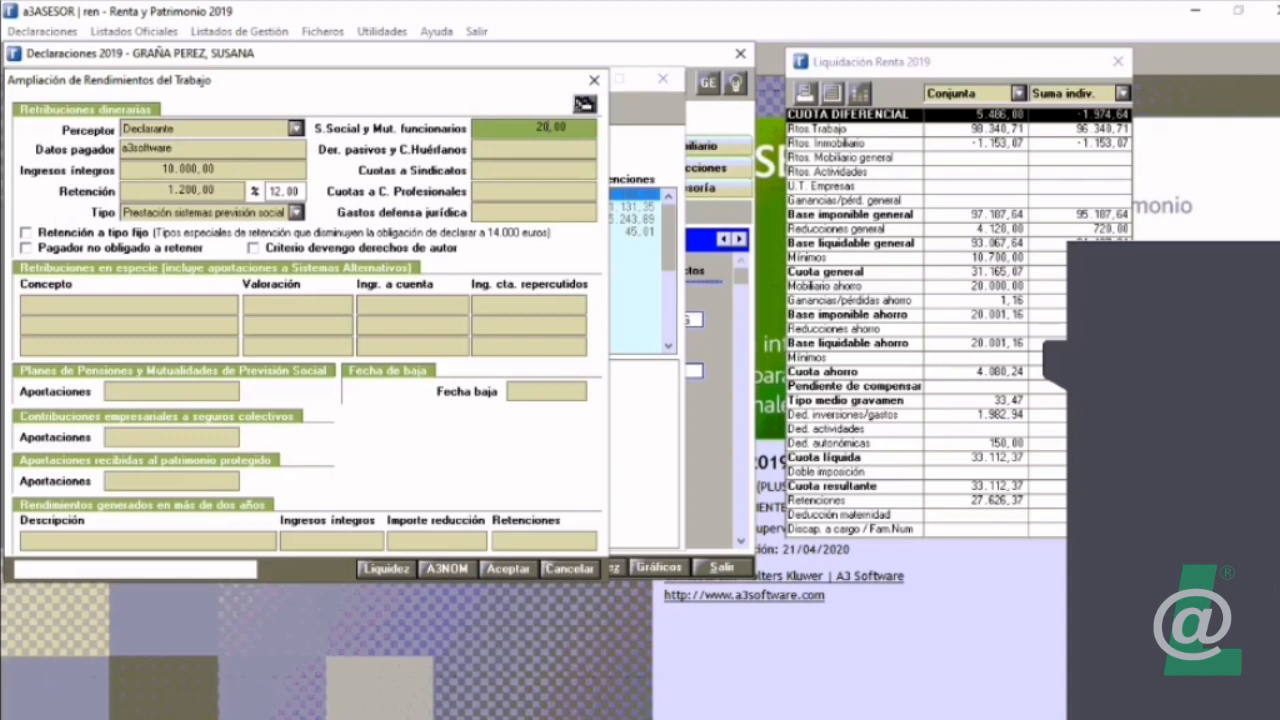
pyautogui.write('00')
pyautogui.click(171, 391)
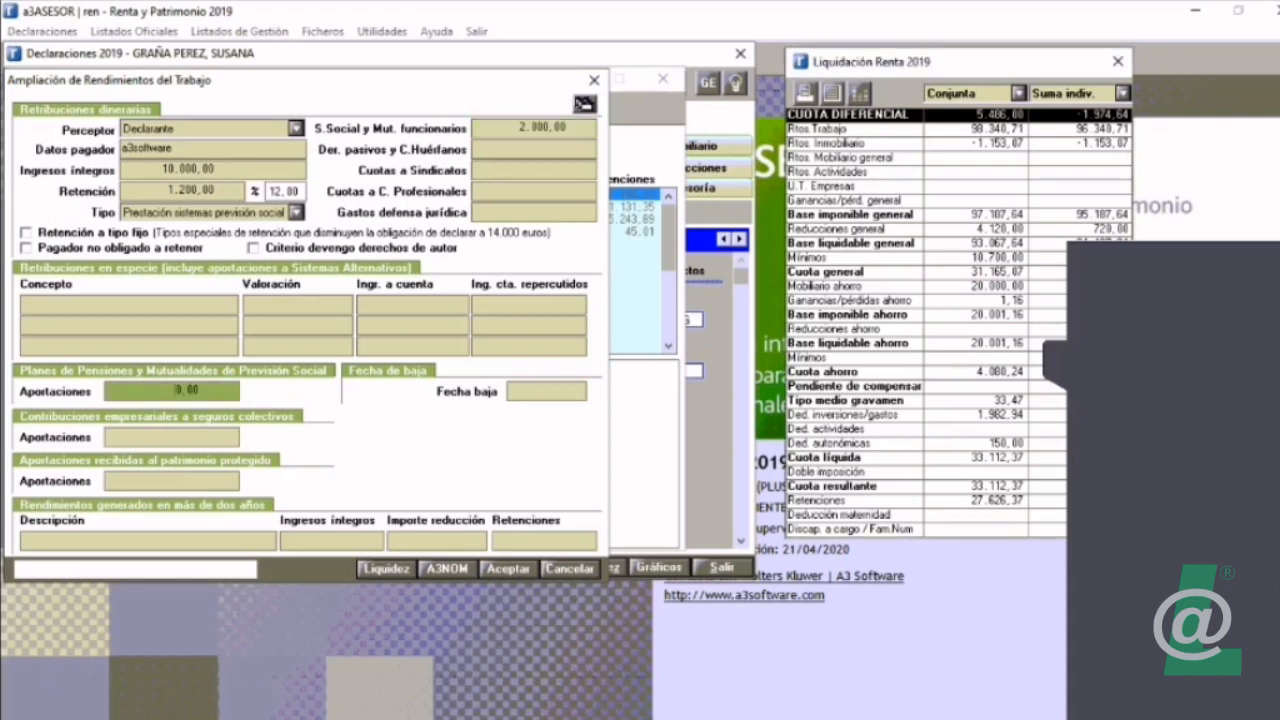
# Step: Try to import the worker's payroll data from A3NOM into the work income element
pyautogui.click(253, 248)
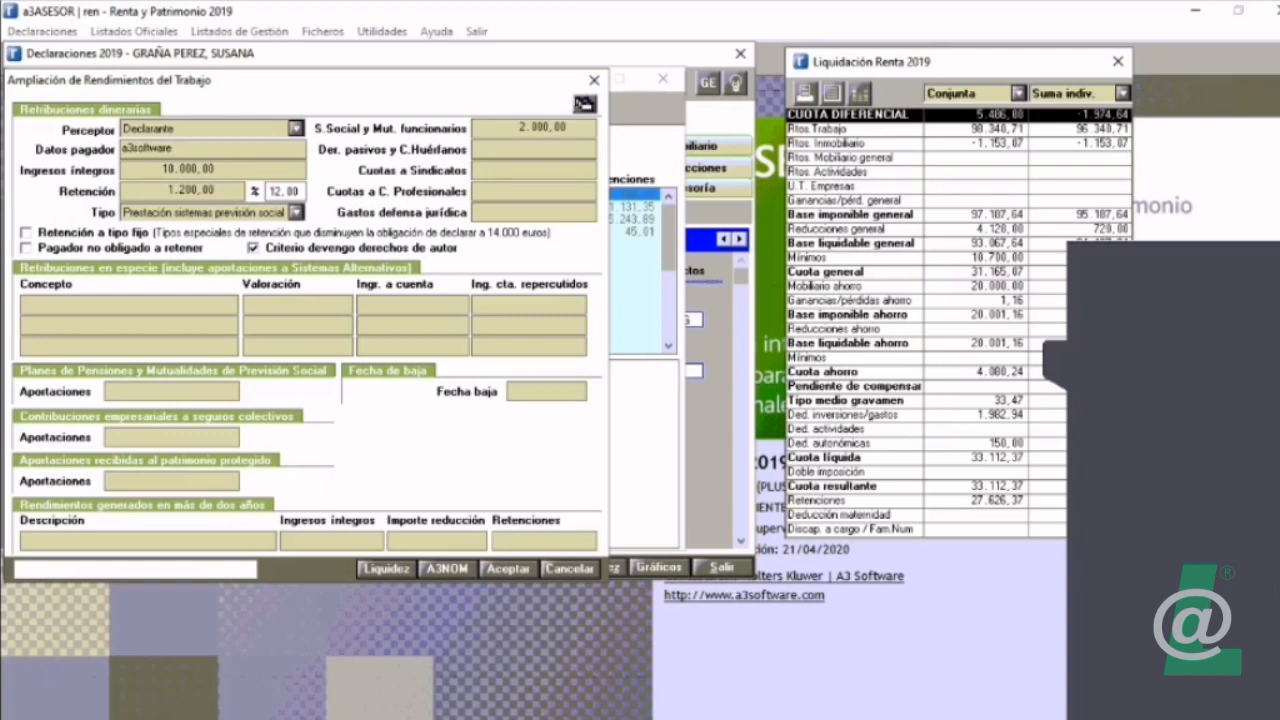
pyautogui.click(253, 248)
pyautogui.click(447, 569)
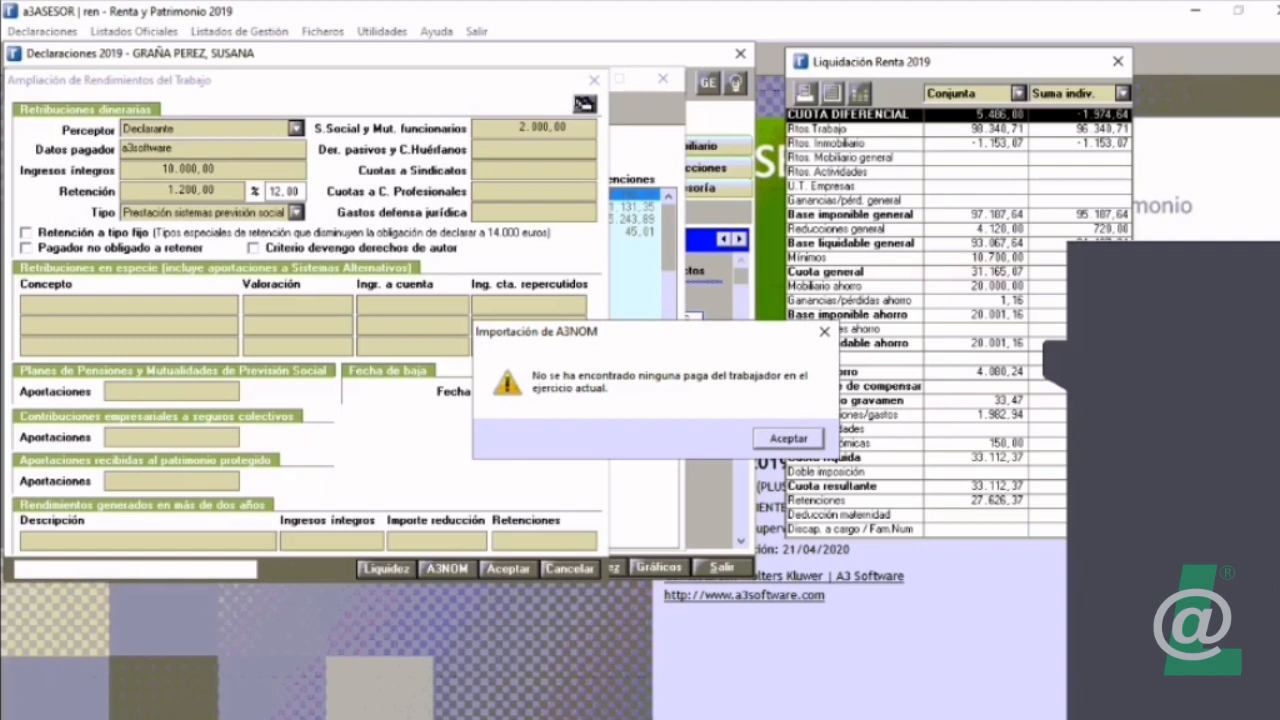
pyautogui.press('Return')
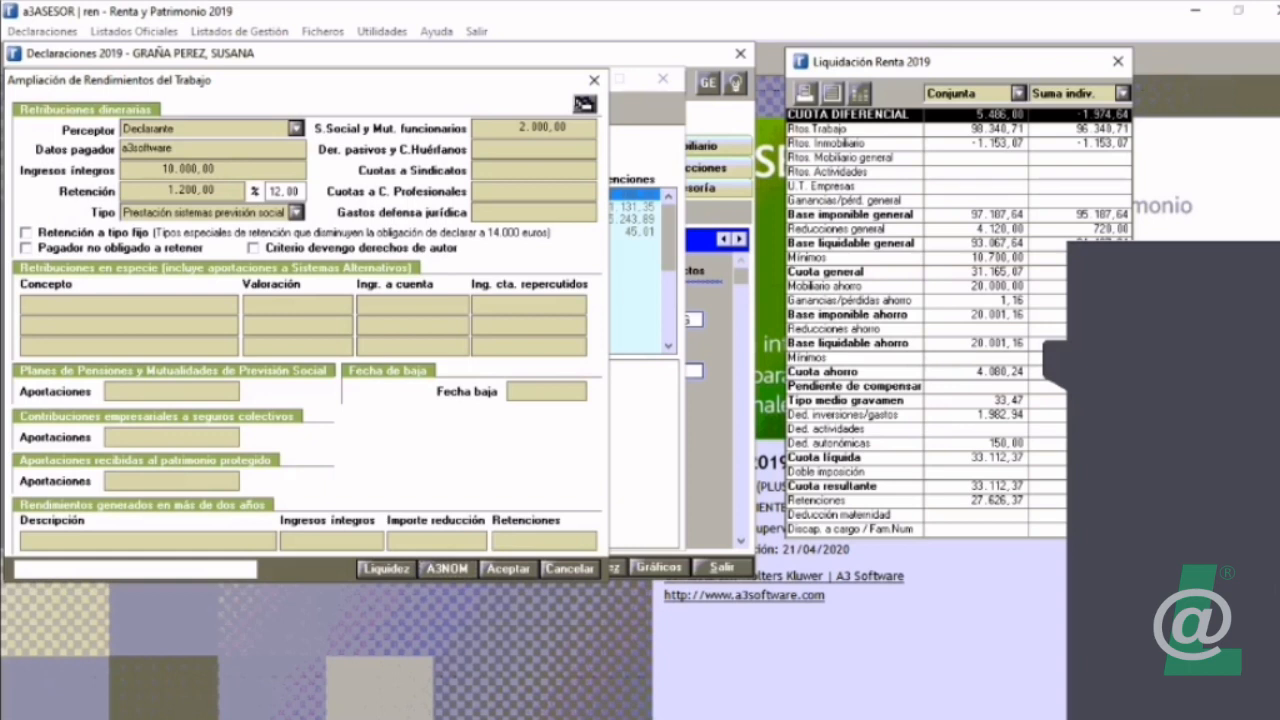
# Step: Save the a3software work income element and return to the elements list without adding another element
pyautogui.click(509, 569)
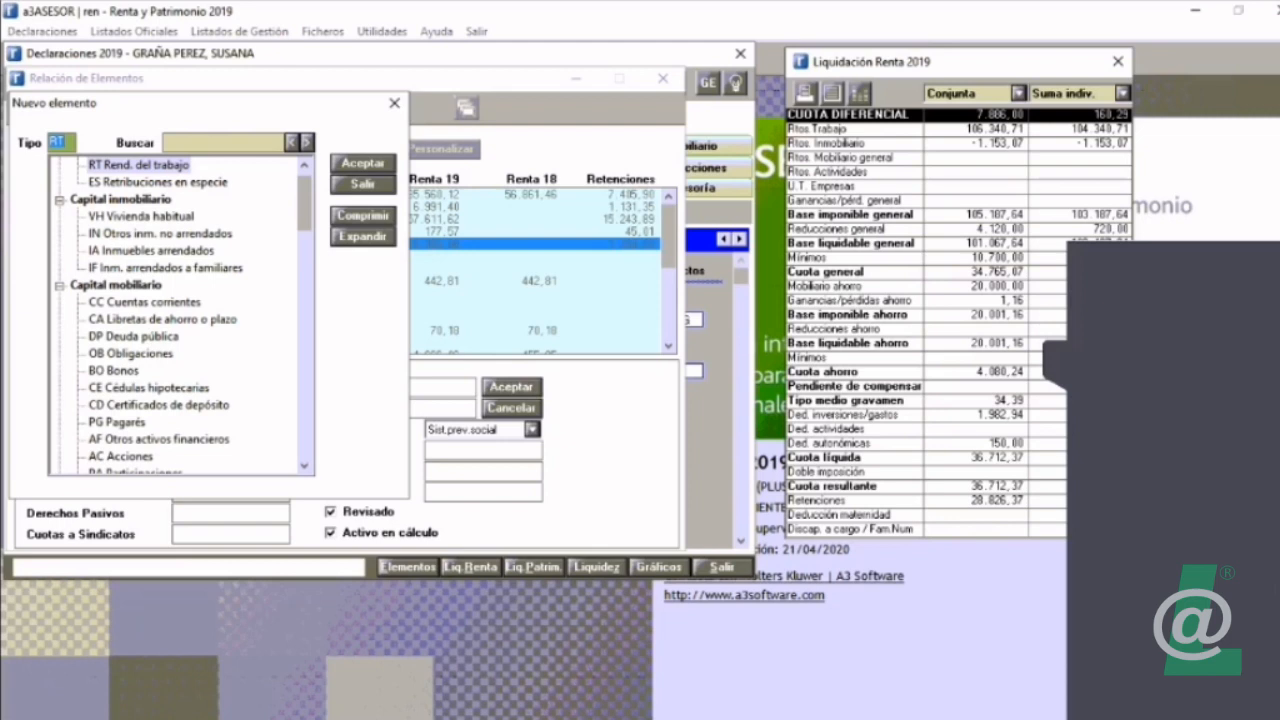
pyautogui.click(160, 234)
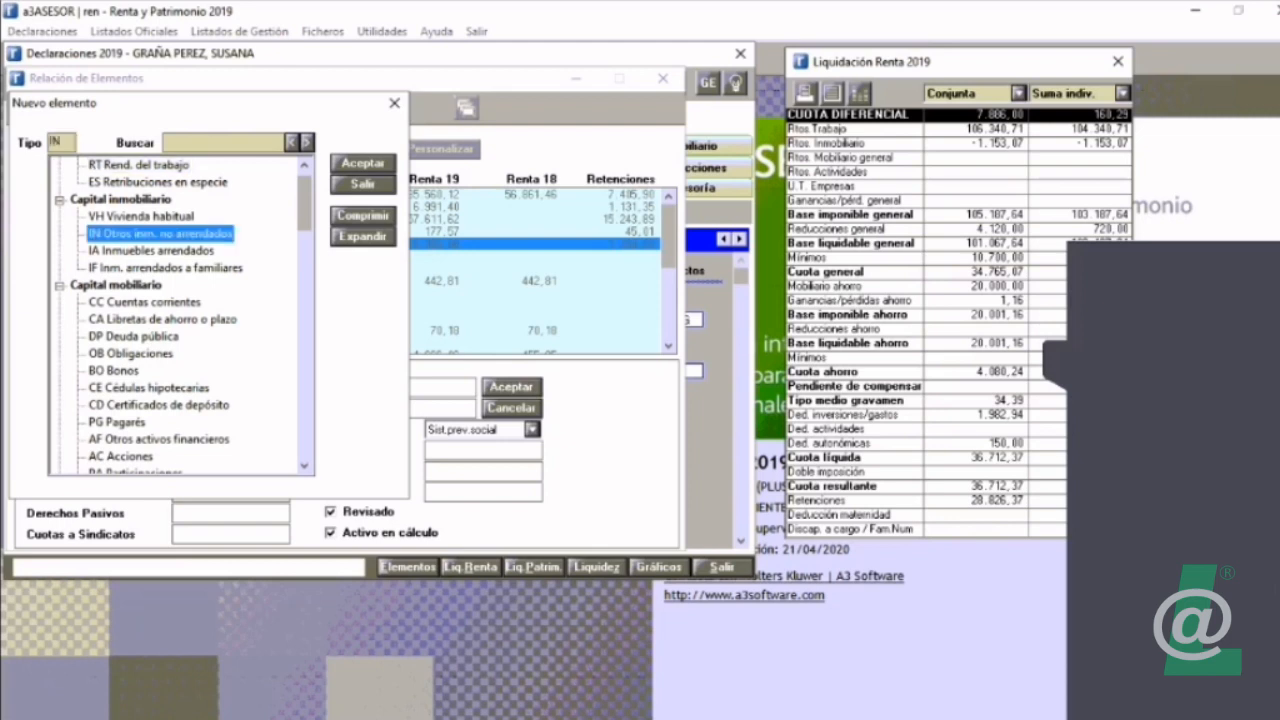
pyautogui.click(142, 216)
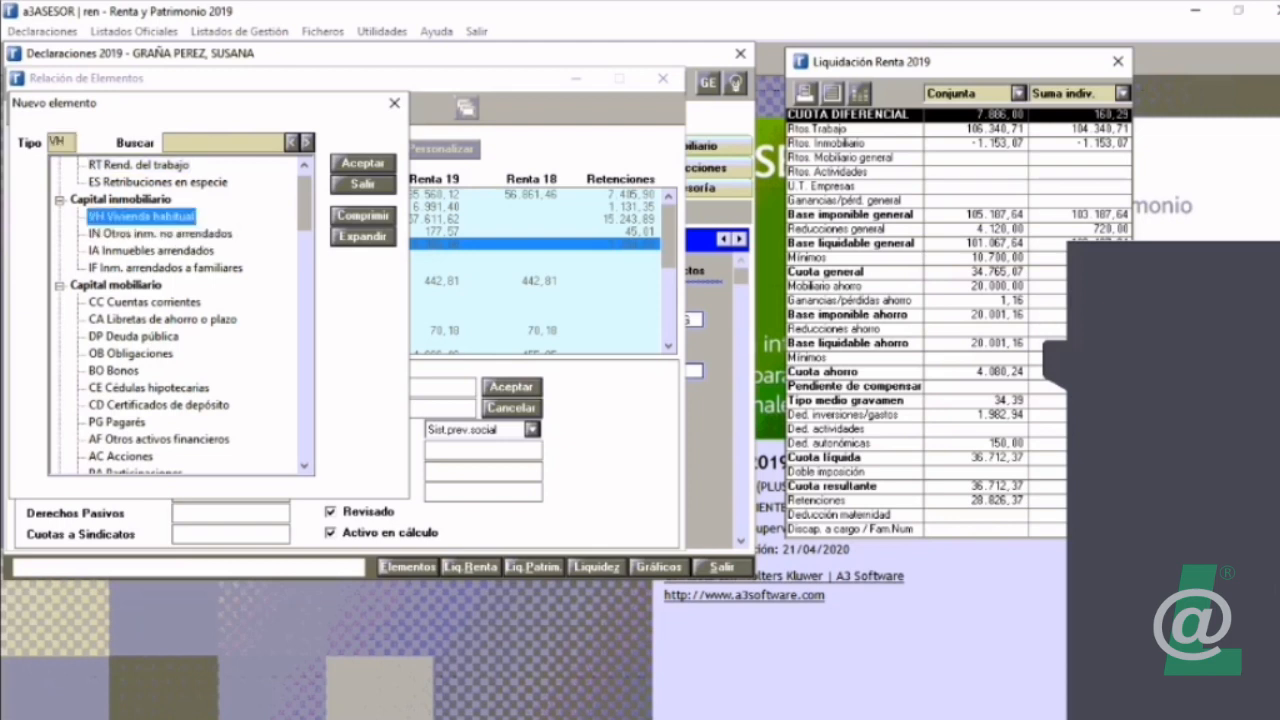
pyautogui.click(160, 234)
pyautogui.click(363, 185)
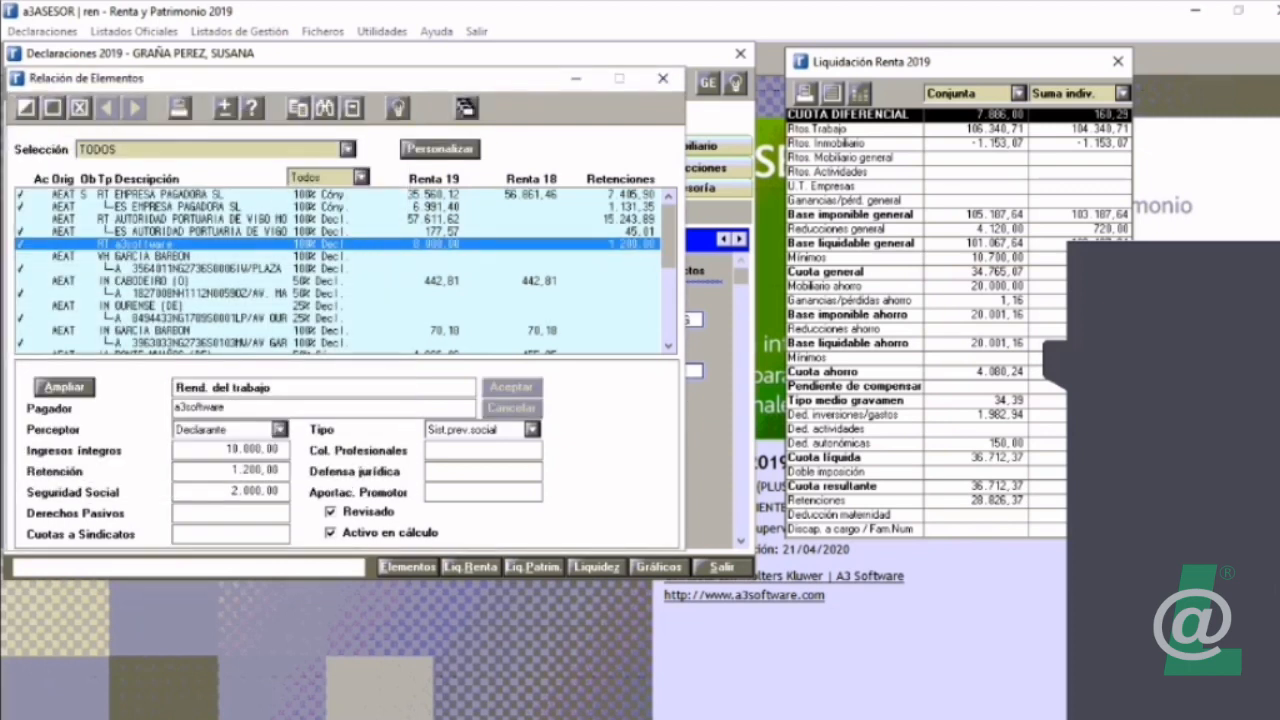
# Step: Open the extended data of the Vivienda habitual property and add the No arrendado and Arrendado uses
pyautogui.click(150, 256)
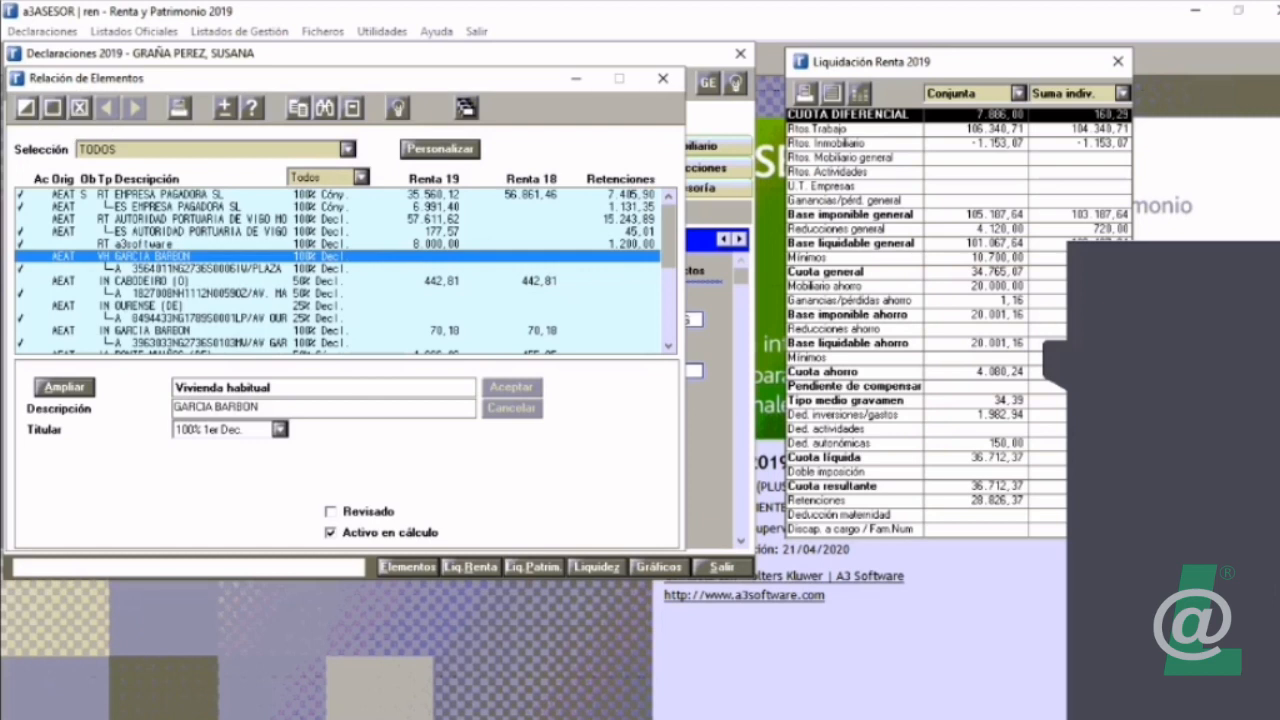
pyautogui.hotkey('alt', 'a')
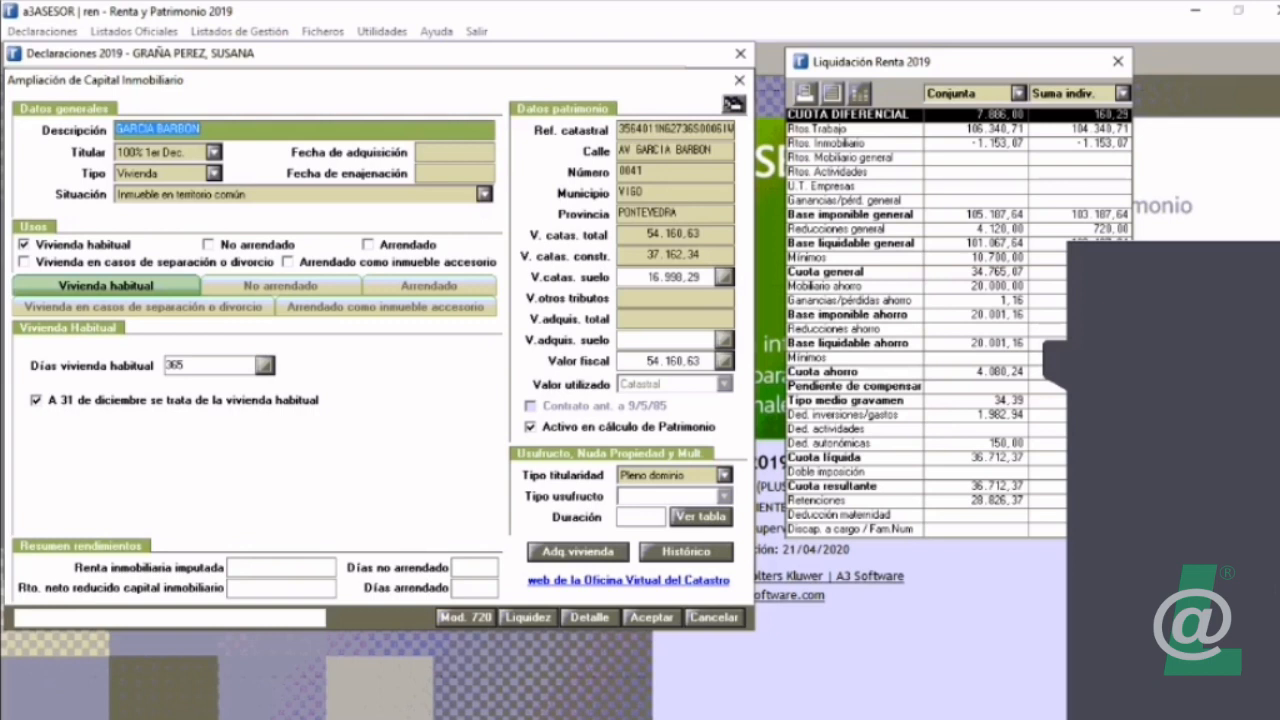
pyautogui.click(208, 245)
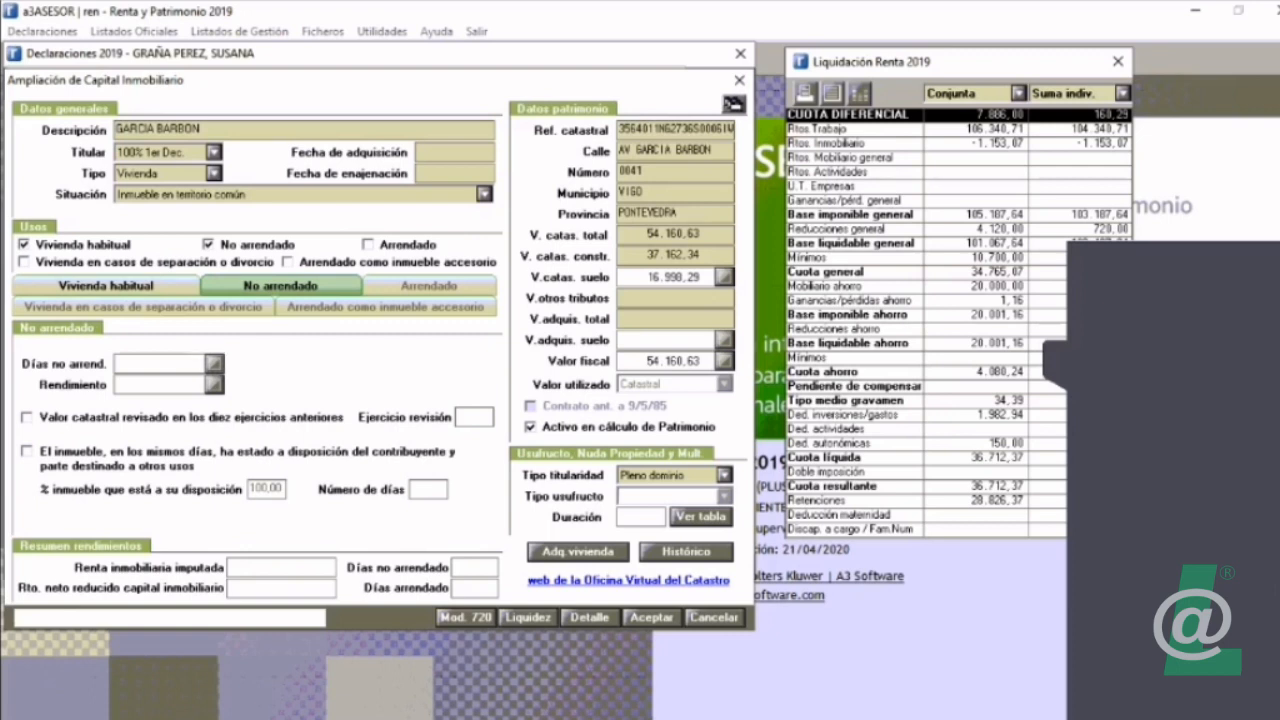
pyautogui.click(368, 245)
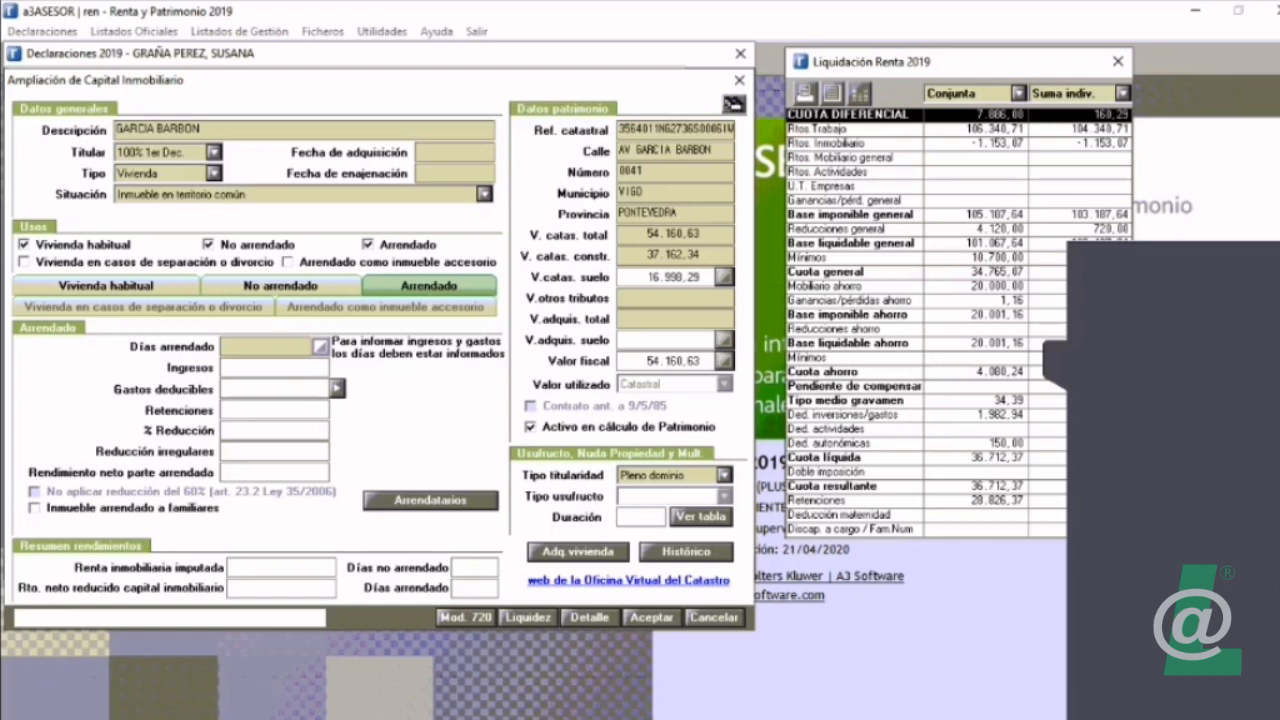
# Step: Set the property's non-rented days to 100
pyautogui.click(106, 285)
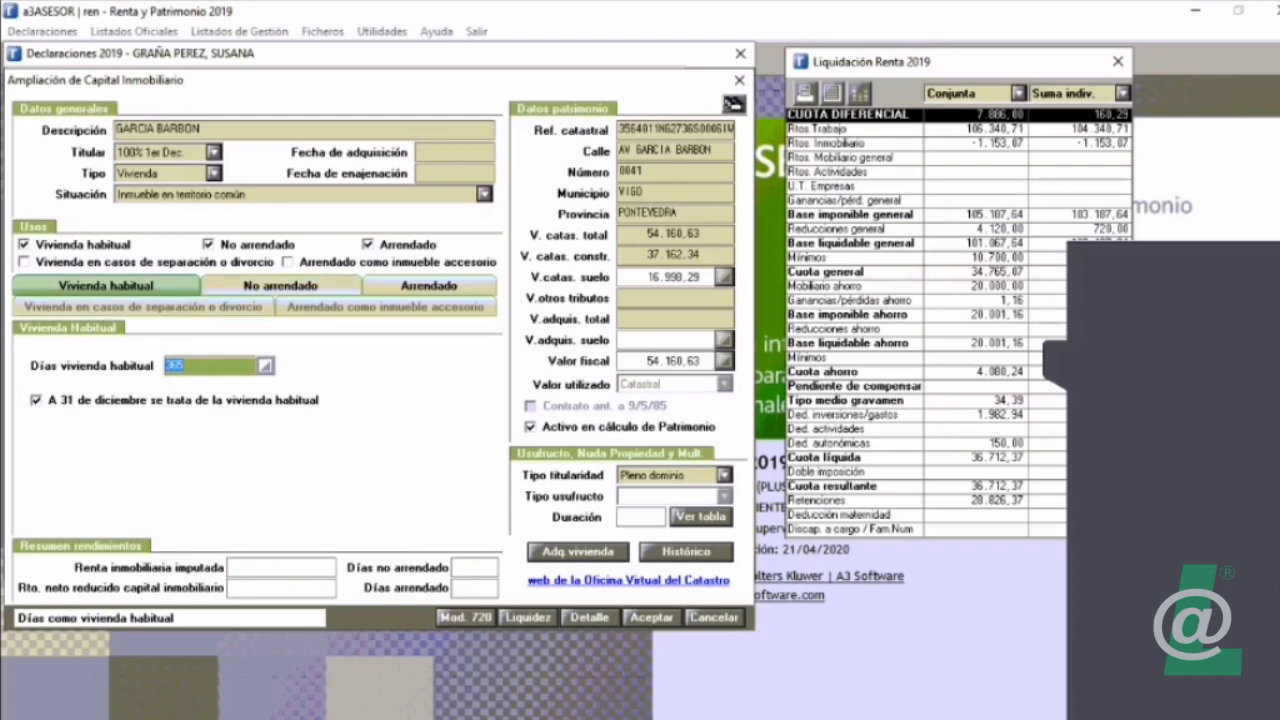
pyautogui.click(281, 286)
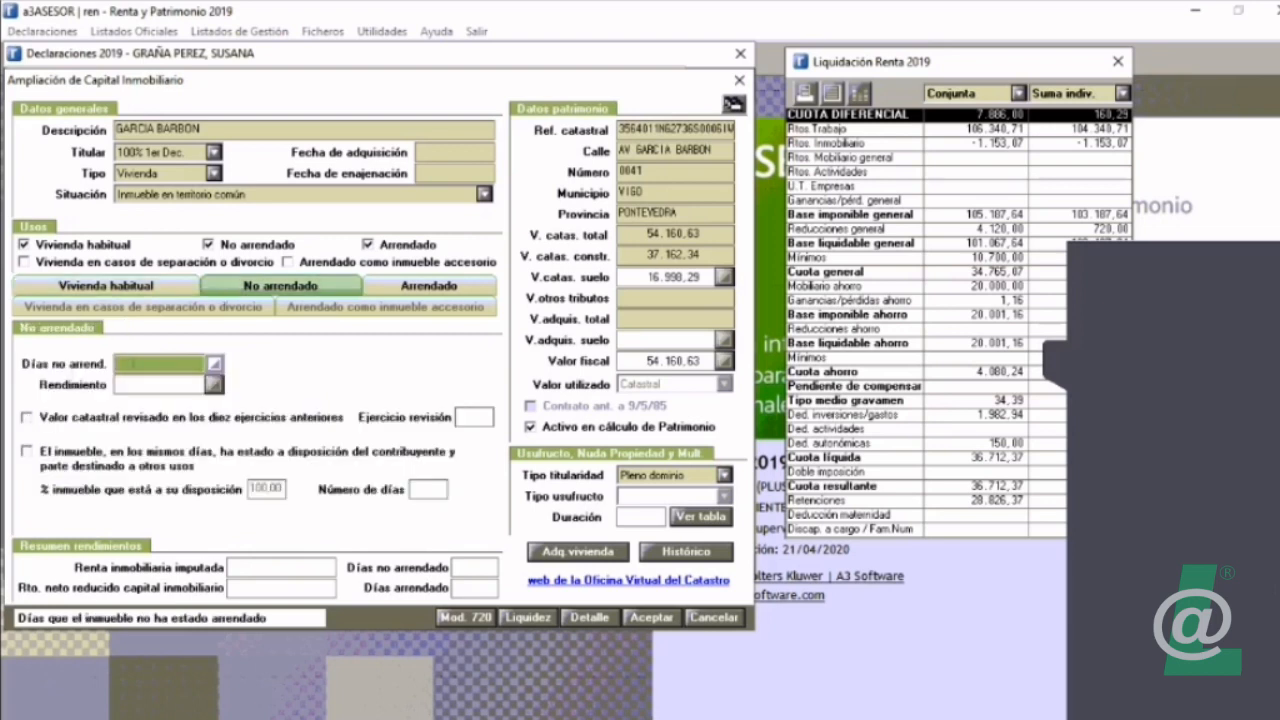
pyautogui.write('100')
pyautogui.press('Tab')
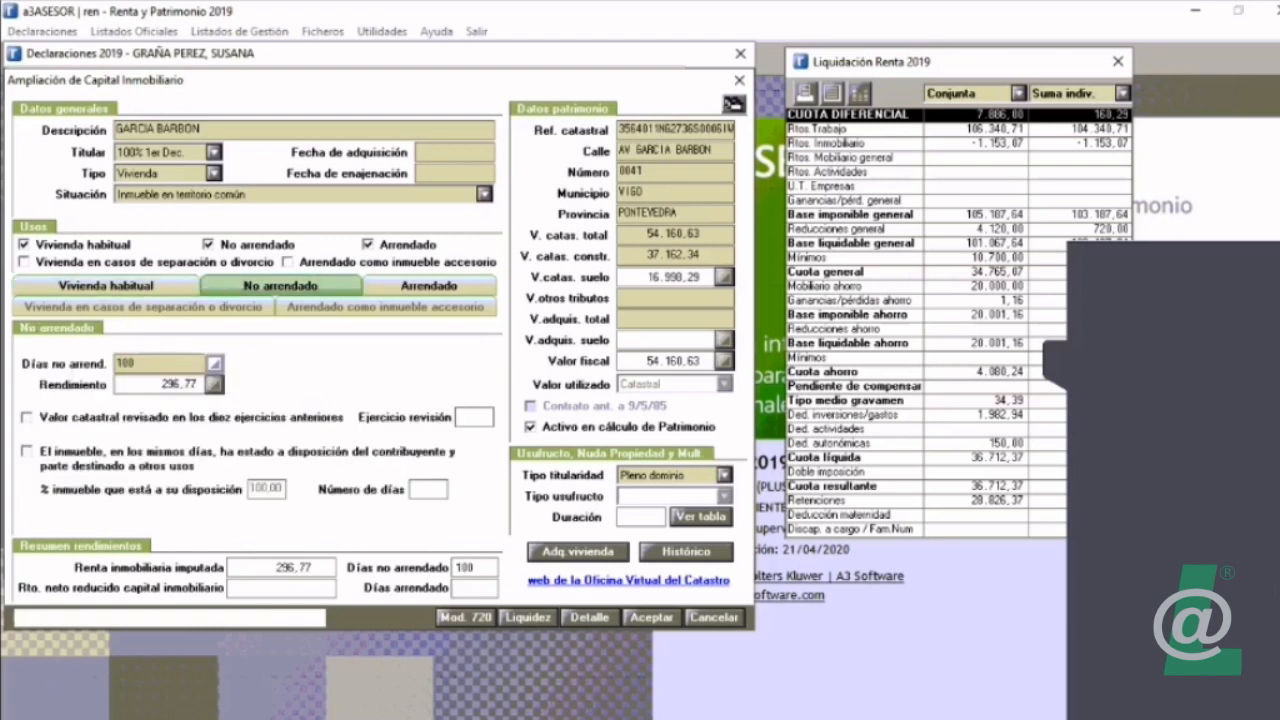
# Step: Remove the Arrendado use from the property and set its days as habitual residence to 265
pyautogui.click(106, 286)
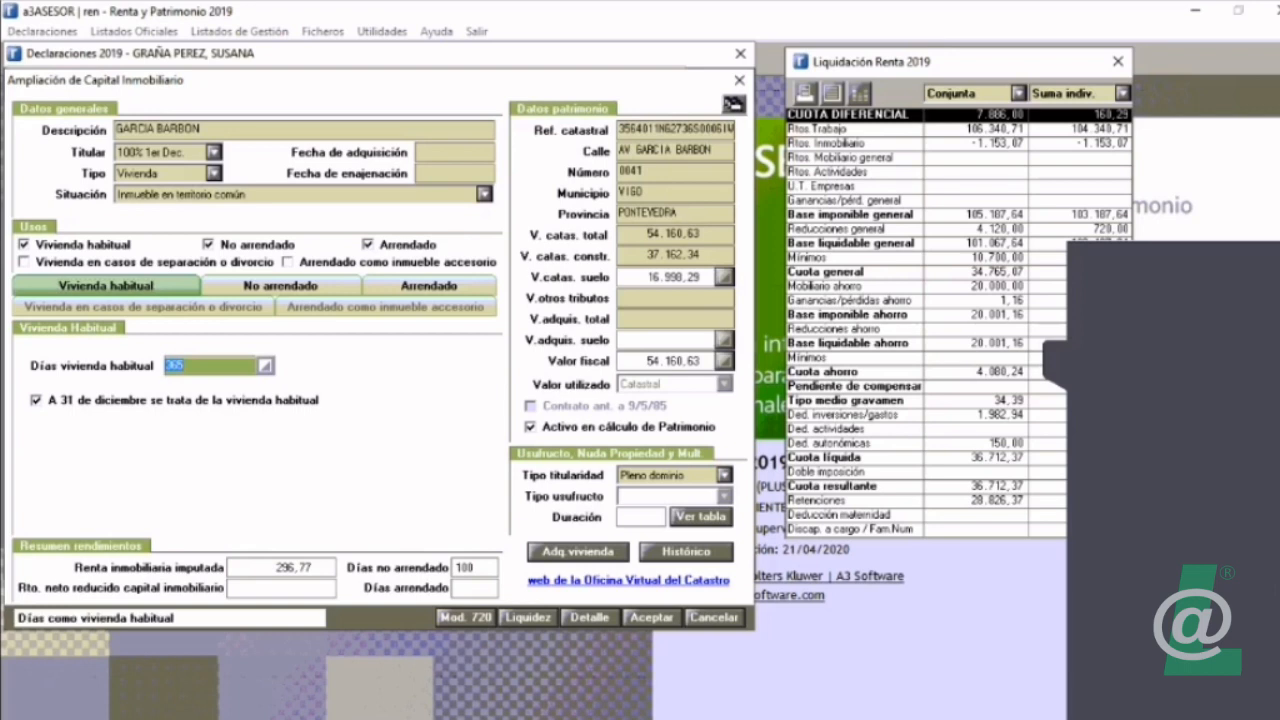
pyautogui.click(281, 286)
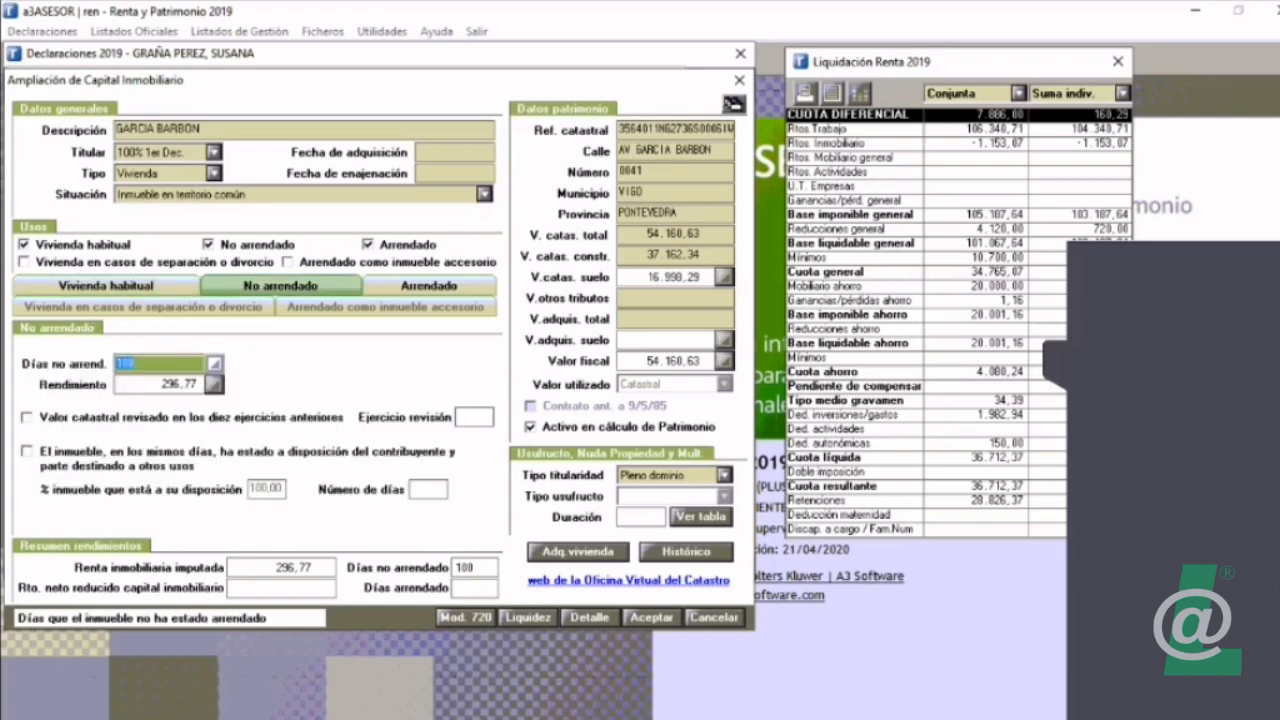
pyautogui.click(368, 245)
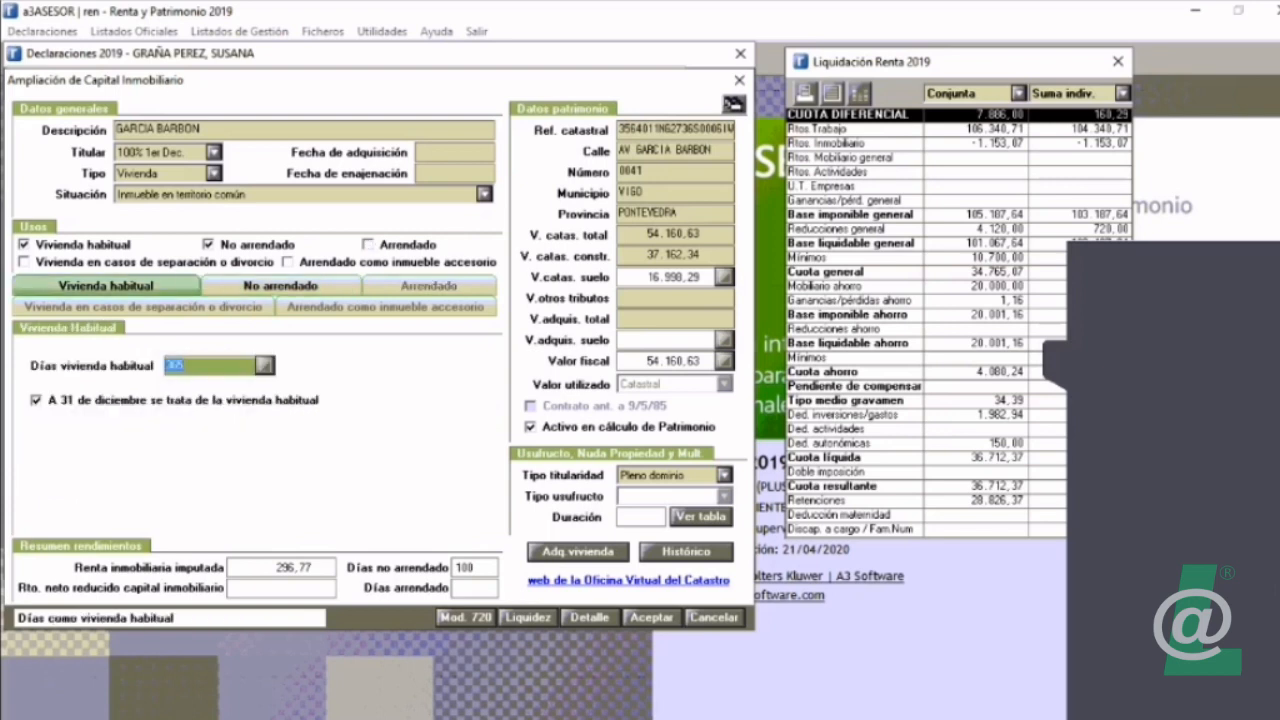
pyautogui.click(265, 366)
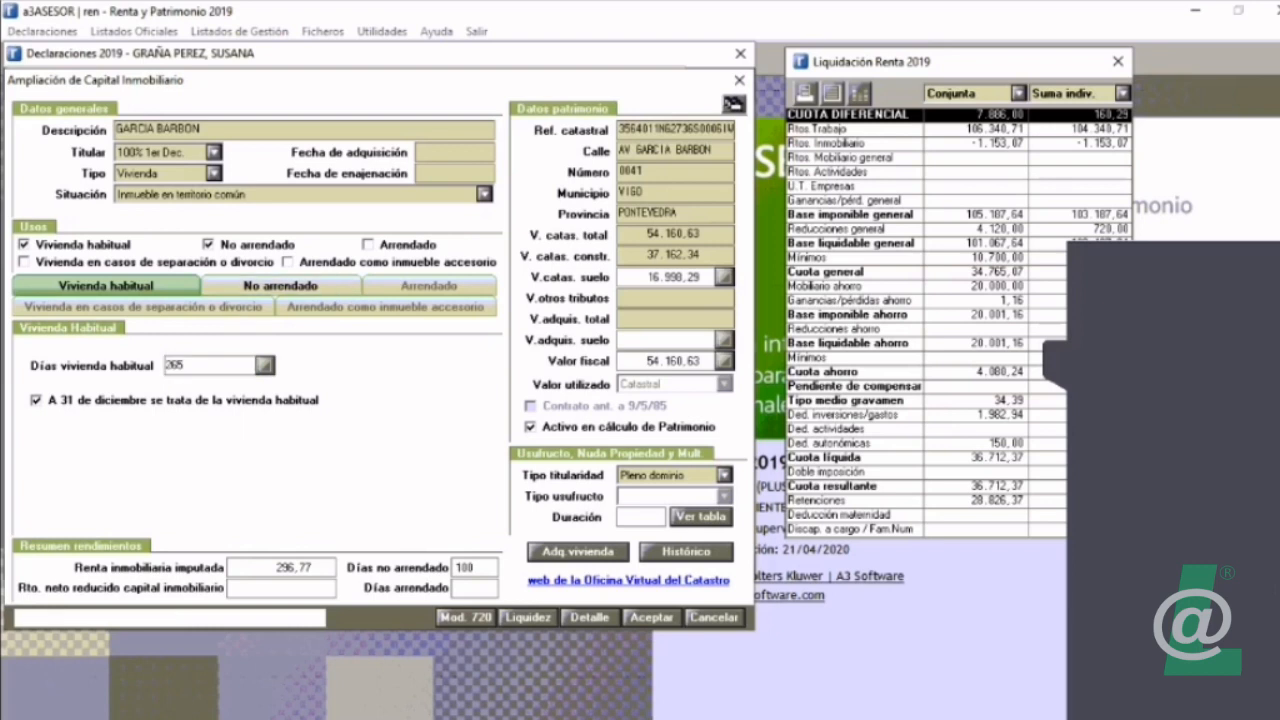
# Step: Toggle the Arrendado use on and off again, and review the days assigned to the Vivienda habitual and No arrendado uses
pyautogui.click(281, 286)
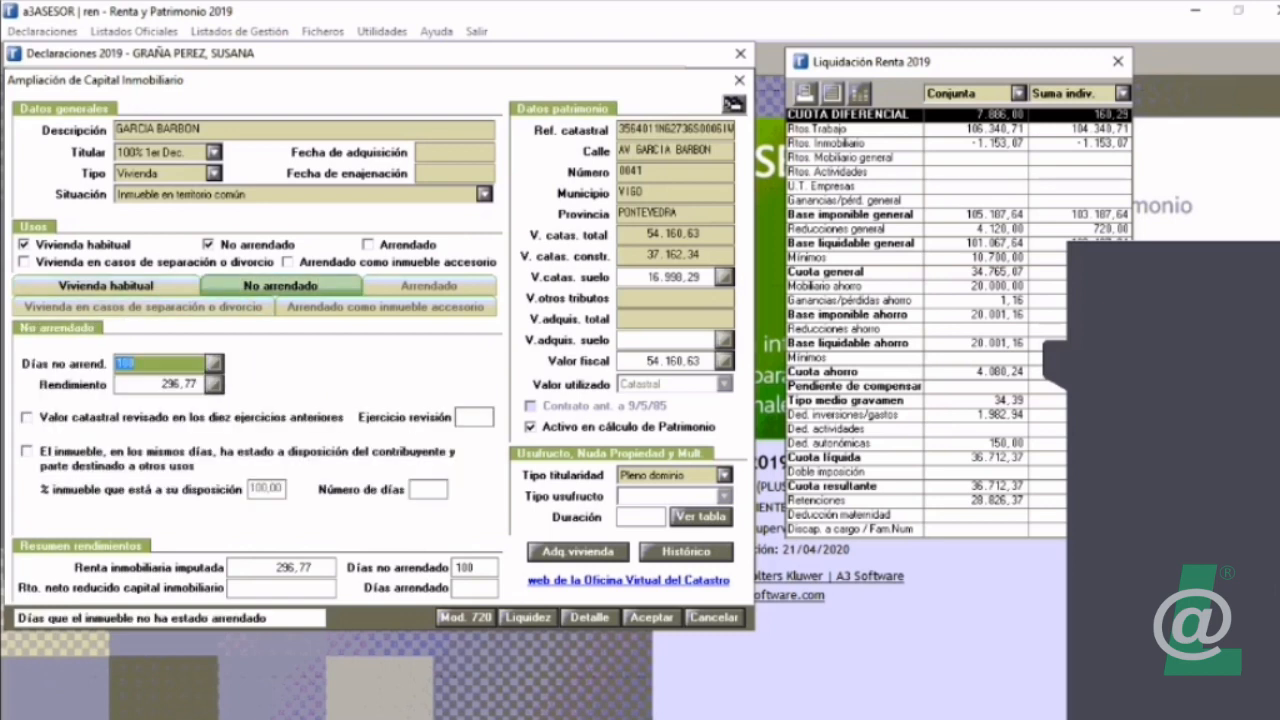
pyautogui.click(368, 245)
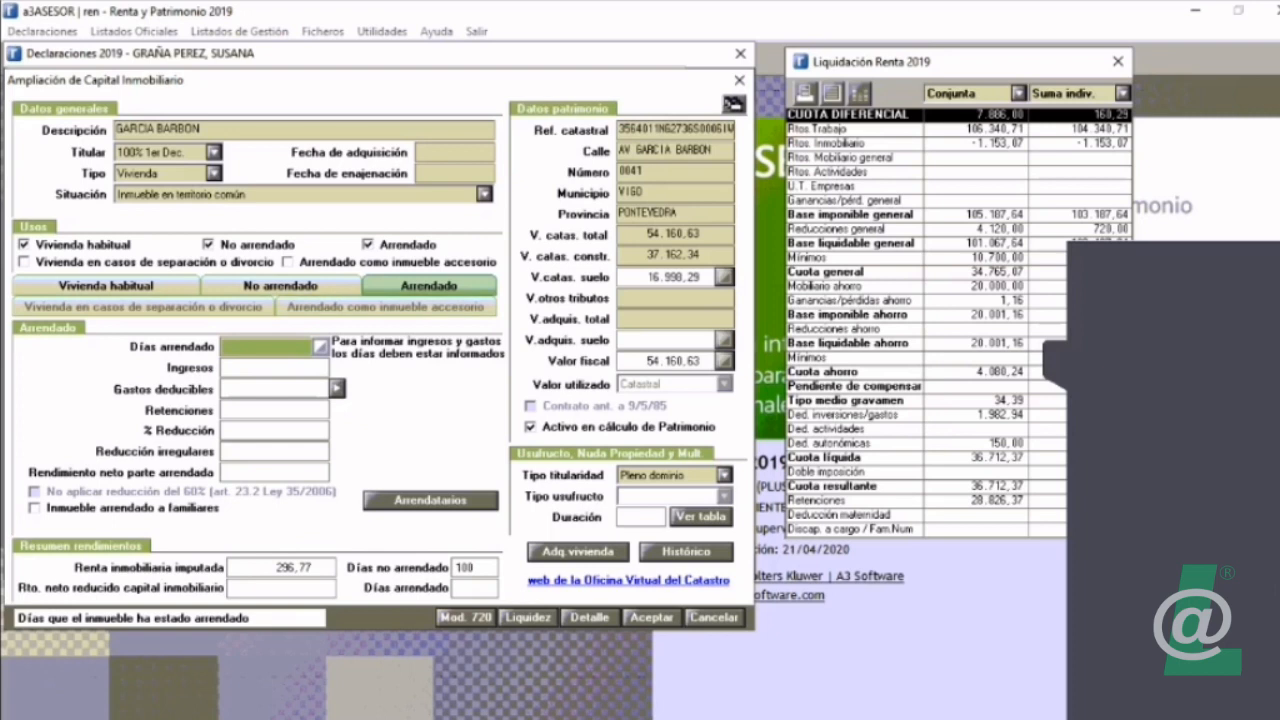
pyautogui.click(368, 245)
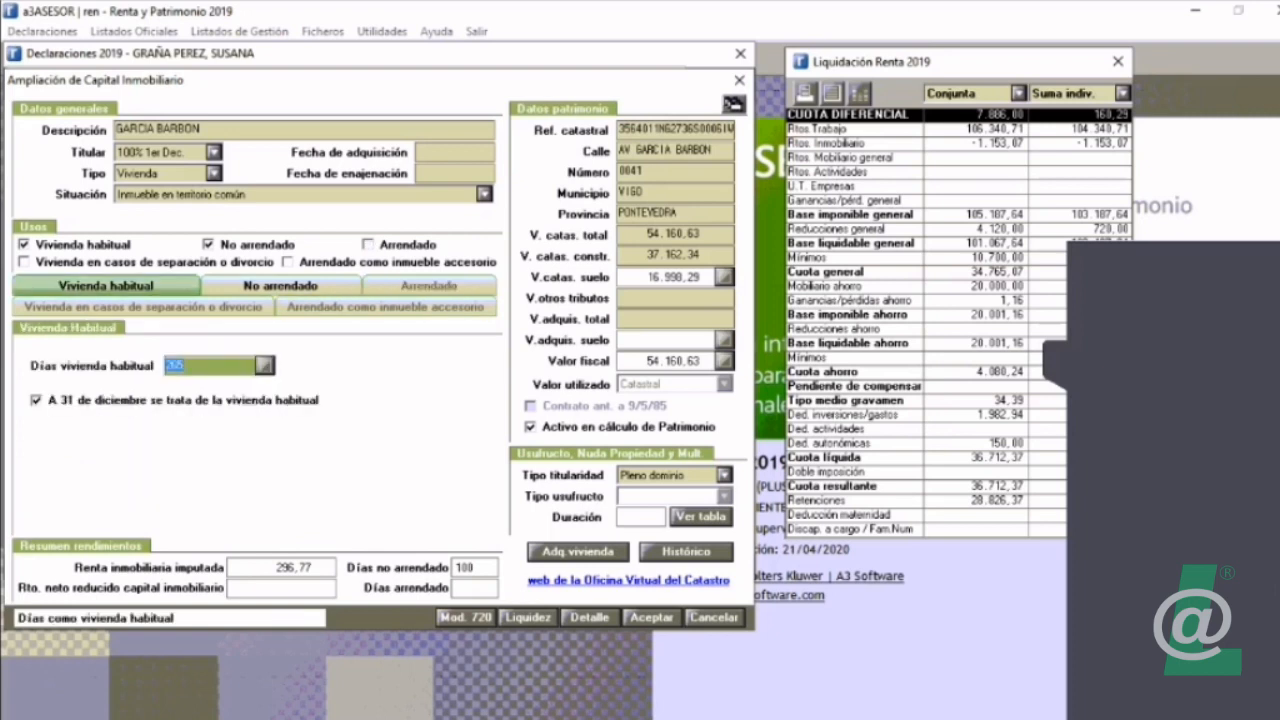
pyautogui.press('Tab')
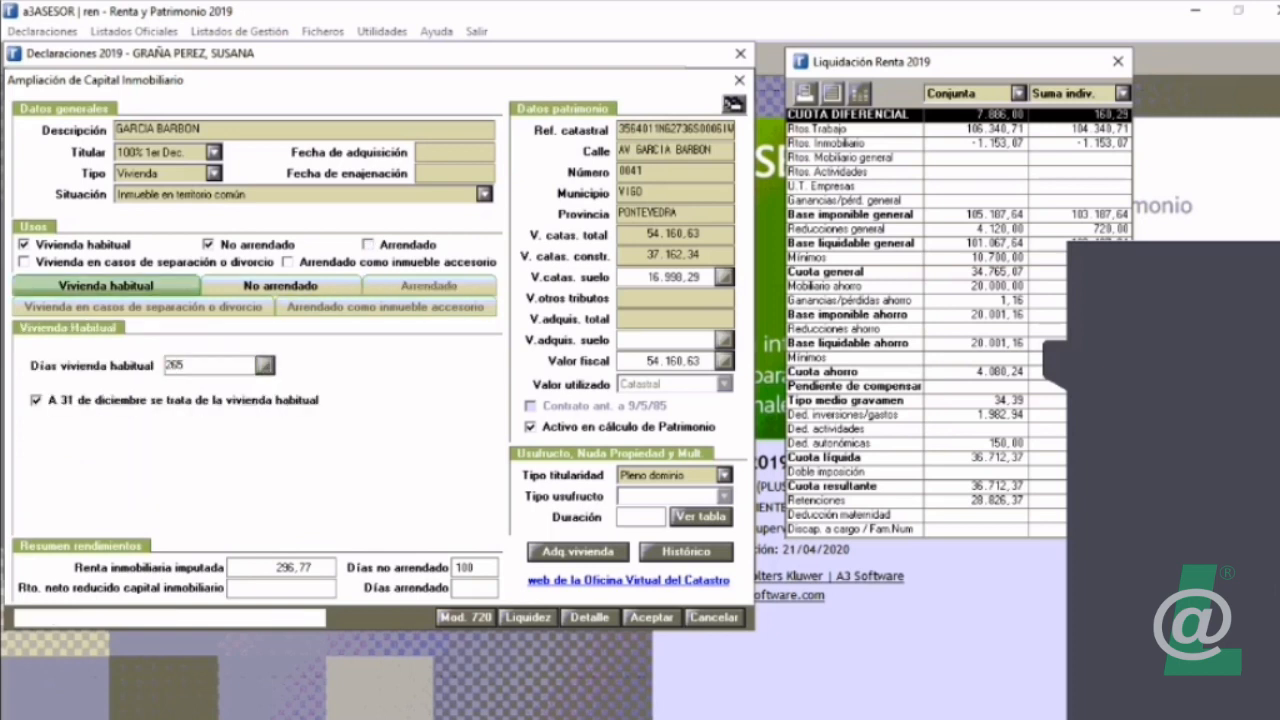
pyautogui.click(280, 285)
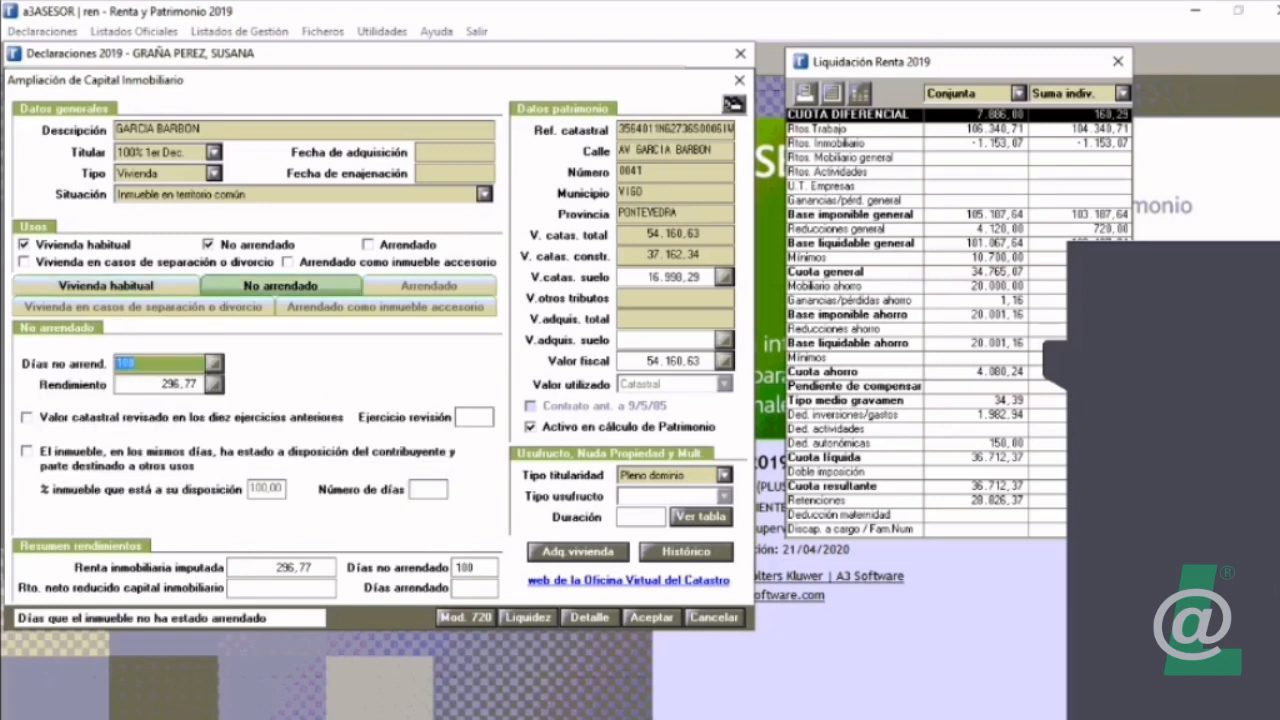
pyautogui.click(106, 285)
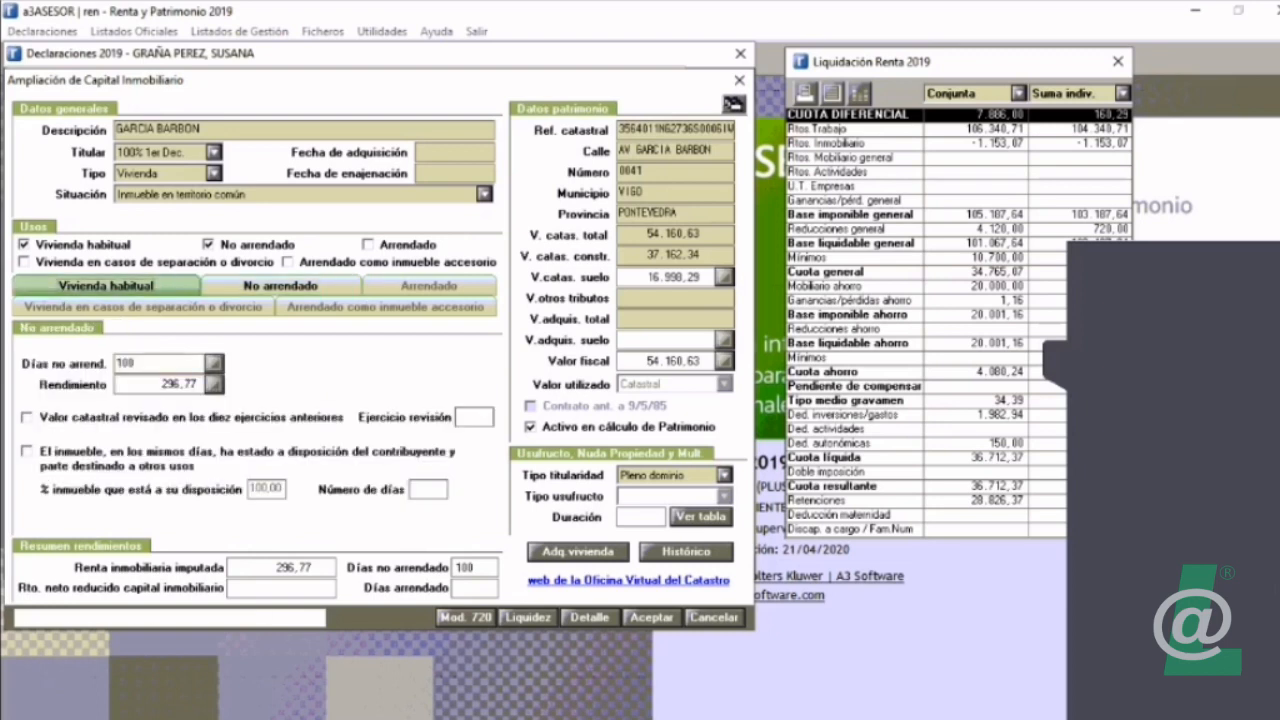
# Step: Leave the property's extended data without saving the changes, and reopen it
pyautogui.click(280, 285)
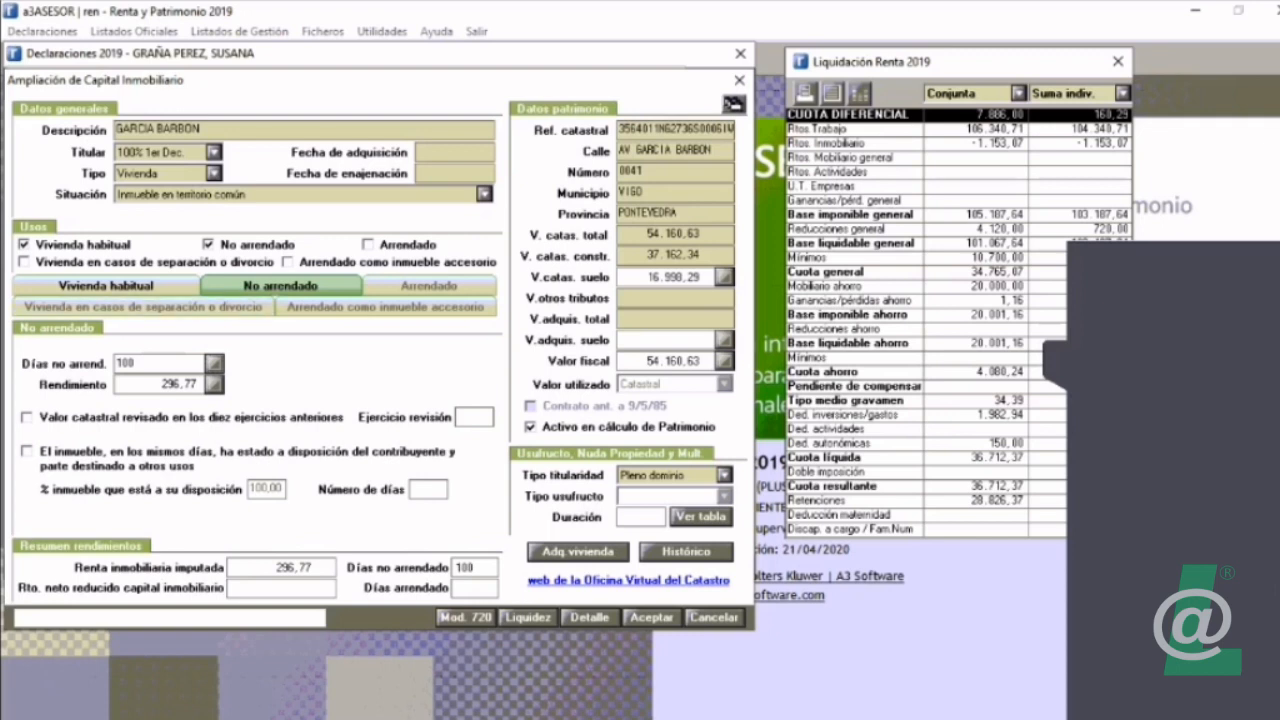
pyautogui.press('Escape')
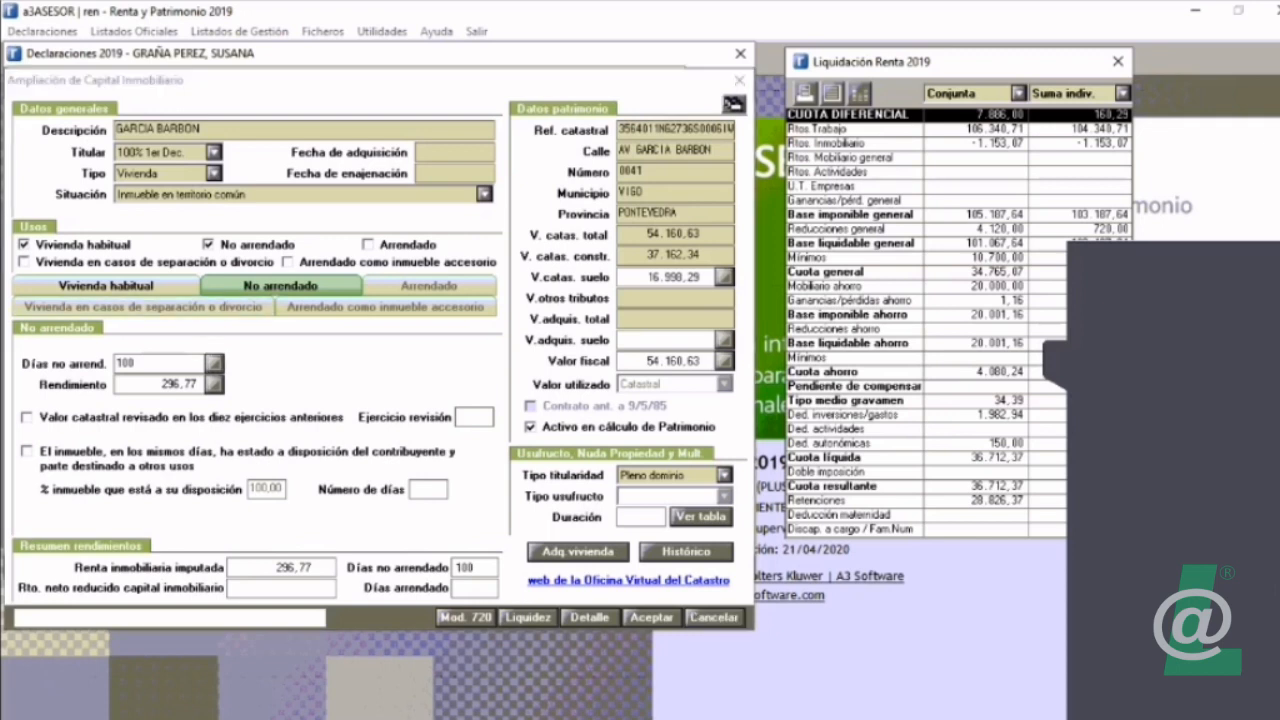
pyautogui.click(26, 107)
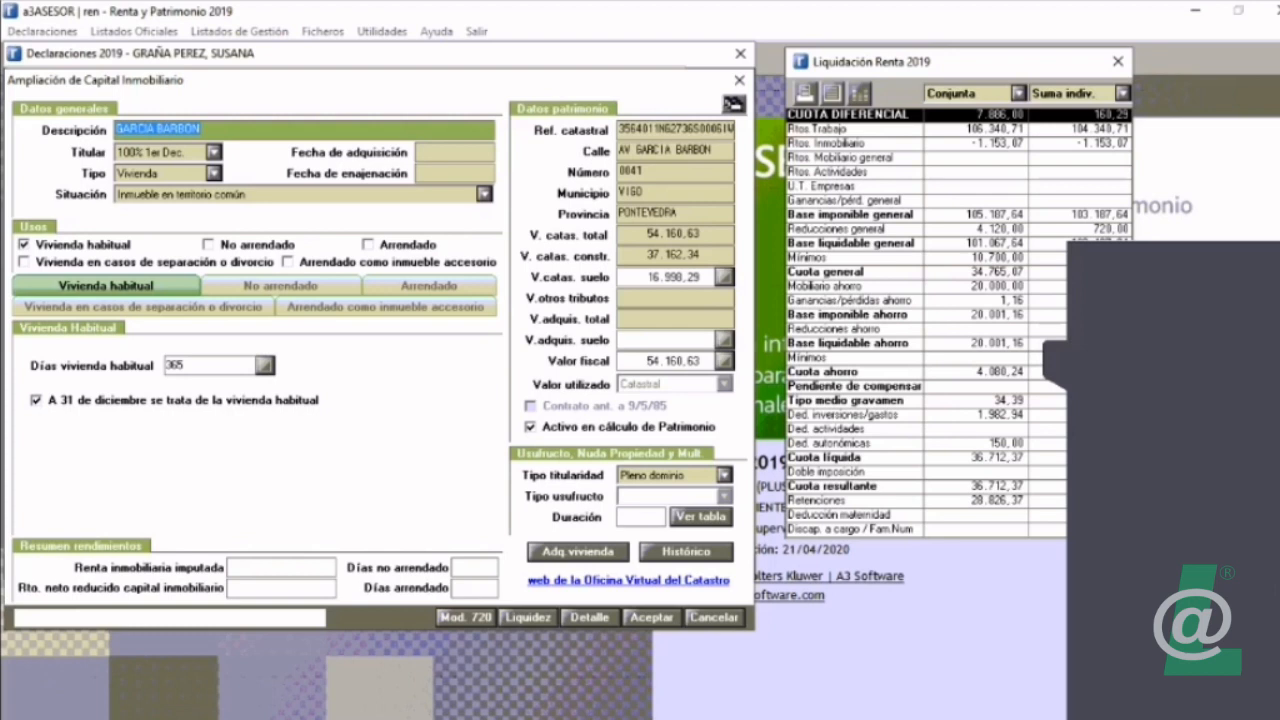
# Step: Set the property's acquisition date to 01/05/2019 and its disposal date to 30/11/2019
pyautogui.click(455, 152)
pyautogui.write('01/')
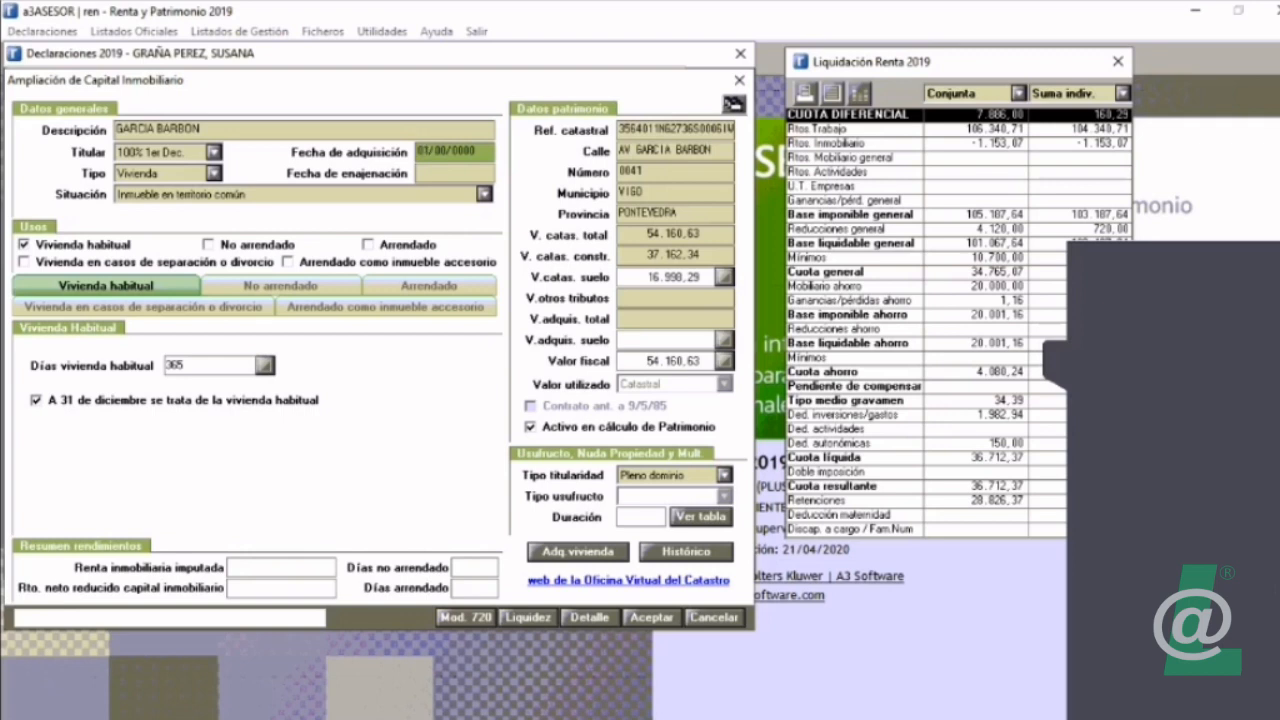
pyautogui.write('05/2019')
pyautogui.press('Return')
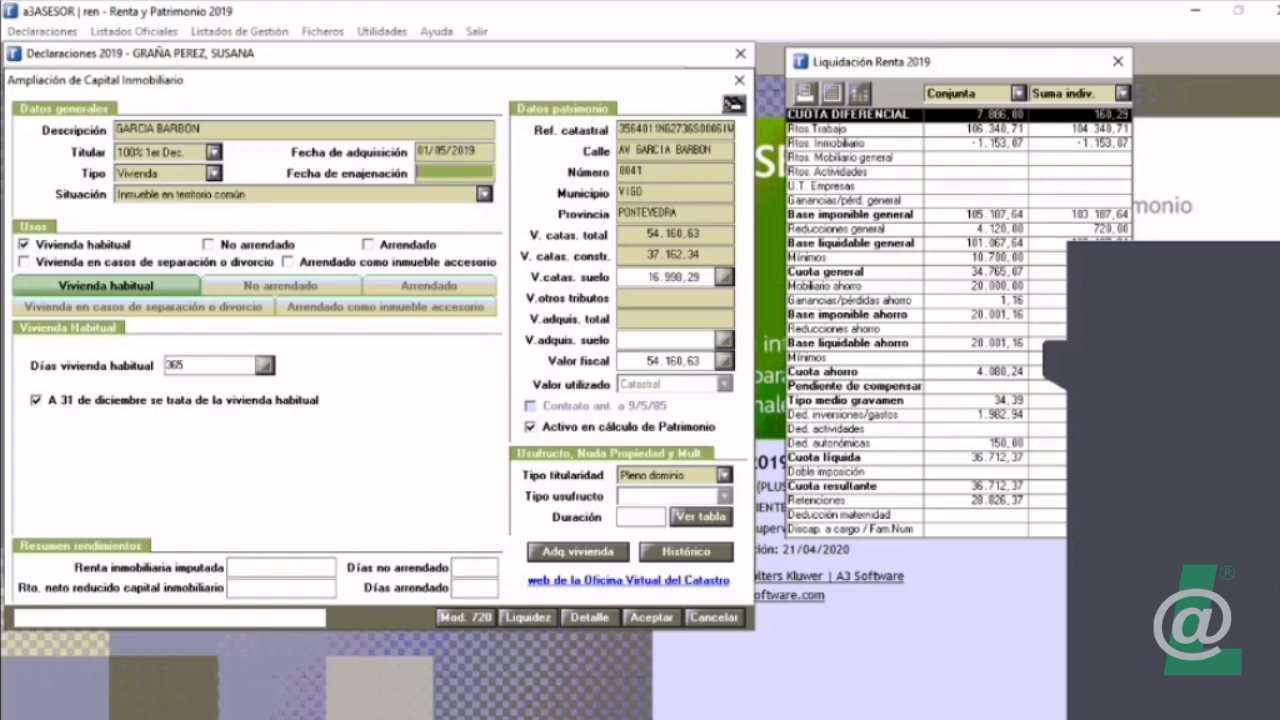
pyautogui.click(455, 152)
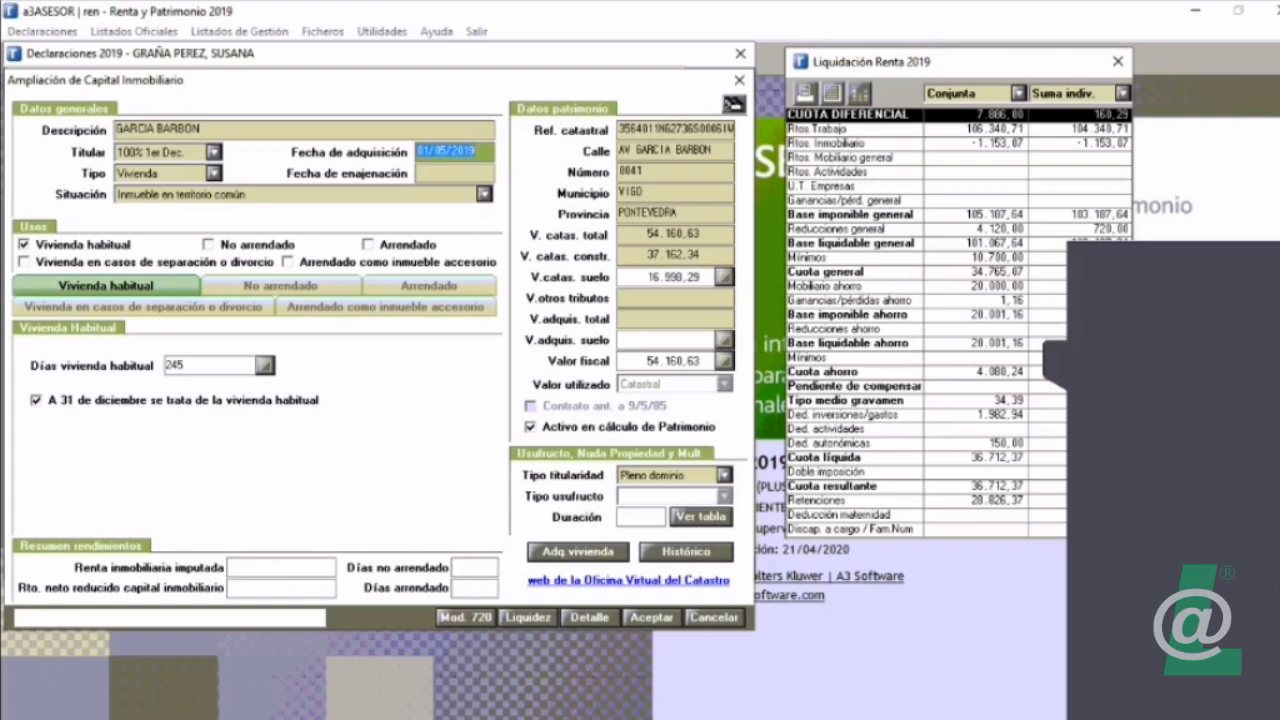
pyautogui.click(455, 173)
pyautogui.write('30112')
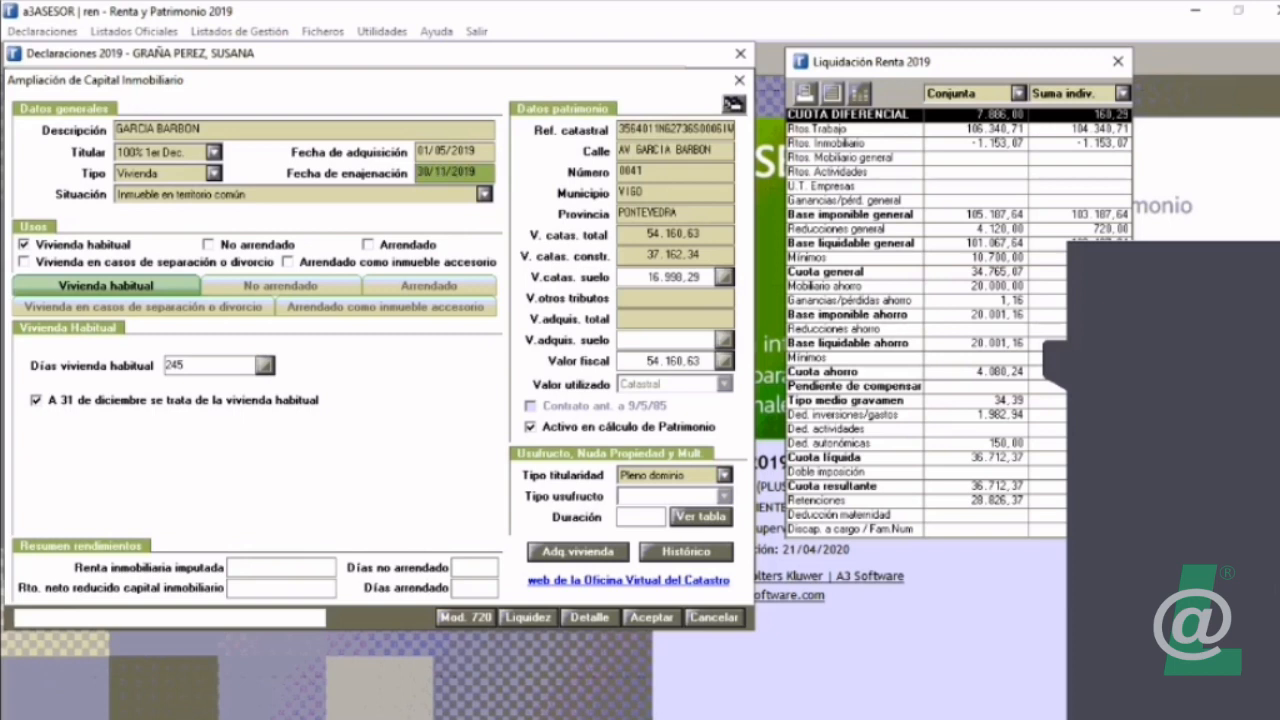
pyautogui.press('Tab')
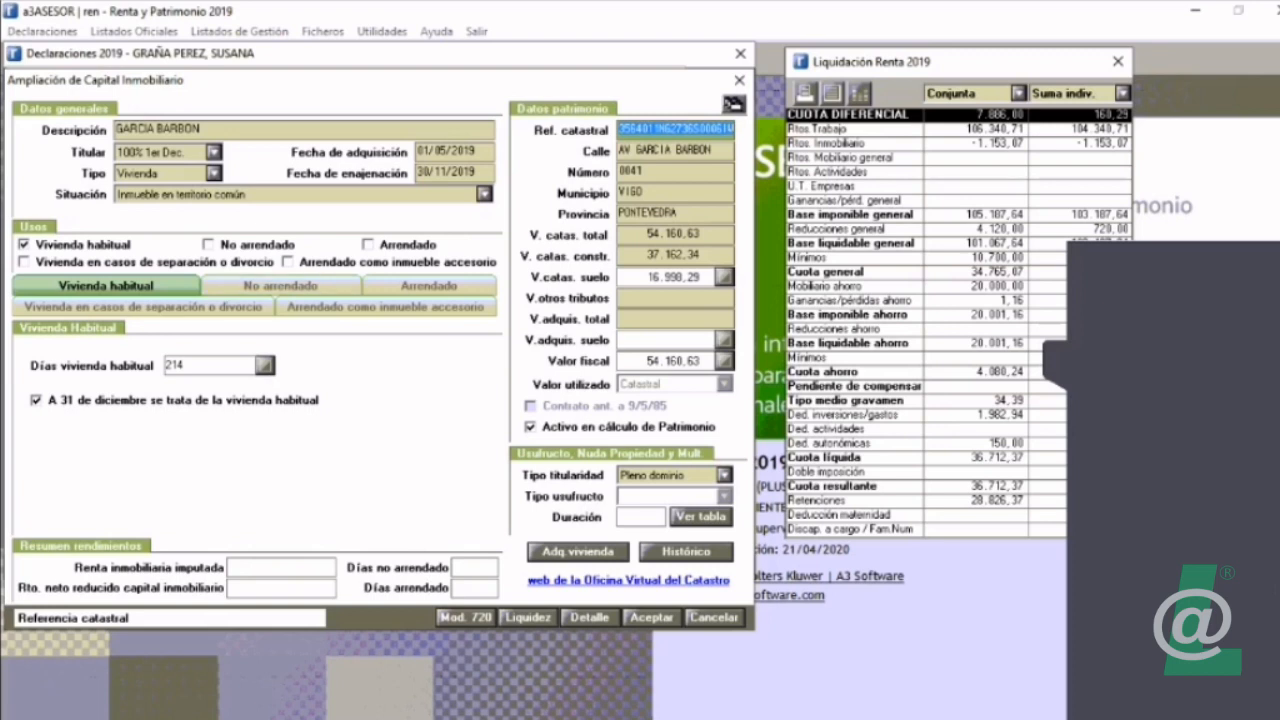
# Step: Clear the property's acquisition and disposal dates
pyautogui.click(455, 151)
pyautogui.press('Delete')
pyautogui.press('Tab')
pyautogui.press('Delete')
pyautogui.press('Tab')
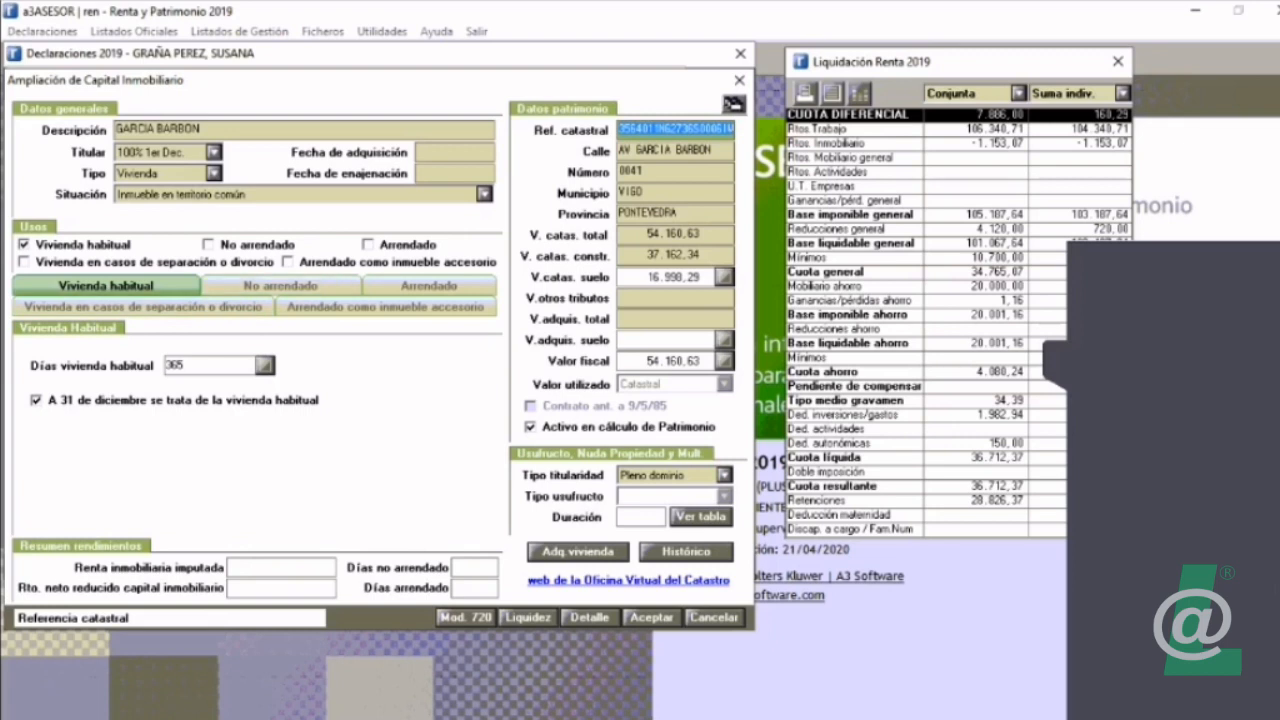
# Step: Add the No arrendado use with 100 non-rented days, and check the days assigned to Vivienda habitual
pyautogui.click(208, 245)
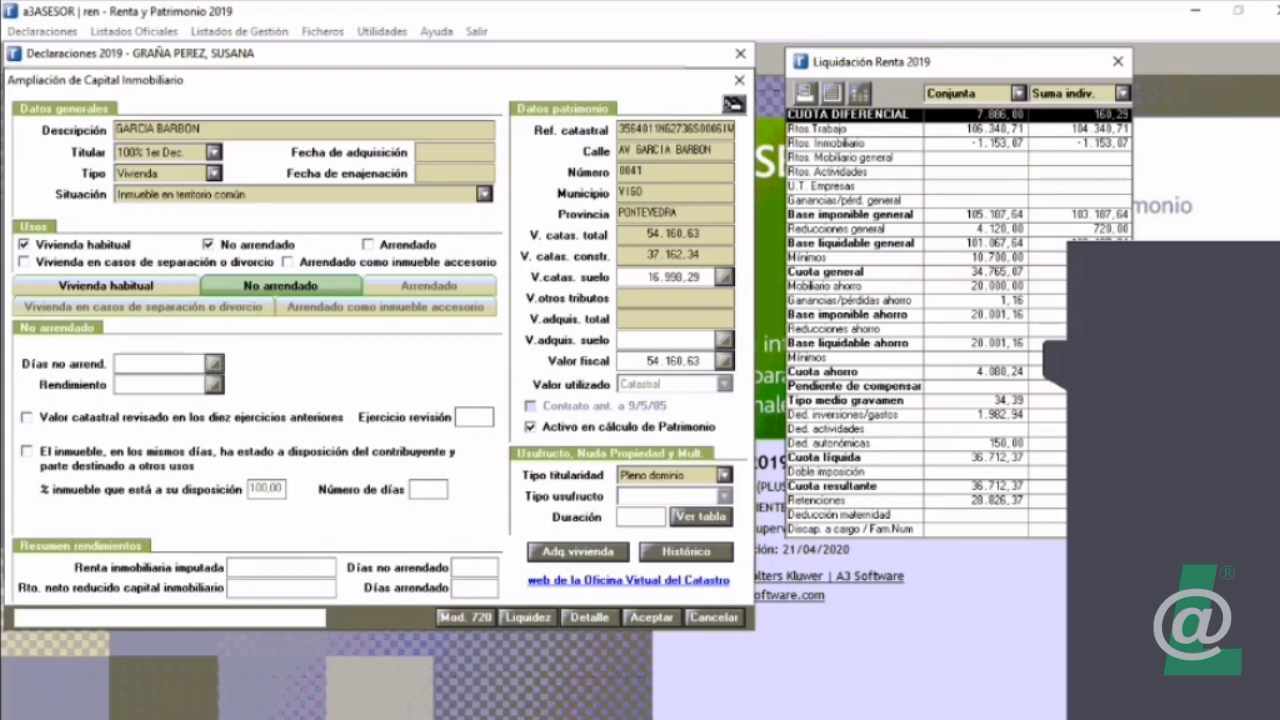
pyautogui.click(160, 364)
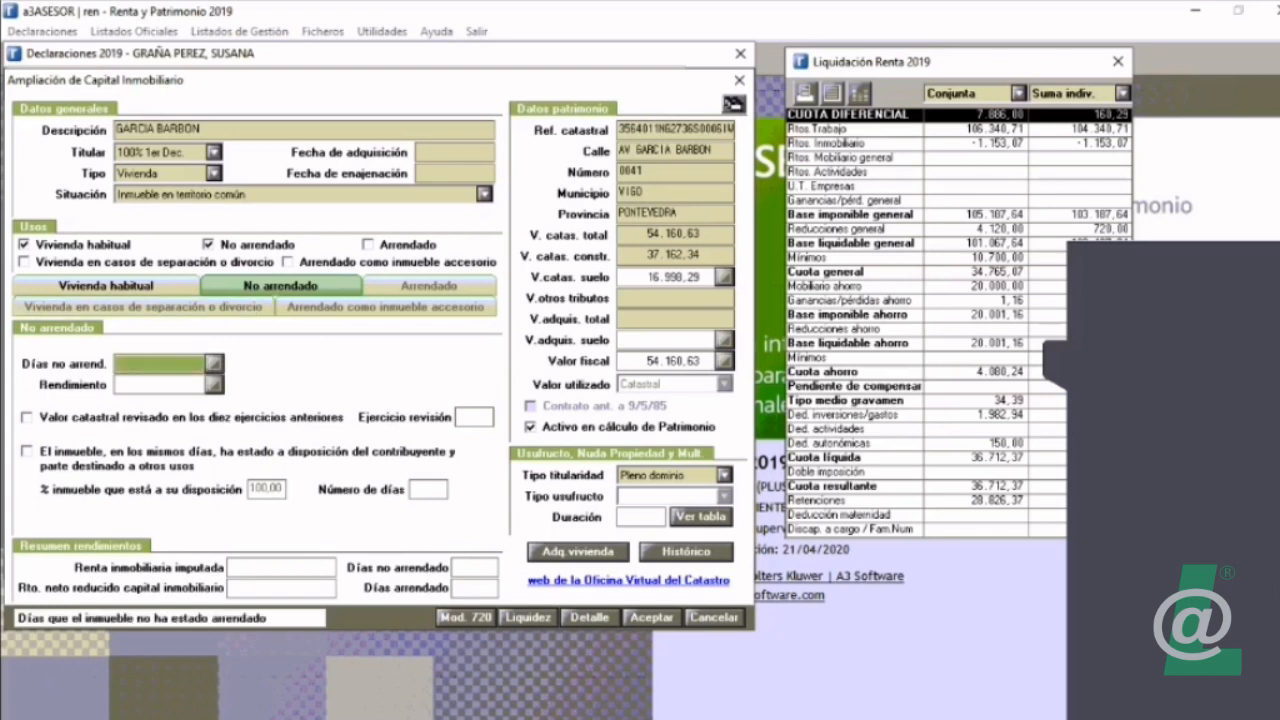
pyautogui.write('00')
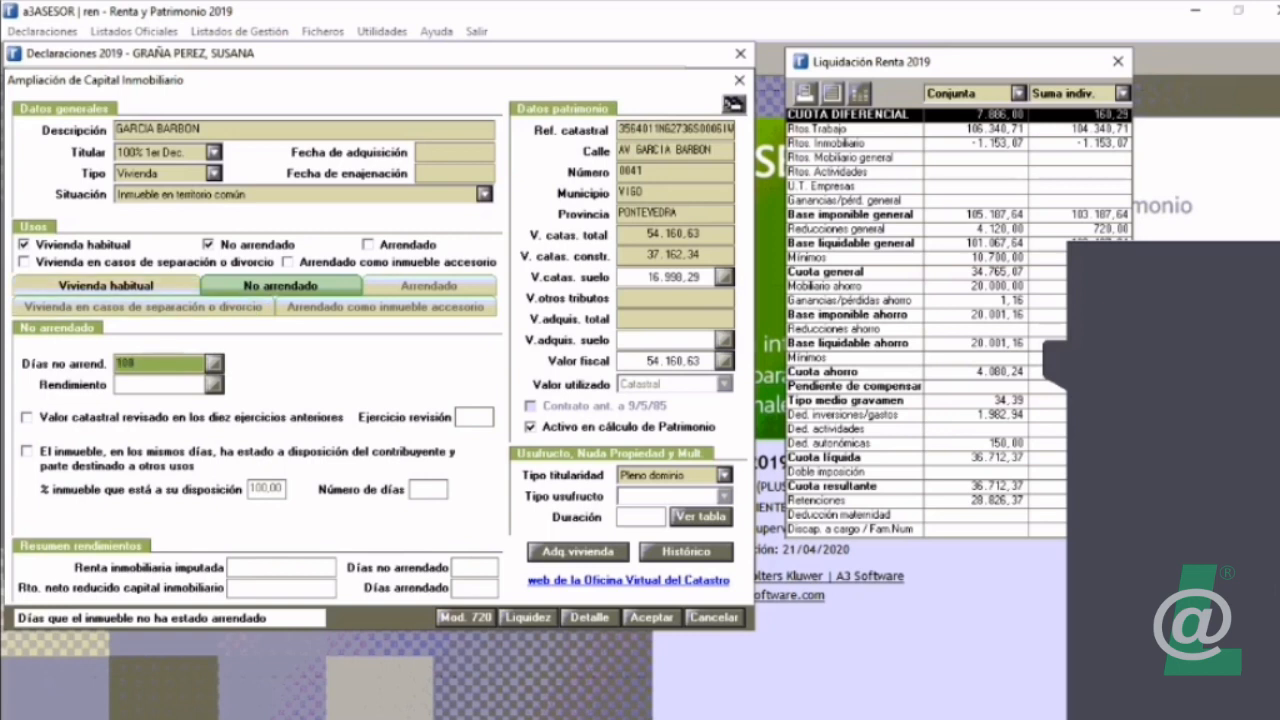
pyautogui.click(106, 286)
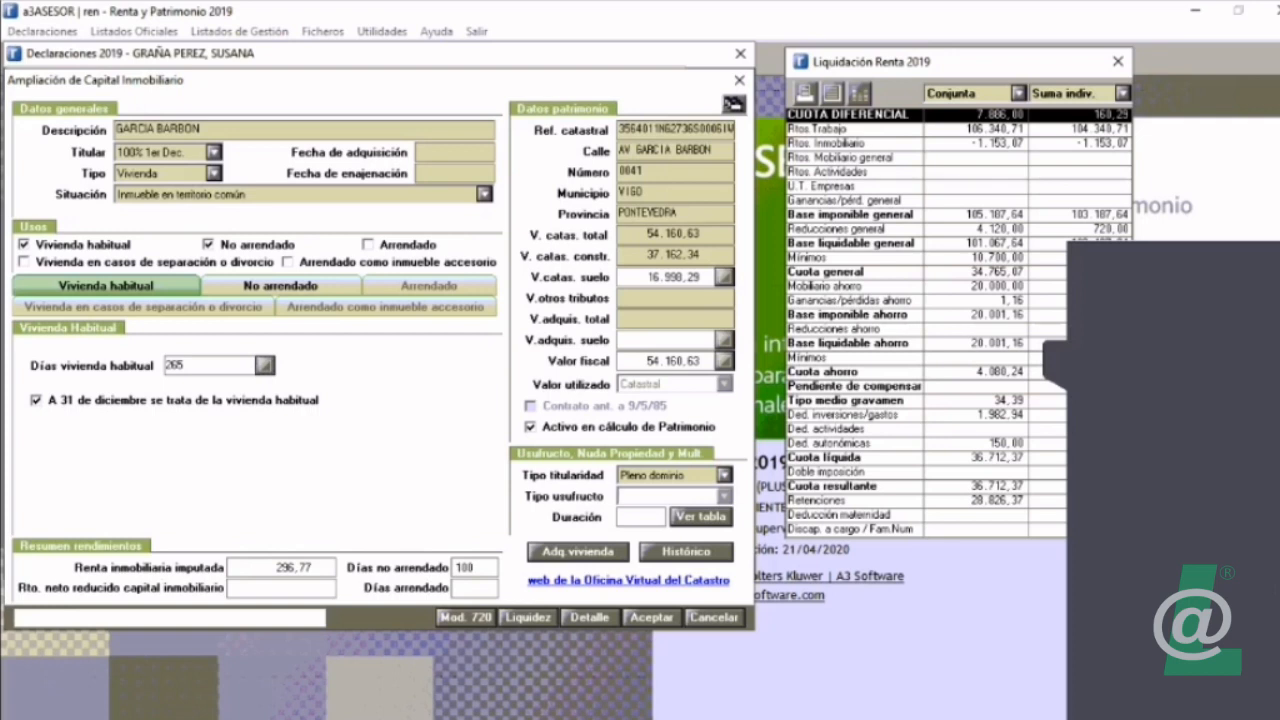
# Step: Examine the calculation detail of the non-rented part's income, including its proration by days, and close it
pyautogui.click(281, 286)
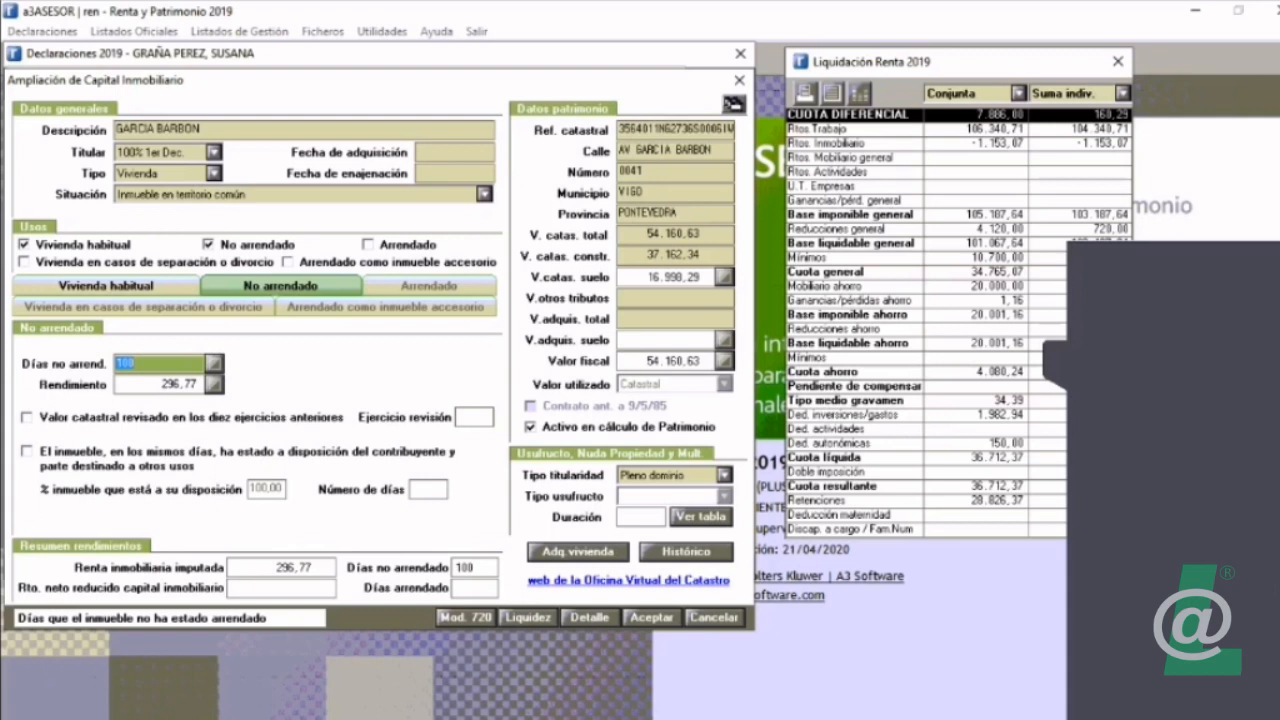
pyautogui.click(27, 418)
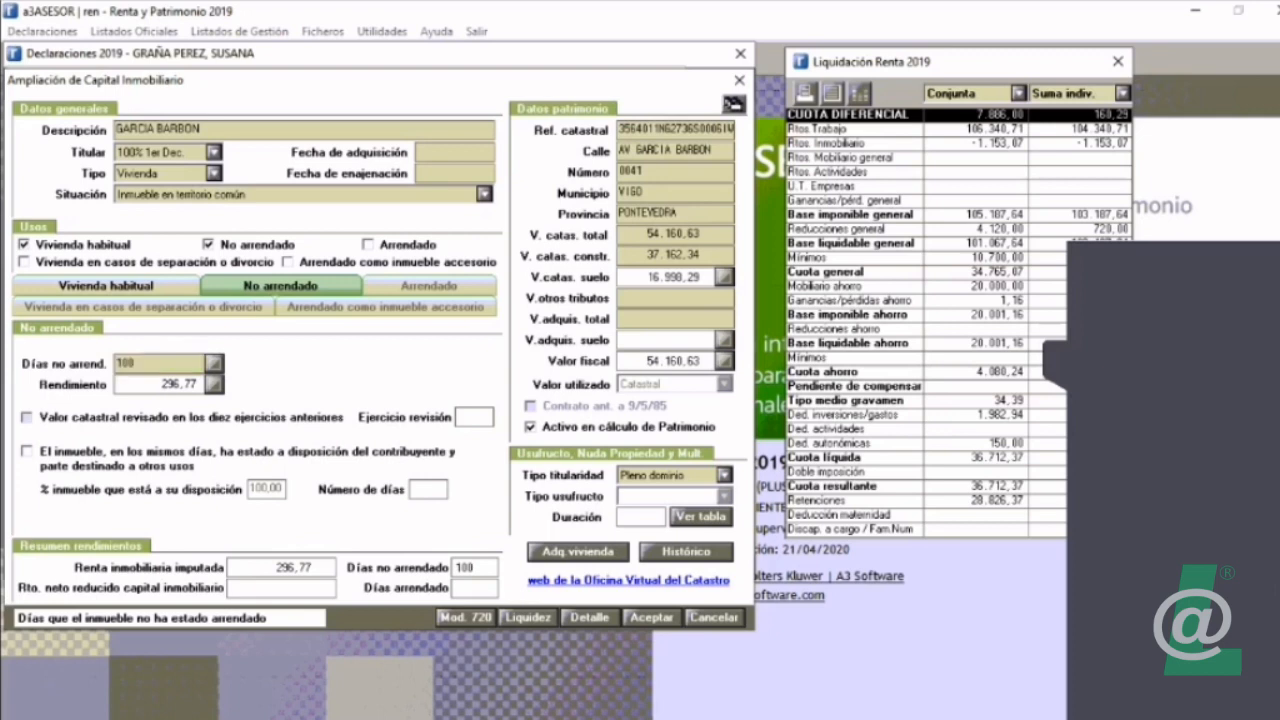
pyautogui.click(27, 418)
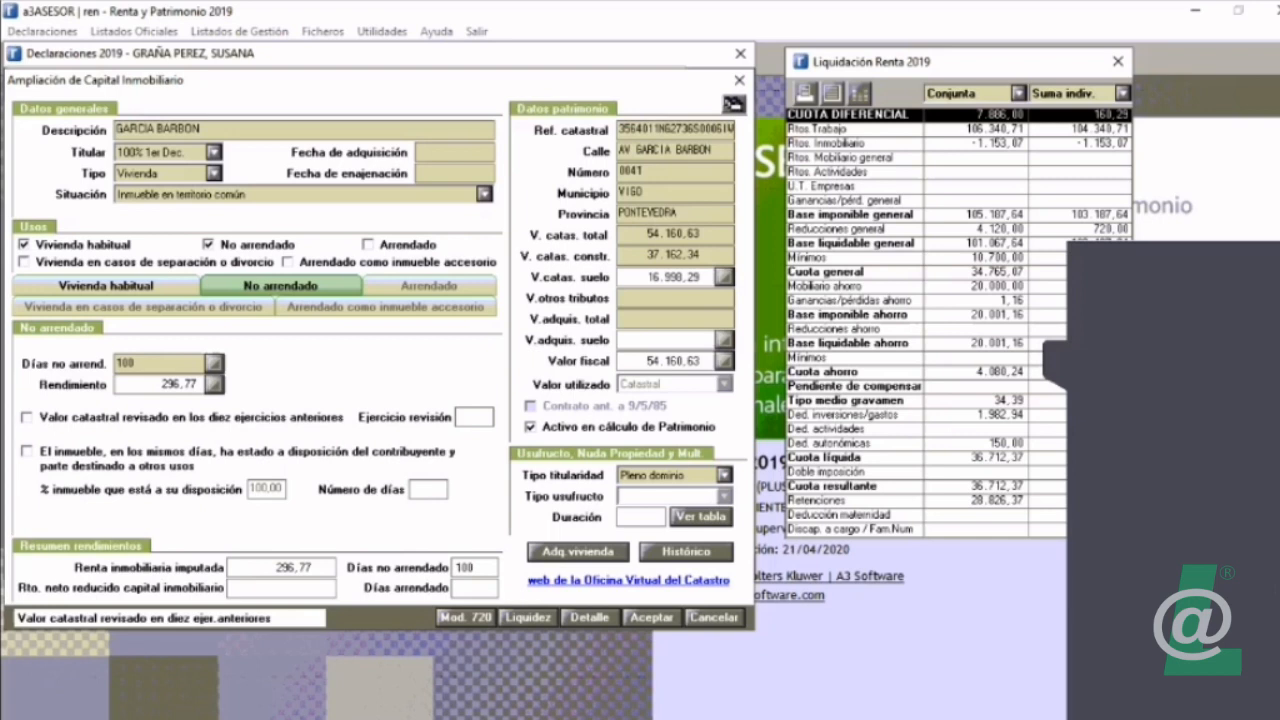
pyautogui.click(589, 617)
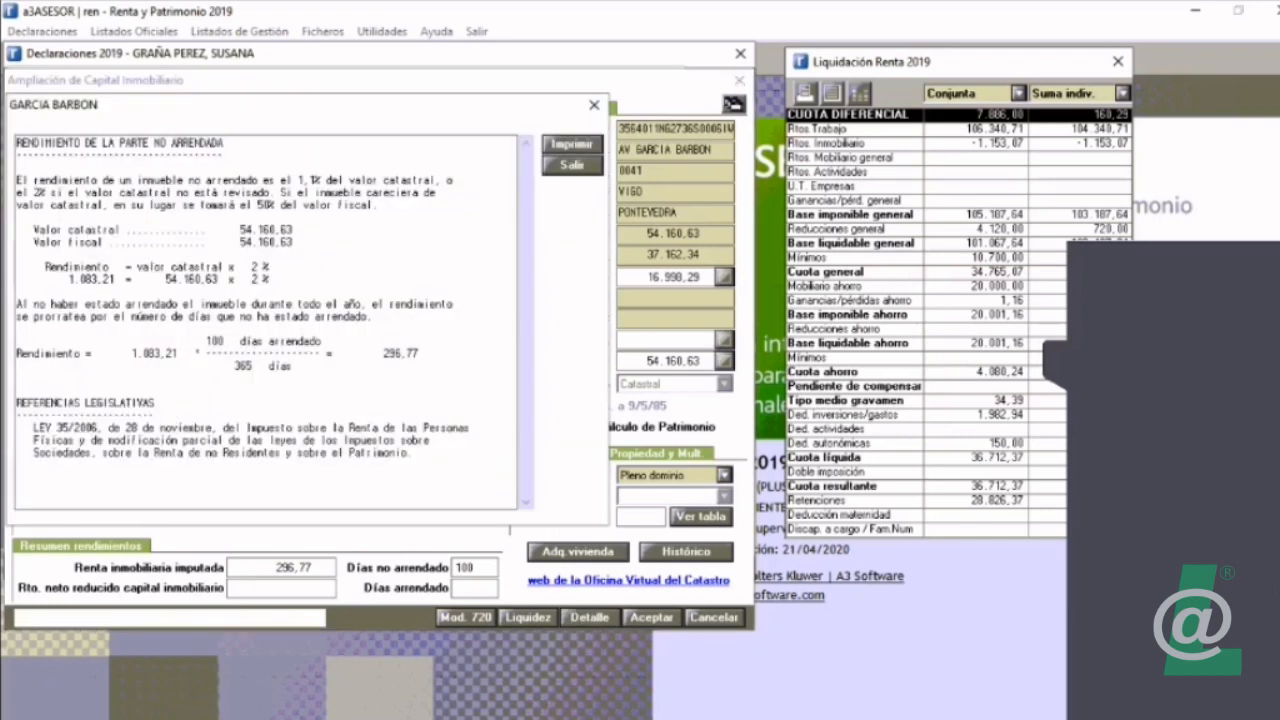
pyautogui.moveTo(419, 353); pyautogui.dragTo(326, 353)
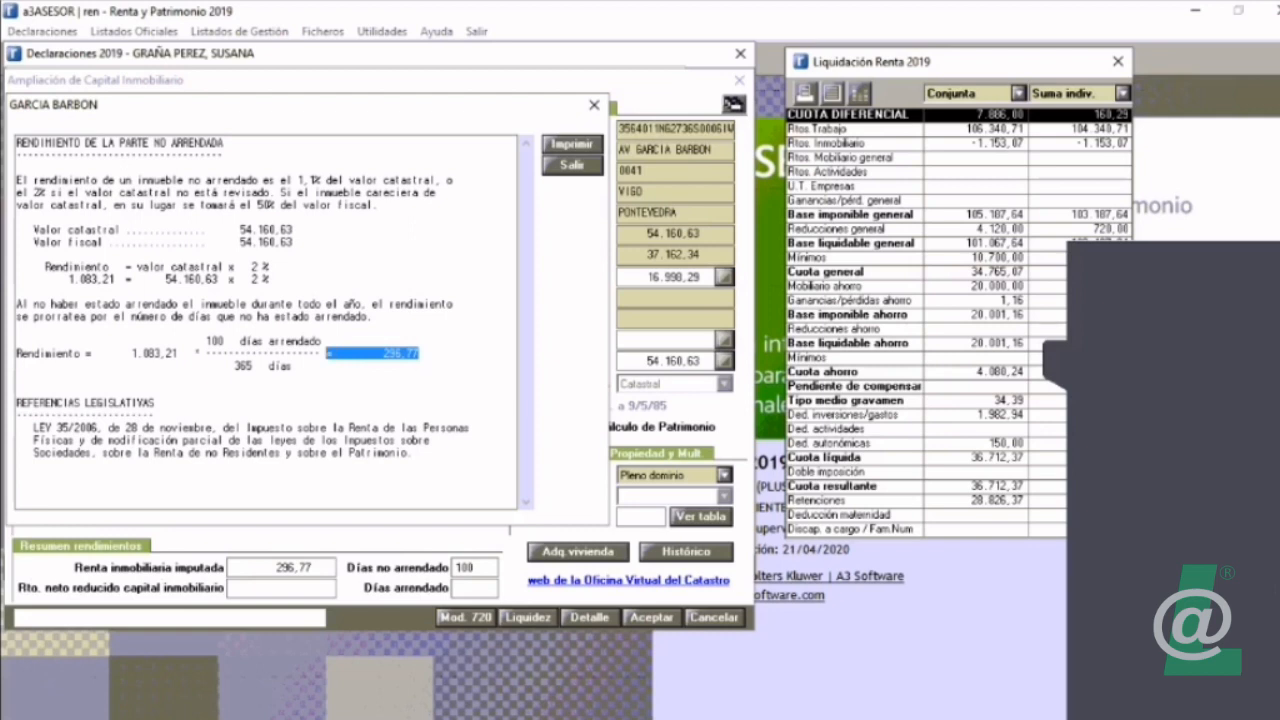
pyautogui.click(572, 165)
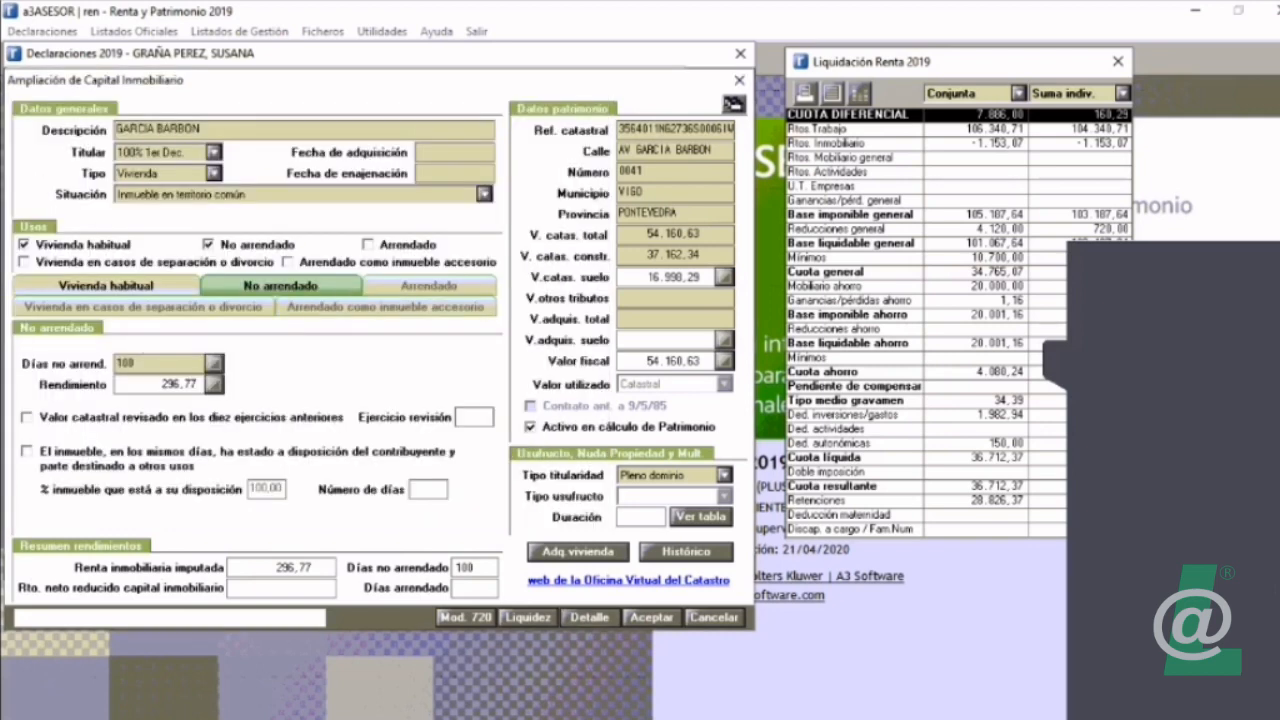
# Step: Set the property's non-rented days to 150 and compare the days assigned to the Vivienda habitual and No arrendado uses
pyautogui.click(106, 286)
pyautogui.click(281, 286)
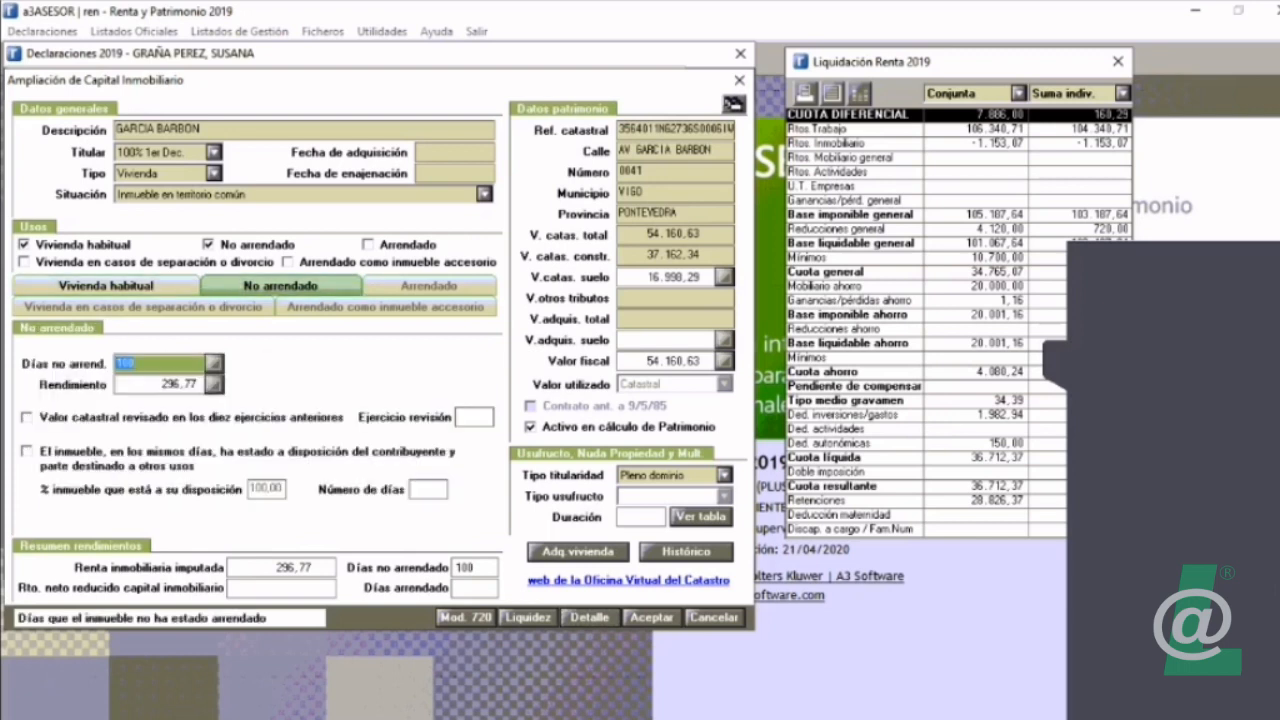
pyautogui.click(106, 286)
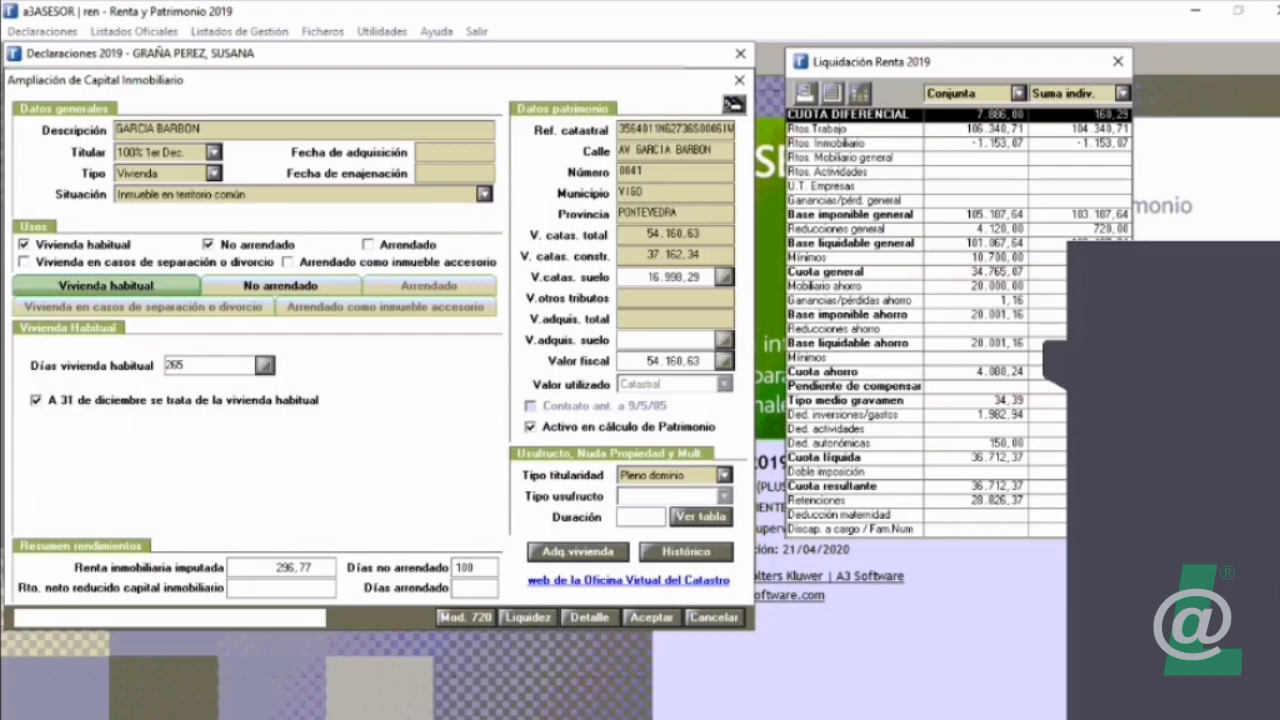
pyautogui.click(281, 286)
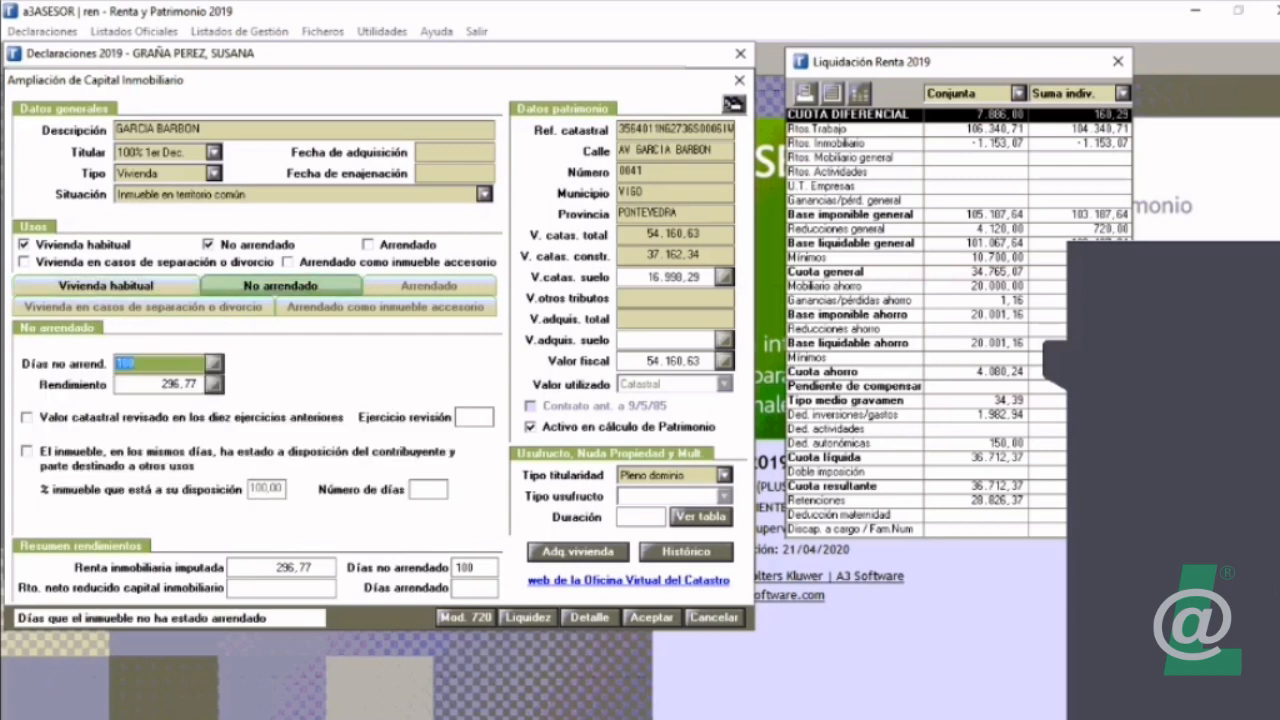
pyautogui.write('150')
pyautogui.press('Tab')
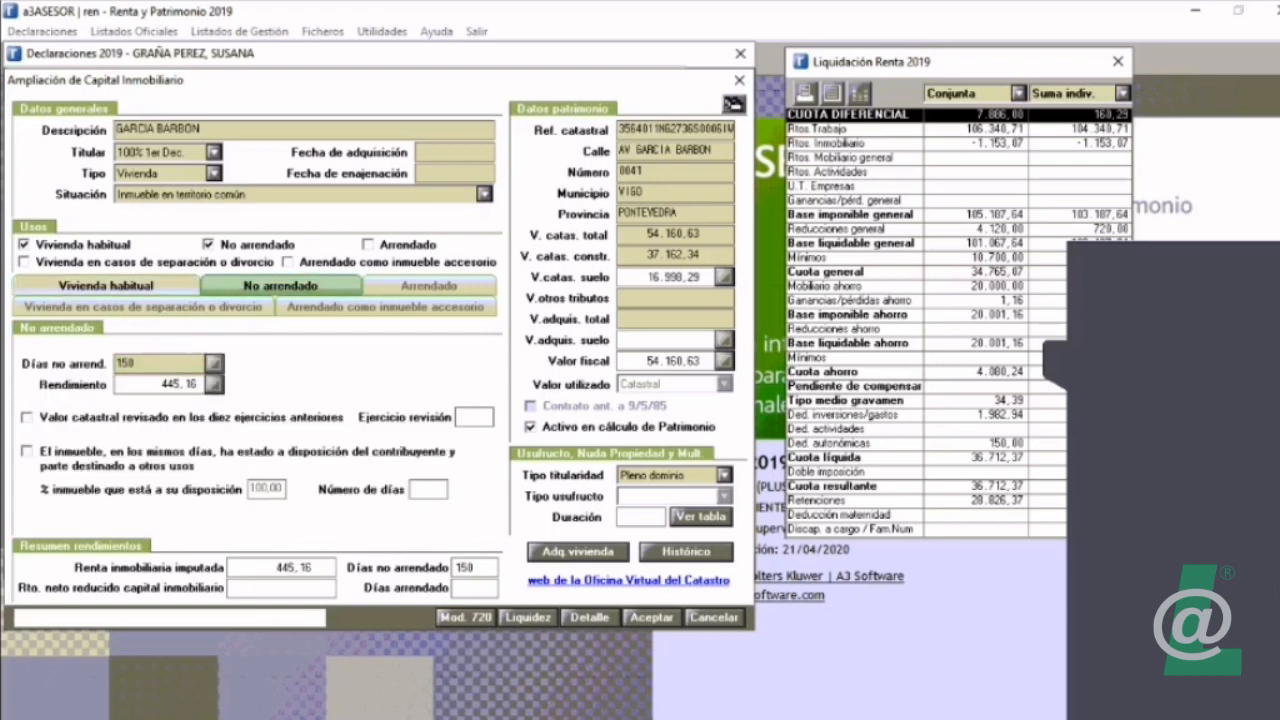
pyautogui.click(106, 286)
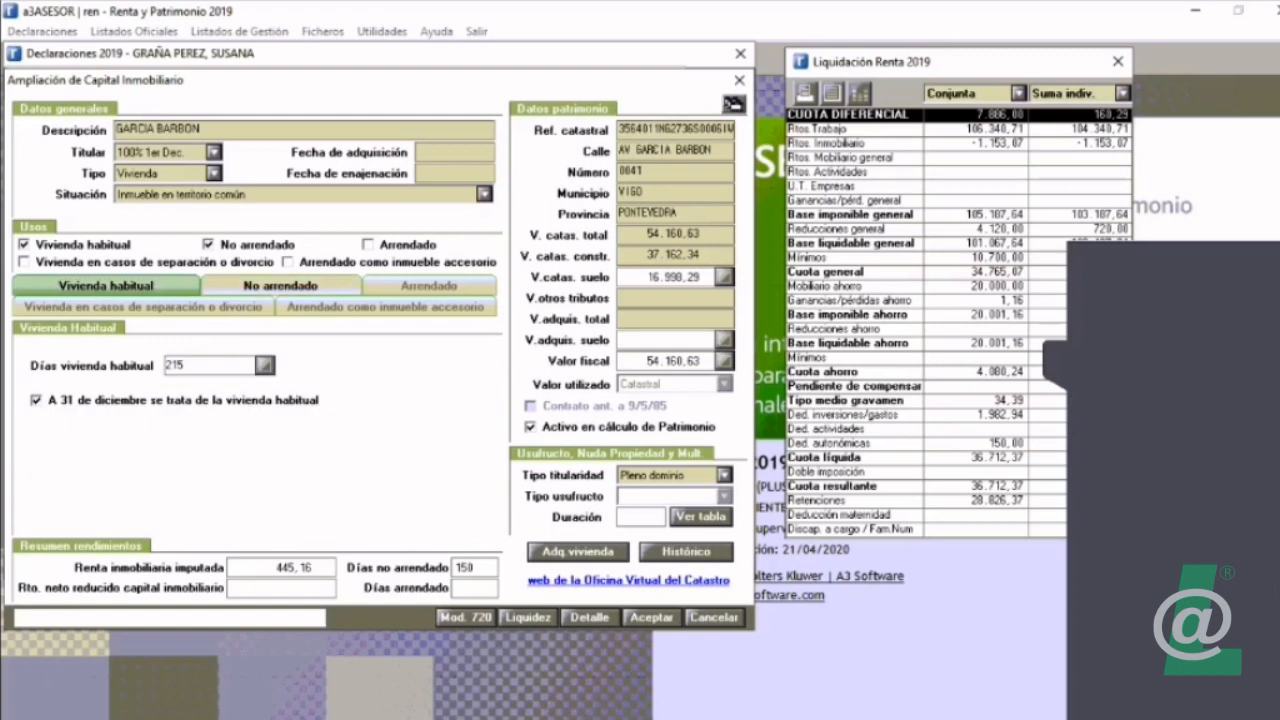
pyautogui.click(281, 286)
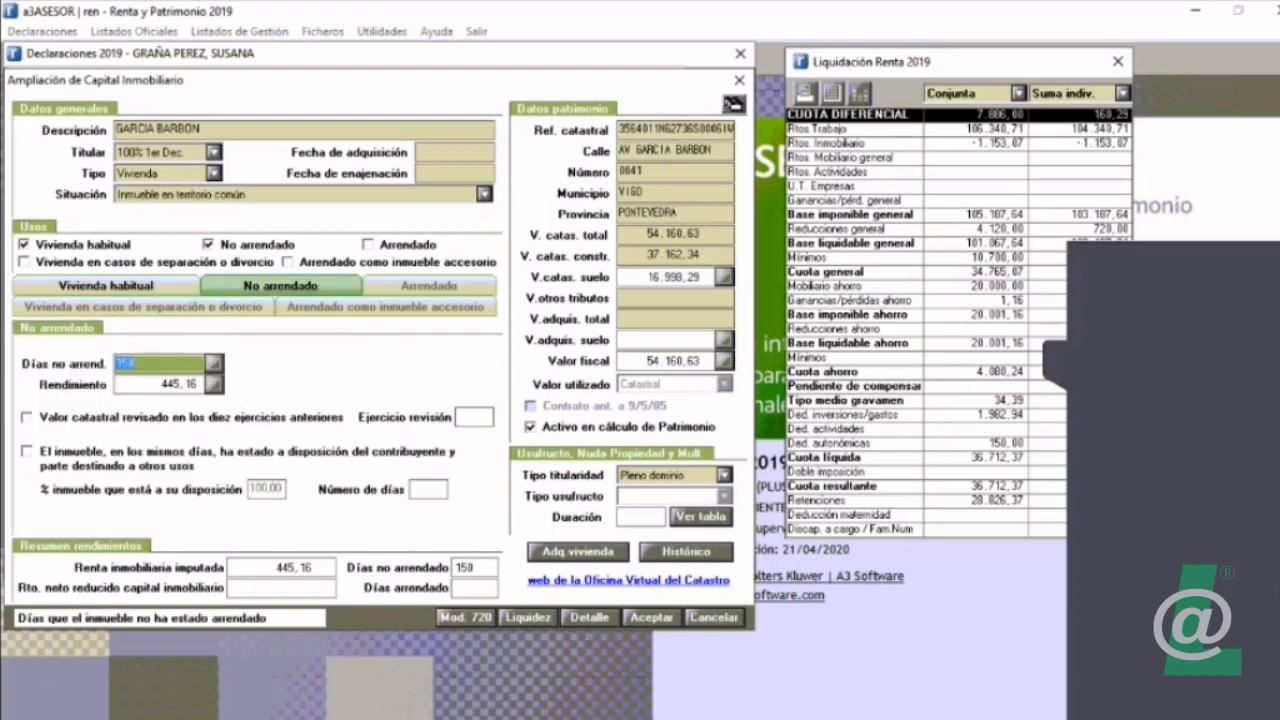
pyautogui.click(106, 286)
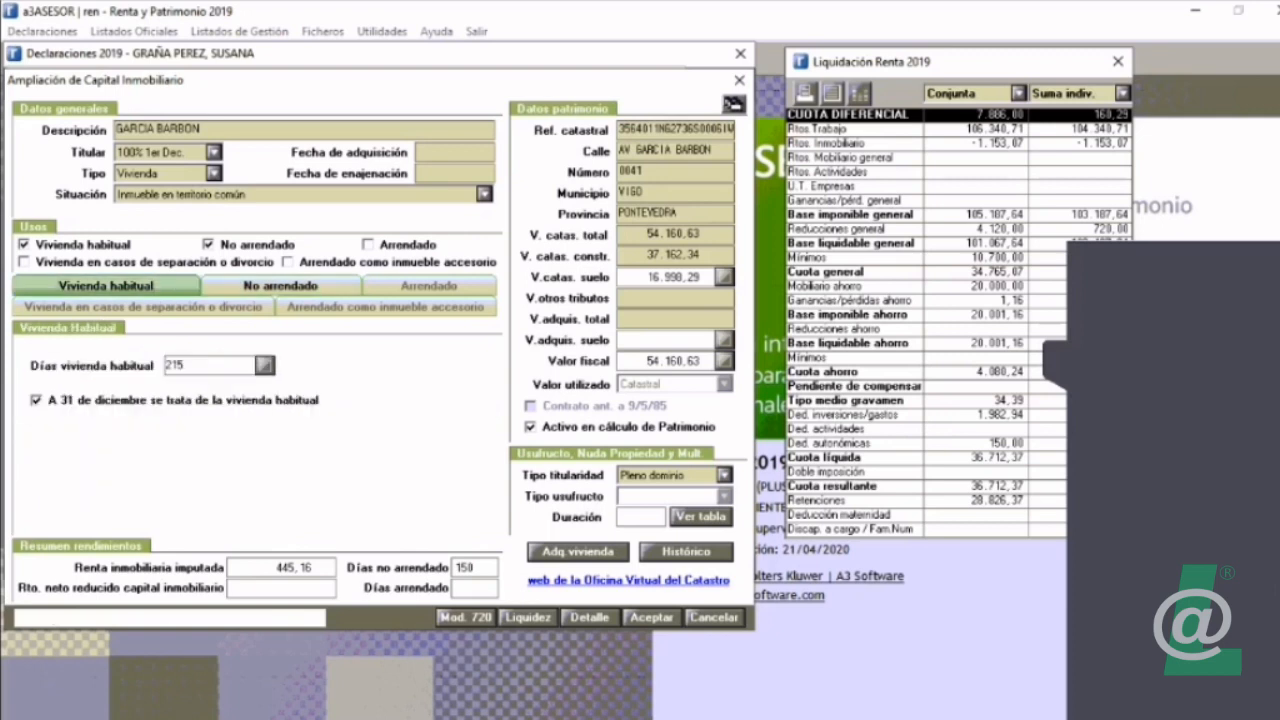
# Step: Try to assign 300 days to both the Vivienda habitual and No arrendado uses of the property
pyautogui.click(264, 366)
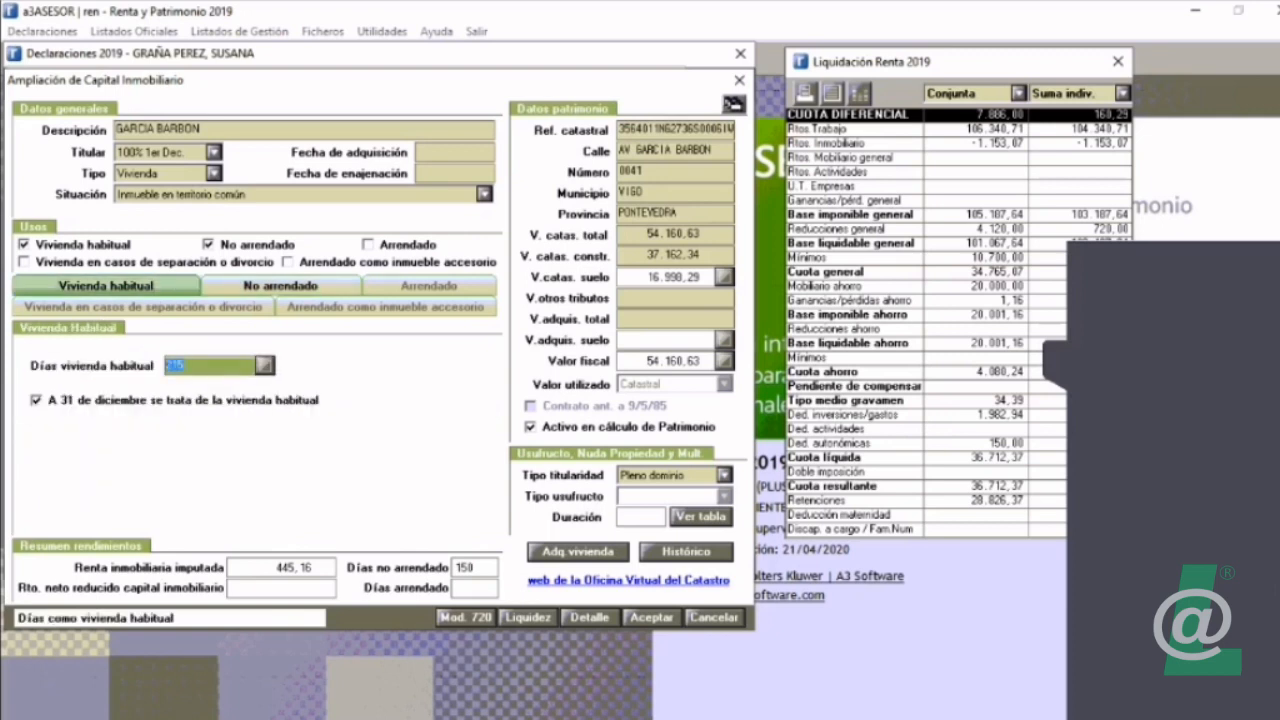
pyautogui.write('365')
pyautogui.click(281, 286)
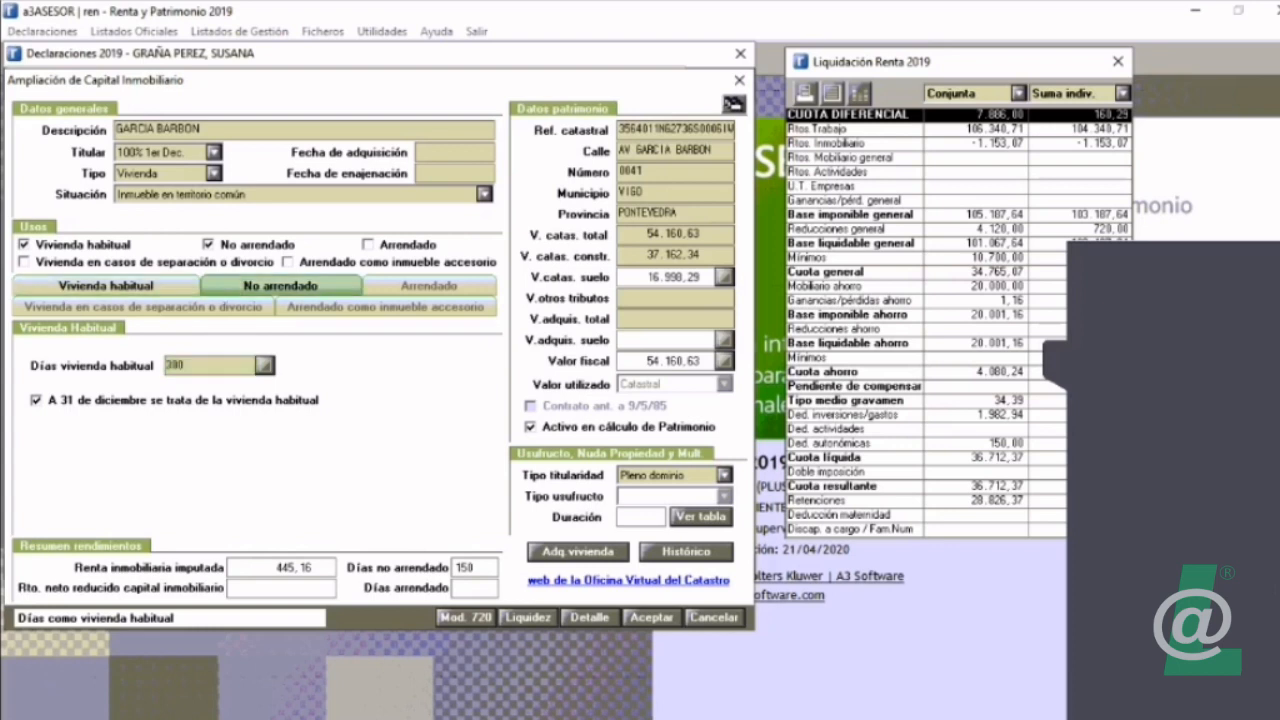
pyautogui.write('300')
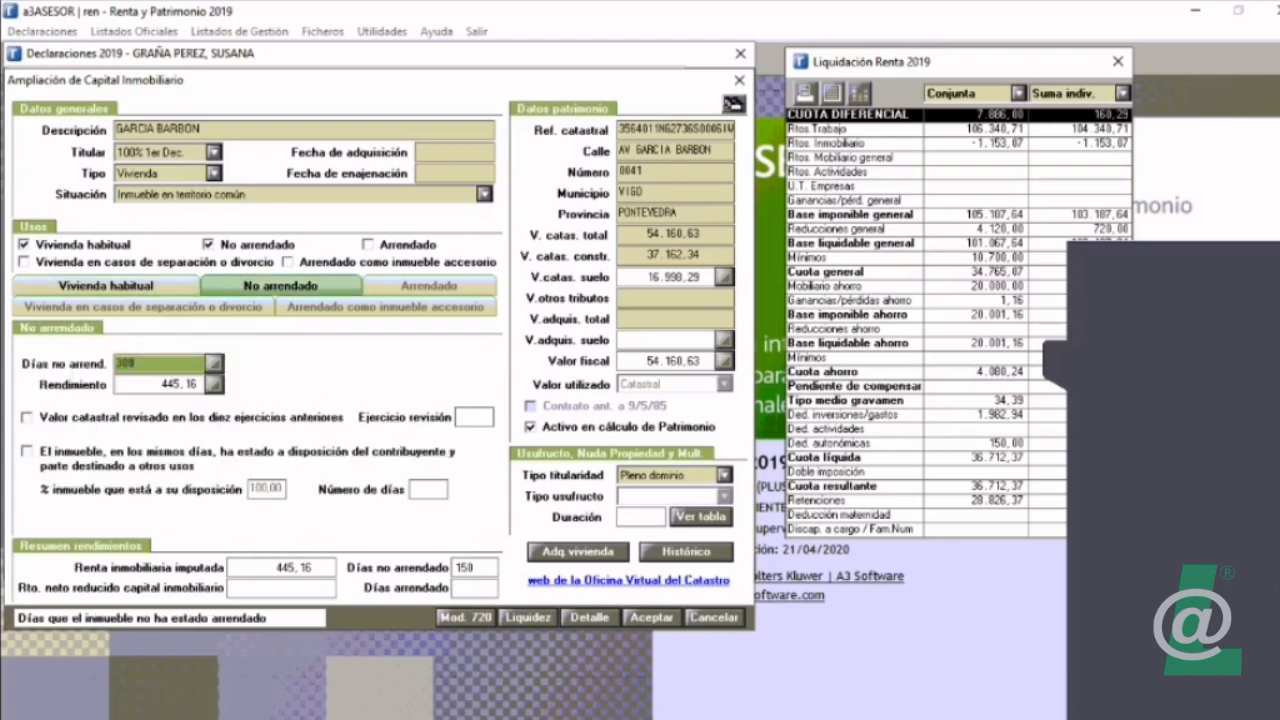
pyautogui.click(106, 286)
pyautogui.click(281, 286)
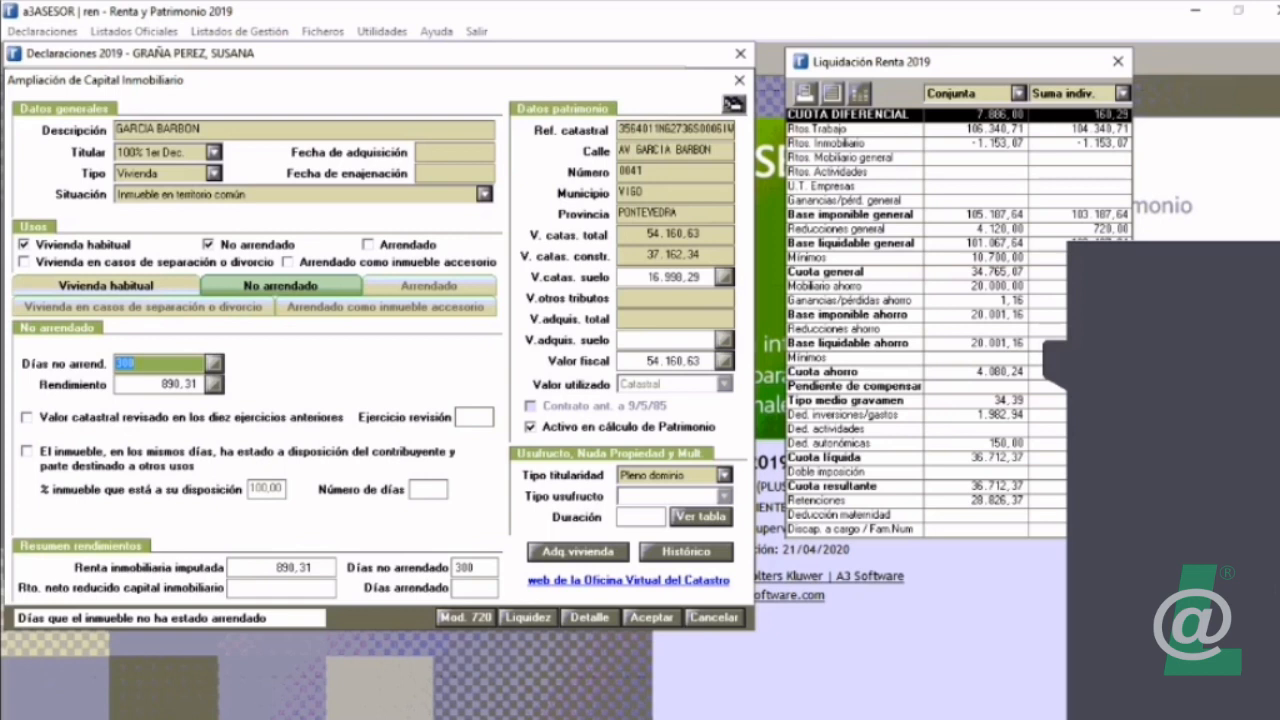
pyautogui.click(106, 286)
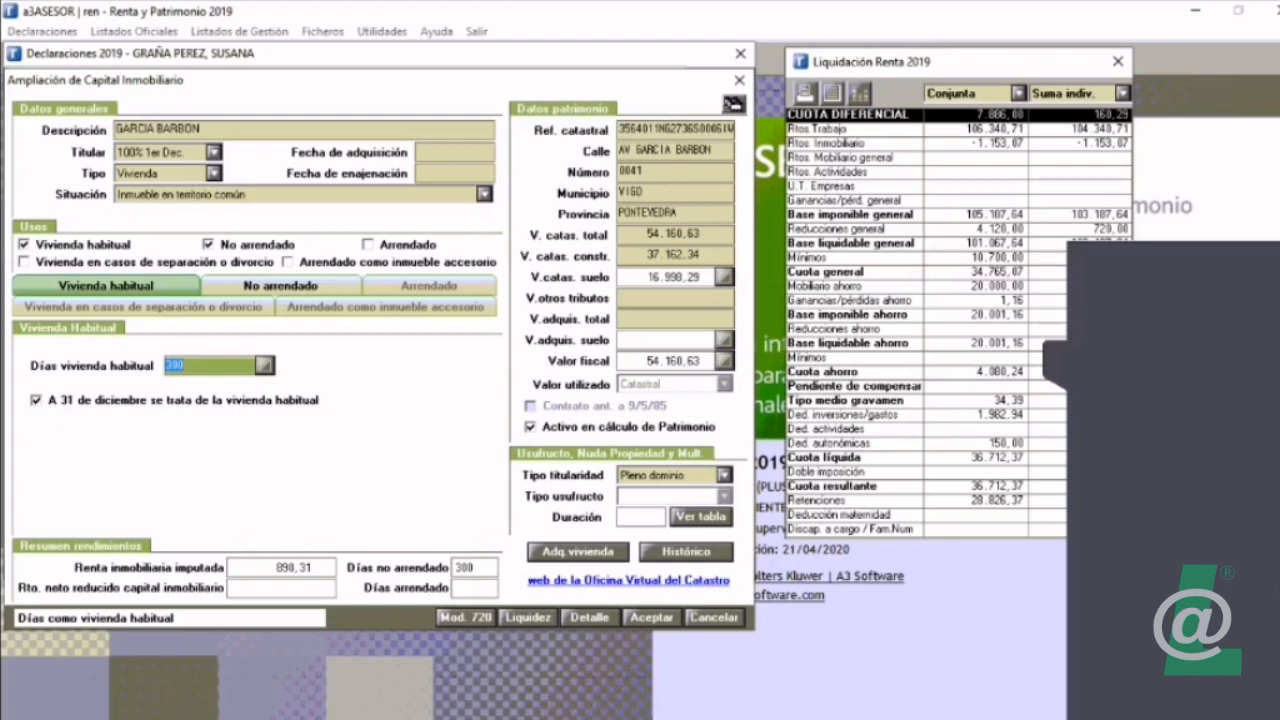
pyautogui.press('Return')
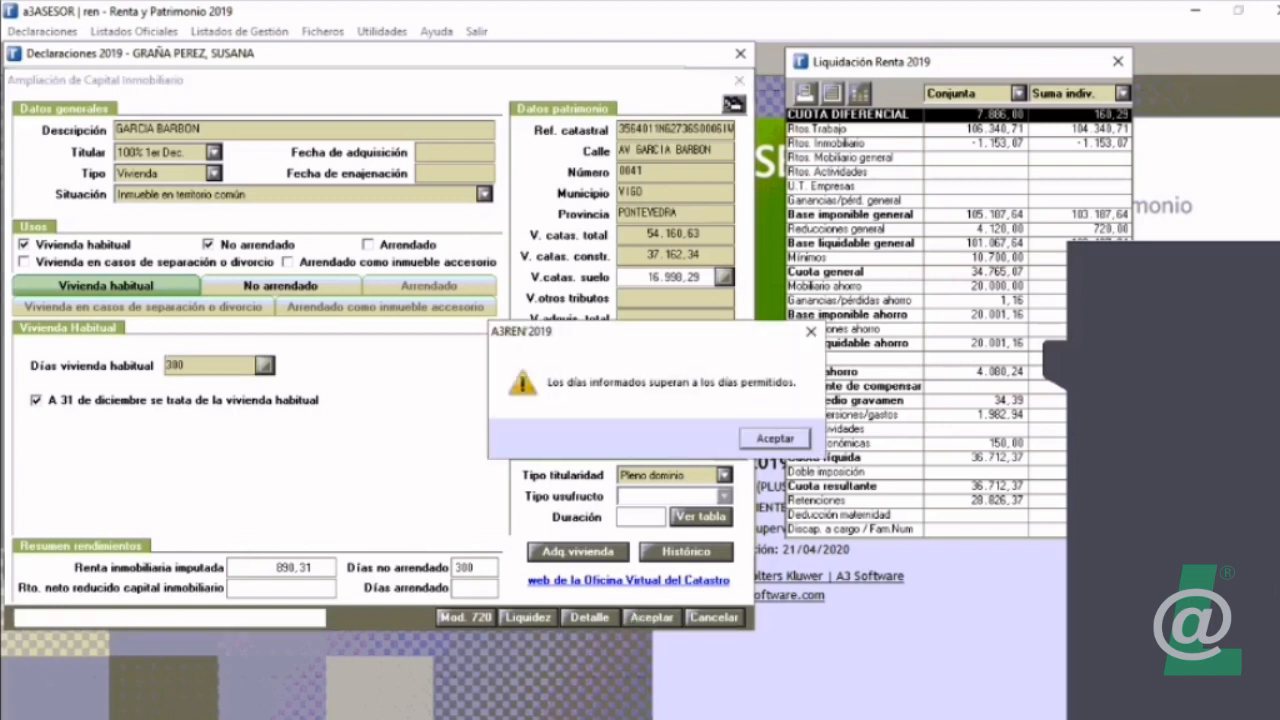
pyautogui.press('Return')
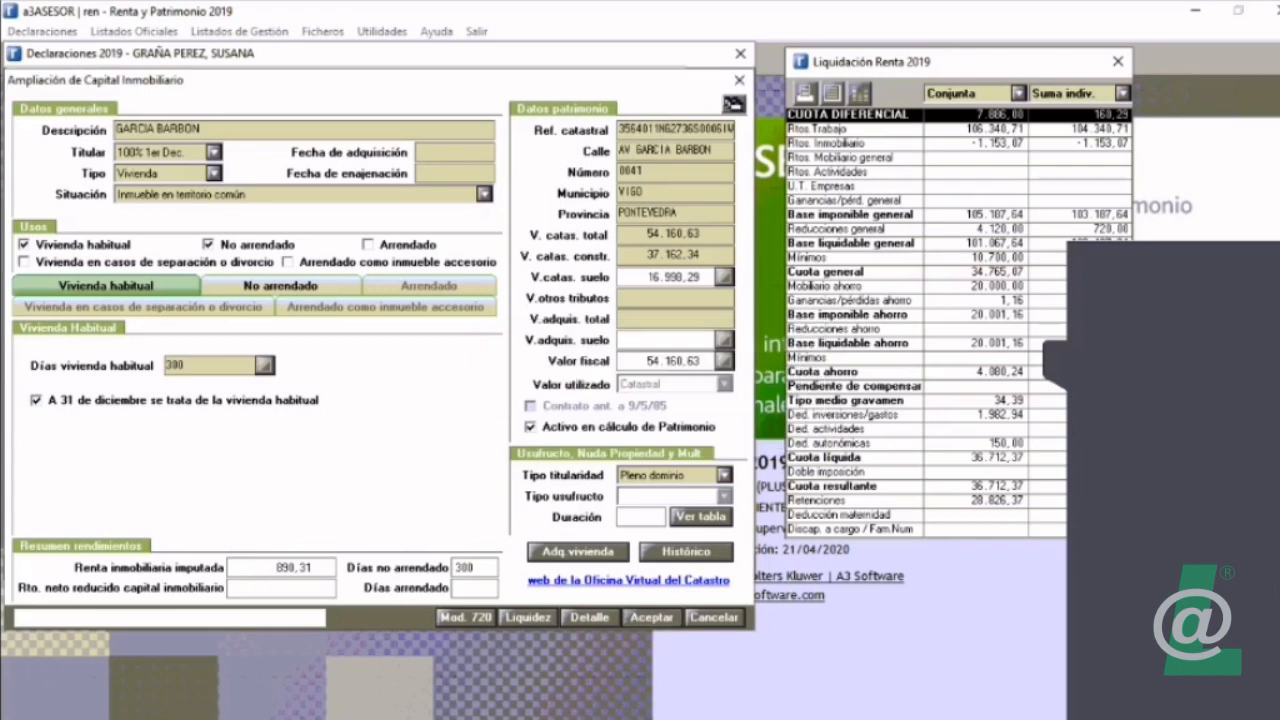
# Step: Assign 100 days to both the Vivienda habitual and No arrendado uses, and accept the property's changes
pyautogui.click(208, 366)
pyautogui.write('180')
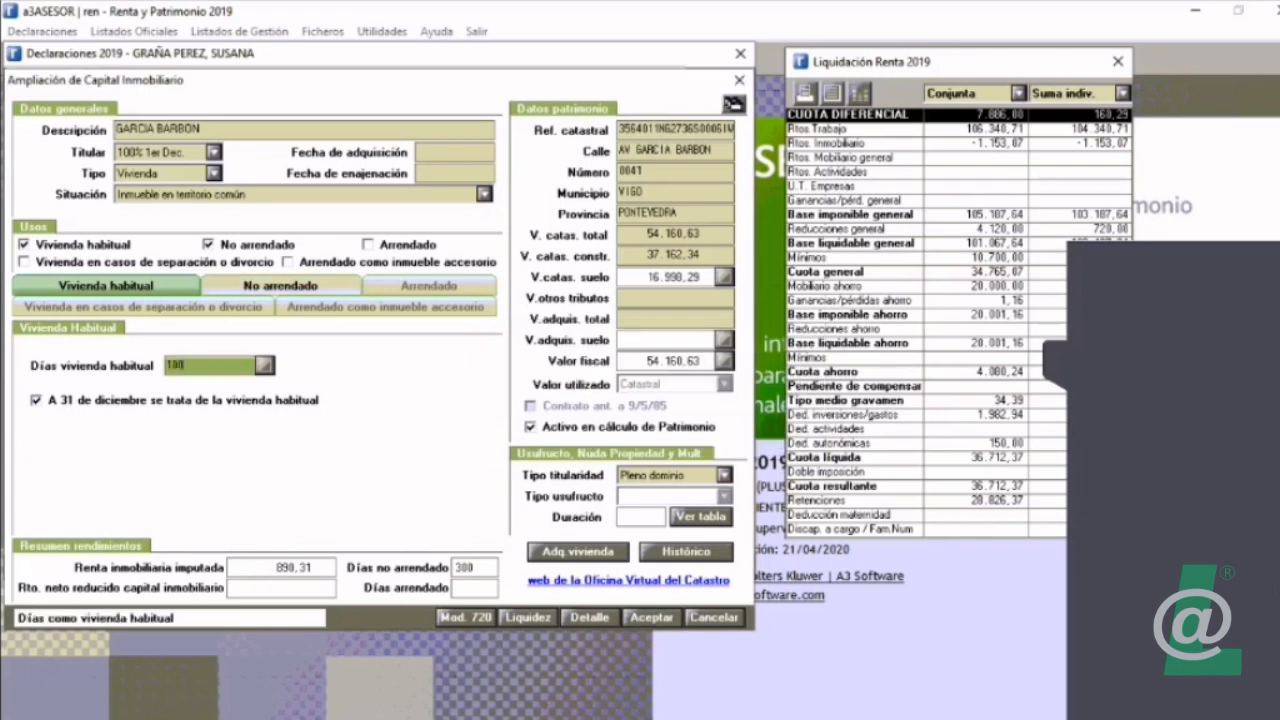
pyautogui.click(281, 286)
pyautogui.write('180')
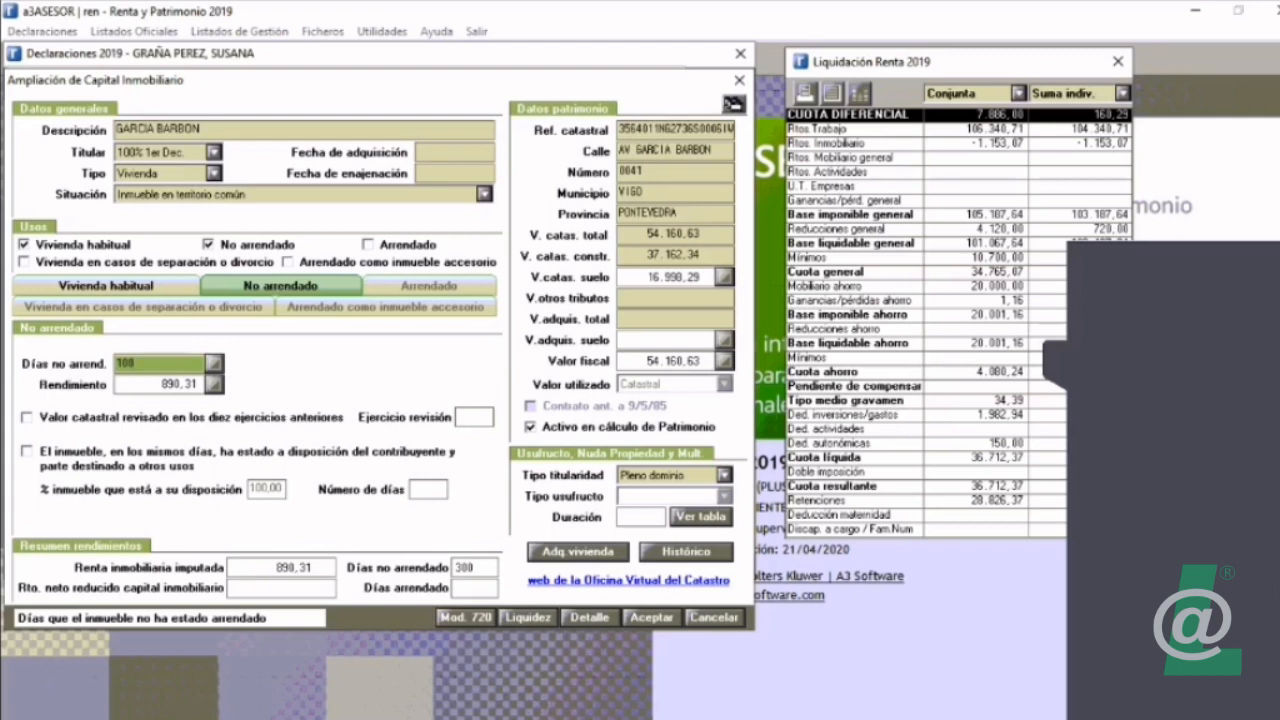
pyautogui.press('Return')
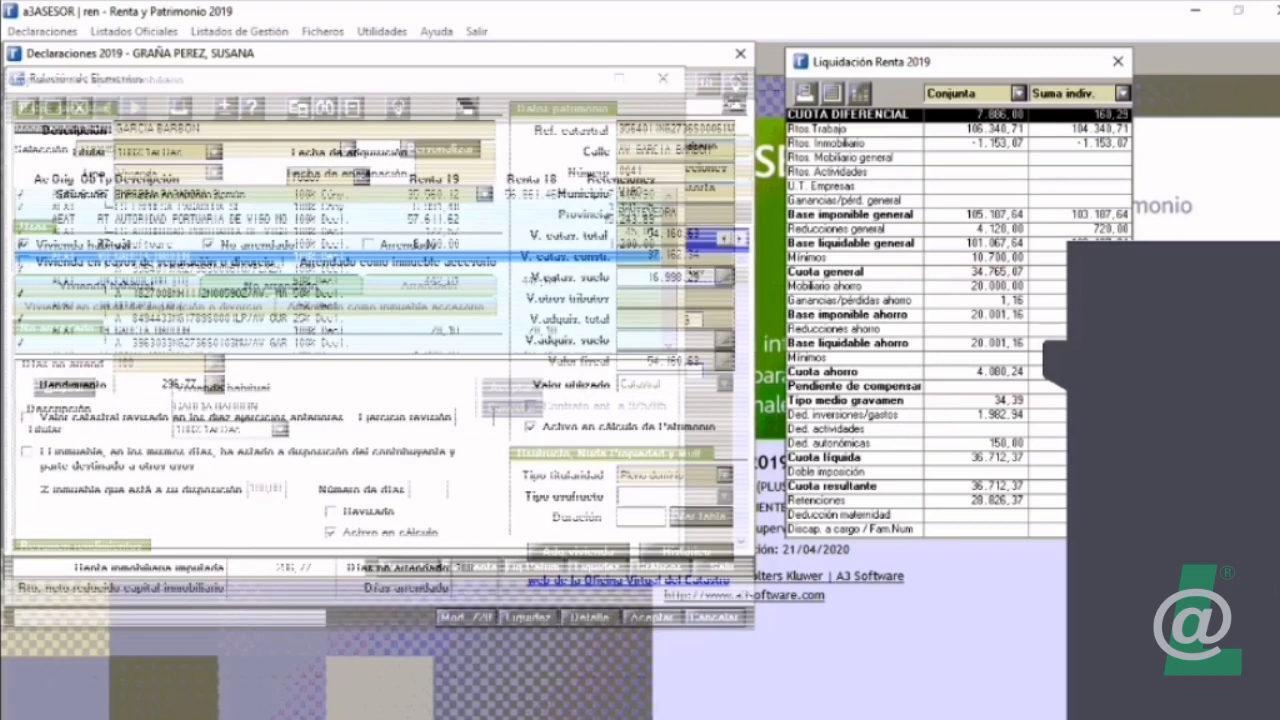
# Step: Reopen the property, set its Vivienda habitual days to 265, and check the days assigned to the No arrendado use
pyautogui.doubleClick(152, 256)
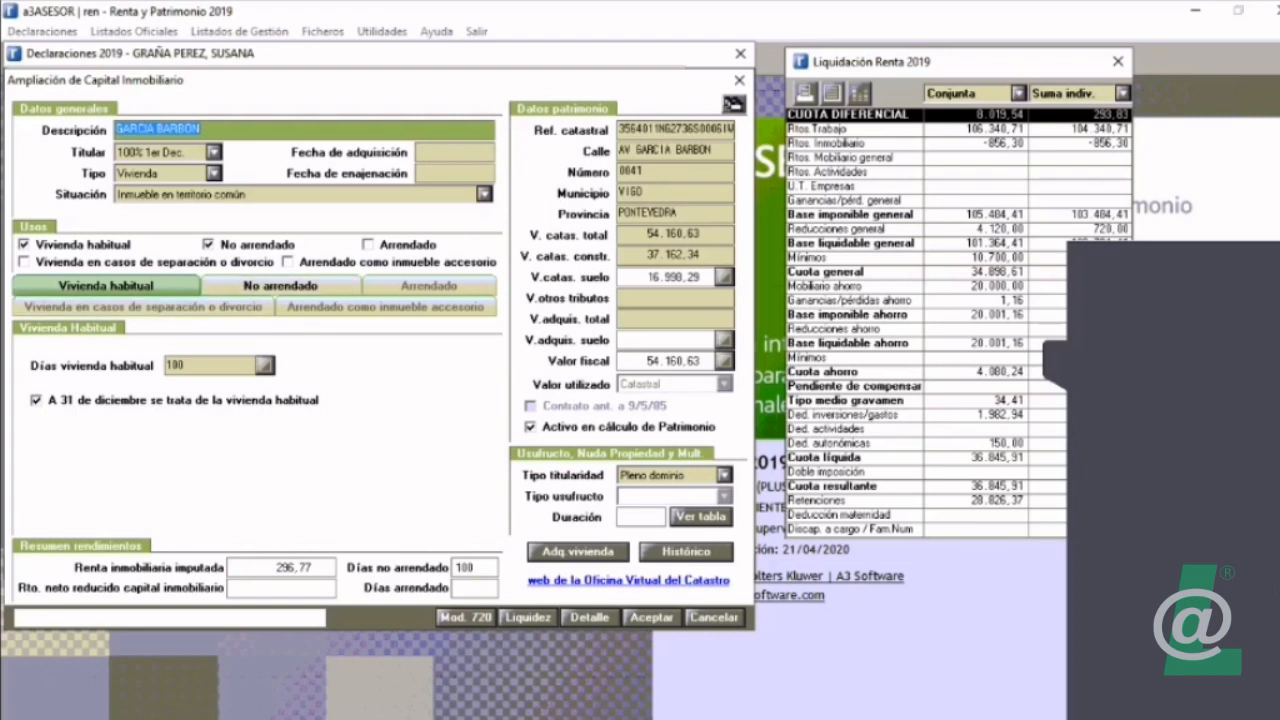
pyautogui.click(208, 366)
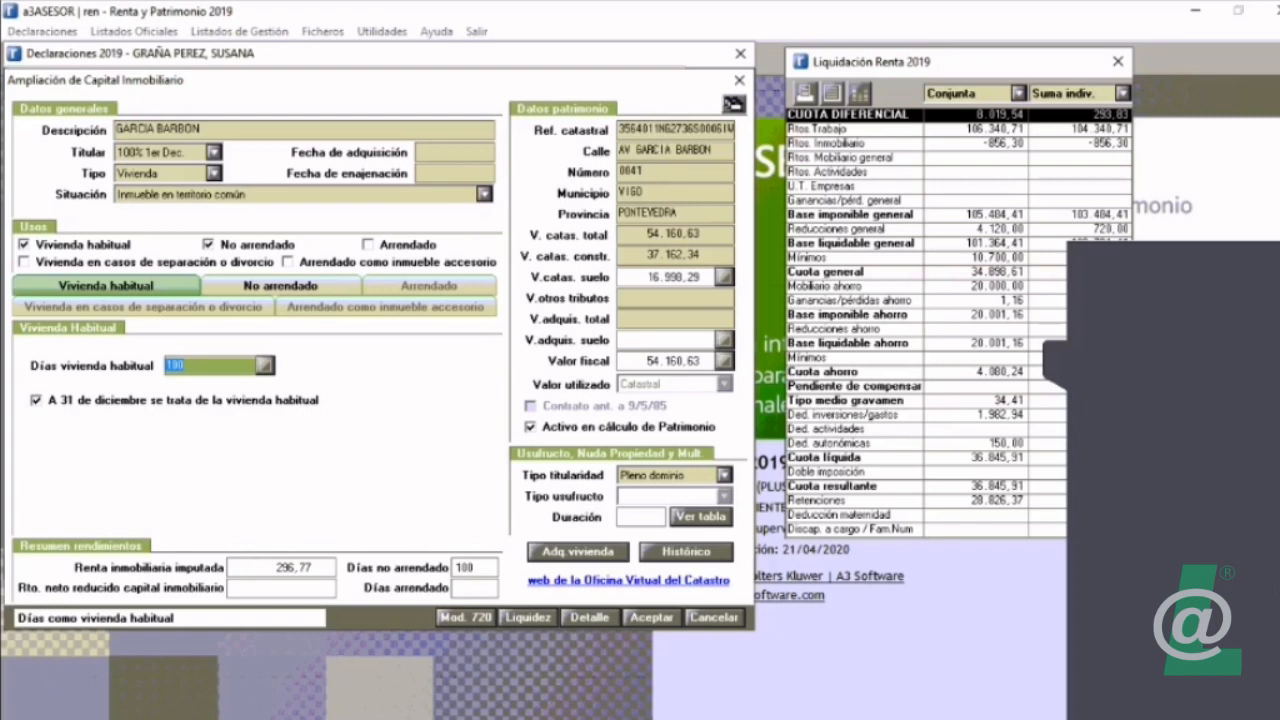
pyautogui.write('265')
pyautogui.press('Return')
pyautogui.click(281, 286)
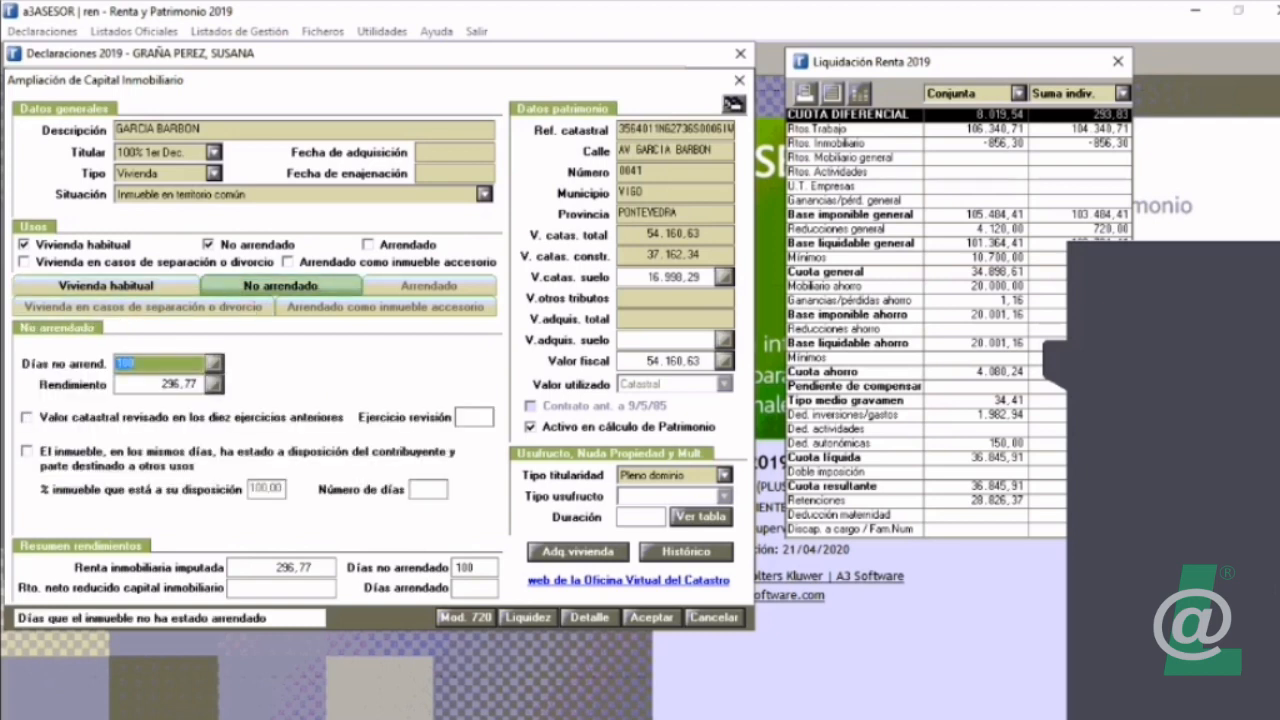
pyautogui.click(106, 286)
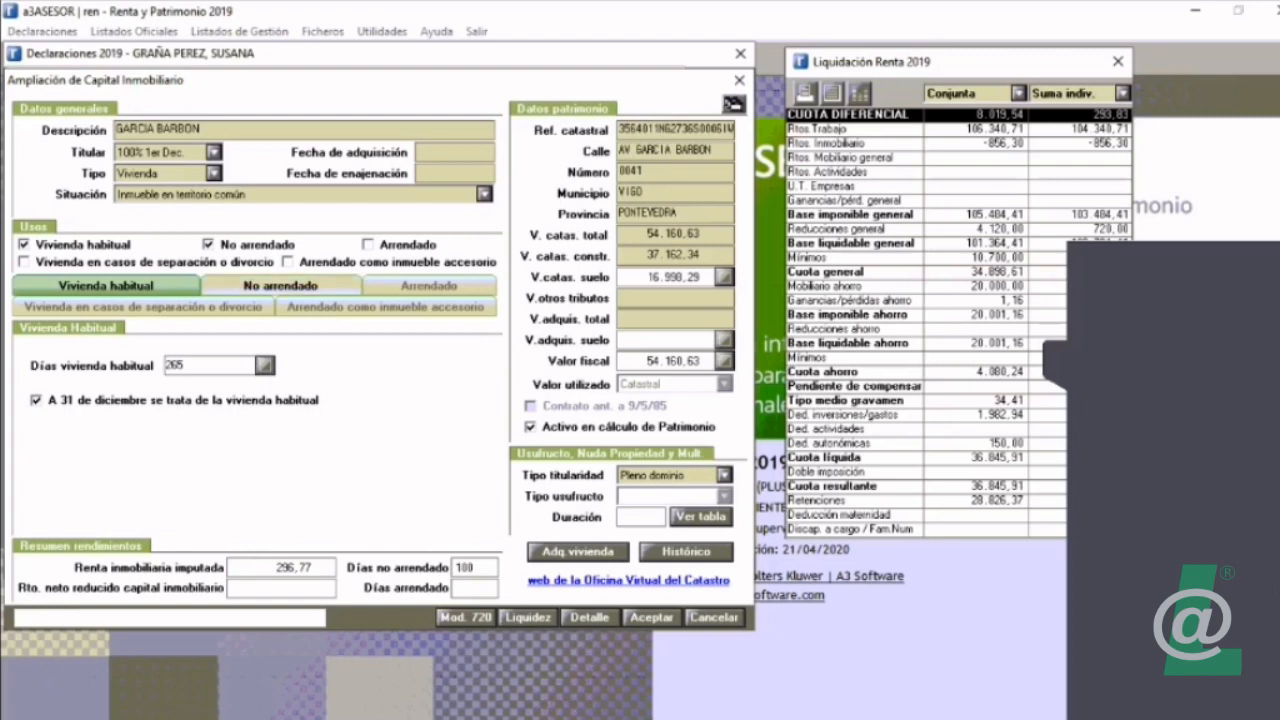
# Step: Try adding the Arrendado use with 200 rented days, compare the days of all three uses, and remove it again
pyautogui.click(368, 245)
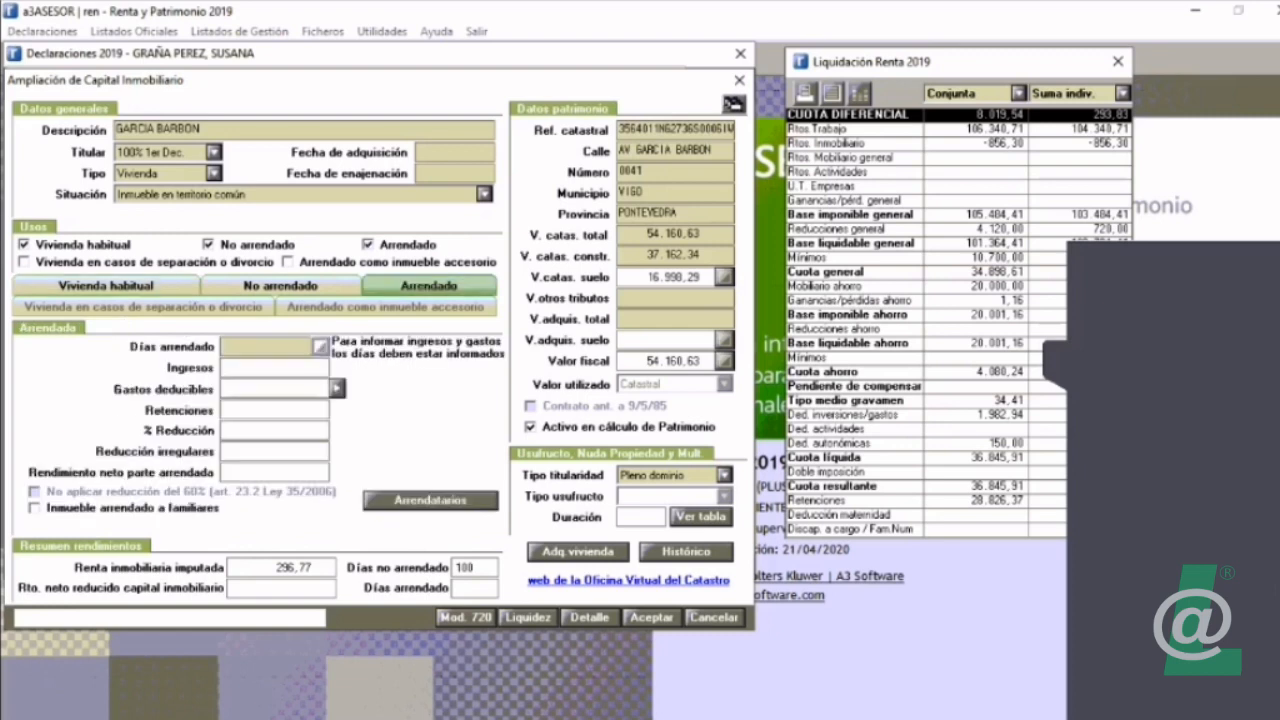
pyautogui.click(266, 347)
pyautogui.write('200')
pyautogui.click(281, 286)
pyautogui.click(106, 286)
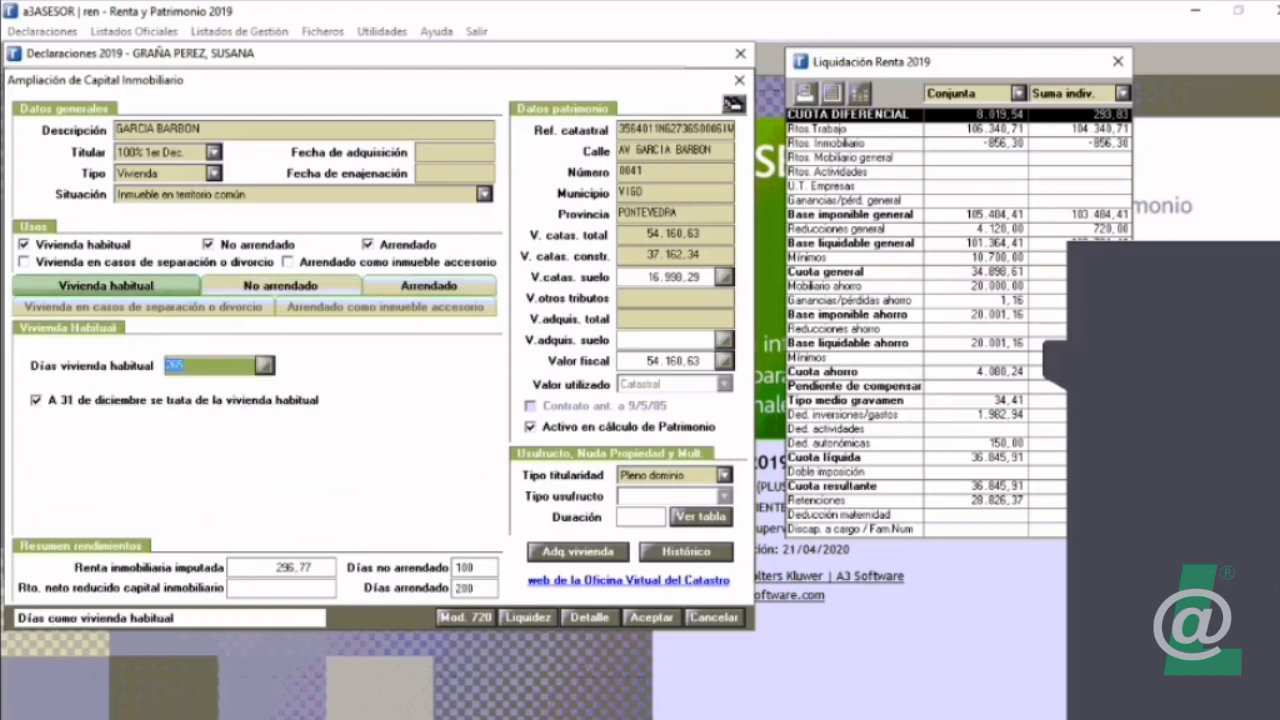
pyautogui.click(281, 286)
pyautogui.click(429, 286)
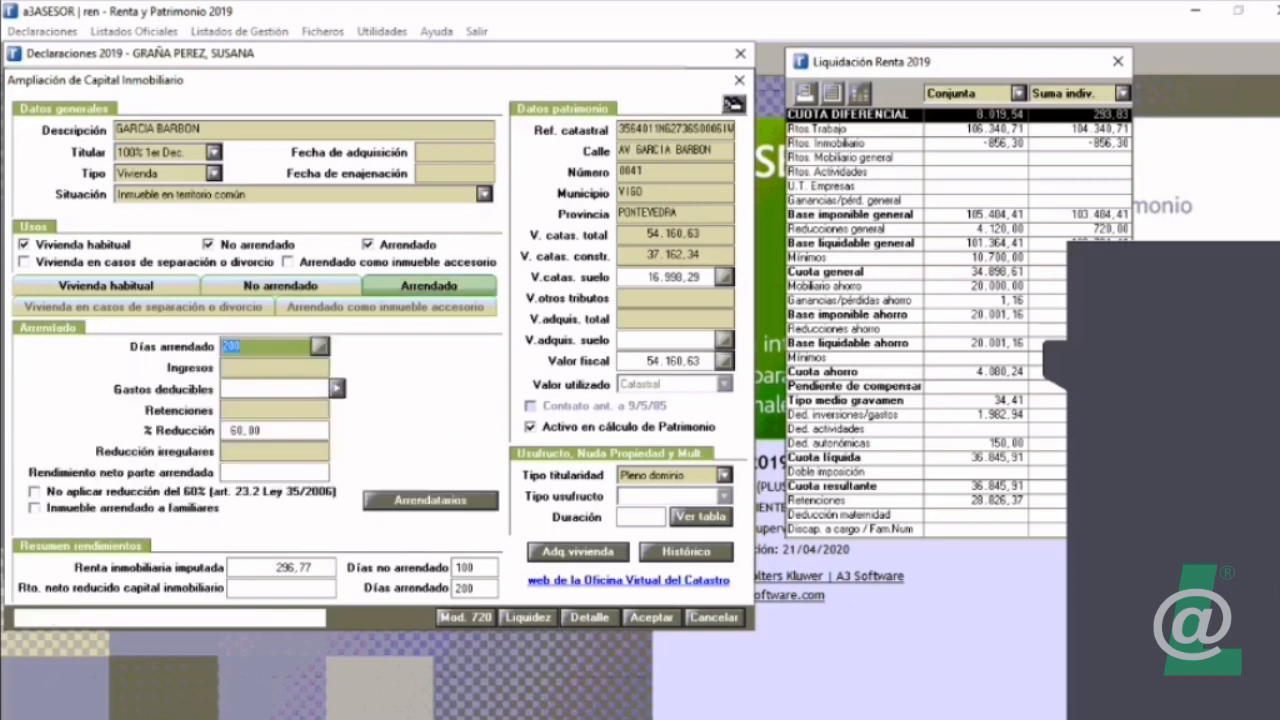
pyautogui.click(368, 245)
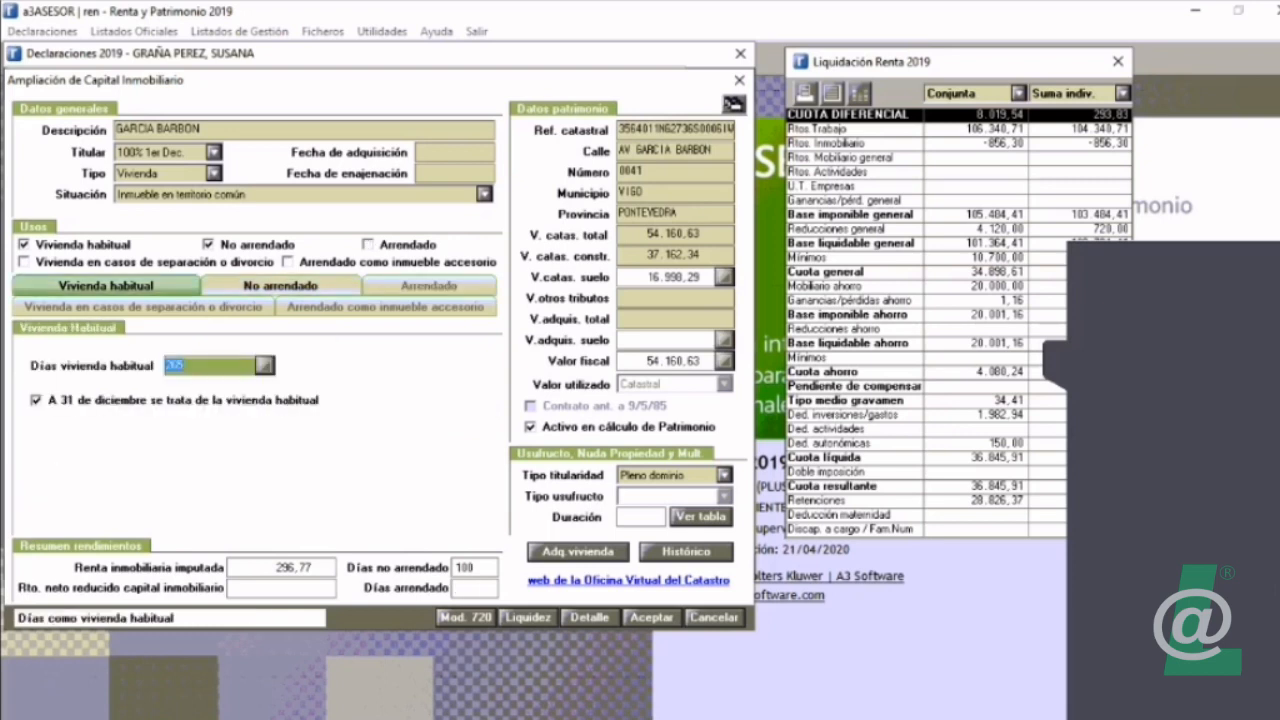
# Step: Enable the Arrendado use with 200 rented days and remove the No arrendado use from the property
pyautogui.click(281, 286)
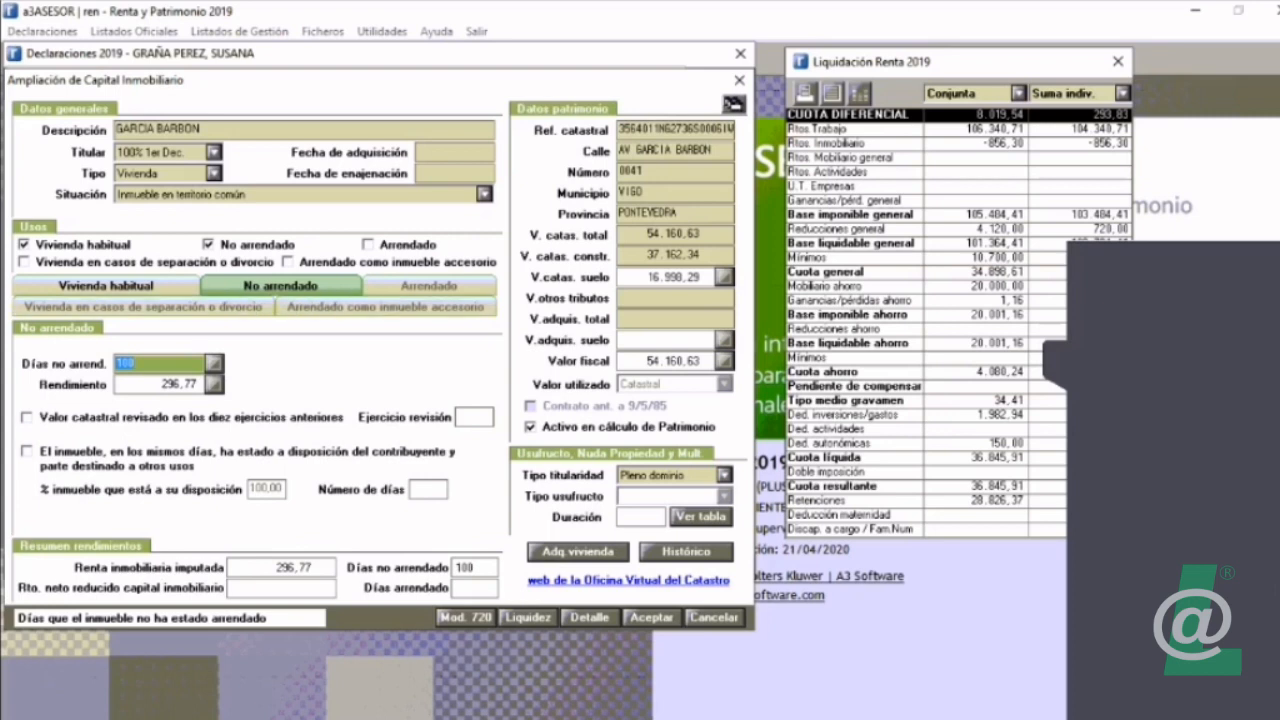
pyautogui.click(368, 245)
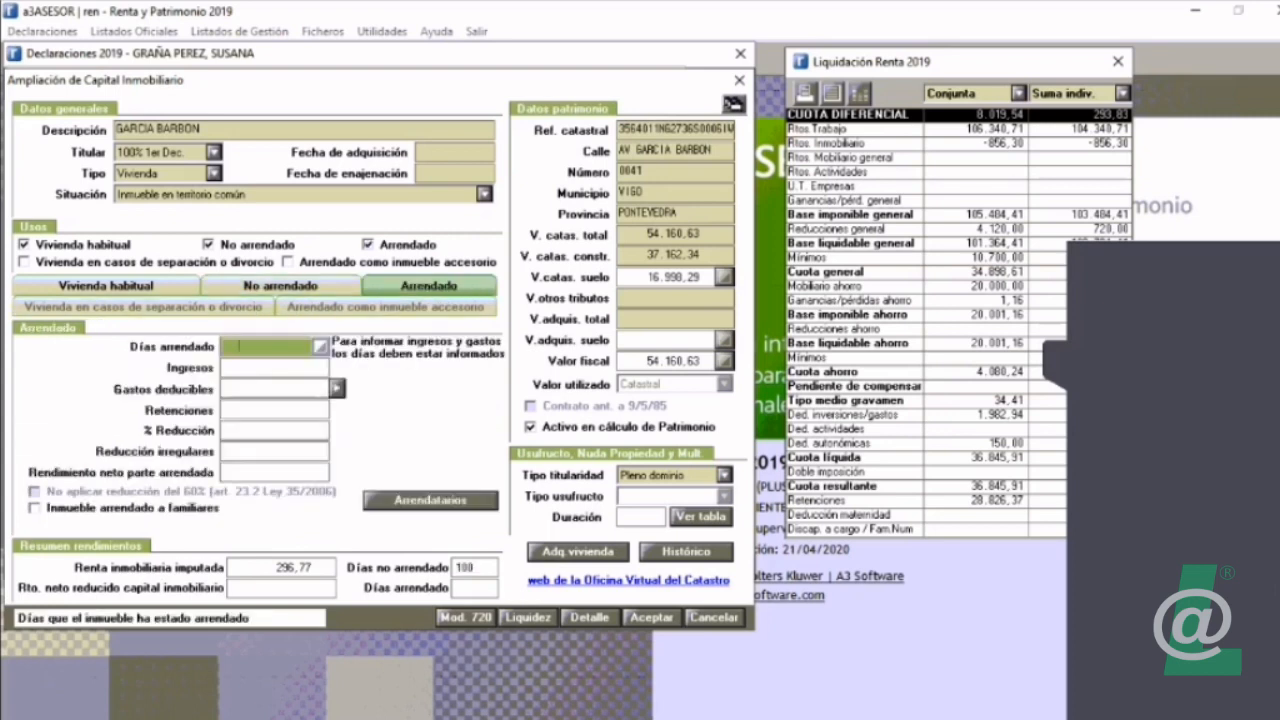
pyautogui.write('200')
pyautogui.press('Tab')
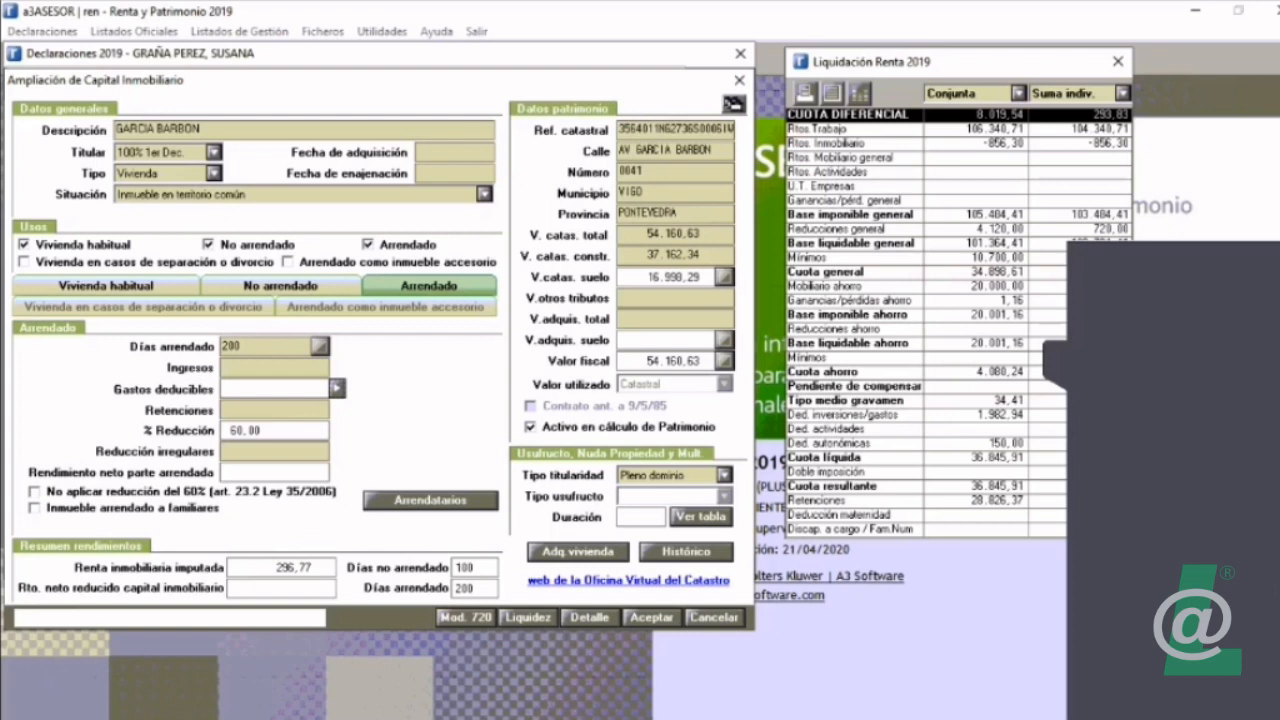
pyautogui.click(208, 245)
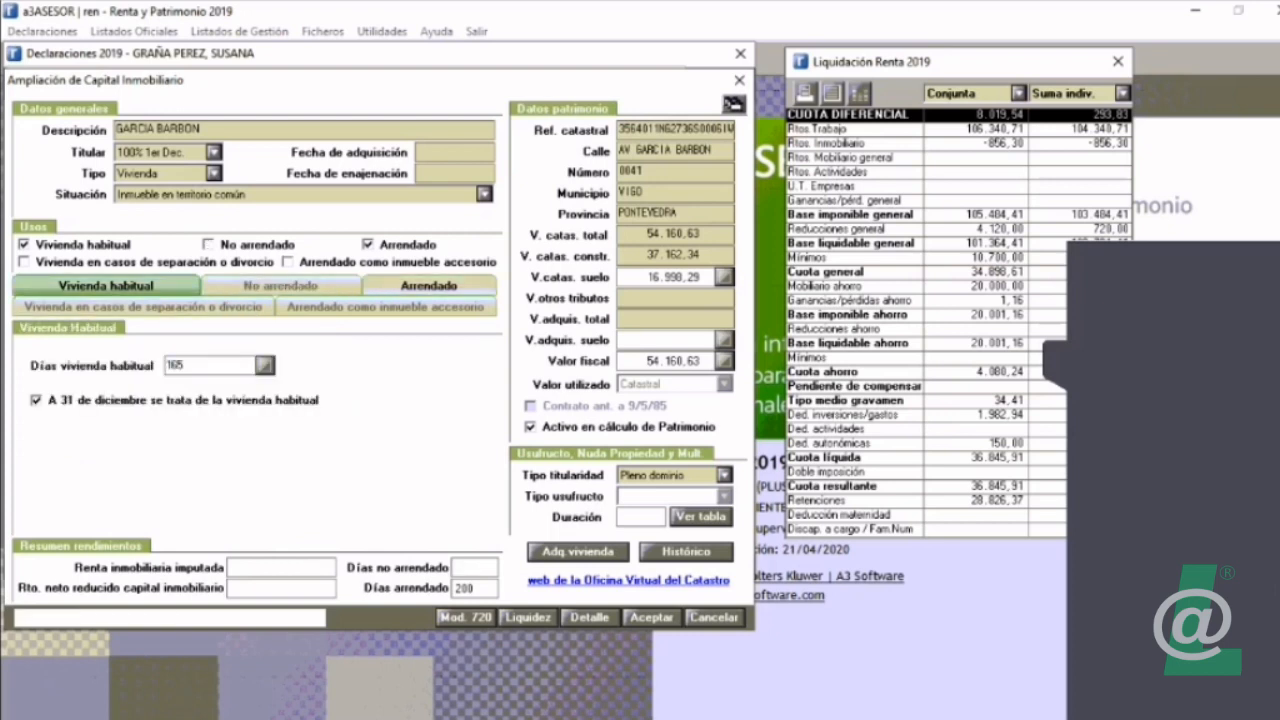
# Step: Enter deductible expenses for the rented use: 200,00 of interest and 400,00 of community expenses
pyautogui.click(429, 286)
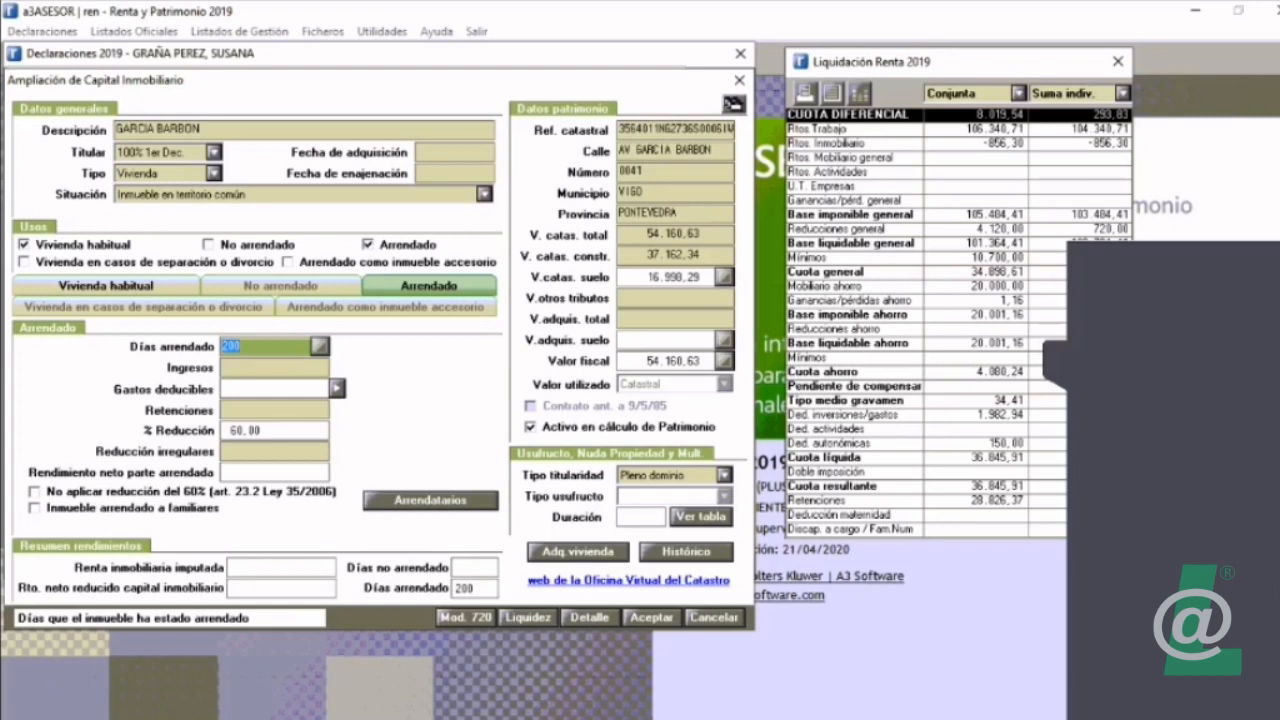
pyautogui.click(338, 389)
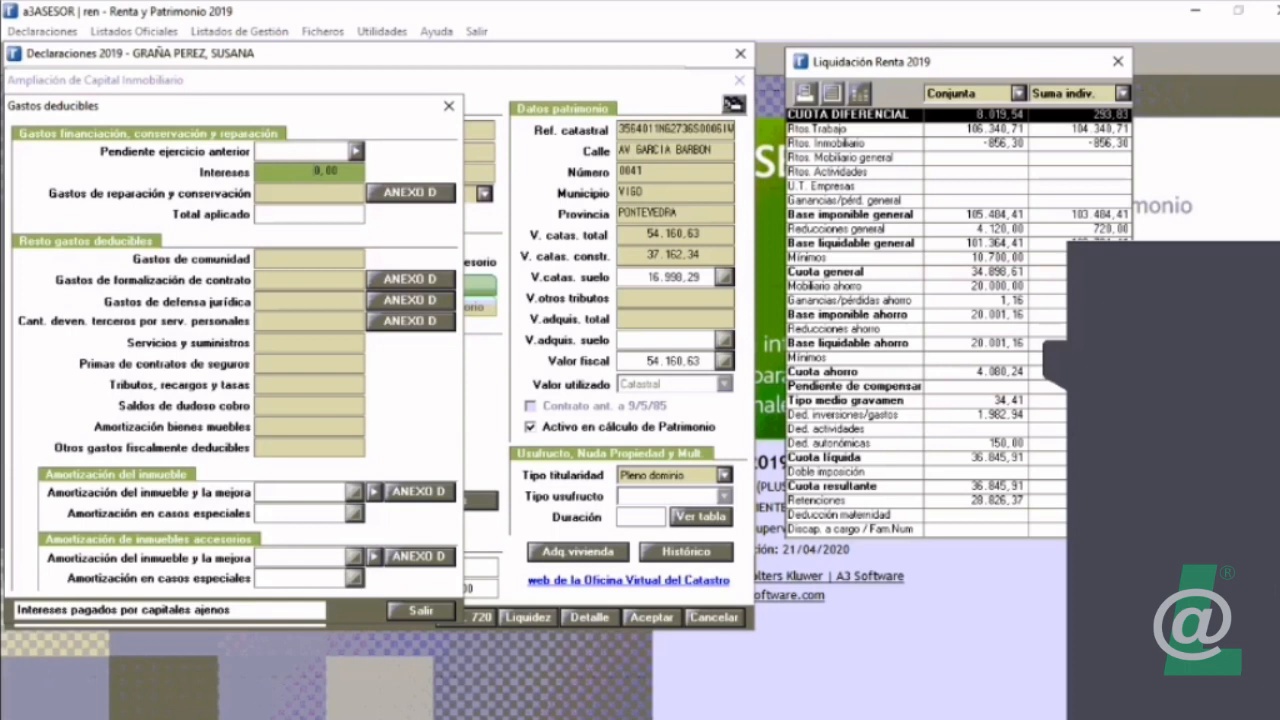
pyautogui.write('00')
pyautogui.click(309, 280)
pyautogui.click(309, 259)
pyautogui.write('200')
pyautogui.press('BackSpace')
pyautogui.press('BackSpace')
pyautogui.press('BackSpace')
pyautogui.write('400')
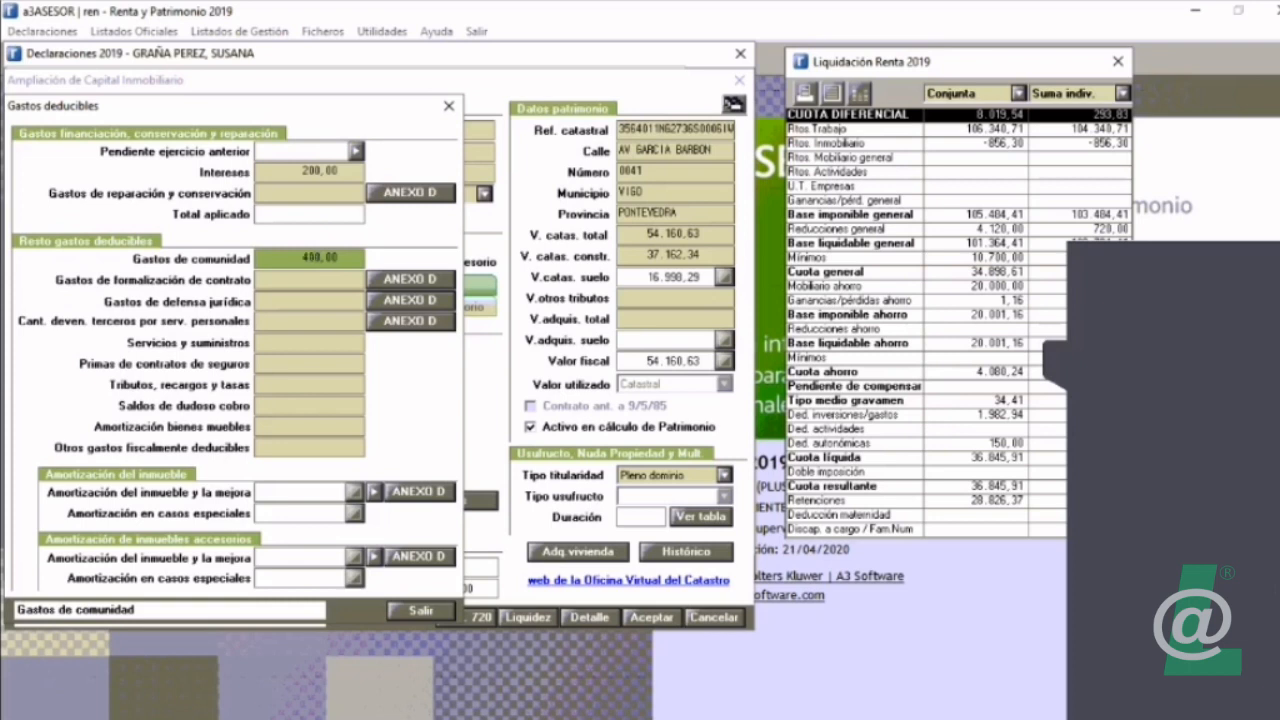
pyautogui.click(421, 611)
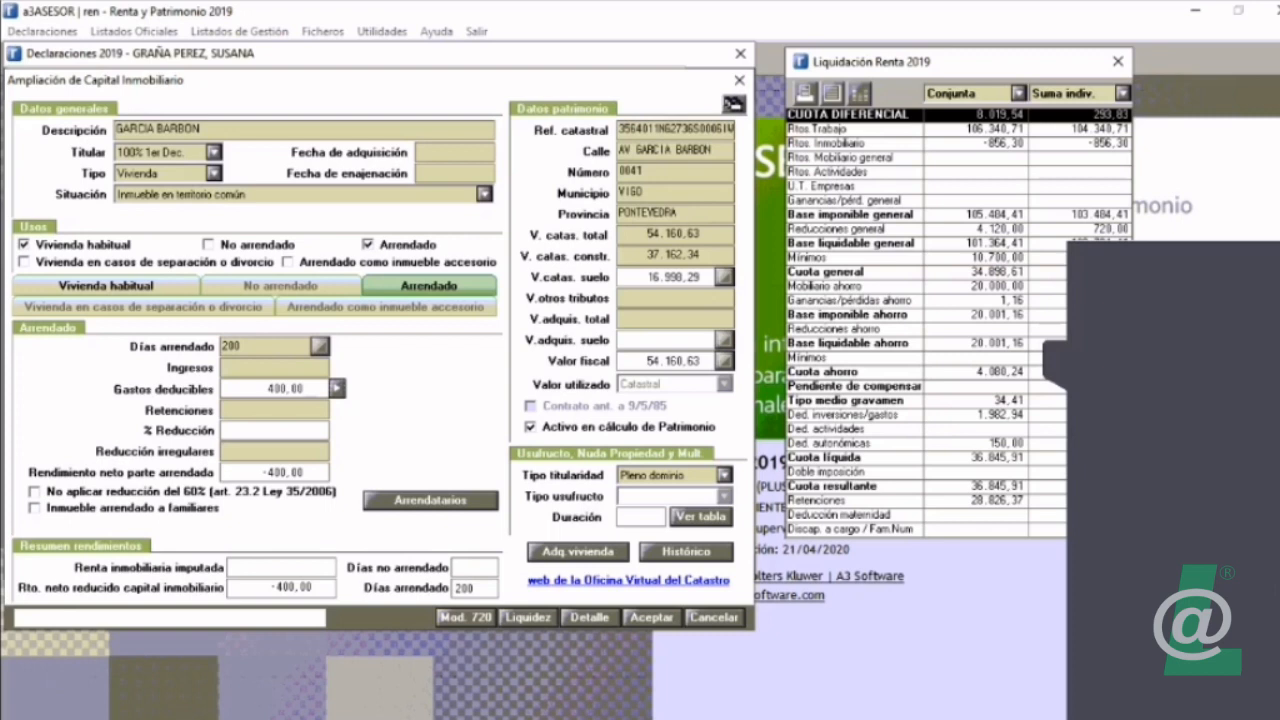
# Step: Set the property's rented days to 60
pyautogui.click(262, 347)
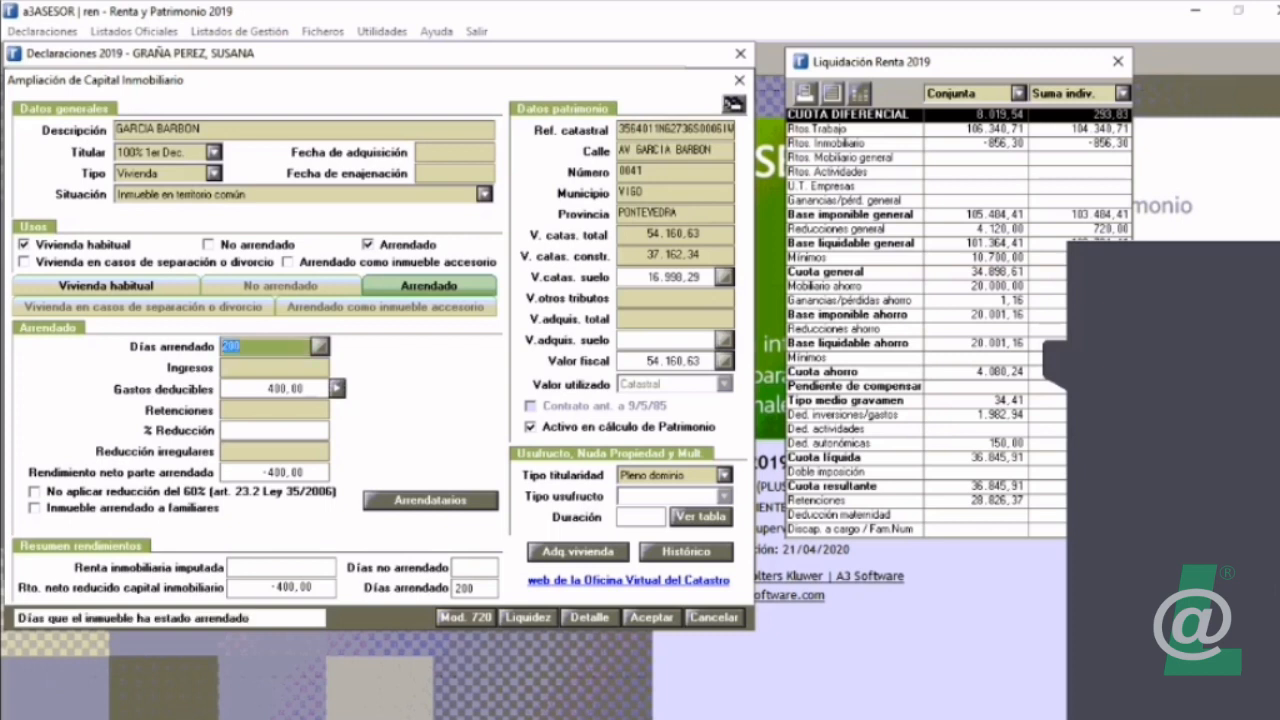
pyautogui.write('60')
pyautogui.press('Tab')
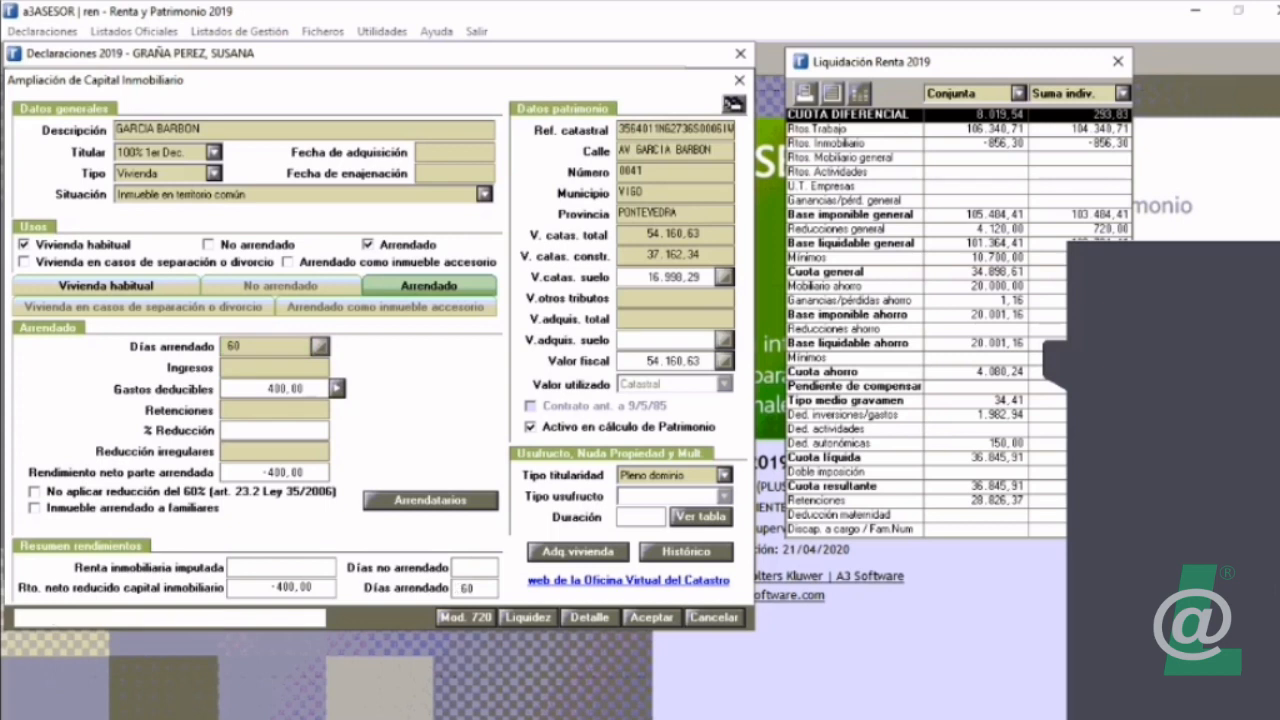
# Step: Examine the deductible expenses and the Anexo D details for repair and contract formalization costs, including the available concepts
pyautogui.click(337, 388)
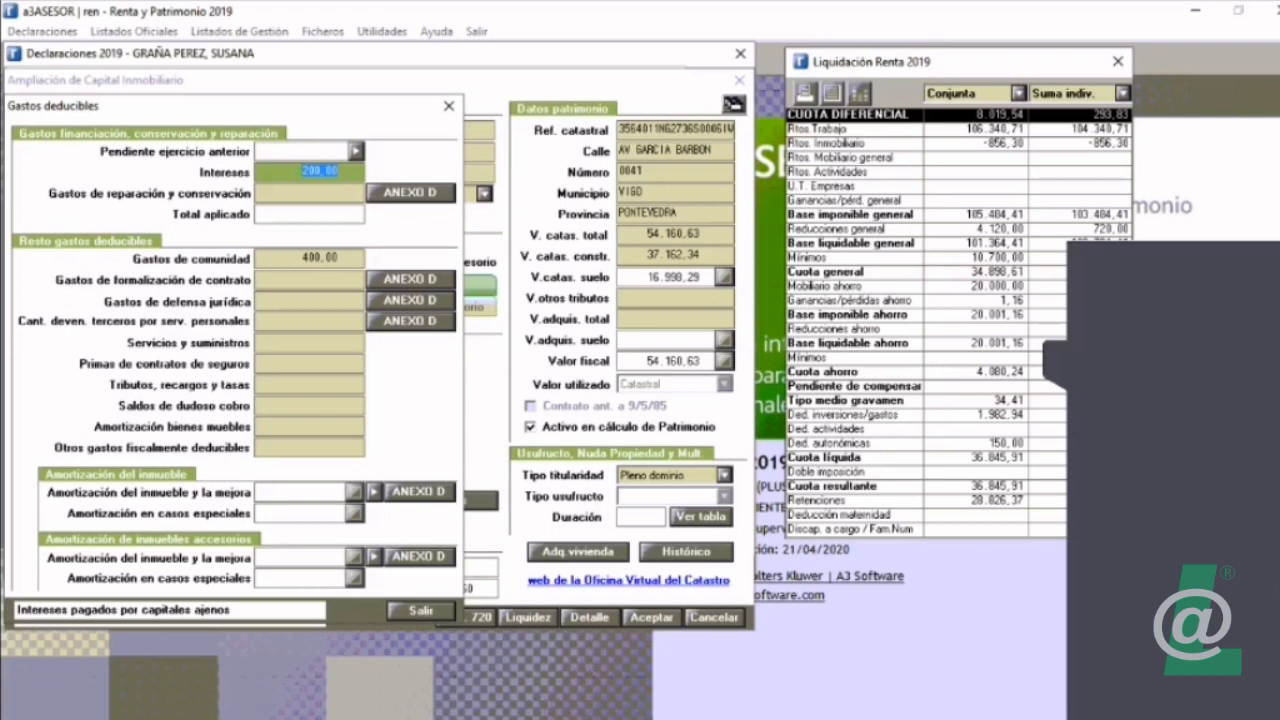
pyautogui.click(310, 258)
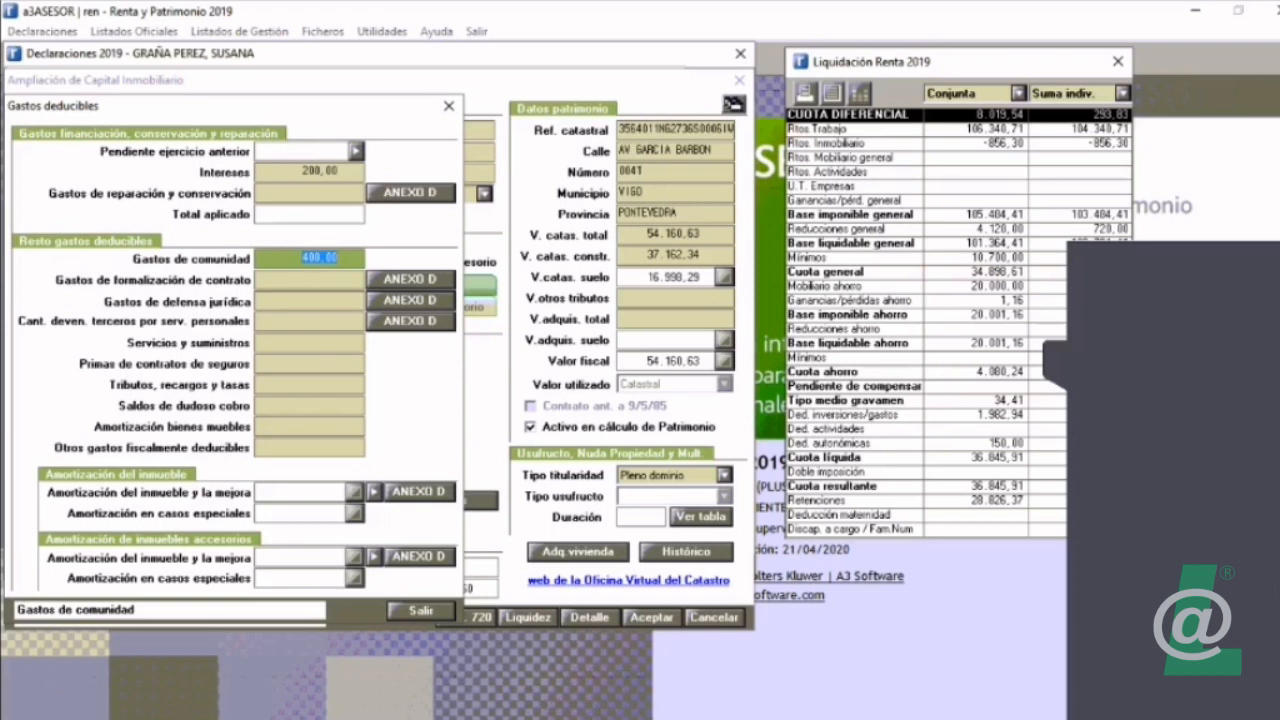
pyautogui.click(411, 193)
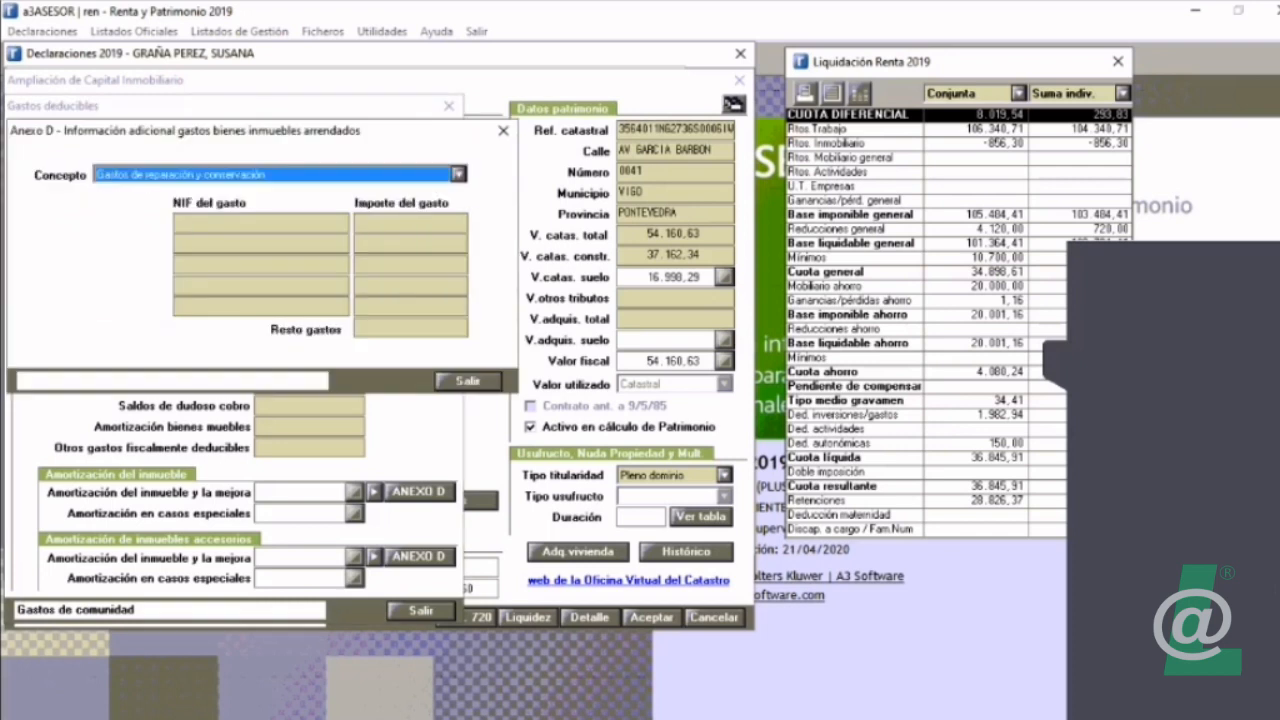
pyautogui.click(458, 174)
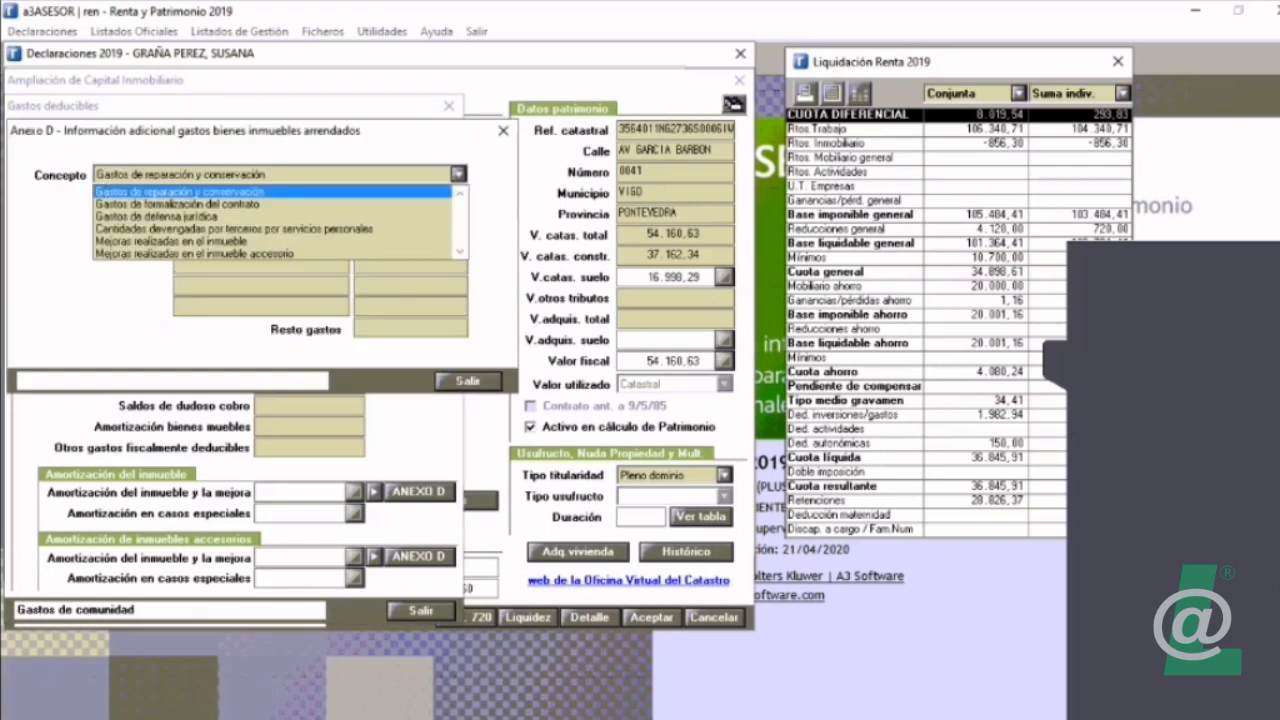
pyautogui.click(458, 174)
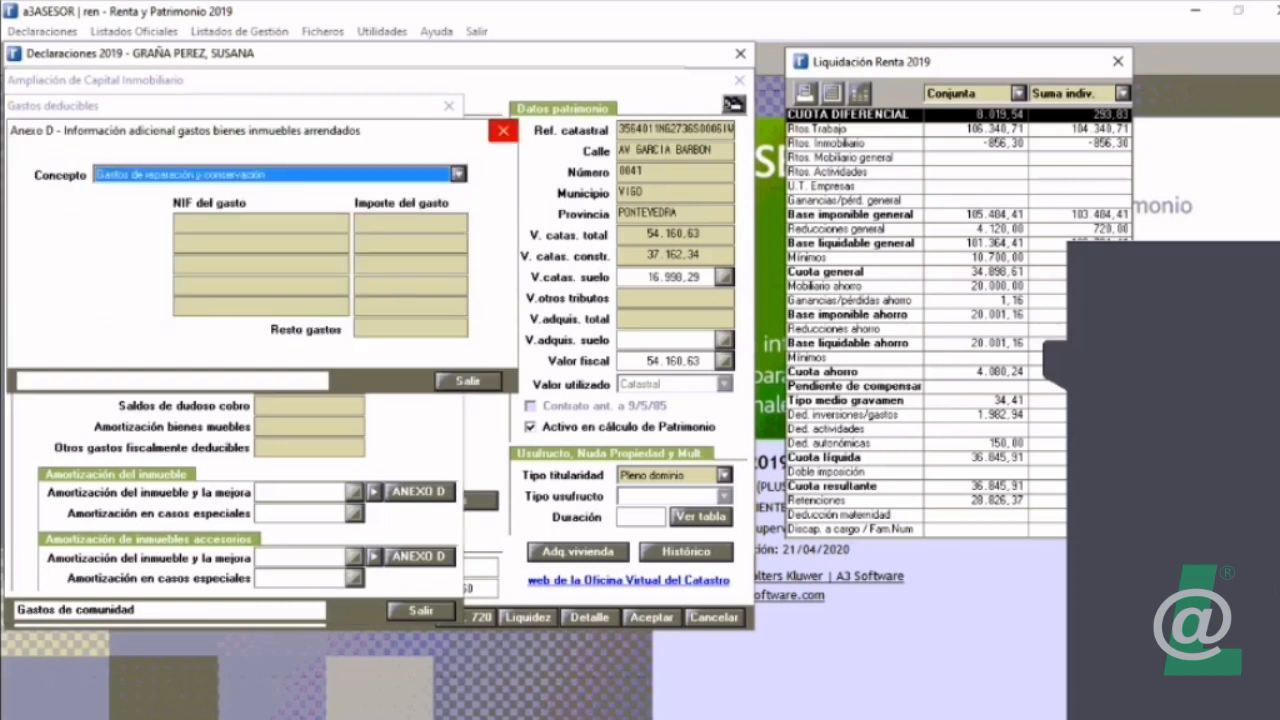
pyautogui.click(503, 130)
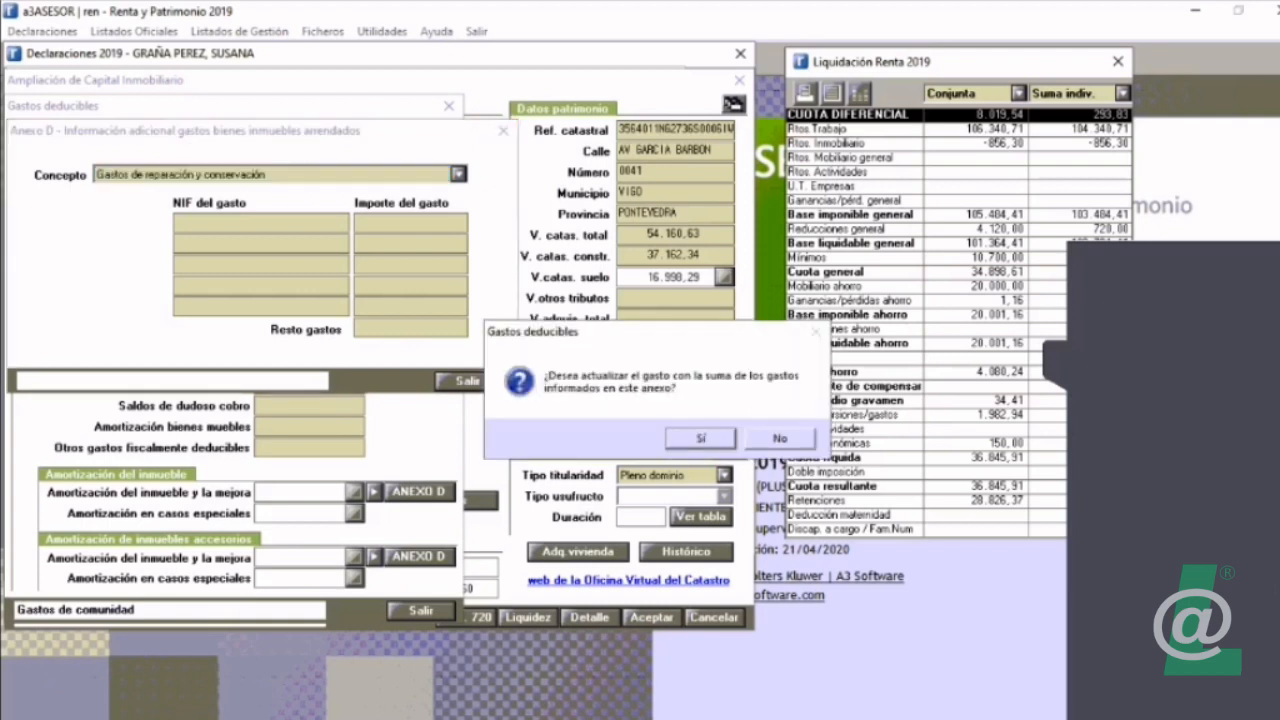
pyautogui.press('Return')
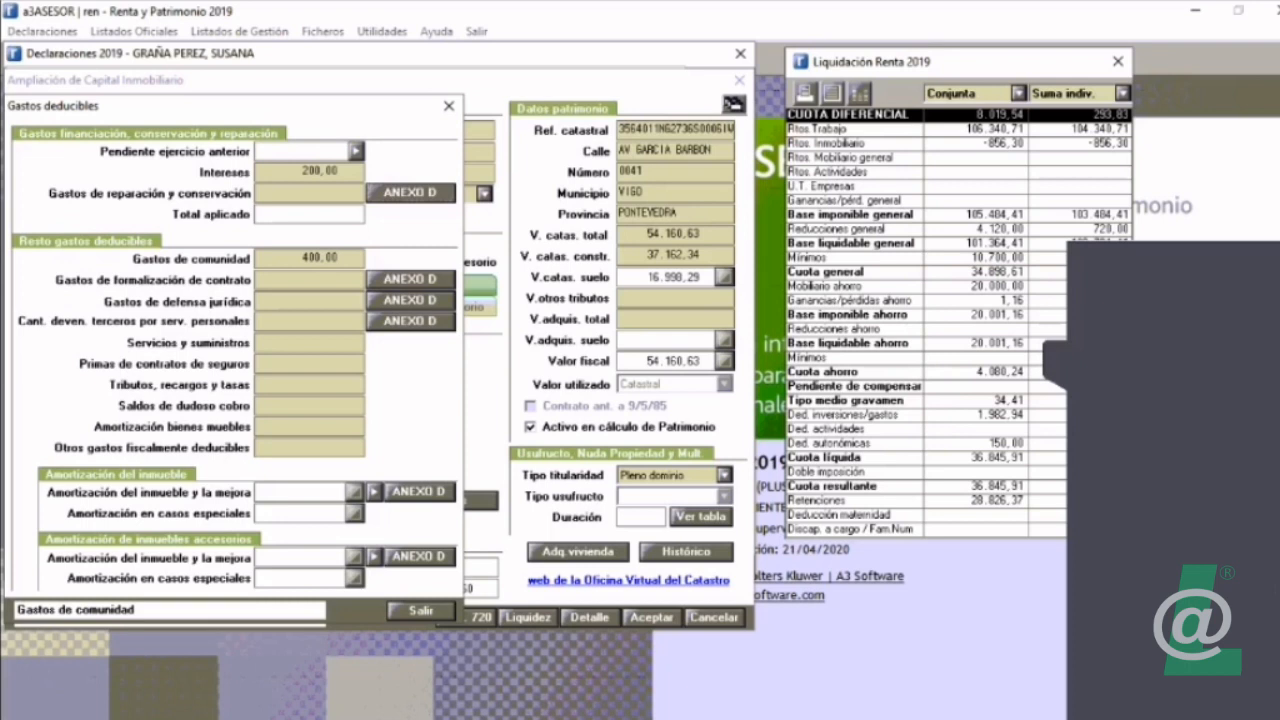
pyautogui.press('Return')
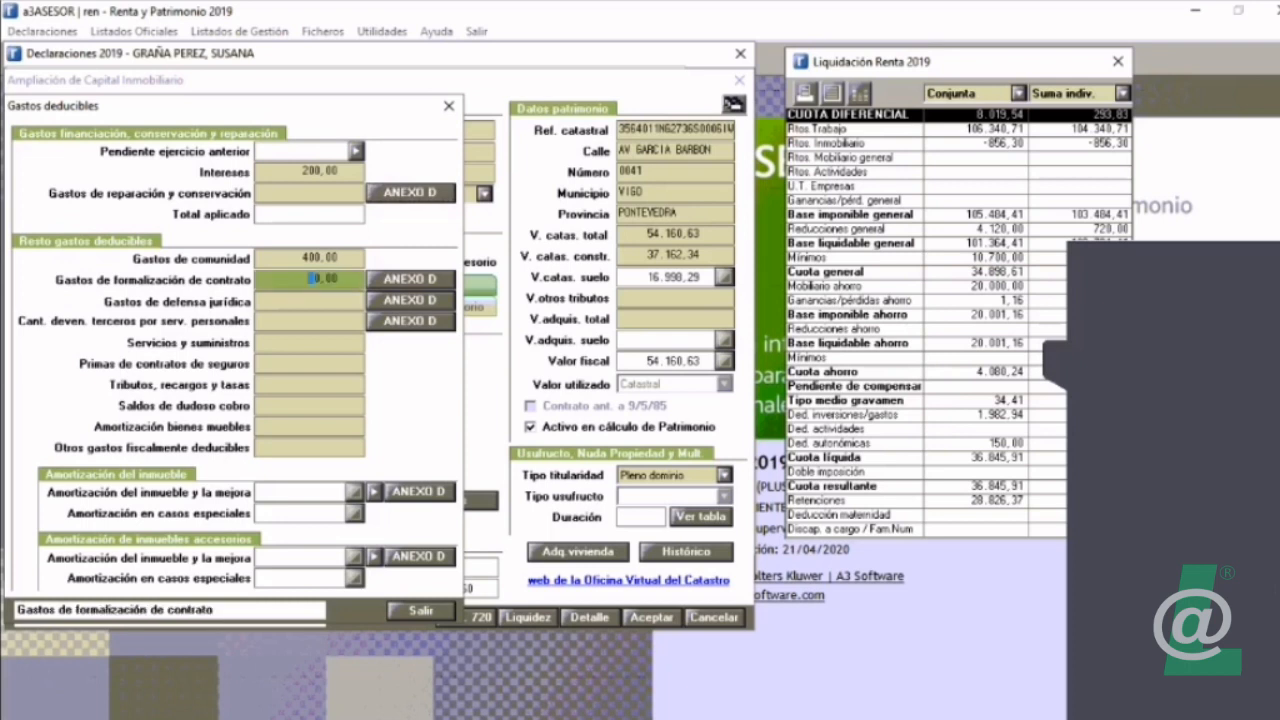
pyautogui.press('Return')
pyautogui.press('Return')
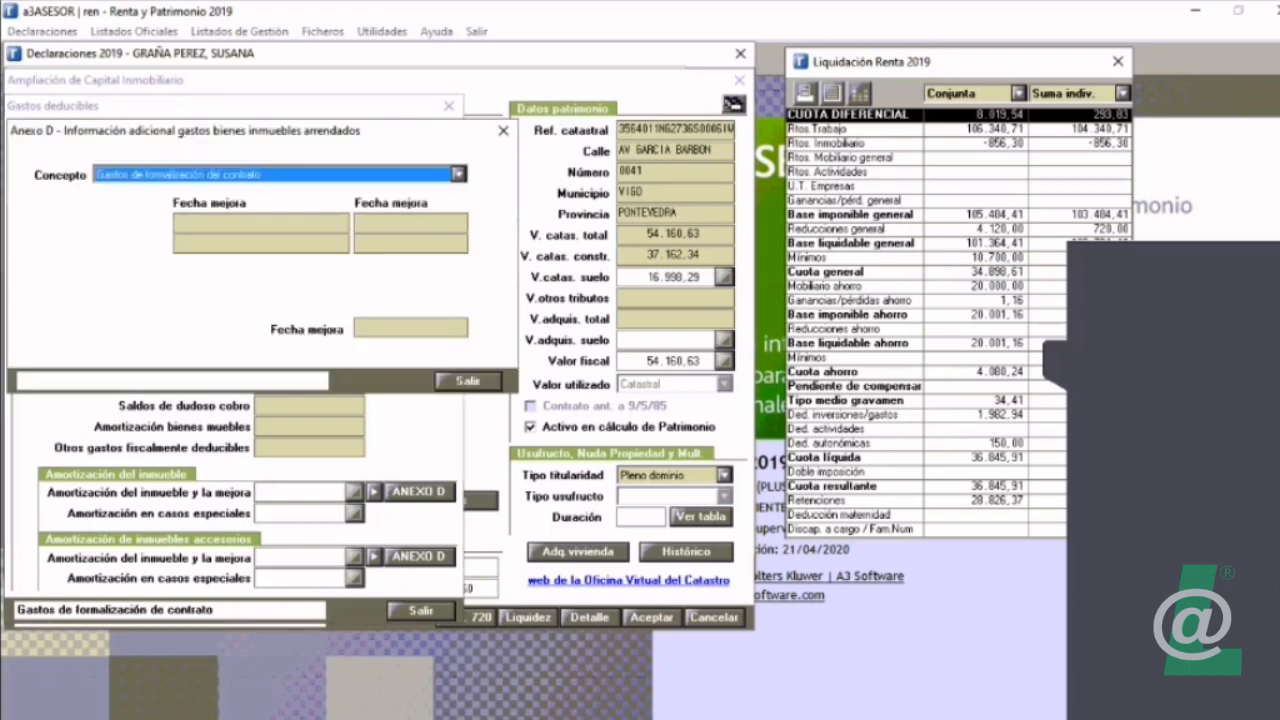
pyautogui.click(503, 130)
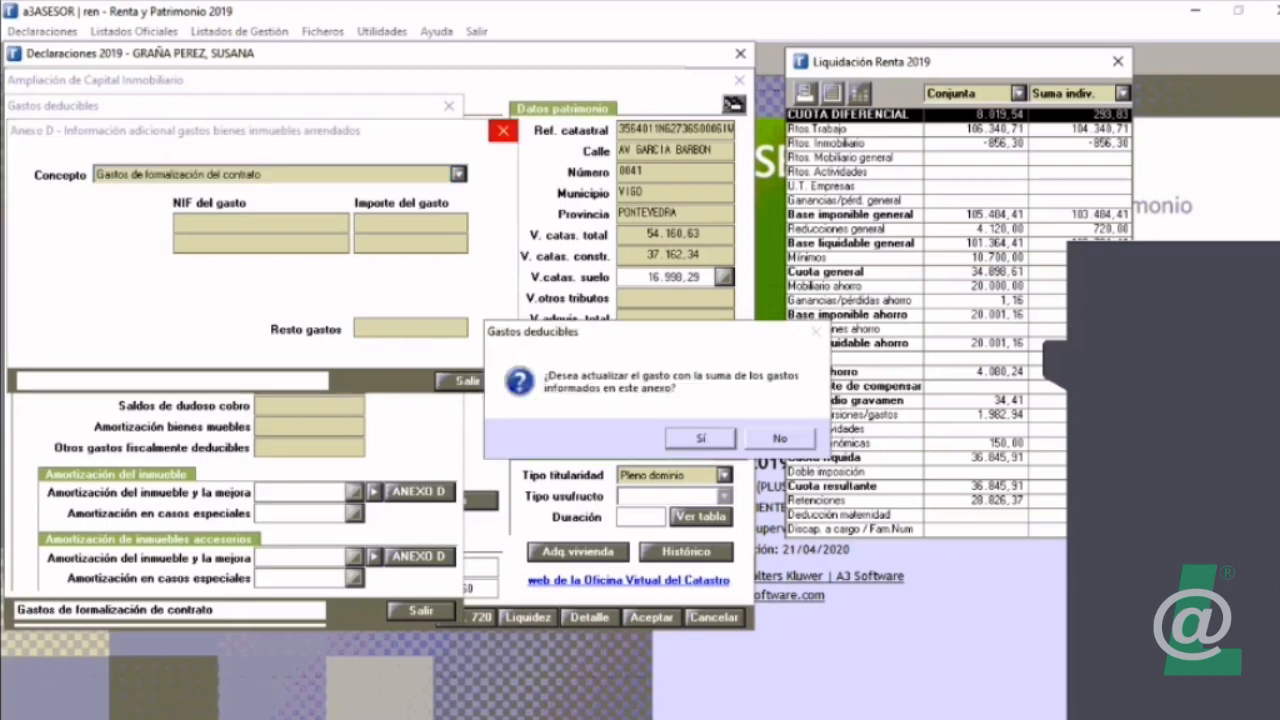
pyautogui.press('Return')
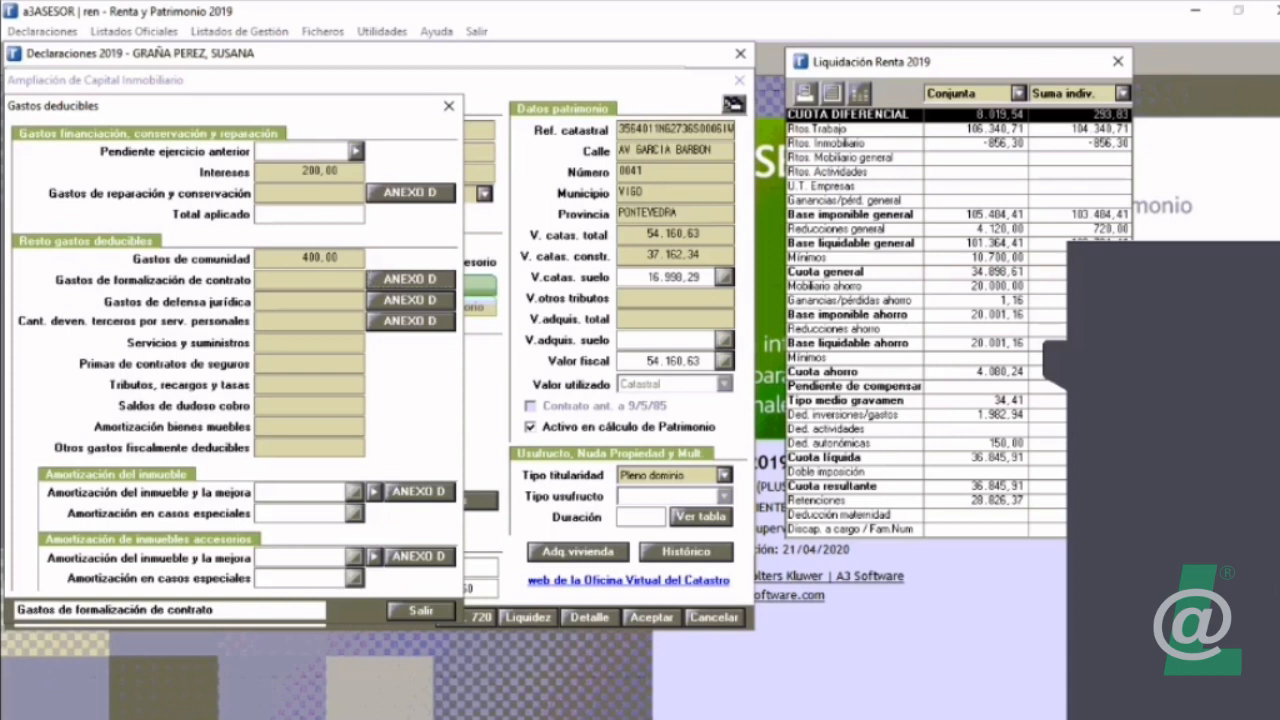
# Step: Set the property's amortization details to acquisition type Onerosa with an acquisition amount of 200.000,00, and return to the property form
pyautogui.click(374, 492)
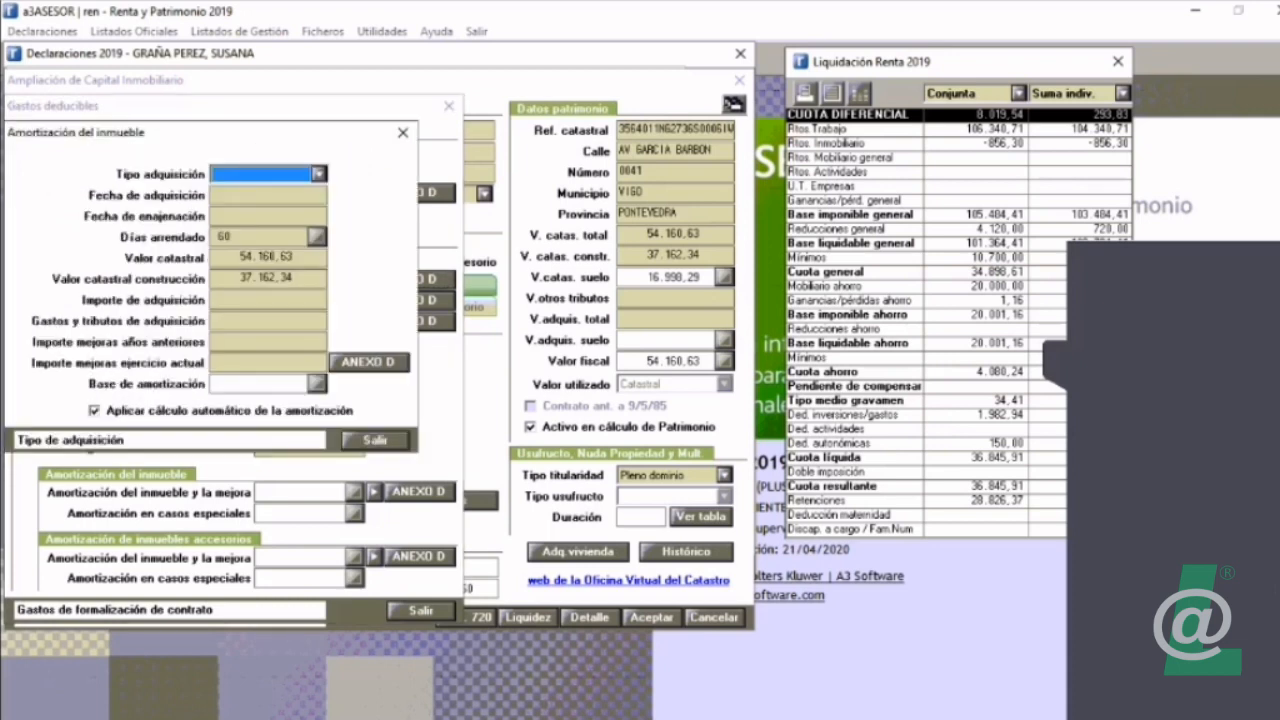
pyautogui.click(318, 174)
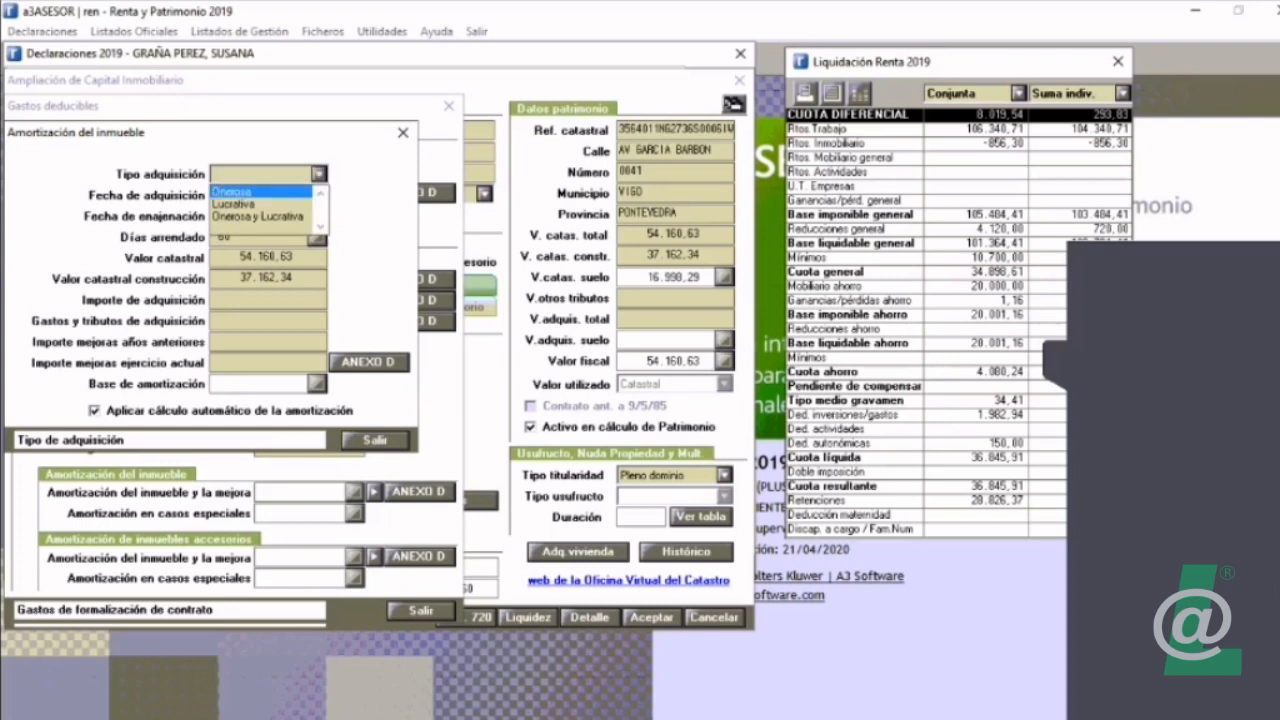
pyautogui.click(232, 191)
pyautogui.click(250, 195)
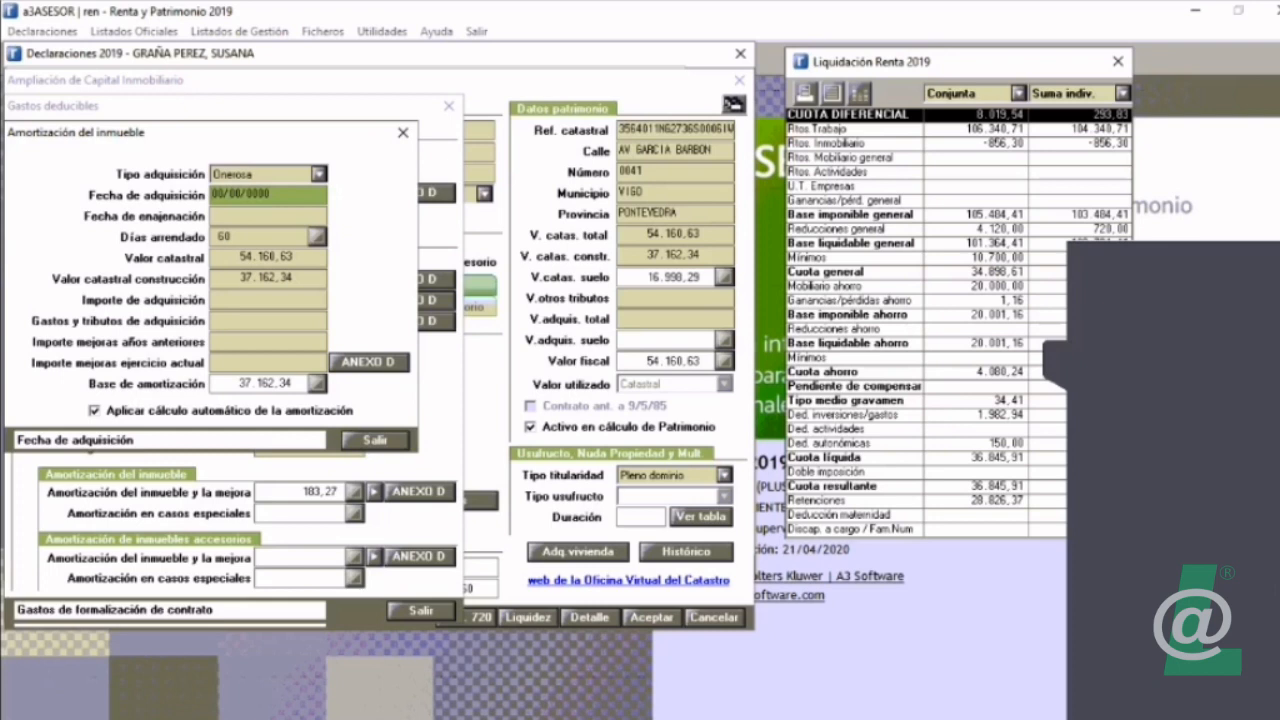
pyautogui.click(270, 299)
pyautogui.write('200.')
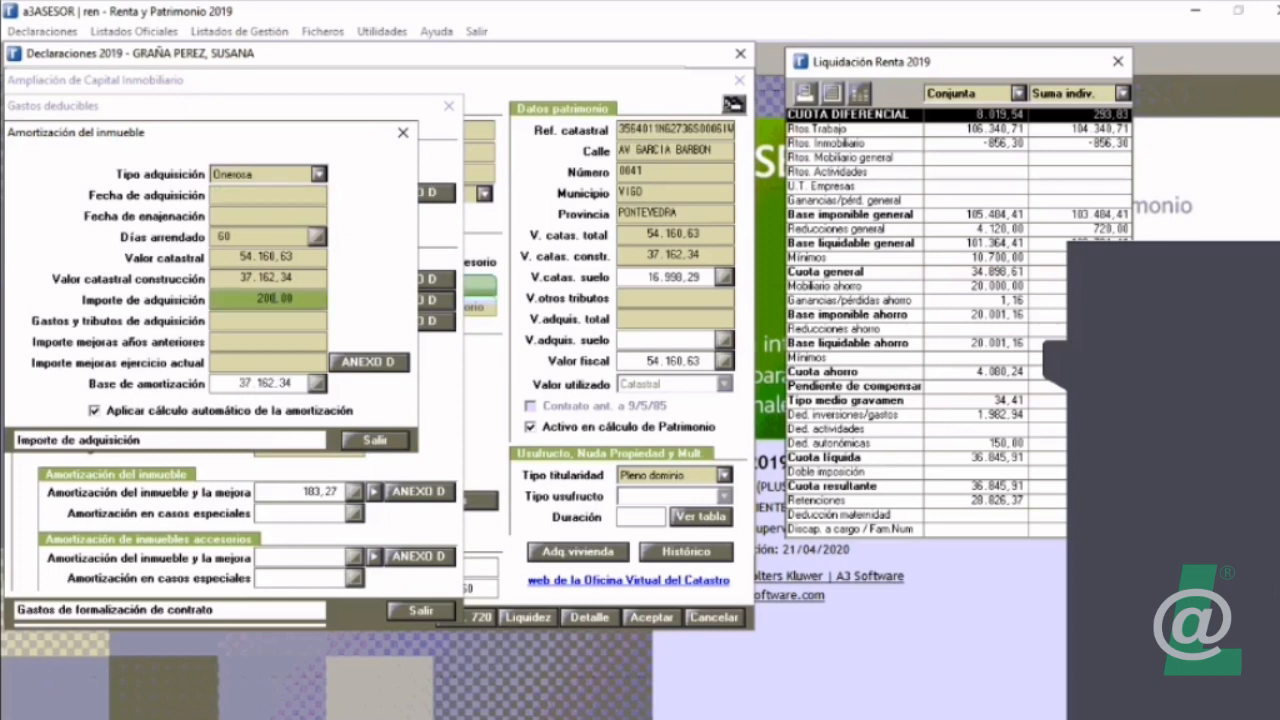
pyautogui.write('000')
pyautogui.click(375, 440)
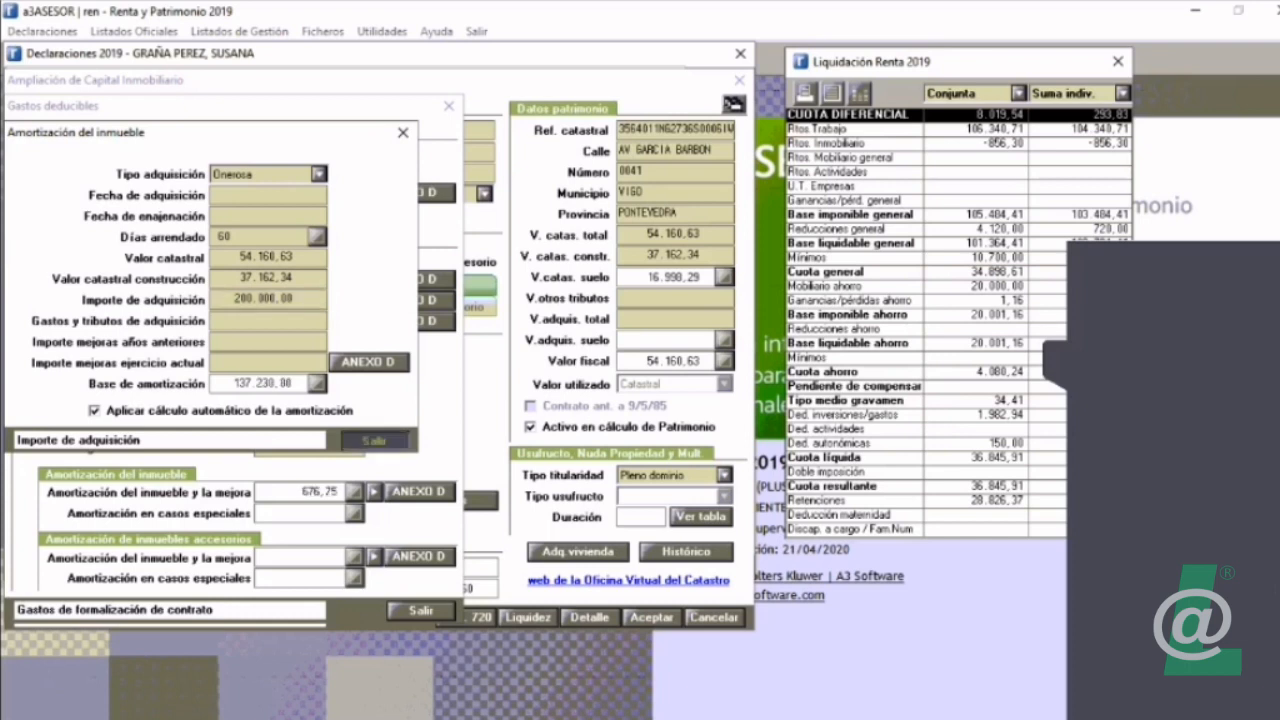
pyautogui.click(421, 610)
pyautogui.click(337, 388)
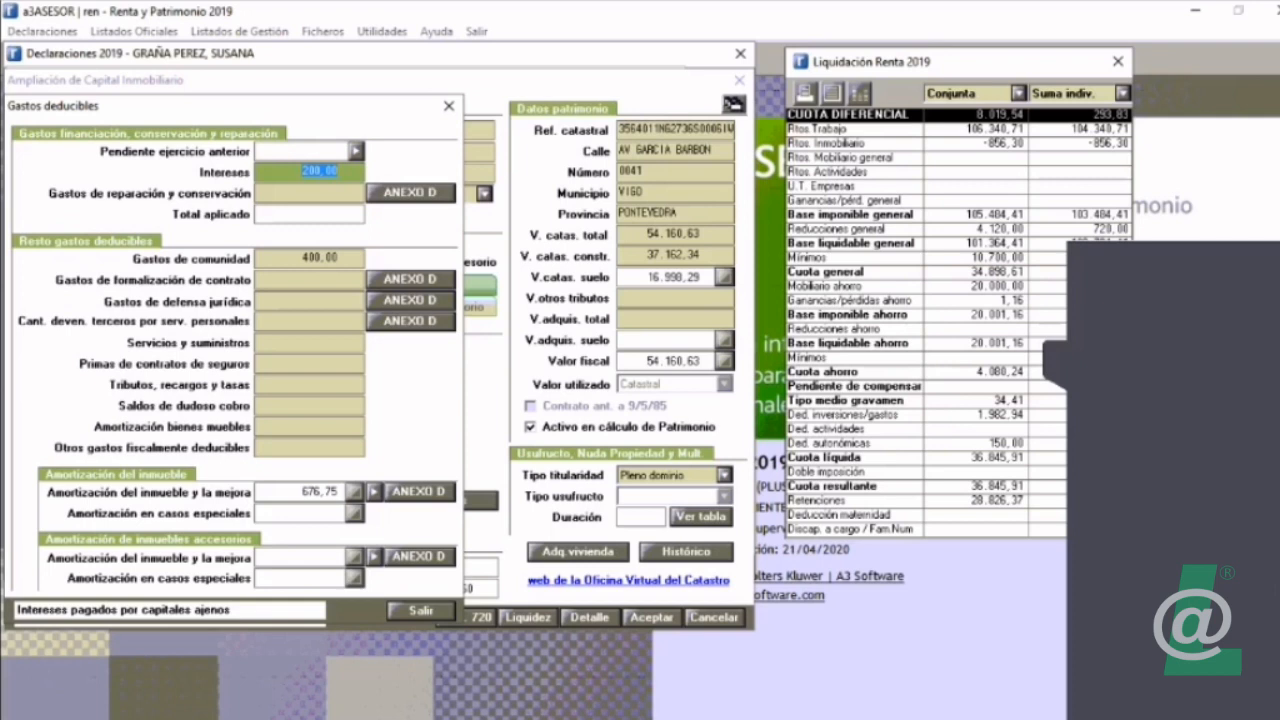
pyautogui.click(421, 610)
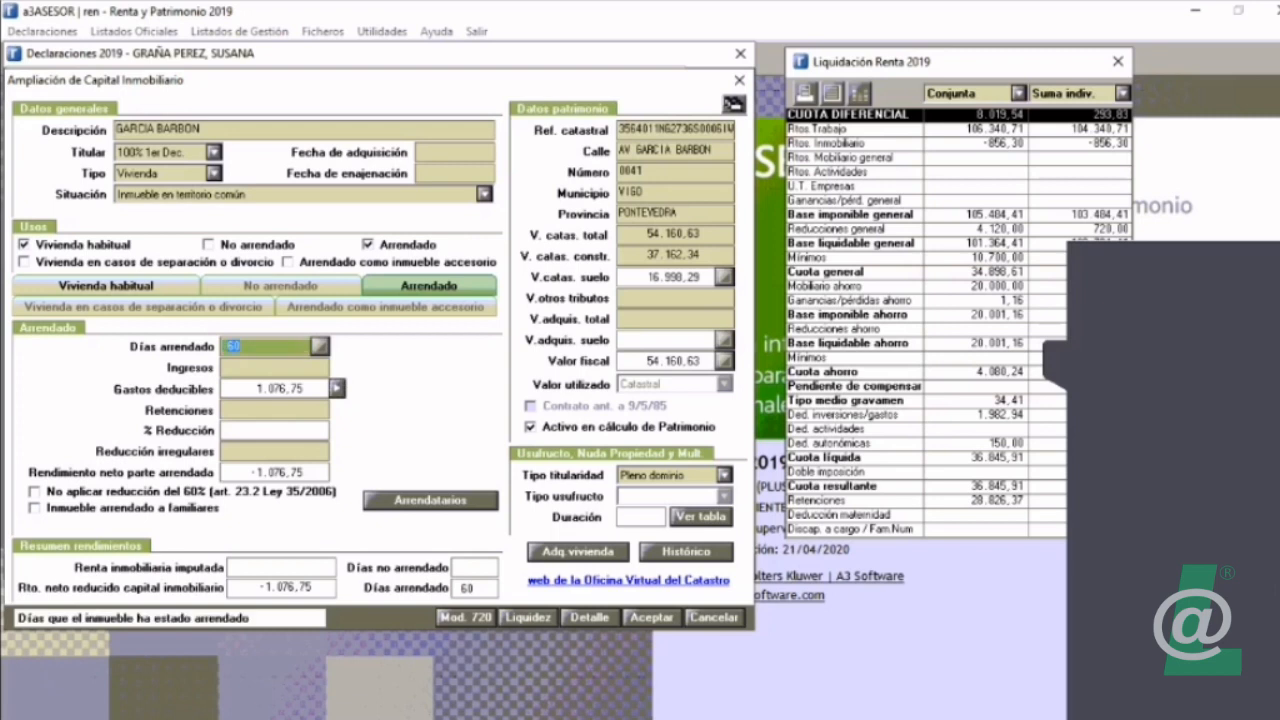
# Step: Set the property's rented days to 120 and look at the tenant details without entering any
pyautogui.write('120')
pyautogui.press('Tab')
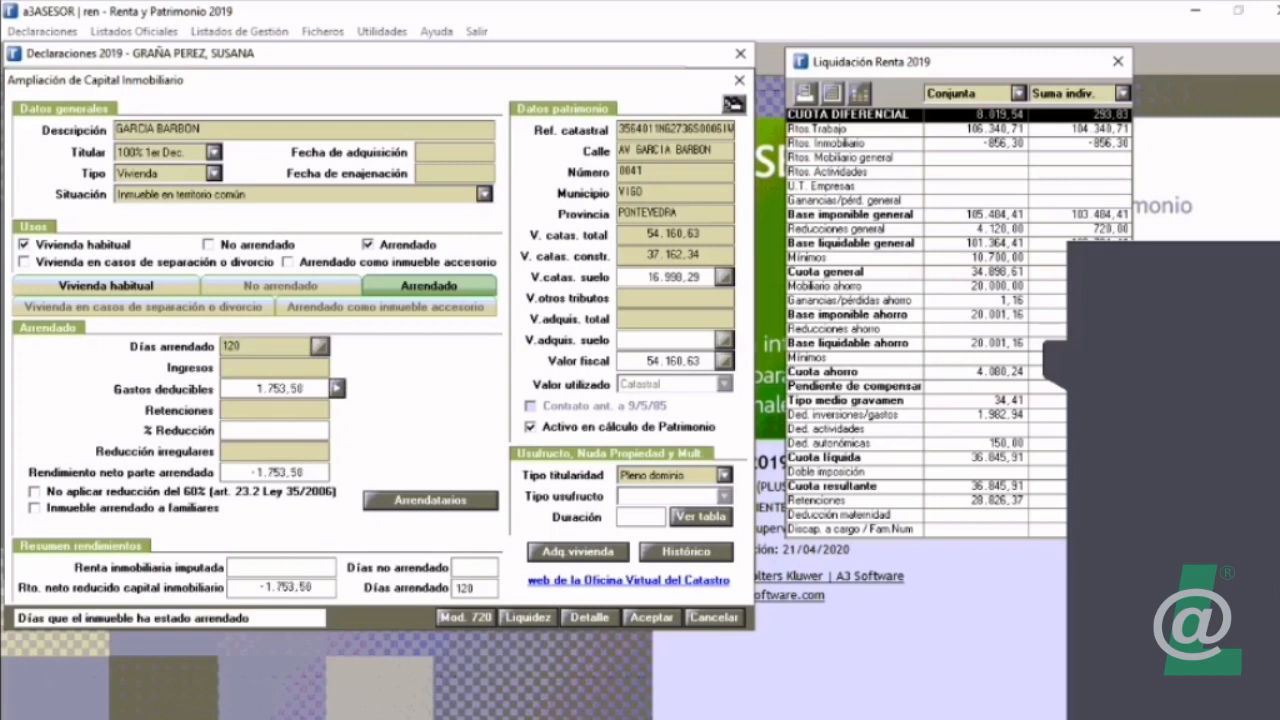
pyautogui.click(430, 499)
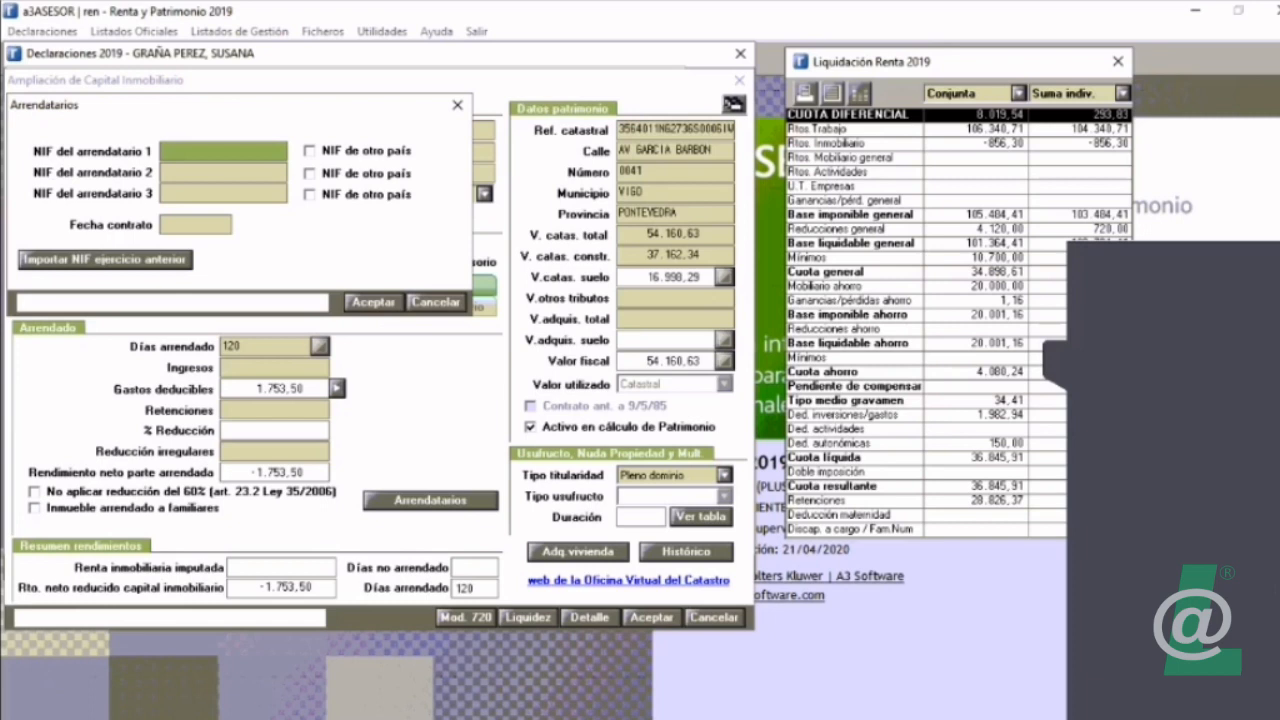
pyautogui.press('Escape')
# Step: Examine the property's amortization calculation and its Anexo D improvement details within the deductible expenses
pyautogui.click(338, 389)
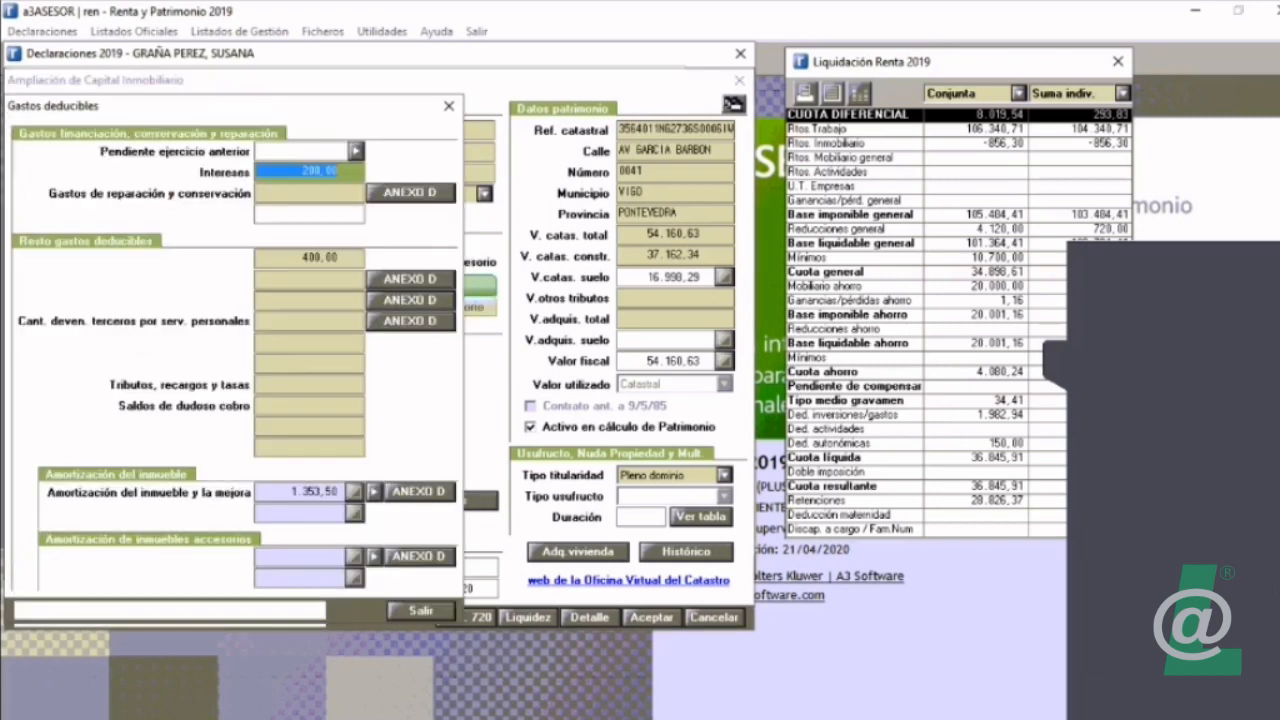
pyautogui.click(373, 491)
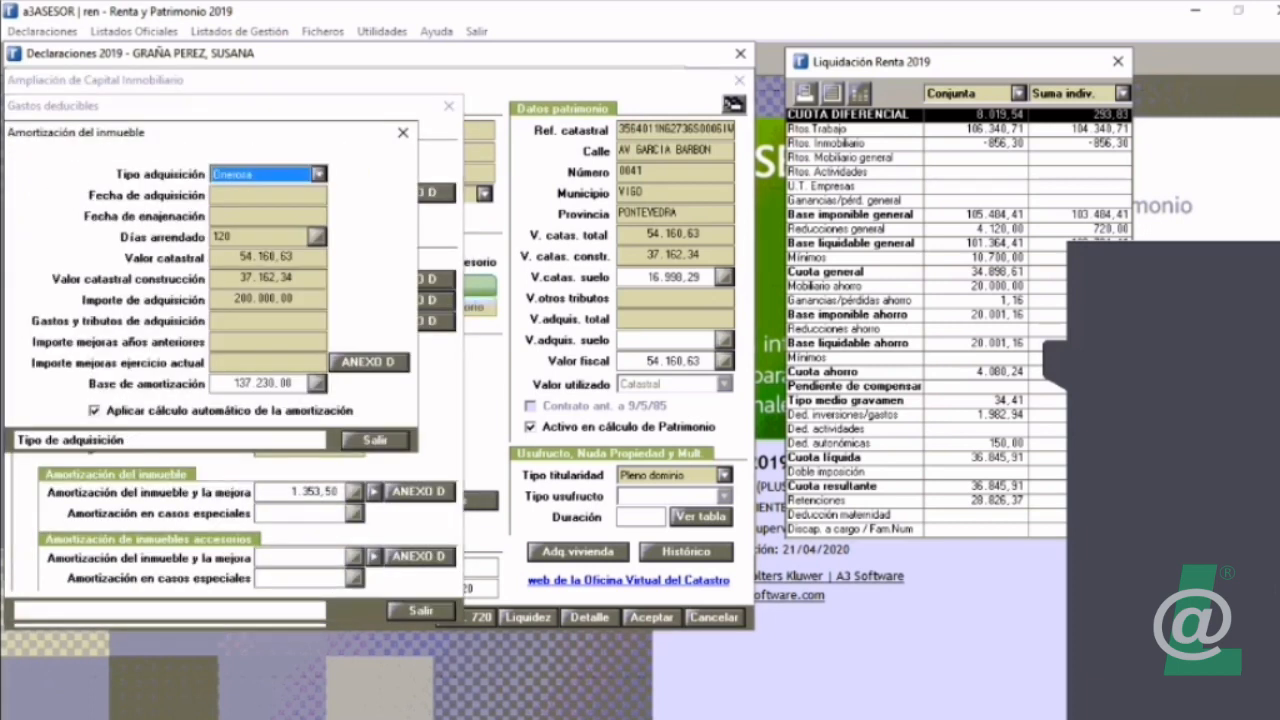
pyautogui.press('Escape')
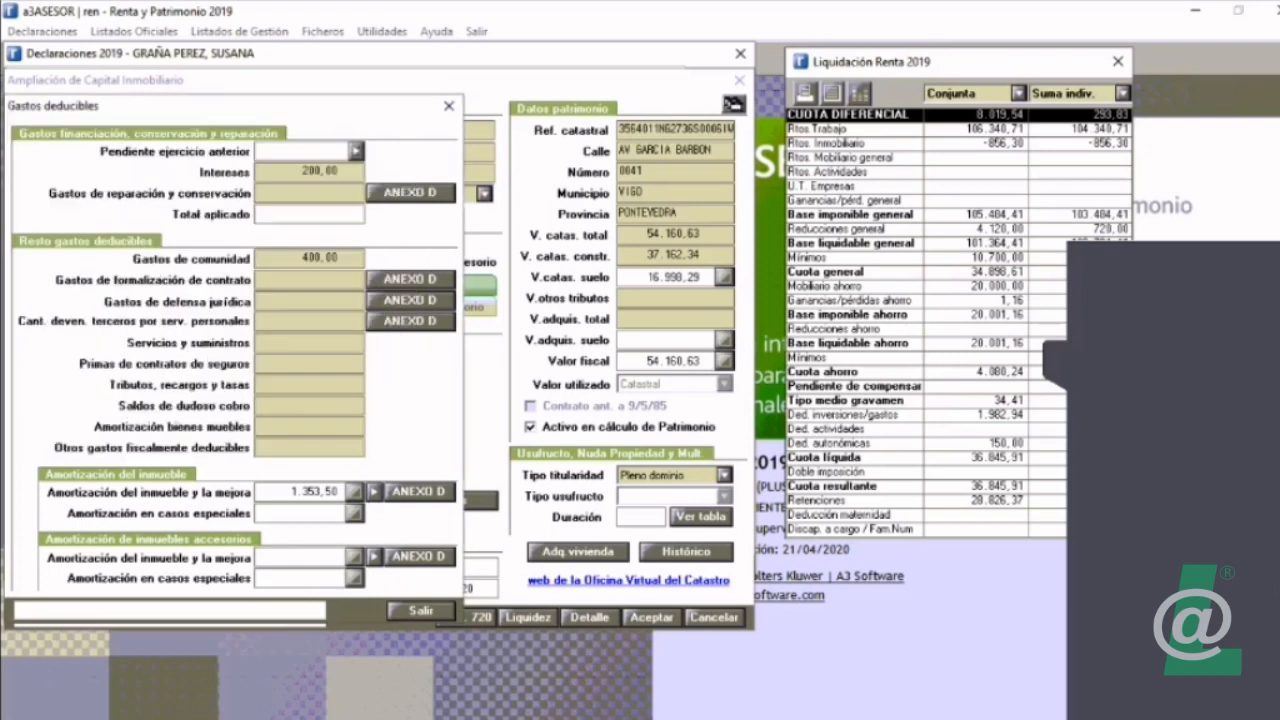
pyautogui.click(418, 491)
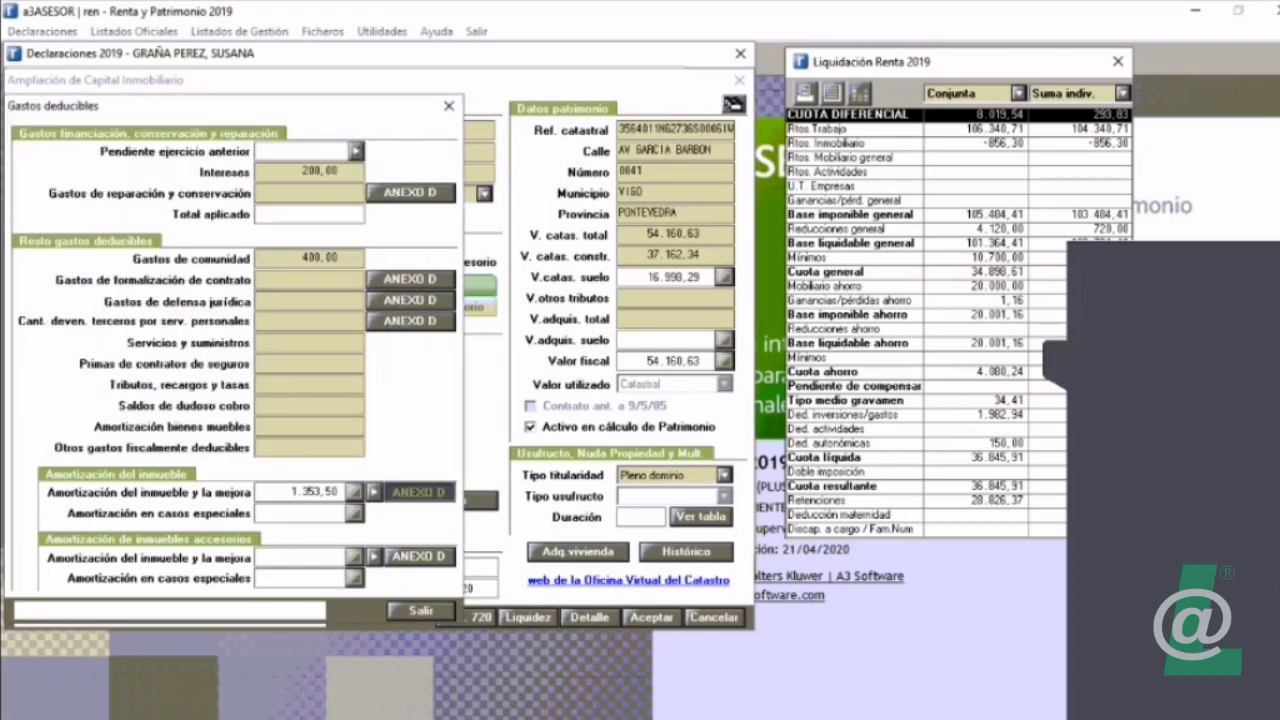
pyautogui.press('Escape')
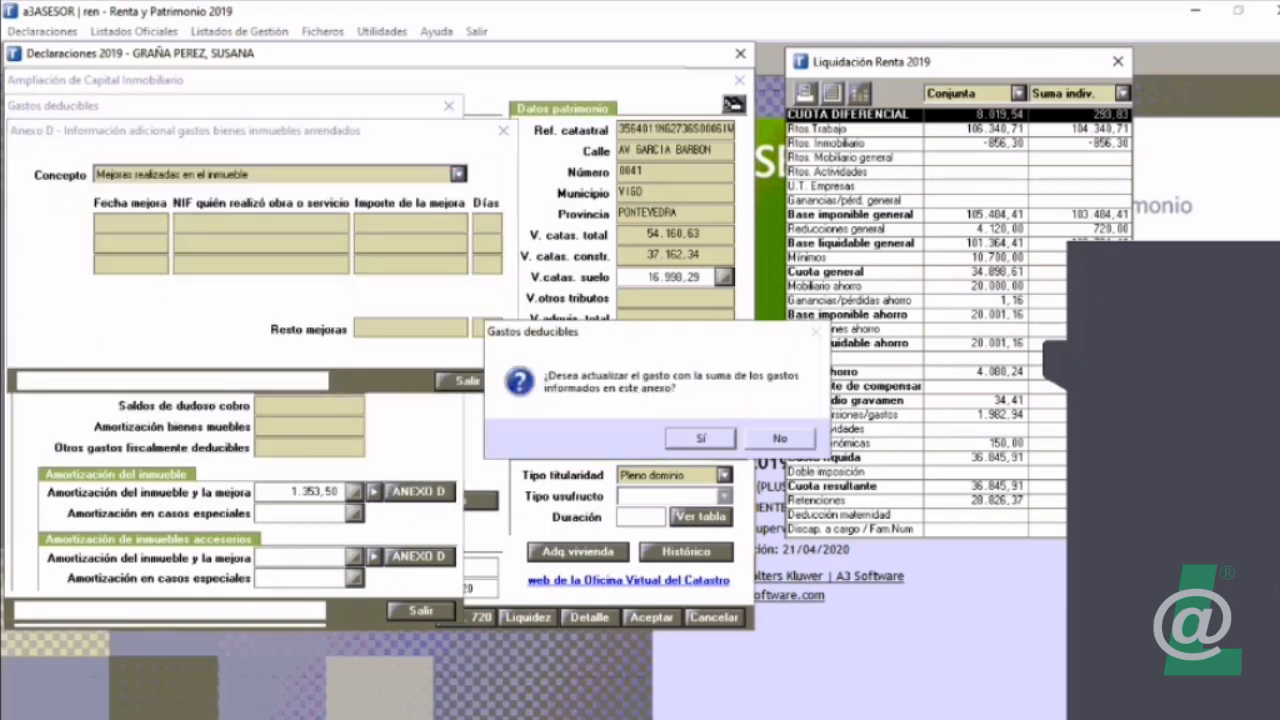
pyautogui.press('Return')
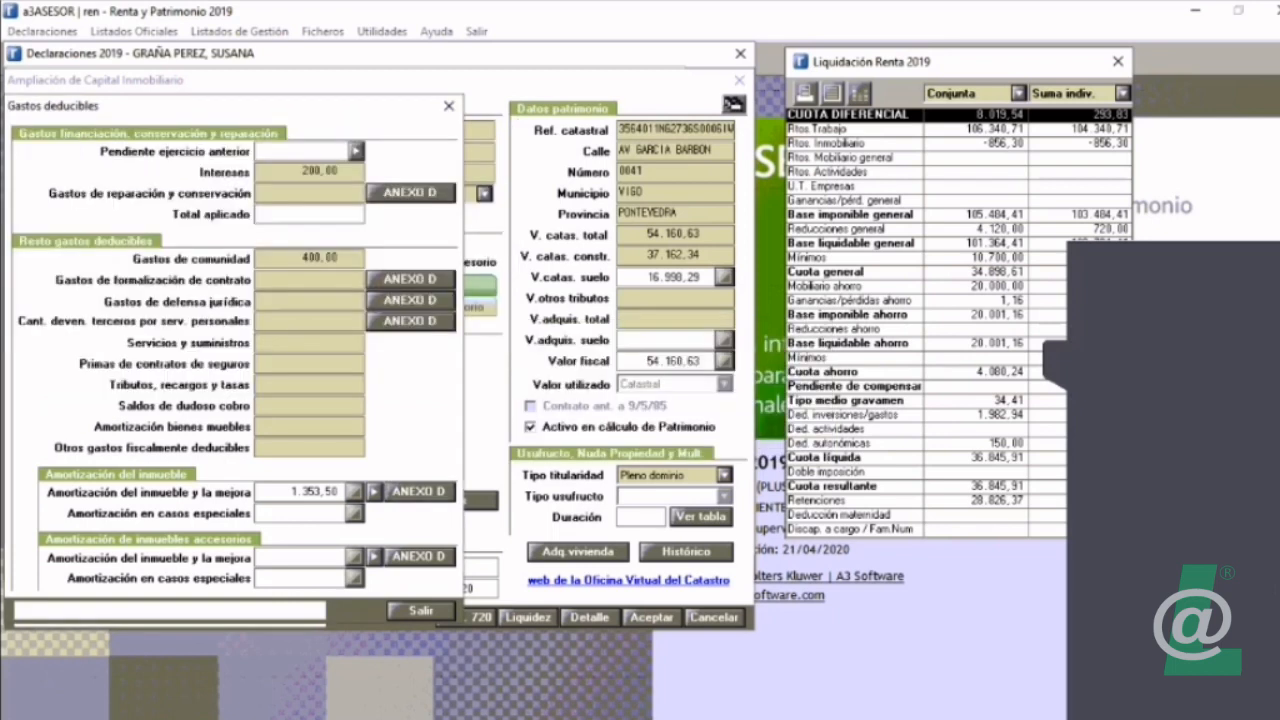
pyautogui.click(374, 492)
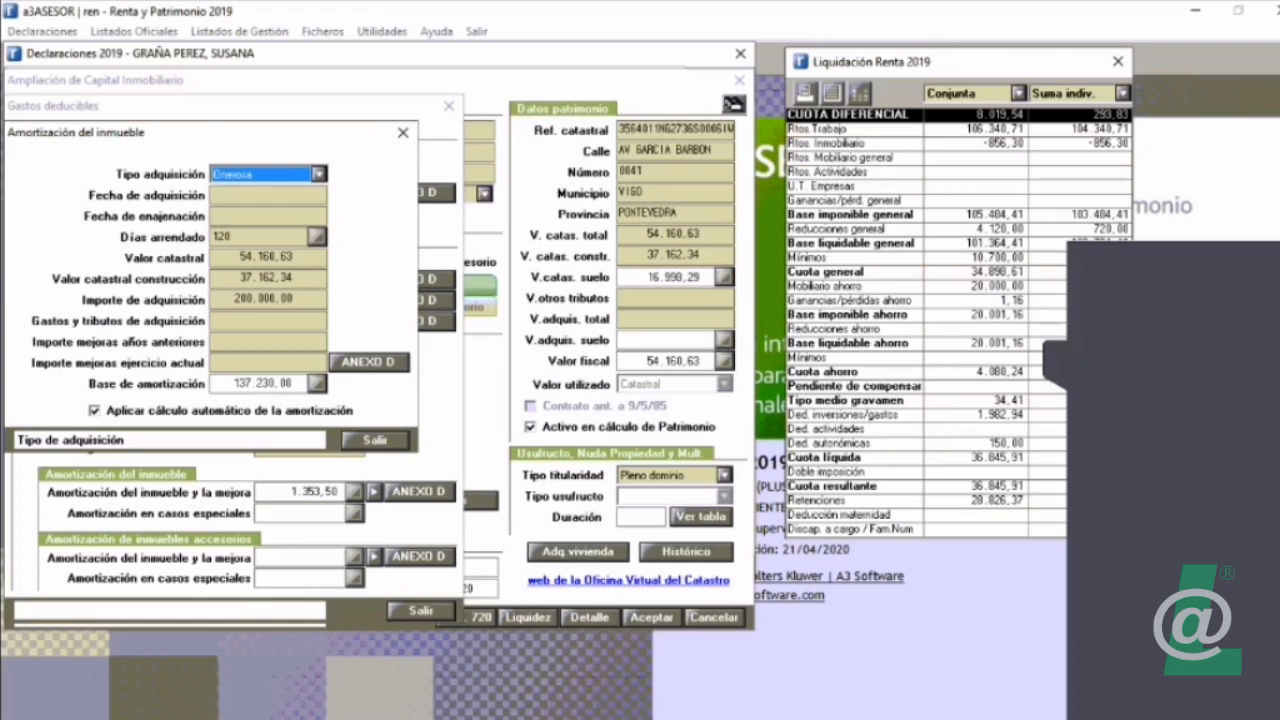
pyautogui.press('Escape')
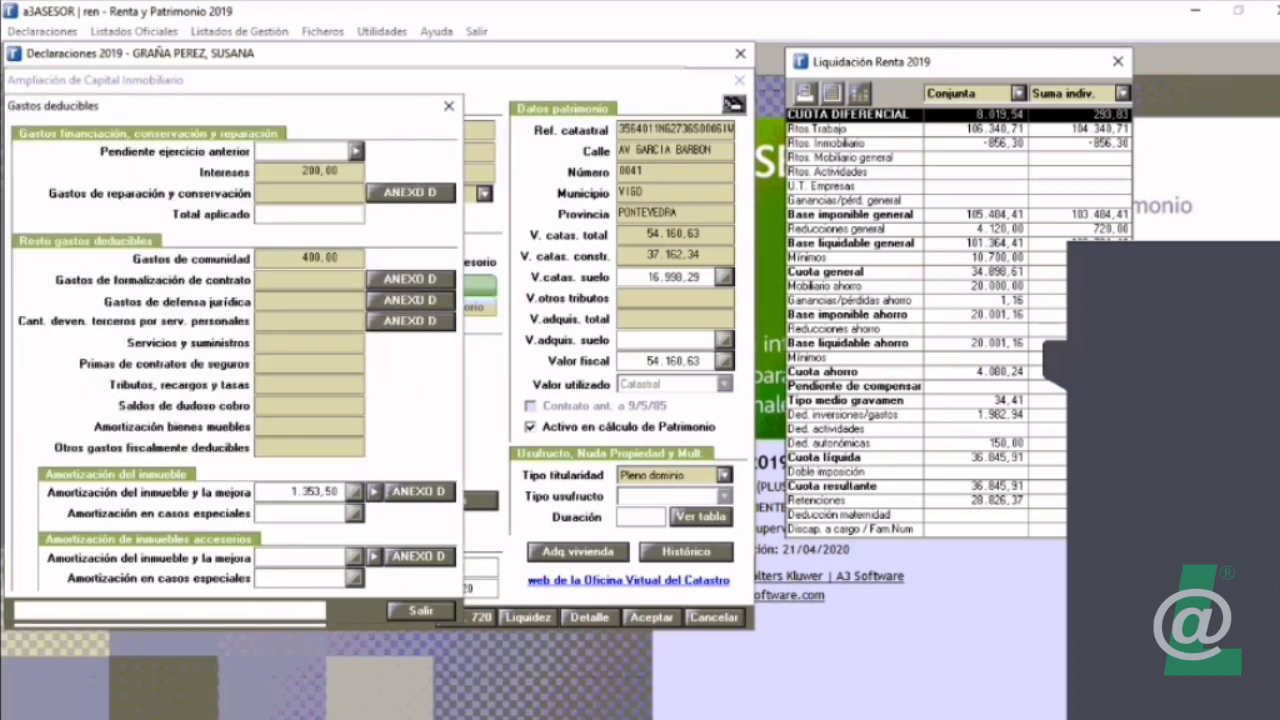
pyautogui.press('Escape')
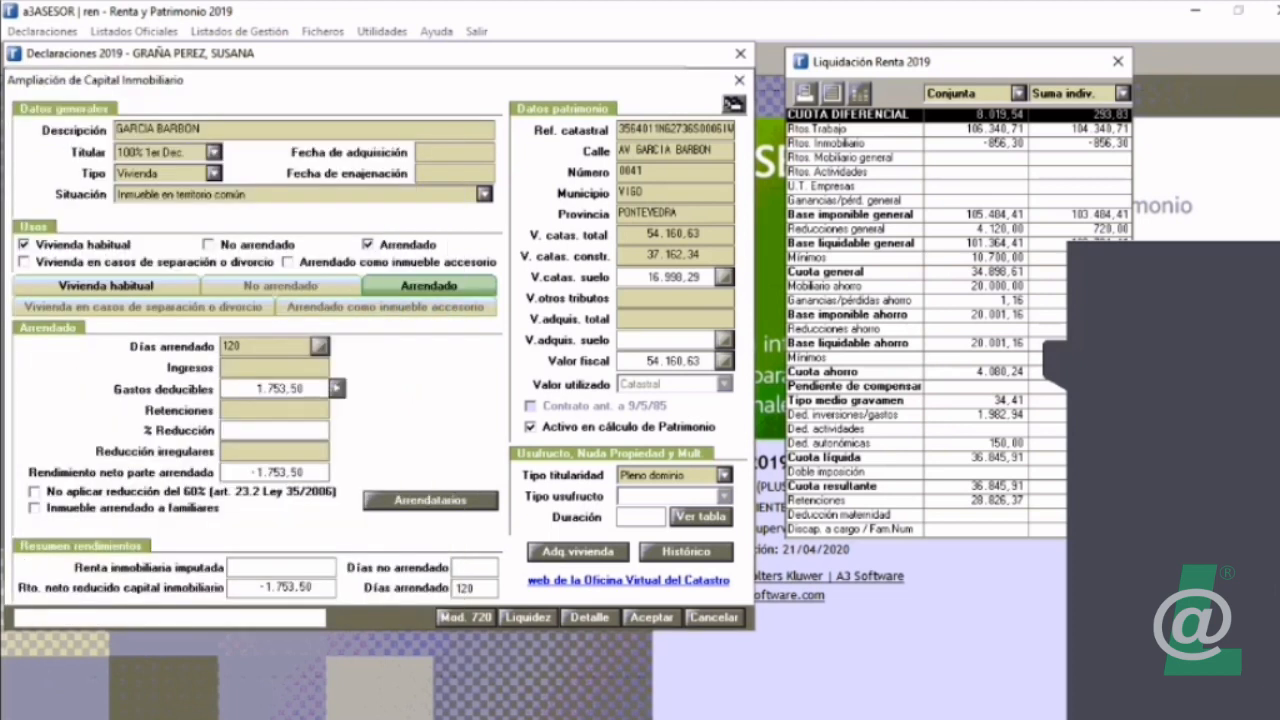
# Step: Set the rented days to 60 and check the deductible expenses
pyautogui.doubleClick(240, 346)
pyautogui.write('60')
pyautogui.press('Tab')
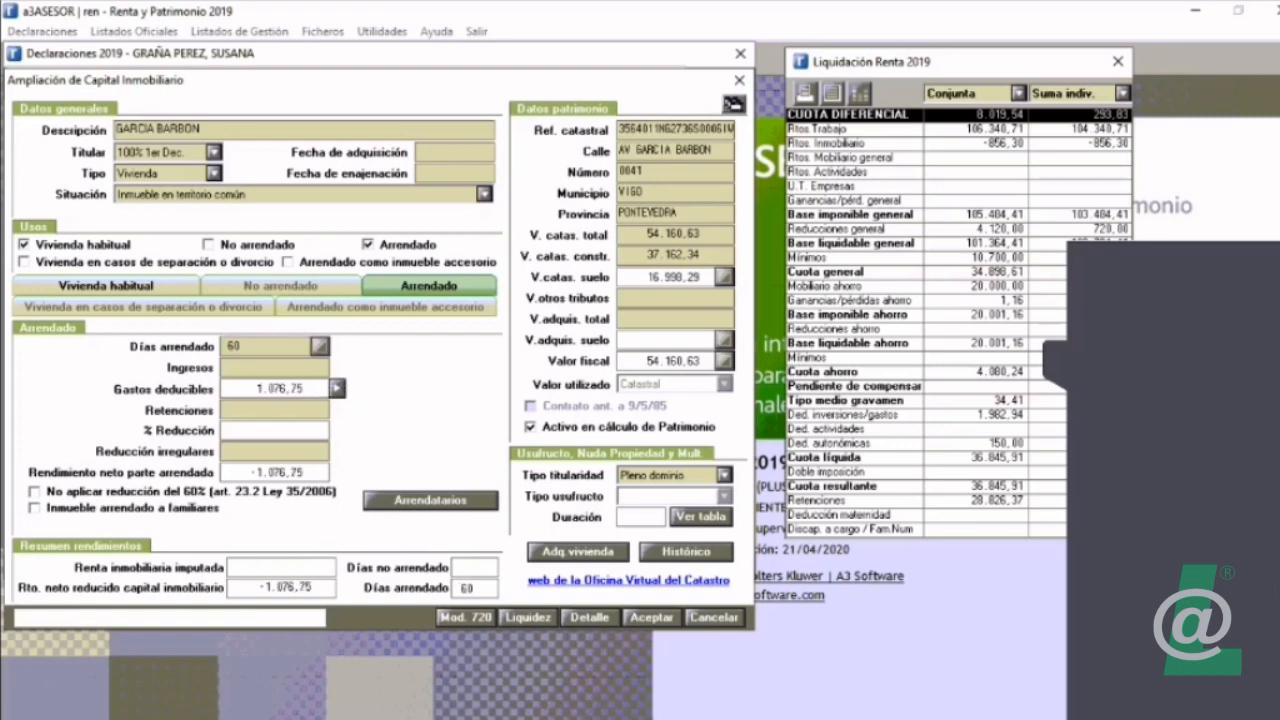
pyautogui.click(338, 389)
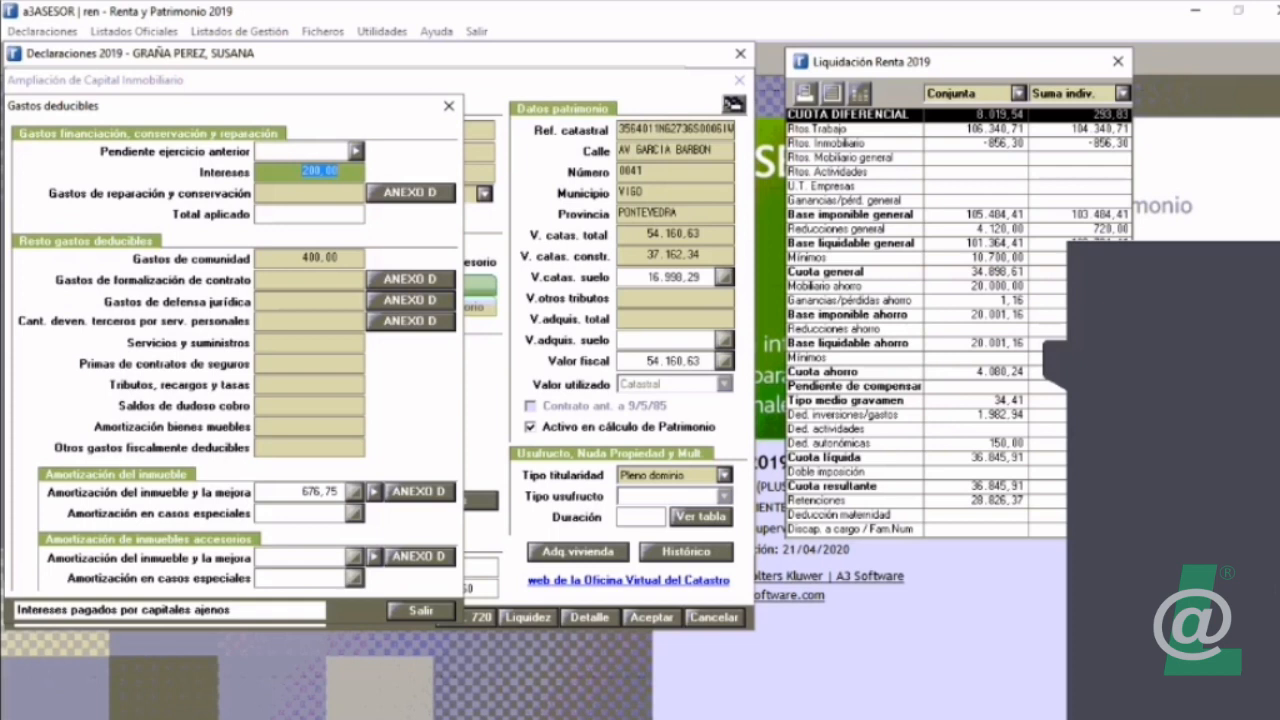
pyautogui.press('Escape')
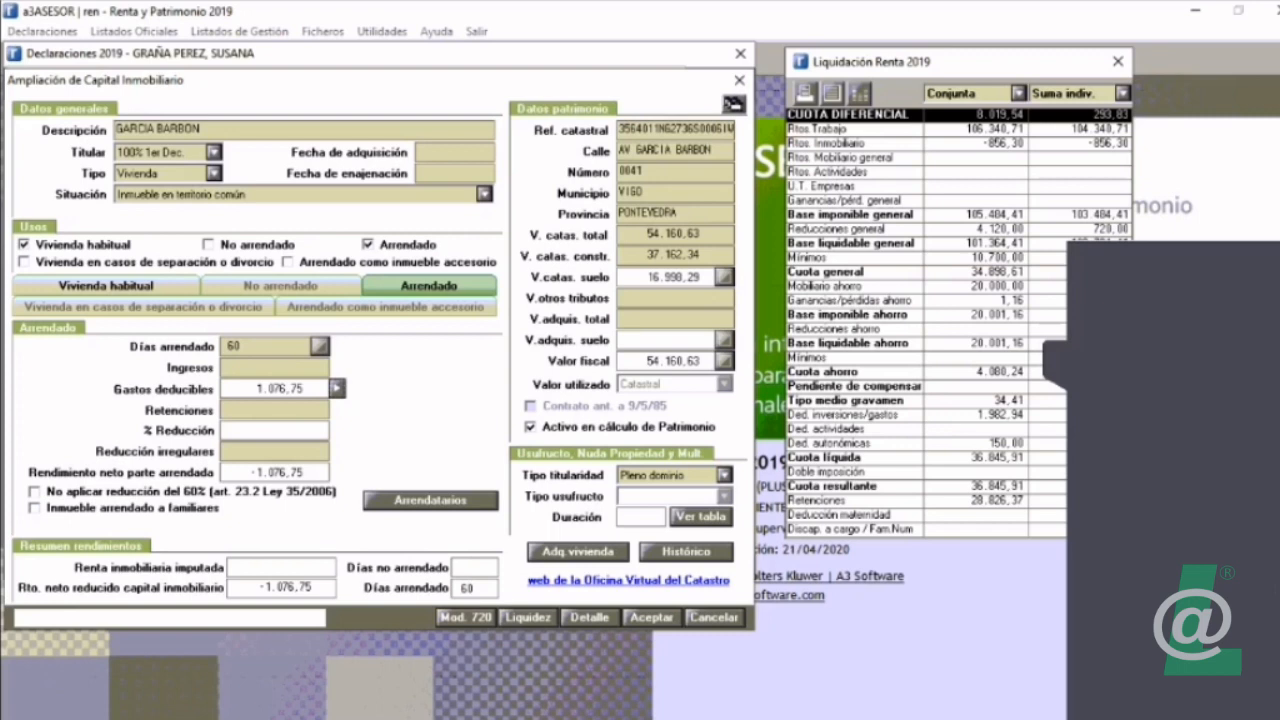
# Step: Start the habitual residence acquisition record with the description hipoteca and enter the mortgage identification number
pyautogui.click(578, 551)
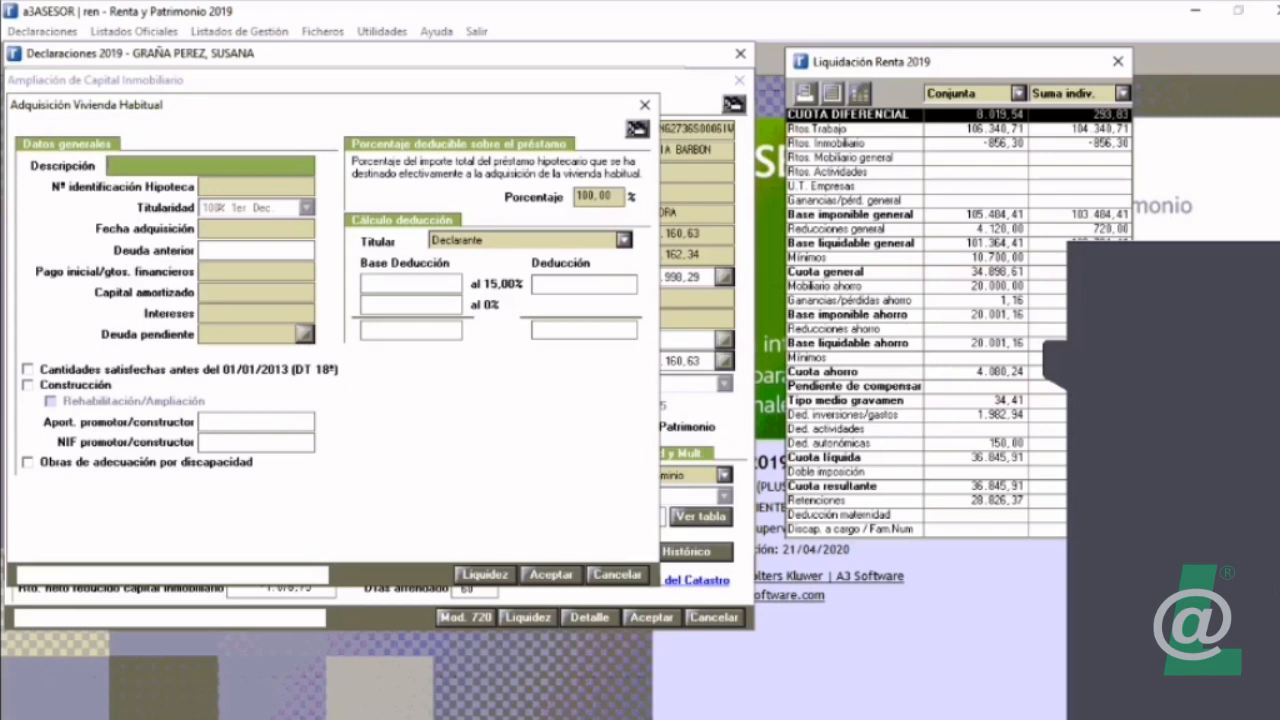
pyautogui.write('hiopteca')
pyautogui.press('BackSpace')
pyautogui.press('BackSpace')
pyautogui.press('BackSpace')
pyautogui.press('BackSpace')
pyautogui.press('BackSpace')
pyautogui.press('BackSpace')
pyautogui.write('poteca')
pyautogui.press('Tab')
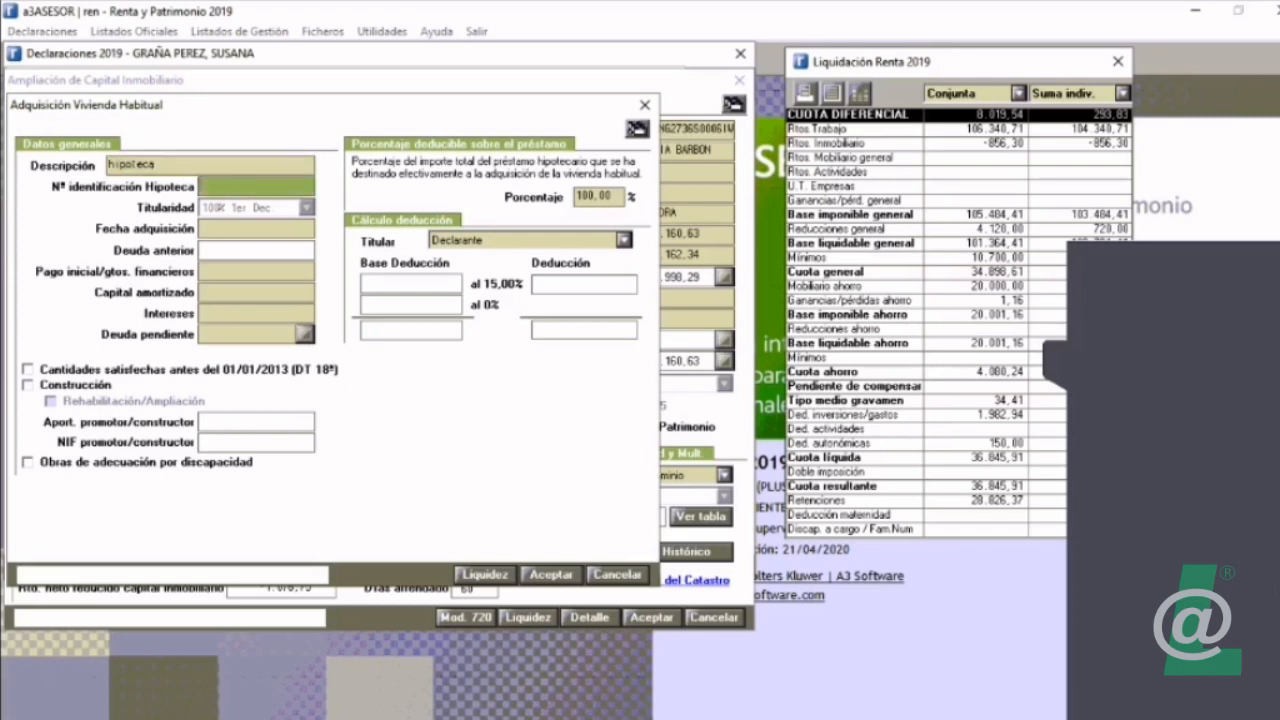
pyautogui.press('Tab')
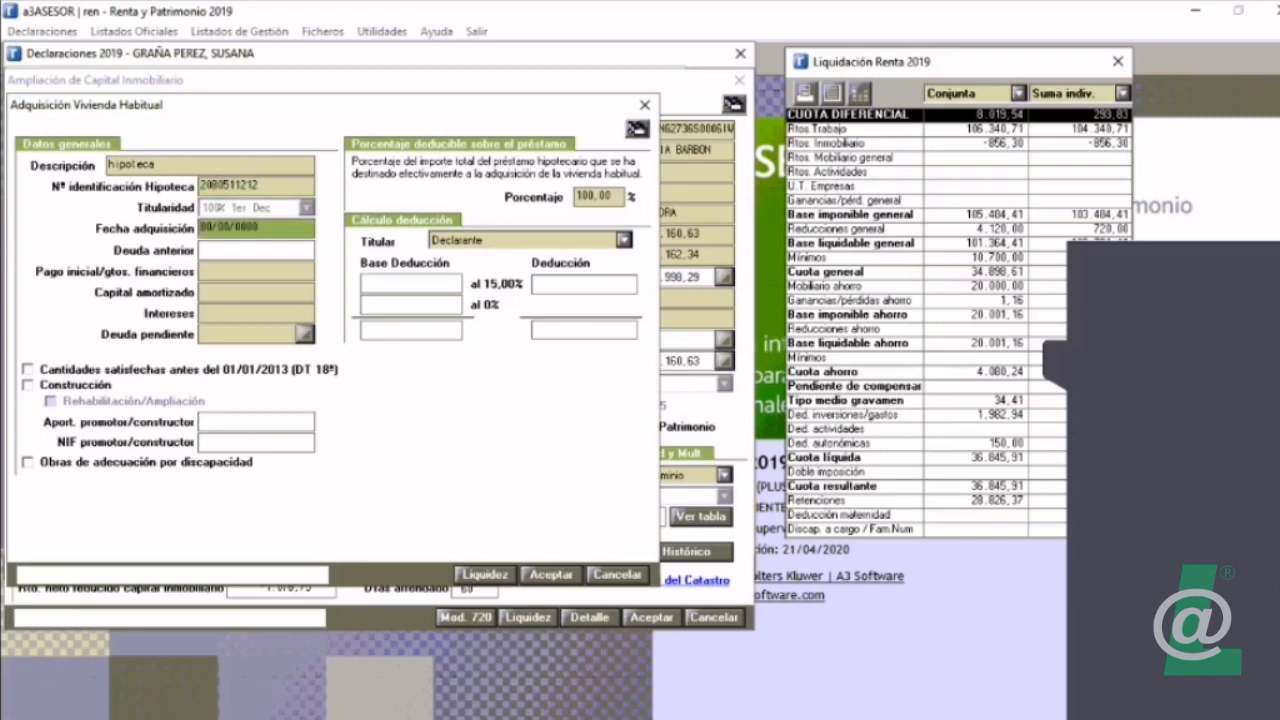
# Step: Enter the acquisition date 01/01/2013, an initial payment of 10.000,00 and an amortized capital of 5.000,00 for the mortgage
pyautogui.write('2013')
pyautogui.press('Tab')
pyautogui.write('10.000')
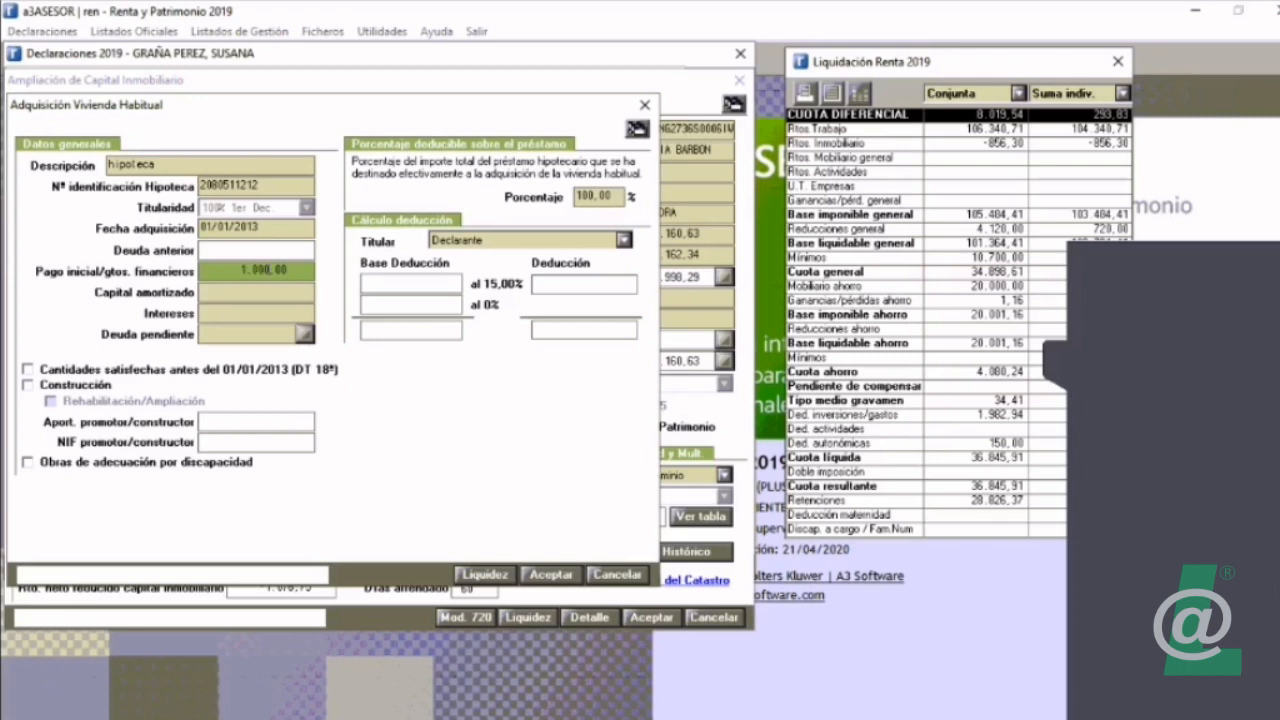
pyautogui.press('Tab')
pyautogui.write('50.000')
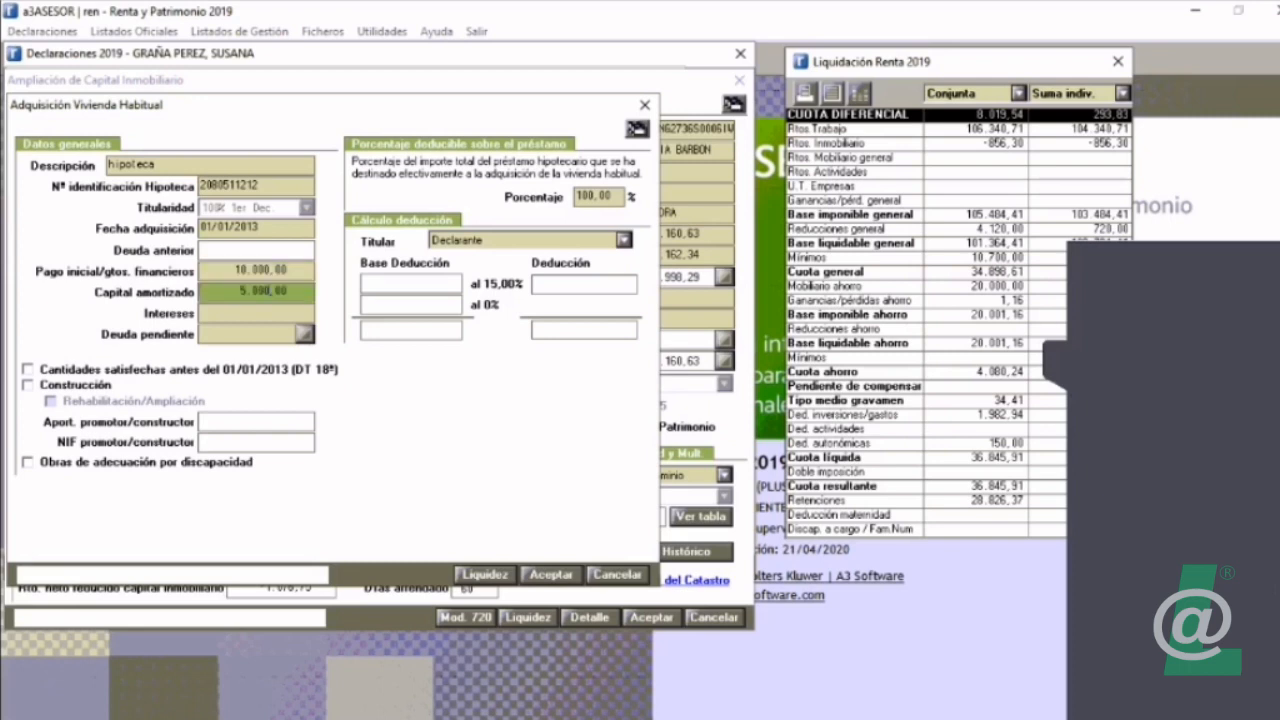
pyautogui.press('BackSpace')
pyautogui.press('Tab')
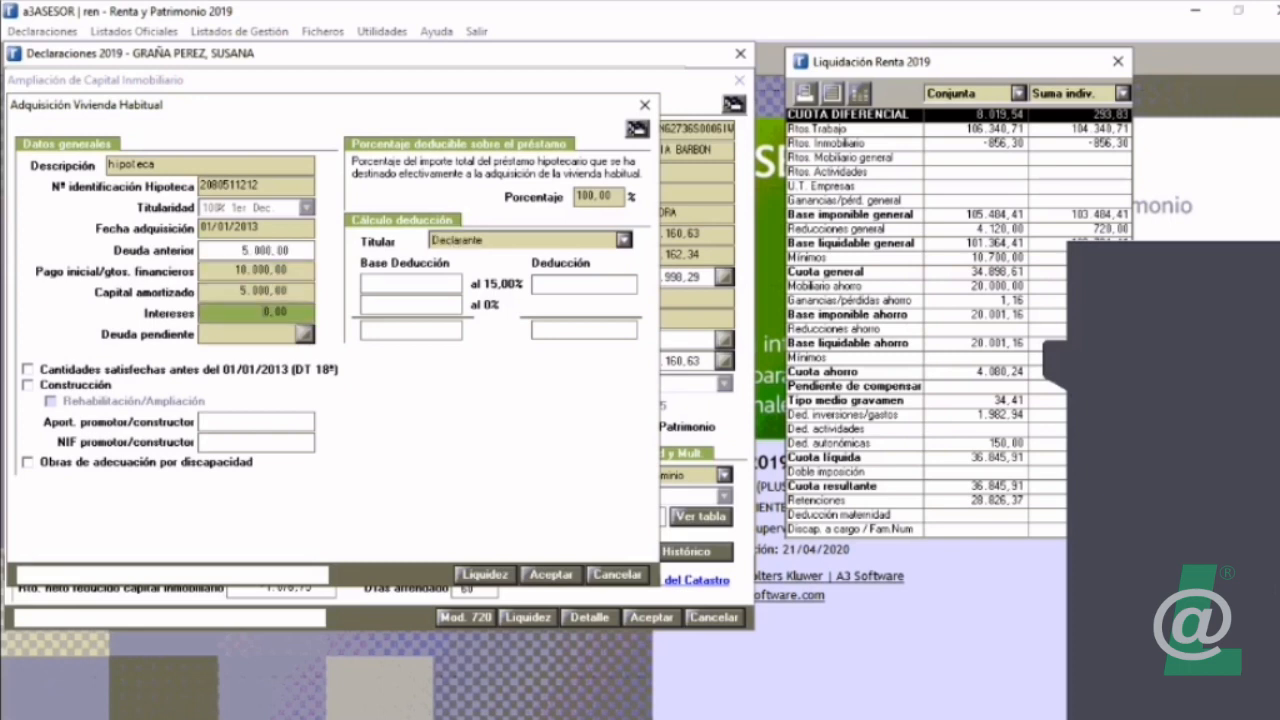
# Step: Set the mortgage's acquisition date to 01/01/2012 and return to the property form
pyautogui.click(232, 228)
pyautogui.write('01/01/2012')
pyautogui.press('Tab')
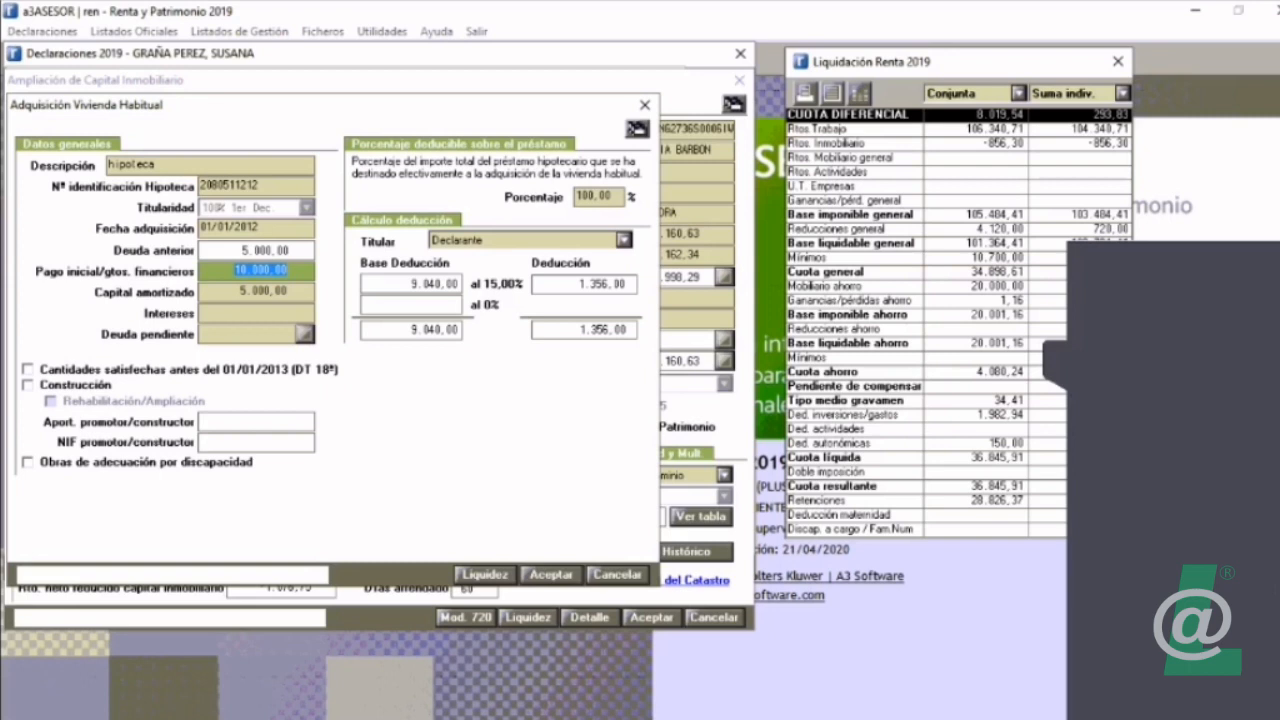
pyautogui.click(232, 228)
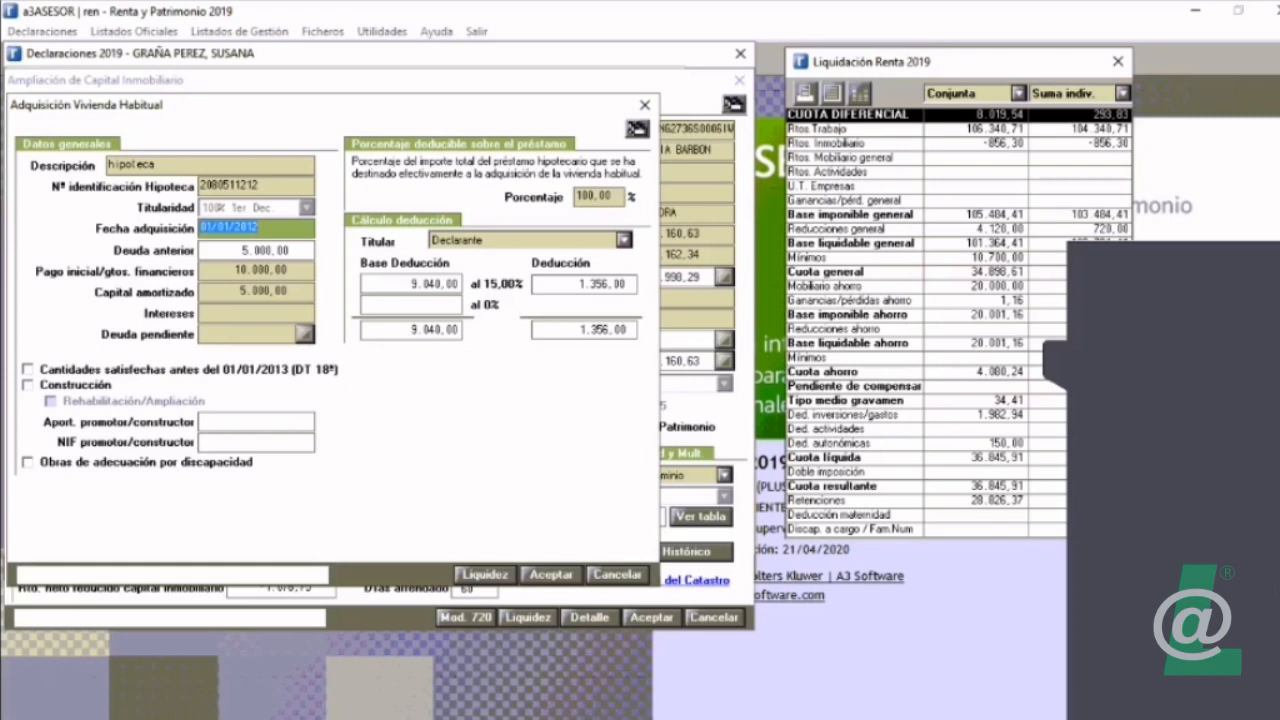
pyautogui.press('Return')
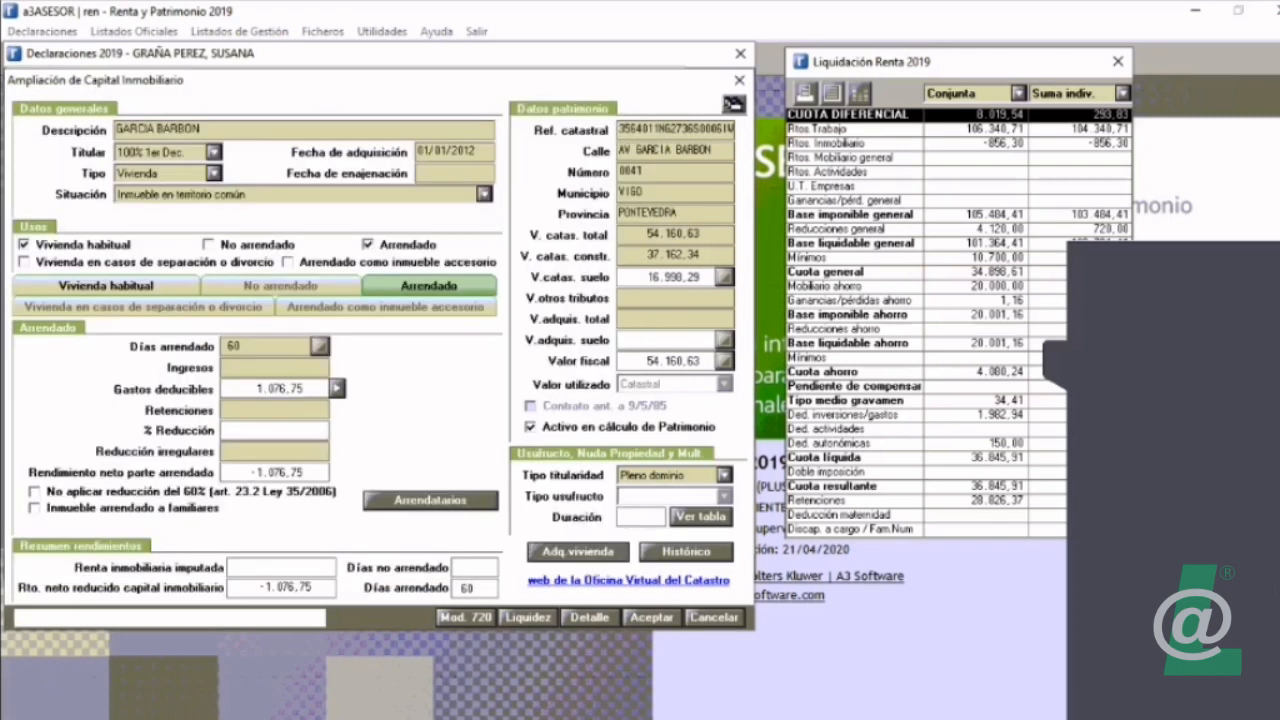
# Step: Examine the property's history, including the initial acquisition, disposal and practised amortization fields
pyautogui.click(686, 552)
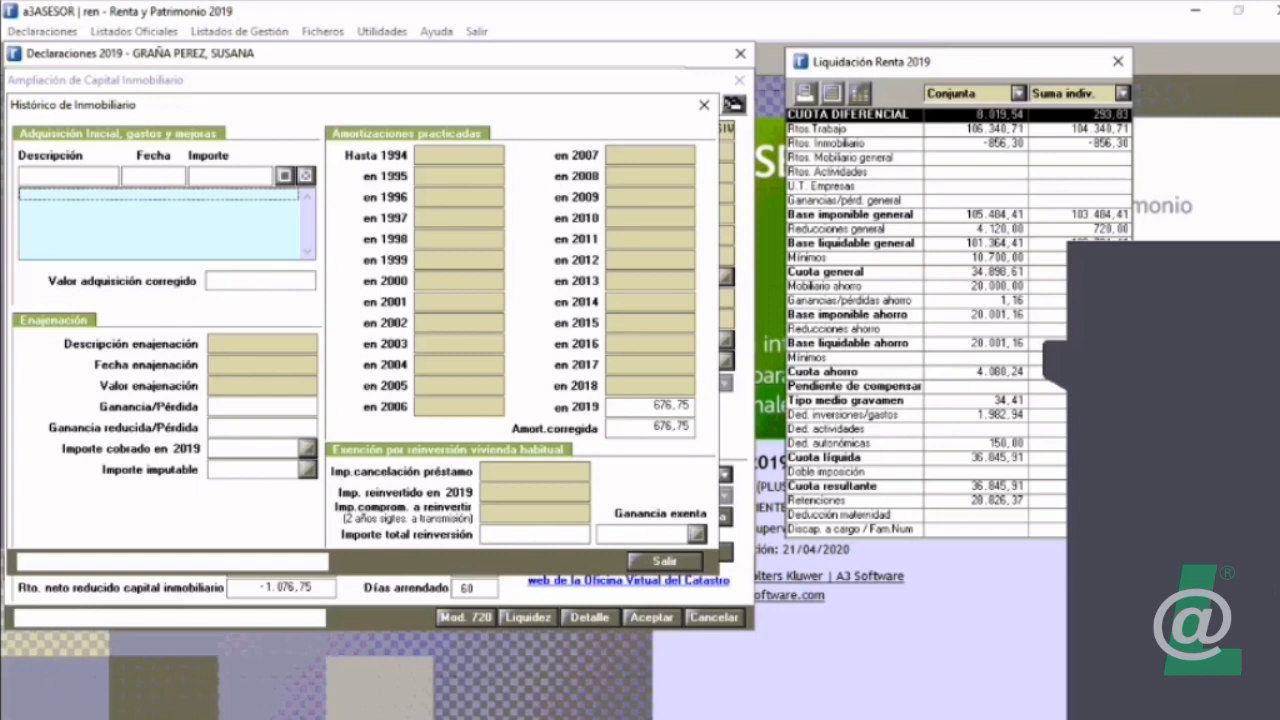
pyautogui.click(262, 344)
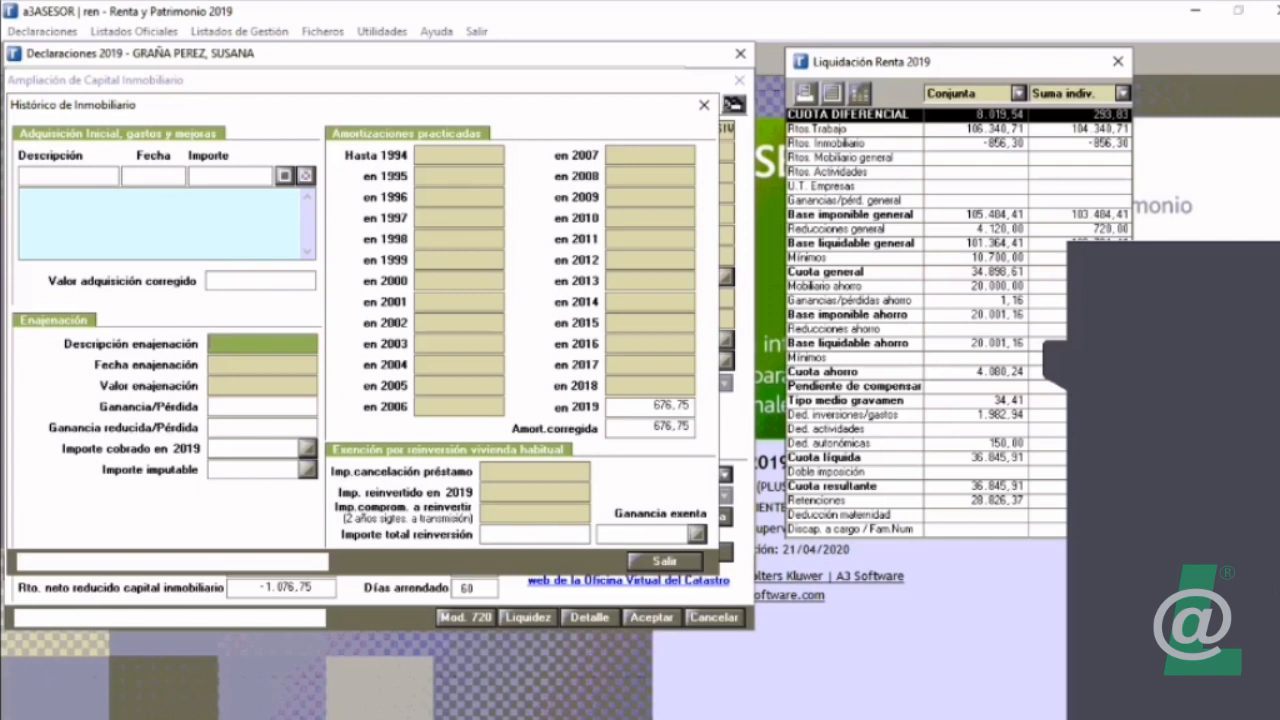
pyautogui.click(665, 561)
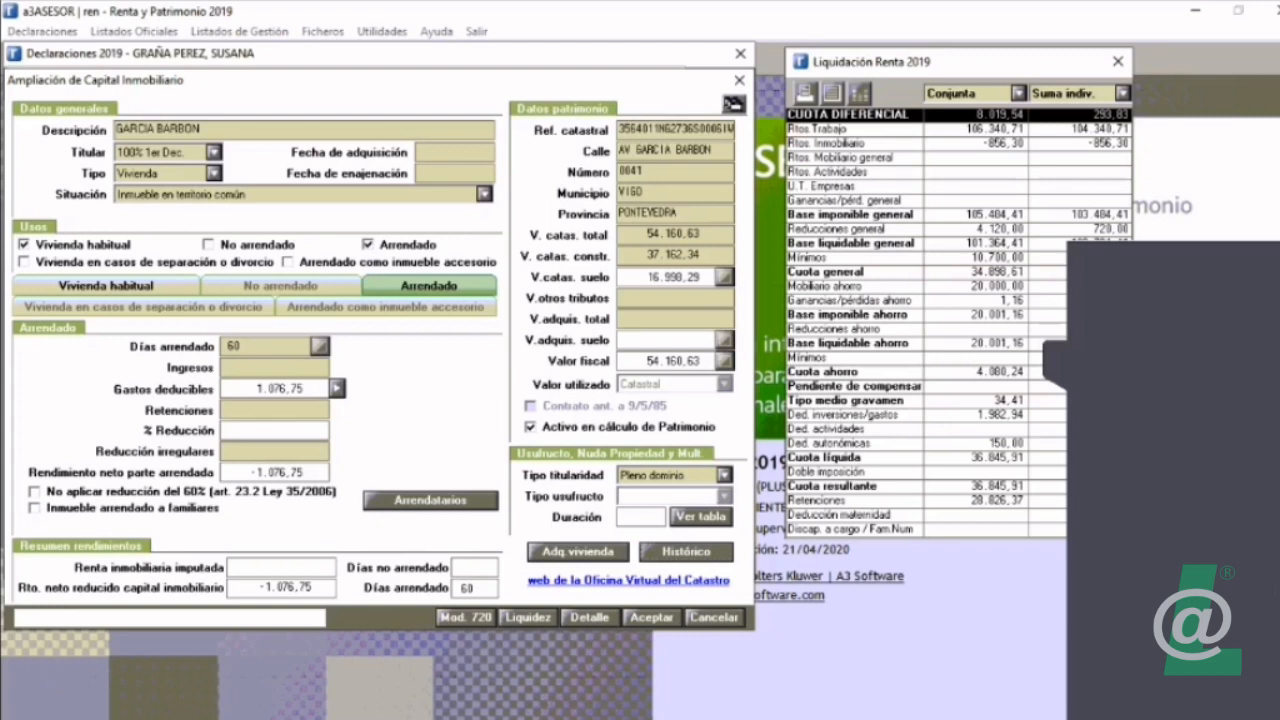
# Step: Accept the property data, entering the first tenant's NIF and letting its control letter be corrected automatically
pyautogui.click(651, 617)
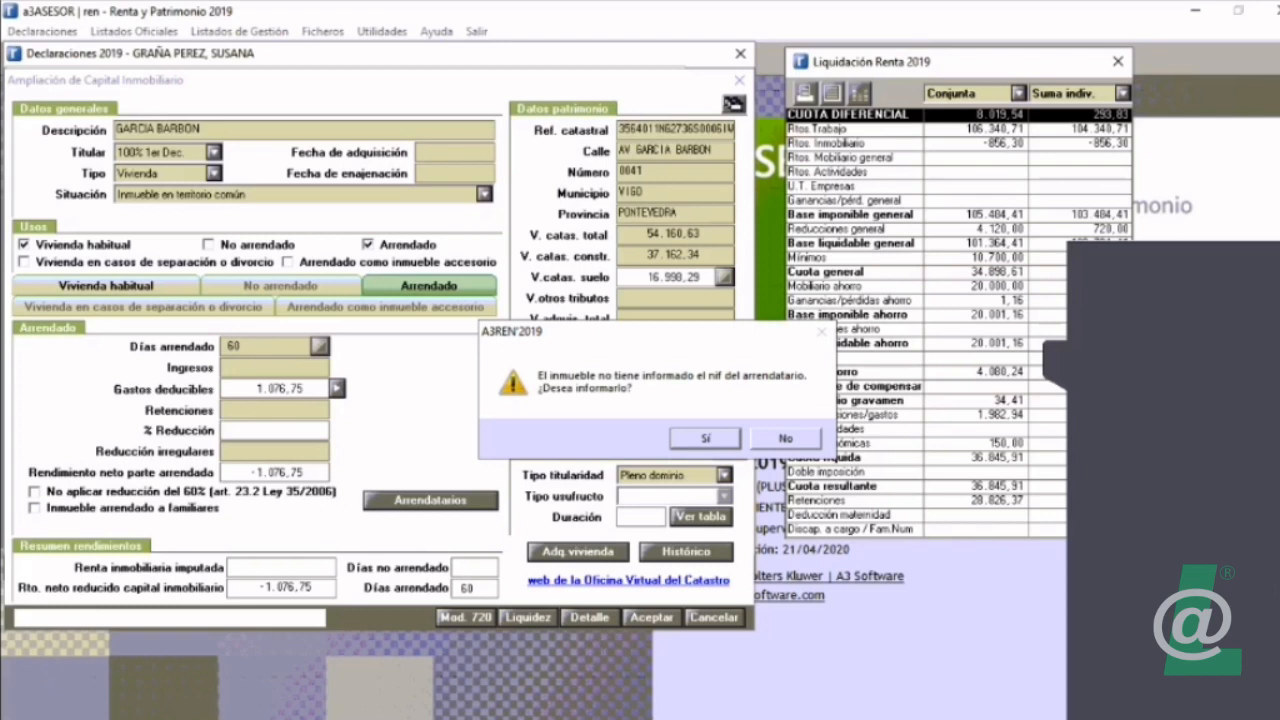
pyautogui.press('Return')
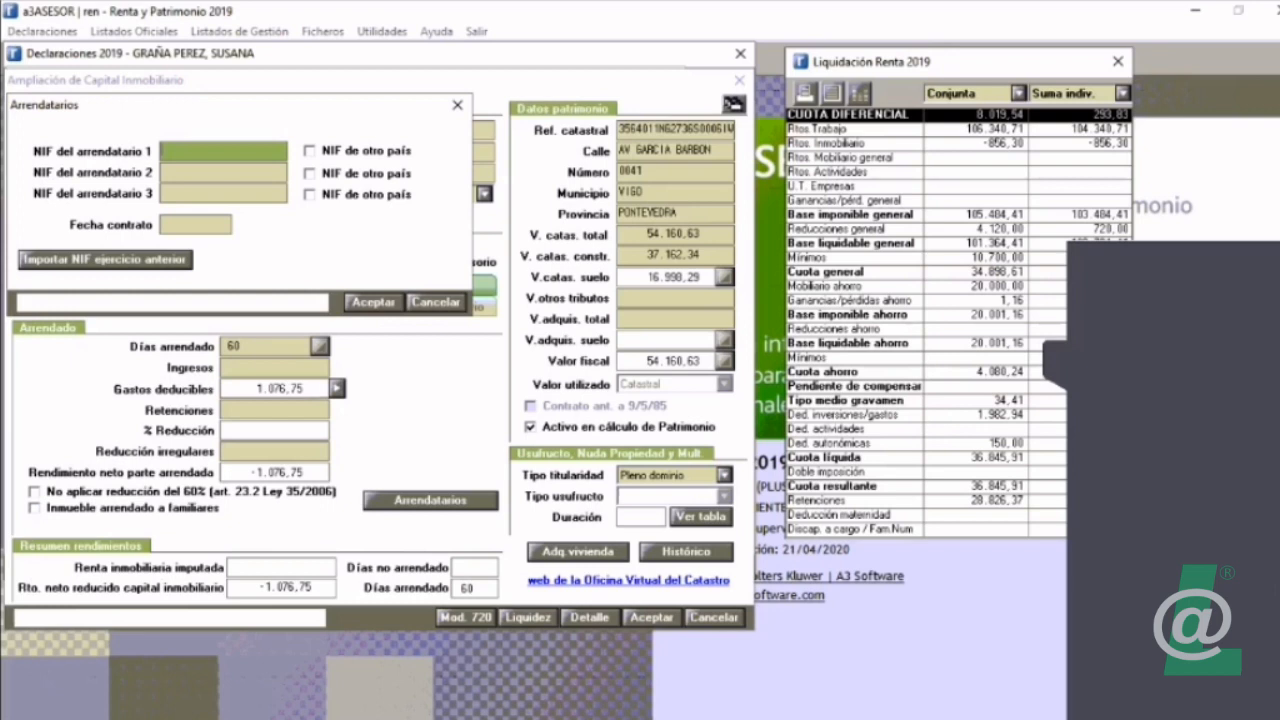
pyautogui.press('Tab')
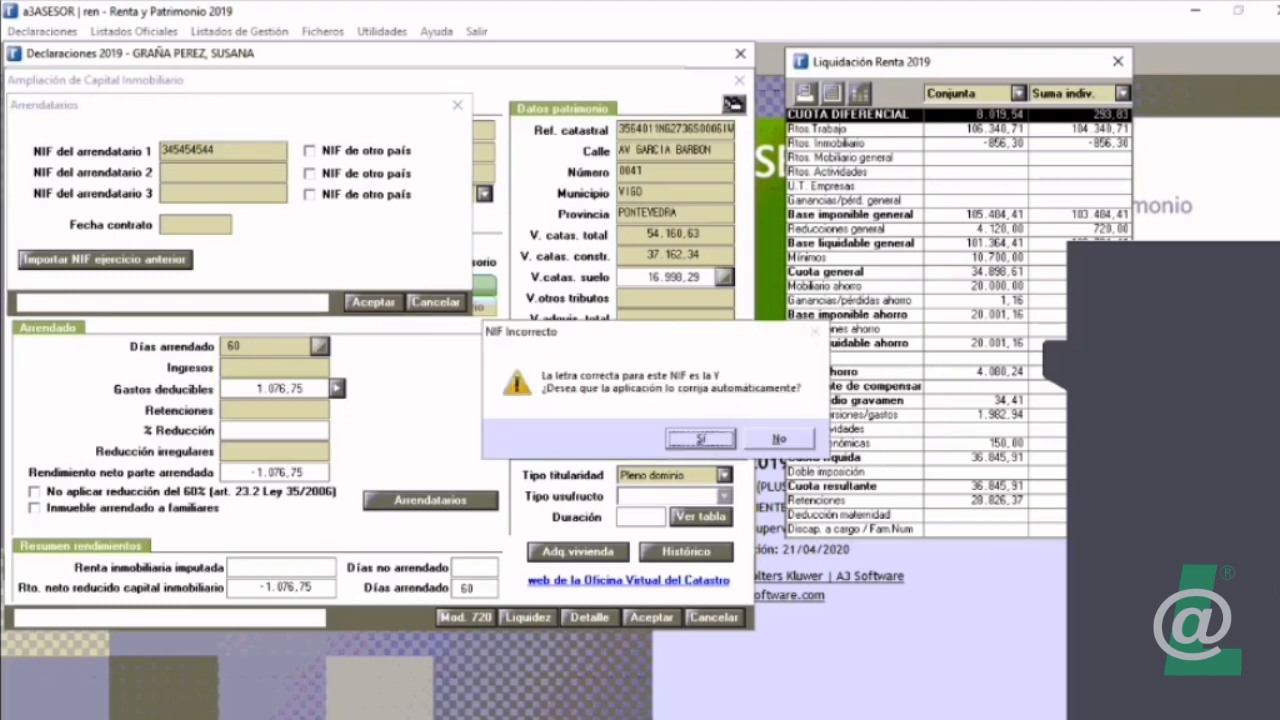
pyautogui.press('Return')
pyautogui.press('Return')
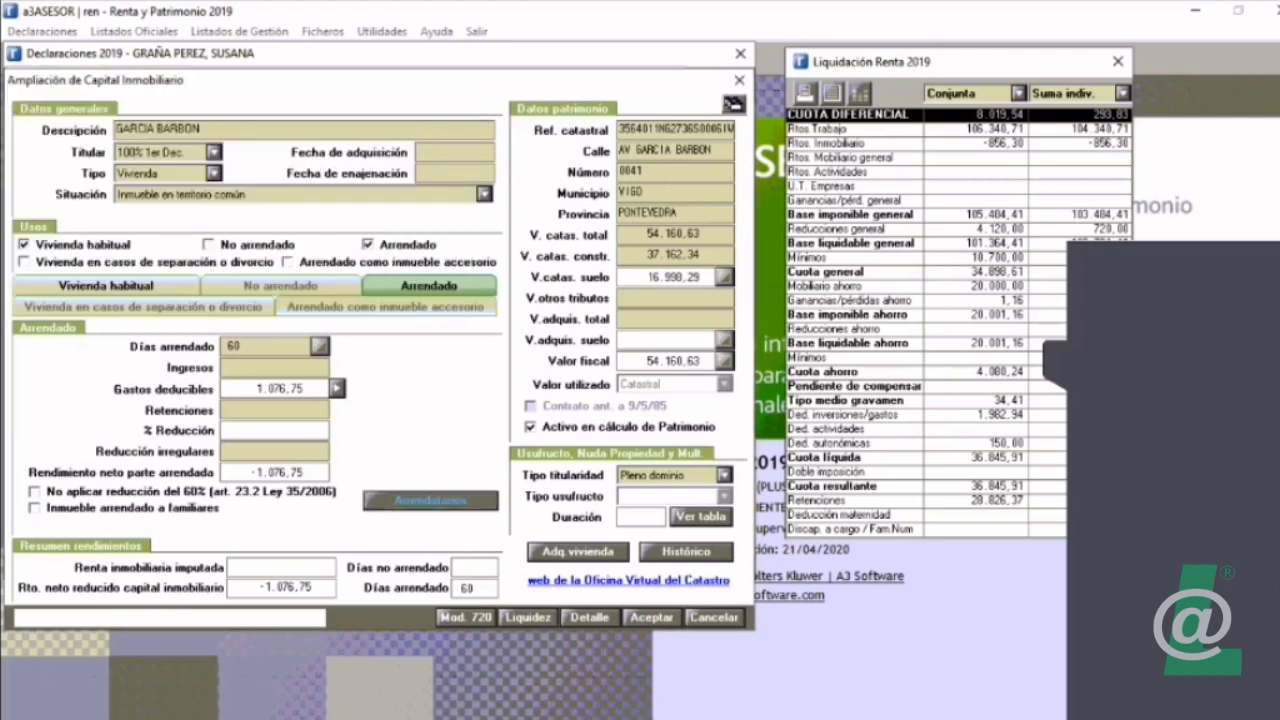
pyautogui.press('Return')
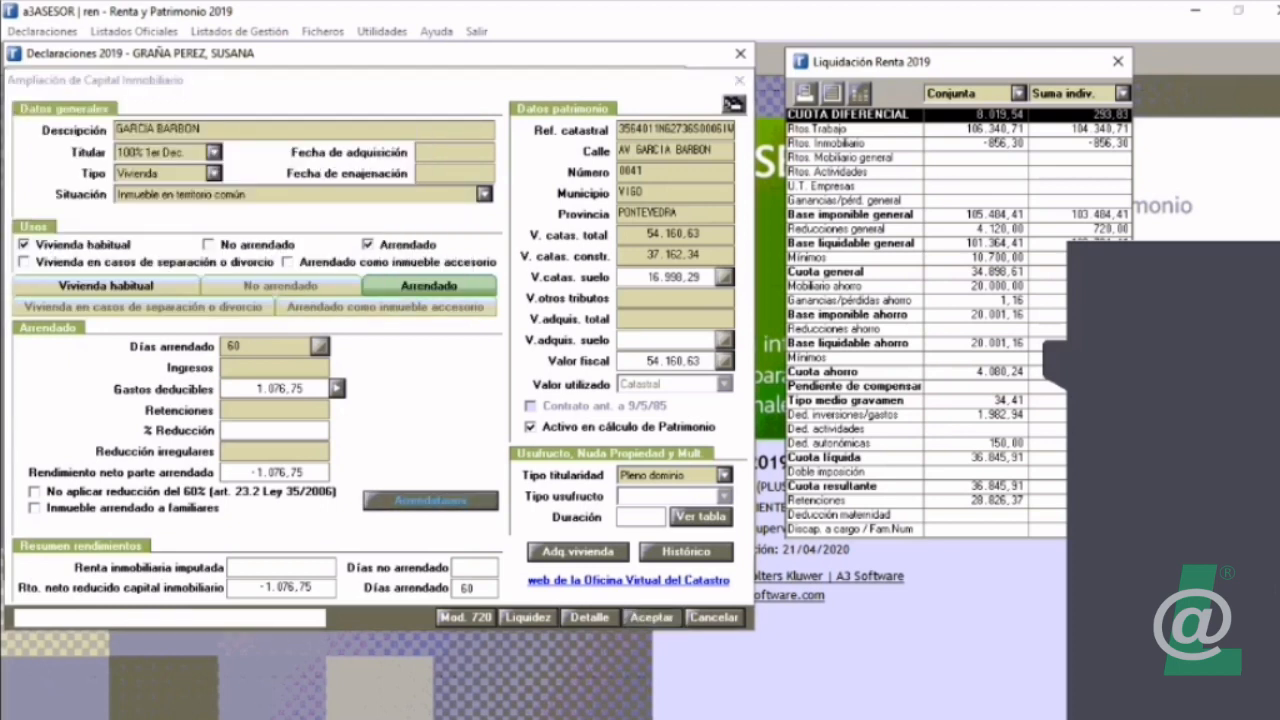
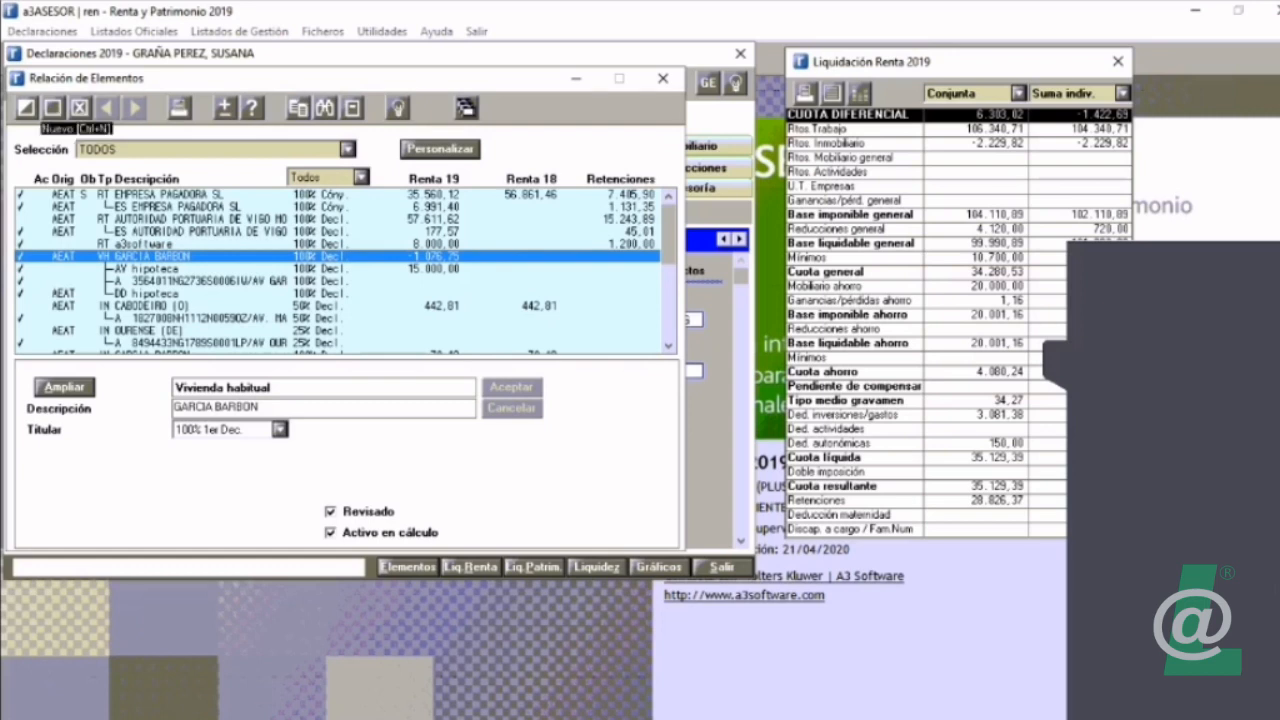
# Step: Start a new Seguros de vida element under Capital mobiliario and examine its gross income and D.T.4ª fields
pyautogui.click(53, 107)
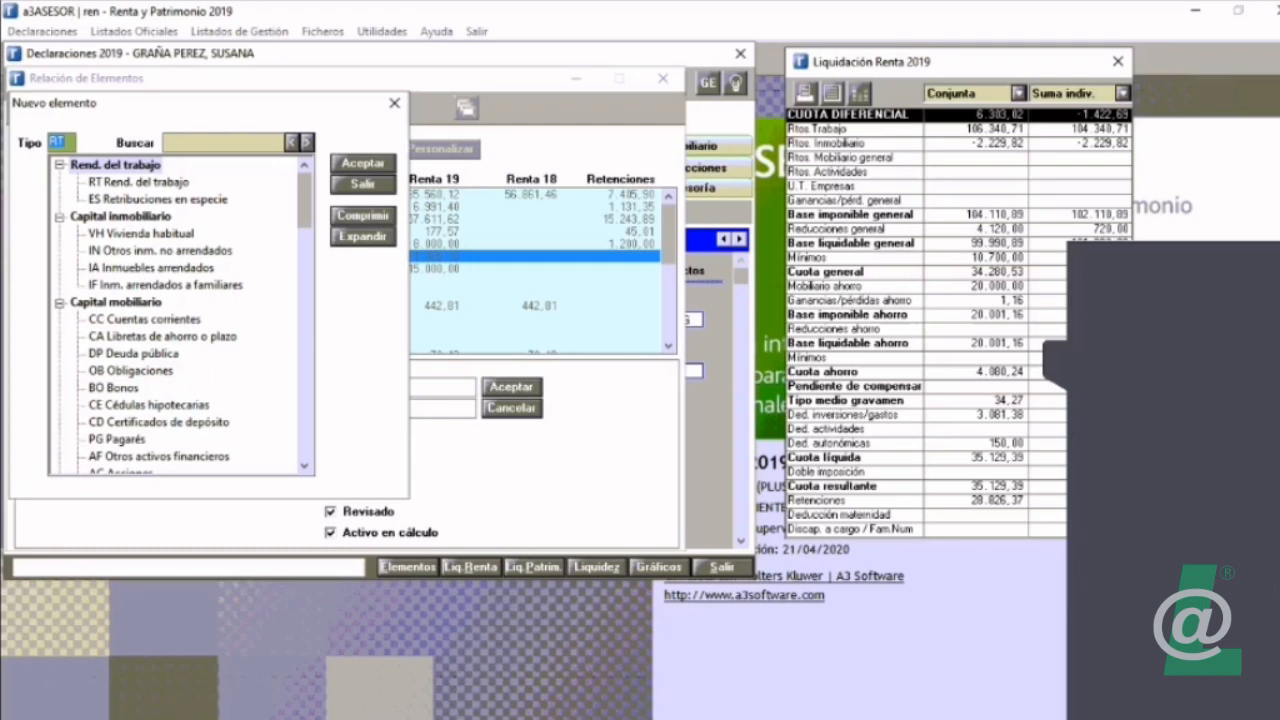
pyautogui.click(363, 216)
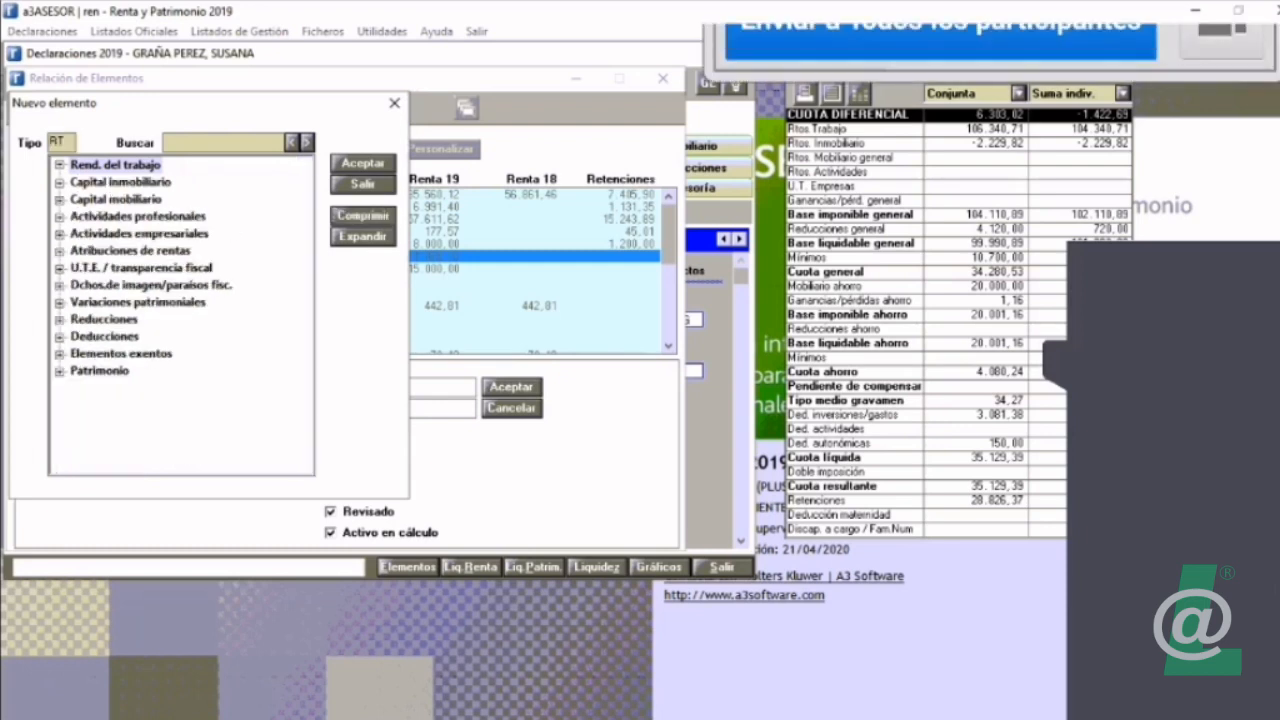
pyautogui.doubleClick(116, 199)
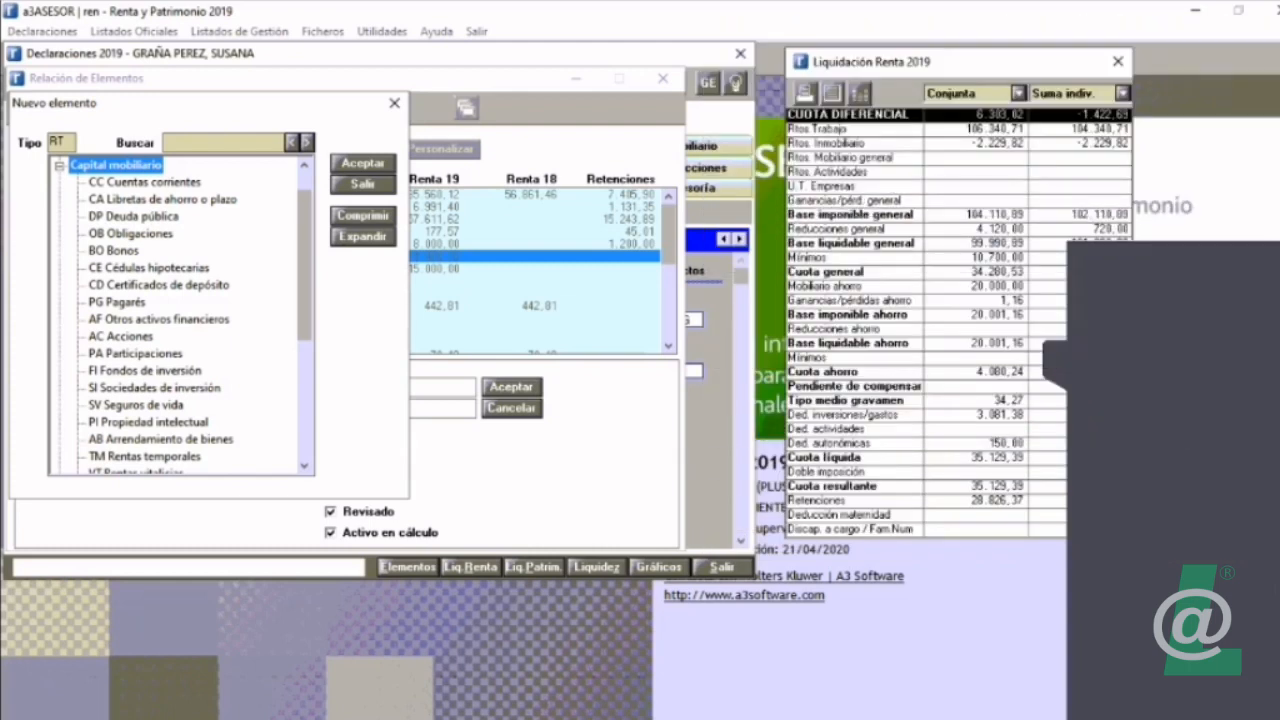
pyautogui.doubleClick(136, 405)
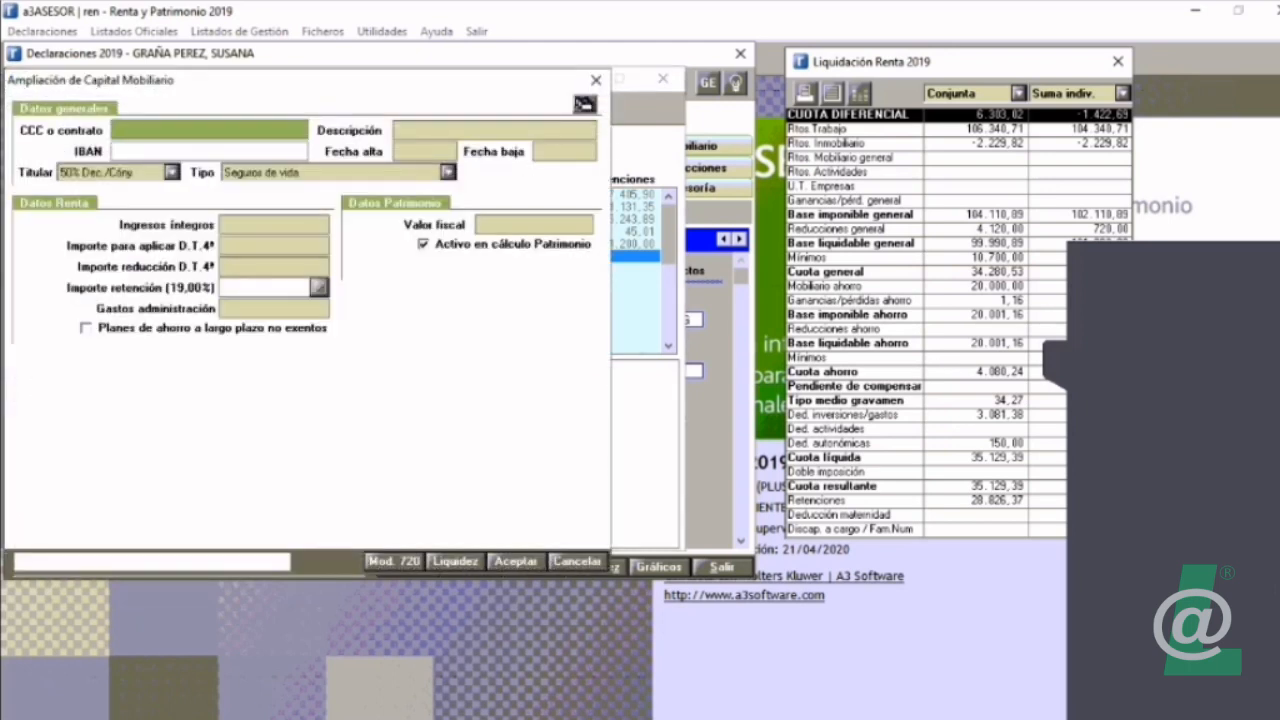
pyautogui.click(274, 225)
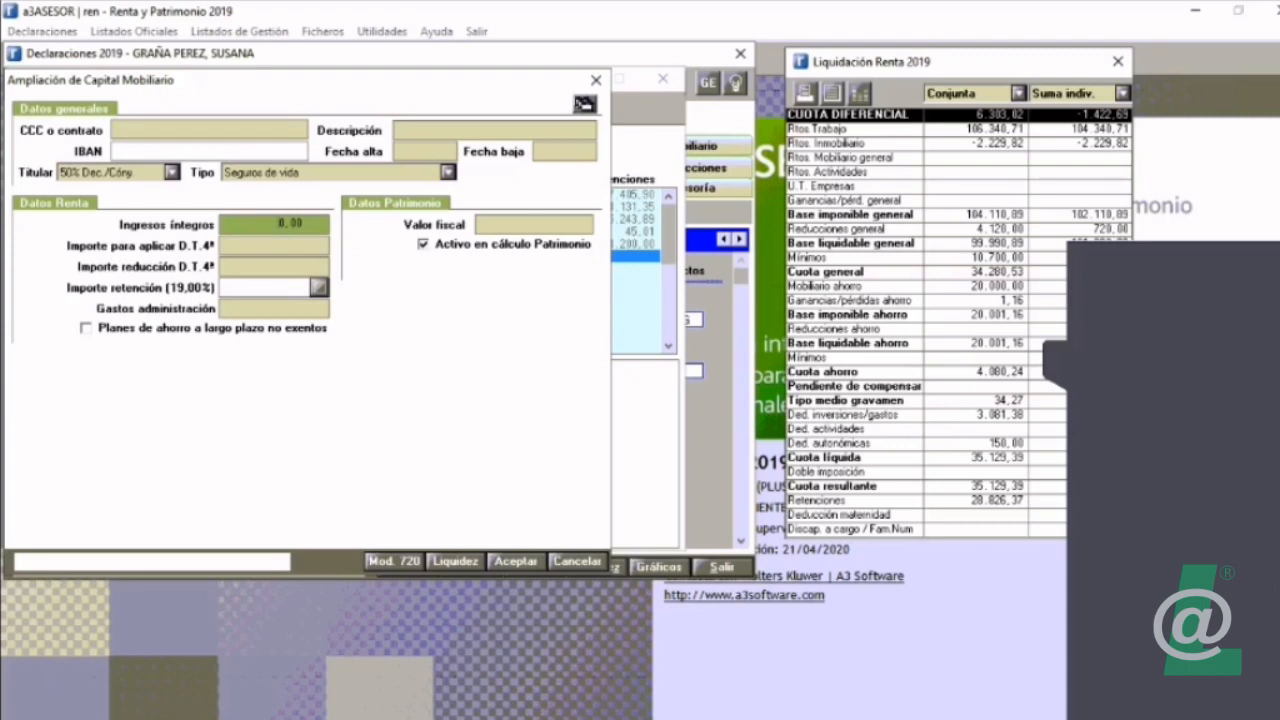
pyautogui.click(274, 245)
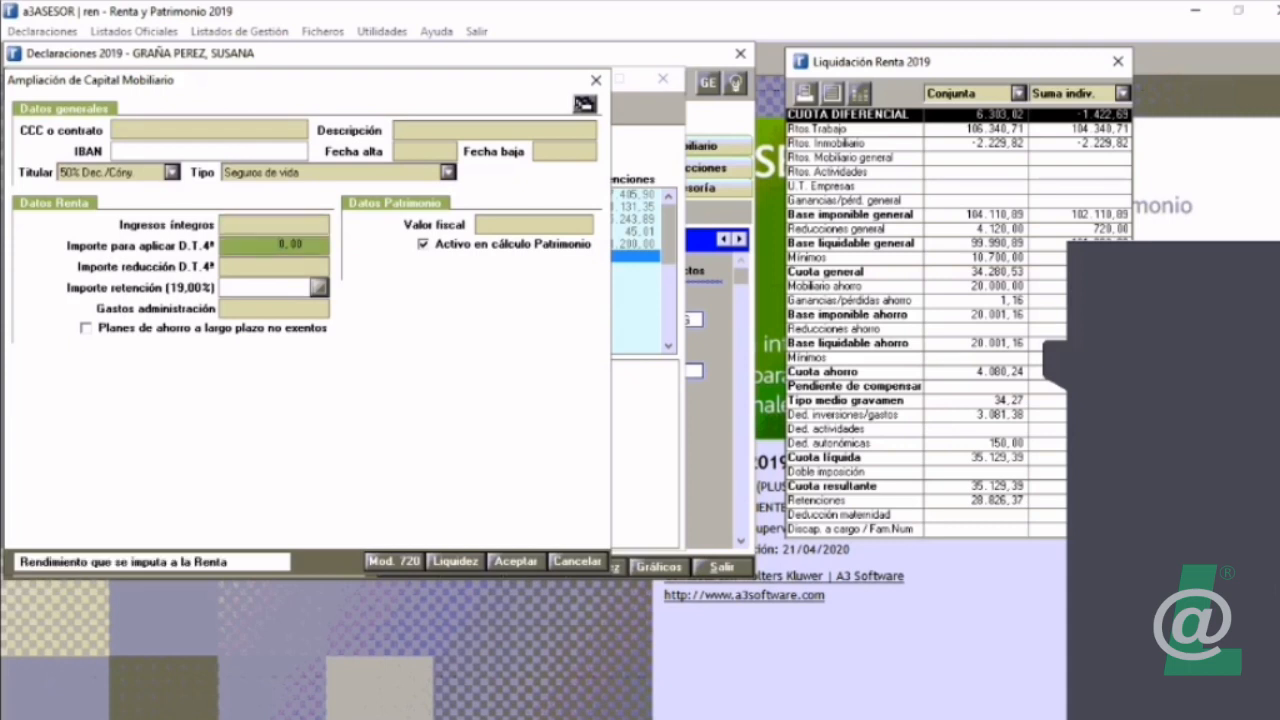
pyautogui.click(274, 266)
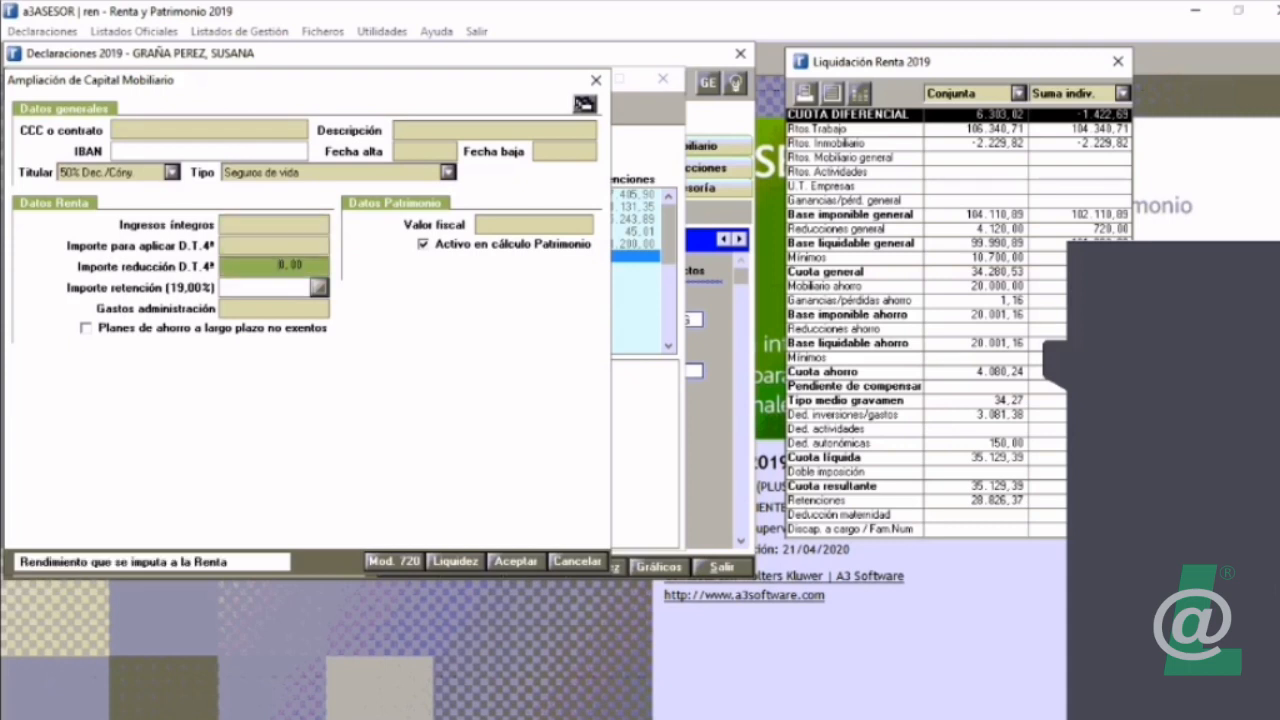
# Step: Switch the new element's type to Acciones to view its fields, and discard it
pyautogui.click(448, 173)
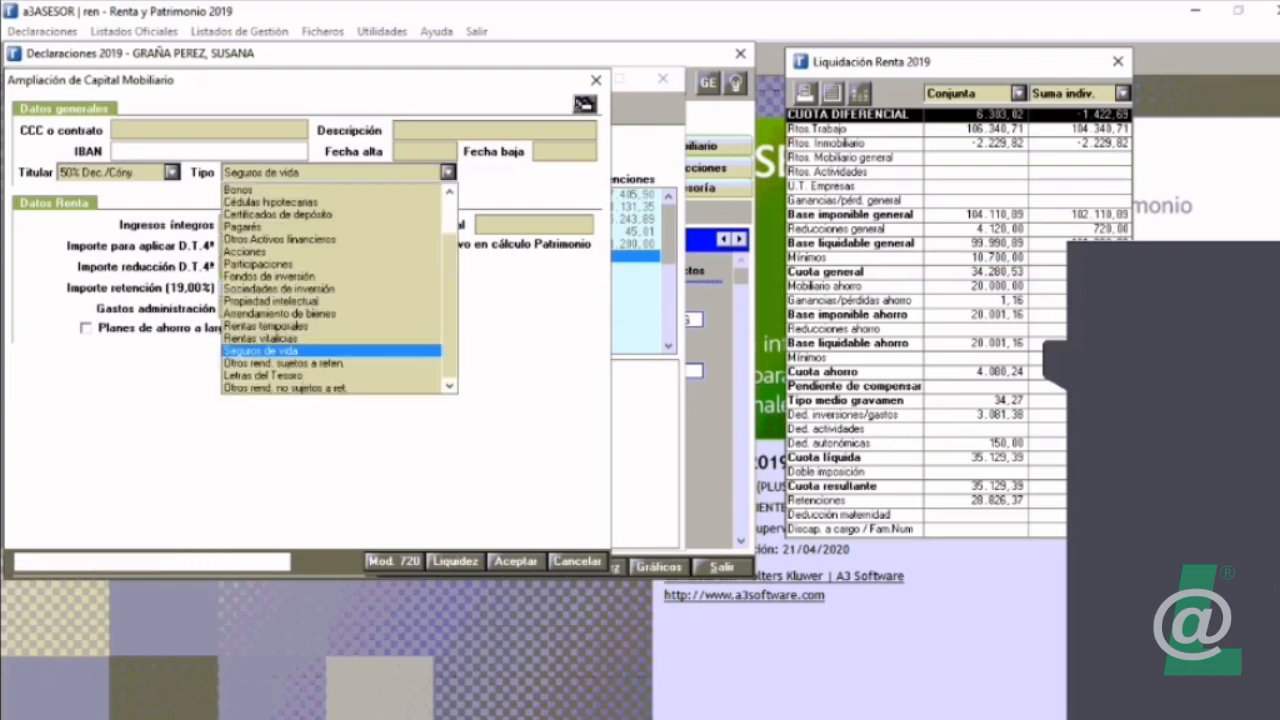
pyautogui.click(262, 252)
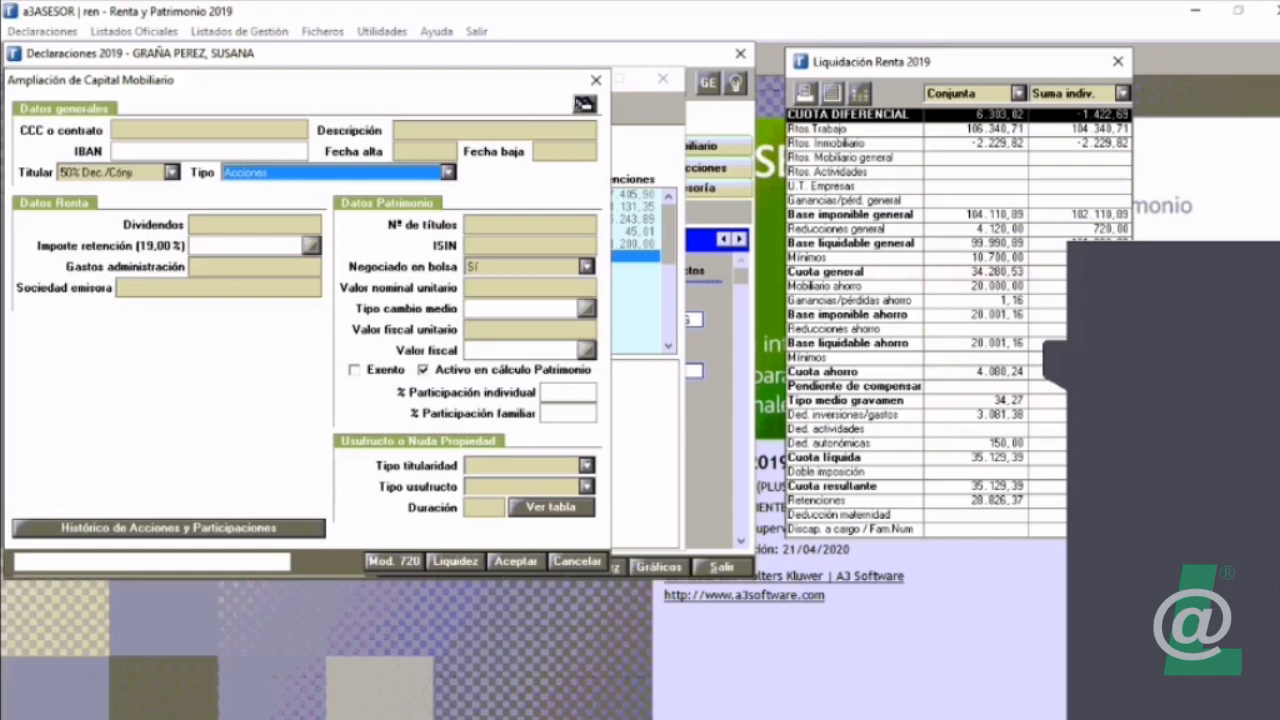
pyautogui.click(596, 80)
pyautogui.click(512, 408)
# Step: View the fields of a new Cuentas corrientes element and discard it, returning to the element list
pyautogui.click(27, 107)
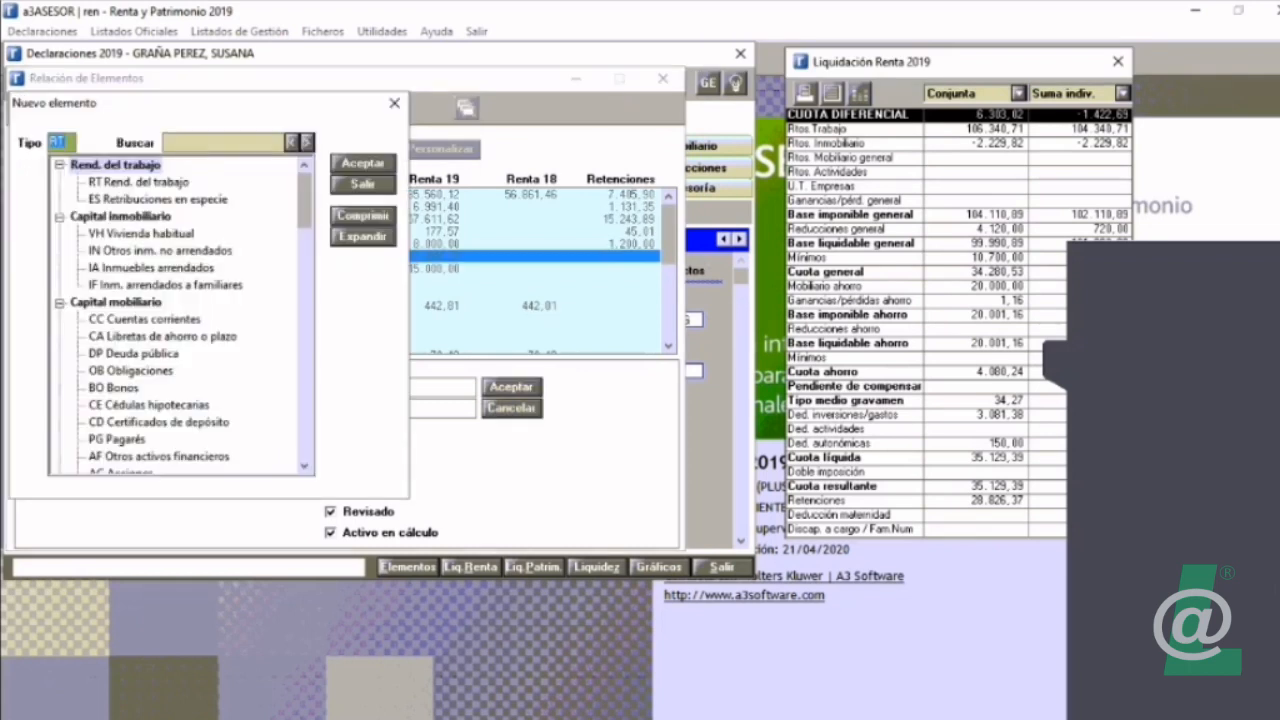
pyautogui.click(145, 320)
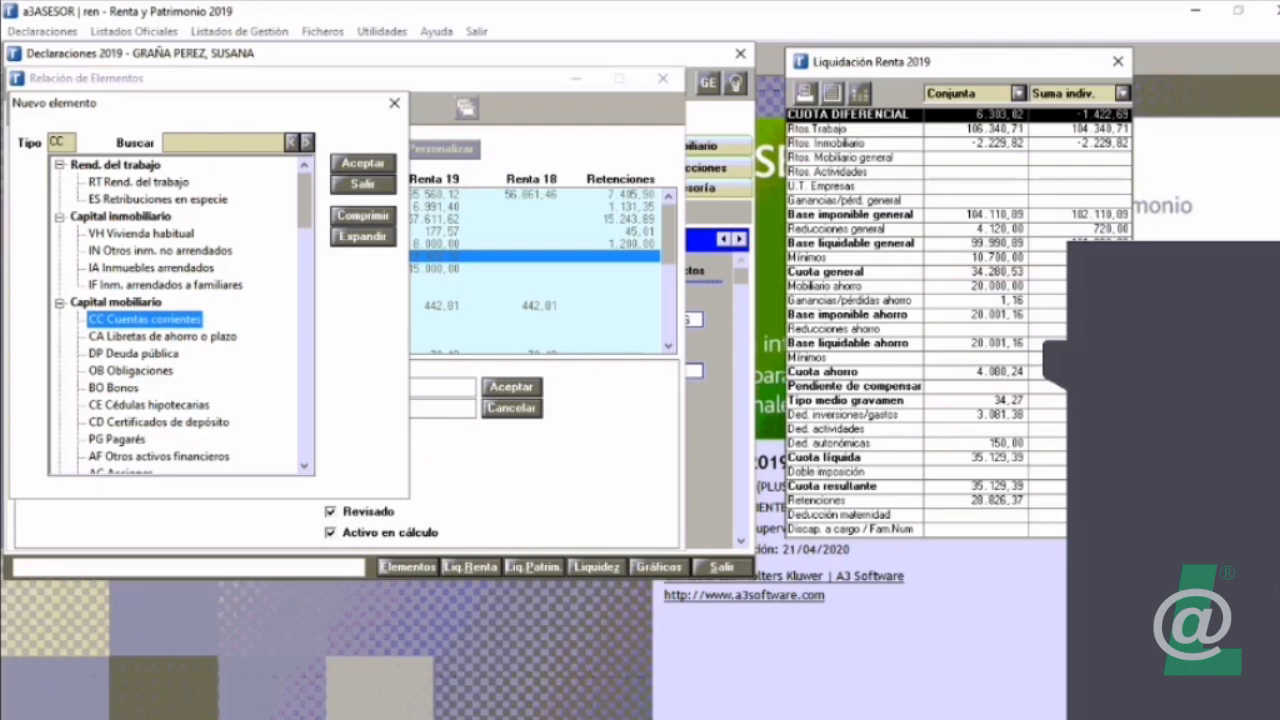
pyautogui.click(363, 163)
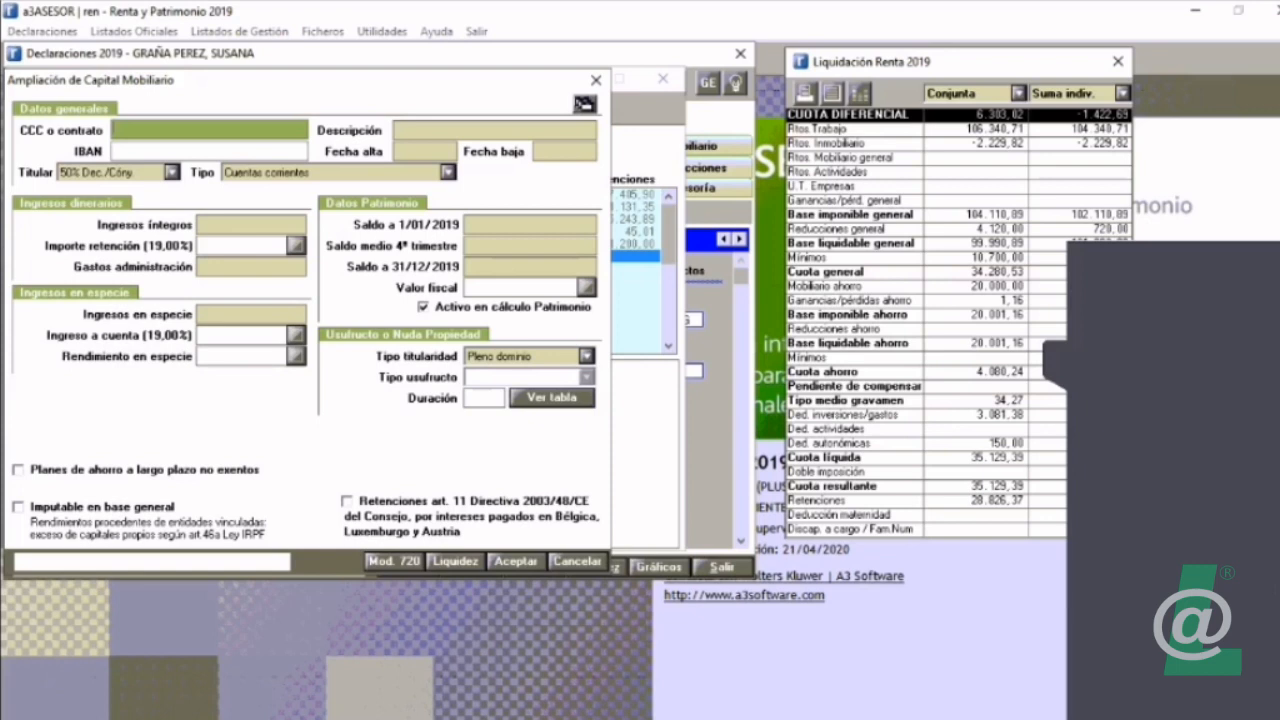
pyautogui.click(596, 80)
pyautogui.doubleClick(190, 256)
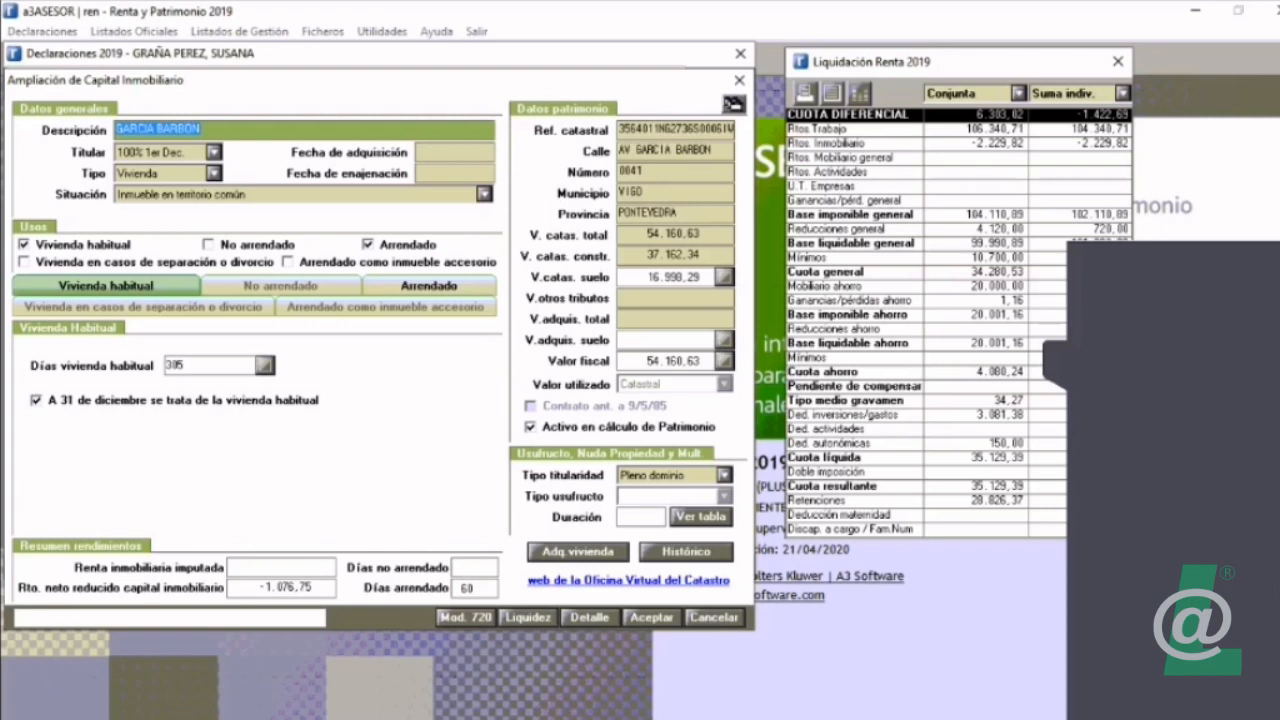
pyautogui.click(713, 617)
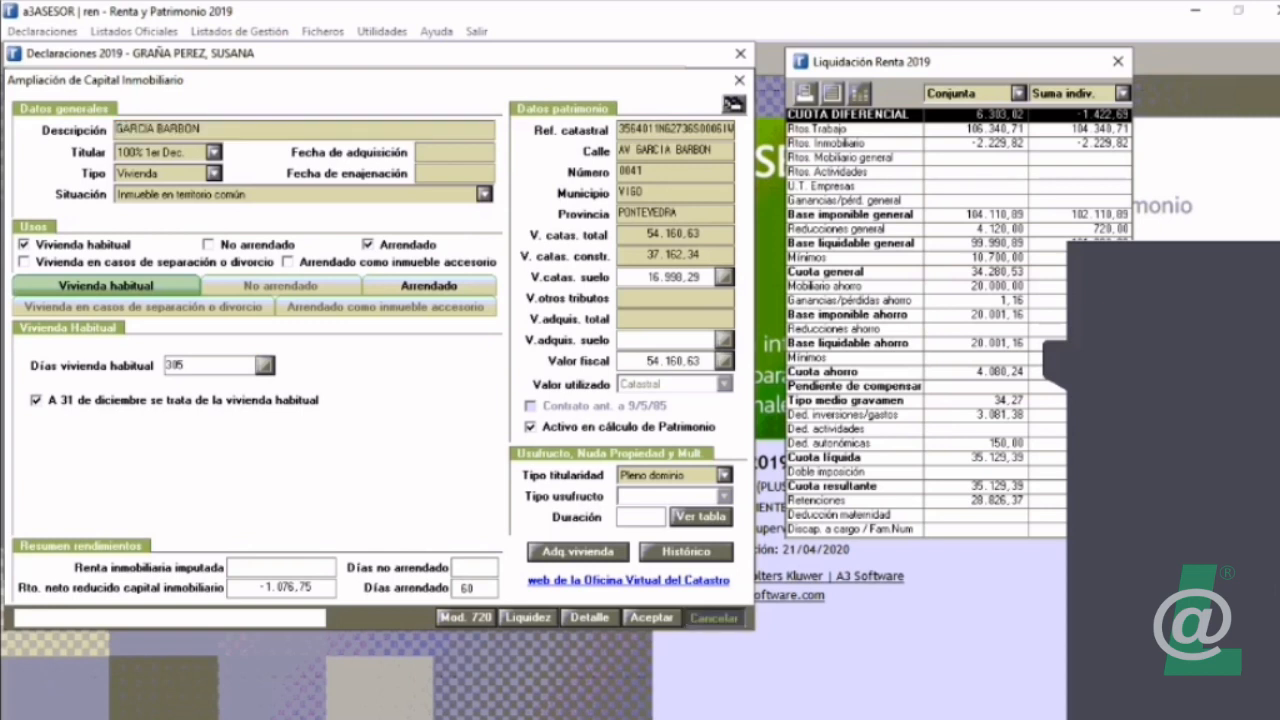
# Step: Start a new Acciones element with contract "acciones del banco", description "Acciones" and start date 01/01/2000
pyautogui.click(52, 107)
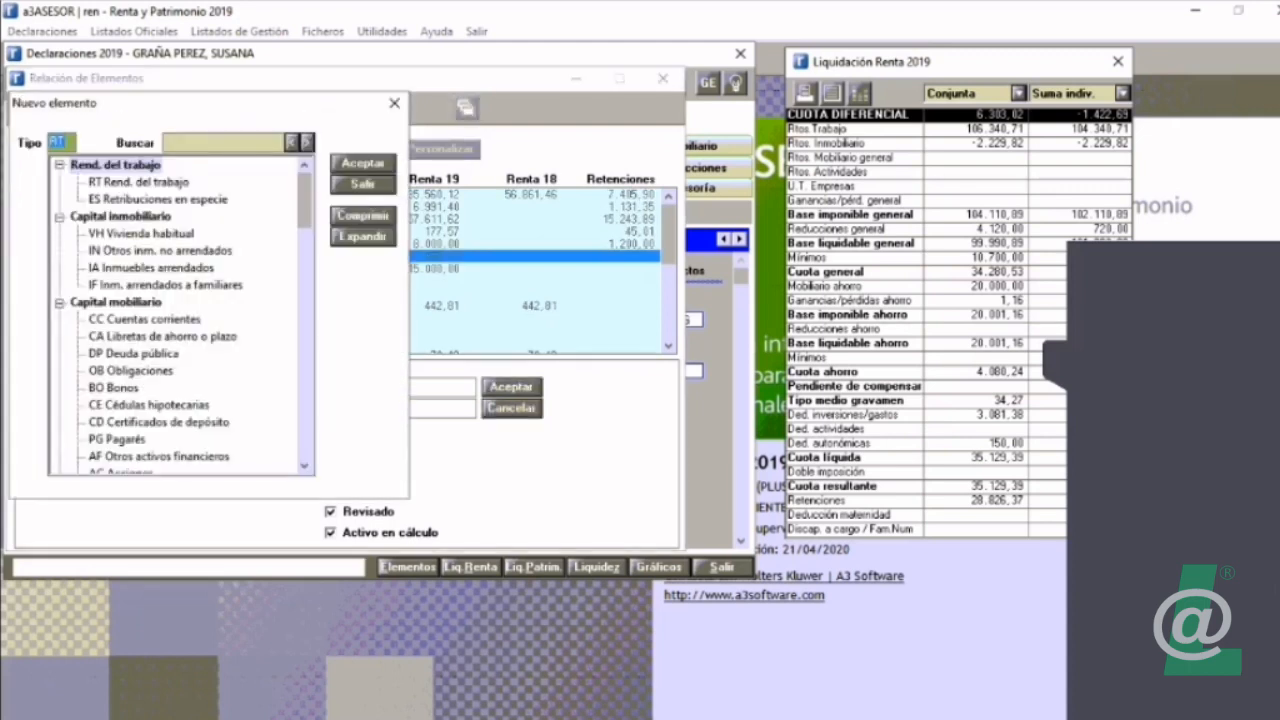
pyautogui.scroll(-2, 180, 315)
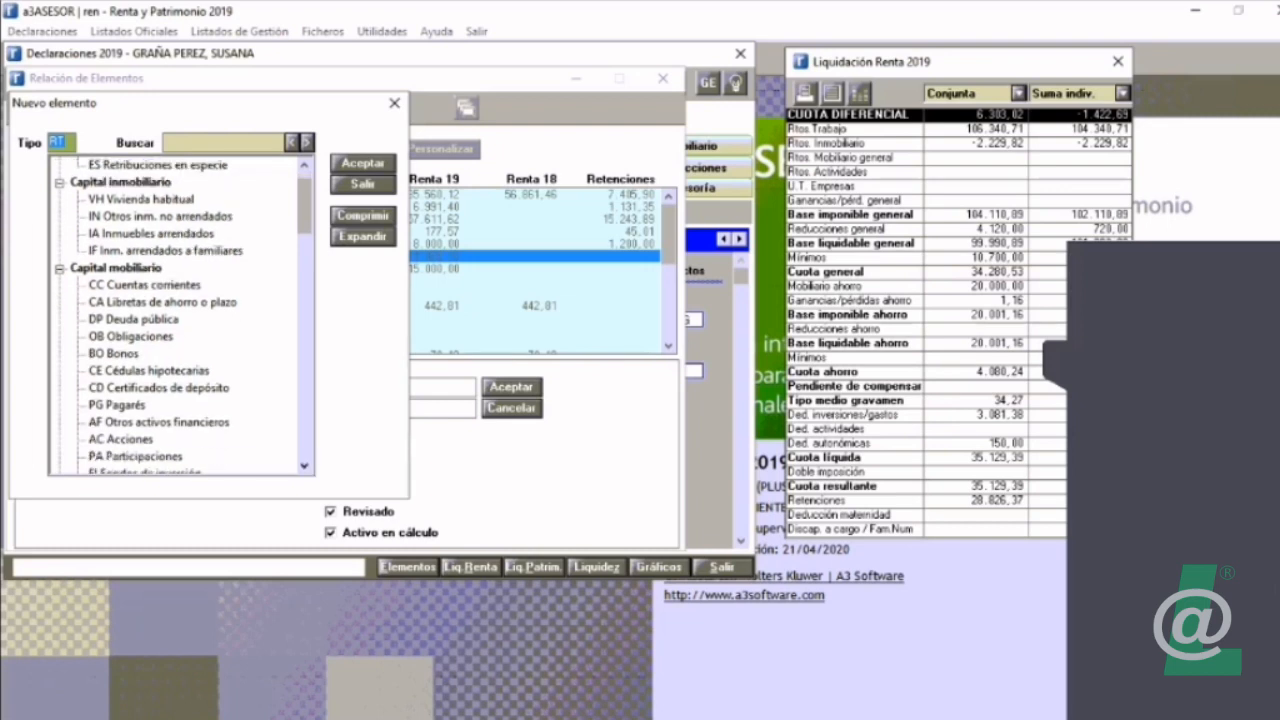
pyautogui.doubleClick(120, 439)
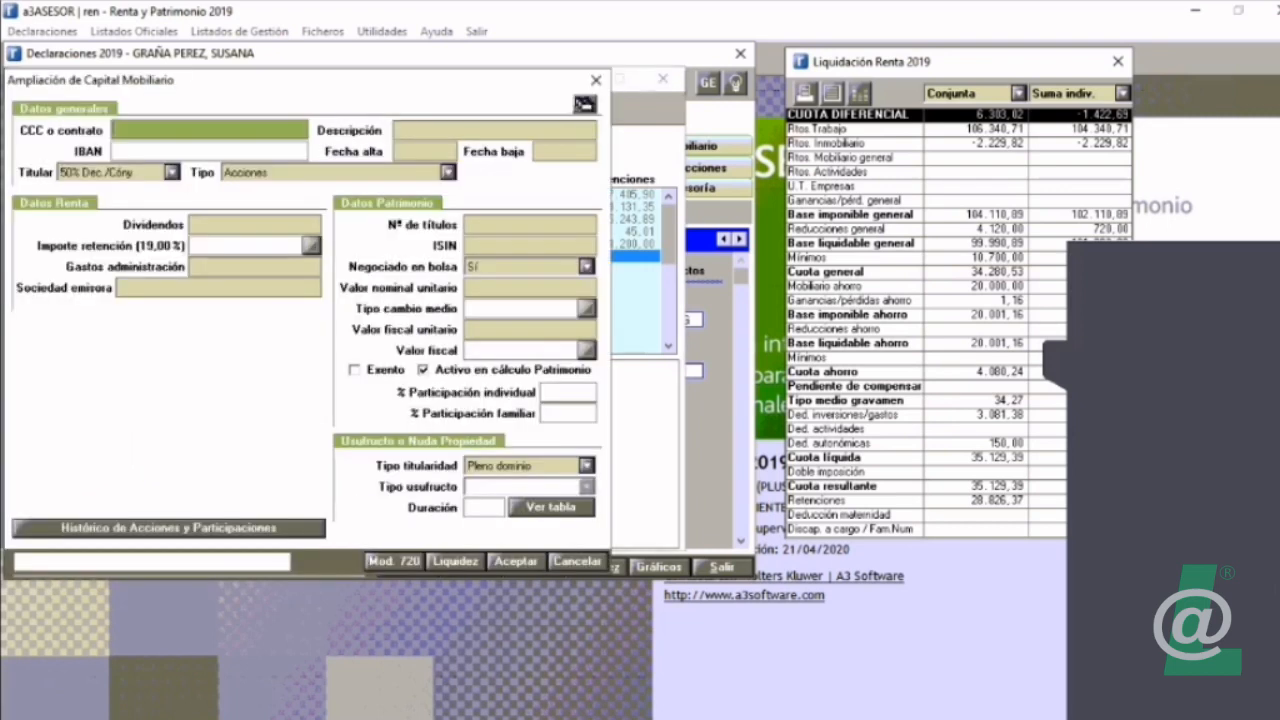
pyautogui.write('acciones del banco')
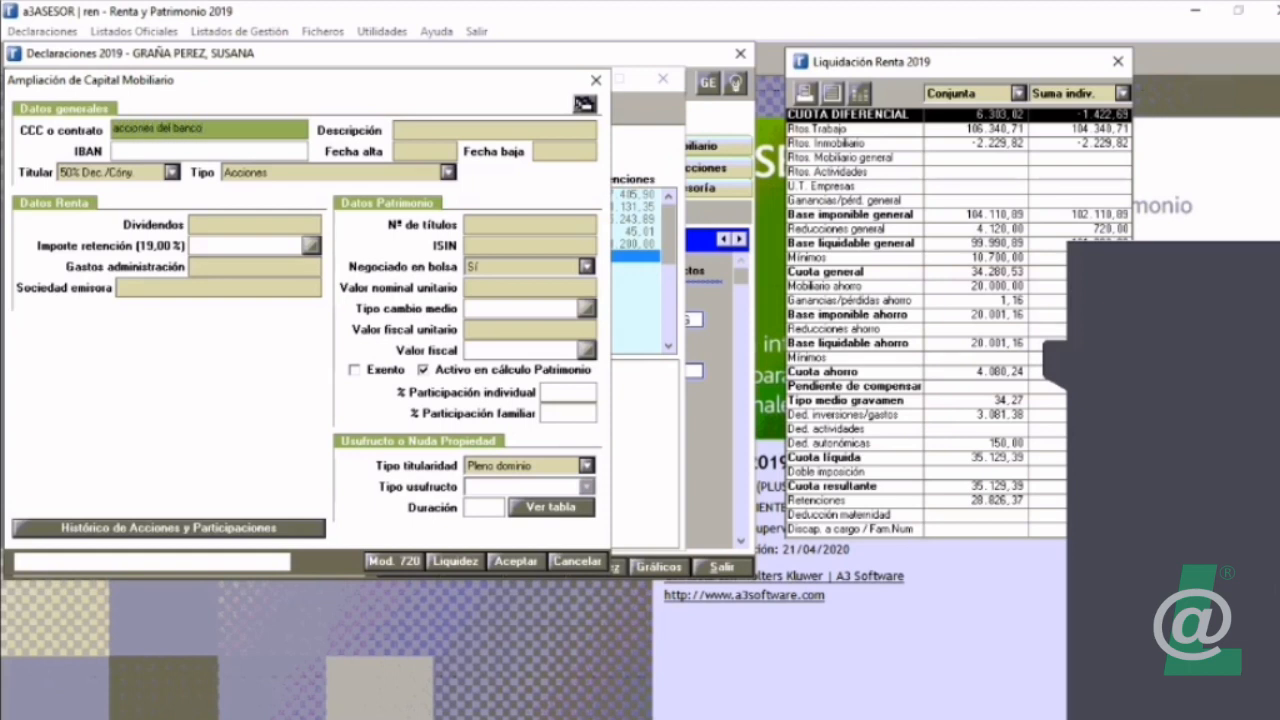
pyautogui.press('Tab')
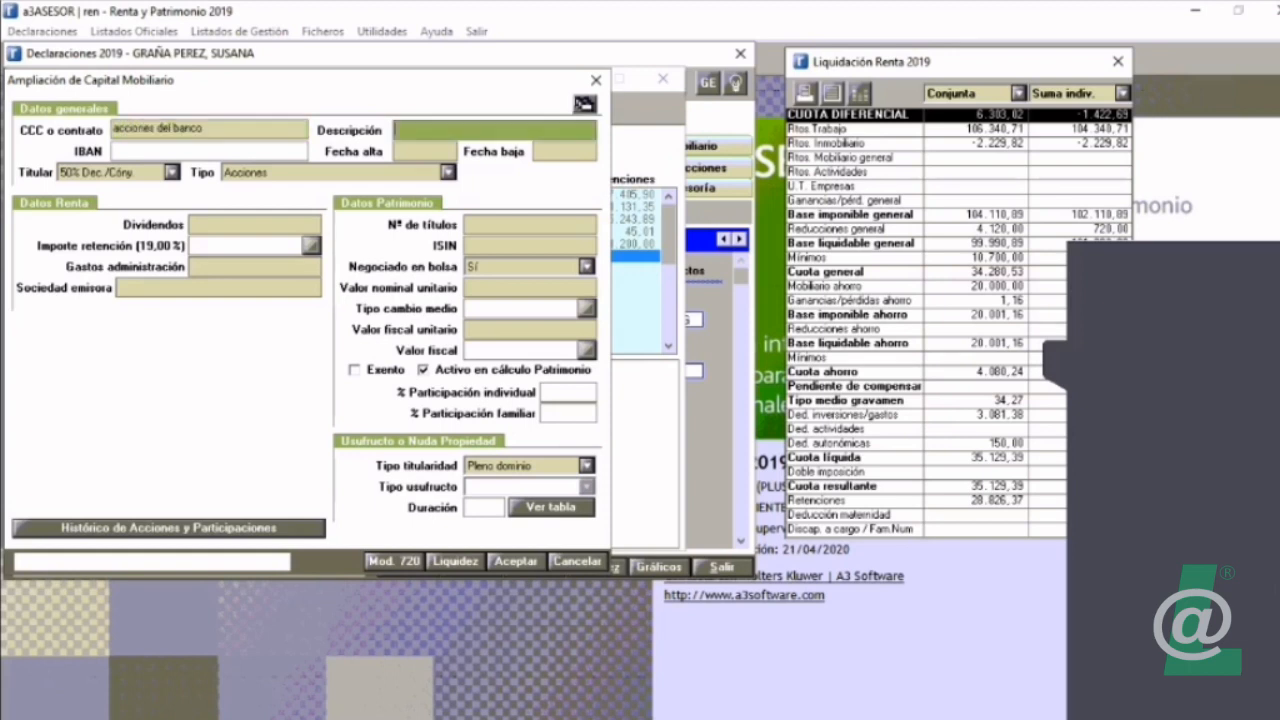
pyautogui.write('Acciones')
pyautogui.press('Tab')
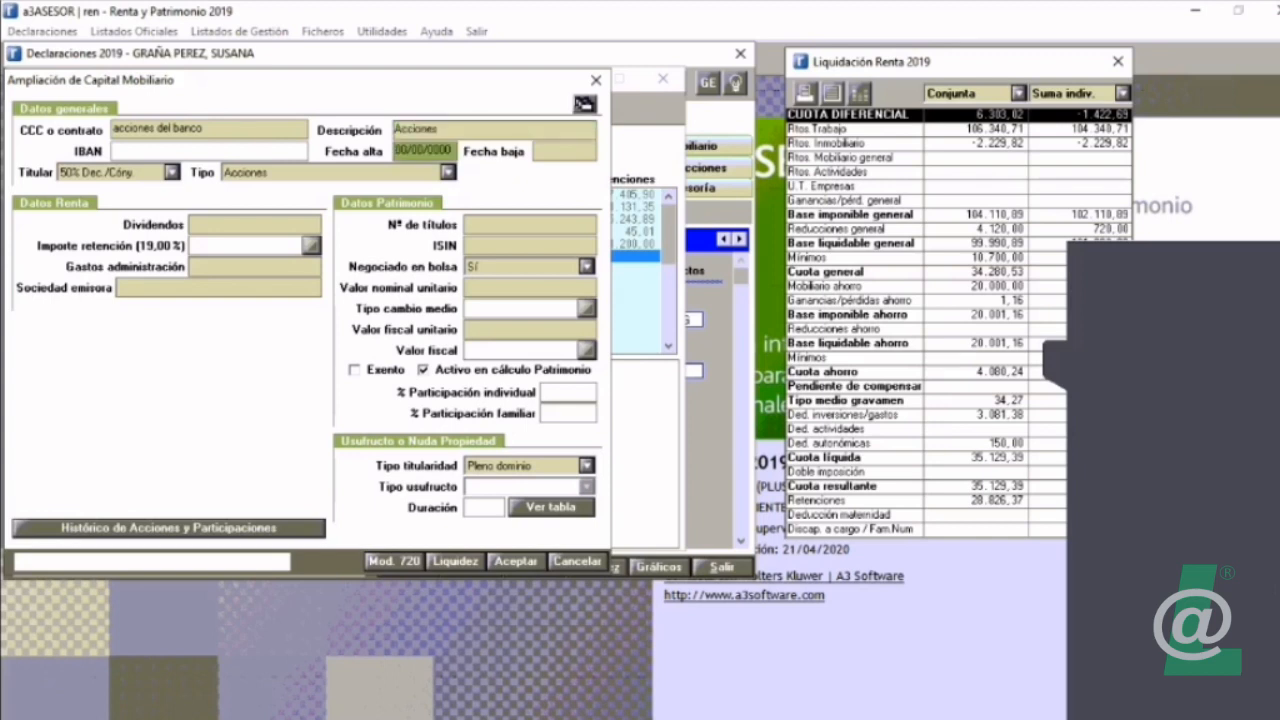
pyautogui.write('01012000')
pyautogui.press('Tab')
pyautogui.press('Tab')
pyautogui.press('Tab')
pyautogui.press('Tab')
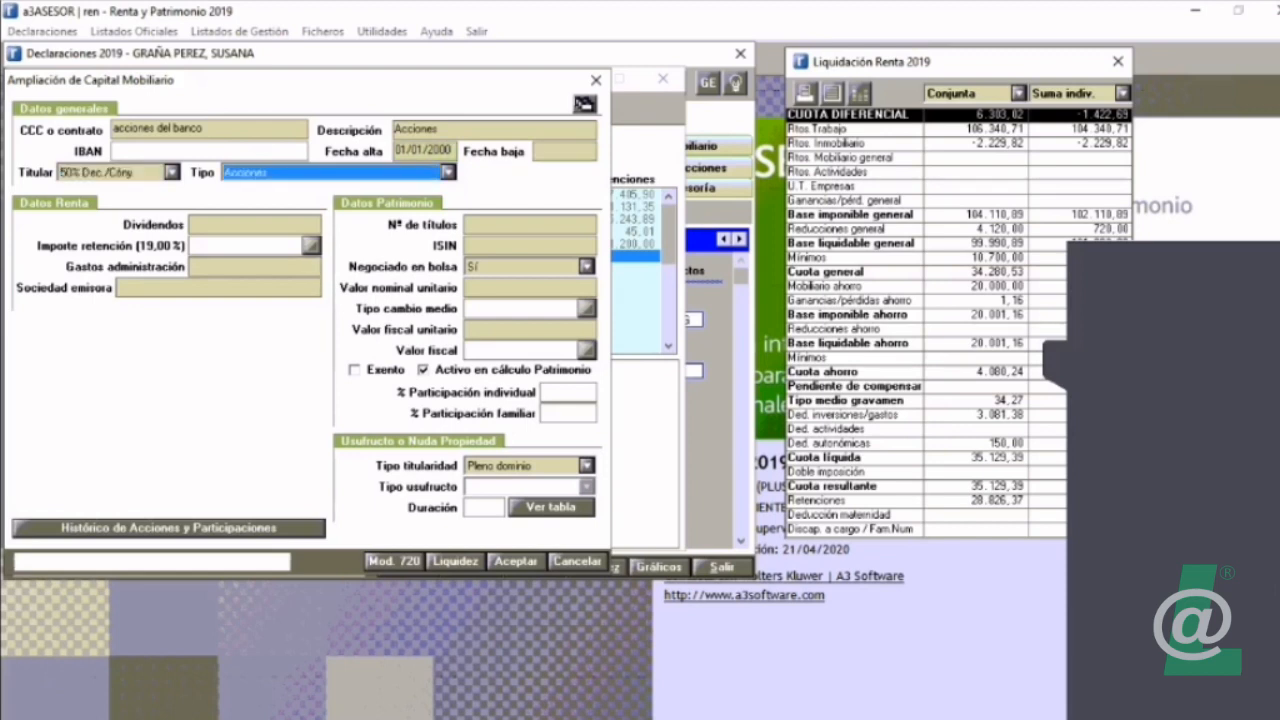
# Step: Enter dividends of 120,00, a withholding of 22,78 and issuing company Banco X for the shares, and leave the form without saving
pyautogui.write('120')
pyautogui.press('Tab')
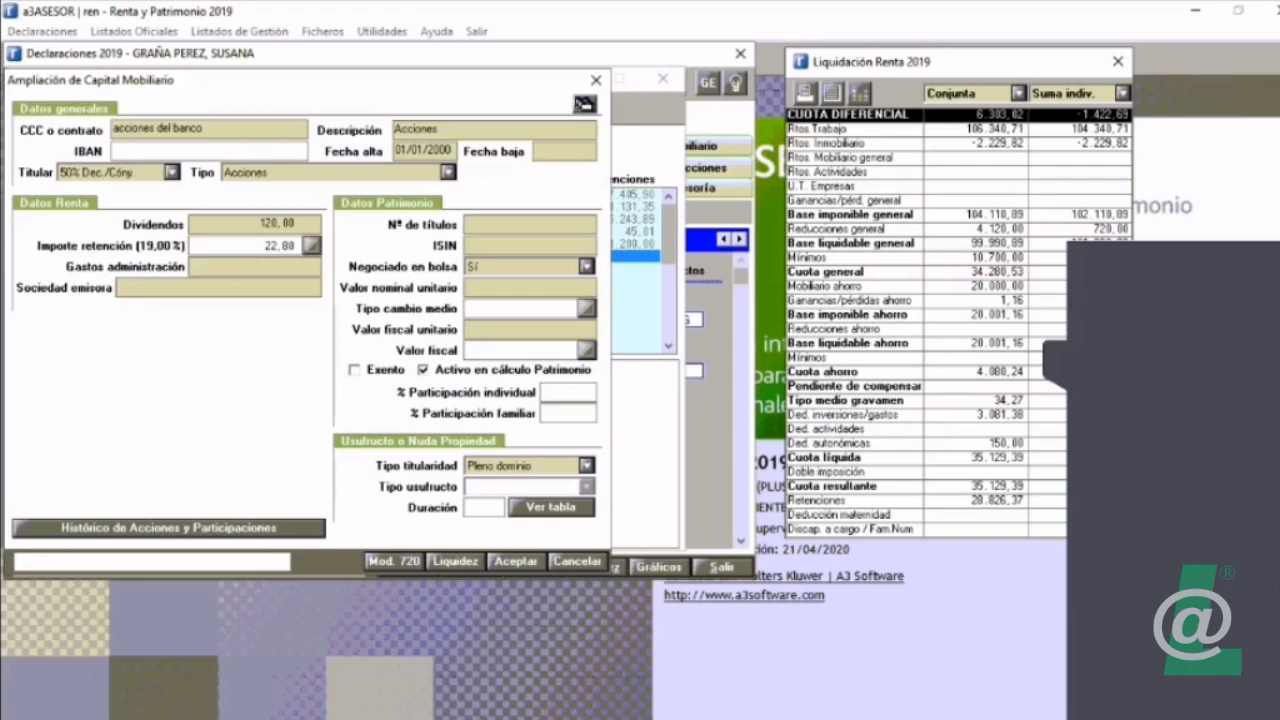
pyautogui.click(250, 246)
pyautogui.write('22')
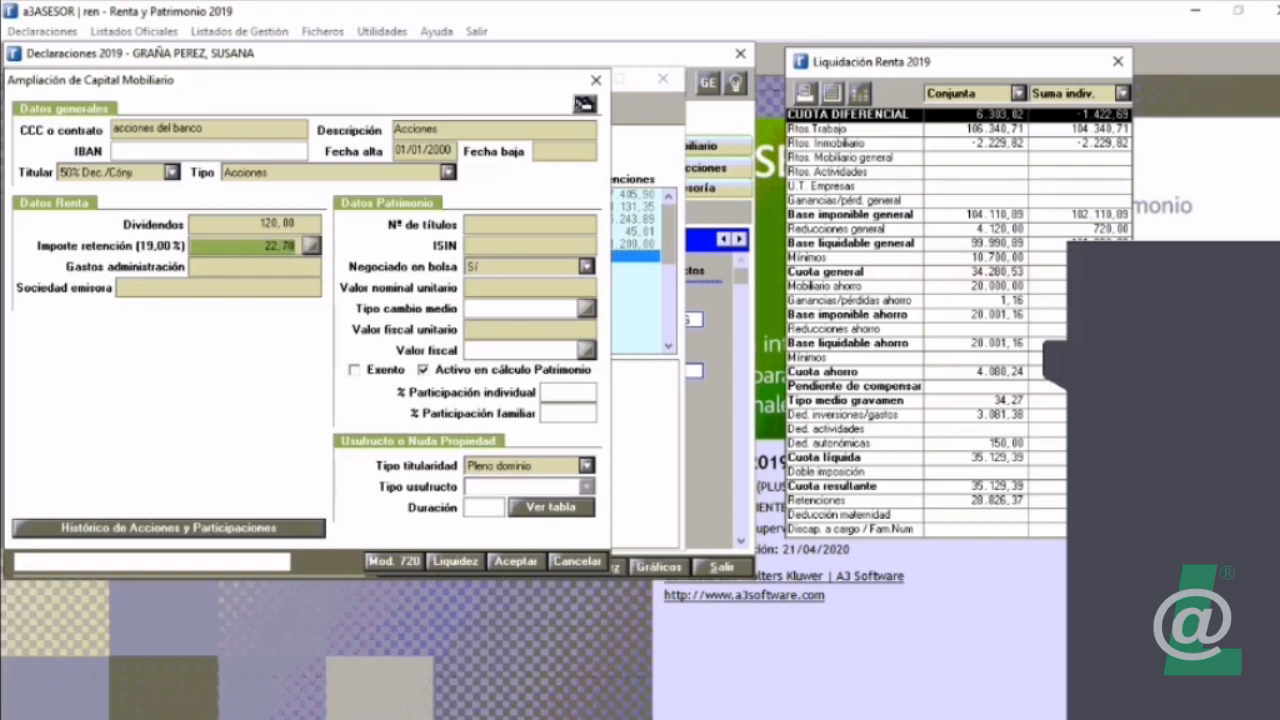
pyautogui.press('Tab')
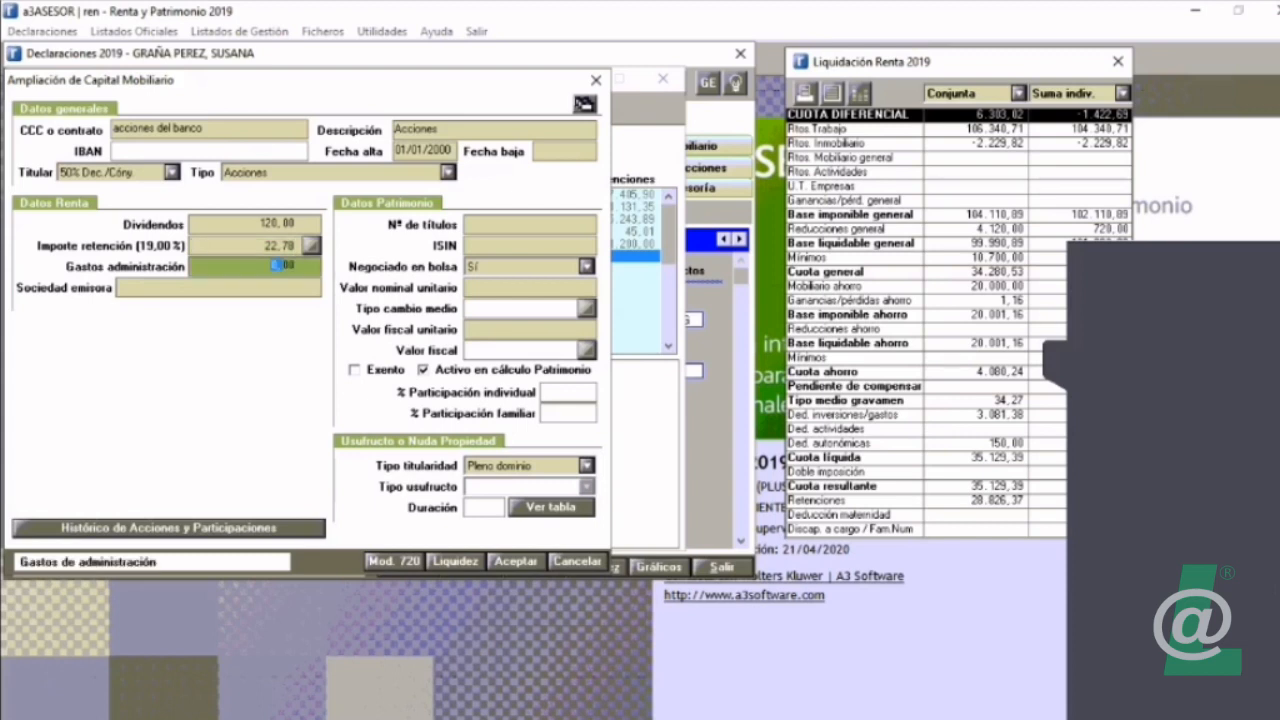
pyautogui.doubleClick(276, 266)
pyautogui.press('Tab')
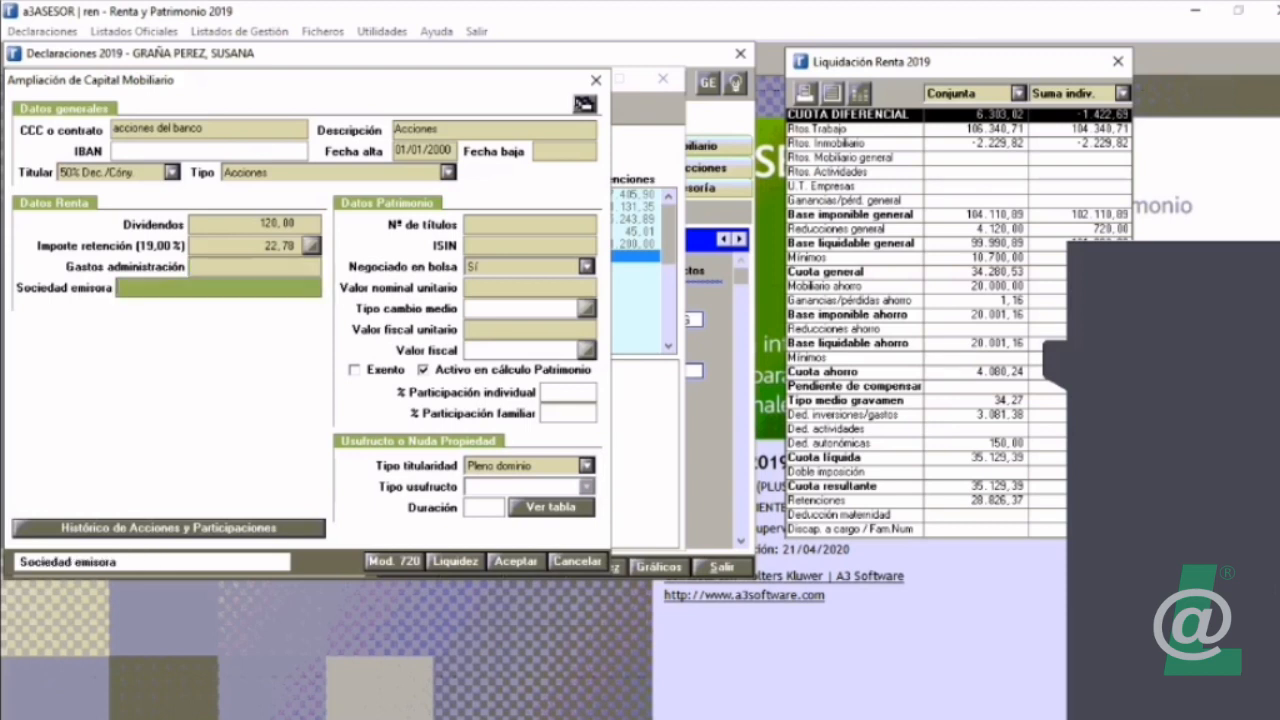
pyautogui.write('Banco')
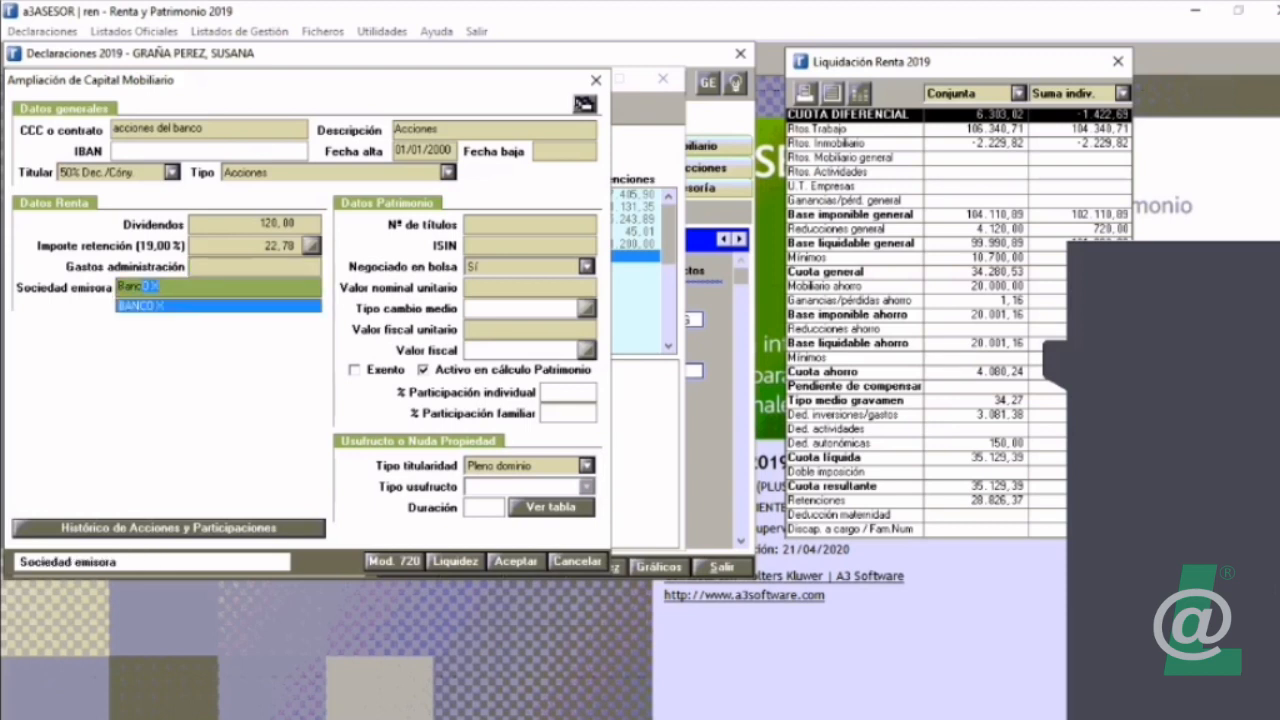
pyautogui.press('Tab')
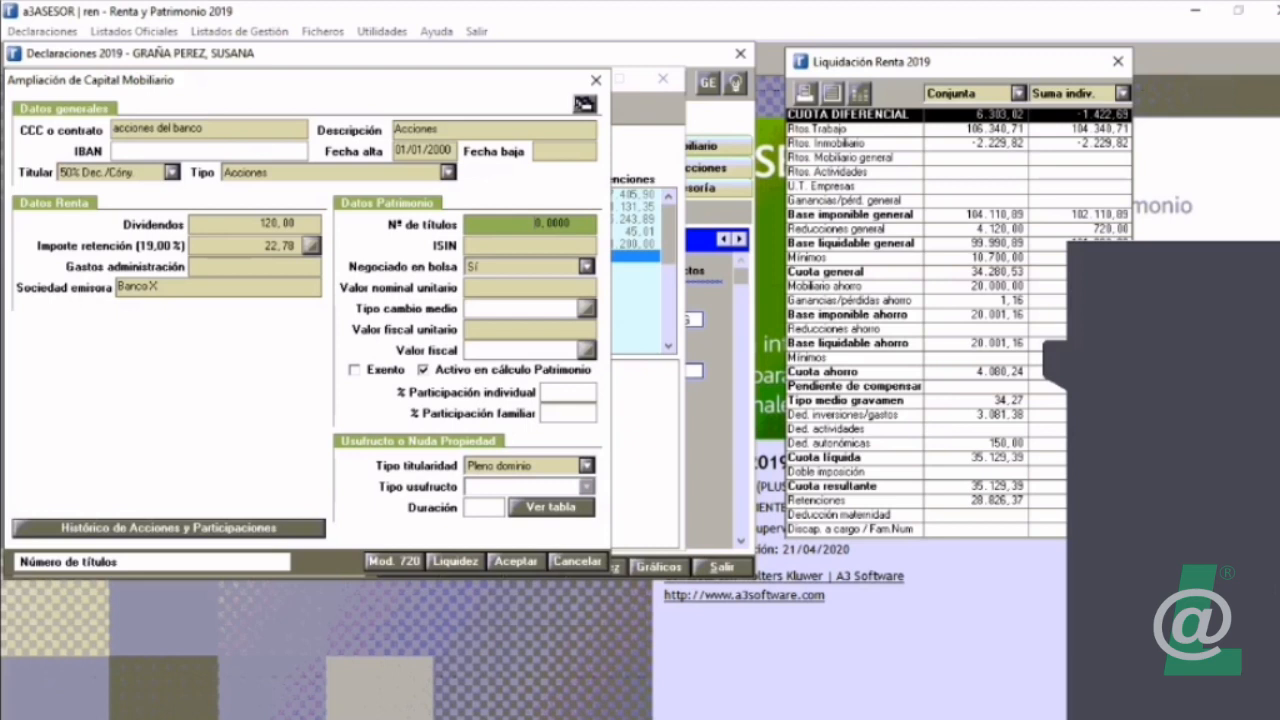
pyautogui.press('Escape')
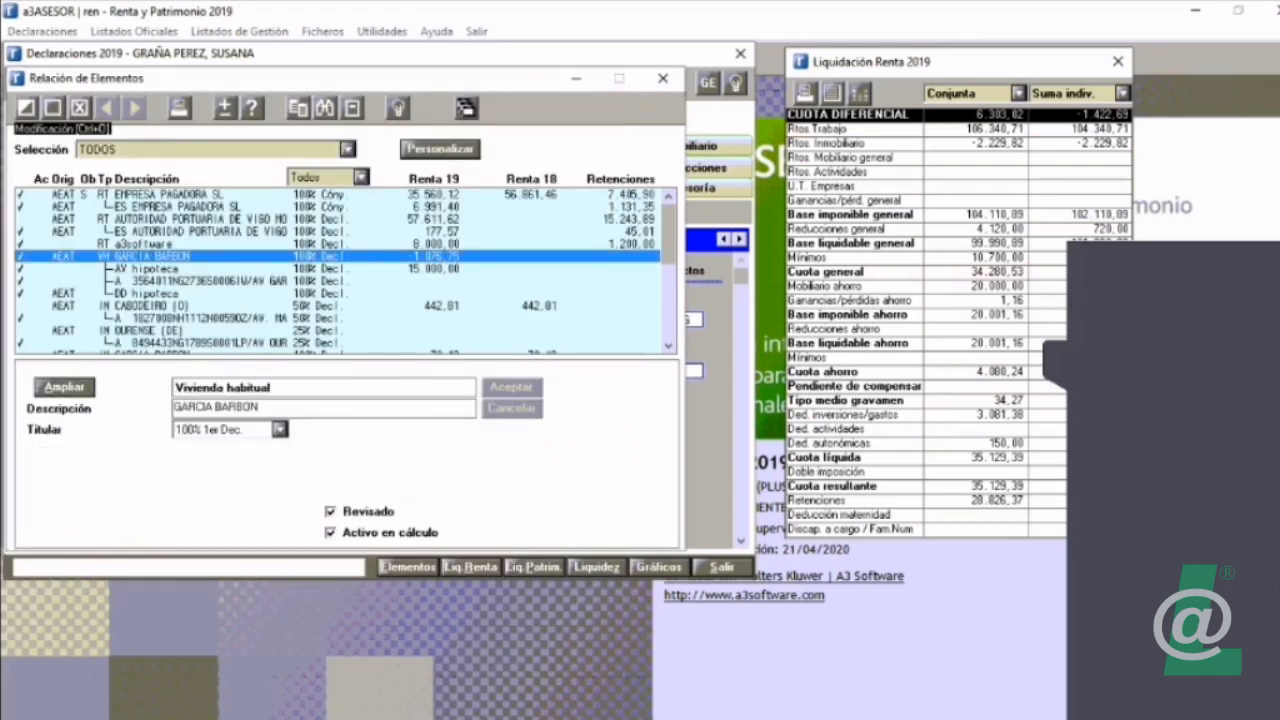
# Step: Review the tenant NIF and contract date fields in the habitual residence's rental data, and leave the property without changes
pyautogui.press('Return')
pyautogui.click(429, 286)
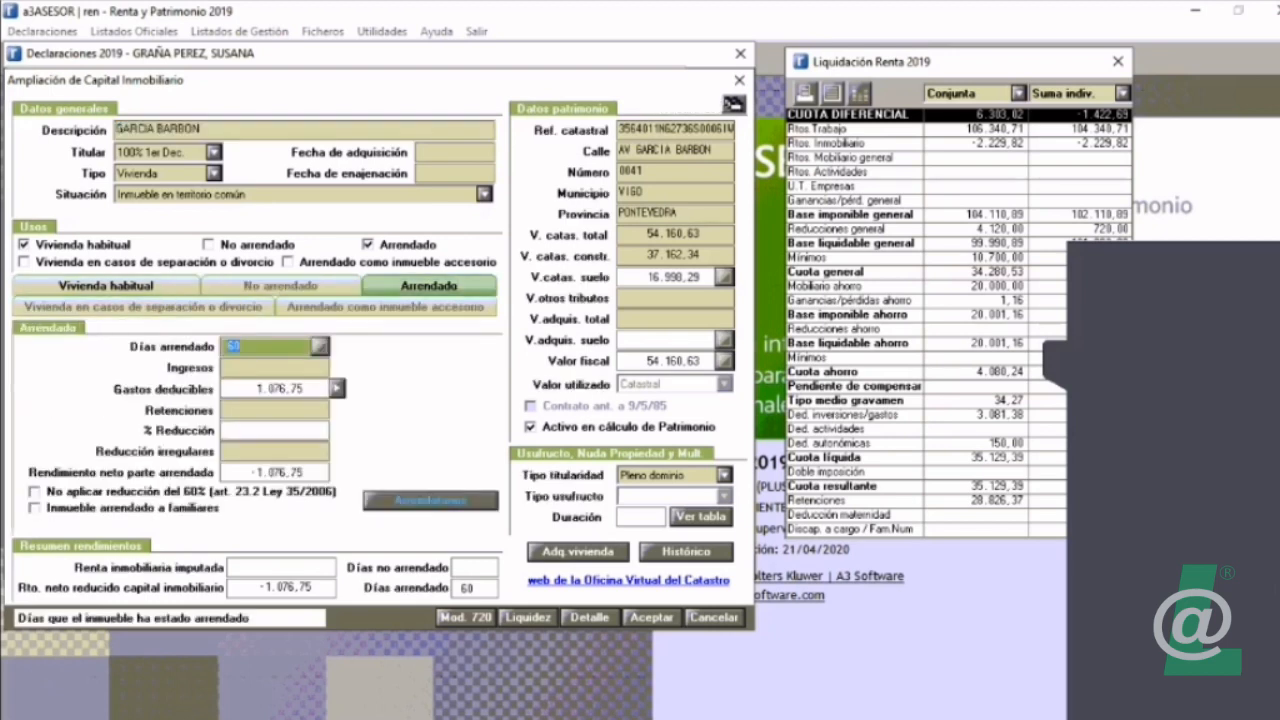
pyautogui.press('Return')
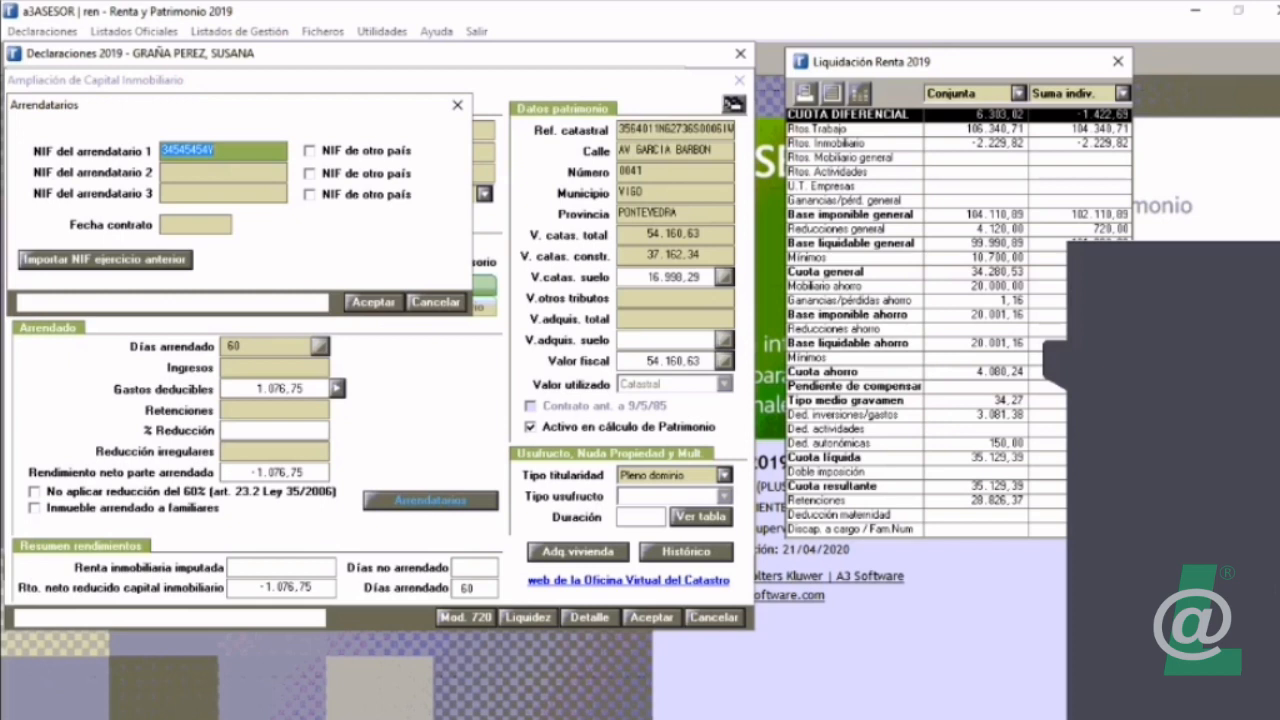
pyautogui.click(436, 302)
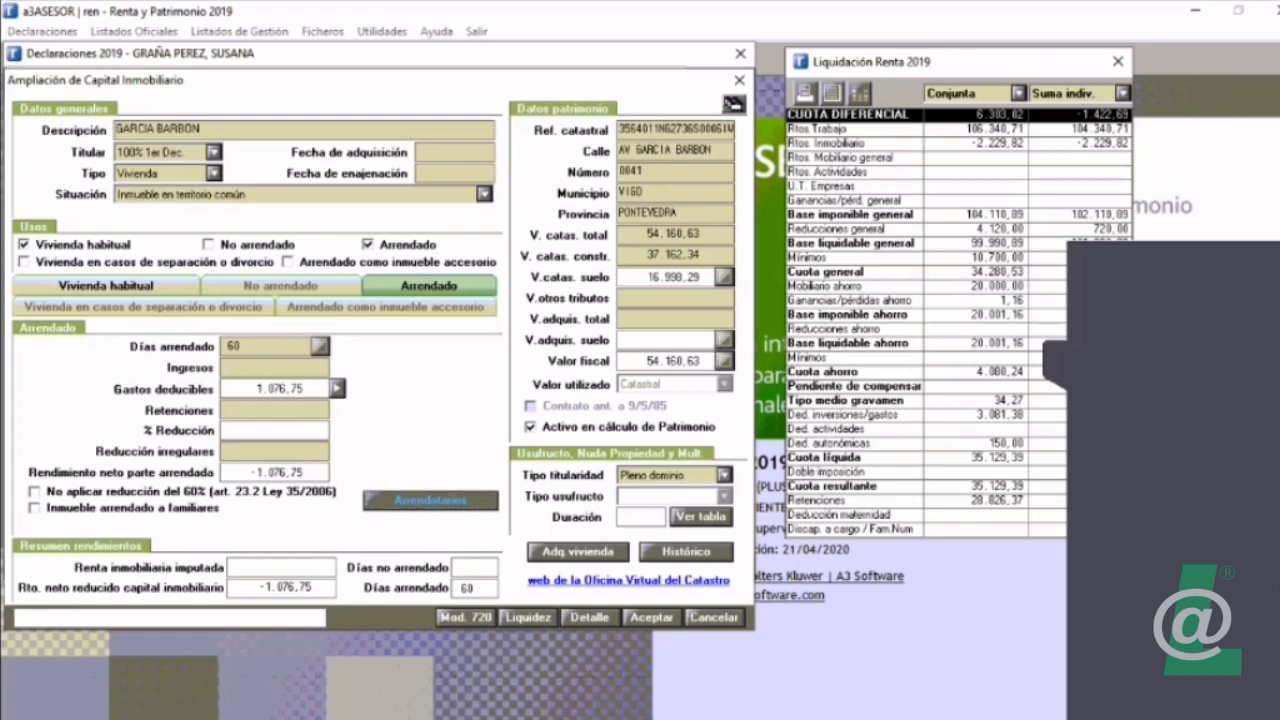
pyautogui.click(714, 617)
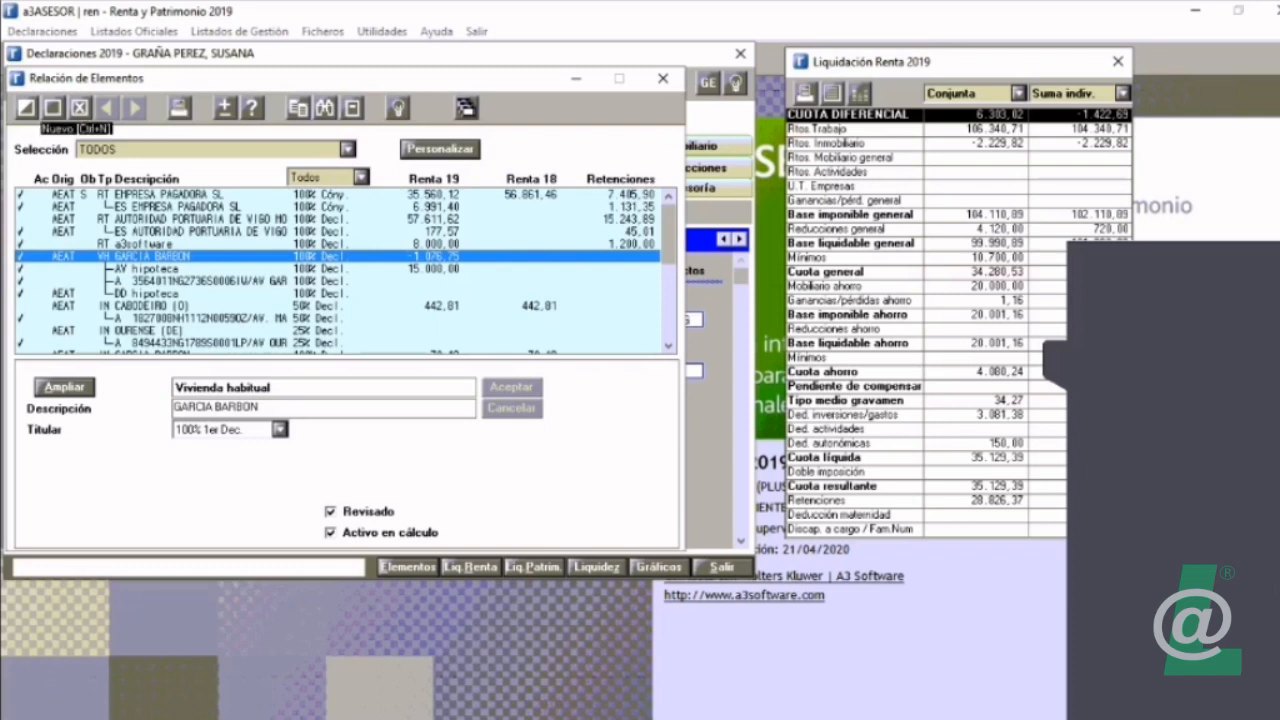
# Step: Start a new Acciones element with contract "banco" and description "Banco"
pyautogui.click(53, 107)
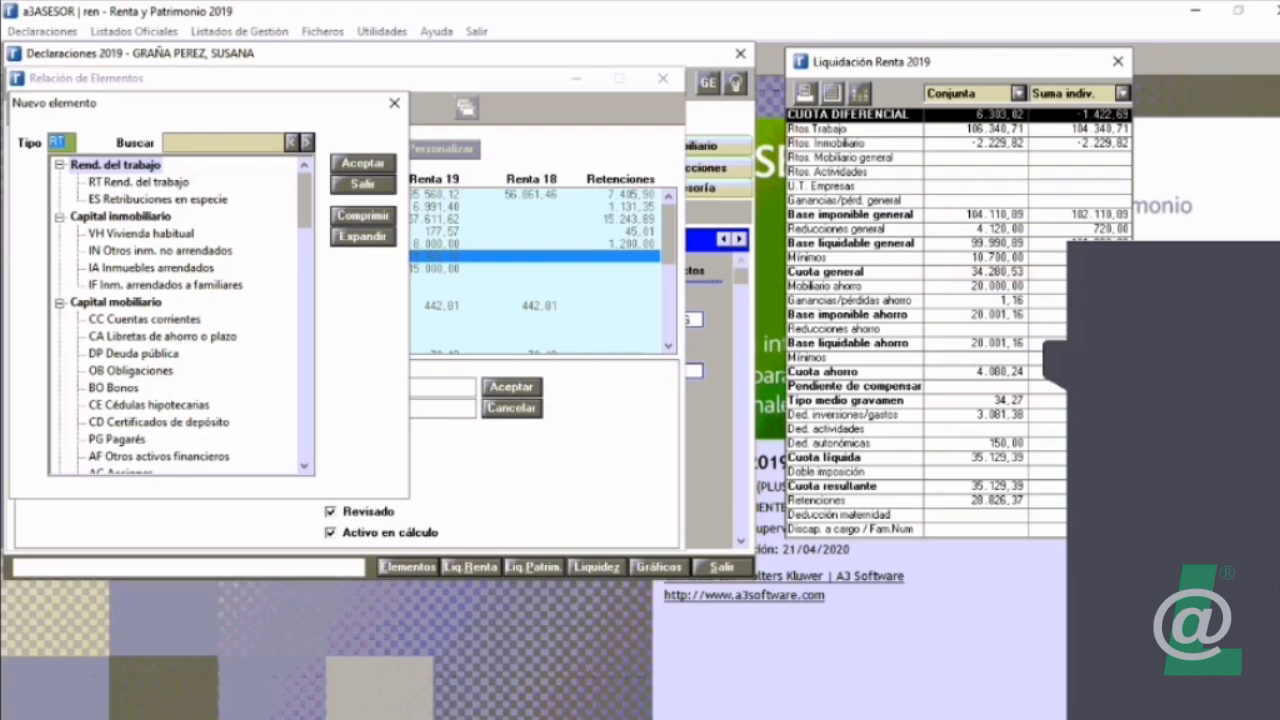
pyautogui.scroll(-6, 180, 315)
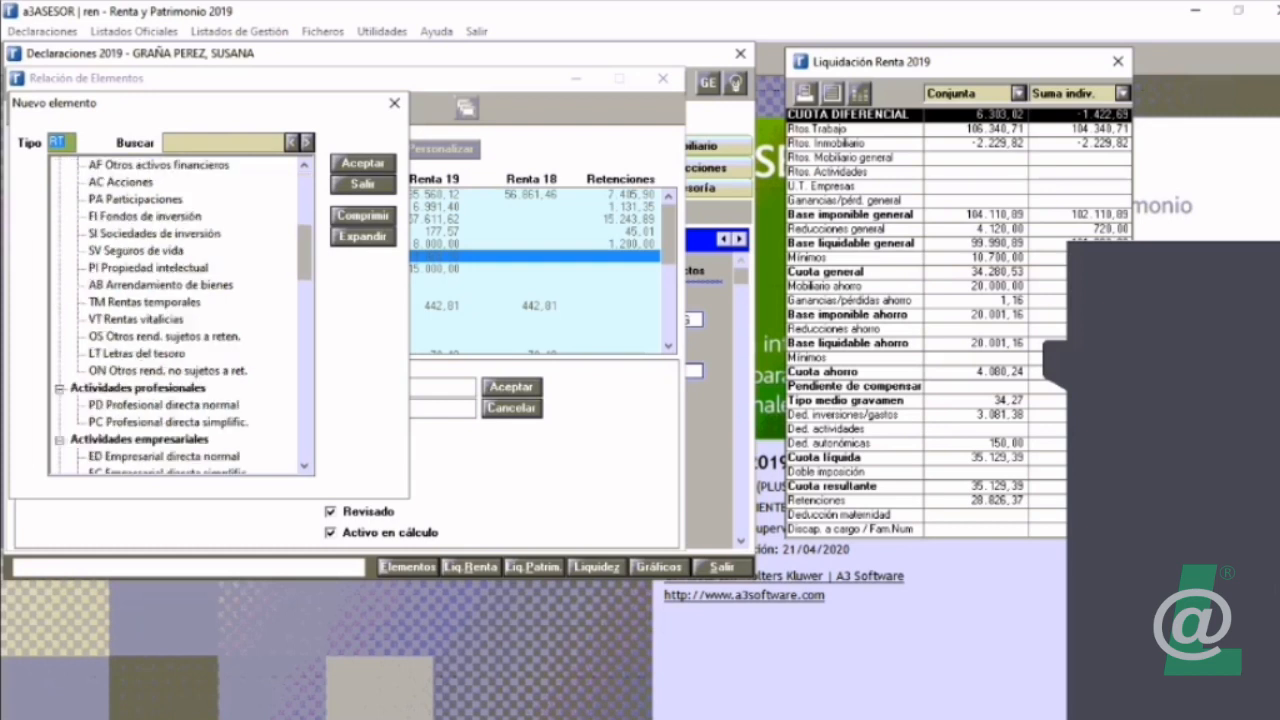
pyautogui.click(121, 182)
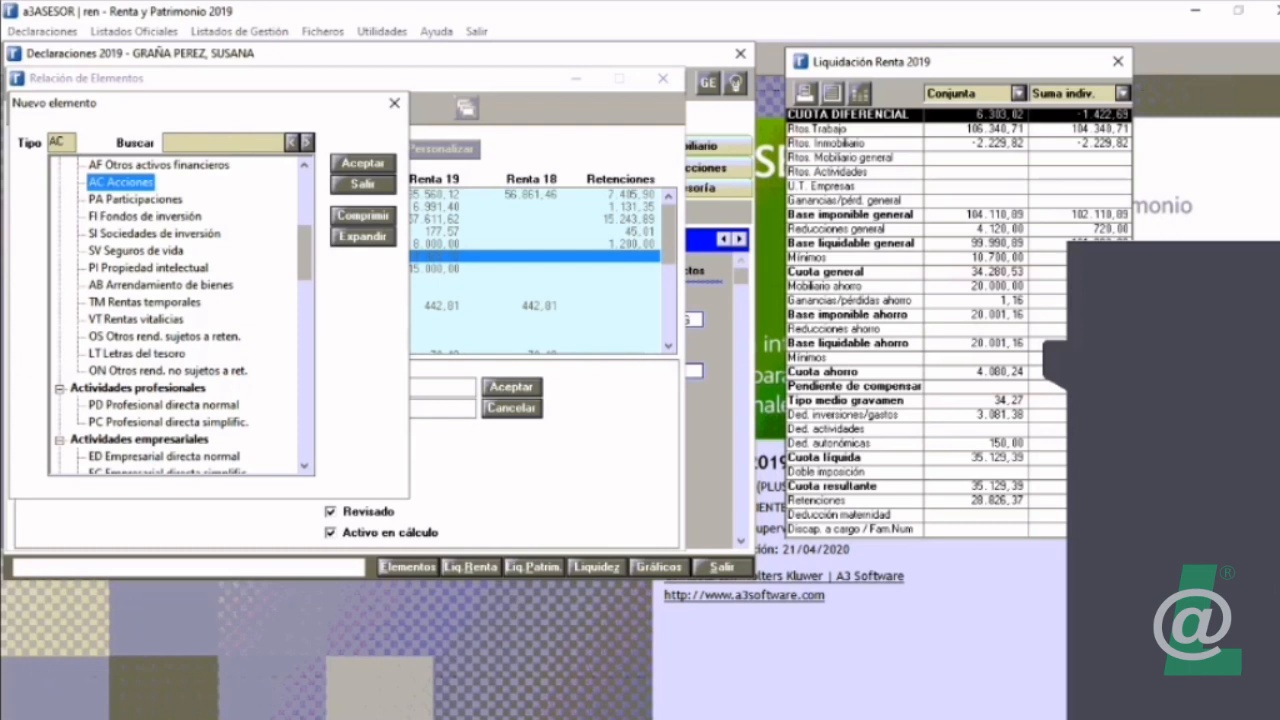
pyautogui.press('Return')
pyautogui.write('banco1')
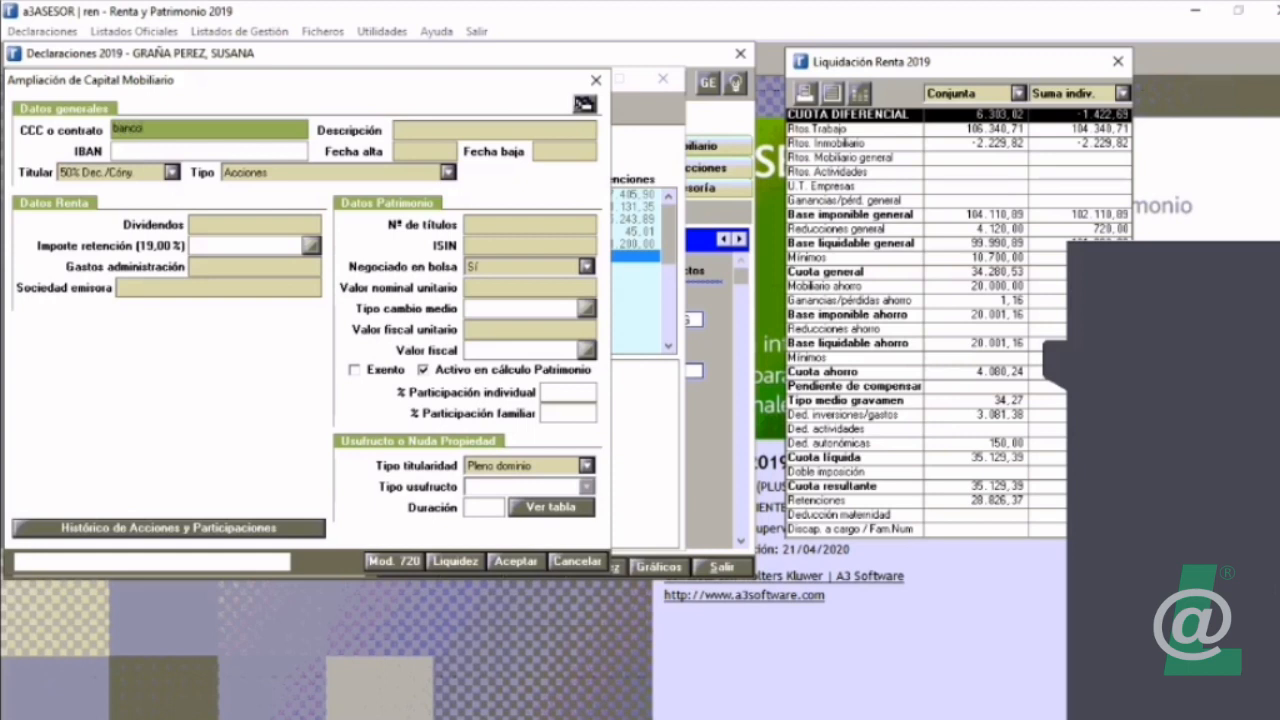
pyautogui.press('Tab')
pyautogui.write('Banco')
# Step: Set the holder (Titular) of the shares to Otros
pyautogui.press('Tab')
pyautogui.press('Tab')
pyautogui.press('Tab')
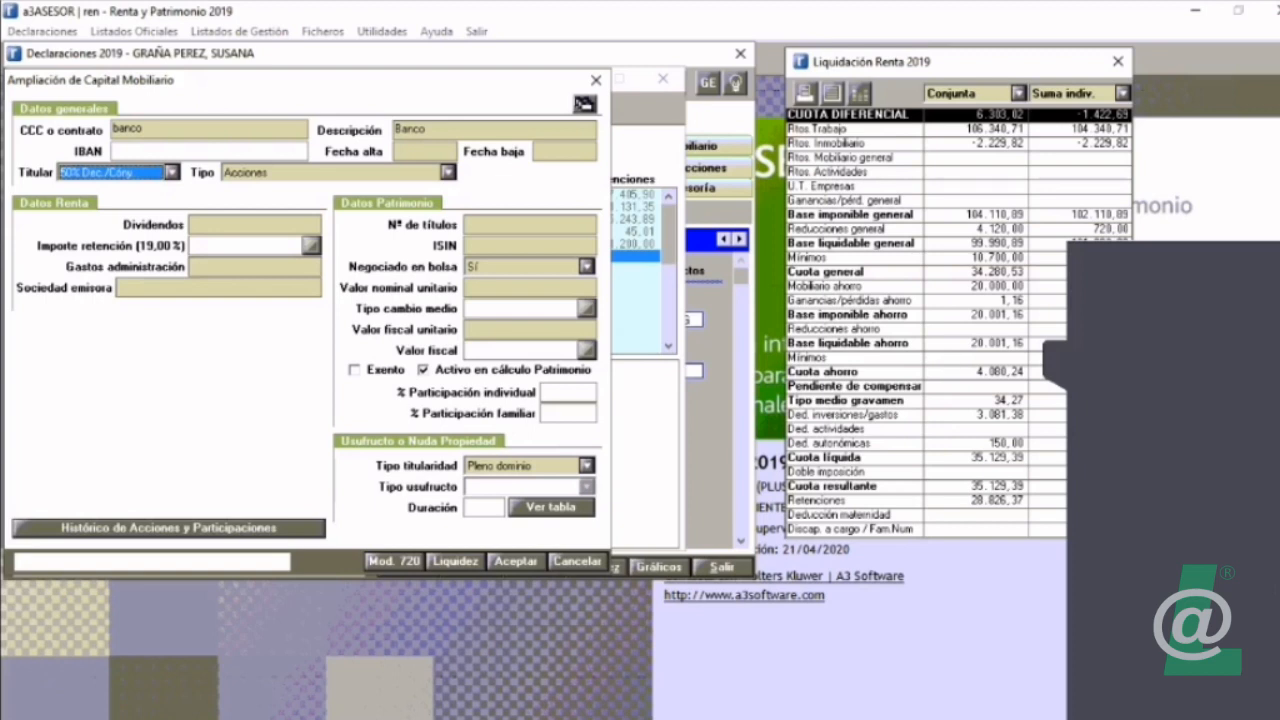
pyautogui.hotkey('alt', 'Down')
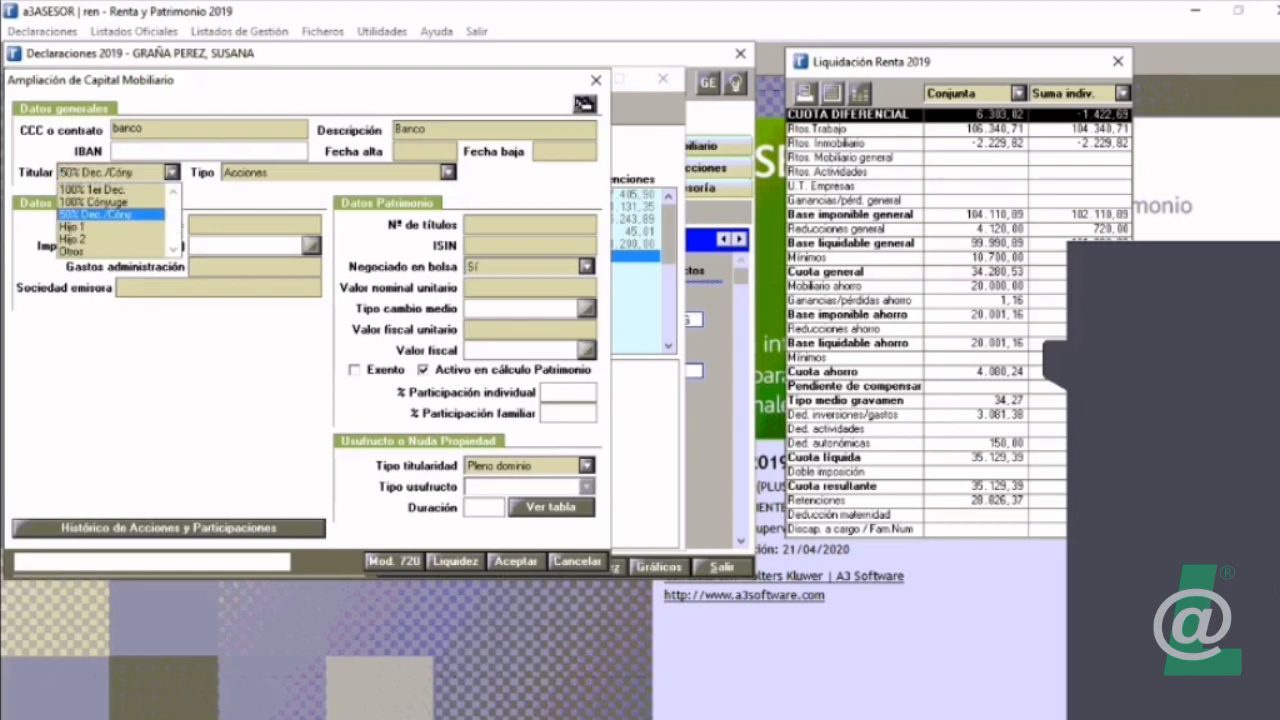
pyautogui.press('Up')
pyautogui.press('Up')
pyautogui.press('Down')
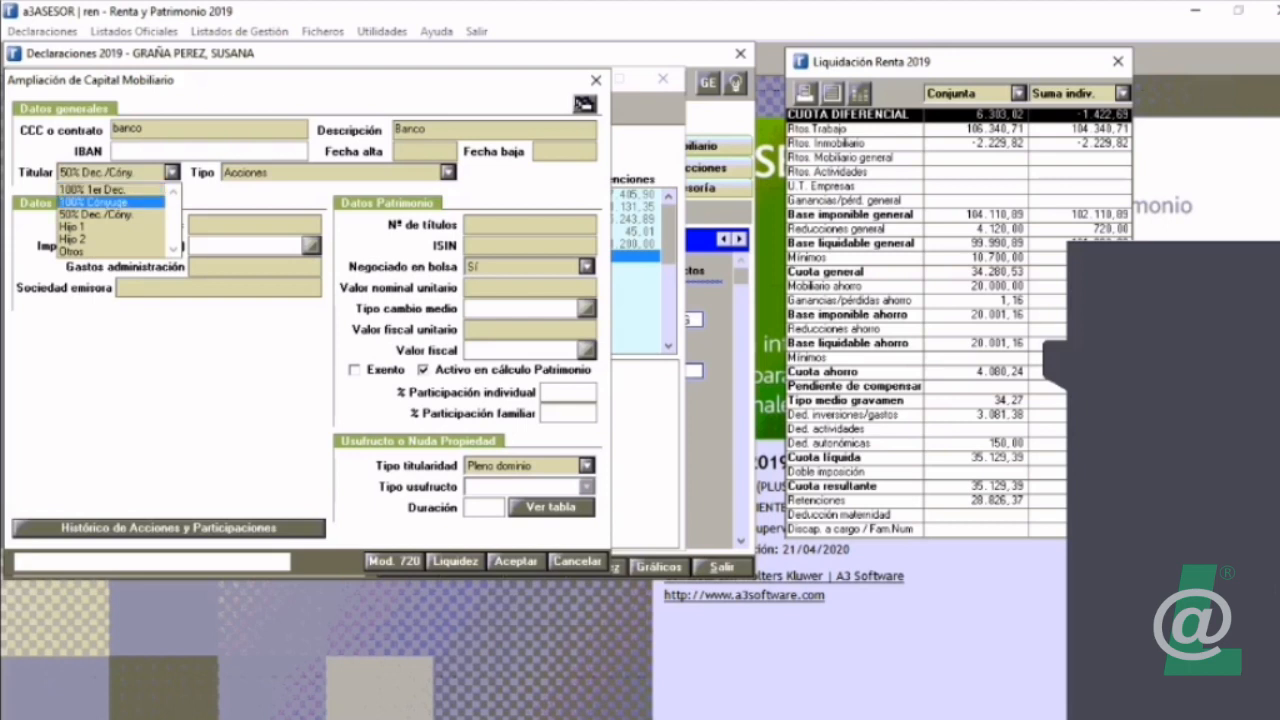
pyautogui.press('Down')
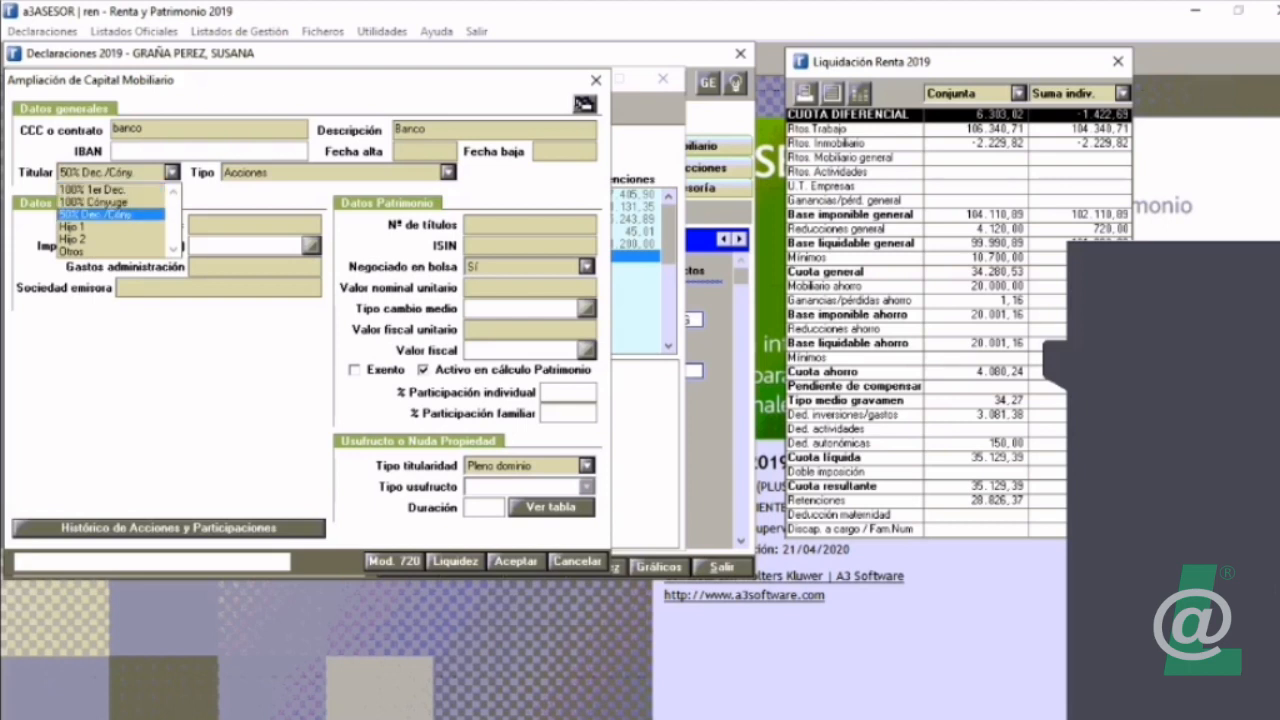
pyautogui.press('Up')
pyautogui.press('Down')
pyautogui.press('Down')
pyautogui.press('Down')
pyautogui.press('Down')
pyautogui.press('Return')
# Step: Assign 40% of the shares' ownership to the Declarante in the ownership distribution
pyautogui.click(127, 145)
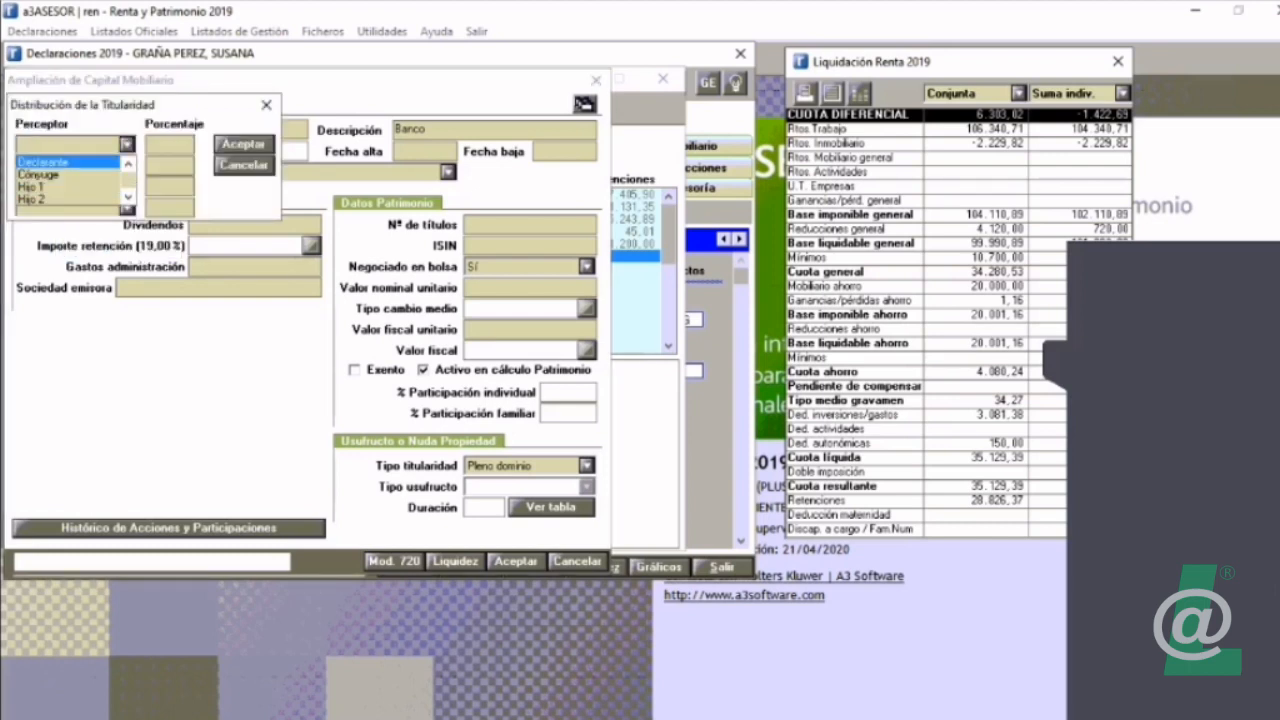
pyautogui.press('Return')
pyautogui.press('Tab')
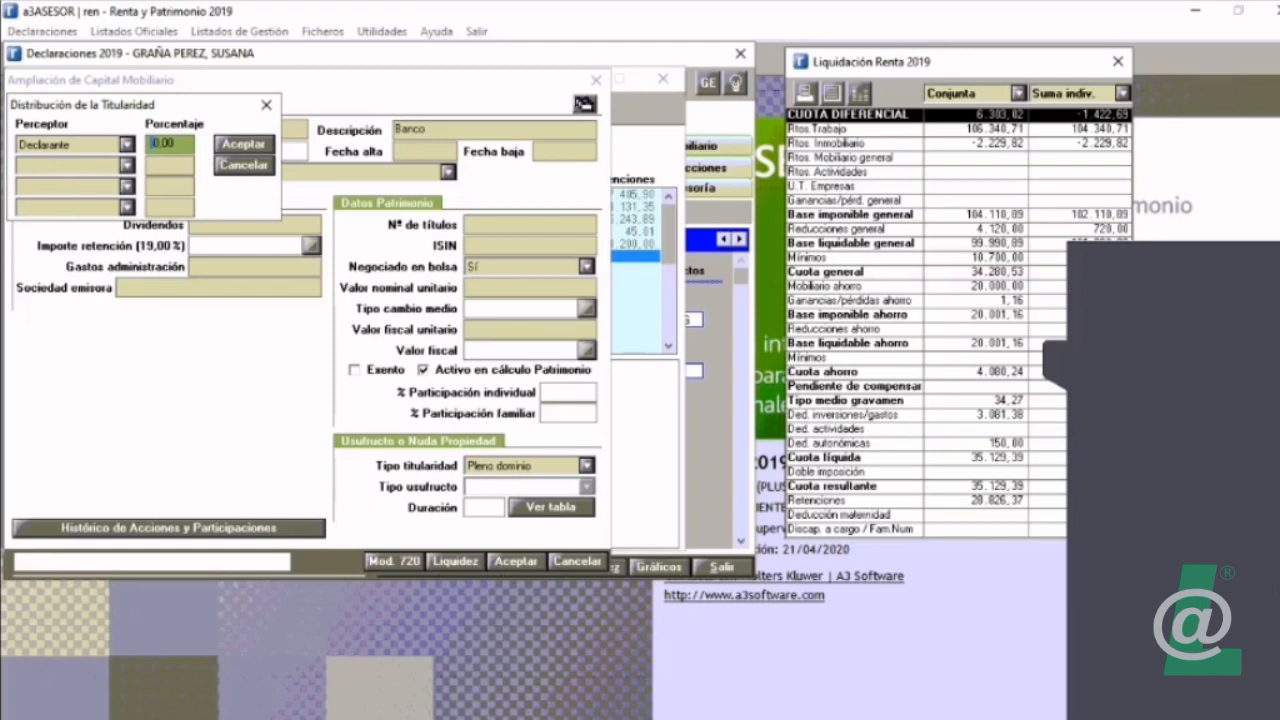
pyautogui.write('40')
pyautogui.press('Return')
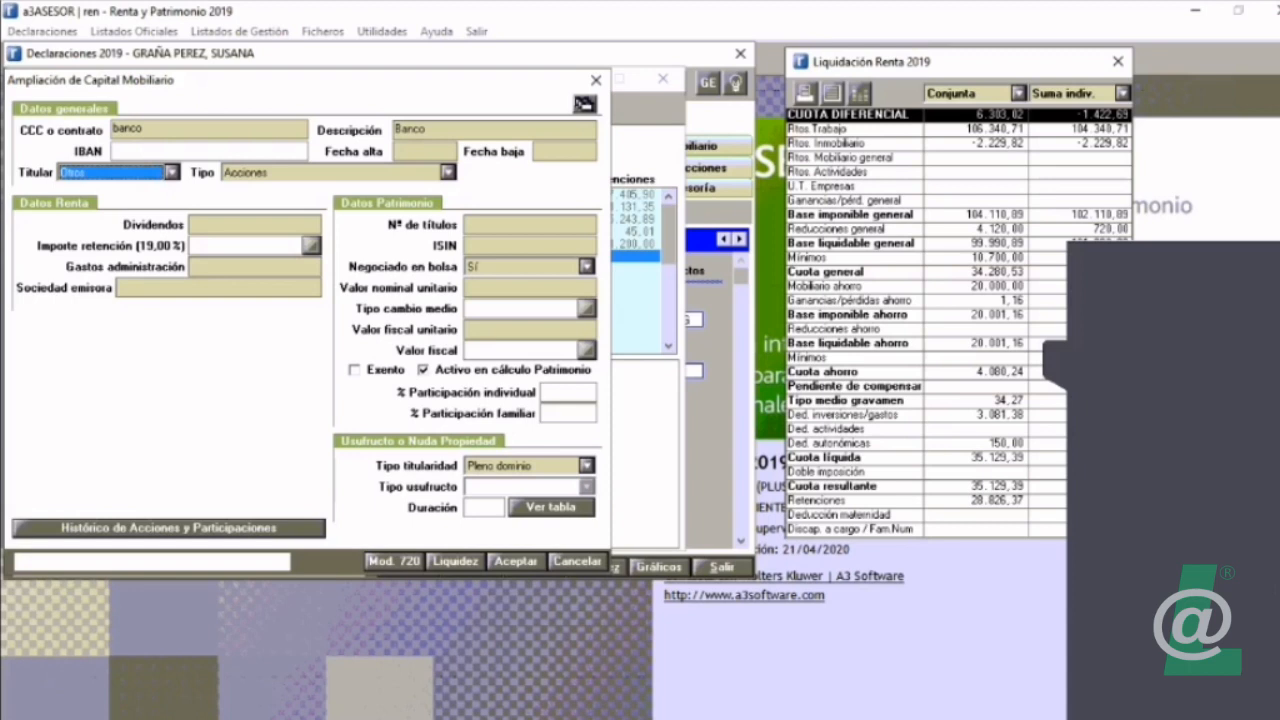
# Step: Enter dividends of 100,00 for the shares, keeping the automatic 19,00% withholding
pyautogui.press('Tab')
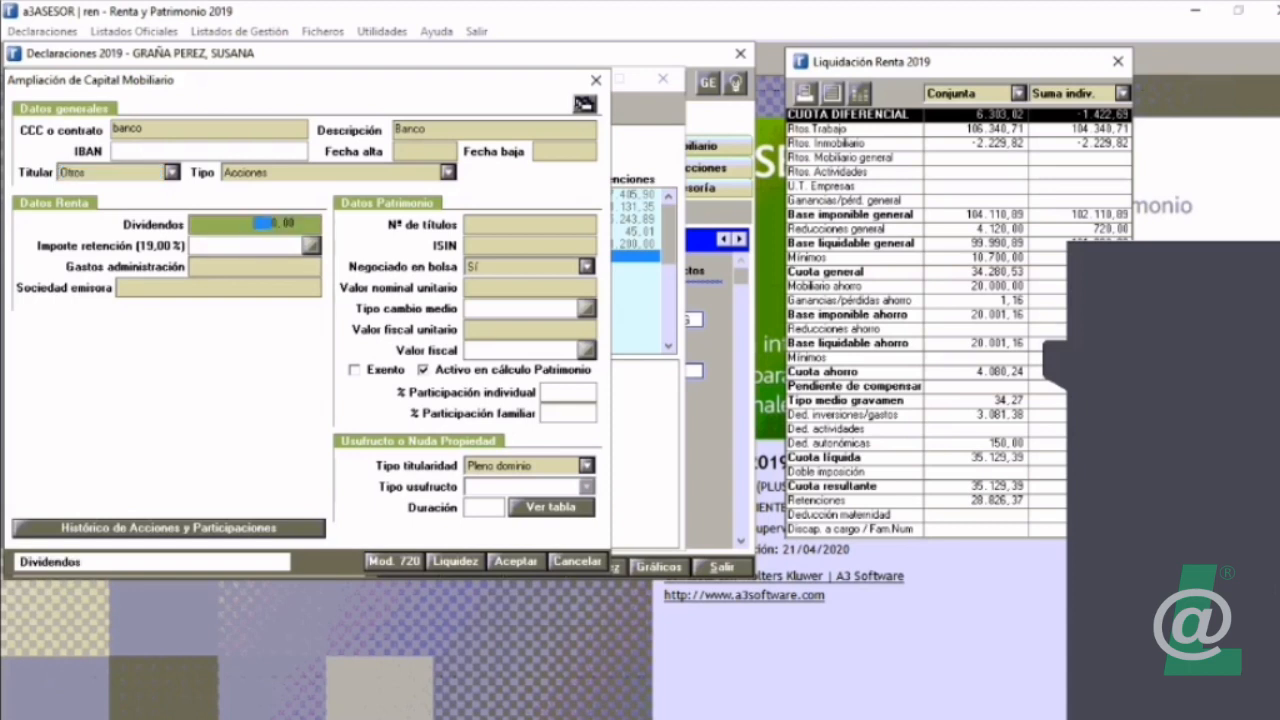
pyautogui.write('100')
pyautogui.press('Tab')
pyautogui.press('Tab')
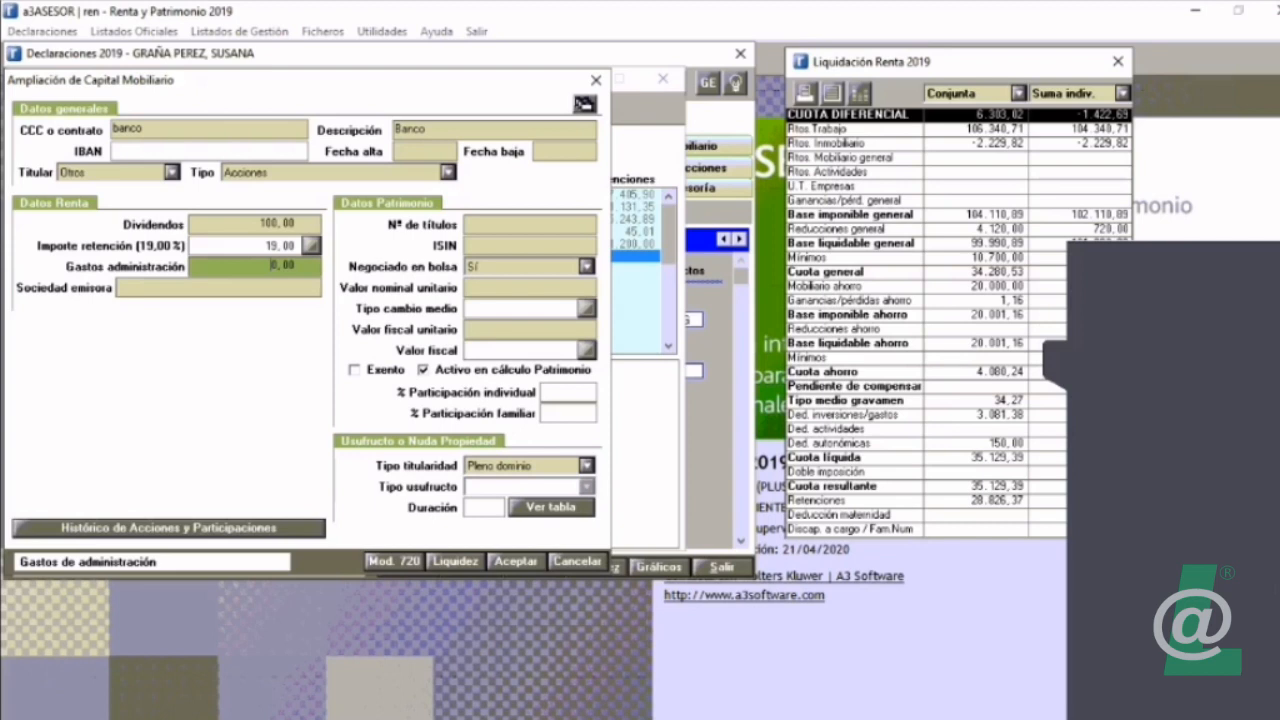
# Step: Record in the share history an acquisition described as "compra", dated 01/01/2000, for 100 securities and an amount of 2.000,00
pyautogui.click(168, 528)
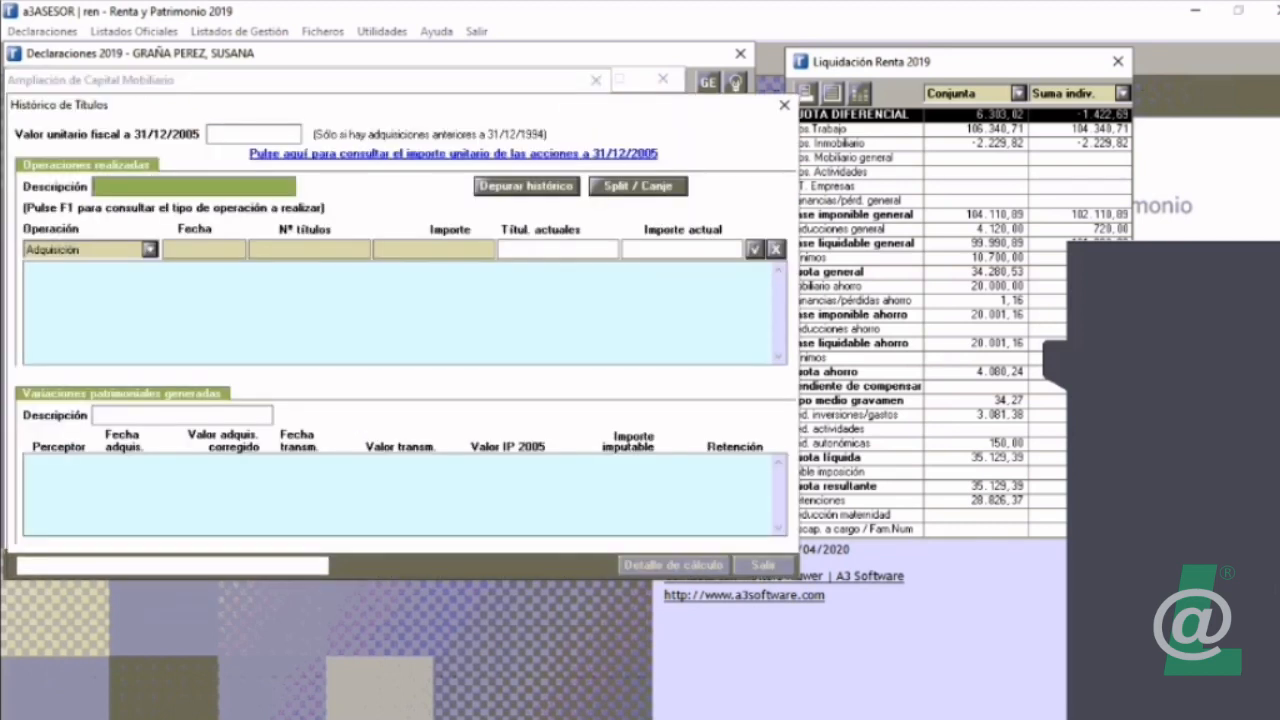
pyautogui.write('compra')
pyautogui.press('Tab')
pyautogui.press('Tab')
pyautogui.write('01/01/2000')
pyautogui.press('Tab')
pyautogui.write('100')
pyautogui.press('Tab')
pyautogui.write('2000')
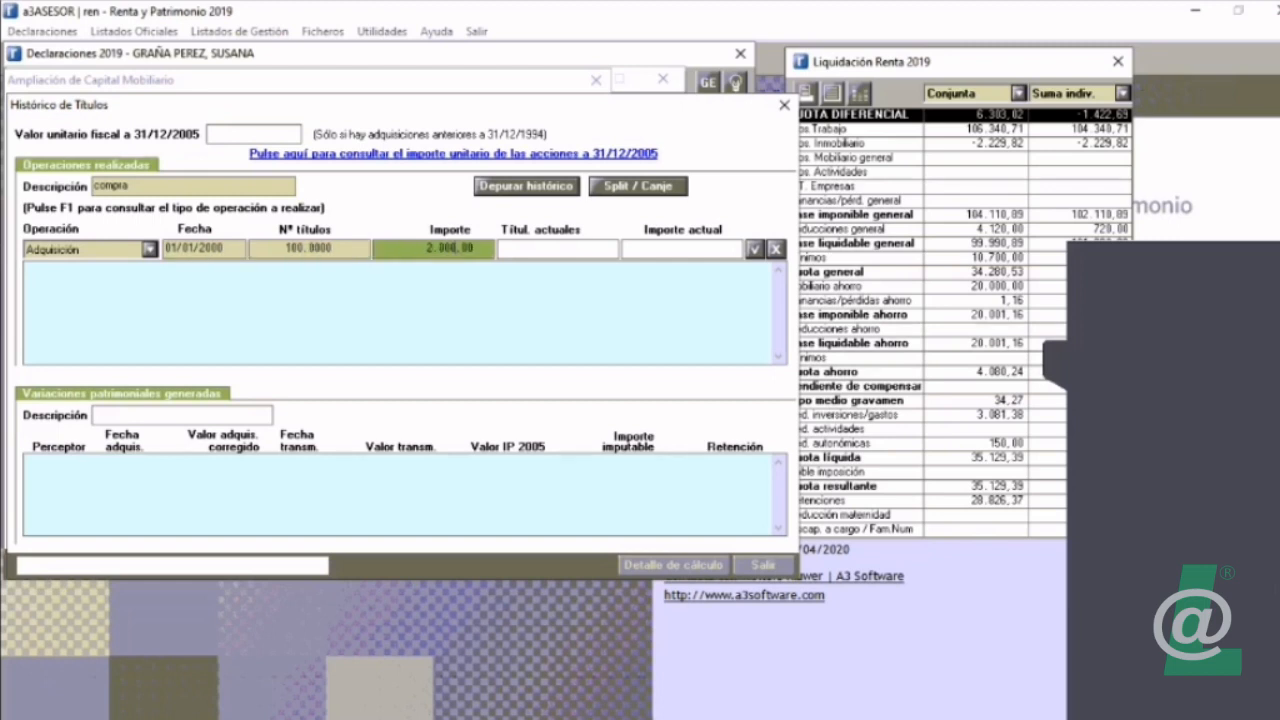
pyautogui.press('Return')
# Step: Add a second acquisition dated 01/02/2002 for 100 securities and an amount of 3.000,00
pyautogui.press('Tab')
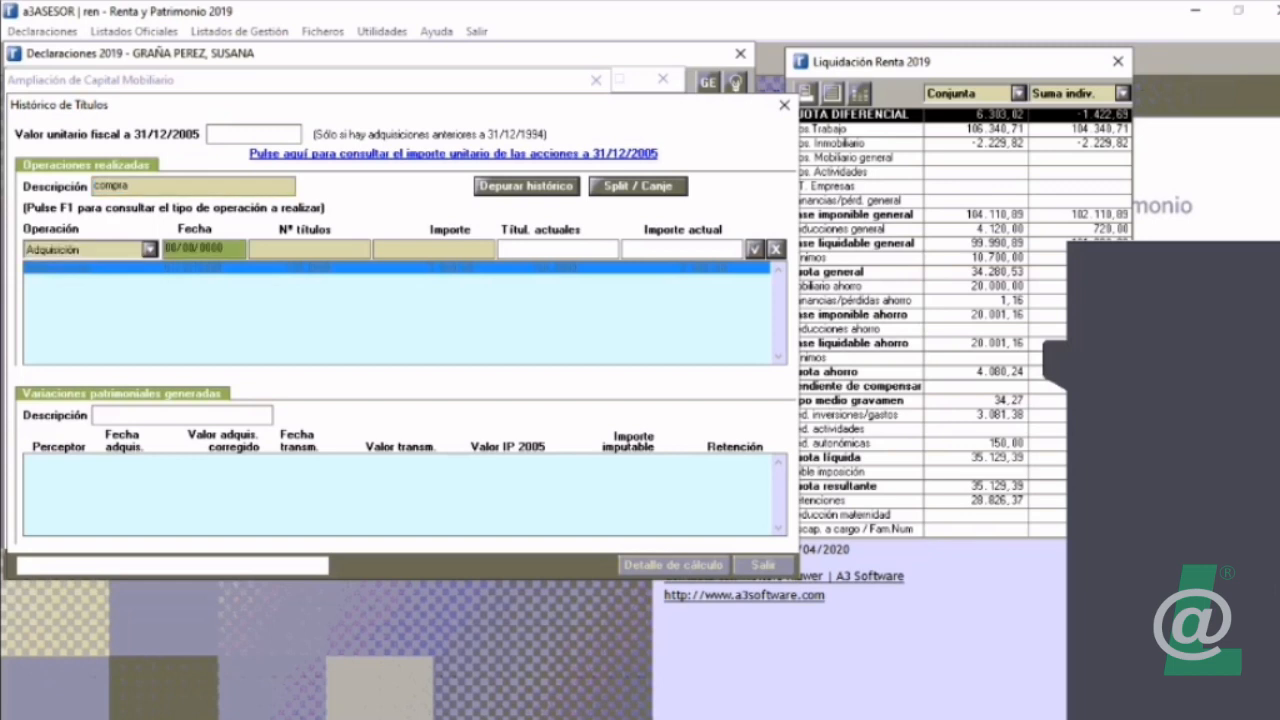
pyautogui.write('01/02/2002')
pyautogui.press('Tab')
pyautogui.write('1.000')
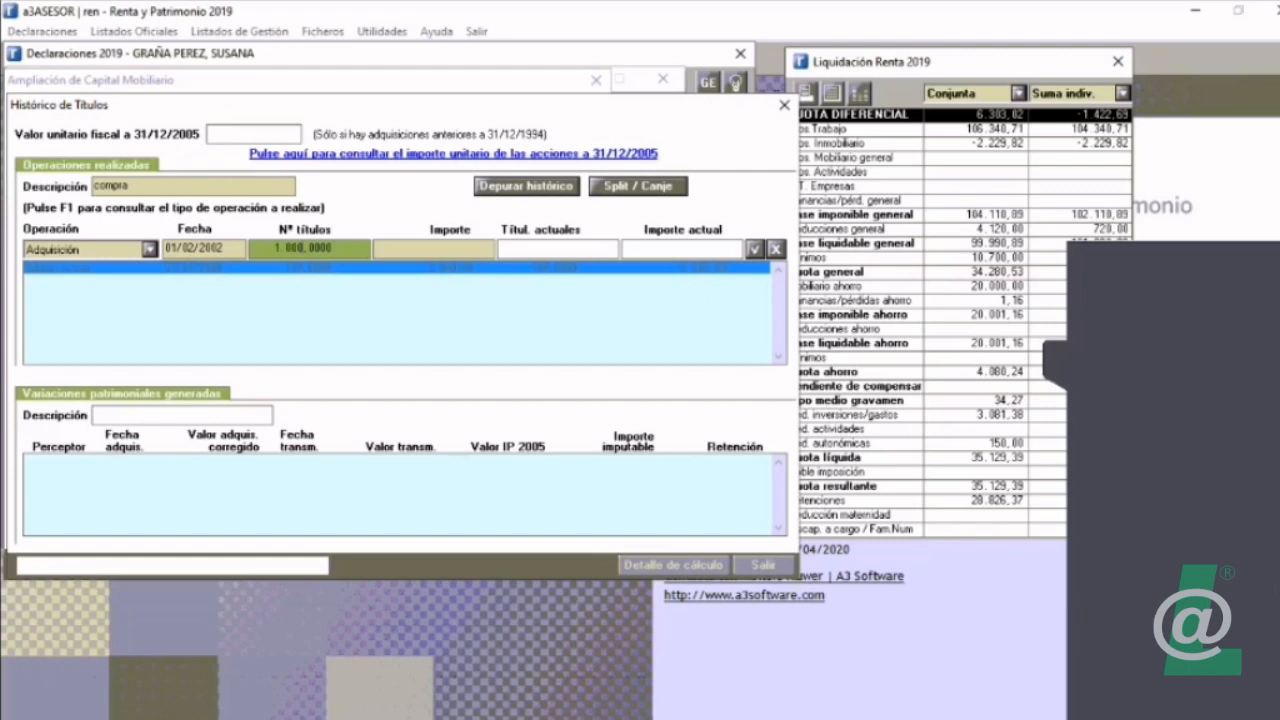
pyautogui.press('Tab')
pyautogui.write('3000')
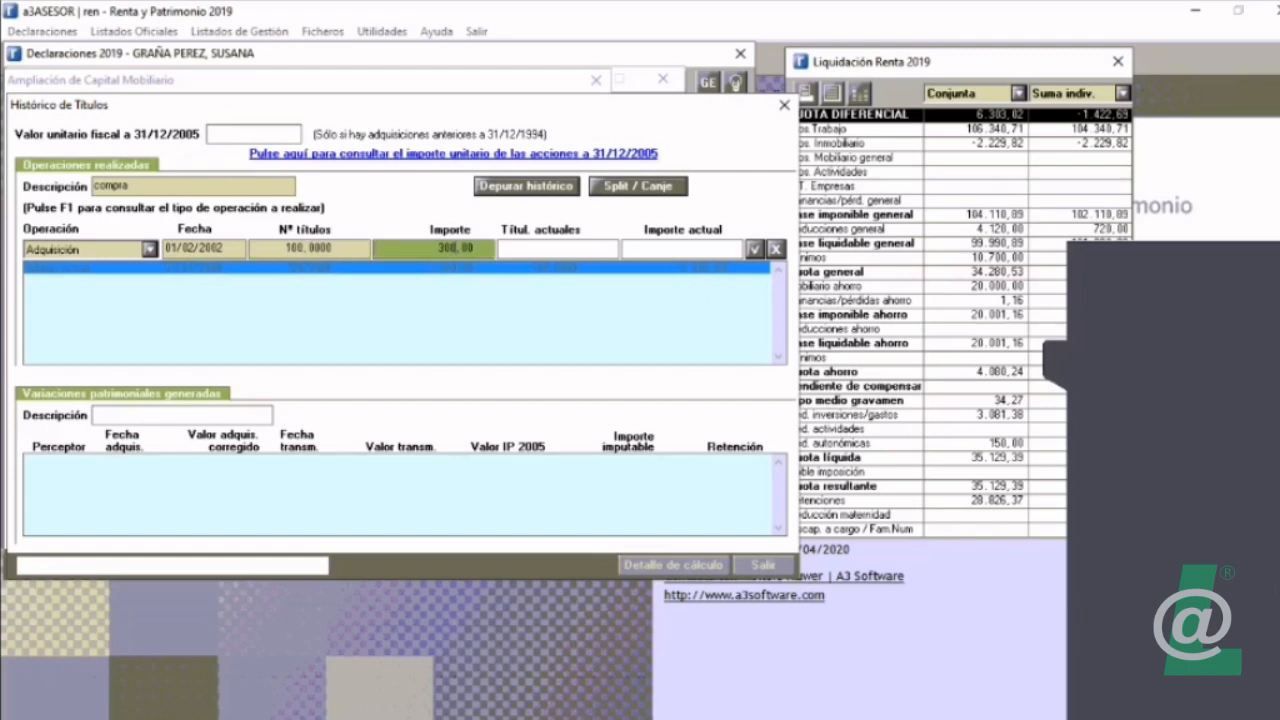
pyautogui.press('Return')
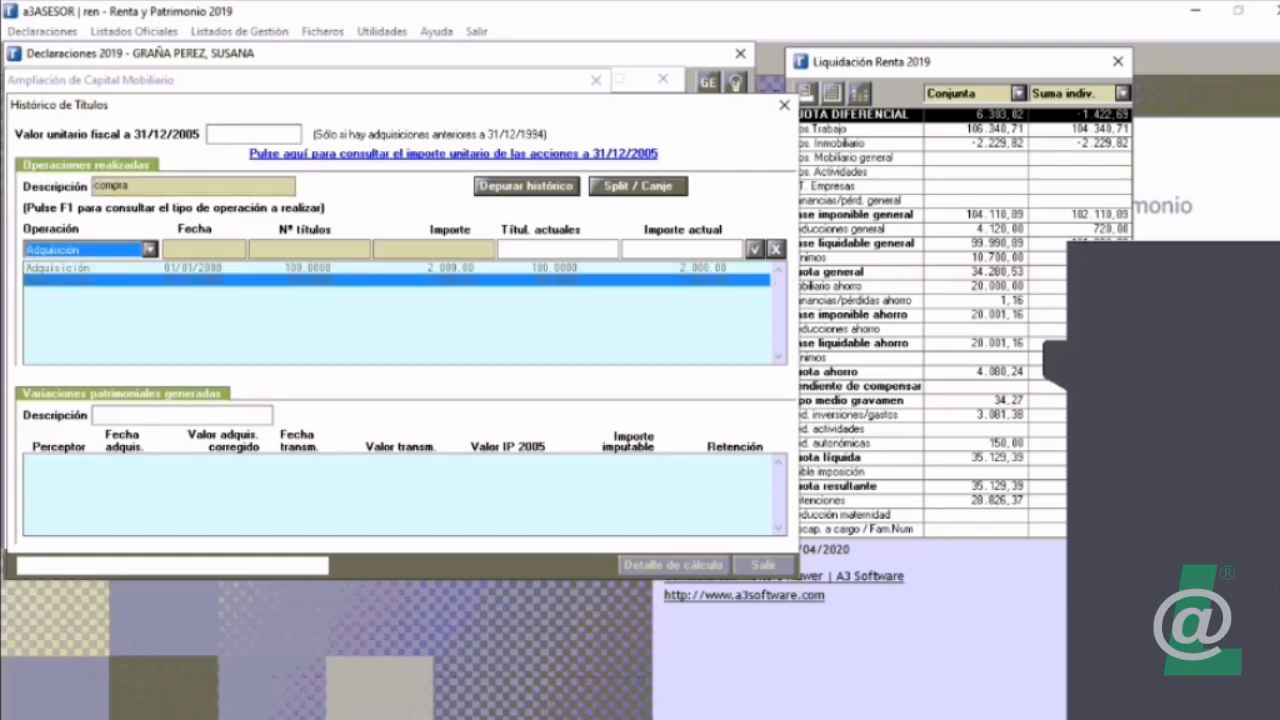
# Step: Record an Enajenación described as "venta", dated 01/01/2019, for 150 securities and an amount of 4.000,00
pyautogui.hotkey('shift', 'Tab')
pyautogui.write('venta')
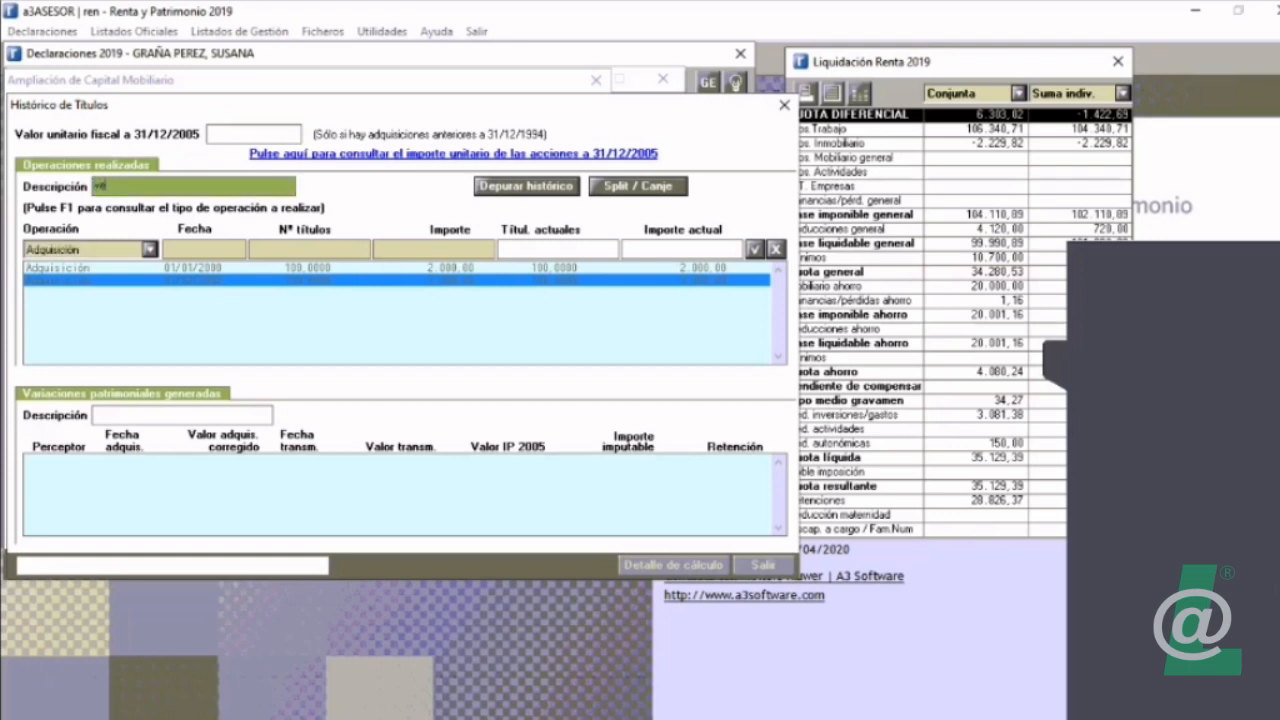
pyautogui.press('Tab')
pyautogui.press('Down')
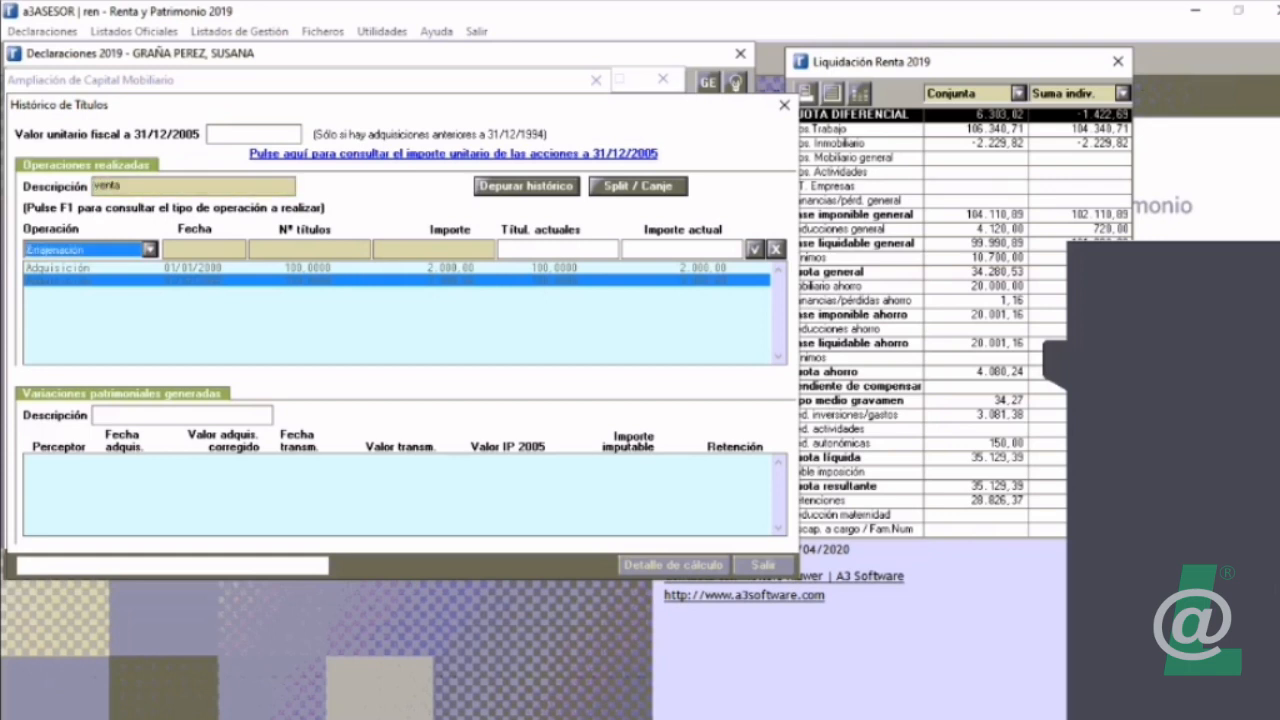
pyautogui.press('Tab')
pyautogui.write('0')
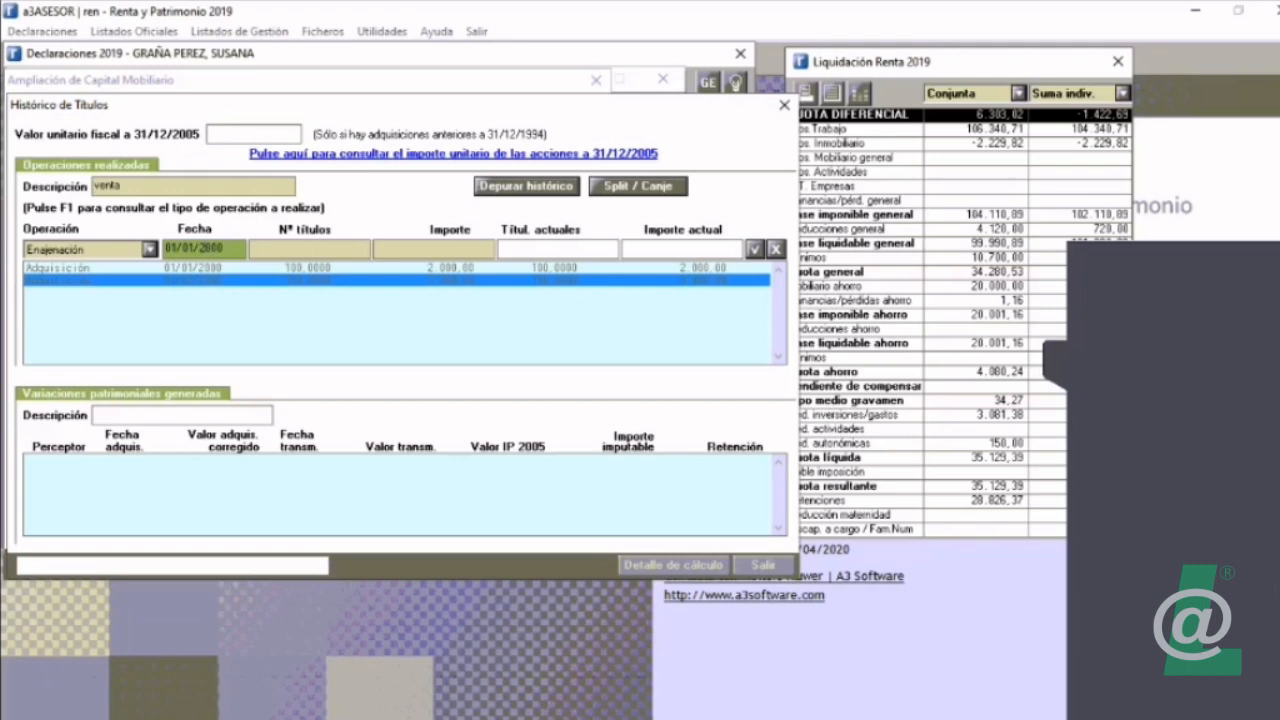
pyautogui.write('101200019')
pyautogui.press('Tab')
pyautogui.write('150')
pyautogui.press('Tab')
pyautogui.write('4000')
pyautogui.press('Return')
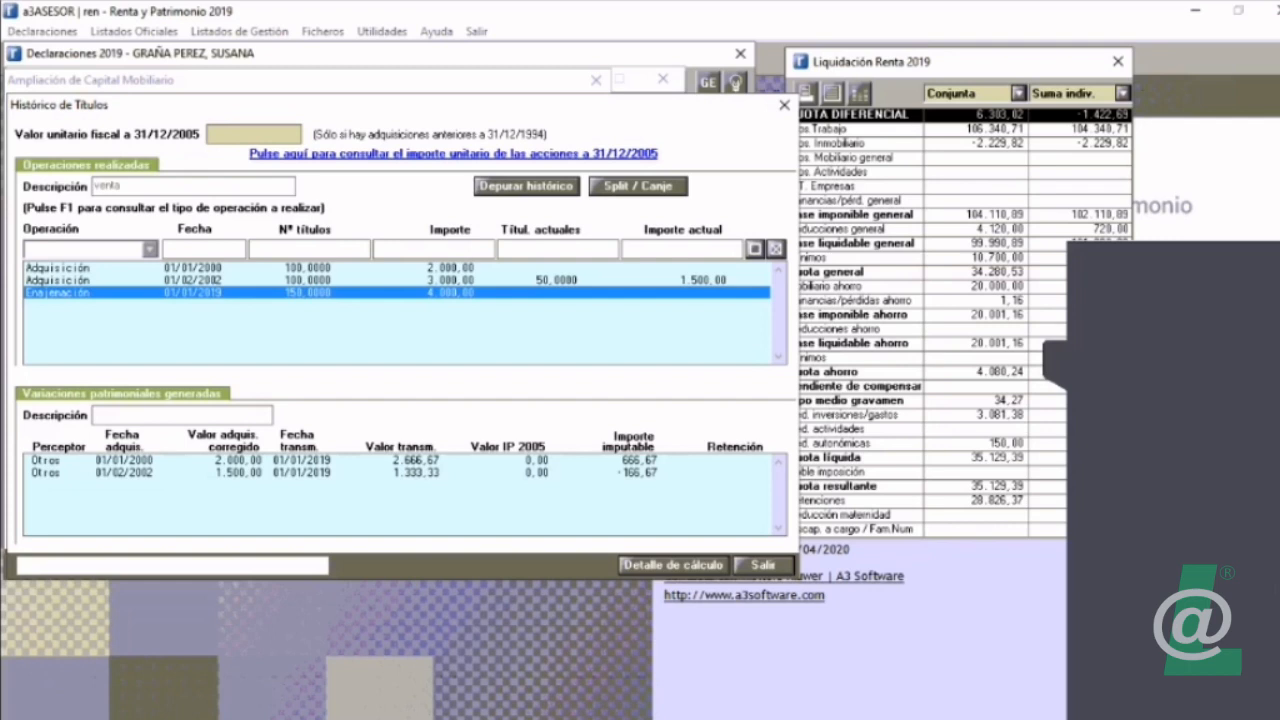
# Step: Generate the calculation detail of the share history and review the report's operations and capital gains tables in Word
pyautogui.click(672, 565)
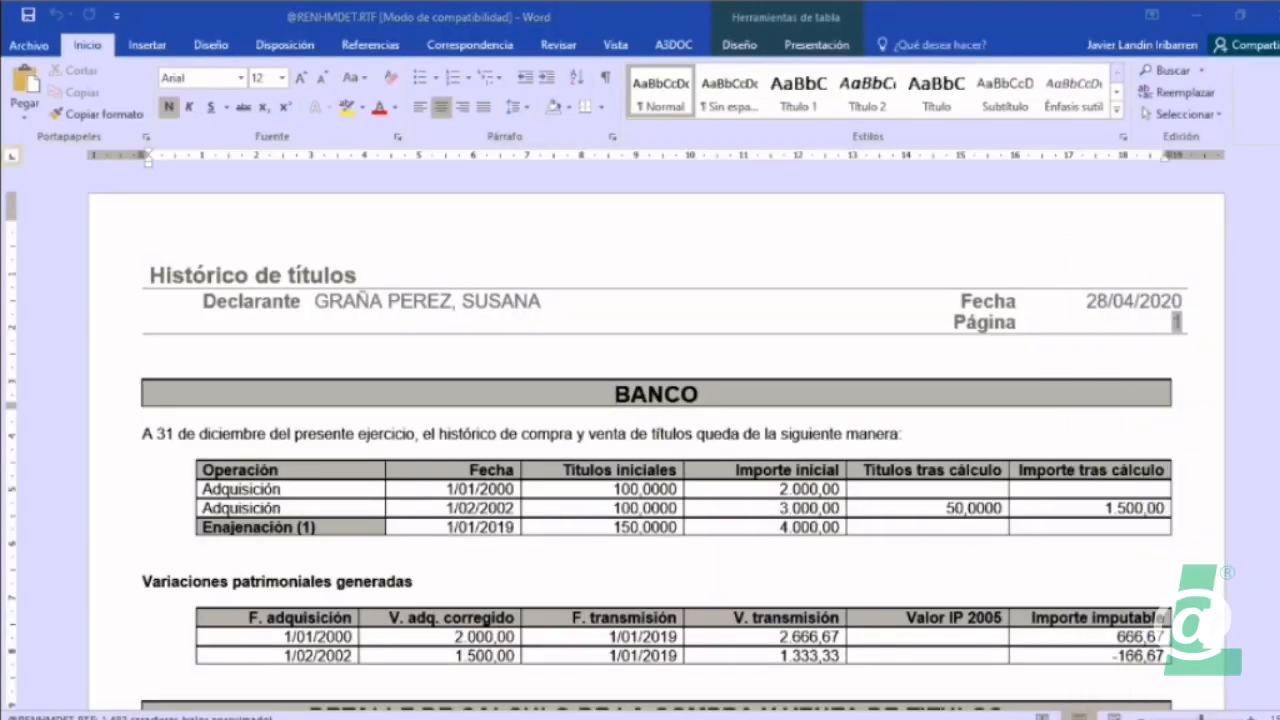
pyautogui.scroll(-7, 656, 440)
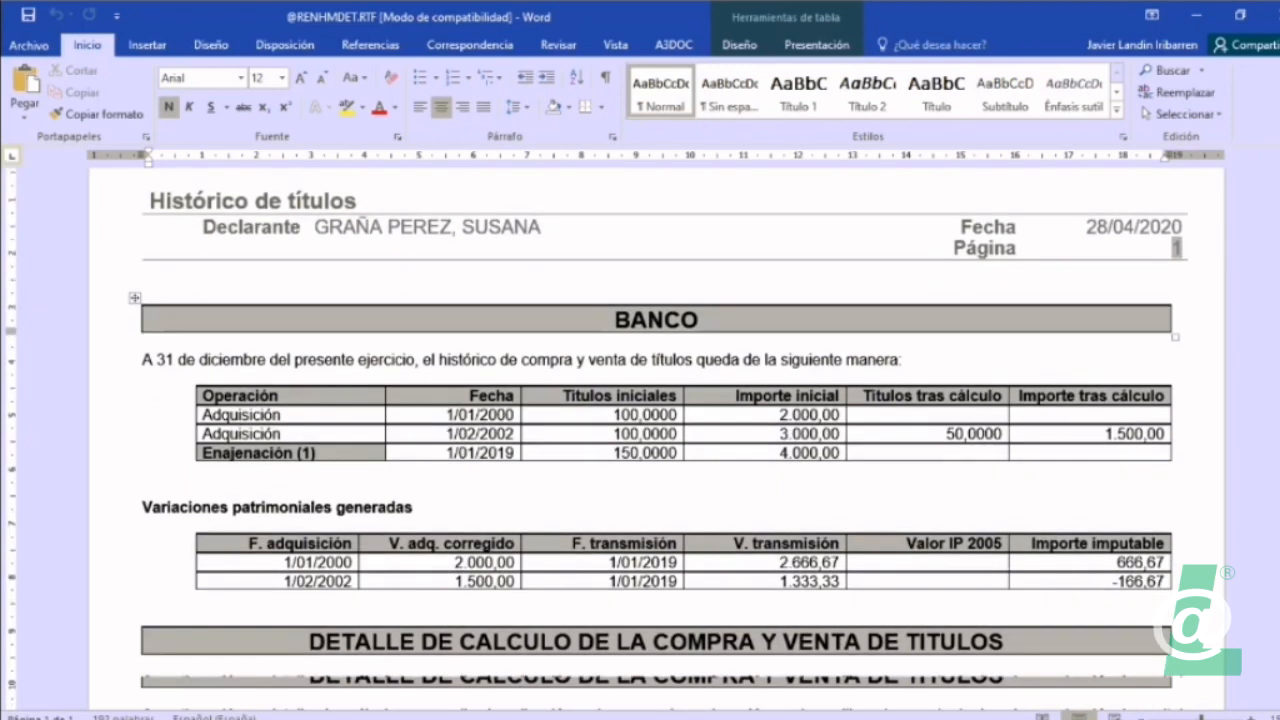
pyautogui.scroll(-12, 656, 440)
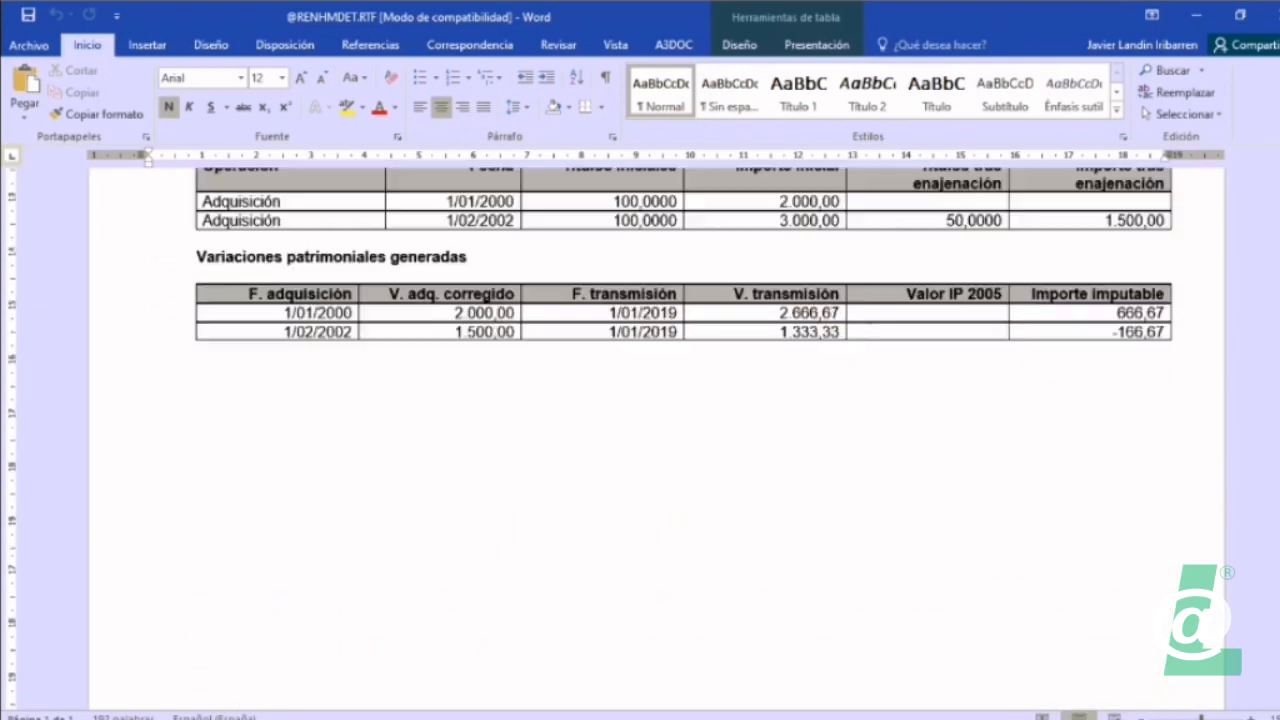
pyautogui.scroll(15, 656, 440)
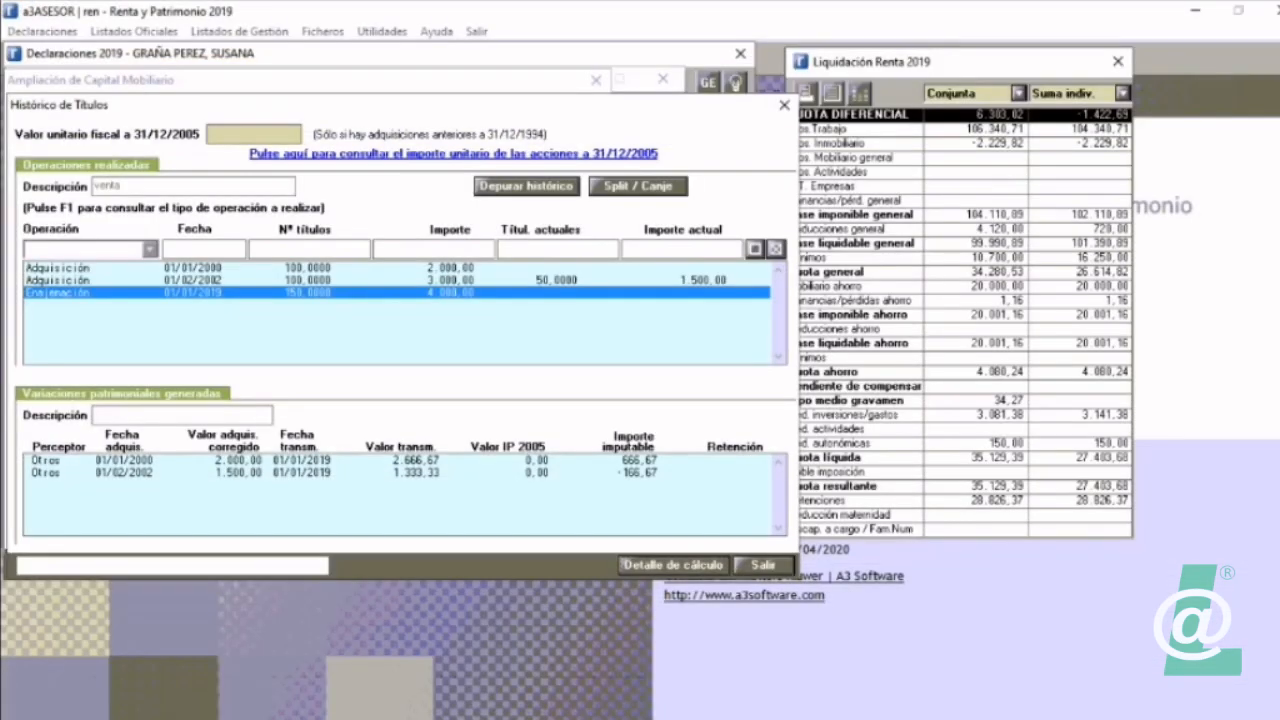
# Step: Return from the share history and save the Acciones element with banco X as the issuing company
pyautogui.click(764, 566)
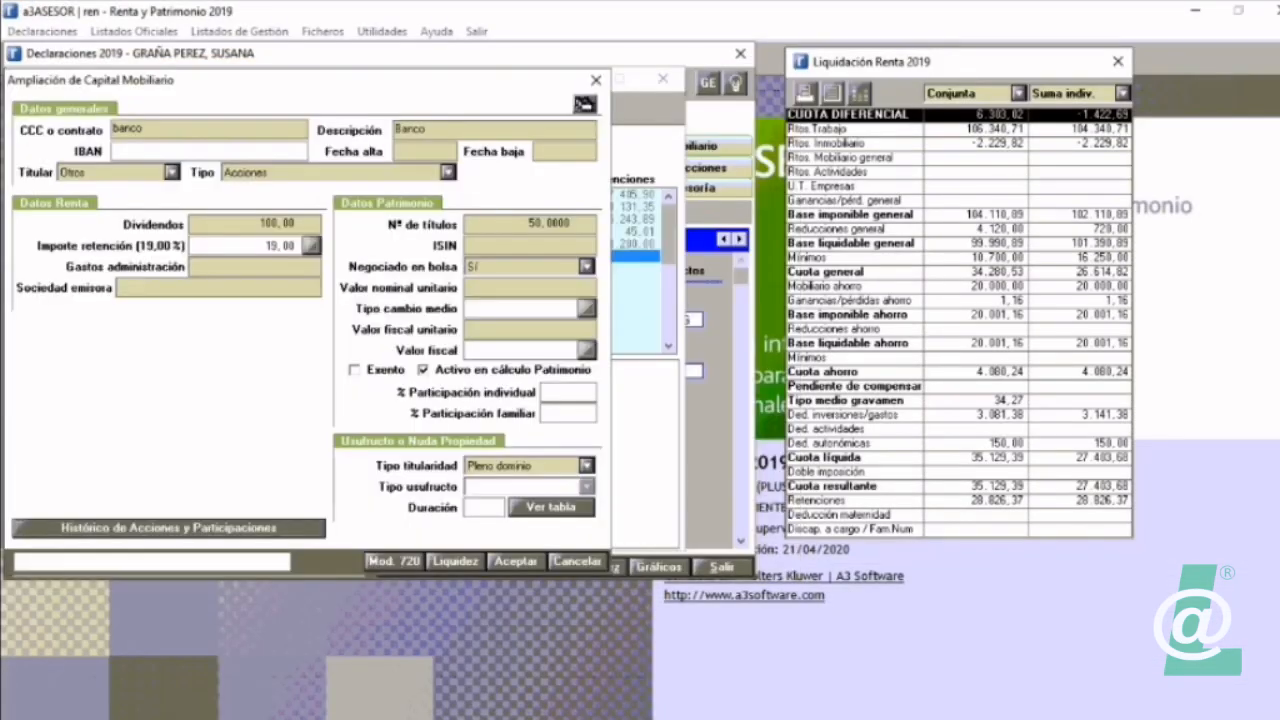
pyautogui.click(516, 561)
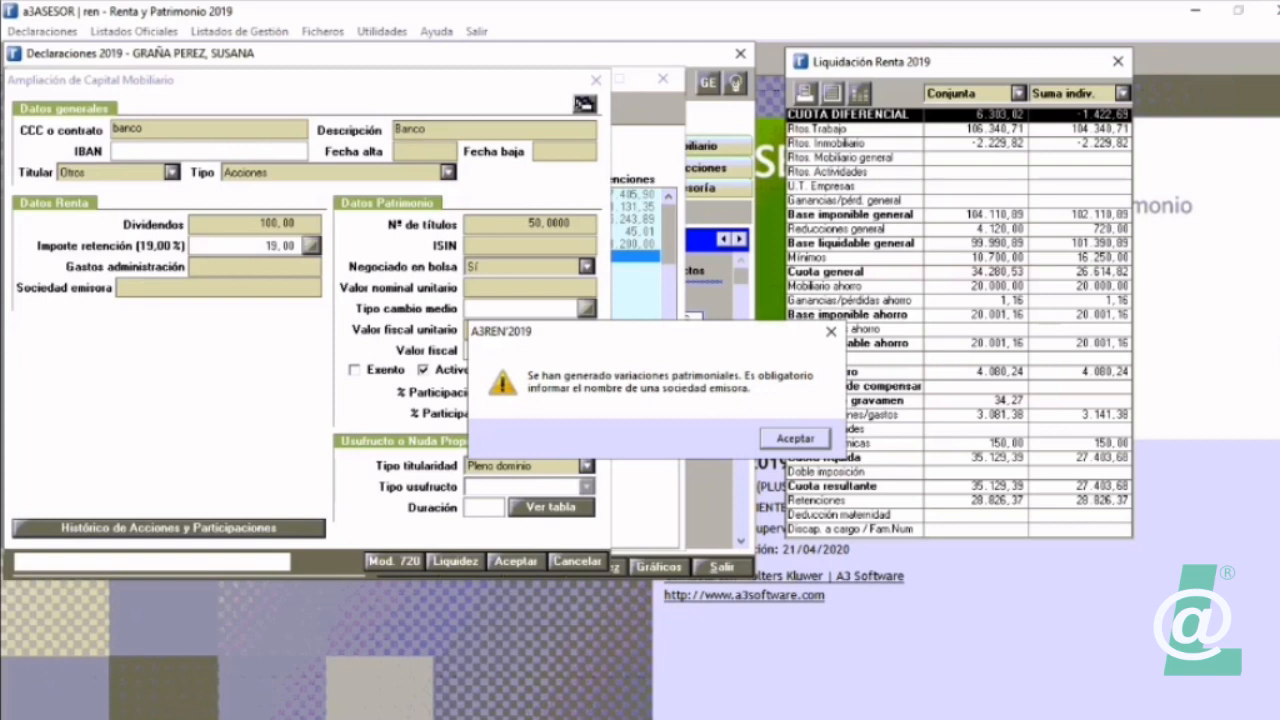
pyautogui.click(795, 439)
pyautogui.click(795, 439)
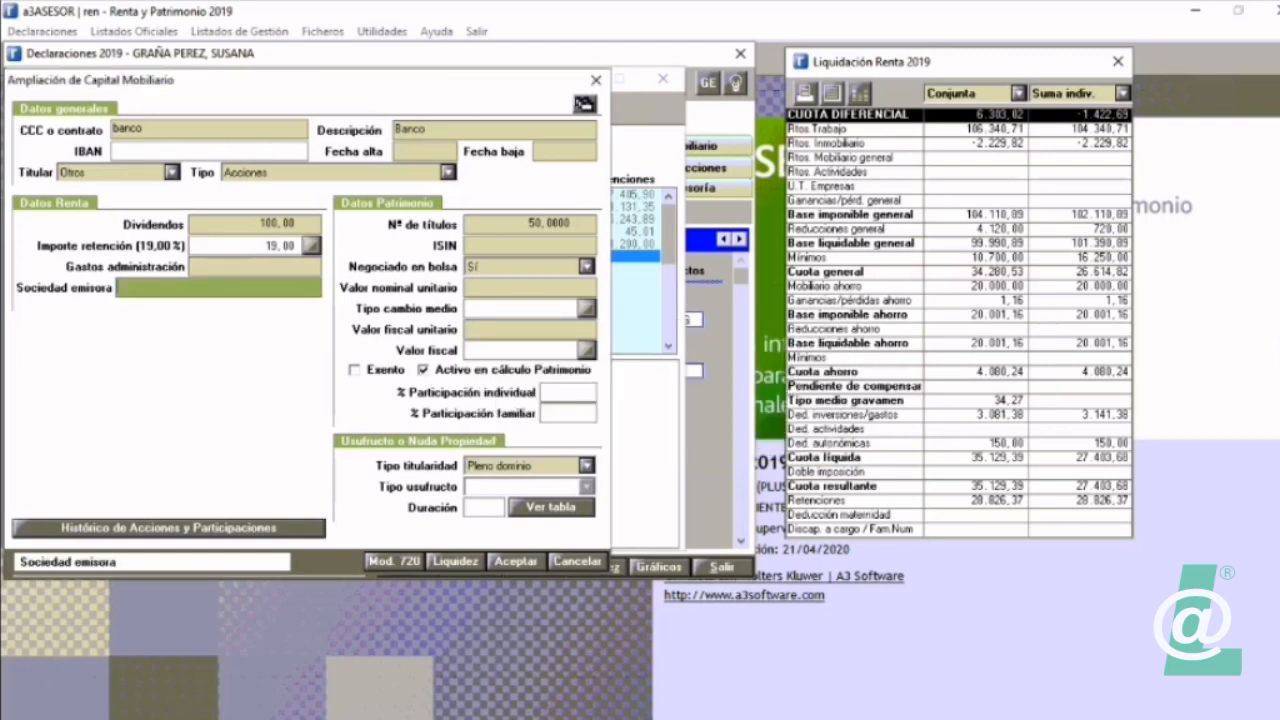
pyautogui.write('banco X')
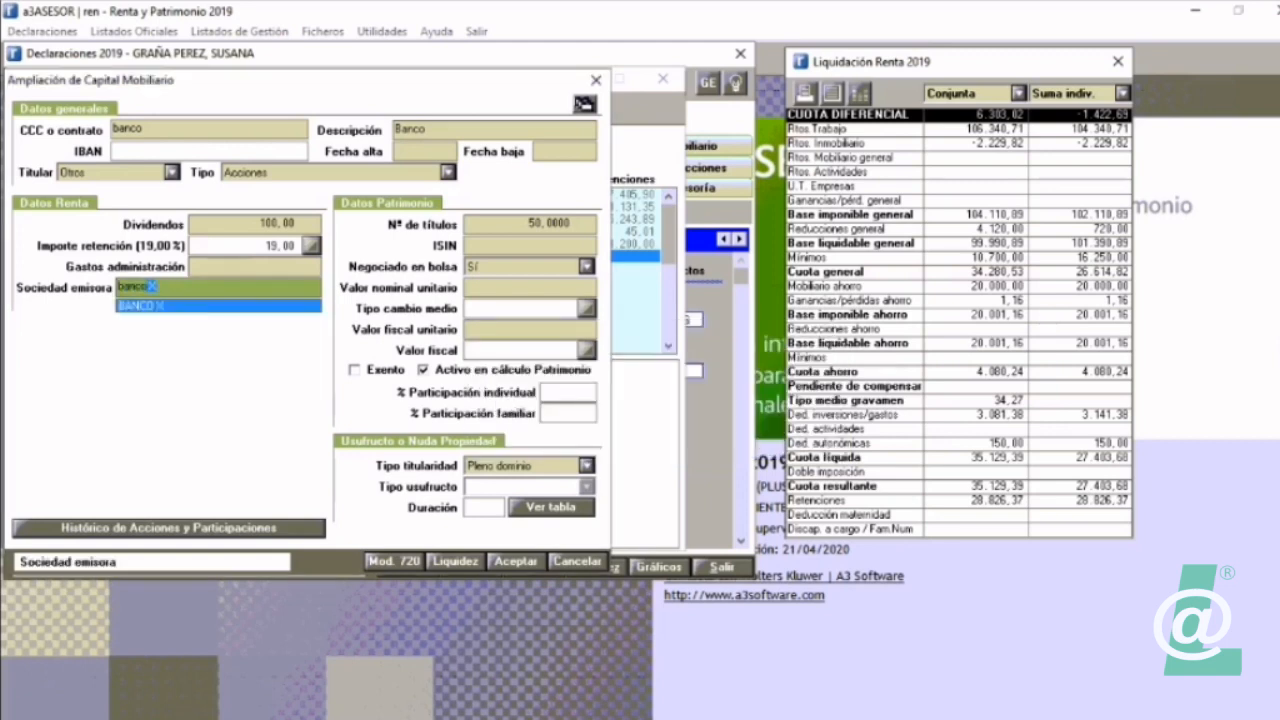
pyautogui.press('Tab')
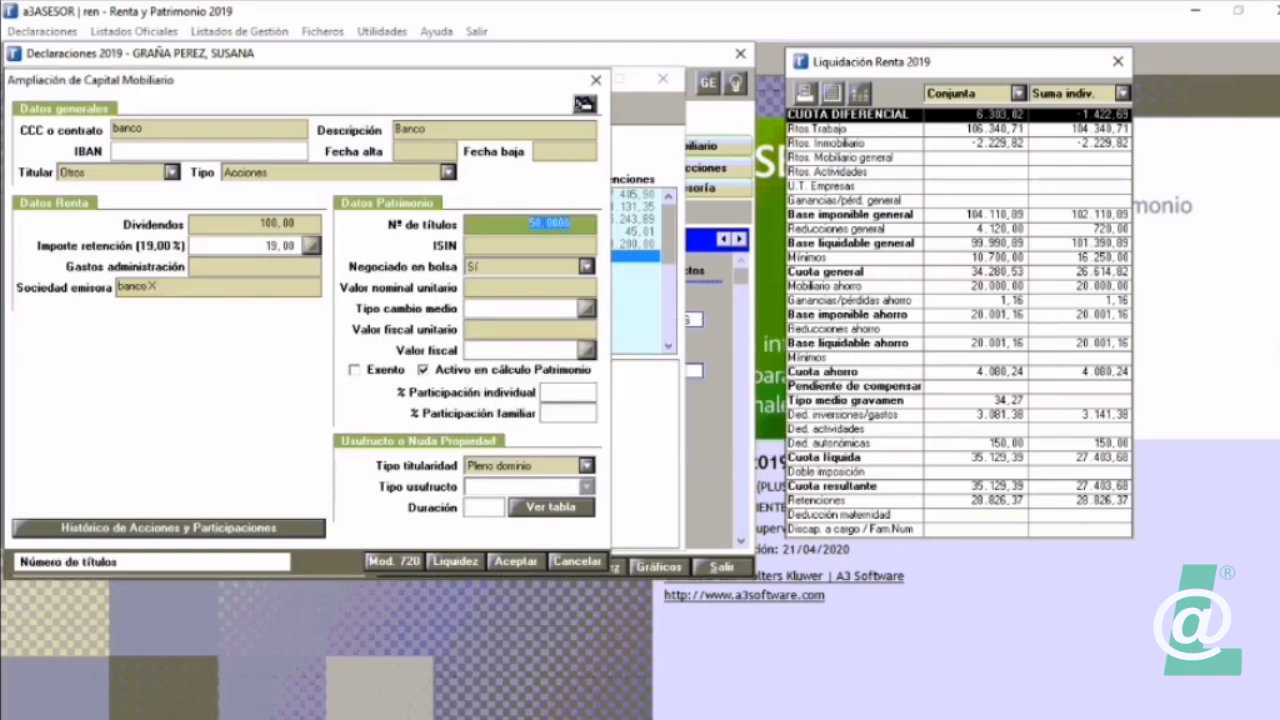
pyautogui.click(516, 561)
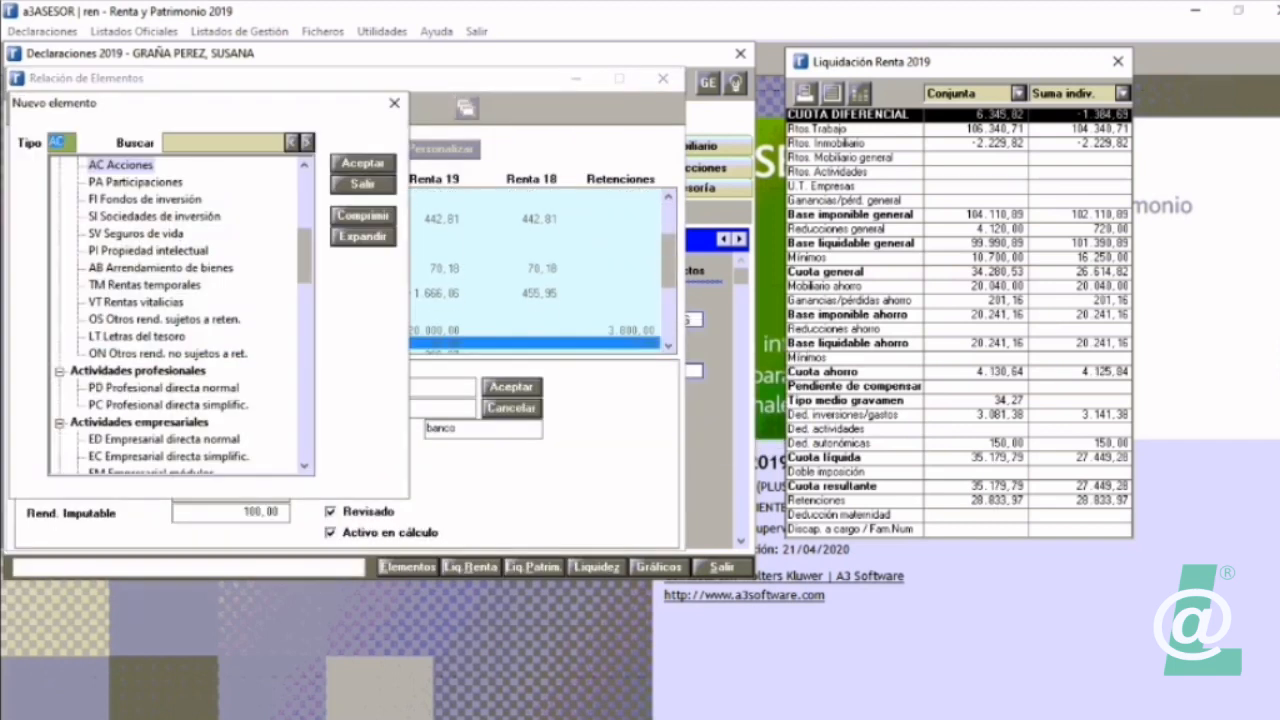
# Step: Dismiss the new element selection and check the Banco shares and their sale entries in the element list
pyautogui.press('Escape')
pyautogui.click(668, 346)
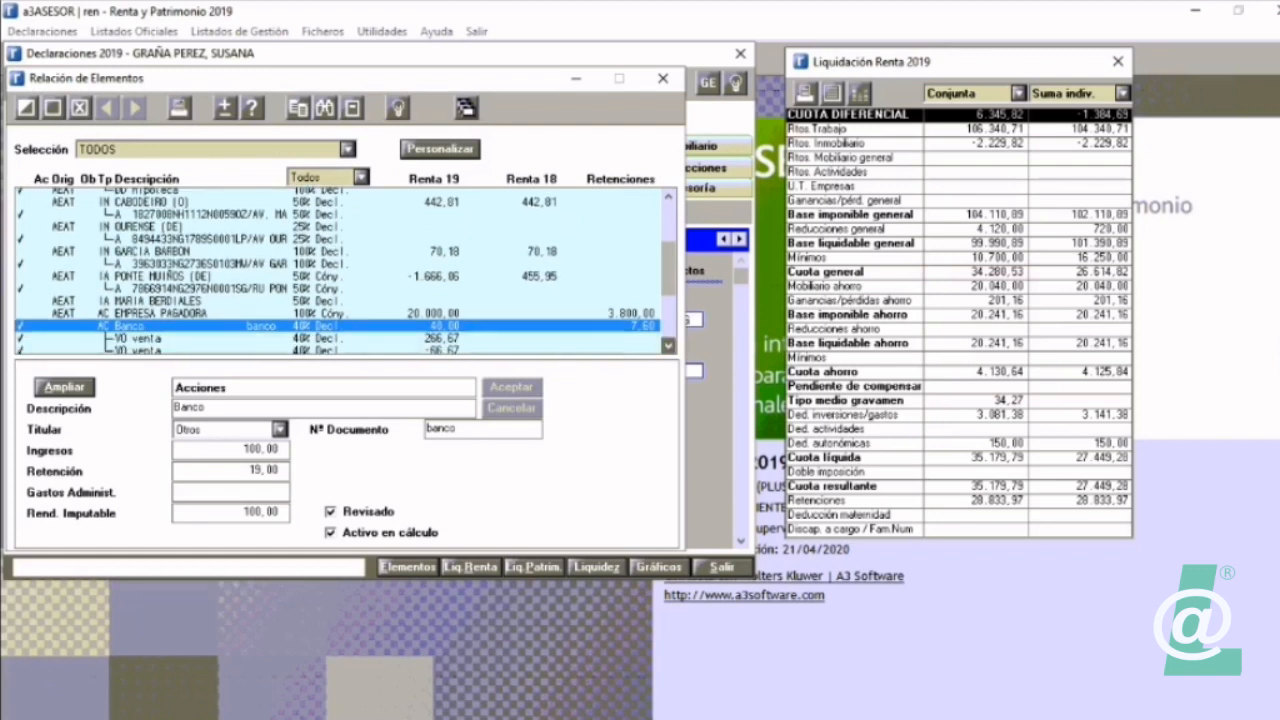
pyautogui.click(668, 346)
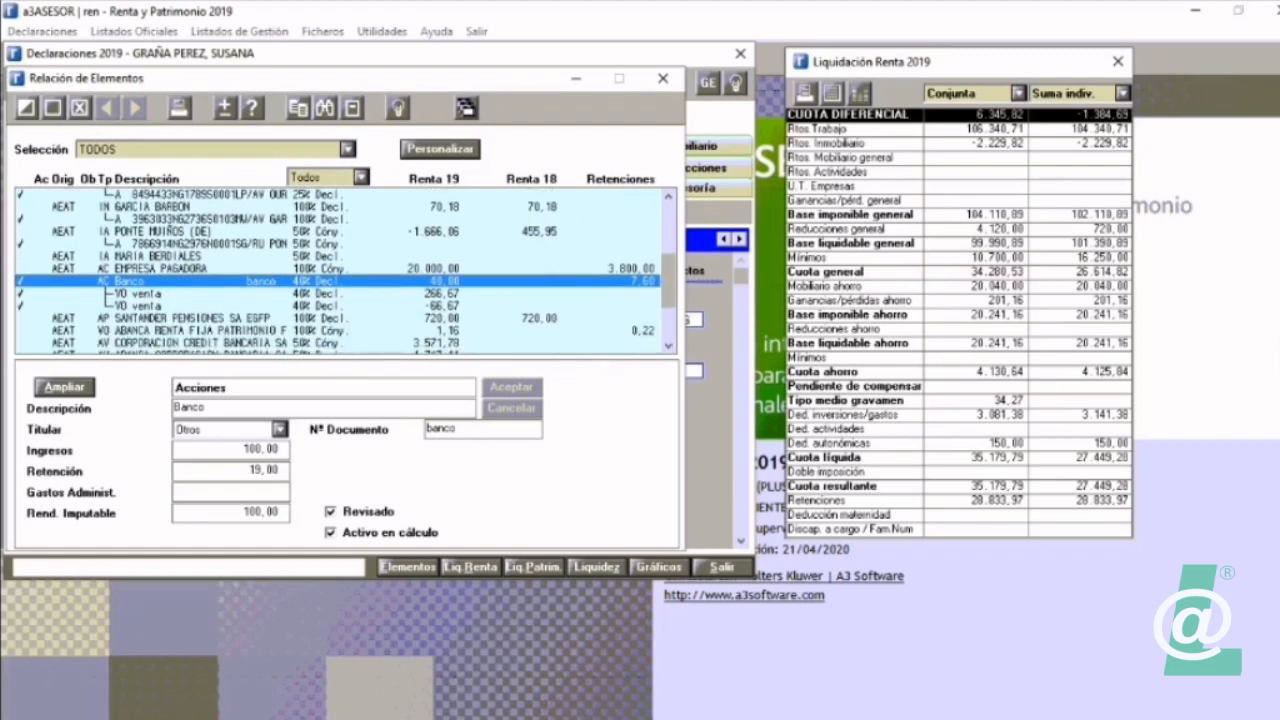
# Step: Review the Banco shares and their first sale entry, and compare the rented Ponte Muiños property with its linked urban property entry
pyautogui.click(146, 306)
pyautogui.click(146, 294)
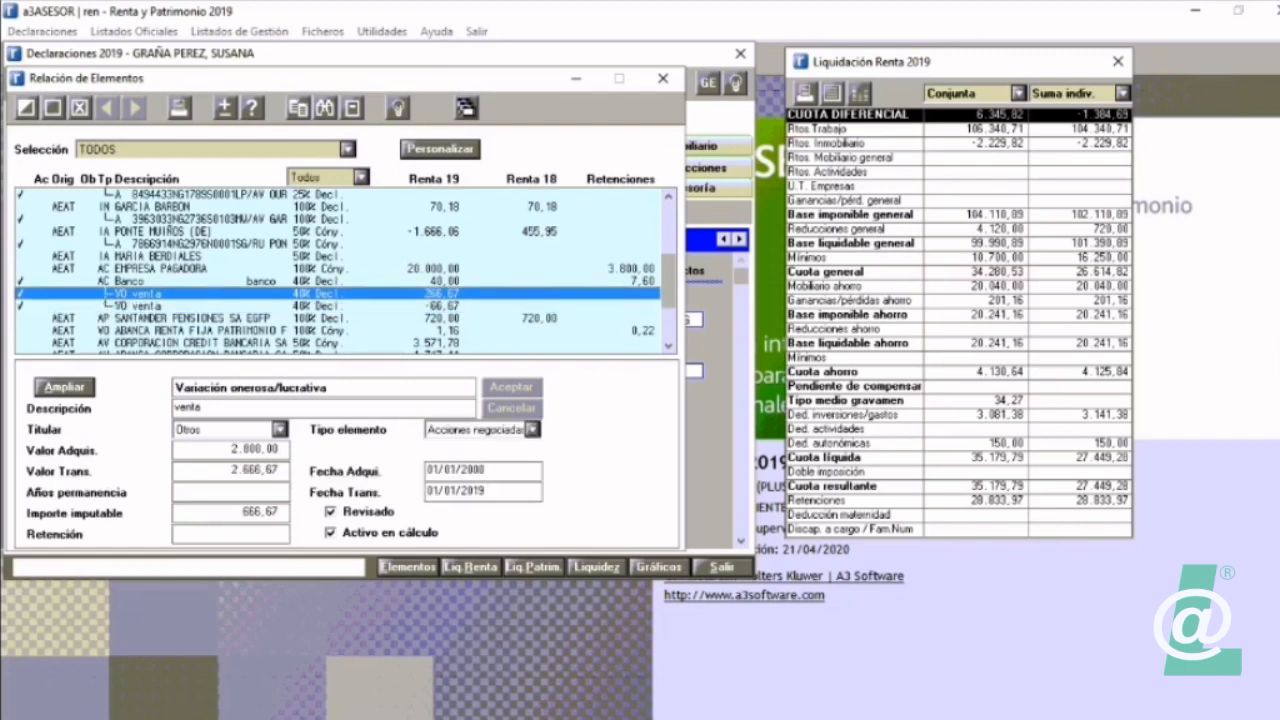
pyautogui.click(208, 244)
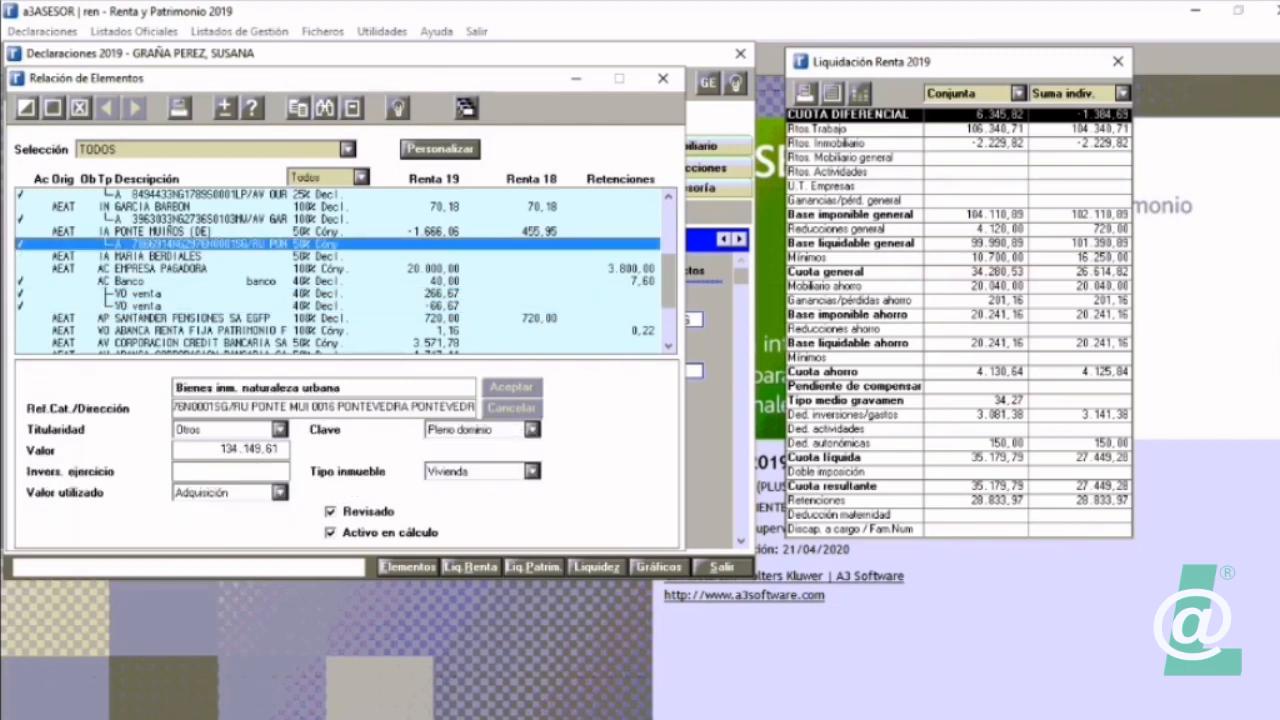
pyautogui.press('Up')
pyautogui.press('Down')
pyautogui.press('Up')
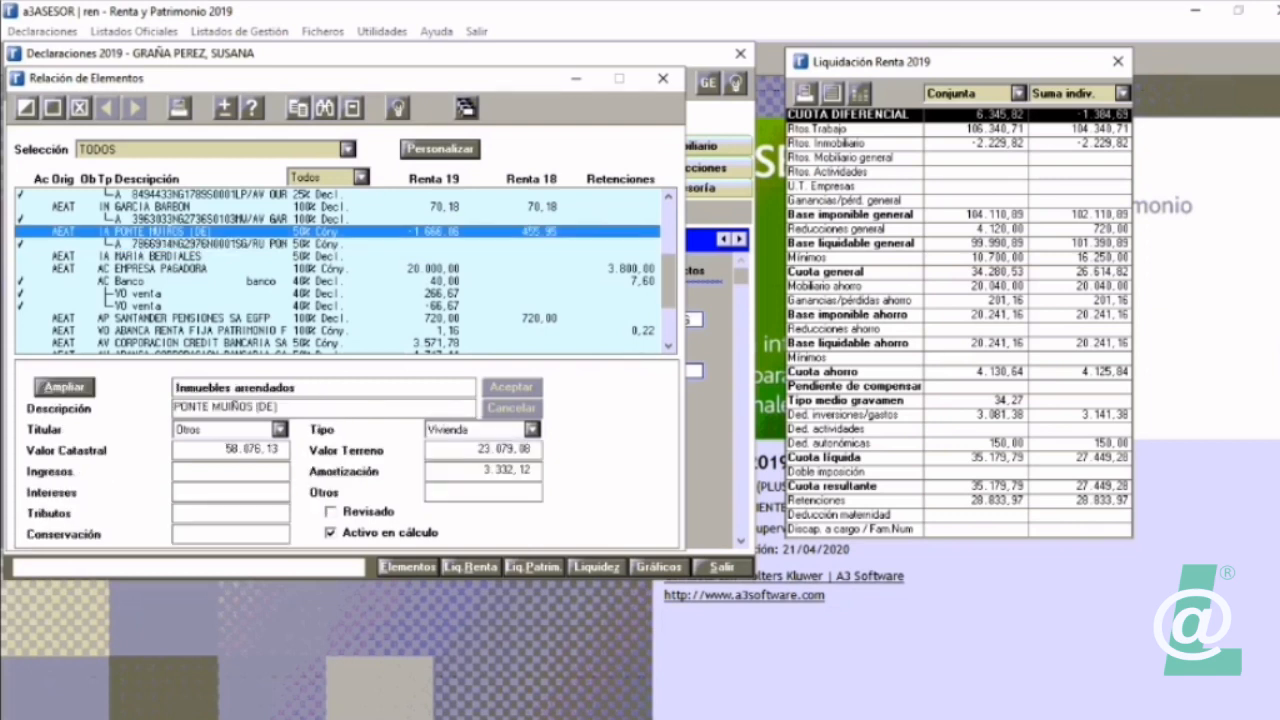
pyautogui.press('Down')
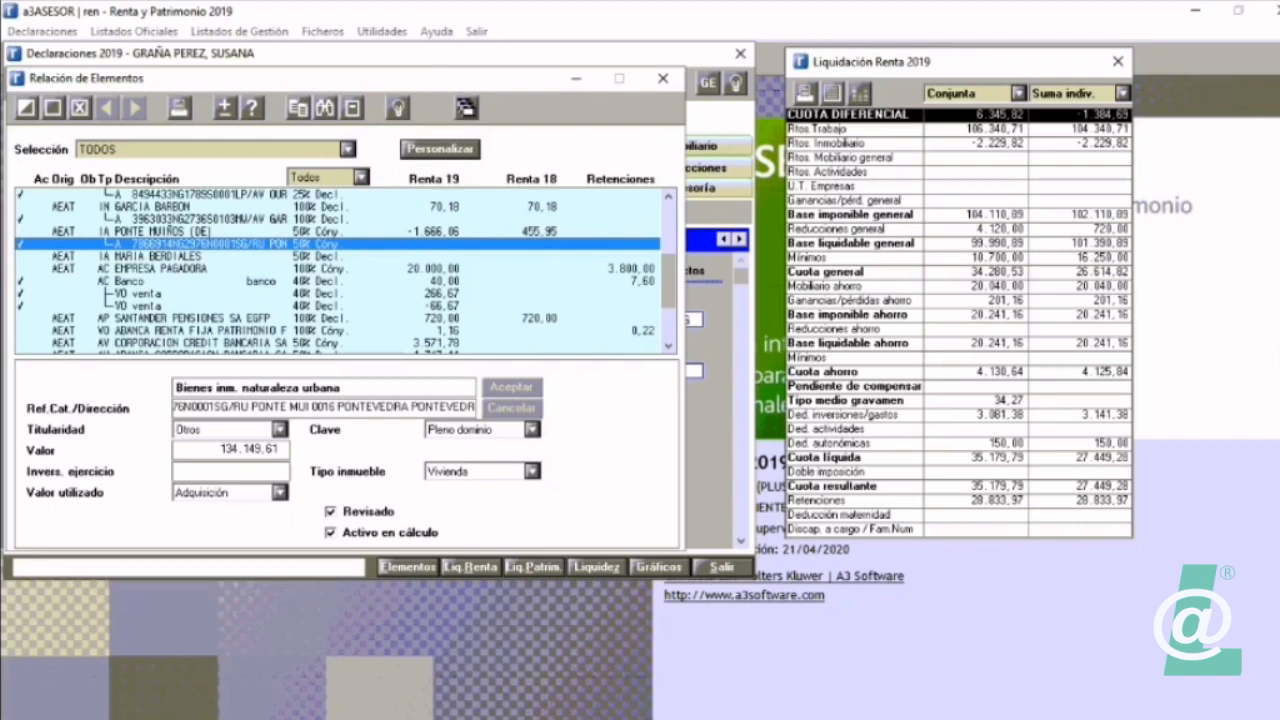
# Step: Review the extended capital gains data of the first sale linked to the Banco shares, and return to the element list
pyautogui.click(200, 281)
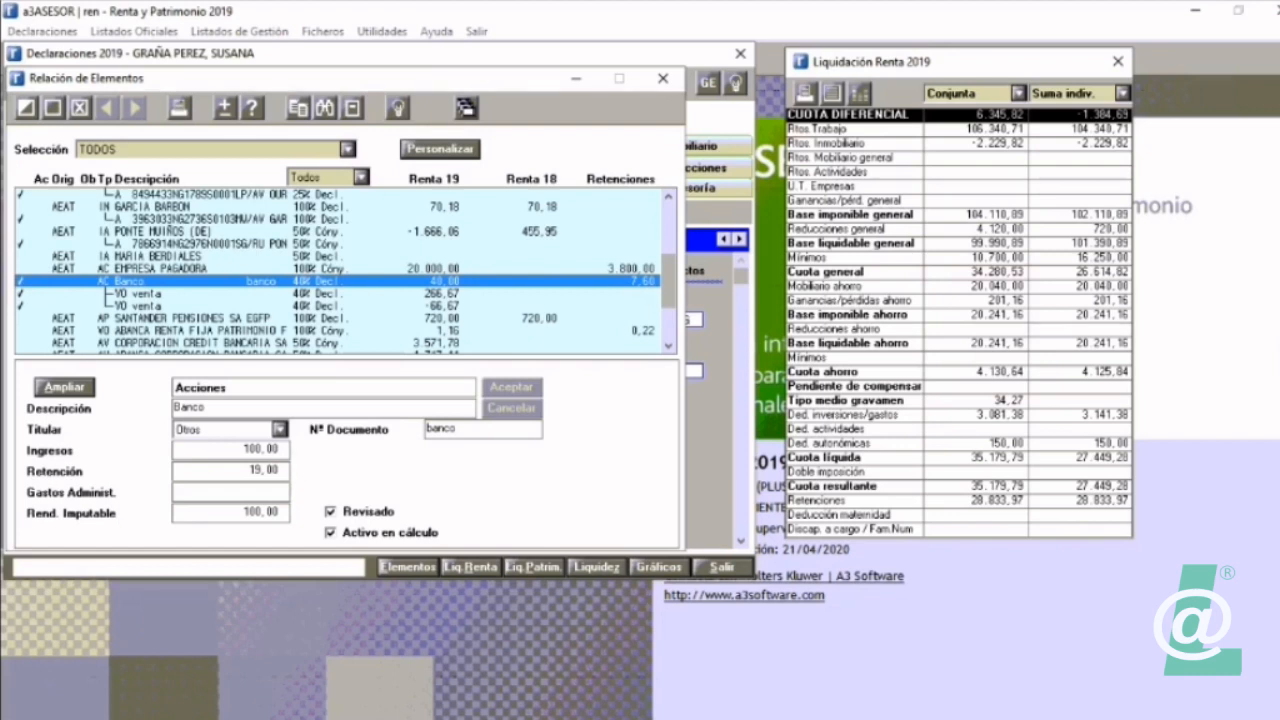
pyautogui.click(200, 293)
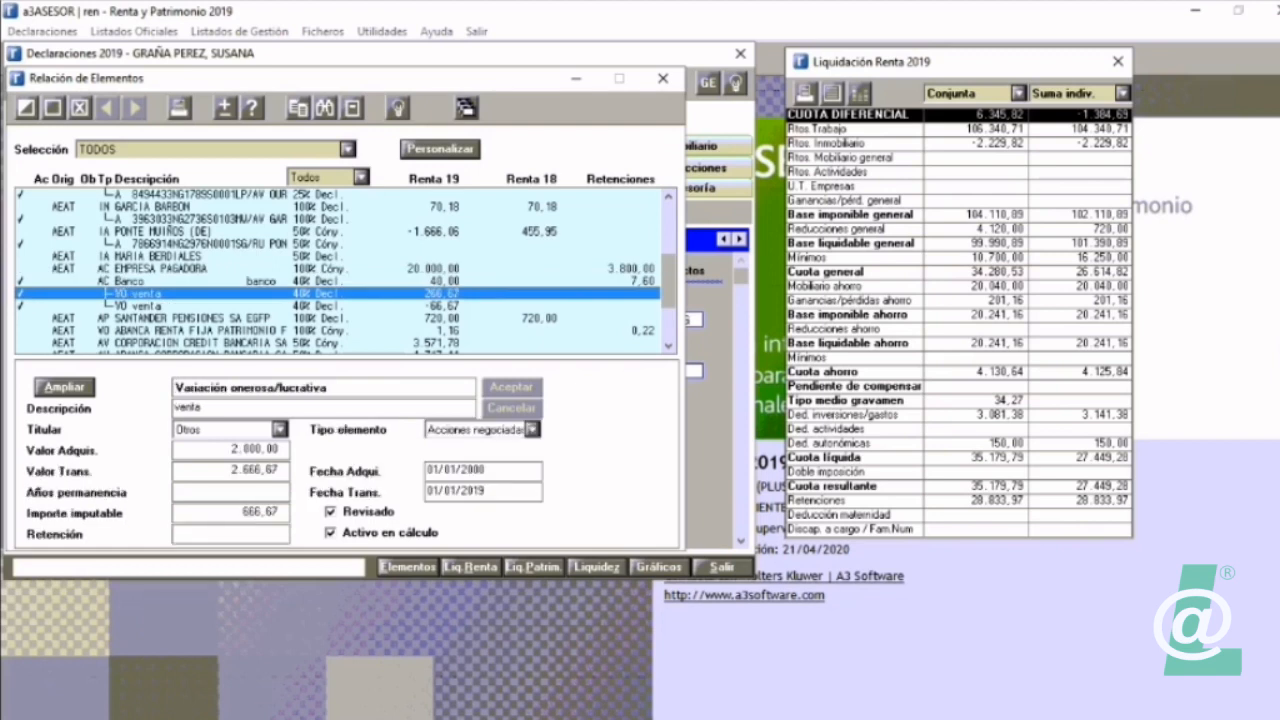
pyautogui.click(65, 386)
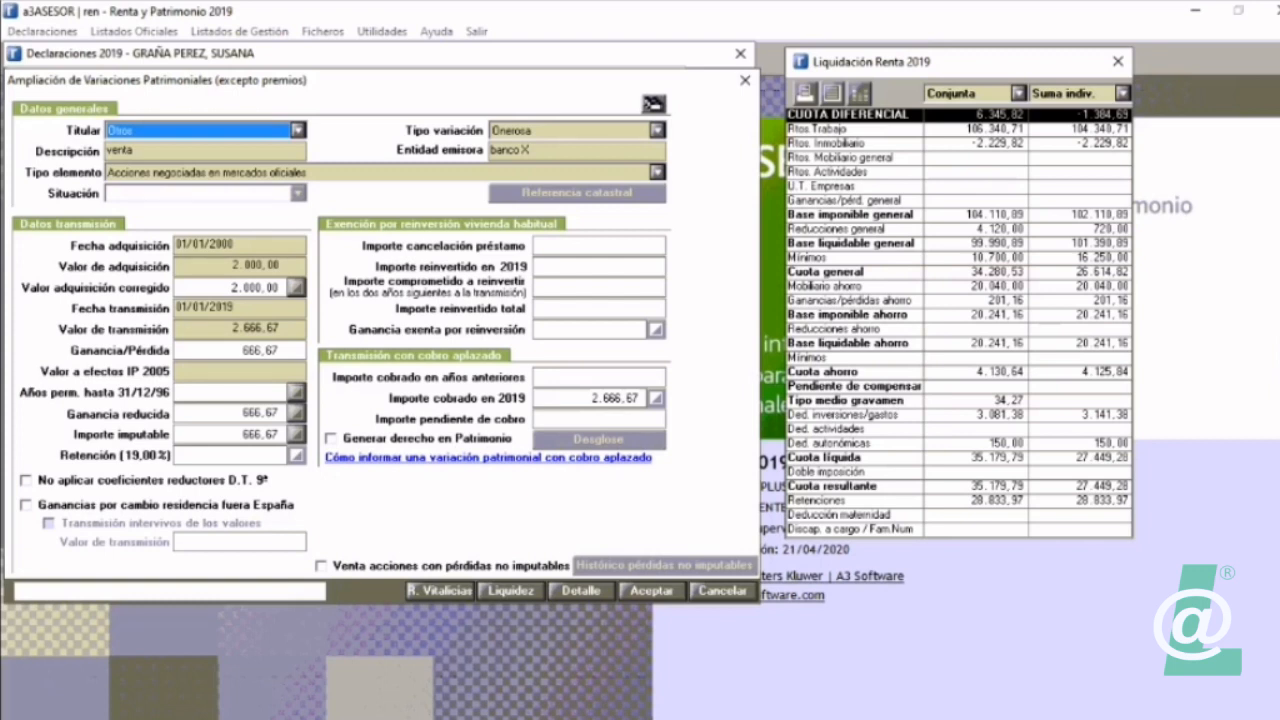
pyautogui.press('Escape')
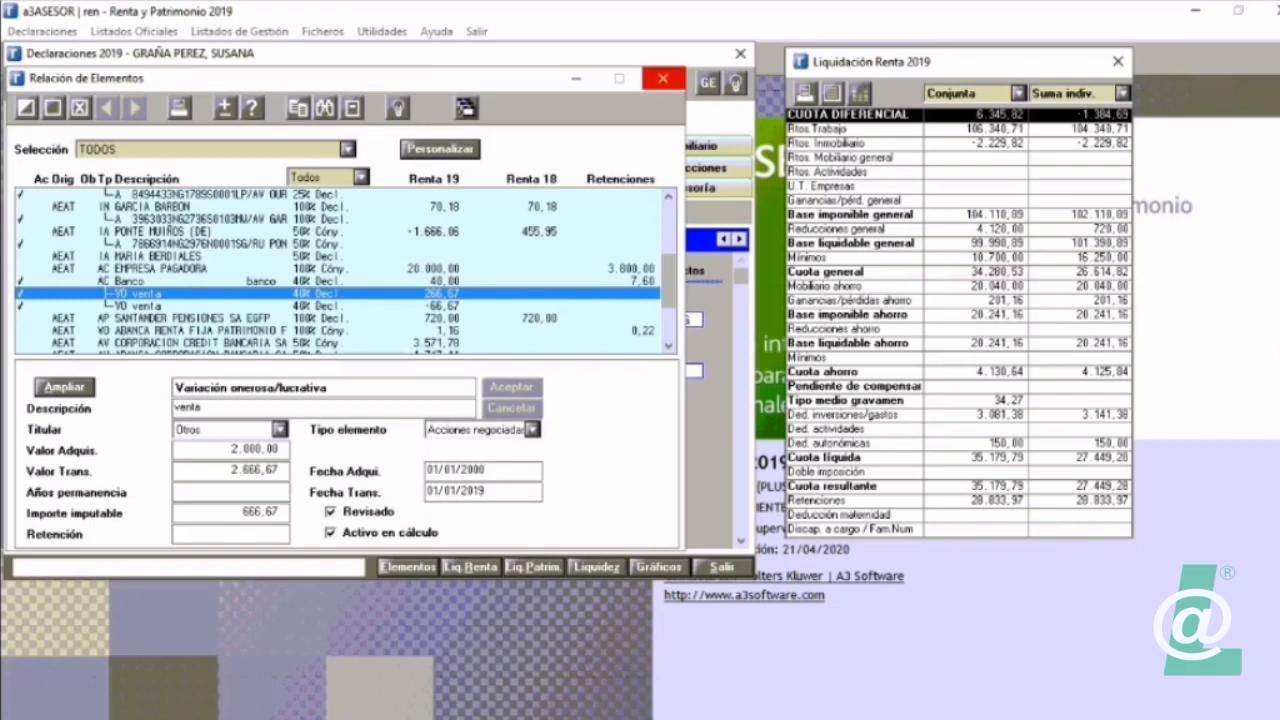
# Step: Close the element list, look through the declarant search without choosing anyone, and exit the current declaration
pyautogui.click(662, 78)
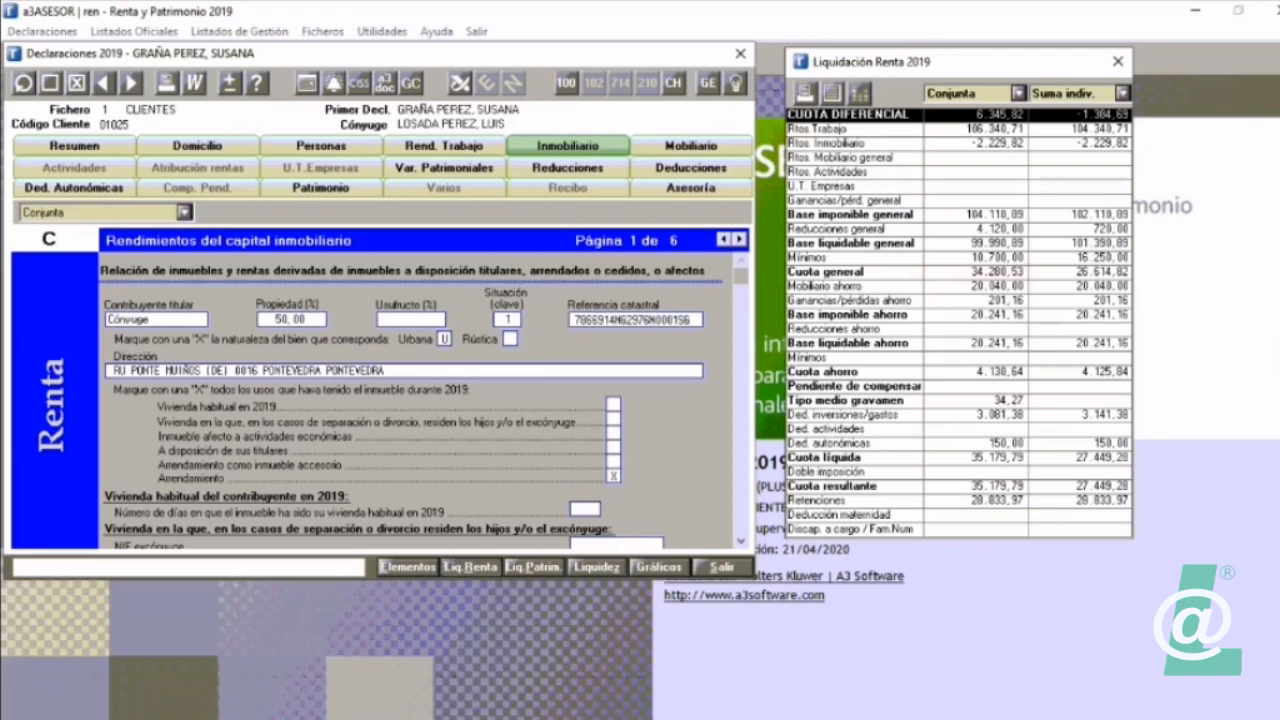
pyautogui.click(23, 83)
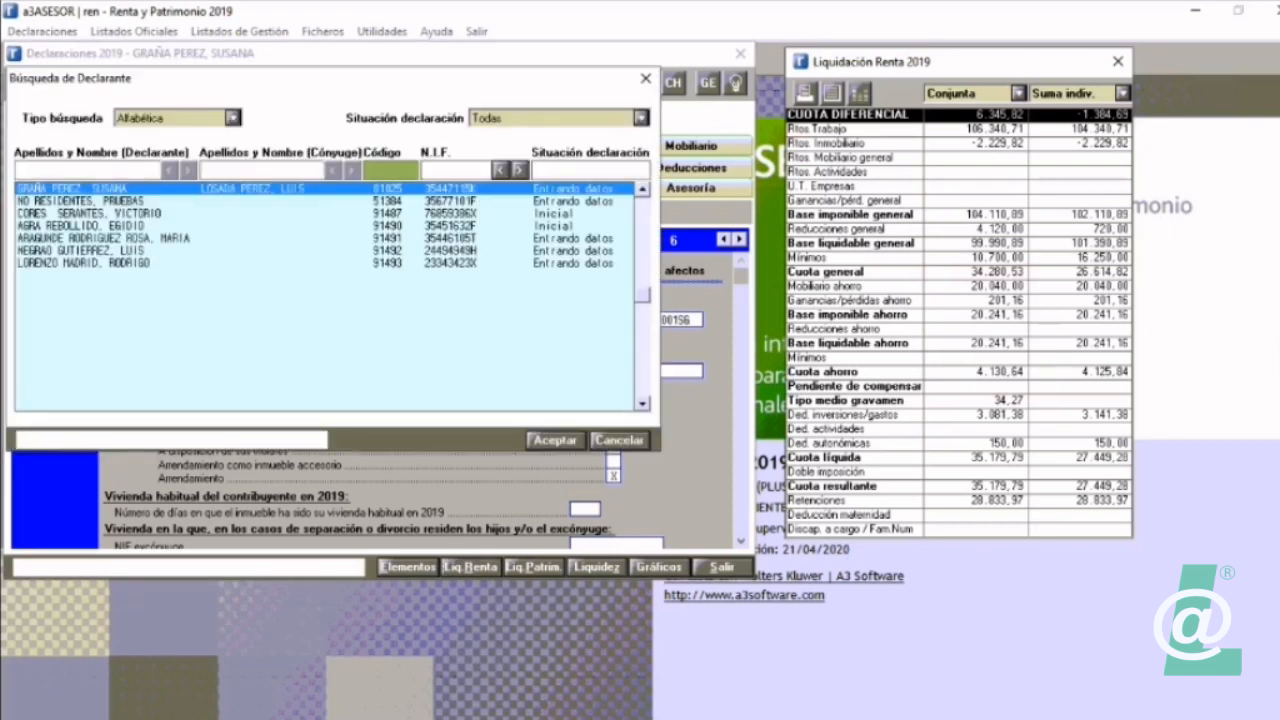
pyautogui.press('Up')
pyautogui.press('Up')
pyautogui.press('Up')
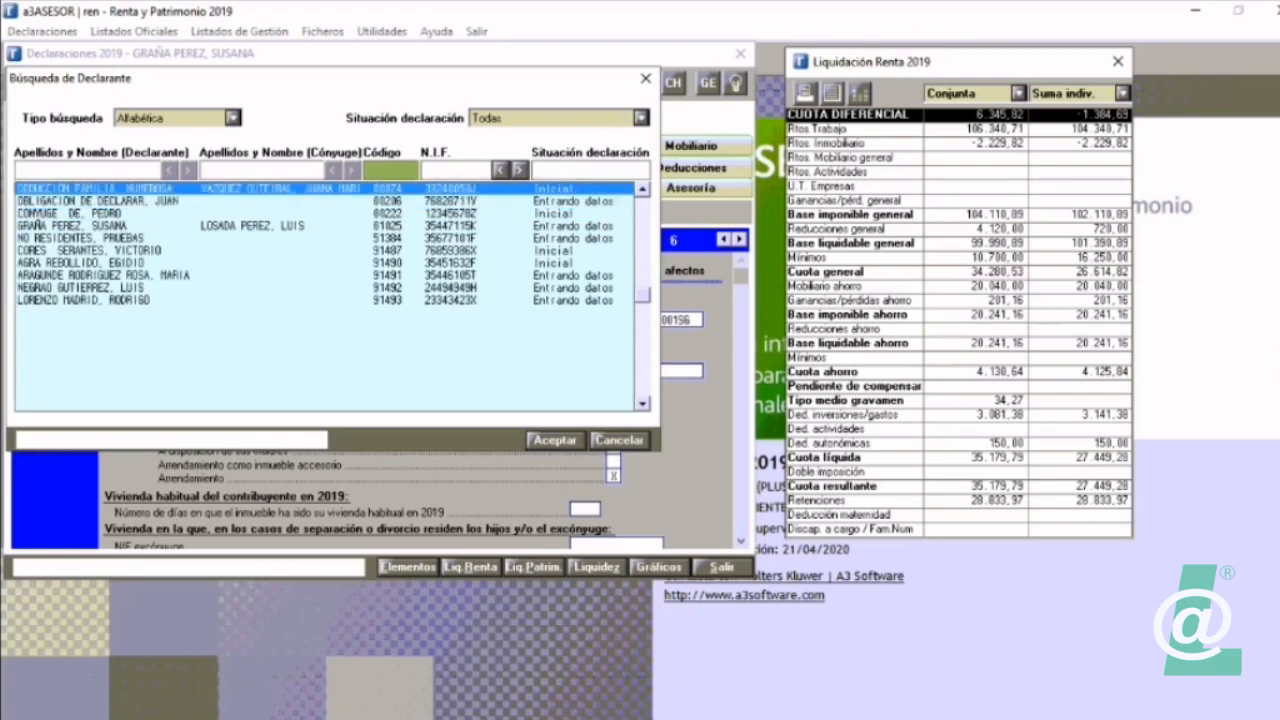
pyautogui.click(620, 441)
pyautogui.click(722, 567)
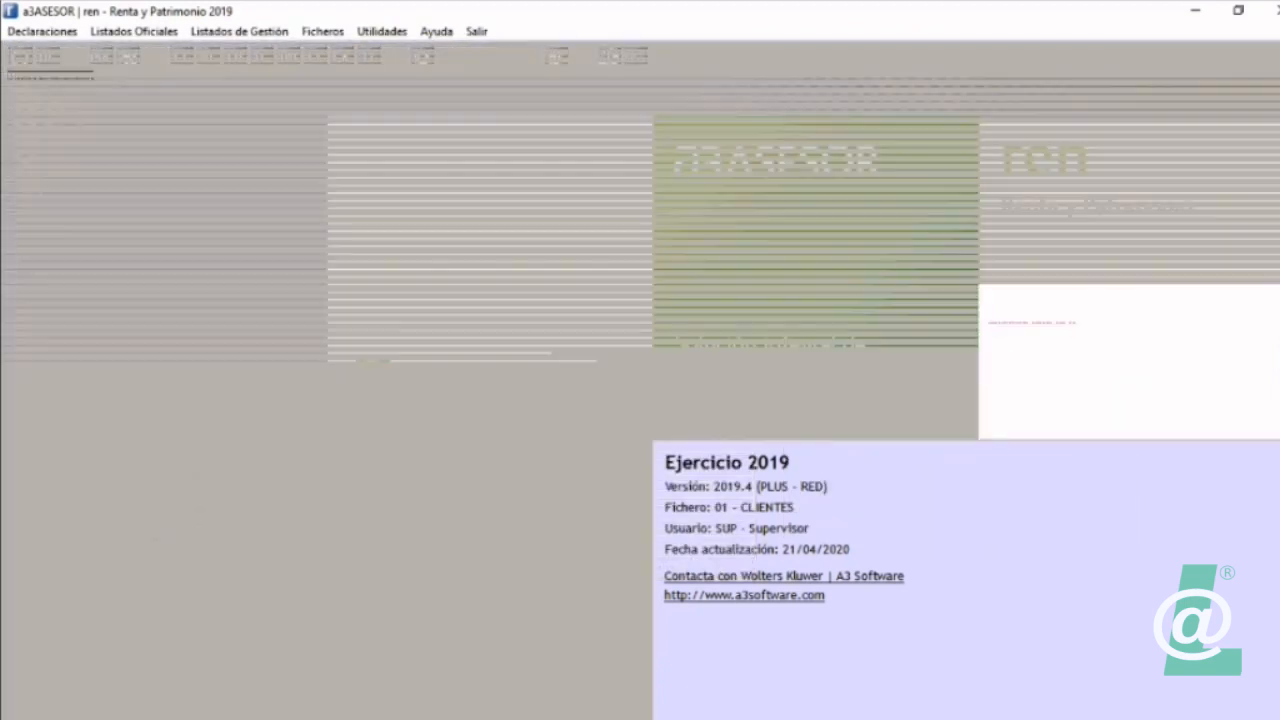
# Step: Start the A3ECO link and set its lower client code limit to the first declarant listed
pyautogui.click(42, 32)
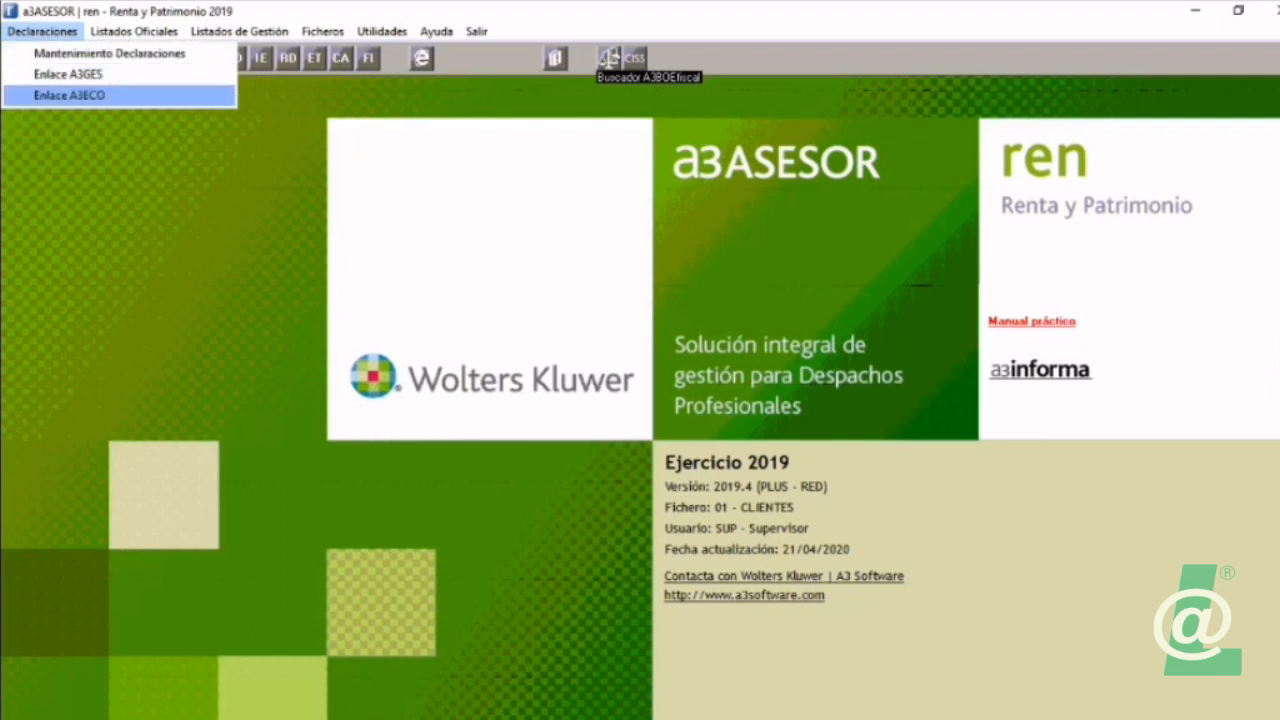
pyautogui.press('Return')
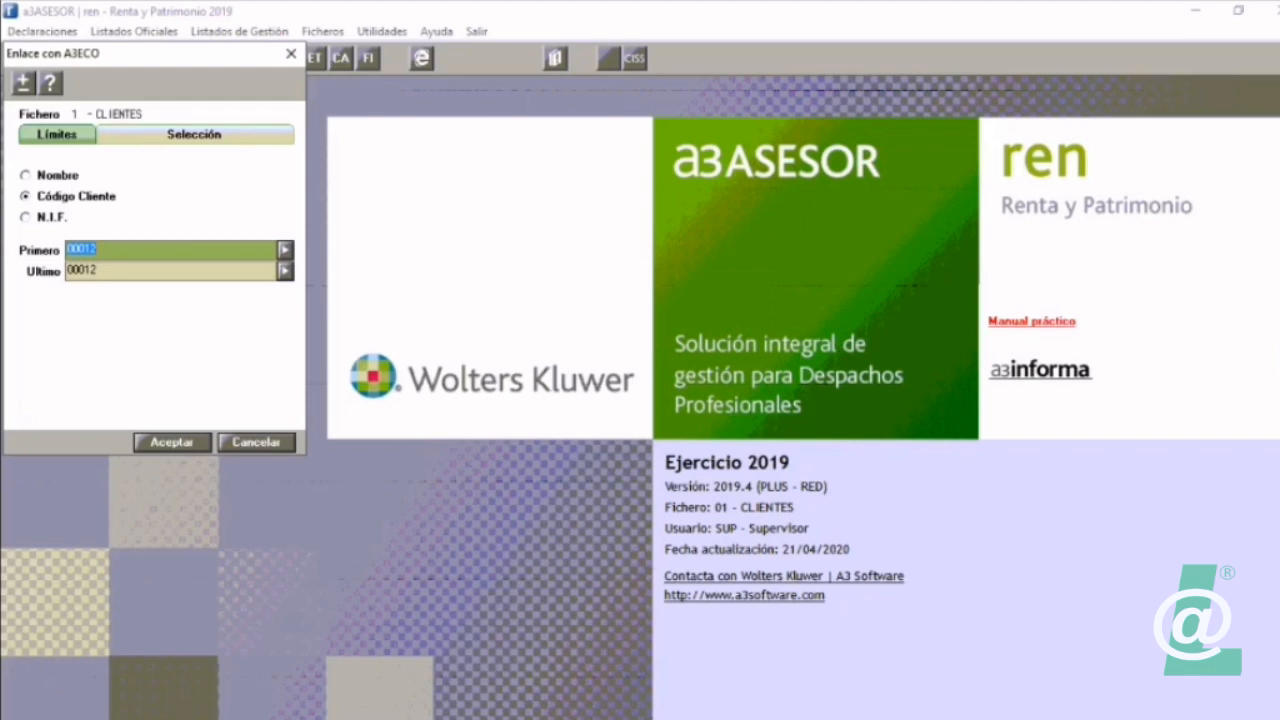
pyautogui.click(285, 250)
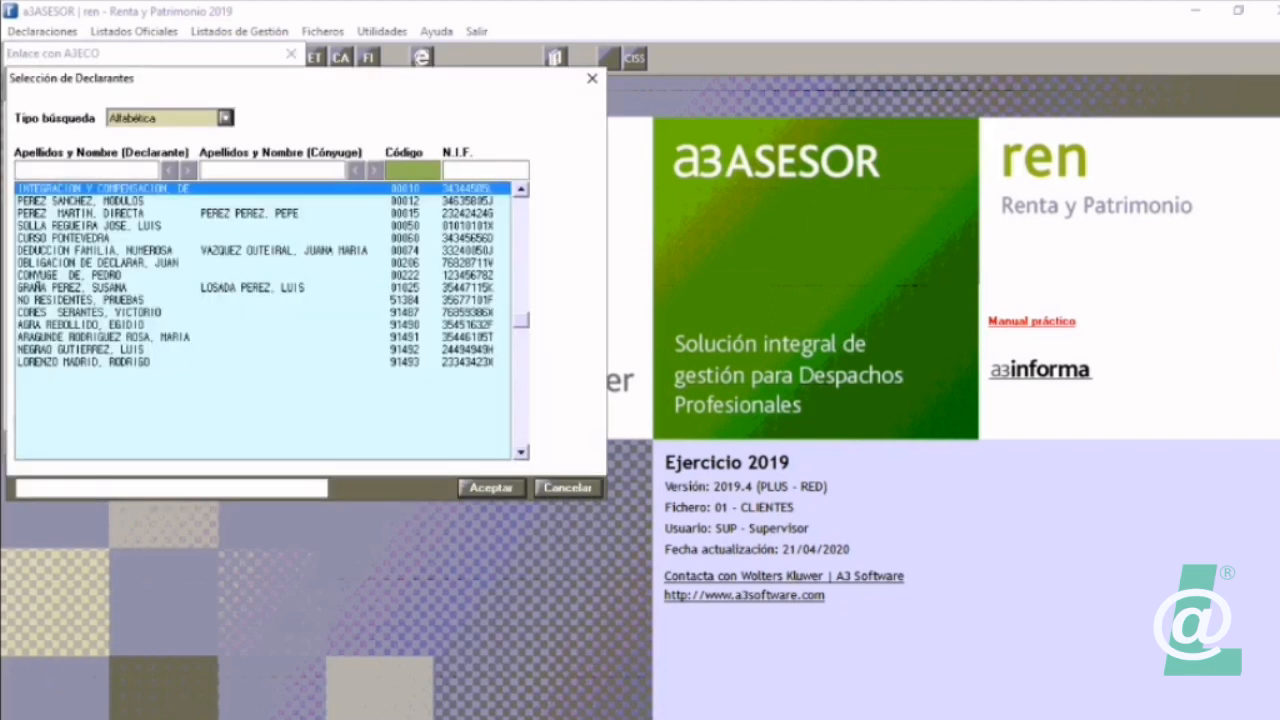
pyautogui.write('1')
pyautogui.press('Return')
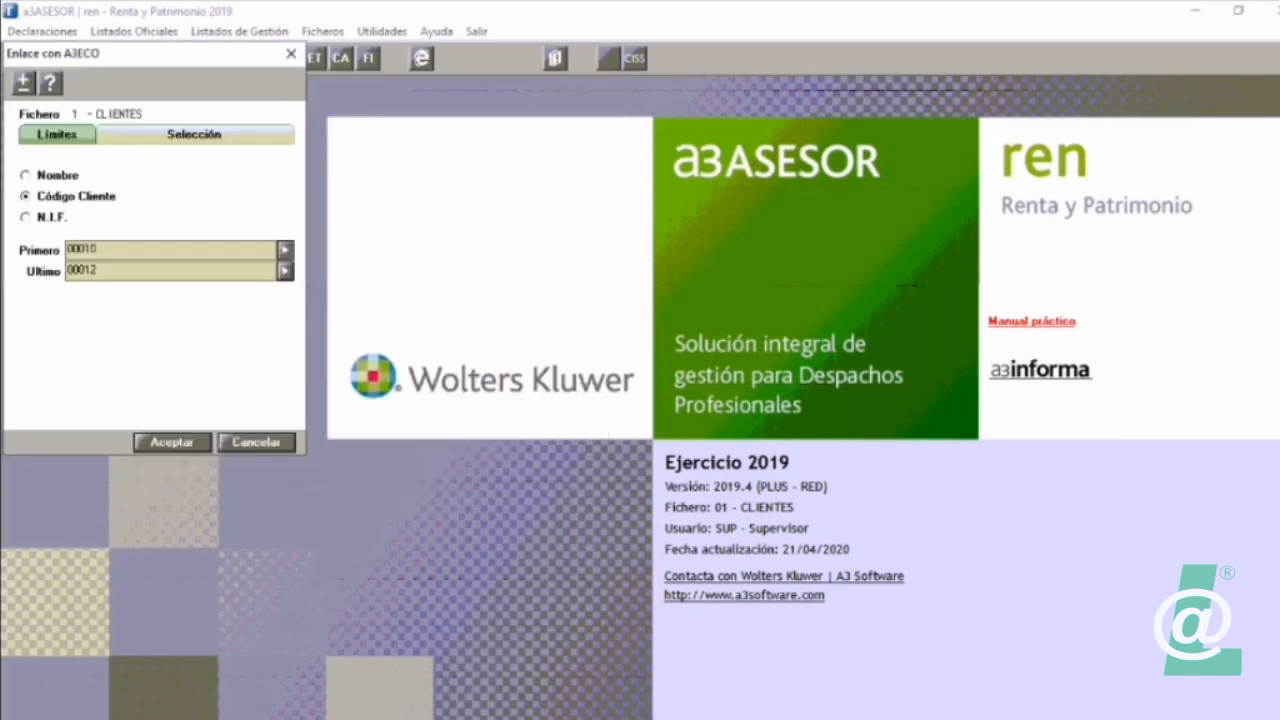
# Step: Set the upper client code limit to the Curso Pontevedra client, run the A3ECO import and acknowledge the activity review notice
pyautogui.click(285, 271)
pyautogui.press('Down')
pyautogui.press('Down')
pyautogui.press('Down')
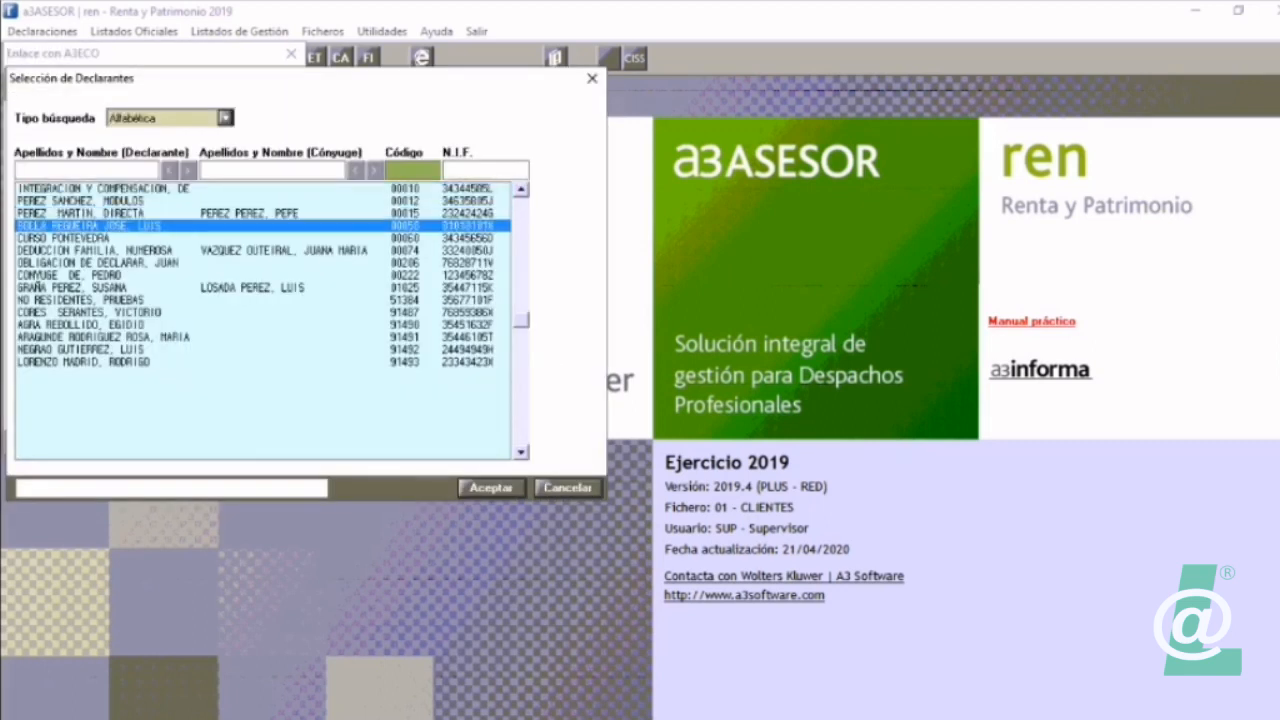
pyautogui.press('Down')
pyautogui.press('Return')
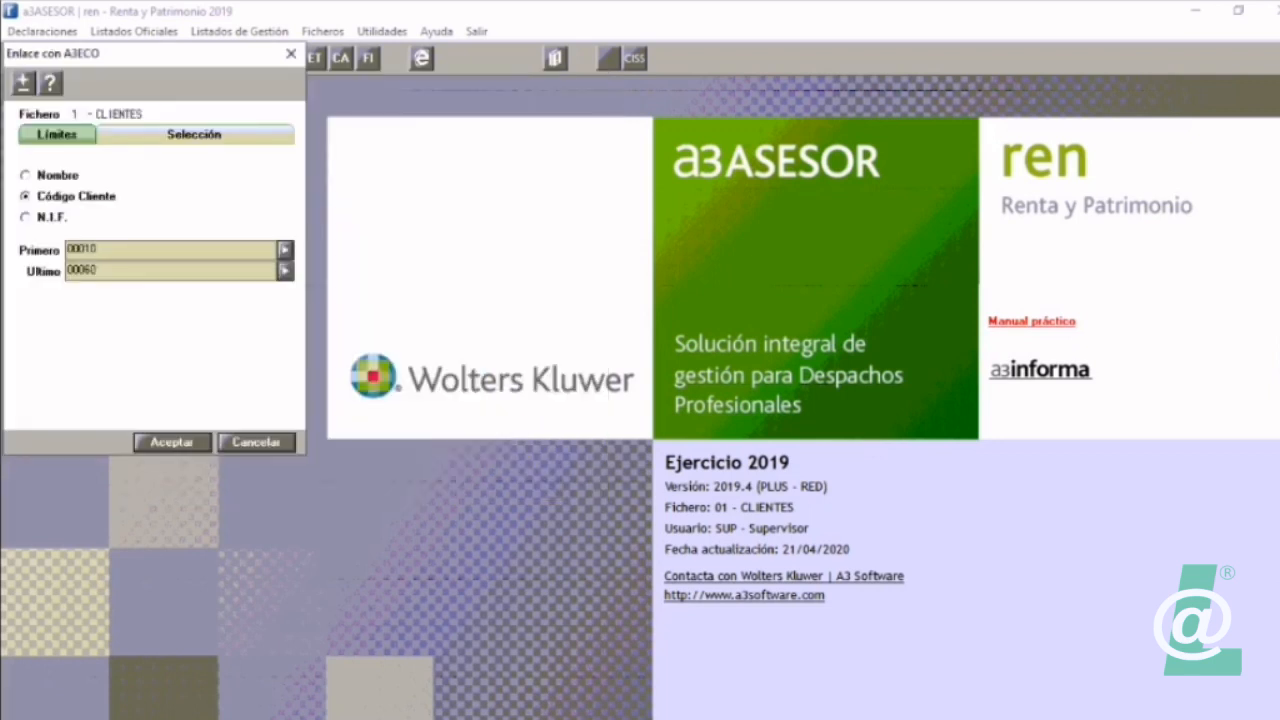
pyautogui.press('Return')
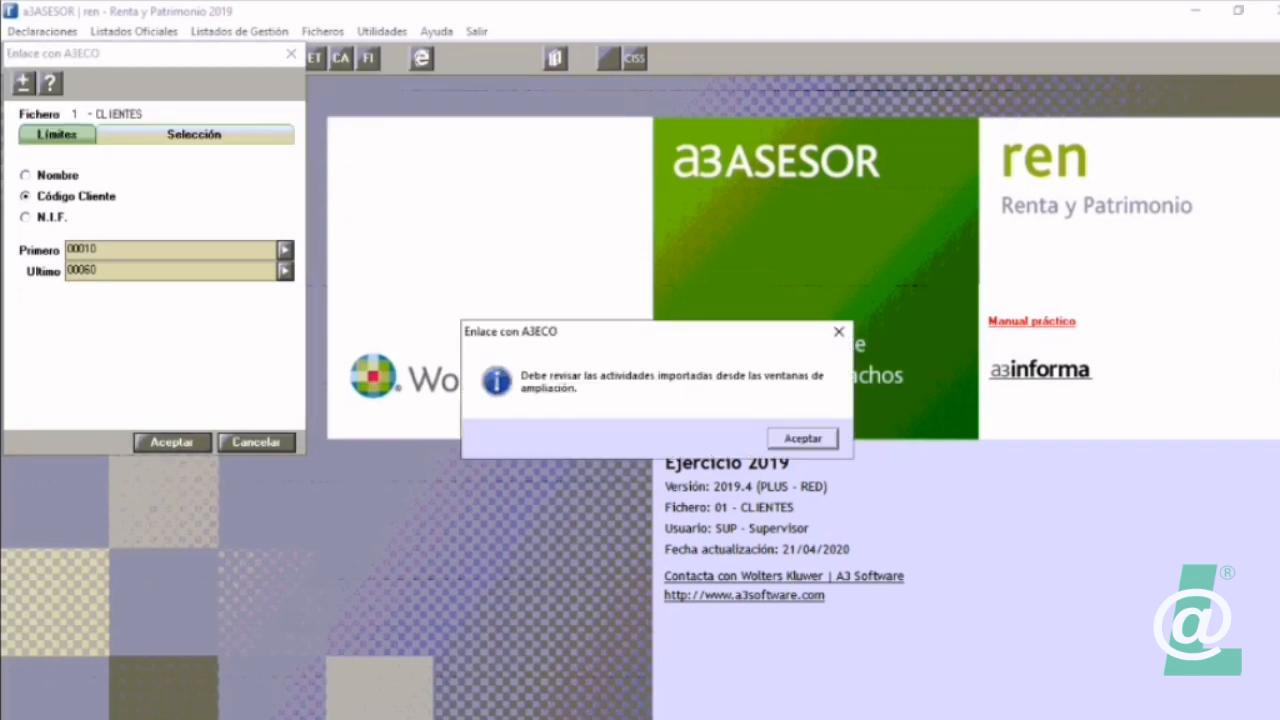
pyautogui.press('Return')
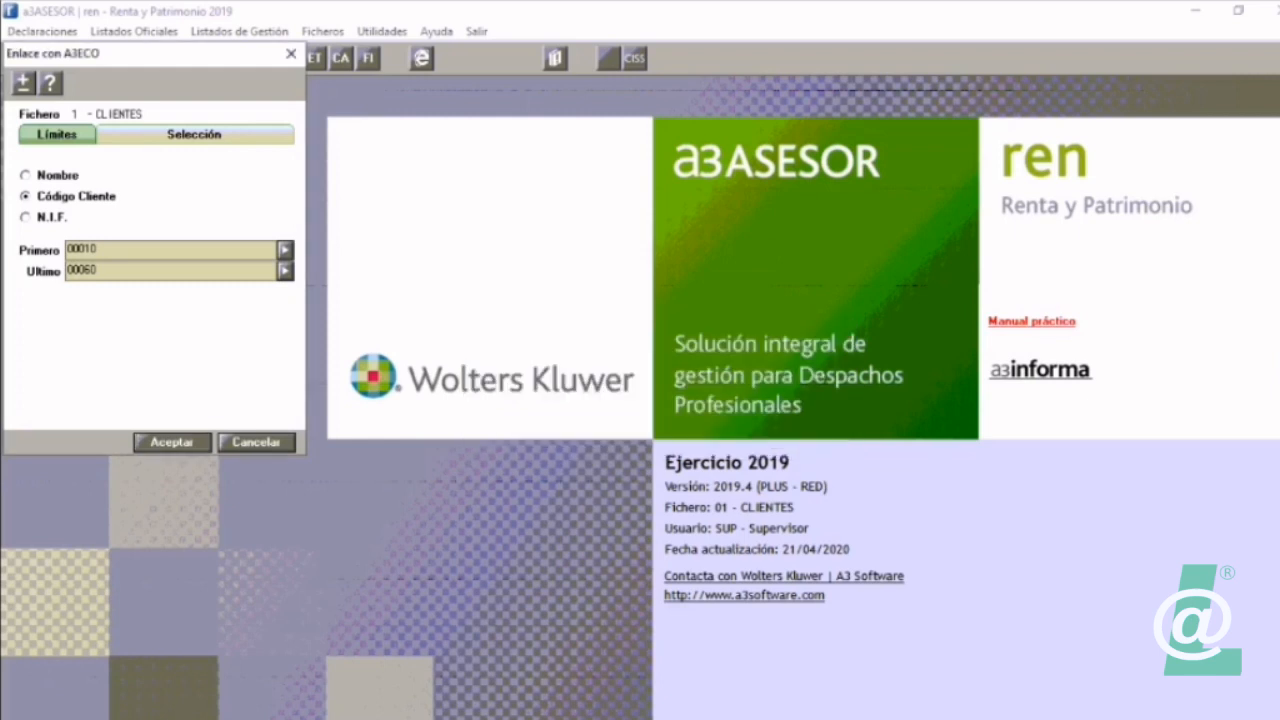
# Step: Leave the A3ECO link and open the declaration of the declarant whose status is Listada
pyautogui.press('Escape')
pyautogui.click(47, 58)
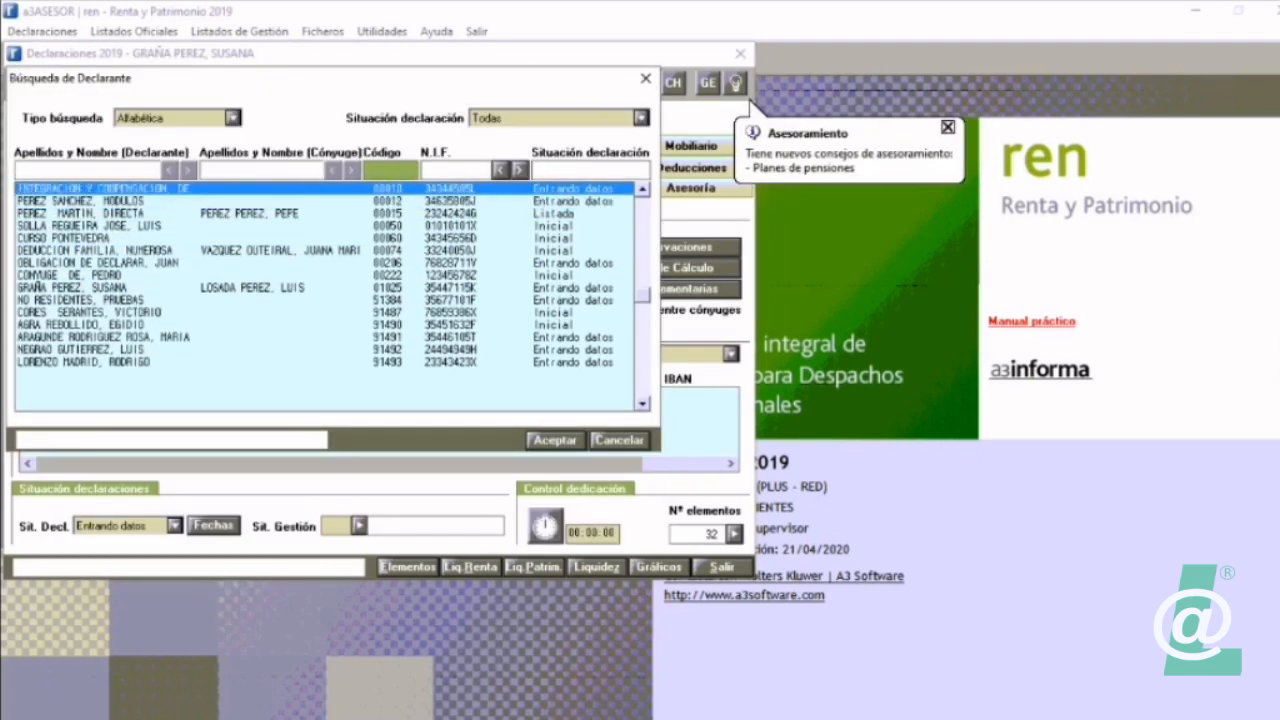
pyautogui.click(100, 201)
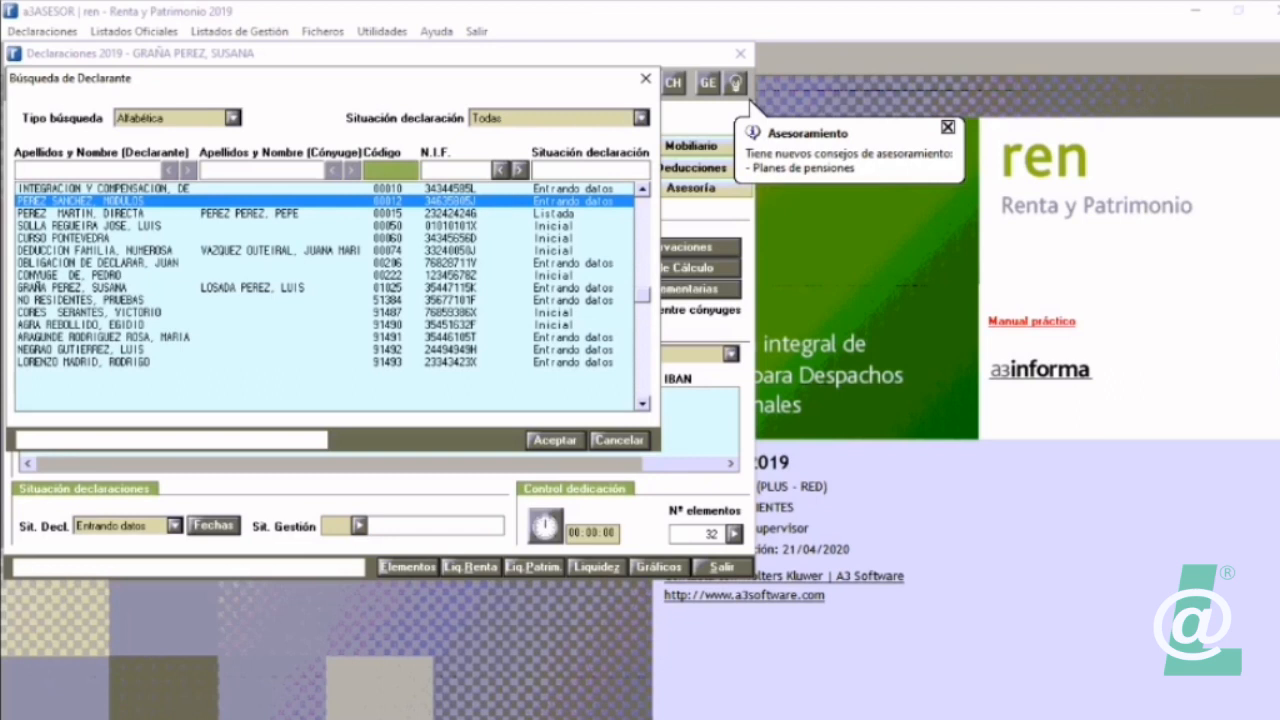
pyautogui.press('Down')
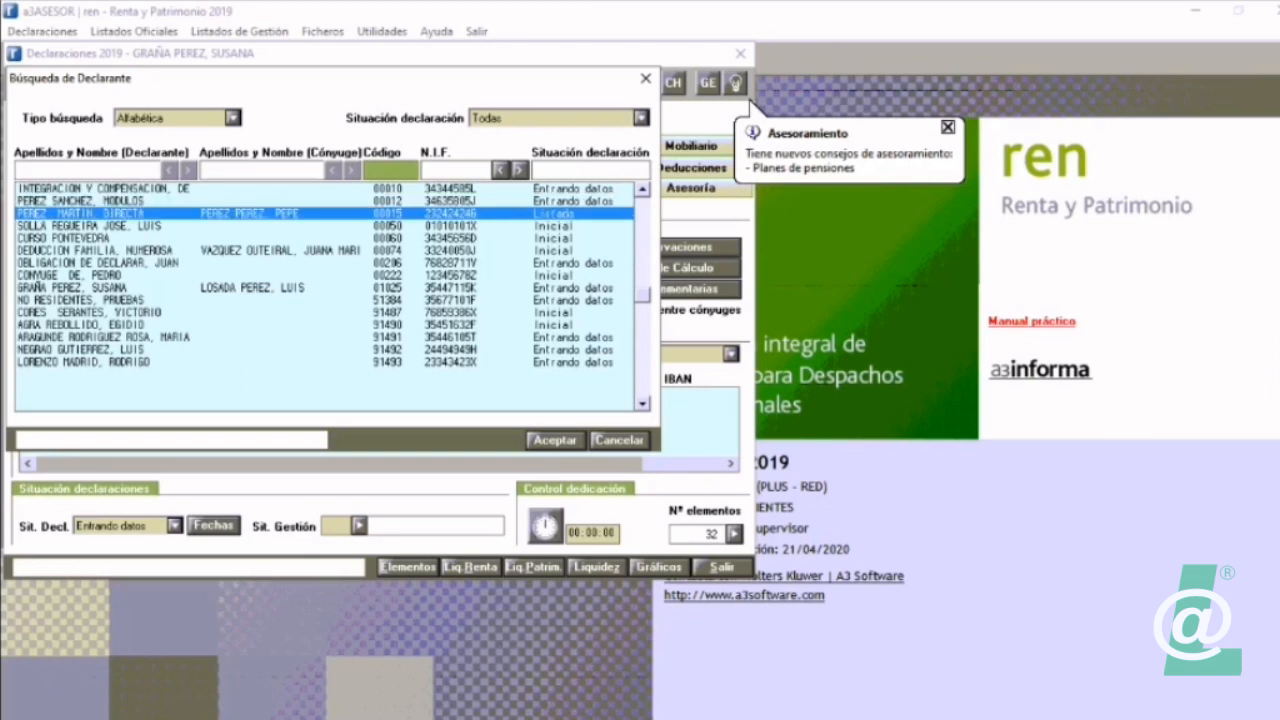
pyautogui.press('Return')
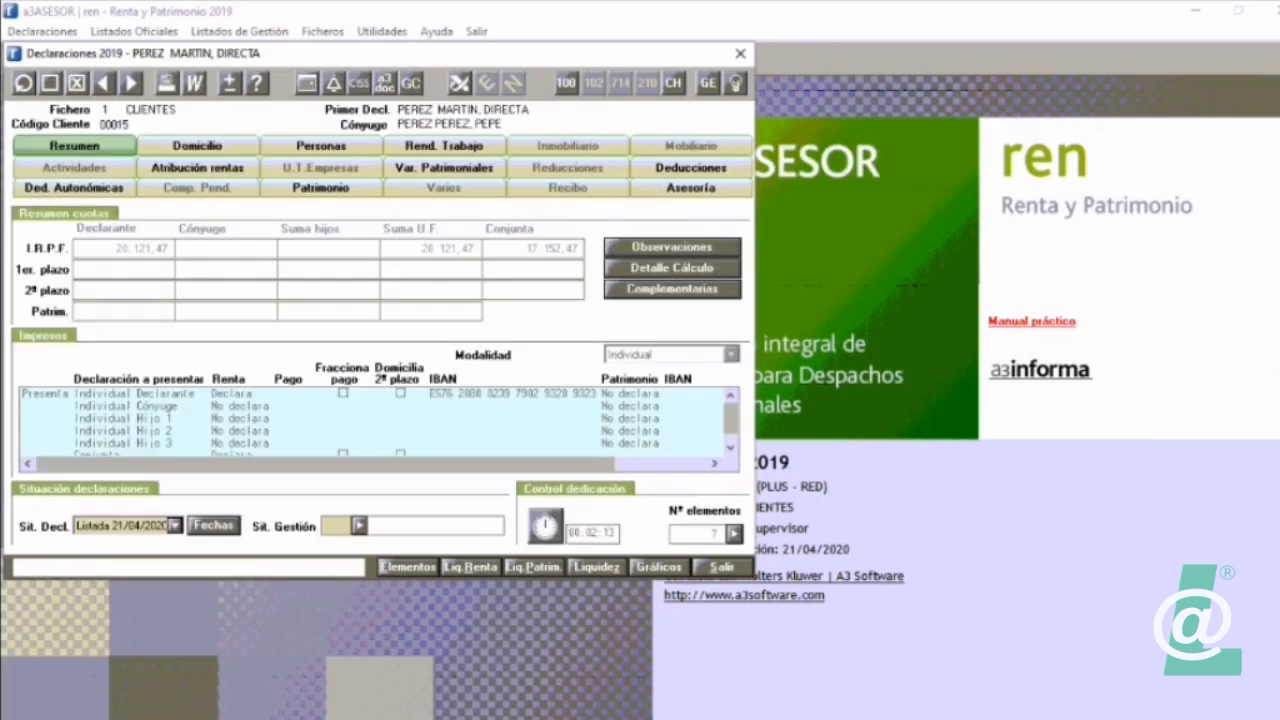
# Step: Set the declaration status to Entrando datos and accept updating the client's data from A3asesor
pyautogui.click(175, 526)
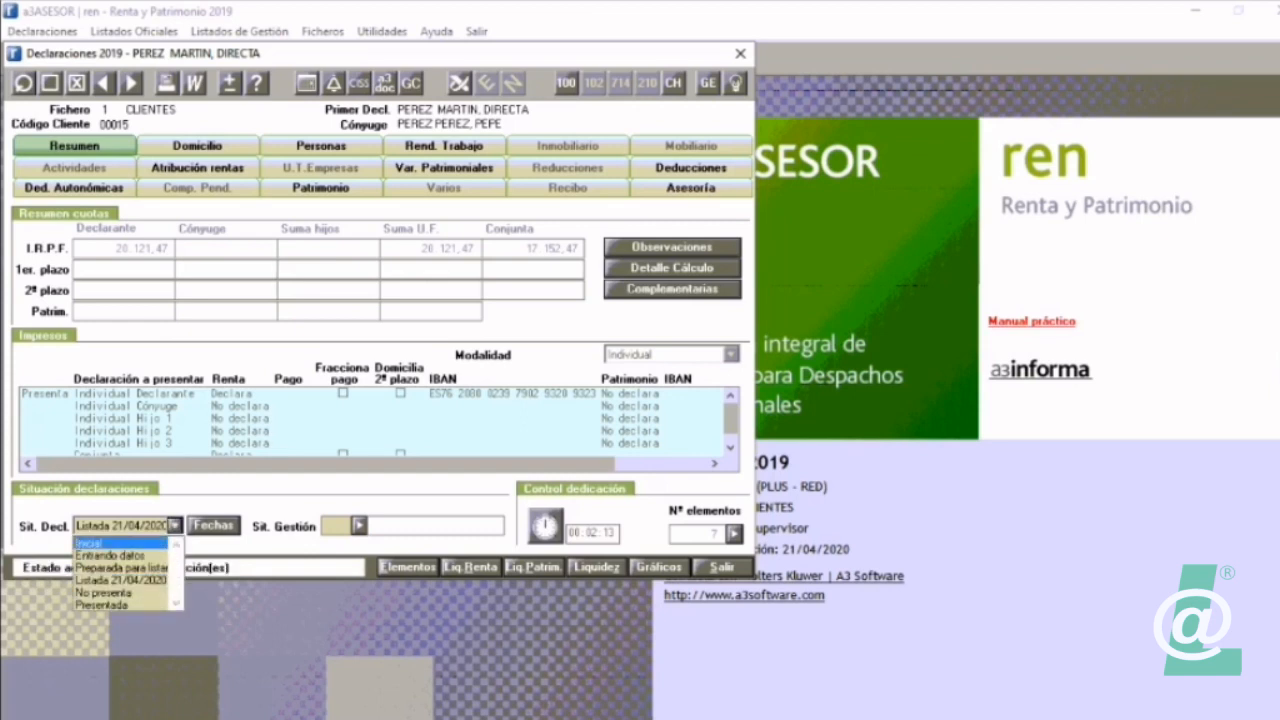
pyautogui.press('Down')
pyautogui.press('Return')
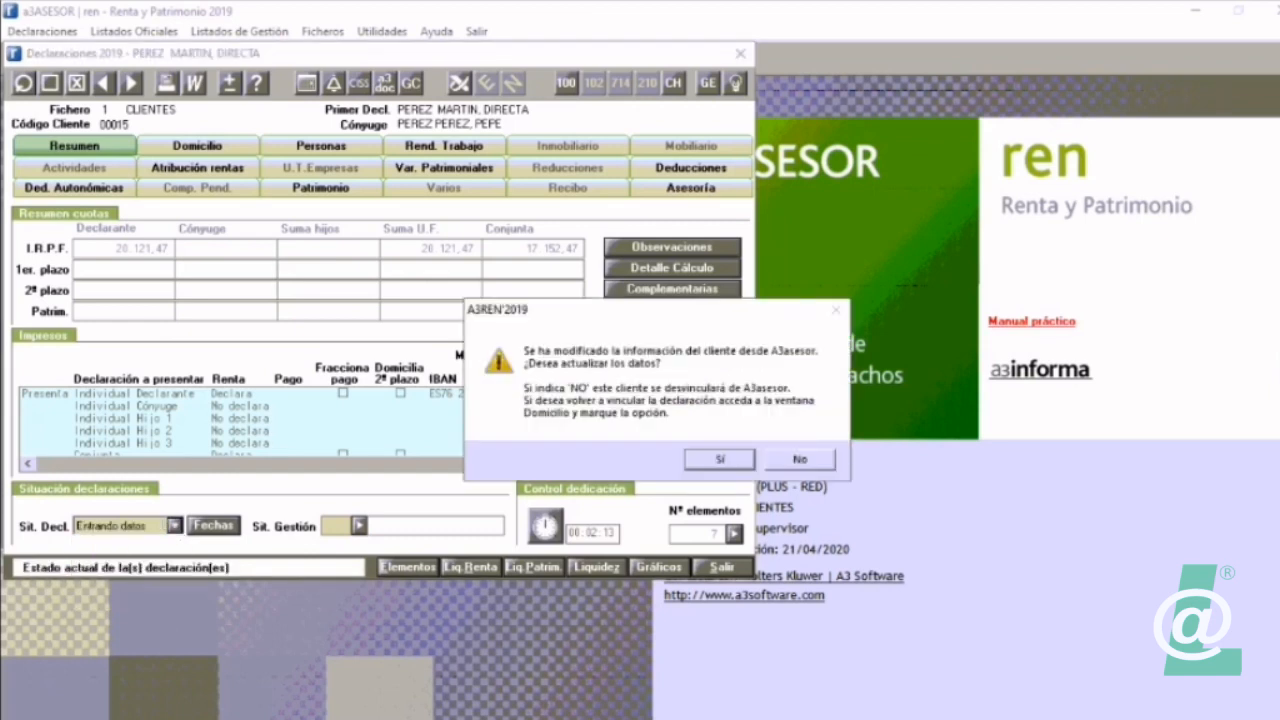
pyautogui.press('Return')
# Step: Delete the ALQUILER LOCALES INDUSTRIALES activity with origin ECO from the declaration's element list
pyautogui.click(408, 567)
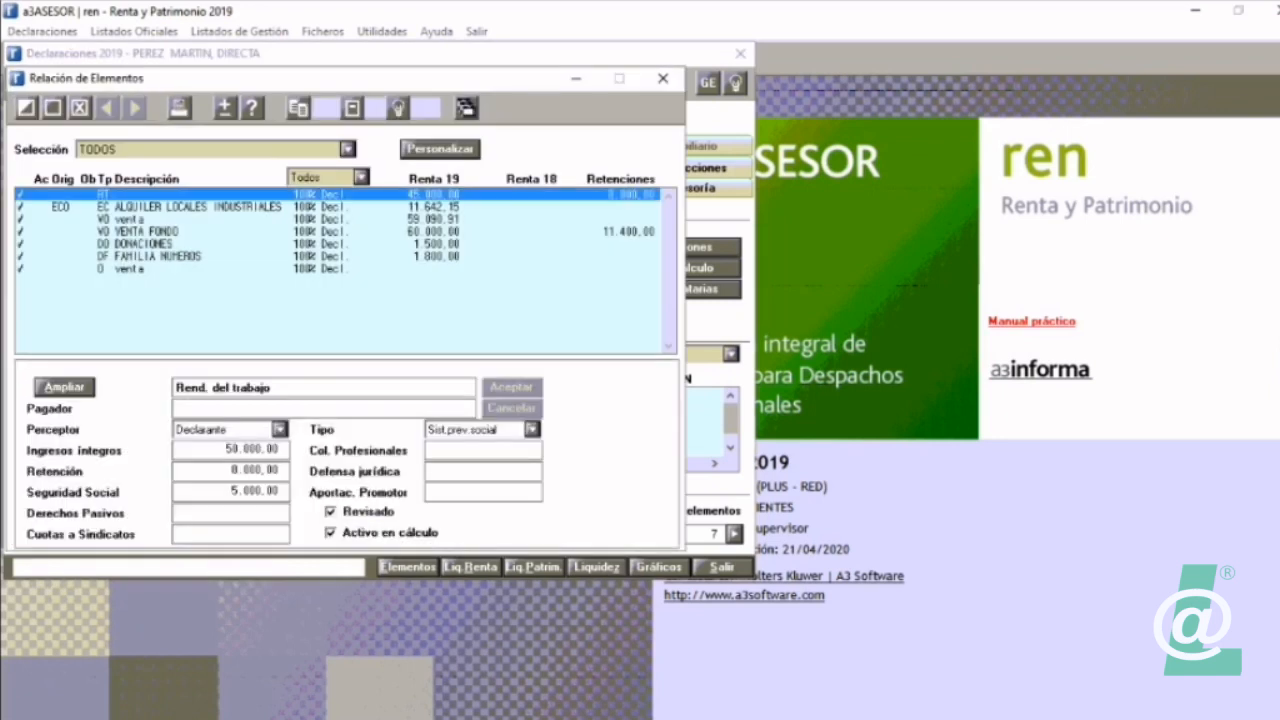
pyautogui.click(198, 207)
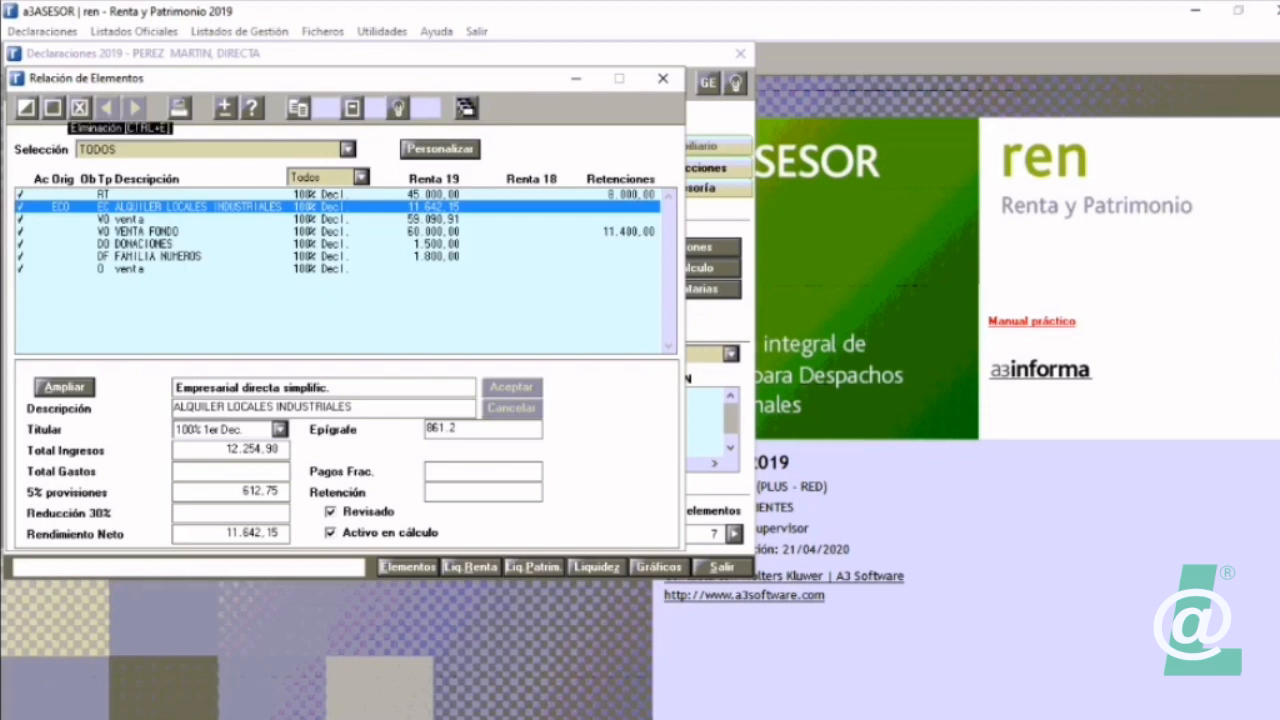
pyautogui.click(79, 107)
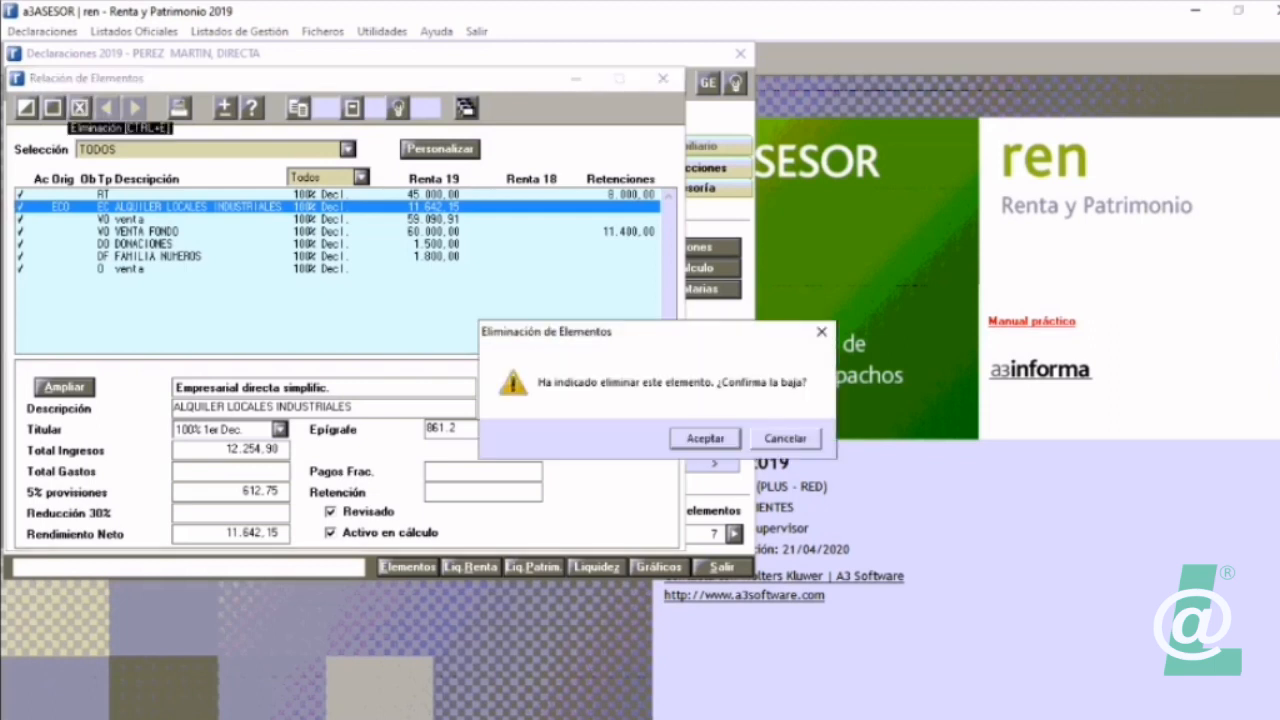
pyautogui.press('Return')
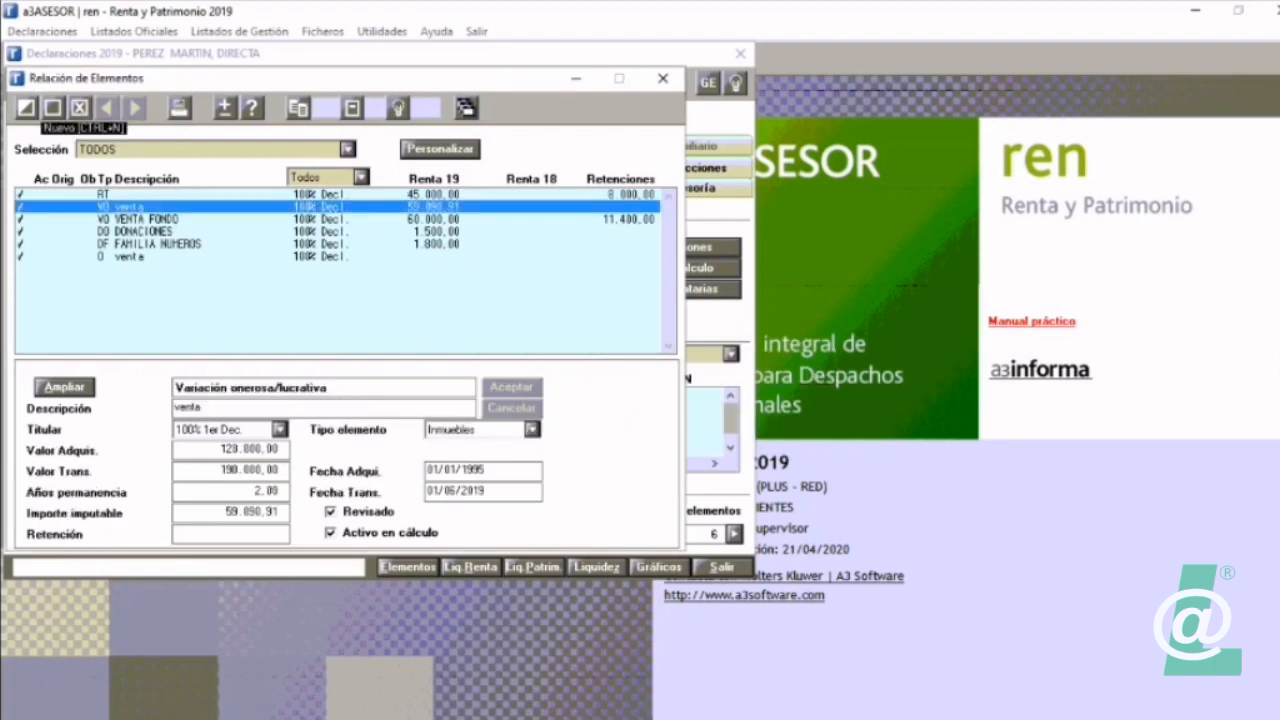
# Step: Start a new ED Empresarial directa normal element in the declaration
pyautogui.click(27, 107)
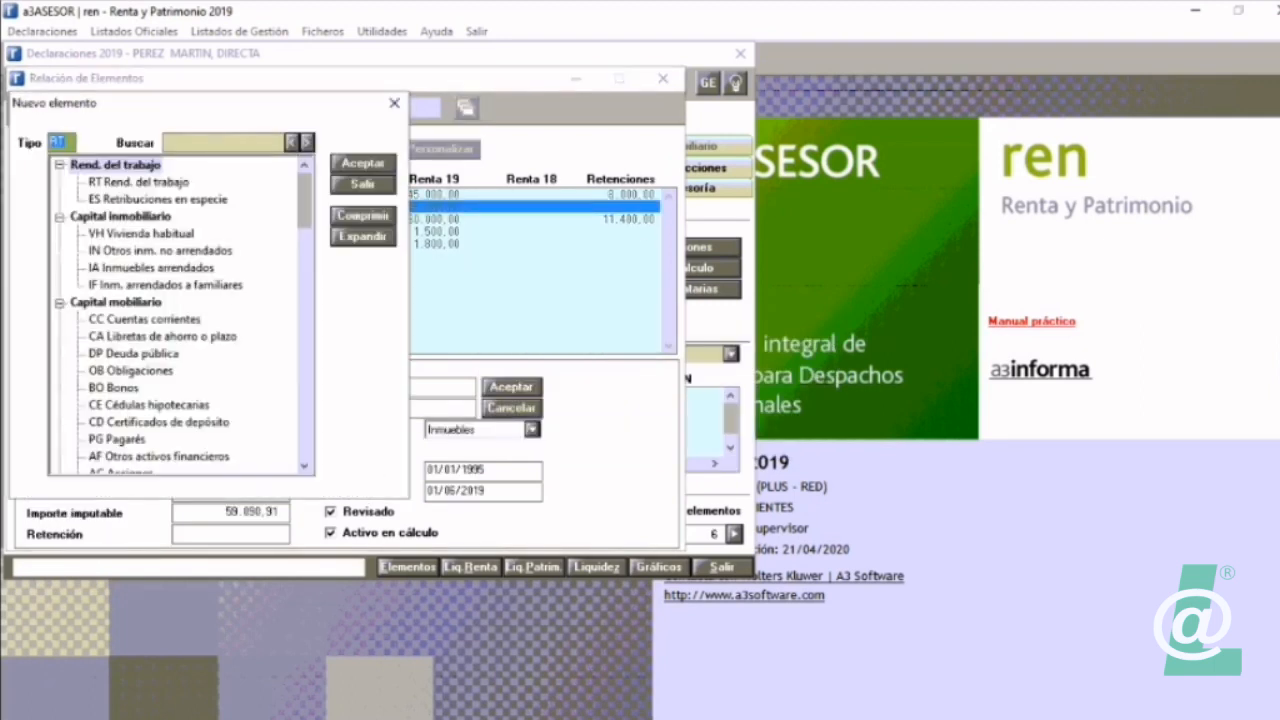
pyautogui.click(363, 216)
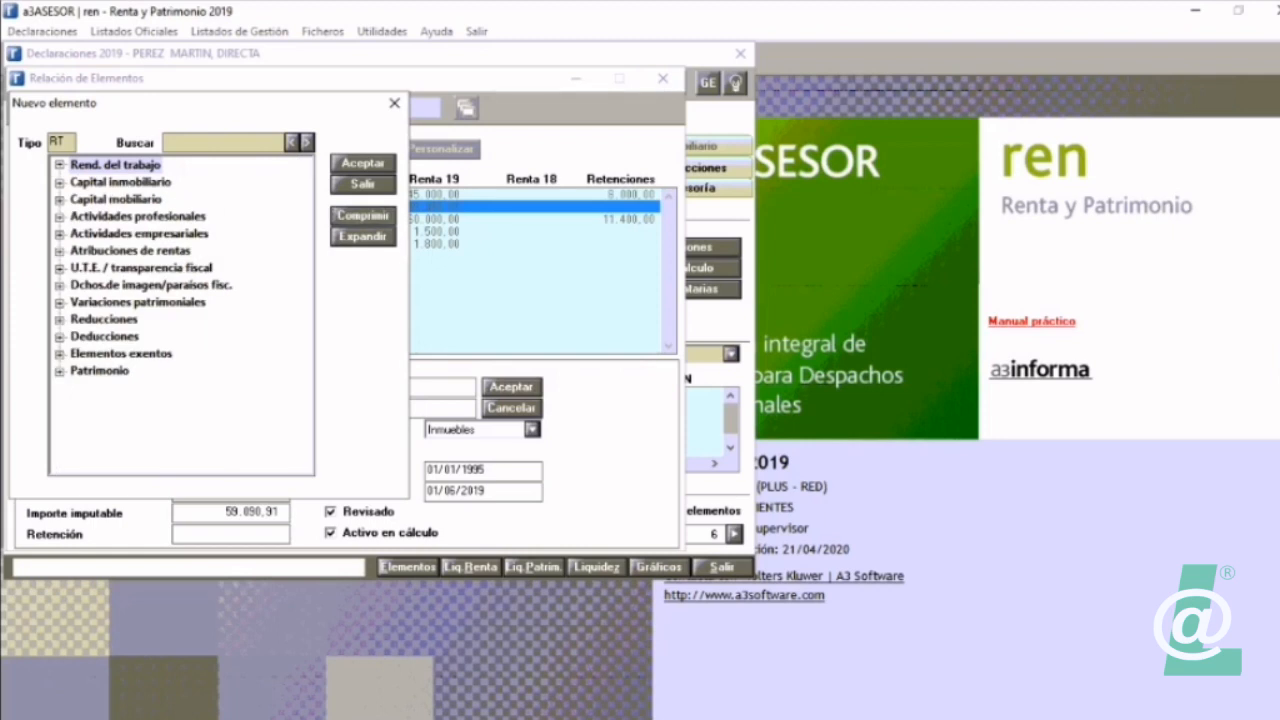
pyautogui.doubleClick(139, 234)
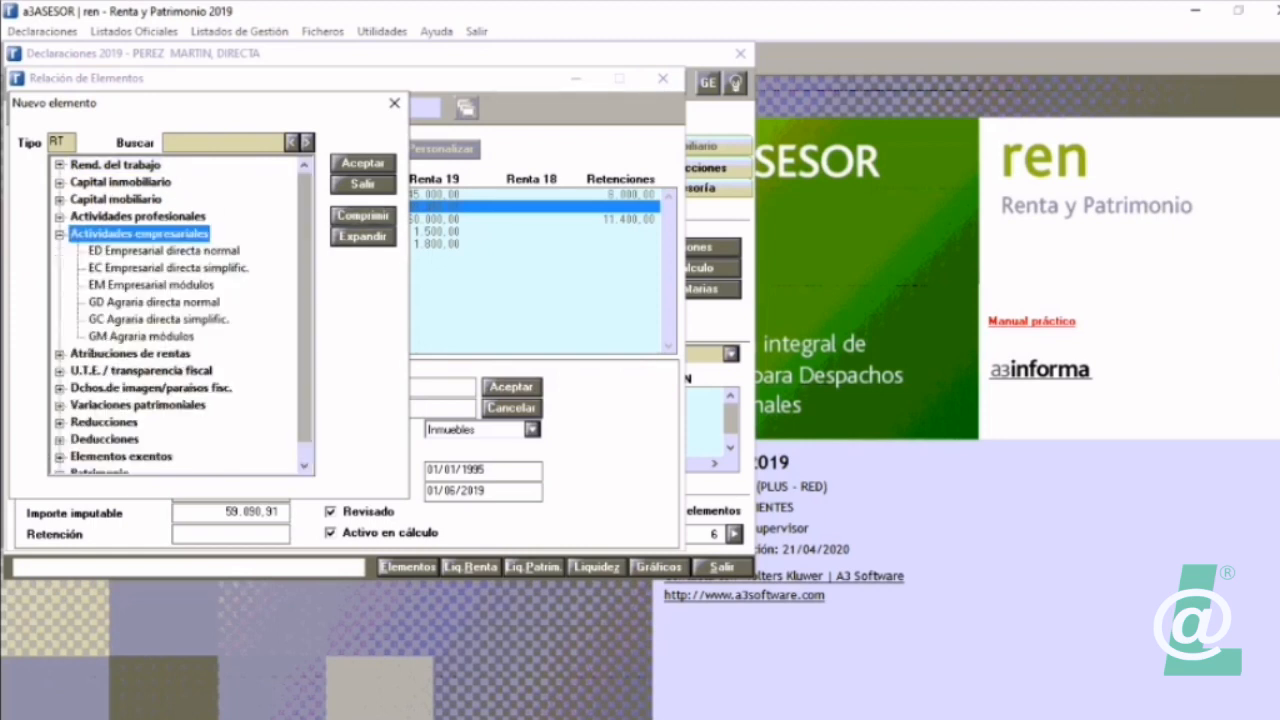
pyautogui.click(164, 251)
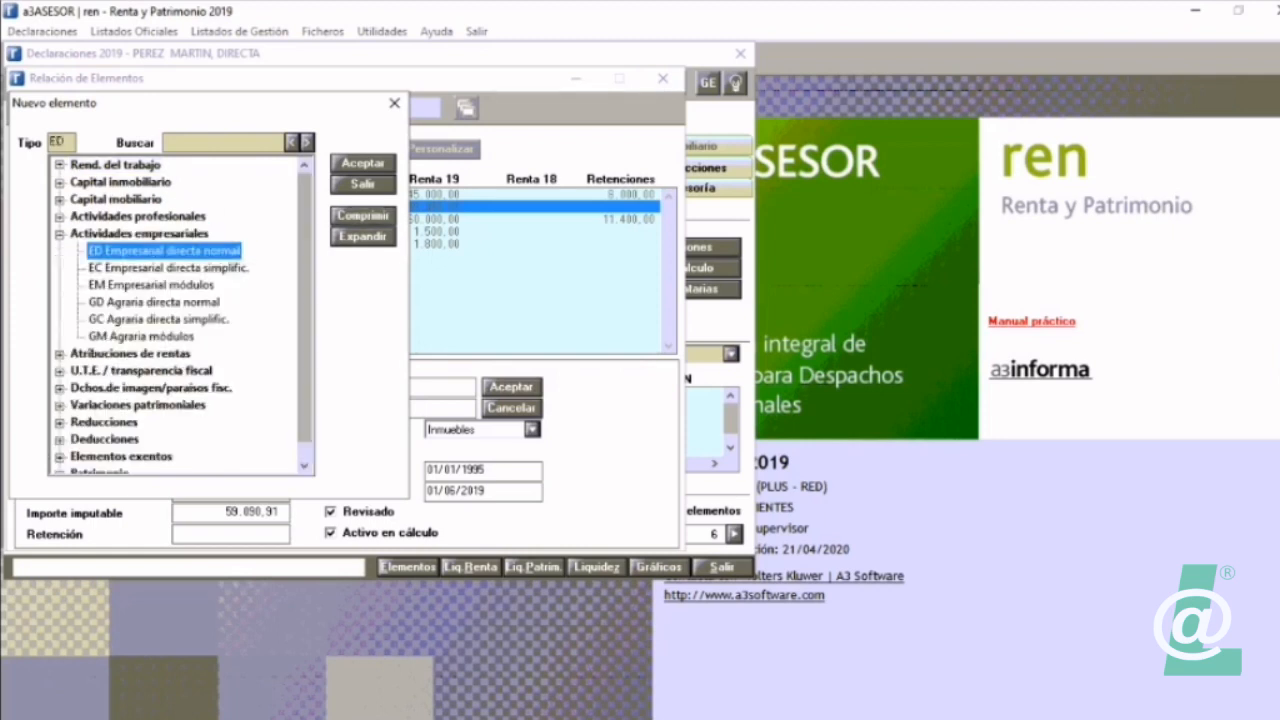
pyautogui.click(363, 163)
# Step: Try to import the OTROS CAFES Y BARES activity from A3ECO into the direct normal element, and cancel back to the element list
pyautogui.click(439, 557)
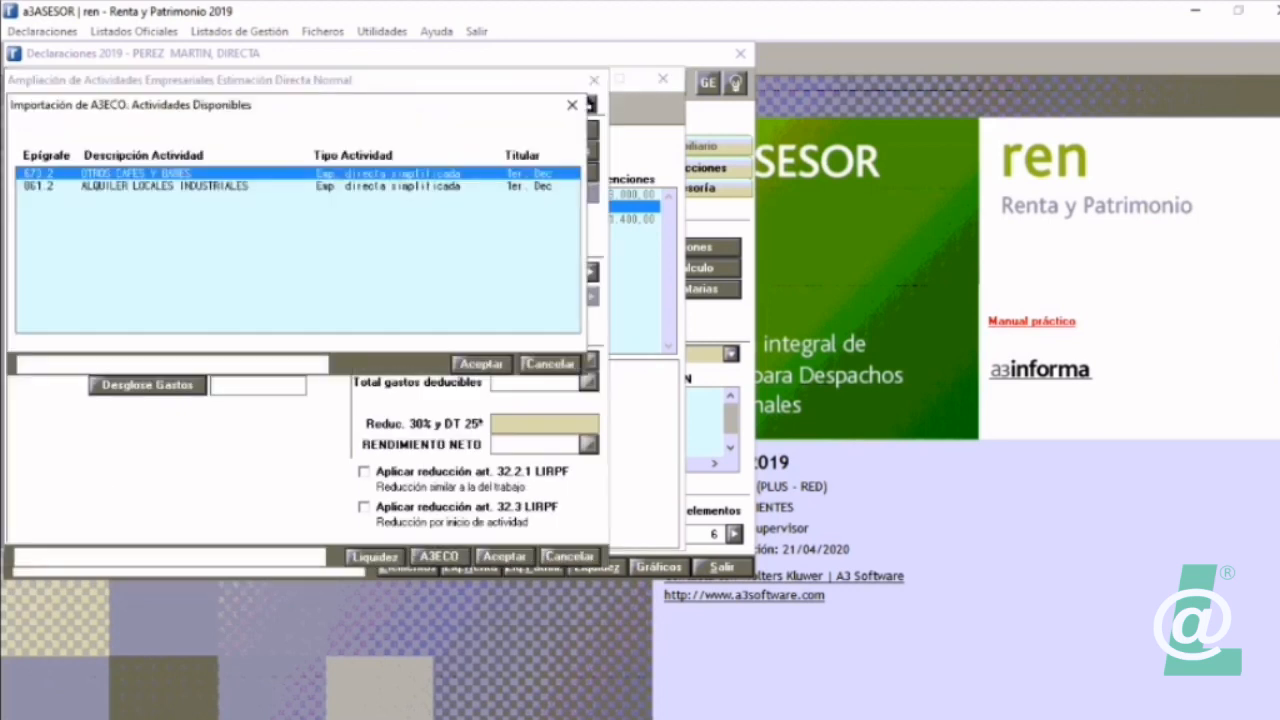
pyautogui.click(481, 364)
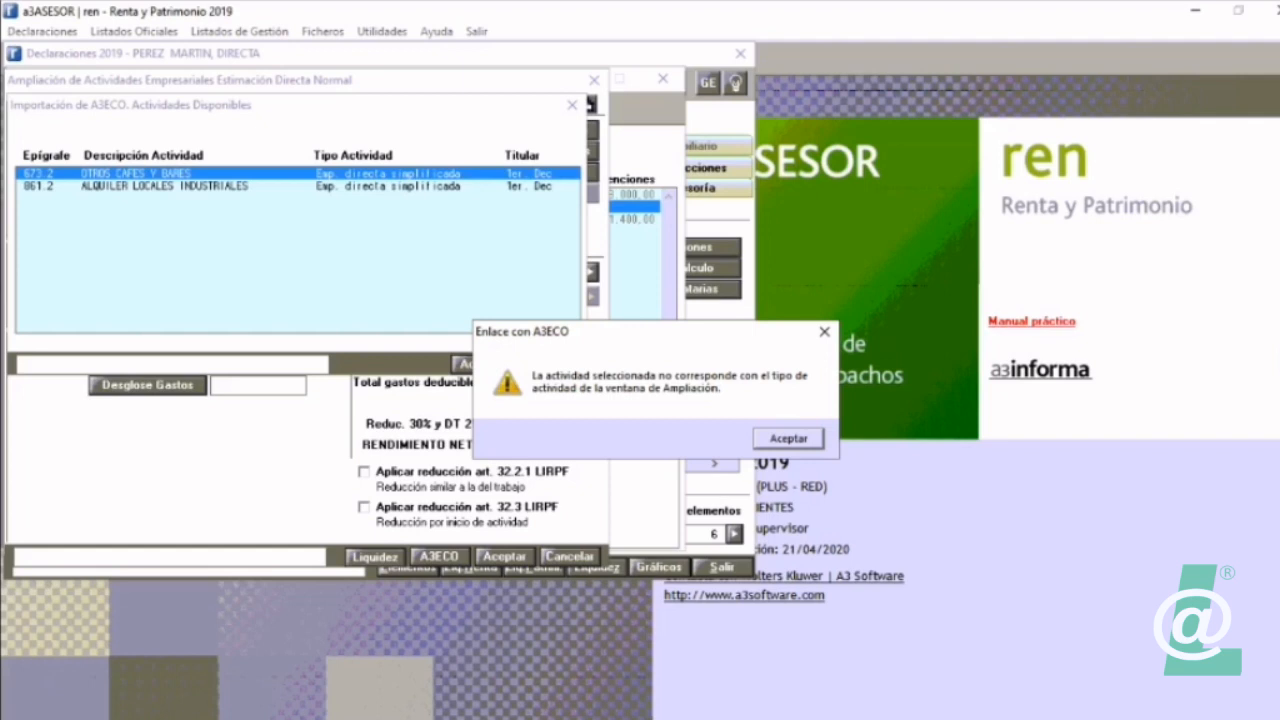
pyautogui.click(788, 438)
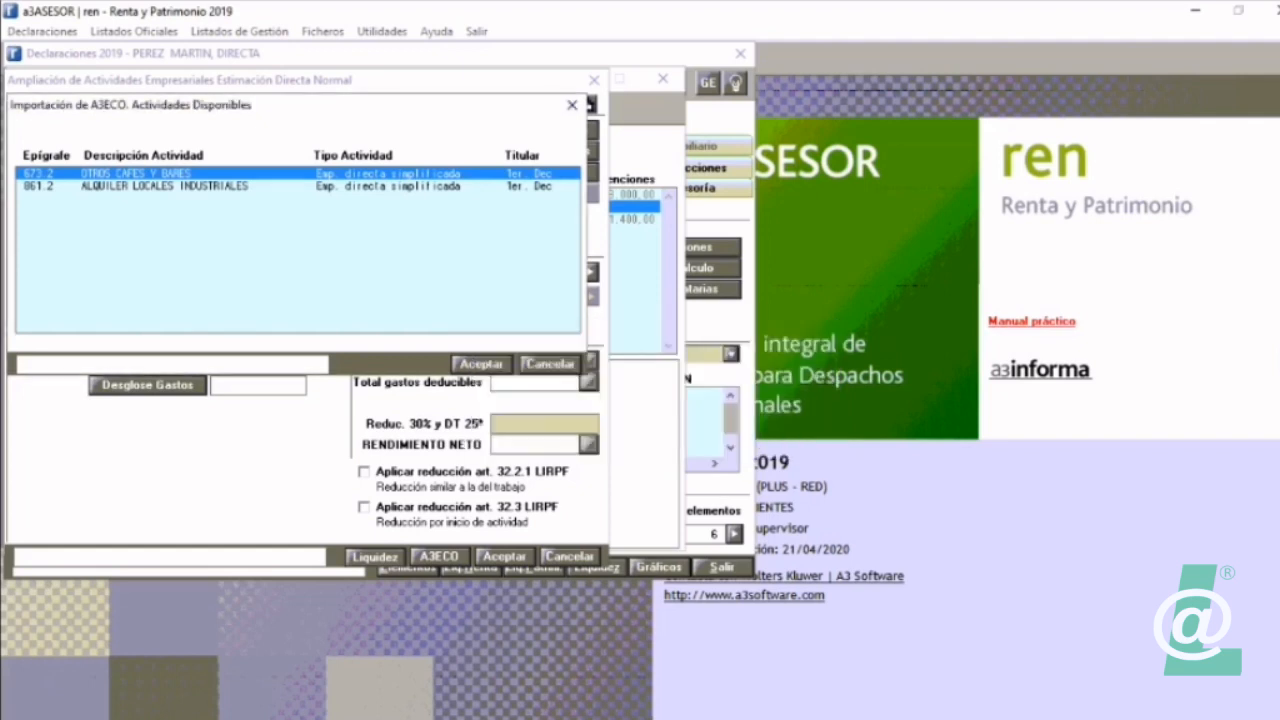
pyautogui.press('Escape')
pyautogui.press('Escape')
pyautogui.press('Escape')
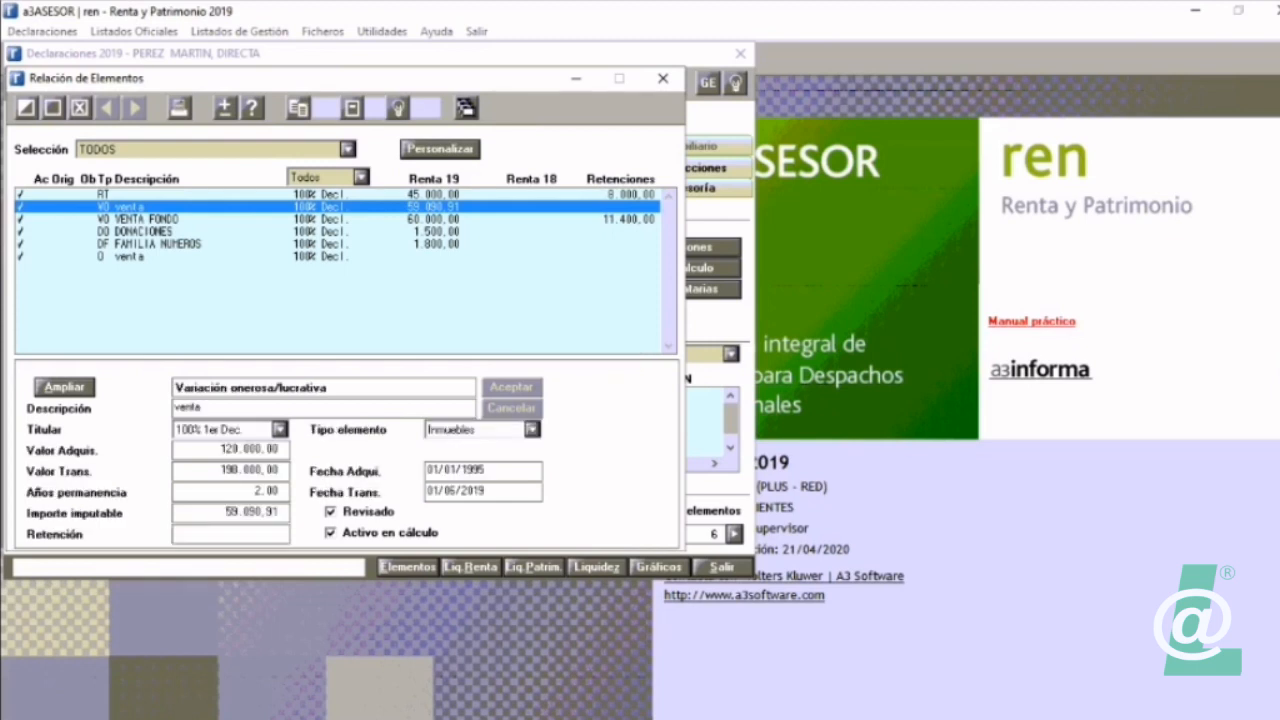
# Step: Add an EC Empresarial directa simplificada element and import the OTROS CAFES Y BARES activity into it from A3ECO
pyautogui.click(27, 107)
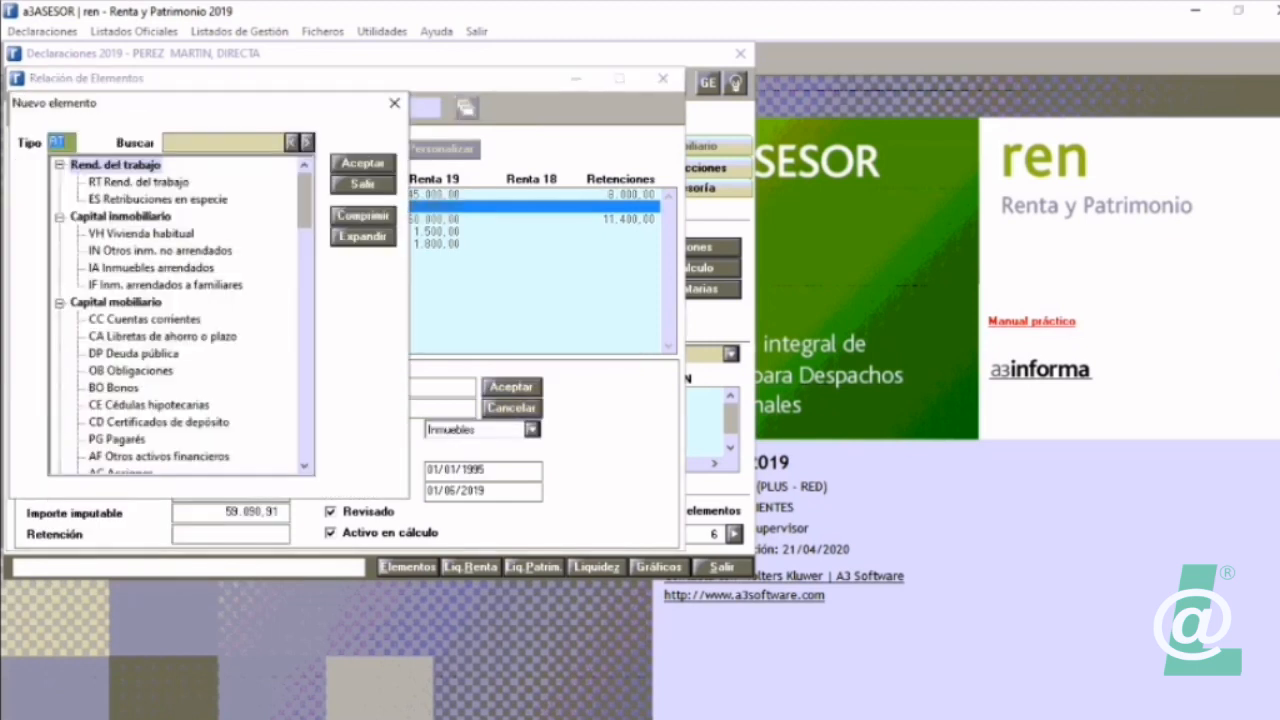
pyautogui.click(363, 216)
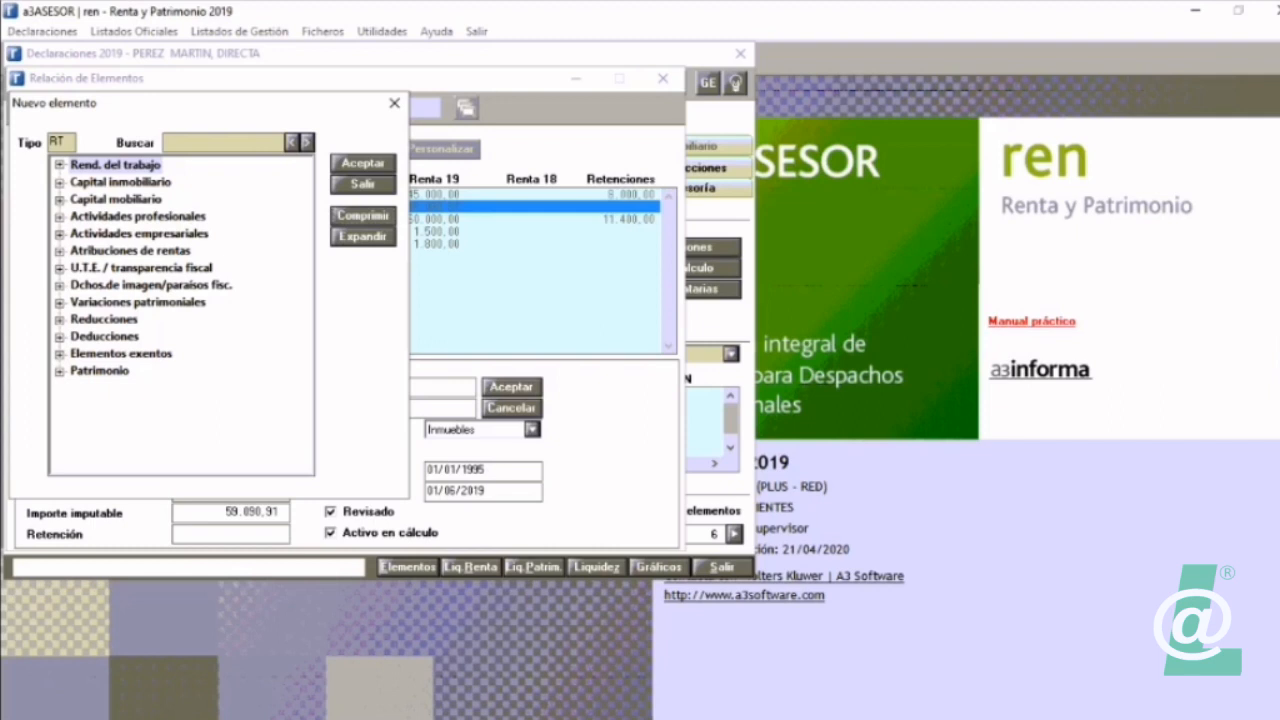
pyautogui.click(60, 234)
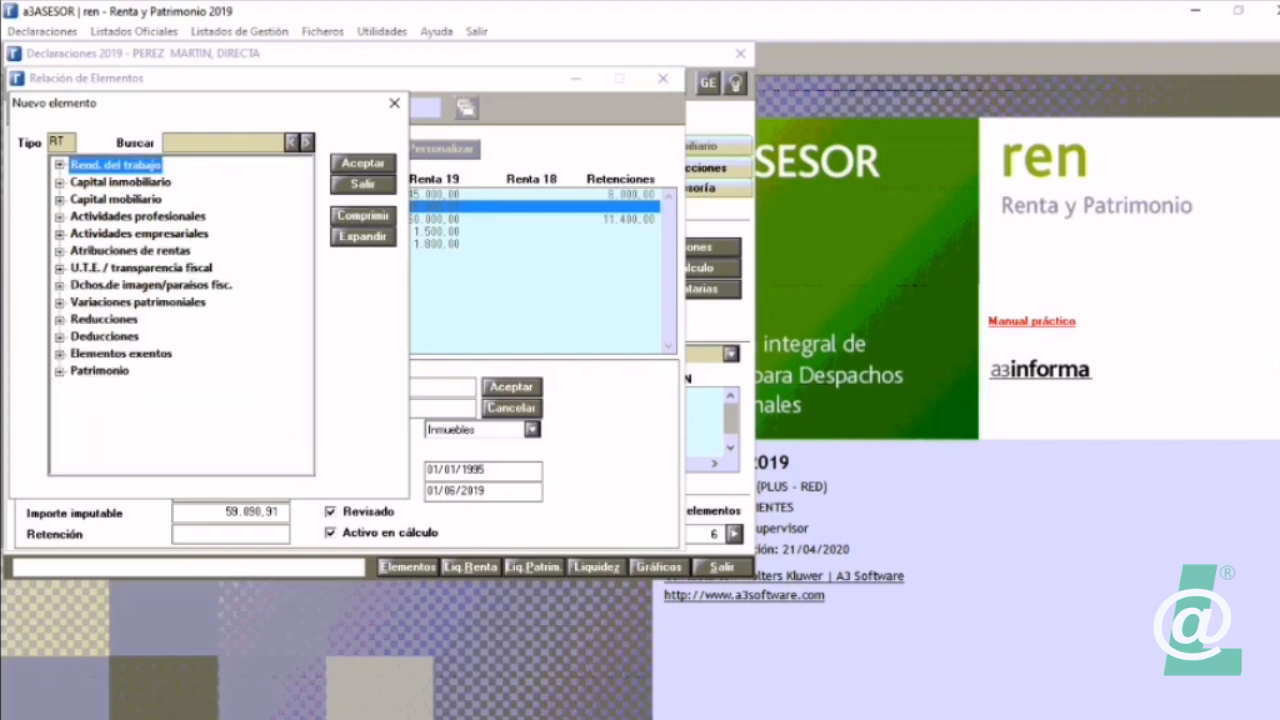
pyautogui.click(60, 234)
pyautogui.doubleClick(168, 268)
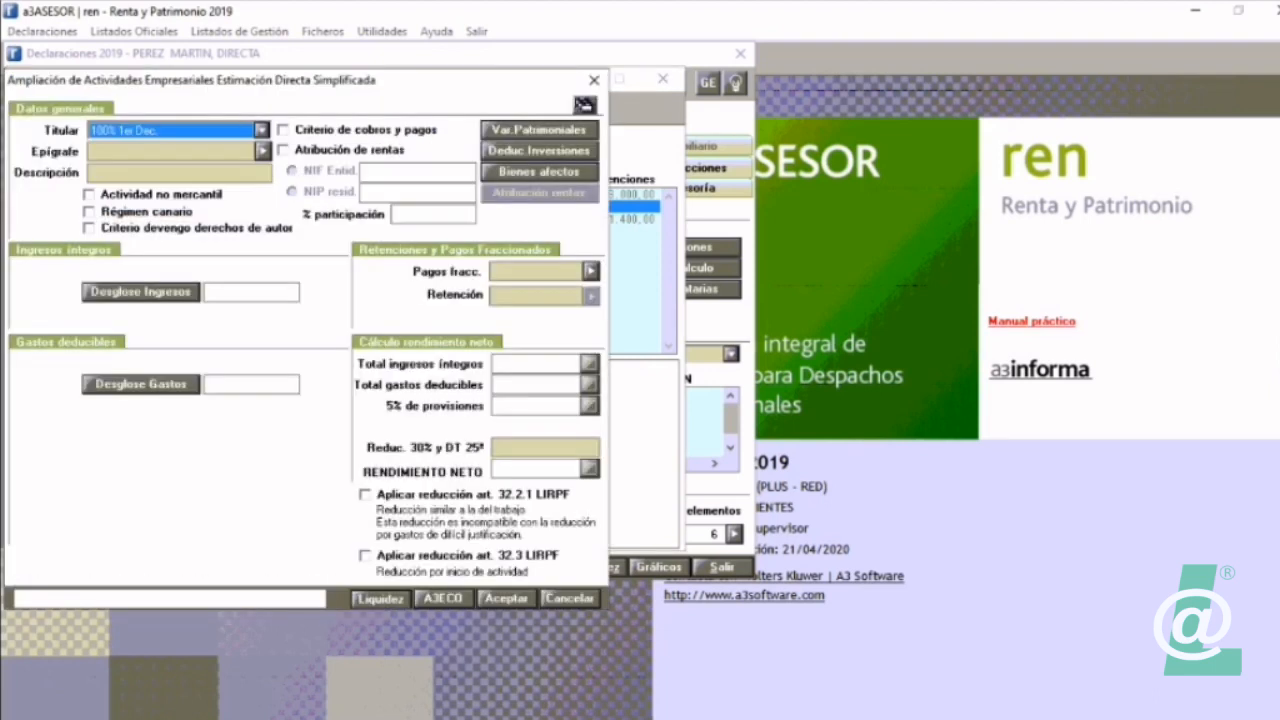
pyautogui.click(444, 598)
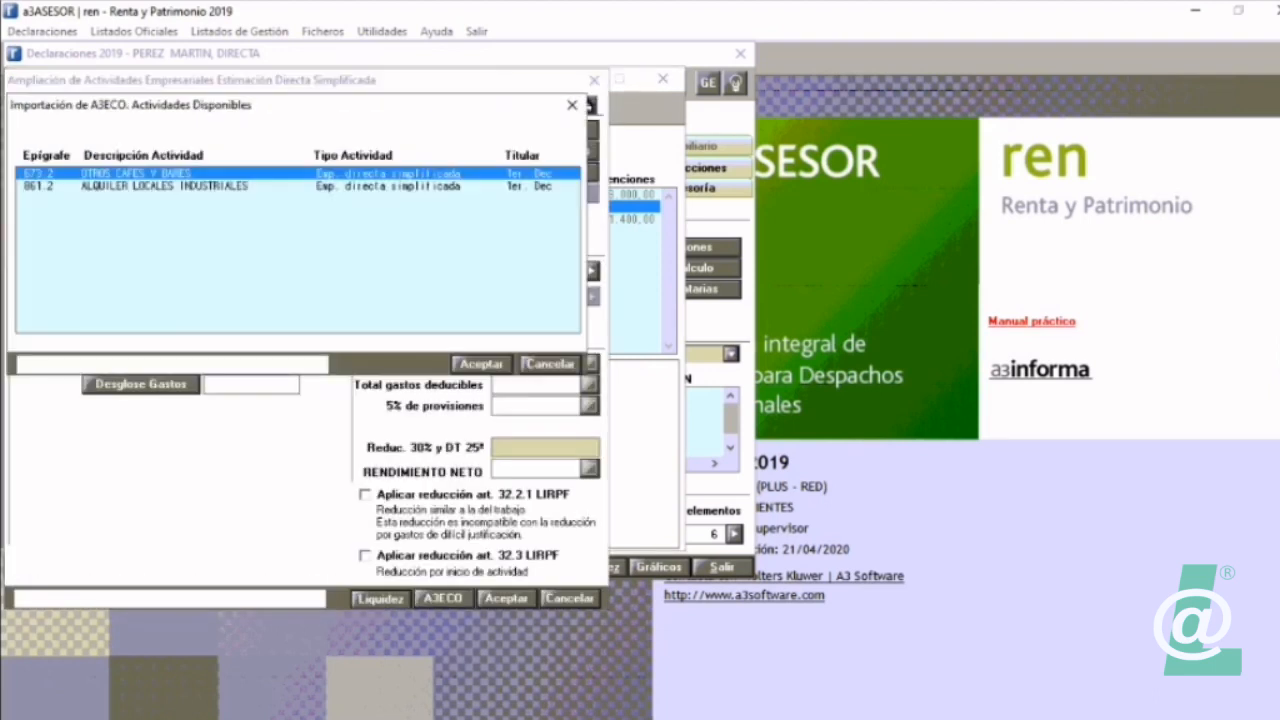
pyautogui.press('Return')
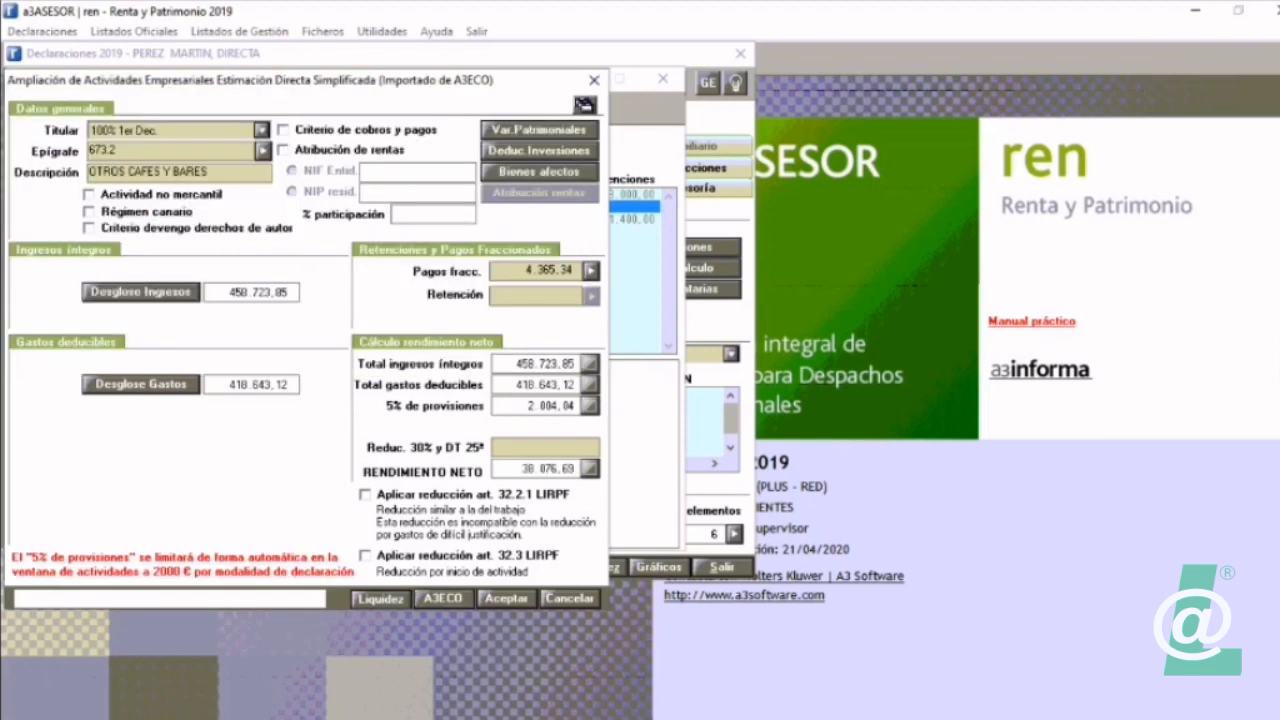
# Step: Examine the quarterly instalment payments, income and expense breakdowns of the imported OTROS CAFES Y BARES activity
pyautogui.click(591, 270)
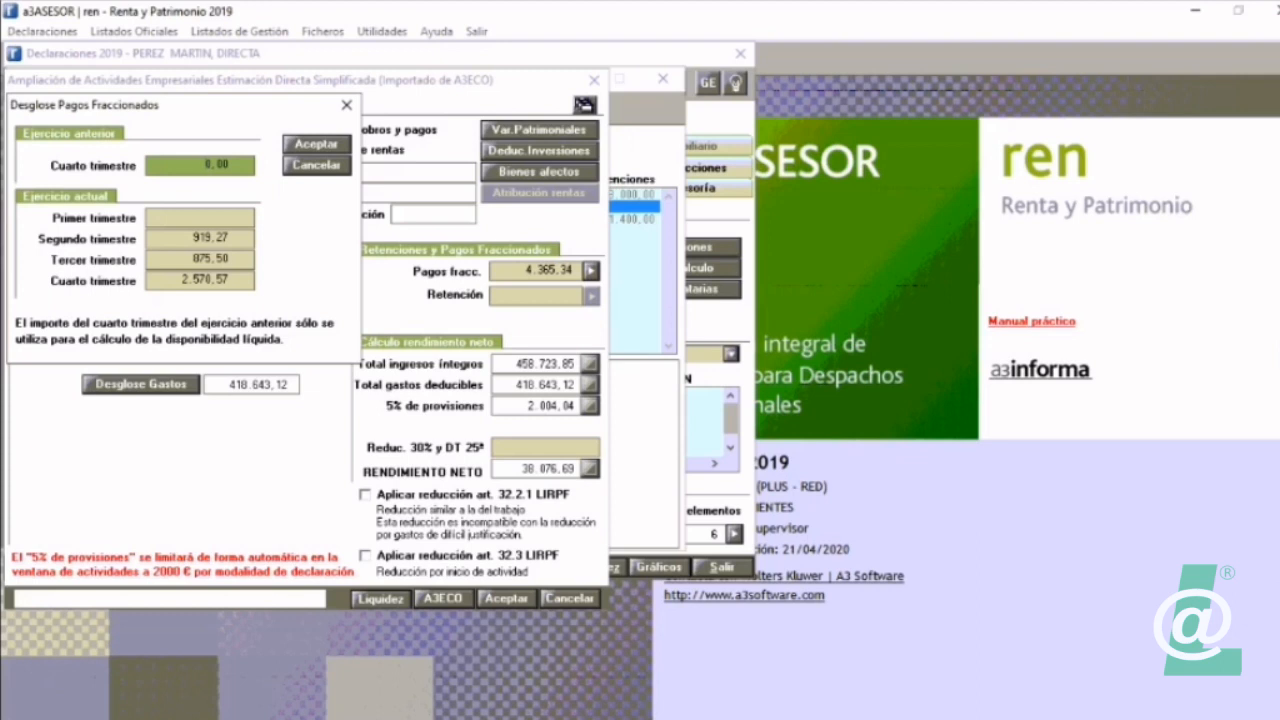
pyautogui.click(316, 144)
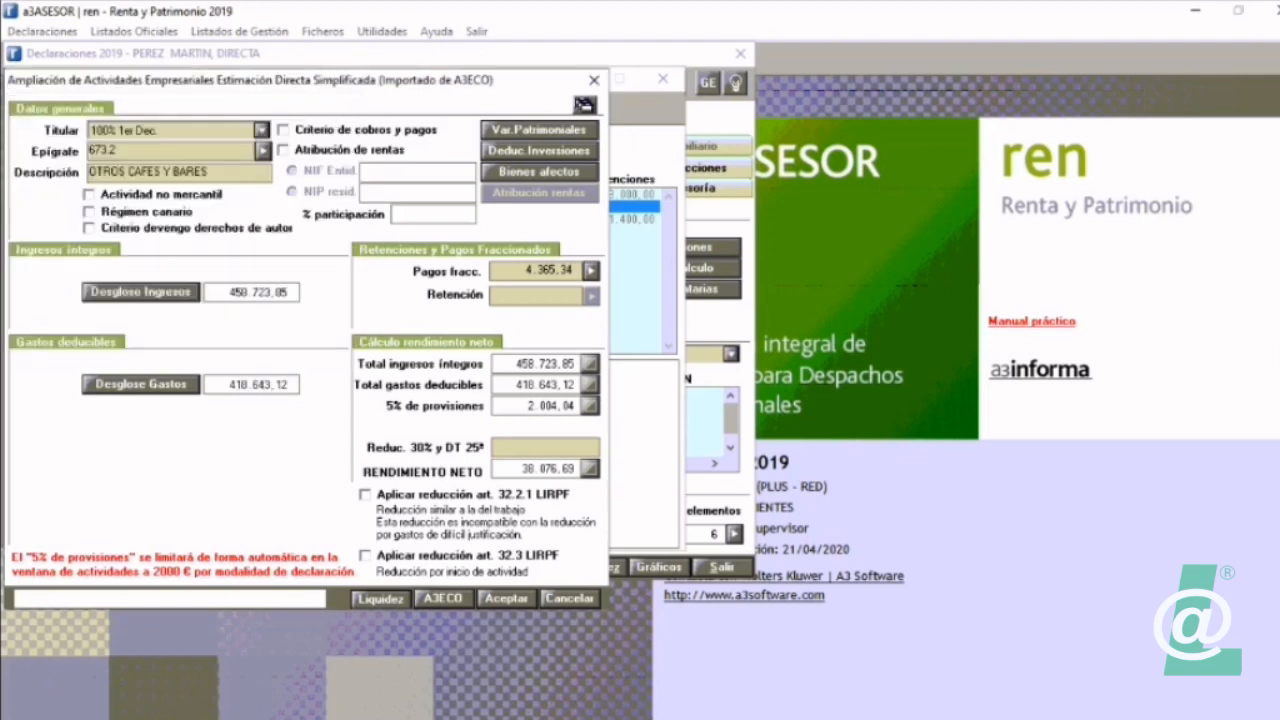
pyautogui.click(141, 292)
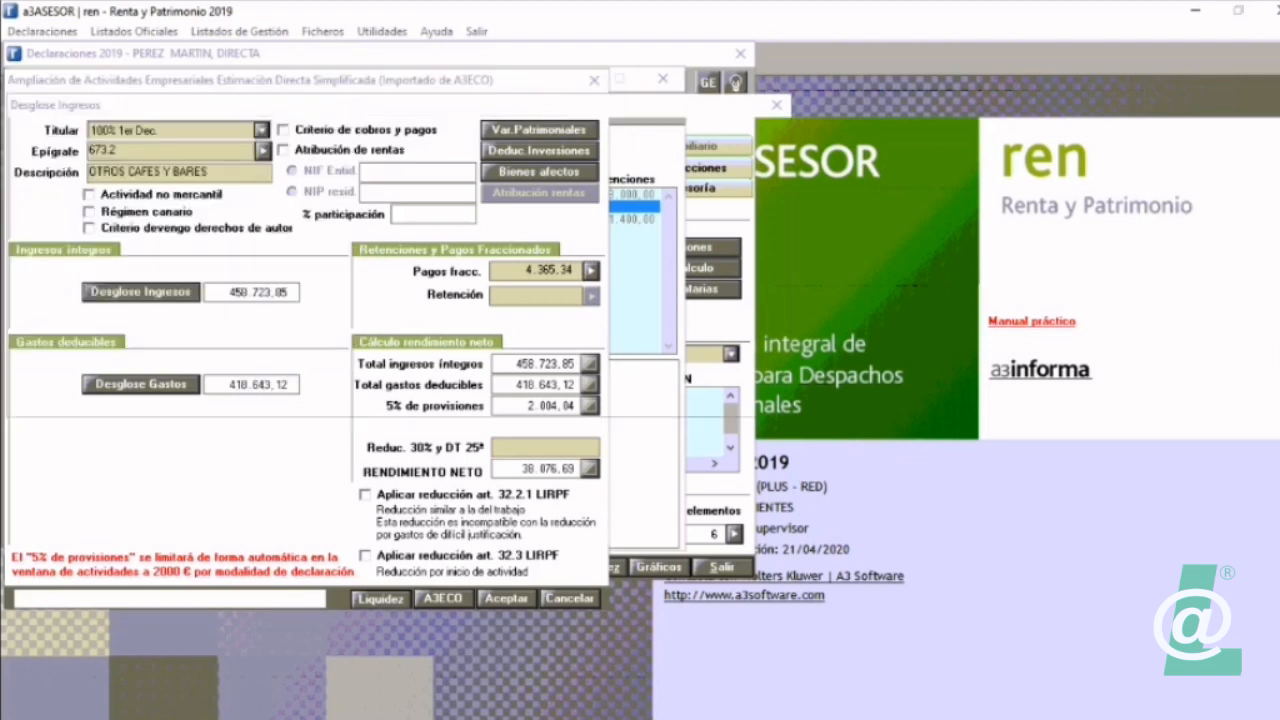
pyautogui.press('Escape')
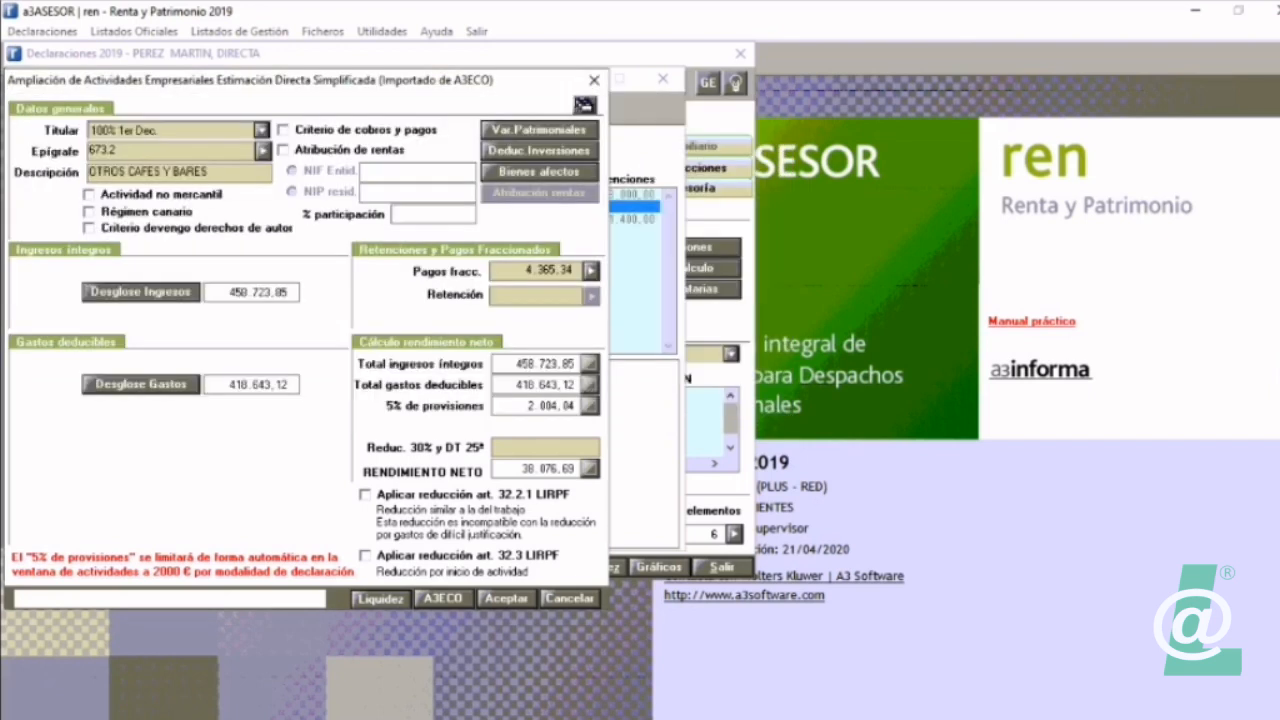
pyautogui.click(141, 384)
pyautogui.press('Escape')
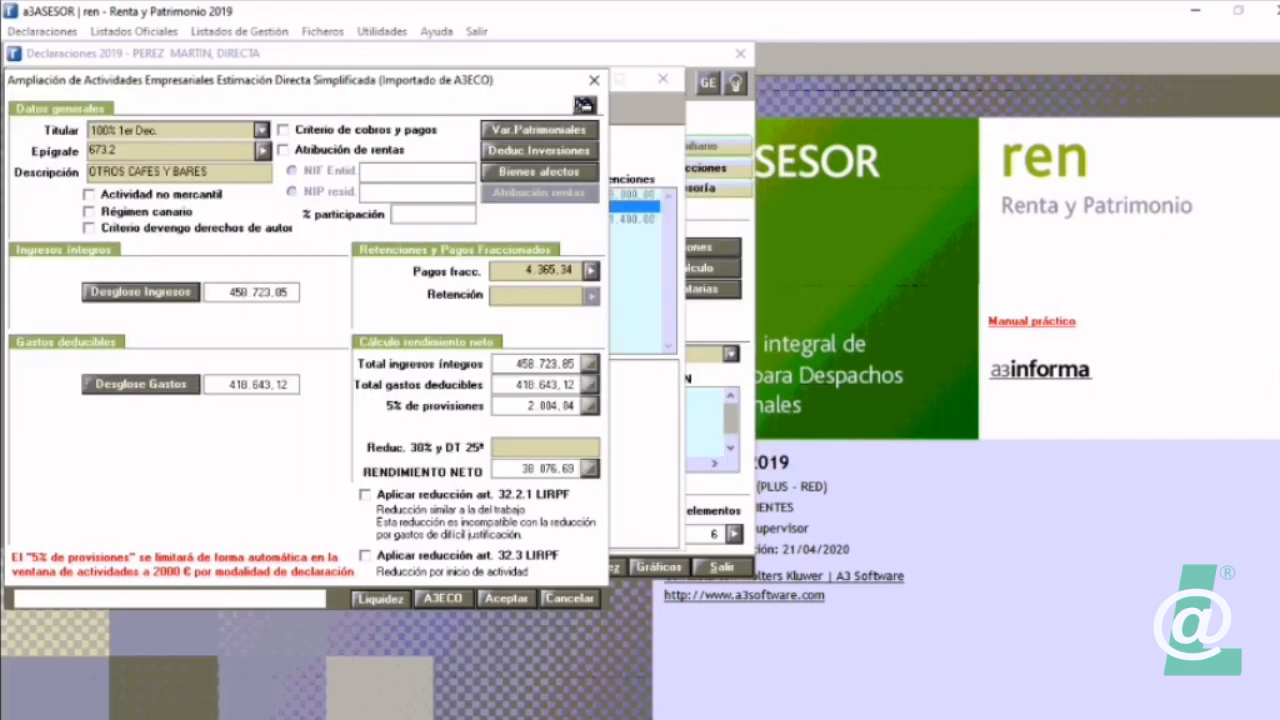
# Step: Switch to a3ASESOR eco, decline posting the periodic entries, and open the data maintenance of the declarant's company
pyautogui.hotkey('alt', 'Tab')
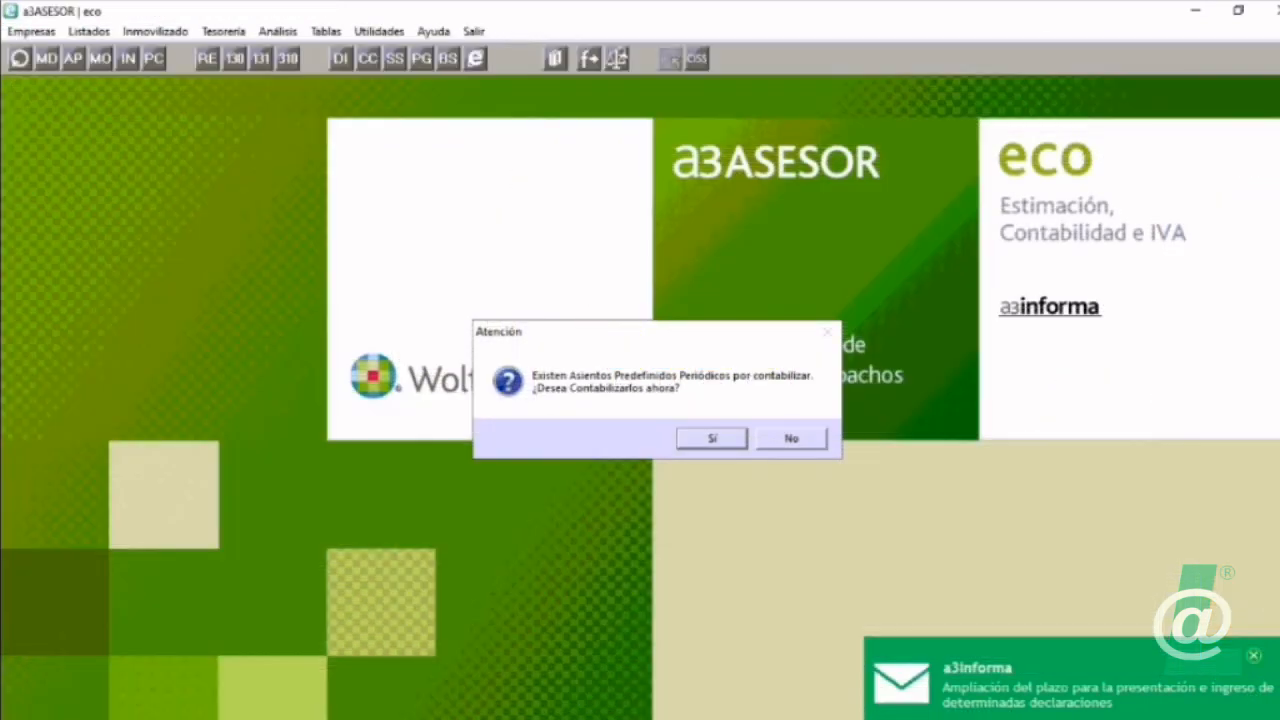
pyautogui.click(791, 438)
pyautogui.click(23, 58)
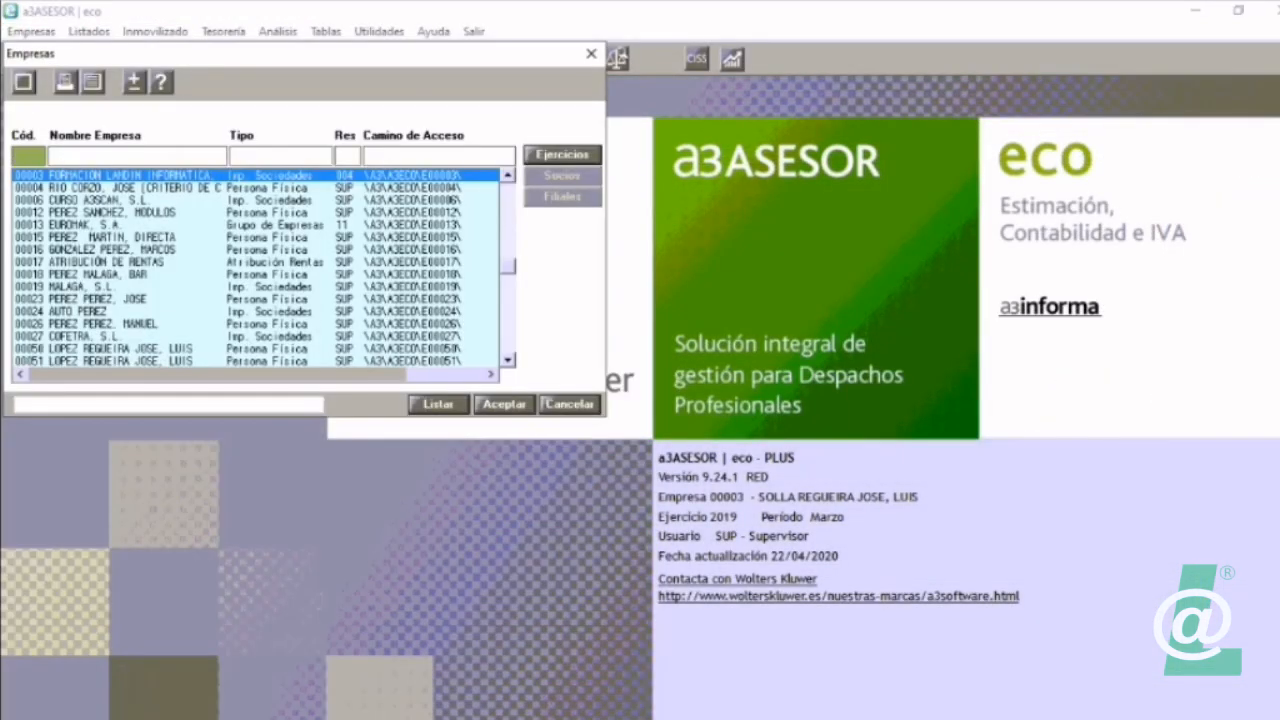
pyautogui.write('15')
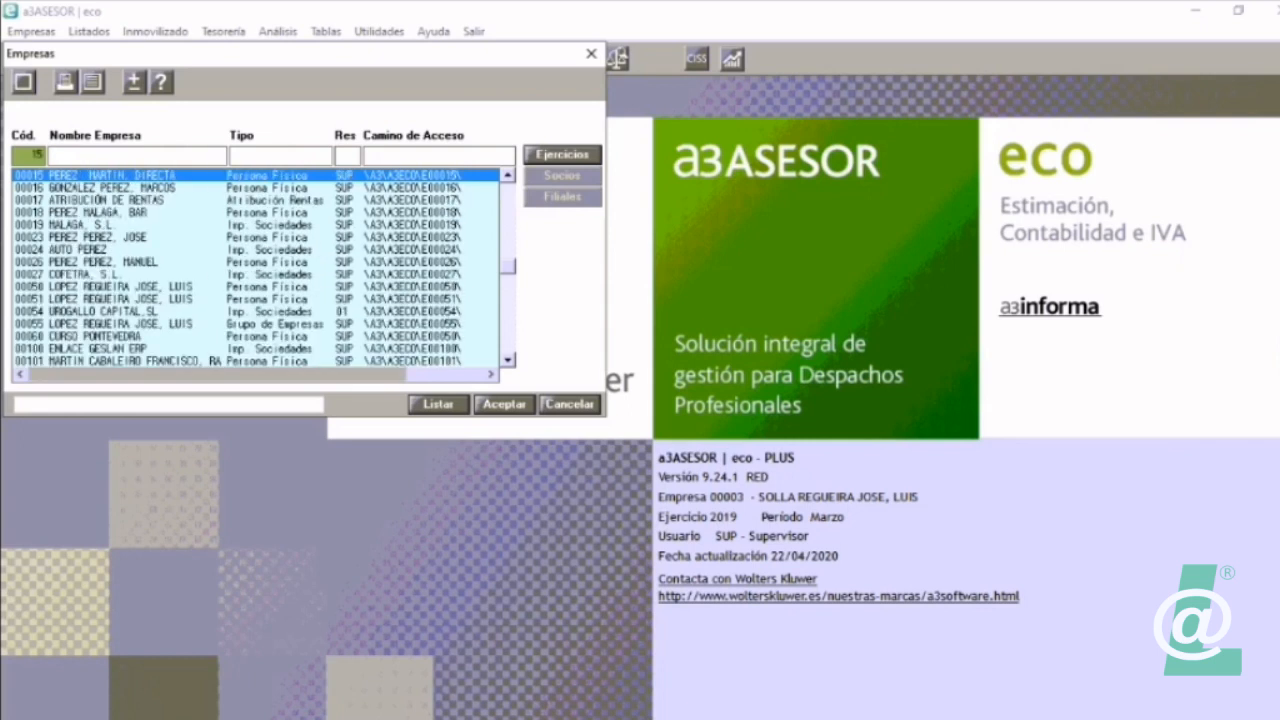
pyautogui.press('Return')
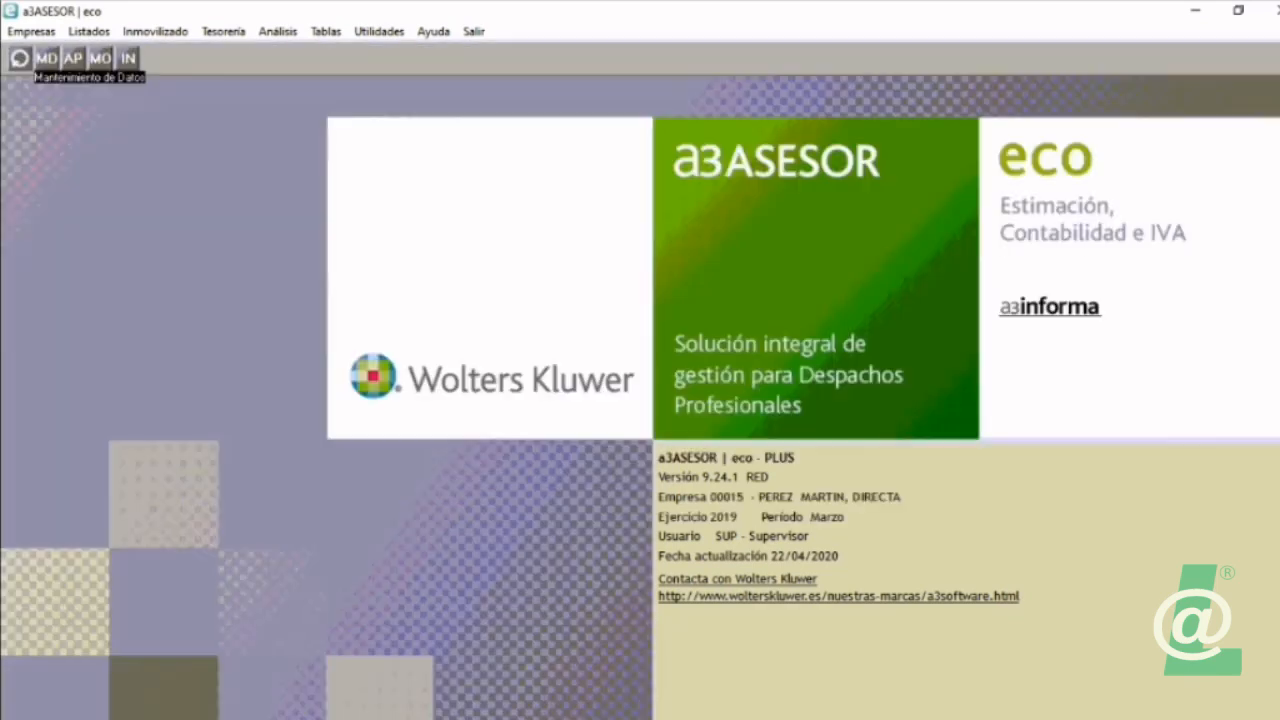
pyautogui.click(47, 59)
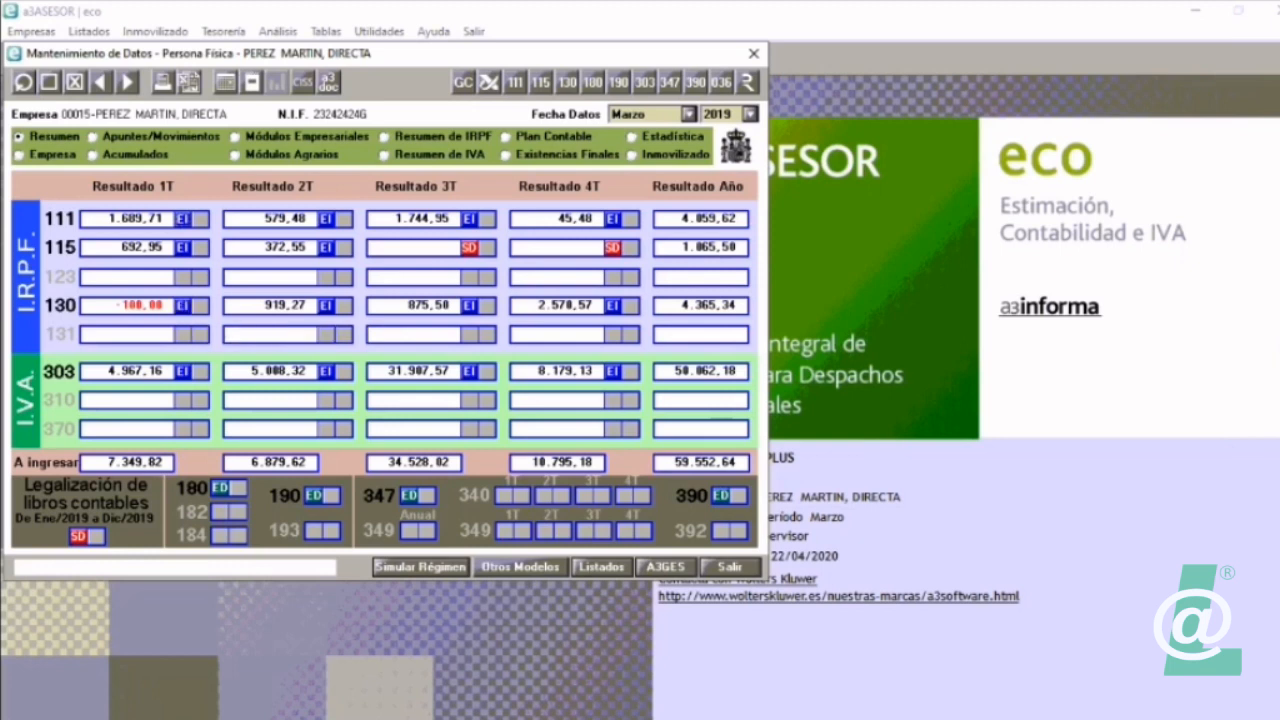
# Step: Set the second-quarter model 130 status to Entrando Datos and leave the company's data maintenance
pyautogui.click(326, 305)
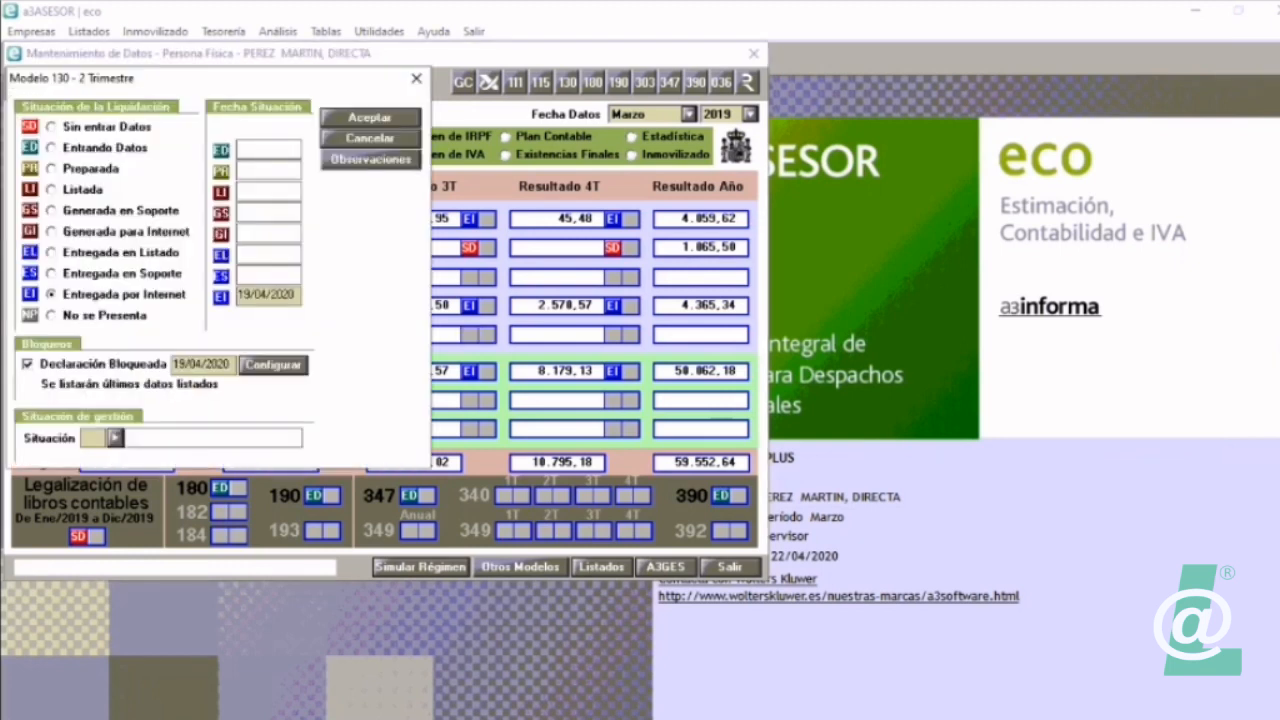
pyautogui.click(51, 148)
pyautogui.press('Return')
pyautogui.click(370, 118)
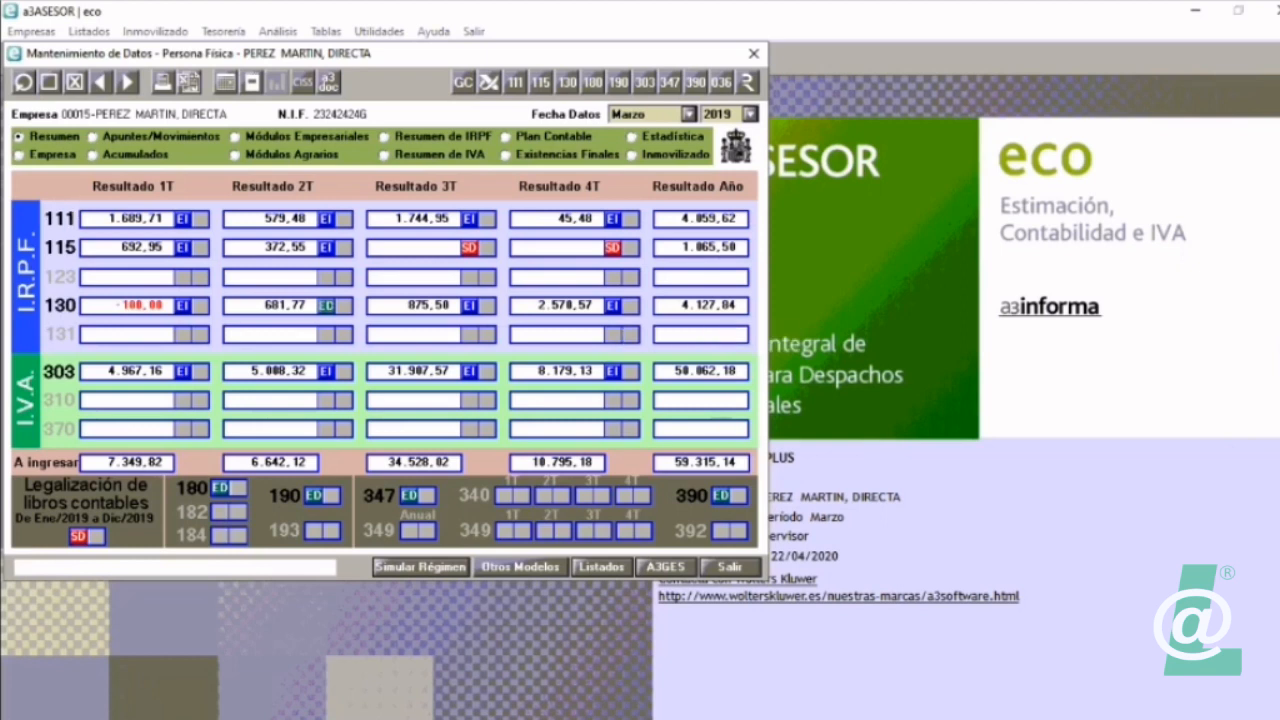
pyautogui.click(731, 567)
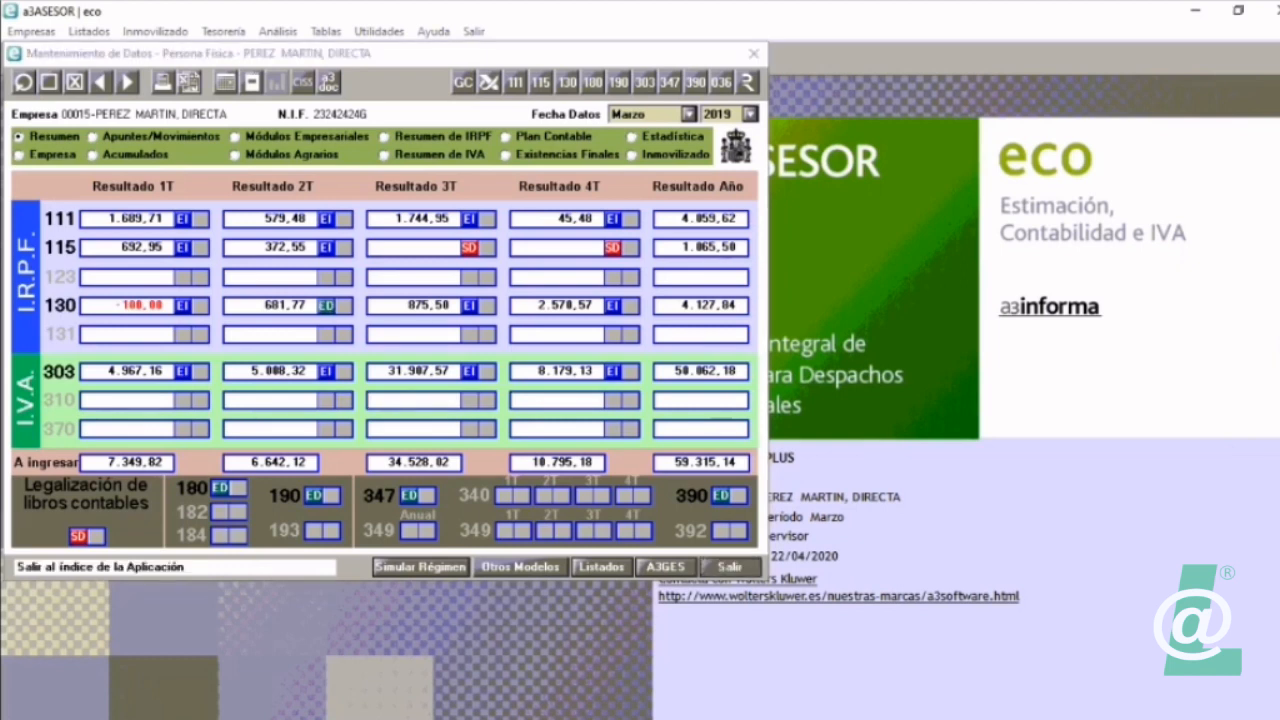
# Step: Switch back to a3ASESOR ren, import OTROS CAFES Y BARES from A3ECO again, and open its instalment payments breakdown
pyautogui.hotkey('alt', 'Tab')
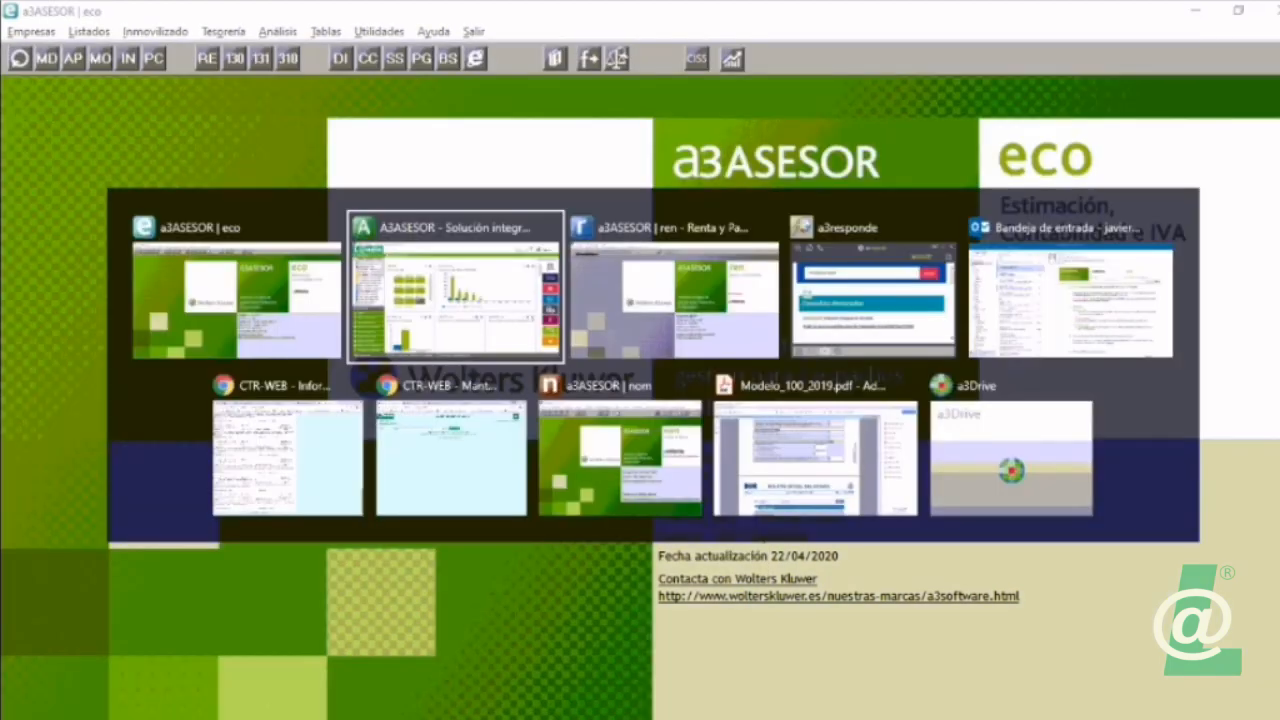
pyautogui.hotkey('alt', 'Tab')
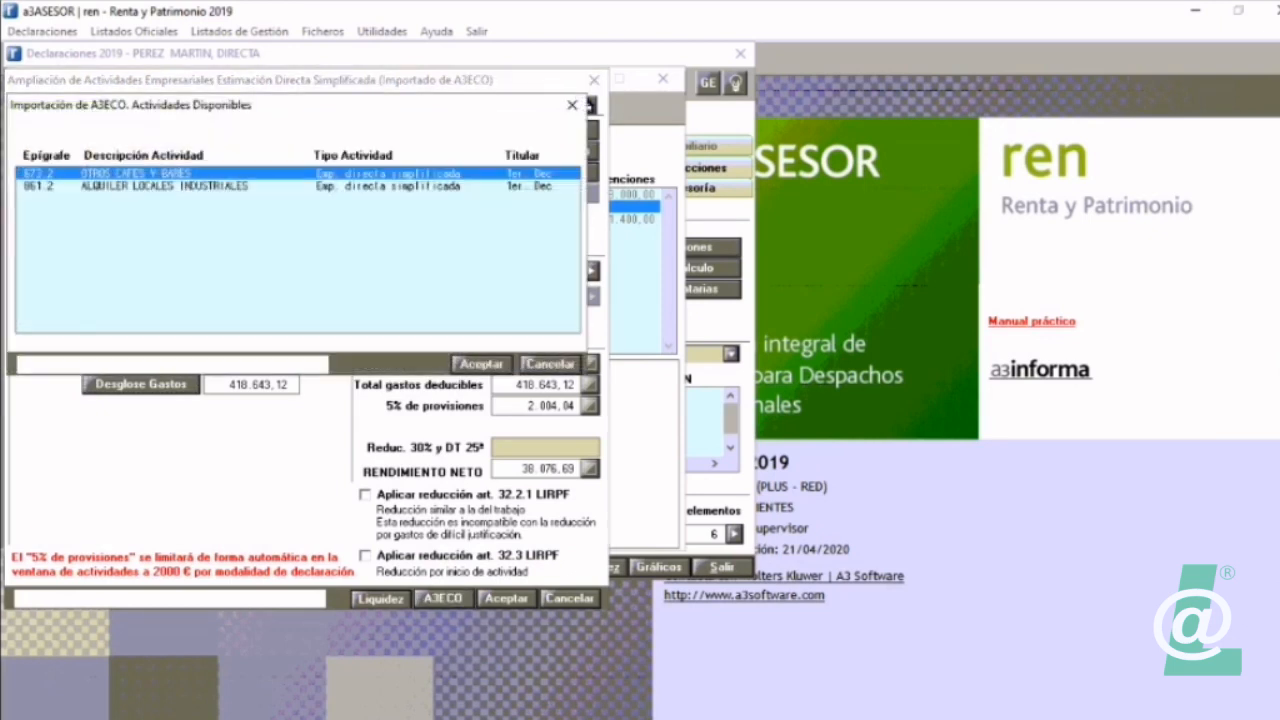
pyautogui.press('Return')
pyautogui.click(591, 271)
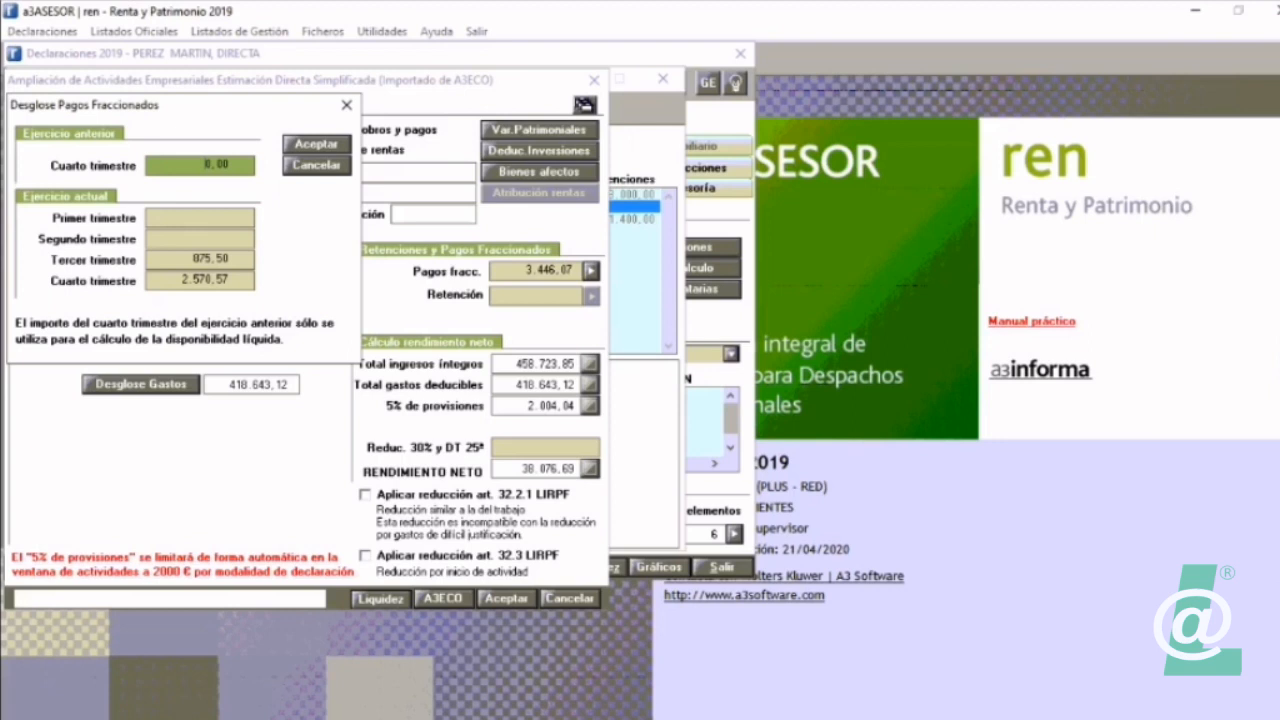
# Step: Switch to a3ASESOR eco and set the company's second-quarter model 130 status to Entregada en Soporte
pyautogui.hotkey('alt', 'Tab')
pyautogui.click(46, 59)
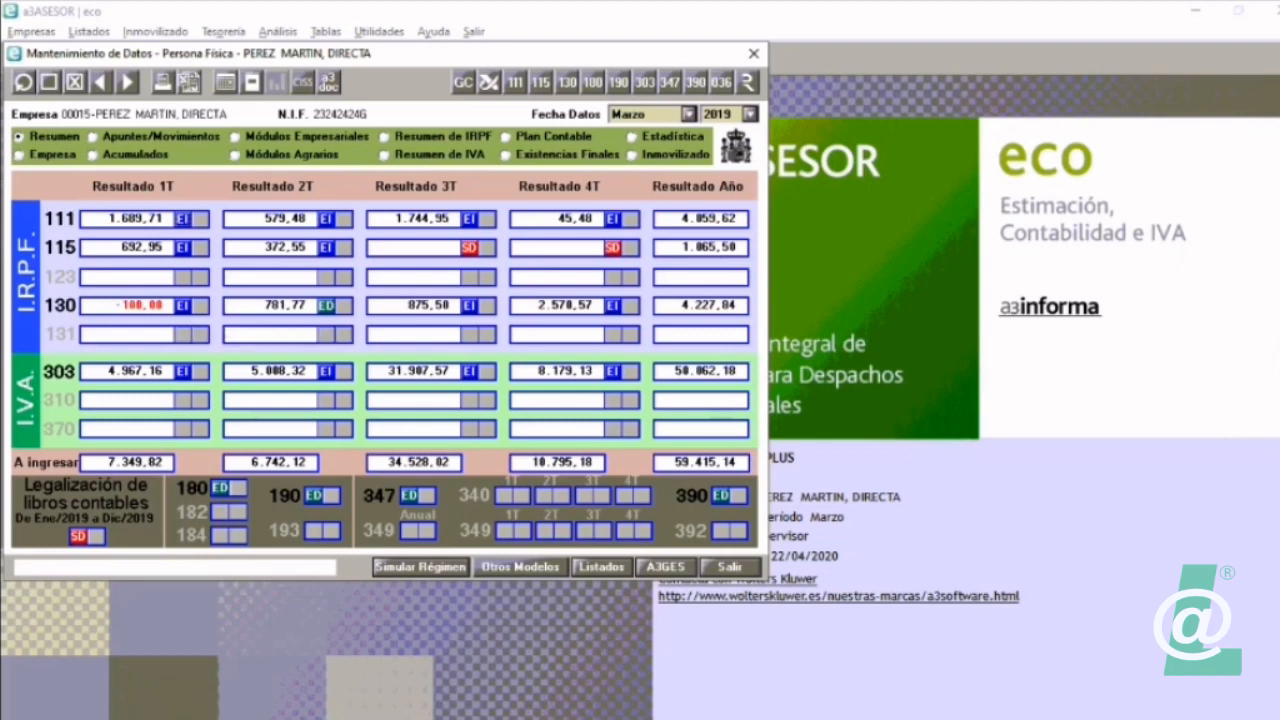
pyautogui.click(326, 305)
pyautogui.click(52, 274)
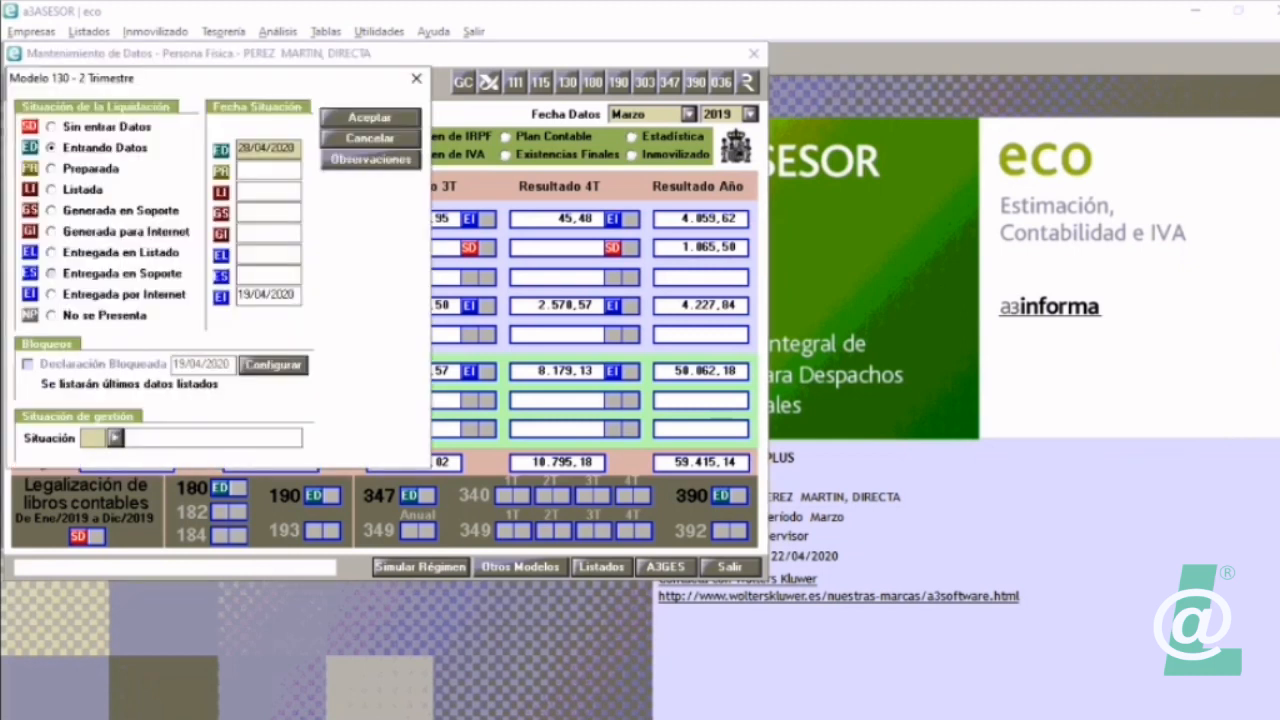
pyautogui.press('Return')
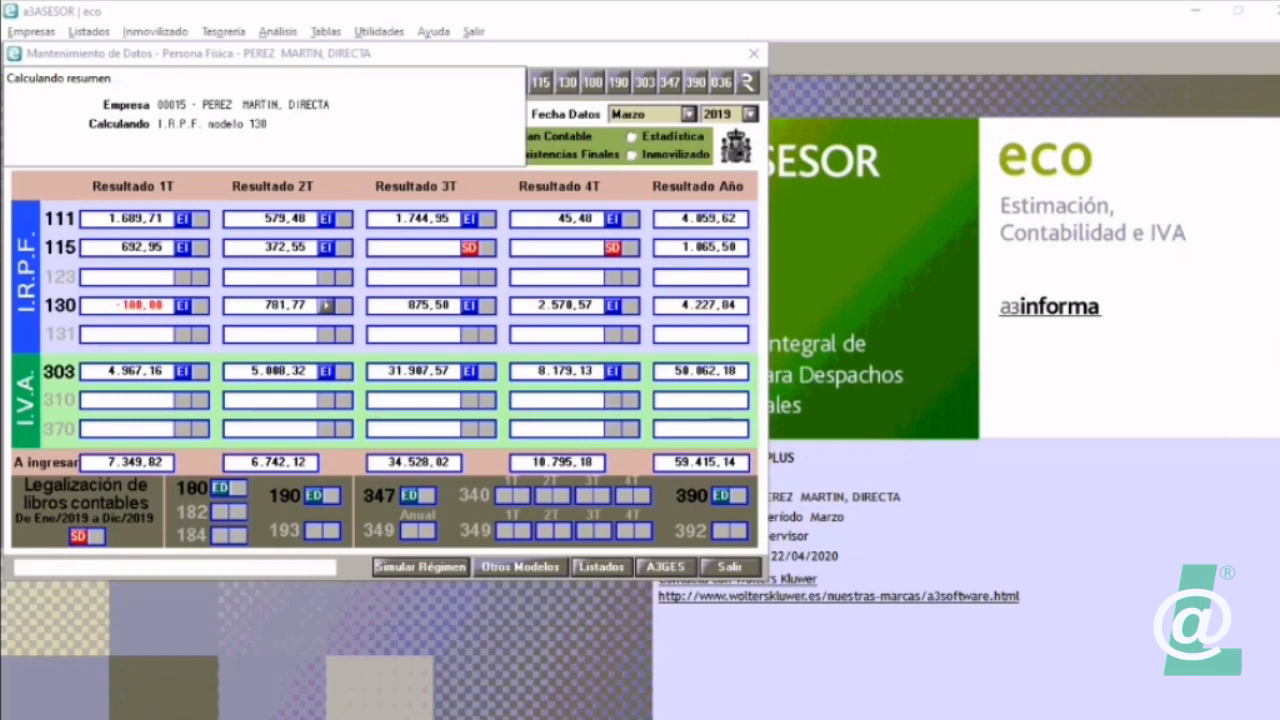
# Step: Set the second-quarter model 130 status to Generada en Soporte and leave the company's data maintenance
pyautogui.click(326, 305)
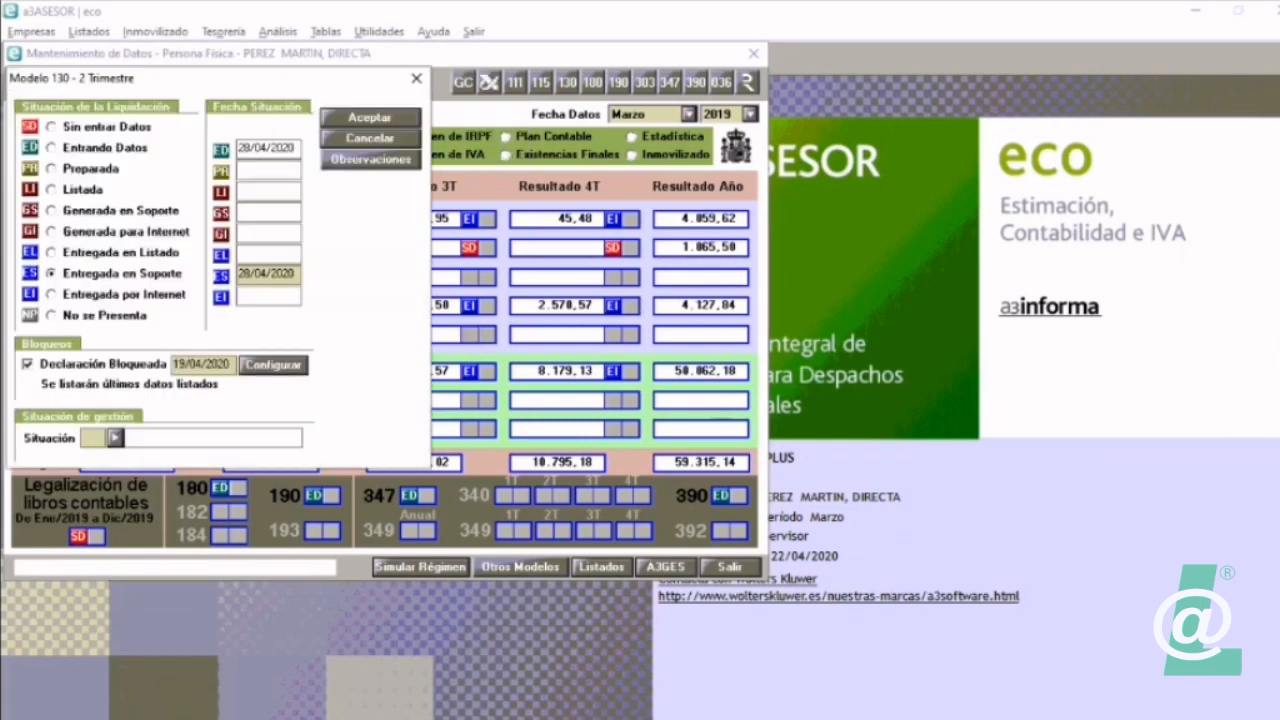
pyautogui.click(52, 211)
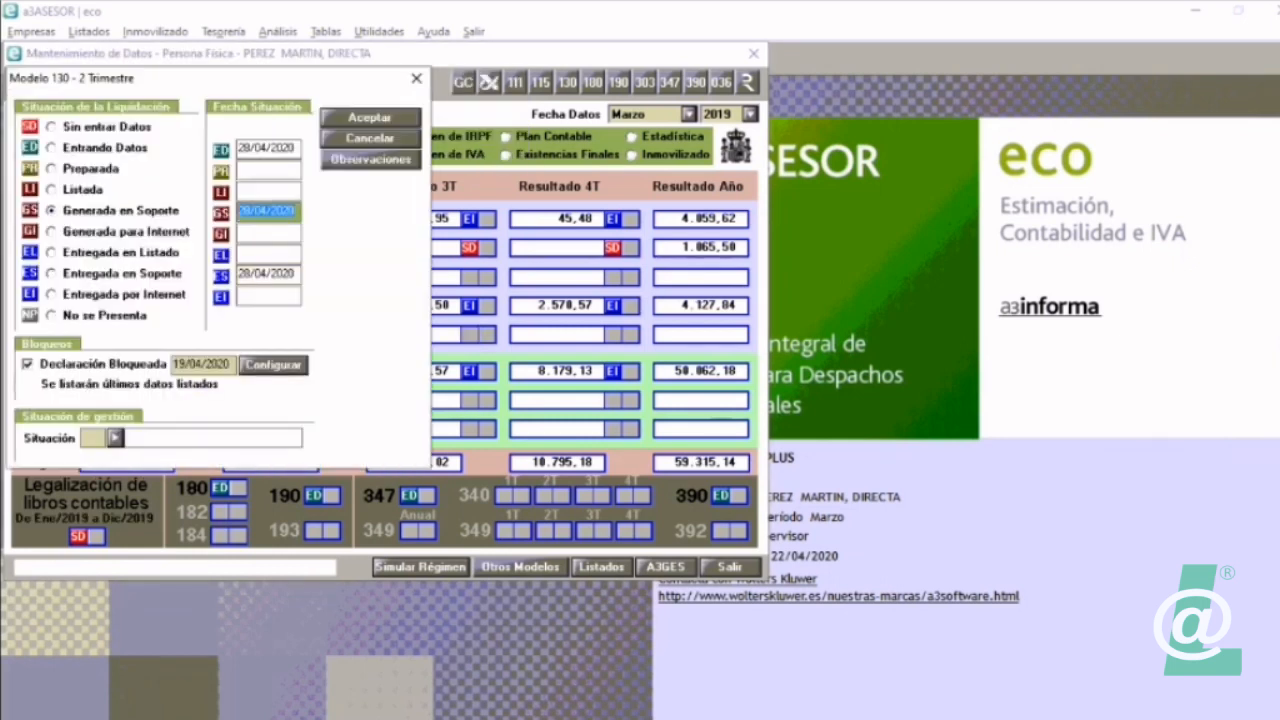
pyautogui.press('Return')
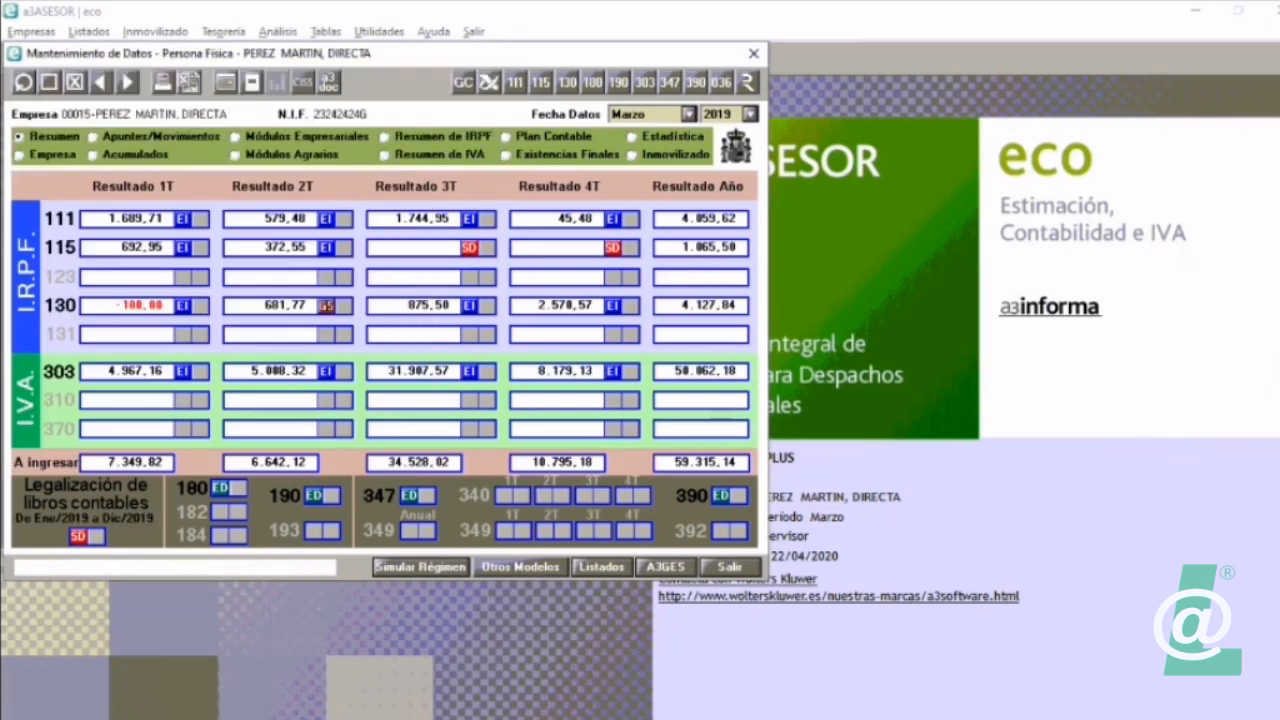
pyautogui.click(729, 566)
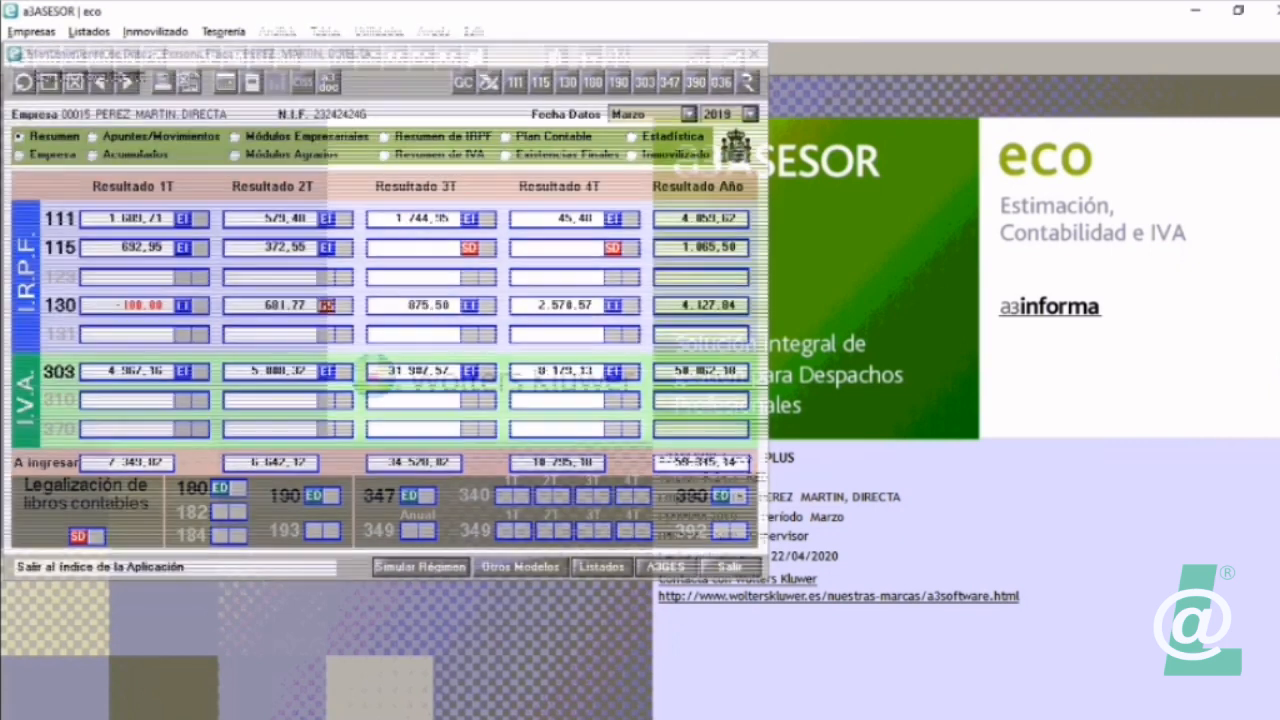
# Step: Switch to a3ASESOR ren, import OTROS CAFES Y BARES from A3ECO again, and check its instalment payments amount
pyautogui.hotkey('alt', 'Tab')
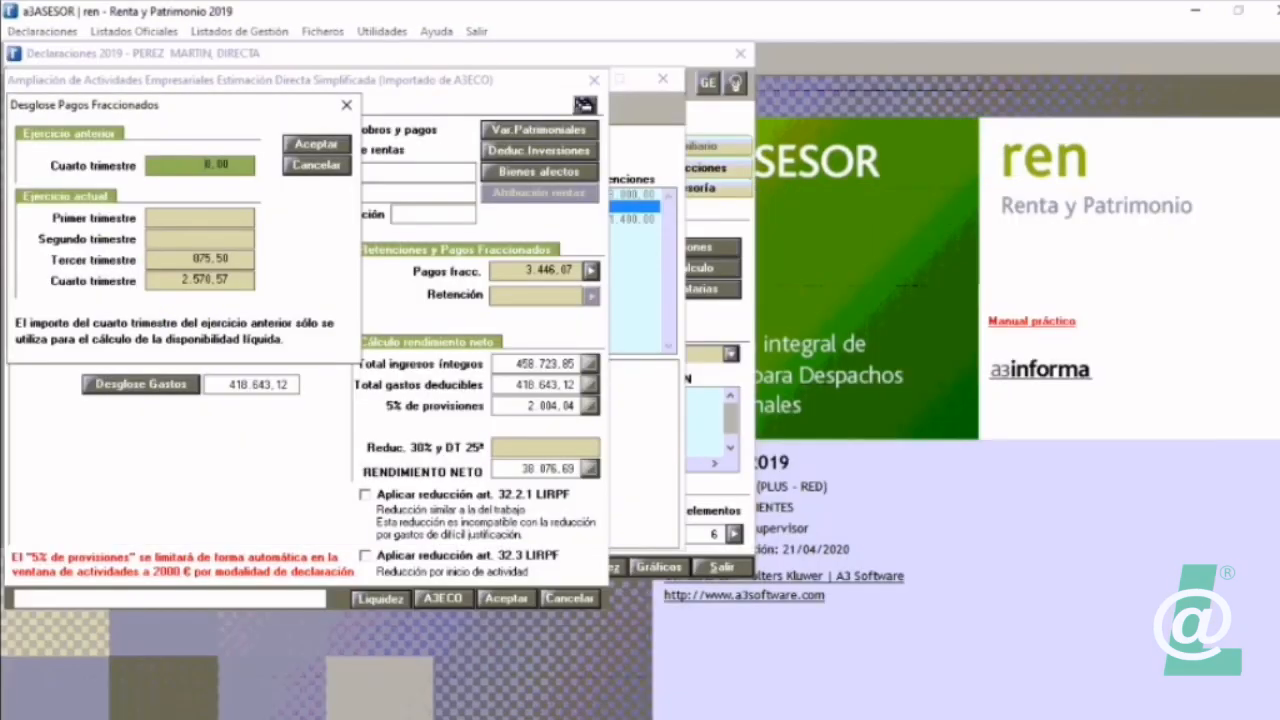
pyautogui.press('Return')
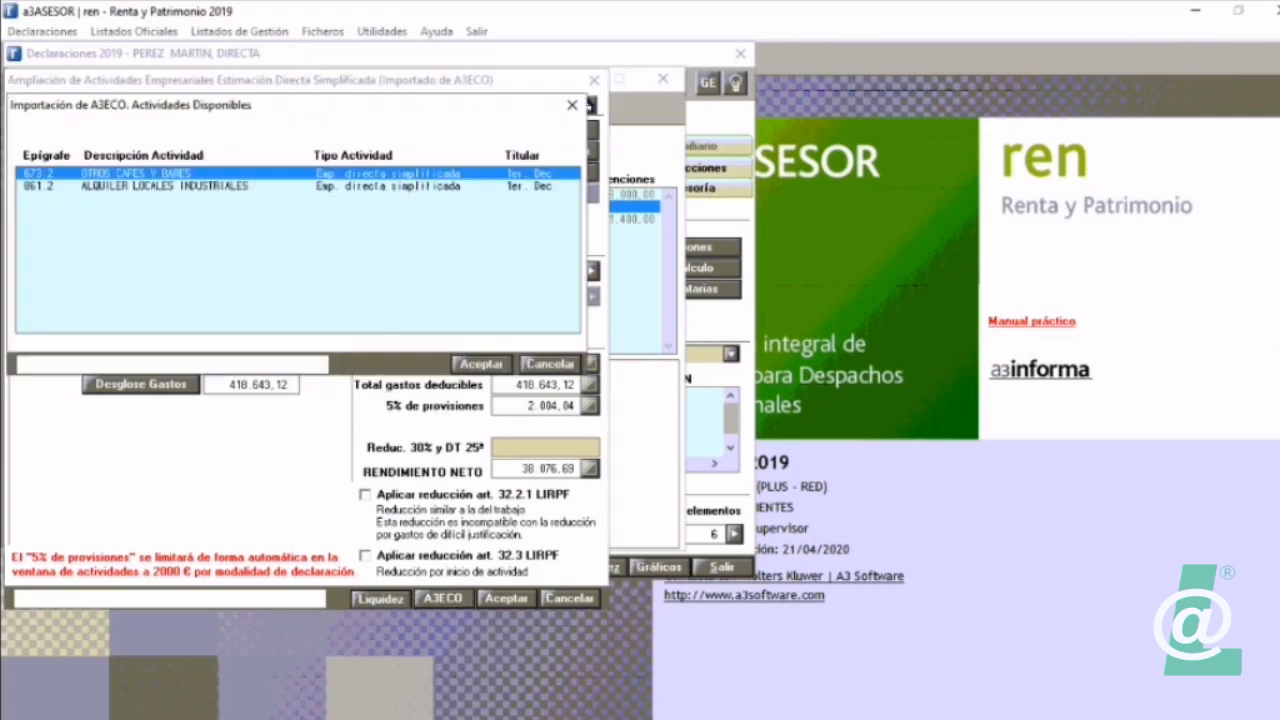
pyautogui.press('Return')
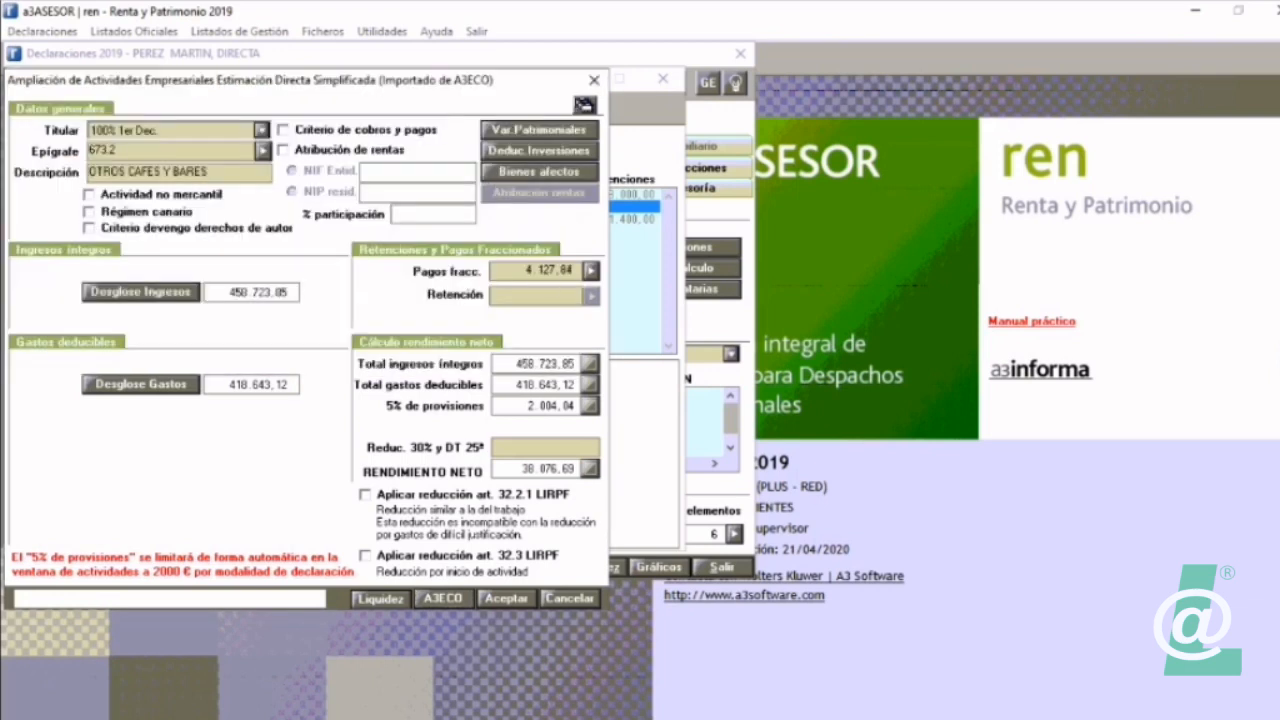
pyautogui.click(548, 271)
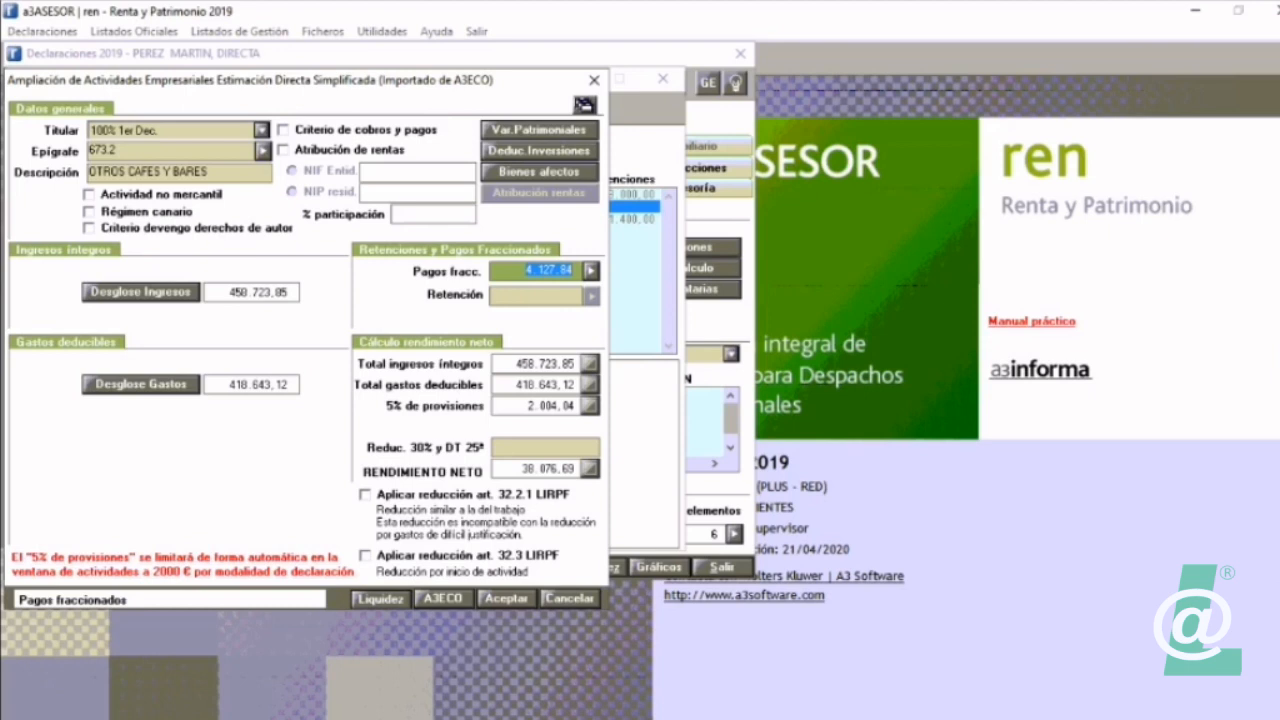
# Step: Review the activity's income breakdown, and compare it with the IRPF summary in the company's a3ASESOR eco data maintenance
pyautogui.click(141, 292)
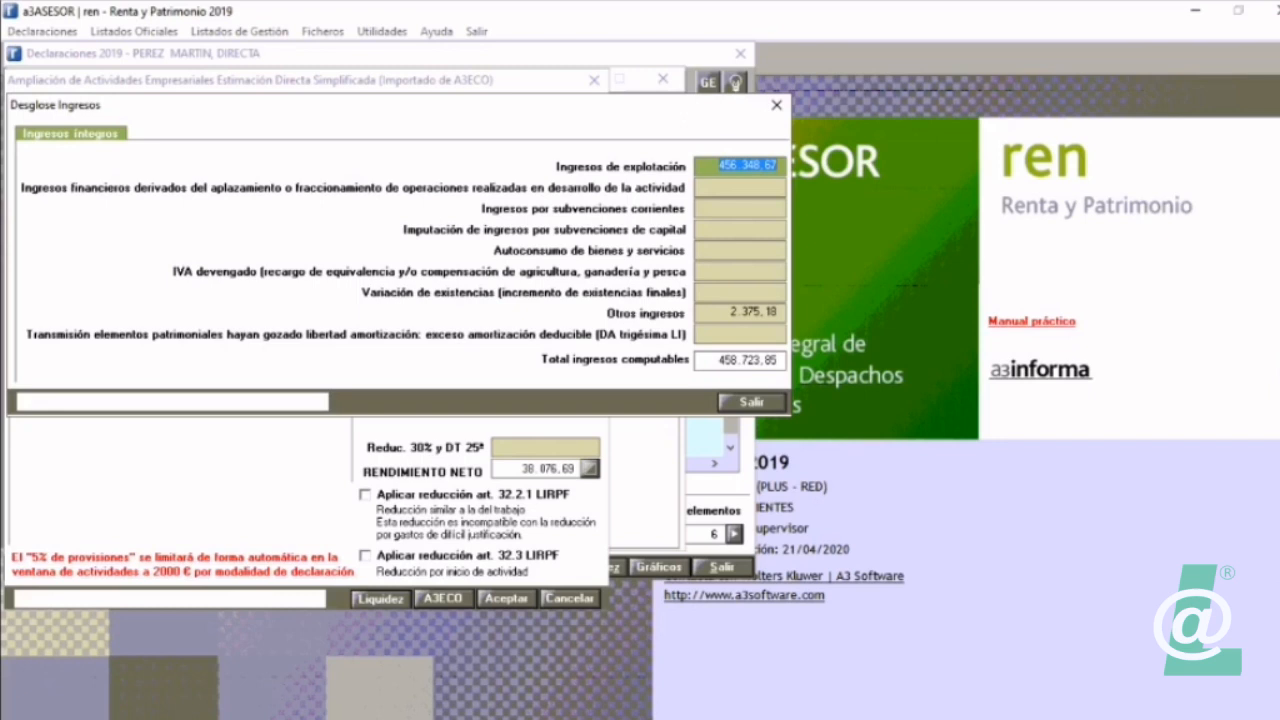
pyautogui.click(752, 402)
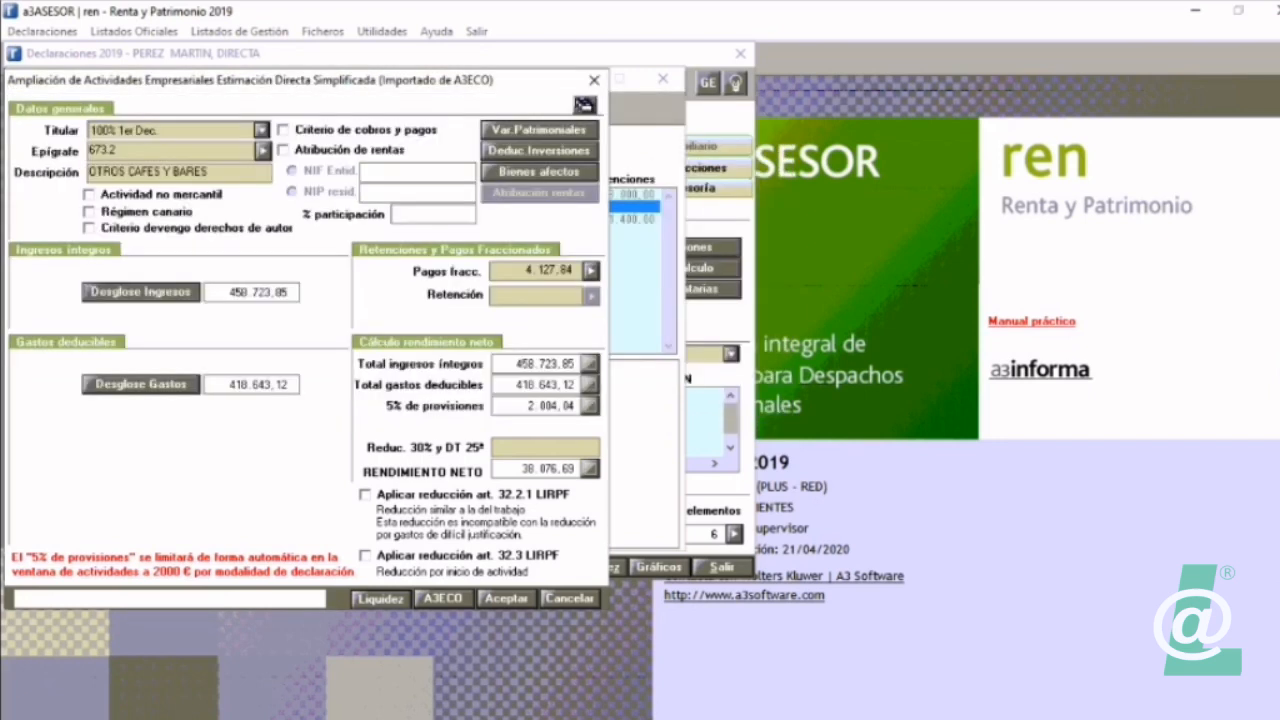
pyautogui.hotkey('alt', 'Tab')
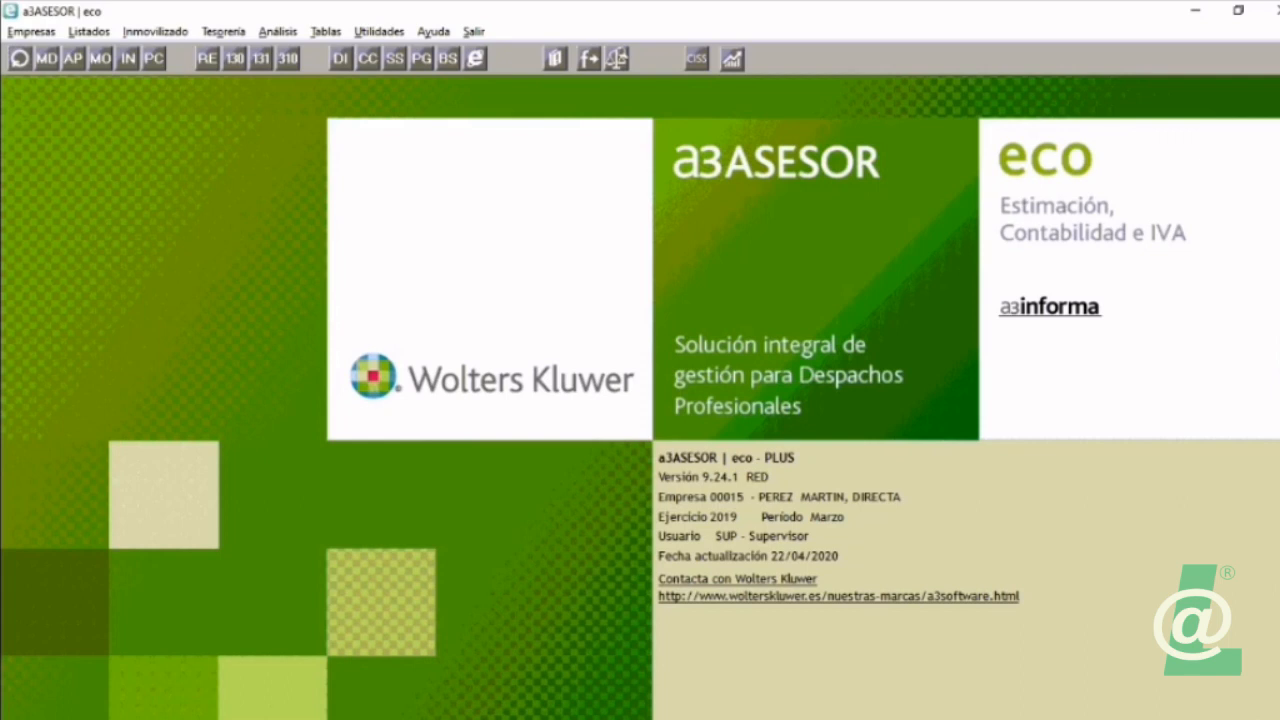
pyautogui.click(46, 58)
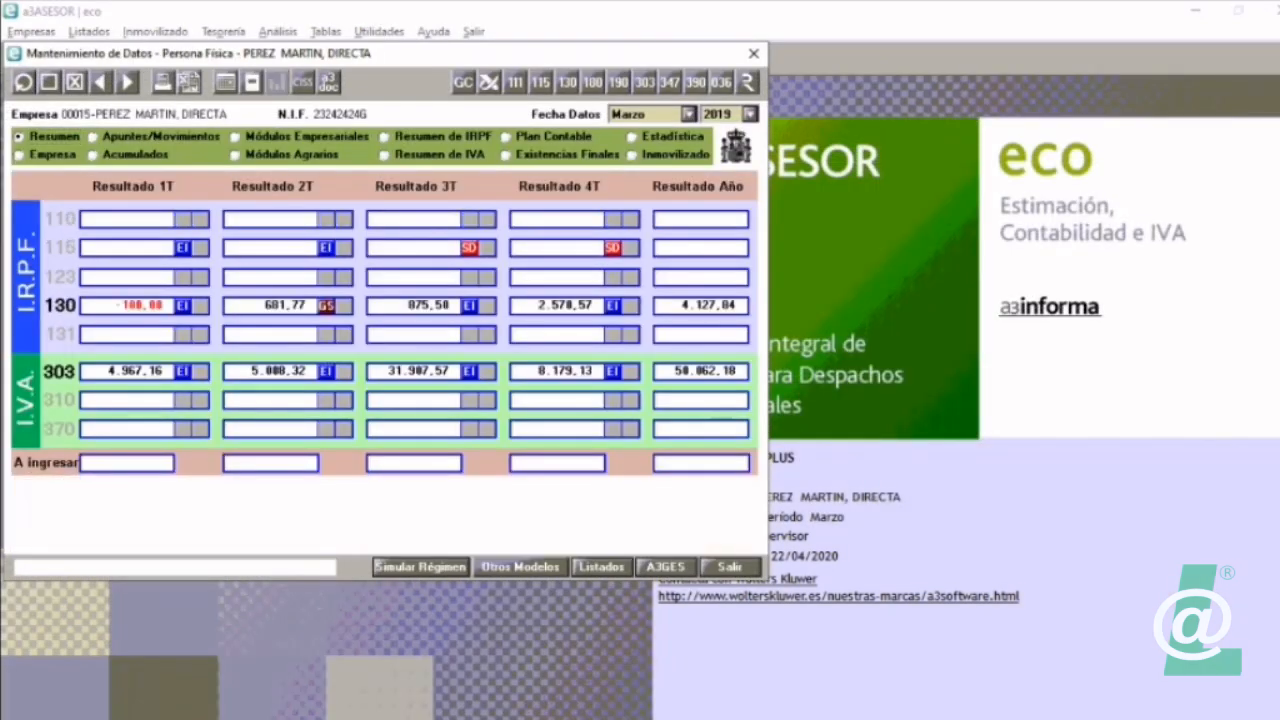
pyautogui.click(442, 137)
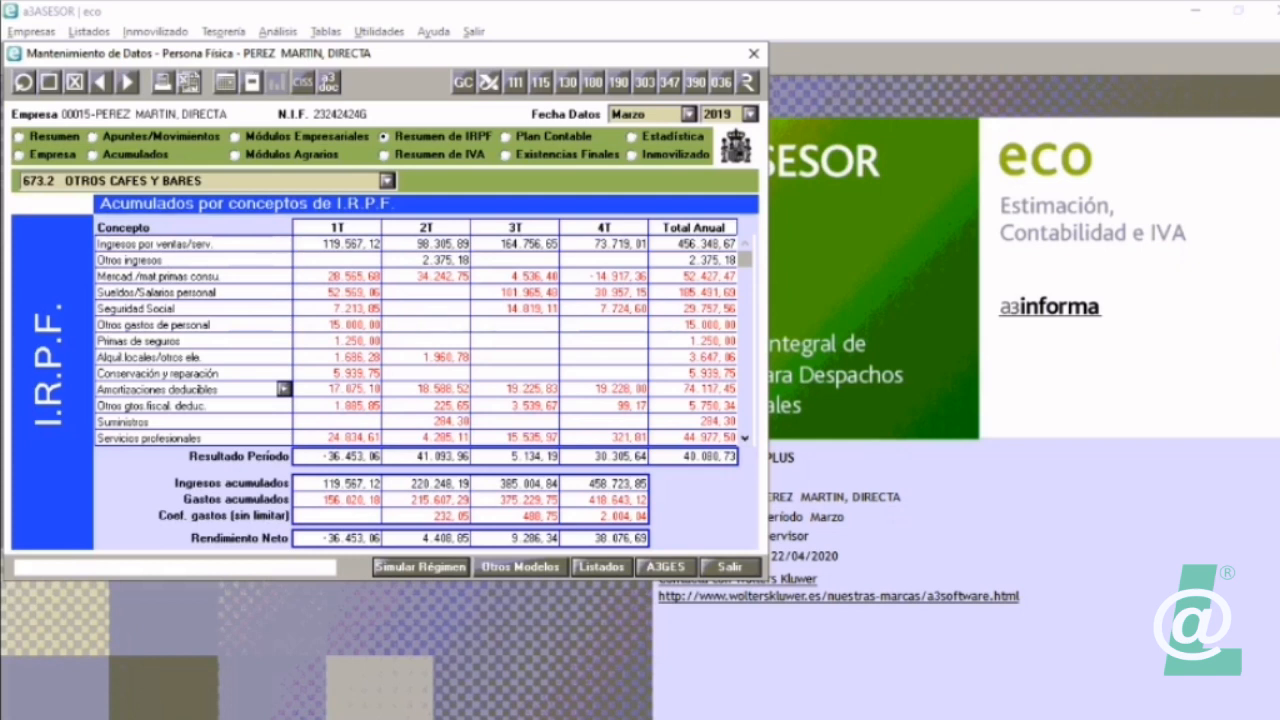
pyautogui.scroll(-3, 424, 340)
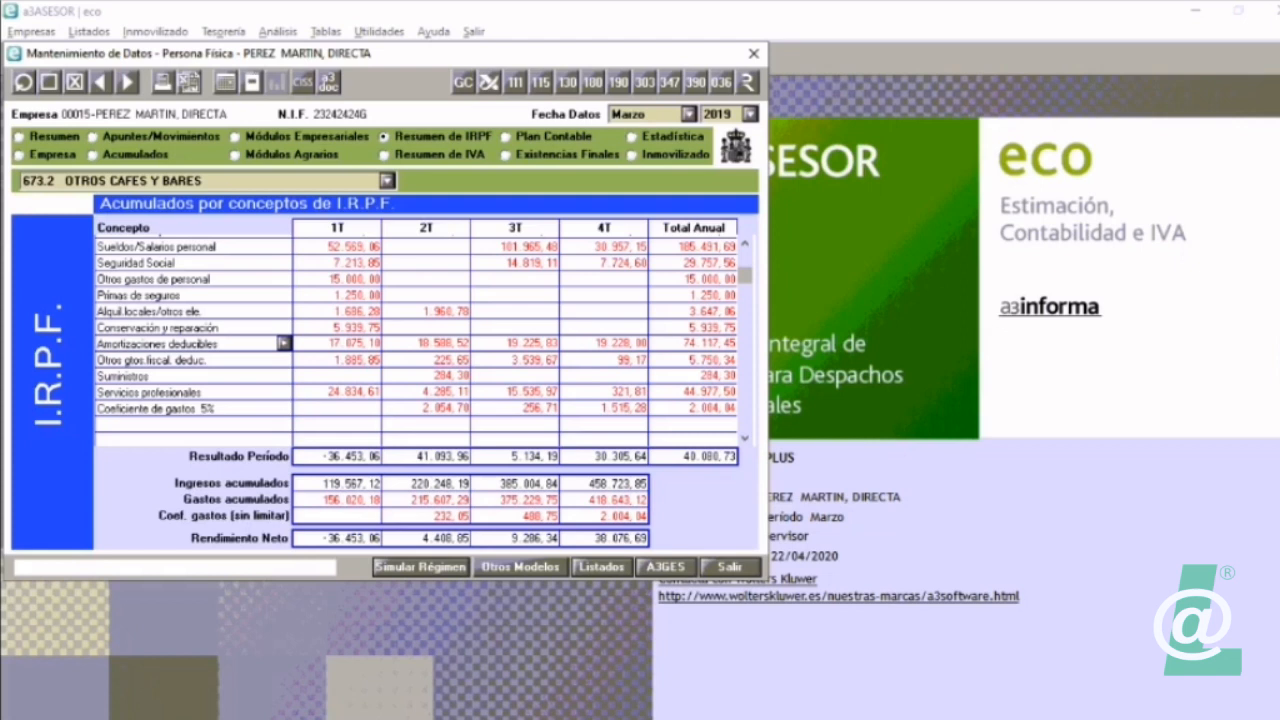
pyautogui.scroll(3, 424, 340)
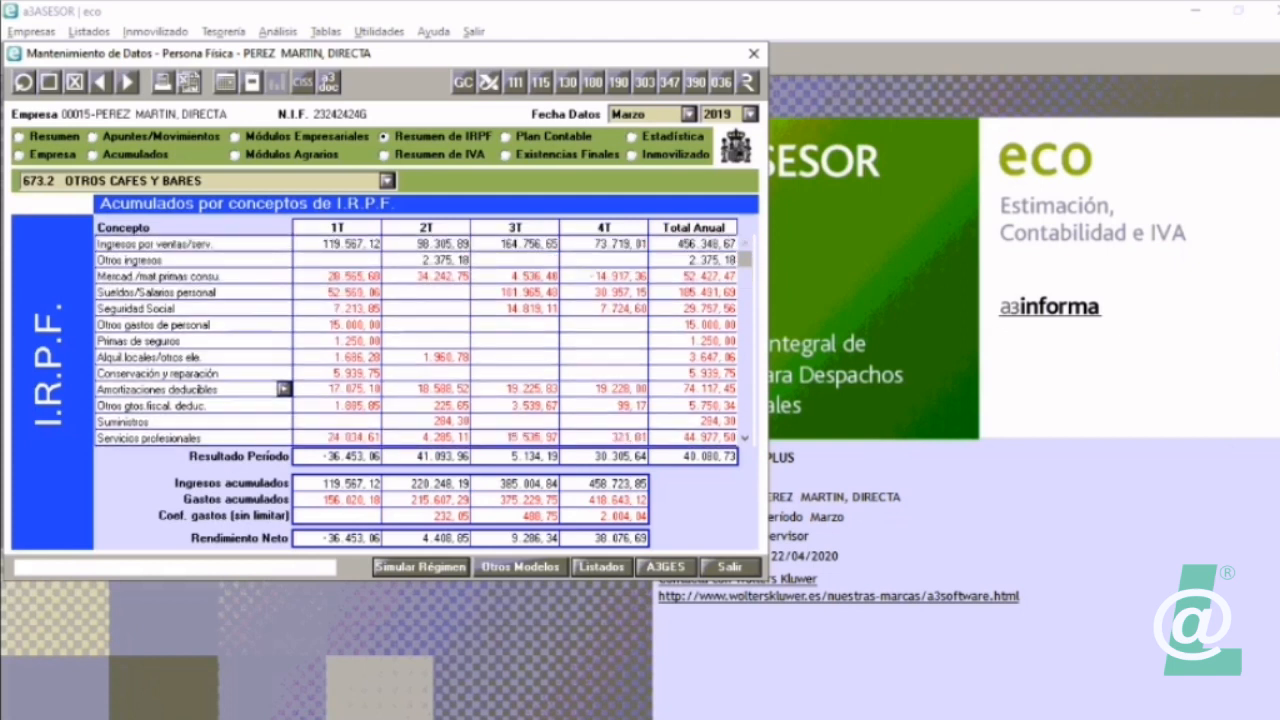
# Step: Switch back to a3ASESOR ren and examine the activity's expense breakdown, checking travel allowances and Otros gastos de personal
pyautogui.hotkey('alt', 'Tab')
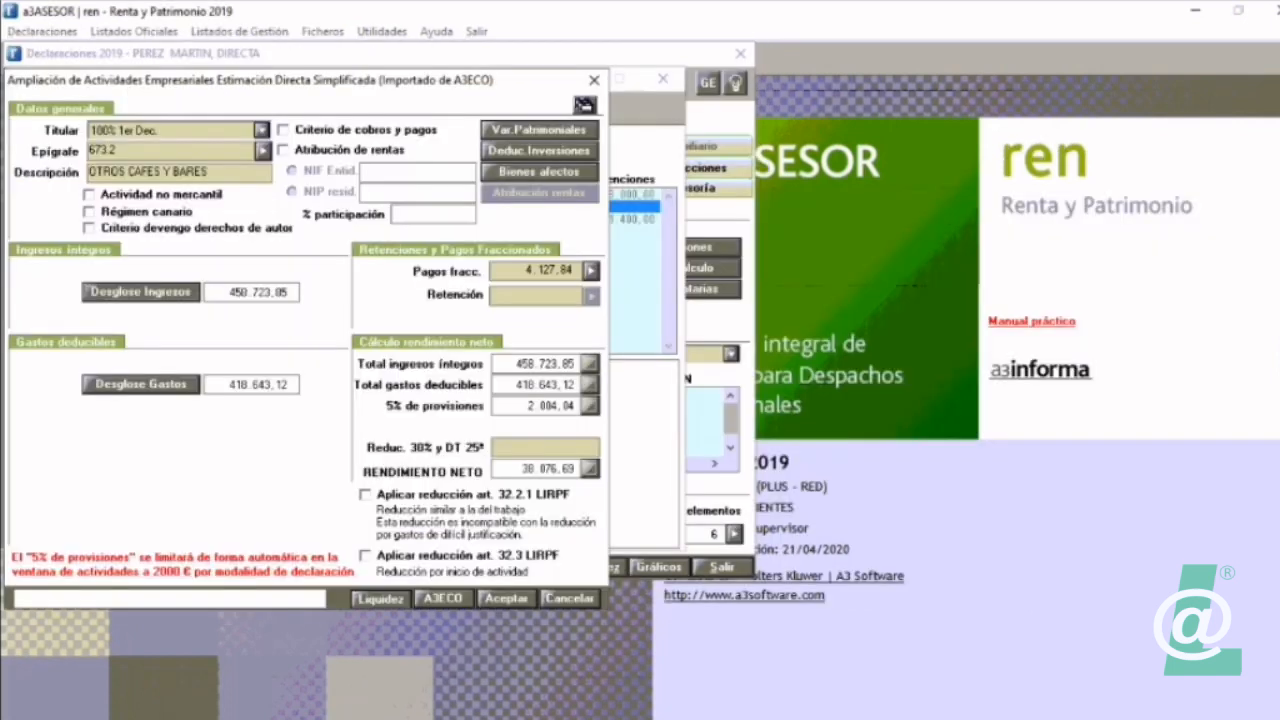
pyautogui.click(141, 384)
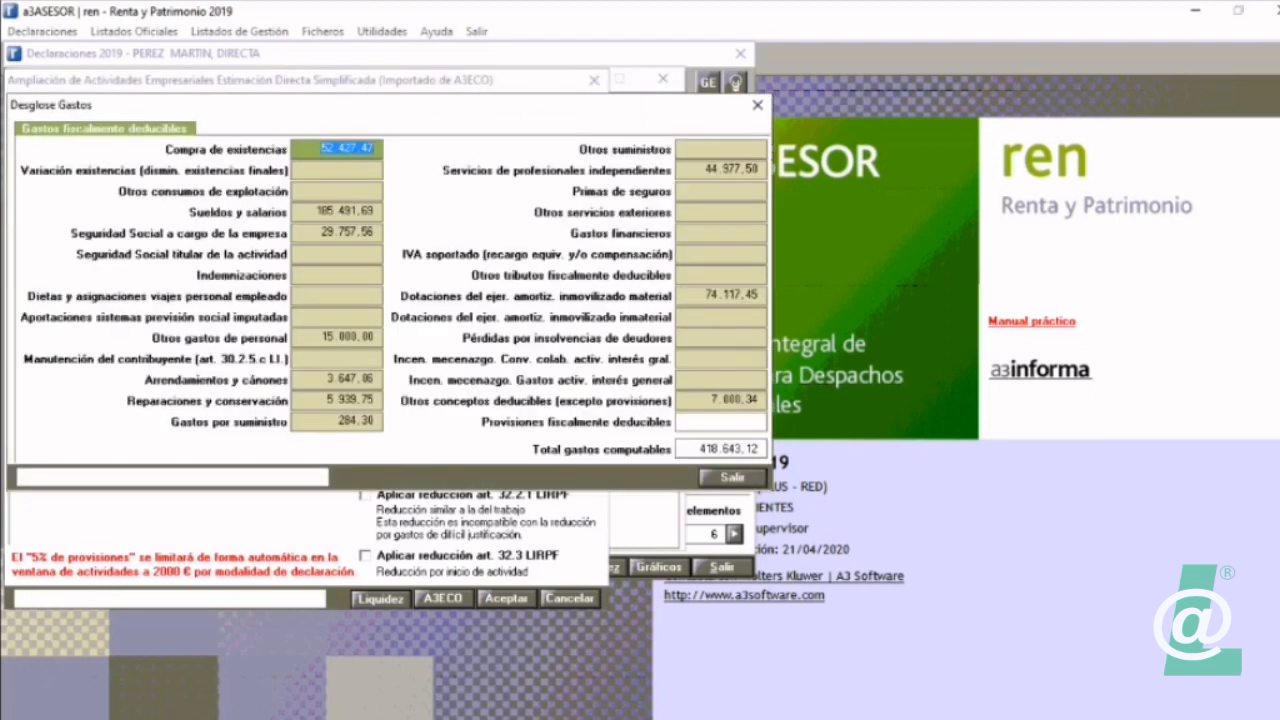
pyautogui.click(337, 296)
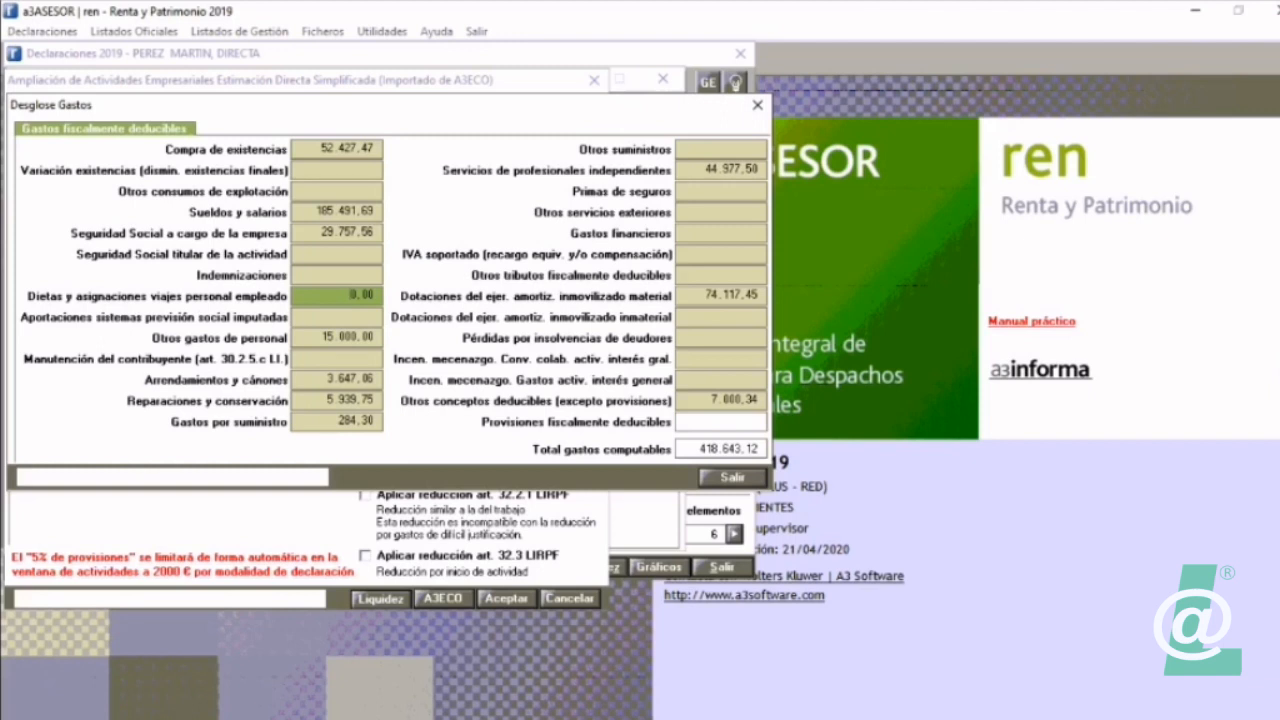
pyautogui.click(337, 338)
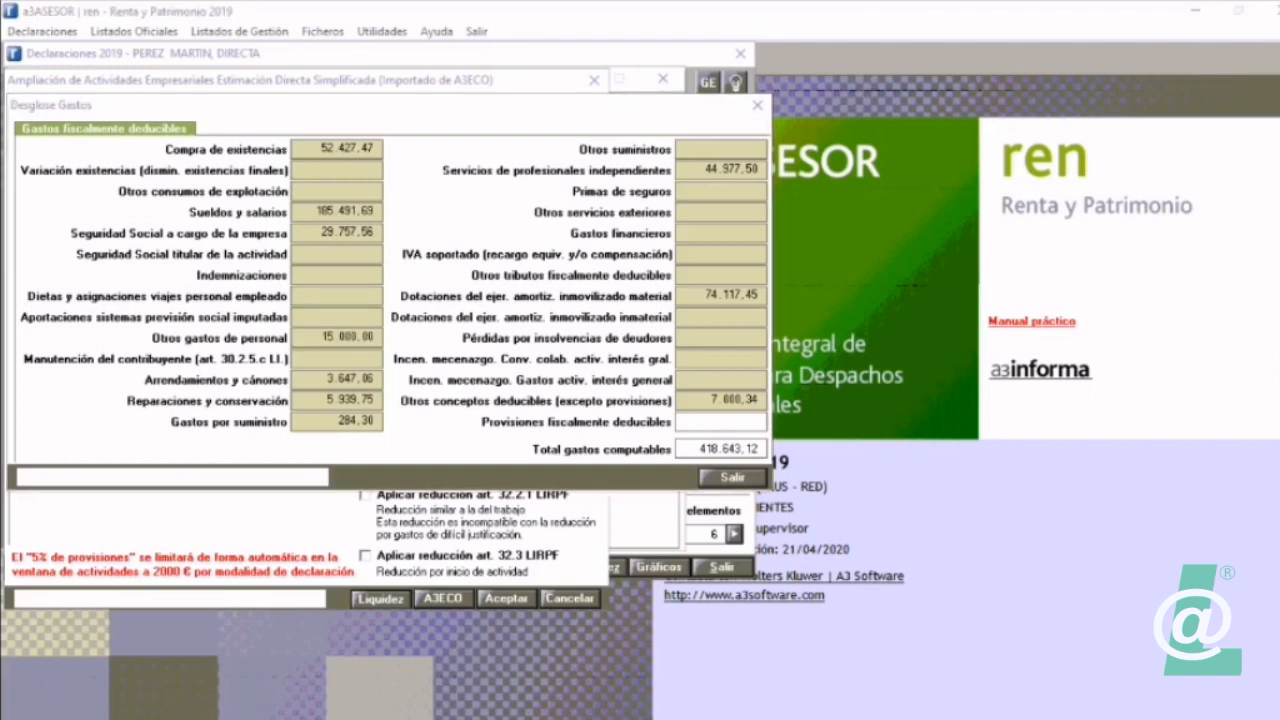
# Step: Switch to a3ASESOR eco, inspect the accounts behind first-quarter Otros gastos de personal, and leave the company's data maintenance
pyautogui.hotkey('alt', 'Tab')
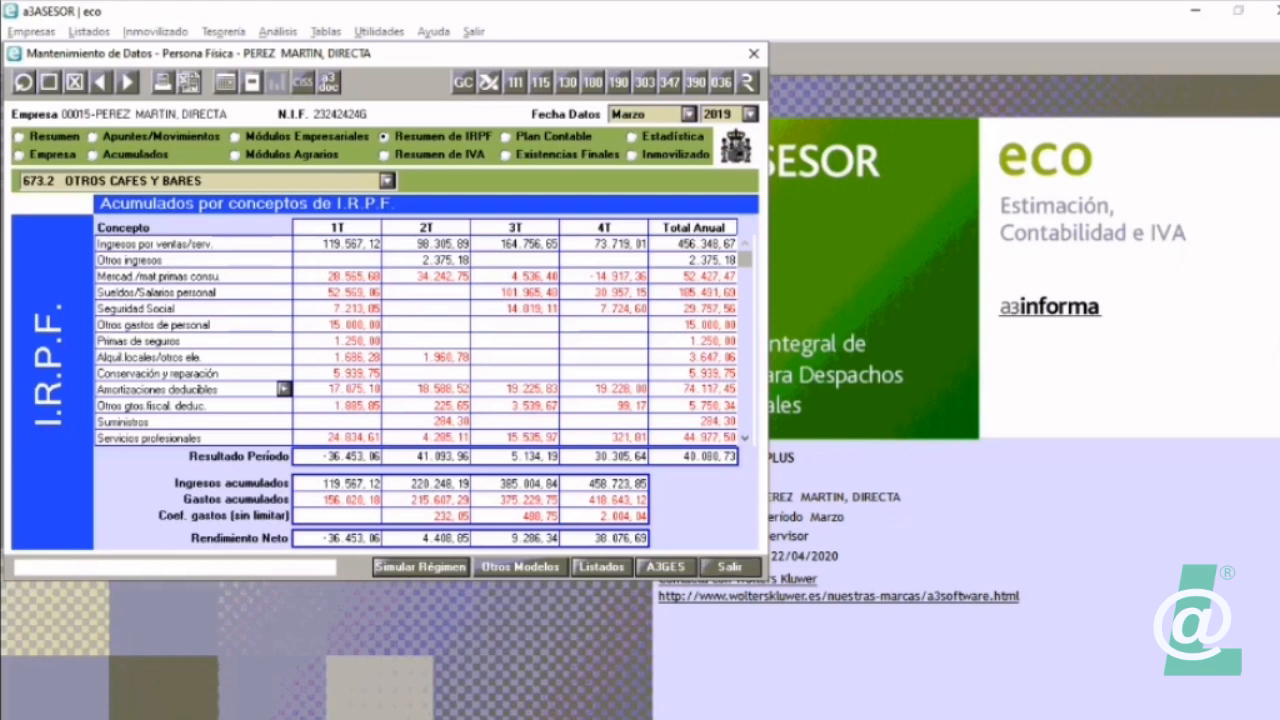
pyautogui.doubleClick(345, 325)
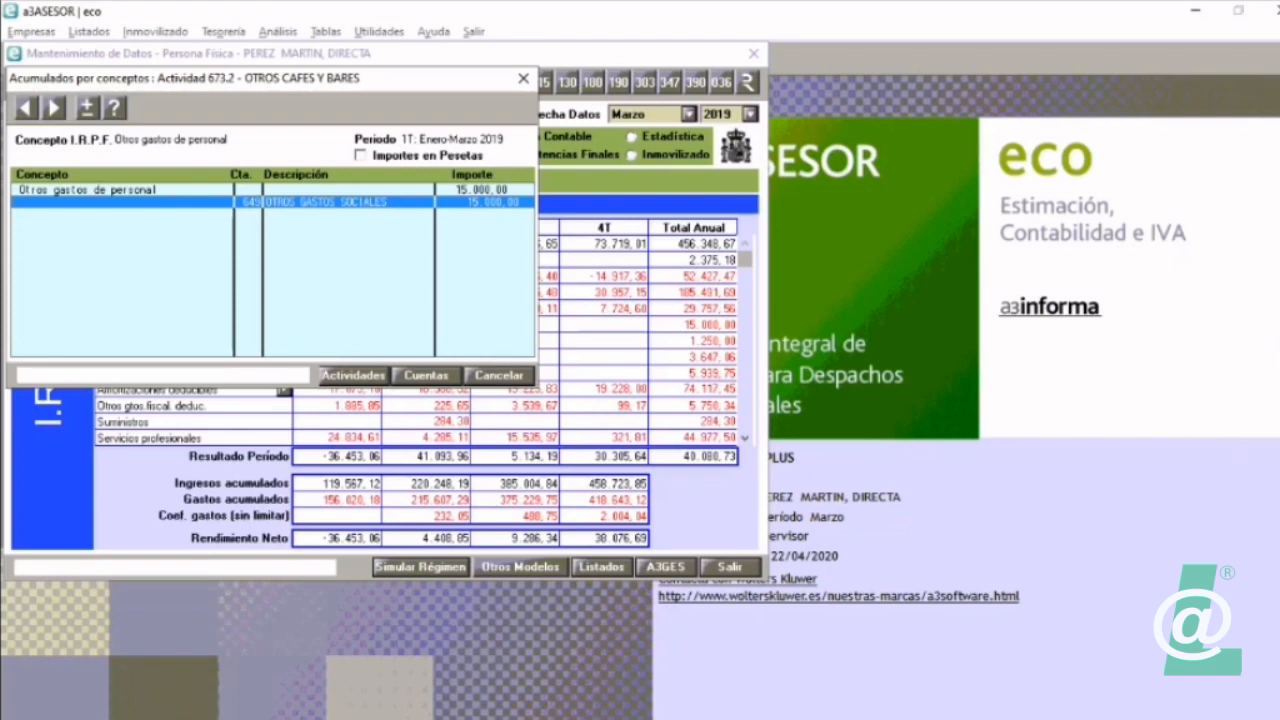
pyautogui.click(499, 376)
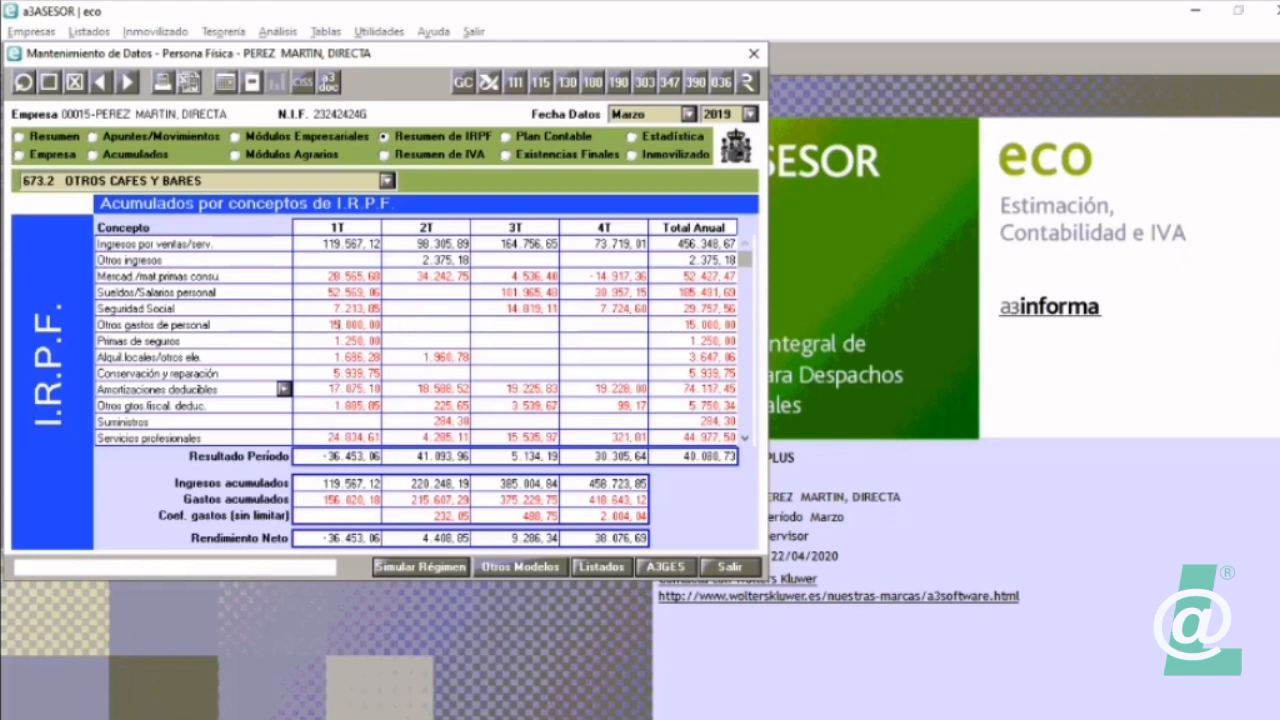
pyautogui.click(730, 566)
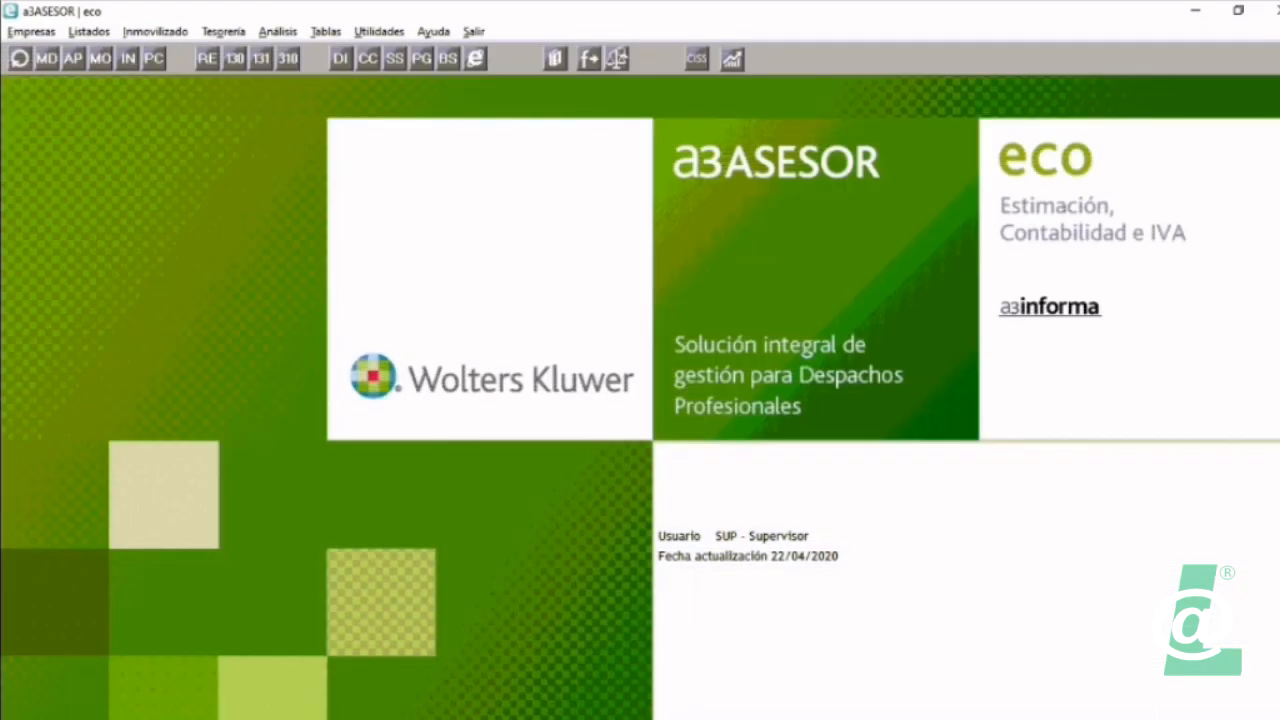
# Step: Open the IRPF concepts to chart of accounts correspondence table and remove account 649 from Otros gastos de personal
pyautogui.click(325, 31)
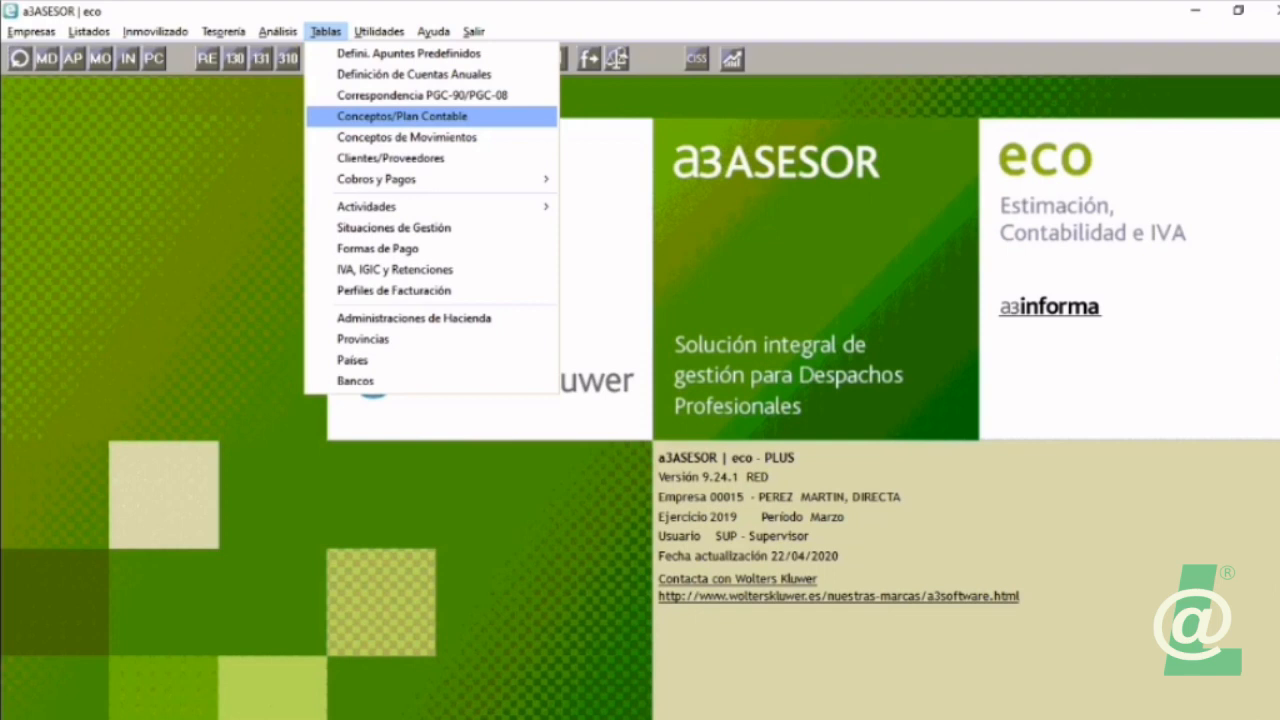
pyautogui.press('Return')
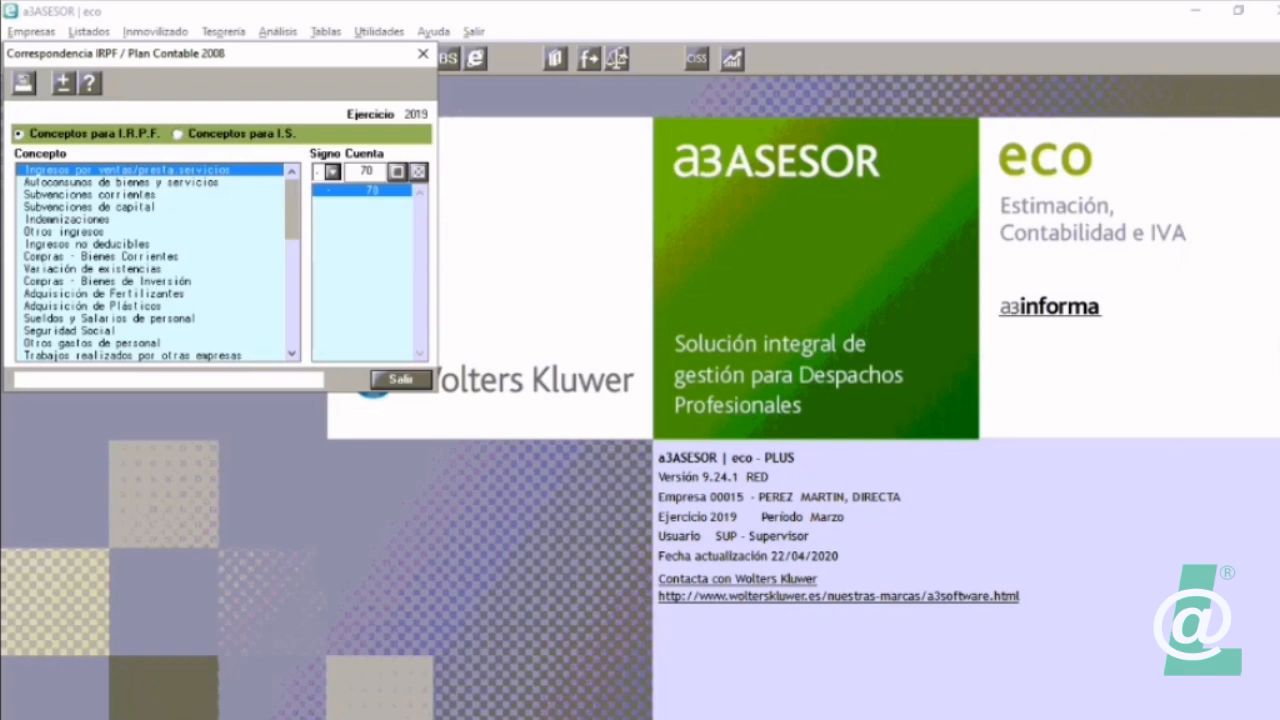
pyautogui.click(92, 343)
pyautogui.click(369, 228)
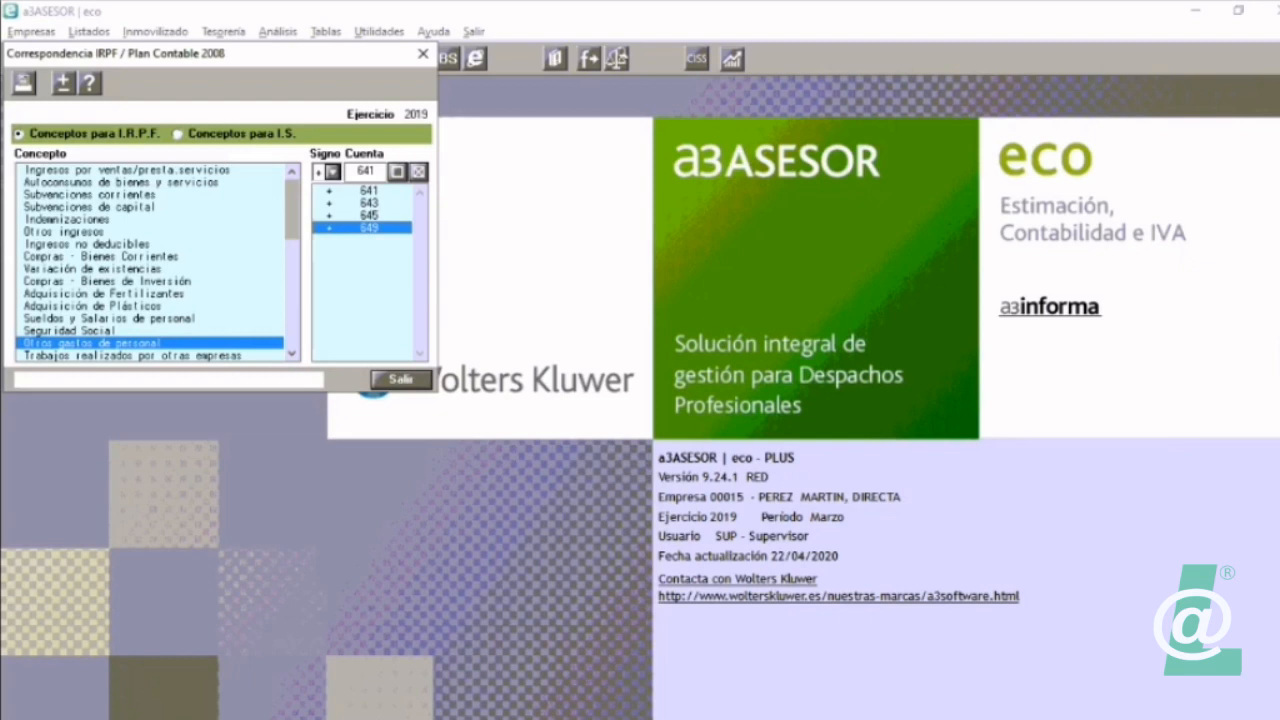
pyautogui.click(418, 171)
pyautogui.press('Return')
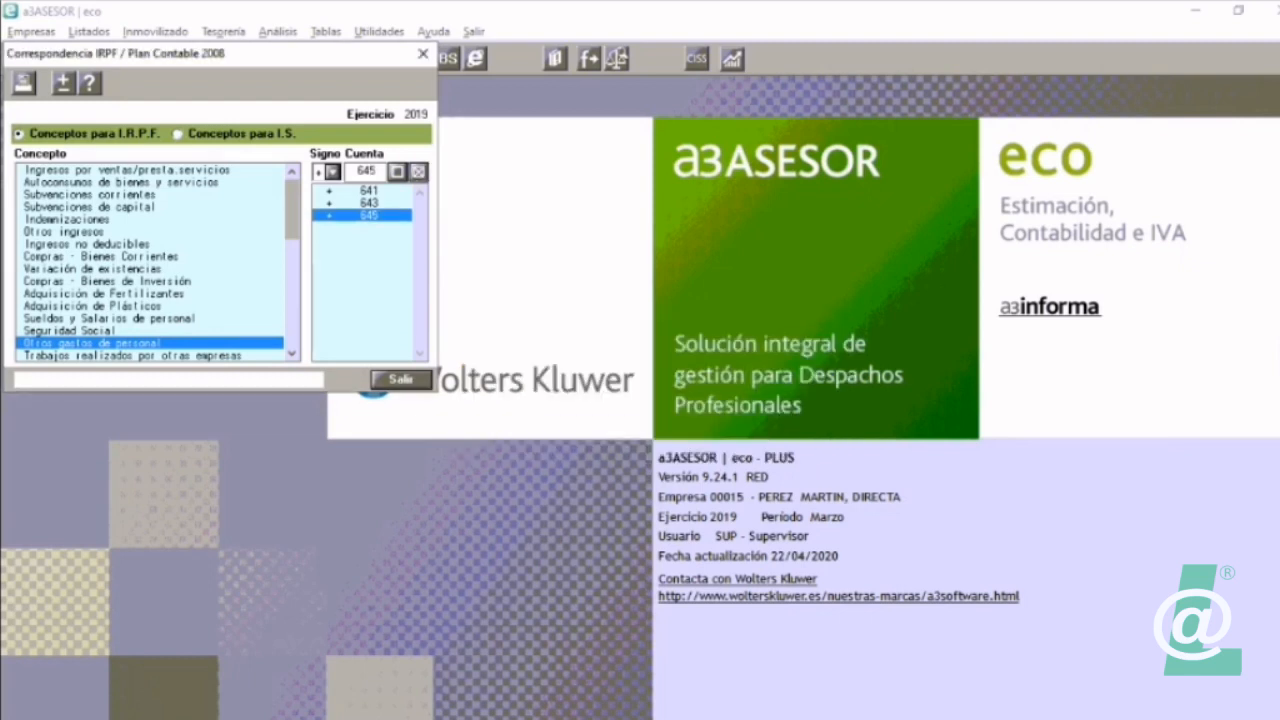
# Step: Review the accounts assigned to the IRPF expense and withholding concepts listed after Otros gastos de personal, and return to the first concept
pyautogui.press('Down')
pyautogui.press('Down')
pyautogui.press('Down')
pyautogui.press('Down')
pyautogui.press('Down')
pyautogui.press('Down')
pyautogui.press('Down')
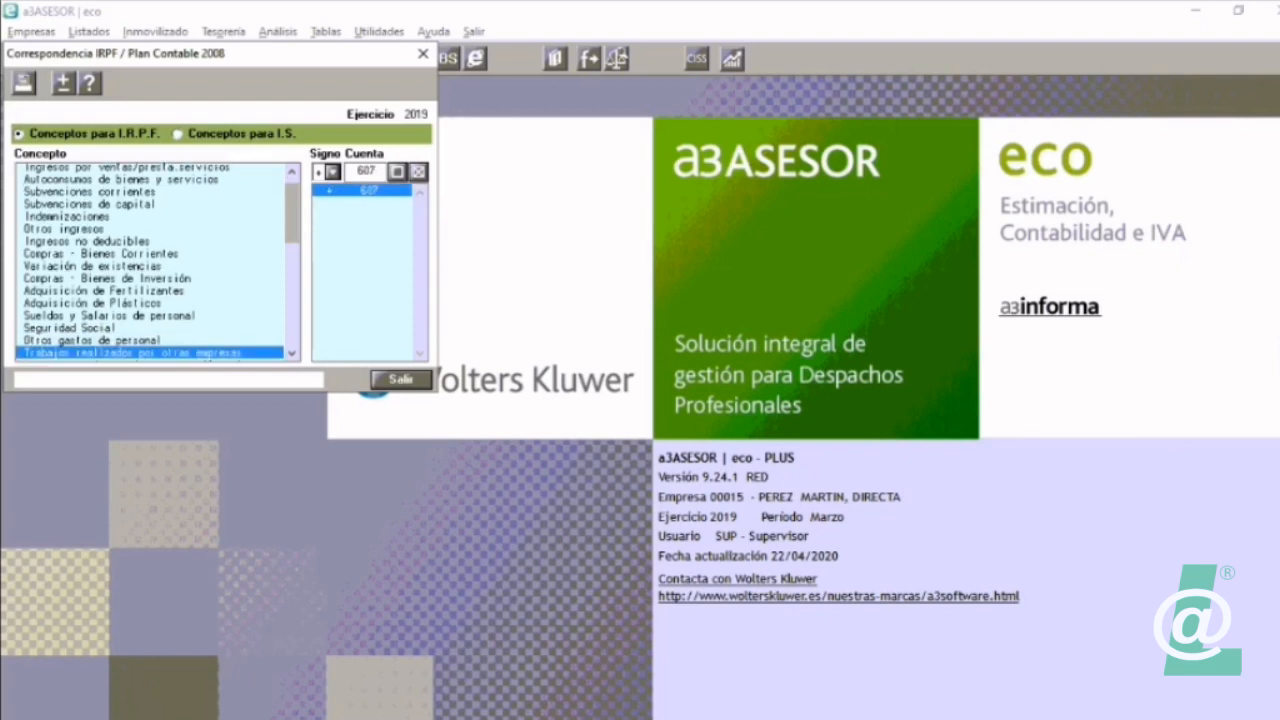
pyautogui.press('Down')
pyautogui.press('Down')
pyautogui.press('Down')
pyautogui.press('Down')
pyautogui.press('Down')
pyautogui.press('Down')
pyautogui.press('Down')
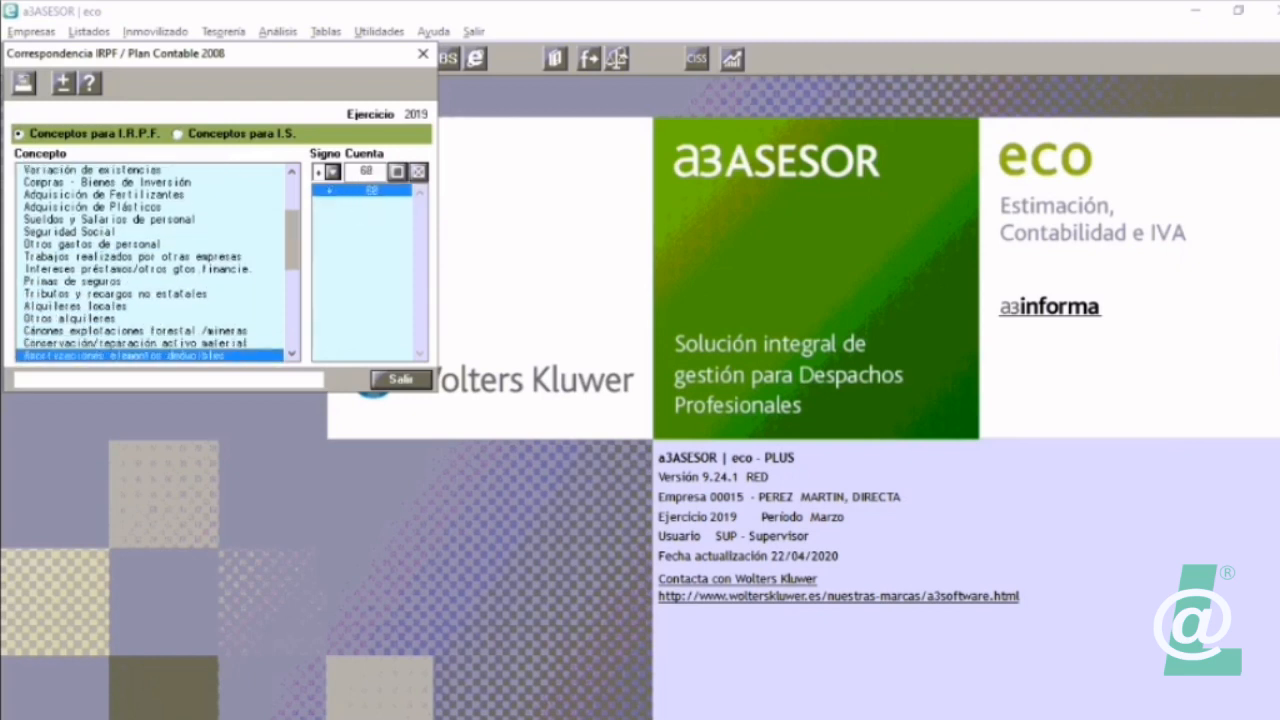
pyautogui.press('Down')
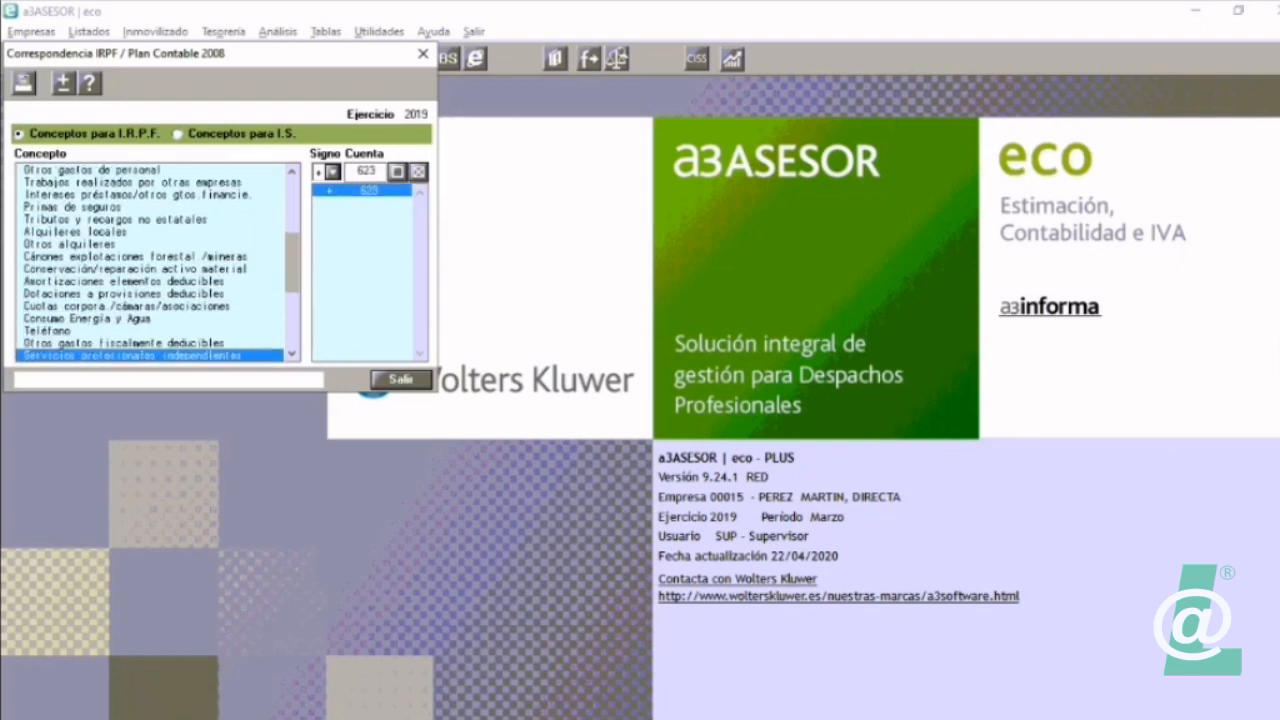
pyautogui.press('Down')
pyautogui.press('Down')
pyautogui.press('Down')
pyautogui.press('Down')
pyautogui.press('Down')
pyautogui.press('Down')
pyautogui.press('Down')
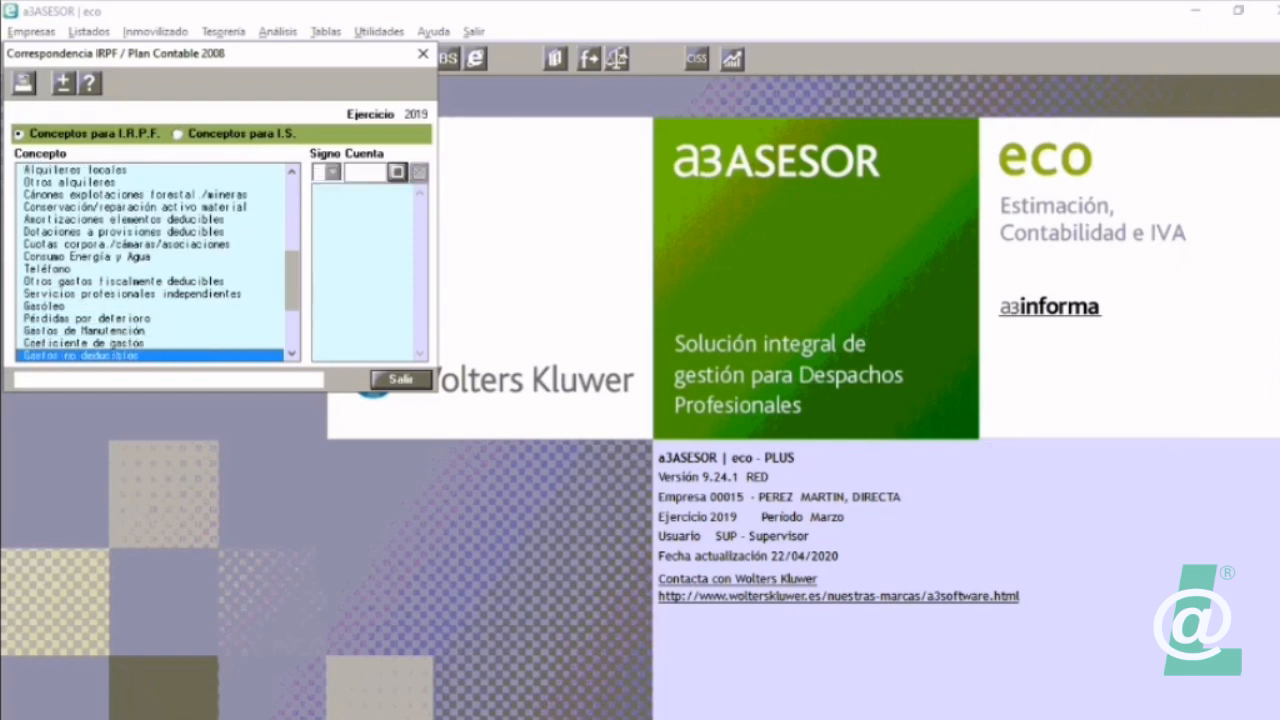
pyautogui.press('Down')
pyautogui.press('Down')
pyautogui.press('Down')
pyautogui.press('Down')
pyautogui.press('Up')
pyautogui.press('Up')
pyautogui.press('Up')
pyautogui.press('Up')
pyautogui.press('Up')
pyautogui.press('Up')
pyautogui.press('Up')
pyautogui.press('Up')
pyautogui.press('Up')
pyautogui.press('Up')
pyautogui.press('Up')
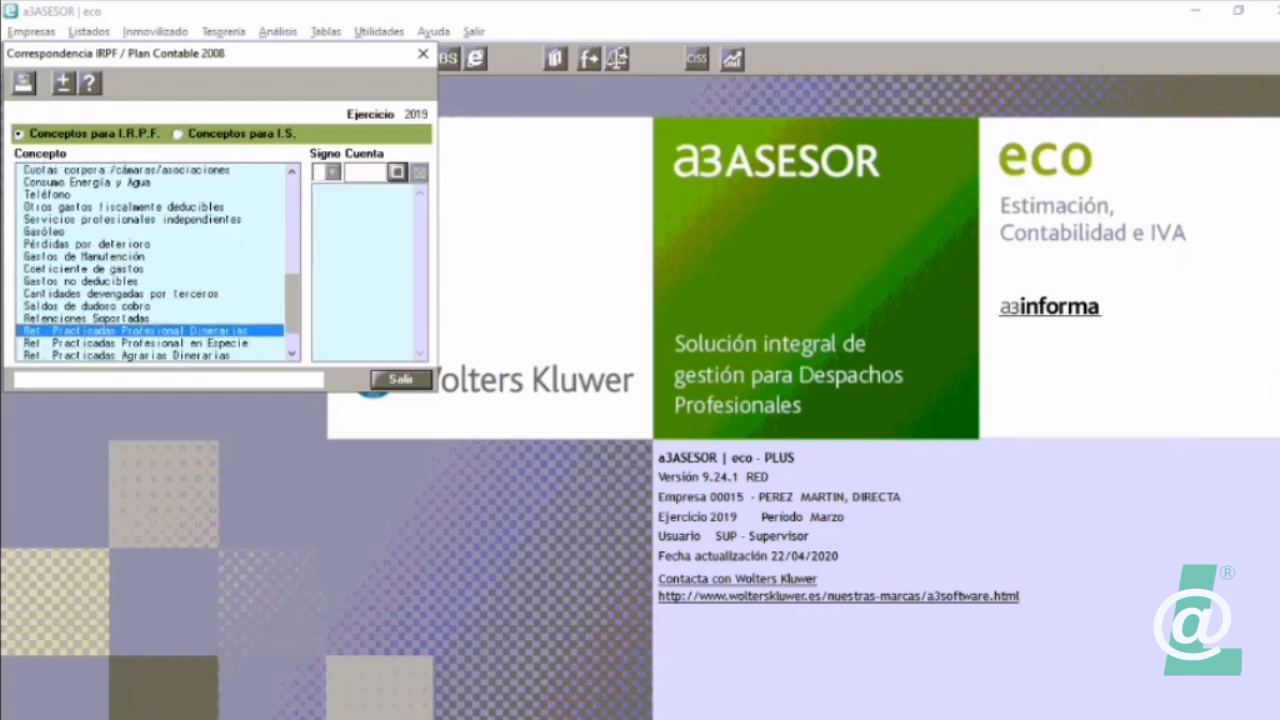
pyautogui.press('Up')
pyautogui.press('Up')
pyautogui.press('Up')
pyautogui.press('Up')
pyautogui.press('Up')
pyautogui.press('Up')
pyautogui.press('Up')
pyautogui.press('Up')
pyautogui.press('Up')
pyautogui.press('Up')
pyautogui.press('Up')
pyautogui.press('Up')
pyautogui.press('Up')
pyautogui.press('Up')
pyautogui.press('Up')
pyautogui.press('Up')
pyautogui.press('Up')
pyautogui.press('Up')
pyautogui.press('Up')
pyautogui.press('Up')
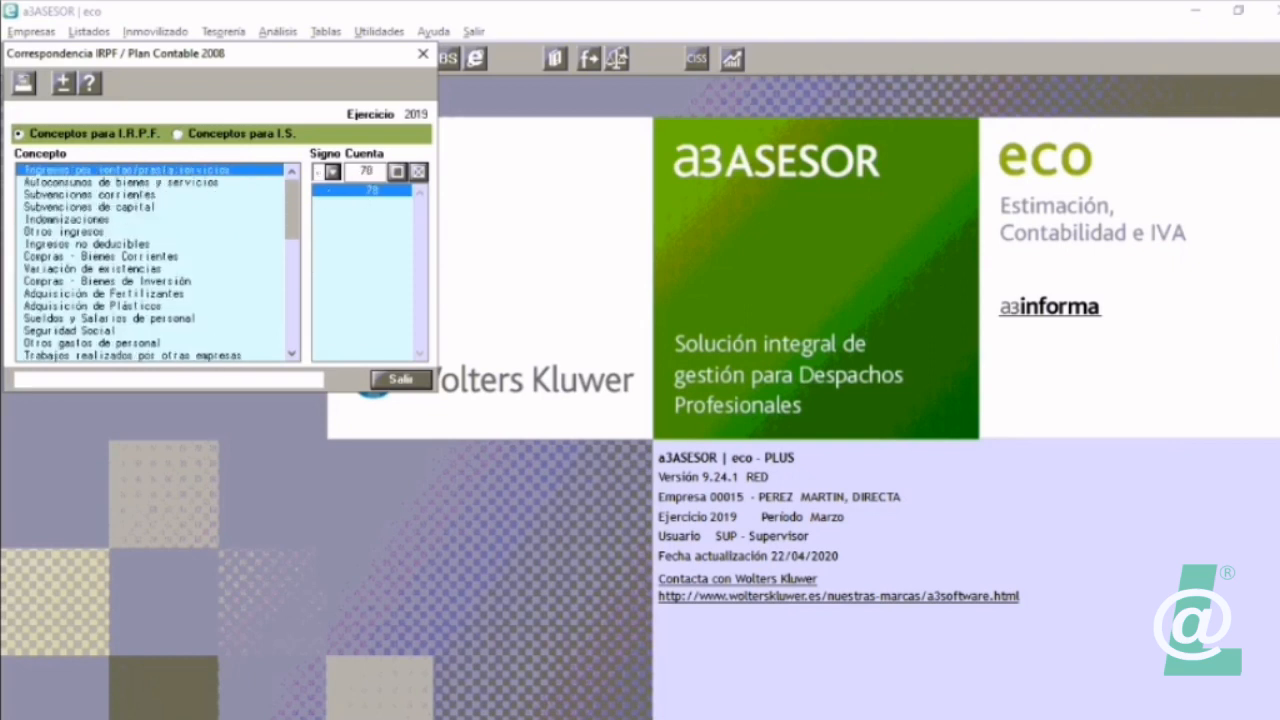
# Step: Examine the account assignments of the 2019 IRPF concepts from the income concepts through to Retenciones Practicadas 115-Especies
pyautogui.press('Down')
pyautogui.press('Down')
pyautogui.press('Down')
pyautogui.press('Down')
pyautogui.press('Down')
pyautogui.press('Down')
pyautogui.press('Down')
pyautogui.press('Down')
pyautogui.press('Down')
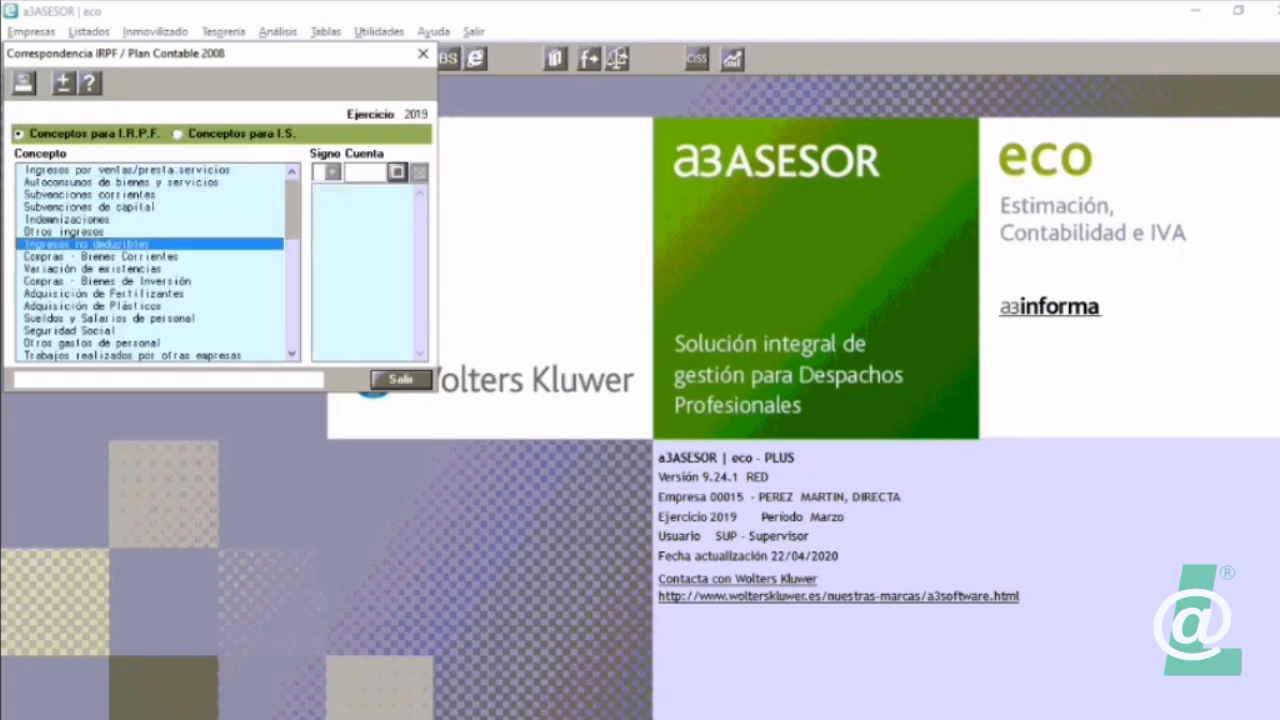
pyautogui.press('Down')
pyautogui.press('Down')
pyautogui.press('Down')
pyautogui.press('Down')
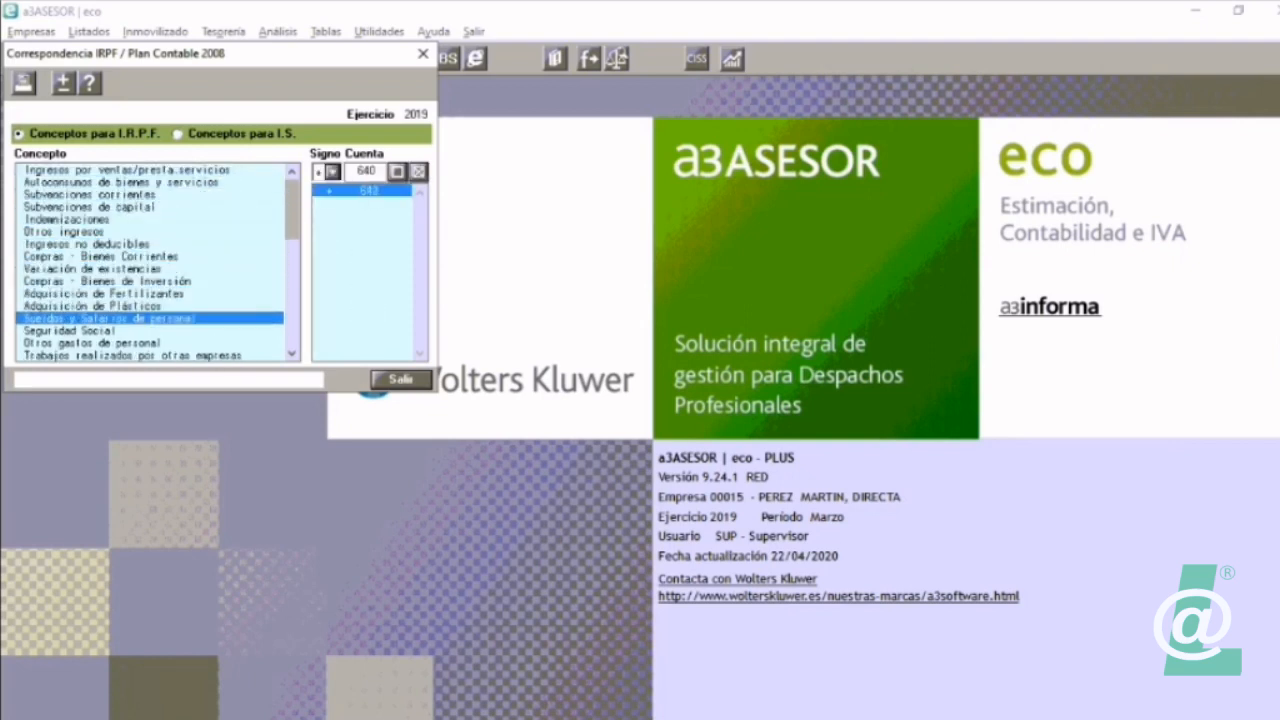
pyautogui.press('Down')
pyautogui.press('Down')
pyautogui.press('Down')
pyautogui.press('Down')
pyautogui.press('Down')
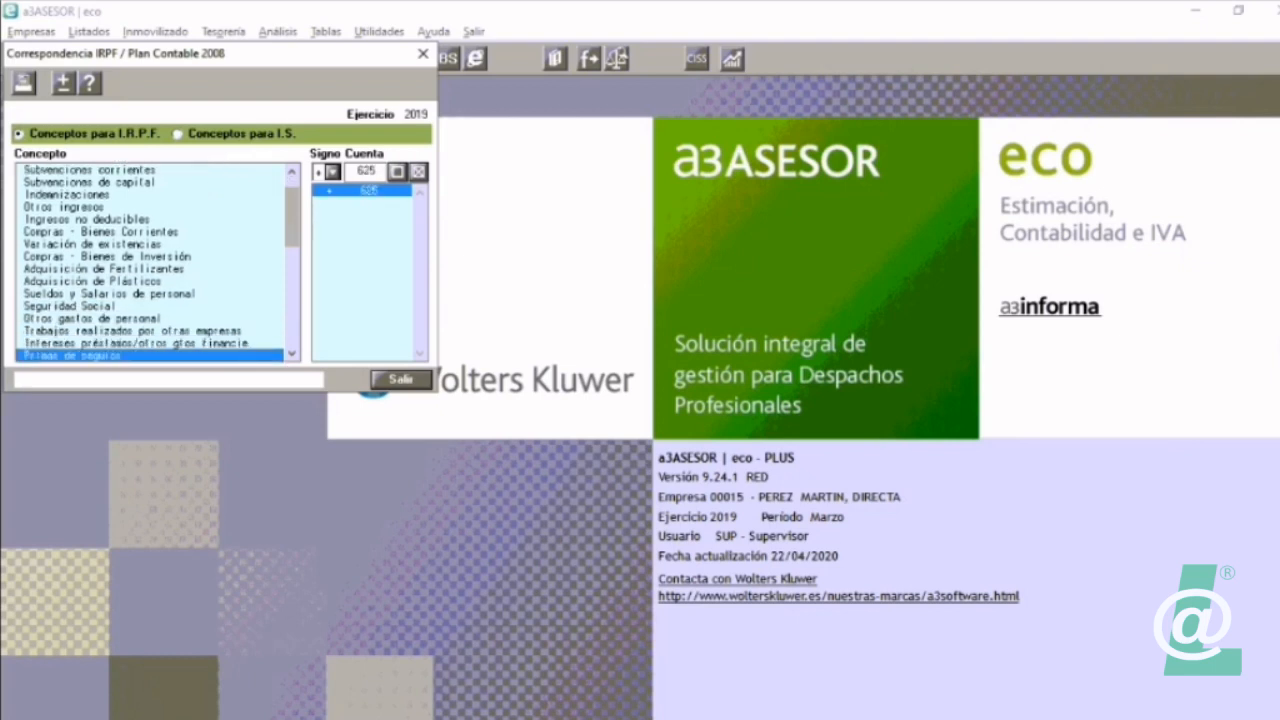
pyautogui.press('Down')
pyautogui.press('Down')
pyautogui.press('Down')
pyautogui.press('Down')
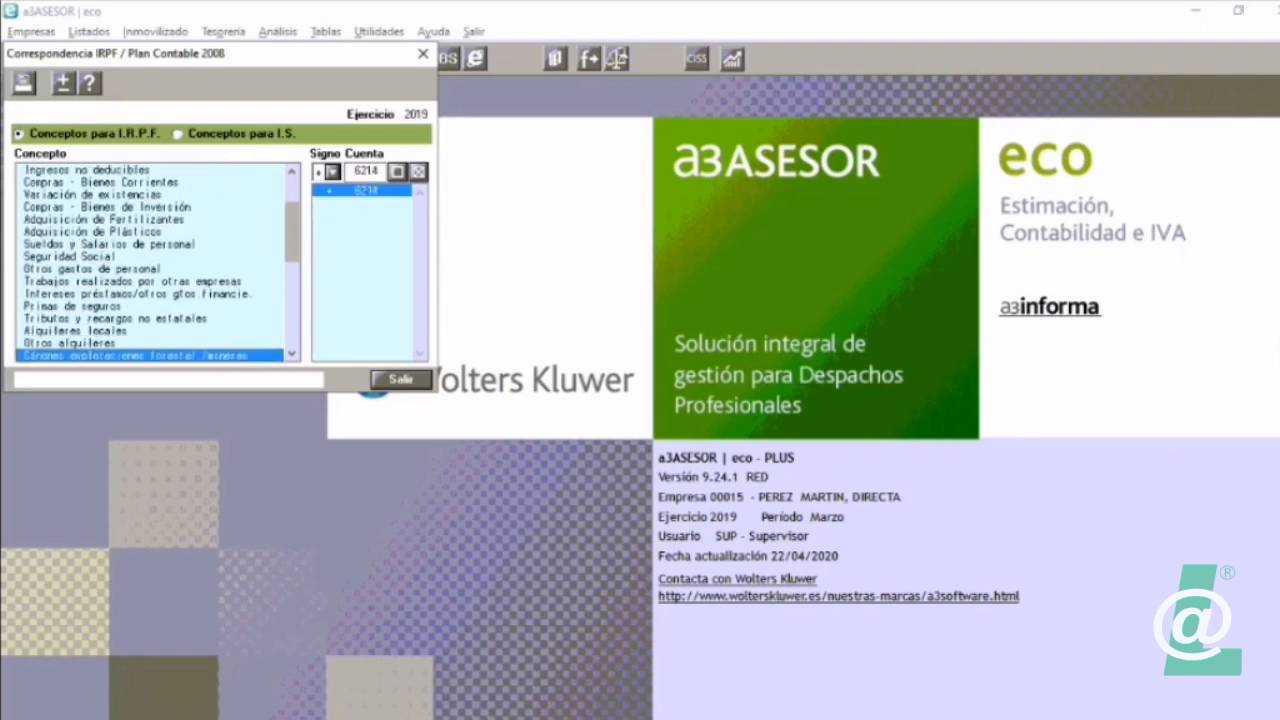
pyautogui.press('Down')
pyautogui.press('Down')
pyautogui.press('Down')
pyautogui.press('Down')
pyautogui.press('Down')
pyautogui.press('Down')
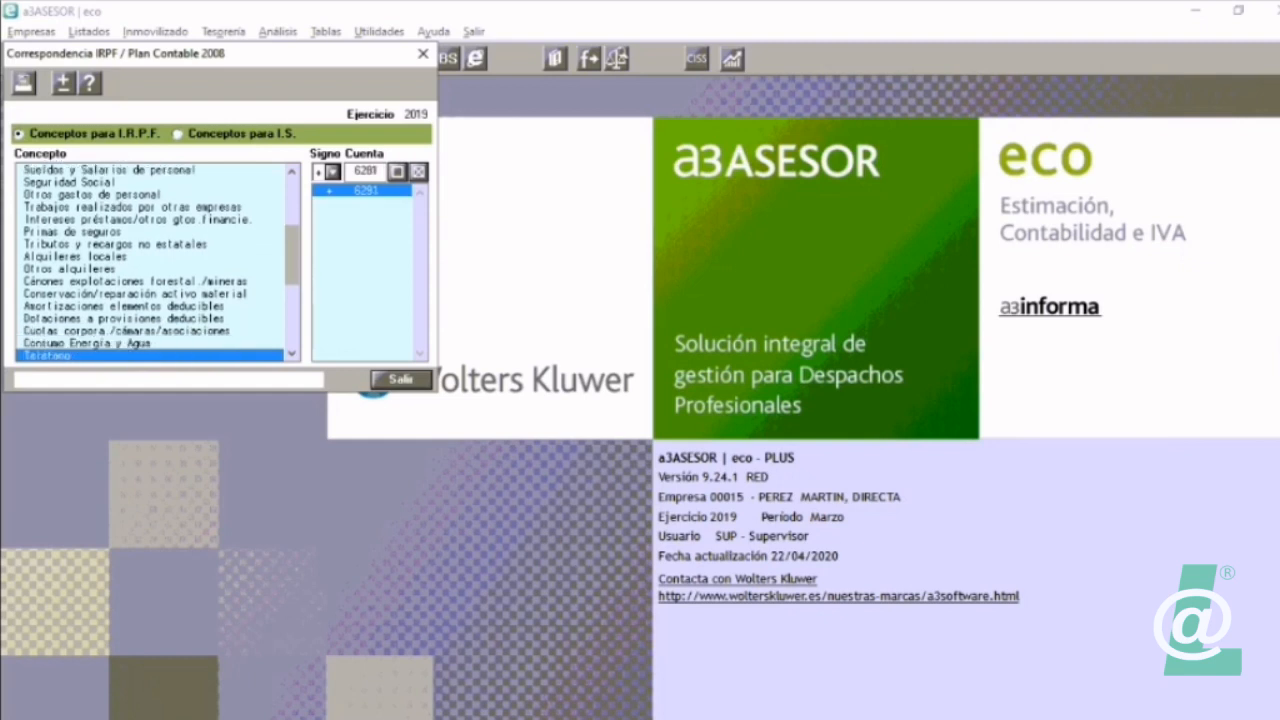
pyautogui.press('Down')
pyautogui.press('Down')
pyautogui.press('Down')
pyautogui.press('Down')
pyautogui.press('Down')
pyautogui.press('Down')
pyautogui.press('Down')
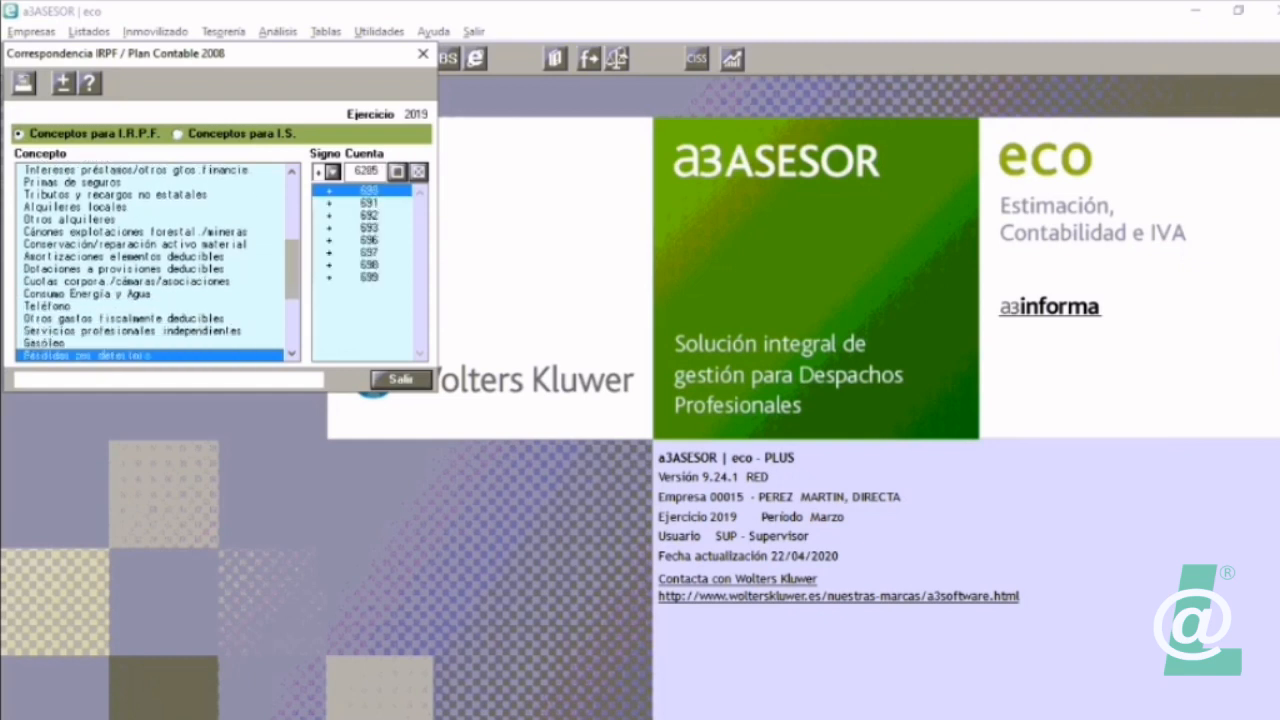
pyautogui.press('Down')
pyautogui.press('Down')
pyautogui.press('Down')
pyautogui.press('Down')
pyautogui.press('Down')
pyautogui.press('Down')
pyautogui.press('Down')
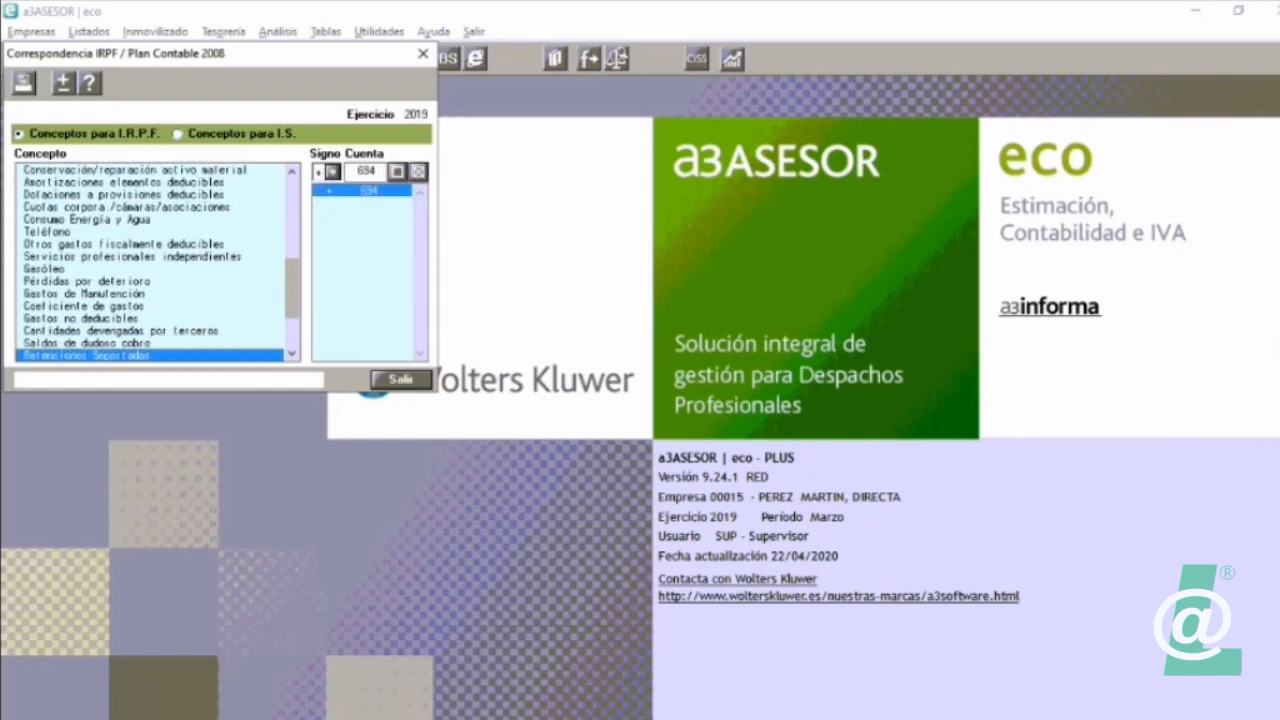
pyautogui.press('Down')
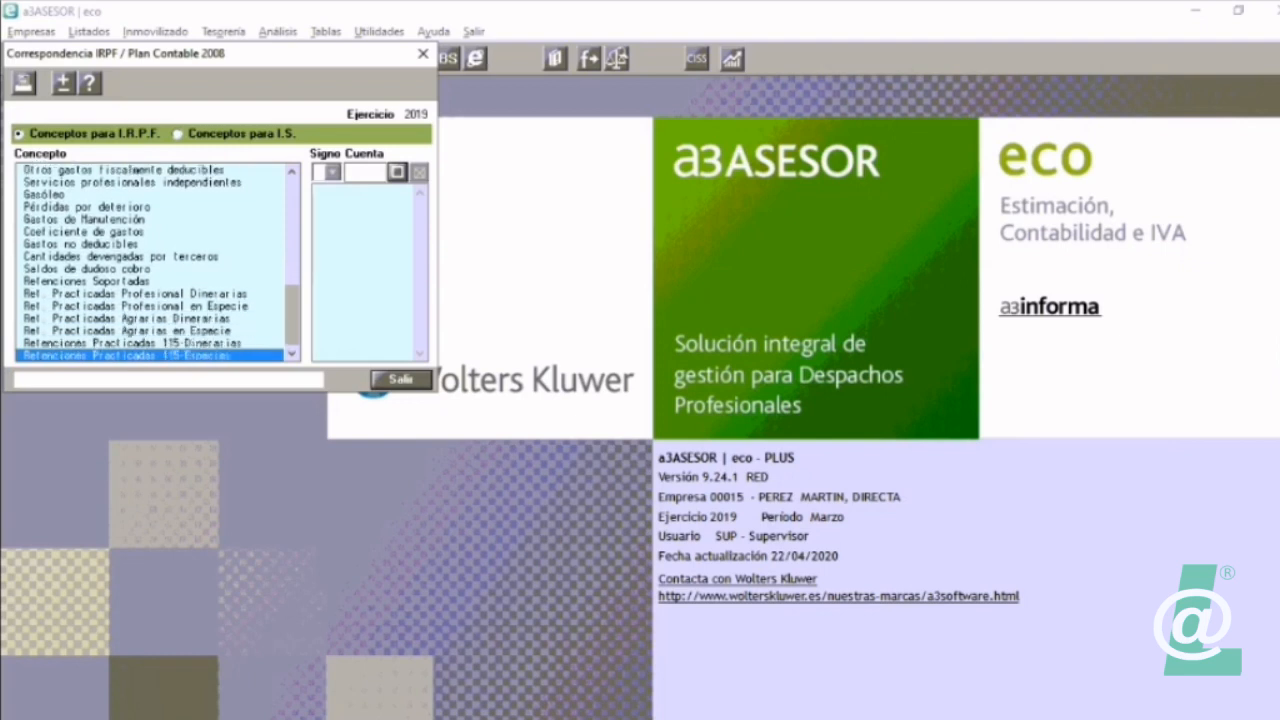
# Step: Recheck the accounts assigned to Amortizaciones elementos deducibles, Otros gastos de personal and Alquileres locales
pyautogui.press('Up')
pyautogui.press('Up')
pyautogui.press('Up')
pyautogui.press('Up')
pyautogui.press('Up')
pyautogui.press('Up')
pyautogui.press('Up')
pyautogui.press('Up')
pyautogui.press('Up')
pyautogui.press('Up')
pyautogui.press('Up')
pyautogui.press('Up')
pyautogui.press('Up')
pyautogui.press('Up')
pyautogui.press('Up')
pyautogui.press('Up')
pyautogui.press('Up')
pyautogui.press('Up')
pyautogui.press('Up')
pyautogui.press('Up')
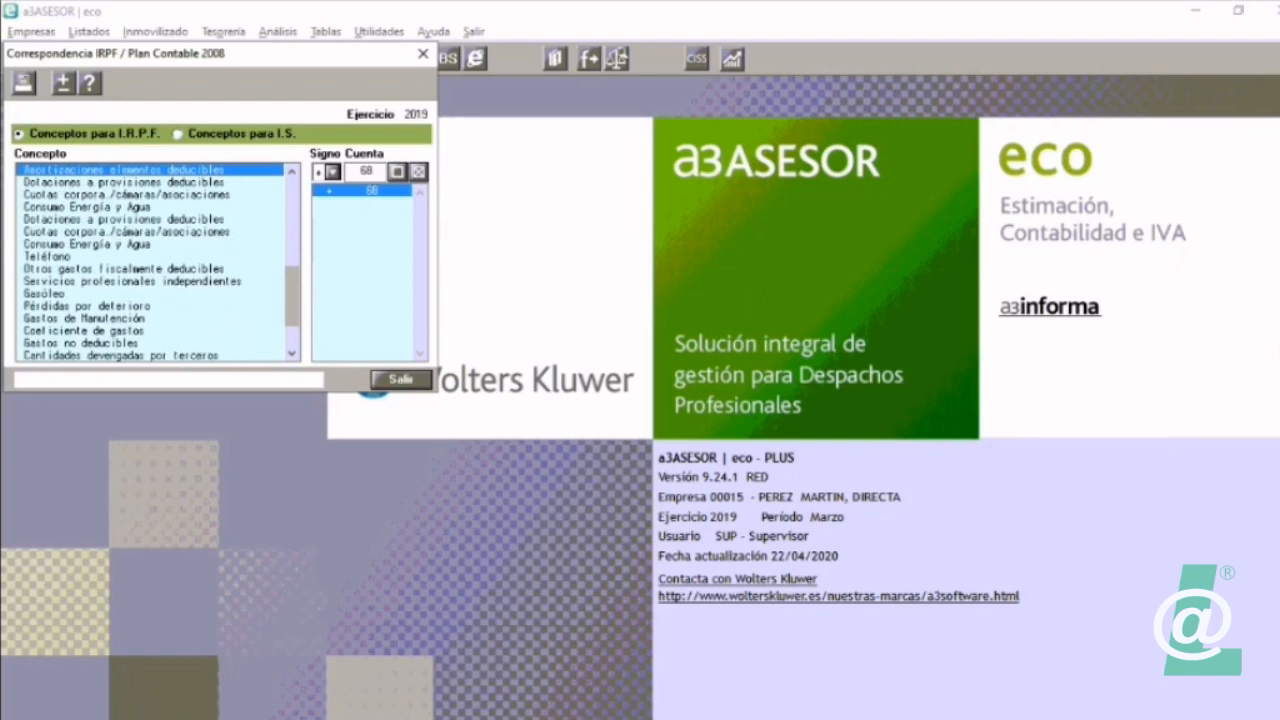
pyautogui.press('Up')
pyautogui.press('Up')
pyautogui.press('Up')
pyautogui.press('Down')
pyautogui.press('Down')
pyautogui.press('Down')
pyautogui.press('Down')
pyautogui.press('Down')
pyautogui.press('Down')
pyautogui.press('Down')
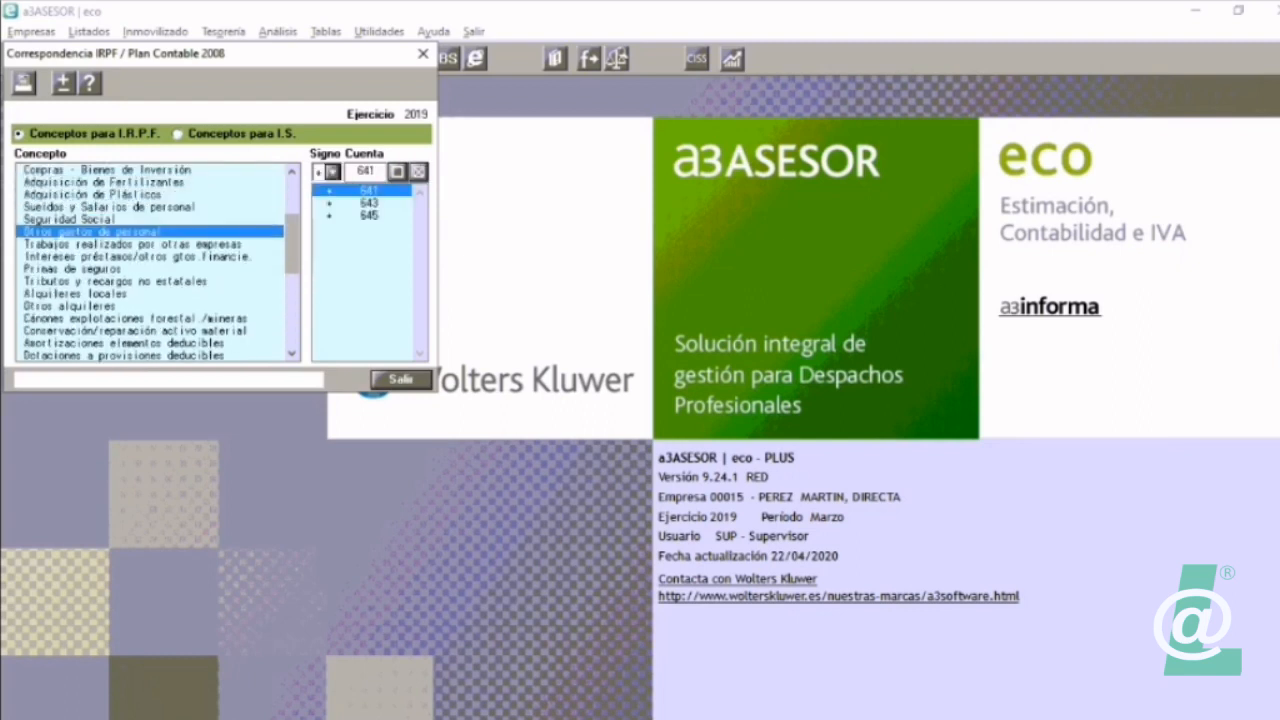
pyautogui.press('Down')
pyautogui.press('Down')
pyautogui.press('Down')
pyautogui.press('Down')
pyautogui.press('Up')
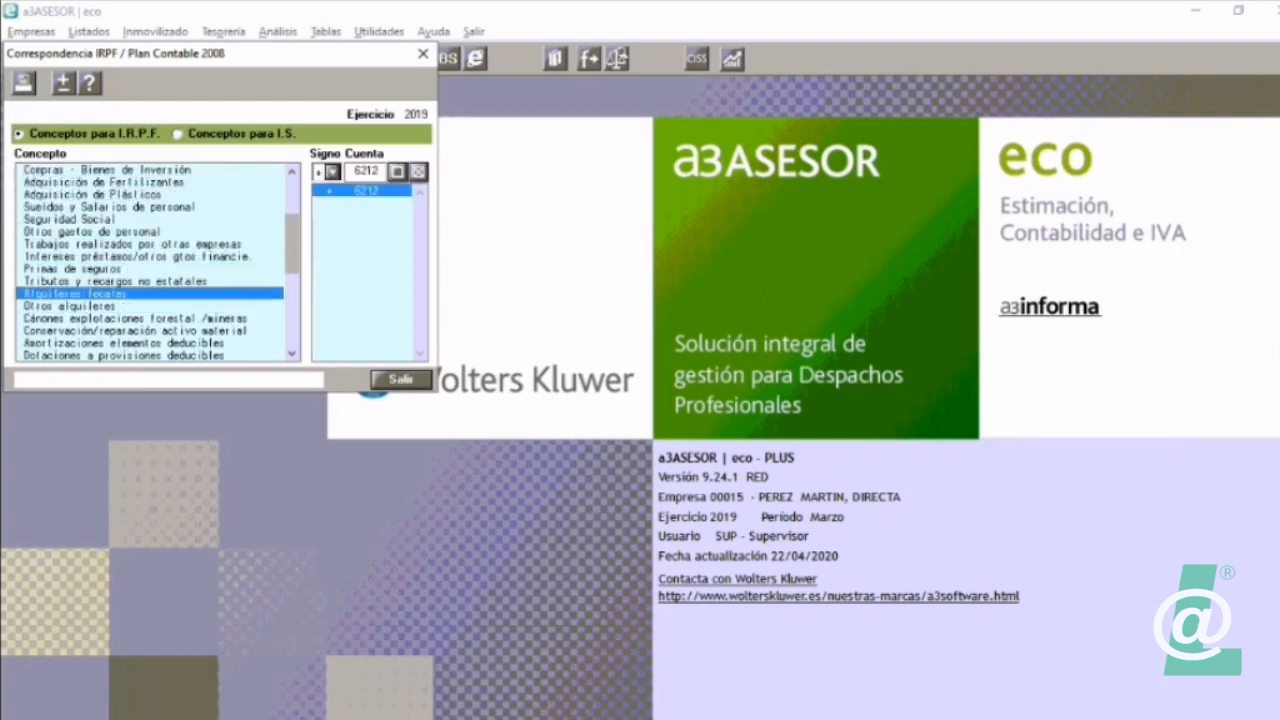
pyautogui.press('Down')
# Step: Add account 649 with a positive sign to the Seguridad Social concept for 2019
pyautogui.press('Up')
pyautogui.press('Up')
pyautogui.press('Up')
pyautogui.press('Up')
pyautogui.press('Up')
pyautogui.press('Up')
pyautogui.press('Up')
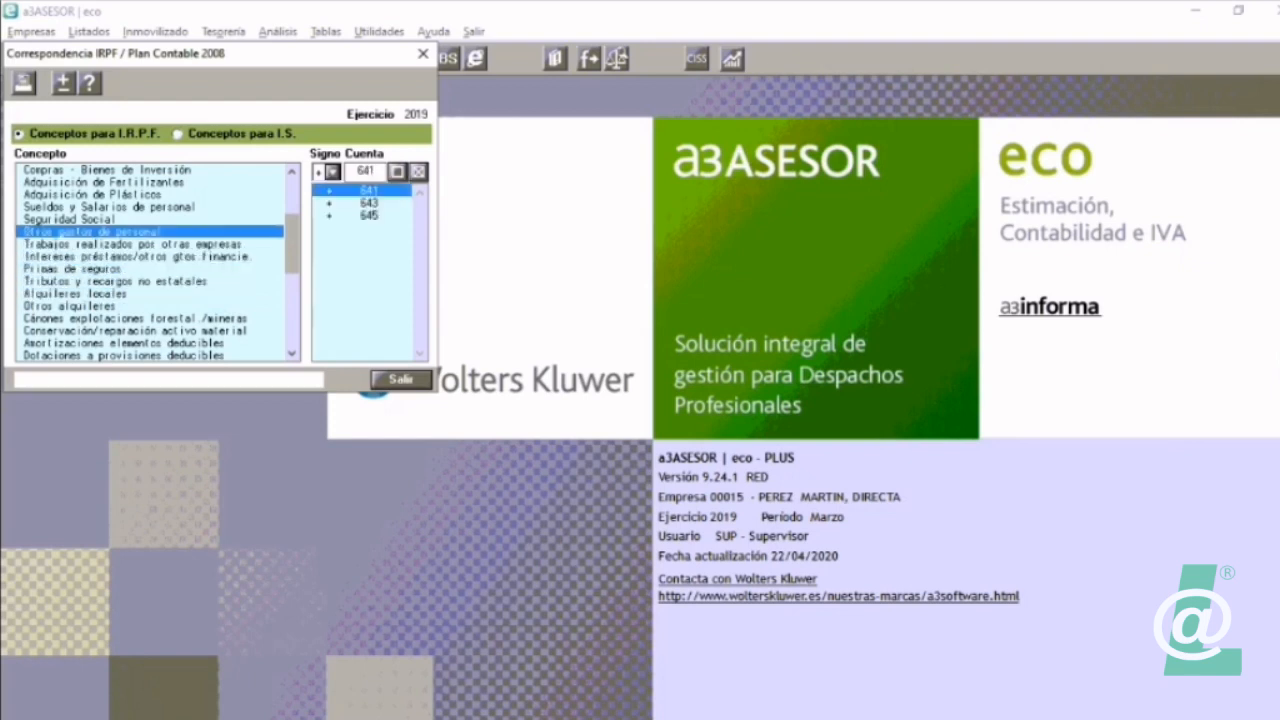
pyautogui.press('Return')
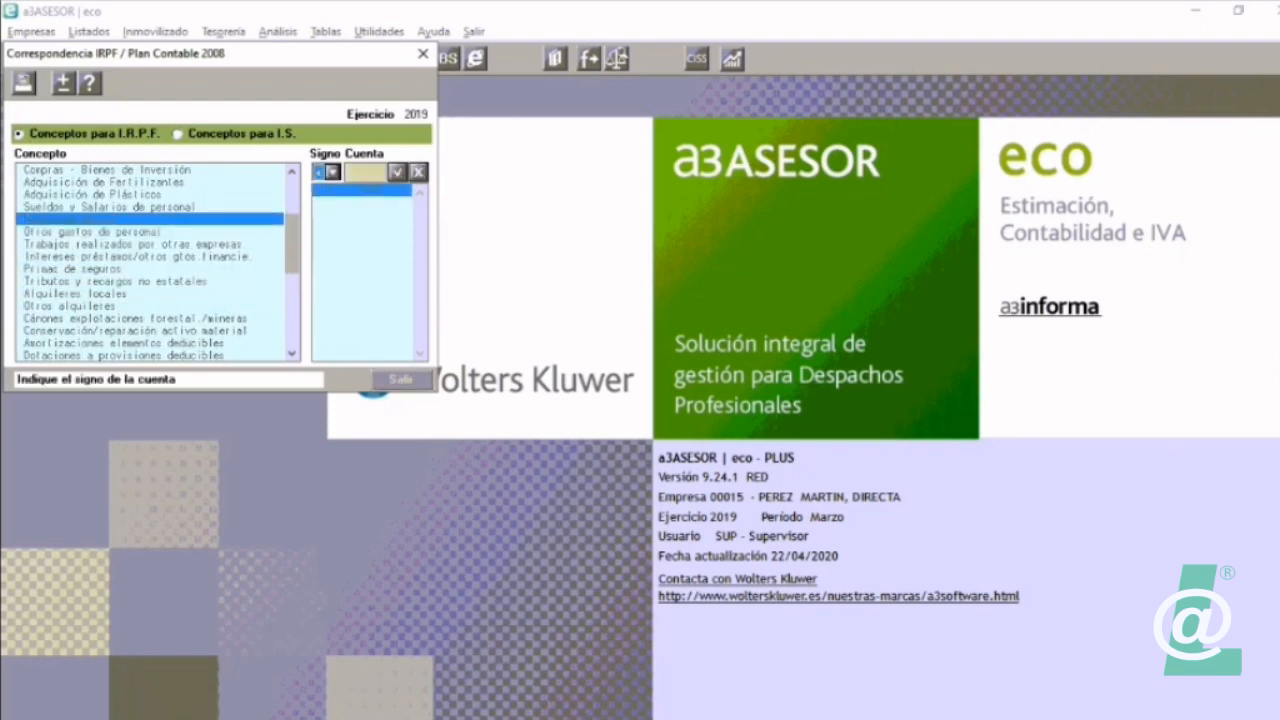
pyautogui.press('Return')
pyautogui.write('649')
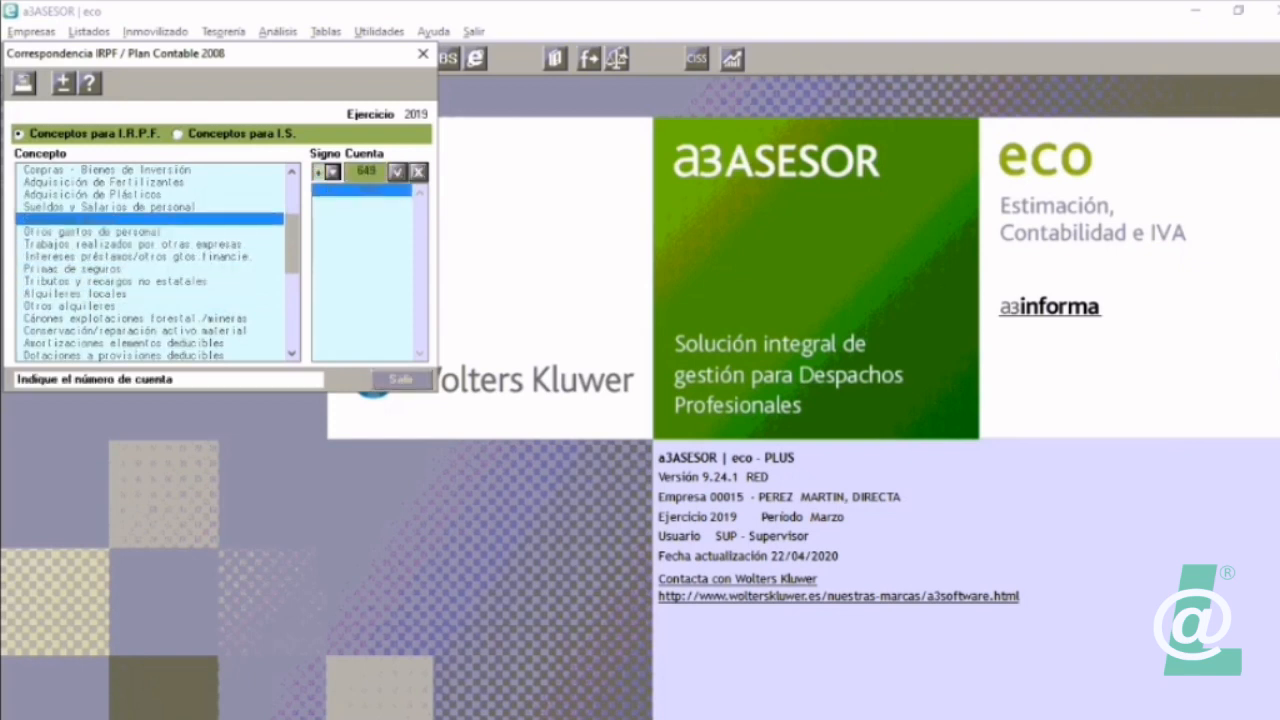
pyautogui.press('Return')
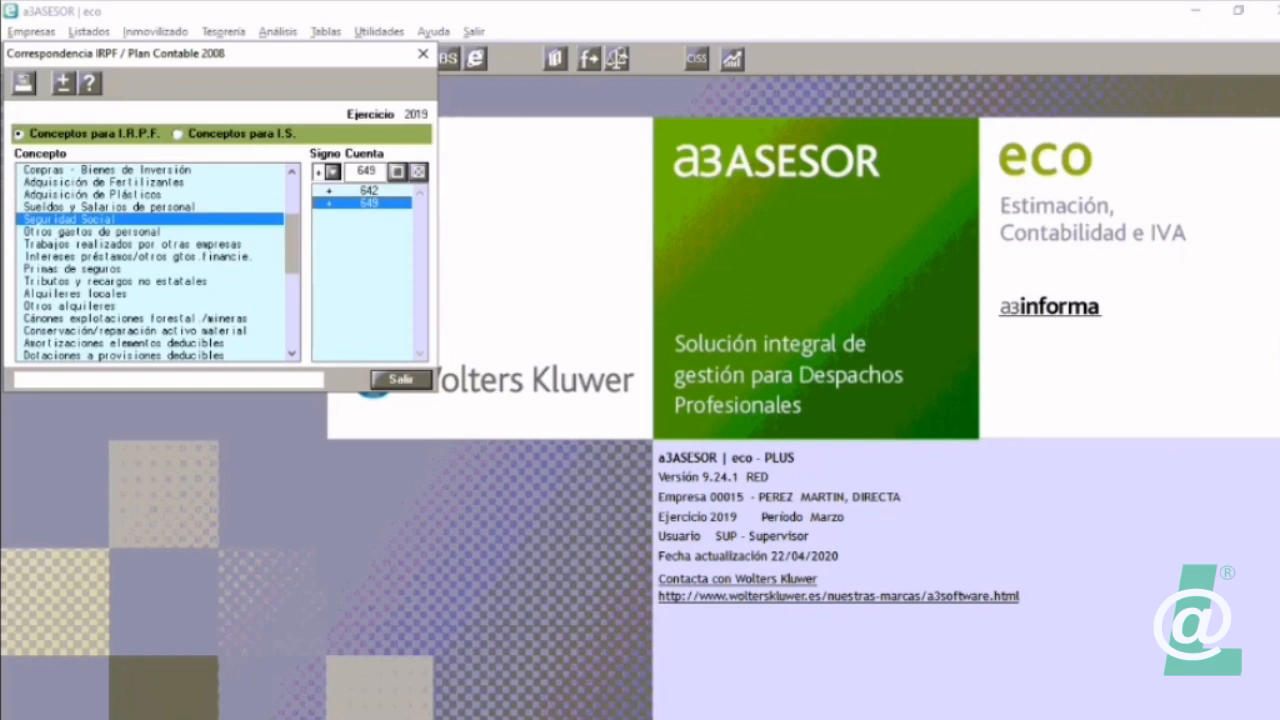
# Step: Leave the 2019 correspondence table, select the company's 2020 fiscal year, and open its concepts to chart of accounts table
pyautogui.press('Escape')
pyautogui.click(19, 59)
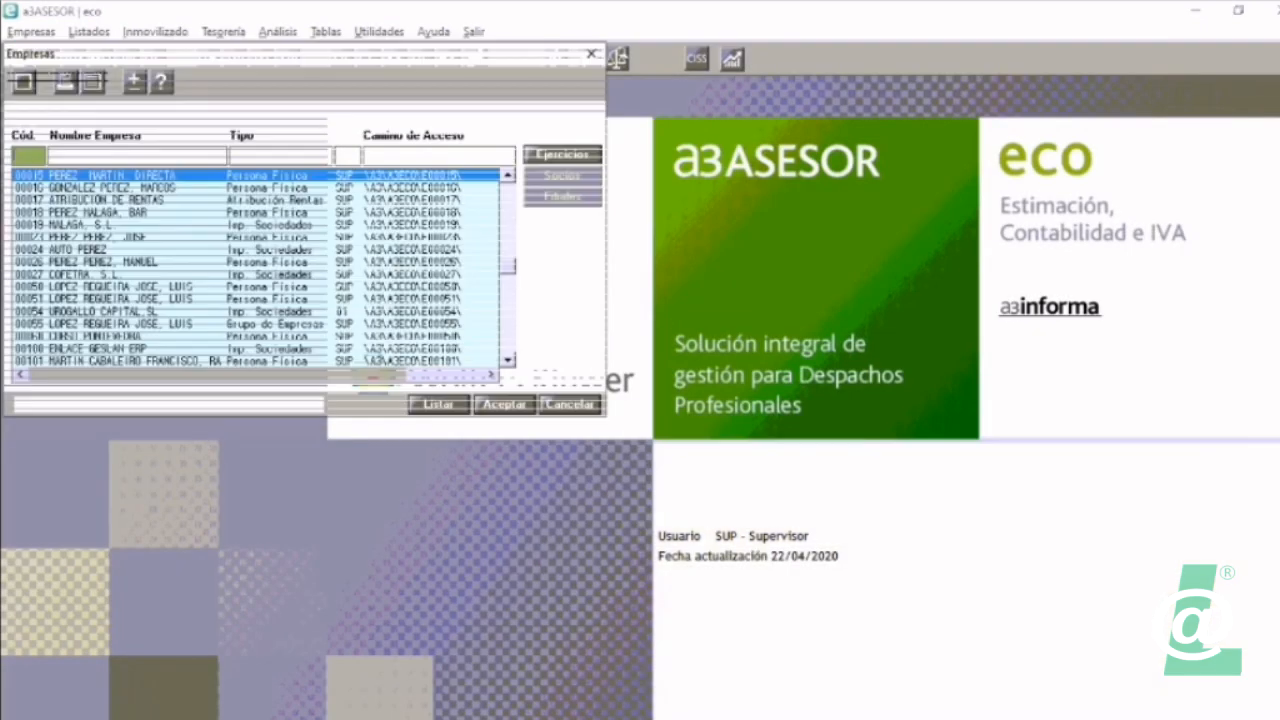
pyautogui.click(562, 155)
pyautogui.doubleClick(170, 118)
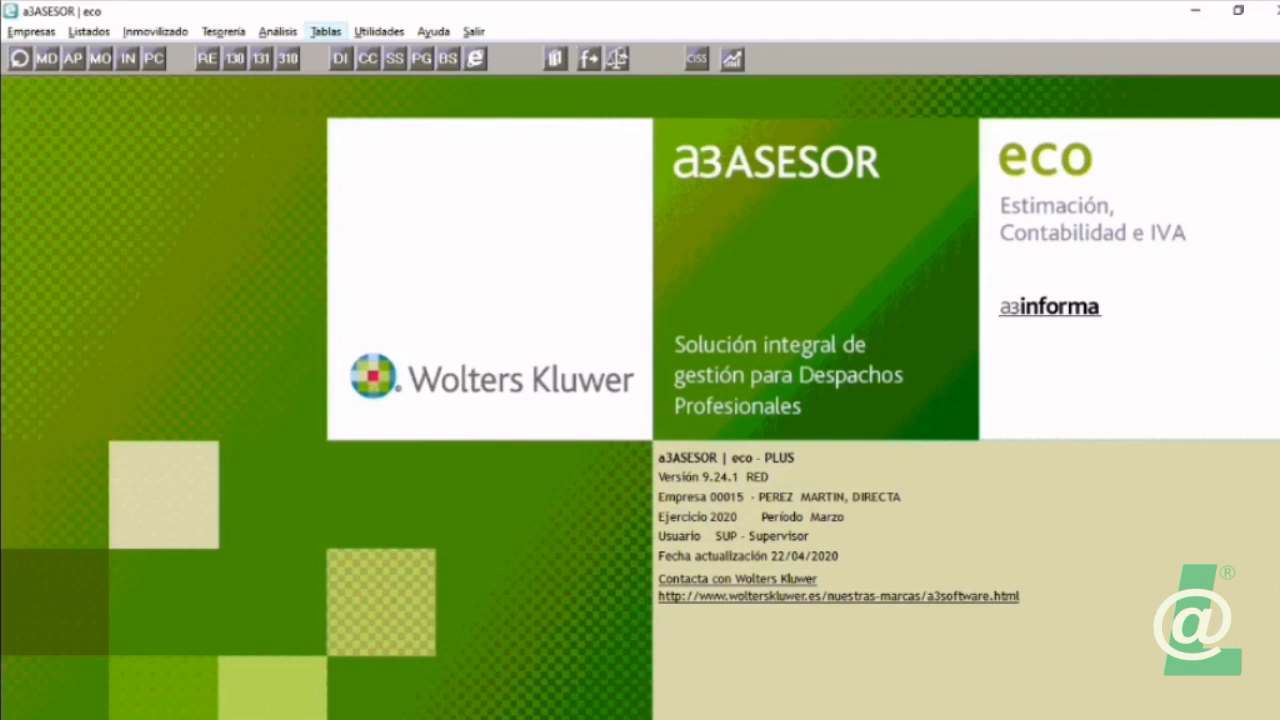
pyautogui.click(325, 31)
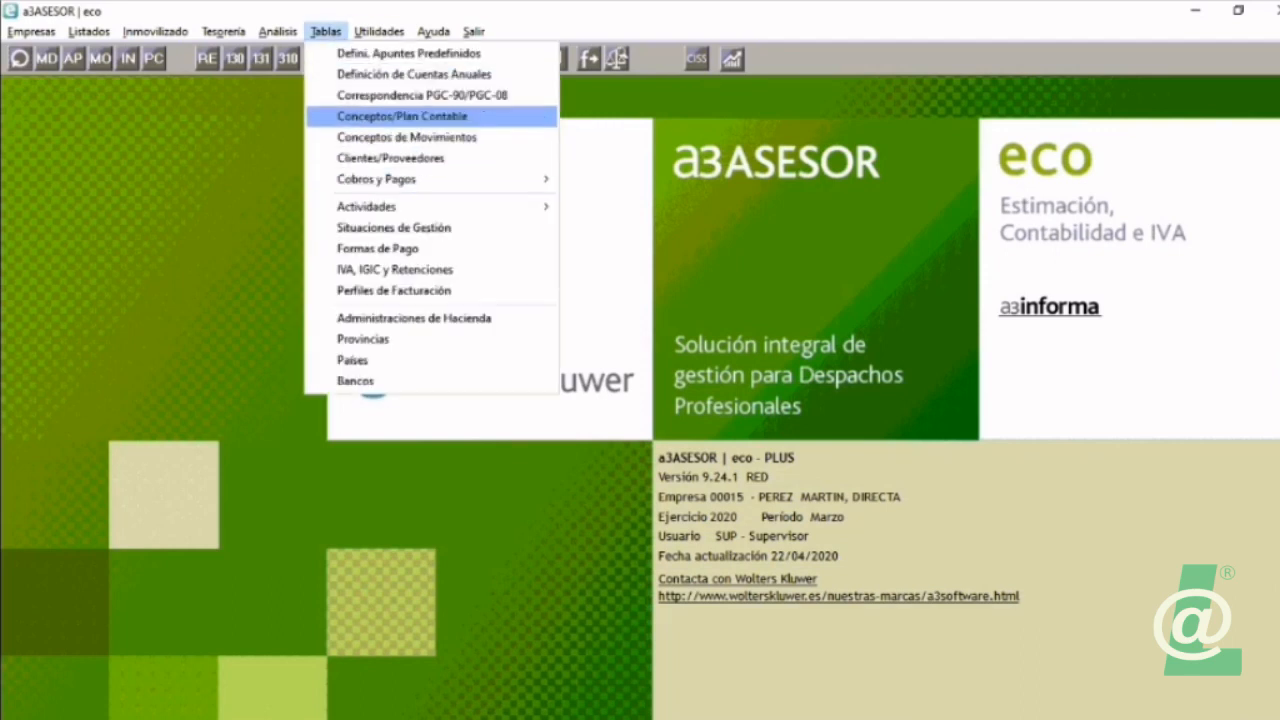
pyautogui.click(401, 116)
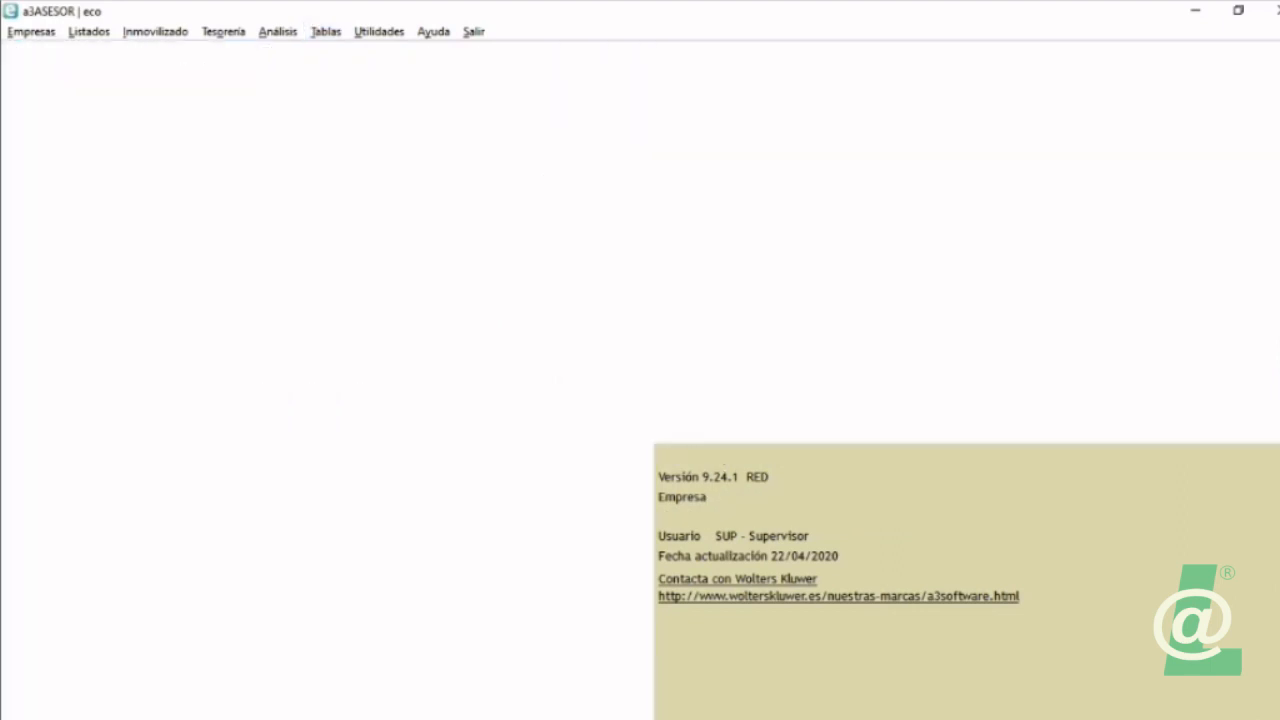
# Step: Inspect the account assigned to Dietas y asignaciones in the 2020 IRPF concepts, and close the correspondence table
pyautogui.click(120, 244)
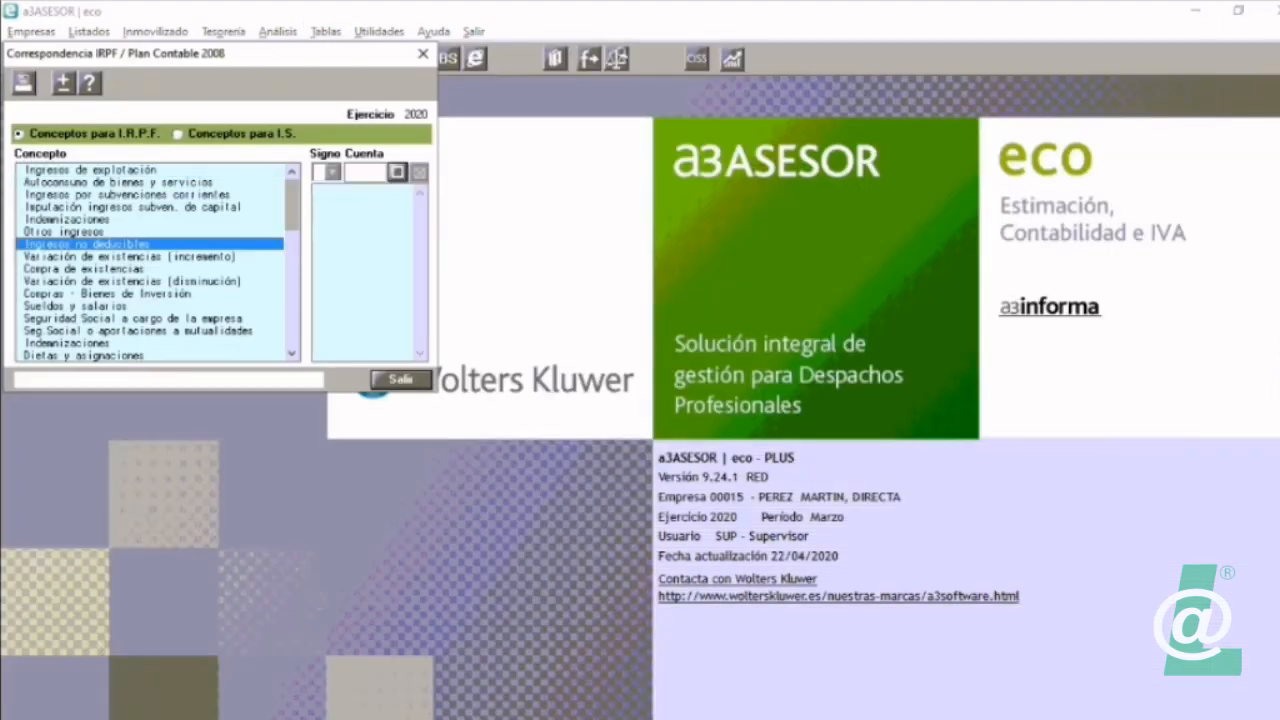
pyautogui.press('Down')
pyautogui.press('Down')
pyautogui.press('Down')
pyautogui.press('Down')
pyautogui.press('Down')
pyautogui.press('Down')
pyautogui.press('Down')
pyautogui.press('Down')
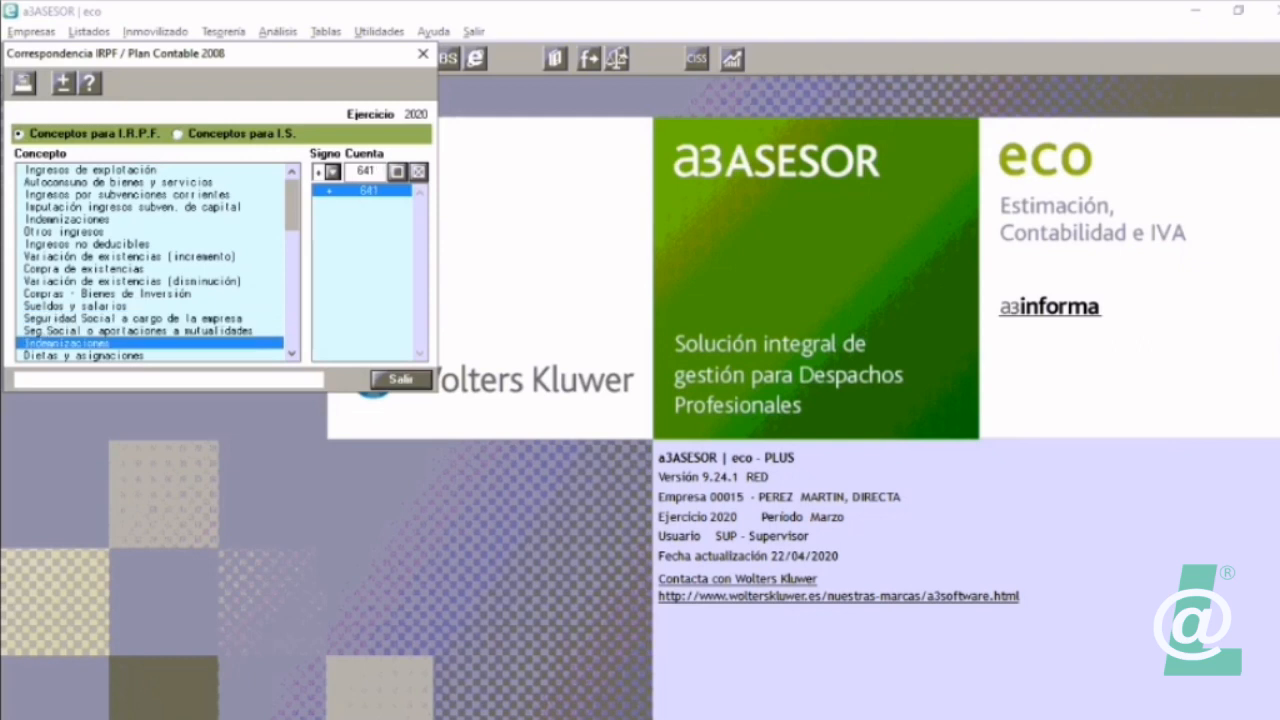
pyautogui.press('Down')
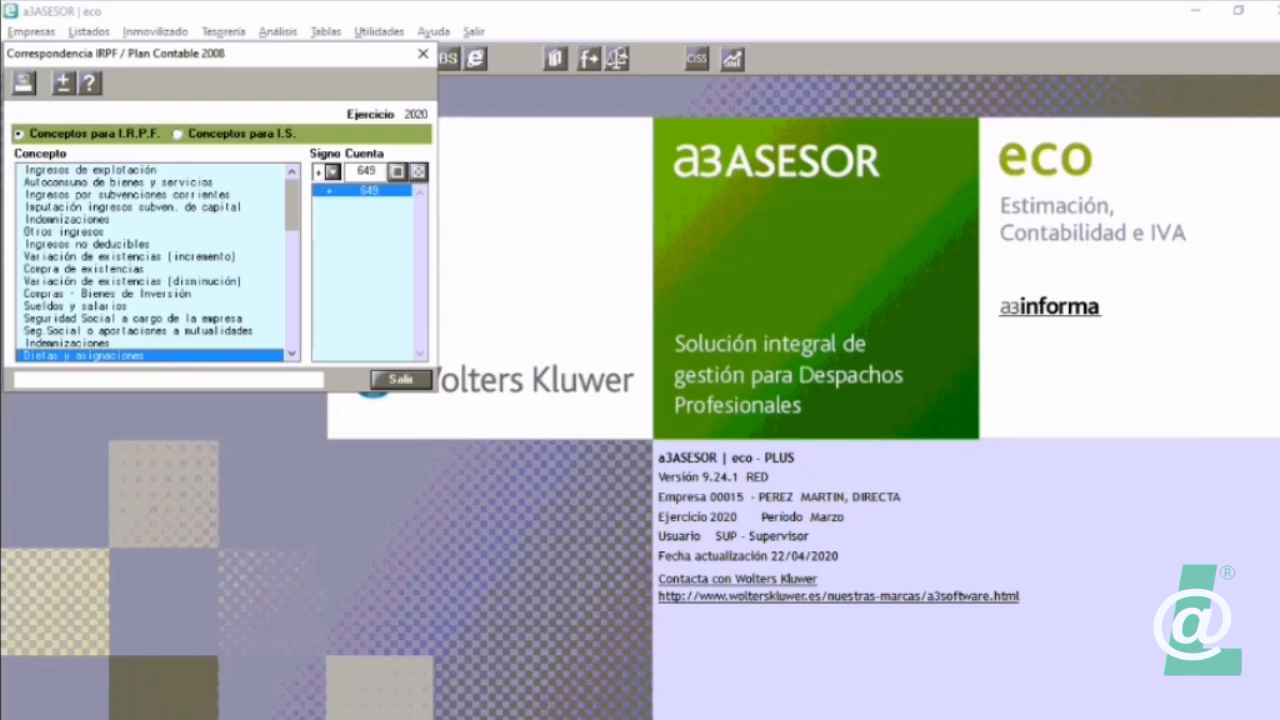
pyautogui.press('Return')
pyautogui.press('Return')
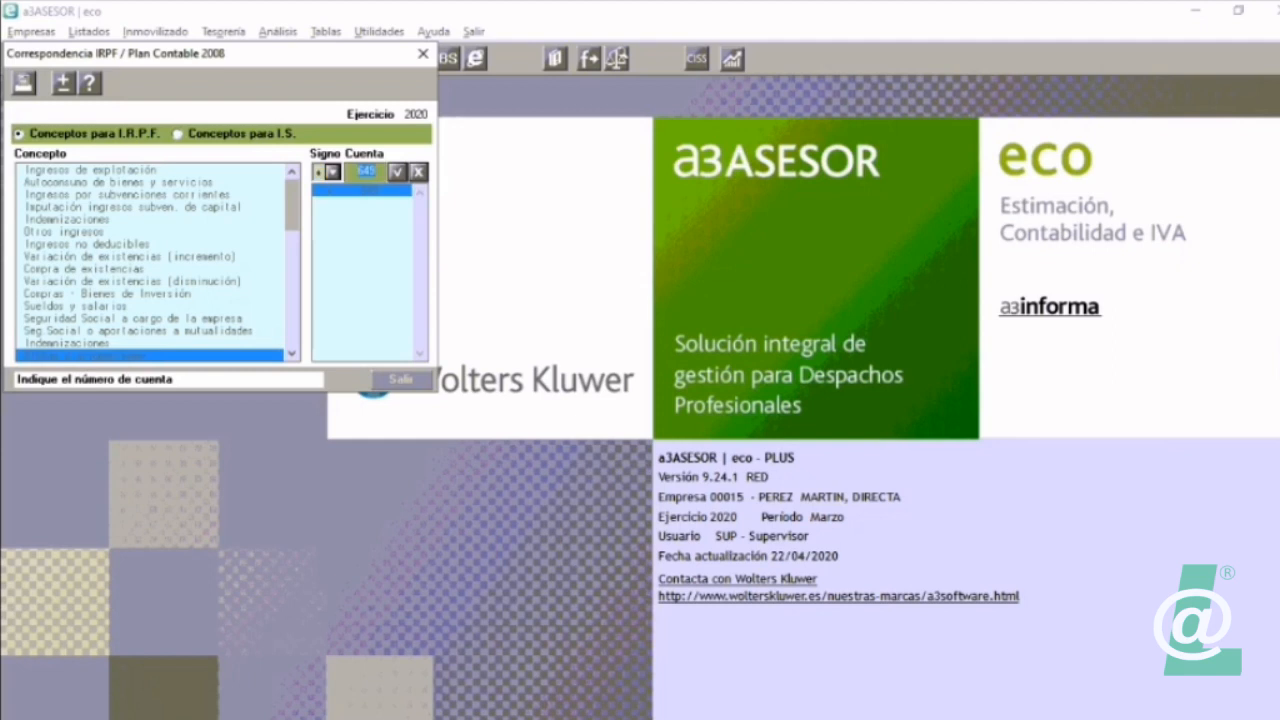
pyautogui.press('Return')
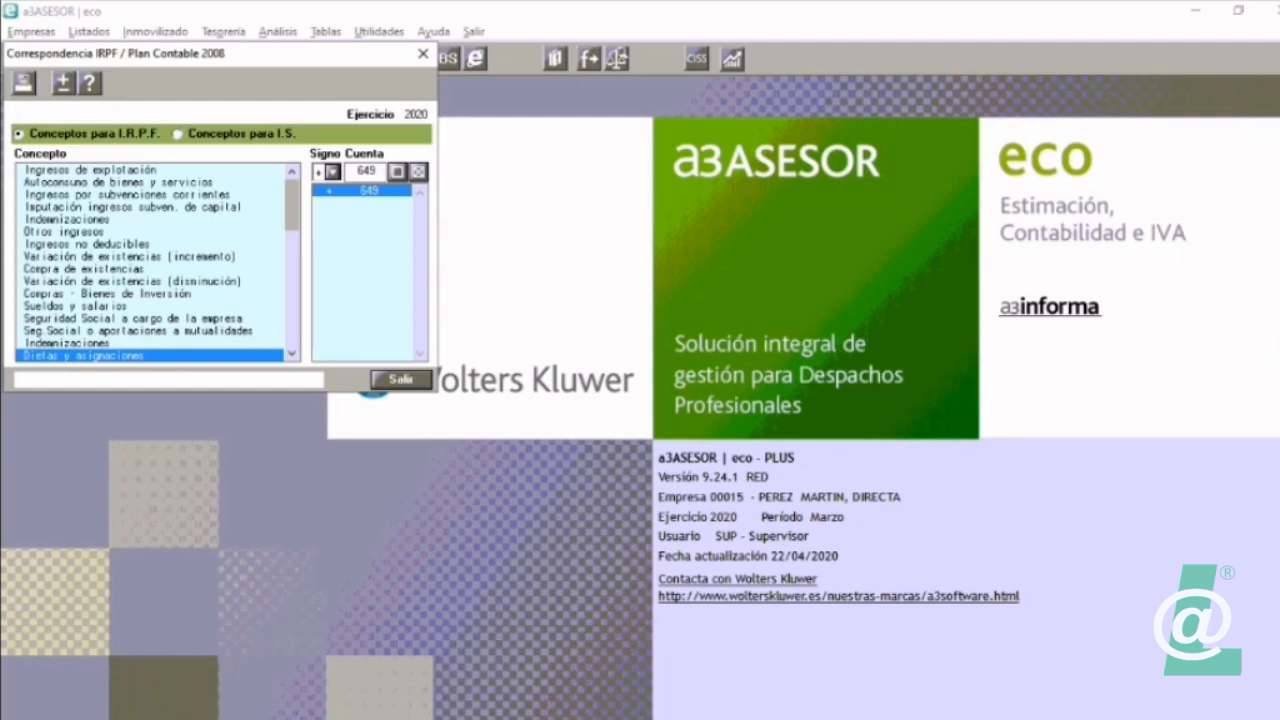
pyautogui.press('Escape')
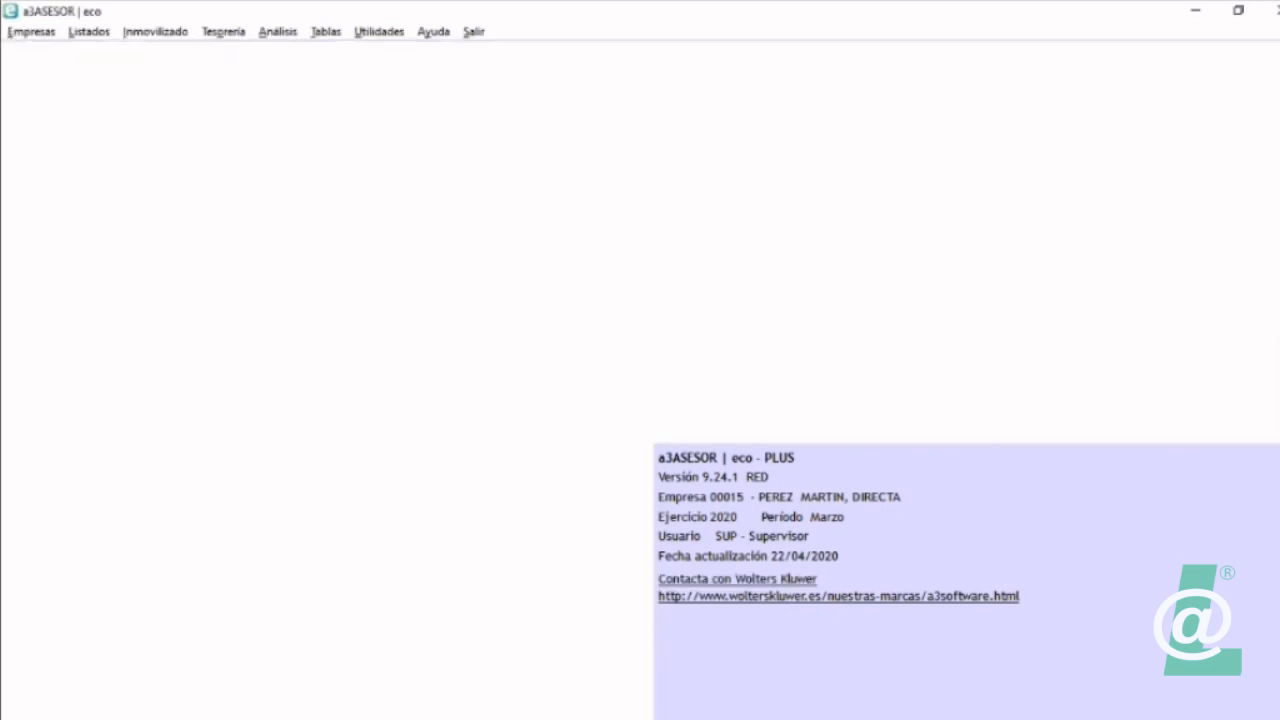
# Step: Switch to a3ASESOR ren, clear Otros gastos de personal, enter 15000 in Dietas y asignaciones viajes personal empleado, and close the expense breakdown
pyautogui.hotkey('alt', 'Tab')
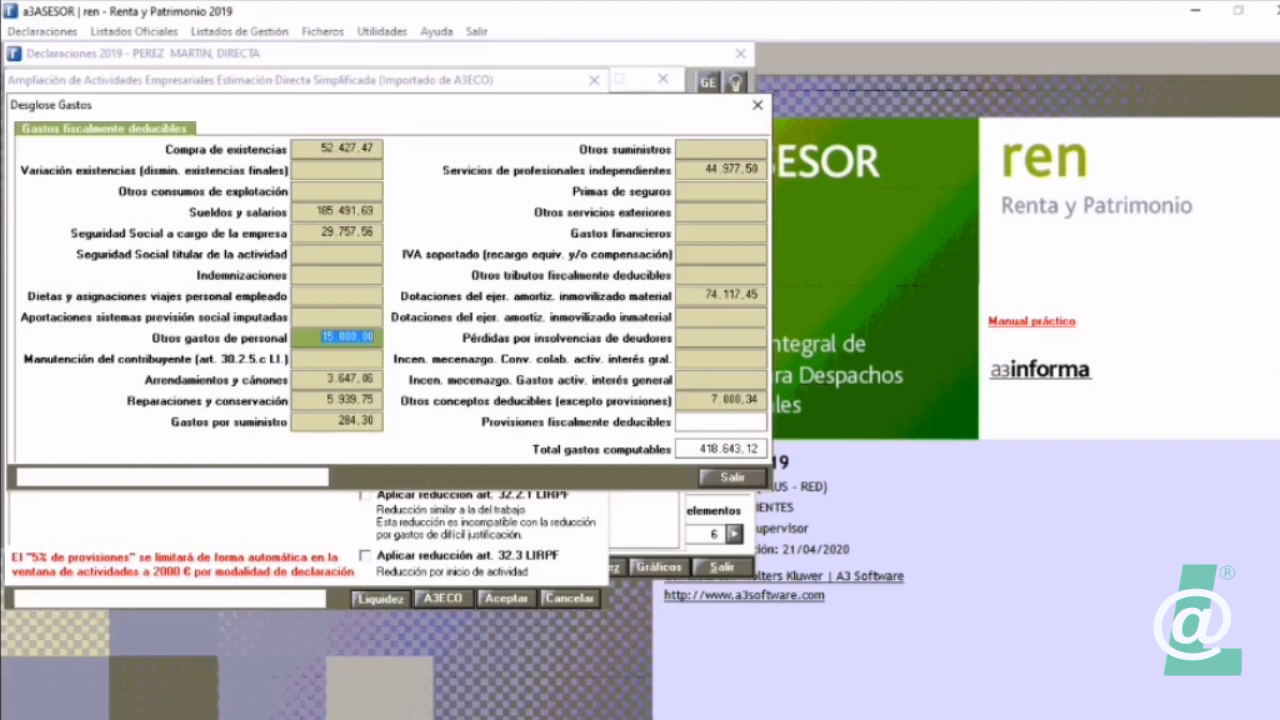
pyautogui.press('Delete')
pyautogui.click(337, 296)
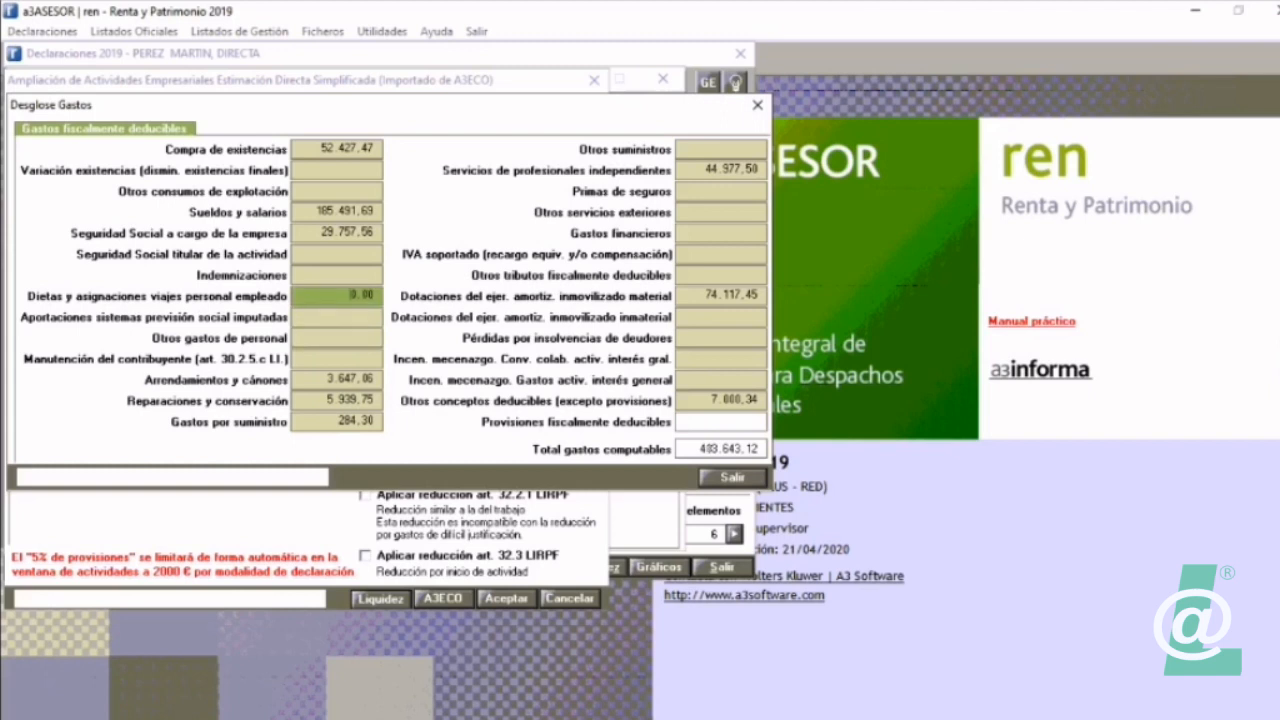
pyautogui.write('15000')
pyautogui.click(733, 478)
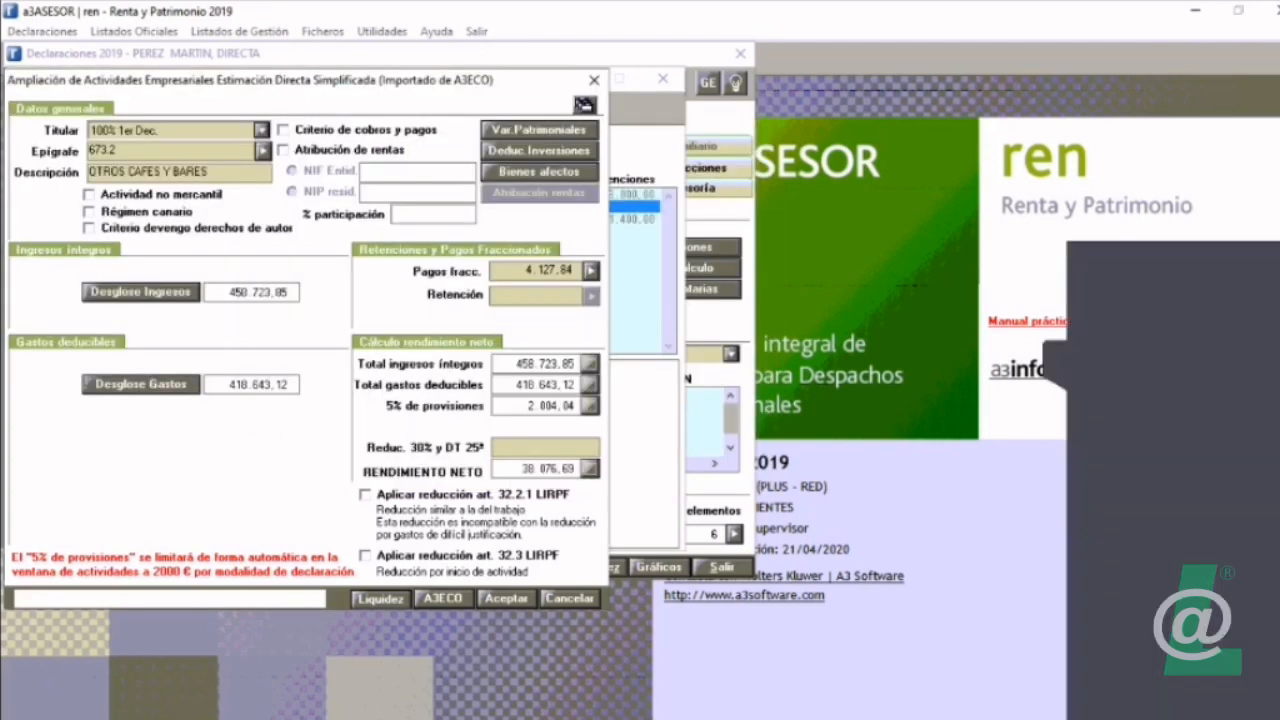
# Step: Open the patrimonial variations of the activity OTROS CAFES Y BARES
pyautogui.press('super')
pyautogui.press('super')
pyautogui.click(540, 130)
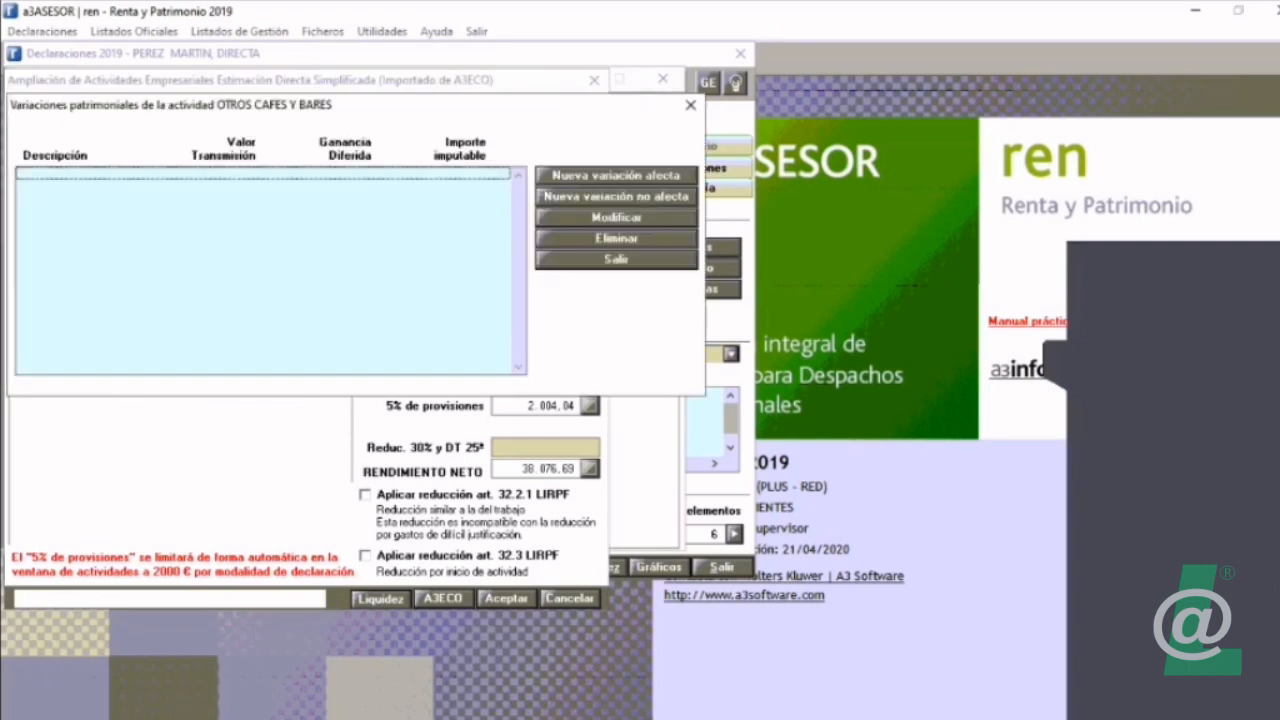
# Step: Inspect the form for a new affected patrimonial variation, and return to the activity's main form without adding one
pyautogui.click(616, 175)
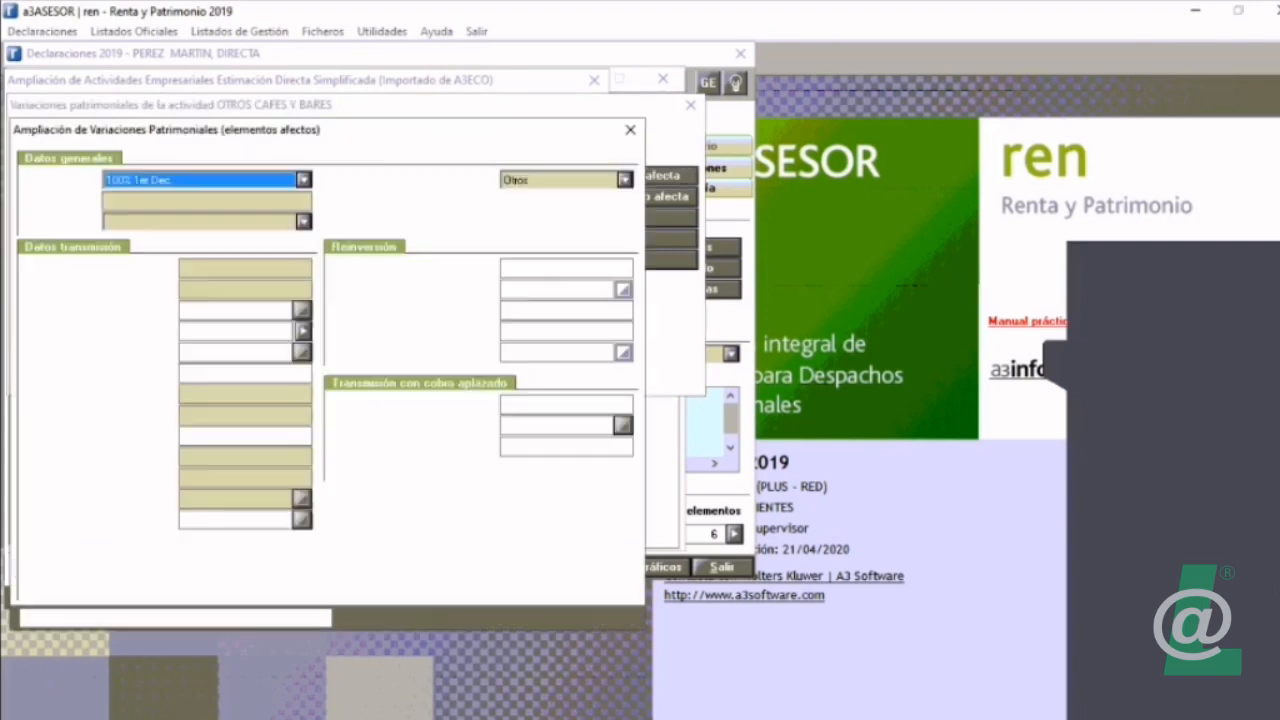
pyautogui.press('Escape')
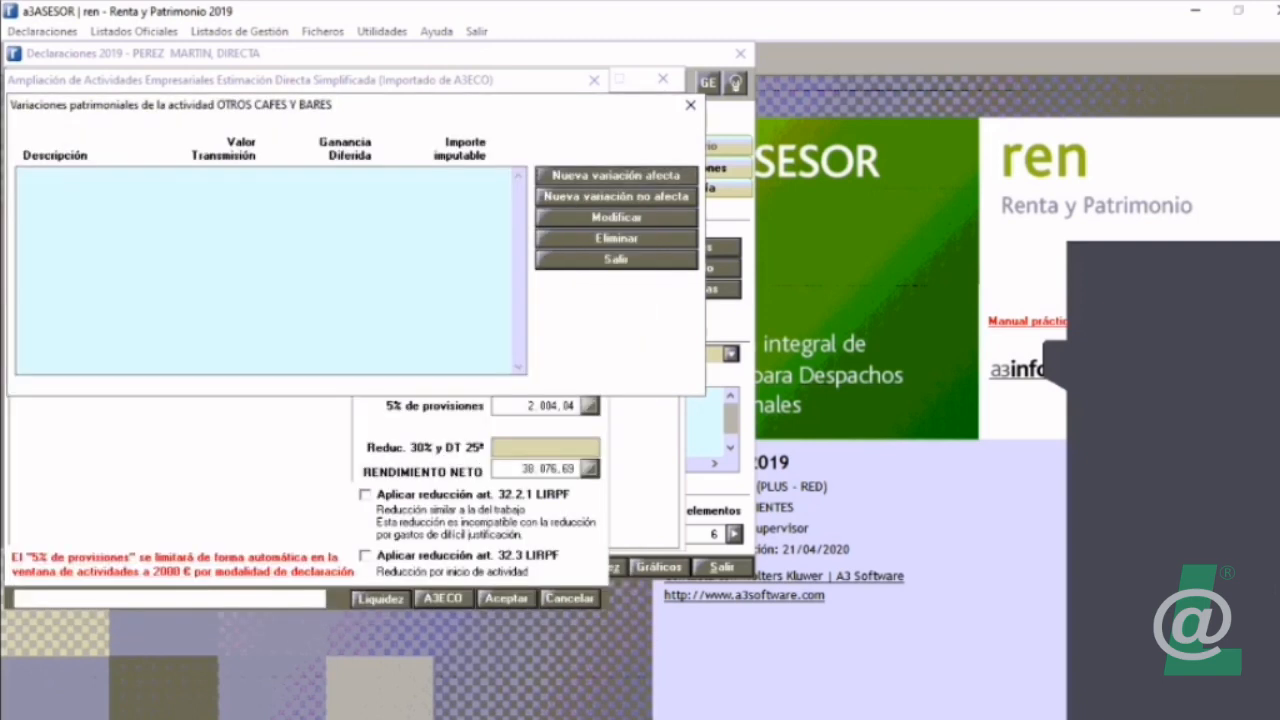
pyautogui.press('Escape')
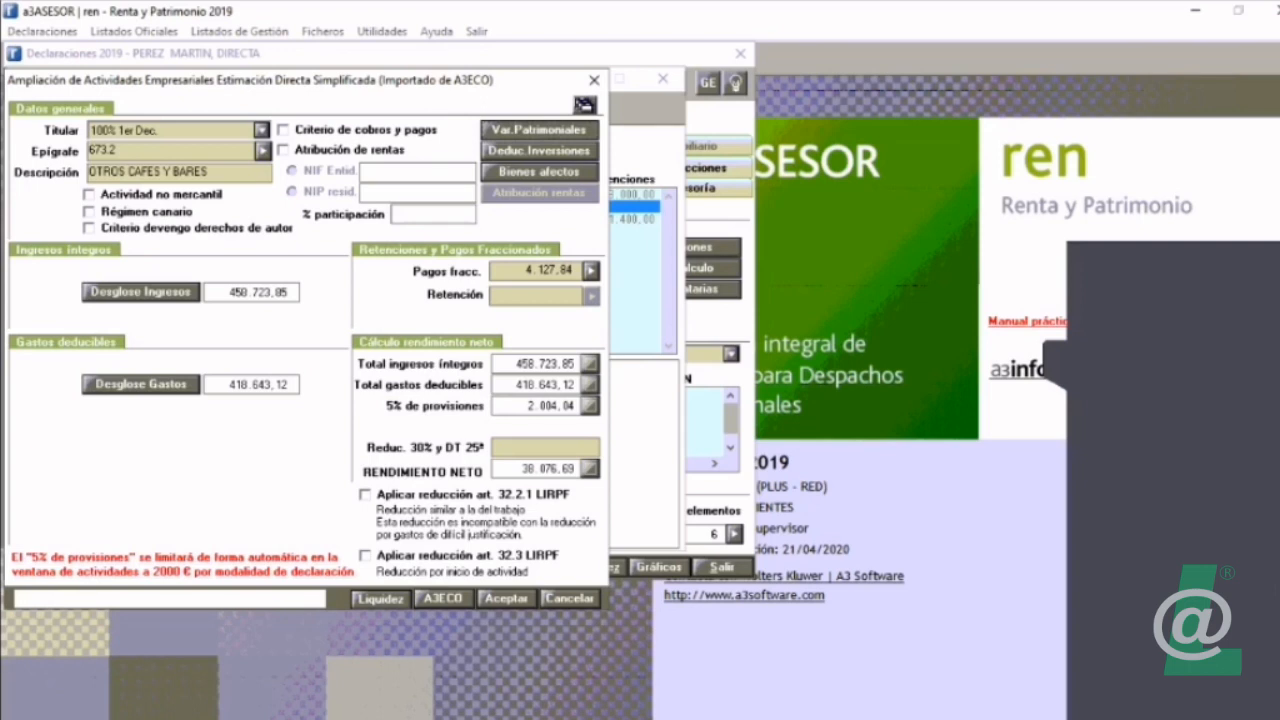
# Step: Review the activity's Bienes afectos and the form for a new affected property, and close both without adding one
pyautogui.click(539, 172)
pyautogui.click(753, 373)
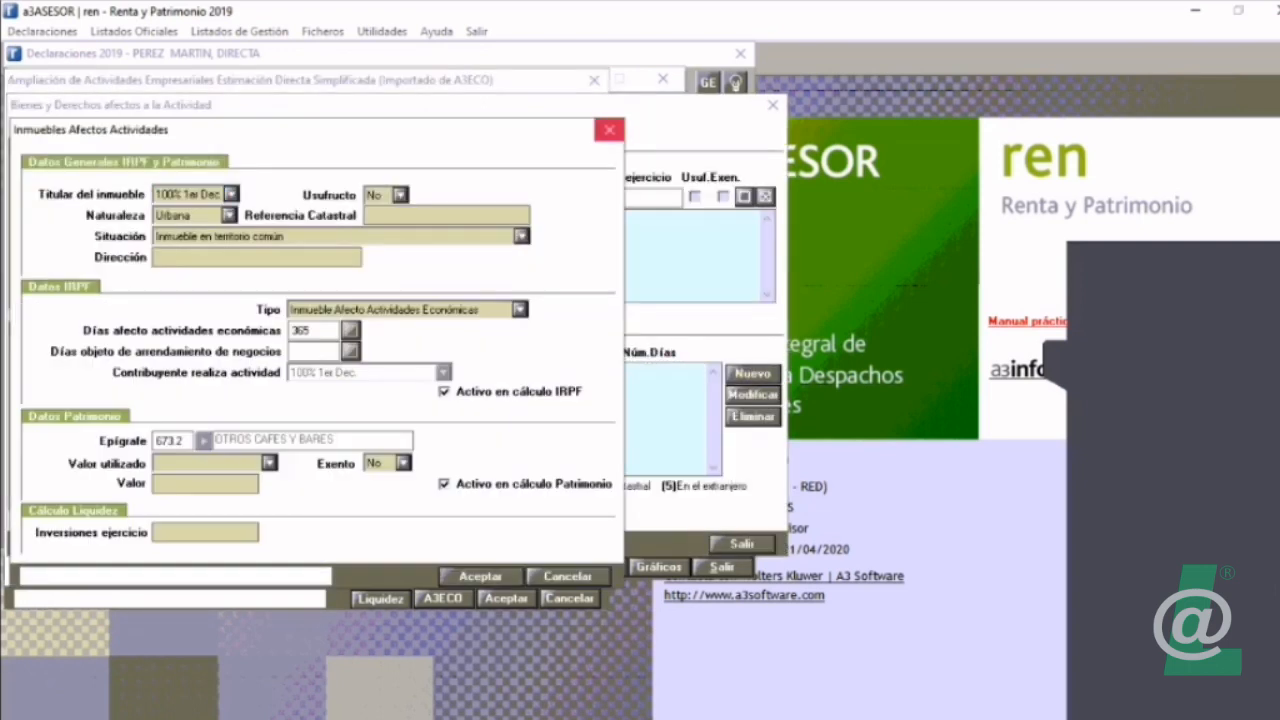
pyautogui.click(609, 130)
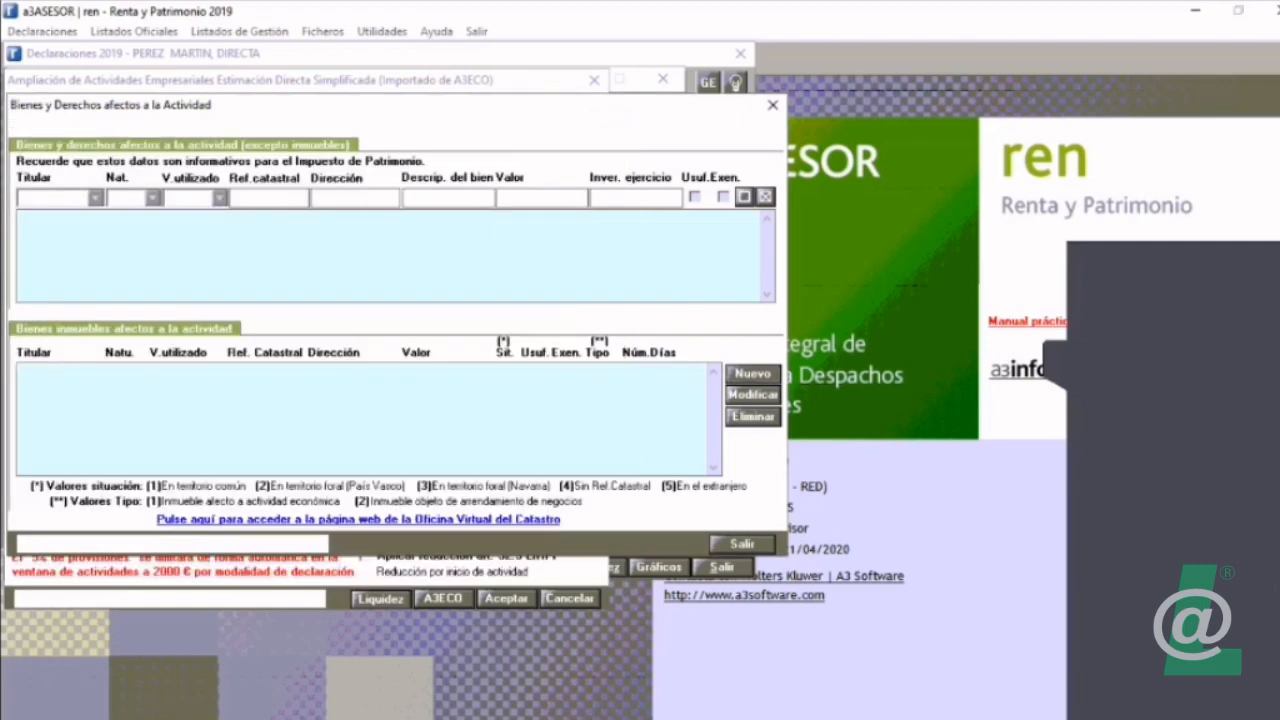
pyautogui.click(773, 105)
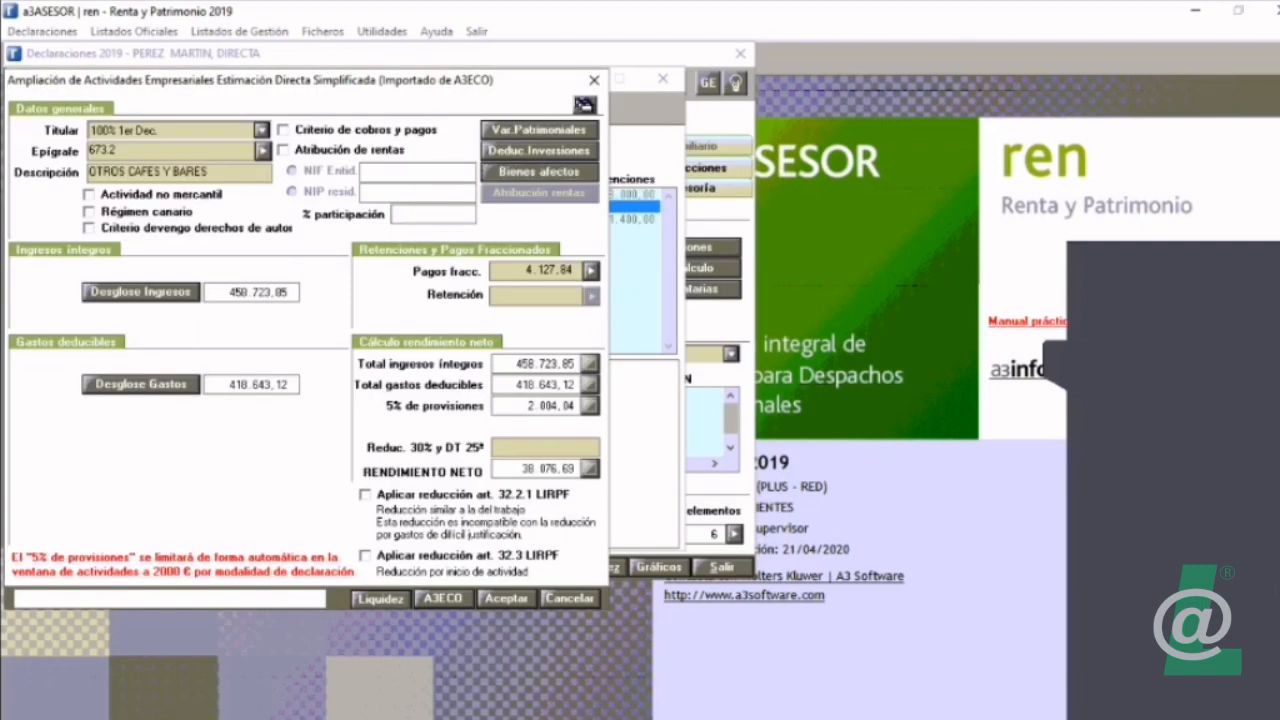
# Step: Review the investment types available under the activity's Deducciones por Inversión y Creación de Empleo, and close that window
pyautogui.click(539, 150)
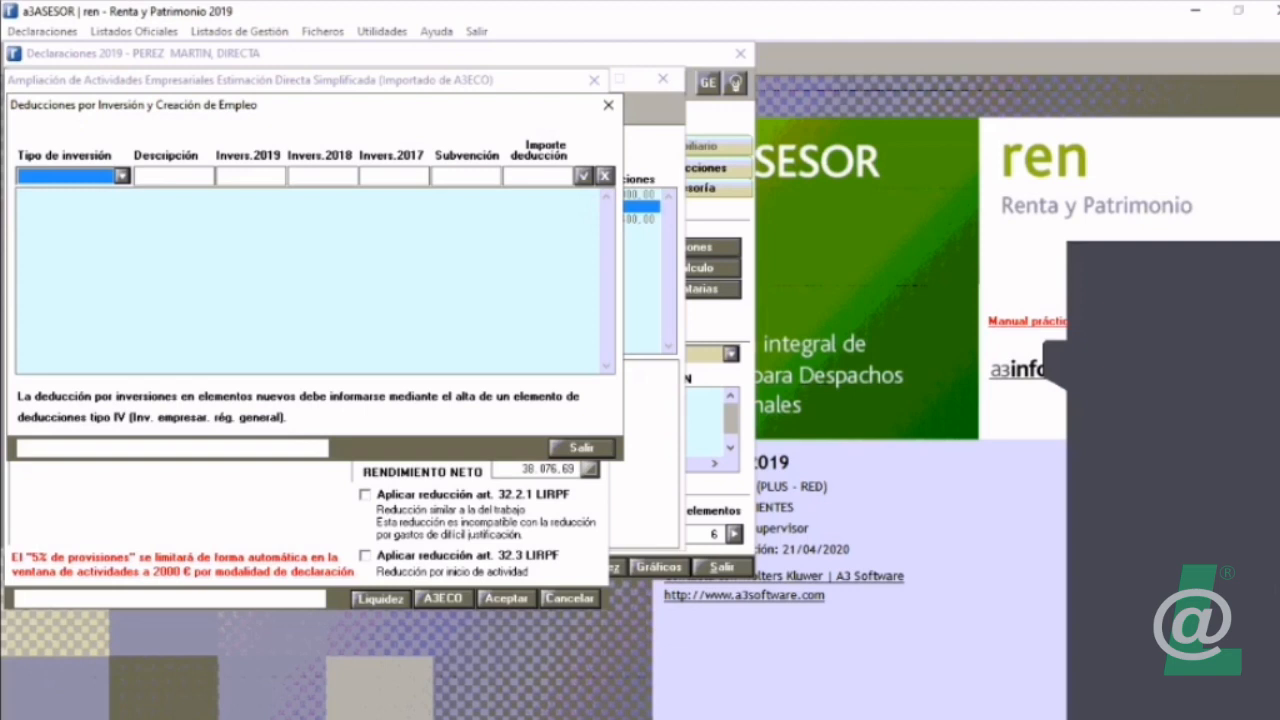
pyautogui.click(122, 176)
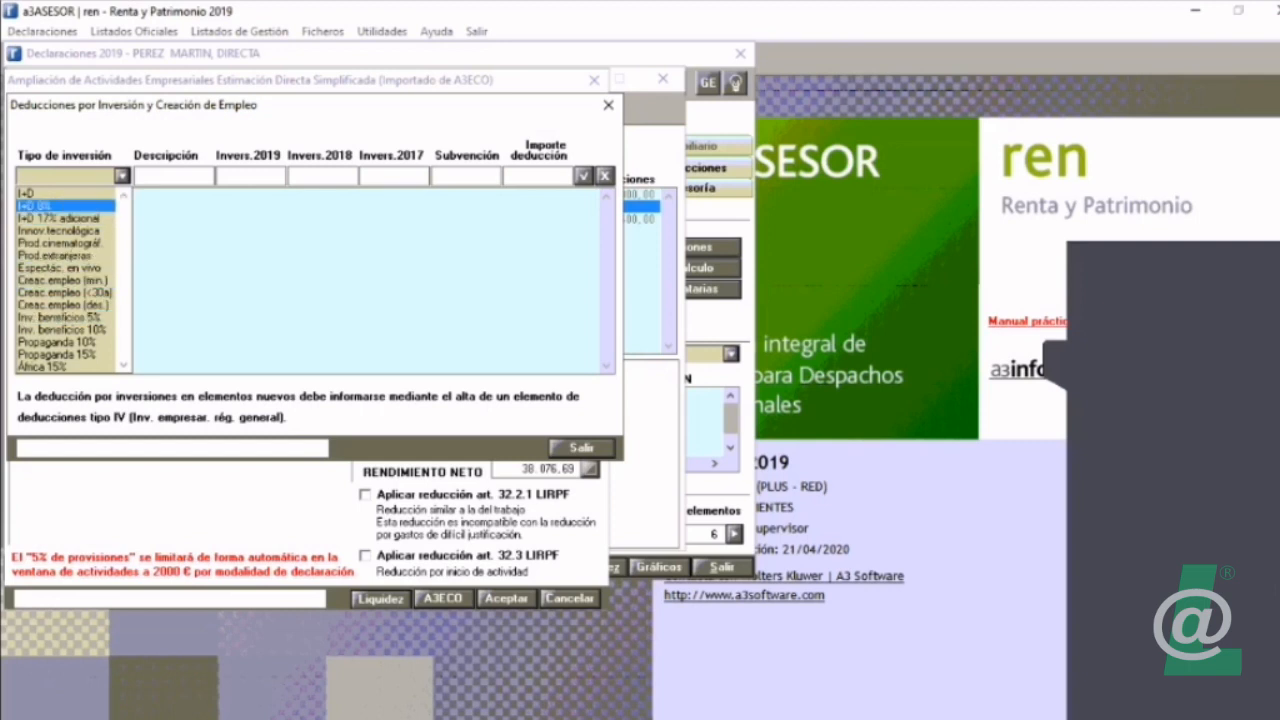
pyautogui.click(608, 105)
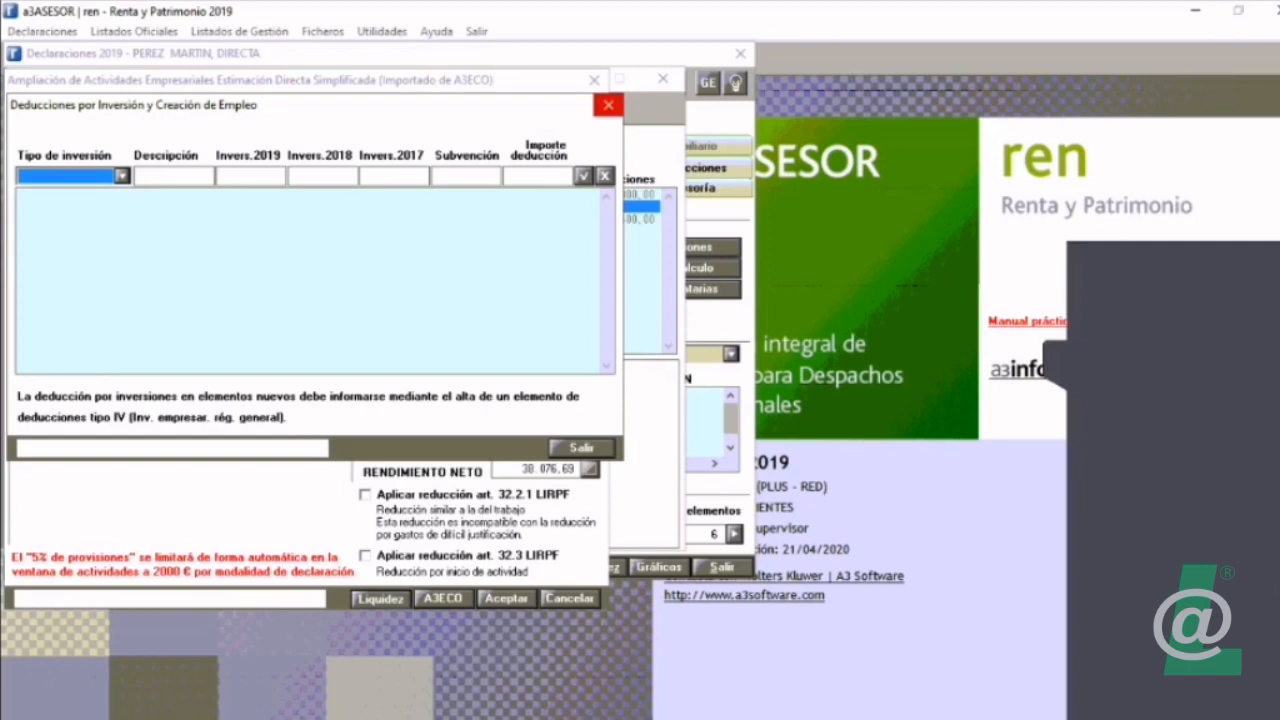
pyautogui.click(608, 105)
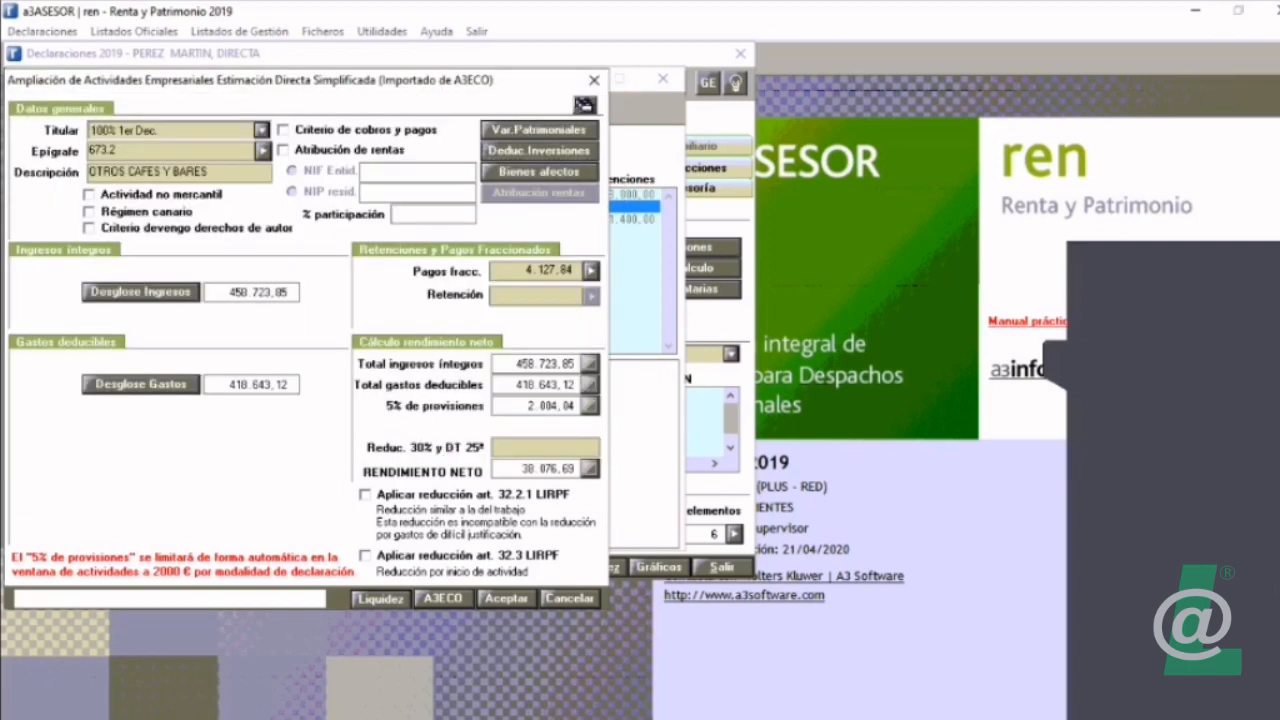
# Step: Accept the OTROS CAFES Y BARES activity and return to the Relación de Elementos without creating another element
pyautogui.click(803, 454)
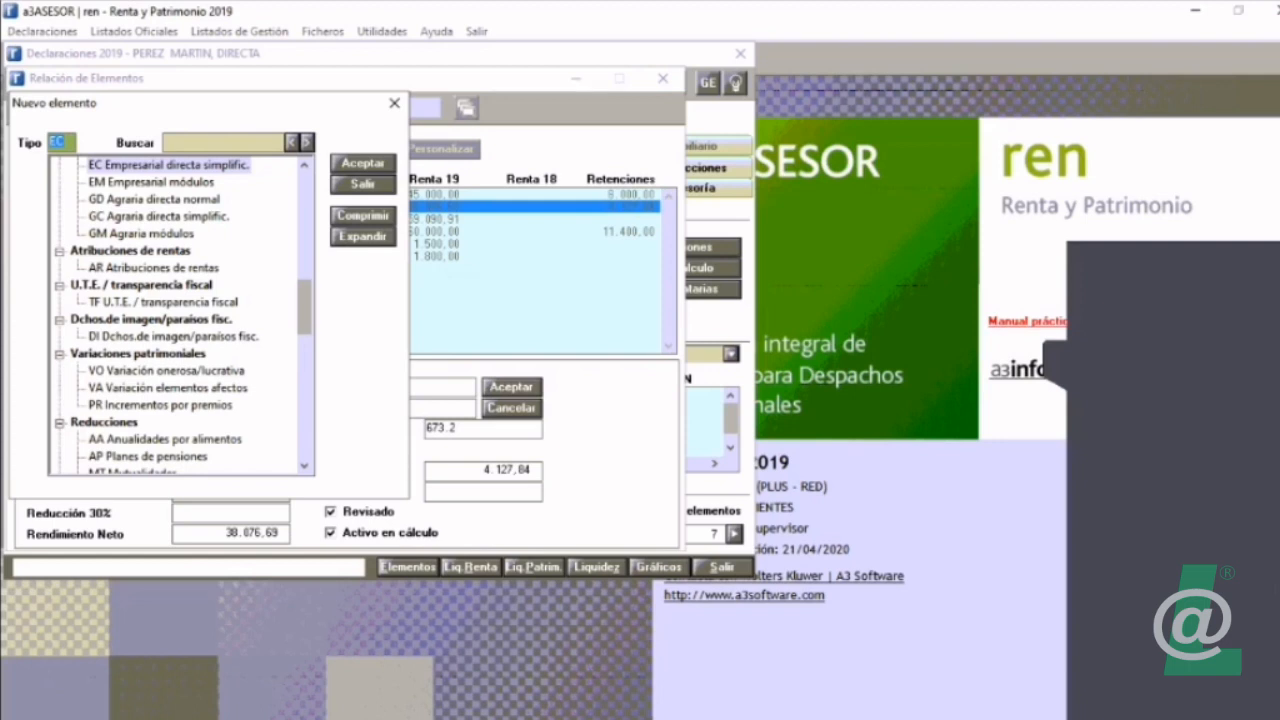
pyautogui.click(363, 185)
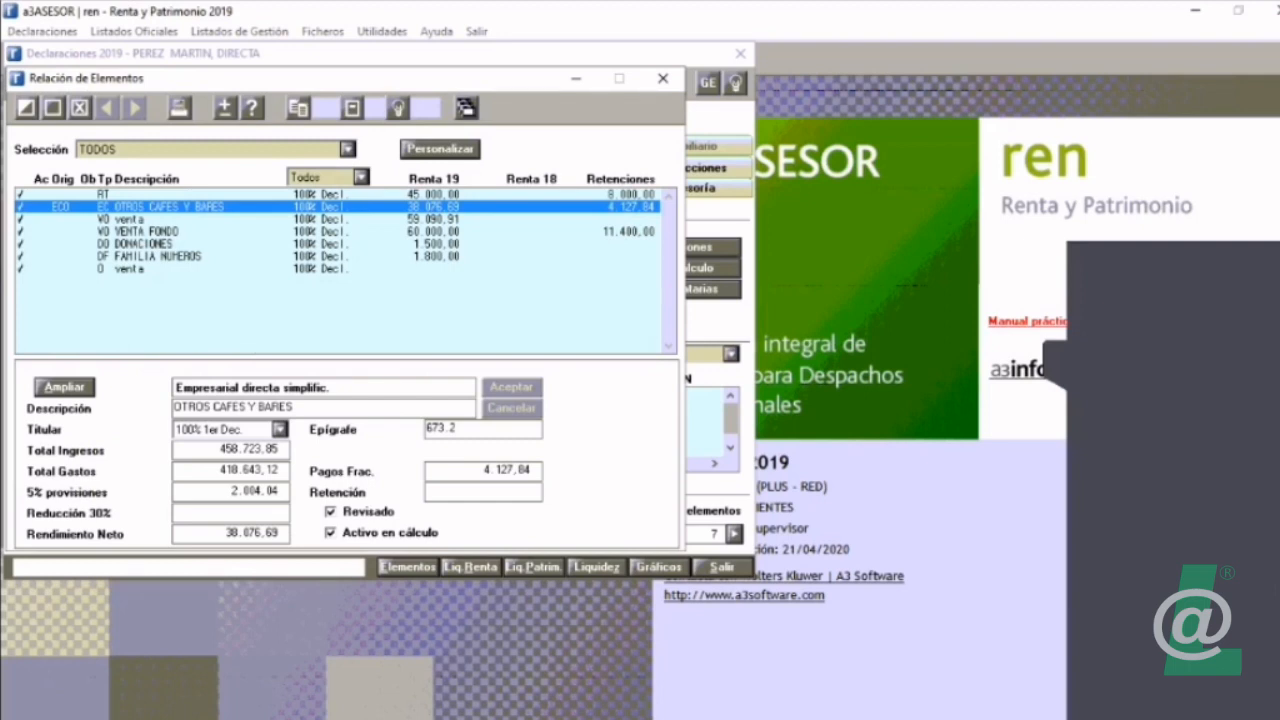
# Step: Open a new PC Profesional directa simplificada element from the Actividades profesionales group
pyautogui.click(53, 107)
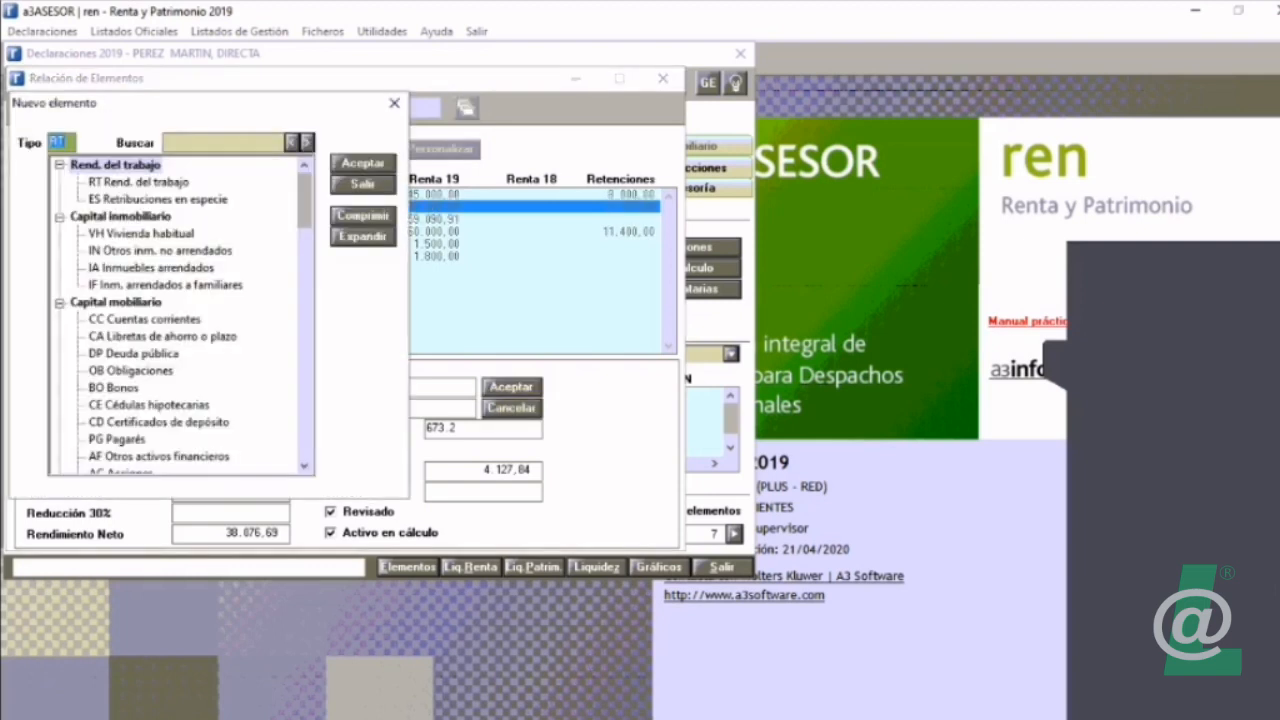
pyautogui.click(363, 216)
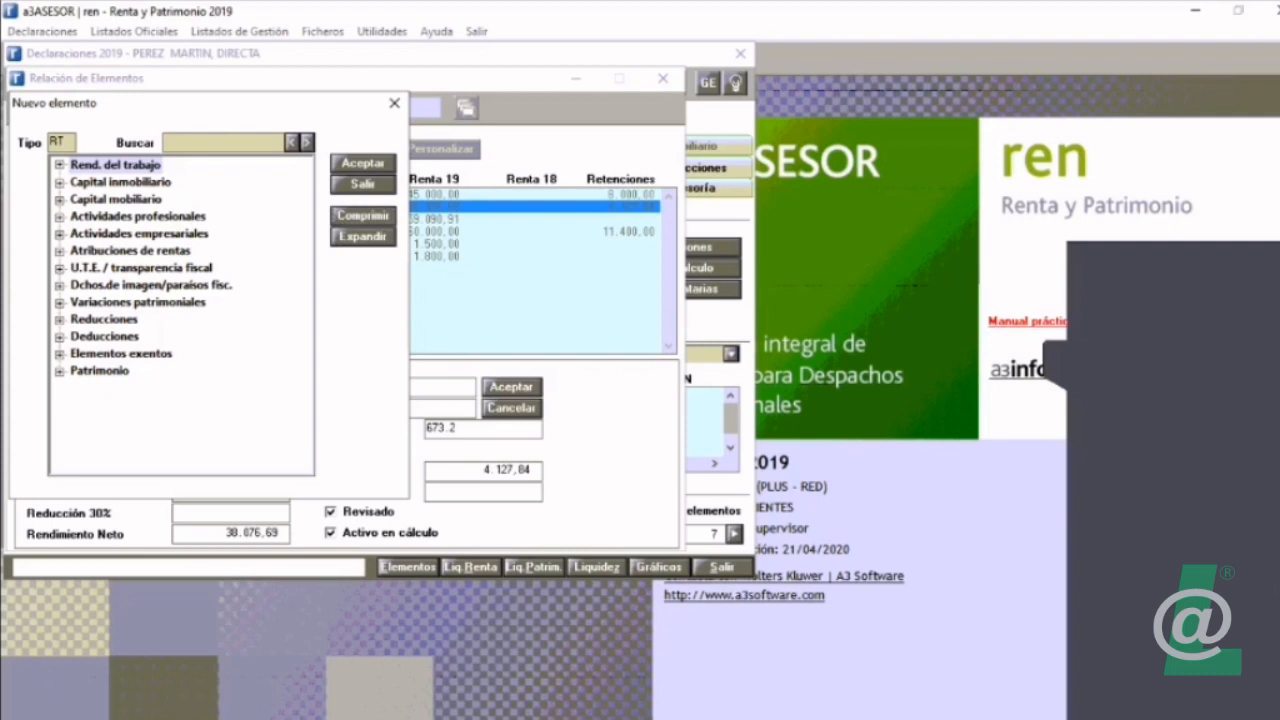
pyautogui.doubleClick(138, 216)
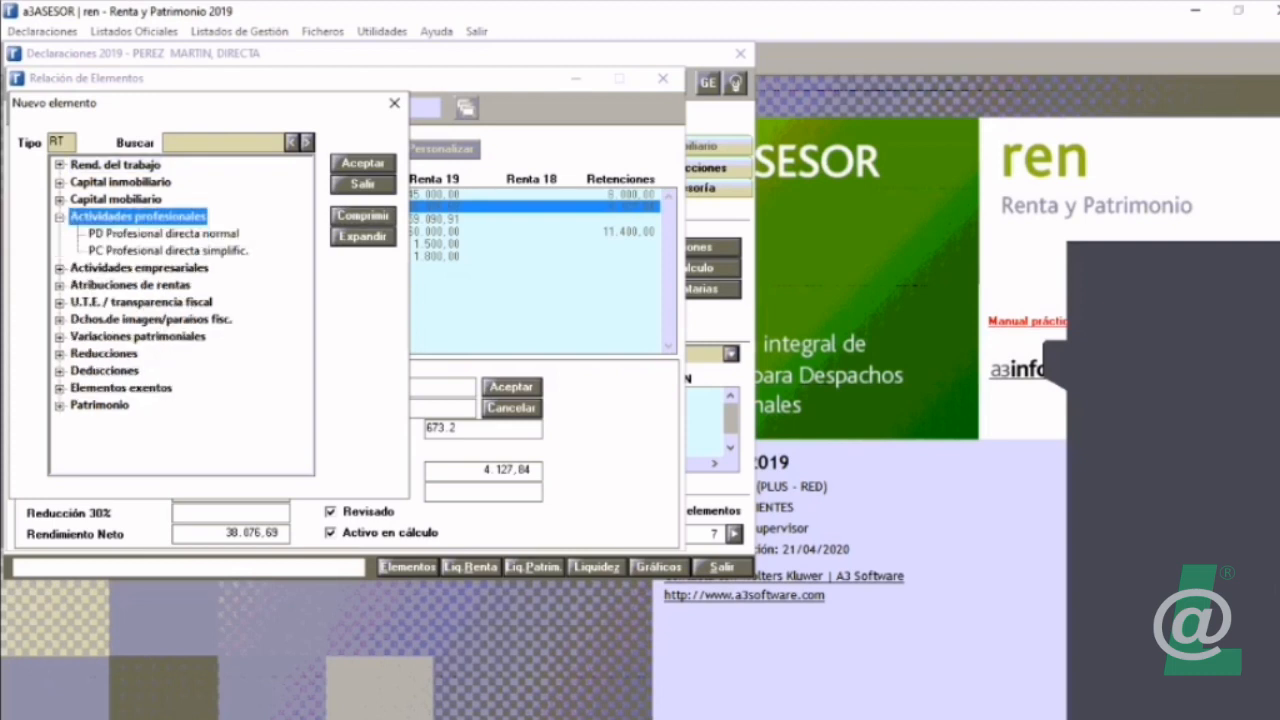
pyautogui.doubleClick(168, 251)
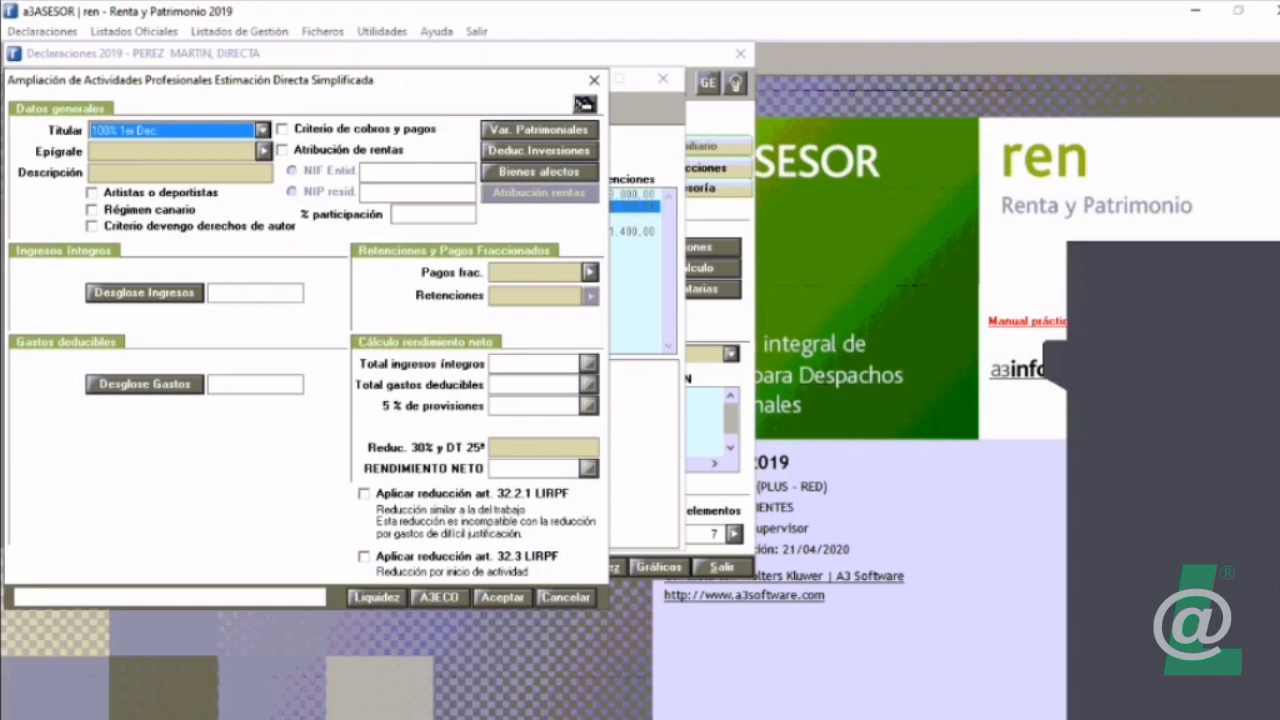
# Step: Review the professional activity's income and expense breakdowns and its A3ECO link, and leave the form without saving
pyautogui.click(144, 292)
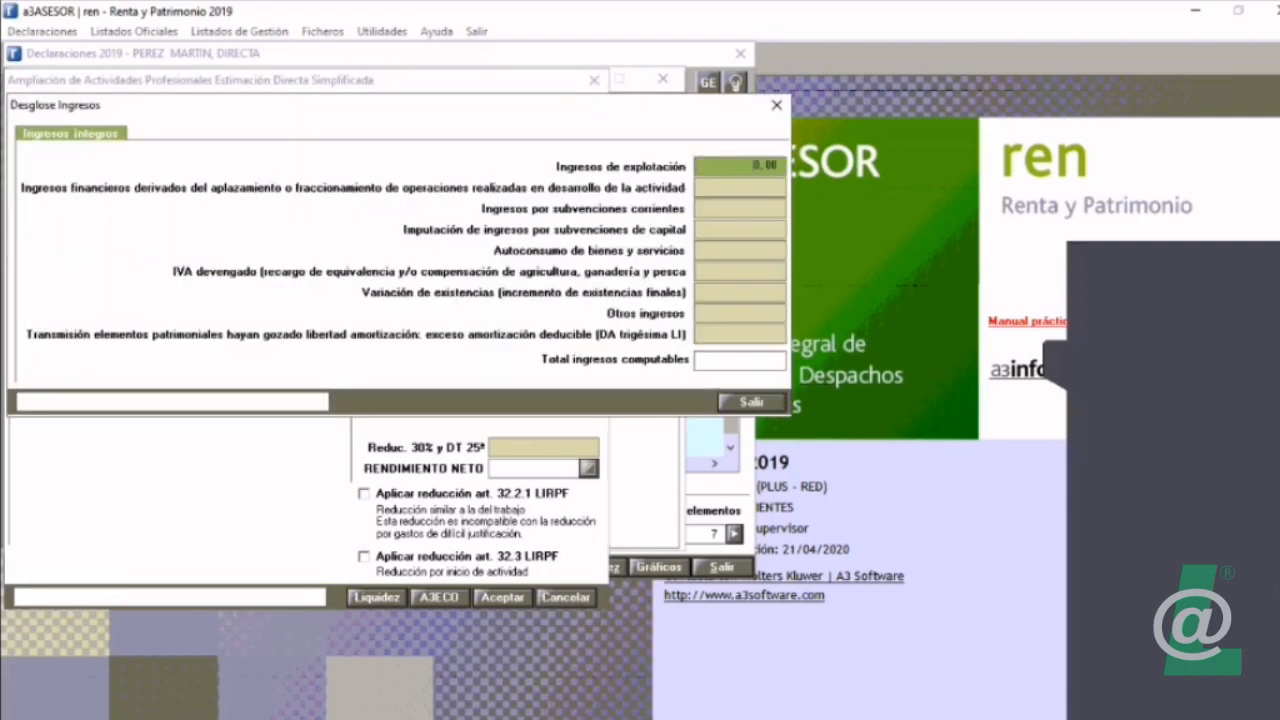
pyautogui.click(751, 402)
pyautogui.click(146, 386)
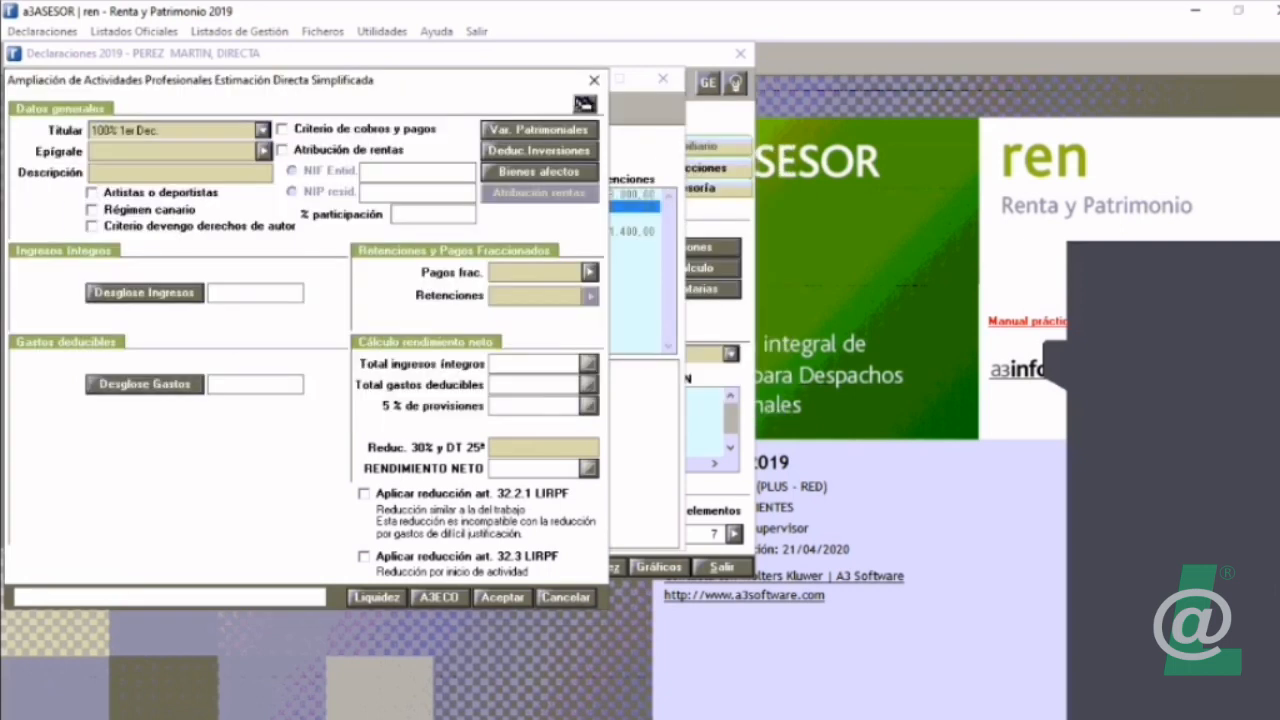
pyautogui.click(733, 477)
pyautogui.click(439, 597)
pyautogui.press('Escape')
pyautogui.press('Escape')
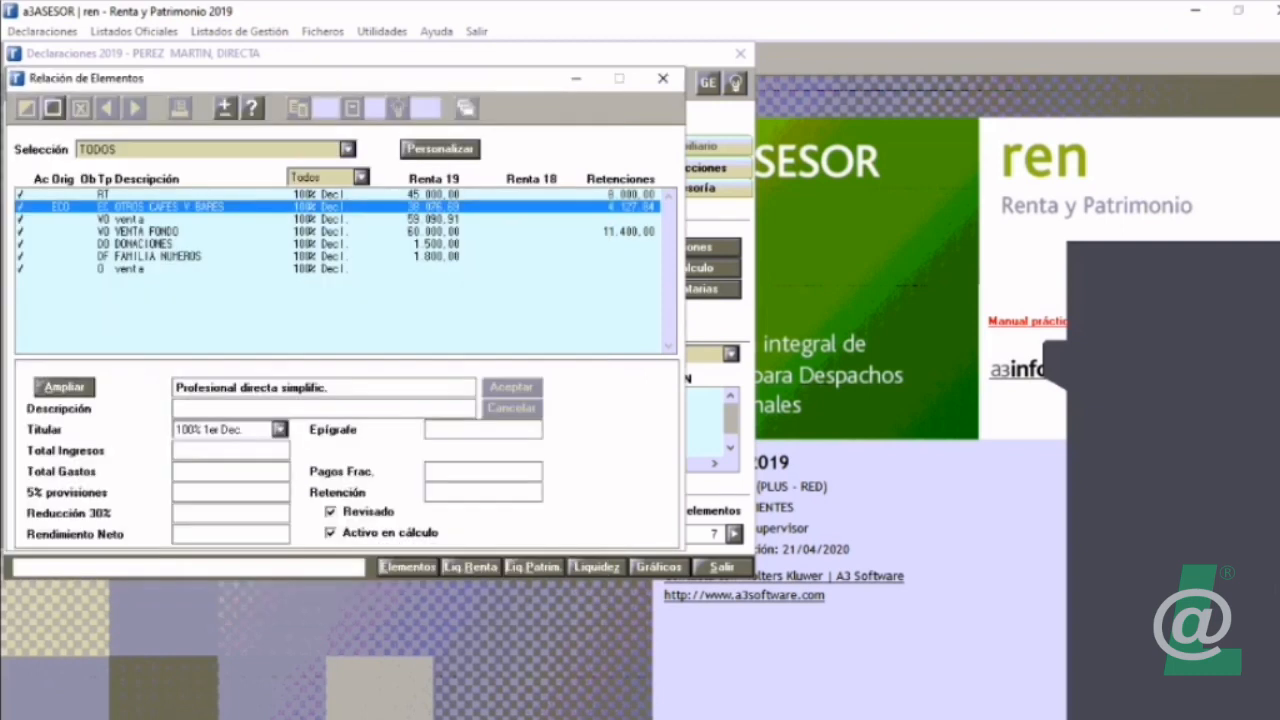
# Step: Open a new AR Atribuciones de rentas element from the Atribuciones de rentas group
pyautogui.click(53, 107)
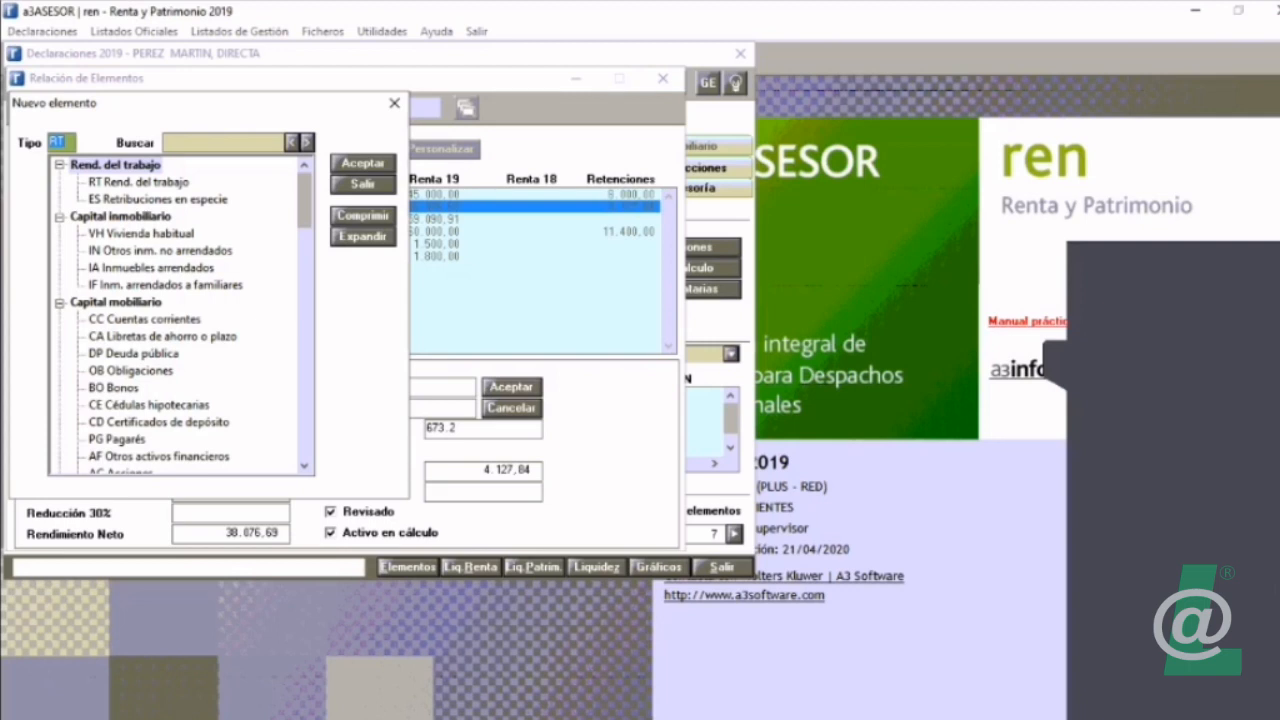
pyautogui.click(363, 216)
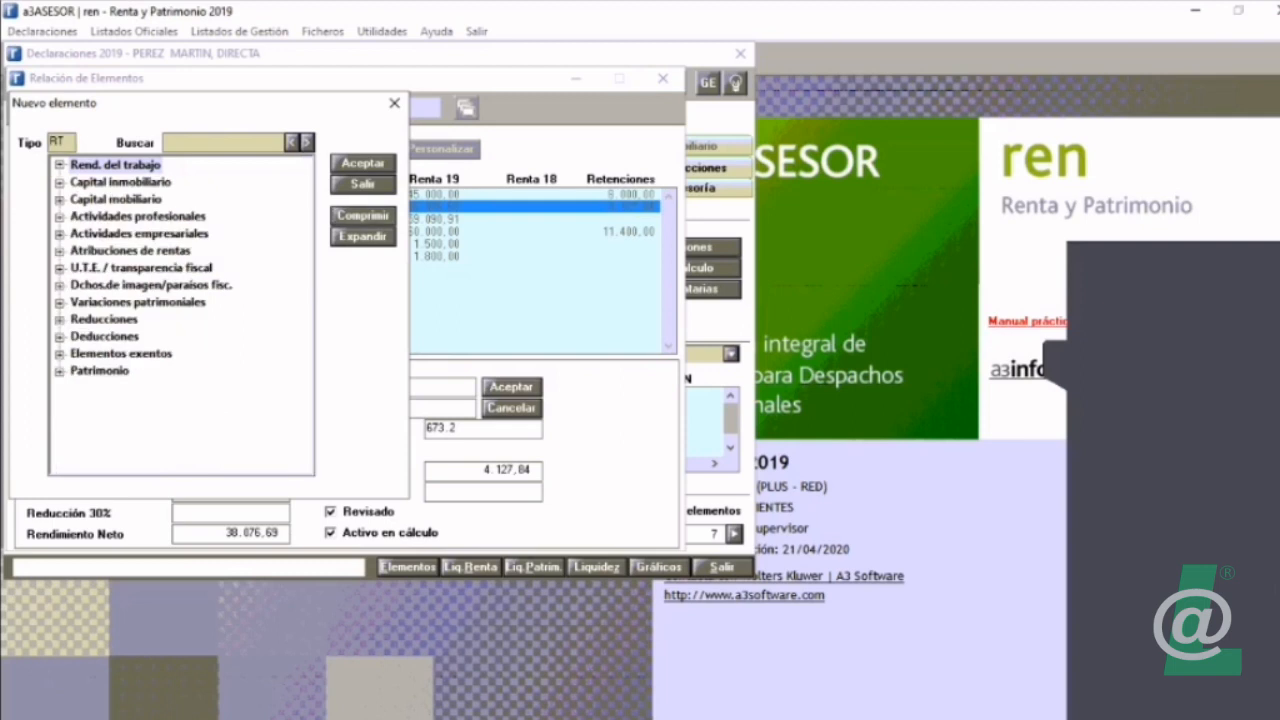
pyautogui.click(130, 251)
pyautogui.doubleClick(130, 251)
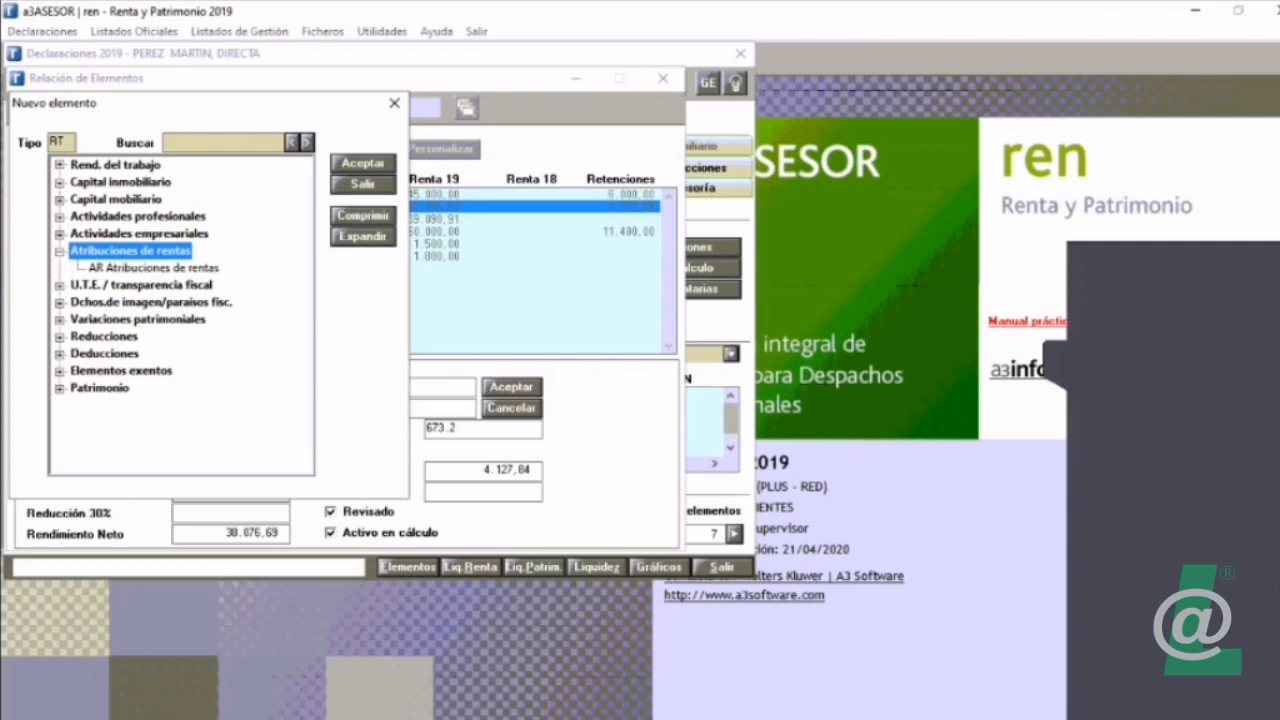
pyautogui.doubleClick(153, 268)
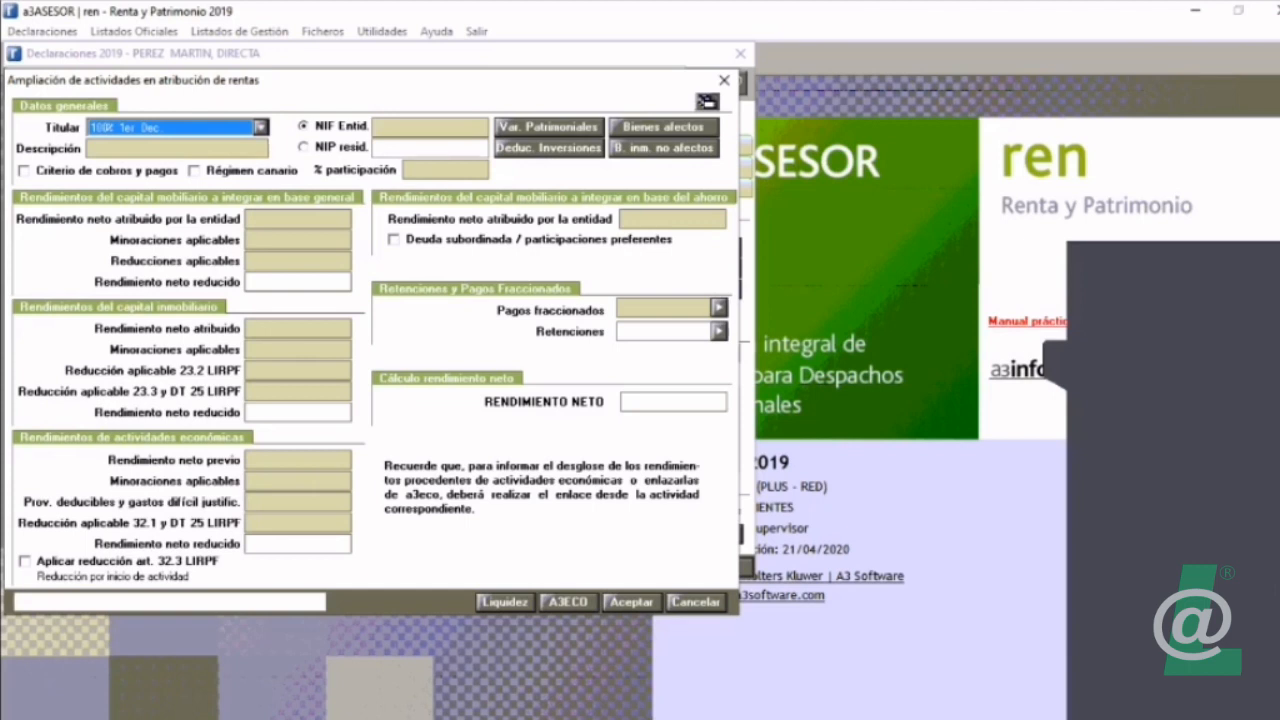
# Step: Check the Titular options and the % participación of the income attribution element, and close the form without saving
pyautogui.click(445, 170)
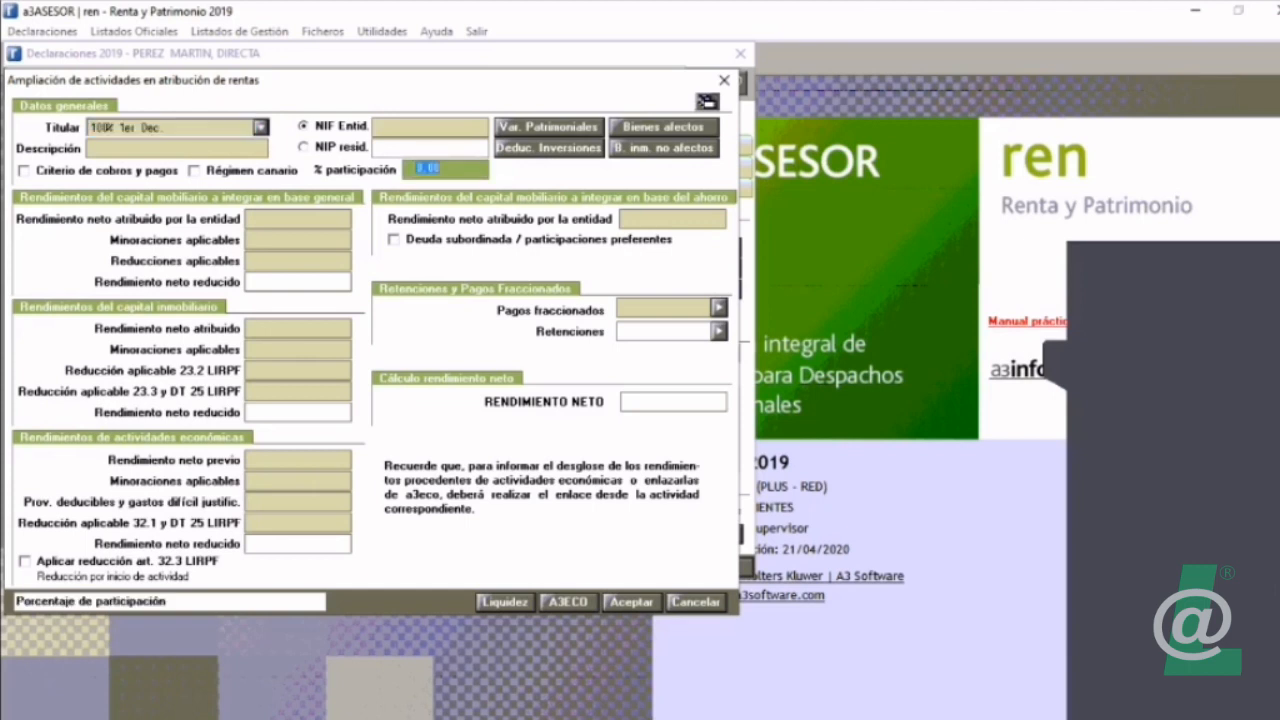
pyautogui.click(261, 127)
pyautogui.click(261, 127)
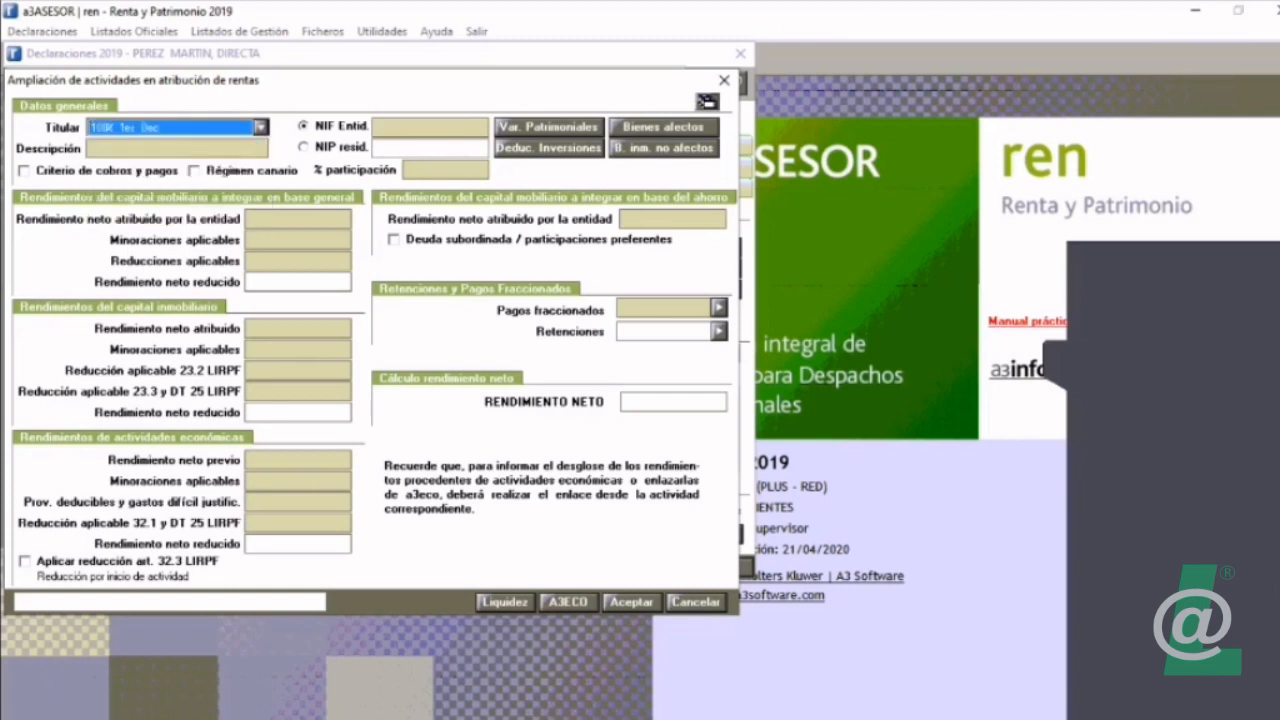
pyautogui.click(445, 170)
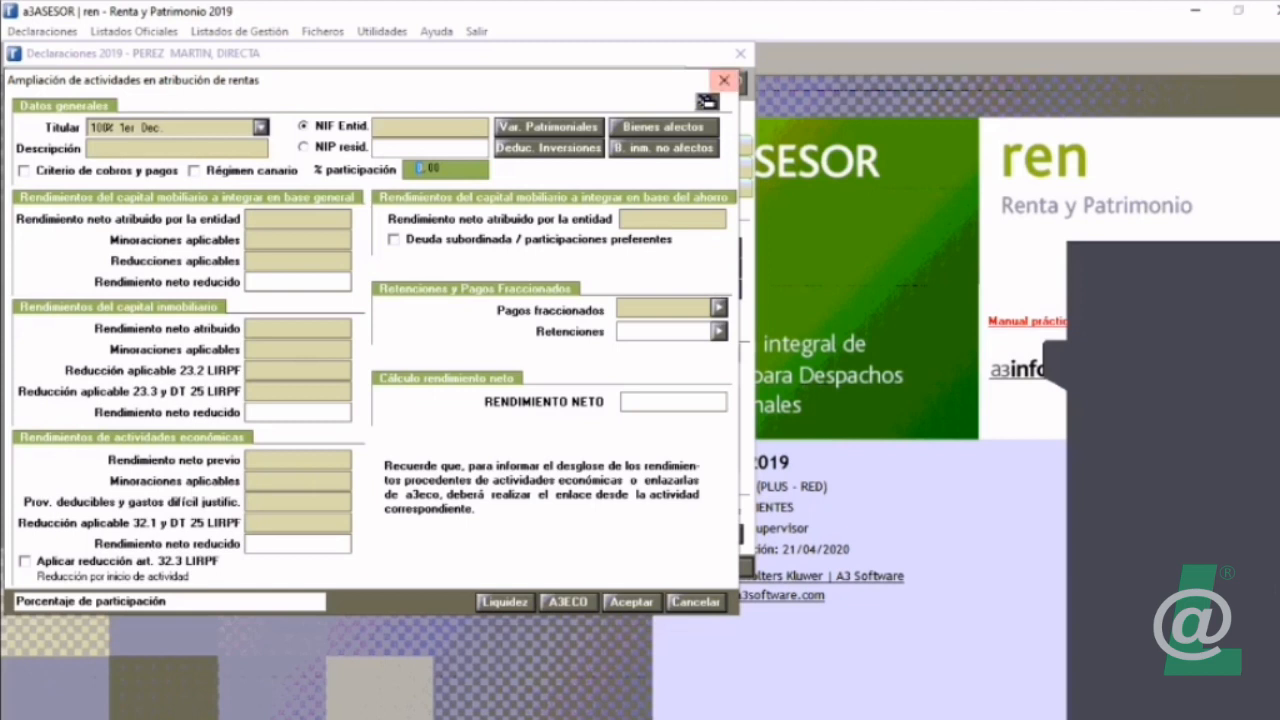
pyautogui.click(724, 80)
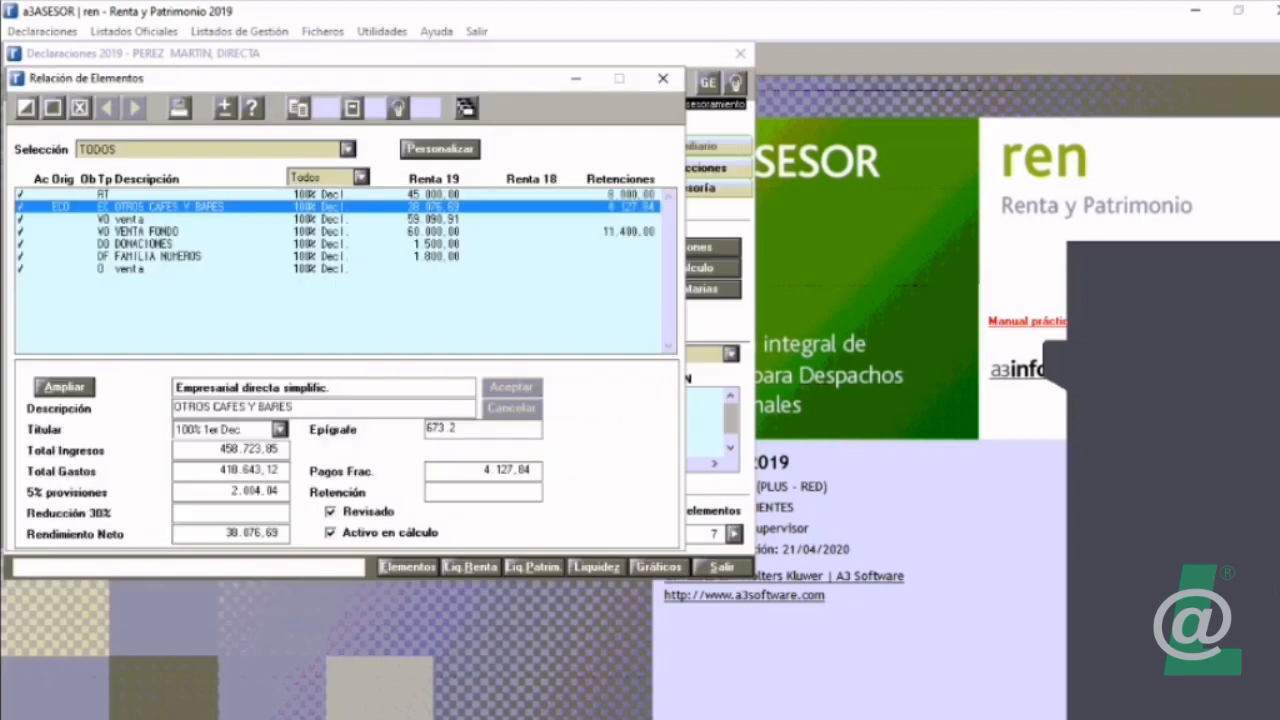
# Step: Review the element types offered for a new VO Variación onerosa/lucrativa, and close the form without saving
pyautogui.click(27, 108)
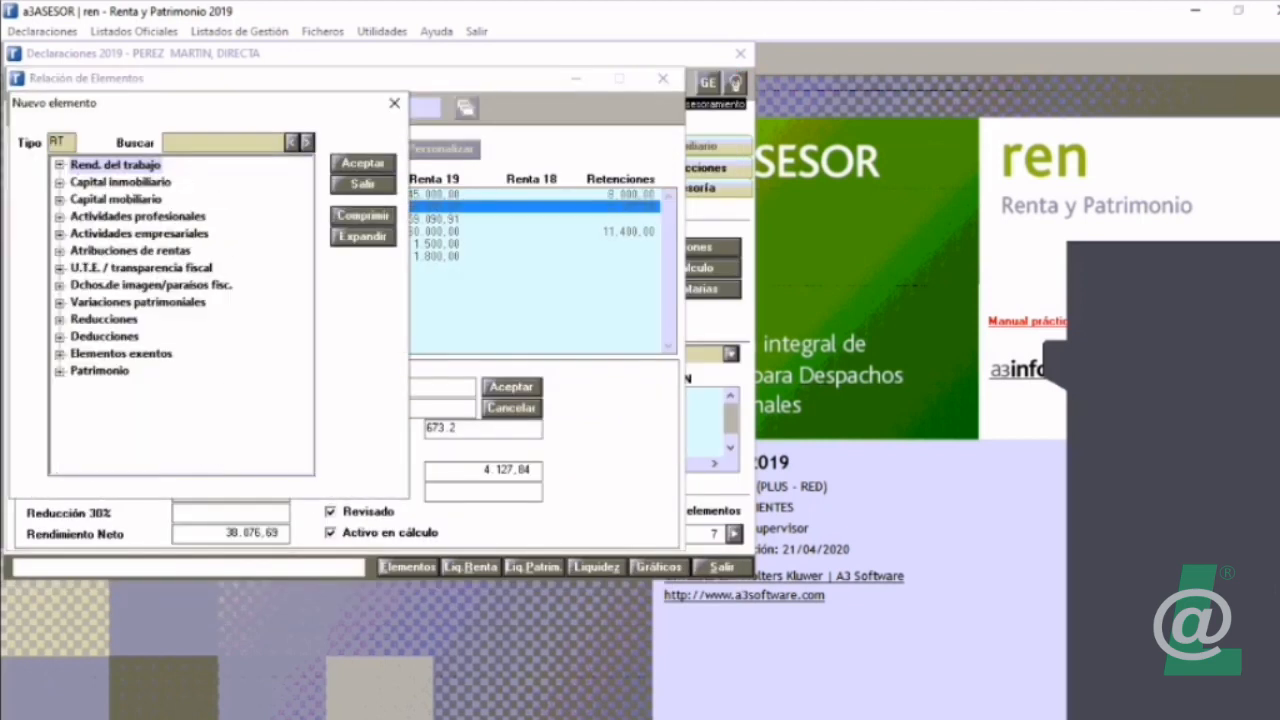
pyautogui.doubleClick(138, 302)
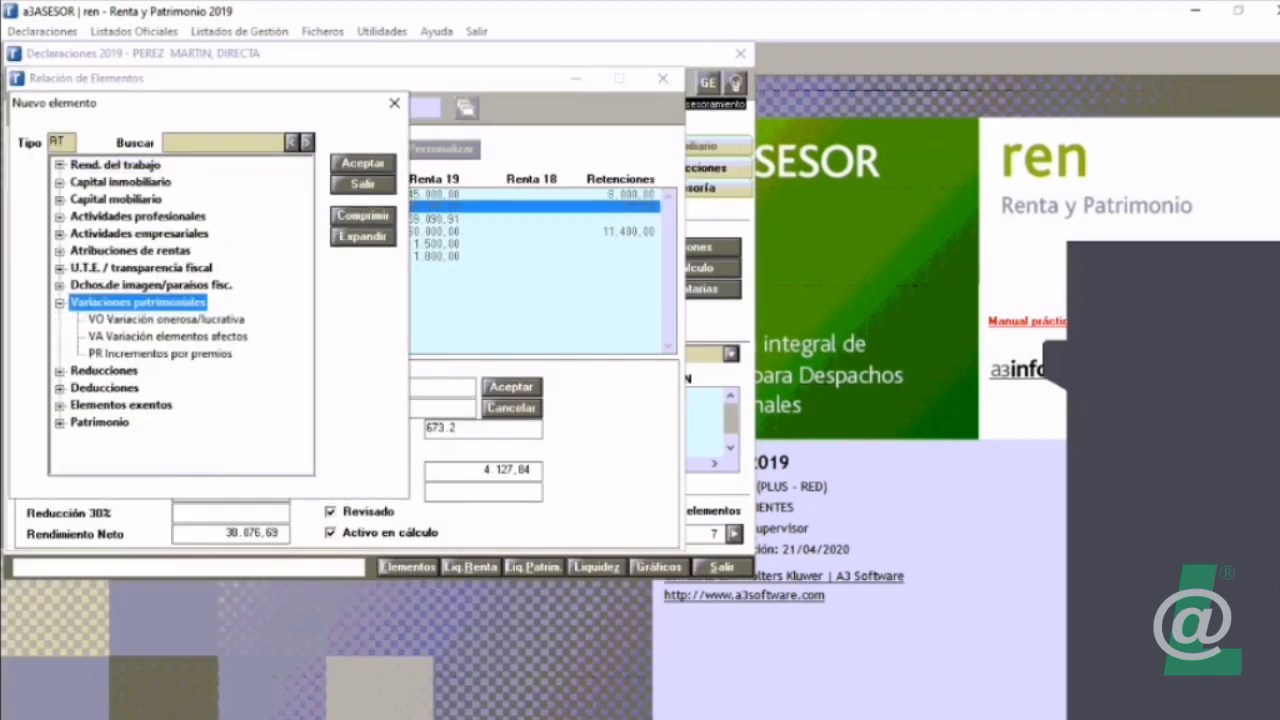
pyautogui.doubleClick(166, 320)
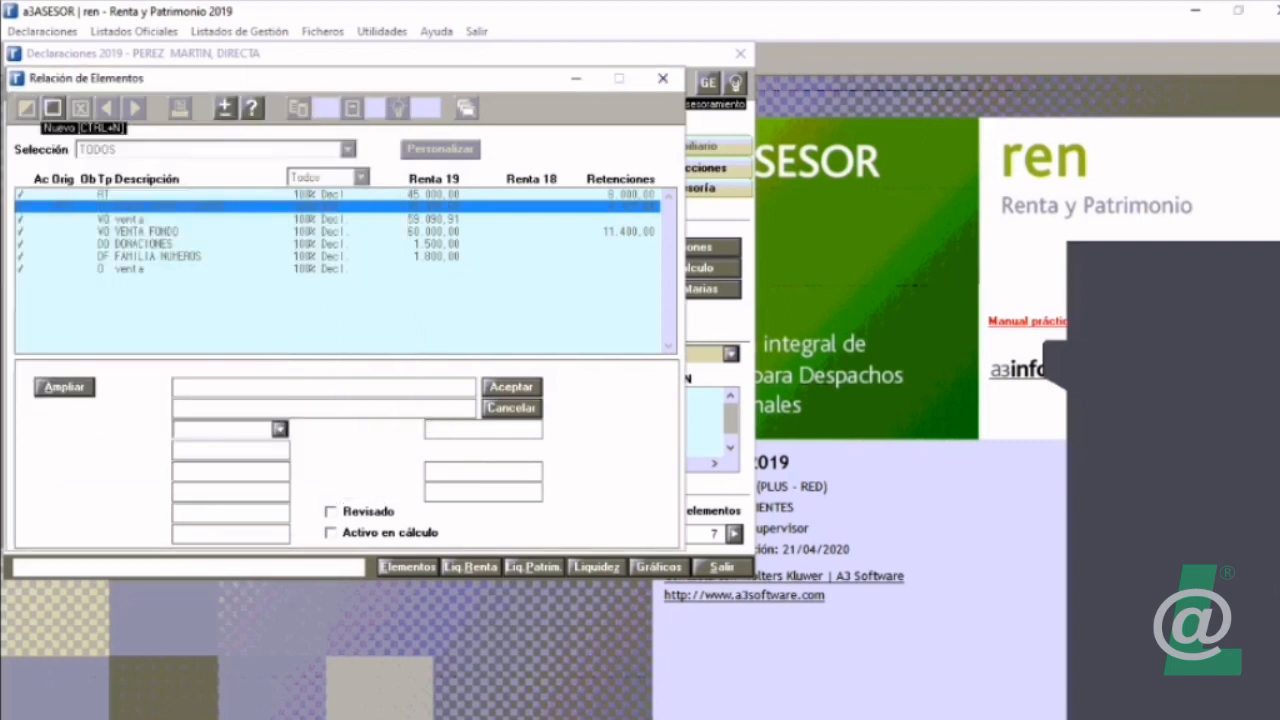
pyautogui.click(657, 172)
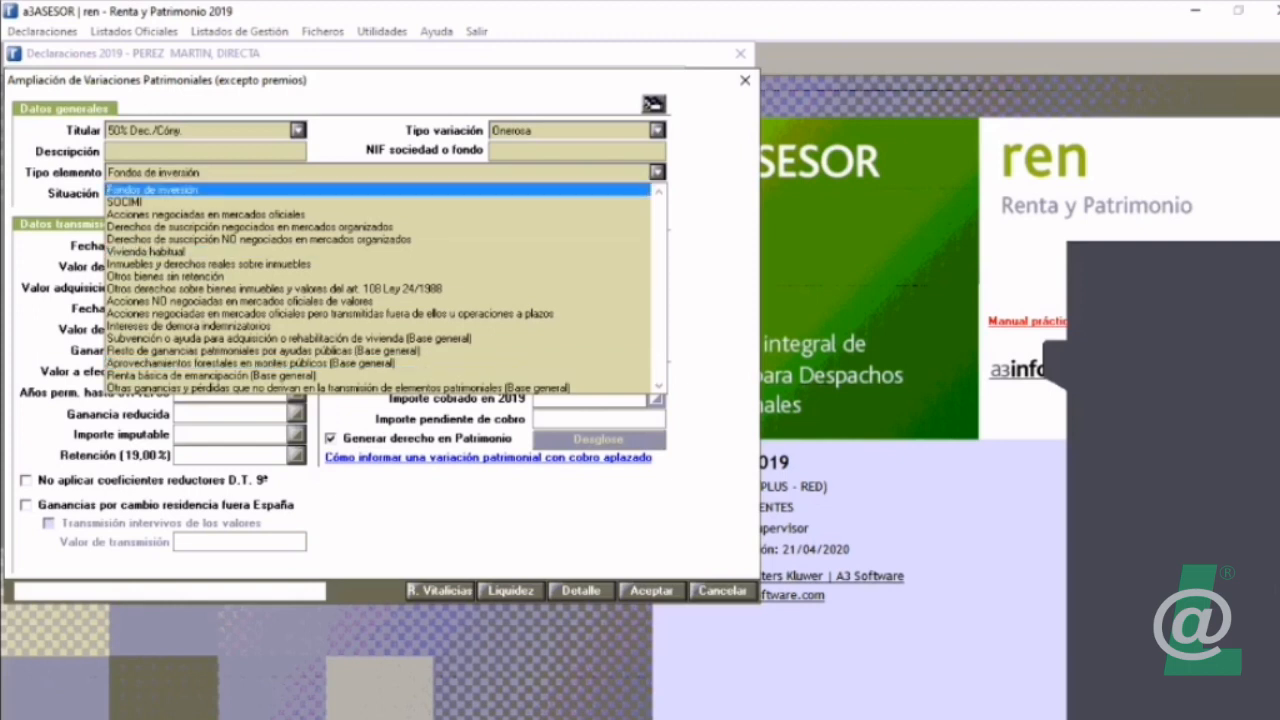
pyautogui.click(745, 80)
pyautogui.click(745, 80)
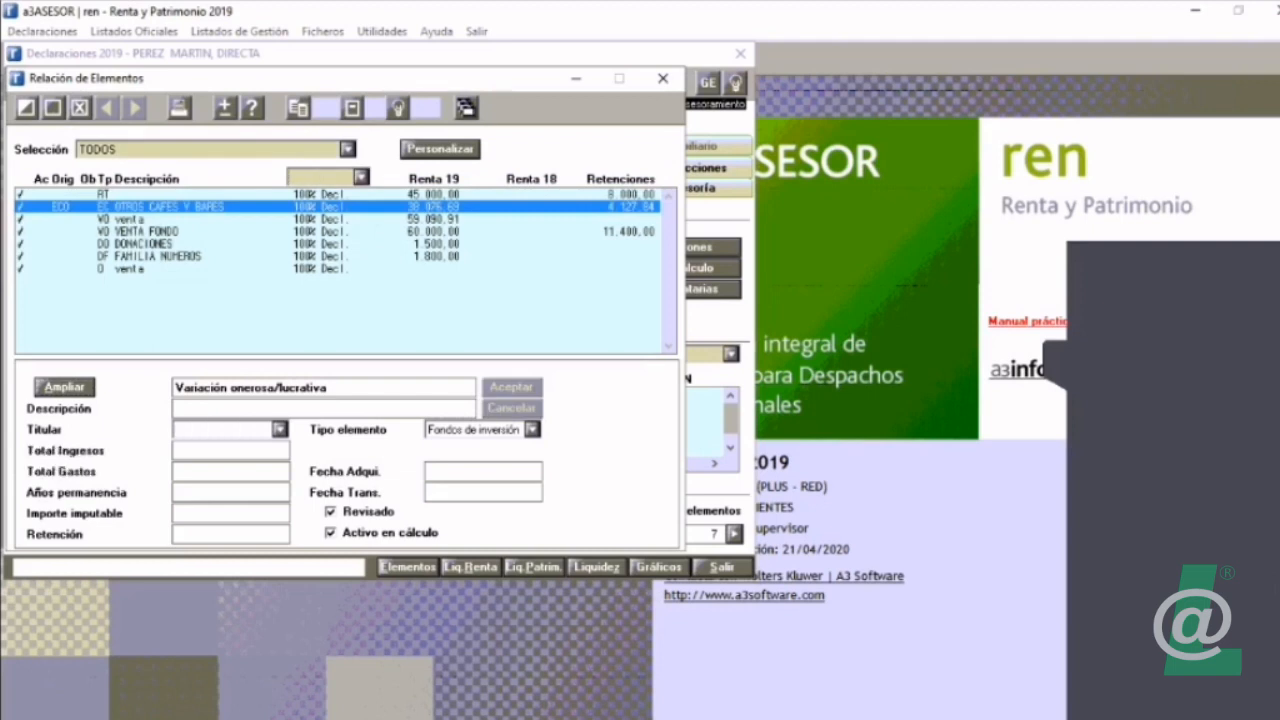
# Step: Open the existing FAMILIA NUMEROS deduction and select its large-family title identification number
pyautogui.click(53, 108)
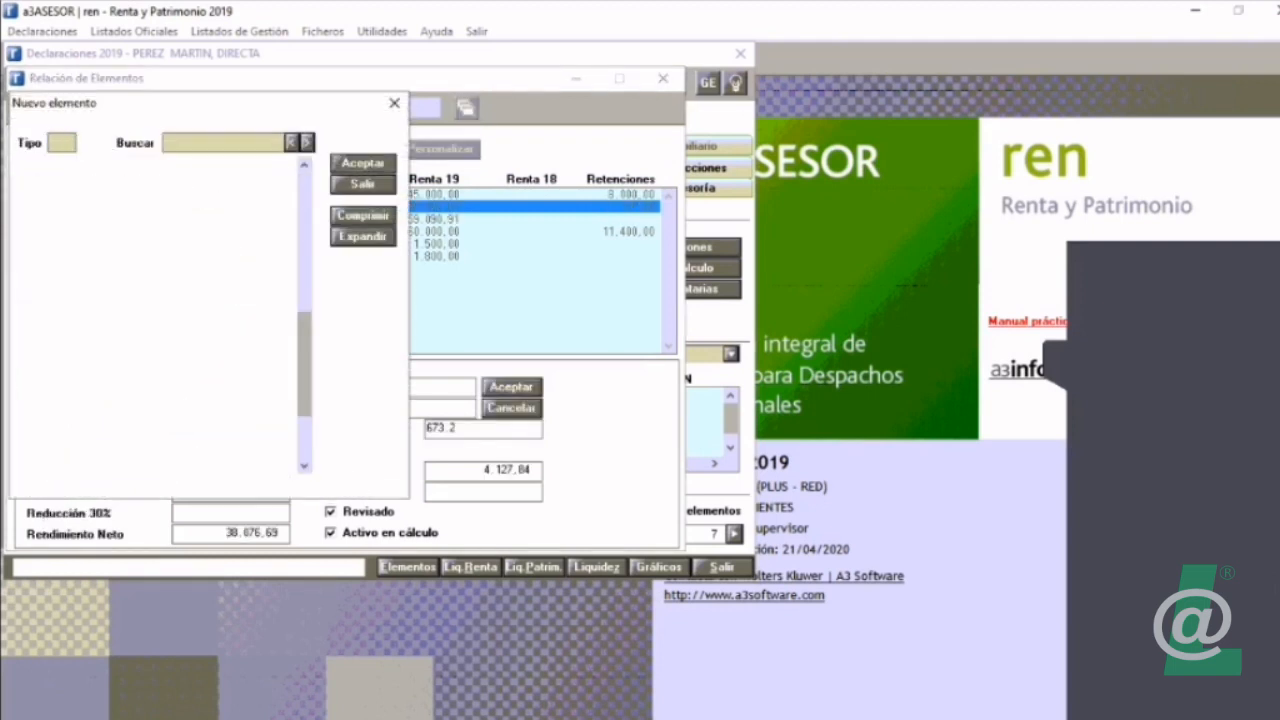
pyautogui.click(363, 185)
pyautogui.doubleClick(150, 256)
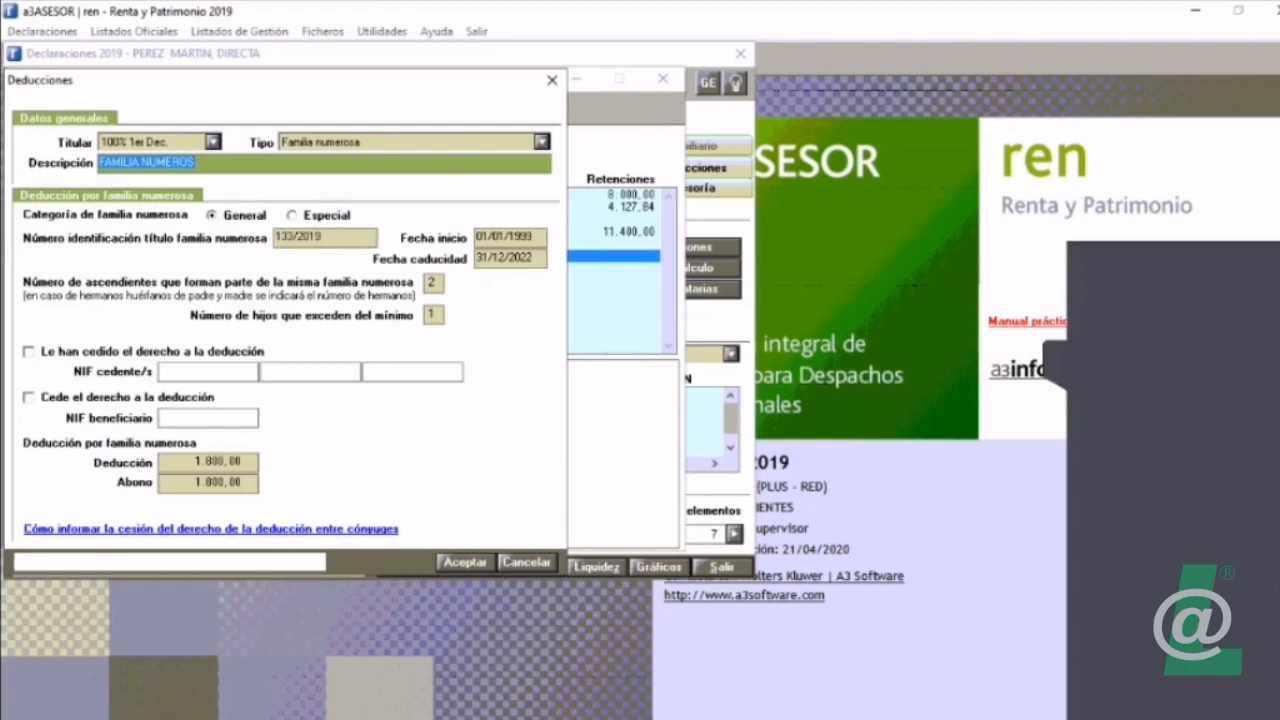
pyautogui.click(322, 238)
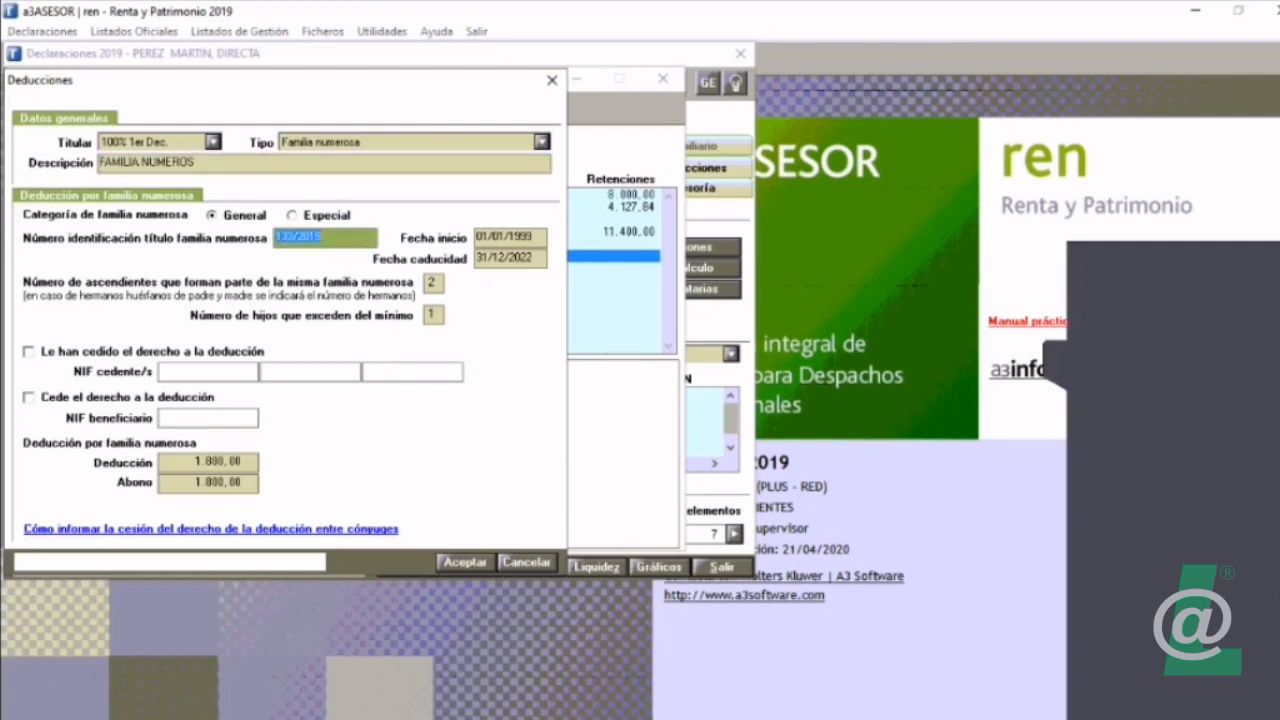
# Step: Close the large-family deduction form and open a new AA Anualidades por alimentos element from the Reducciones group
pyautogui.click(552, 80)
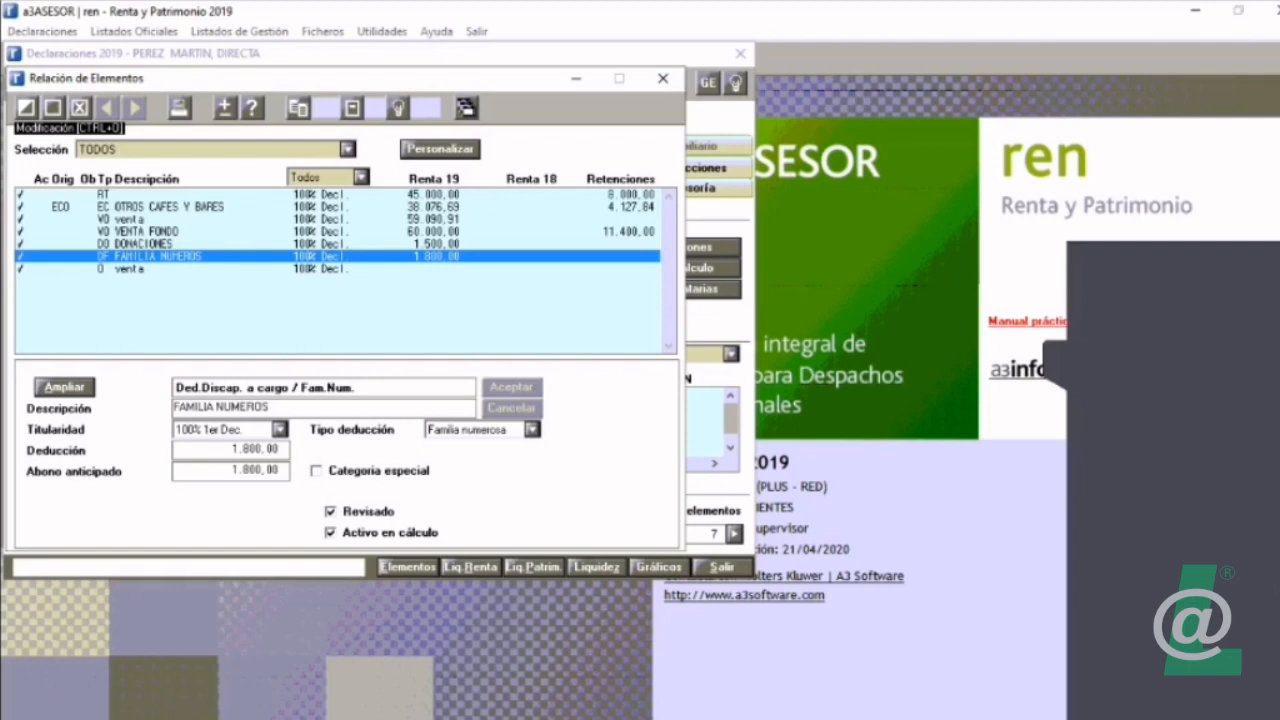
pyautogui.click(53, 108)
pyautogui.click(363, 216)
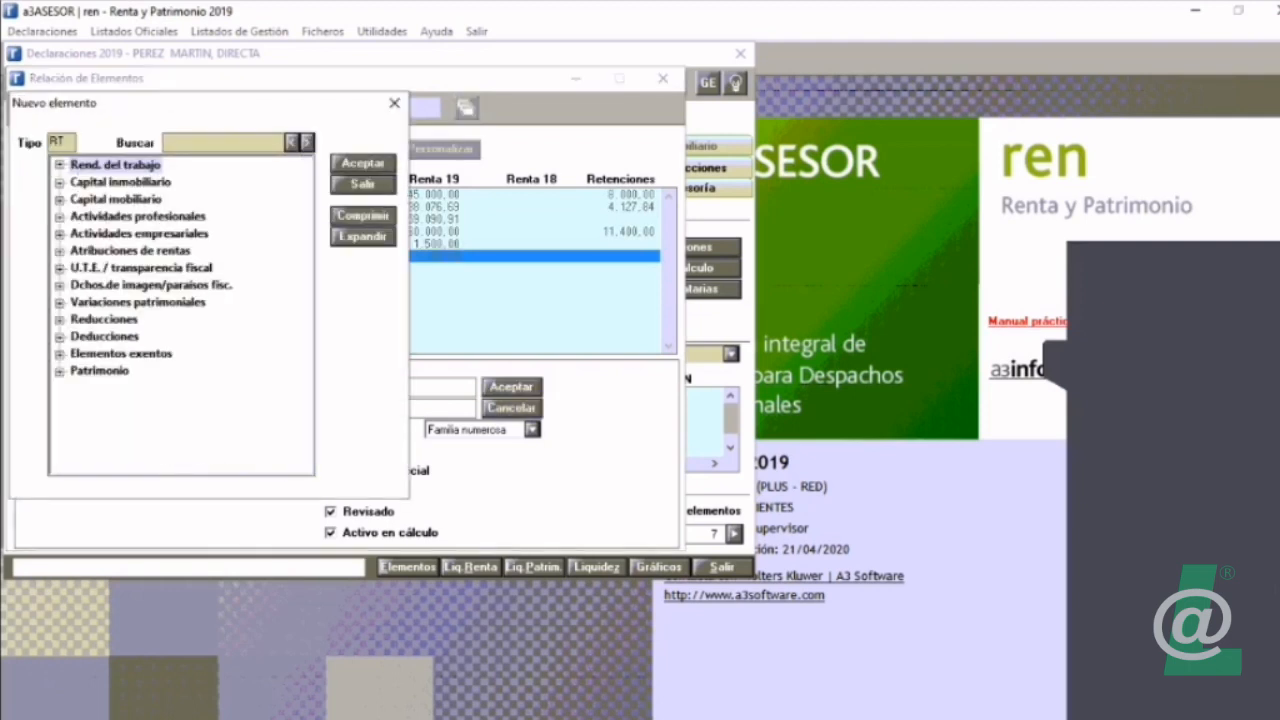
pyautogui.click(60, 320)
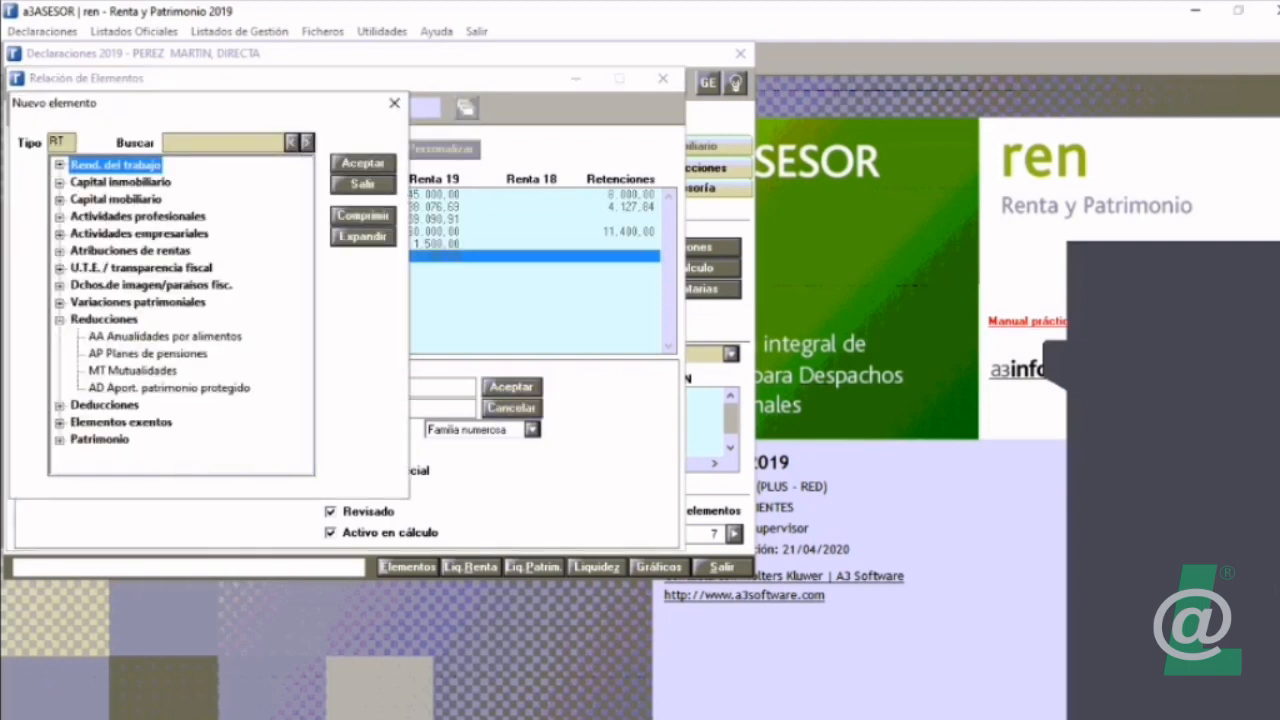
pyautogui.doubleClick(165, 337)
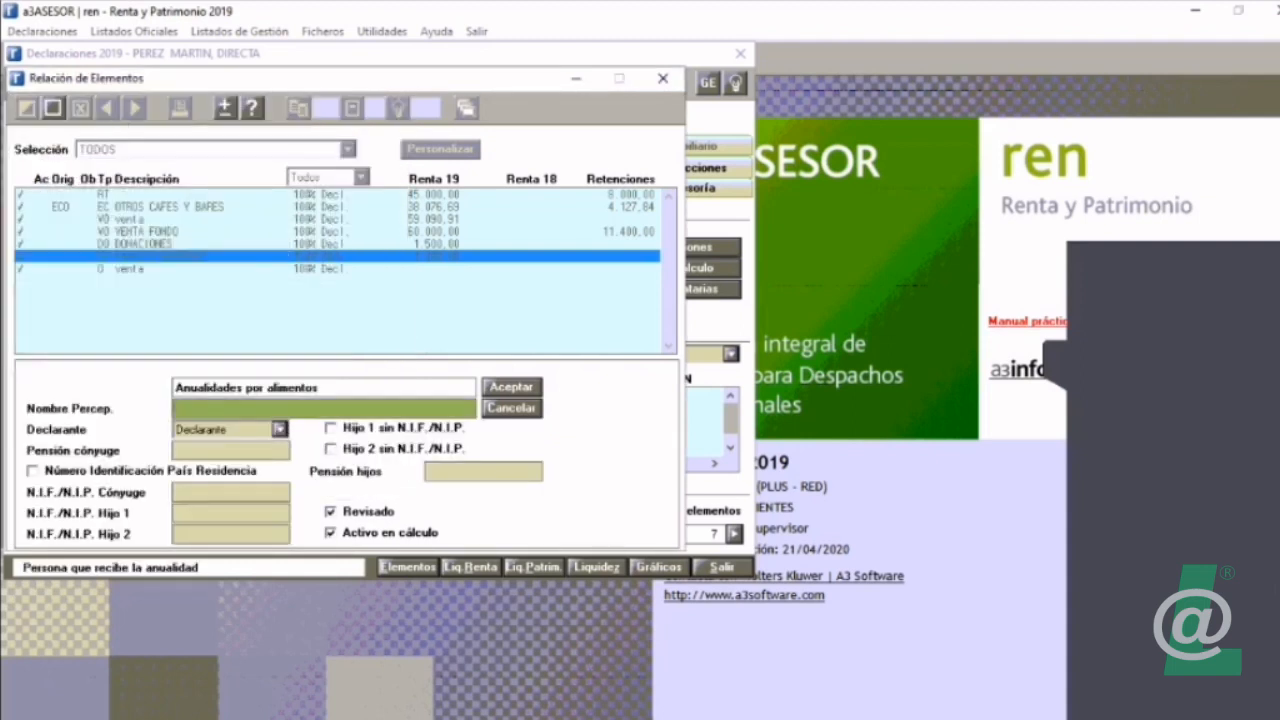
# Step: Check the N.I.F./N.I.P. fields for Hijo 1 and Hijo 2 in the Anualidades por alimentos form, and cancel the new element
pyautogui.click(231, 513)
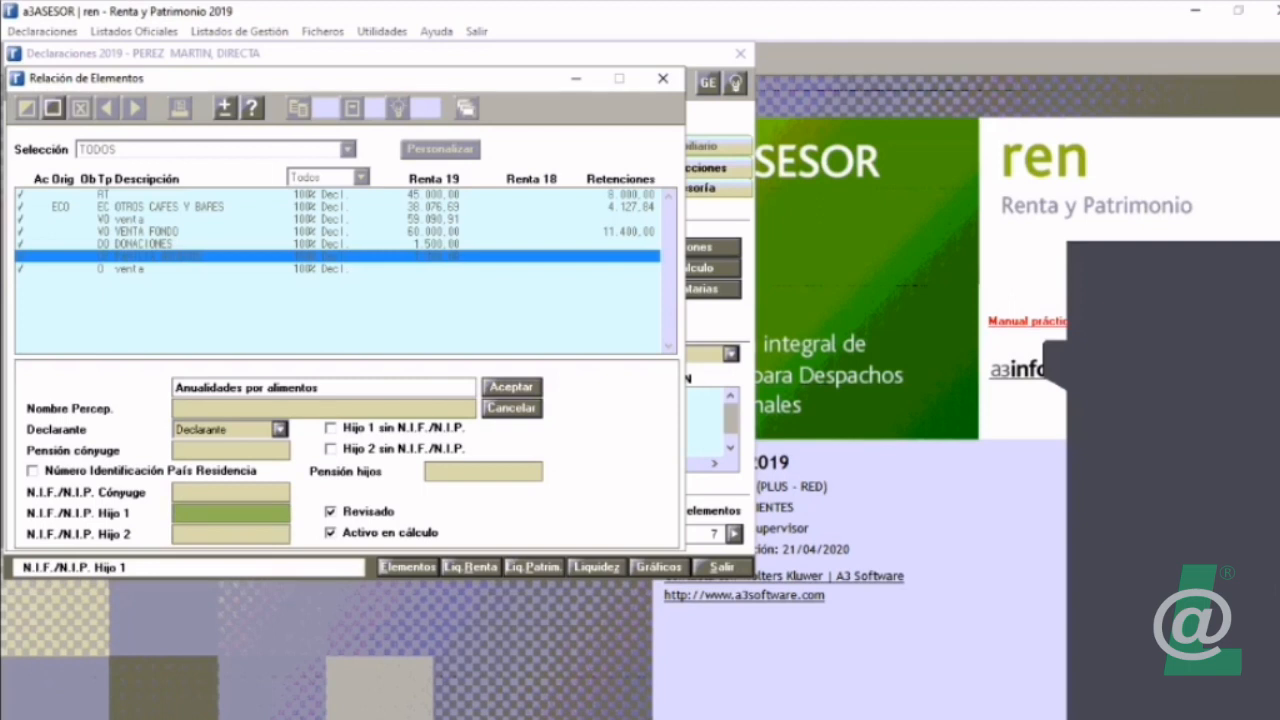
pyautogui.click(231, 534)
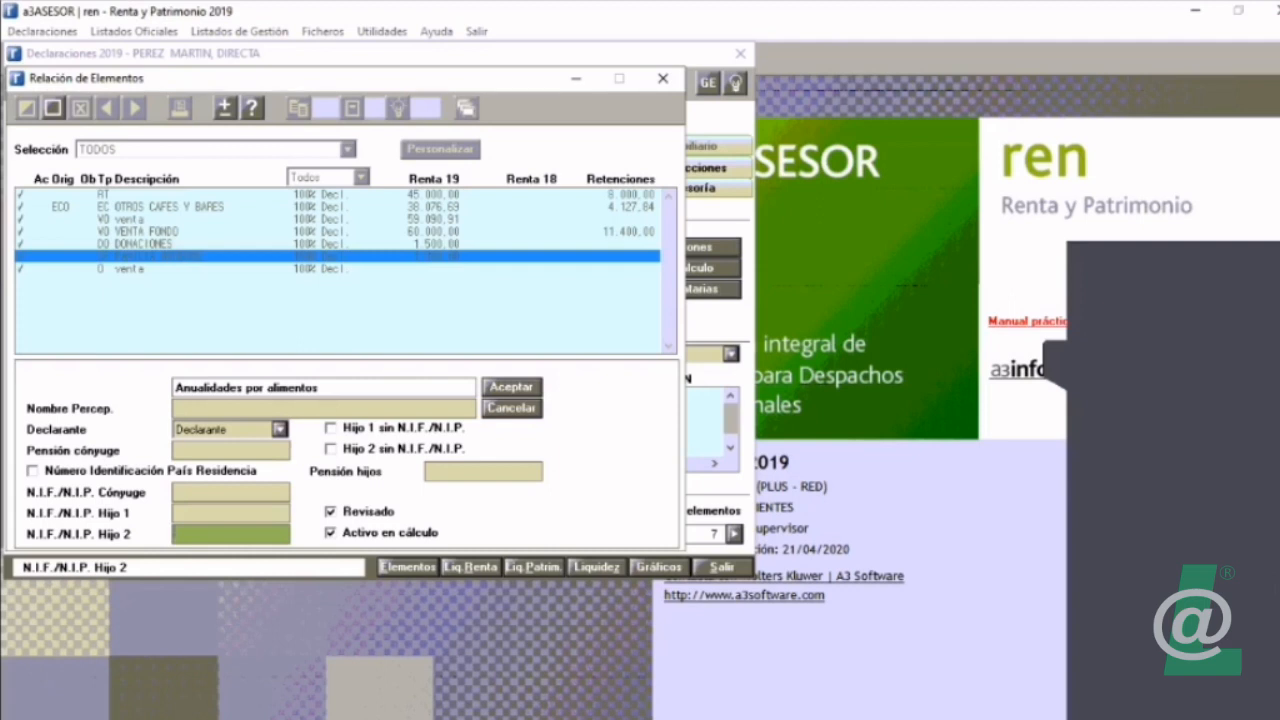
pyautogui.click(511, 408)
# Step: Review the Reducciones element types and open a new DO Donaciones element from the Deducciones group
pyautogui.click(27, 108)
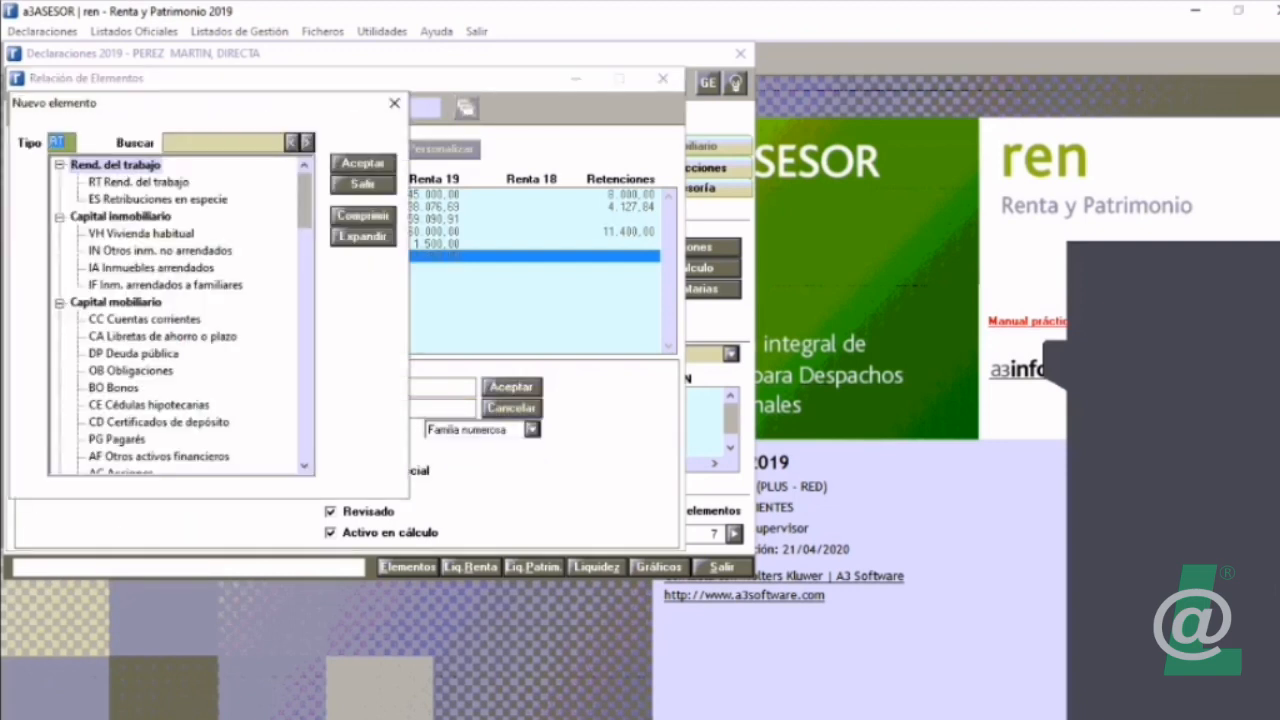
pyautogui.click(363, 216)
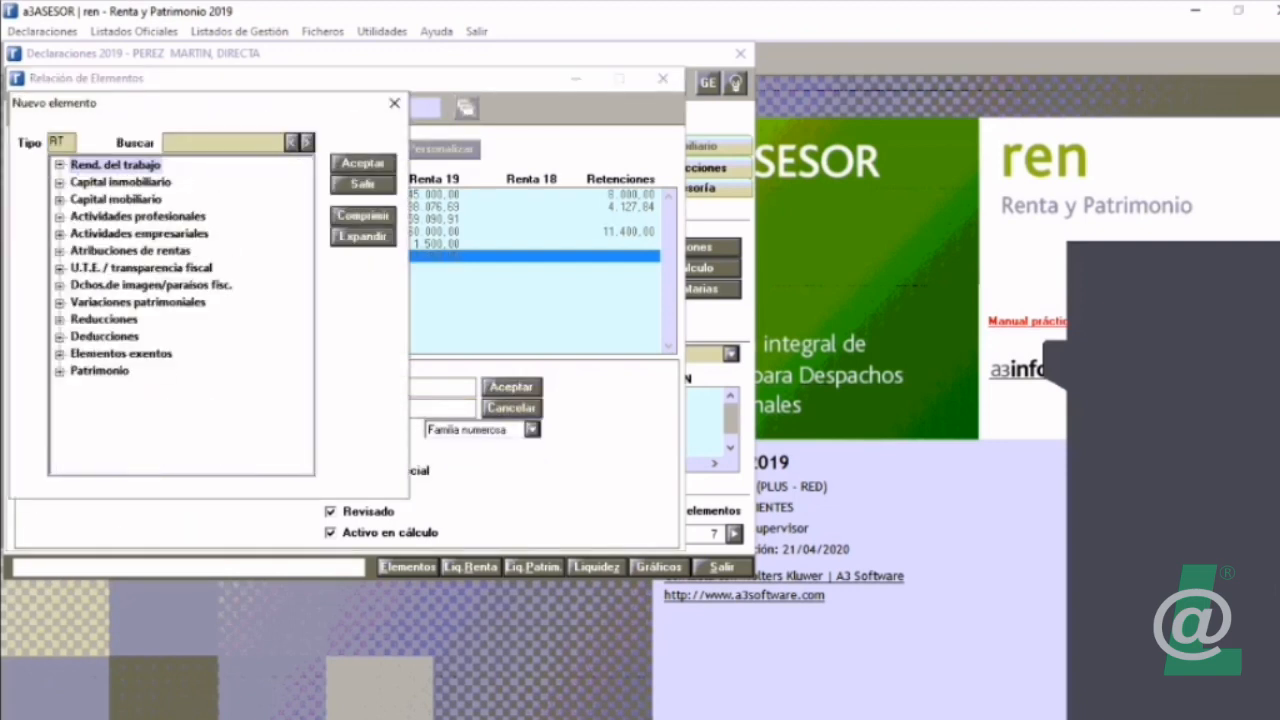
pyautogui.click(60, 320)
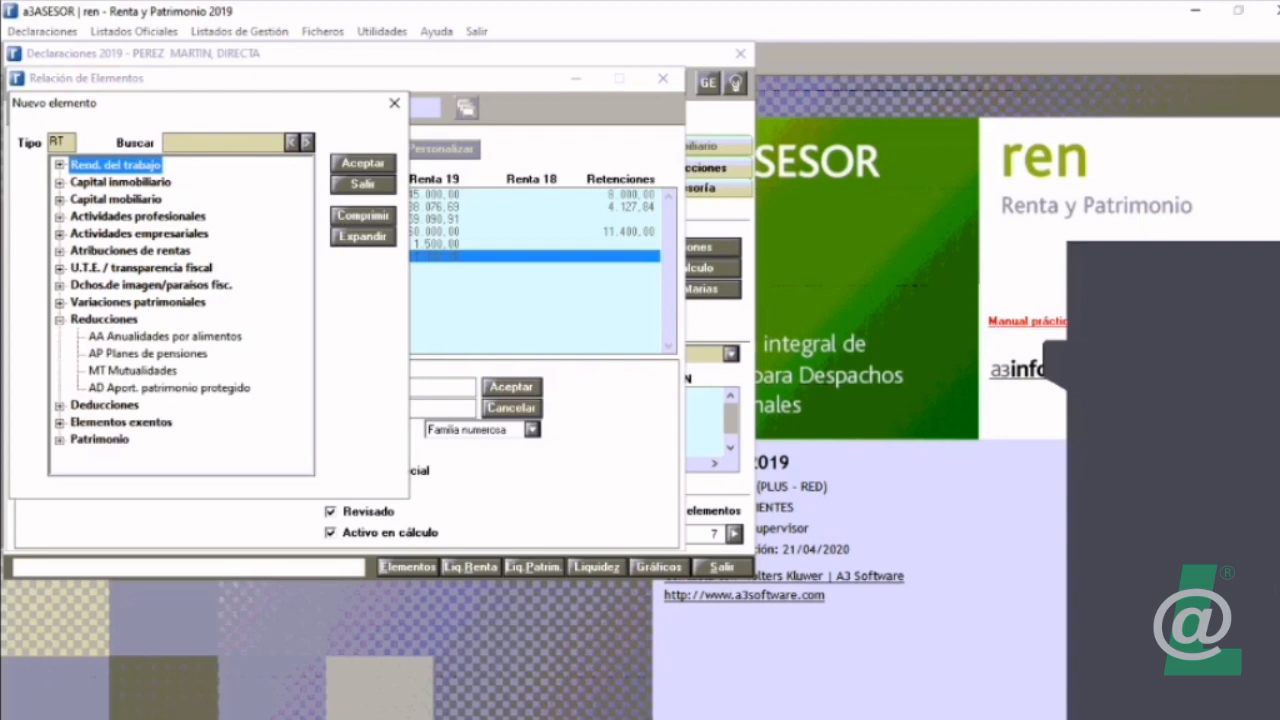
pyautogui.click(148, 354)
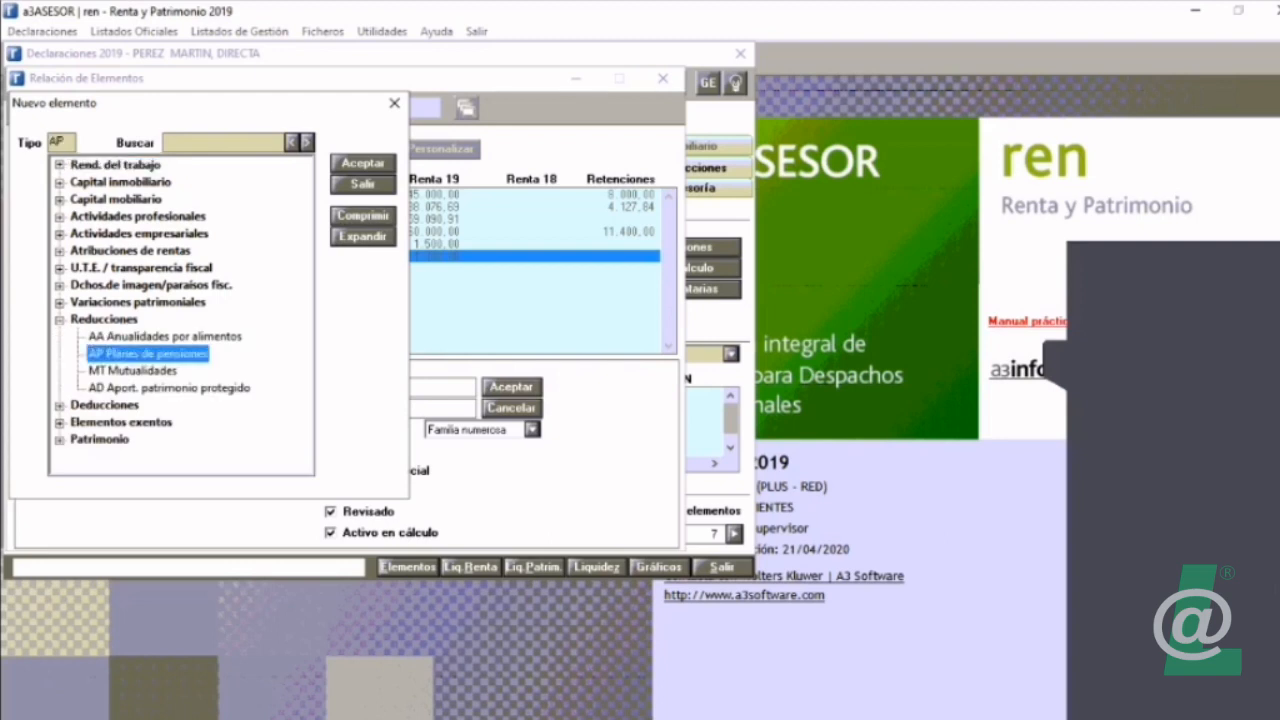
pyautogui.click(132, 371)
pyautogui.click(60, 406)
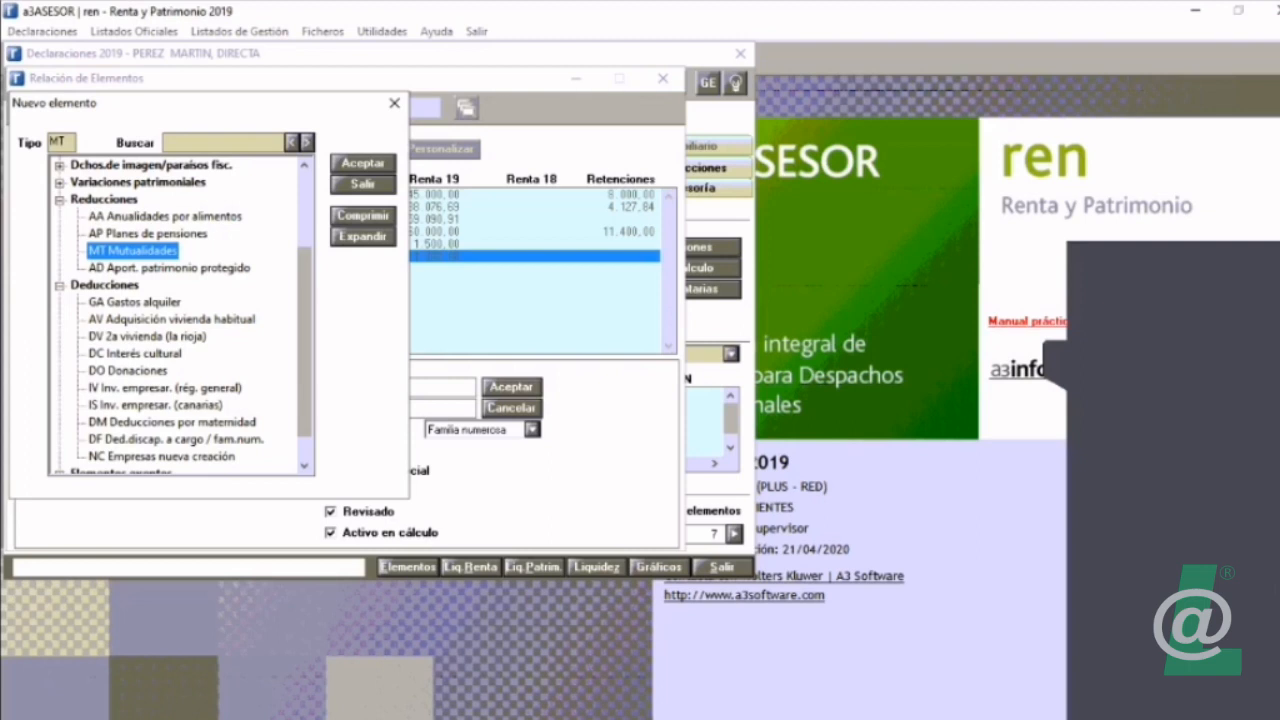
pyautogui.doubleClick(128, 371)
# Step: Review the donation's Ded. Estatal and Ded. Autonóm. options, choosing 75% (Ley 49/2002) and 0% sin deduc
pyautogui.click(532, 430)
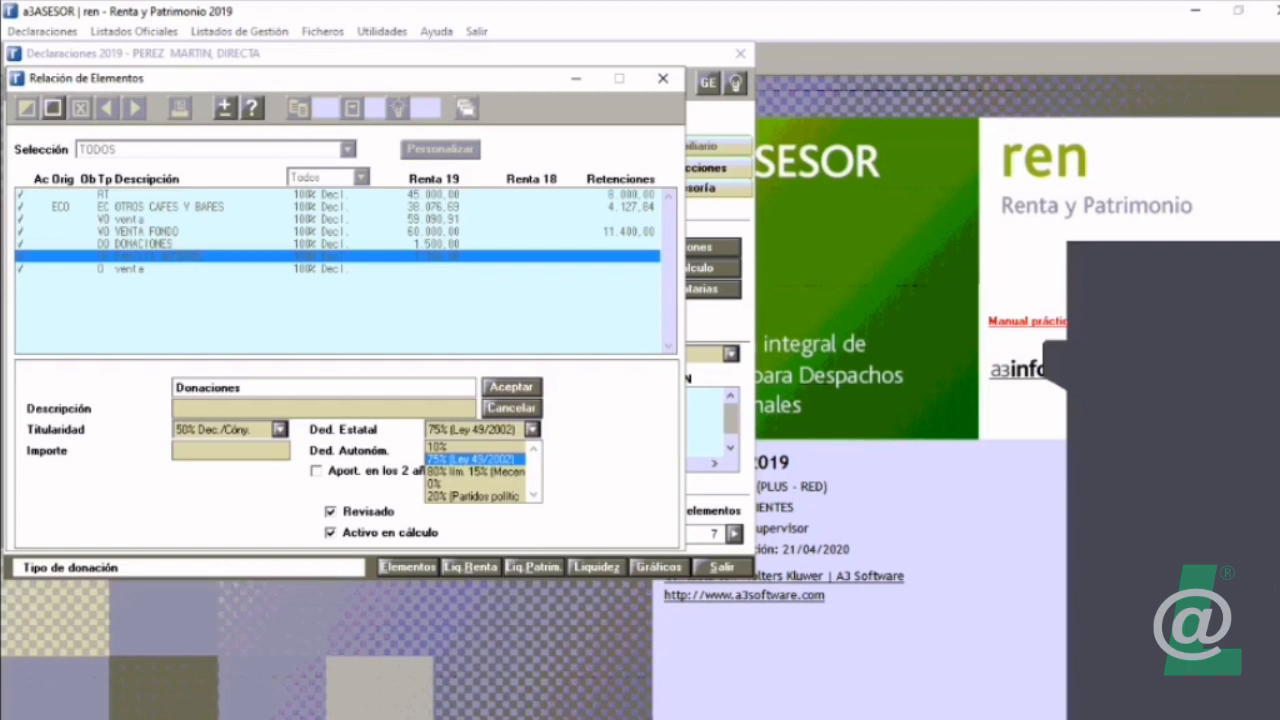
pyautogui.click(472, 459)
pyautogui.click(532, 451)
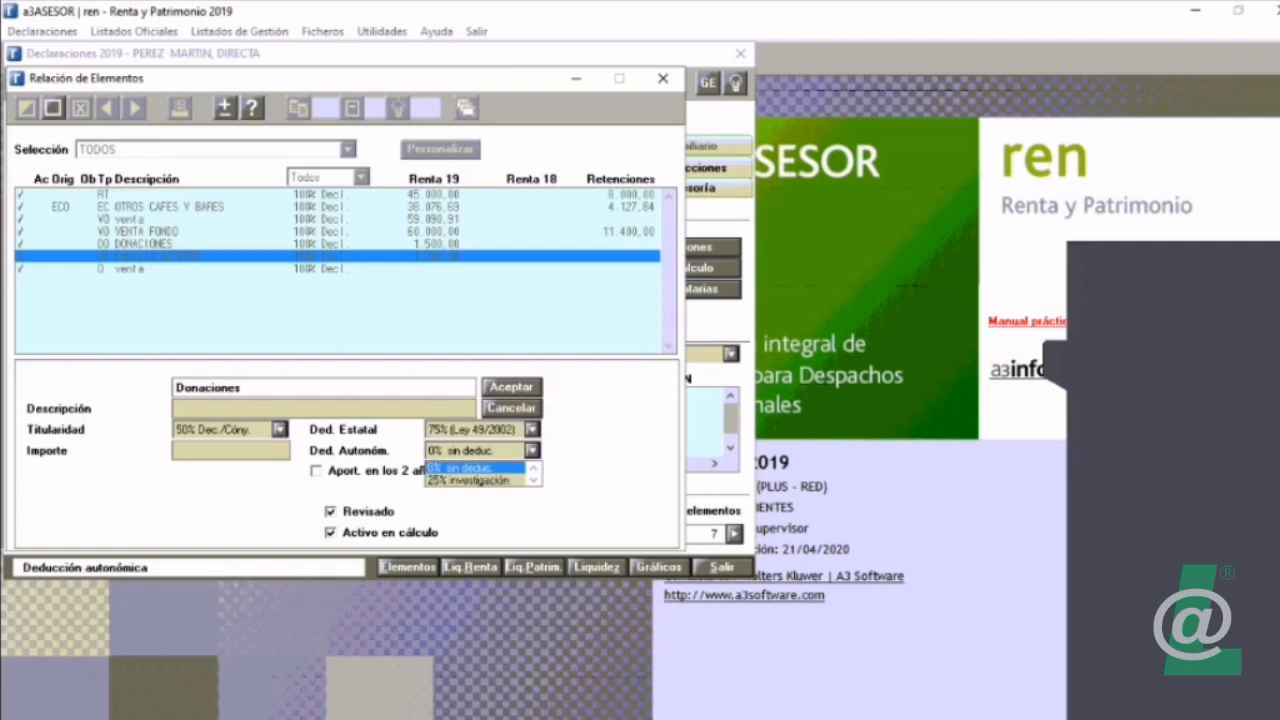
pyautogui.click(474, 468)
pyautogui.click(532, 430)
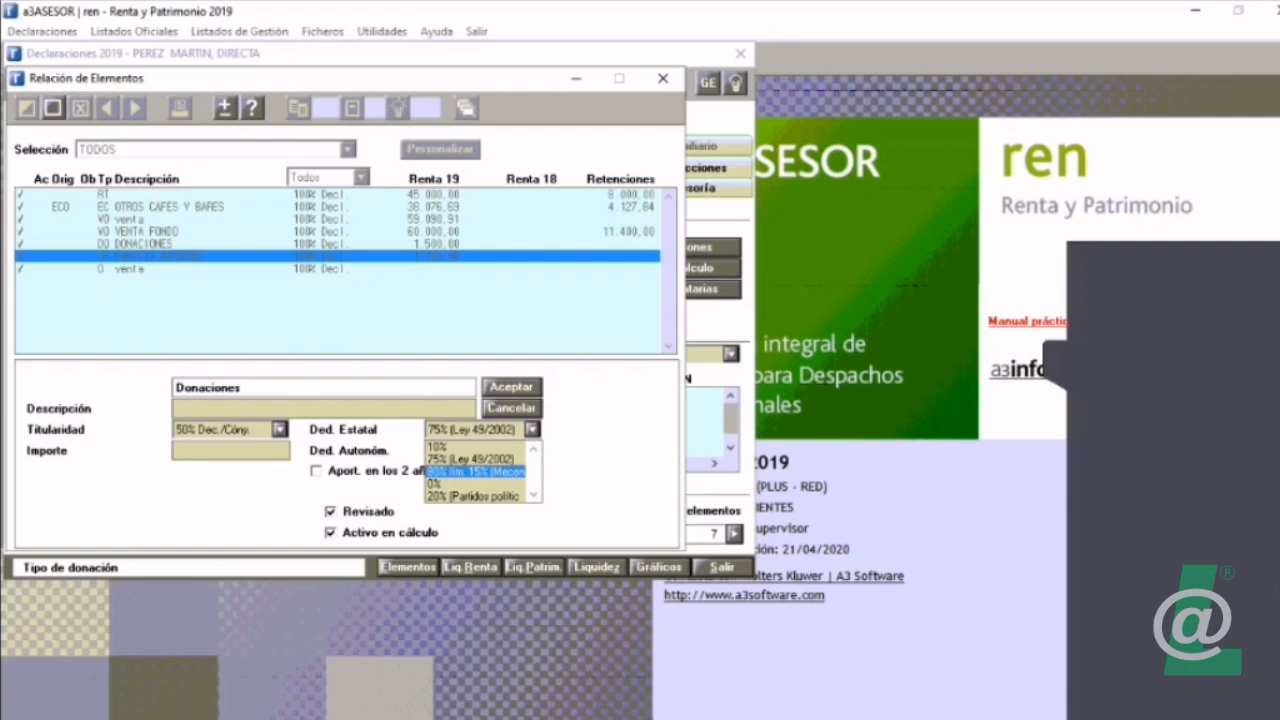
pyautogui.click(474, 458)
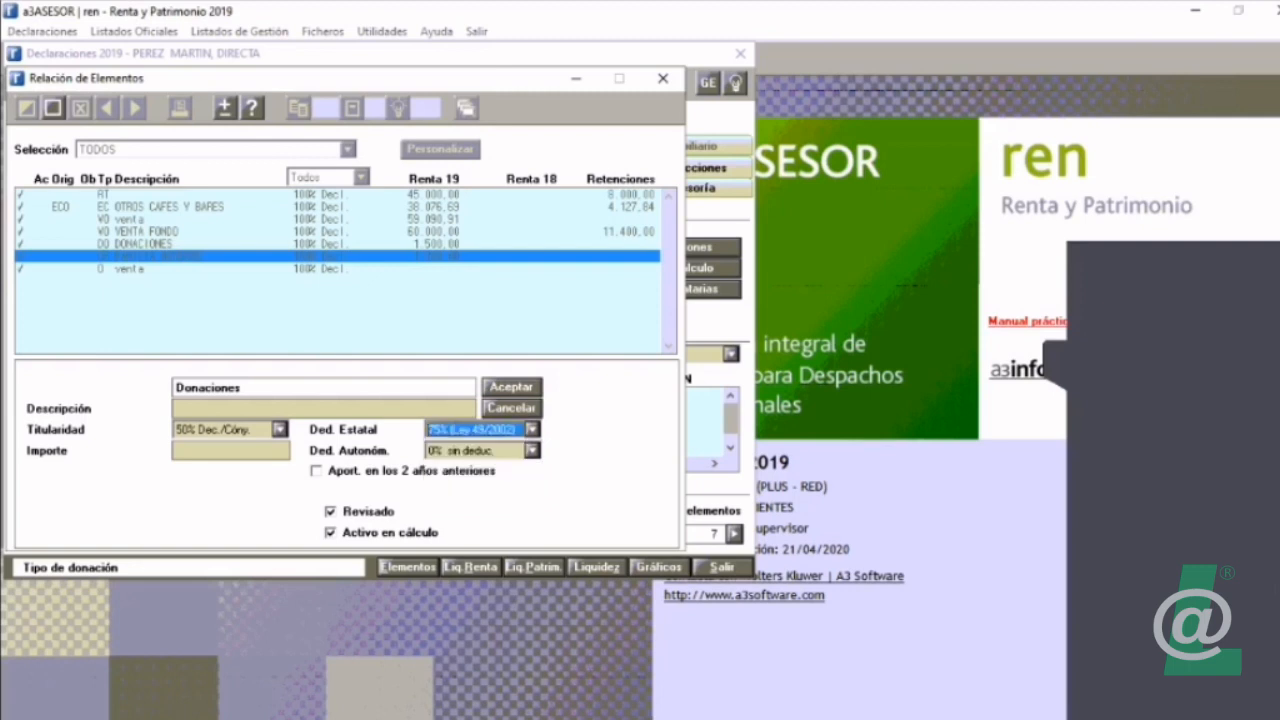
# Step: Try the donation's Aport. en los 2 años anteriores option with the 80% and 75% Ded. Estatal types, and cancel the new element
pyautogui.click(317, 471)
pyautogui.click(532, 430)
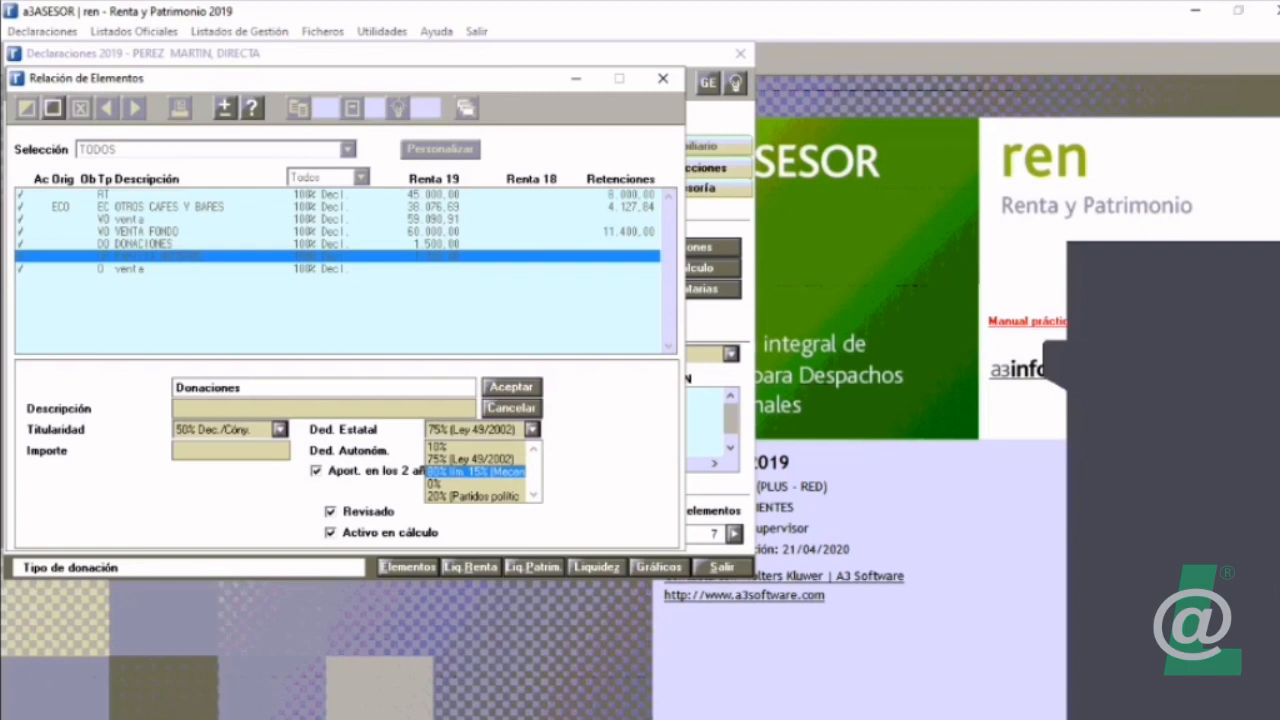
pyautogui.click(475, 471)
pyautogui.click(532, 430)
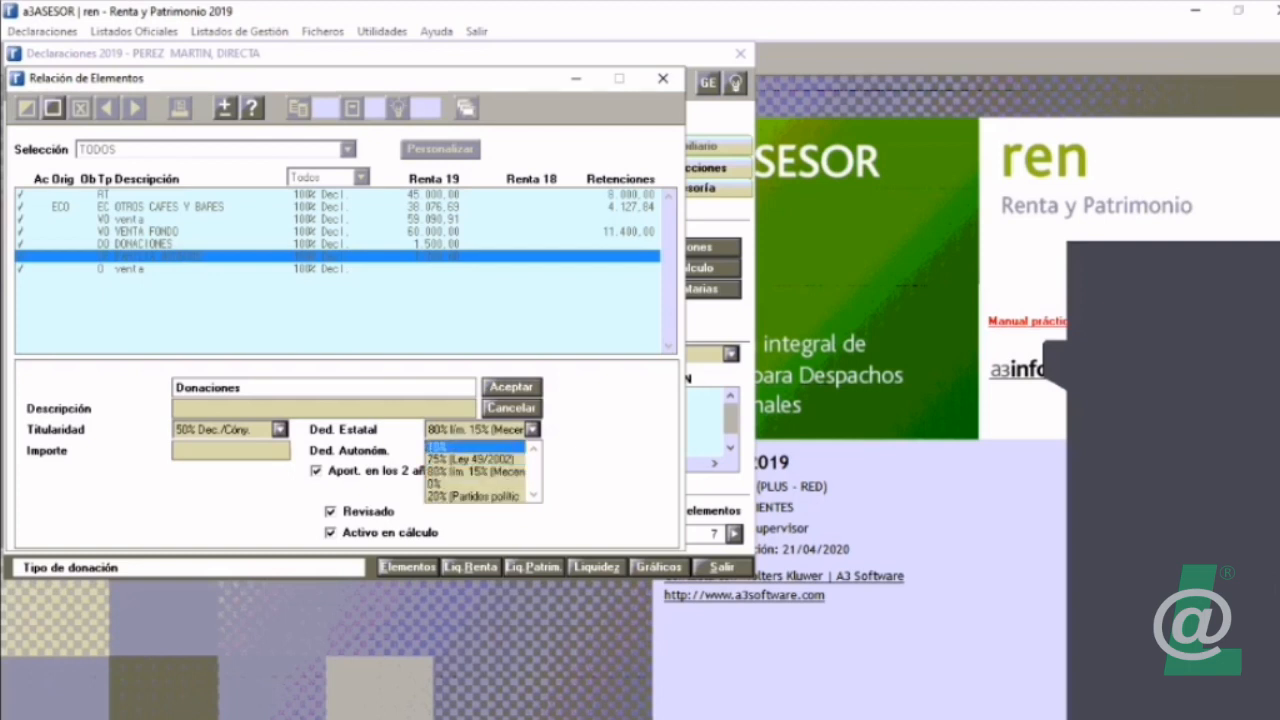
pyautogui.click(472, 460)
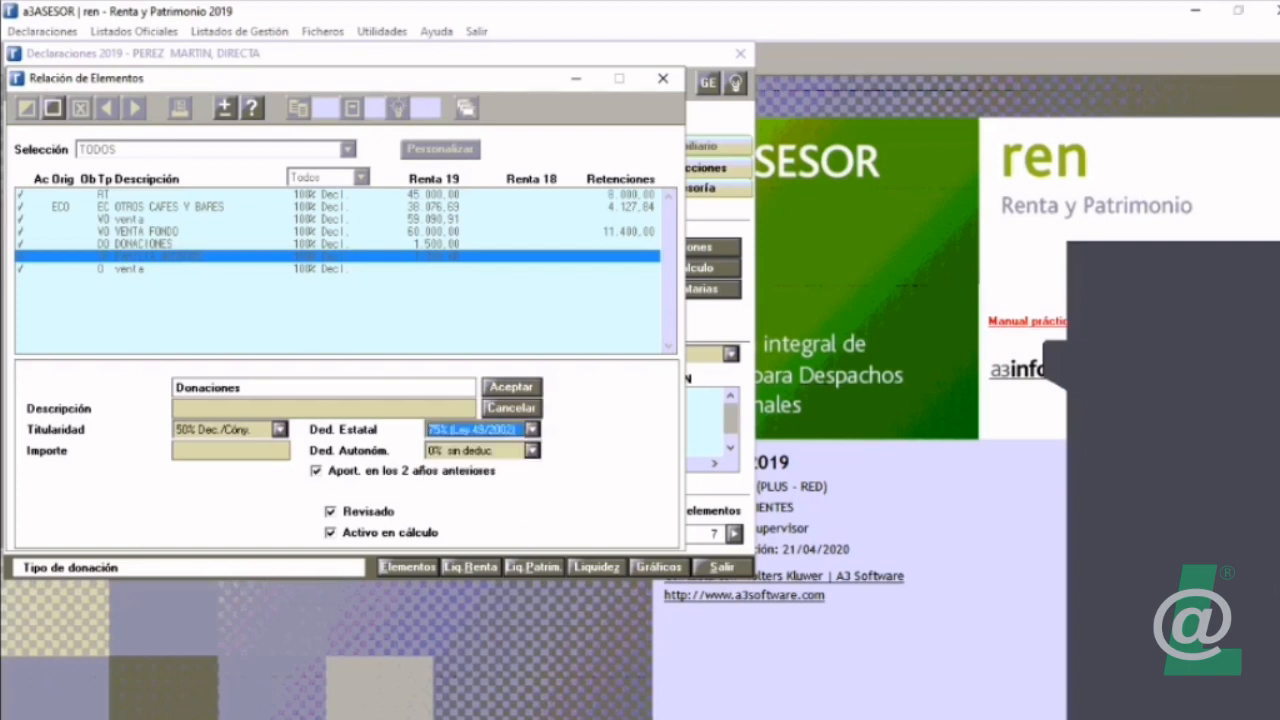
pyautogui.click(241, 450)
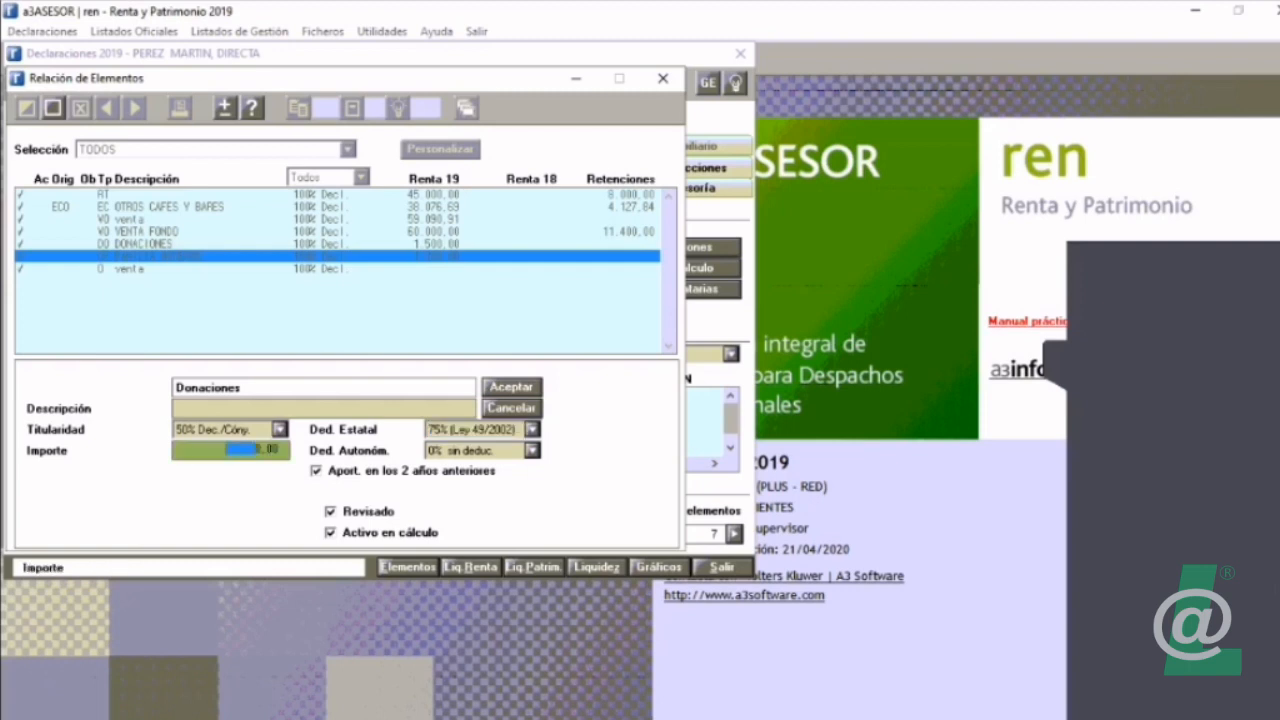
pyautogui.click(512, 408)
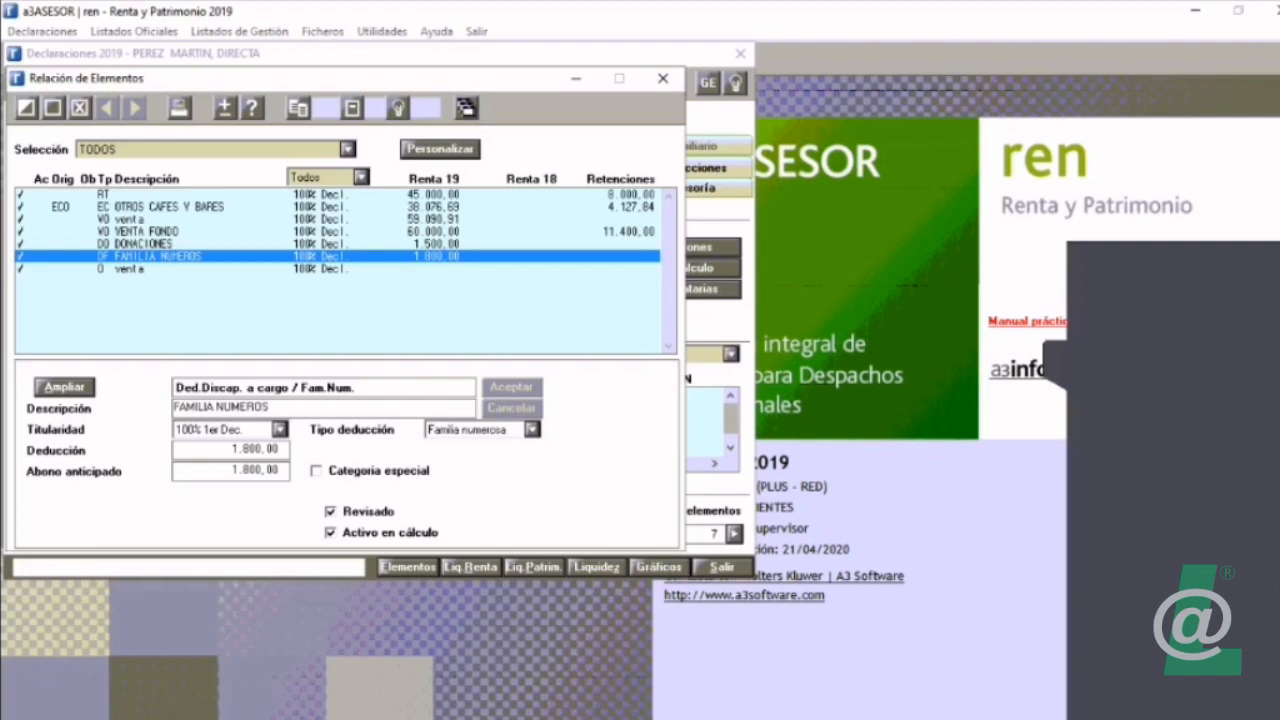
# Step: Reopen the FAMILIA NUMEROS deduction and check its title identification number, start and expiry dates, ascendant count and number of children above the minimum
pyautogui.click(27, 107)
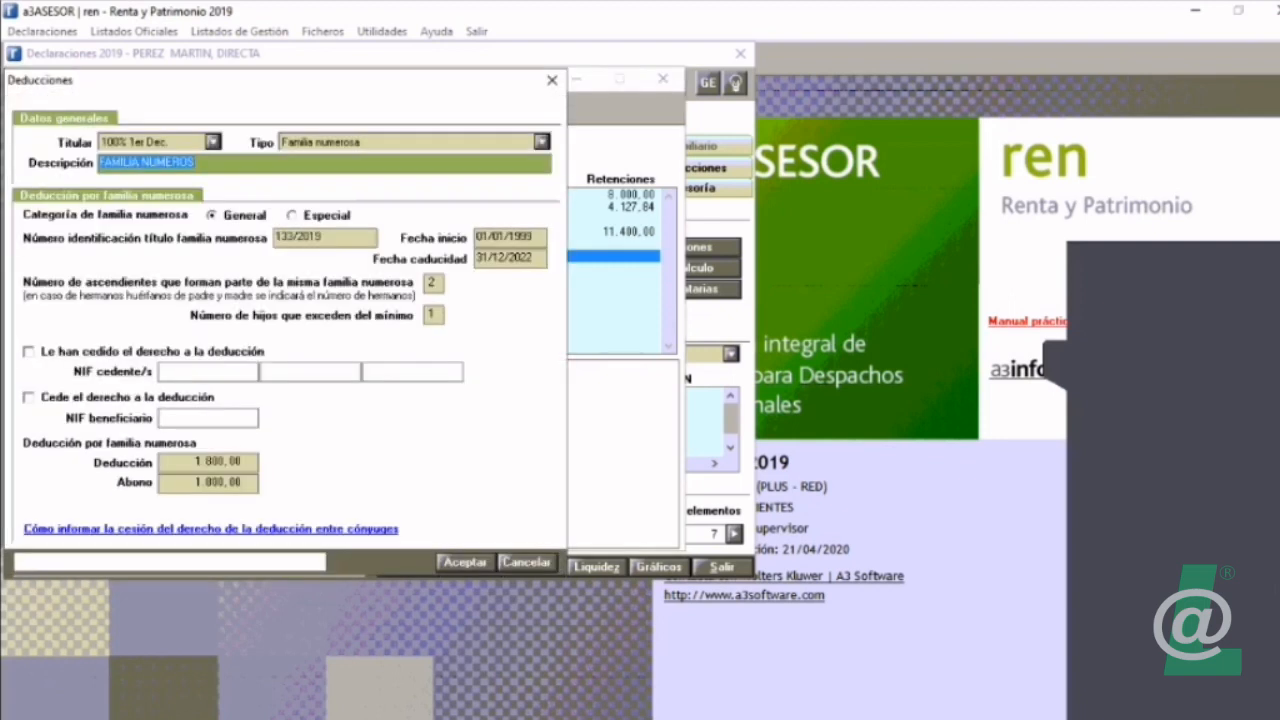
pyautogui.click(325, 238)
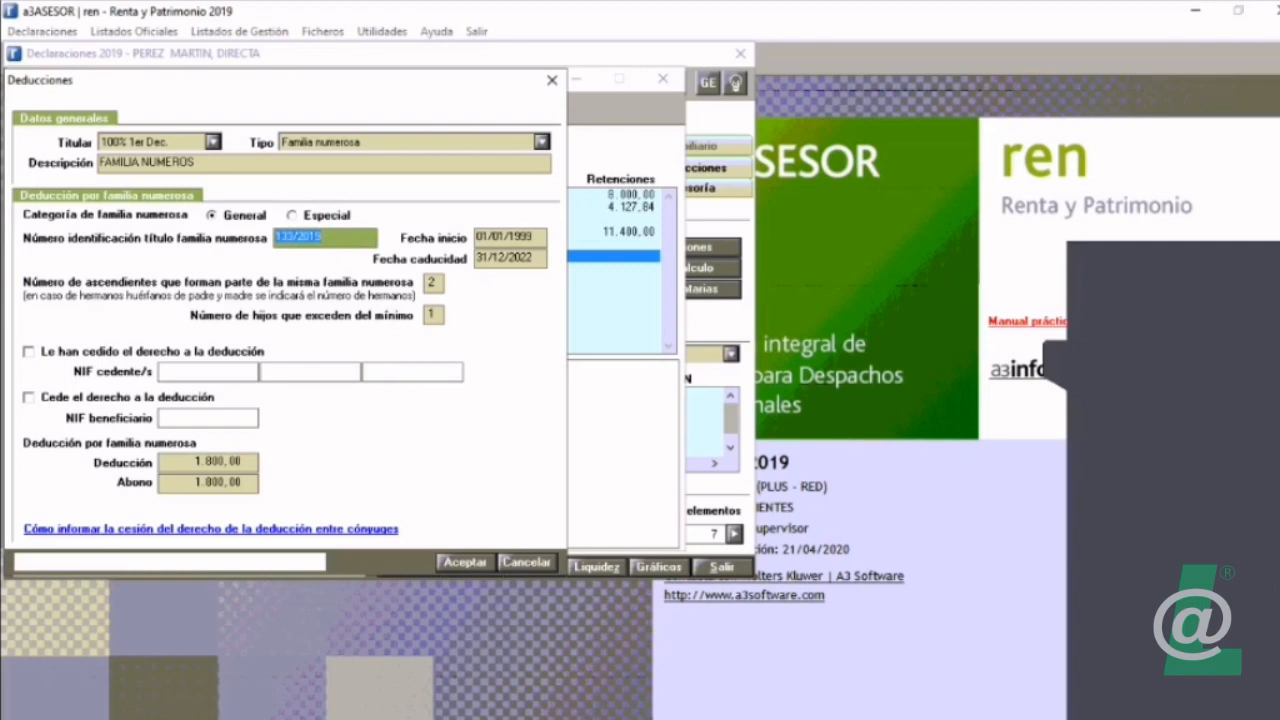
pyautogui.click(510, 238)
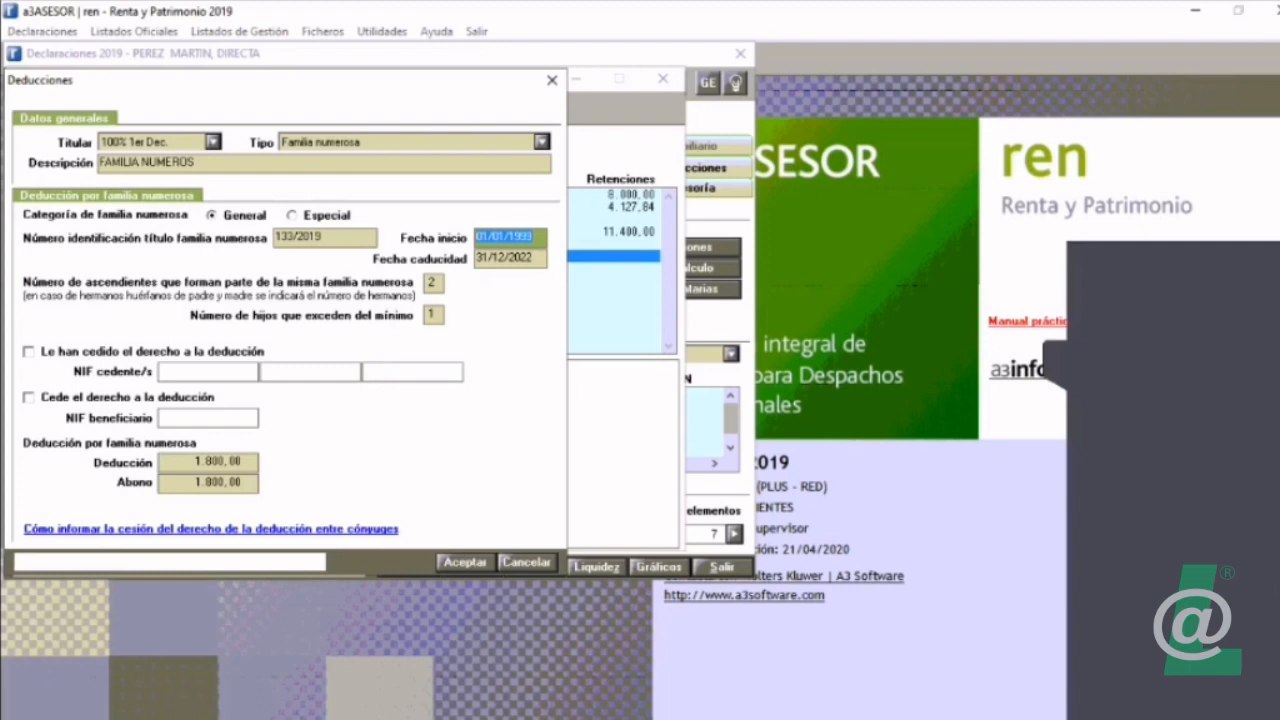
pyautogui.click(510, 258)
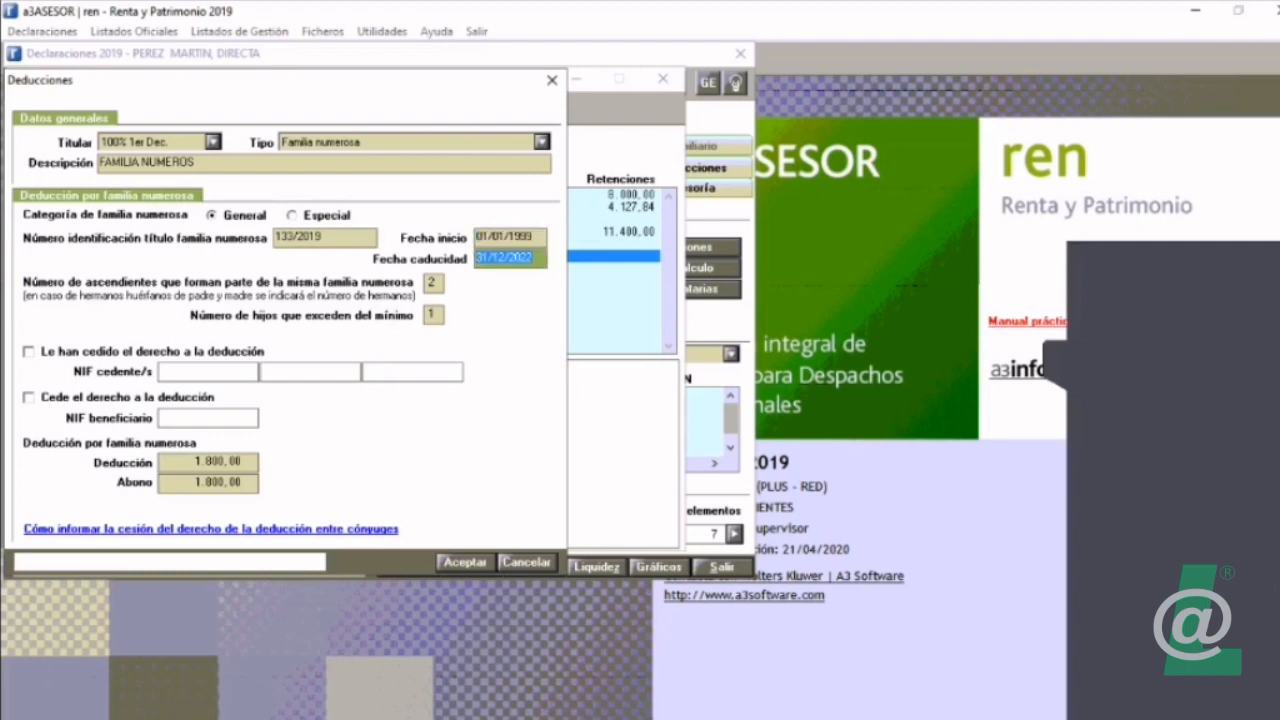
pyautogui.press('Tab')
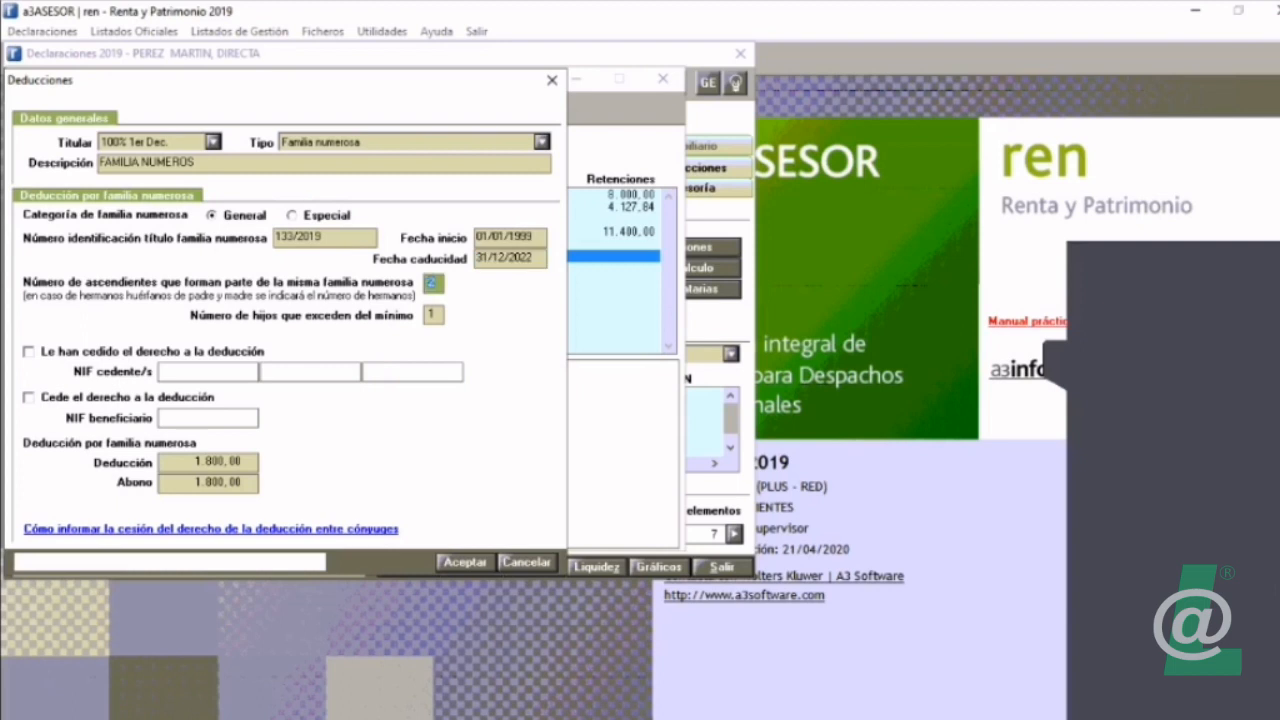
pyautogui.press('Tab')
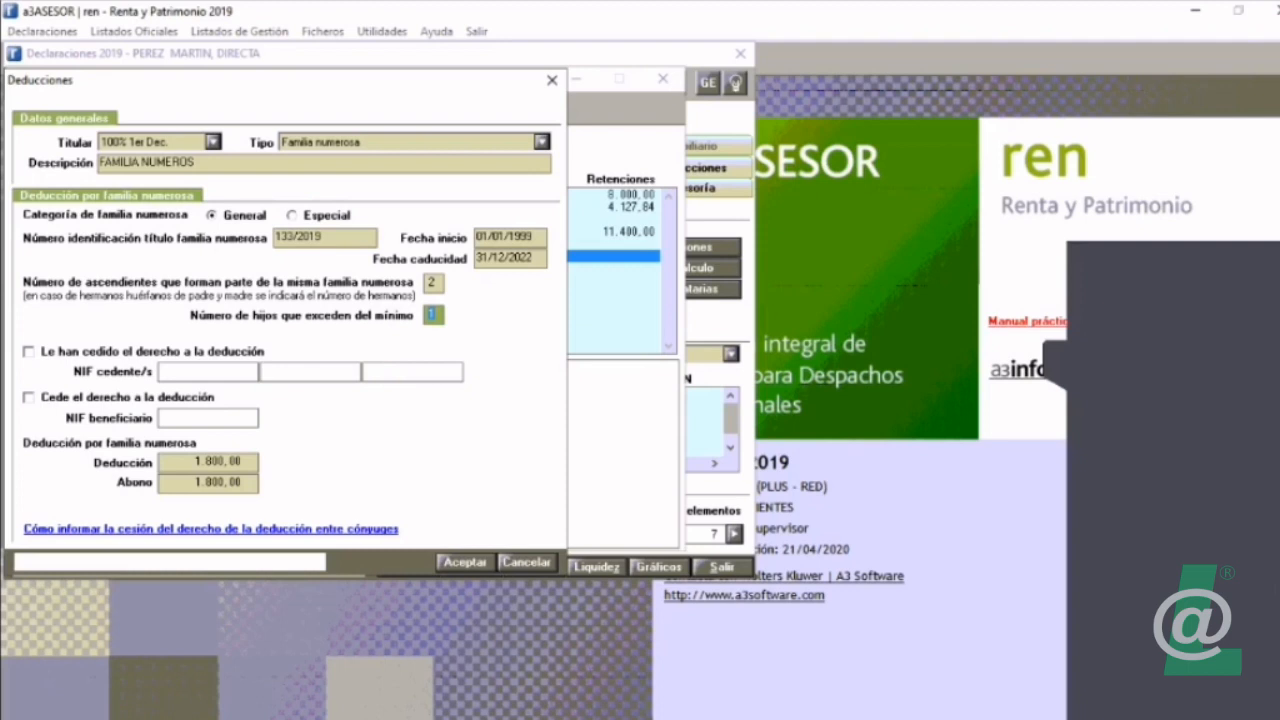
# Step: Check the Deducción and Abono amounts of the large-family deduction, and close it and the element list
pyautogui.press('Tab')
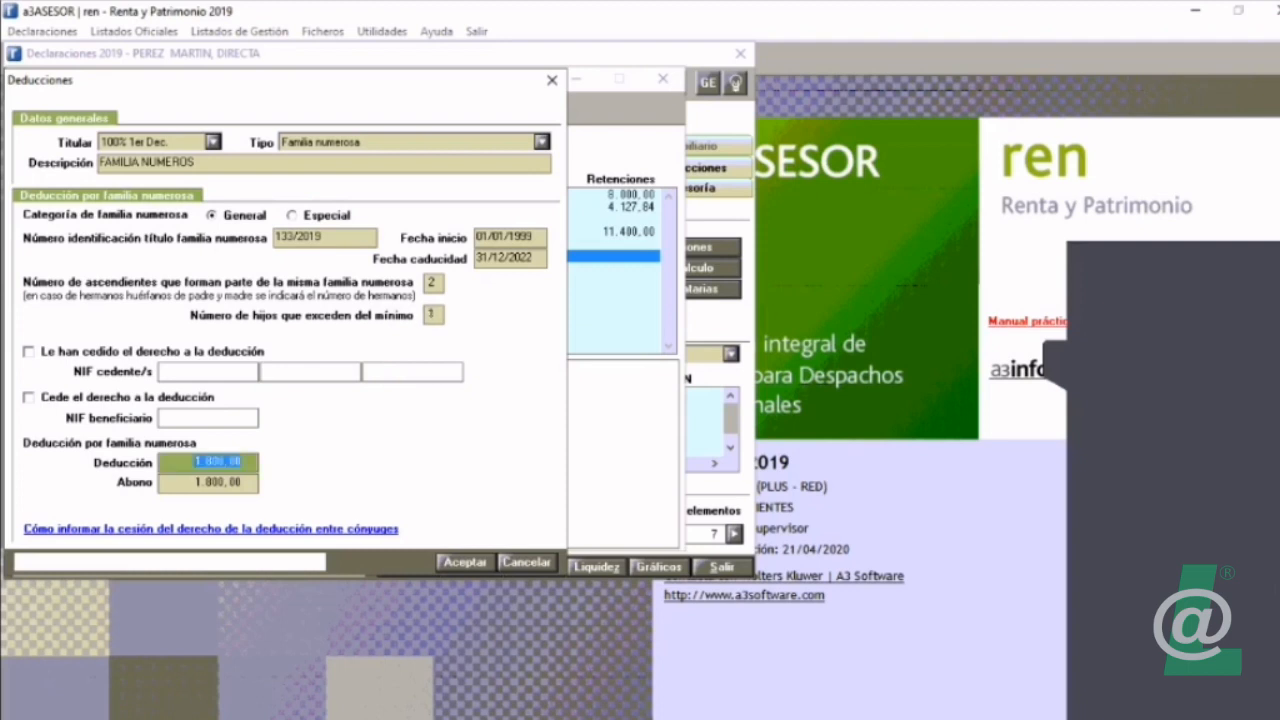
pyautogui.press('Tab')
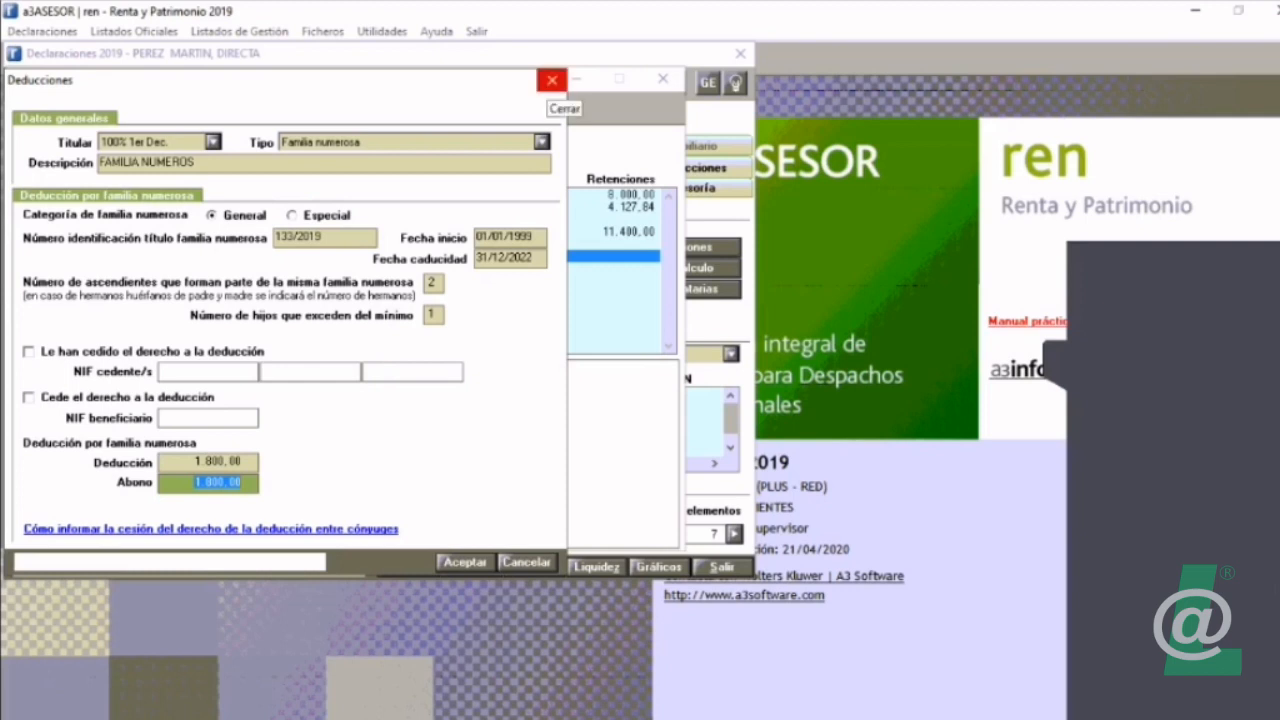
pyautogui.click(551, 80)
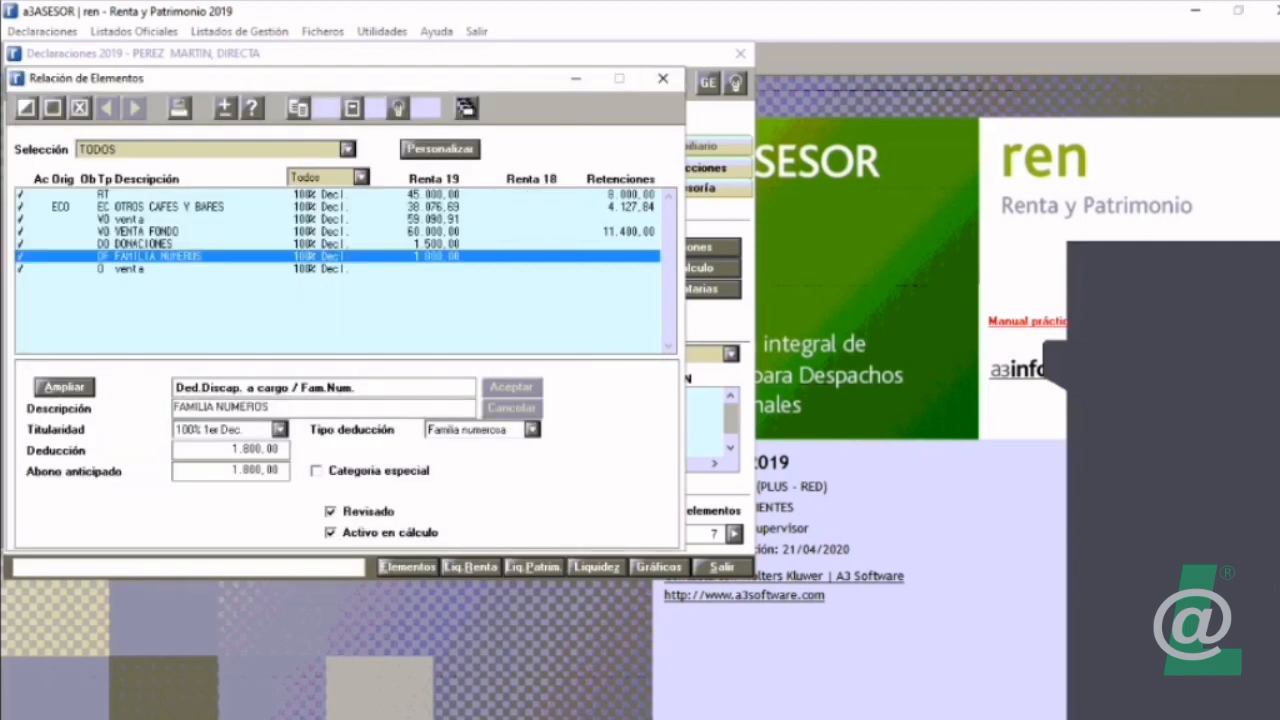
pyautogui.click(662, 78)
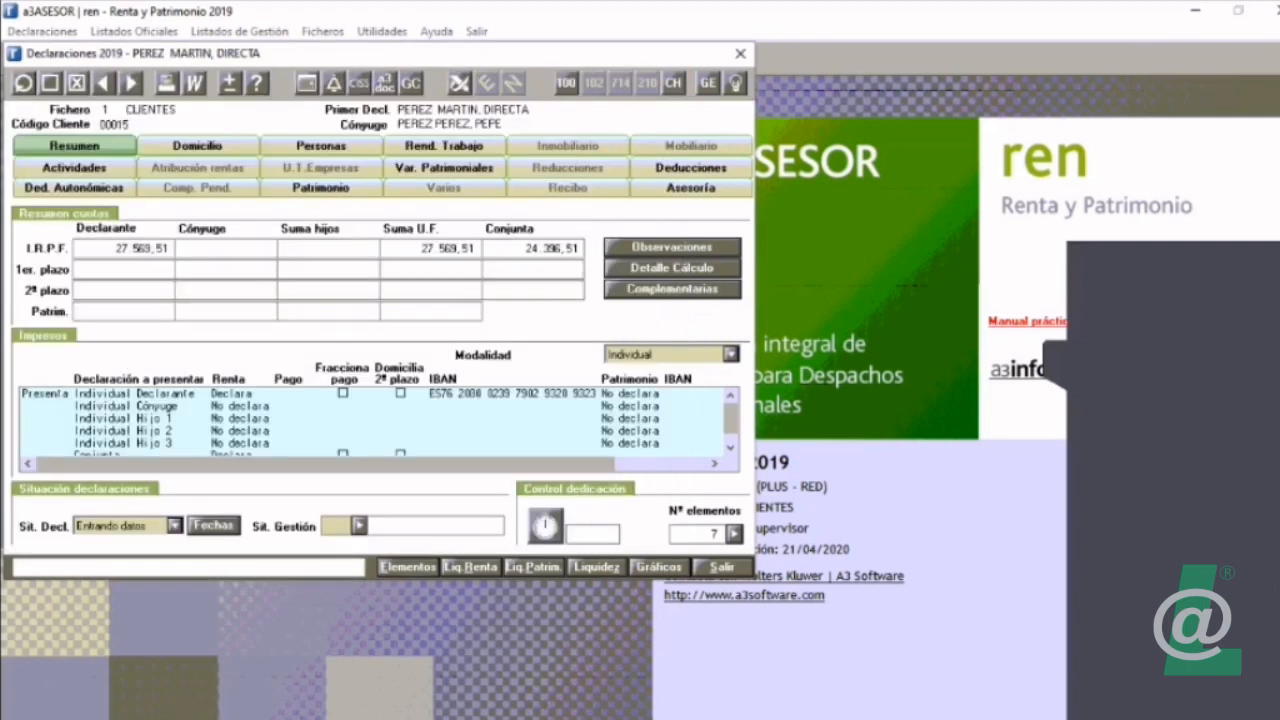
# Step: Start generating the ordinary Modelo 100 and view the list of inconsistencies in the declaration
pyautogui.click(566, 82)
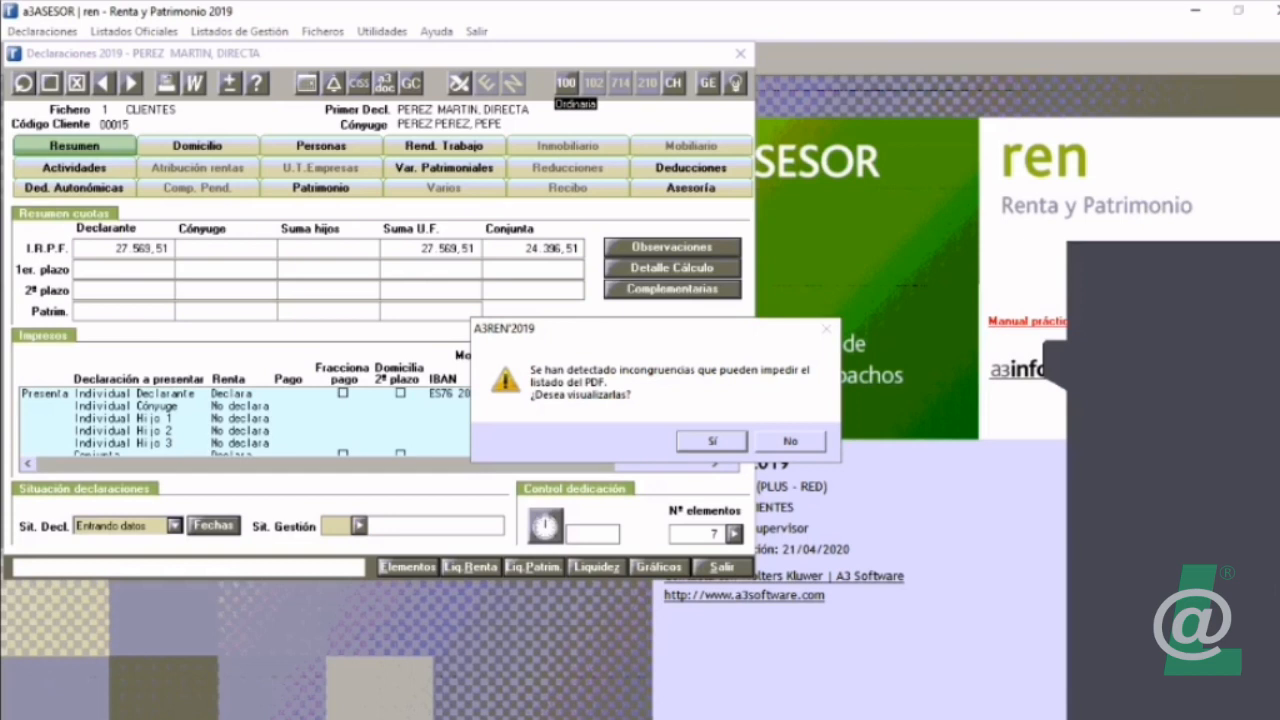
pyautogui.press('Return')
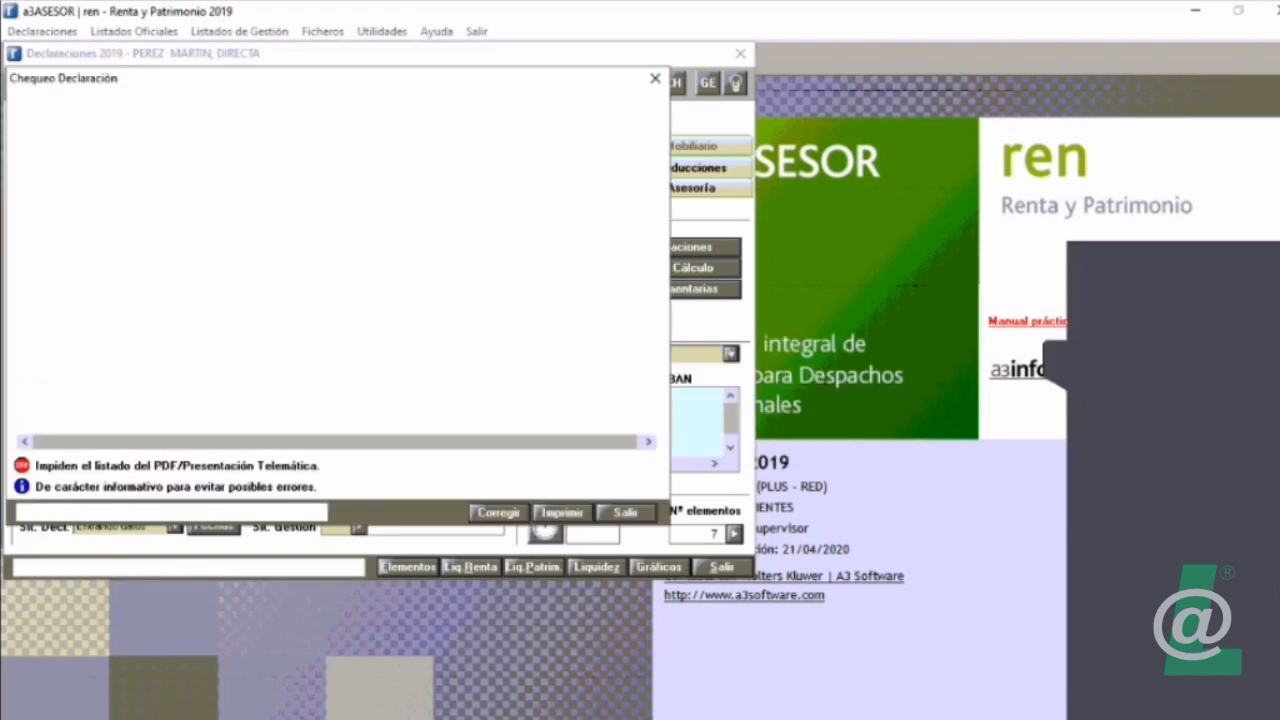
pyautogui.click(323, 183)
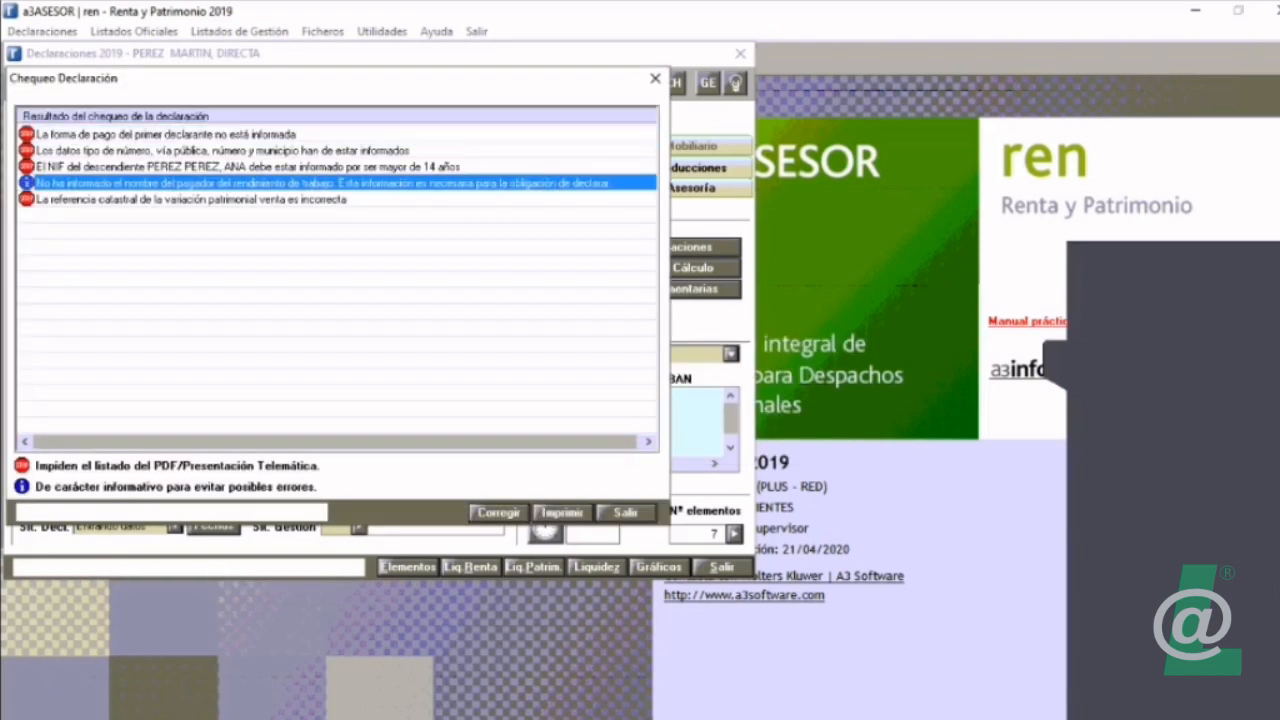
# Step: Correct the first declarant's missing payment method by setting the Renta Forma de pago to Domiciliación bancaria
pyautogui.click(230, 134)
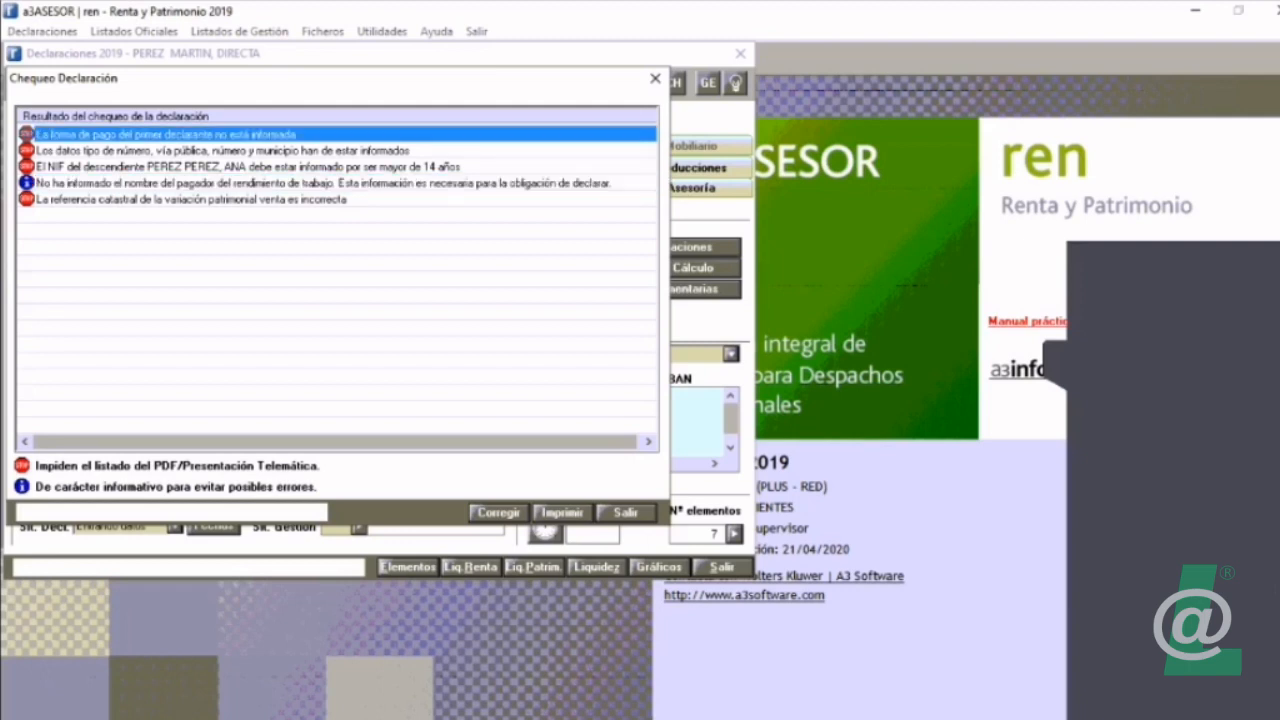
pyautogui.click(499, 513)
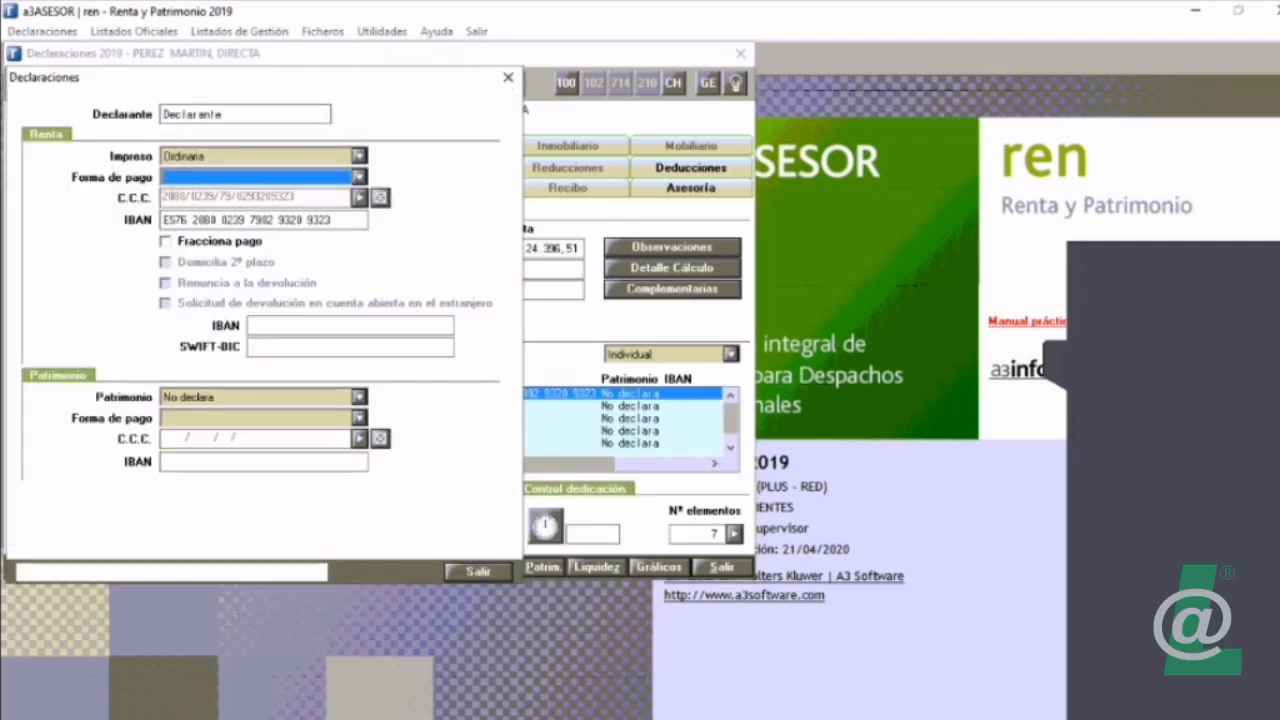
pyautogui.click(359, 177)
pyautogui.click(215, 207)
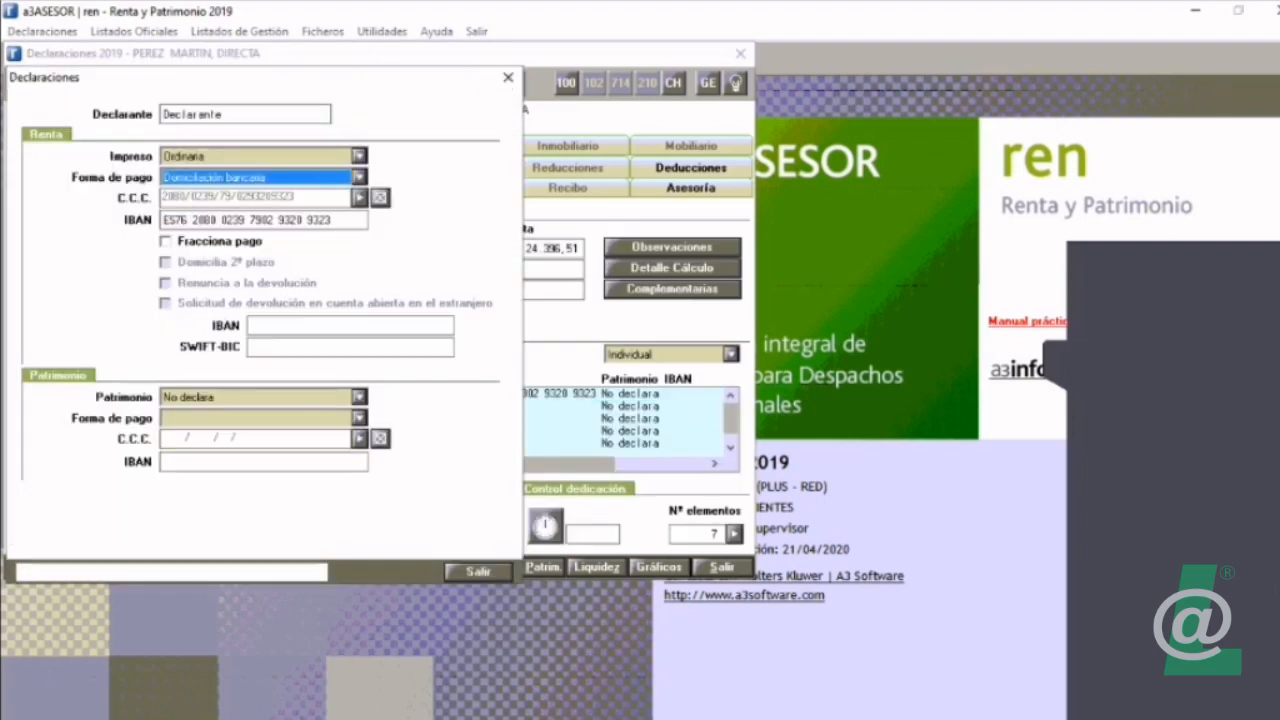
pyautogui.click(479, 571)
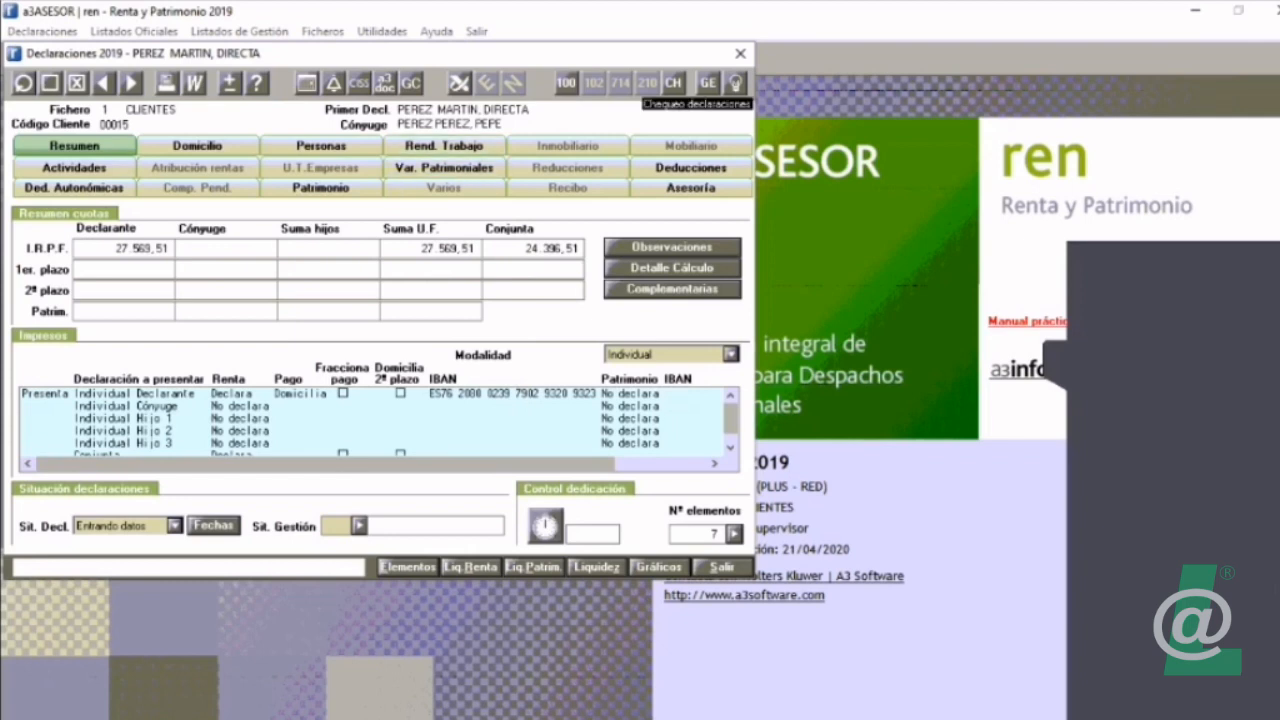
# Step: Recheck the declaration and go to the address data that the missing street and number error refers to
pyautogui.click(673, 82)
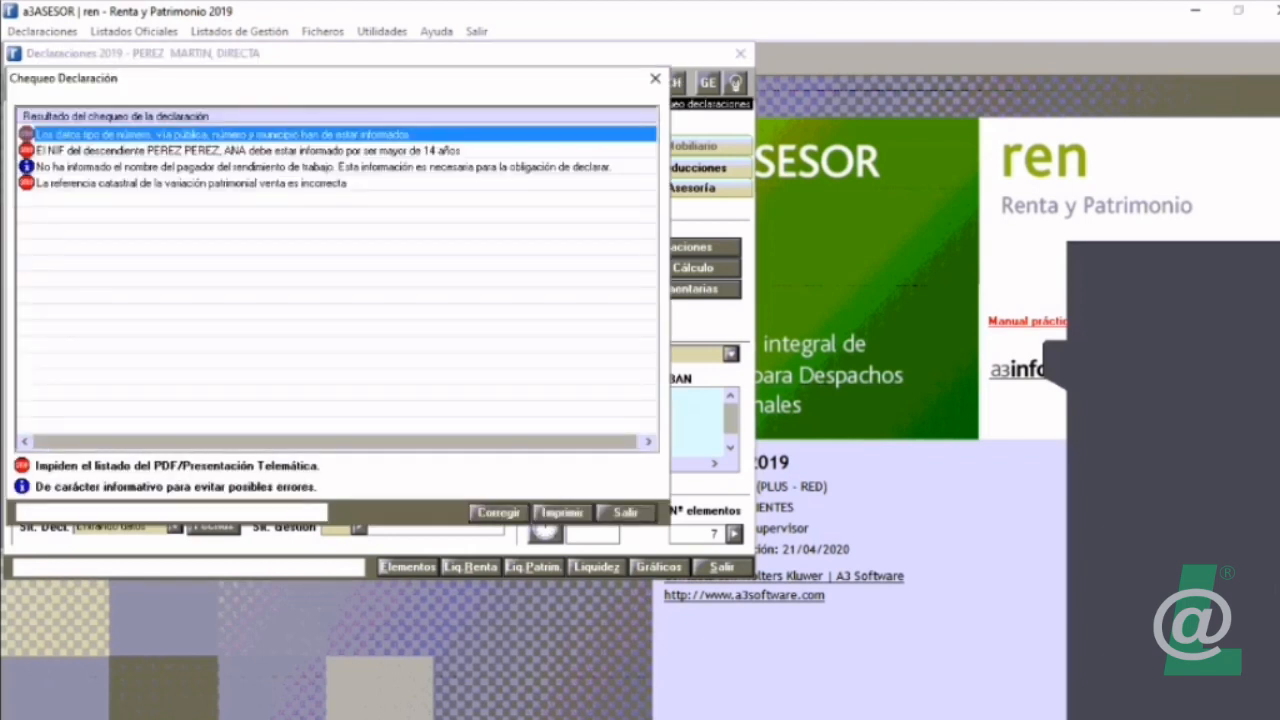
pyautogui.click(499, 513)
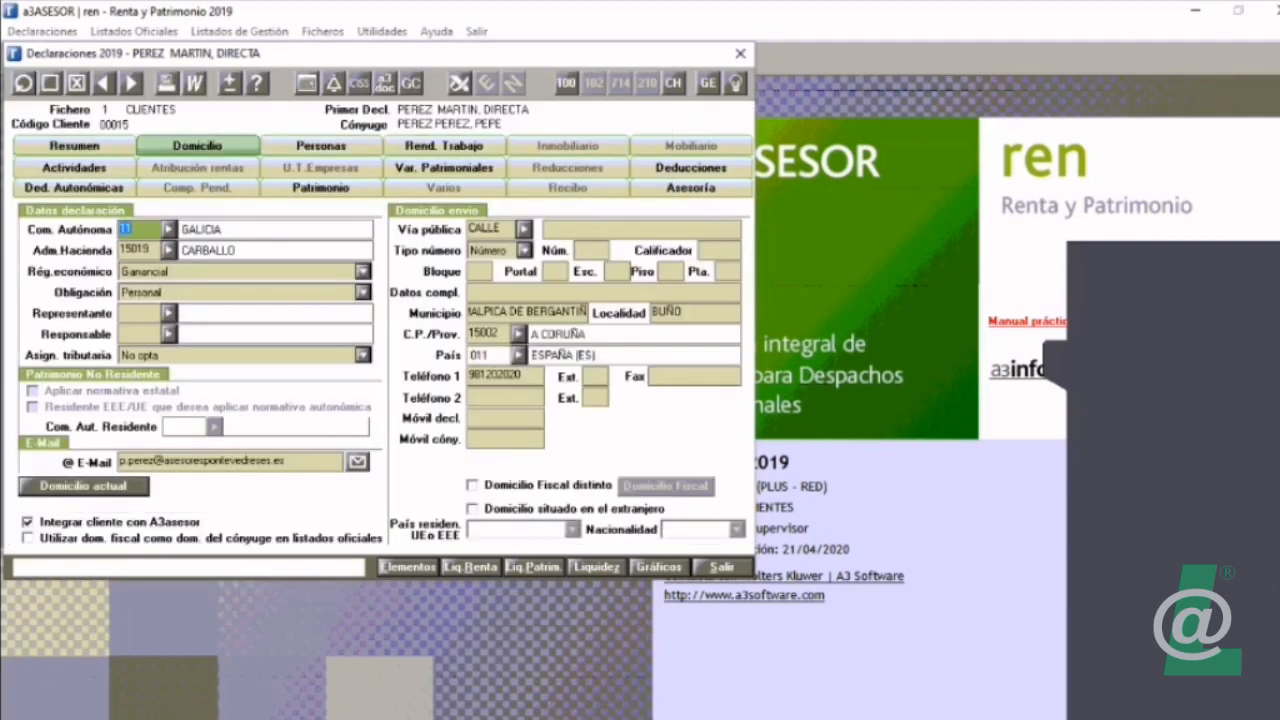
# Step: Generate an unvalidated Borrador of Modelo 100 without viewing the inconsistencies, allow the blocked content, and close the draft and the generation dialog
pyautogui.click(566, 82)
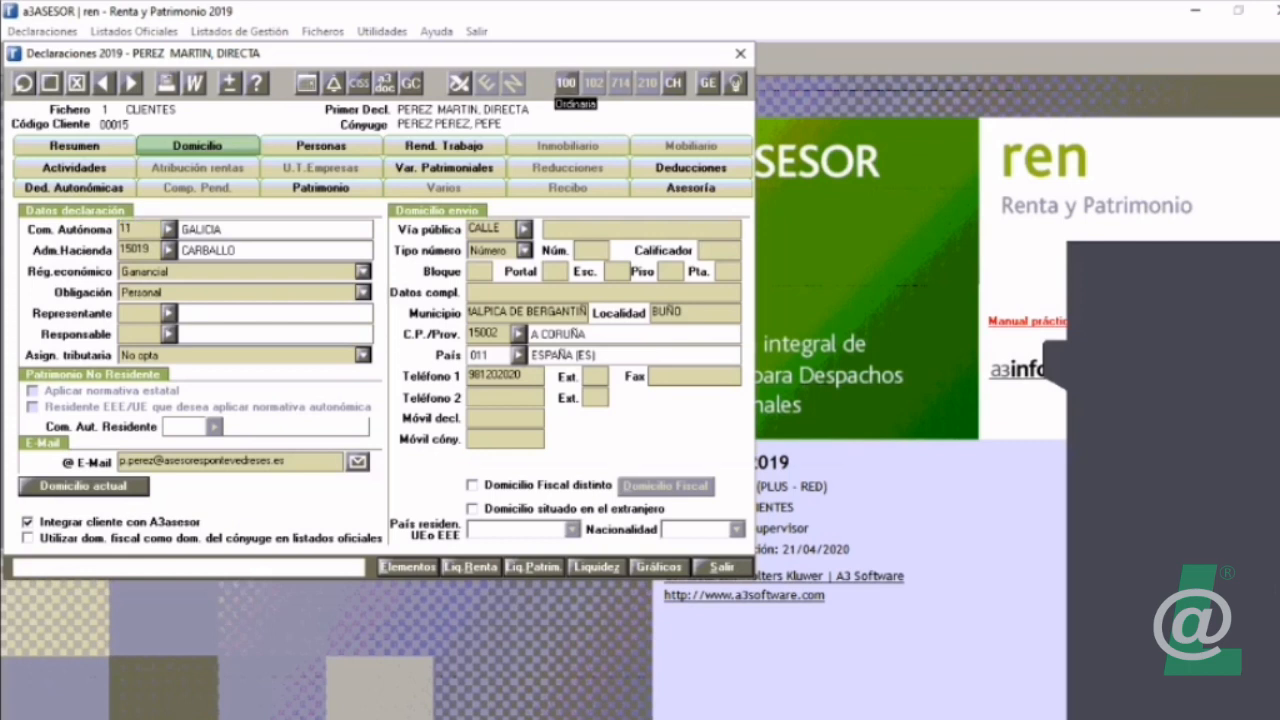
pyautogui.click(790, 441)
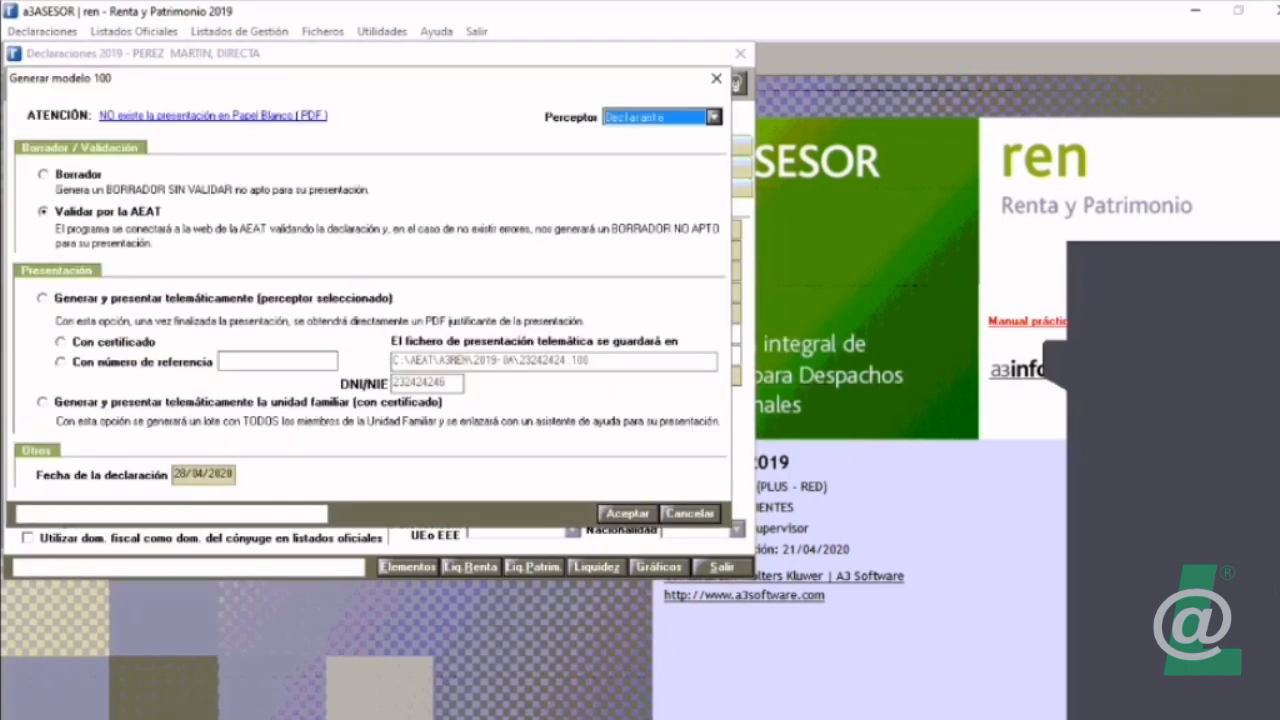
pyautogui.click(43, 175)
pyautogui.click(628, 513)
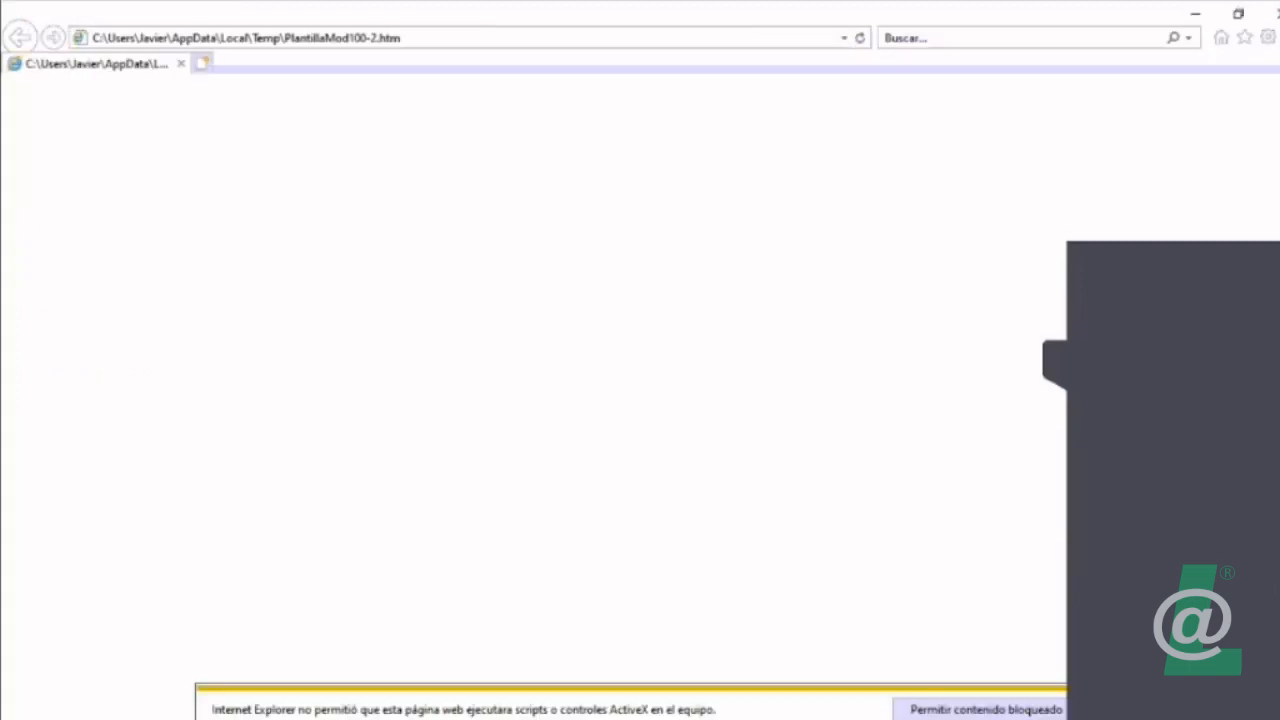
pyautogui.click(986, 709)
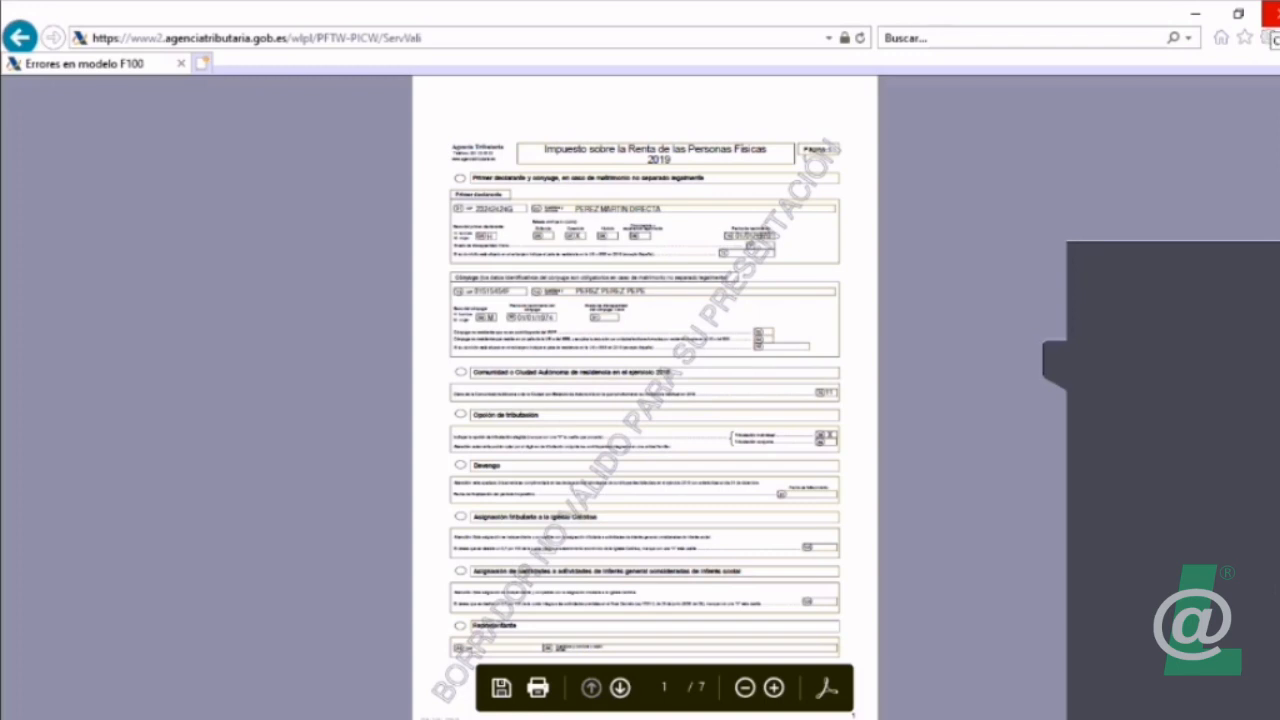
pyautogui.click(1271, 12)
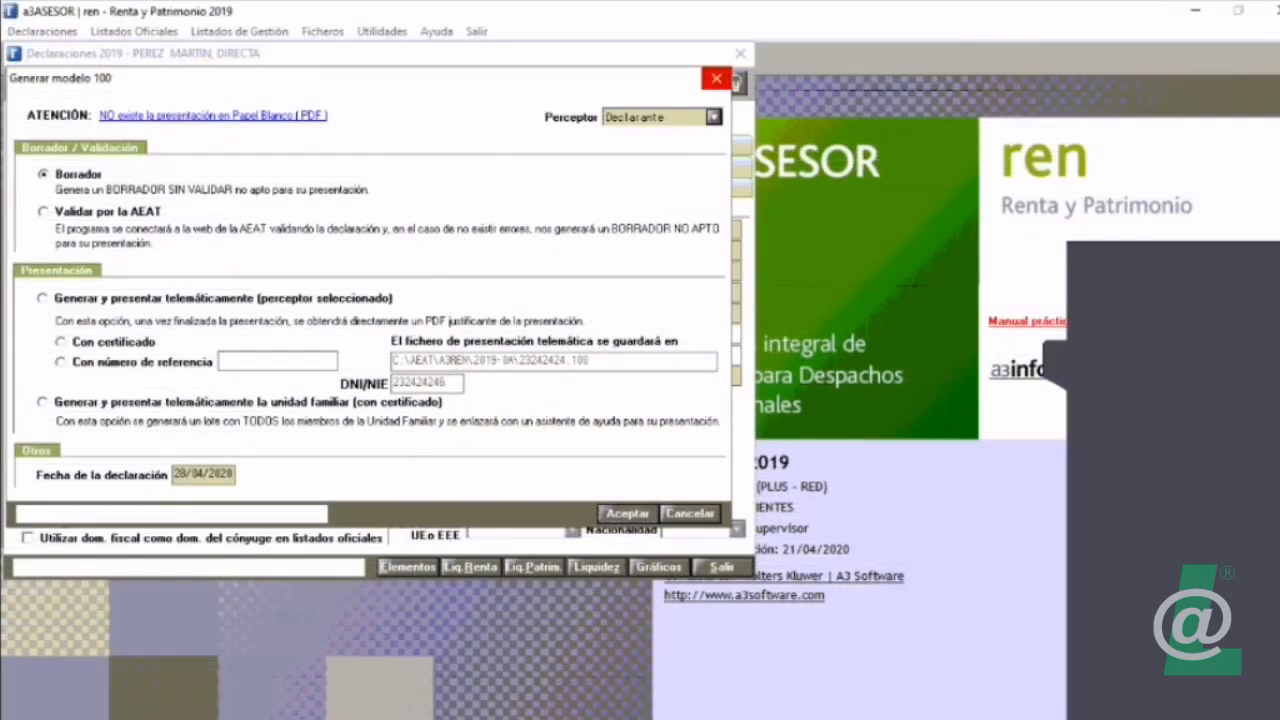
pyautogui.click(716, 79)
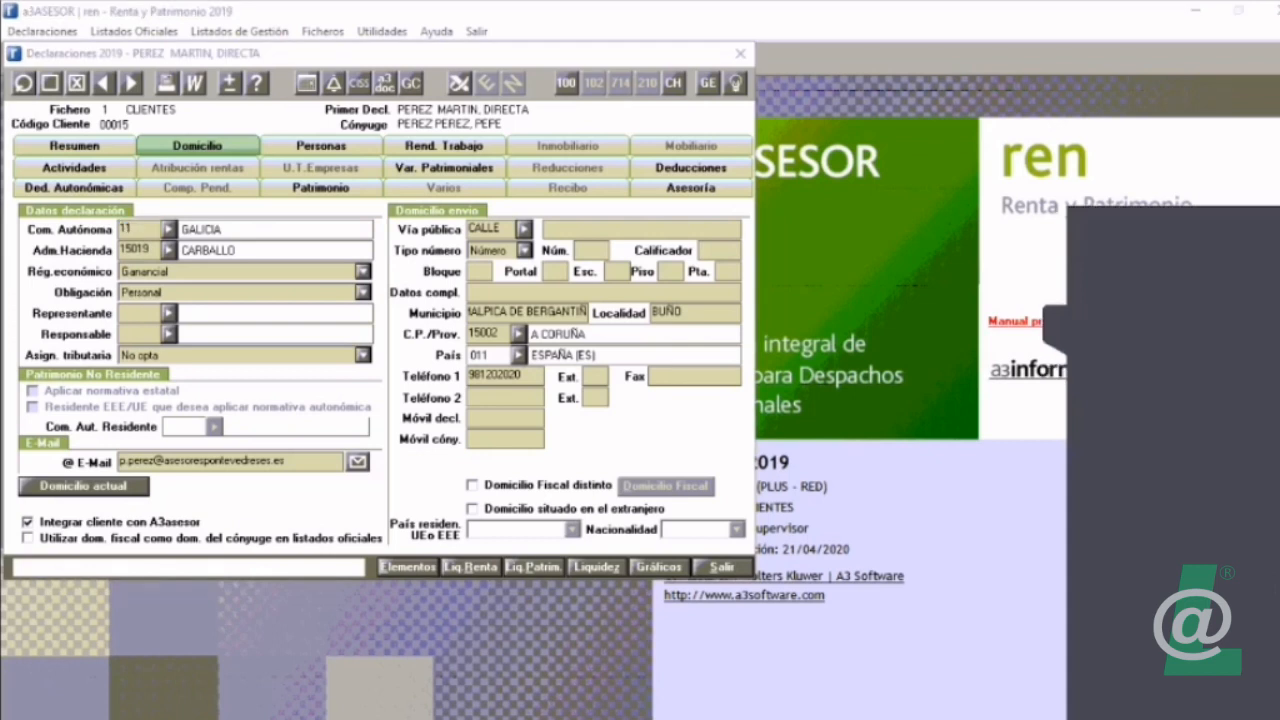
# Step: Switch to File Explorer and go to the A3REN folder inside A3 > TECNICO in OneDrive
pyautogui.press('super')
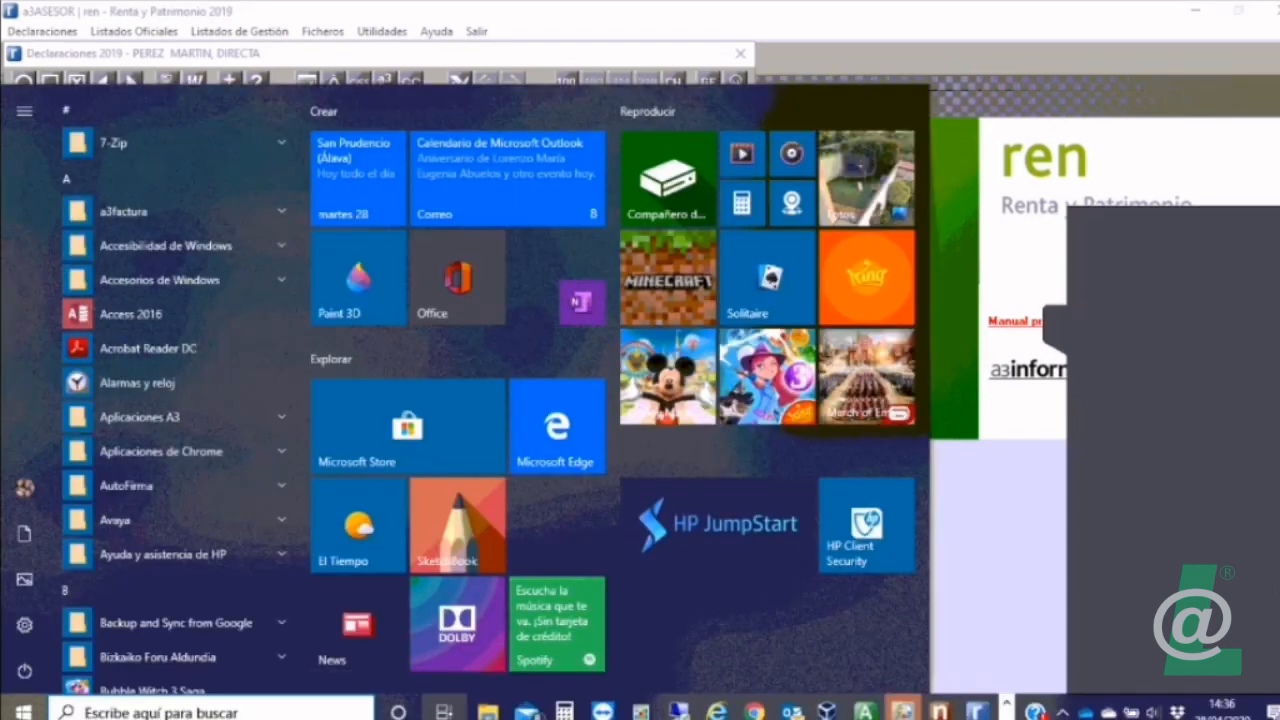
pyautogui.click(487, 711)
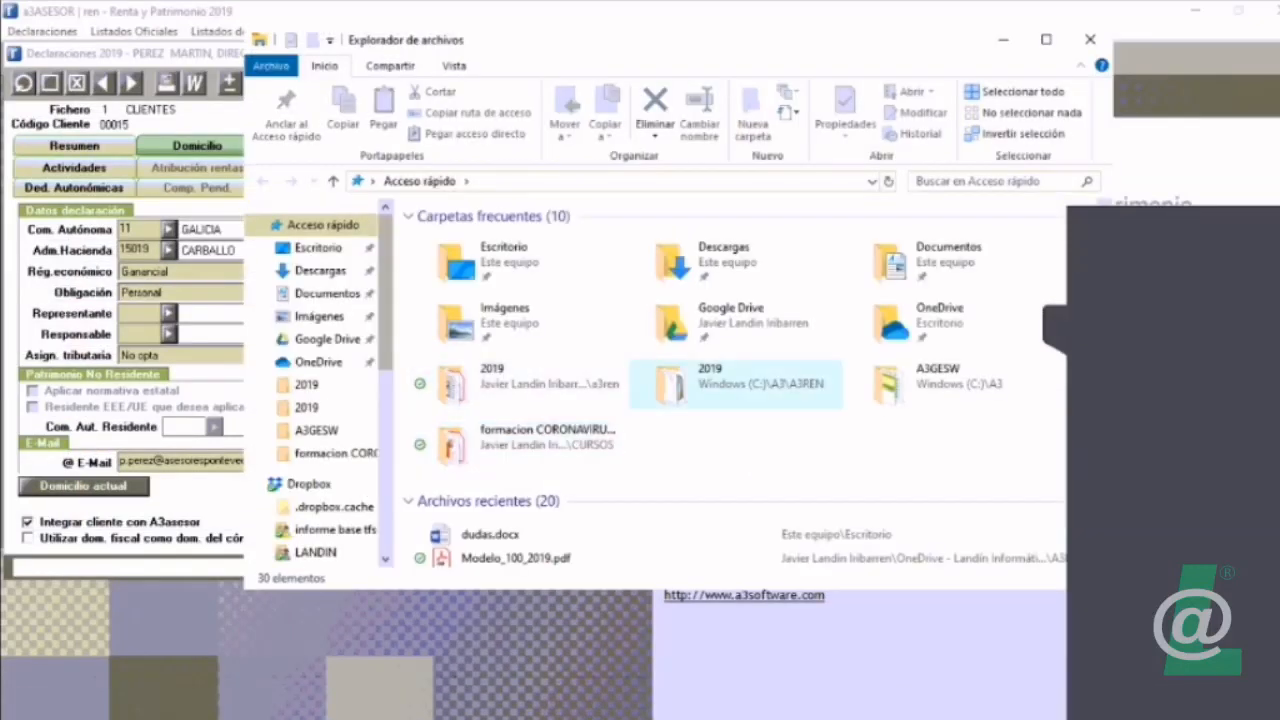
pyautogui.doubleClick(505, 380)
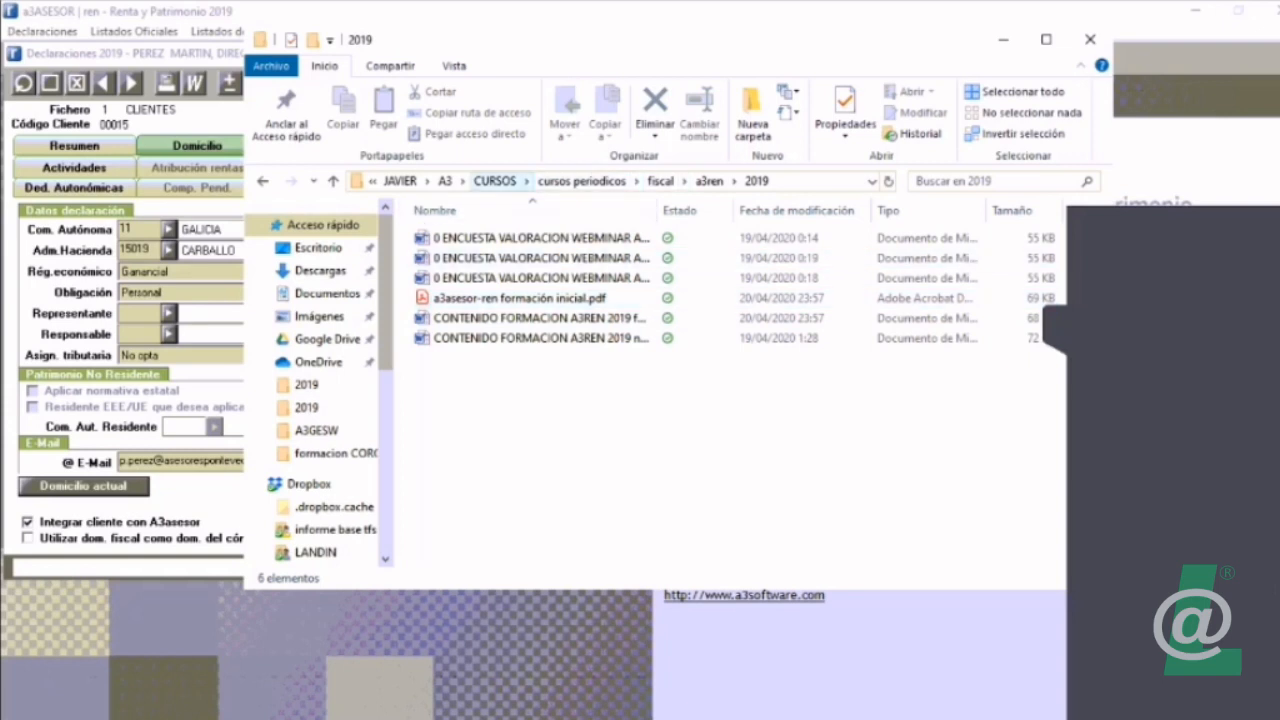
pyautogui.click(501, 181)
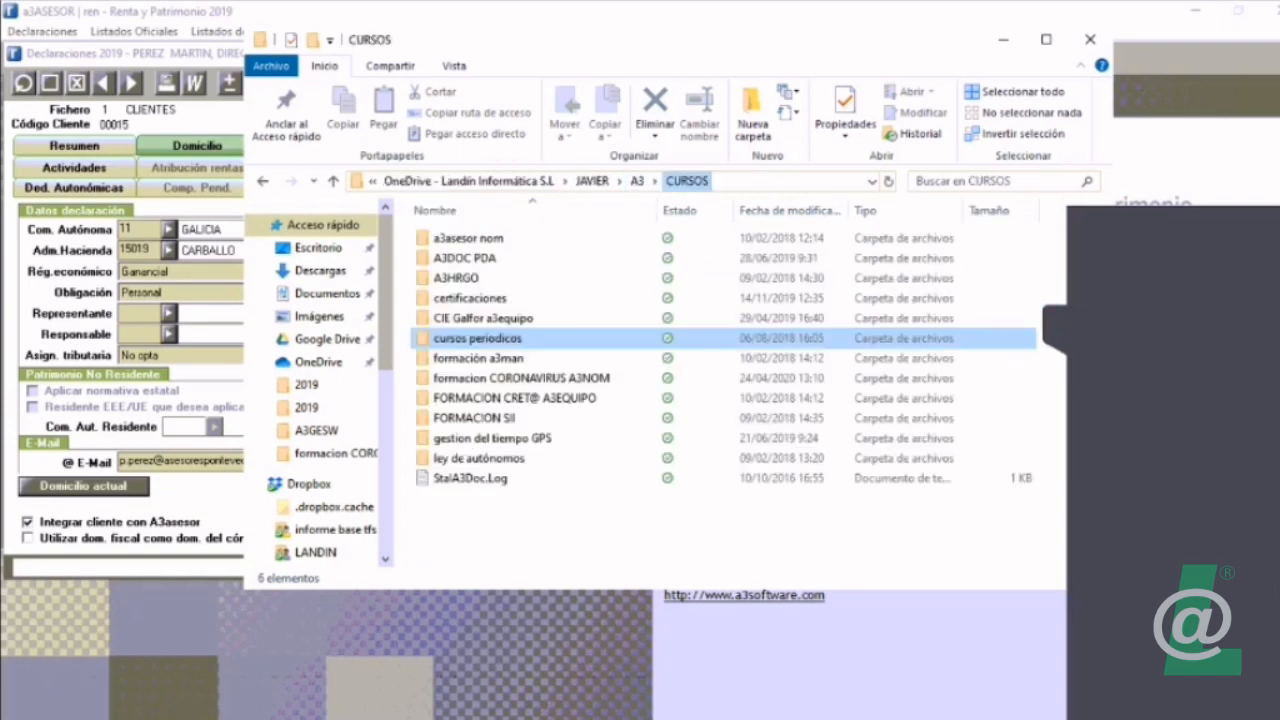
pyautogui.click(637, 181)
pyautogui.click(457, 458)
pyautogui.doubleClick(457, 458)
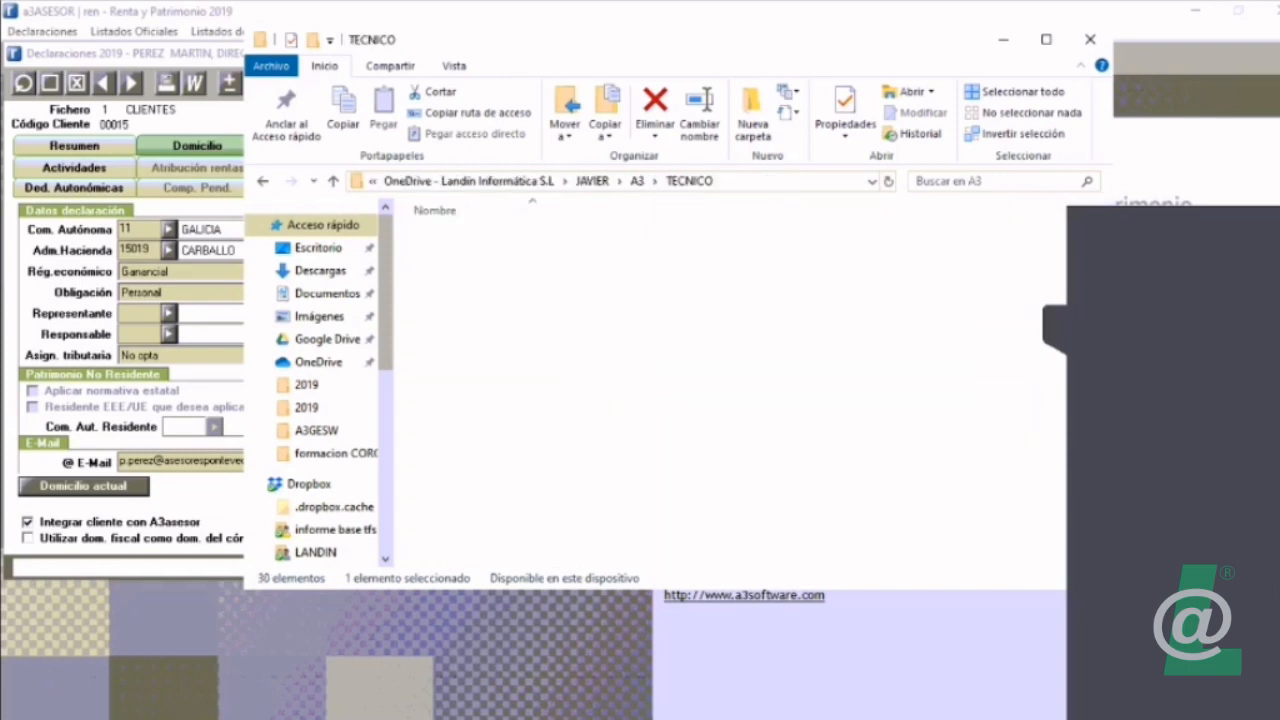
pyautogui.click(451, 479)
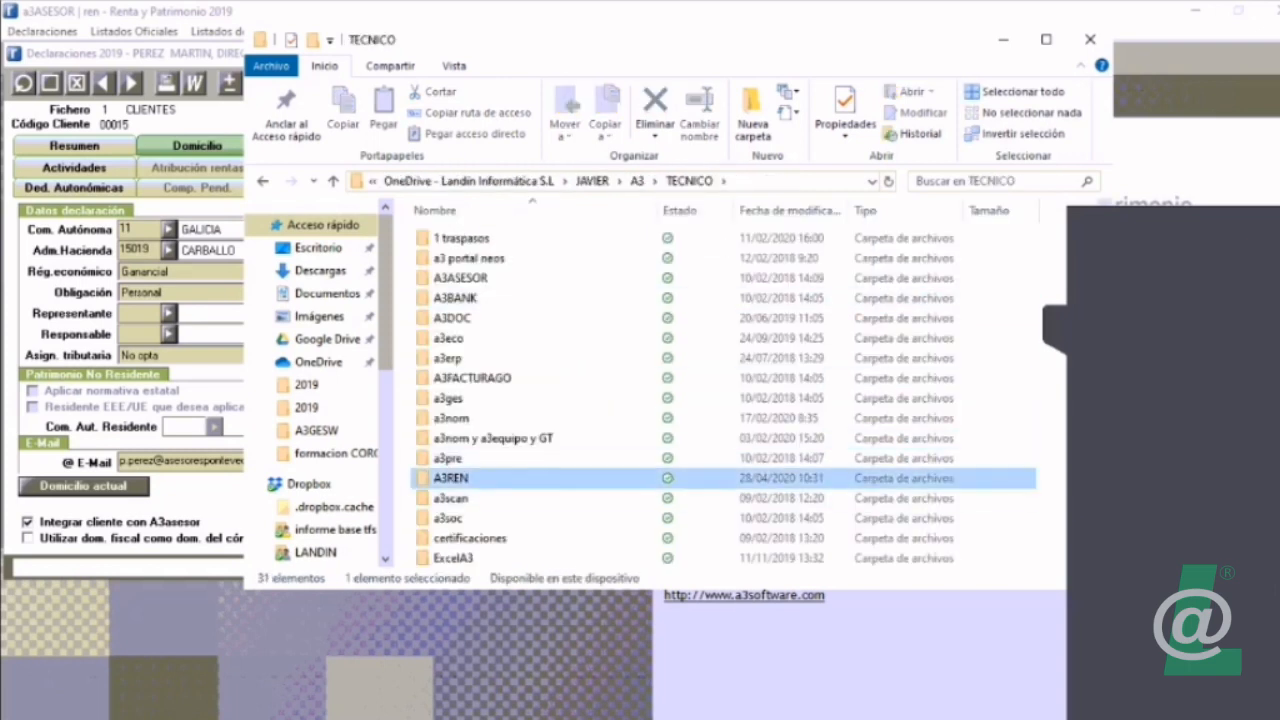
pyautogui.doubleClick(451, 479)
# Step: Copy Modelo_100_2019.pdf and share it with the participants in the TeamViewer session
pyautogui.click(488, 259)
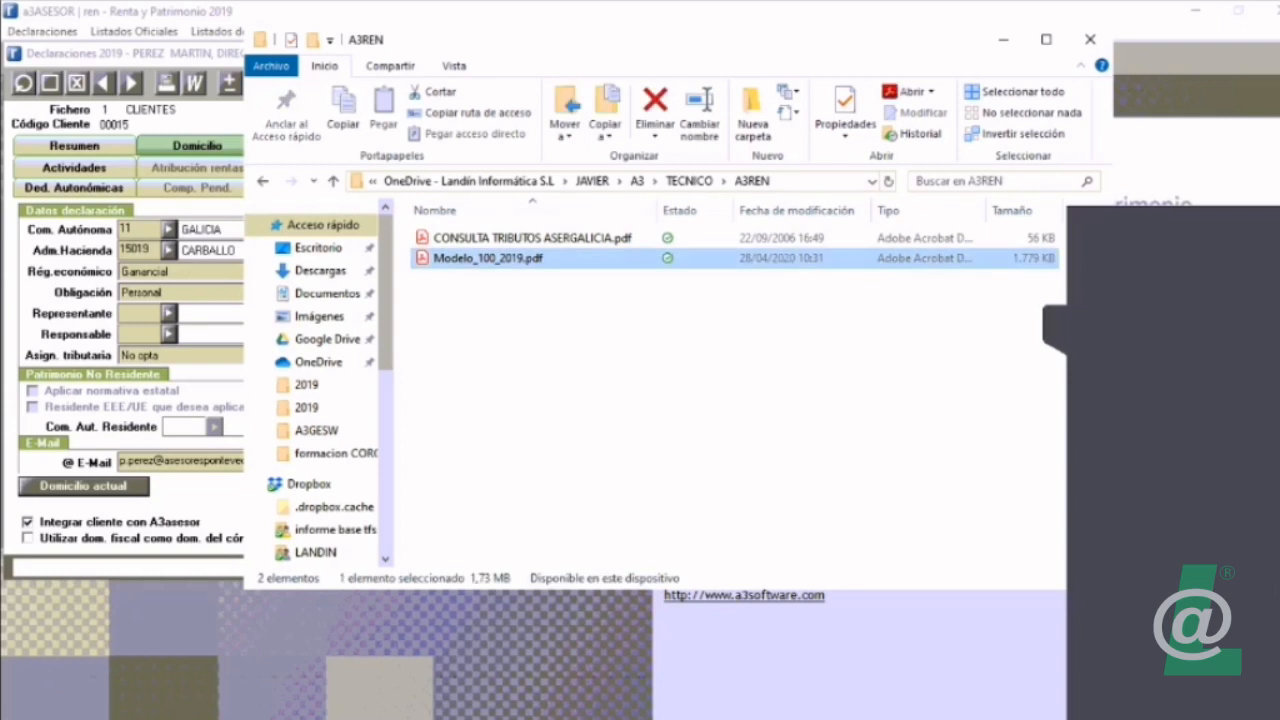
pyautogui.hotkey('ctrl', 'c')
pyautogui.moveTo(488, 259); pyautogui.dragTo(905, 383)
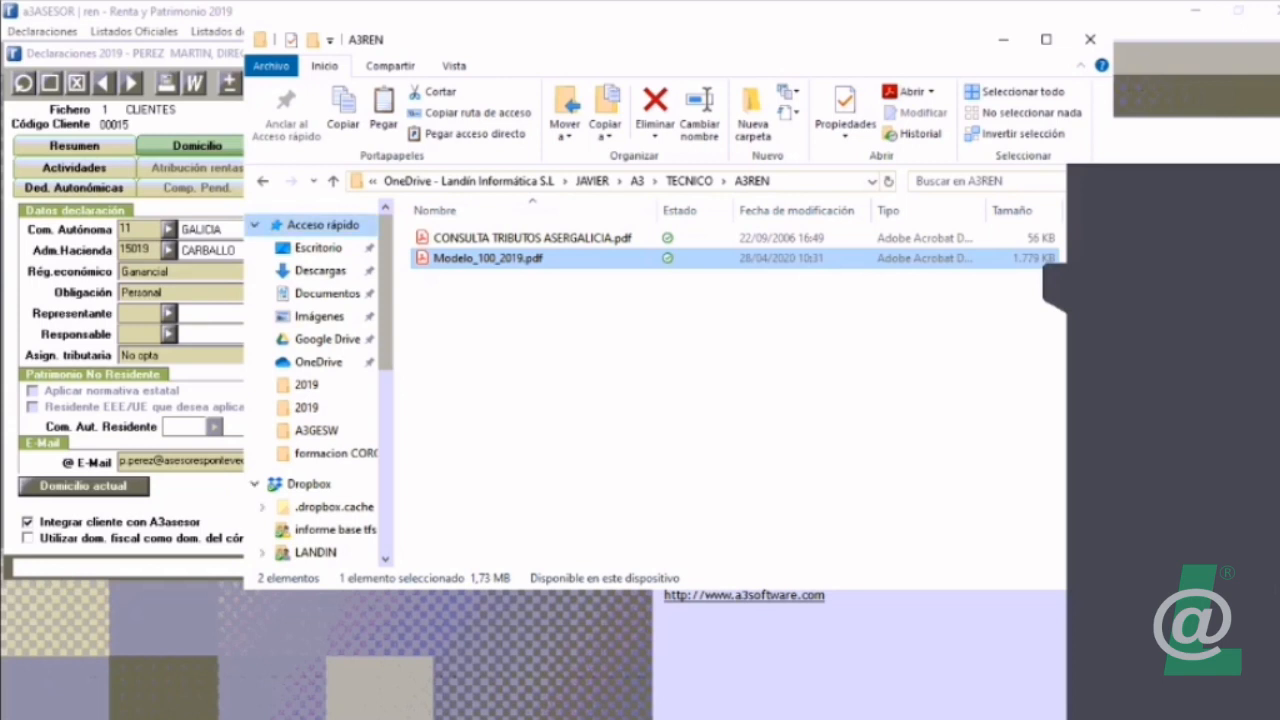
# Step: Return to a3ASESOR ren and generate the unvalidated Modelo 100 draft, skipping the inconsistency list
pyautogui.hotkey('alt', 'Tab')
pyautogui.hotkey('alt', 'Tab')
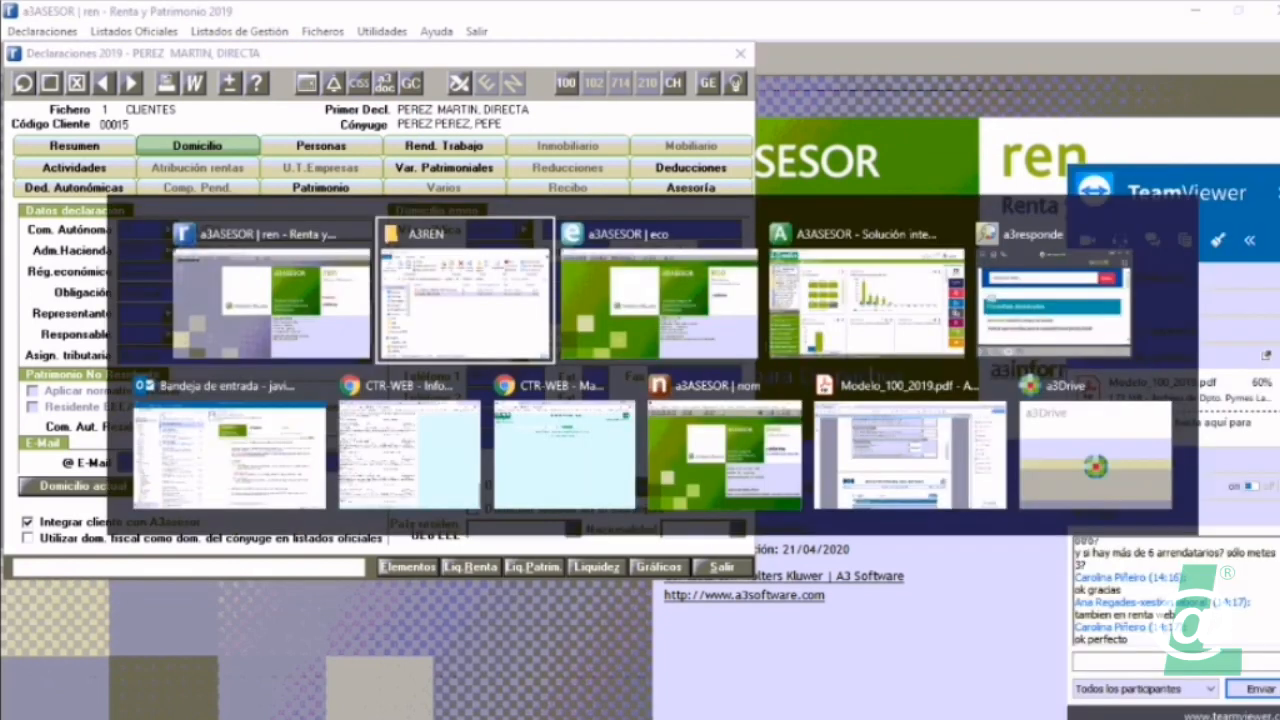
pyautogui.hotkey('alt', 'Tab')
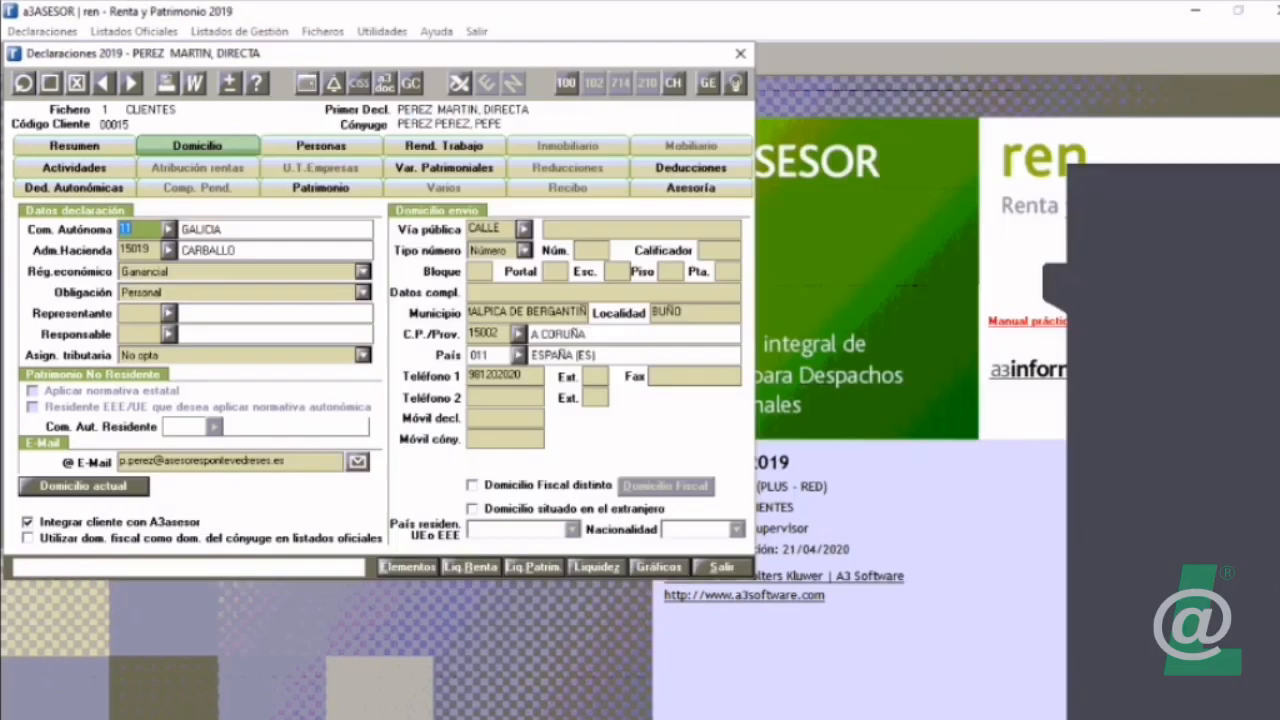
pyautogui.click(566, 83)
pyautogui.press('Right')
pyautogui.press('Return')
pyautogui.press('Return')
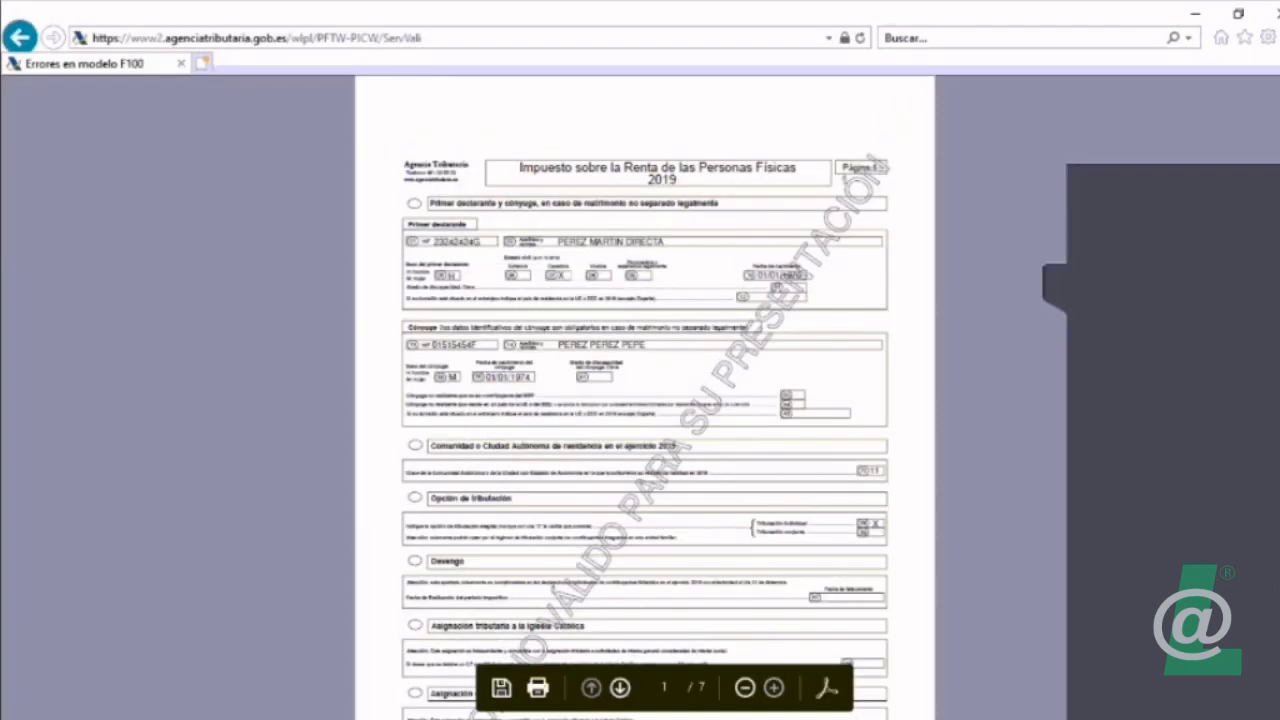
# Step: Enlarge the draft and examine its pages, including the payment document, bank account and capital gains sections
pyautogui.click(774, 688)
pyautogui.scroll(-5, 638, 400)
pyautogui.scroll(-20, 638, 400)
pyautogui.scroll(-20, 638, 400)
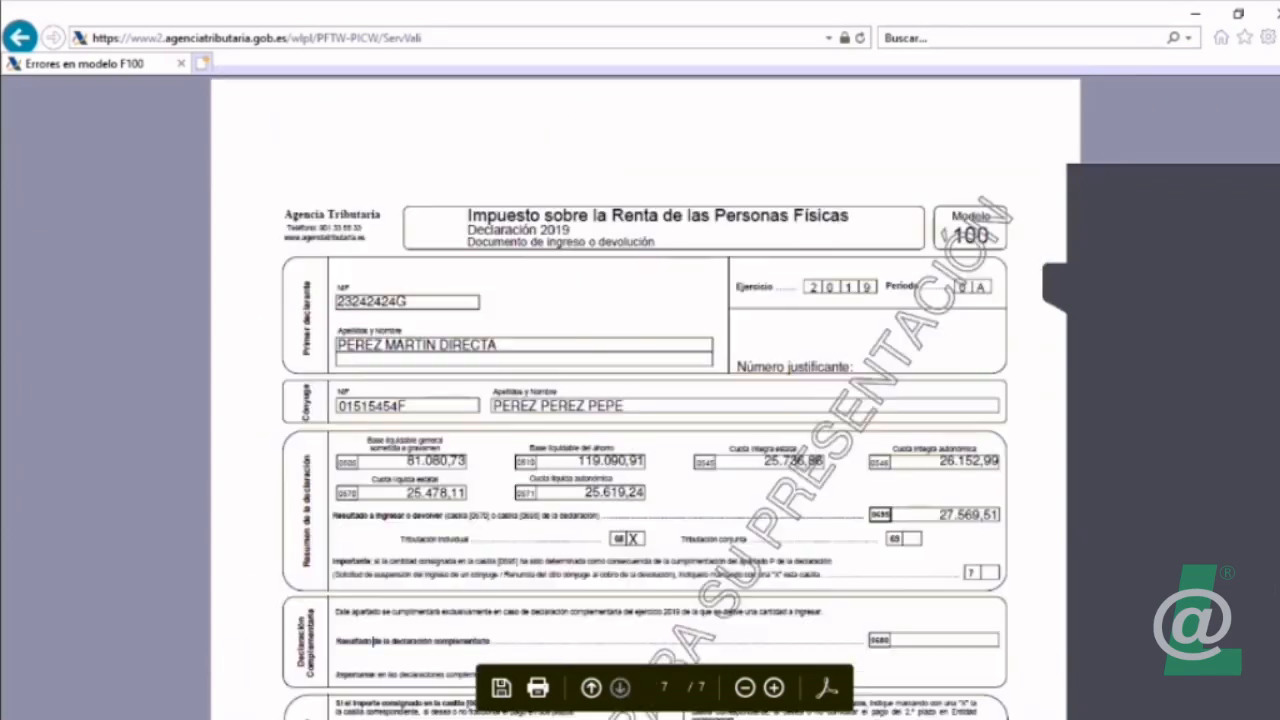
pyautogui.scroll(-5, 373, 641)
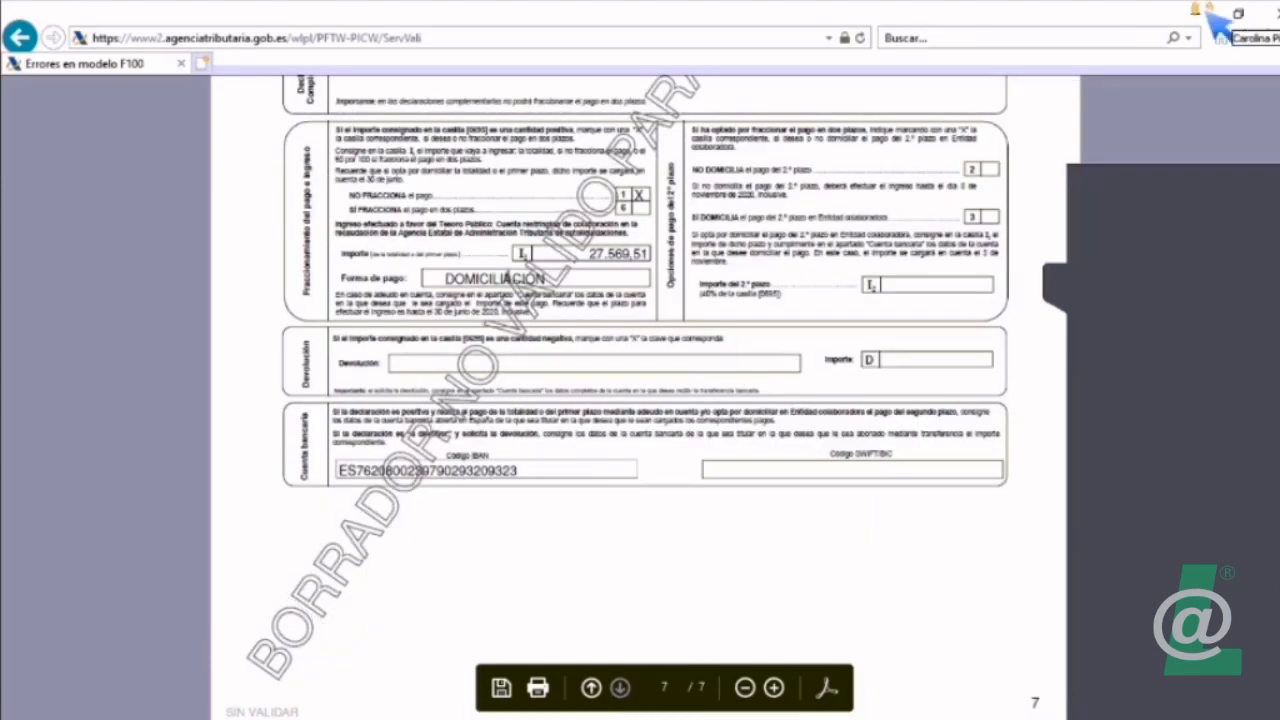
pyautogui.scroll(17, 1206, 12)
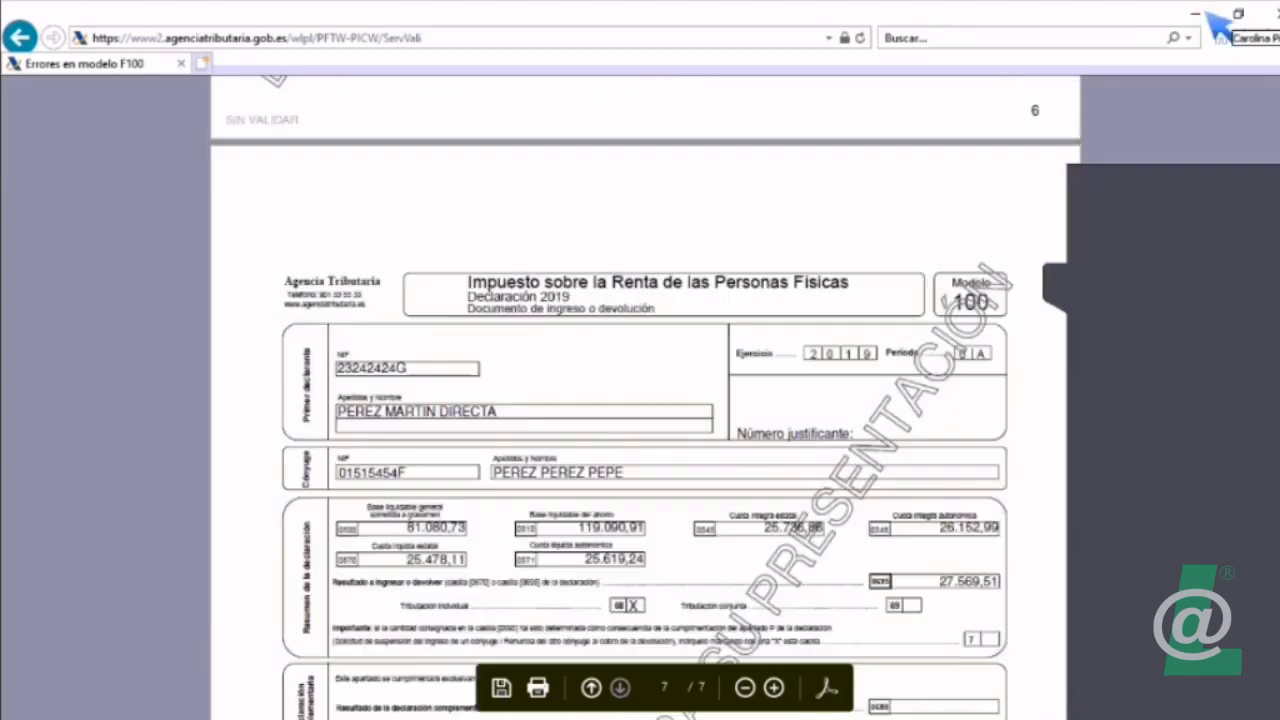
pyautogui.scroll(20, 1206, 12)
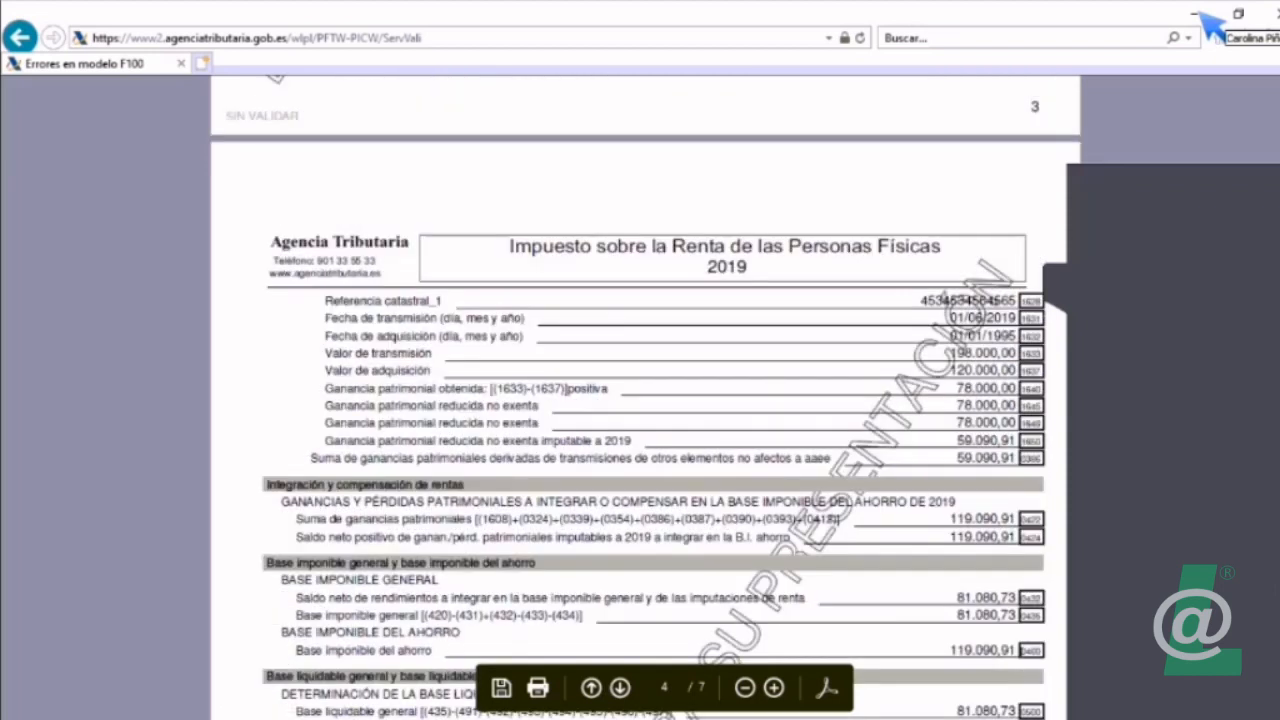
pyautogui.scroll(8, 1206, 12)
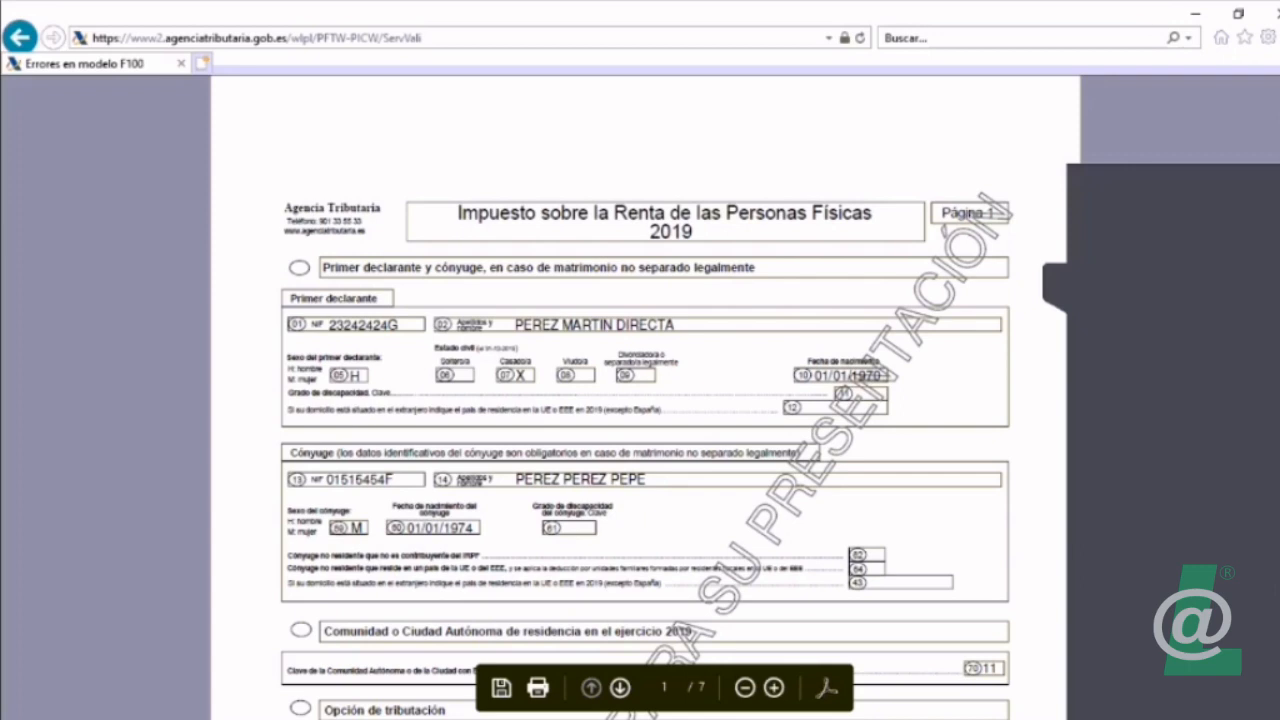
# Step: Search the Modelo 100 draft for box 223 and examine the economic activity expenses and net income around it
pyautogui.click(827, 688)
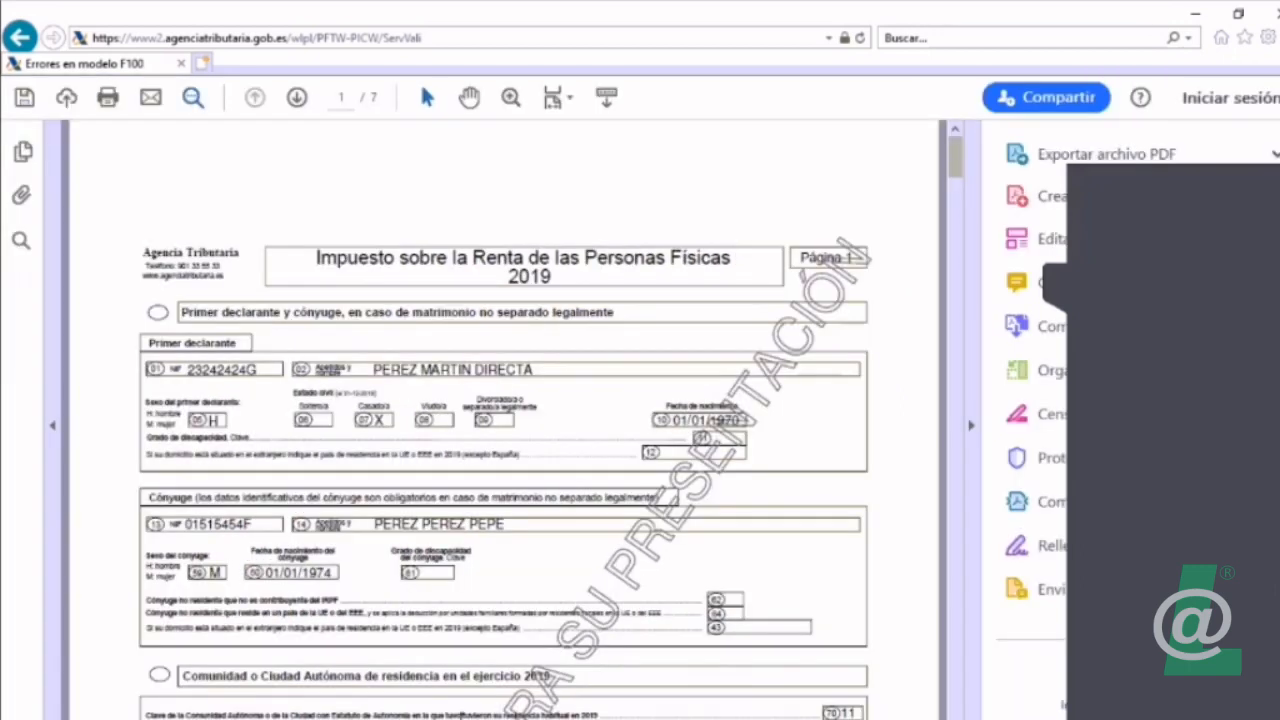
pyautogui.click(193, 97)
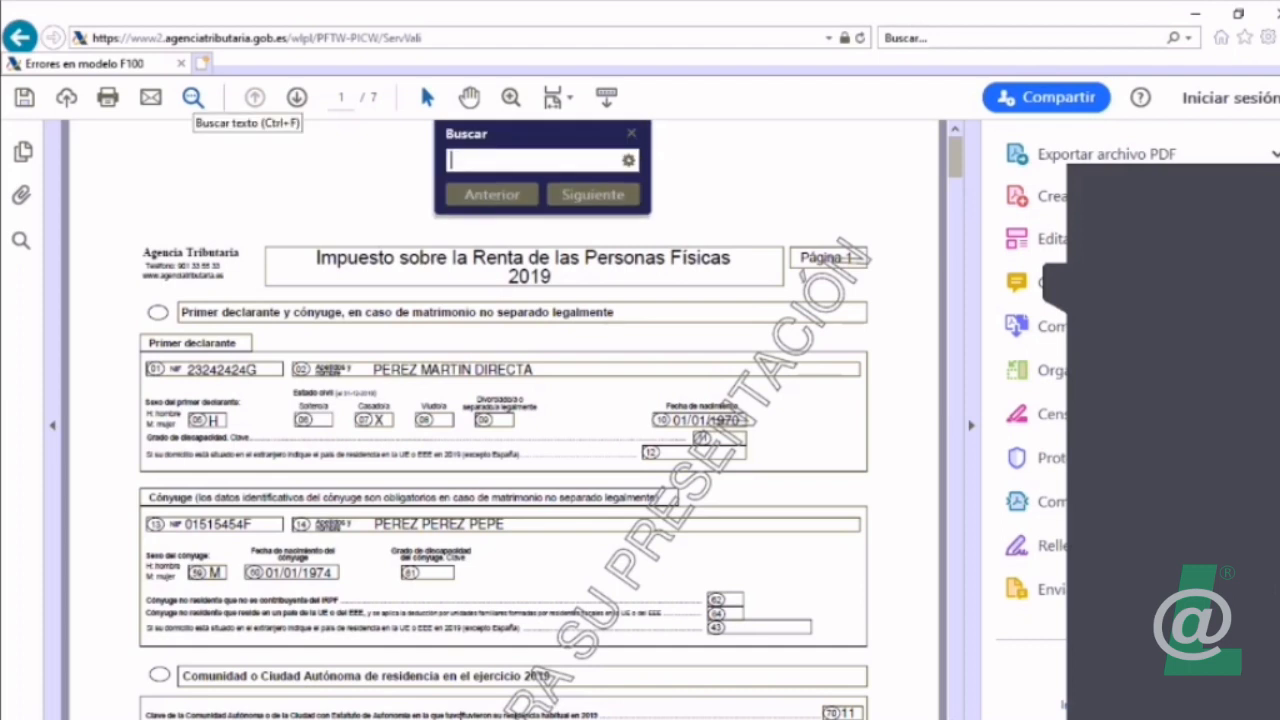
pyautogui.write('223')
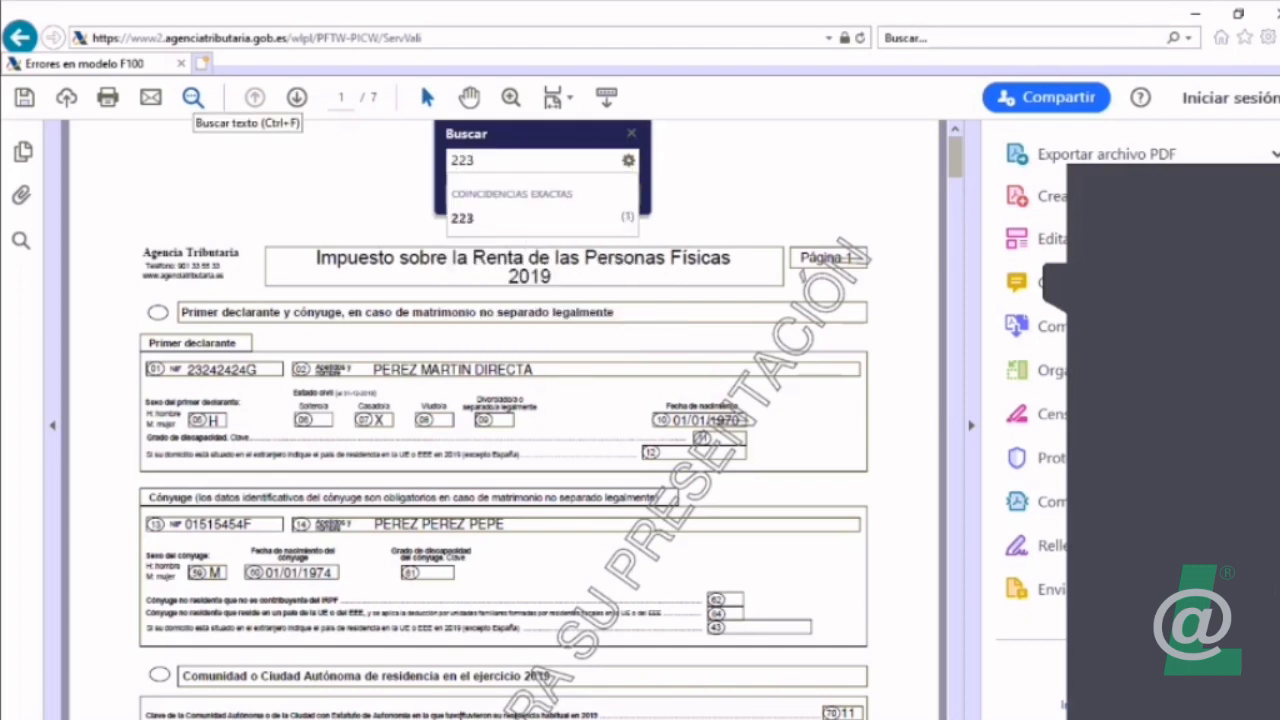
pyautogui.press('Return')
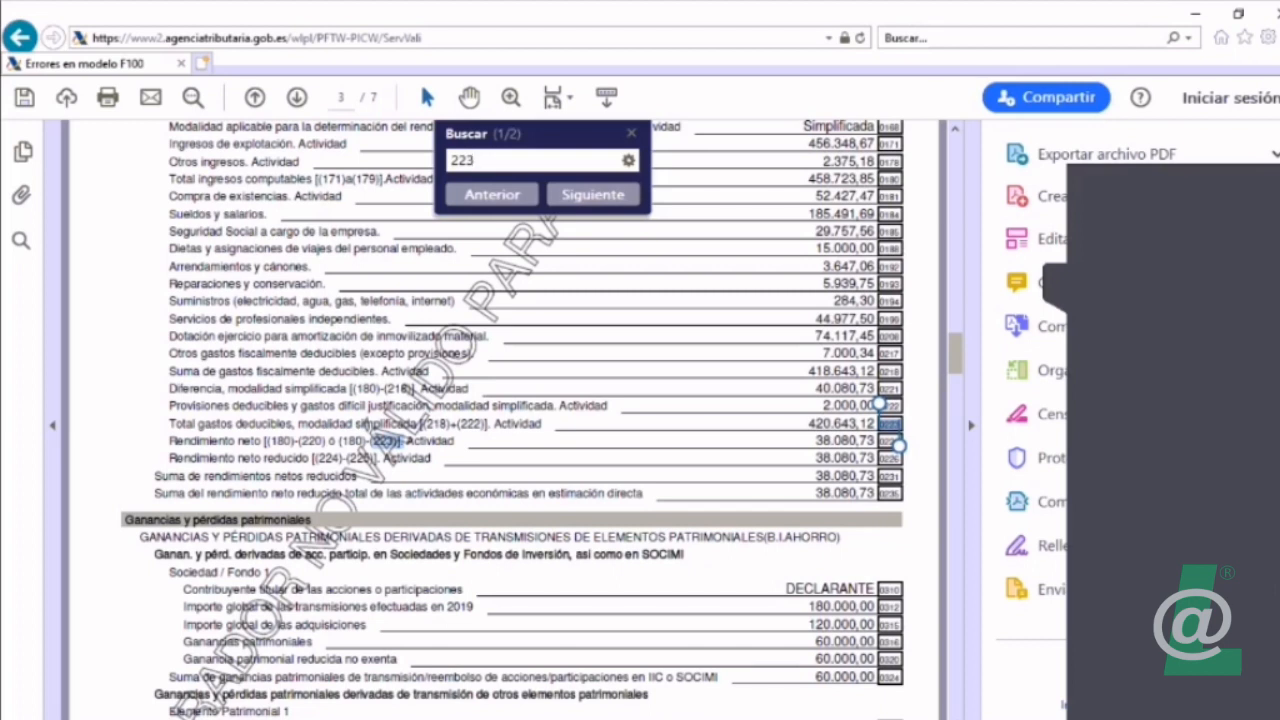
pyautogui.press('Escape')
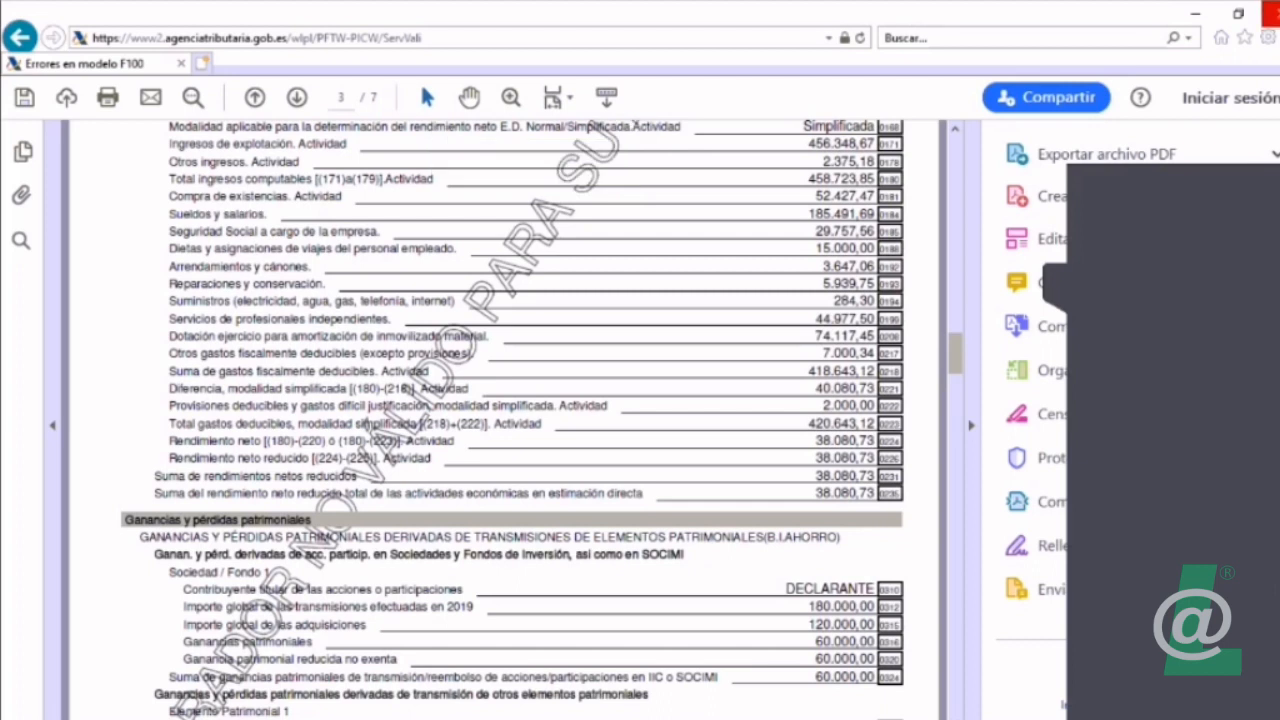
# Step: Close the draft, the Modelo 100 generation dialog and the open 2019 declaration
pyautogui.click(1270, 12)
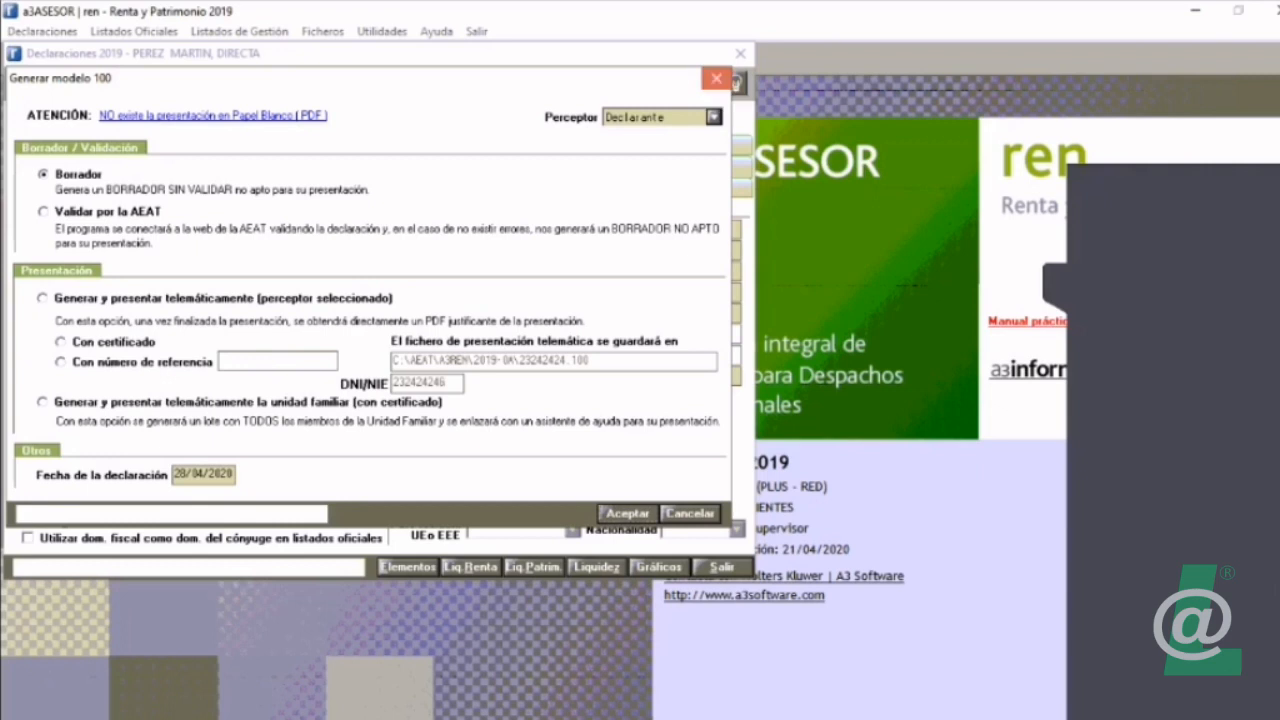
pyautogui.click(716, 78)
pyautogui.click(740, 54)
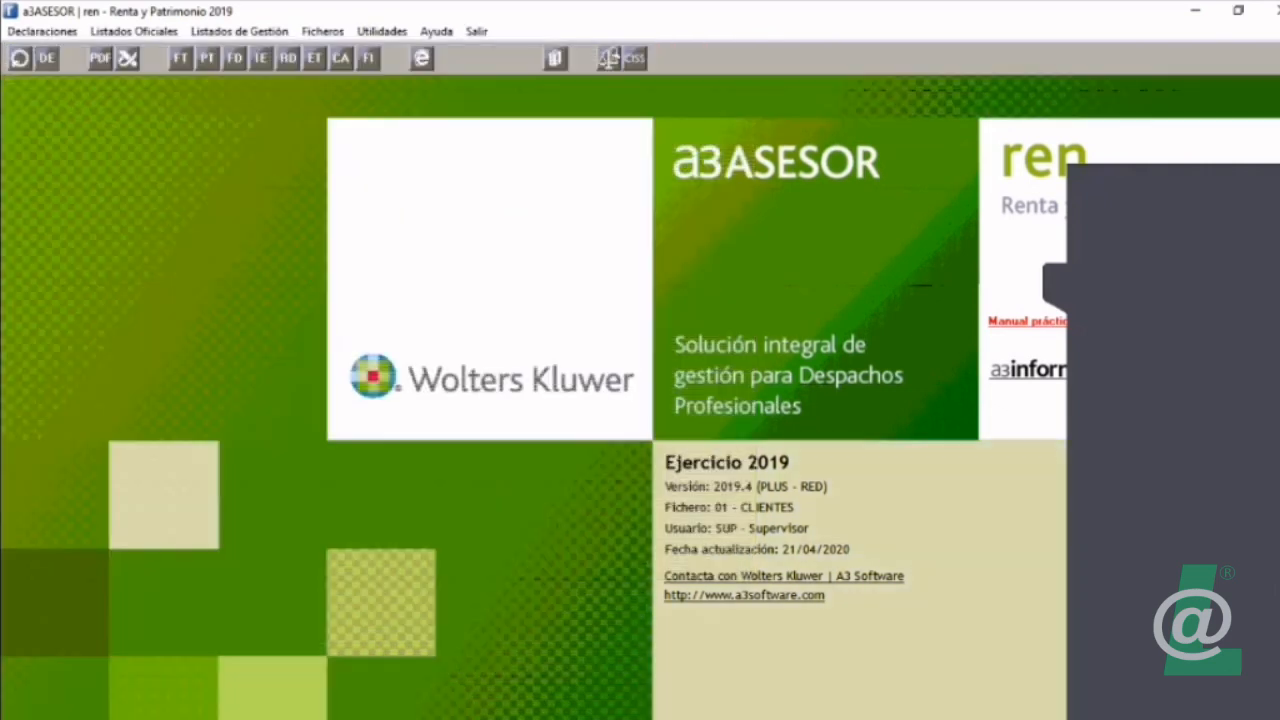
# Step: Open the batch electronic generation of Modelo 100 and include the declarations that have already been generated
pyautogui.click(240, 32)
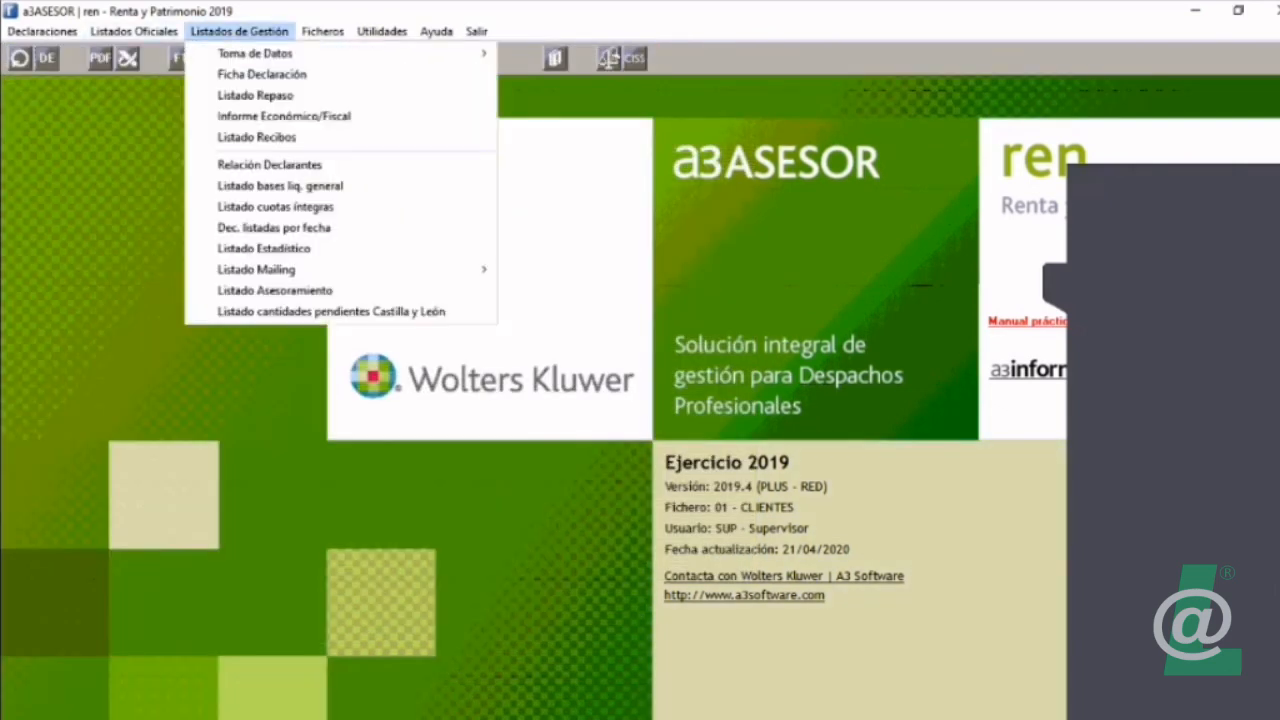
pyautogui.moveTo(134, 32)
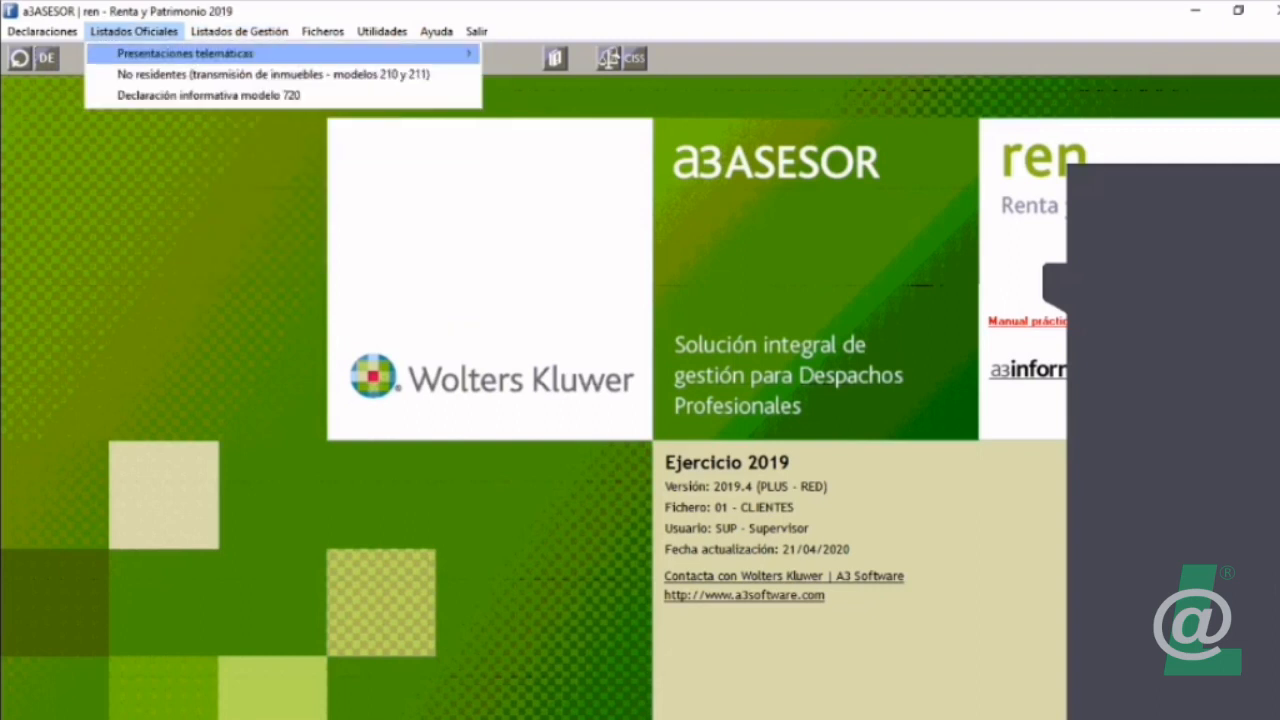
pyautogui.moveTo(185, 54)
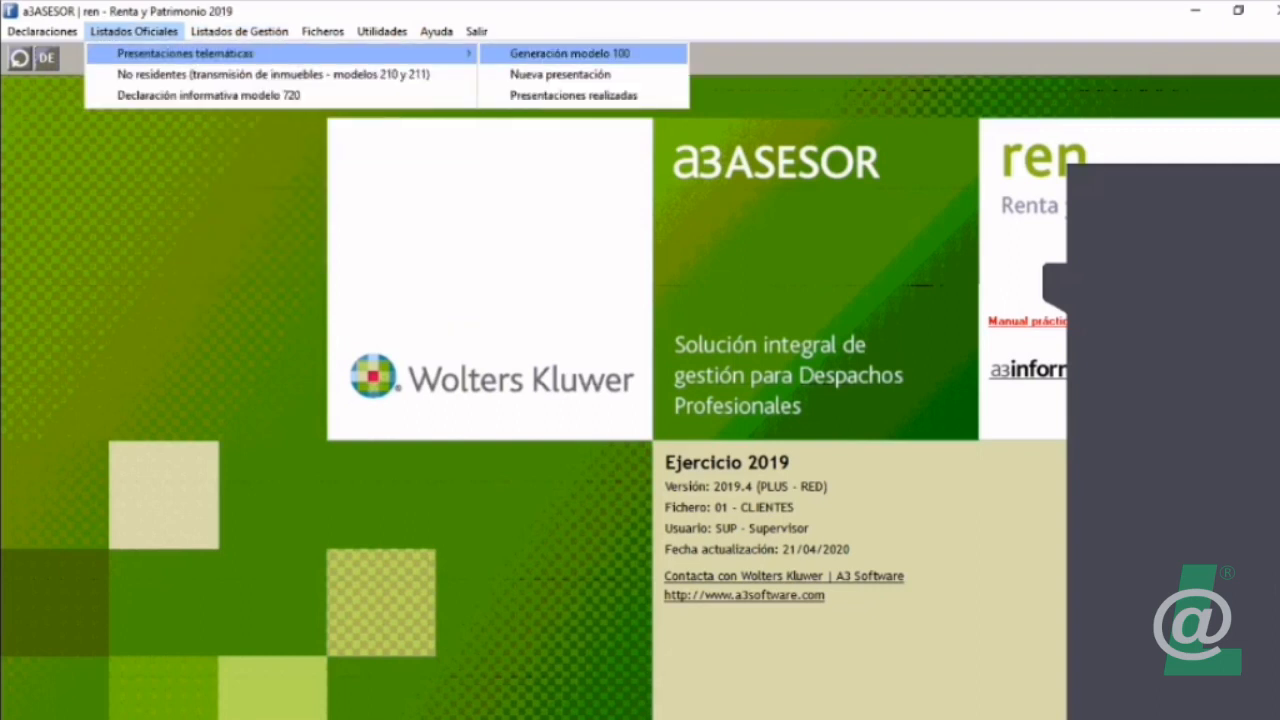
pyautogui.press('Return')
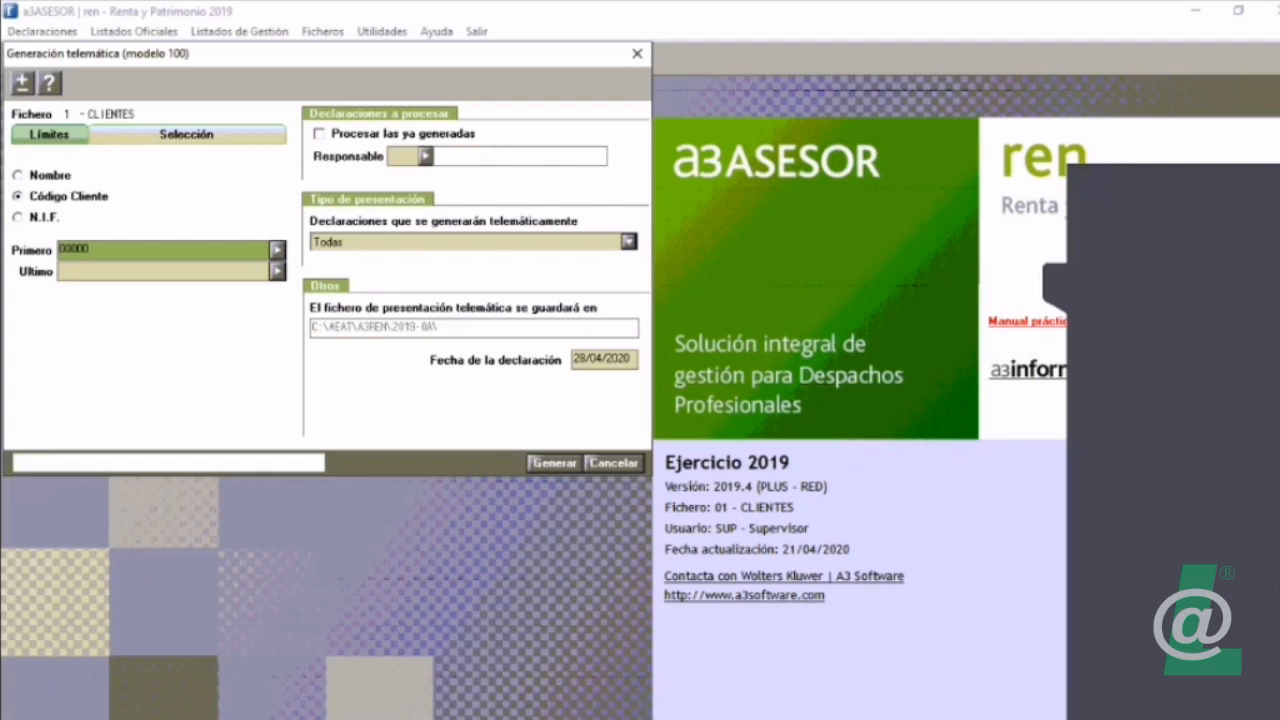
pyautogui.press('Return')
pyautogui.press('Return')
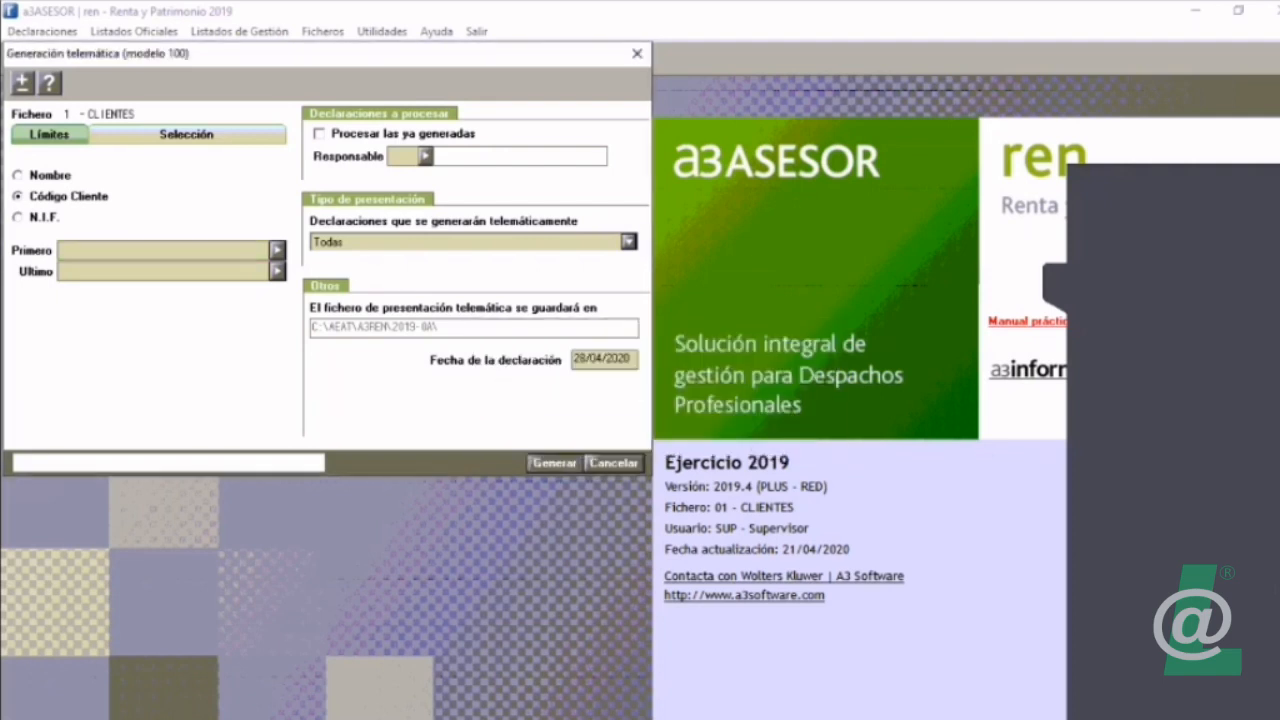
pyautogui.click(319, 134)
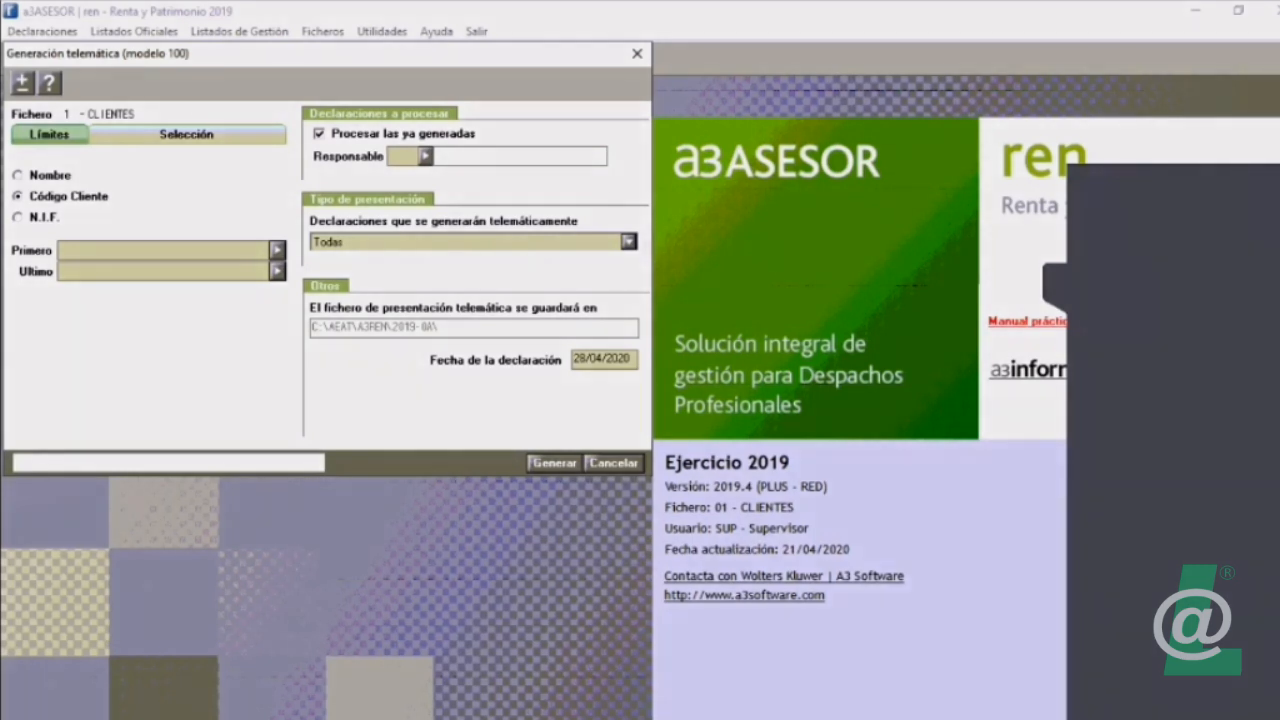
# Step: Set the client code range from the first to the last listed declarant and try to generate their Modelo 100 declarations
pyautogui.press('Return')
pyautogui.press('Return')
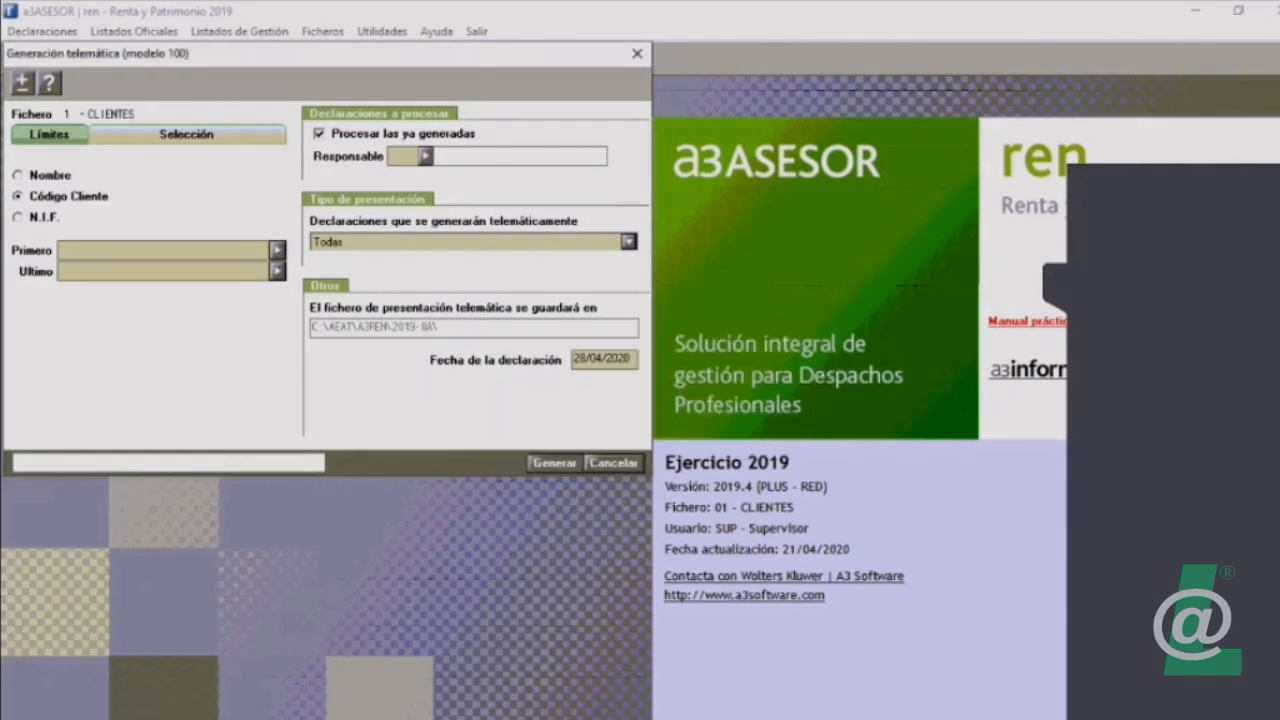
pyautogui.press('F4')
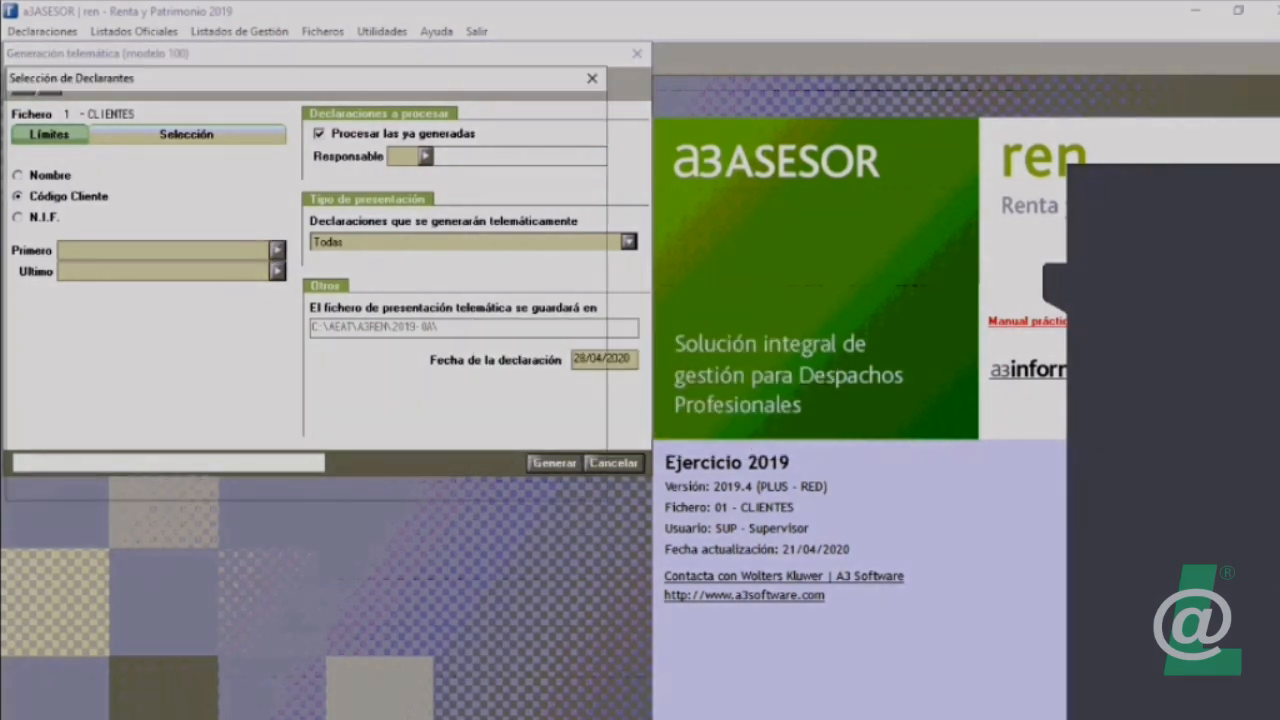
pyautogui.press('Return')
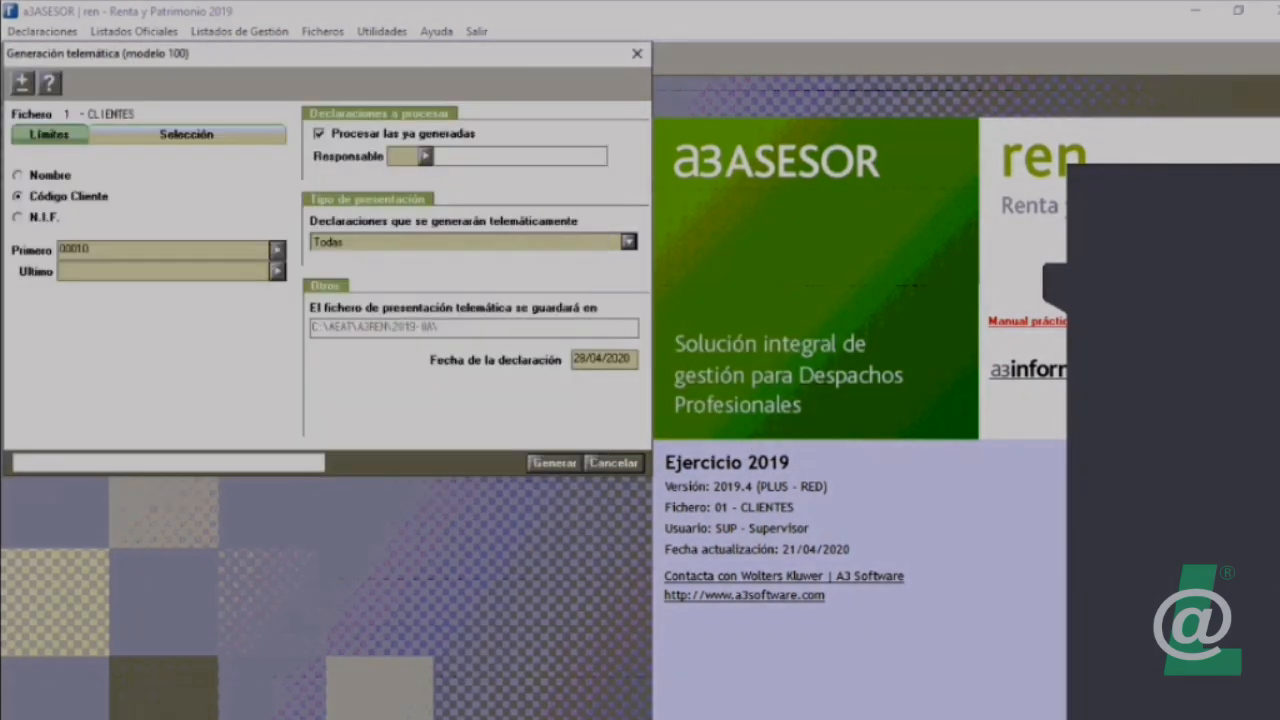
pyautogui.press('F4')
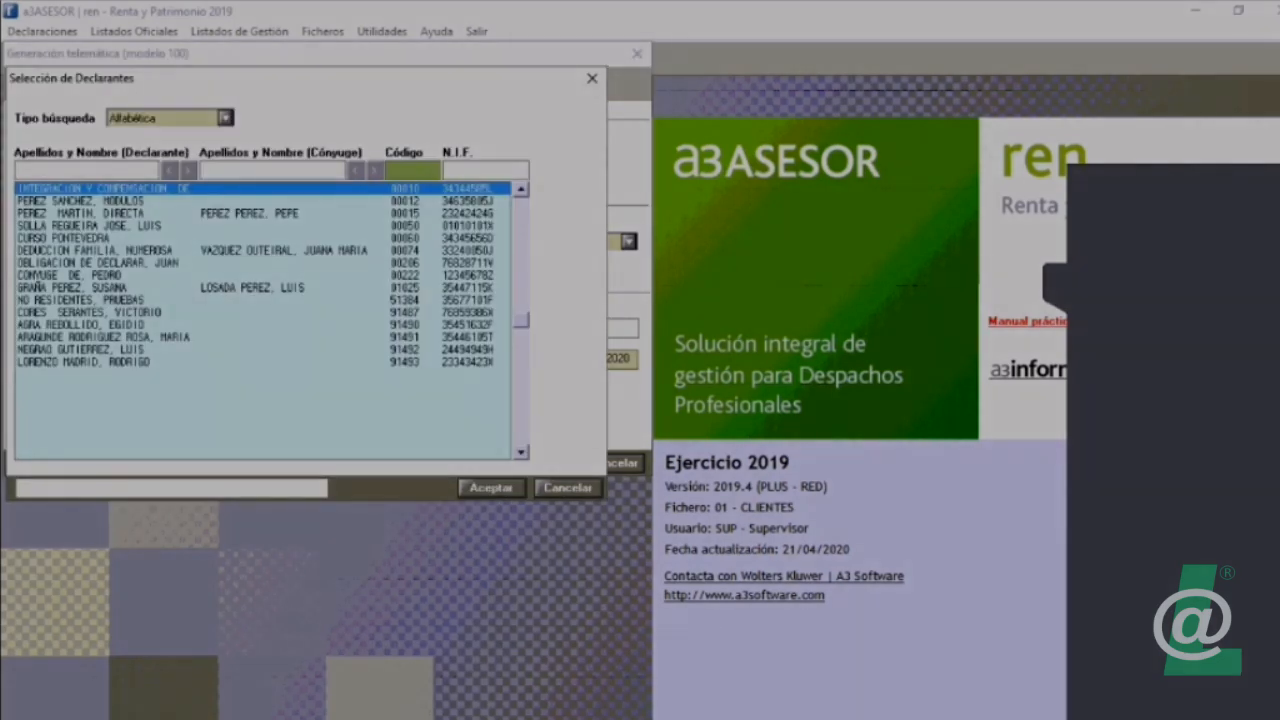
pyautogui.doubleClick(150, 362)
pyautogui.click(554, 463)
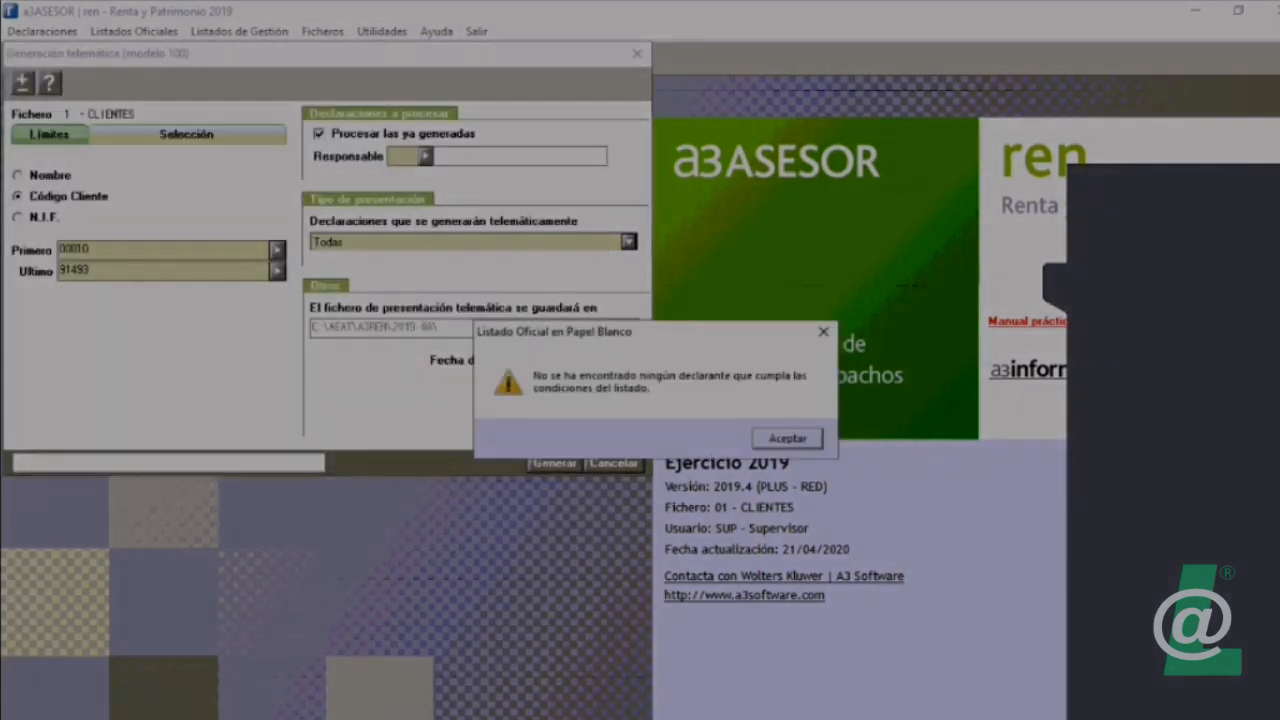
pyautogui.press('Return')
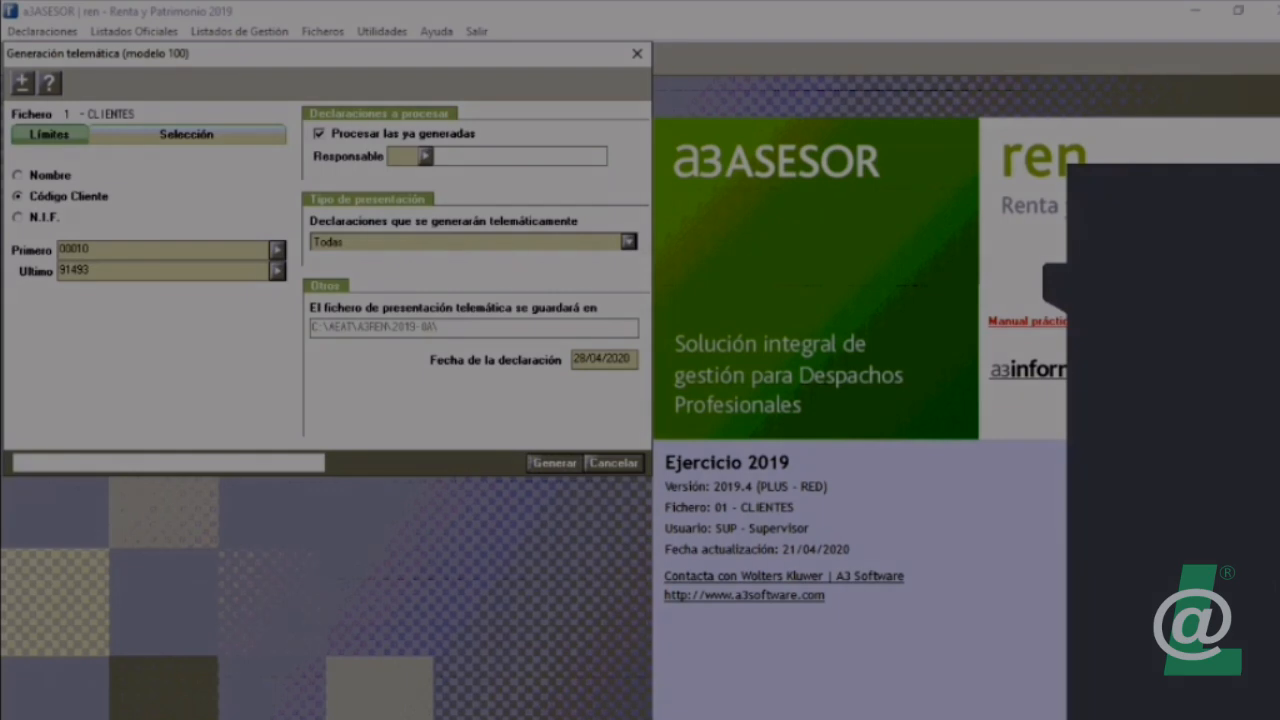
pyautogui.click(403, 156)
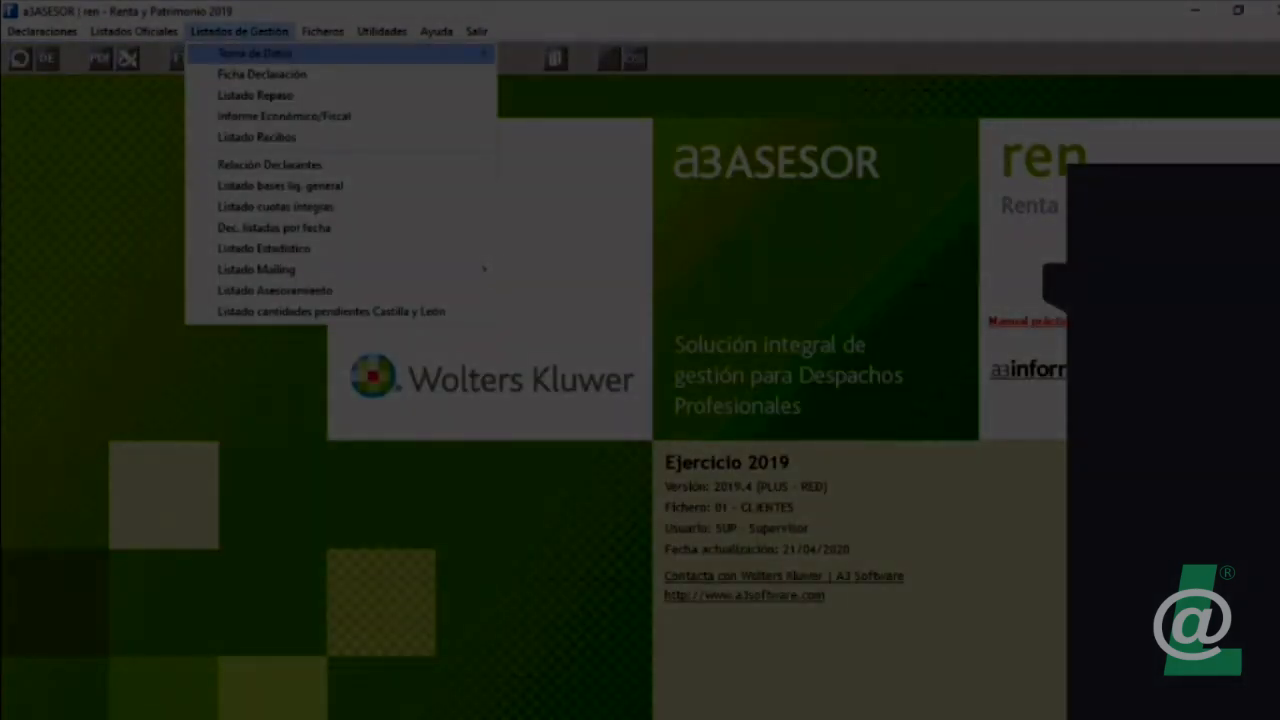
# Step: Start a new batch electronic presentation and advance the assistant to the selection of declarations, leaving the responsible person blank
pyautogui.moveTo(134, 32)
pyautogui.moveTo(185, 54)
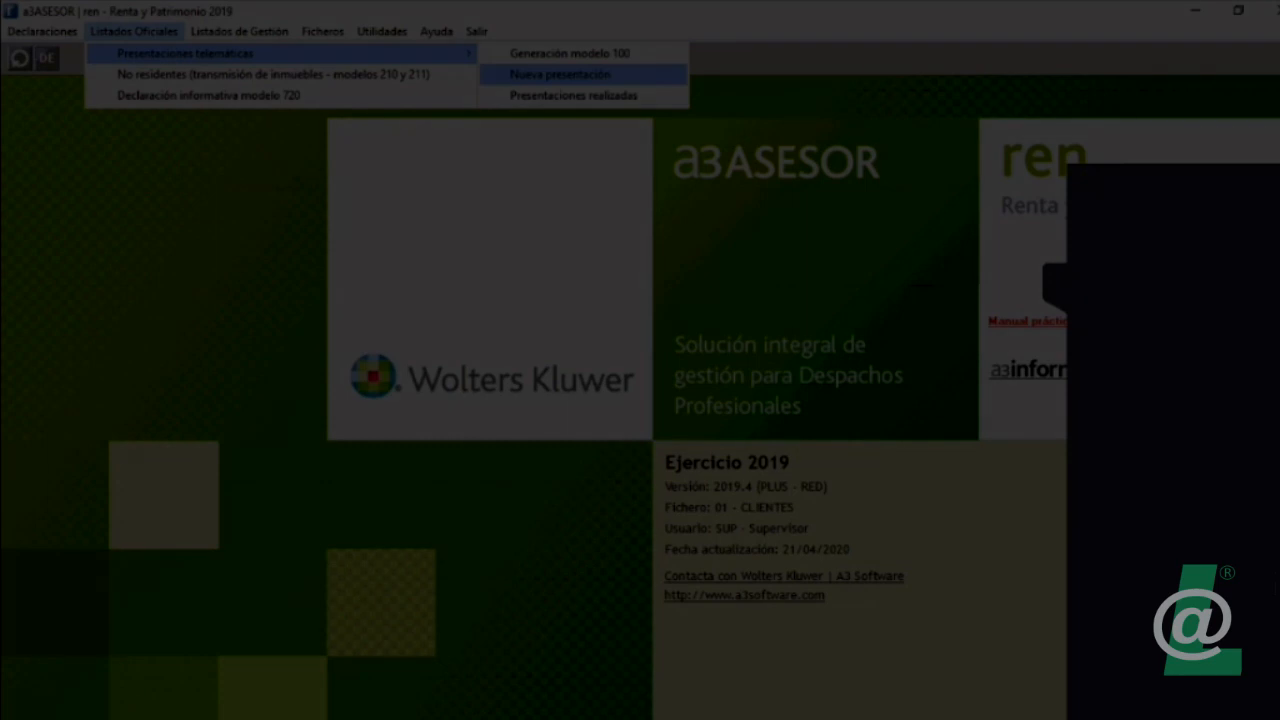
pyautogui.click(560, 74)
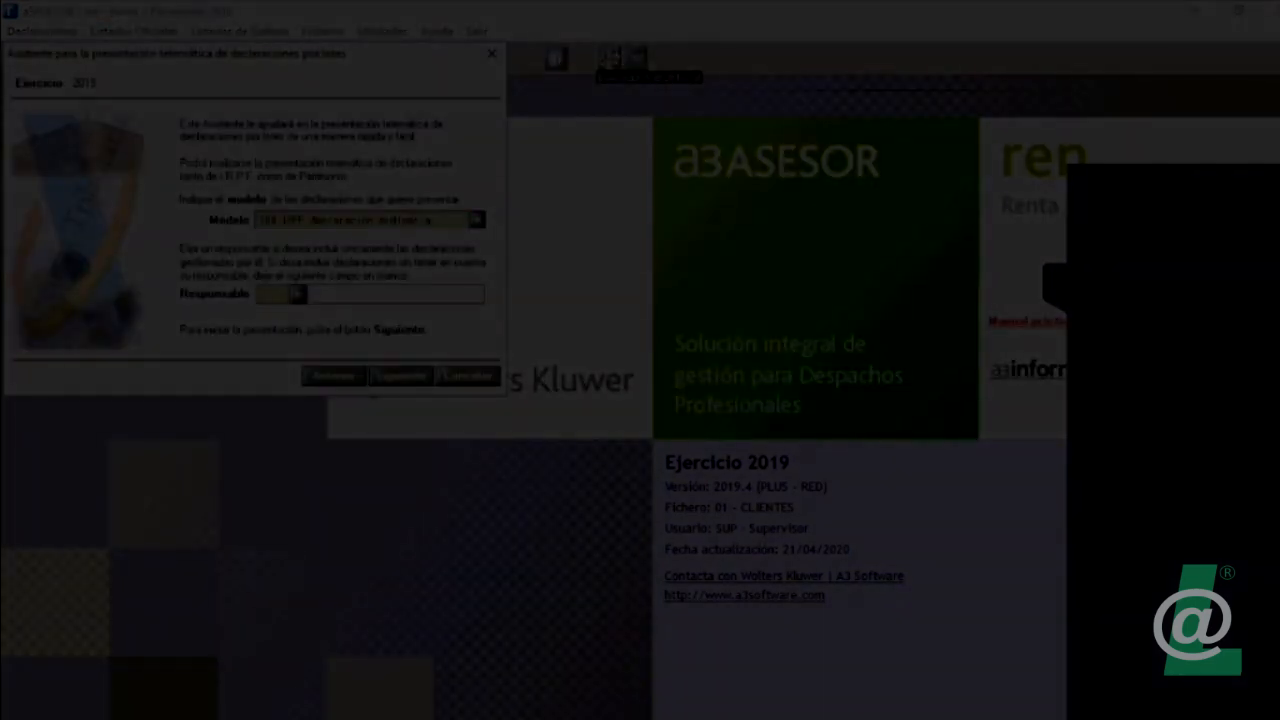
pyautogui.click(401, 376)
pyautogui.press('Return')
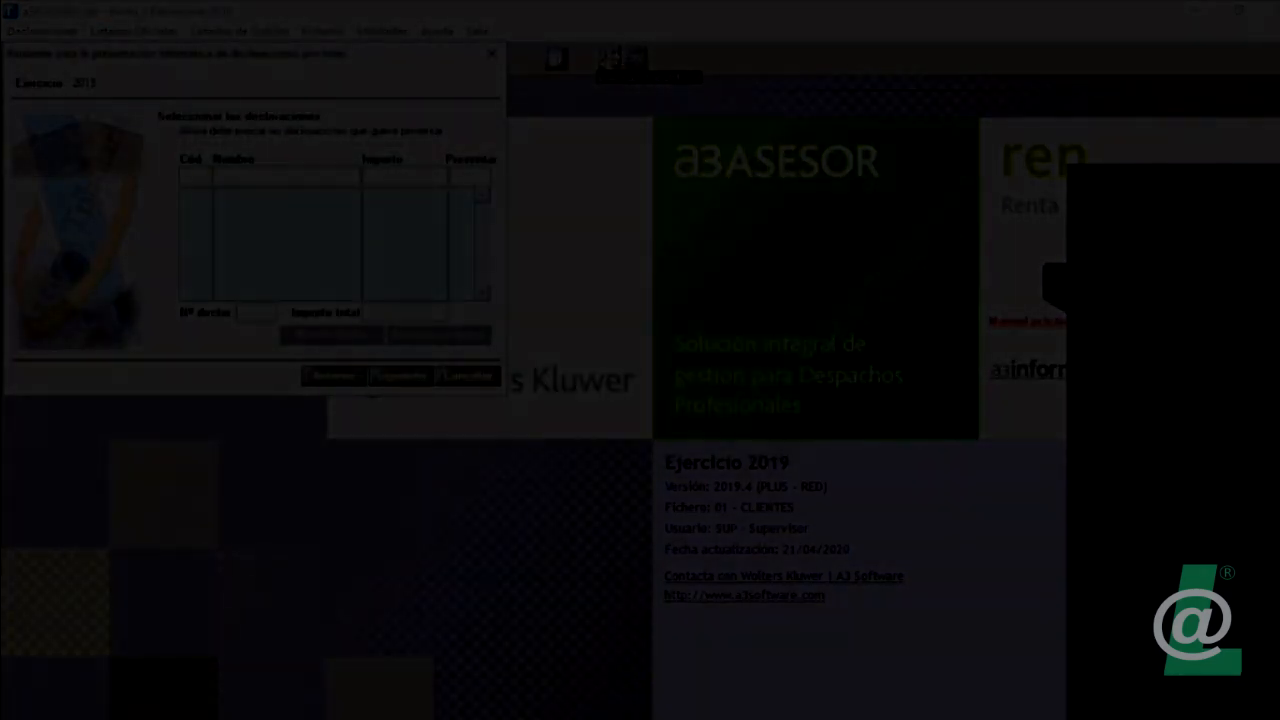